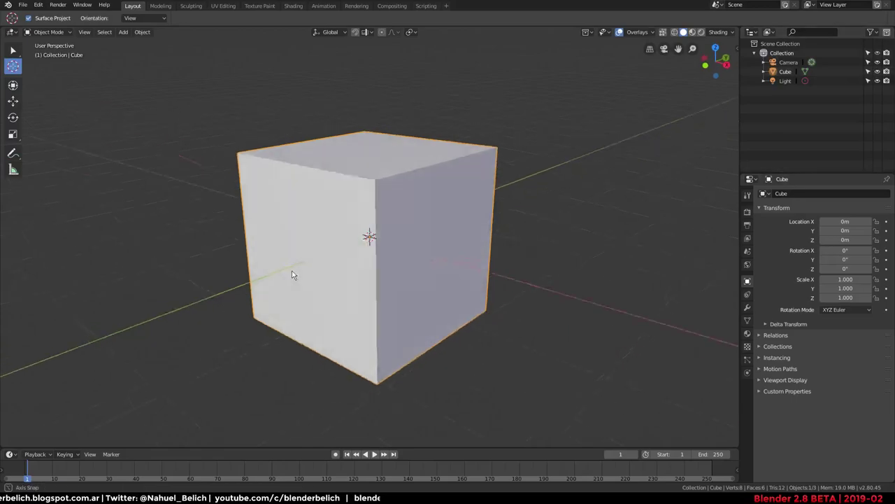
# Enter Edit Mode, select all and scale the cube down
pyautogui.moveTo(296, 272); pyautogui.dragTo(320, 300, button='middle')
pyautogui.hotkey('ctrl', 'Tab')
pyautogui.click(491, 266)
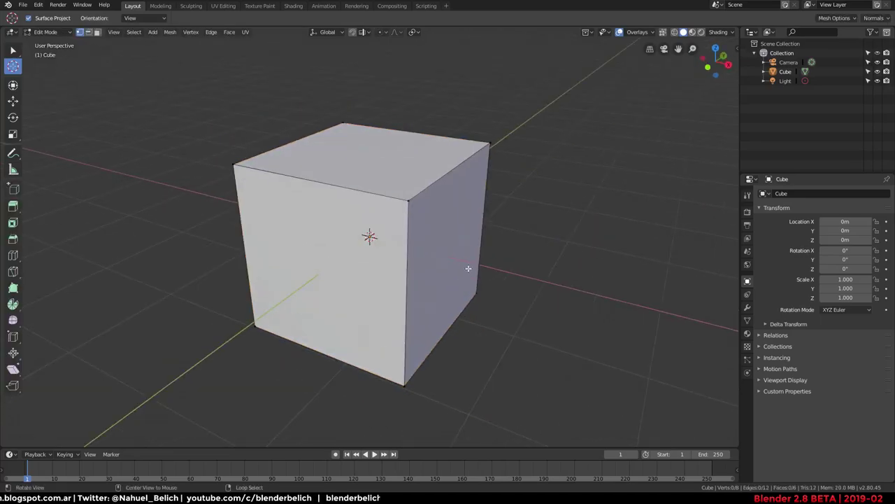
pyautogui.press('a')
pyautogui.press('s')
pyautogui.click(402, 248)
pyautogui.moveTo(402, 247); pyautogui.dragTo(410, 266, button='middle')
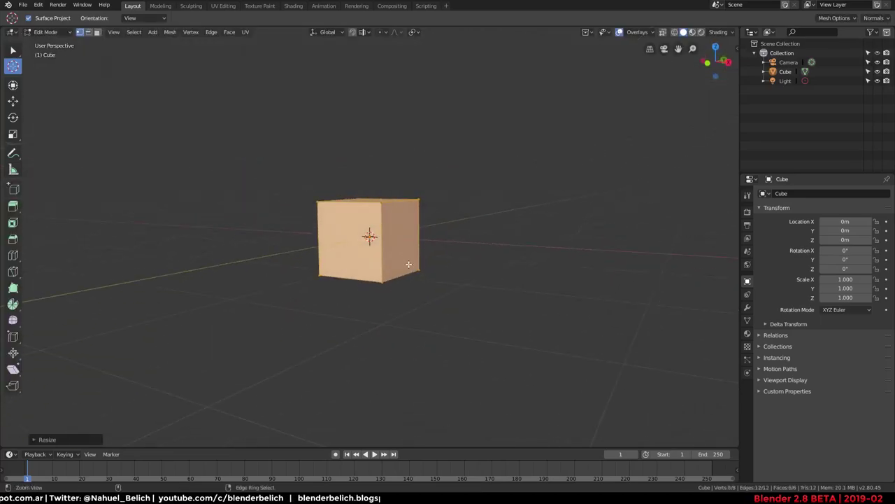
# Raise the cube along Z and shrink it slightly more
pyautogui.press('g')
pyautogui.press('z')
pyautogui.click(381, 210)
pyautogui.moveTo(381, 210)
pyautogui.mouseDown(button='middle')
pyautogui.moveTo(446, 208)
pyautogui.moveTo(487, 245)
pyautogui.moveTo(396, 217)
pyautogui.moveTo(516, 243)
pyautogui.moveTo(416, 246)
pyautogui.moveTo(429, 278)
pyautogui.mouseUp(button='middle')
pyautogui.press('s')
pyautogui.click(450, 233)
pyautogui.scroll(4, 415, 246)
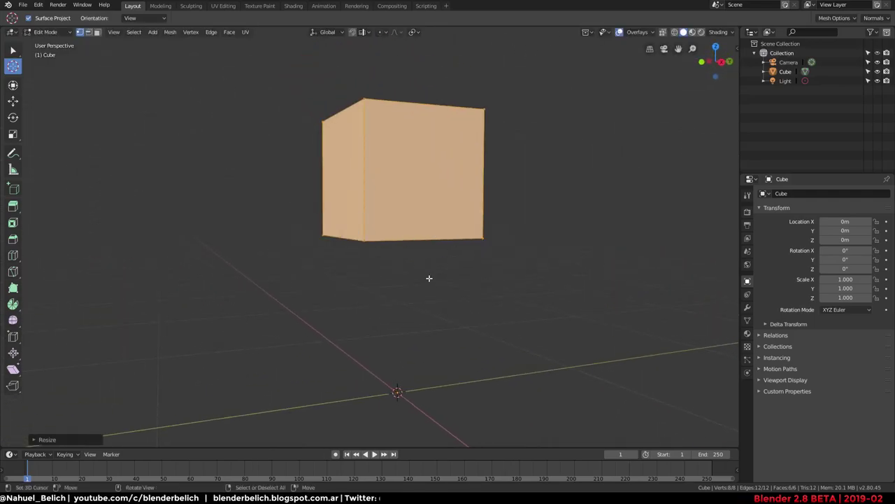
# Add a centred edge loop and extrude the bottom face downward into a narrower section
pyautogui.moveTo(410, 232)
pyautogui.mouseDown(button='middle')
pyautogui.moveTo(410, 240)
pyautogui.moveTo(398, 222)
pyautogui.mouseUp(button='middle')
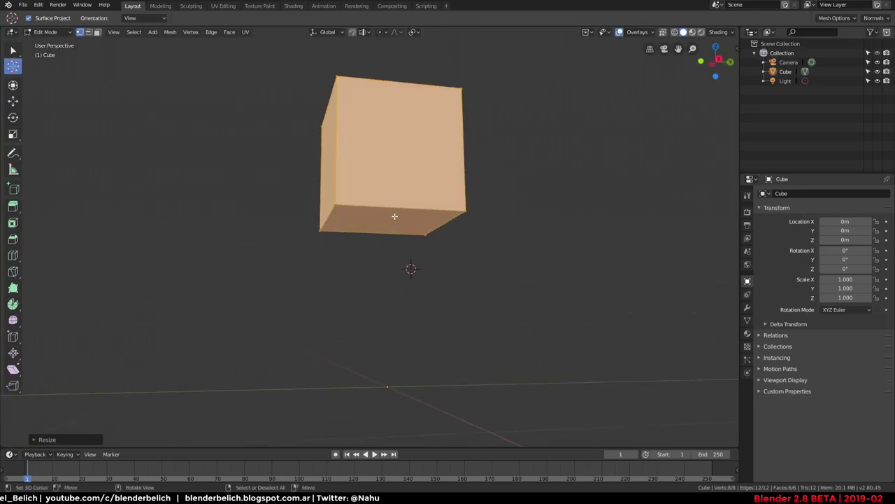
pyautogui.click(394, 214)
pyautogui.rightClick(386, 219)
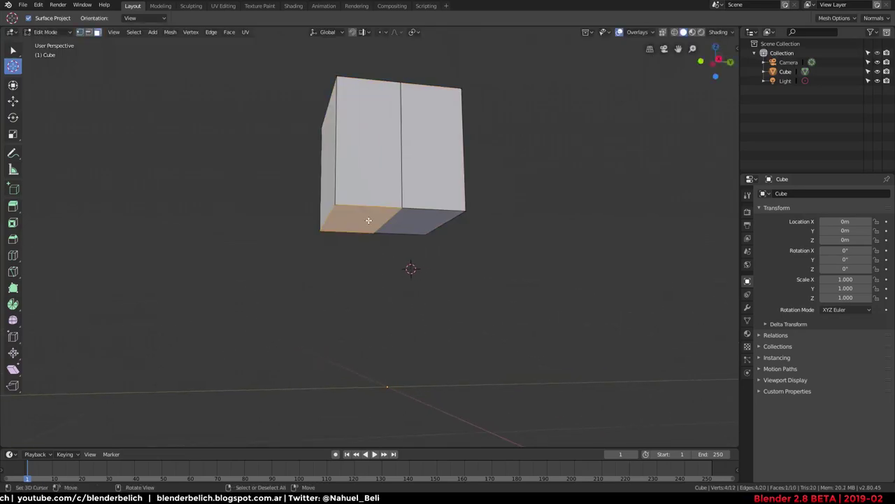
pyautogui.press('e')
pyautogui.click(372, 297)
pyautogui.moveTo(409, 322)
pyautogui.mouseDown(button='middle')
pyautogui.moveTo(417, 253)
pyautogui.moveTo(470, 248)
pyautogui.moveTo(282, 254)
pyautogui.mouseUp(button='middle')
pyautogui.hotkey('ctrl', 'r')
# Back in Object Mode, add a Mirror modifier on X with bisect and flip
pyautogui.press('Tab')
pyautogui.moveTo(483, 259); pyautogui.dragTo(671, 291, button='middle')
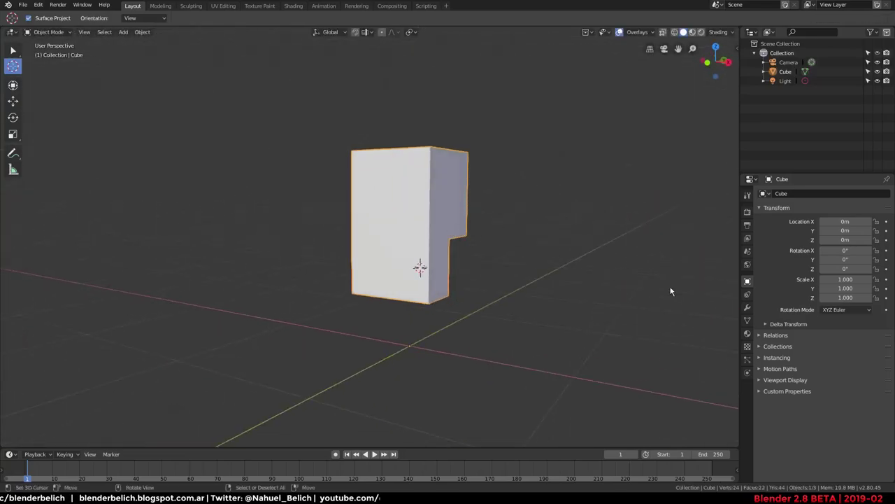
pyautogui.click(748, 308)
pyautogui.click(815, 194)
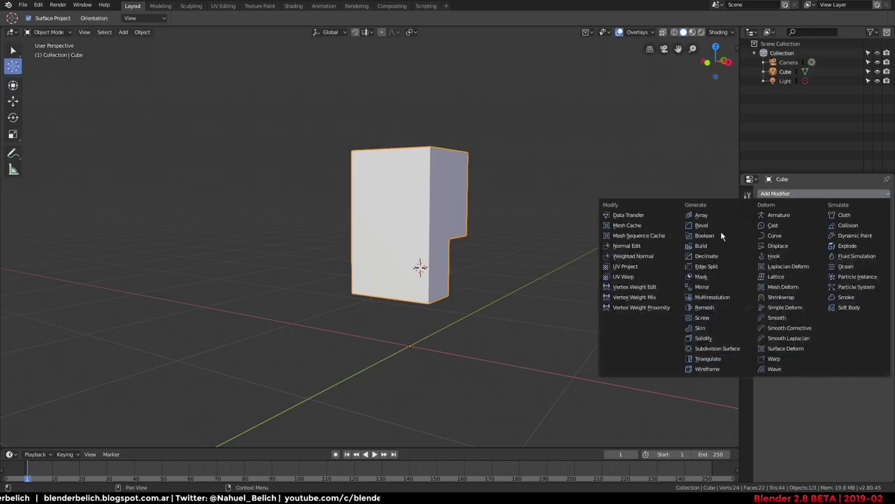
pyautogui.click(714, 287)
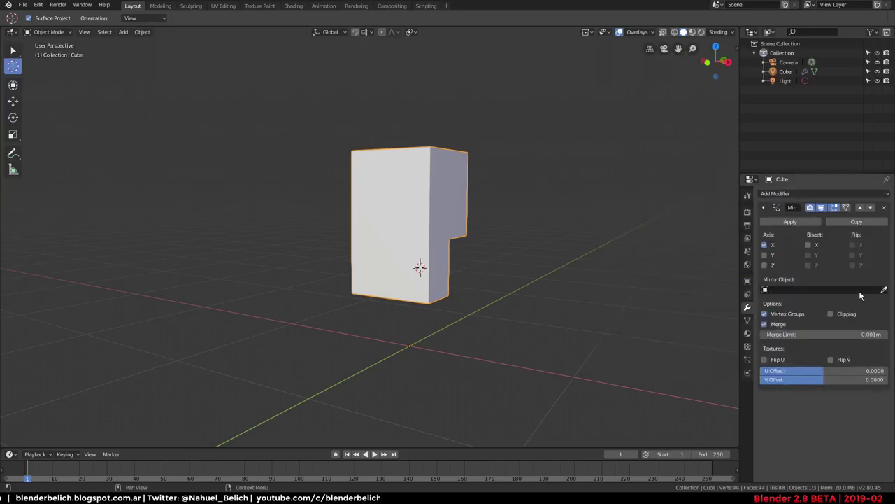
pyautogui.moveTo(514, 274); pyautogui.dragTo(543, 257, button='middle')
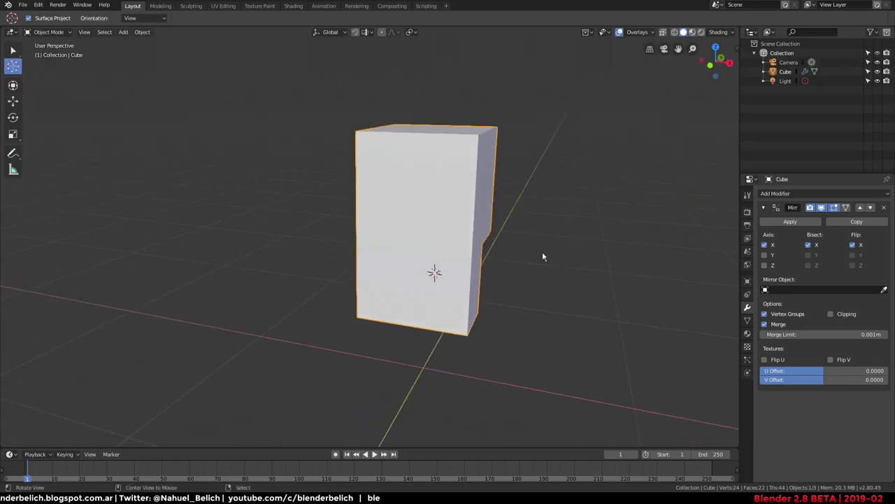
# Move a front edge and raise the top edge into a peak, then check the shape
pyautogui.press('Tab')
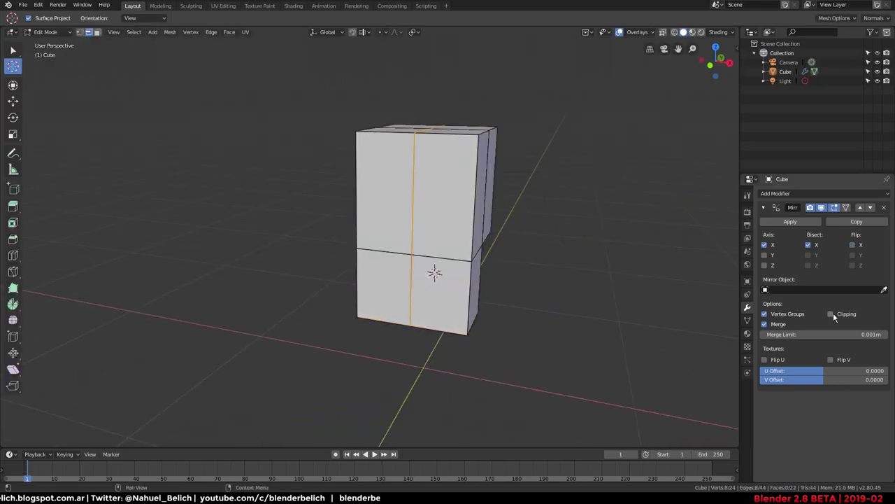
pyautogui.moveTo(511, 242); pyautogui.dragTo(430, 248, button='middle')
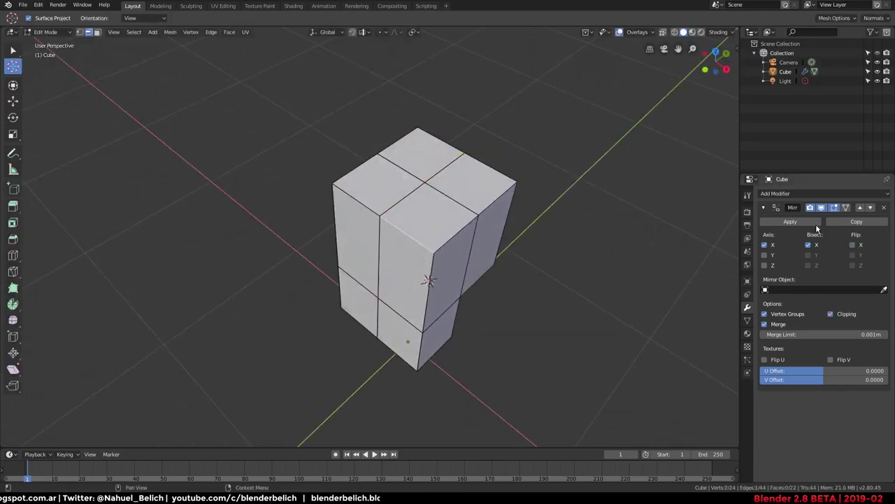
pyautogui.moveTo(565, 253); pyautogui.dragTo(459, 264, button='middle')
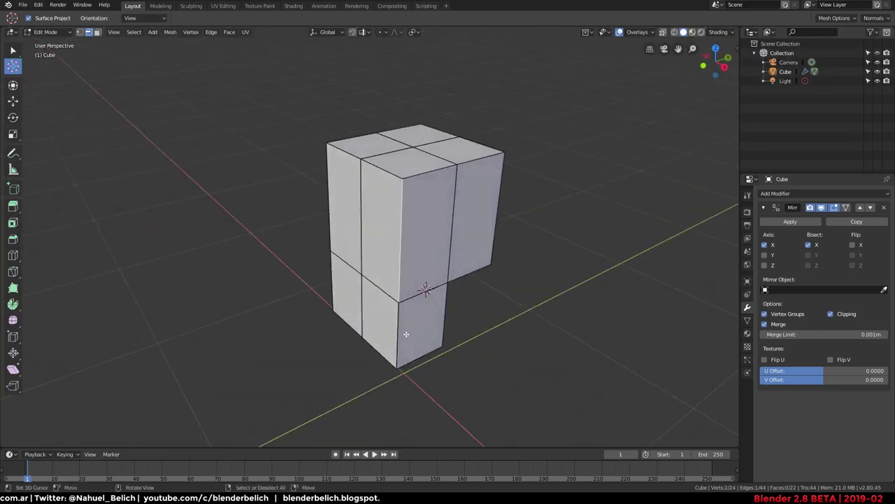
pyautogui.press('g')
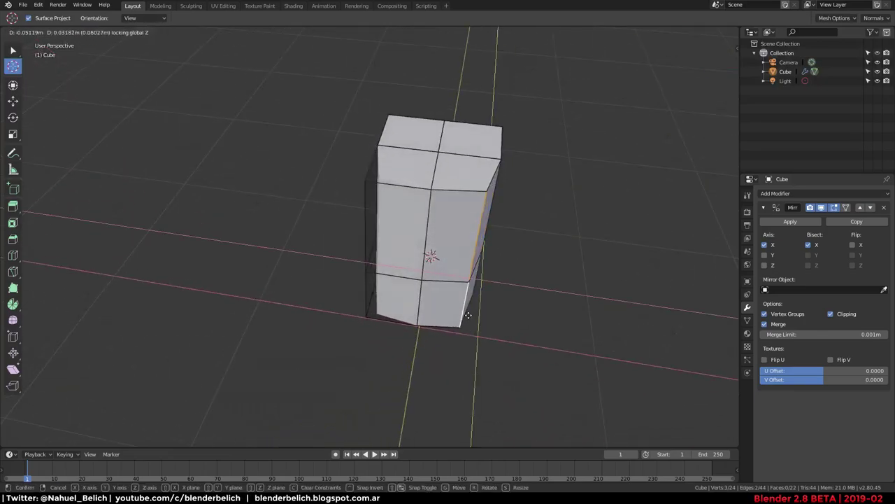
pyautogui.click(405, 294)
pyautogui.moveTo(405, 294); pyautogui.dragTo(411, 164, button='middle')
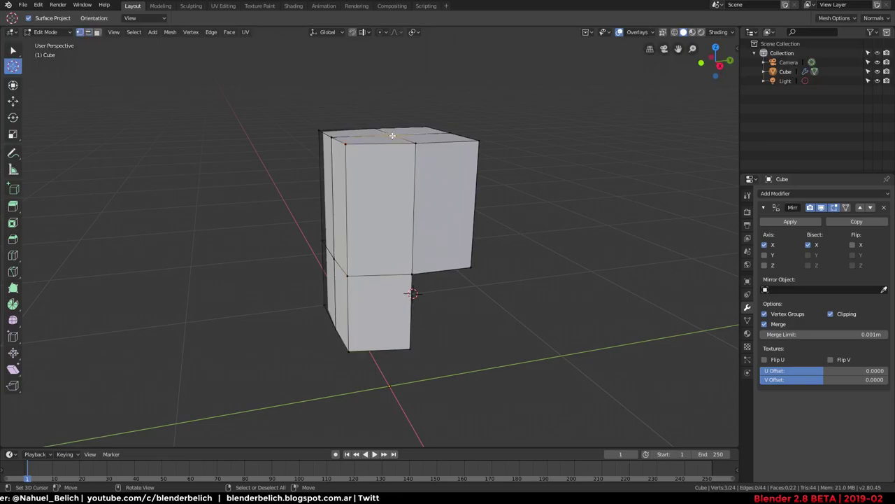
pyautogui.moveTo(392, 135)
pyautogui.mouseDown(button='middle')
pyautogui.moveTo(448, 158)
pyautogui.moveTo(455, 144)
pyautogui.moveTo(486, 183)
pyautogui.moveTo(396, 178)
pyautogui.moveTo(421, 193)
pyautogui.mouseUp(button='middle')
pyautogui.press('g')
pyautogui.click(448, 158)
pyautogui.press('Tab')
pyautogui.press('Tab')
# Reposition the top vertices and try a side bulge with Alt+S, then undo it
pyautogui.press('g')
pyautogui.click(415, 207)
pyautogui.hotkey('alt', 's')
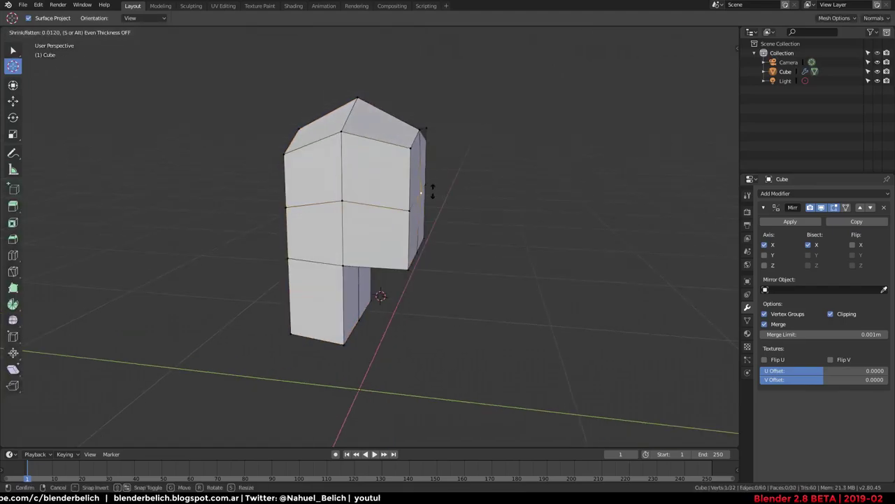
pyautogui.click(431, 198)
pyautogui.hotkey('ctrl', 'z')
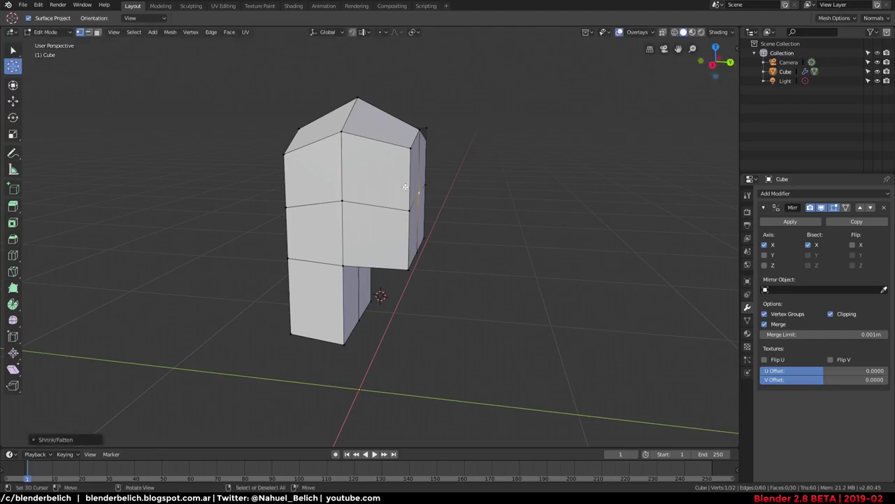
pyautogui.moveTo(441, 186); pyautogui.dragTo(420, 206, button='middle')
# Push the upper front vertices outward and nudge selected vertices along Y
pyautogui.press('g')
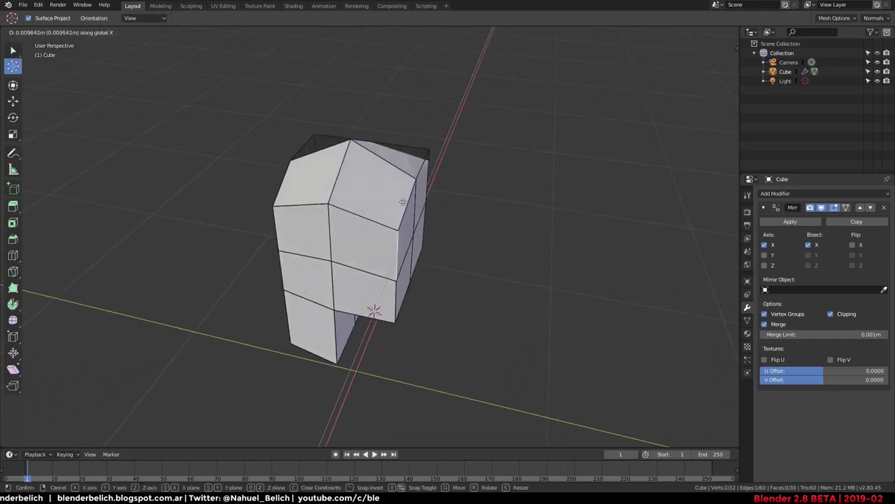
pyautogui.click(403, 165)
pyautogui.moveTo(404, 165)
pyautogui.mouseDown(button='middle')
pyautogui.moveTo(399, 174)
pyautogui.moveTo(433, 167)
pyautogui.mouseUp(button='middle')
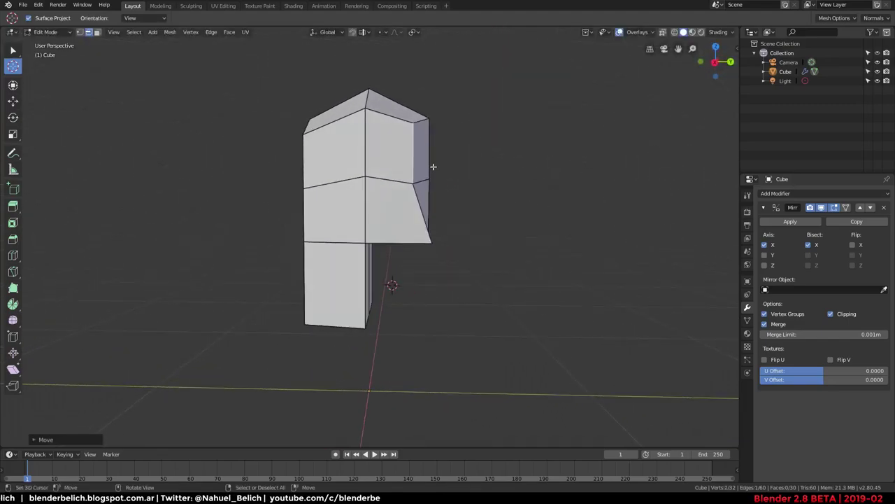
pyautogui.press('g')
pyautogui.click(462, 145)
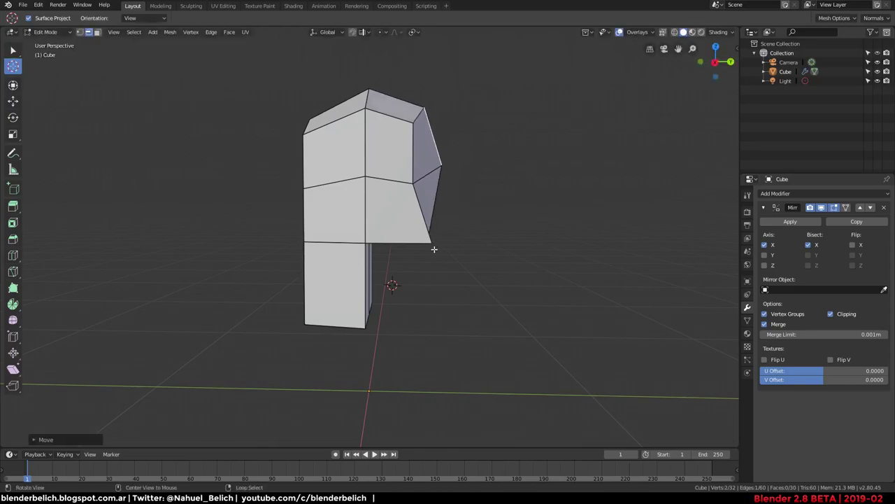
pyautogui.moveTo(434, 249); pyautogui.dragTo(426, 298, button='middle')
pyautogui.press('g')
pyautogui.press('y')
pyautogui.click(409, 262)
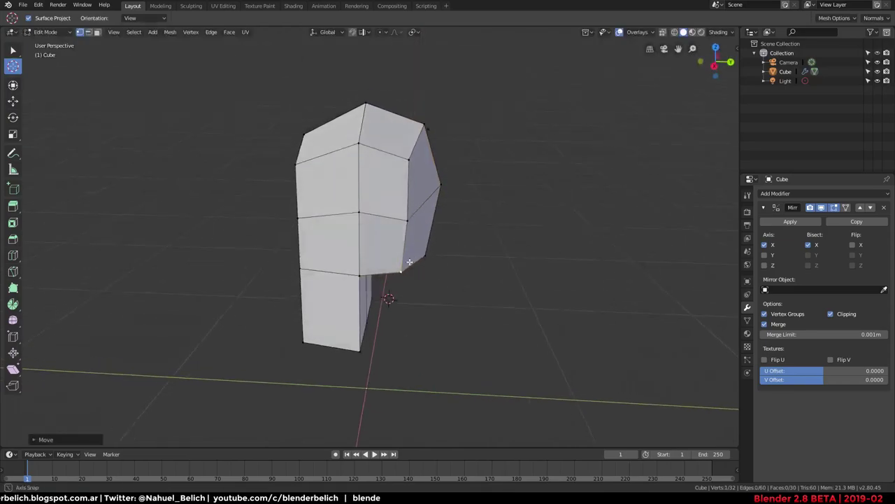
pyautogui.moveTo(410, 261)
pyautogui.mouseDown(button='middle')
pyautogui.moveTo(433, 237)
pyautogui.moveTo(380, 190)
pyautogui.moveTo(474, 222)
pyautogui.moveTo(396, 226)
pyautogui.moveTo(363, 197)
pyautogui.moveTo(418, 249)
pyautogui.mouseUp(button='middle')
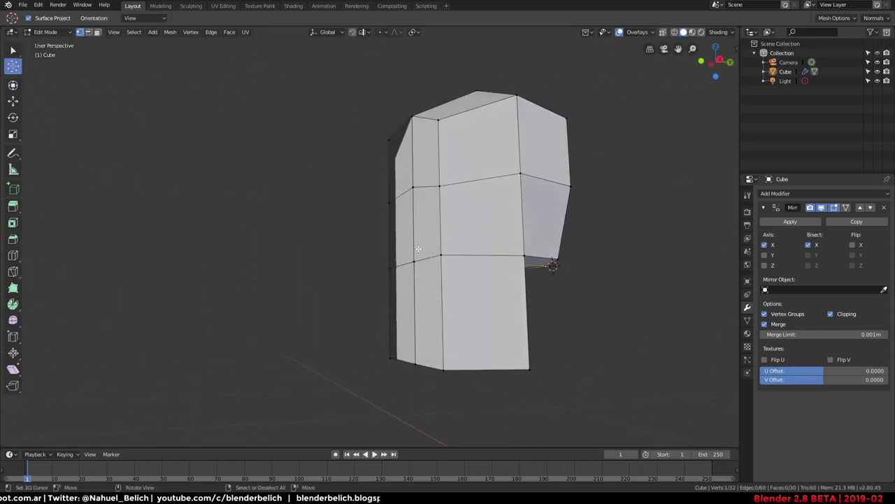
# Taper the bottom vertices and slide the lower vertex into place
pyautogui.moveTo(418, 286)
pyautogui.mouseDown(button='middle')
pyautogui.moveTo(502, 362)
pyautogui.moveTo(528, 353)
pyautogui.moveTo(521, 368)
pyautogui.mouseUp(button='middle')
pyautogui.press('g')
pyautogui.click(530, 357)
pyautogui.press('g')
pyautogui.press('g')
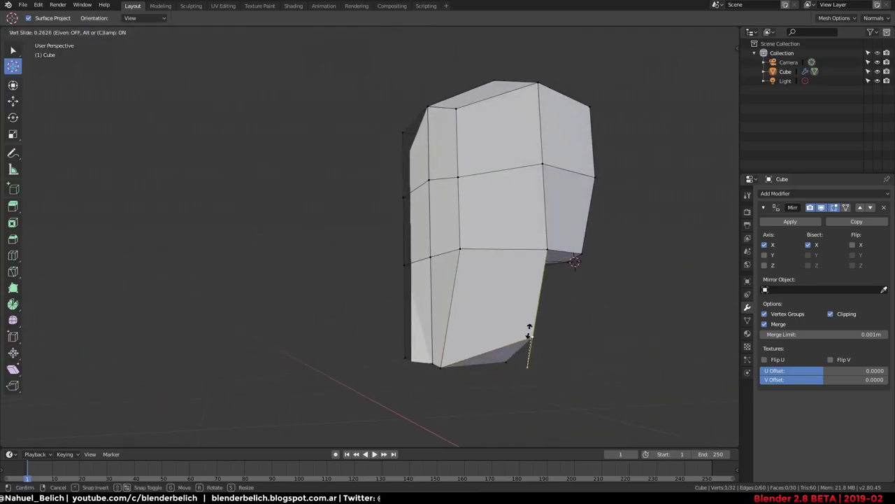
pyautogui.click(527, 326)
pyautogui.moveTo(527, 326)
pyautogui.mouseDown(button='middle')
pyautogui.moveTo(496, 337)
pyautogui.moveTo(449, 379)
pyautogui.mouseUp(button='middle')
pyautogui.press('g')
pyautogui.click(456, 345)
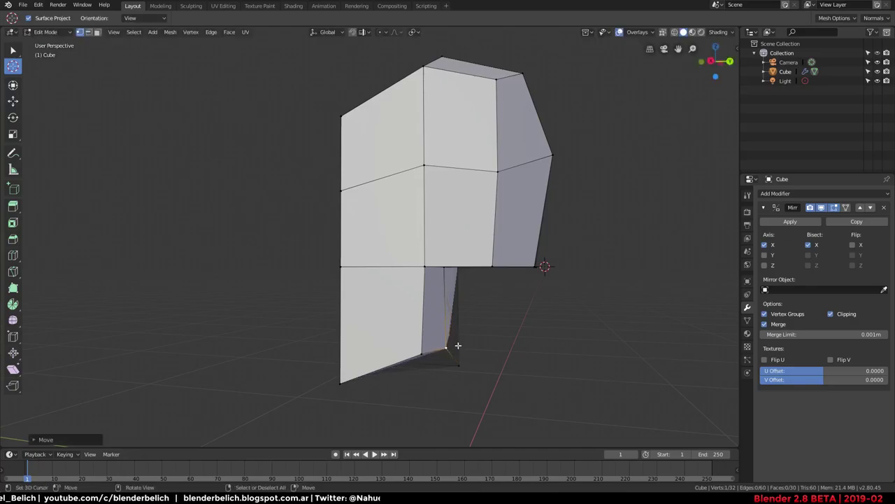
pyautogui.moveTo(455, 346)
pyautogui.mouseDown(button='middle')
pyautogui.moveTo(427, 324)
pyautogui.moveTo(391, 353)
pyautogui.mouseUp(button='middle')
# Select two faces at the head's lower front and extrude them outward
pyautogui.moveTo(337, 277); pyautogui.dragTo(449, 198, button='middle')
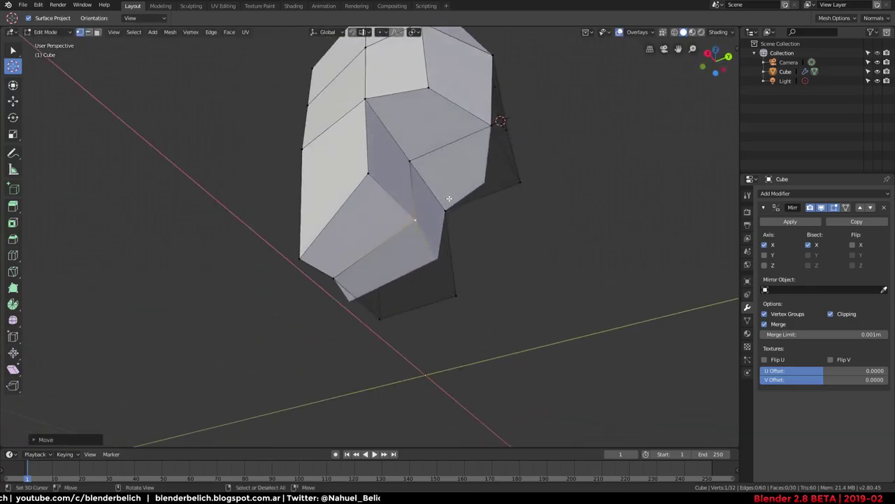
pyautogui.click(468, 181)
pyautogui.keyDown('shift'); pyautogui.click(403, 176); pyautogui.keyUp('shift')
pyautogui.moveTo(404, 176); pyautogui.dragTo(460, 220, button='middle')
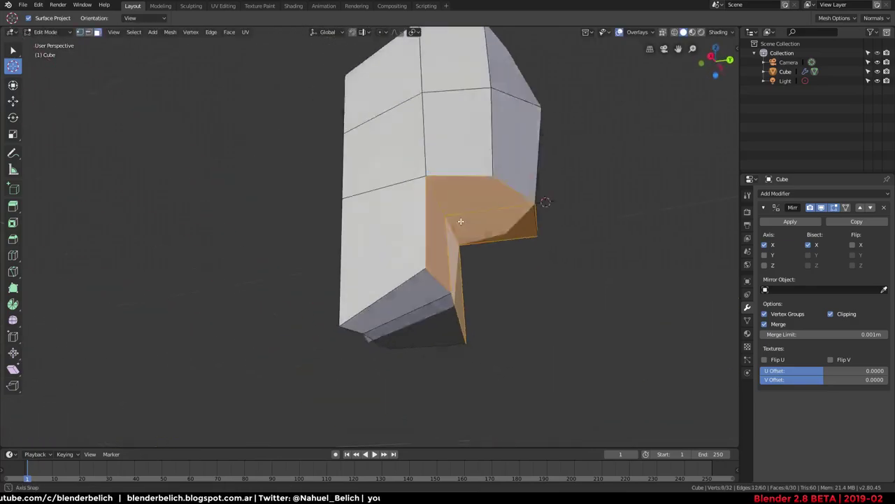
pyautogui.press('e')
pyautogui.click(546, 280)
pyautogui.moveTo(552, 276)
pyautogui.mouseDown(button='middle')
pyautogui.moveTo(489, 202)
pyautogui.moveTo(484, 234)
pyautogui.moveTo(494, 201)
pyautogui.mouseUp(button='middle')
# Add an edge loop across the extruded part, scale it and slide it into position
pyautogui.scroll(-3, 494, 201)
pyautogui.hotkey('ctrl', 'r')
pyautogui.click(600, 190)
pyautogui.scroll(-3, 616, 210)
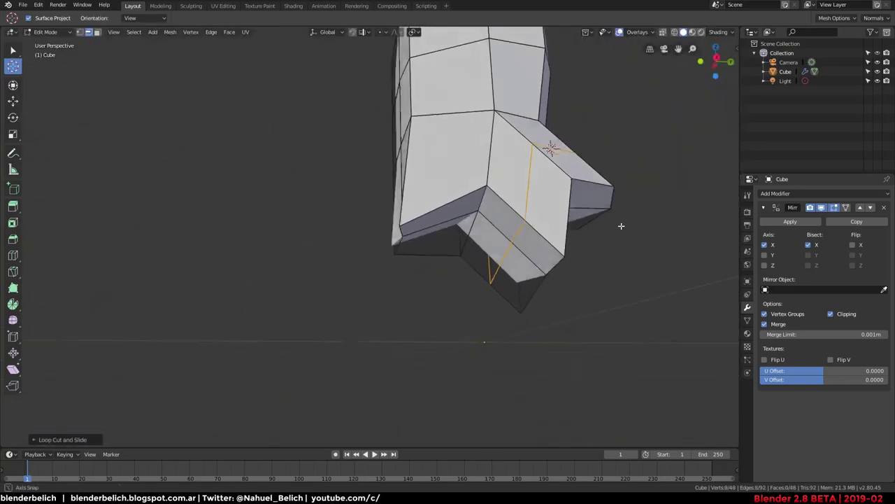
pyautogui.press('s')
pyautogui.click(630, 201)
pyautogui.moveTo(629, 201); pyautogui.dragTo(535, 185, button='middle')
pyautogui.press('g')
pyautogui.press('g')
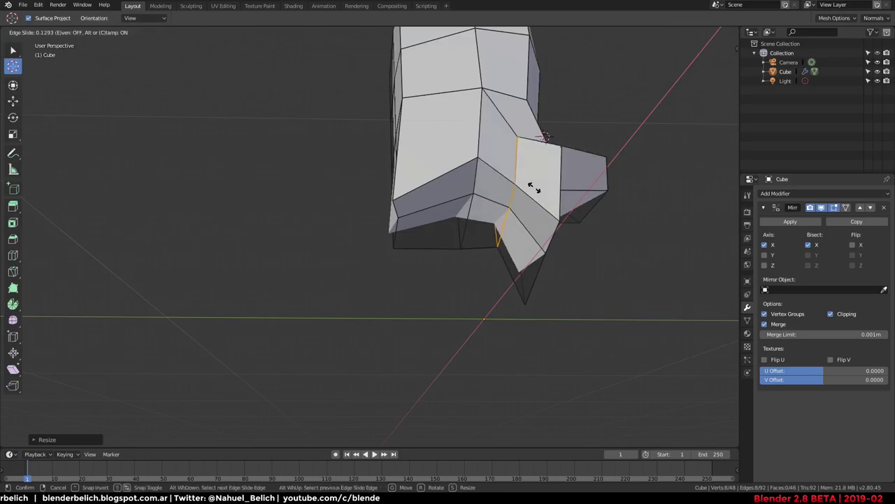
pyautogui.click(512, 181)
# Slide the joint vertex along its edge and push it along its normal
pyautogui.click(476, 195)
pyautogui.press('g')
pyautogui.press('g')
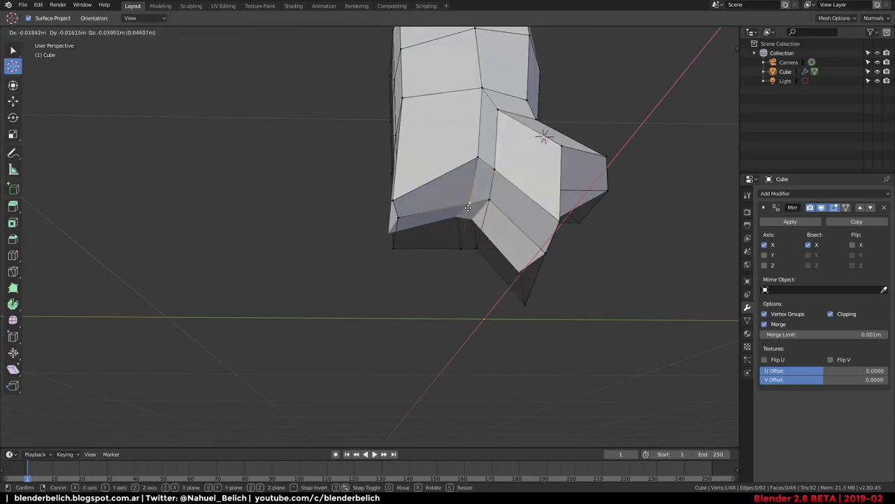
pyautogui.click(463, 208)
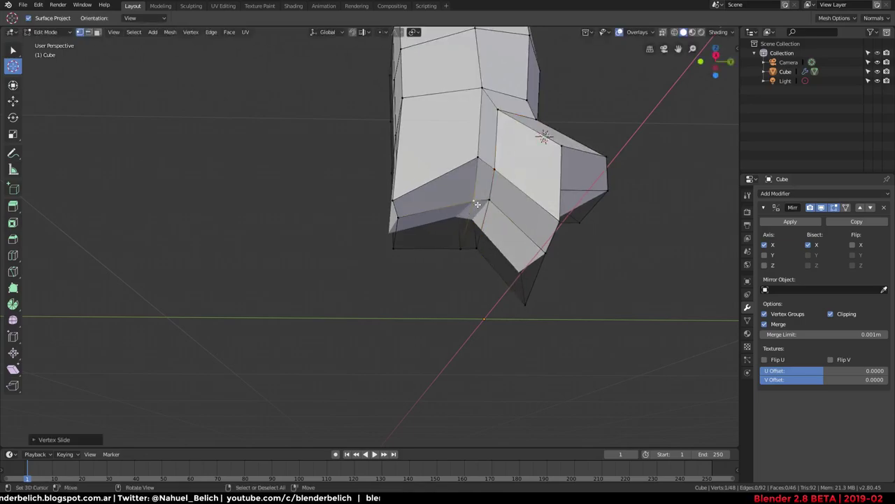
pyautogui.hotkey('alt', 's')
pyautogui.click(448, 235)
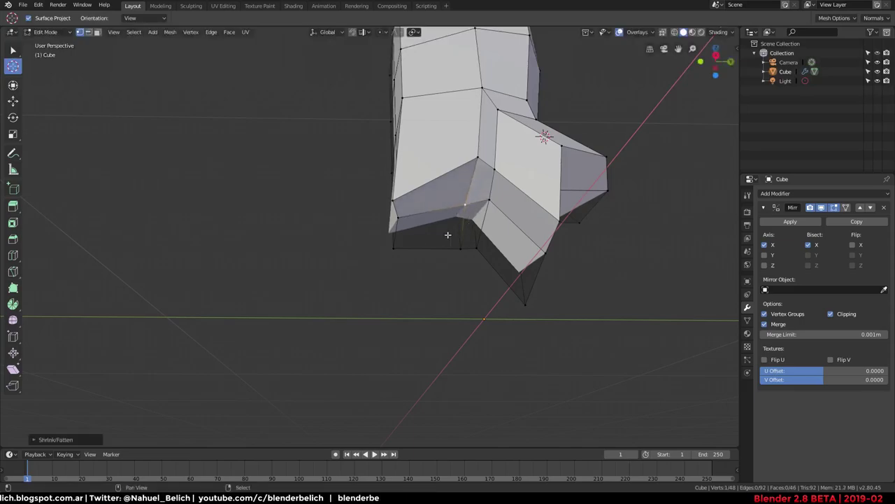
pyautogui.moveTo(448, 235); pyautogui.dragTo(434, 224, button='middle')
pyautogui.press('g')
pyautogui.press('g')
pyautogui.click(440, 224)
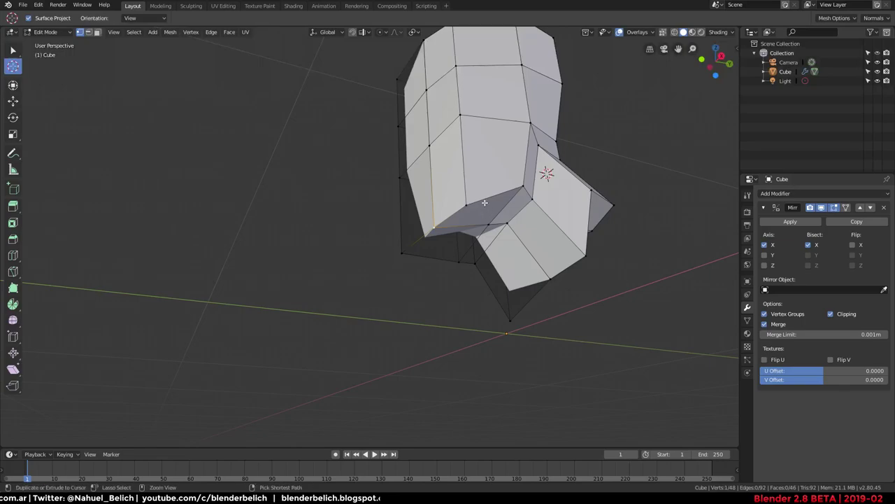
# Bevel the bottom corner vertex of the chin
pyautogui.hotkey('ctrl', 'v')
pyautogui.click(448, 194)
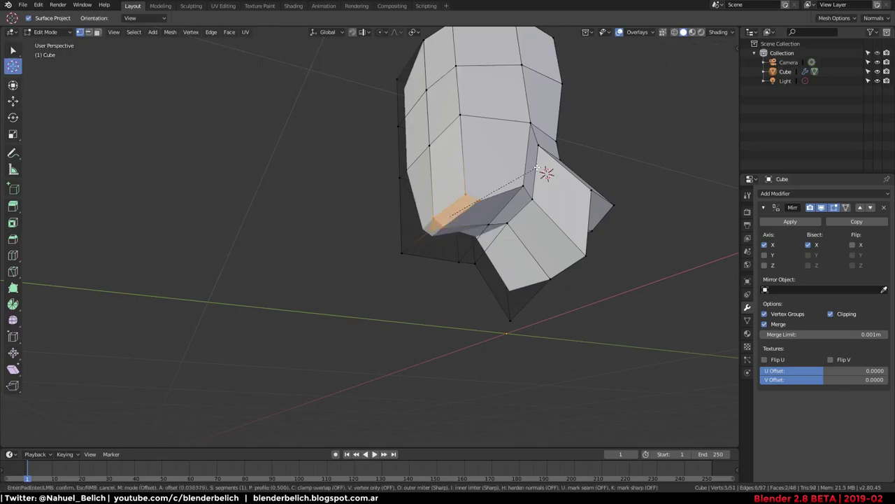
pyautogui.click(477, 203)
pyautogui.moveTo(478, 203)
pyautogui.mouseDown(button='middle')
pyautogui.moveTo(427, 256)
pyautogui.moveTo(434, 240)
pyautogui.mouseUp(button='middle')
pyautogui.click(427, 257)
pyautogui.hotkey('ctrl', 'b')
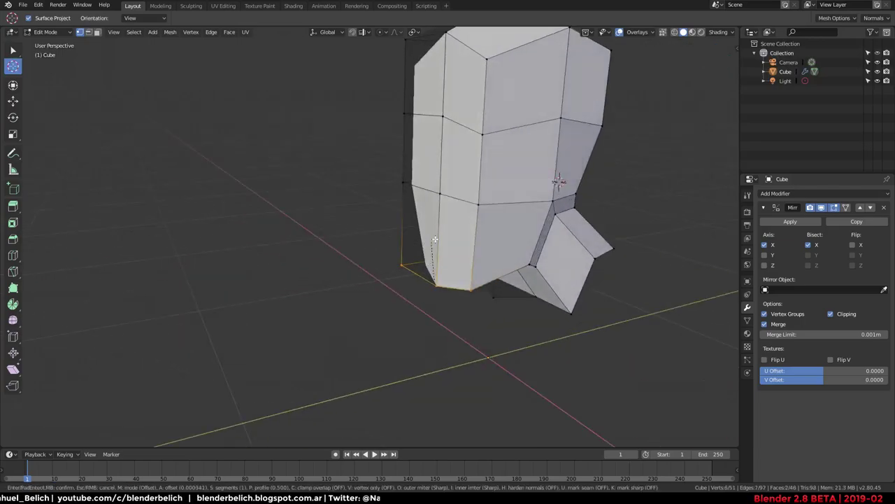
pyautogui.click(547, 154)
pyautogui.moveTo(547, 153)
pyautogui.mouseDown(button='middle')
pyautogui.moveTo(532, 253)
pyautogui.moveTo(474, 272)
pyautogui.mouseUp(button='middle')
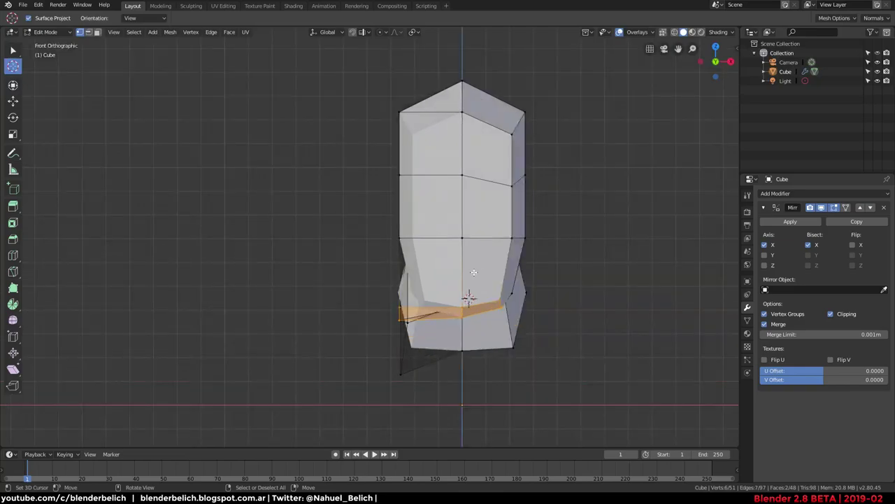
# In X-ray, select the stray left-edge vertices and delete them
pyautogui.moveTo(308, 60); pyautogui.dragTo(443, 430)
pyautogui.hotkey('alt', 'z')
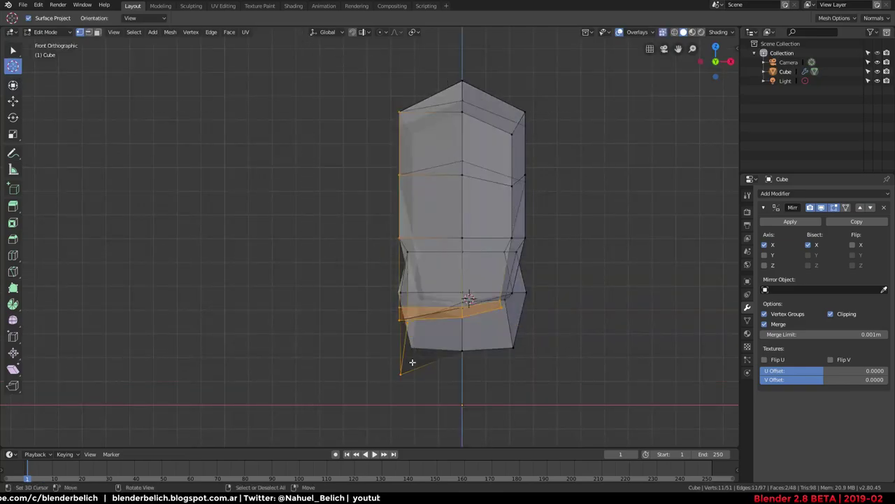
pyautogui.press('a')
pyautogui.hotkey('alt', 'a')
pyautogui.keyDown('alt'); pyautogui.click(401, 278); pyautogui.keyUp('alt')
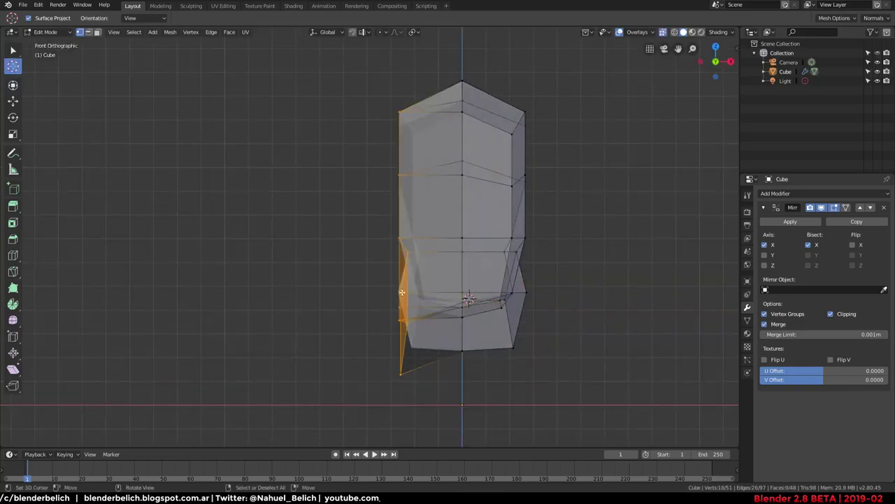
pyautogui.press('x')
pyautogui.click(406, 291)
pyautogui.moveTo(406, 291)
pyautogui.mouseDown(button='middle')
pyautogui.moveTo(414, 369)
pyautogui.moveTo(581, 240)
pyautogui.mouseUp(button='middle')
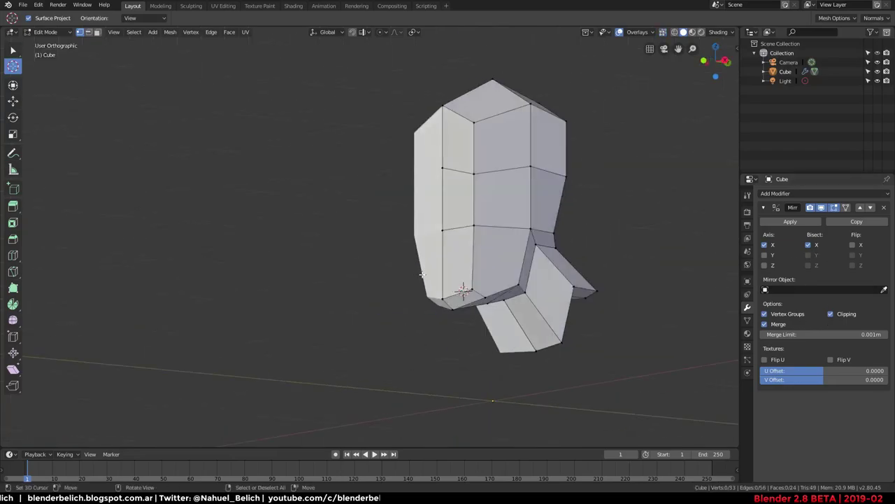
# Shift the selected vertices along X and reposition an edge on the neck
pyautogui.moveTo(423, 276)
pyautogui.mouseDown(button='middle')
pyautogui.moveTo(481, 265)
pyautogui.moveTo(489, 272)
pyautogui.moveTo(407, 275)
pyautogui.moveTo(495, 304)
pyautogui.moveTo(416, 262)
pyautogui.mouseUp(button='middle')
pyautogui.press('g')
pyautogui.press('x')
pyautogui.click(484, 277)
pyautogui.press('2')
pyautogui.click(470, 298)
pyautogui.press('g')
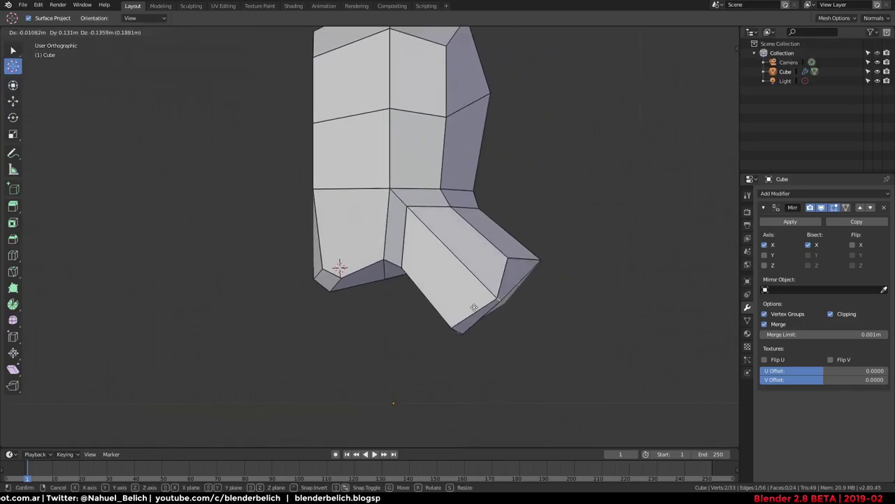
pyautogui.click(474, 308)
pyautogui.moveTo(473, 308); pyautogui.dragTo(413, 299, button='middle')
pyautogui.moveTo(424, 262)
pyautogui.mouseDown(button='middle')
pyautogui.moveTo(446, 286)
pyautogui.moveTo(475, 247)
pyautogui.moveTo(419, 294)
pyautogui.mouseUp(button='middle')
# Move a vertex along Z and drag the bottom neck vertex lower and left
pyautogui.press('1')
pyautogui.press('g')
pyautogui.press('z')
pyautogui.click(395, 329)
pyautogui.moveTo(394, 328); pyautogui.dragTo(503, 319, button='middle')
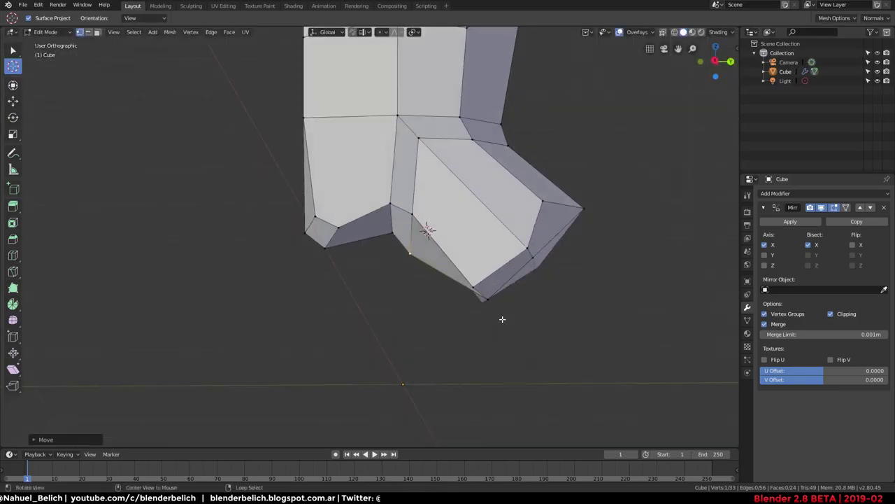
pyautogui.press('g')
pyautogui.click(411, 342)
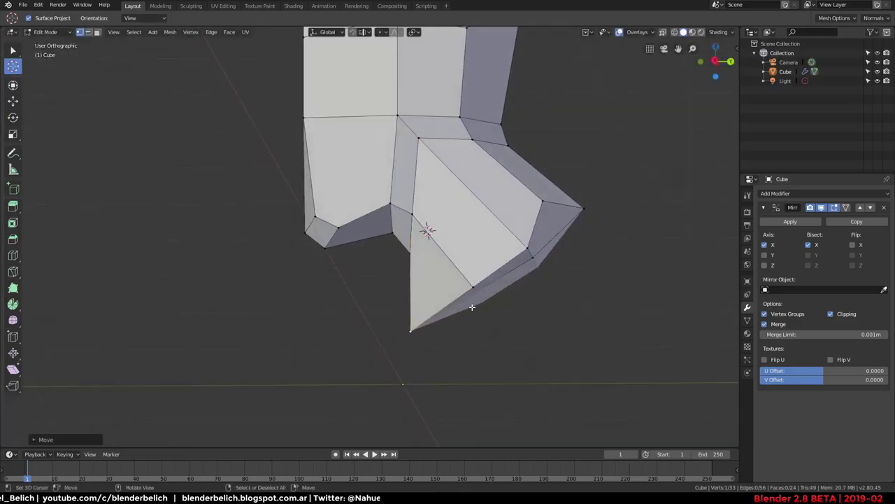
pyautogui.moveTo(551, 244)
pyautogui.mouseDown(button='middle')
pyautogui.moveTo(492, 281)
pyautogui.moveTo(520, 270)
pyautogui.moveTo(444, 278)
pyautogui.moveTo(421, 243)
pyautogui.mouseUp(button='middle')
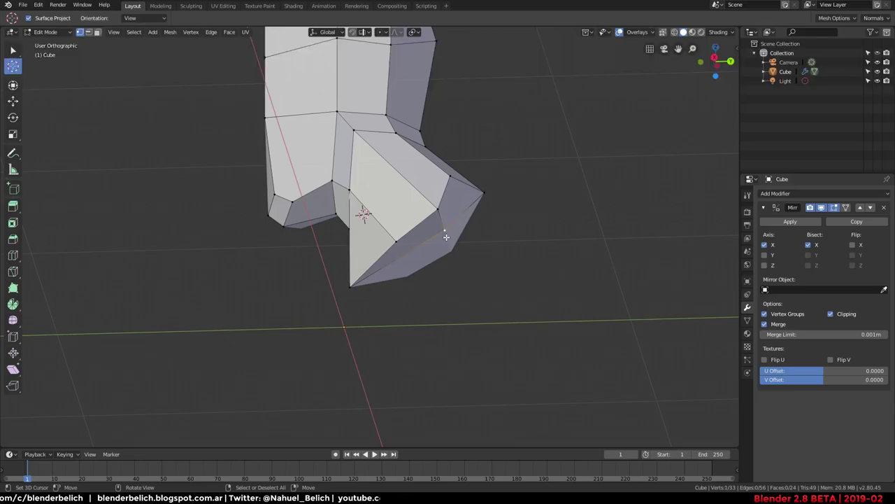
# Dissolve the extra neck vertex, leaving 32 vertices
pyautogui.press('x')
pyautogui.click(447, 234)
pyautogui.moveTo(447, 235)
pyautogui.keyDown('alt'); pyautogui.mouseDown(button='middle')
pyautogui.moveTo(459, 256)
pyautogui.moveTo(480, 255)
pyautogui.mouseUp(button='middle'); pyautogui.keyUp('alt')
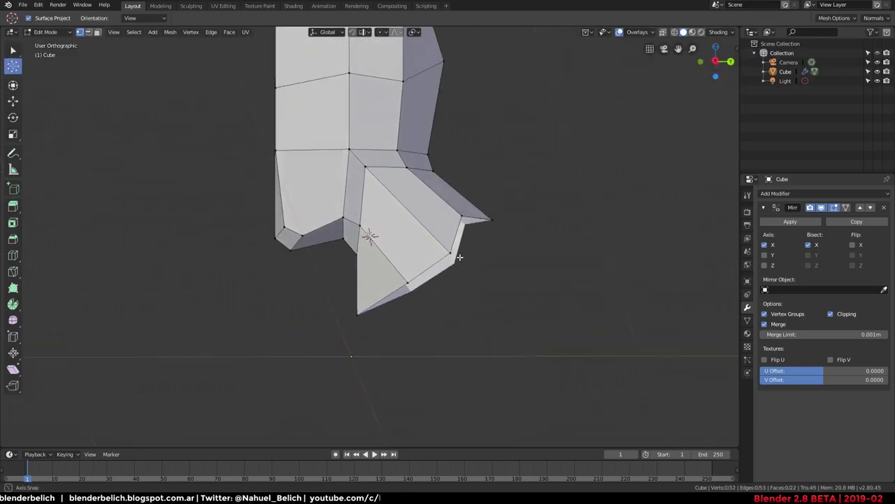
# Try To Sphere and Bevel on the neck vertices, then undo and cancel both
pyautogui.rightClick(480, 255)
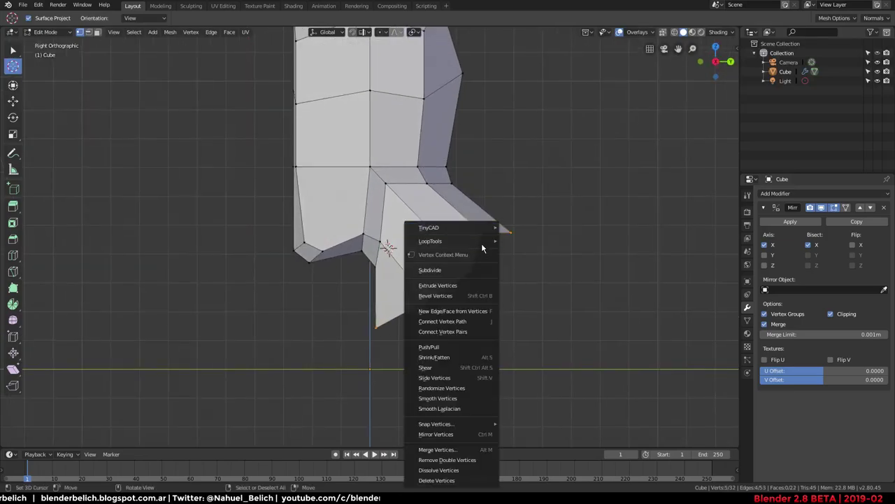
pyautogui.rightClick(478, 296)
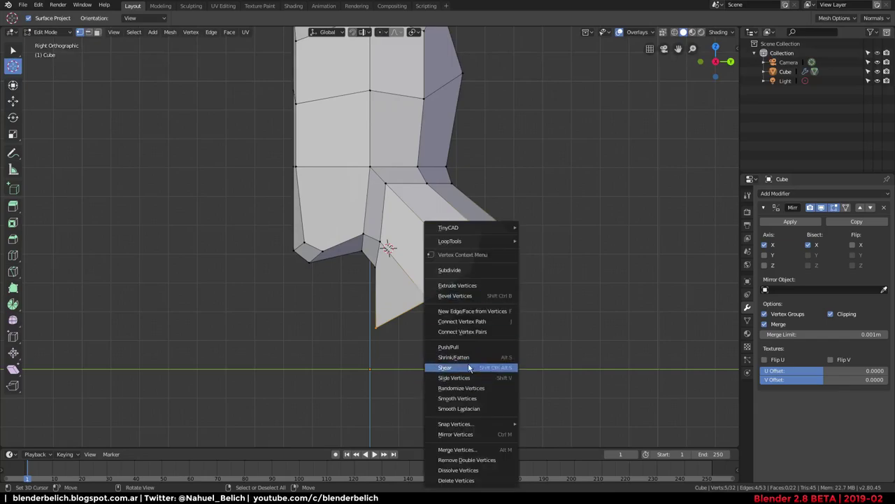
pyautogui.click(471, 346)
pyautogui.click(532, 256)
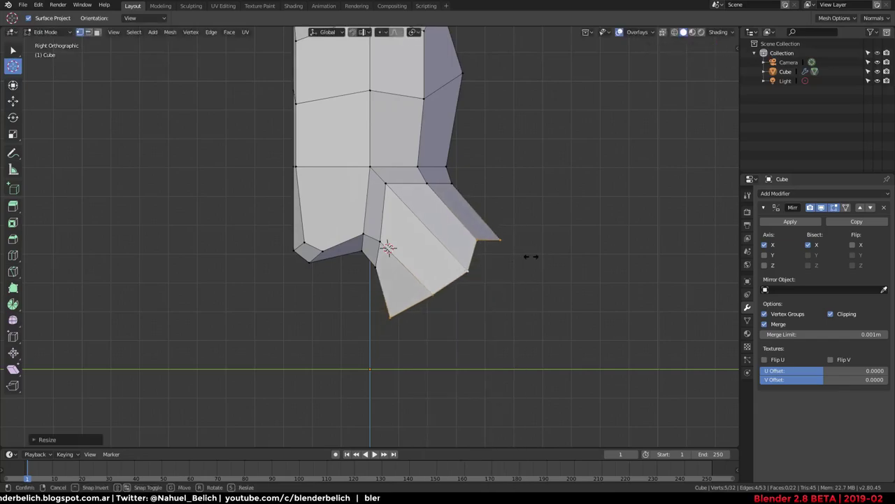
pyautogui.hotkey('ctrl', 'z')
pyautogui.rightClick(486, 302)
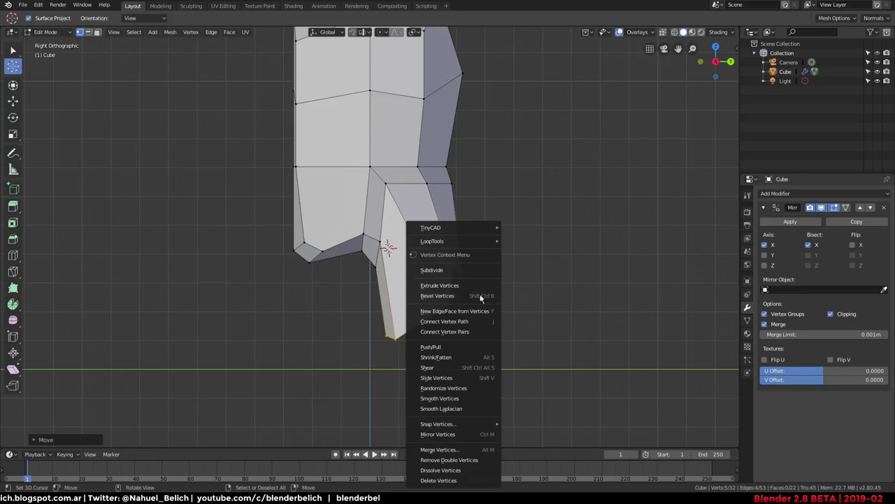
pyautogui.click(481, 297)
pyautogui.press('Escape')
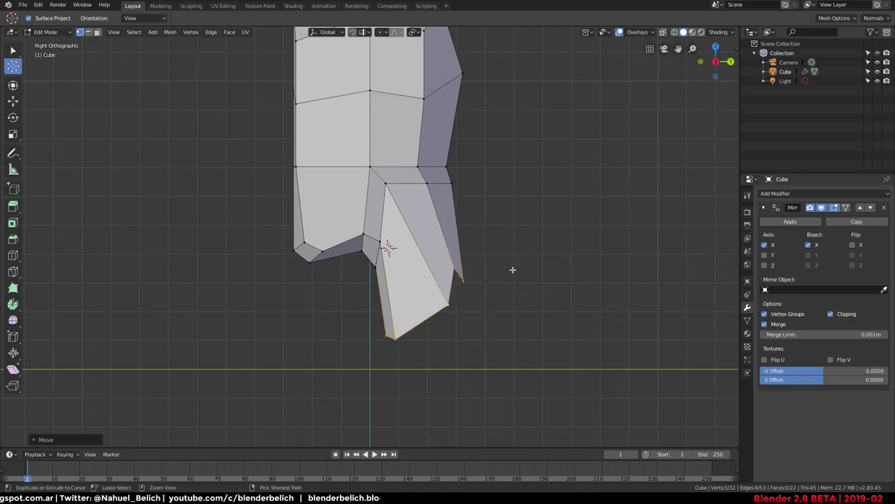
# Smooth the selected neck vertices with Smooth Vertices and scale them down
pyautogui.rightClick(506, 277)
pyautogui.moveTo(470, 278)
pyautogui.mouseDown()
pyautogui.moveTo(514, 241)
pyautogui.moveTo(470, 283)
pyautogui.mouseUp()
pyautogui.rightClick(475, 278)
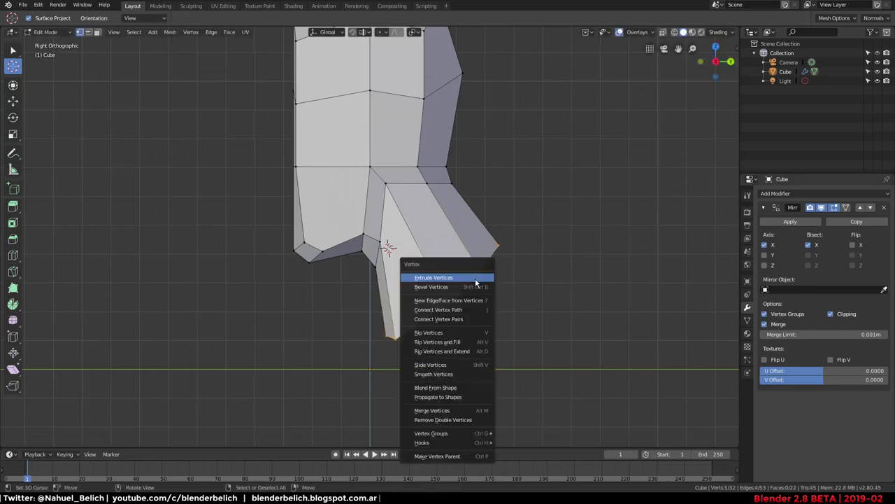
pyautogui.click(469, 374)
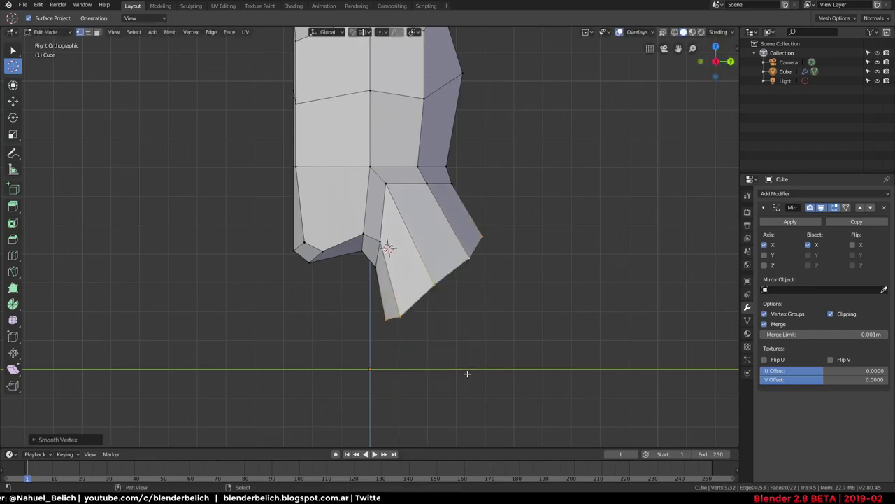
pyautogui.press('g')
pyautogui.press('r')
pyautogui.press('s')
pyautogui.click(510, 314)
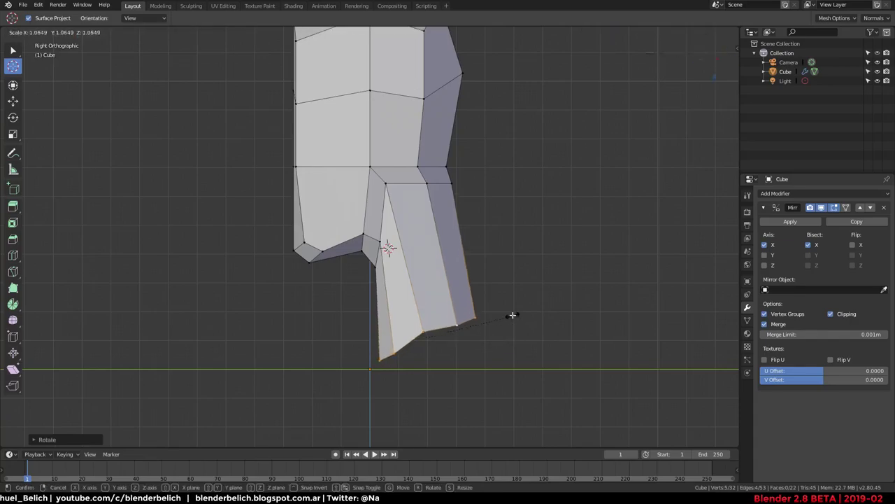
pyautogui.click(523, 295)
# Slide the edge loop across the neck to a new position along the column
pyautogui.keyDown('alt'); pyautogui.click(417, 183); pyautogui.keyUp('alt')
pyautogui.press('g')
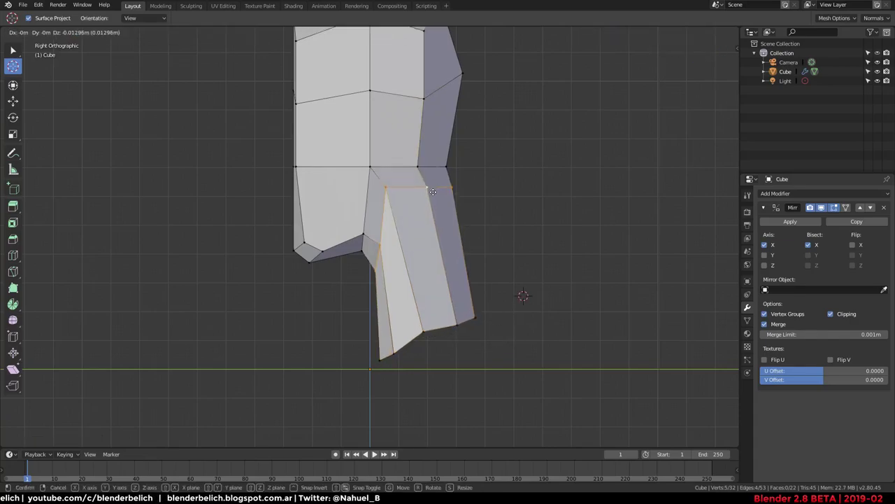
pyautogui.click(434, 203)
pyautogui.moveTo(440, 214)
pyautogui.mouseDown(button='middle')
pyautogui.moveTo(531, 300)
pyautogui.moveTo(472, 296)
pyautogui.mouseUp(button='middle')
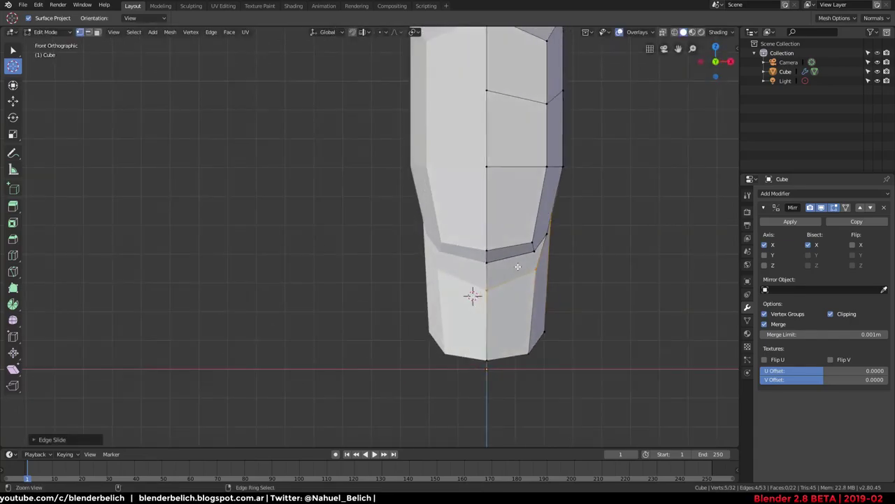
pyautogui.moveTo(463, 235); pyautogui.dragTo(458, 322, button='middle')
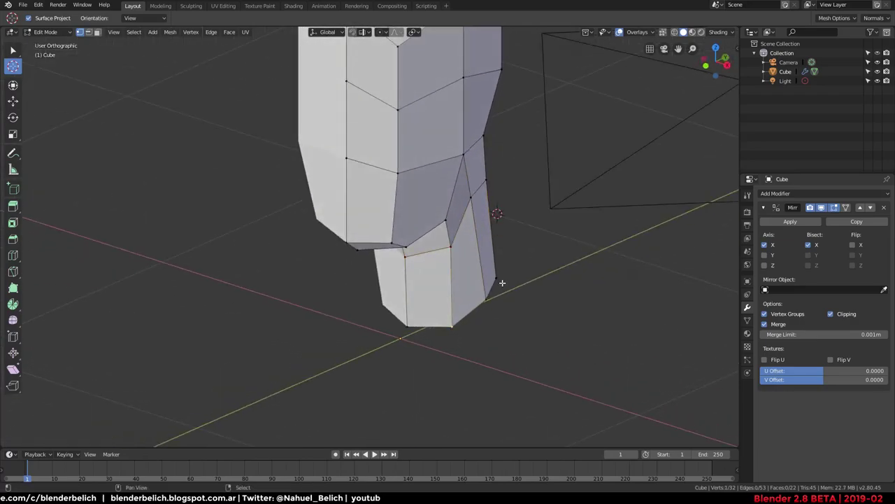
pyautogui.moveTo(502, 283)
pyautogui.mouseDown(button='middle')
pyautogui.moveTo(488, 301)
pyautogui.moveTo(417, 266)
pyautogui.mouseUp(button='middle')
pyautogui.press('g')
# Reshape the inner neck edge vertices and raise the bottom neck vertices up and left
pyautogui.click(358, 250)
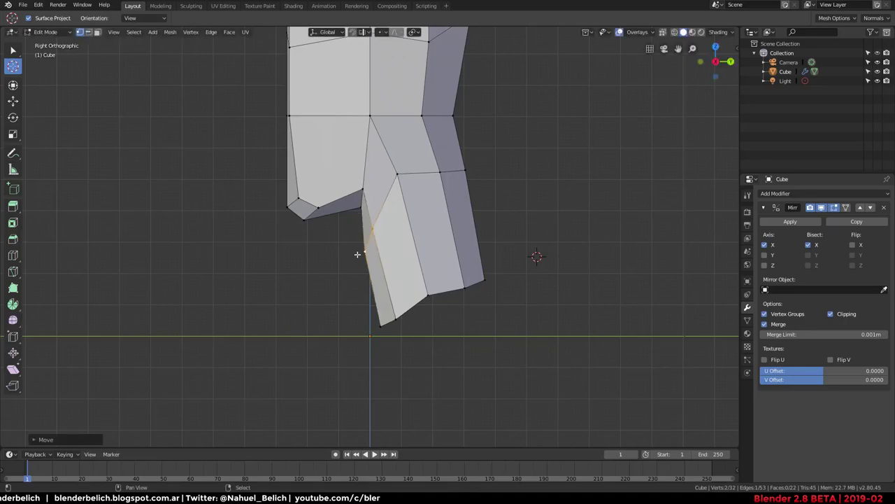
pyautogui.keyDown('shift'); pyautogui.click(365, 251); pyautogui.keyUp('shift')
pyautogui.press('g')
pyautogui.click(380, 353)
pyautogui.press('g')
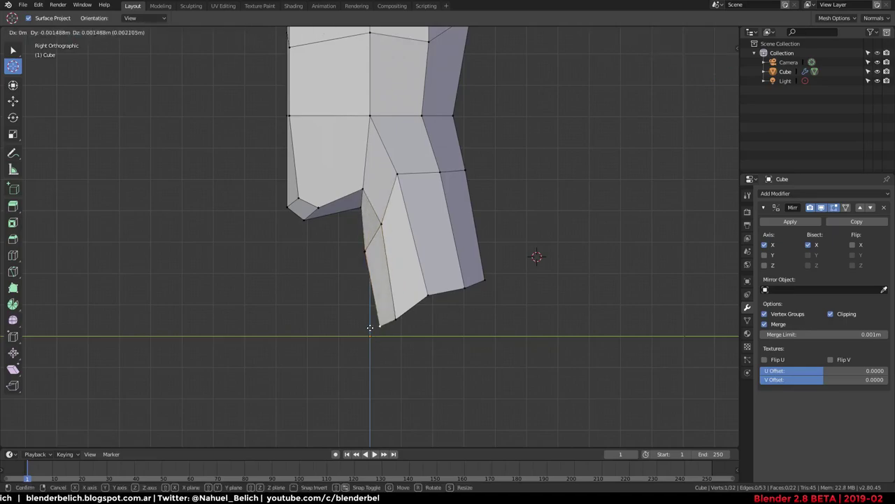
pyautogui.click(378, 297)
pyautogui.press('g')
pyautogui.click(378, 292)
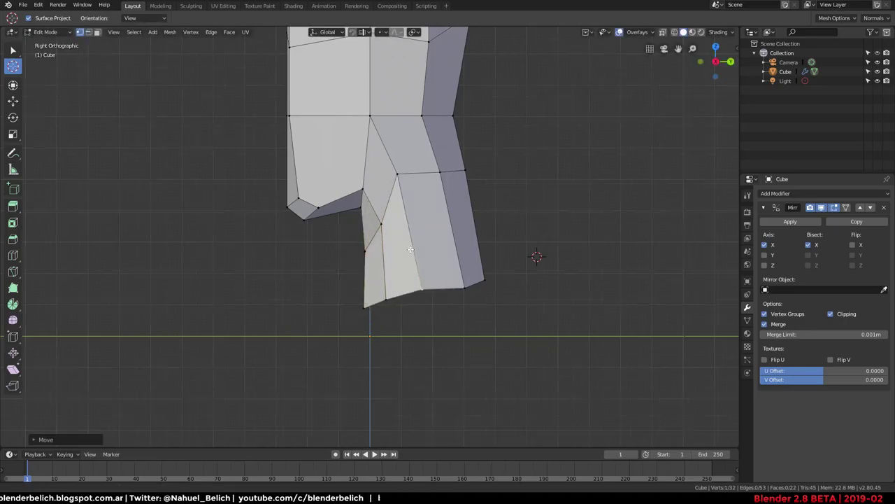
pyautogui.moveTo(410, 249)
pyautogui.keyDown('alt'); pyautogui.mouseDown(button='middle')
pyautogui.moveTo(460, 291)
pyautogui.moveTo(389, 320)
pyautogui.moveTo(444, 300)
pyautogui.mouseUp(button='middle'); pyautogui.keyUp('alt')
# Snap the bottom neck vertices to the grid with Selection to Grid
pyautogui.hotkey('shift', 's')
pyautogui.press('Escape')
pyautogui.hotkey('shift', 's')
pyautogui.click(495, 302)
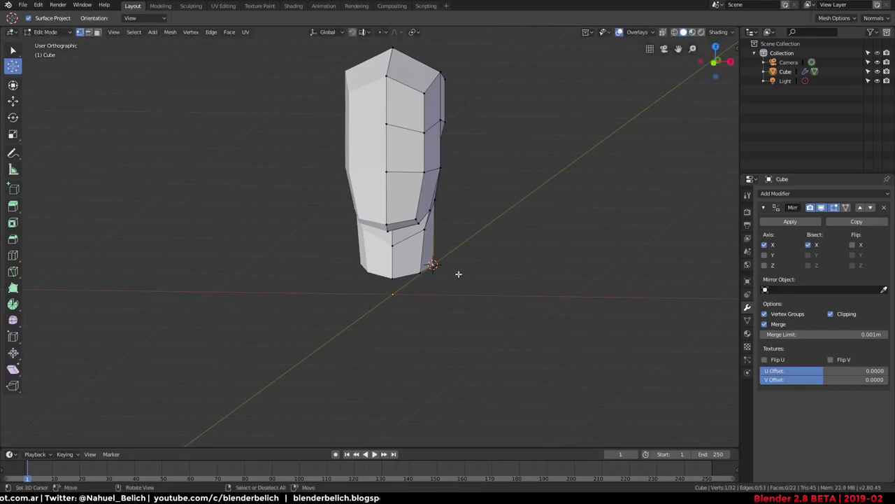
# Save the file, then fatten the side-of-head vertices outward twice with Shrink/Fatten
pyautogui.hotkey('ctrl', 's')
pyautogui.press('Escape')
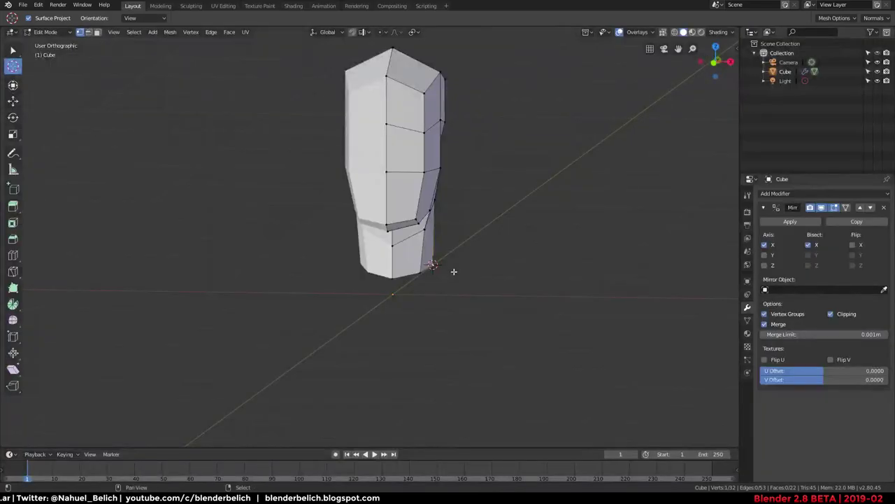
pyautogui.moveTo(441, 270)
pyautogui.keyDown('alt'); pyautogui.mouseDown(button='middle')
pyautogui.moveTo(358, 259)
pyautogui.moveTo(436, 374)
pyautogui.moveTo(373, 284)
pyautogui.mouseUp(button='middle'); pyautogui.keyUp('alt')
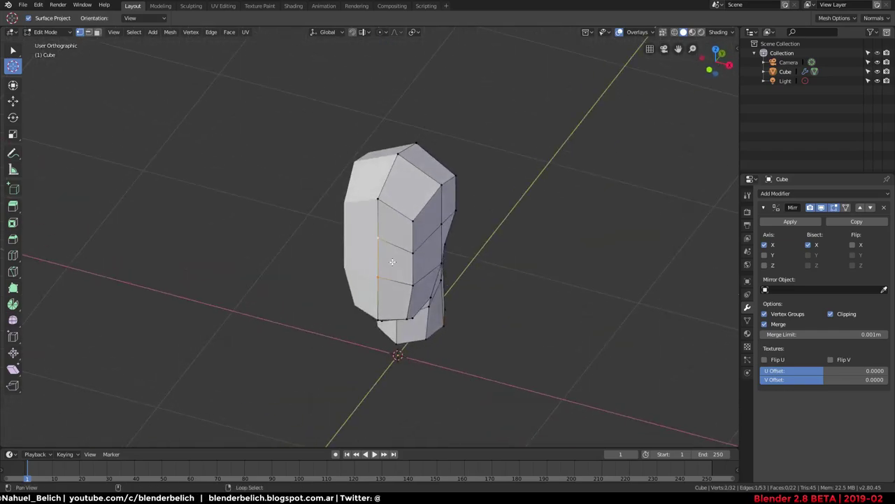
pyautogui.hotkey('alt', 's')
pyautogui.click(343, 330)
pyautogui.moveTo(343, 329); pyautogui.dragTo(340, 334, button='middle')
pyautogui.hotkey('alt', 's')
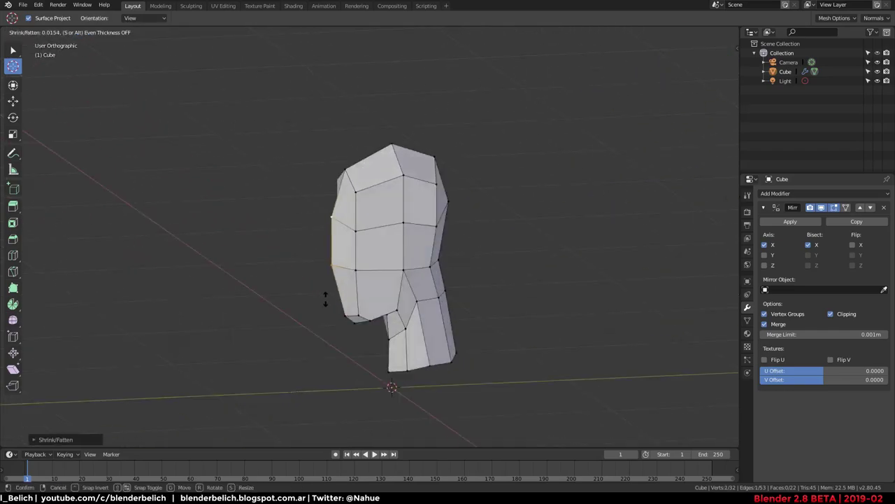
pyautogui.click(325, 298)
# Move the vertex at the forehead corner to a new position
pyautogui.moveTo(334, 303)
pyautogui.mouseDown(button='middle')
pyautogui.moveTo(451, 241)
pyautogui.moveTo(430, 200)
pyautogui.mouseUp(button='middle')
pyautogui.scroll(2, 370, 316)
pyautogui.press('g')
pyautogui.click(373, 256)
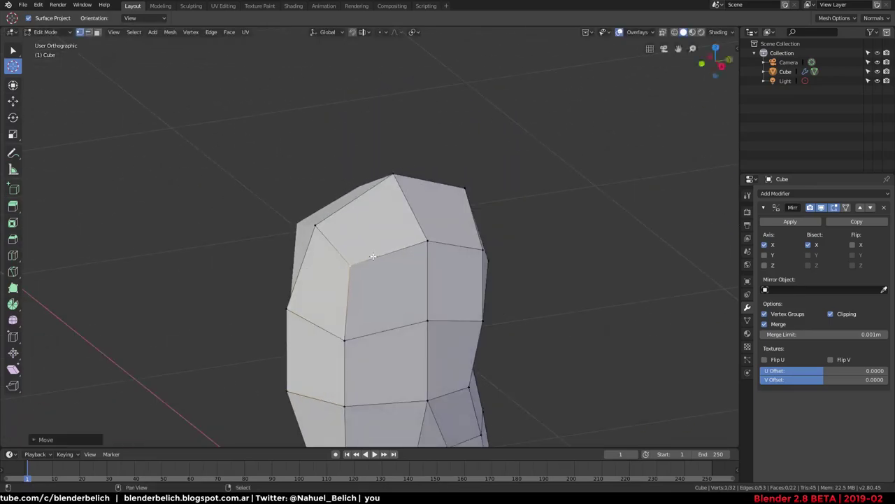
pyautogui.moveTo(373, 256)
pyautogui.mouseDown(button='middle')
pyautogui.moveTo(301, 230)
pyautogui.moveTo(391, 312)
pyautogui.moveTo(390, 249)
pyautogui.moveTo(378, 275)
pyautogui.mouseUp(button='middle')
pyautogui.press('g')
pyautogui.click(301, 231)
# Slide the lower jaw-to-neck vertices along their edges twice to deepen the jaw's underside
pyautogui.press('g')
pyautogui.press('g')
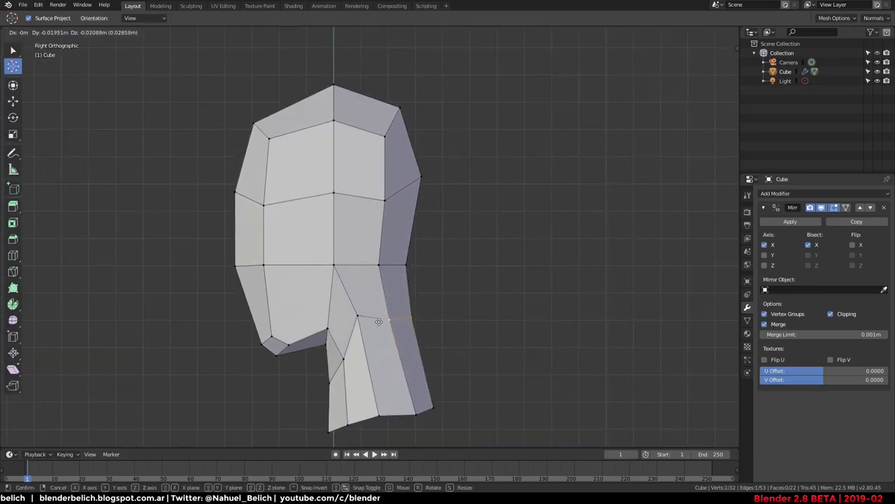
pyautogui.click(406, 325)
pyautogui.press('g')
pyautogui.press('g')
pyautogui.click(349, 350)
pyautogui.moveTo(349, 349)
pyautogui.mouseDown(button='middle')
pyautogui.moveTo(375, 281)
pyautogui.moveTo(389, 296)
pyautogui.mouseUp(button='middle')
pyautogui.hotkey('ctrl', 'r')
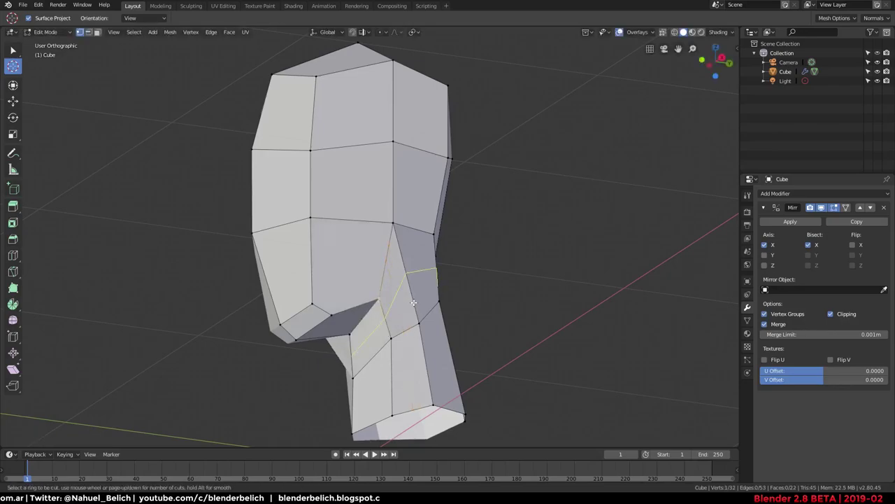
# Place a new loop cut across the neck column and deselect it
pyautogui.click(414, 302)
pyautogui.click(411, 258)
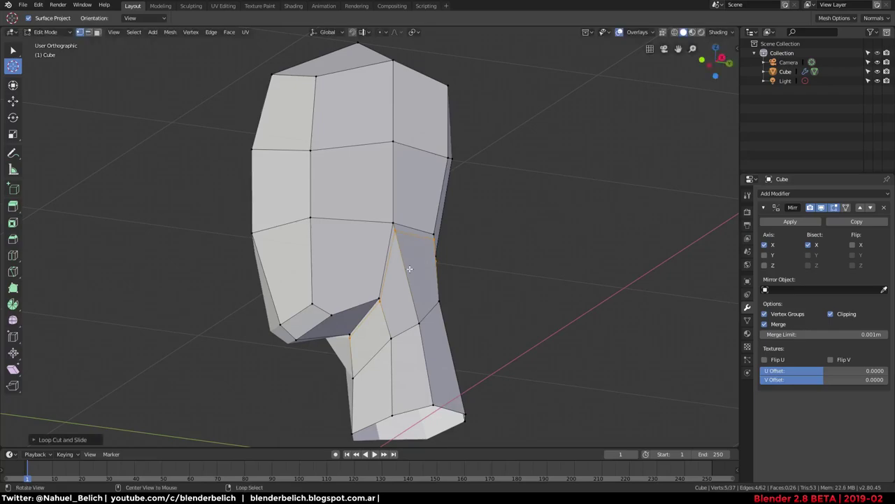
pyautogui.moveTo(411, 258); pyautogui.dragTo(419, 254, button='middle')
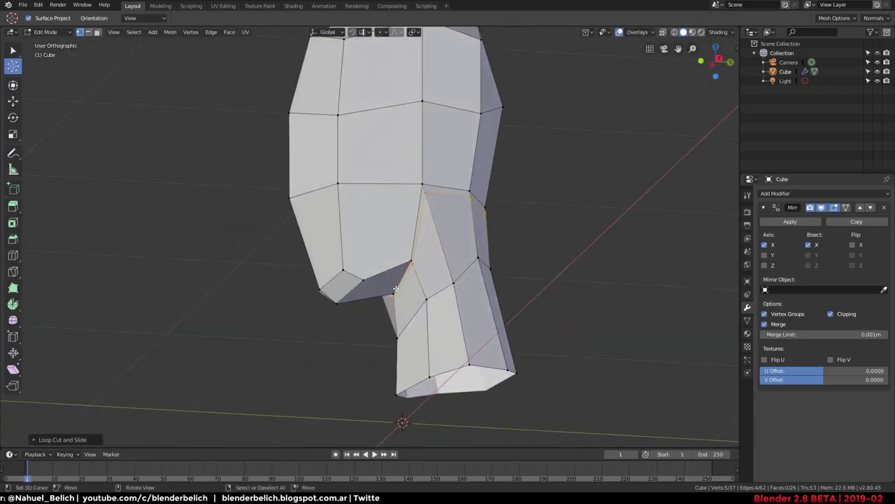
pyautogui.hotkey('alt', 'a')
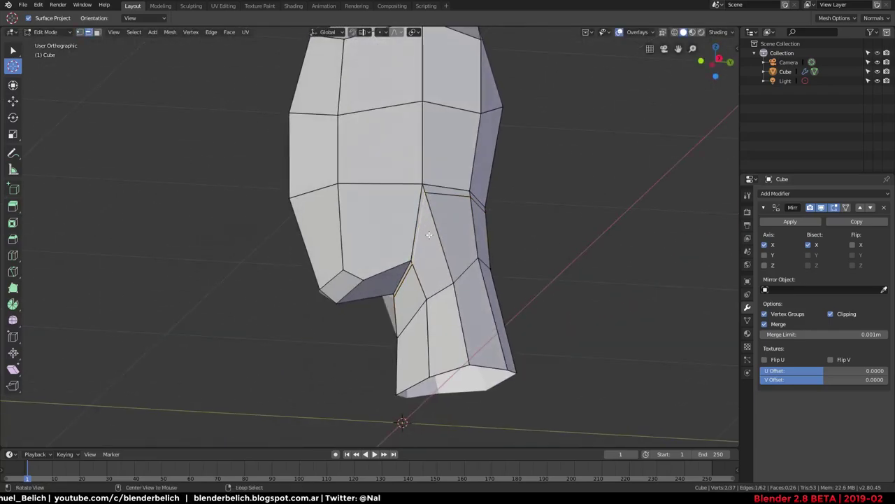
pyautogui.moveTo(423, 220)
pyautogui.mouseDown(button='middle')
pyautogui.moveTo(416, 252)
pyautogui.moveTo(435, 249)
pyautogui.mouseUp(button='middle')
# Pull a neck edge and the vertex where the jaw meets the neck inward
pyautogui.press('g')
pyautogui.click(408, 269)
pyautogui.press('g')
pyautogui.click(435, 242)
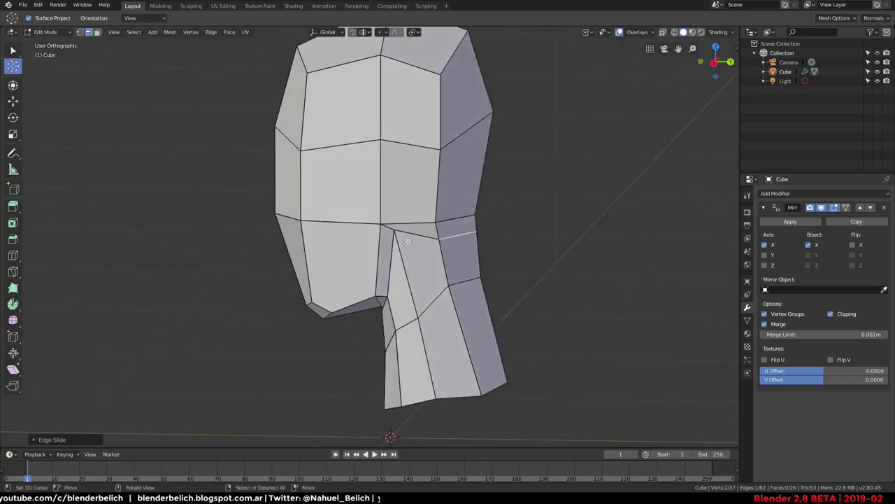
pyautogui.press('1')
pyautogui.click(396, 241)
pyautogui.press('g')
pyautogui.click(396, 252)
# Move another neck-side vertex further inward and select the edge along the neck side
pyautogui.click(476, 232)
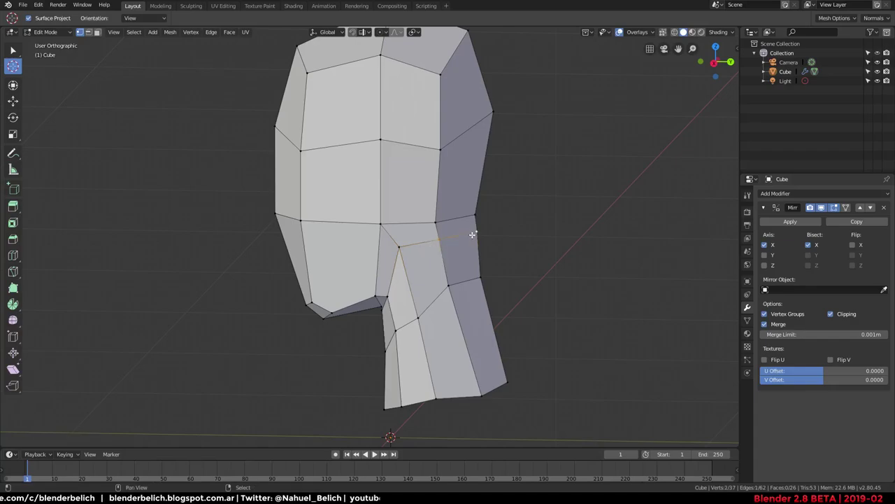
pyautogui.press('g')
pyautogui.click(459, 236)
pyautogui.moveTo(459, 236); pyautogui.dragTo(481, 277, button='middle')
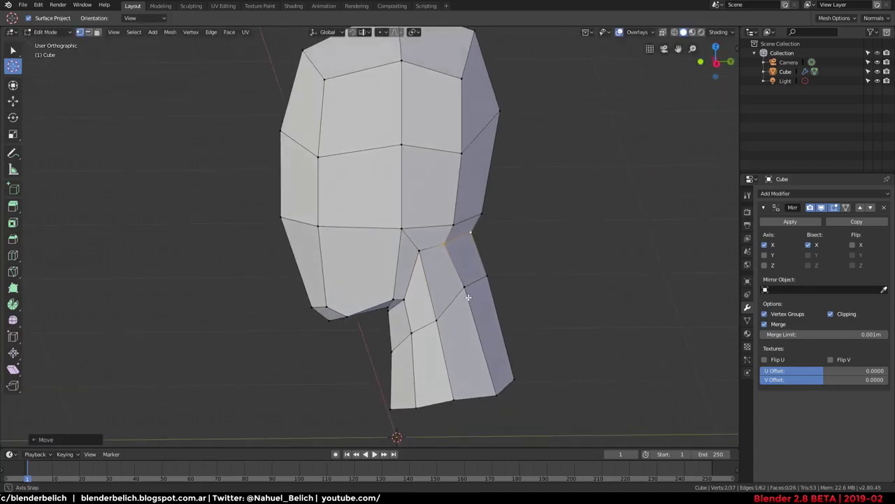
pyautogui.press('g')
pyautogui.press('g')
pyautogui.click(475, 293)
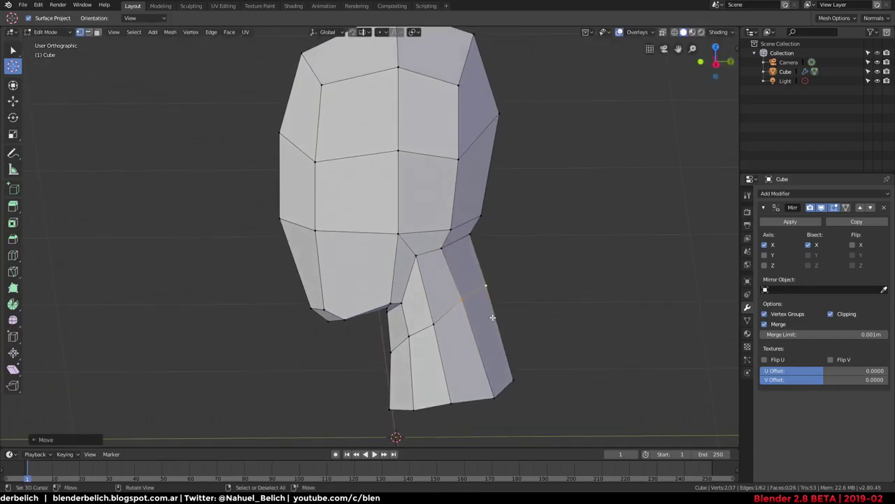
# Edge-slide the neck-side edge loop down into its final lower position
pyautogui.press('g')
pyautogui.press('g')
pyautogui.click(468, 307)
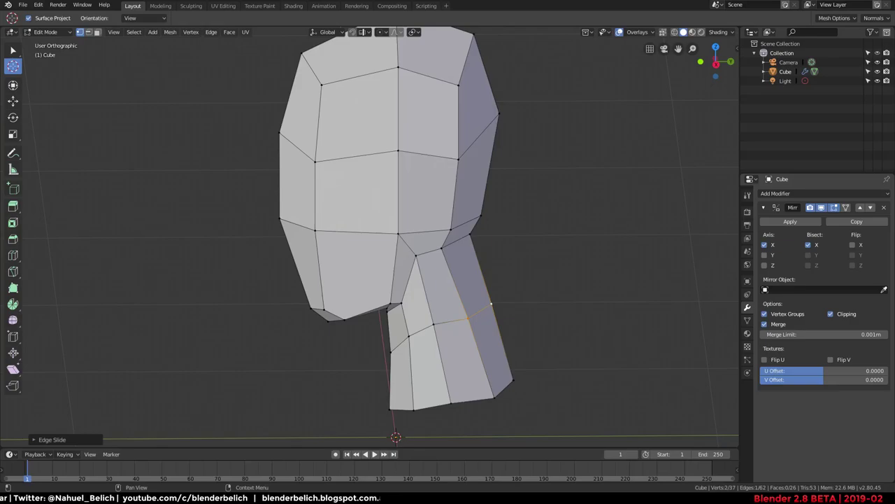
# From the front view, move the neck's bottom vertices to flare them outward
pyautogui.press('KP_1')
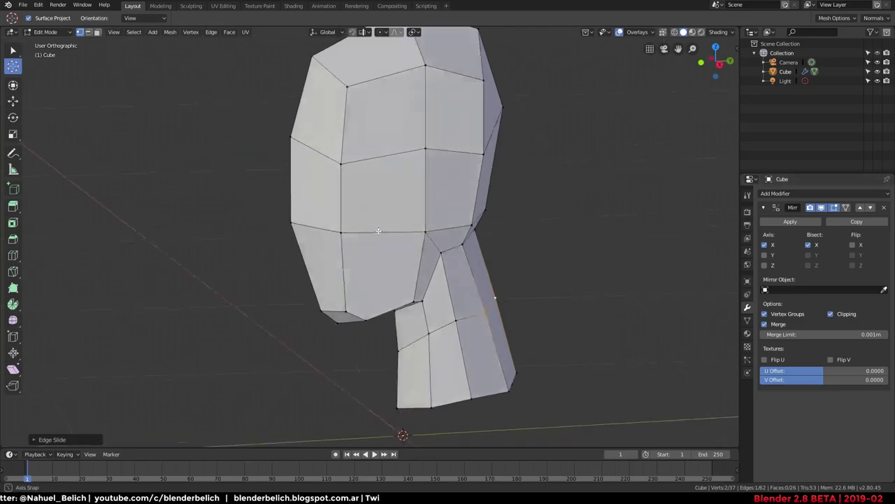
pyautogui.scroll(3, 464, 210)
pyautogui.scroll(3, 464, 210)
pyautogui.scroll(-4, 436, 256)
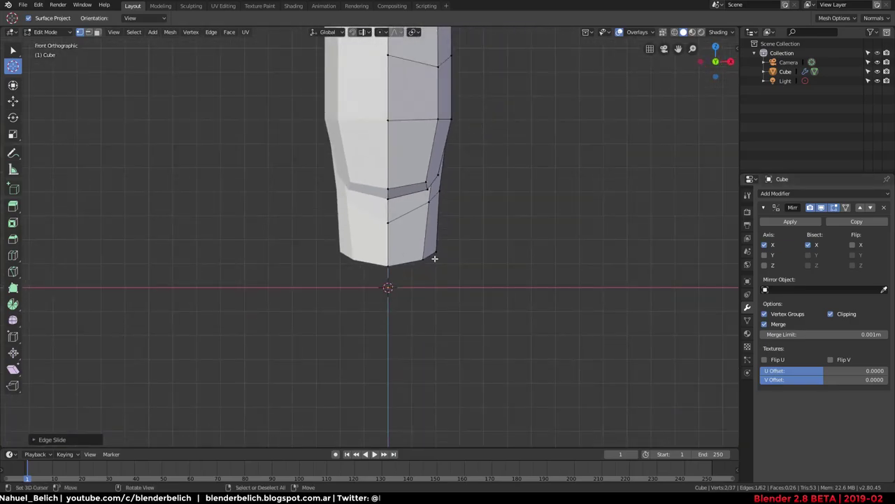
pyautogui.moveTo(445, 250)
pyautogui.mouseDown(button='middle')
pyautogui.moveTo(422, 289)
pyautogui.moveTo(502, 263)
pyautogui.moveTo(450, 263)
pyautogui.moveTo(436, 253)
pyautogui.mouseUp(button='middle')
pyautogui.press('g')
pyautogui.click(493, 256)
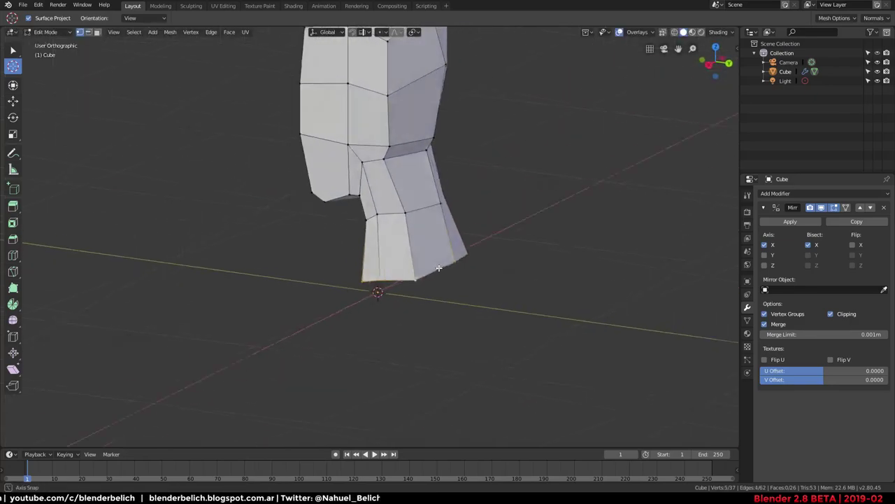
pyautogui.rightClick(435, 252)
# In the right side view, add a loop cut running across the jaw
pyautogui.moveTo(540, 138); pyautogui.dragTo(473, 224, button='middle')
pyautogui.press('KP_3')
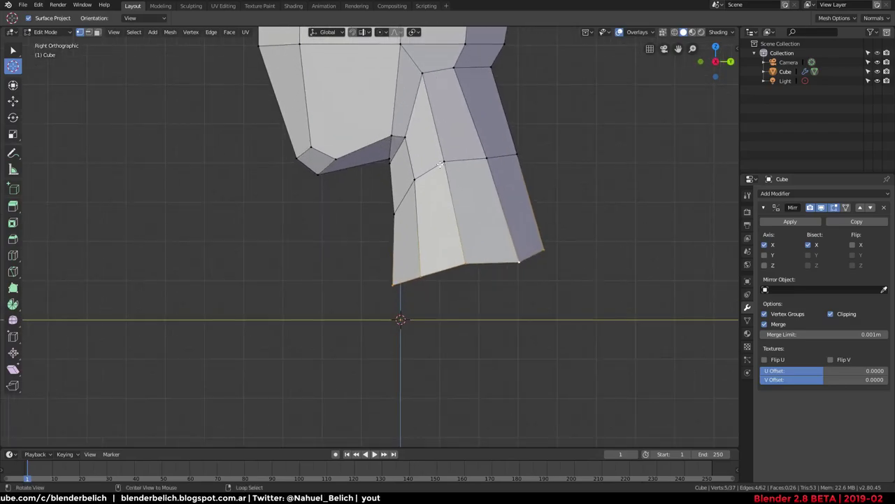
pyautogui.scroll(3, 322, 306)
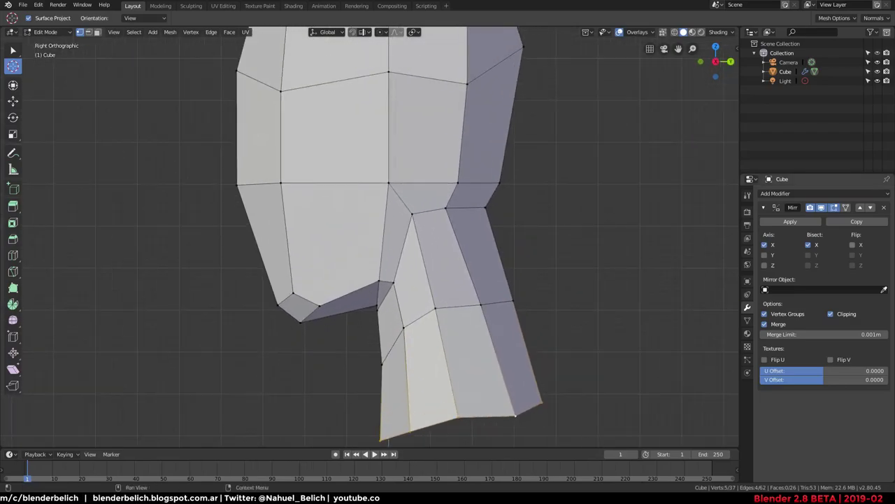
pyautogui.keyDown('shift'); pyautogui.moveTo(301, 281); pyautogui.dragTo(338, 268, button='middle'); pyautogui.keyUp('shift')
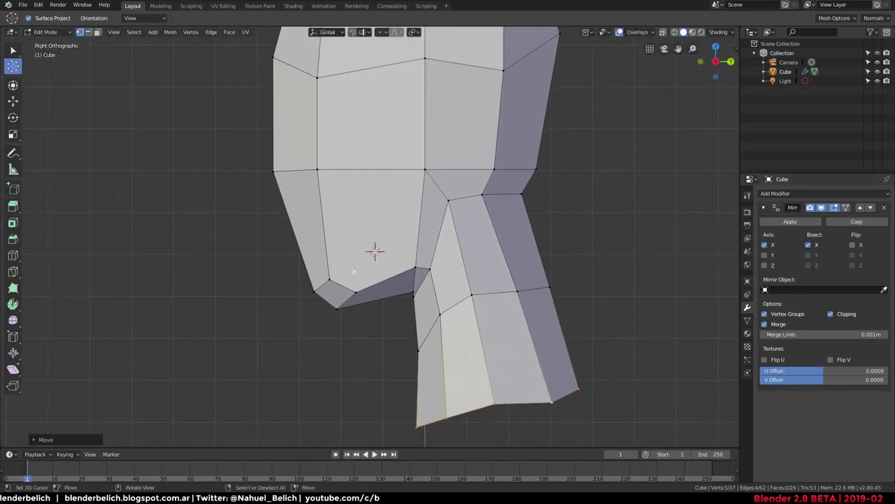
pyautogui.hotkey('ctrl', 'r')
pyautogui.click(329, 259)
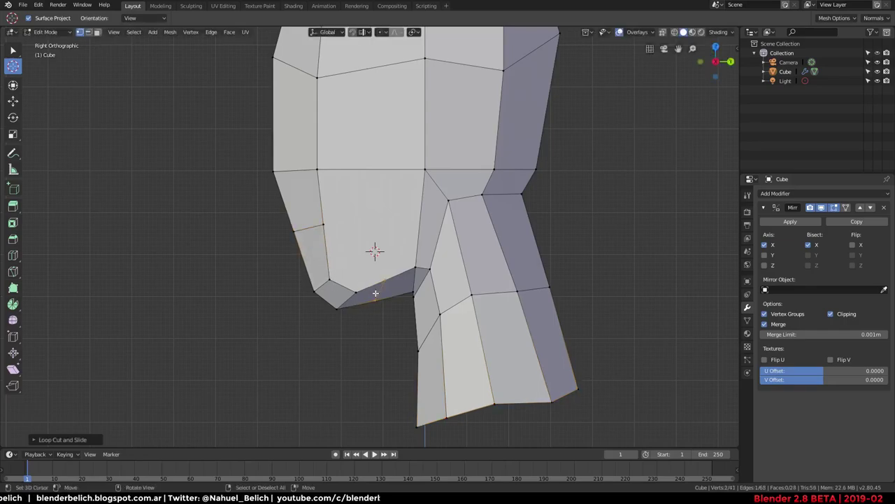
# Keep the jaw loop centred, then move the chin face lower and forward
pyautogui.rightClick(351, 249)
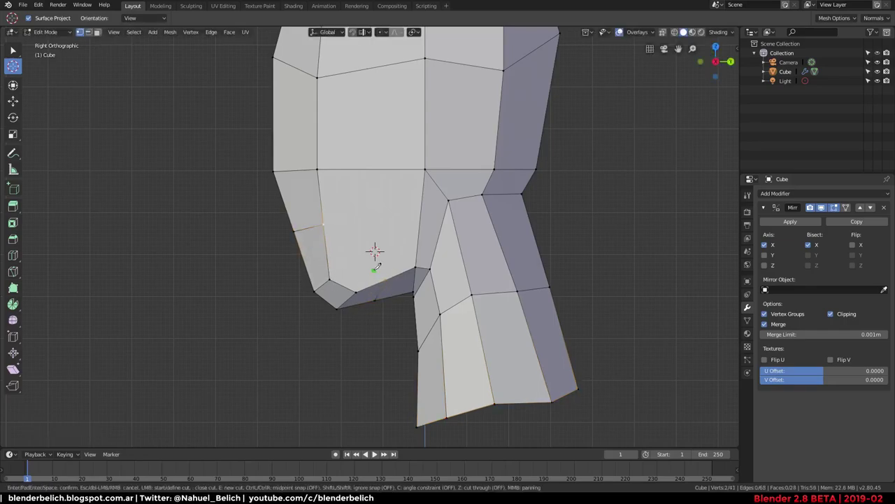
pyautogui.press('3')
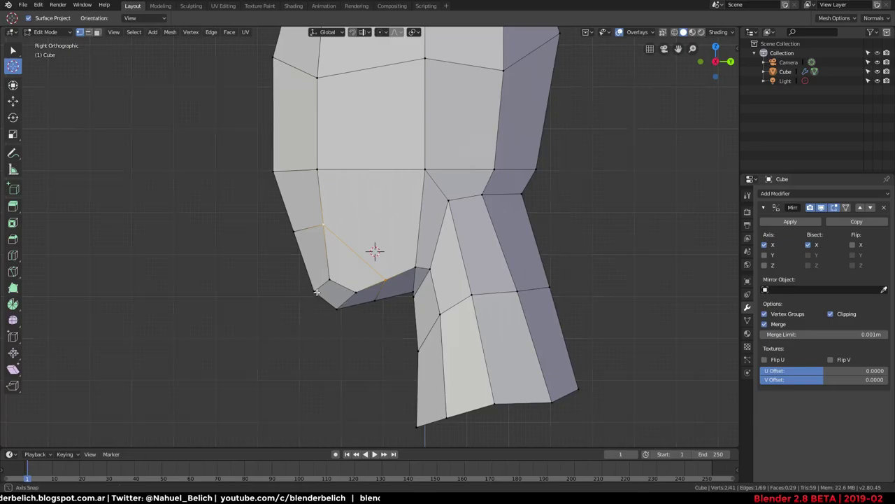
pyautogui.moveTo(350, 302)
pyautogui.mouseDown(button='middle')
pyautogui.moveTo(363, 287)
pyautogui.moveTo(325, 304)
pyautogui.mouseUp(button='middle')
pyautogui.click(346, 279)
pyautogui.press('g')
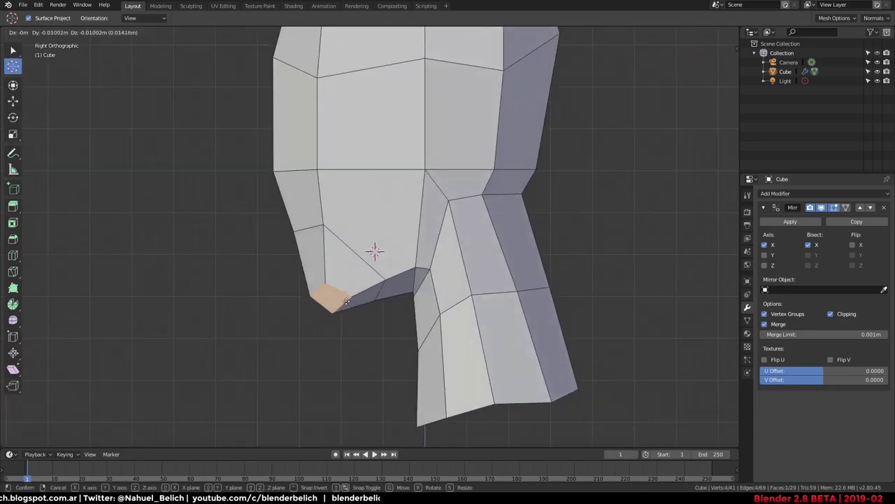
pyautogui.click(317, 309)
# Adjust a vertex under the jaw and a chin vertex to refine the jawline
pyautogui.press('KP_1')
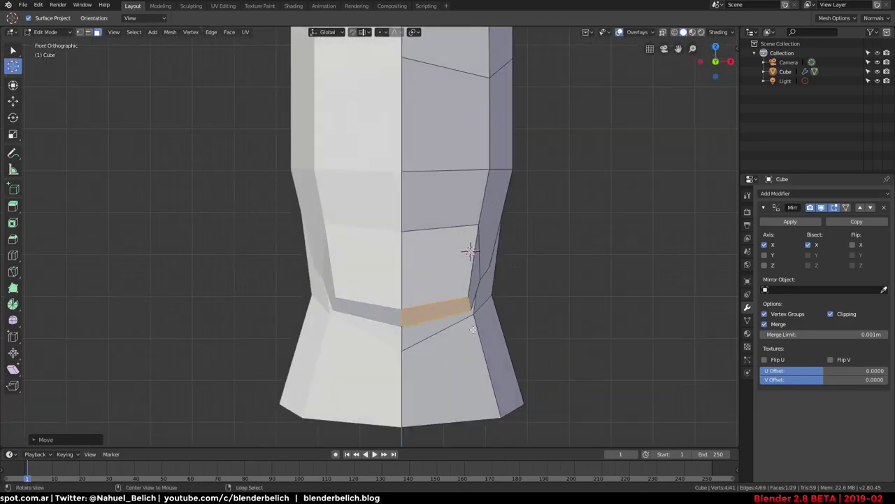
pyautogui.click(465, 311)
pyautogui.press('g')
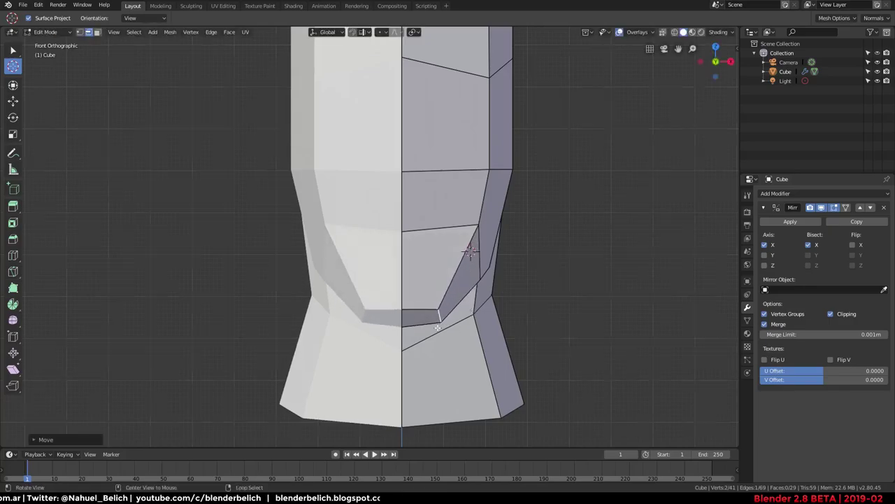
pyautogui.click(463, 316)
pyautogui.moveTo(463, 317)
pyautogui.mouseDown(button='middle')
pyautogui.moveTo(382, 314)
pyautogui.moveTo(354, 368)
pyautogui.mouseUp(button='middle')
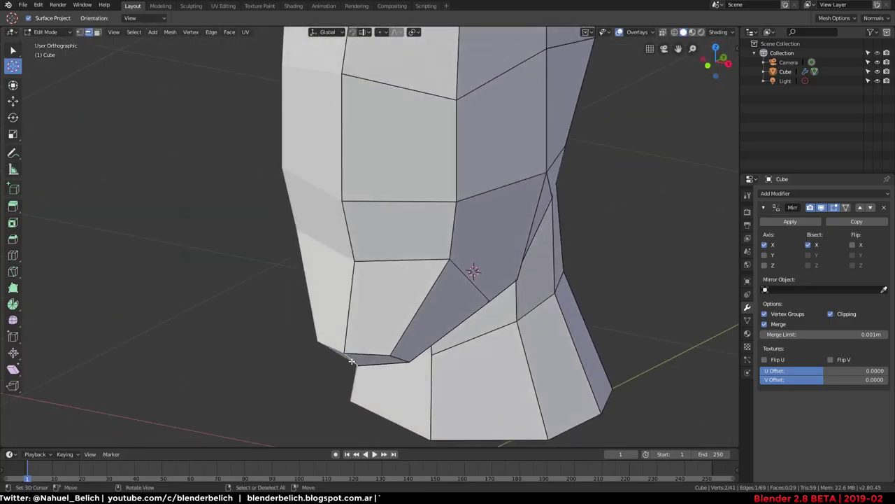
pyautogui.press('g')
pyautogui.click(403, 285)
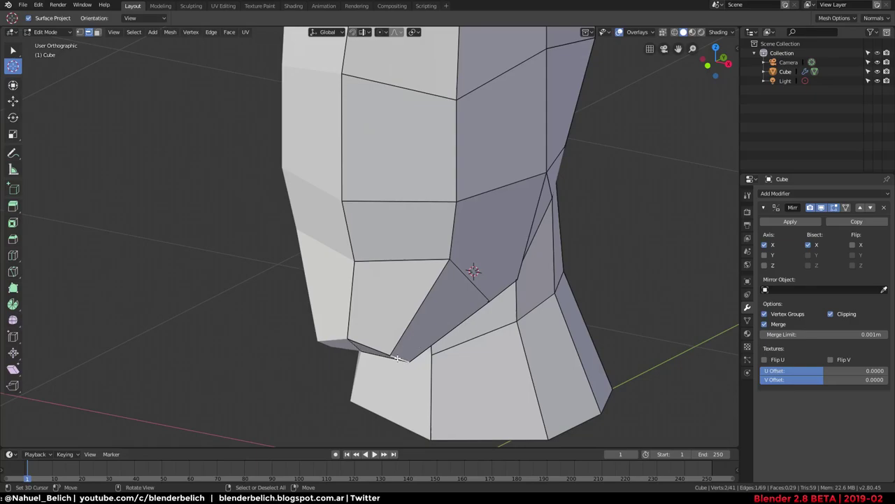
# Preview the head shape outside Edit Mode from a near-front view, then return to editing
pyautogui.press('Tab')
pyautogui.moveTo(416, 344)
pyautogui.mouseDown(button='middle')
pyautogui.moveTo(358, 348)
pyautogui.moveTo(362, 314)
pyautogui.moveTo(394, 334)
pyautogui.moveTo(400, 230)
pyautogui.moveTo(422, 261)
pyautogui.moveTo(412, 301)
pyautogui.moveTo(434, 308)
pyautogui.moveTo(462, 294)
pyautogui.moveTo(290, 284)
pyautogui.moveTo(420, 265)
pyautogui.moveTo(456, 231)
pyautogui.mouseUp(button='middle')
pyautogui.press('Tab')
pyautogui.scroll(2, 413, 301)
pyautogui.scroll(2, 420, 308)
pyautogui.scroll(2, 421, 304)
pyautogui.scroll(-3, 433, 308)
pyautogui.scroll(4, 478, 281)
# In front view, pull the lower neck vertices inward to narrow the neck's base
pyautogui.press('KP_1')
pyautogui.scroll(-3, 421, 309)
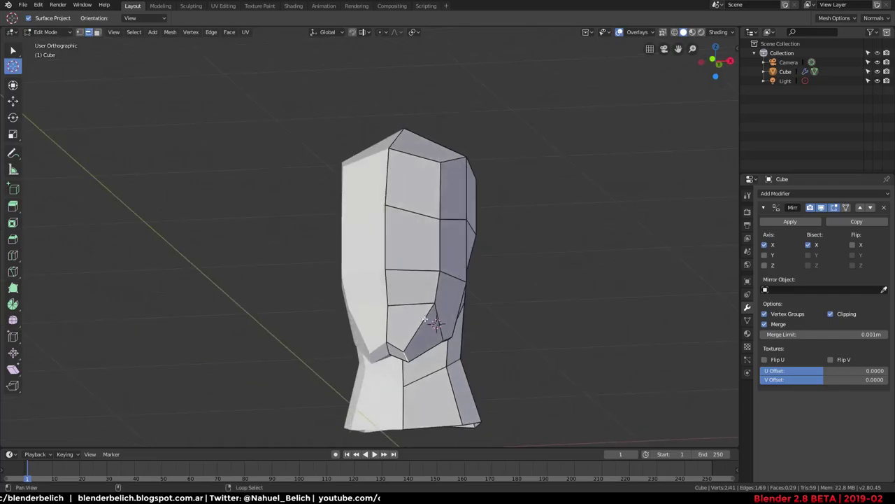
pyautogui.scroll(2, 457, 231)
pyautogui.press('KP_1')
pyautogui.scroll(3, 536, 285)
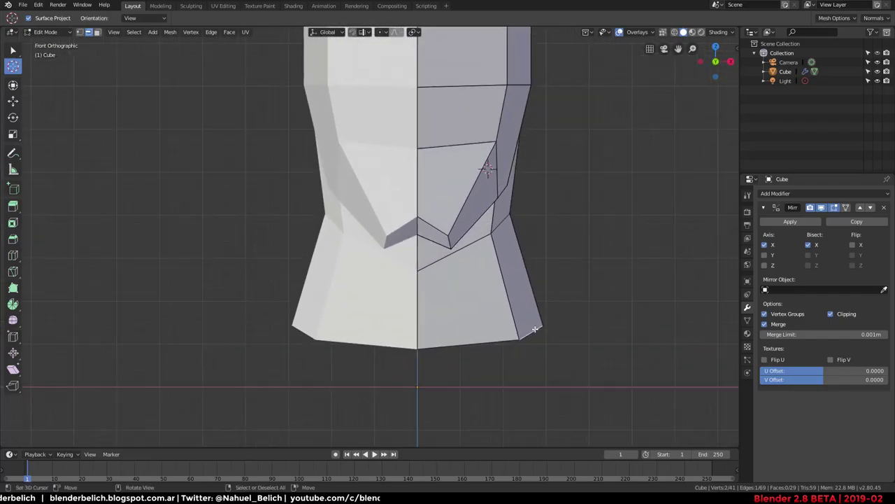
pyautogui.press('g')
pyautogui.click(514, 330)
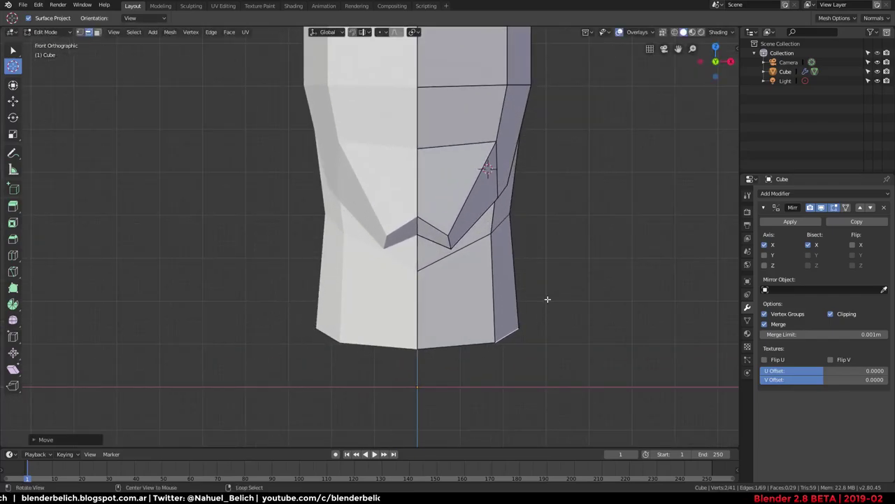
pyautogui.moveTo(547, 299); pyautogui.dragTo(420, 296, button='middle')
pyautogui.press('KP_3')
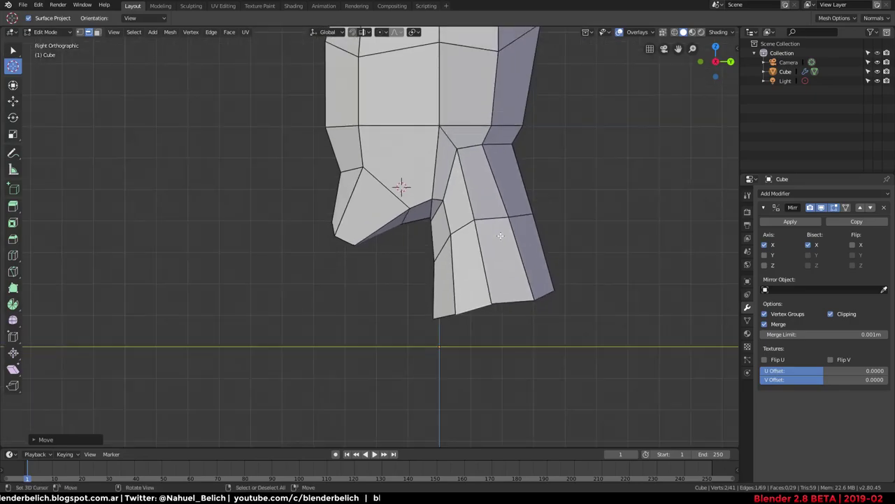
pyautogui.hotkey('ctrl', 'Tab')
# Enter Sculpt Mode and draw SculptDraw strokes over the neck-jaw area and lower back of the neck
pyautogui.click(510, 210)
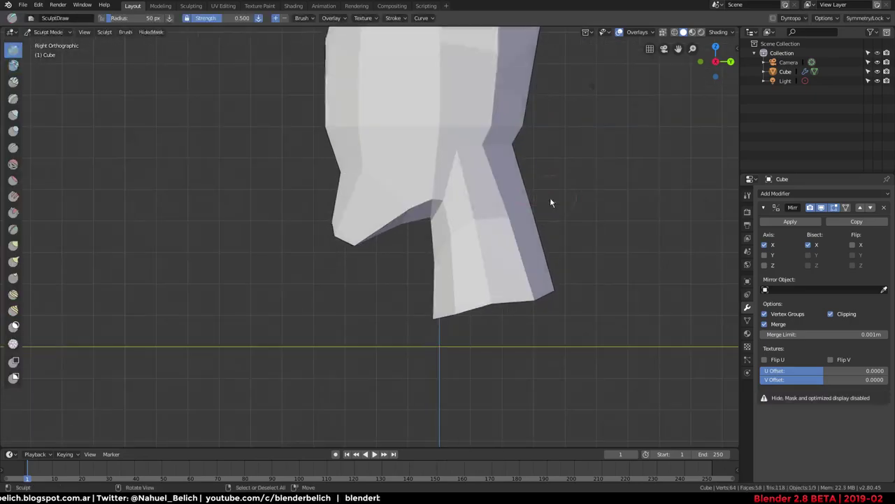
pyautogui.moveTo(474, 180)
pyautogui.mouseDown()
pyautogui.moveTo(472, 150)
pyautogui.moveTo(497, 153)
pyautogui.moveTo(507, 217)
pyautogui.mouseUp()
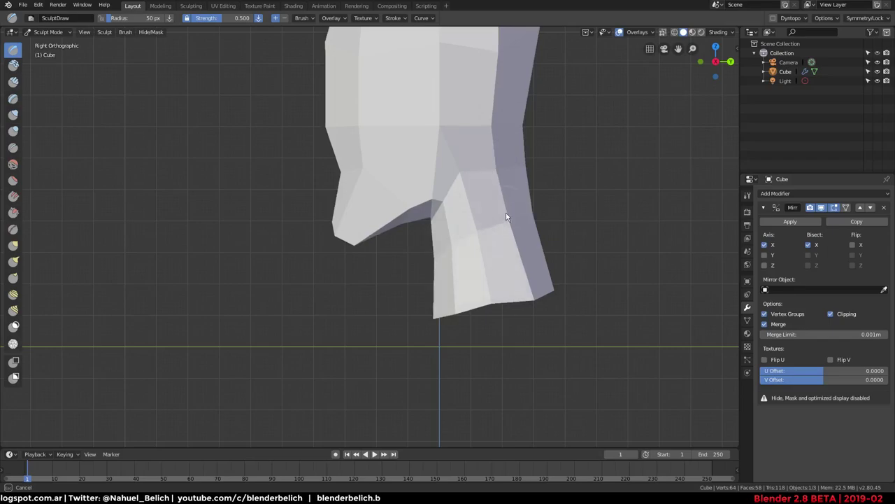
pyautogui.moveTo(469, 319); pyautogui.dragTo(536, 302)
pyautogui.moveTo(537, 302)
pyautogui.mouseDown(button='middle')
pyautogui.moveTo(525, 296)
pyautogui.moveTo(478, 342)
pyautogui.moveTo(505, 319)
pyautogui.moveTo(490, 319)
pyautogui.moveTo(576, 272)
pyautogui.moveTo(456, 250)
pyautogui.moveTo(446, 266)
pyautogui.moveTo(462, 259)
pyautogui.moveTo(464, 314)
pyautogui.moveTo(441, 321)
pyautogui.mouseUp(button='middle')
# Return to Edit Mode and nudge a few neck vertices into a better position
pyautogui.hotkey('ctrl', 'Tab')
pyautogui.scroll(2, 441, 321)
pyautogui.press('Tab')
pyautogui.press('g')
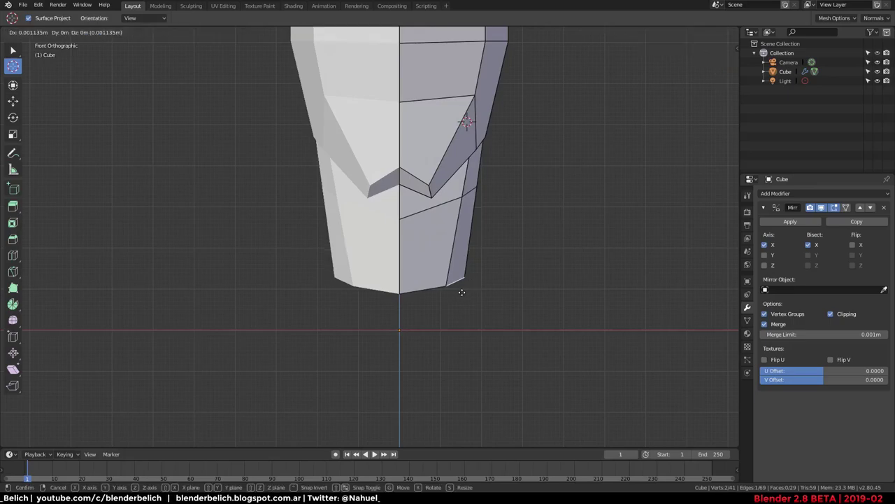
pyautogui.click(512, 298)
pyautogui.moveTo(500, 296)
pyautogui.mouseDown(button='middle')
pyautogui.moveTo(462, 304)
pyautogui.moveTo(401, 351)
pyautogui.mouseUp(button='middle')
pyautogui.moveTo(428, 280)
pyautogui.mouseDown(button='middle')
pyautogui.moveTo(505, 284)
pyautogui.moveTo(453, 280)
pyautogui.moveTo(485, 274)
pyautogui.moveTo(483, 261)
pyautogui.moveTo(486, 272)
pyautogui.moveTo(514, 234)
pyautogui.moveTo(502, 244)
pyautogui.mouseUp(button='middle')
pyautogui.click(488, 271)
pyautogui.press('g')
pyautogui.click(494, 278)
# Extrude the neck's bottom ring and scale it up slightly into a wider base
pyautogui.press('e')
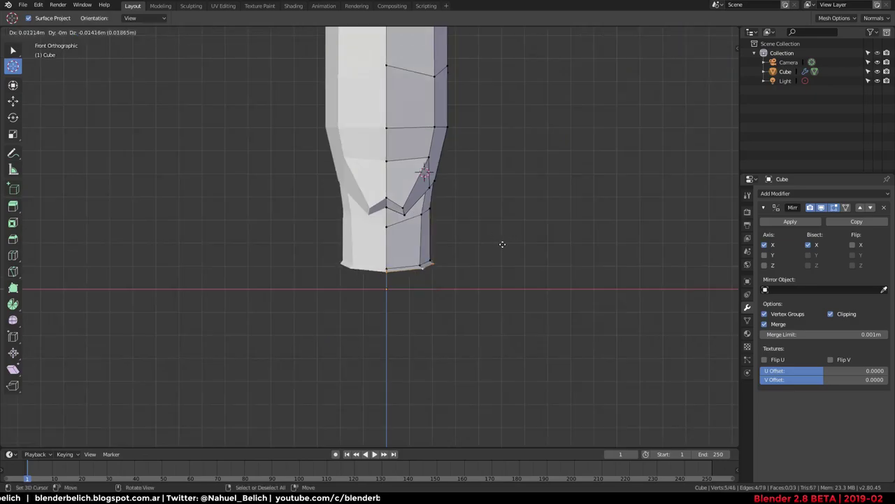
pyautogui.rightClick(501, 244)
pyautogui.press('s')
pyautogui.click(552, 273)
pyautogui.moveTo(552, 273)
pyautogui.mouseDown(button='middle')
pyautogui.moveTo(428, 310)
pyautogui.moveTo(422, 298)
pyautogui.moveTo(492, 306)
pyautogui.moveTo(543, 296)
pyautogui.moveTo(497, 247)
pyautogui.mouseUp(button='middle')
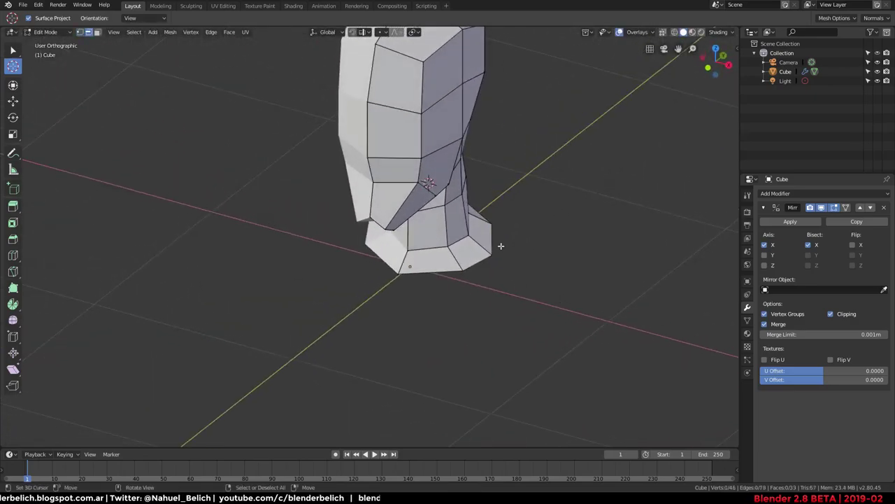
# Extrude the bottom ring outward into base flaps and extend the front flap
pyautogui.press('KP_1')
pyautogui.press('e')
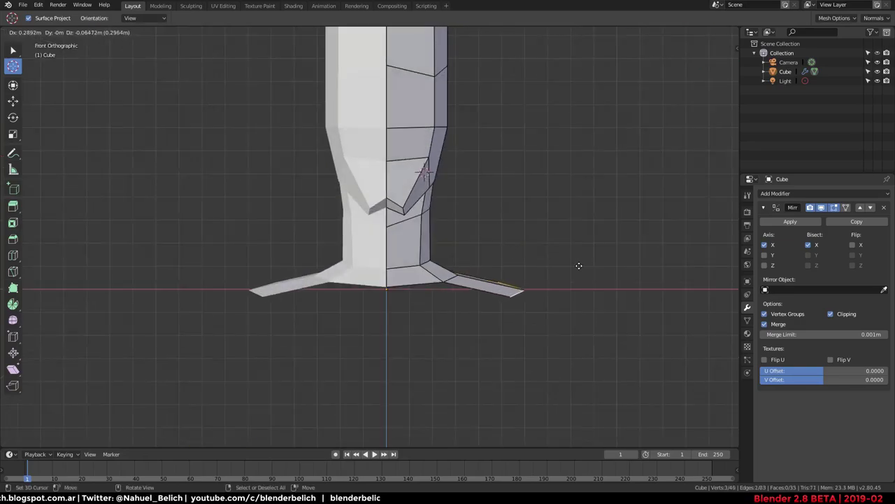
pyautogui.click(580, 263)
pyautogui.moveTo(424, 285); pyautogui.dragTo(410, 332, button='middle')
pyautogui.press('e')
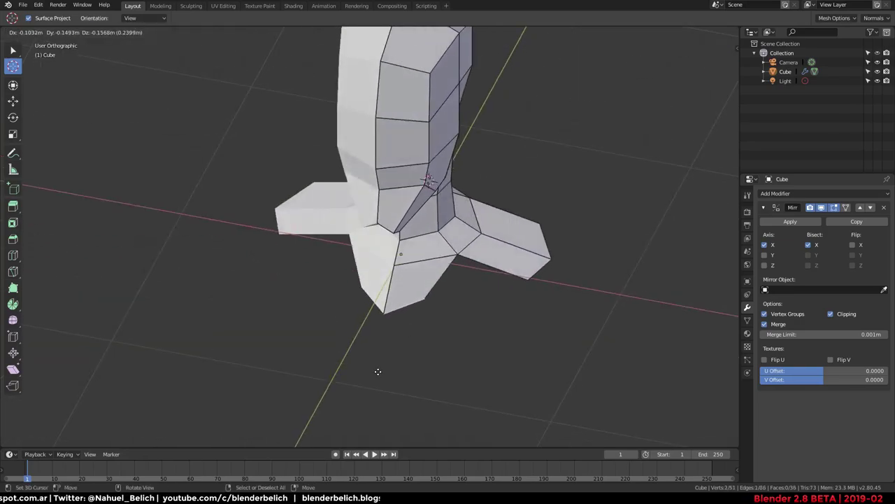
pyautogui.click(430, 323)
pyautogui.press('g')
pyautogui.click(470, 310)
# In vertex mode, fill a new face below the right flap and reposition its corner
pyautogui.press('1')
pyautogui.click(460, 260)
pyautogui.press('f')
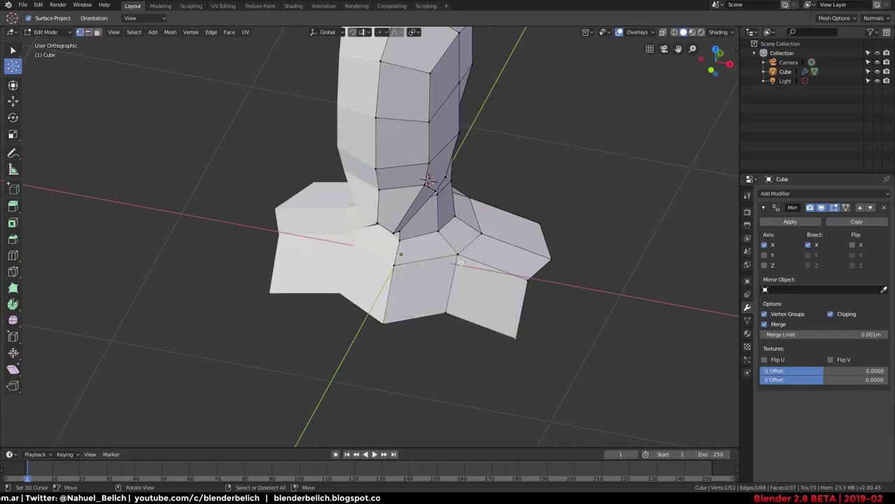
pyautogui.press('g')
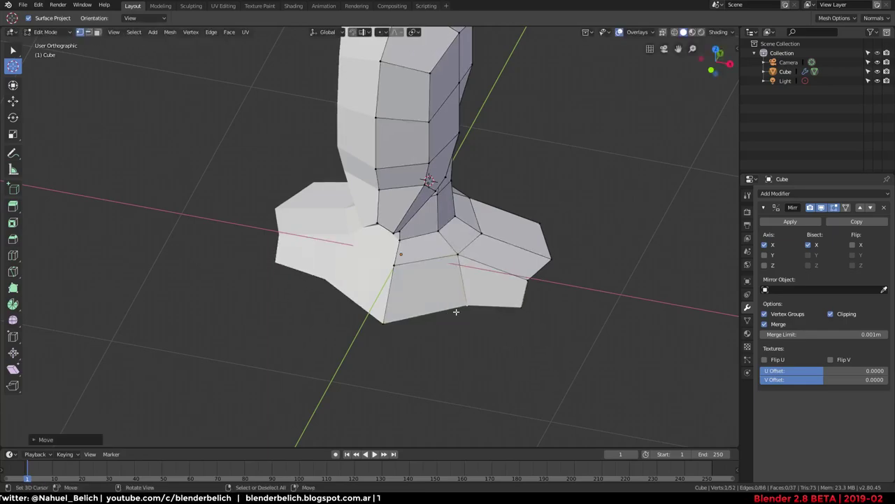
pyautogui.click(400, 317)
pyautogui.moveTo(400, 317)
pyautogui.mouseDown(button='middle')
pyautogui.moveTo(457, 259)
pyautogui.moveTo(430, 296)
pyautogui.moveTo(394, 304)
pyautogui.mouseUp(button='middle')
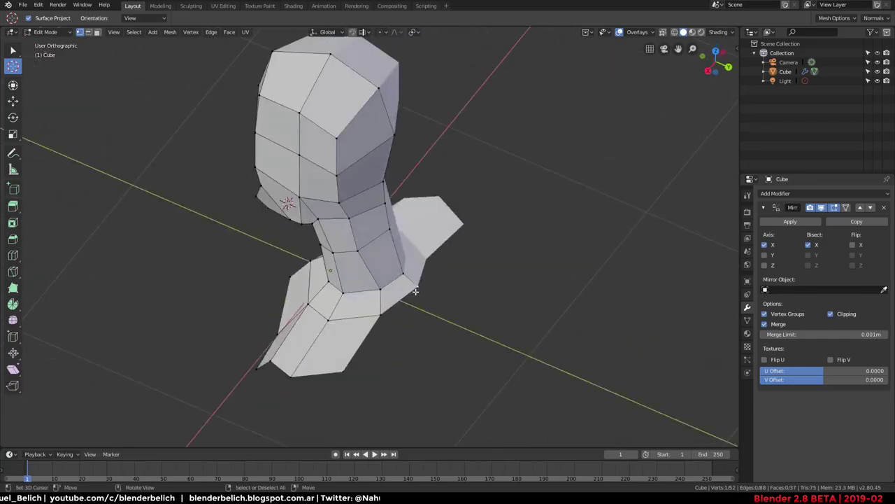
# Extrude the flap edge outward twice to lengthen the shoulder flap
pyautogui.press('e')
pyautogui.click(424, 334)
pyautogui.press('e')
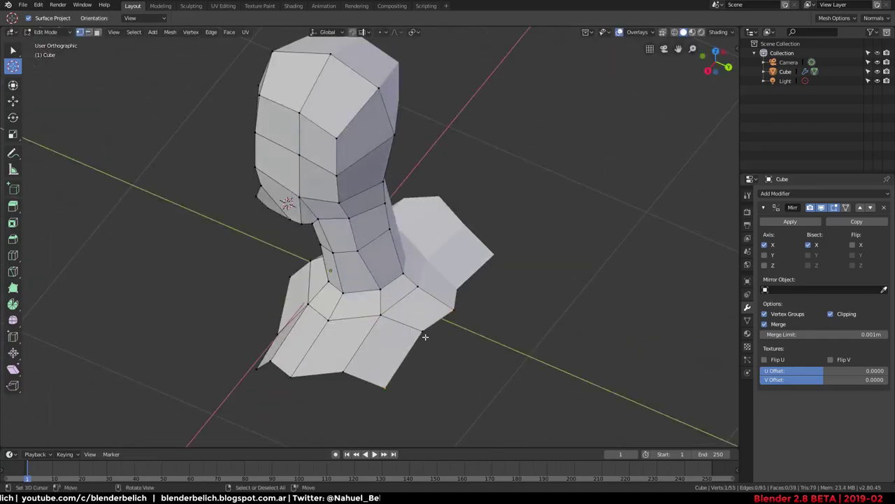
pyautogui.click(414, 341)
pyautogui.moveTo(415, 342)
pyautogui.mouseDown(button='middle')
pyautogui.moveTo(416, 382)
pyautogui.moveTo(508, 325)
pyautogui.mouseUp(button='middle')
# Smooth the selected shoulder vertices with Smooth Vertices, then move them into a rounder shape
pyautogui.hotkey('ctrl', 'e')
pyautogui.hotkey('ctrl', 'v')
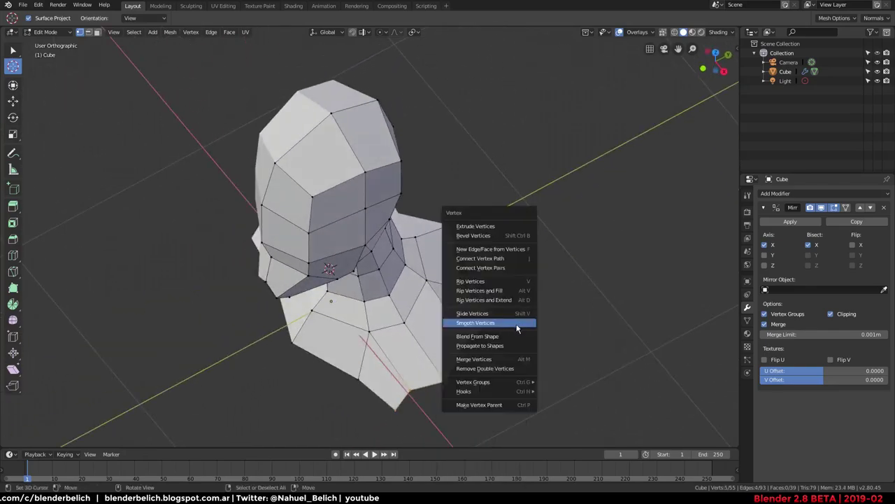
pyautogui.click(502, 323)
pyautogui.press('s')
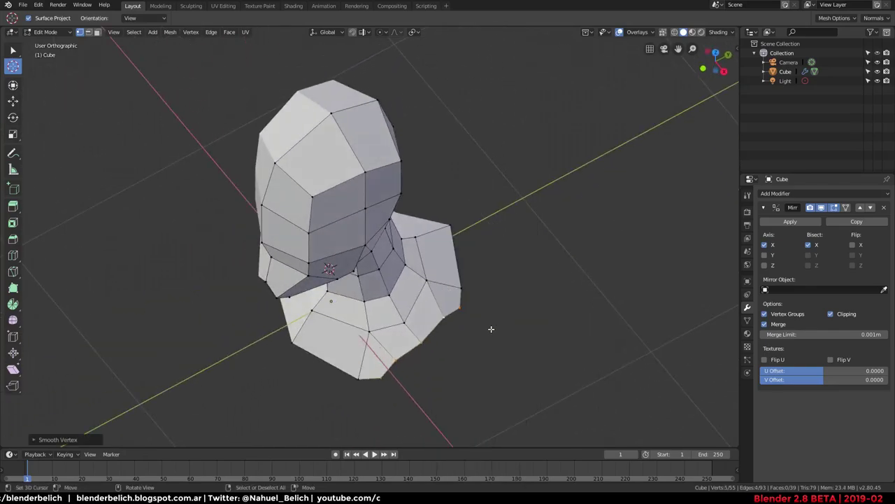
pyautogui.press('g')
pyautogui.click(531, 361)
pyautogui.press('KP_1')
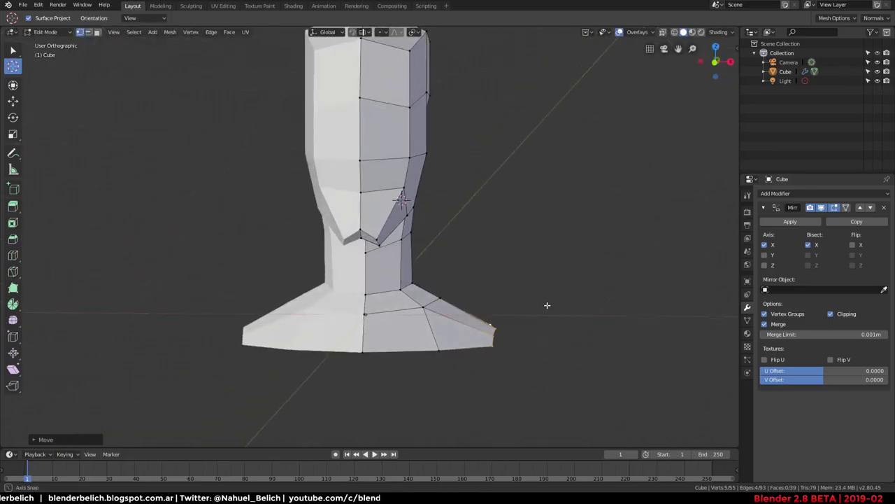
# Rotate the shoulder flange edge downward and pull the lower shoulder vertices down
pyautogui.press('r')
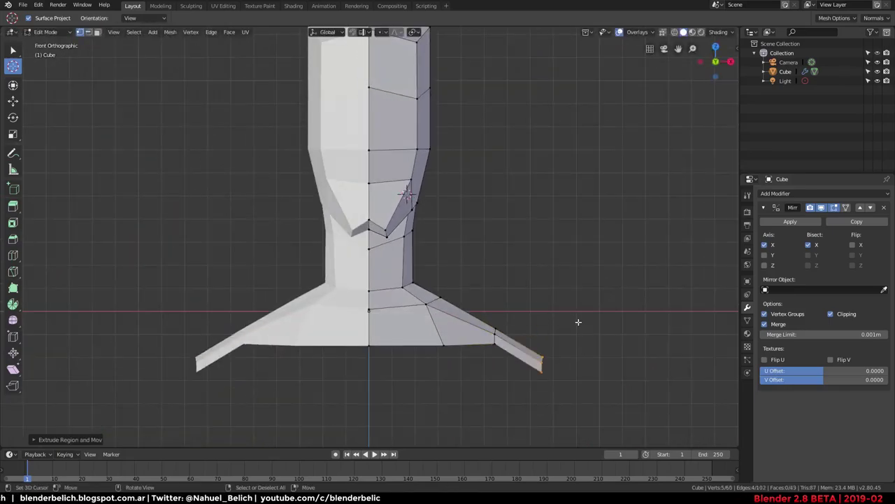
pyautogui.click(580, 320)
pyautogui.press('a')
pyautogui.moveTo(504, 318); pyautogui.dragTo(441, 354, button='middle')
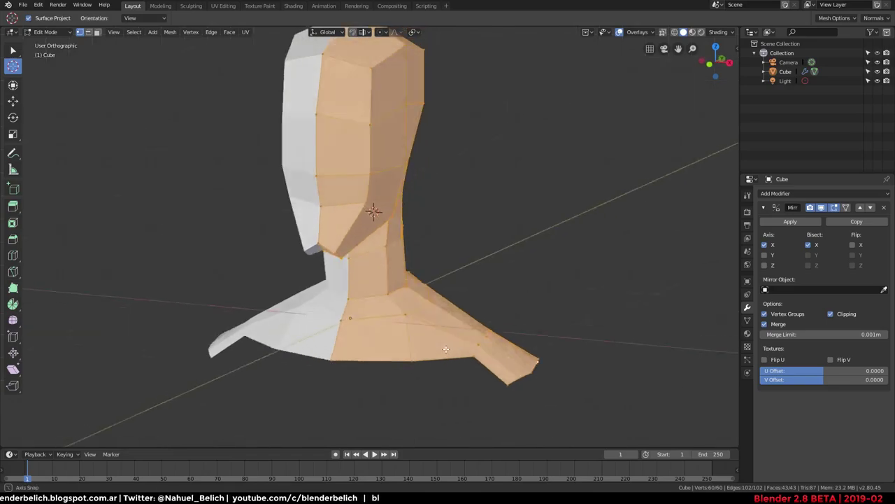
pyautogui.click(441, 354)
pyautogui.press('g')
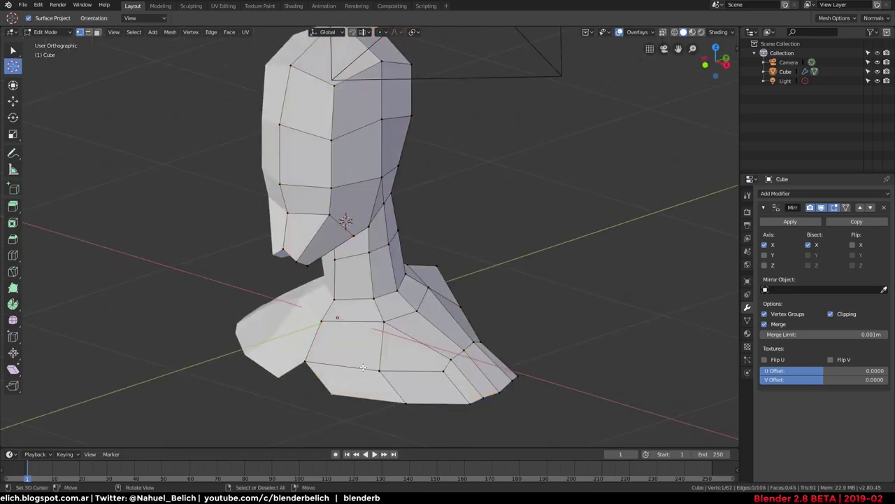
pyautogui.click(265, 381)
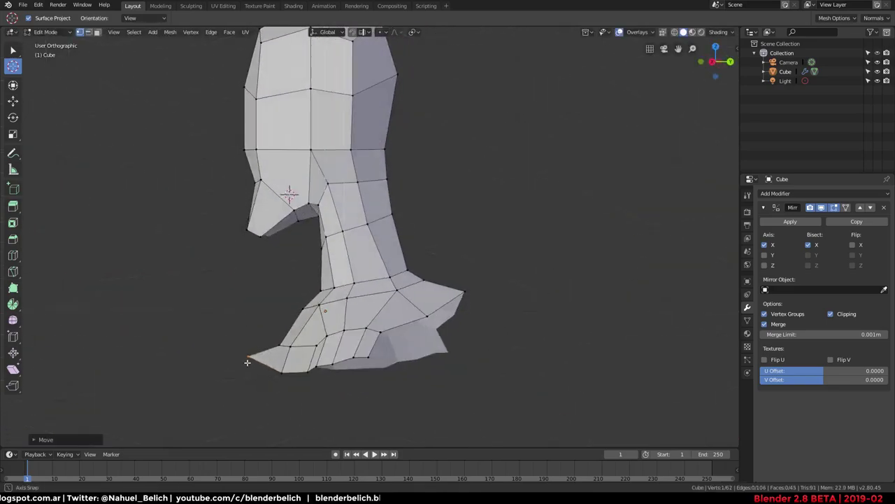
pyautogui.press('g')
pyautogui.moveTo(266, 381)
pyautogui.mouseDown(button='middle')
pyautogui.moveTo(270, 371)
pyautogui.moveTo(404, 332)
pyautogui.mouseUp(button='middle')
pyautogui.click(270, 371)
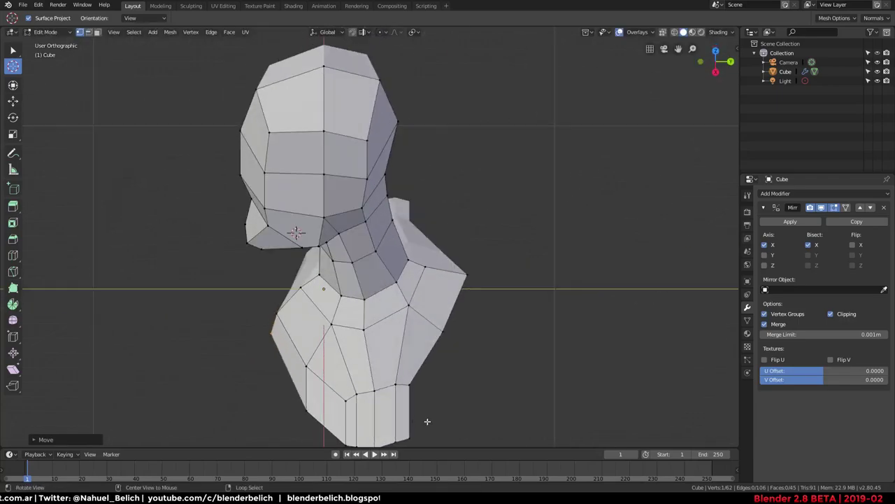
# Slide a chest edge loop and move the shoulder-wing vertices down and outward
pyautogui.moveTo(396, 366)
pyautogui.mouseDown(button='middle')
pyautogui.moveTo(440, 362)
pyautogui.moveTo(465, 322)
pyautogui.mouseUp(button='middle')
pyautogui.press('g')
pyautogui.press('g')
pyautogui.click(432, 359)
pyautogui.click(465, 321)
pyautogui.press('g')
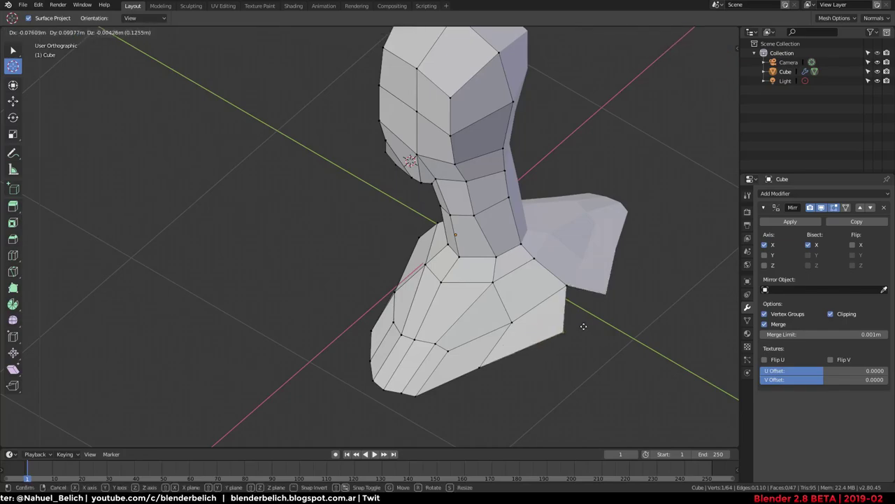
pyautogui.click(630, 296)
pyautogui.press('KP_3')
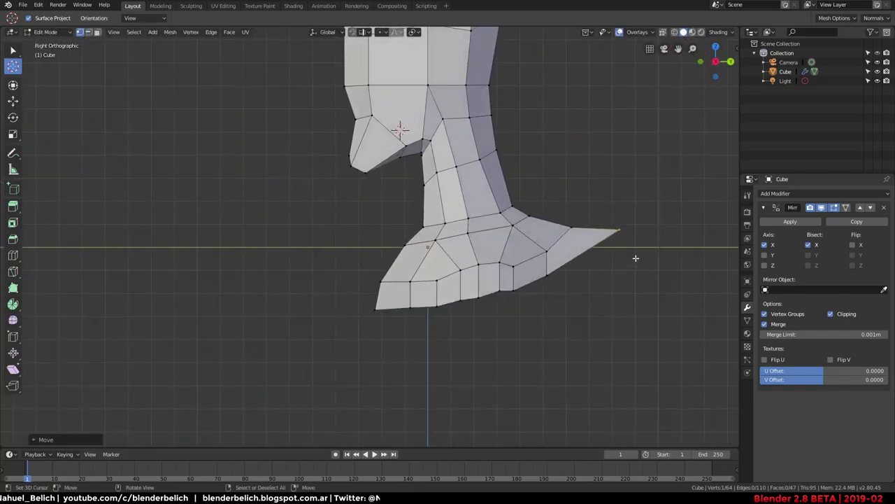
pyautogui.press('g')
pyautogui.click(600, 303)
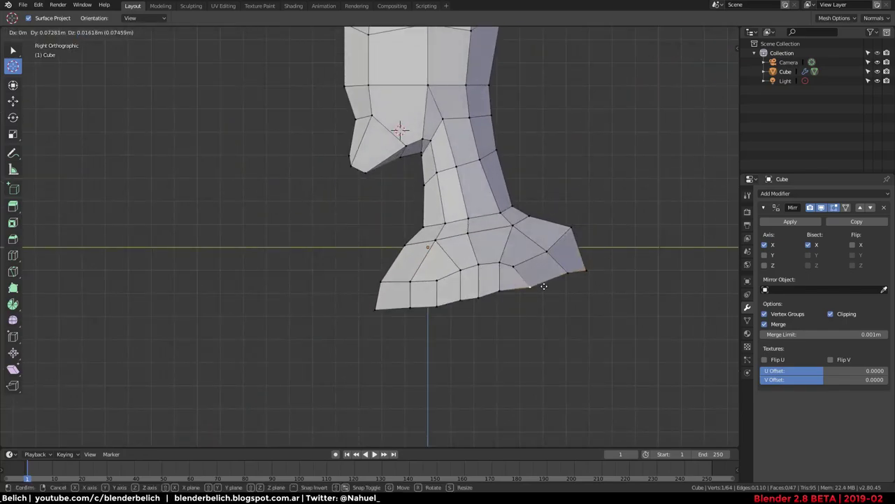
# Select the bust's bottom edge loop and move it lower in front view
pyautogui.keyDown('alt'); pyautogui.click(551, 286); pyautogui.keyUp('alt')
pyautogui.moveTo(551, 286)
pyautogui.mouseDown(button='middle')
pyautogui.moveTo(560, 296)
pyautogui.moveTo(598, 277)
pyautogui.mouseUp(button='middle')
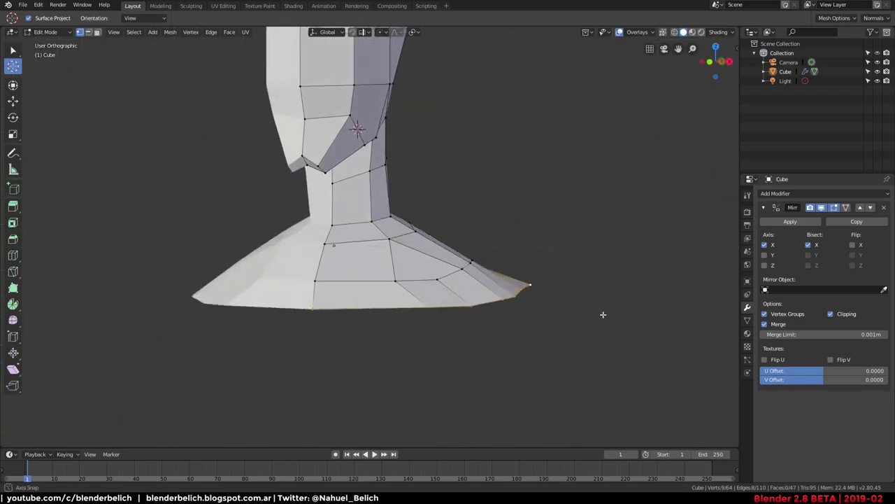
pyautogui.press('KP_1')
pyautogui.press('g')
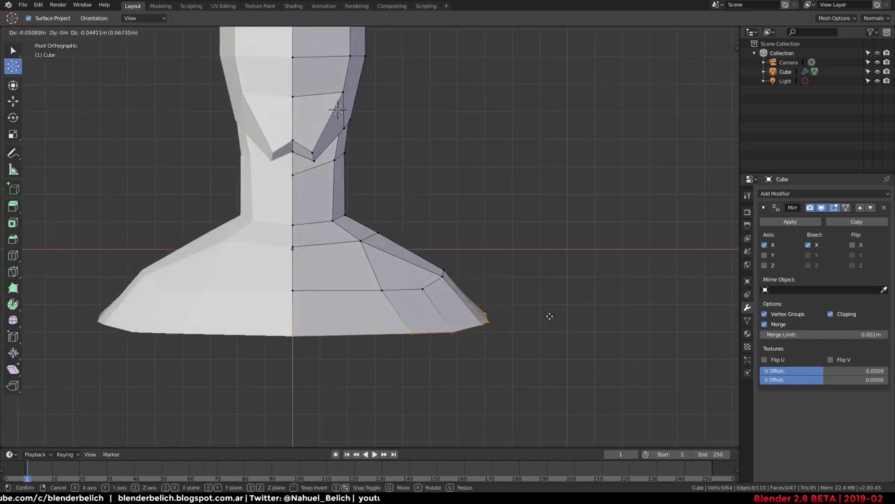
pyautogui.click(524, 314)
# Slide a vertex along its edge and adjust the shoulder vertices for a downward slope
pyautogui.moveTo(377, 305)
pyautogui.mouseDown(button='middle')
pyautogui.moveTo(320, 319)
pyautogui.moveTo(459, 326)
pyautogui.mouseUp(button='middle')
pyautogui.hotkey('shift', 'v')
pyautogui.click(450, 326)
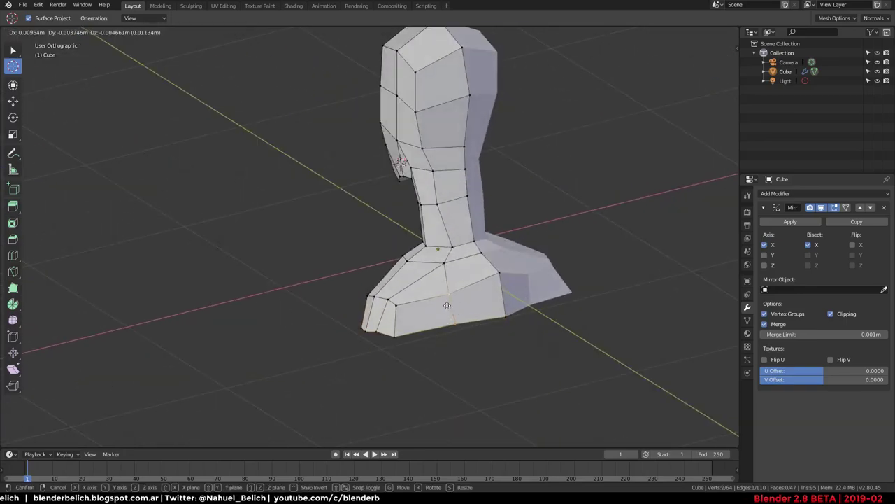
pyautogui.moveTo(450, 326)
pyautogui.mouseDown(button='middle')
pyautogui.moveTo(533, 278)
pyautogui.moveTo(562, 276)
pyautogui.mouseUp(button='middle')
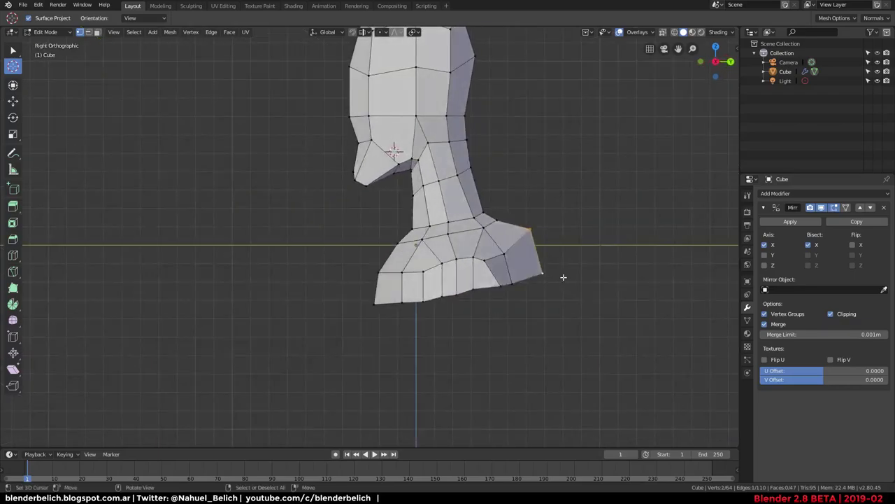
pyautogui.press('g')
pyautogui.click(510, 328)
pyautogui.moveTo(483, 348)
pyautogui.mouseDown(button='middle')
pyautogui.moveTo(474, 302)
pyautogui.moveTo(386, 306)
pyautogui.mouseUp(button='middle')
# Loop-cut vertical cuts through the face band around the shoulders
pyautogui.keyDown('alt'); pyautogui.click(493, 327); pyautogui.keyUp('alt')
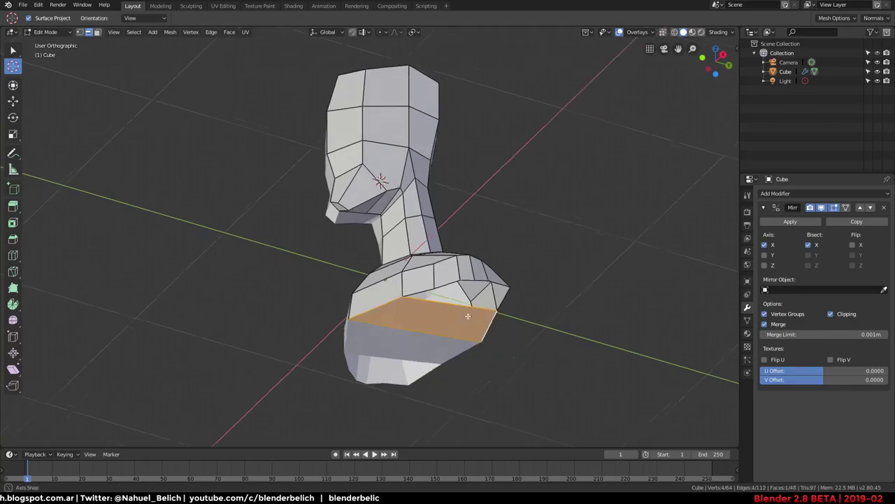
pyautogui.moveTo(493, 328); pyautogui.dragTo(436, 258, button='middle')
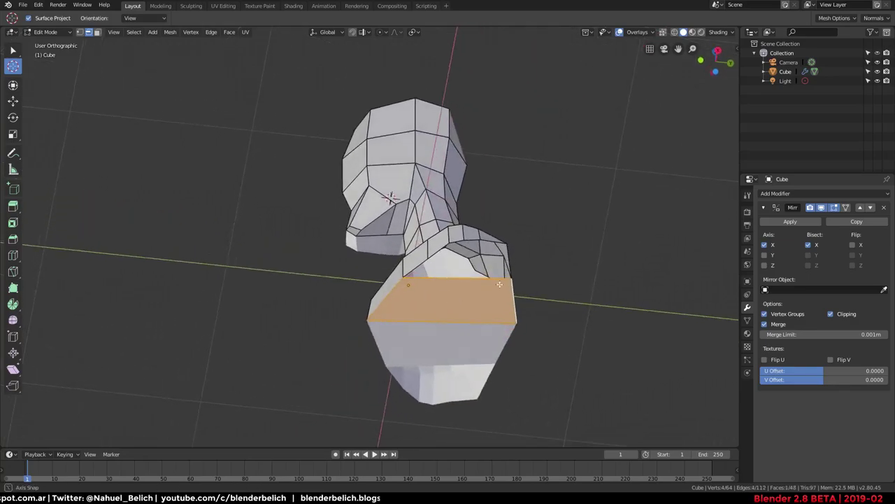
pyautogui.moveTo(491, 243); pyautogui.dragTo(458, 297, button='middle')
pyautogui.hotkey('ctrl', 'r')
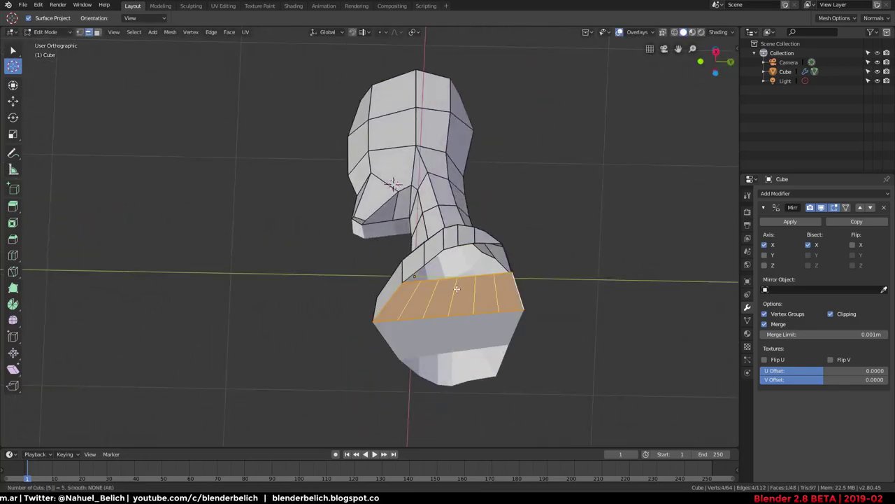
pyautogui.click(462, 282)
# Close the open shoulder top with Grid Fill, Span 5 and Offset 0
pyautogui.hotkey('ctrl', 'f')
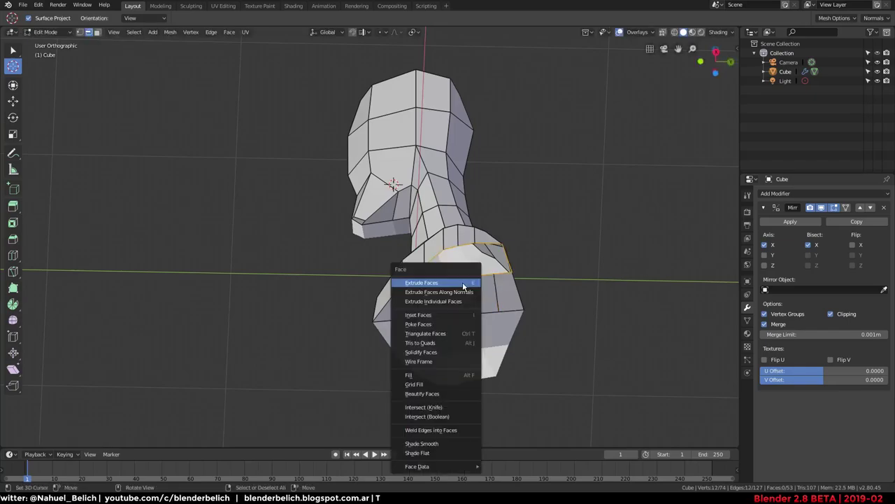
pyautogui.click(449, 386)
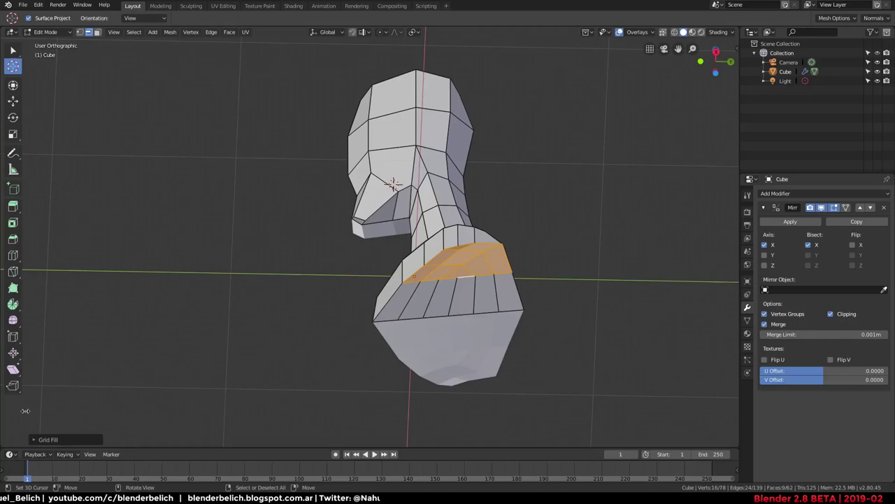
pyautogui.click(35, 439)
pyautogui.click(152, 416)
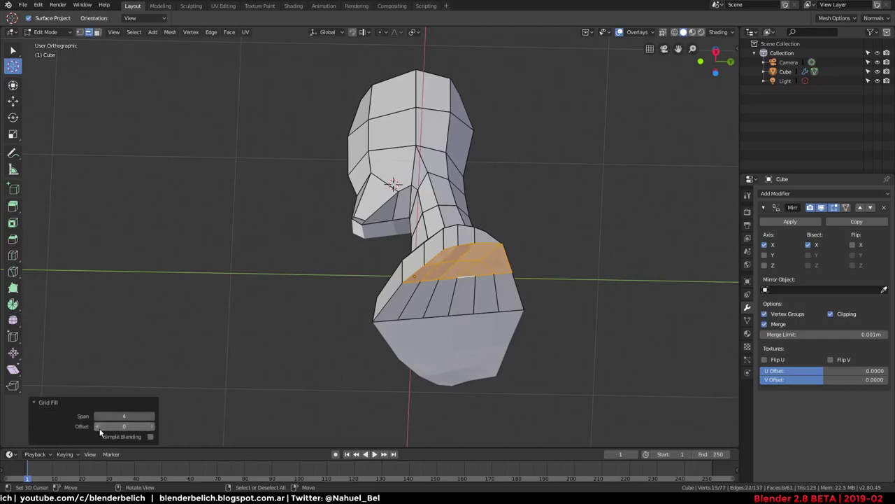
pyautogui.click(96, 426)
pyautogui.click(152, 428)
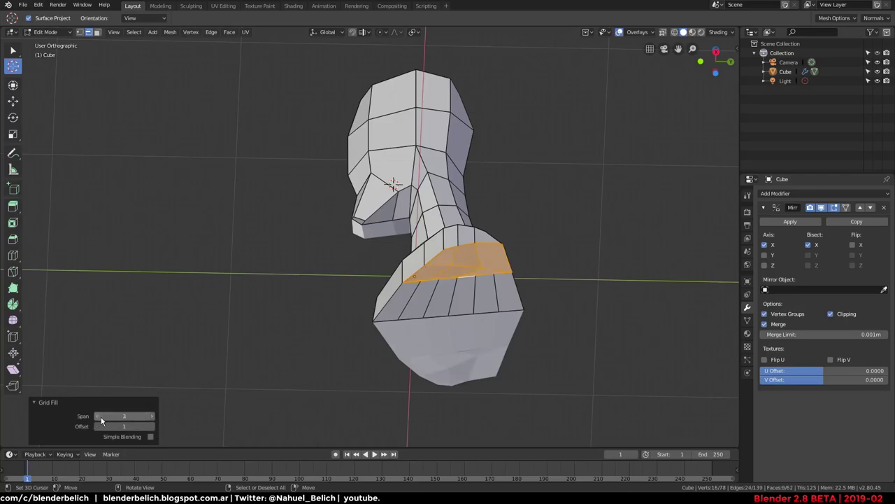
pyautogui.click(151, 417)
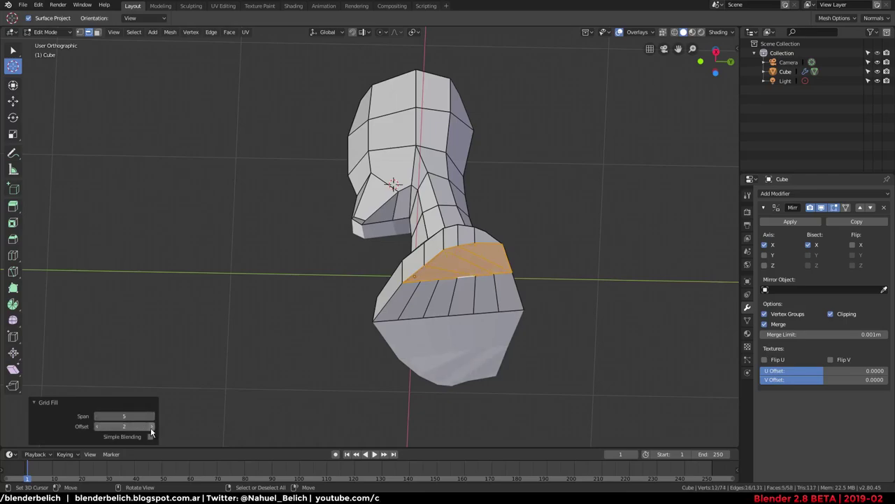
pyautogui.doubleClick(98, 427)
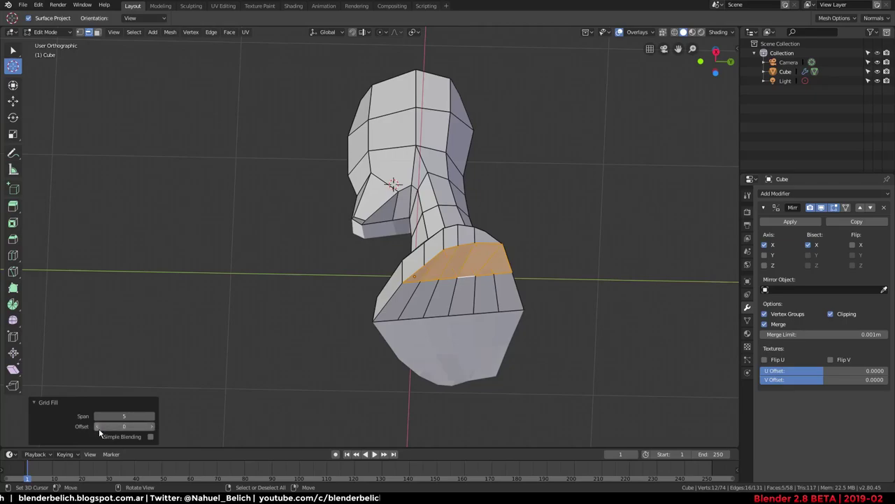
pyautogui.click(99, 427)
pyautogui.write('1')
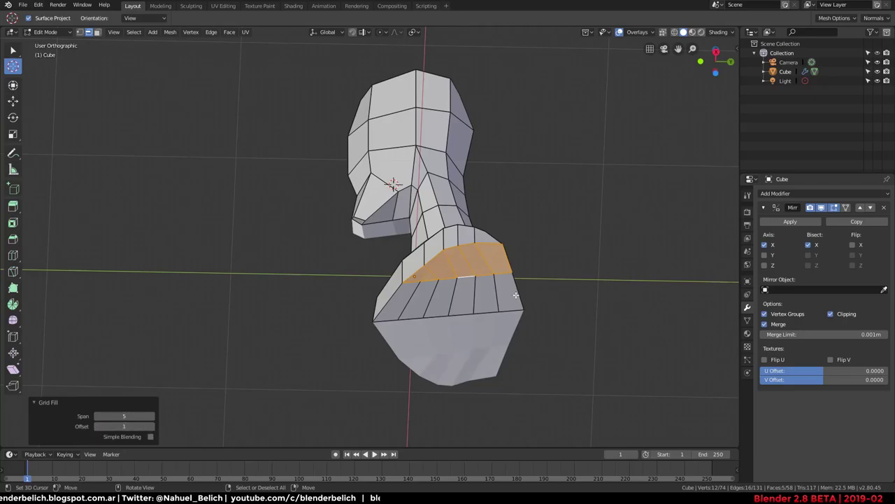
# Adjust the filled top's edges and slide a shoulder edge loop into place
pyautogui.moveTo(516, 295)
pyautogui.mouseDown(button='middle')
pyautogui.moveTo(508, 262)
pyautogui.moveTo(420, 260)
pyautogui.mouseUp(button='middle')
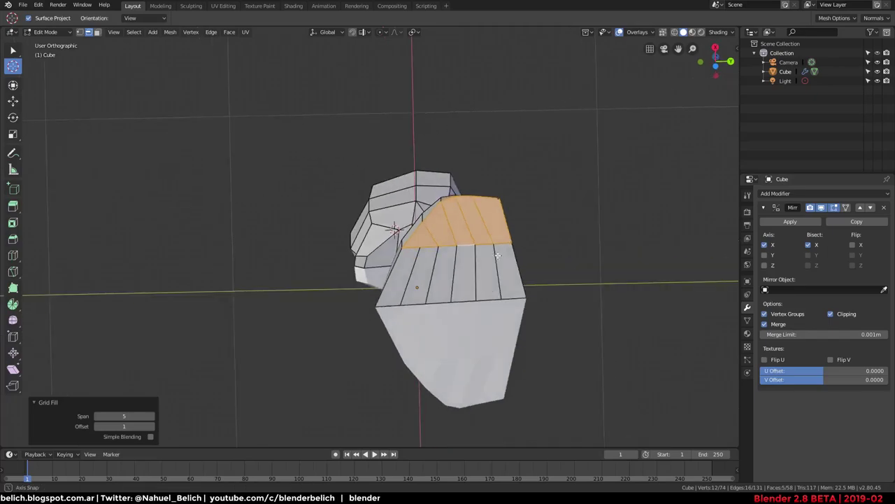
pyautogui.hotkey('ctrl', 'z')
pyautogui.keyDown('ctrl'); pyautogui.click(415, 267); pyautogui.keyUp('ctrl')
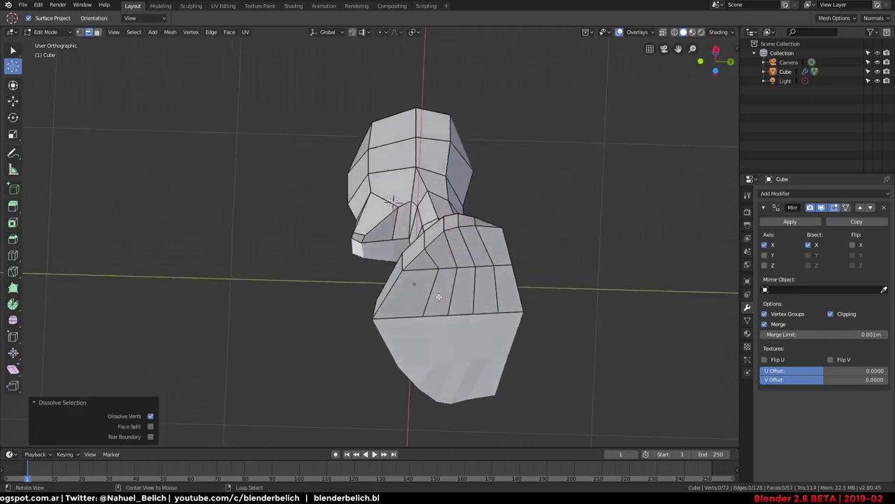
pyautogui.moveTo(414, 266); pyautogui.dragTo(367, 302, button='middle')
pyautogui.press('g')
pyautogui.press('g')
pyautogui.click(367, 302)
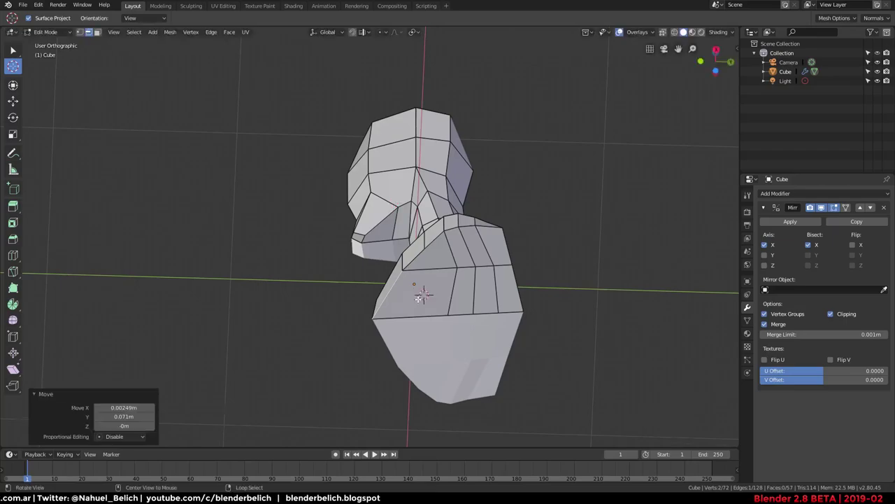
pyautogui.moveTo(423, 294); pyautogui.dragTo(419, 302, button='middle')
# Add a new edge loop across the bust's mesh
pyautogui.press('Tab')
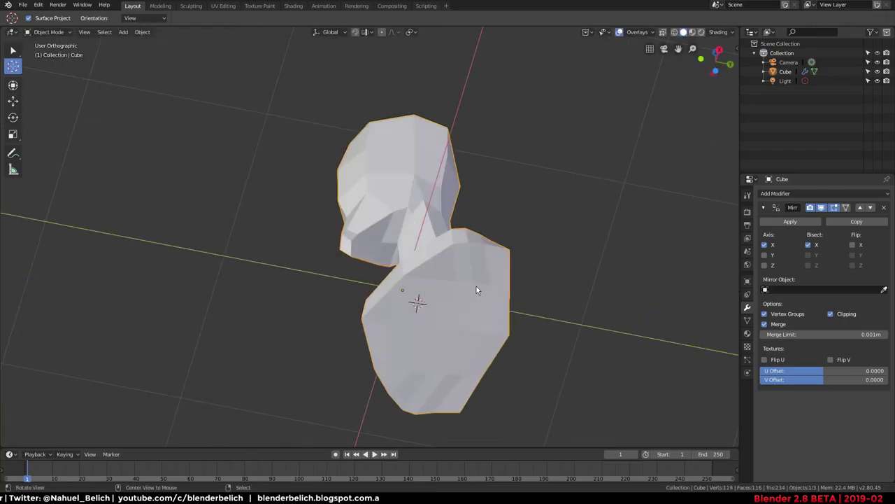
pyautogui.scroll(5, 476, 286)
pyautogui.moveTo(477, 286)
pyautogui.mouseDown(button='middle')
pyautogui.moveTo(470, 277)
pyautogui.moveTo(424, 330)
pyautogui.moveTo(508, 358)
pyautogui.mouseUp(button='middle')
pyautogui.press('Tab')
pyautogui.hotkey('ctrl', 'r')
pyautogui.click(430, 339)
# Shrink the bust in Object Mode and check its dimensions, trying 0.38 m width before reverting to 0.18 m
pyautogui.press('Tab')
pyautogui.scroll(-3, 594, 198)
pyautogui.press('s')
pyautogui.click(378, 268)
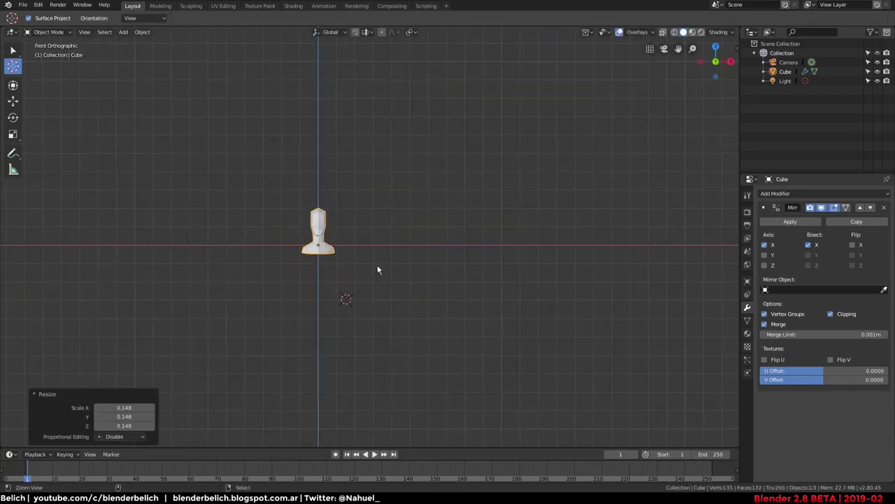
pyautogui.scroll(2, 434, 259)
pyautogui.press('n')
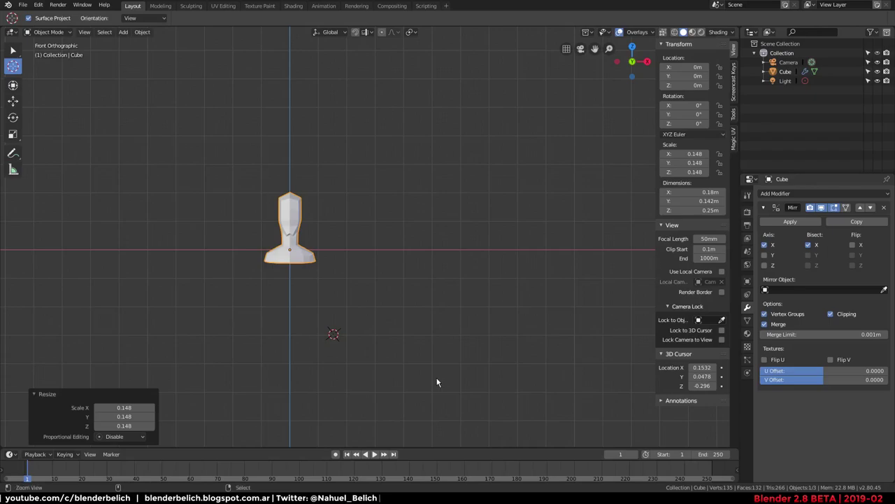
pyautogui.scroll(5, 437, 382)
pyautogui.keyDown('shift'); pyautogui.moveTo(401, 286); pyautogui.dragTo(500, 310, button='middle'); pyautogui.keyUp('shift')
pyautogui.press('KP_Decimal')
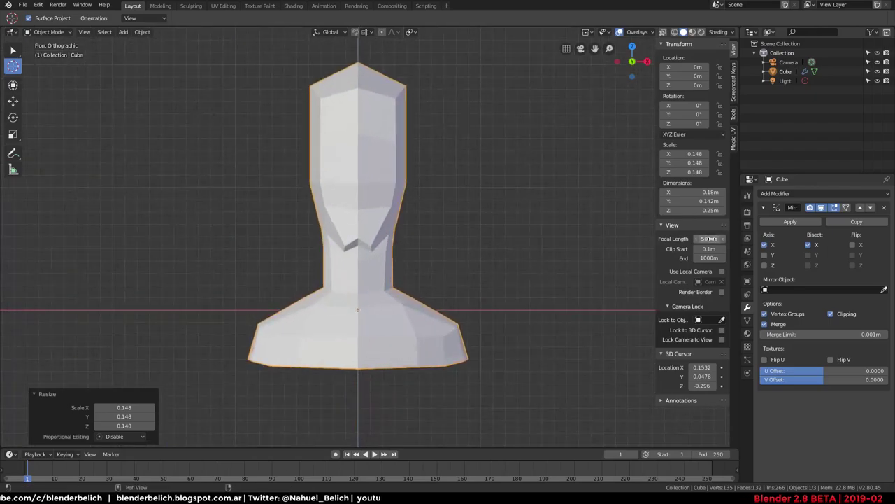
pyautogui.moveTo(685, 193); pyautogui.dragTo(707, 194)
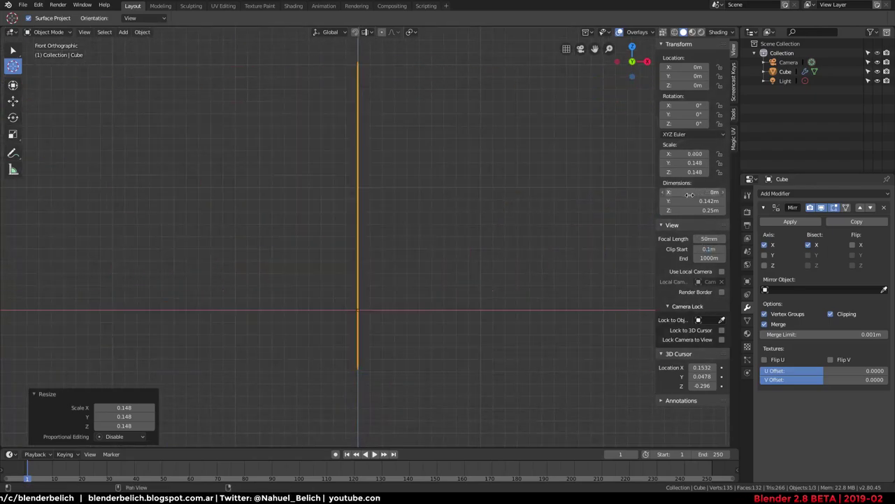
pyautogui.moveTo(479, 243); pyautogui.dragTo(702, 194)
# Scale the whole bust up to 1.136
pyautogui.press('s')
pyautogui.click(550, 222)
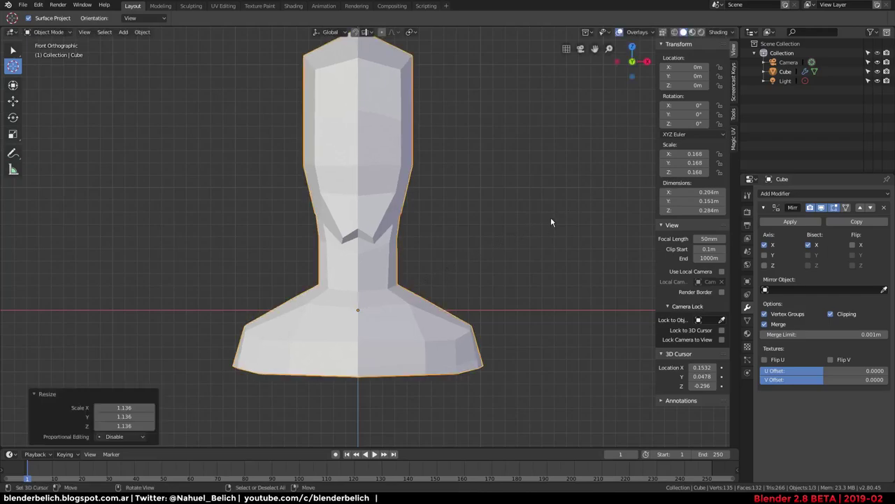
pyautogui.moveTo(506, 272)
pyautogui.mouseDown(button='middle')
pyautogui.moveTo(447, 302)
pyautogui.moveTo(435, 295)
pyautogui.moveTo(538, 337)
pyautogui.moveTo(566, 322)
pyautogui.moveTo(480, 324)
pyautogui.mouseUp(button='middle')
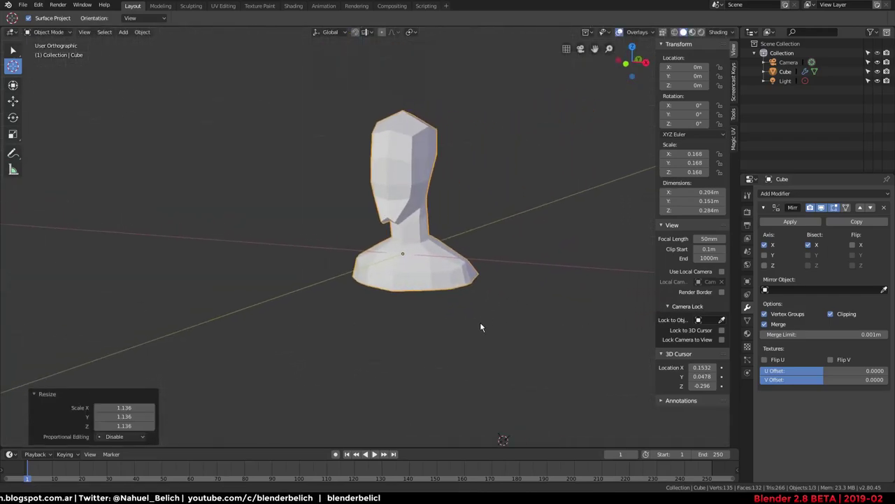
pyautogui.scroll(3, 480, 301)
pyautogui.moveTo(480, 280); pyautogui.dragTo(467, 287, button='middle')
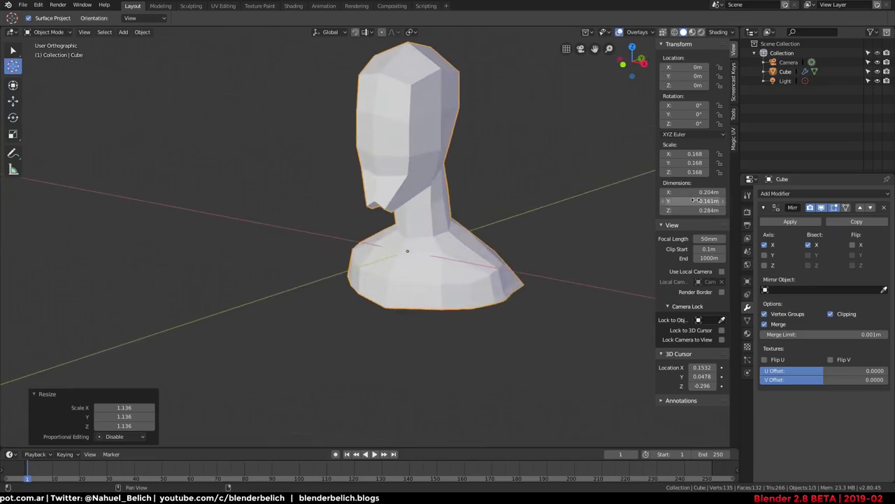
pyautogui.moveTo(602, 241)
pyautogui.mouseDown(button='middle')
pyautogui.moveTo(526, 254)
pyautogui.moveTo(489, 234)
pyautogui.moveTo(494, 224)
pyautogui.moveTo(468, 253)
pyautogui.mouseUp(button='middle')
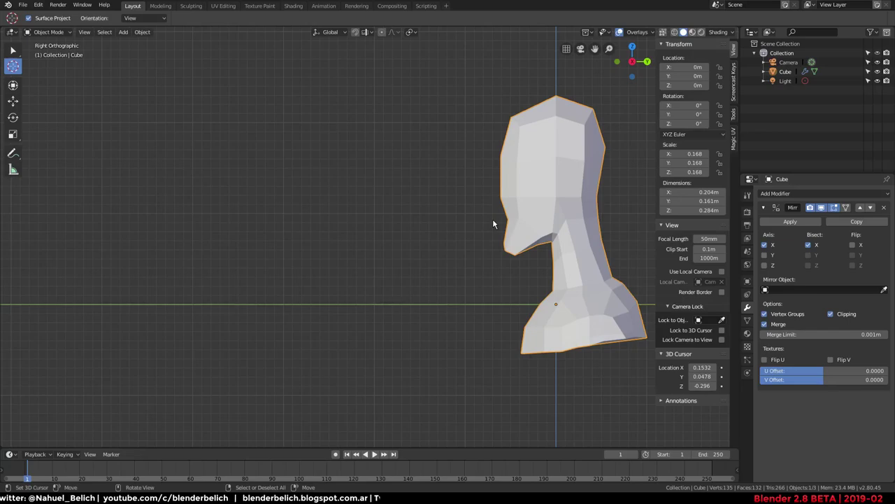
# Enlarge the bust further to a scale of 1.564 and view it in perspective
pyautogui.press('s')
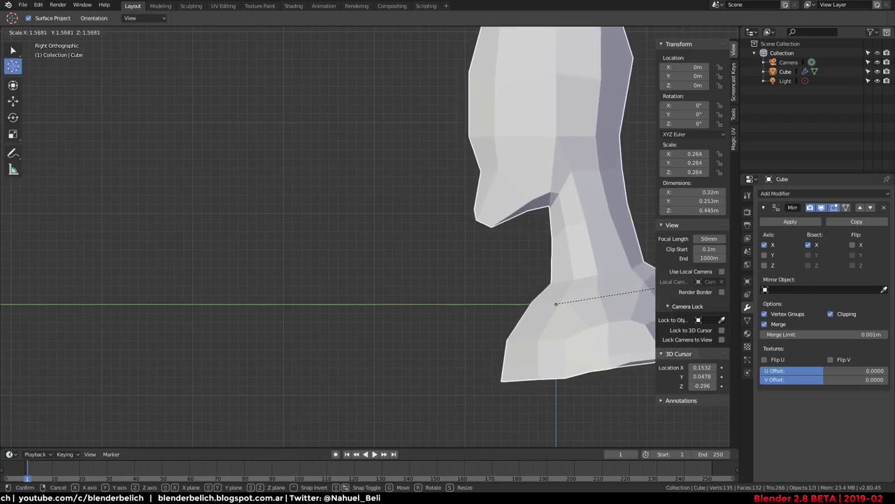
pyautogui.click(631, 277)
pyautogui.scroll(-3, 630, 278)
pyautogui.moveTo(630, 278); pyautogui.dragTo(491, 330, button='middle')
pyautogui.scroll(-3, 491, 330)
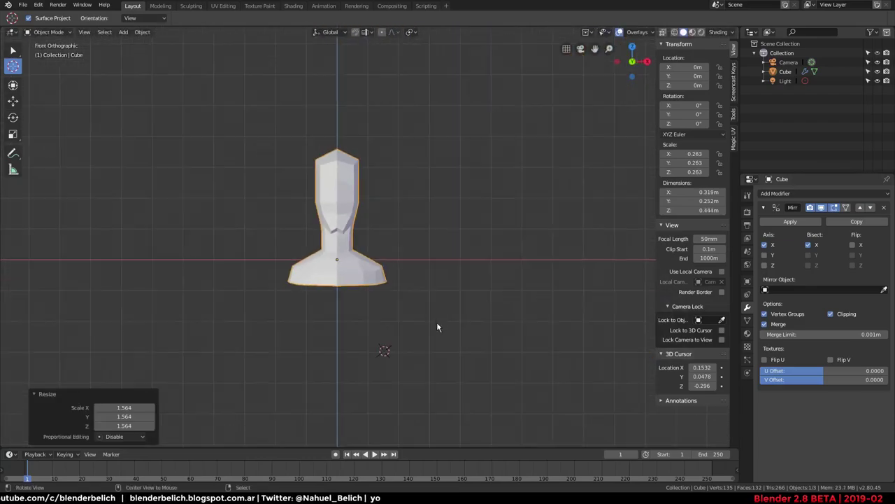
pyautogui.moveTo(437, 322)
pyautogui.mouseDown(button='middle')
pyautogui.moveTo(411, 304)
pyautogui.moveTo(445, 338)
pyautogui.mouseUp(button='middle')
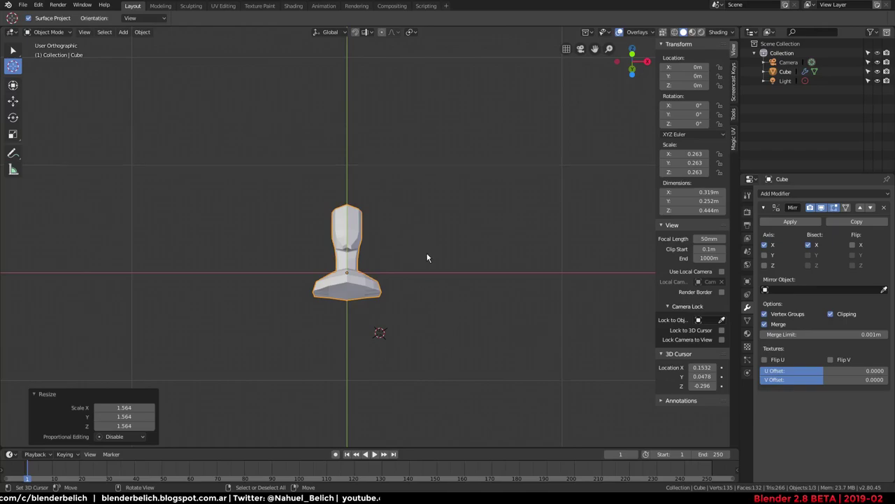
pyautogui.moveTo(426, 256); pyautogui.dragTo(412, 305, button='middle')
pyautogui.press('KP_5')
pyautogui.scroll(4, 420, 308)
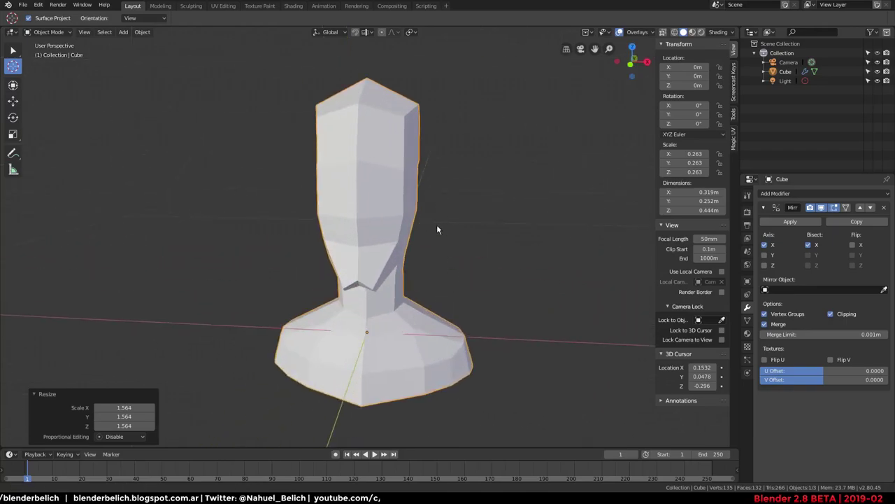
pyautogui.scroll(-8, 467, 294)
pyautogui.moveTo(467, 294)
pyautogui.mouseDown(button='middle')
pyautogui.moveTo(282, 260)
pyautogui.moveTo(433, 265)
pyautogui.mouseUp(button='middle')
pyautogui.scroll(5, 433, 265)
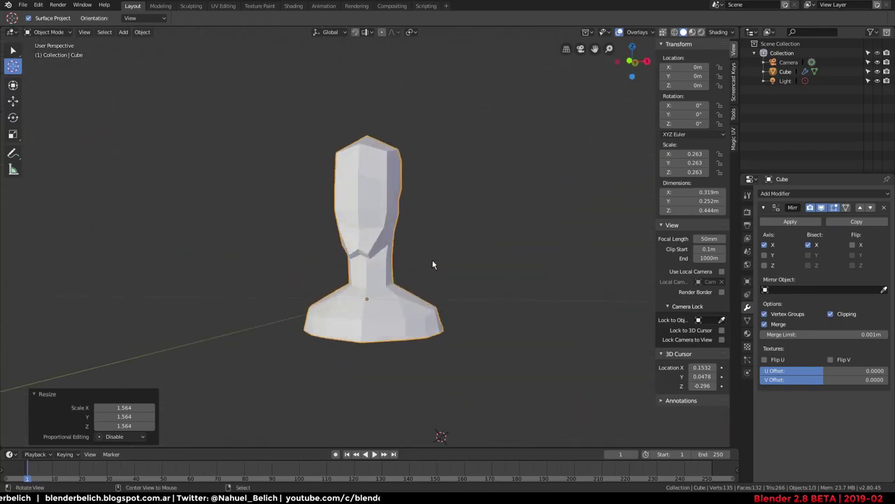
pyautogui.scroll(2, 419, 277)
# Apply location, rotation and scale so the bust's scale reads 1.000
pyautogui.hotkey('ctrl', 'a')
pyautogui.click(410, 290)
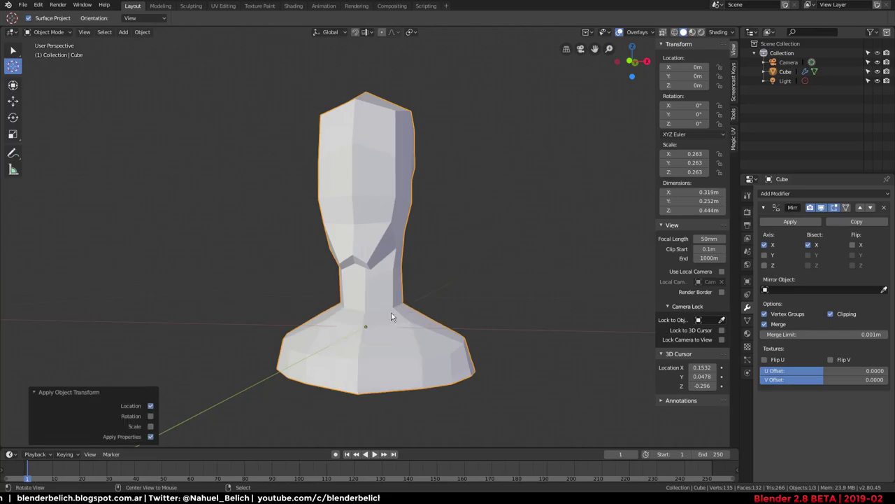
pyautogui.moveTo(392, 316); pyautogui.dragTo(301, 343, button='middle')
pyautogui.hotkey('ctrl', 'a')
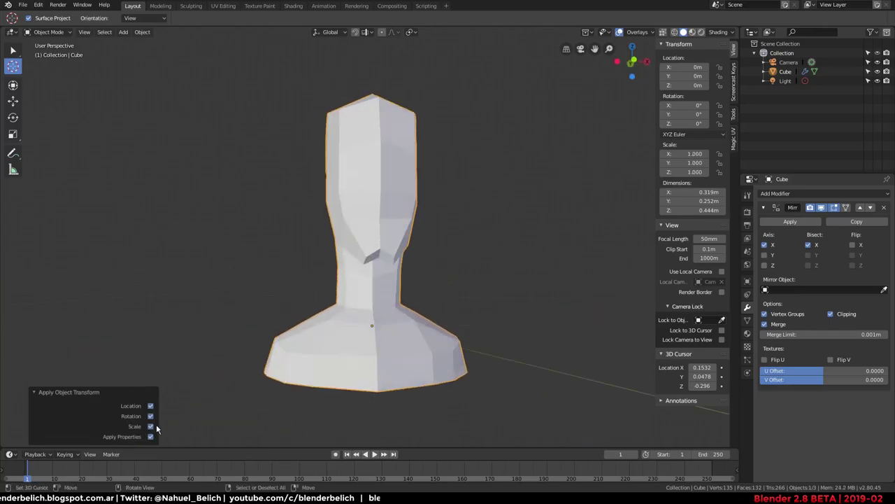
pyautogui.moveTo(505, 326); pyautogui.dragTo(411, 365, button='middle')
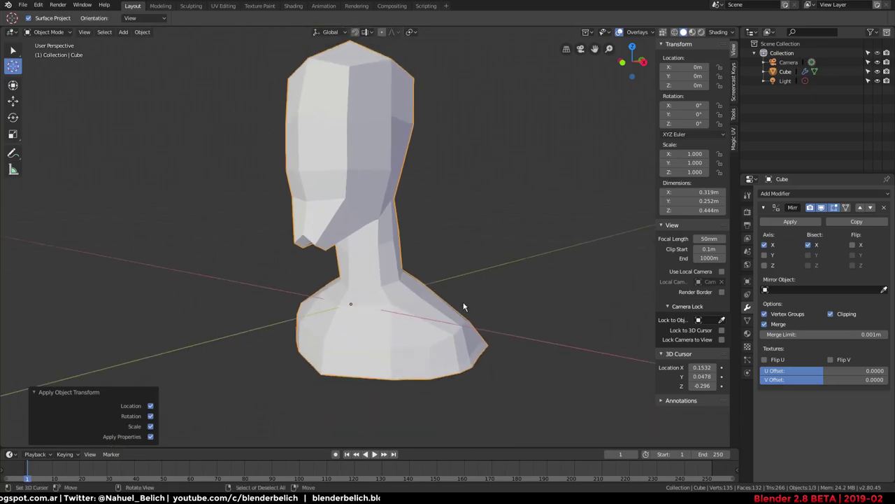
pyautogui.moveTo(437, 263); pyautogui.dragTo(421, 283, button='middle')
# Start Save As and create a 32_Egon folder inside PERSONAL\Sculpt
pyautogui.hotkey('ctrl', 'shift', 's')
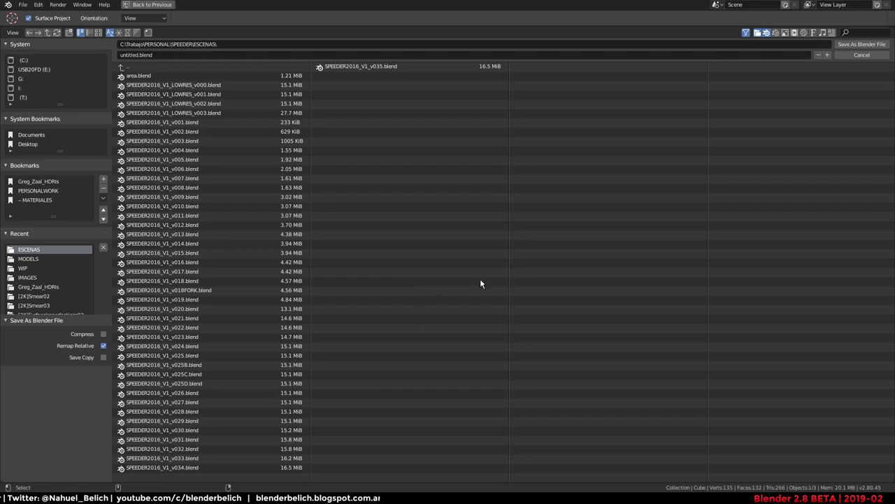
pyautogui.click(136, 66)
pyautogui.click(179, 66)
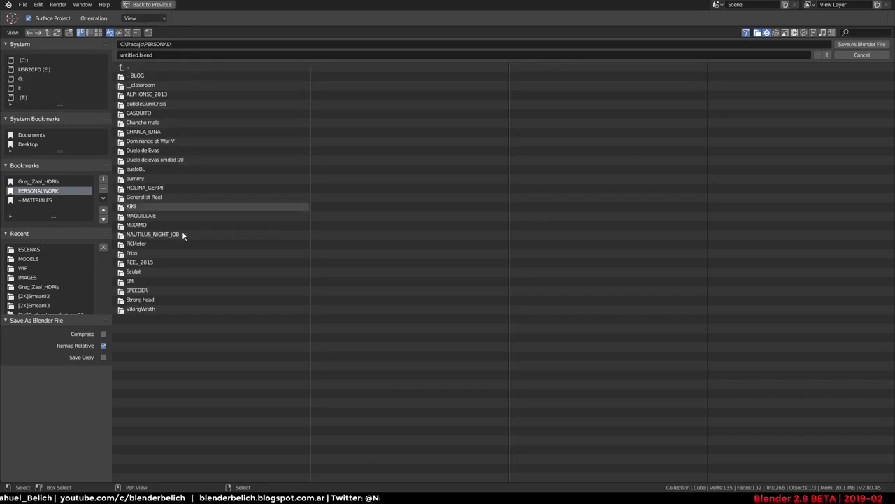
pyautogui.click(167, 274)
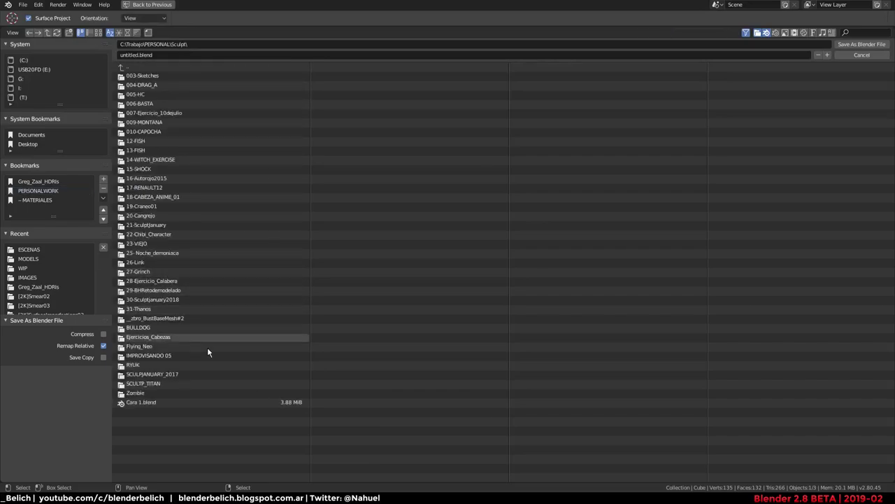
pyautogui.press('i')
pyautogui.click(246, 442)
pyautogui.write('32_Egon')
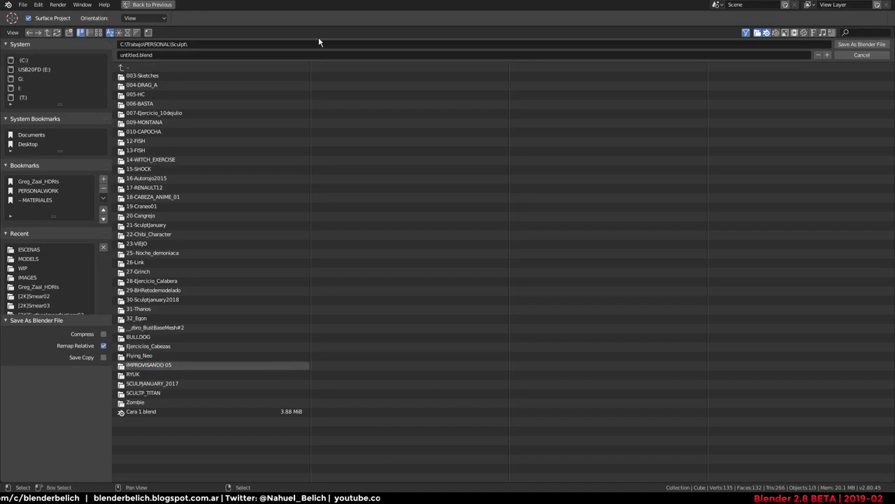
pyautogui.press('Return')
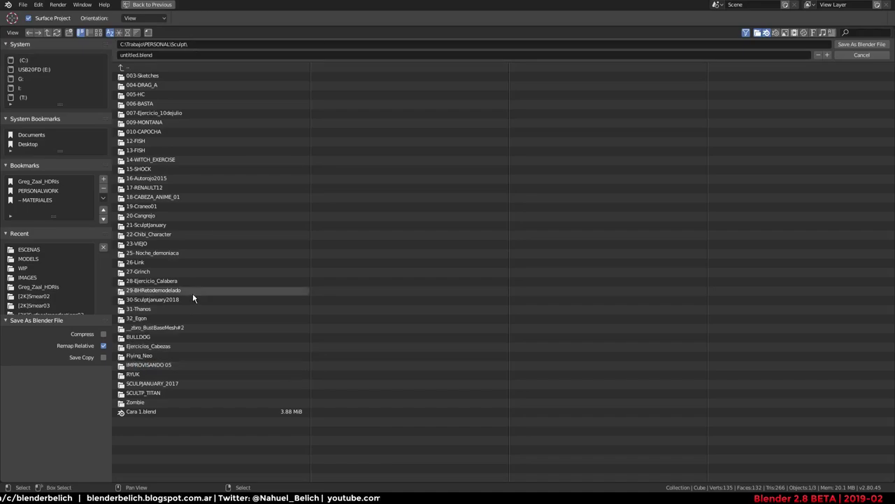
# Create a Scenes folder inside 32_Egon and open it
pyautogui.click(194, 318)
pyautogui.click(152, 67)
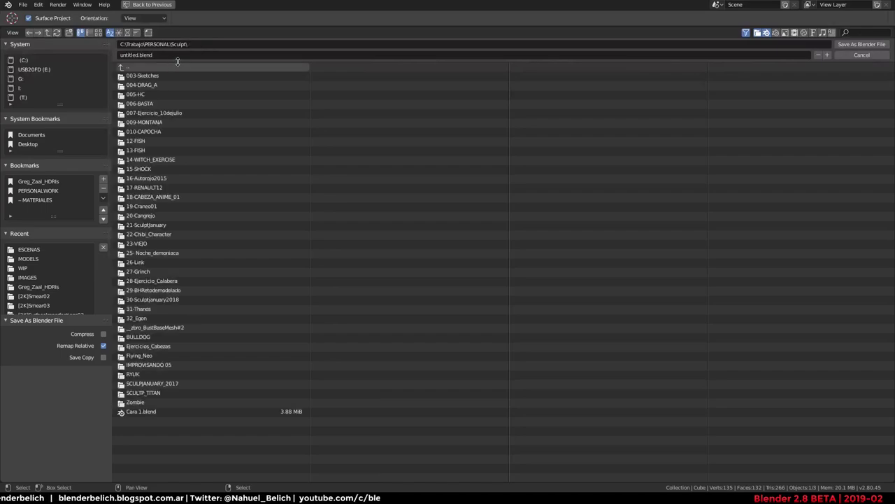
pyautogui.click(177, 318)
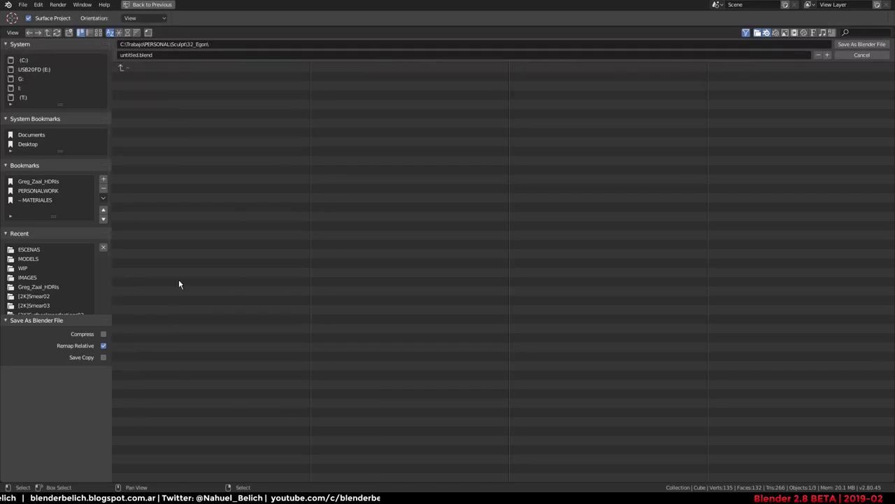
pyautogui.write('iSc')
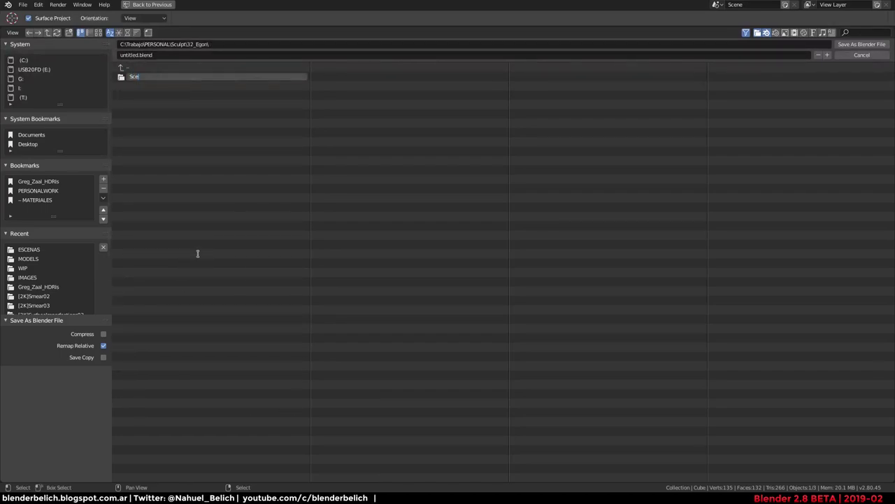
pyautogui.write('es')
pyautogui.press('Return')
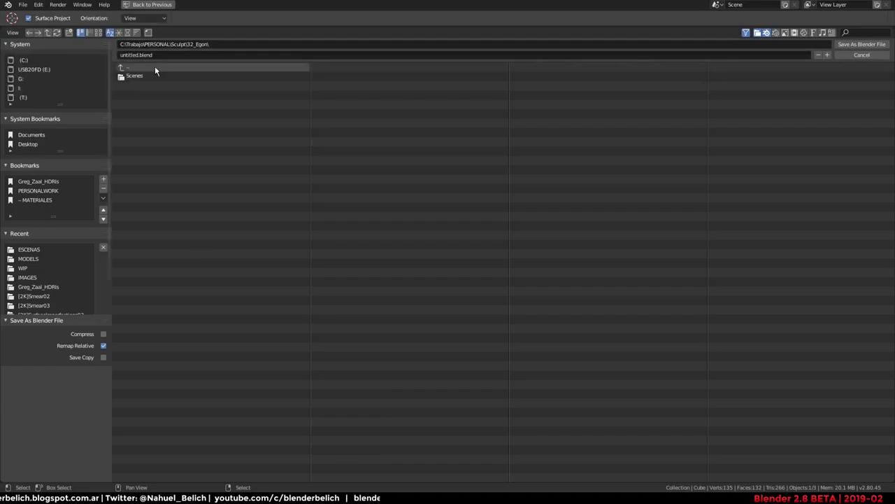
pyautogui.click(164, 76)
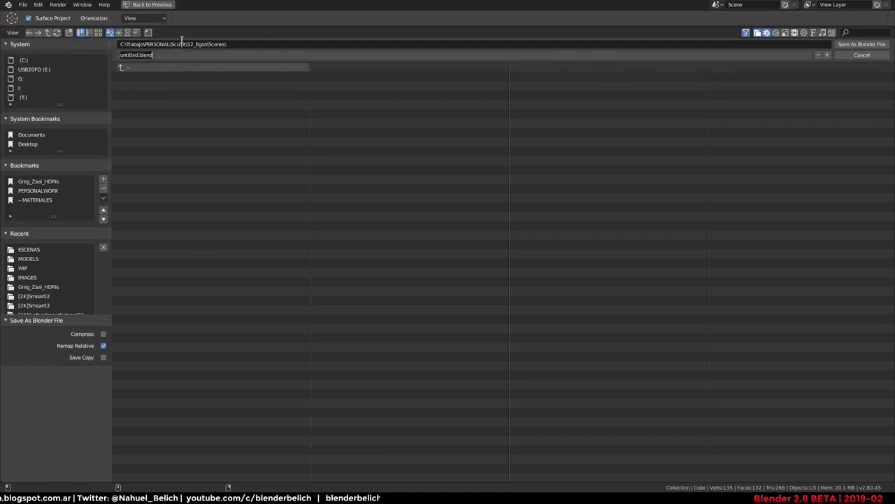
# Name the file Egon_v001.blend and save it into the Scenes folder
pyautogui.write('Egon')
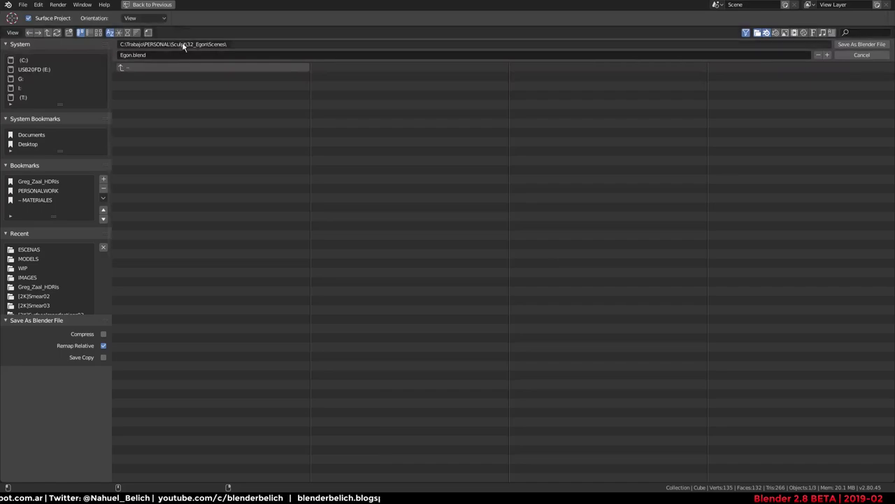
pyautogui.press('Return')
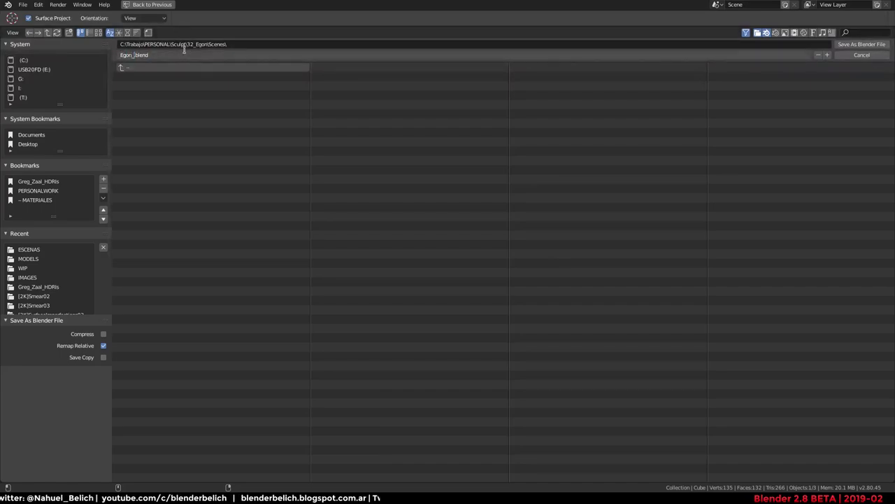
pyautogui.write('v001')
pyautogui.press('Return')
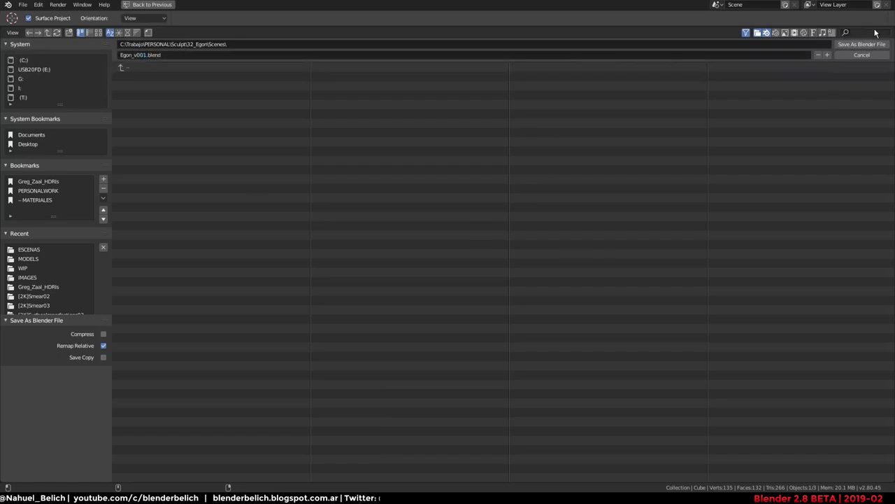
pyautogui.click(862, 44)
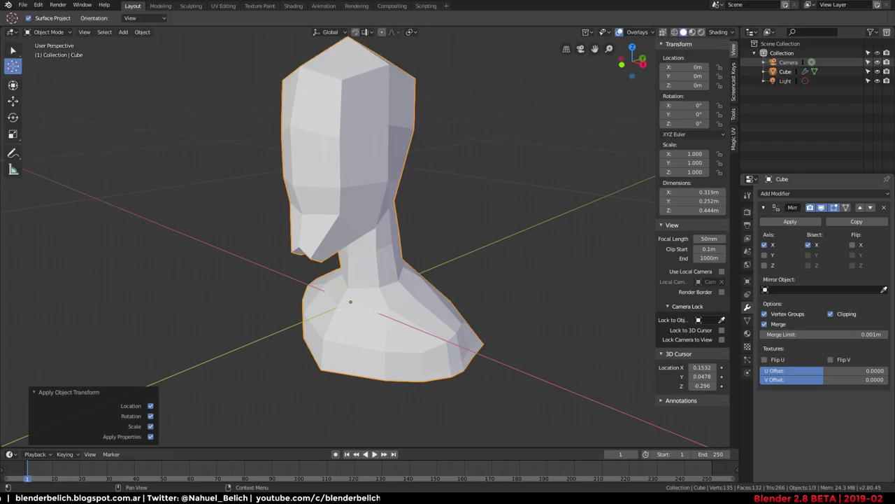
# Apply the Mirror modifier so the mirrored half becomes real mesh
pyautogui.moveTo(336, 294)
pyautogui.mouseDown(button='middle')
pyautogui.moveTo(409, 243)
pyautogui.moveTo(372, 263)
pyautogui.moveTo(361, 341)
pyautogui.moveTo(370, 330)
pyautogui.mouseUp(button='middle')
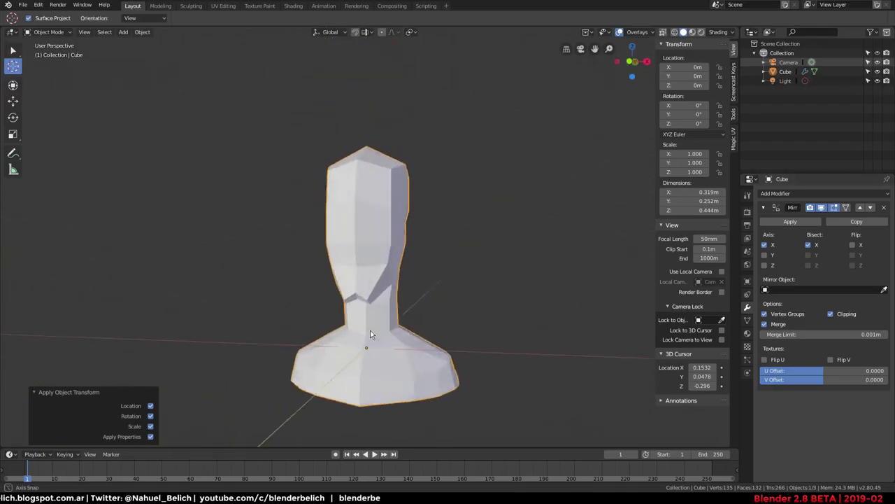
pyautogui.scroll(2, 352, 270)
pyautogui.press('Tab')
pyautogui.press('Tab')
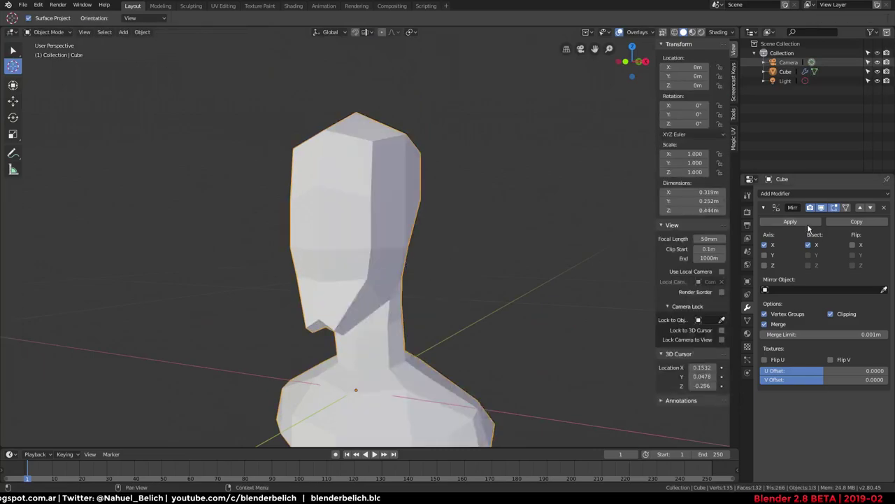
pyautogui.click(791, 221)
# Add a level-2 Subdivision Surface with Ctrl+2 and apply it to the bust
pyautogui.moveTo(566, 276)
pyautogui.mouseDown(button='middle')
pyautogui.moveTo(365, 282)
pyautogui.moveTo(455, 294)
pyautogui.moveTo(435, 230)
pyautogui.mouseUp(button='middle')
pyautogui.hotkey('ctrl', '2')
pyautogui.moveTo(440, 285); pyautogui.dragTo(354, 286, button='middle')
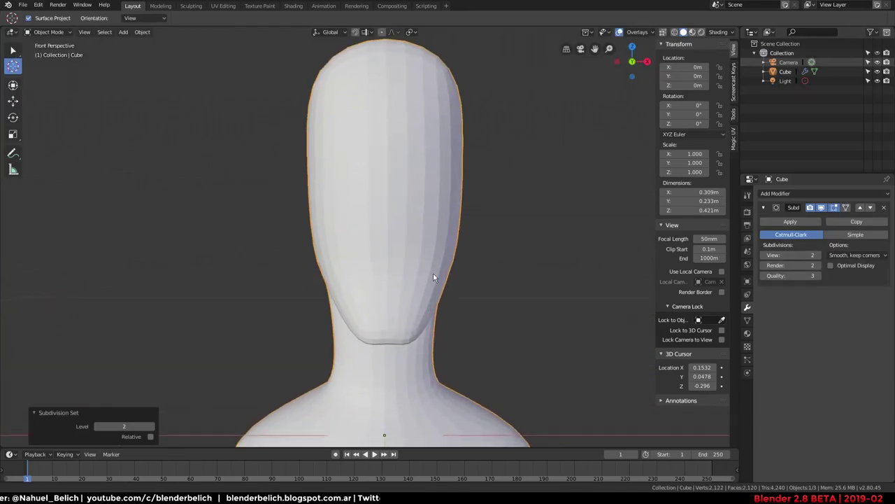
pyautogui.scroll(-3, 354, 285)
pyautogui.moveTo(358, 342); pyautogui.dragTo(354, 278, button='middle')
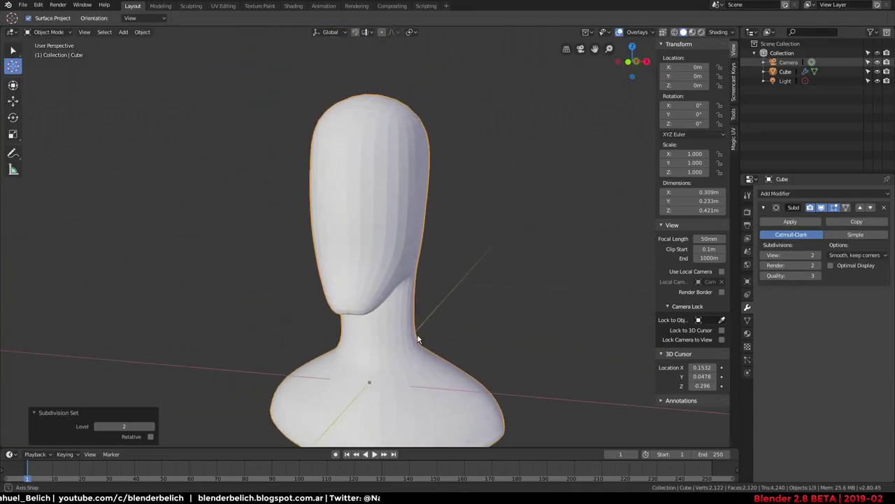
pyautogui.click(791, 221)
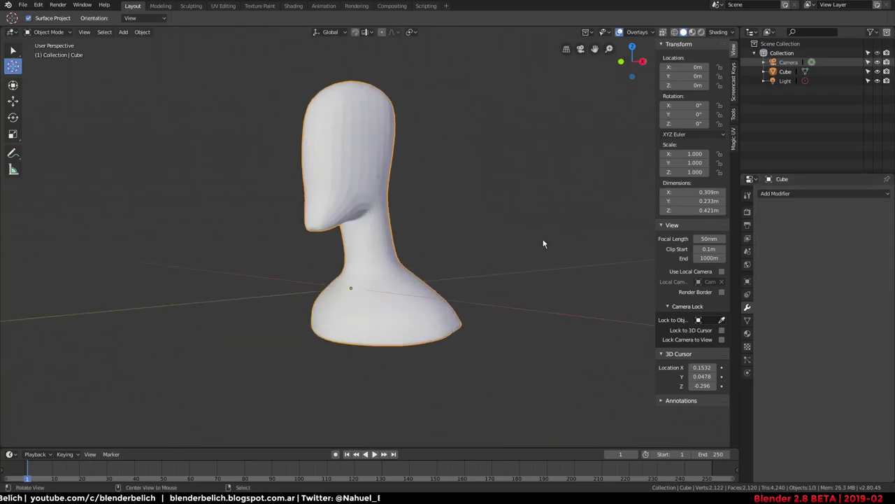
pyautogui.moveTo(544, 244); pyautogui.dragTo(377, 226, button='middle')
# Switch to the Sculpting workspace and frame the head in the viewport
pyautogui.click(192, 6)
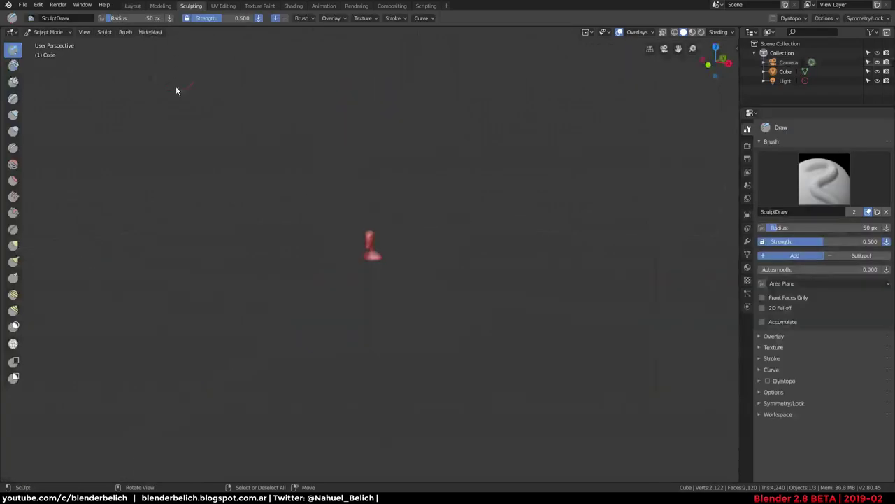
pyautogui.scroll(3, 390, 231)
pyautogui.scroll(5, 384, 210)
pyautogui.scroll(4, 384, 231)
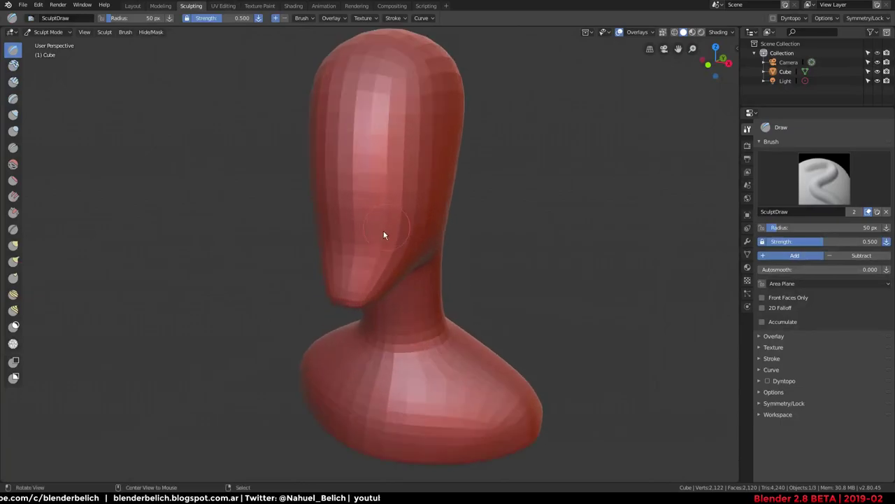
pyautogui.moveTo(383, 231)
pyautogui.mouseDown(button='middle')
pyautogui.moveTo(446, 224)
pyautogui.moveTo(437, 184)
pyautogui.moveTo(455, 206)
pyautogui.mouseUp(button='middle')
pyautogui.scroll(2, 435, 180)
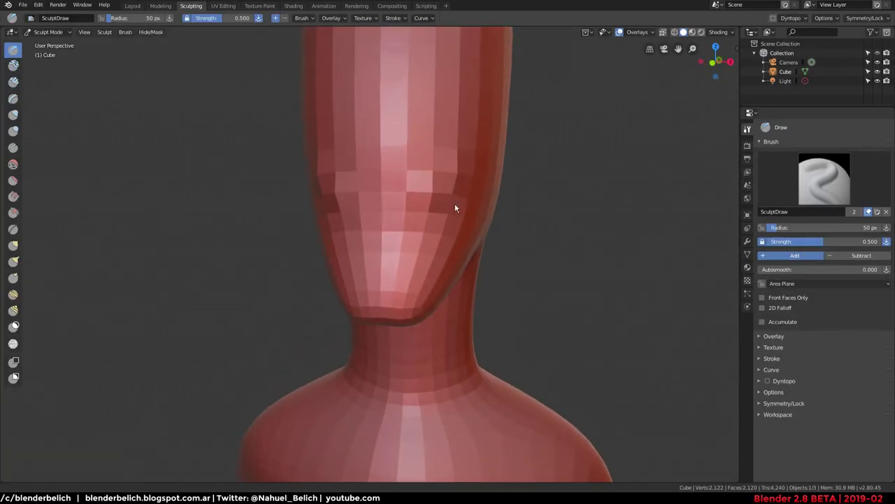
pyautogui.scroll(-2, 446, 229)
pyautogui.scroll(-2, 403, 276)
# Set the viewport shading Cavity Type to Screen
pyautogui.click(722, 32)
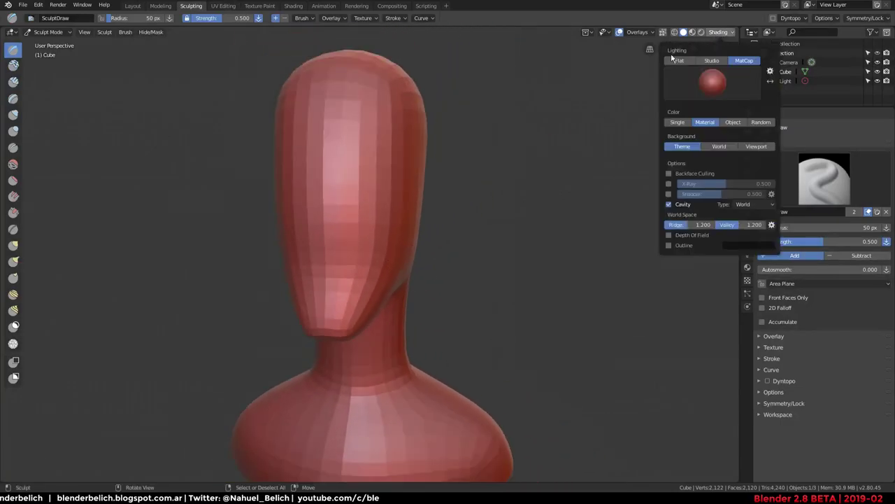
pyautogui.click(722, 32)
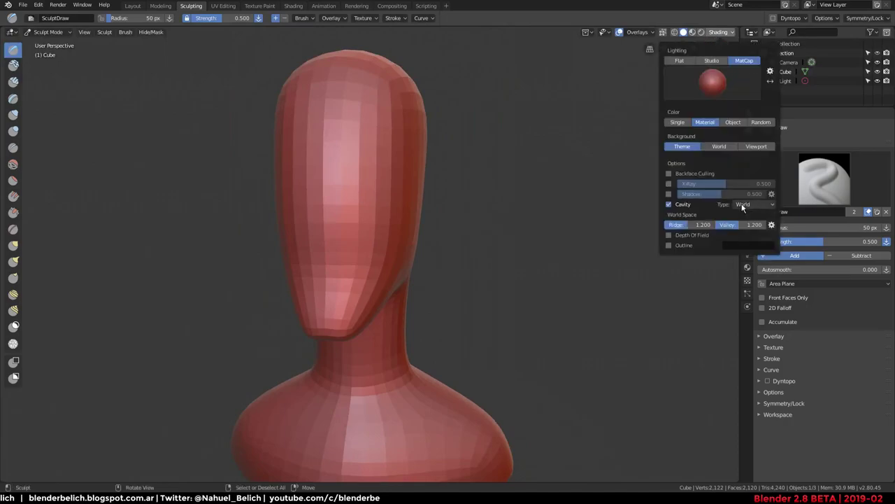
pyautogui.click(764, 205)
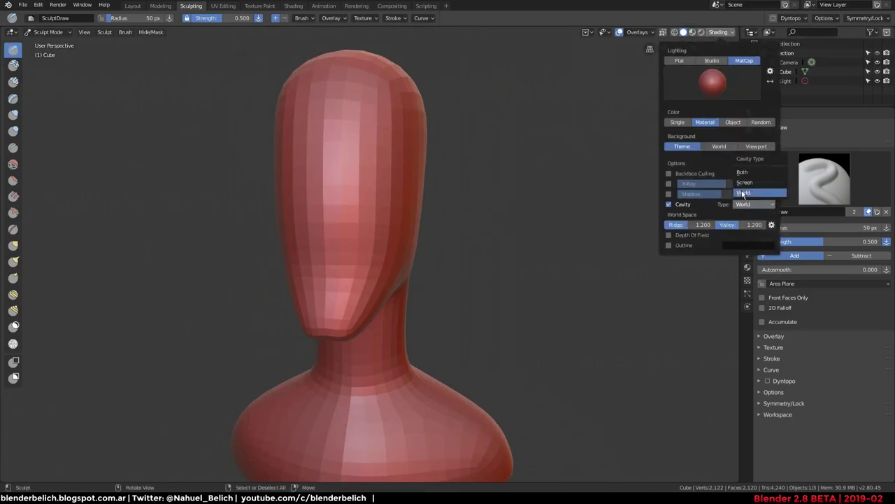
pyautogui.click(743, 194)
pyautogui.click(766, 183)
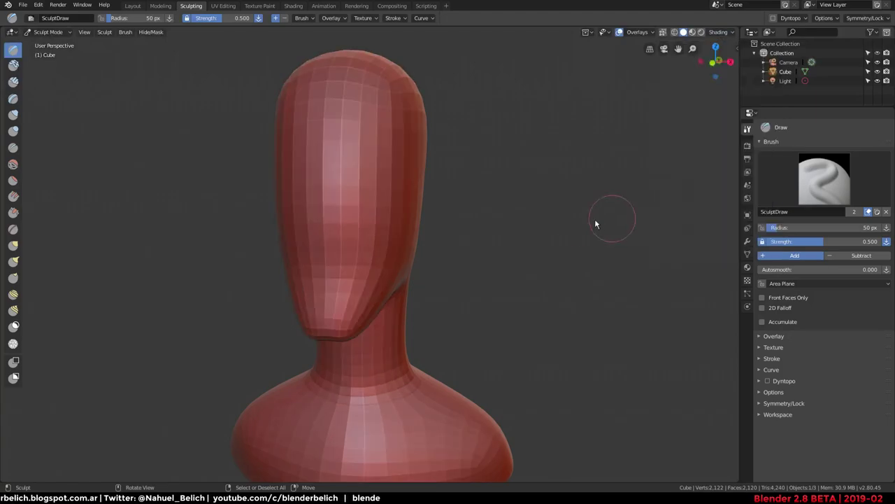
pyautogui.moveTo(595, 224)
pyautogui.mouseDown(button='middle')
pyautogui.moveTo(428, 242)
pyautogui.moveTo(517, 221)
pyautogui.mouseUp(button='middle')
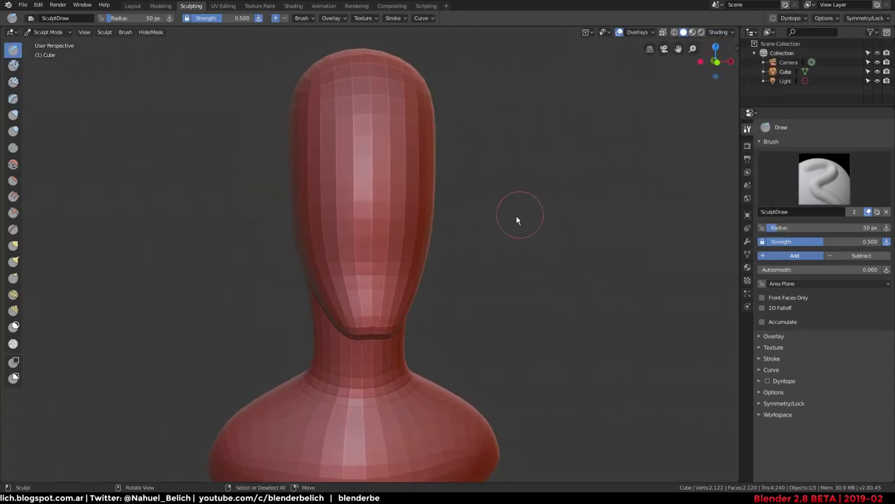
# Enable Dyntopo with Smooth Shading turned on
pyautogui.click(774, 19)
pyautogui.click(790, 19)
pyautogui.click(829, 70)
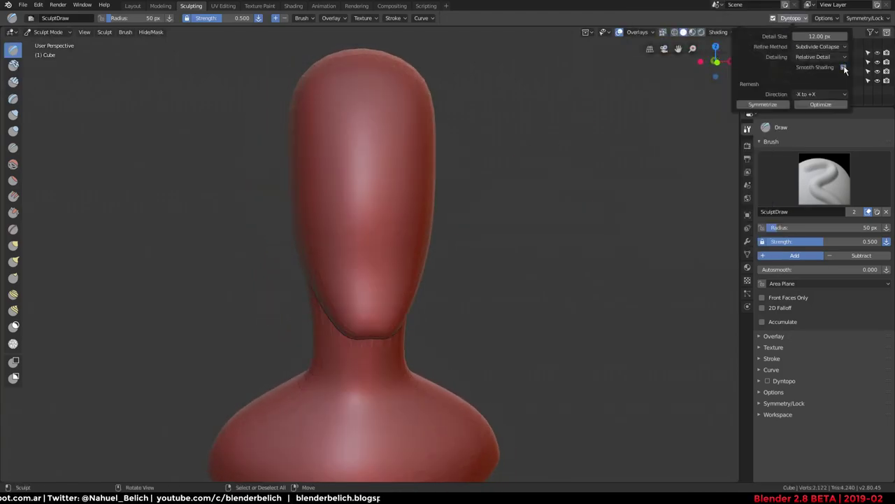
pyautogui.scroll(2, 363, 284)
pyautogui.moveTo(385, 256); pyautogui.dragTo(397, 236, button='middle')
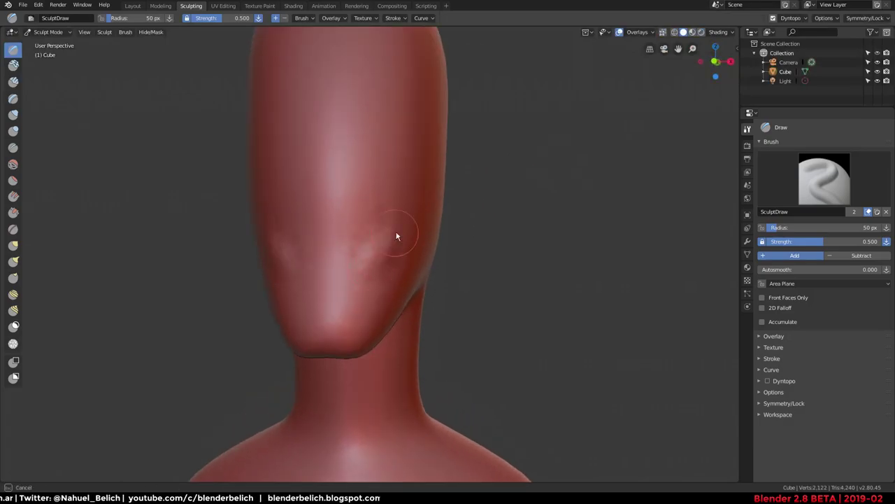
pyautogui.moveTo(468, 248); pyautogui.dragTo(448, 196, button='middle')
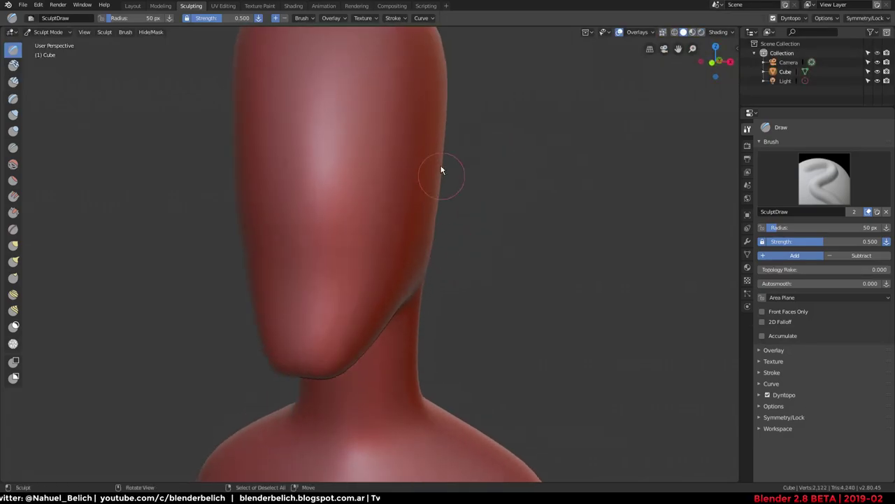
# Briefly show the overlays with wireframe to check the mesh, then hide them
pyautogui.hotkey('shift', 'alt', 'z')
pyautogui.click(643, 32)
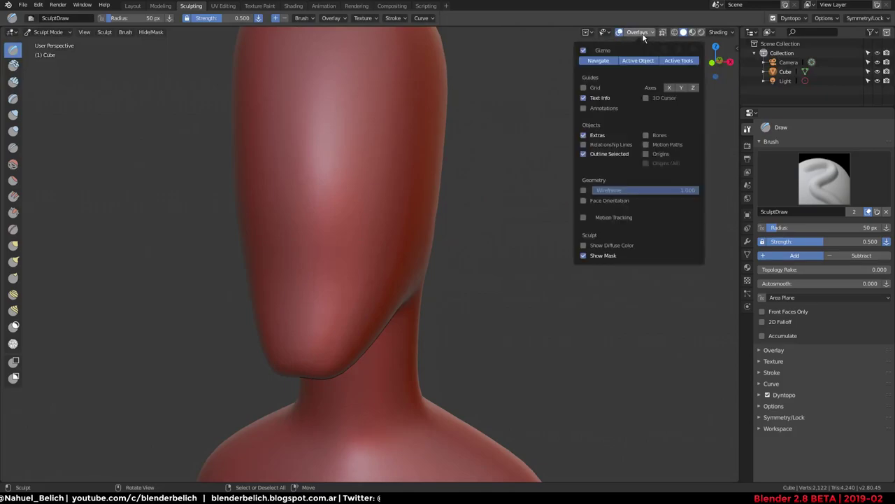
pyautogui.click(584, 191)
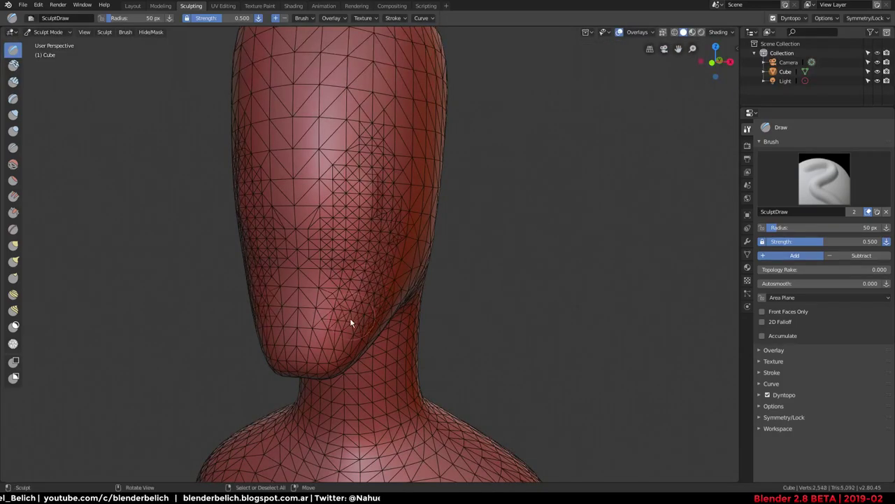
pyautogui.hotkey('shift', 'alt', 'z')
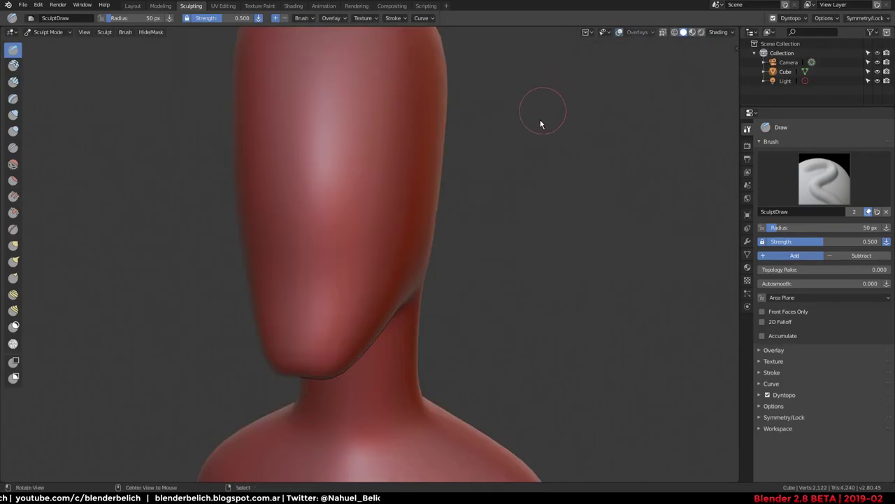
# Orbit and zoom around the head, lower face and neck to inspect the smoothed bust
pyautogui.scroll(-3, 304, 356)
pyautogui.moveTo(304, 356)
pyautogui.mouseDown(button='middle')
pyautogui.moveTo(369, 348)
pyautogui.moveTo(342, 300)
pyautogui.mouseUp(button='middle')
pyautogui.scroll(-2, 343, 301)
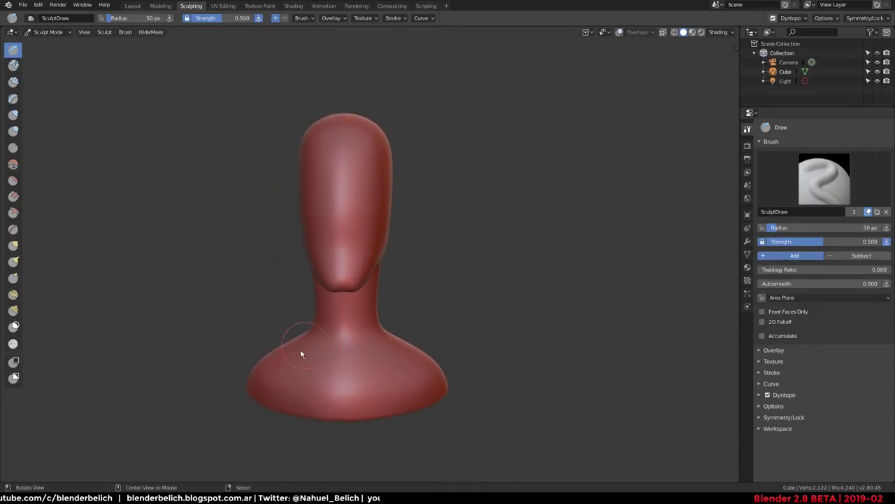
pyautogui.scroll(5, 300, 349)
pyautogui.moveTo(358, 265); pyautogui.dragTo(386, 322, button='middle')
pyautogui.scroll(1, 386, 322)
pyautogui.moveTo(416, 275); pyautogui.dragTo(303, 280, button='middle')
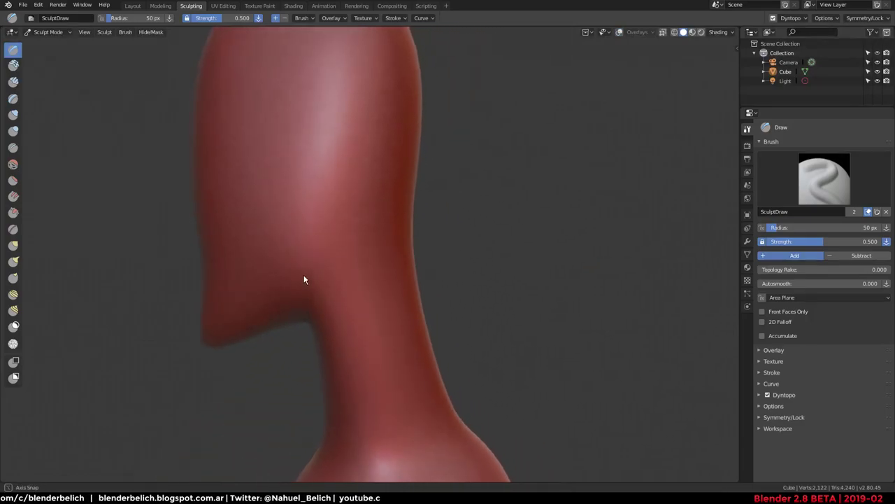
pyautogui.scroll(-2, 344, 300)
pyautogui.moveTo(344, 300)
pyautogui.mouseDown(button='middle')
pyautogui.moveTo(389, 304)
pyautogui.moveTo(340, 310)
pyautogui.mouseUp(button='middle')
pyautogui.scroll(3, 339, 310)
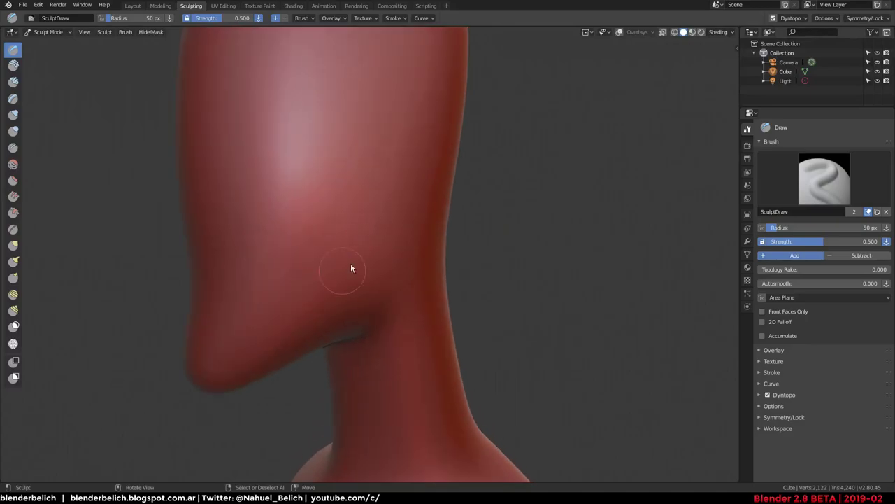
pyautogui.moveTo(352, 267)
pyautogui.mouseDown(button='middle')
pyautogui.moveTo(305, 270)
pyautogui.moveTo(430, 261)
pyautogui.moveTo(346, 270)
pyautogui.mouseUp(button='middle')
pyautogui.scroll(-2, 308, 273)
pyautogui.scroll(2, 346, 270)
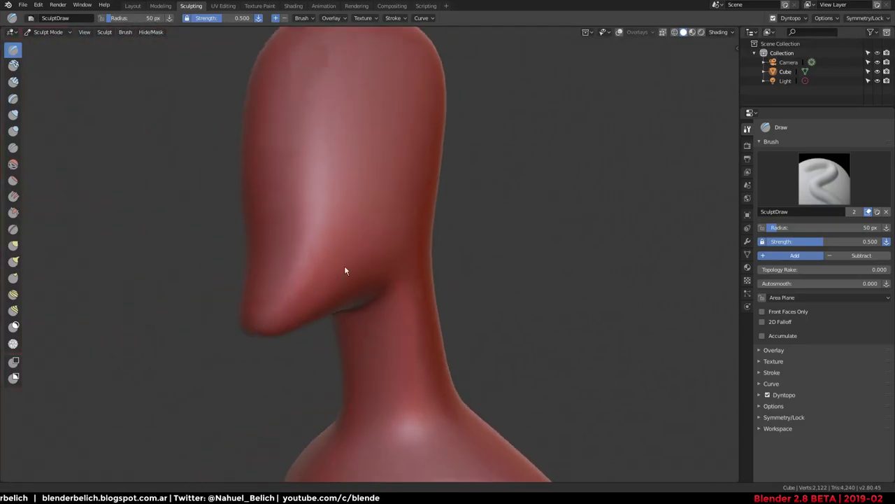
pyautogui.scroll(2, 386, 210)
pyautogui.scroll(-1, 388, 210)
# Set the view Clip Start to 0.01 m, then test and undo a neck stroke
pyautogui.press('n')
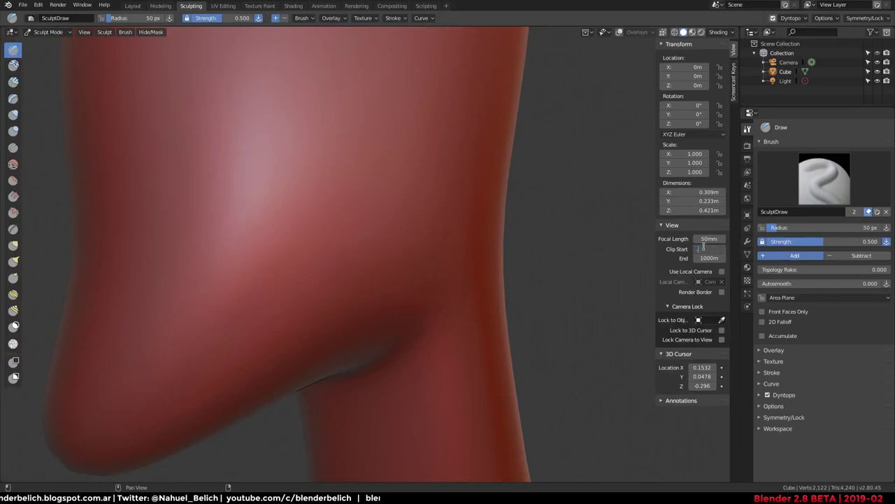
pyautogui.moveTo(406, 269)
pyautogui.mouseDown(button='middle')
pyautogui.moveTo(449, 255)
pyautogui.moveTo(451, 297)
pyautogui.mouseUp(button='middle')
pyautogui.moveTo(445, 350)
pyautogui.mouseDown(button='middle')
pyautogui.moveTo(416, 310)
pyautogui.moveTo(360, 299)
pyautogui.mouseUp(button='middle')
pyautogui.scroll(-3, 413, 304)
pyautogui.moveTo(168, 203); pyautogui.dragTo(263, 280, button='middle')
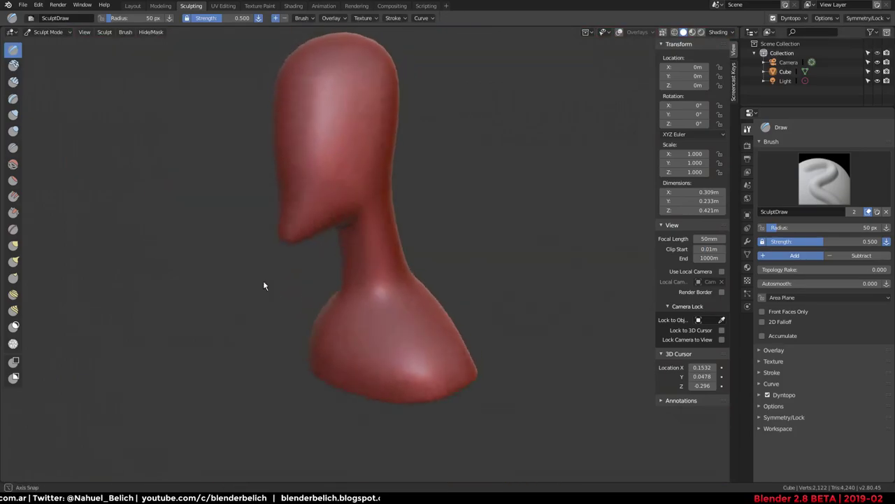
pyautogui.scroll(3, 263, 280)
pyautogui.moveTo(340, 246); pyautogui.dragTo(354, 314)
pyautogui.hotkey('ctrl', 'z')
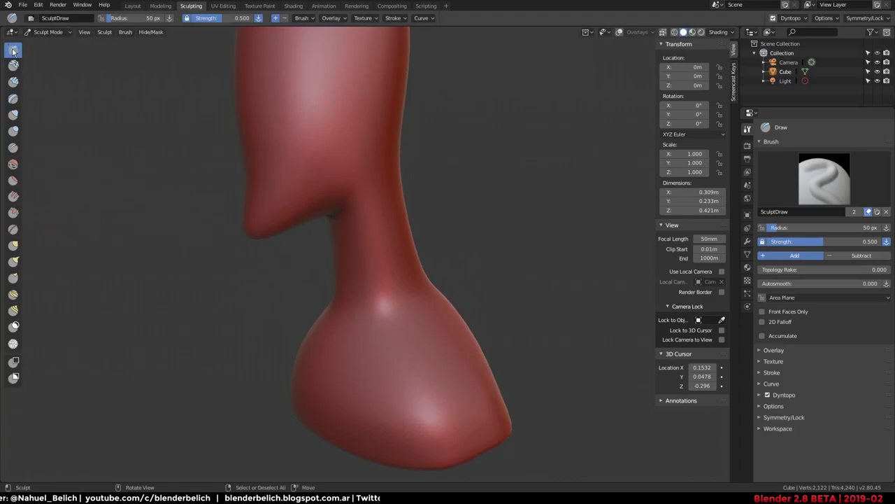
# Pick the Crease brush at 0.703 strength and try neck creases, undoing them
pyautogui.click(13, 148)
pyautogui.scroll(2, 361, 274)
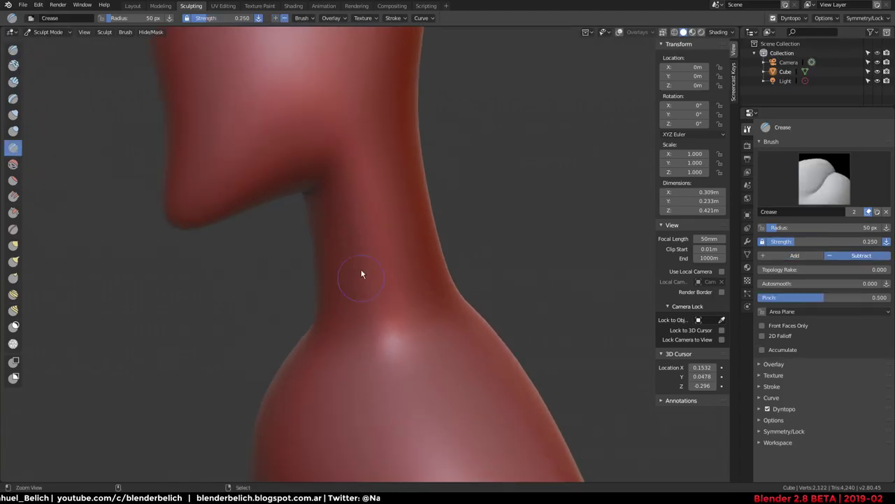
pyautogui.moveTo(362, 274)
pyautogui.mouseDown()
pyautogui.moveTo(336, 333)
pyautogui.moveTo(436, 188)
pyautogui.mouseUp()
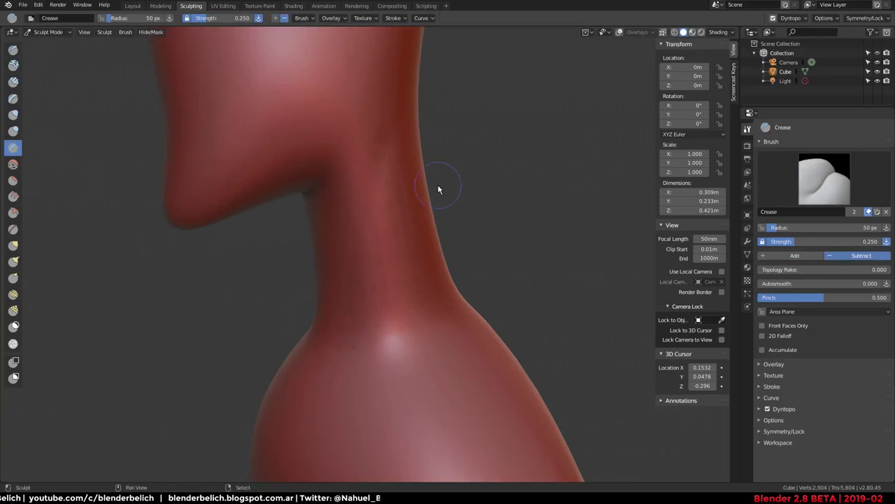
pyautogui.hotkey('shift', 'f')
pyautogui.click(410, 185)
pyautogui.moveTo(376, 144); pyautogui.dragTo(335, 318)
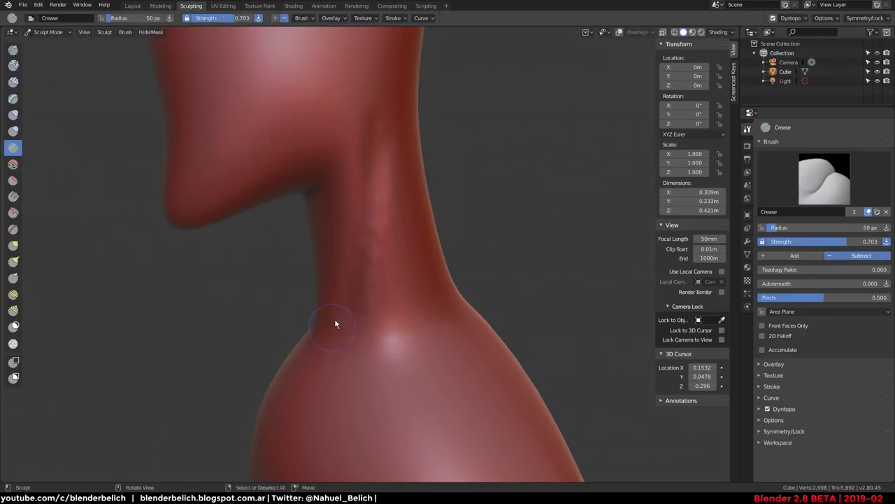
pyautogui.moveTo(334, 319)
pyautogui.mouseDown(button='middle')
pyautogui.moveTo(383, 283)
pyautogui.moveTo(358, 278)
pyautogui.moveTo(406, 270)
pyautogui.moveTo(447, 239)
pyautogui.moveTo(378, 212)
pyautogui.moveTo(355, 315)
pyautogui.moveTo(375, 300)
pyautogui.moveTo(403, 226)
pyautogui.moveTo(384, 241)
pyautogui.mouseUp(button='middle')
pyautogui.scroll(-3, 381, 284)
pyautogui.hotkey('ctrl', 'z')
# Carve the eye sockets and a vertical nose ridge between the eyes
pyautogui.moveTo(384, 242)
pyautogui.keyDown('ctrl'); pyautogui.mouseDown(button='middle')
pyautogui.moveTo(375, 259)
pyautogui.moveTo(412, 191)
pyautogui.moveTo(406, 189)
pyautogui.mouseUp(button='middle'); pyautogui.keyUp('ctrl')
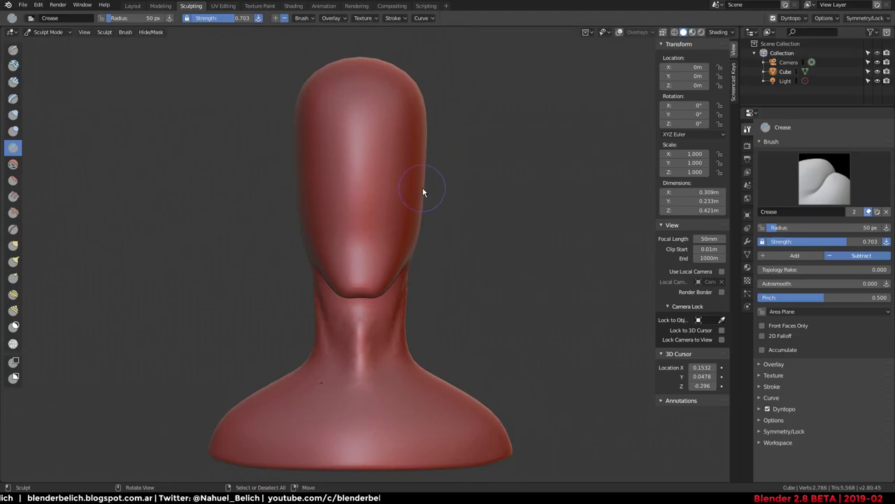
pyautogui.moveTo(384, 226)
pyautogui.keyDown('ctrl'); pyautogui.mouseDown(button='middle')
pyautogui.moveTo(374, 188)
pyautogui.moveTo(396, 240)
pyautogui.moveTo(531, 234)
pyautogui.moveTo(441, 234)
pyautogui.moveTo(482, 206)
pyautogui.mouseUp(button='middle'); pyautogui.keyUp('ctrl')
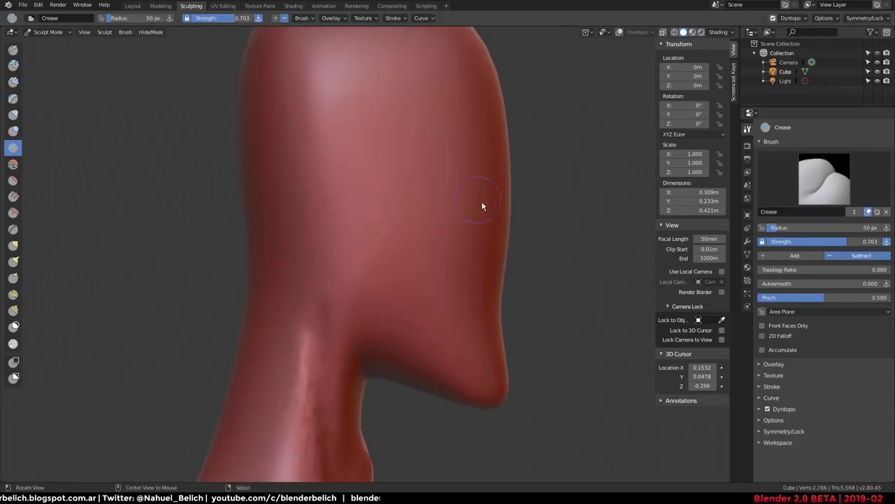
pyautogui.moveTo(512, 240); pyautogui.dragTo(414, 246, button='middle')
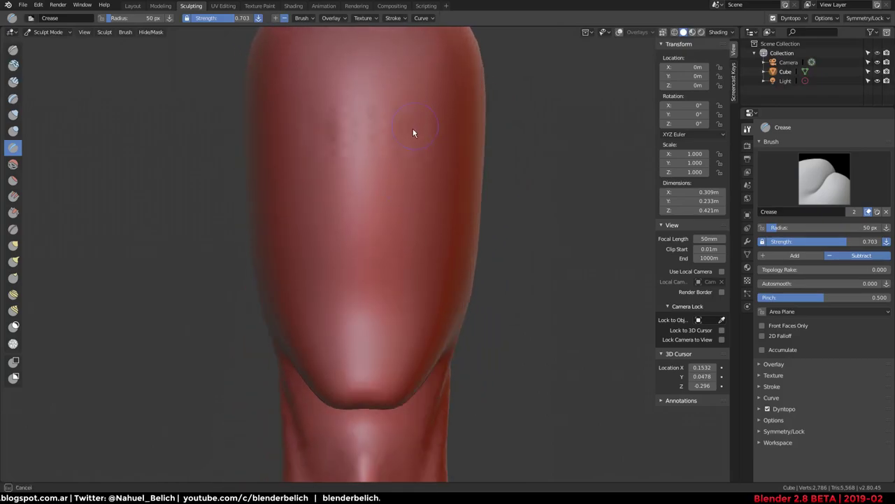
pyautogui.moveTo(413, 129); pyautogui.dragTo(441, 168)
pyautogui.moveTo(405, 127); pyautogui.dragTo(413, 151)
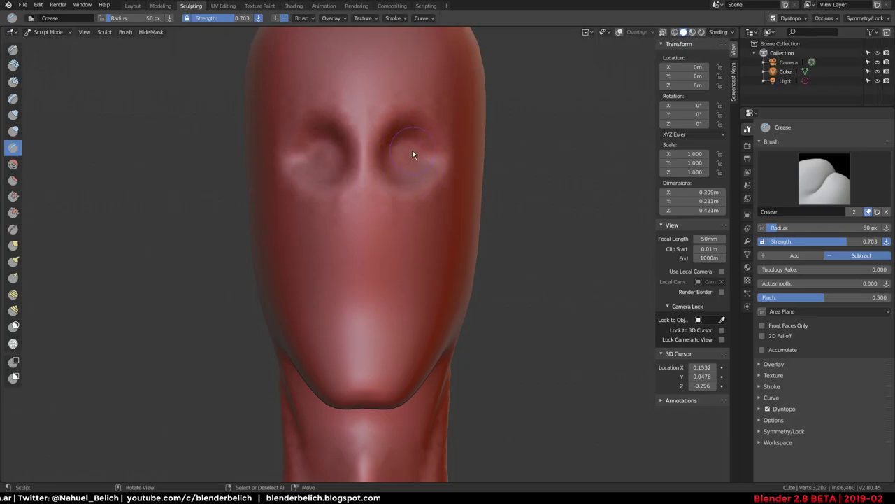
pyautogui.moveTo(365, 105); pyautogui.dragTo(368, 256)
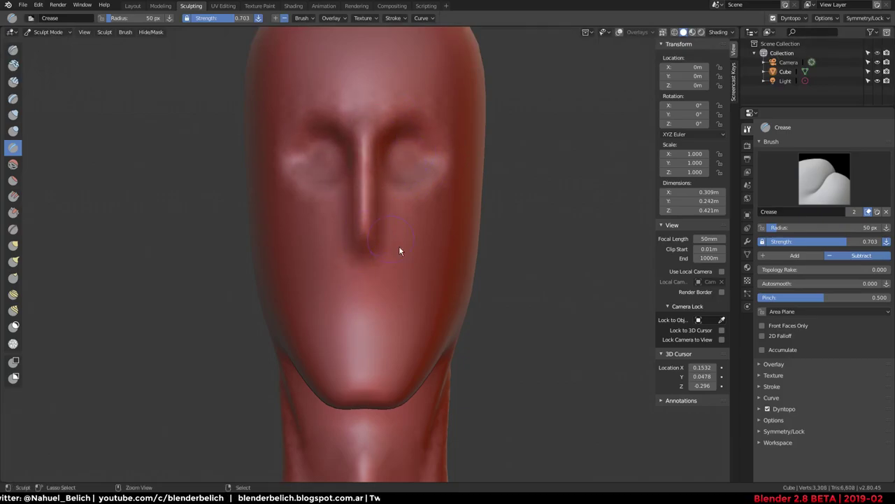
# Carve a horizontal mouth line and raise a bulge at the nose tip
pyautogui.moveTo(369, 299)
pyautogui.mouseDown()
pyautogui.moveTo(400, 299)
pyautogui.moveTo(373, 296)
pyautogui.mouseUp()
pyautogui.moveTo(436, 282)
pyautogui.mouseDown(button='middle')
pyautogui.moveTo(360, 260)
pyautogui.moveTo(322, 270)
pyautogui.moveTo(394, 296)
pyautogui.moveTo(494, 284)
pyautogui.moveTo(464, 292)
pyautogui.mouseUp(button='middle')
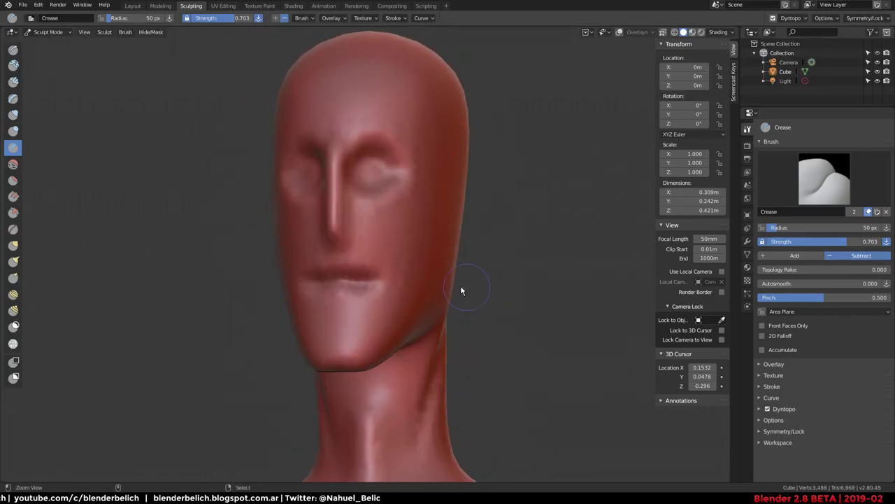
pyautogui.scroll(3, 455, 259)
pyautogui.moveTo(445, 225)
pyautogui.mouseDown(button='middle')
pyautogui.moveTo(410, 246)
pyautogui.moveTo(419, 245)
pyautogui.mouseUp(button='middle')
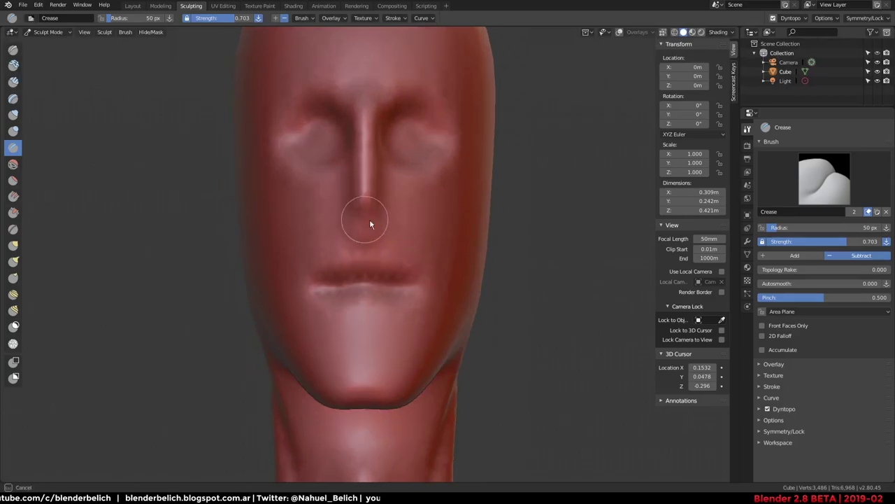
pyautogui.moveTo(373, 199); pyautogui.dragTo(359, 202)
pyautogui.moveTo(410, 202)
pyautogui.mouseDown(button='middle')
pyautogui.moveTo(350, 214)
pyautogui.moveTo(356, 244)
pyautogui.moveTo(324, 237)
pyautogui.moveTo(342, 205)
pyautogui.mouseUp(button='middle')
# Carve creases beside the eyes and the upper and lower eyelid folds
pyautogui.scroll(3, 363, 212)
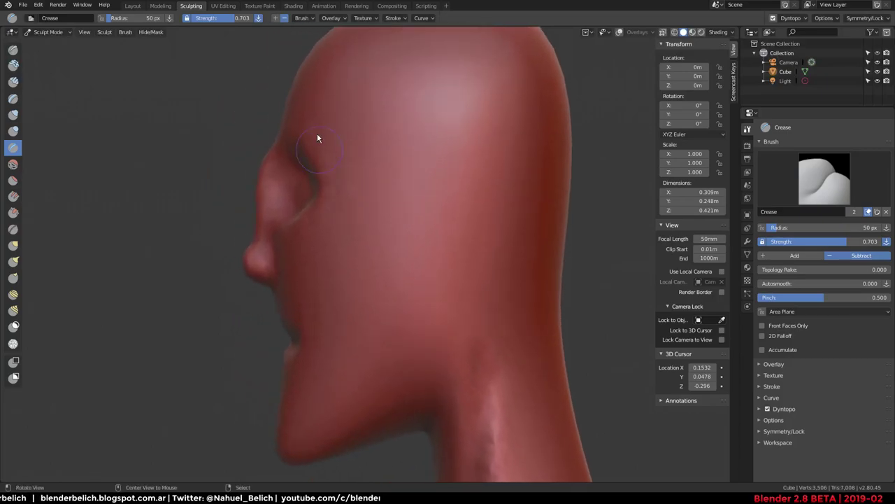
pyautogui.moveTo(317, 138)
pyautogui.mouseDown(button='middle')
pyautogui.moveTo(420, 221)
pyautogui.moveTo(458, 202)
pyautogui.mouseUp(button='middle')
pyautogui.moveTo(423, 184)
pyautogui.mouseDown()
pyautogui.moveTo(443, 175)
pyautogui.moveTo(450, 160)
pyautogui.moveTo(439, 154)
pyautogui.mouseUp()
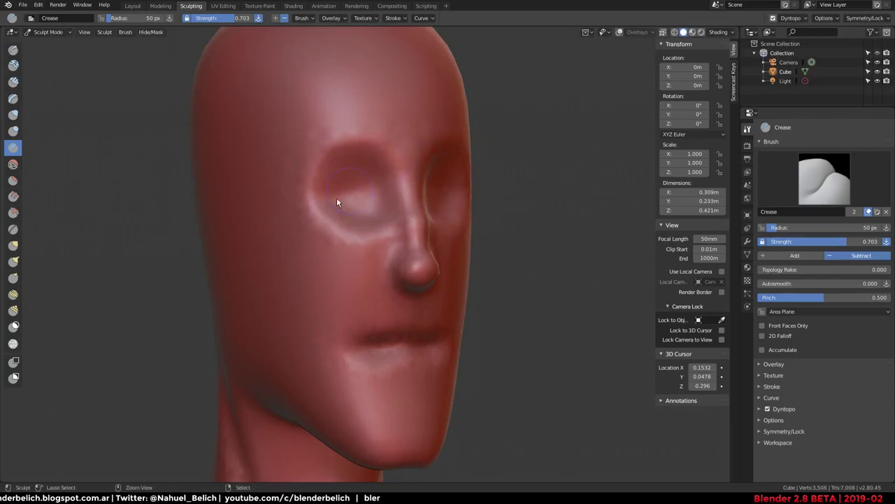
pyautogui.moveTo(342, 202)
pyautogui.mouseDown()
pyautogui.moveTo(313, 192)
pyautogui.moveTo(333, 171)
pyautogui.moveTo(355, 174)
pyautogui.mouseUp()
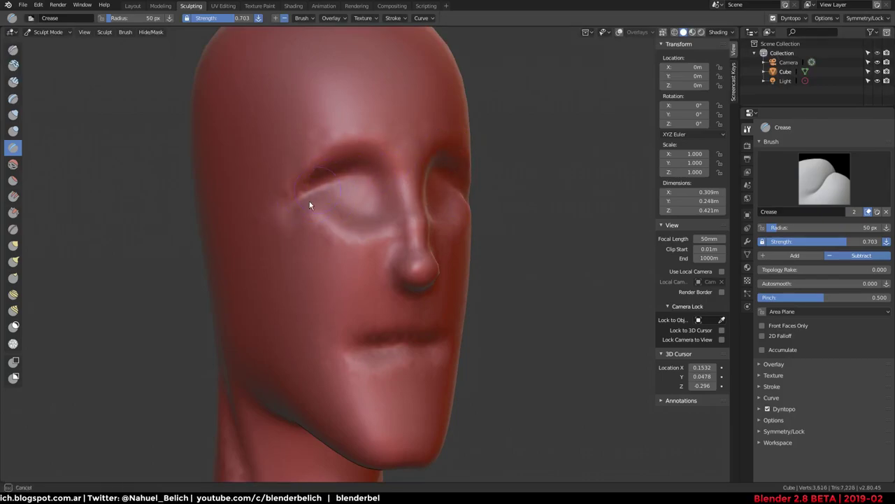
pyautogui.moveTo(309, 201)
pyautogui.mouseDown()
pyautogui.moveTo(372, 226)
pyautogui.moveTo(350, 185)
pyautogui.moveTo(305, 200)
pyautogui.moveTo(354, 211)
pyautogui.mouseUp()
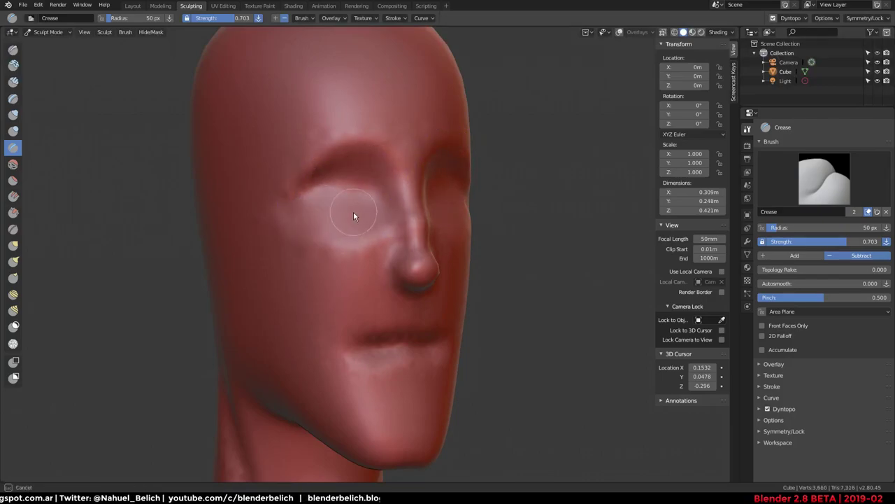
# Deepen the line between the lips and carve a vertical cleft in the chin
pyautogui.moveTo(425, 233); pyautogui.dragTo(344, 249, button='middle')
pyautogui.scroll(3, 405, 275)
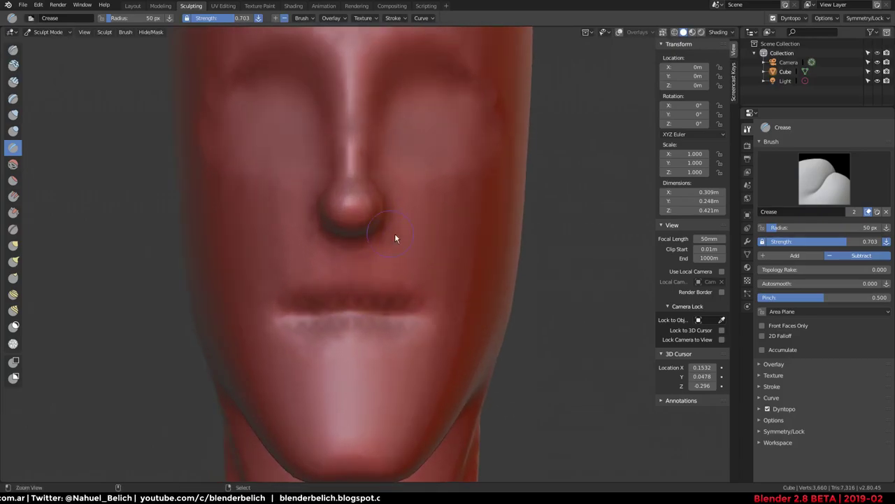
pyautogui.moveTo(287, 309); pyautogui.dragTo(332, 313)
pyautogui.moveTo(433, 305)
pyautogui.mouseDown(button='middle')
pyautogui.moveTo(298, 309)
pyautogui.moveTo(374, 308)
pyautogui.mouseUp(button='middle')
pyautogui.moveTo(374, 308)
pyautogui.mouseDown()
pyautogui.moveTo(353, 320)
pyautogui.moveTo(266, 329)
pyautogui.moveTo(366, 310)
pyautogui.moveTo(325, 344)
pyautogui.mouseUp()
pyautogui.keyDown('shift'); pyautogui.moveTo(337, 411); pyautogui.dragTo(345, 374, button='middle'); pyautogui.keyUp('shift')
pyautogui.moveTo(344, 333)
pyautogui.mouseDown()
pyautogui.moveTo(347, 377)
pyautogui.moveTo(361, 343)
pyautogui.mouseUp()
pyautogui.moveTo(379, 410); pyautogui.dragTo(363, 256, button='middle')
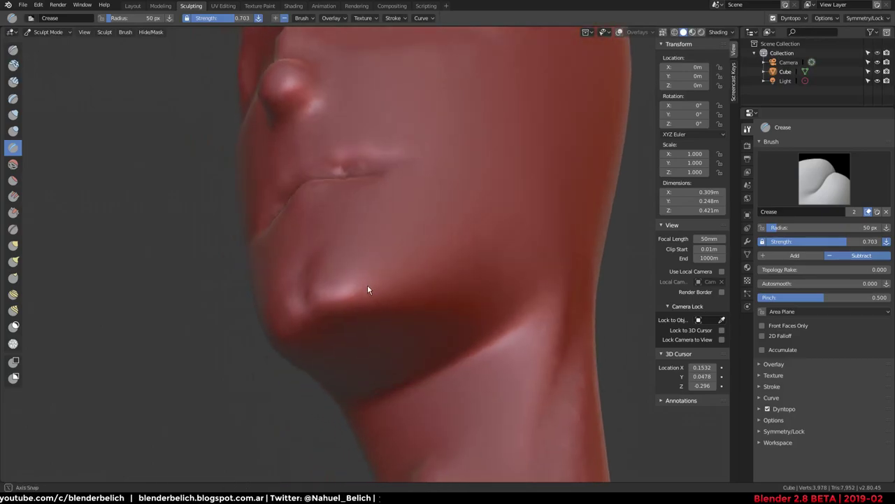
# Switch to the Inflate brush at 148 px and swell out the chin
pyautogui.press('i')
pyautogui.press('f')
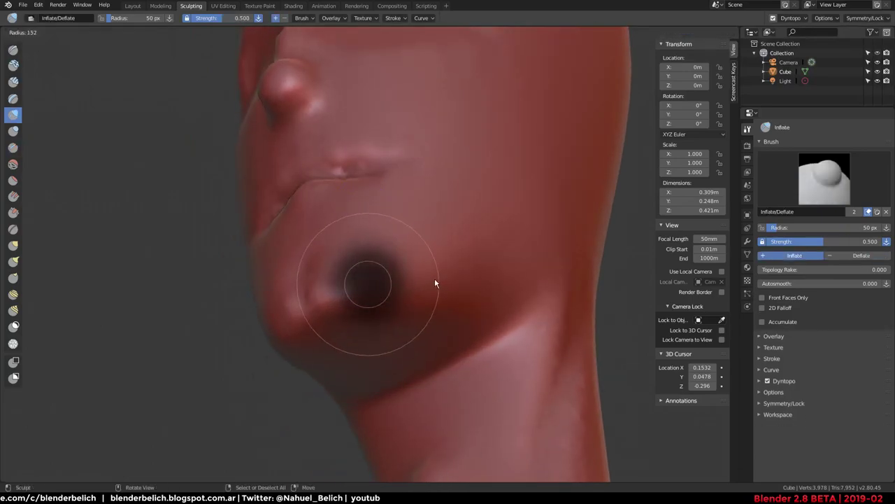
pyautogui.click(459, 280)
pyautogui.moveTo(354, 304)
pyautogui.mouseDown()
pyautogui.moveTo(346, 319)
pyautogui.moveTo(360, 330)
pyautogui.moveTo(380, 272)
pyautogui.mouseUp()
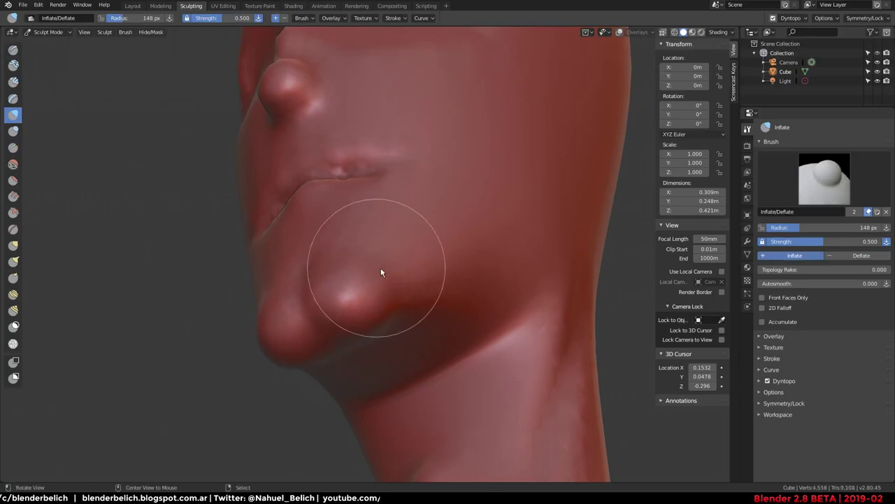
pyautogui.moveTo(380, 272)
pyautogui.mouseDown(button='middle')
pyautogui.moveTo(427, 300)
pyautogui.moveTo(431, 253)
pyautogui.mouseUp(button='middle')
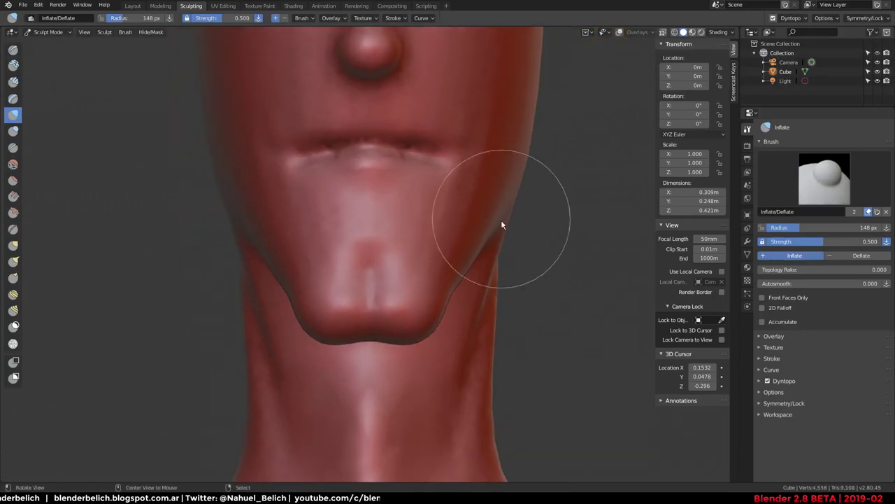
# Inflate the lower lip, cheek and jaw, and build up the chin again
pyautogui.moveTo(499, 224)
pyautogui.mouseDown(button='middle')
pyautogui.moveTo(392, 196)
pyautogui.moveTo(462, 245)
pyautogui.moveTo(438, 224)
pyautogui.mouseUp(button='middle')
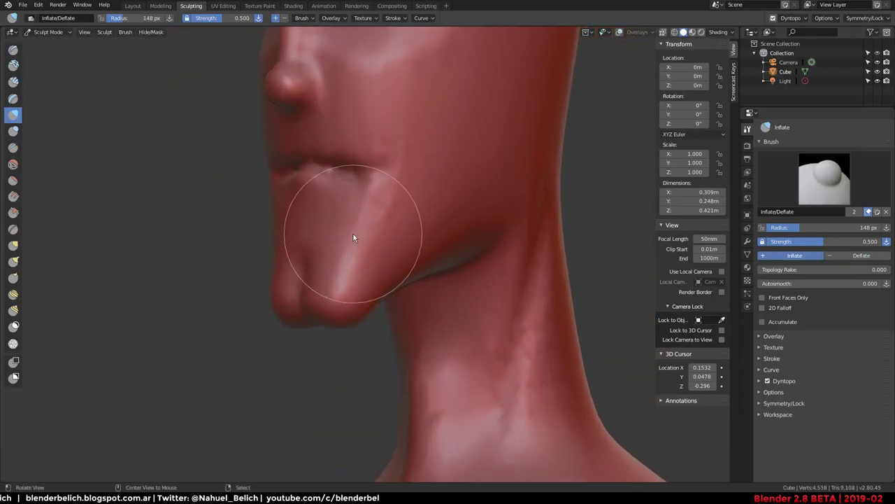
pyautogui.moveTo(354, 236)
pyautogui.mouseDown(button='middle')
pyautogui.moveTo(442, 248)
pyautogui.moveTo(363, 263)
pyautogui.mouseUp(button='middle')
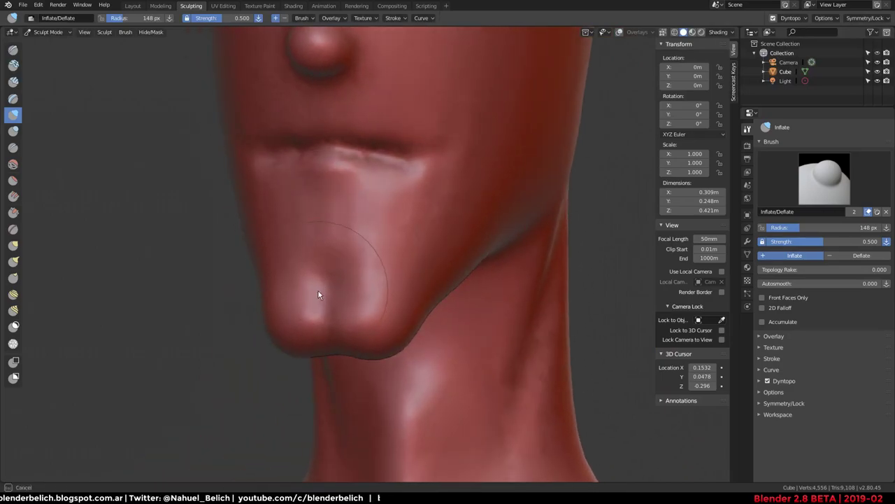
pyautogui.moveTo(318, 289)
pyautogui.mouseDown()
pyautogui.moveTo(375, 230)
pyautogui.moveTo(425, 210)
pyautogui.moveTo(469, 223)
pyautogui.mouseUp()
pyautogui.moveTo(469, 223); pyautogui.dragTo(394, 181, button='middle')
pyautogui.moveTo(410, 176)
pyautogui.mouseDown()
pyautogui.moveTo(474, 176)
pyautogui.moveTo(419, 254)
pyautogui.mouseUp()
pyautogui.moveTo(420, 253)
pyautogui.mouseDown(button='middle')
pyautogui.moveTo(457, 246)
pyautogui.moveTo(376, 216)
pyautogui.mouseUp(button='middle')
pyautogui.moveTo(375, 217)
pyautogui.mouseDown()
pyautogui.moveTo(331, 282)
pyautogui.moveTo(395, 278)
pyautogui.mouseUp()
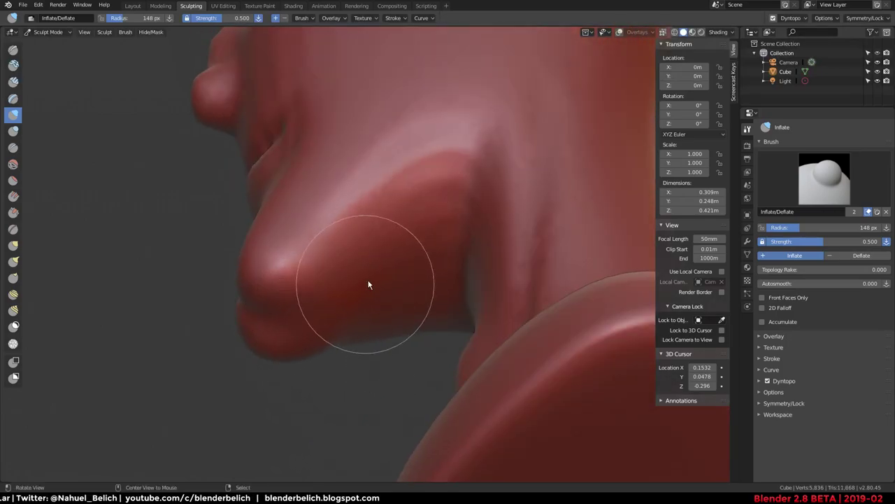
# Inflate the area under the chin and add volume to the front and sides of the neck
pyautogui.moveTo(368, 284); pyautogui.dragTo(378, 329, button='middle')
pyautogui.moveTo(378, 328)
pyautogui.mouseDown()
pyautogui.moveTo(417, 357)
pyautogui.moveTo(448, 314)
pyautogui.moveTo(436, 320)
pyautogui.moveTo(454, 282)
pyautogui.mouseUp()
pyautogui.moveTo(454, 282)
pyautogui.mouseDown(button='middle')
pyautogui.moveTo(443, 383)
pyautogui.moveTo(457, 319)
pyautogui.mouseUp(button='middle')
pyautogui.moveTo(458, 320)
pyautogui.mouseDown()
pyautogui.moveTo(454, 281)
pyautogui.moveTo(479, 268)
pyautogui.mouseUp()
pyautogui.moveTo(479, 268); pyautogui.dragTo(370, 310, button='middle')
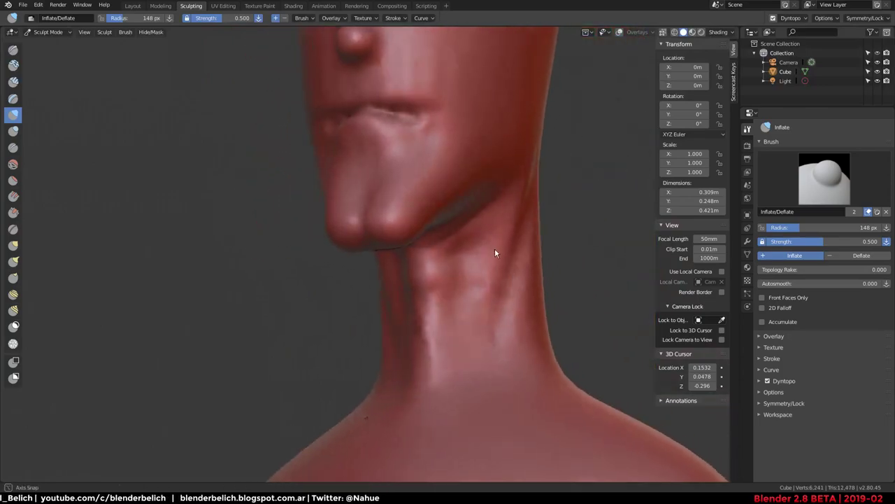
pyautogui.scroll(3, 370, 310)
pyautogui.moveTo(419, 384); pyautogui.dragTo(425, 254, button='middle')
pyautogui.moveTo(425, 254)
pyautogui.mouseDown()
pyautogui.moveTo(373, 187)
pyautogui.moveTo(384, 189)
pyautogui.moveTo(422, 269)
pyautogui.mouseUp()
pyautogui.moveTo(422, 269); pyautogui.dragTo(424, 163, button='middle')
pyautogui.scroll(-3, 424, 250)
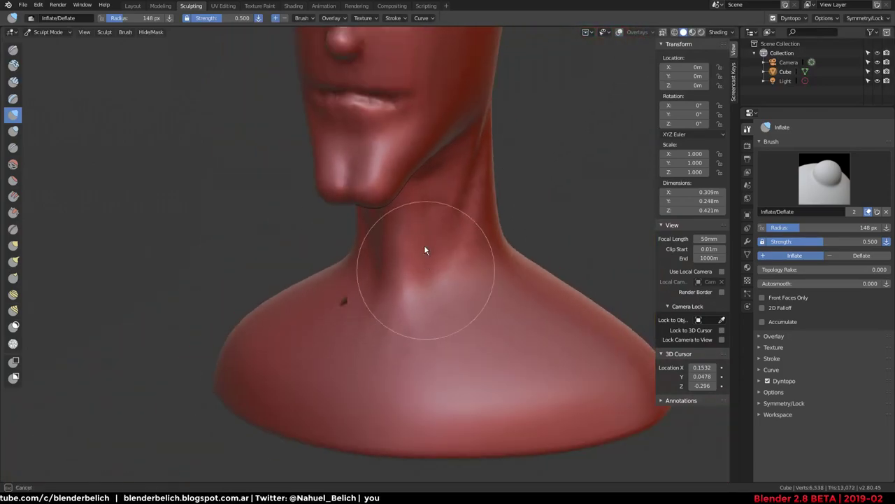
pyautogui.moveTo(438, 230)
pyautogui.mouseDown(button='middle')
pyautogui.moveTo(379, 290)
pyautogui.moveTo(430, 276)
pyautogui.mouseUp(button='middle')
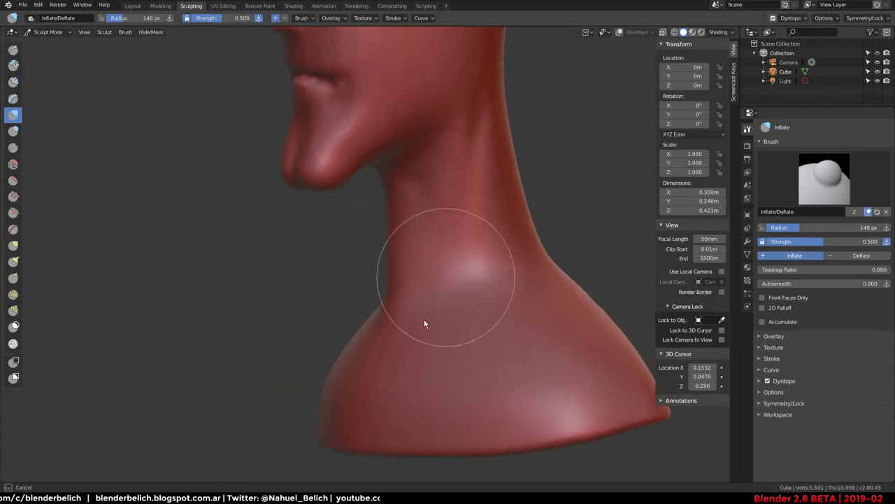
pyautogui.moveTo(418, 334); pyautogui.dragTo(466, 219)
# Shrink the brush to 119 px and sculpt volume up and down the neck
pyautogui.press('f')
pyautogui.moveTo(466, 218)
pyautogui.mouseDown(button='middle')
pyautogui.moveTo(409, 240)
pyautogui.moveTo(377, 360)
pyautogui.moveTo(396, 394)
pyautogui.mouseUp(button='middle')
pyautogui.click(421, 250)
pyautogui.moveTo(395, 393)
pyautogui.mouseDown()
pyautogui.moveTo(458, 133)
pyautogui.moveTo(438, 242)
pyautogui.moveTo(428, 172)
pyautogui.mouseUp()
pyautogui.moveTo(428, 172)
pyautogui.mouseDown(button='middle')
pyautogui.moveTo(444, 256)
pyautogui.moveTo(464, 248)
pyautogui.moveTo(416, 284)
pyautogui.moveTo(416, 324)
pyautogui.moveTo(331, 339)
pyautogui.moveTo(360, 315)
pyautogui.mouseUp(button='middle')
# At 96 px, inflate a cheek bump and raise an ear-like bulge on the head's side
pyautogui.press('f')
pyautogui.click(443, 167)
pyautogui.click(446, 167)
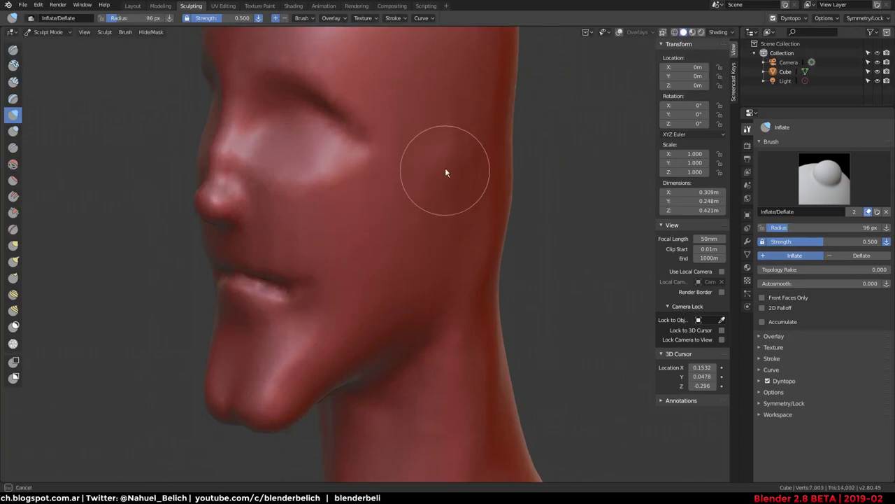
pyautogui.moveTo(474, 126)
pyautogui.mouseDown(button='middle')
pyautogui.moveTo(524, 147)
pyautogui.moveTo(510, 140)
pyautogui.moveTo(481, 180)
pyautogui.moveTo(490, 163)
pyautogui.moveTo(470, 246)
pyautogui.moveTo(405, 257)
pyautogui.mouseUp(button='middle')
pyautogui.moveTo(405, 256)
pyautogui.mouseDown()
pyautogui.moveTo(430, 192)
pyautogui.moveTo(410, 260)
pyautogui.moveTo(415, 185)
pyautogui.moveTo(408, 241)
pyautogui.mouseUp()
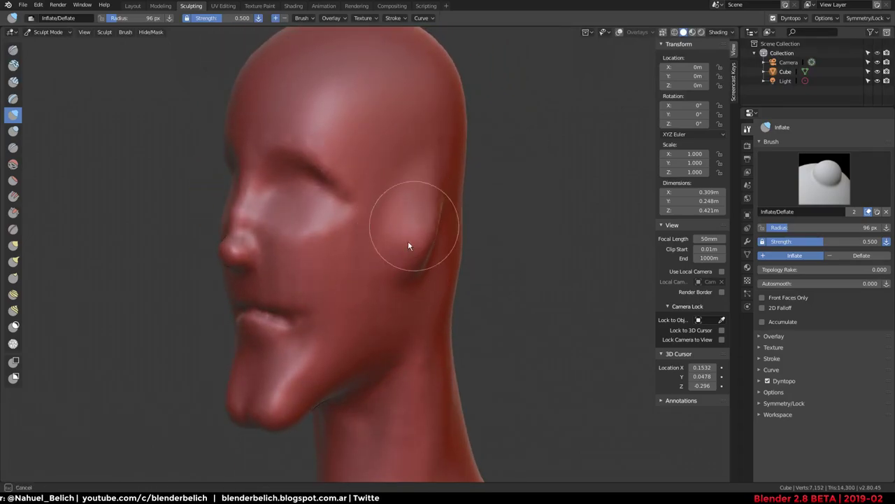
pyautogui.moveTo(408, 241)
pyautogui.mouseDown(button='middle')
pyautogui.moveTo(389, 205)
pyautogui.moveTo(456, 182)
pyautogui.moveTo(509, 255)
pyautogui.moveTo(490, 202)
pyautogui.mouseUp(button='middle')
pyautogui.hotkey('ctrl', 'Tab')
pyautogui.moveTo(348, 196)
pyautogui.mouseDown(button='middle')
pyautogui.moveTo(482, 262)
pyautogui.moveTo(366, 246)
pyautogui.moveTo(314, 300)
pyautogui.moveTo(386, 286)
pyautogui.moveTo(354, 268)
pyautogui.moveTo(384, 294)
pyautogui.mouseUp(button='middle')
# Switch the head back from Vertex Paint to Sculpt Mode
pyautogui.hotkey('ctrl', 'Tab')
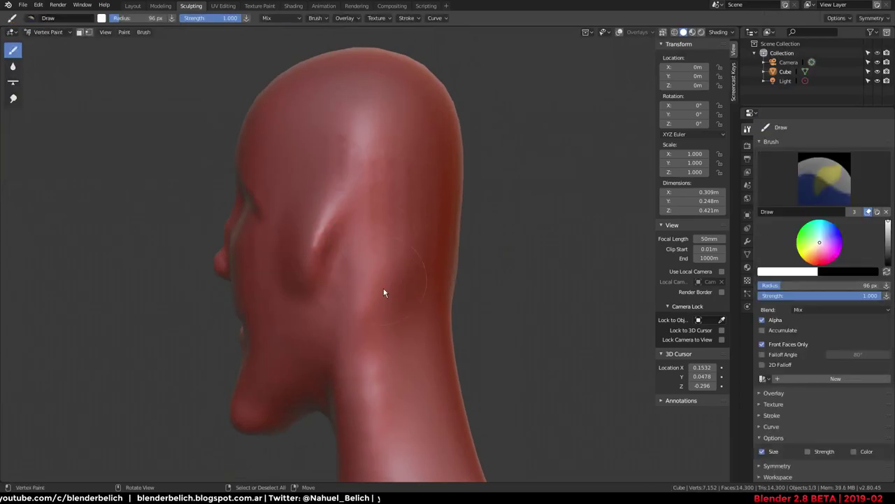
pyautogui.moveTo(331, 339)
pyautogui.mouseDown(button='middle')
pyautogui.moveTo(409, 278)
pyautogui.moveTo(390, 340)
pyautogui.moveTo(414, 279)
pyautogui.moveTo(376, 240)
pyautogui.moveTo(338, 222)
pyautogui.moveTo(338, 189)
pyautogui.mouseUp(button='middle')
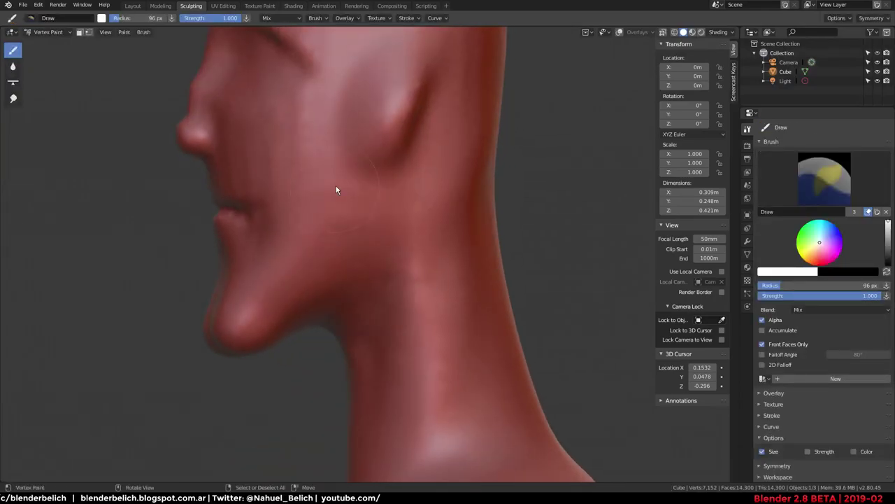
pyautogui.hotkey('ctrl', 'Tab')
pyautogui.click(371, 322)
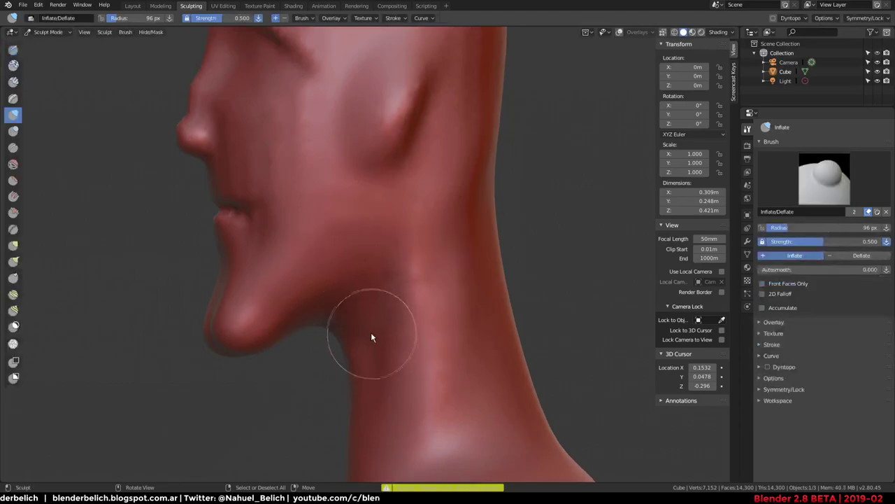
# Try Crease strokes along the jaw toward the ear and undo both
pyautogui.click(21, 147)
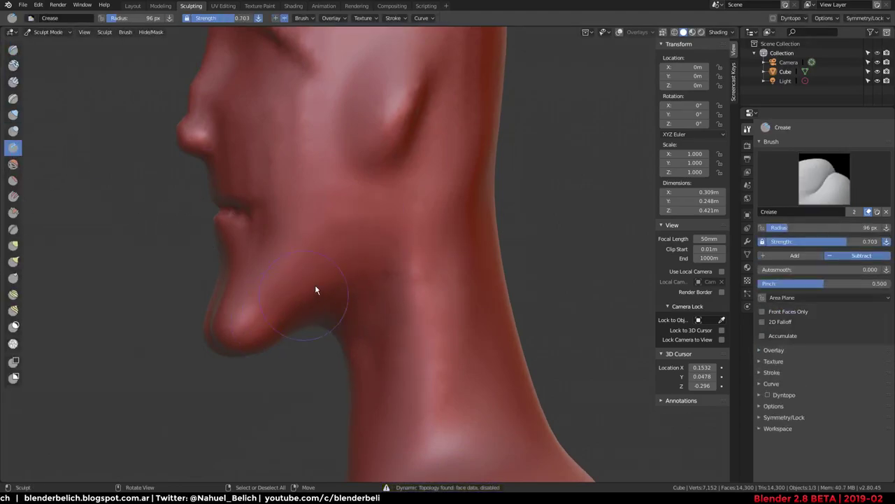
pyautogui.moveTo(338, 278); pyautogui.dragTo(380, 166)
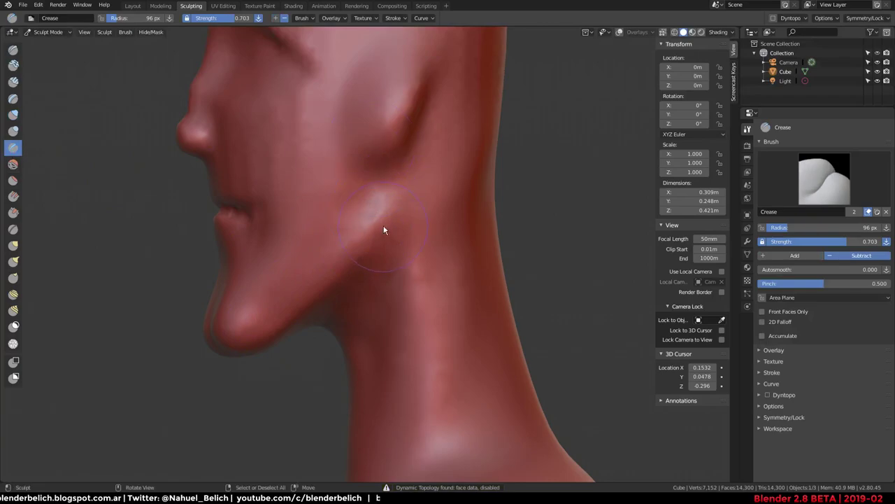
pyautogui.hotkey('ctrl', 'z')
pyautogui.moveTo(361, 234); pyautogui.dragTo(366, 148)
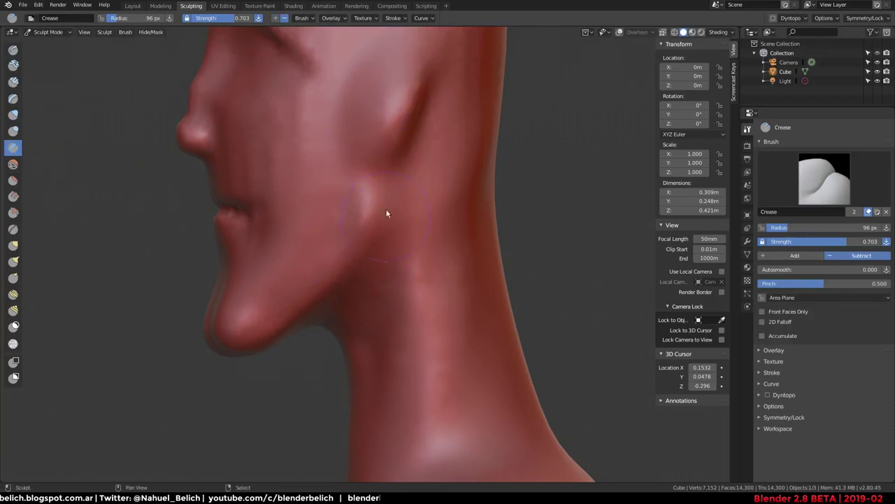
pyautogui.hotkey('ctrl', 'z')
# Crease the chin to reshape it and sharpen its underside
pyautogui.moveTo(260, 297); pyautogui.dragTo(256, 302)
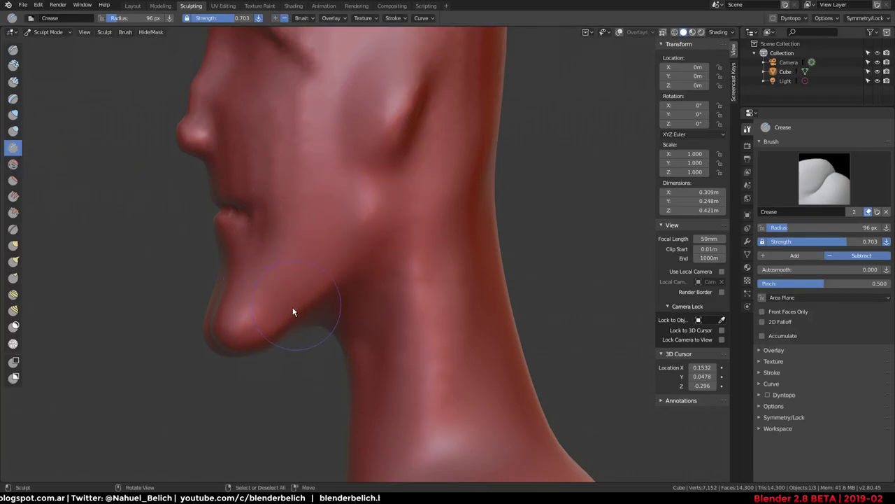
pyautogui.moveTo(249, 329); pyautogui.dragTo(279, 332, button='middle')
pyautogui.moveTo(278, 332); pyautogui.dragTo(330, 270)
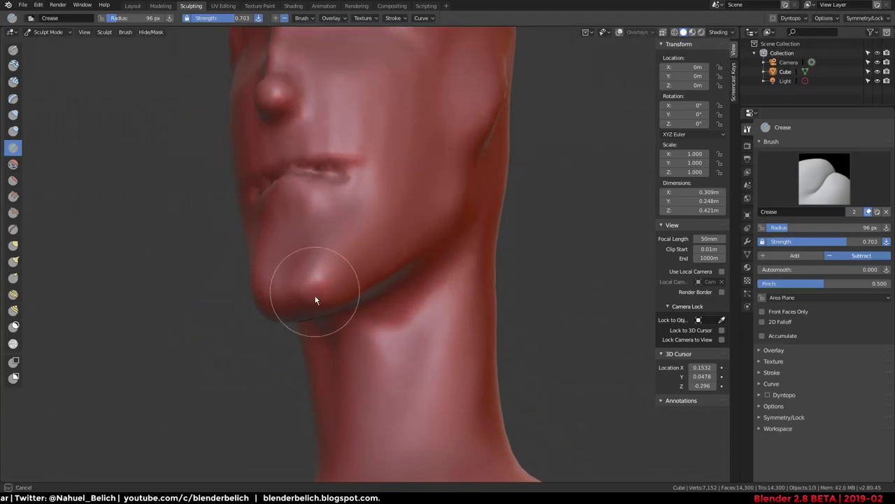
pyautogui.moveTo(330, 270)
pyautogui.mouseDown(button='middle')
pyautogui.moveTo(358, 272)
pyautogui.moveTo(320, 249)
pyautogui.moveTo(343, 286)
pyautogui.moveTo(332, 214)
pyautogui.mouseUp(button='middle')
pyautogui.moveTo(302, 221); pyautogui.dragTo(336, 280)
pyautogui.moveTo(336, 280); pyautogui.dragTo(382, 258, button='middle')
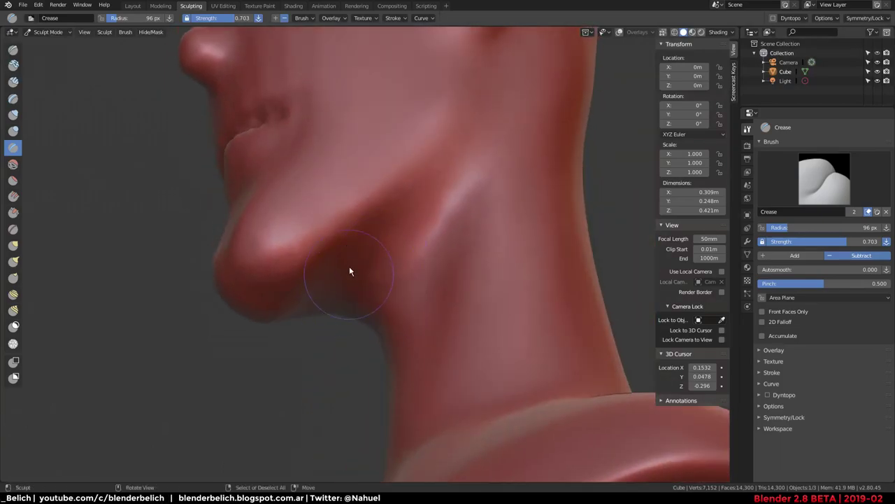
# Switch to the Inflate brush and begin raising its strength
pyautogui.press('i')
pyautogui.moveTo(334, 220)
pyautogui.mouseDown(button='middle')
pyautogui.moveTo(303, 295)
pyautogui.moveTo(325, 242)
pyautogui.mouseUp(button='middle')
pyautogui.hotkey('shift', 'f')
# Set the Inflate brush to 0.886 strength and 150 px size, then inflate the chin
pyautogui.click(378, 242)
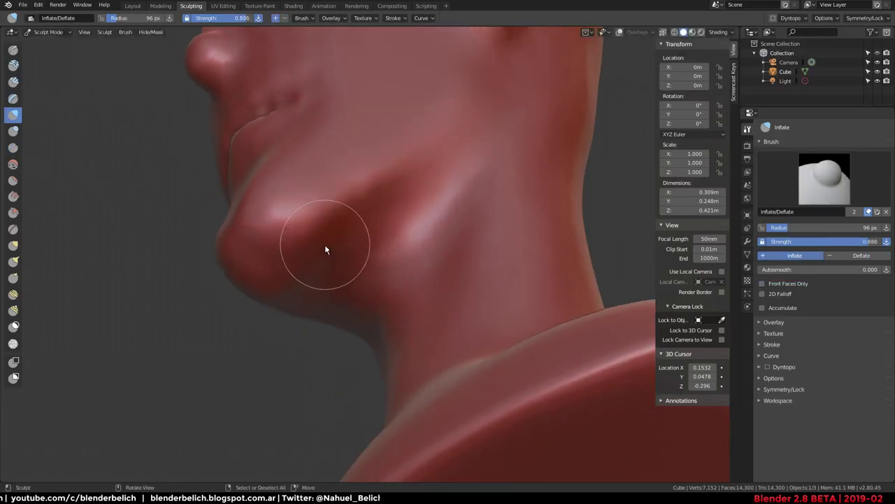
pyautogui.press('f')
pyautogui.click(327, 288)
pyautogui.moveTo(327, 288)
pyautogui.mouseDown()
pyautogui.moveTo(329, 302)
pyautogui.moveTo(375, 262)
pyautogui.moveTo(354, 276)
pyautogui.moveTo(350, 306)
pyautogui.moveTo(324, 264)
pyautogui.moveTo(376, 314)
pyautogui.moveTo(352, 326)
pyautogui.moveTo(360, 250)
pyautogui.moveTo(392, 310)
pyautogui.mouseUp()
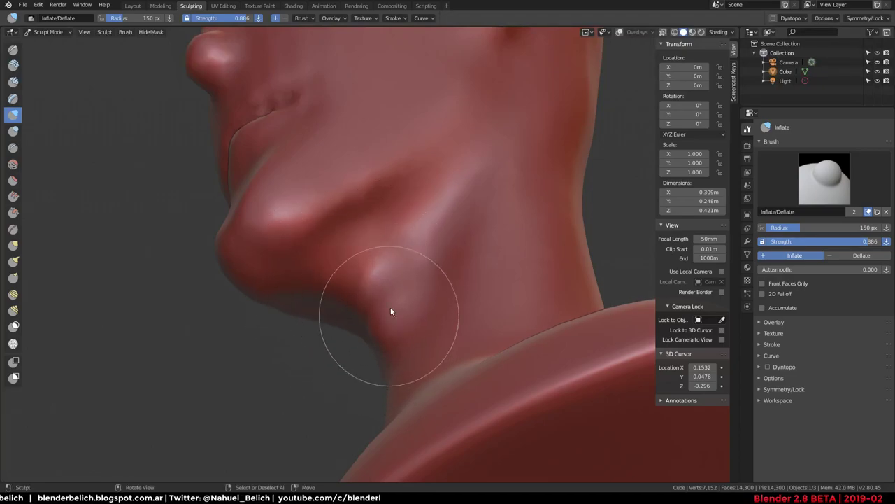
# Switch to Fill/Deepen at about 0.686 strength and fill in under the chin
pyautogui.click(843, 179)
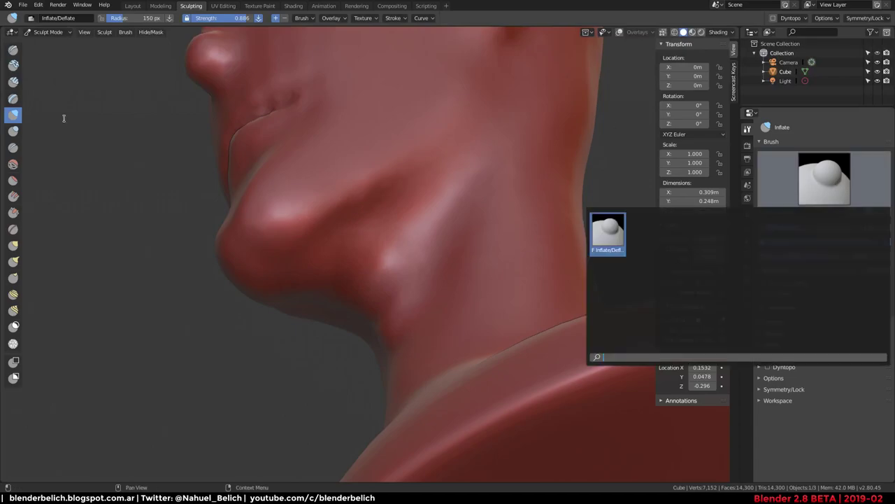
pyautogui.press('Escape')
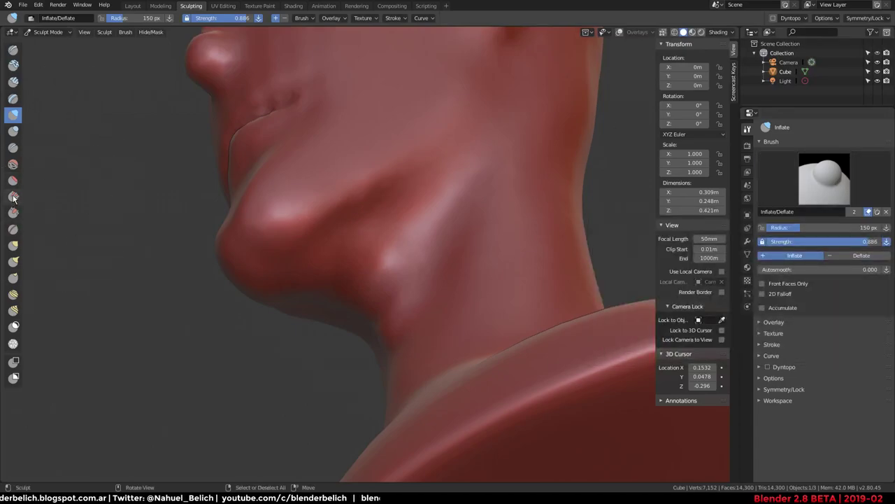
pyautogui.click(12, 196)
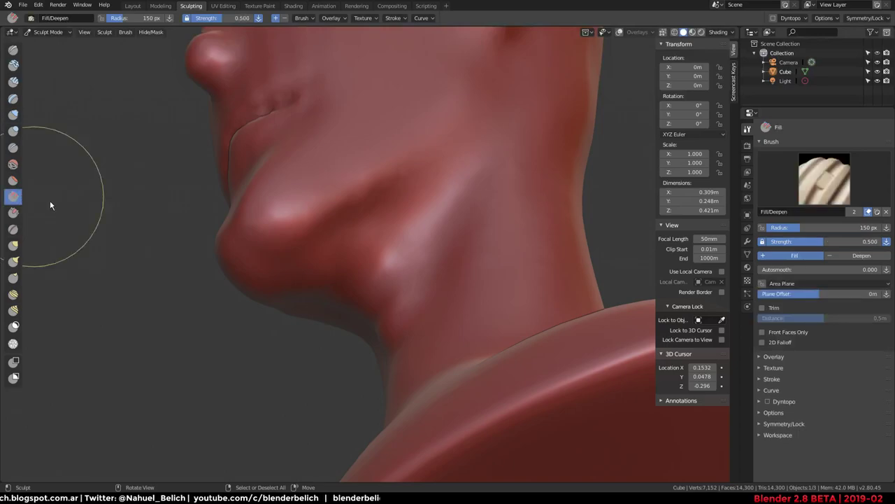
pyautogui.moveTo(373, 270); pyautogui.dragTo(392, 301)
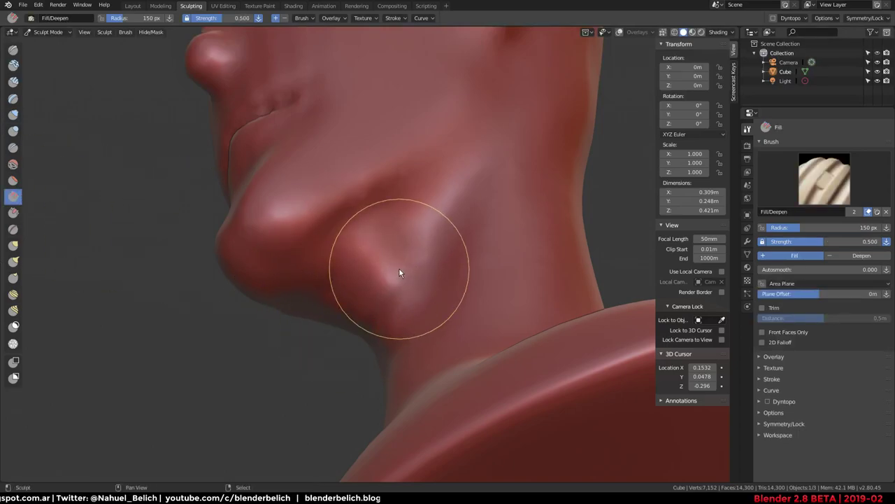
pyautogui.hotkey('shift', 'f')
pyautogui.click(338, 313)
pyautogui.moveTo(338, 312); pyautogui.dragTo(385, 326)
# Enable Dynamic Topology and build up the neck surface with fill strokes
pyautogui.moveTo(386, 326); pyautogui.dragTo(433, 272, button='middle')
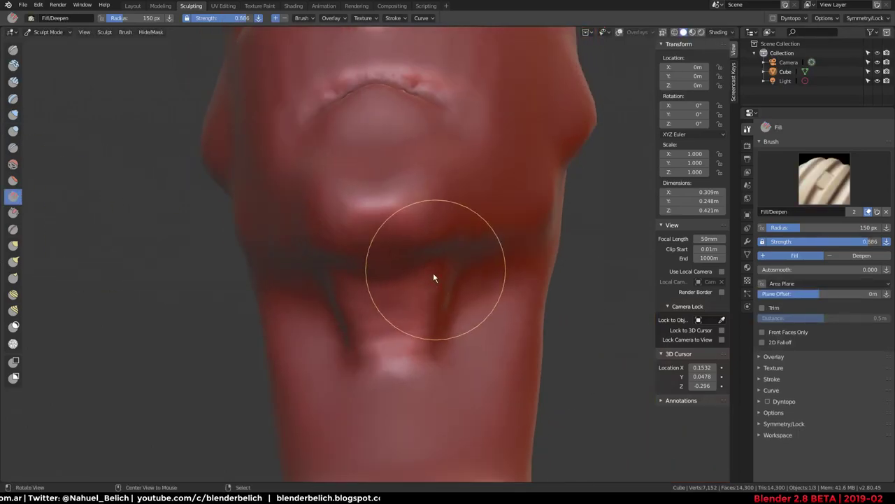
pyautogui.moveTo(422, 308); pyautogui.dragTo(450, 272, button='middle')
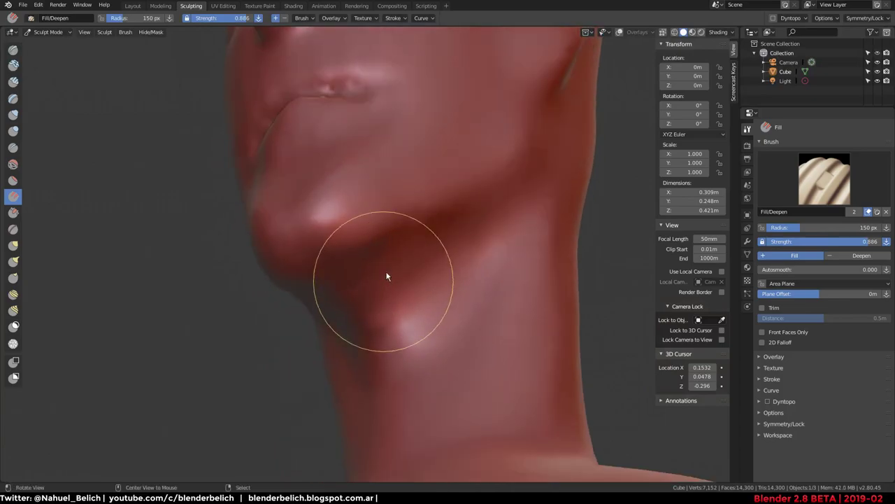
pyautogui.moveTo(386, 275); pyautogui.dragTo(425, 268, button='middle')
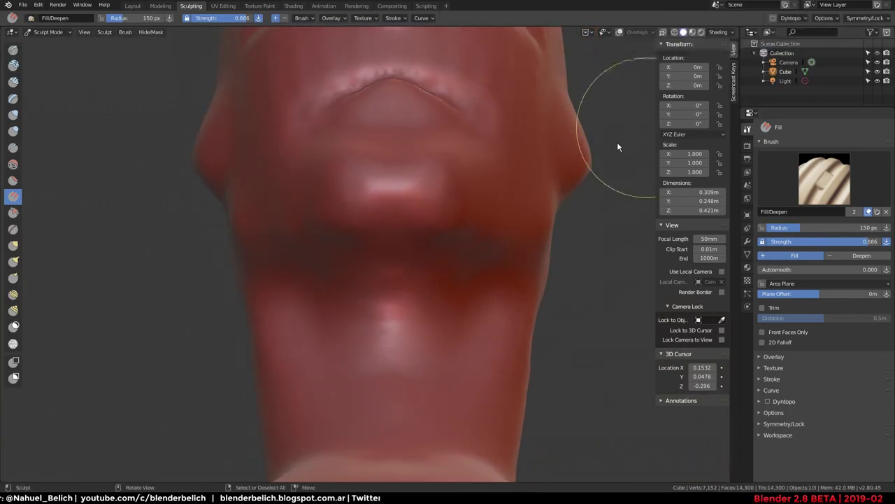
pyautogui.hotkey('ctrl', 'd')
pyautogui.click(448, 141)
pyautogui.moveTo(448, 141); pyautogui.dragTo(376, 280, button='middle')
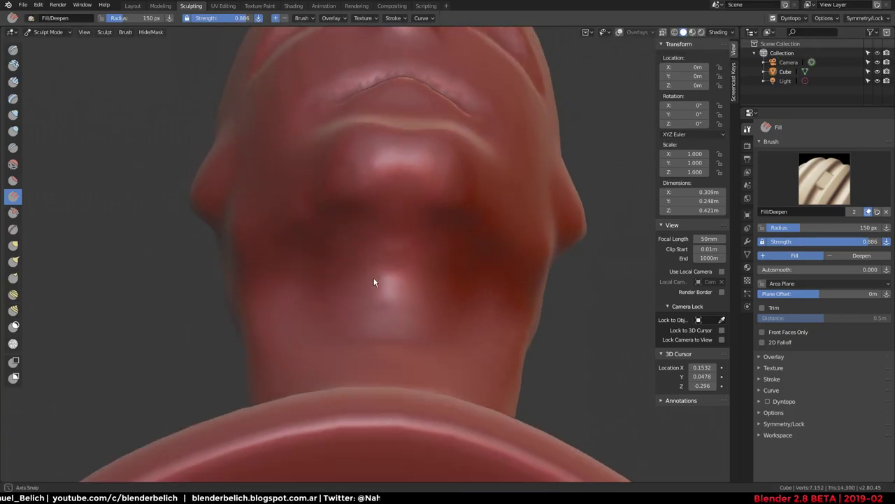
pyautogui.moveTo(399, 259)
pyautogui.mouseDown()
pyautogui.moveTo(440, 247)
pyautogui.moveTo(439, 273)
pyautogui.moveTo(407, 269)
pyautogui.mouseUp()
# Review the jaw, face and neck from several angles, then switch to Object Mode
pyautogui.moveTo(407, 269)
pyautogui.mouseDown(button='middle')
pyautogui.moveTo(394, 276)
pyautogui.moveTo(422, 390)
pyautogui.moveTo(422, 278)
pyautogui.moveTo(375, 302)
pyautogui.moveTo(430, 273)
pyautogui.moveTo(508, 276)
pyautogui.moveTo(439, 236)
pyautogui.moveTo(493, 257)
pyautogui.moveTo(455, 274)
pyautogui.moveTo(296, 280)
pyautogui.moveTo(371, 248)
pyautogui.mouseUp(button='middle')
pyautogui.scroll(3, 375, 302)
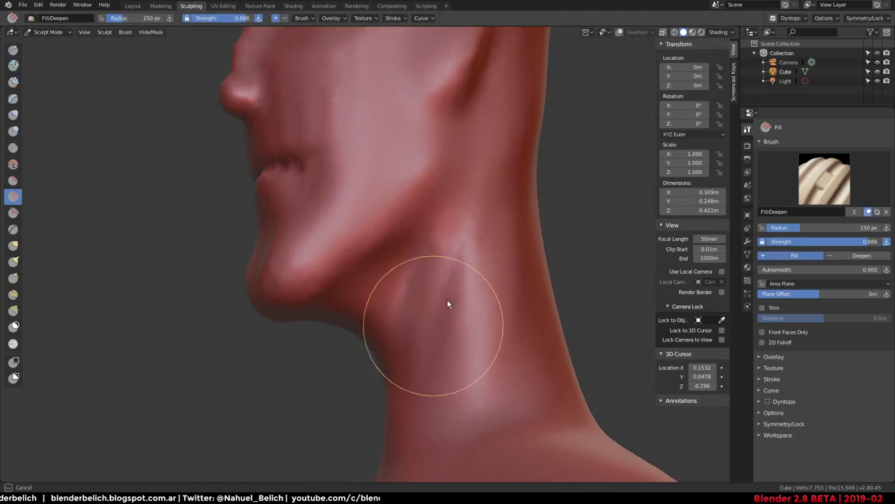
pyautogui.moveTo(504, 148)
pyautogui.mouseDown(button='middle')
pyautogui.moveTo(513, 284)
pyautogui.moveTo(493, 208)
pyautogui.moveTo(384, 261)
pyautogui.moveTo(408, 268)
pyautogui.moveTo(408, 254)
pyautogui.mouseUp(button='middle')
pyautogui.scroll(-3, 525, 280)
pyautogui.scroll(3, 482, 252)
pyautogui.scroll(-2, 513, 284)
pyautogui.scroll(4, 514, 284)
pyautogui.scroll(2, 403, 256)
pyautogui.scroll(-2, 476, 263)
pyautogui.hotkey('ctrl', 'Tab')
# Return to Sculpt Mode and smooth the lip area with Clay Strips at 103 px radius
pyautogui.scroll(2, 407, 254)
pyautogui.scroll(2, 405, 251)
pyautogui.scroll(2, 406, 245)
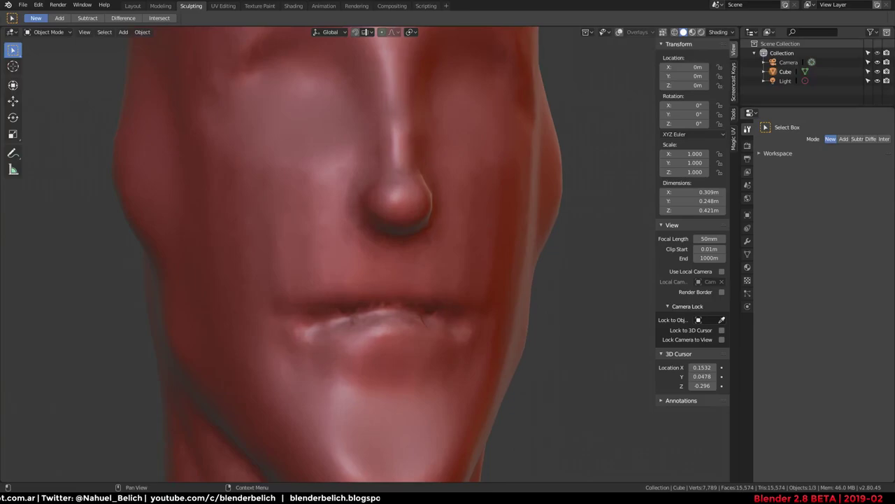
pyautogui.moveTo(415, 220)
pyautogui.mouseDown(button='middle')
pyautogui.moveTo(426, 231)
pyautogui.moveTo(396, 207)
pyautogui.moveTo(394, 262)
pyautogui.moveTo(434, 246)
pyautogui.moveTo(421, 270)
pyautogui.moveTo(490, 261)
pyautogui.moveTo(431, 258)
pyautogui.mouseUp(button='middle')
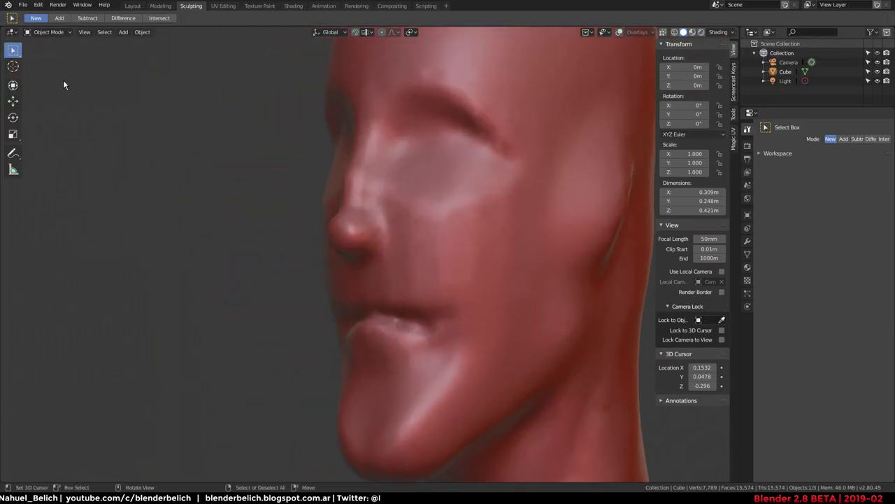
pyautogui.hotkey('ctrl', 'Tab')
pyautogui.click(13, 82)
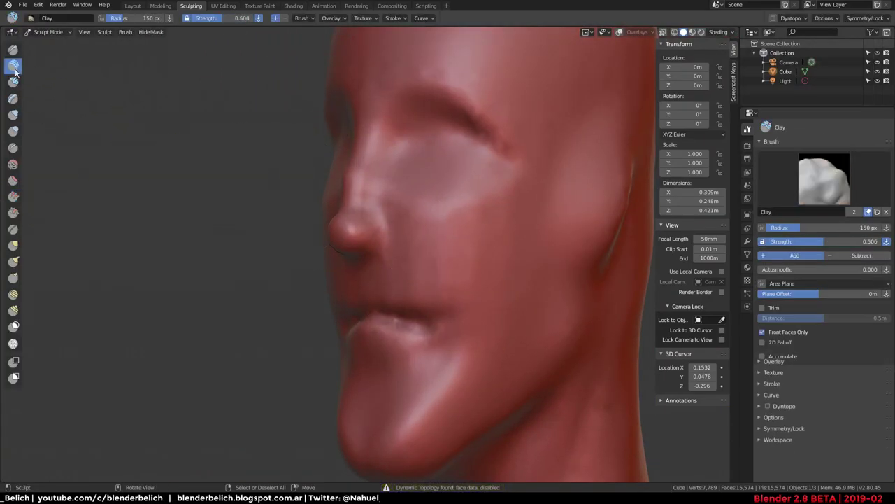
pyautogui.moveTo(341, 238); pyautogui.dragTo(450, 237, button='middle')
pyautogui.click(423, 240)
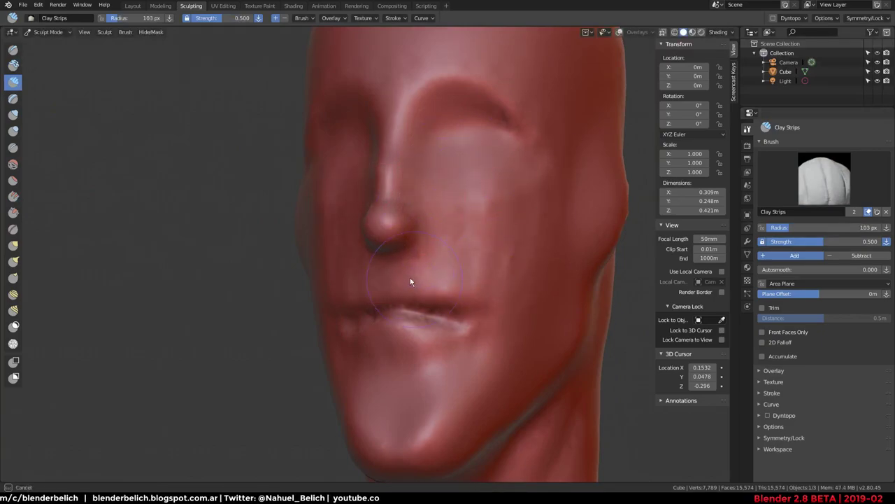
pyautogui.moveTo(459, 317)
pyautogui.mouseDown()
pyautogui.moveTo(454, 298)
pyautogui.moveTo(410, 314)
pyautogui.moveTo(454, 314)
pyautogui.moveTo(413, 348)
pyautogui.mouseUp()
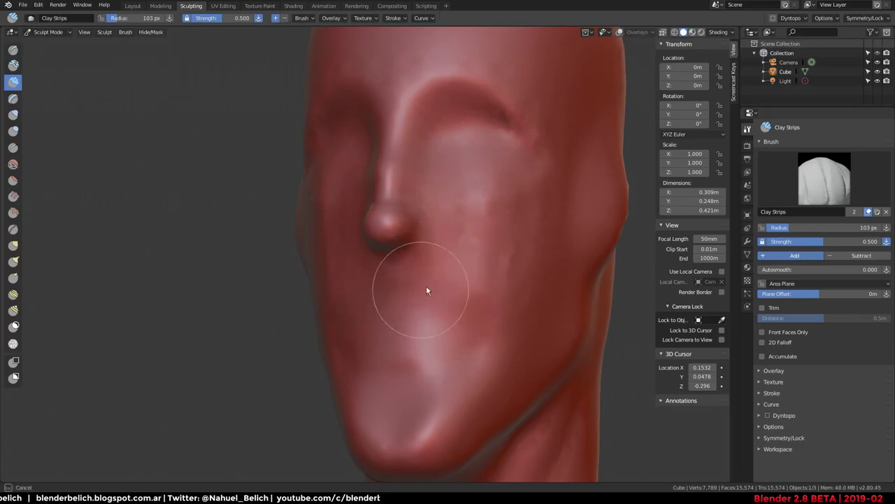
# Raise the Clay Strips strength to 0.721 and add clay to round out the nose tip
pyautogui.moveTo(517, 273); pyautogui.dragTo(408, 366, button='middle')
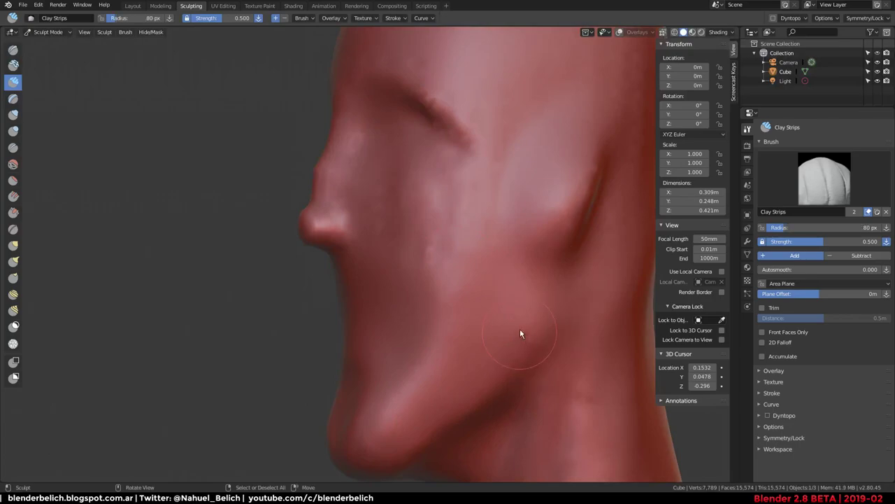
pyautogui.moveTo(437, 318)
pyautogui.mouseDown(button='middle')
pyautogui.moveTo(468, 314)
pyautogui.moveTo(417, 247)
pyautogui.moveTo(441, 249)
pyautogui.moveTo(441, 266)
pyautogui.mouseUp(button='middle')
pyautogui.hotkey('shift', 'f')
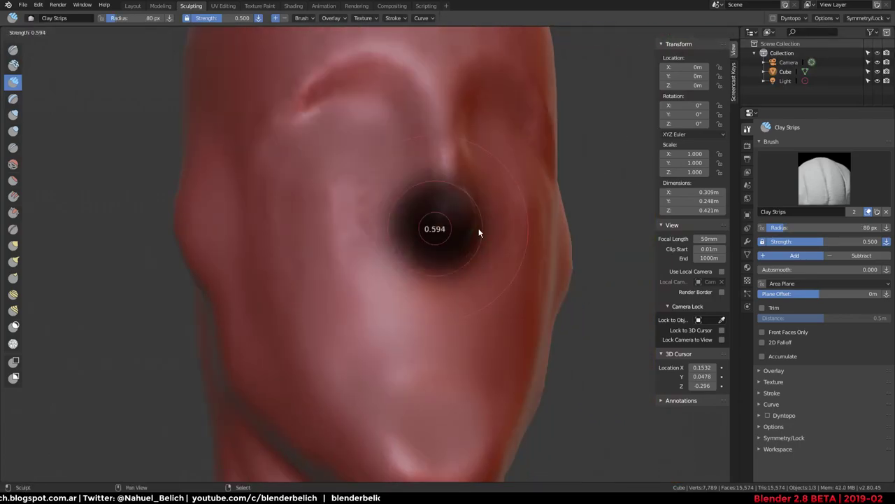
pyautogui.click(442, 268)
pyautogui.hotkey('shift', 'f')
pyautogui.click(449, 222)
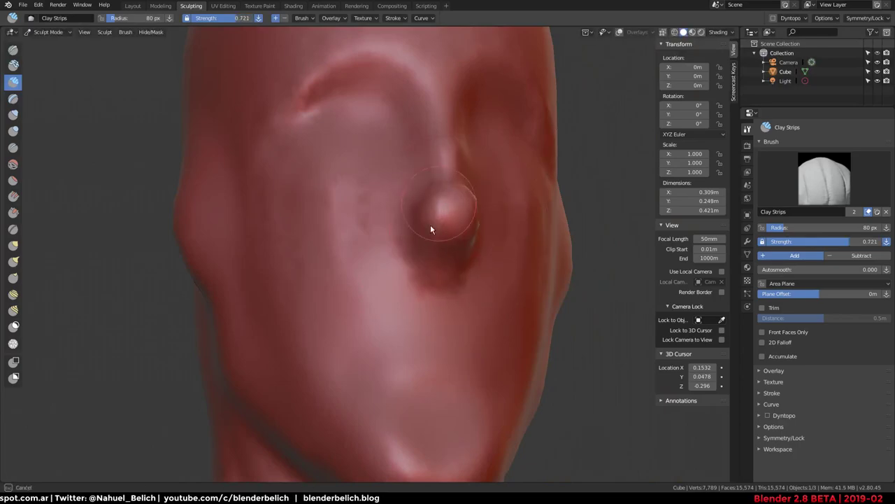
pyautogui.moveTo(431, 228); pyautogui.dragTo(412, 242)
pyautogui.moveTo(456, 217)
pyautogui.mouseDown(button='middle')
pyautogui.moveTo(466, 230)
pyautogui.moveTo(391, 239)
pyautogui.mouseUp(button='middle')
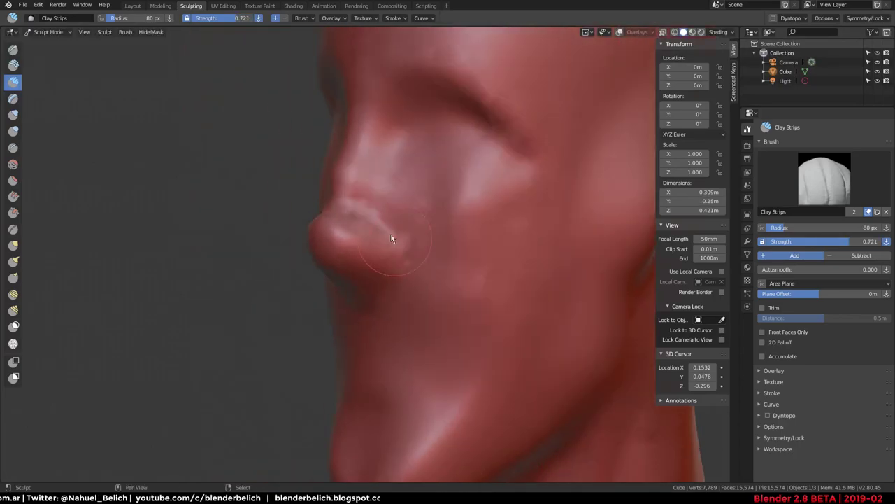
pyautogui.moveTo(335, 207); pyautogui.dragTo(423, 243, button='middle')
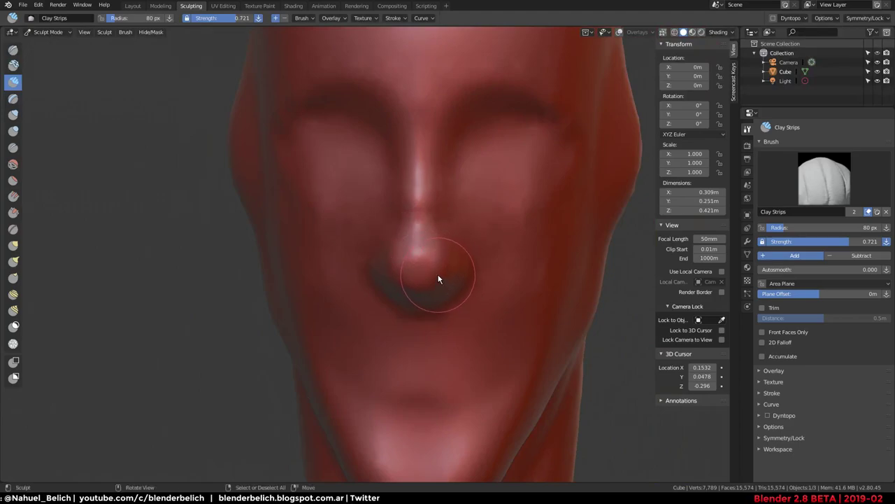
pyautogui.press('k')
pyautogui.moveTo(403, 266); pyautogui.dragTo(496, 250, button='middle')
# With a 122 px Snake Hook, pull the nose tip, bridge and brow outward
pyautogui.press('f')
pyautogui.click(509, 248)
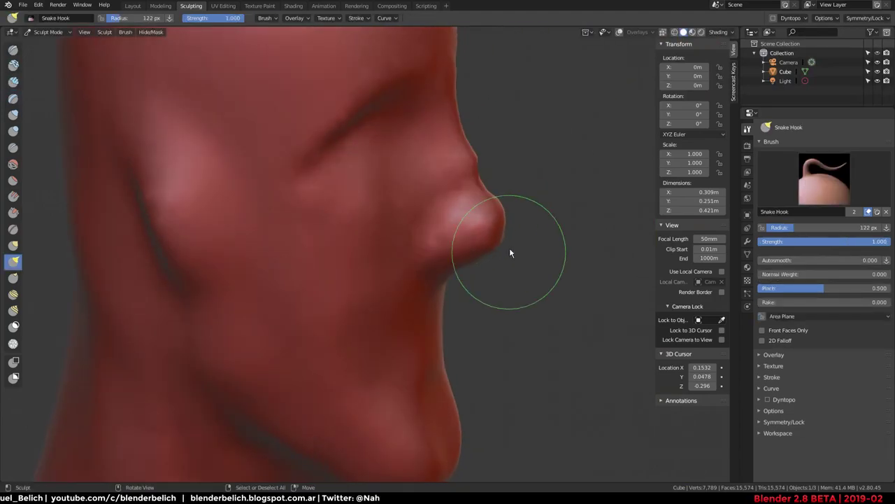
pyautogui.moveTo(510, 248); pyautogui.dragTo(510, 233)
pyautogui.moveTo(513, 231)
pyautogui.mouseDown(button='middle')
pyautogui.moveTo(400, 202)
pyautogui.moveTo(447, 203)
pyautogui.moveTo(342, 198)
pyautogui.moveTo(406, 230)
pyautogui.moveTo(350, 223)
pyautogui.mouseUp(button='middle')
pyautogui.moveTo(370, 184)
pyautogui.mouseDown()
pyautogui.moveTo(336, 200)
pyautogui.moveTo(331, 244)
pyautogui.mouseUp()
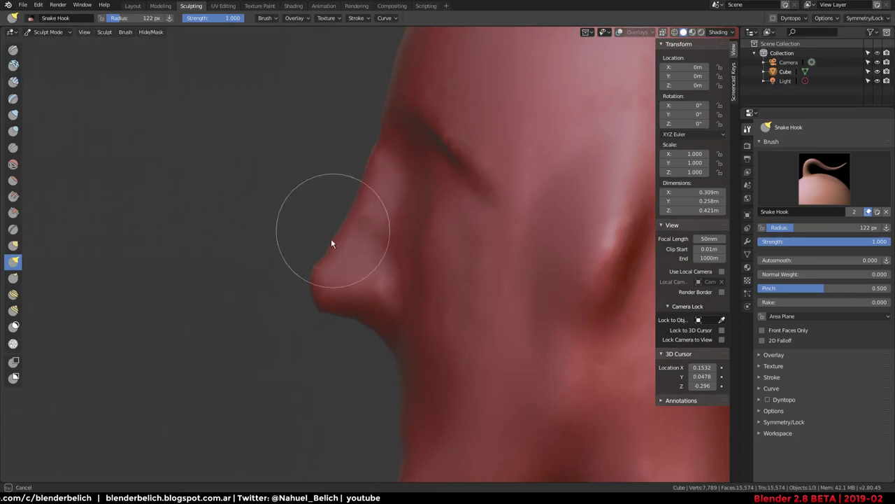
pyautogui.moveTo(332, 244)
pyautogui.mouseDown(button='middle')
pyautogui.moveTo(428, 209)
pyautogui.moveTo(387, 206)
pyautogui.mouseUp(button='middle')
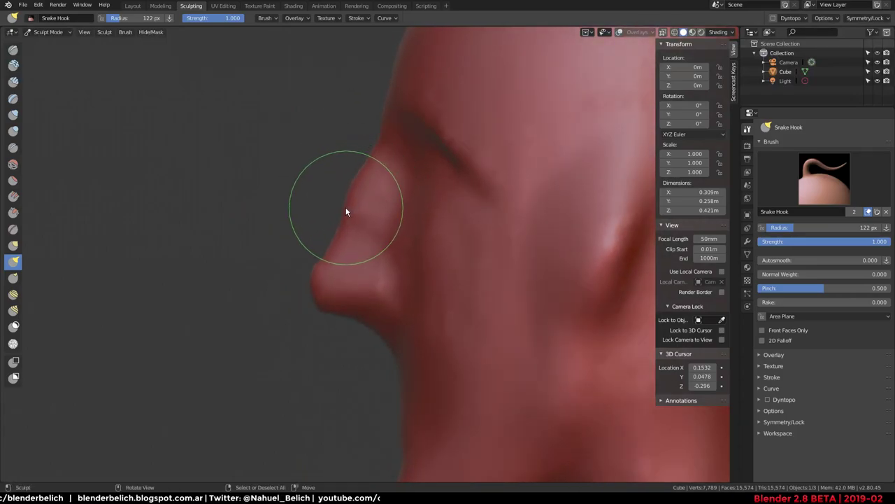
pyautogui.moveTo(376, 158); pyautogui.dragTo(384, 104)
# Reshape the mouth area with Snake Hook, then switch to Object Mode
pyautogui.moveTo(384, 103); pyautogui.dragTo(464, 132, button='middle')
pyautogui.scroll(-3, 480, 200)
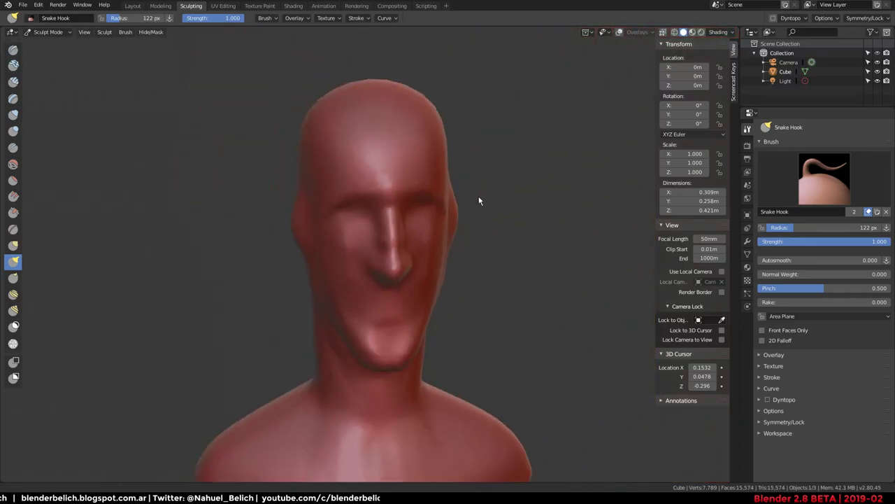
pyautogui.moveTo(480, 200); pyautogui.dragTo(447, 179, button='middle')
pyautogui.scroll(4, 437, 217)
pyautogui.moveTo(445, 259); pyautogui.dragTo(444, 280, button='middle')
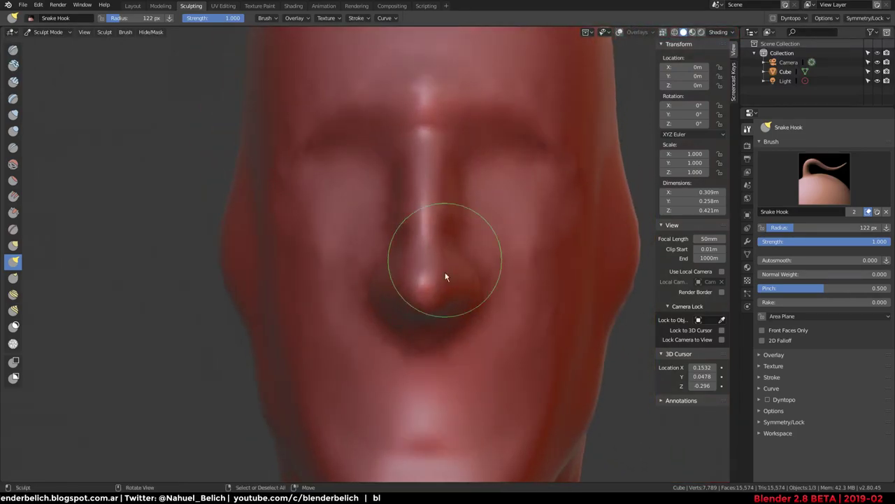
pyautogui.moveTo(443, 279)
pyautogui.mouseDown()
pyautogui.moveTo(426, 328)
pyautogui.moveTo(426, 308)
pyautogui.moveTo(487, 299)
pyautogui.mouseUp()
pyautogui.moveTo(488, 302)
pyautogui.mouseDown(button='middle')
pyautogui.moveTo(452, 280)
pyautogui.moveTo(394, 336)
pyautogui.mouseUp(button='middle')
pyautogui.moveTo(438, 313)
pyautogui.mouseDown(button='middle')
pyautogui.moveTo(476, 299)
pyautogui.moveTo(448, 306)
pyautogui.mouseUp(button='middle')
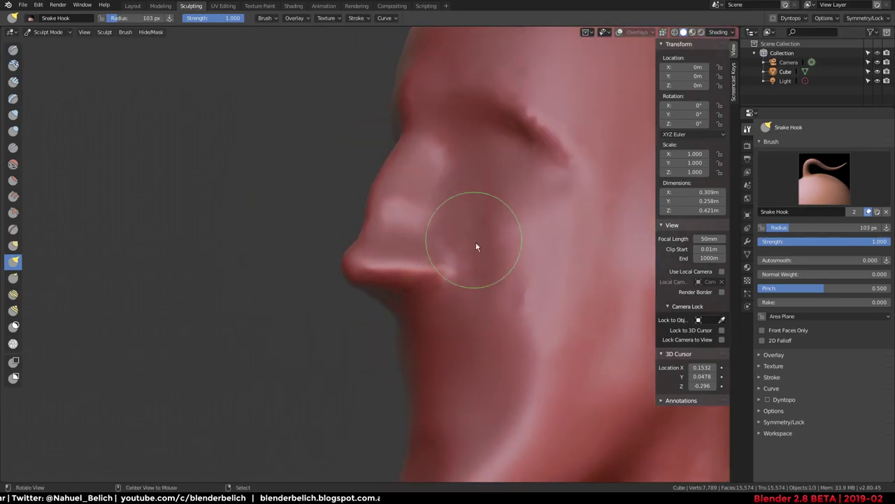
pyautogui.moveTo(476, 246)
pyautogui.mouseDown(button='middle')
pyautogui.moveTo(570, 276)
pyautogui.moveTo(490, 270)
pyautogui.moveTo(459, 194)
pyautogui.moveTo(374, 224)
pyautogui.moveTo(445, 236)
pyautogui.moveTo(446, 207)
pyautogui.mouseUp(button='middle')
pyautogui.press('Tab')
# Add a UV Sphere at the eye socket and shrink it to eyeball size
pyautogui.keyDown('shift'); pyautogui.rightClick(446, 206); pyautogui.keyUp('shift')
pyautogui.hotkey('shift', 'a')
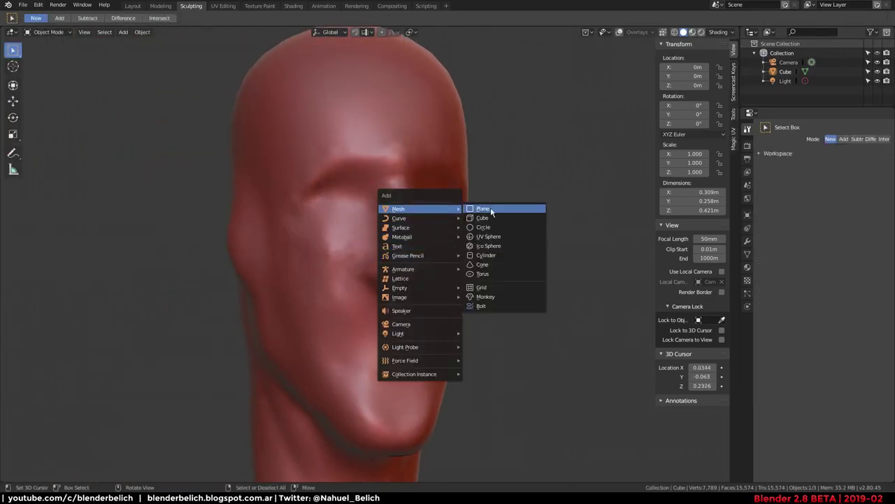
pyautogui.click(495, 238)
pyautogui.press('Tab')
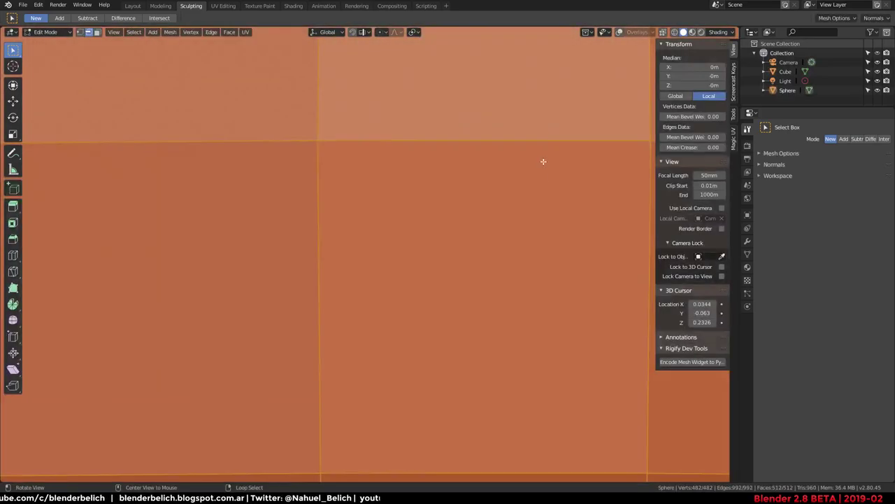
pyautogui.press('s')
pyautogui.scroll(3, 490, 210)
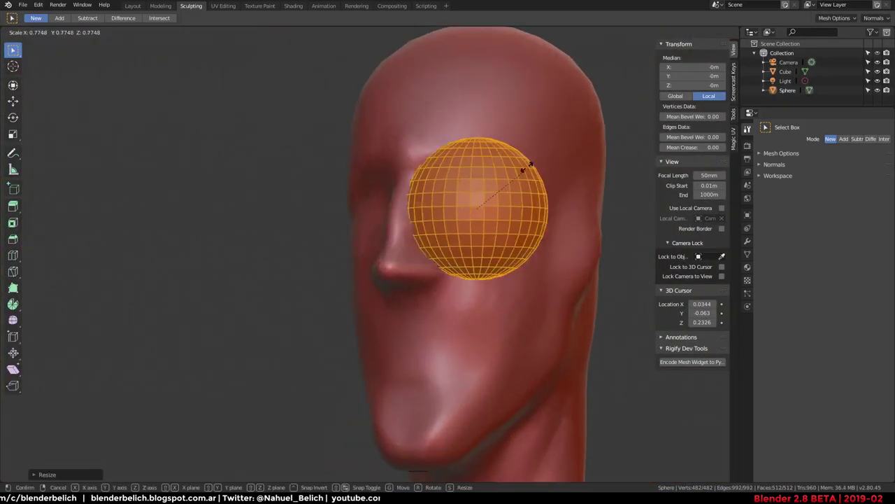
pyautogui.click(496, 186)
# Rotate the eyeball sphere 90° and enlarge it slightly to fit the socket
pyautogui.moveTo(495, 186); pyautogui.dragTo(444, 206, button='middle')
pyautogui.press('r')
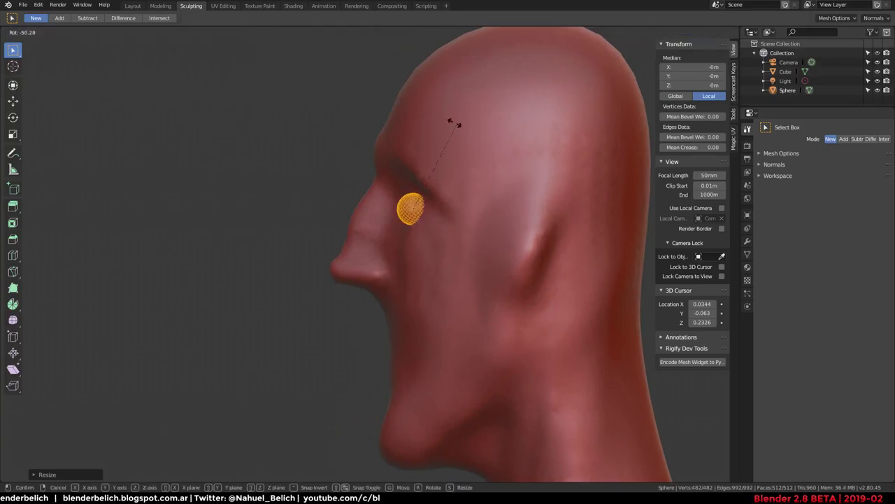
pyautogui.write('90')
pyautogui.press('Return')
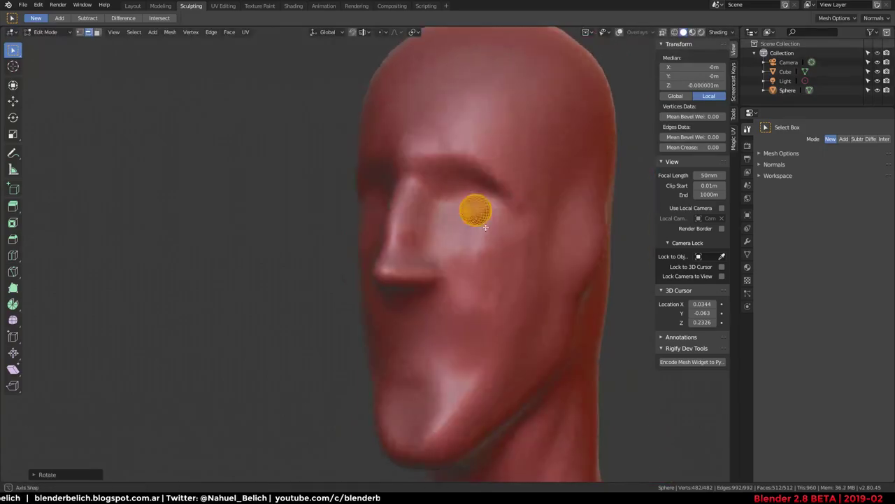
pyautogui.moveTo(429, 141); pyautogui.dragTo(510, 186, button='middle')
pyautogui.press('s')
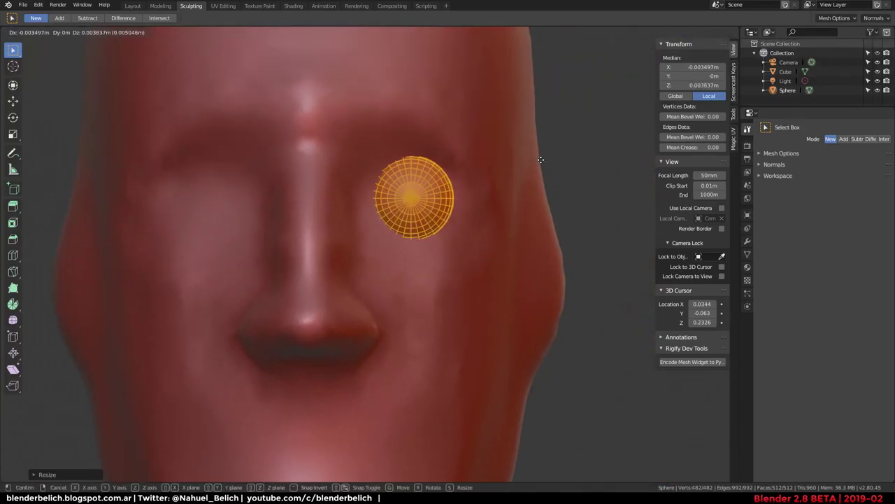
pyautogui.click(511, 161)
# Select the sphere's front pole vertex and push it inward with Shrink/Fatten for the pupil
pyautogui.hotkey('ctrl', 'Tab')
pyautogui.click(400, 178)
pyautogui.moveTo(400, 178); pyautogui.dragTo(408, 179, button='middle')
pyautogui.press('Tab')
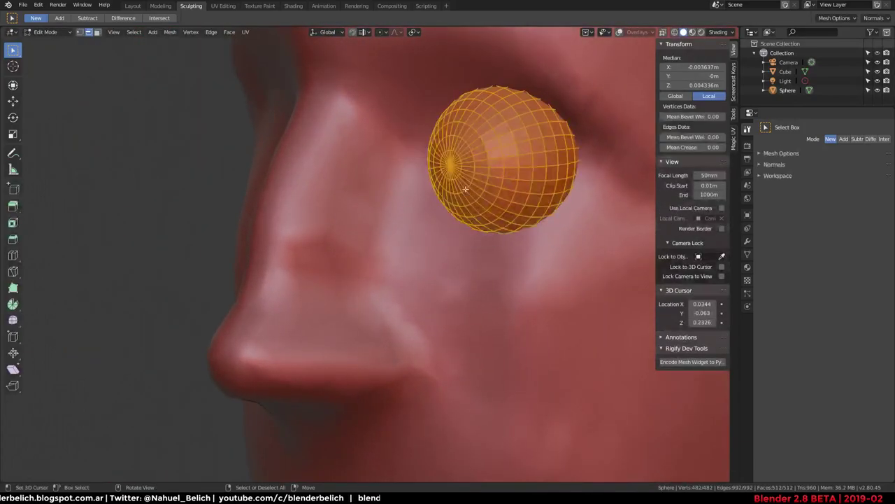
pyautogui.click(449, 170)
pyautogui.scroll(2, 450, 166)
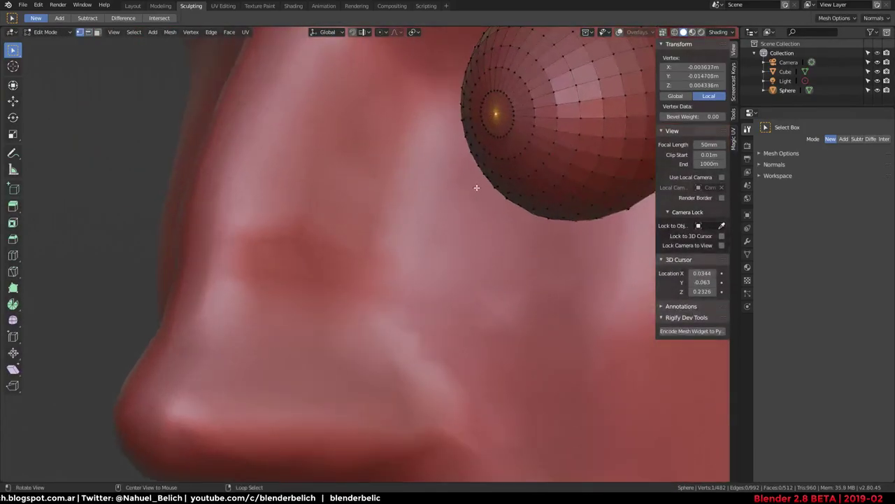
pyautogui.hotkey('alt', 's')
pyautogui.click(541, 125)
# Loop-cut centred edge rings around the pupil and shrink them inward to deepen the dent
pyautogui.click(527, 113)
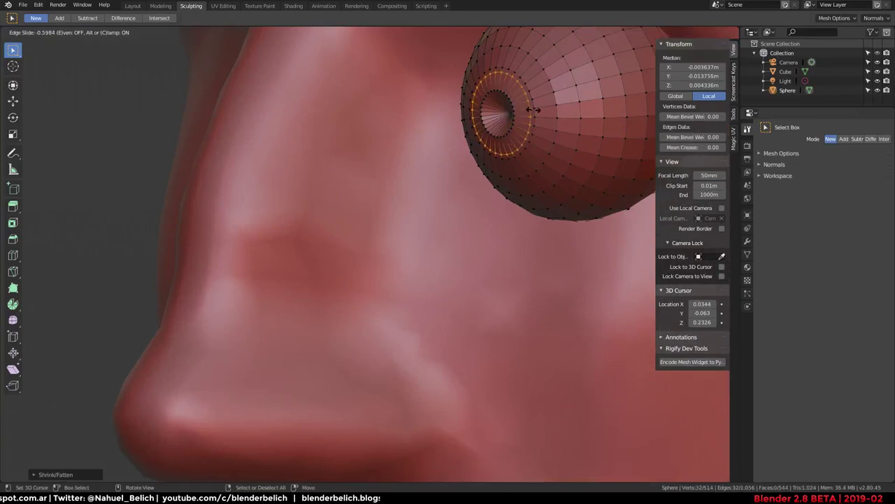
pyautogui.rightClick(526, 110)
pyautogui.hotkey('alt', 's')
pyautogui.click(527, 114)
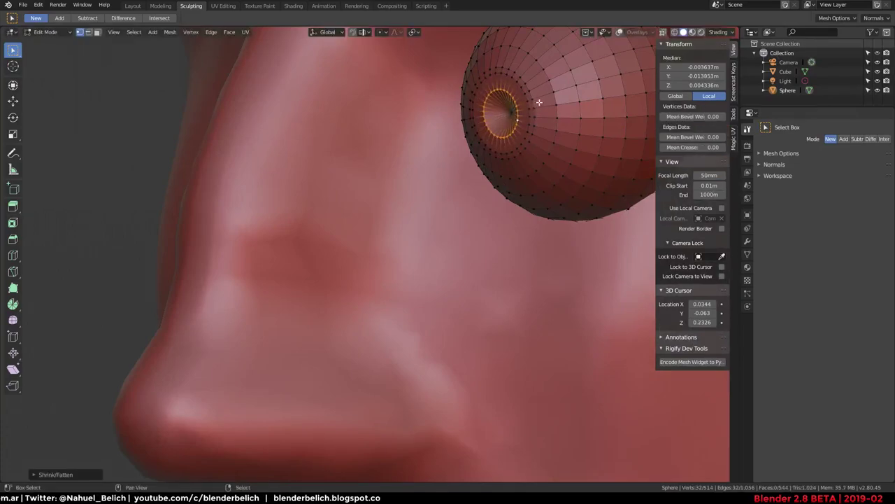
pyautogui.scroll(1, 536, 140)
pyautogui.scroll(3, 536, 136)
pyautogui.scroll(2, 532, 163)
pyautogui.hotkey('ctrl', 'r')
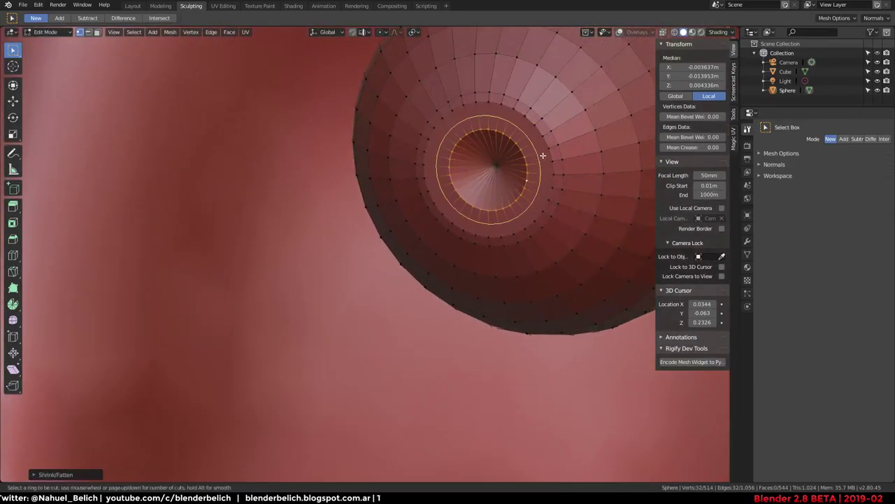
pyautogui.click(538, 147)
pyautogui.rightClick(543, 156)
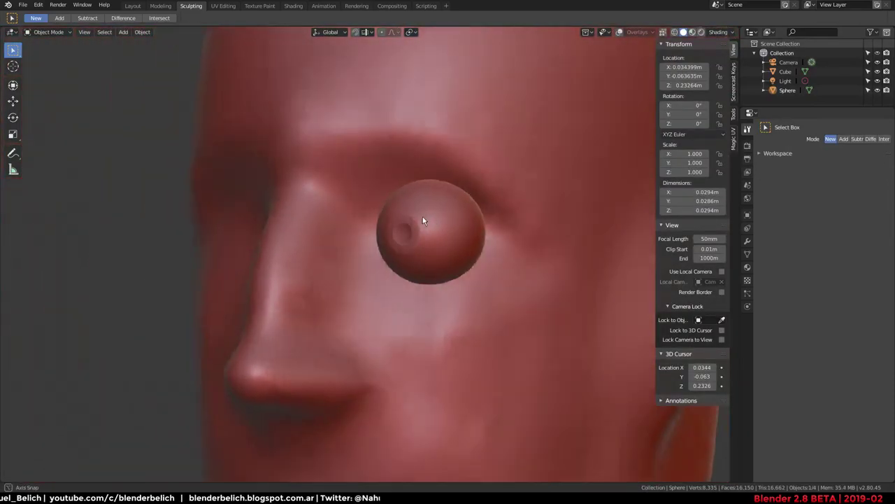
# Select the entire eyeball mesh, scale it up slightly, and return to Object Mode
pyautogui.moveTo(423, 216)
pyautogui.mouseDown(button='middle')
pyautogui.moveTo(450, 199)
pyautogui.moveTo(413, 190)
pyautogui.mouseUp(button='middle')
pyautogui.press('Tab')
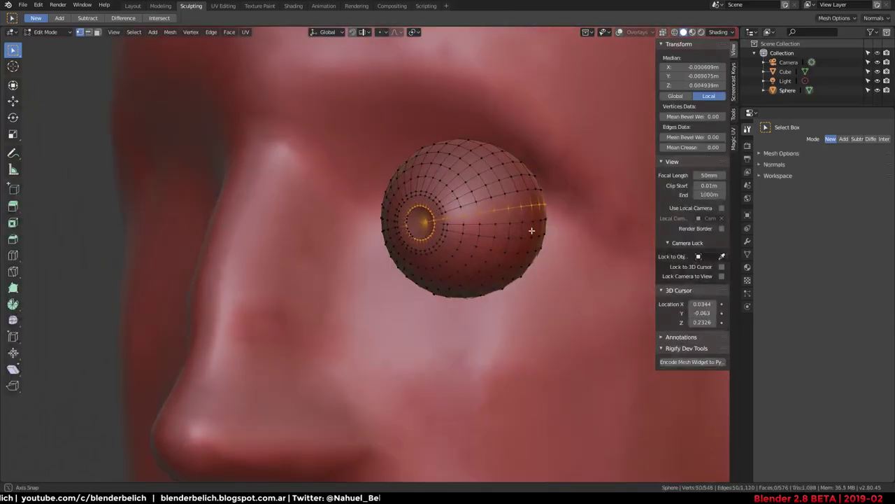
pyautogui.press('a')
pyautogui.press('s')
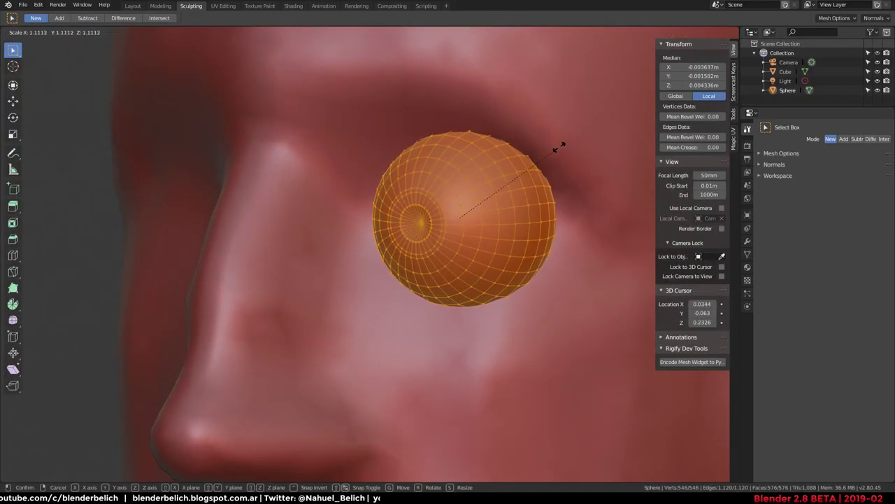
pyautogui.click(531, 167)
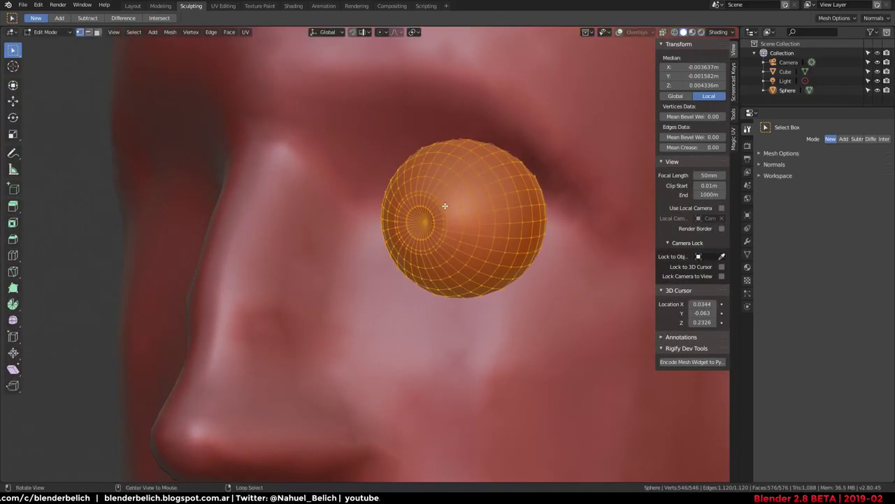
pyautogui.moveTo(445, 205)
pyautogui.mouseDown(button='middle')
pyautogui.moveTo(409, 250)
pyautogui.moveTo(346, 260)
pyautogui.moveTo(391, 316)
pyautogui.moveTo(494, 296)
pyautogui.moveTo(443, 346)
pyautogui.moveTo(392, 320)
pyautogui.moveTo(406, 245)
pyautogui.mouseUp(button='middle')
pyautogui.press('Tab')
pyautogui.scroll(-5, 409, 250)
pyautogui.scroll(2, 406, 245)
pyautogui.scroll(2, 454, 170)
# Switch the head between Edit and Sculpt modes, cancelling a stray knife cut
pyautogui.scroll(2, 401, 196)
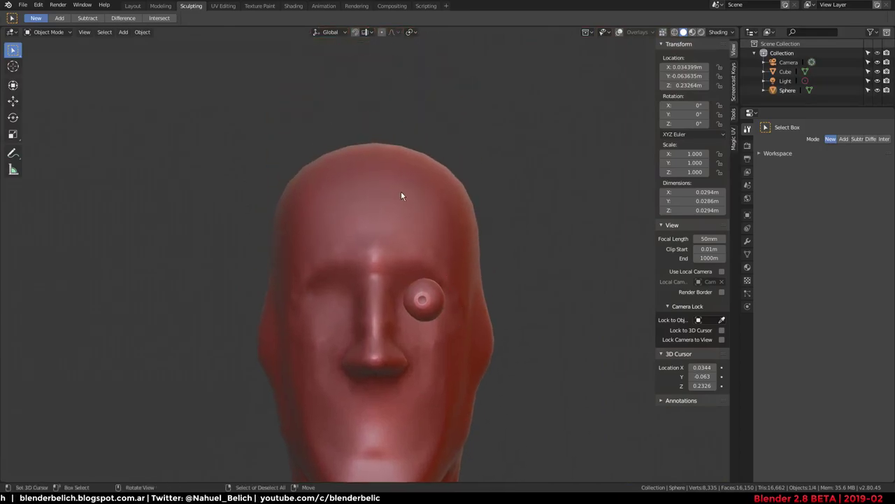
pyautogui.press('Tab')
pyautogui.scroll(-2, 401, 196)
pyautogui.scroll(-1, 401, 195)
pyautogui.press('k')
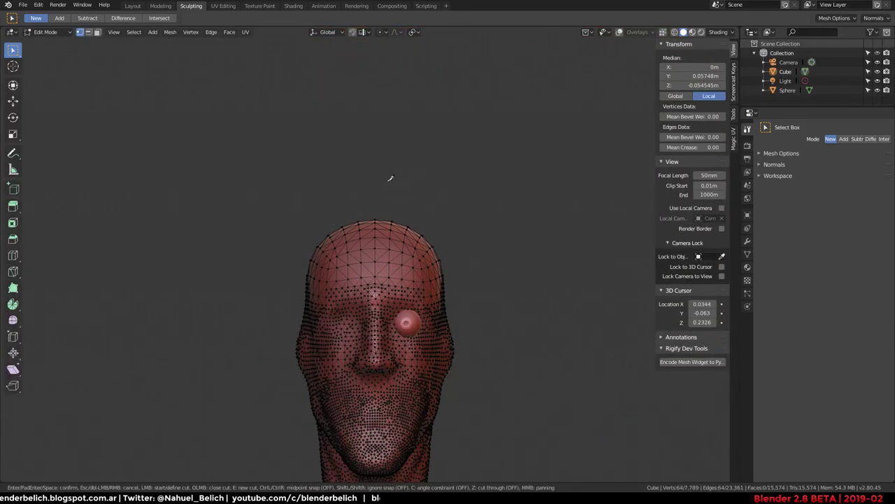
pyautogui.press('Escape')
pyautogui.press('Tab')
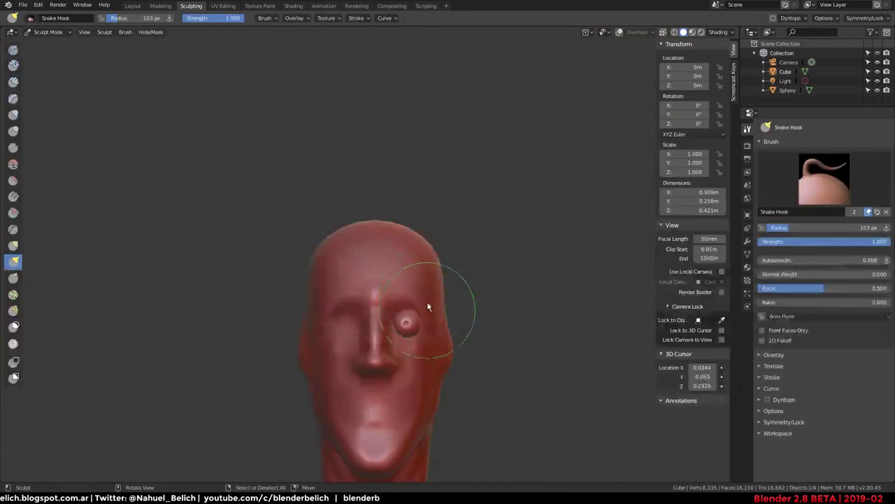
pyautogui.hotkey('shift', 'space')
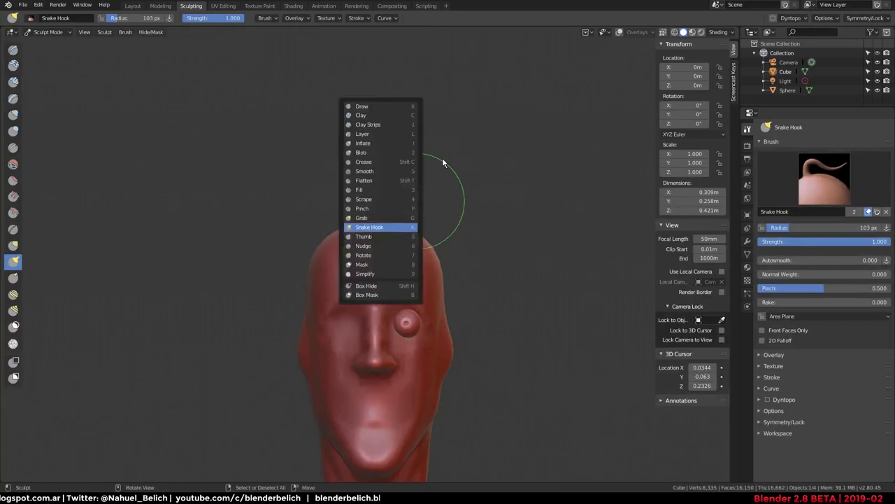
pyautogui.press('Tab')
# Raise the head's top vertex along Z with proportional falloff to heighten the skull
pyautogui.click(376, 202)
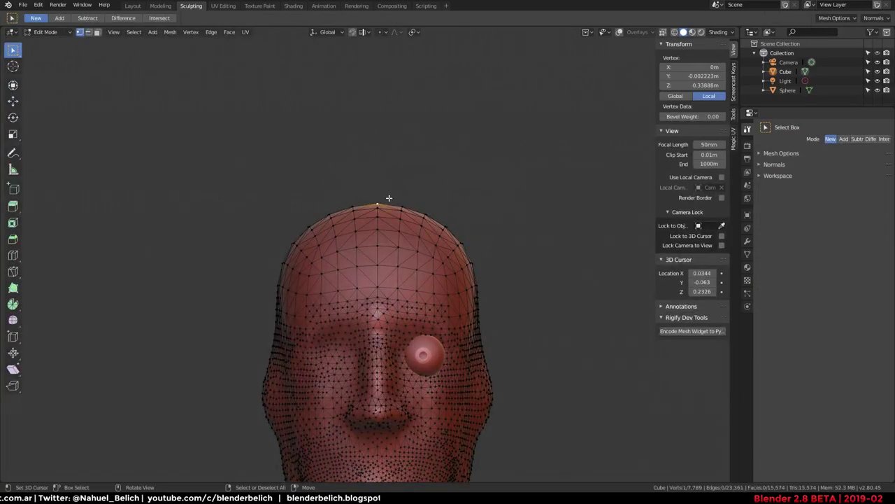
pyautogui.press('g')
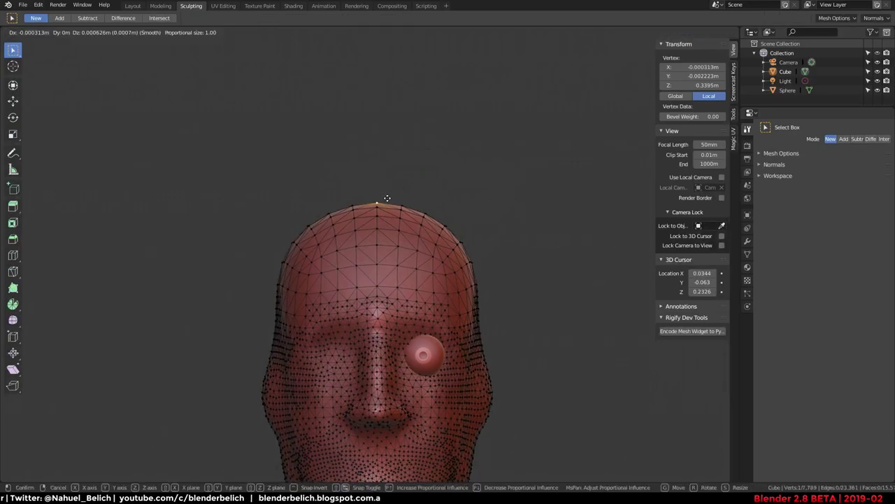
pyautogui.press('z')
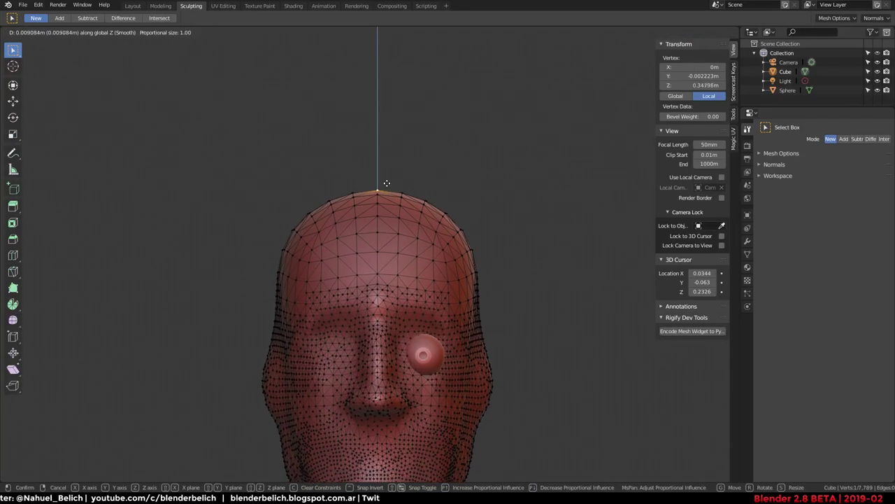
pyautogui.scroll(8, 388, 189)
pyautogui.scroll(10, 395, 181)
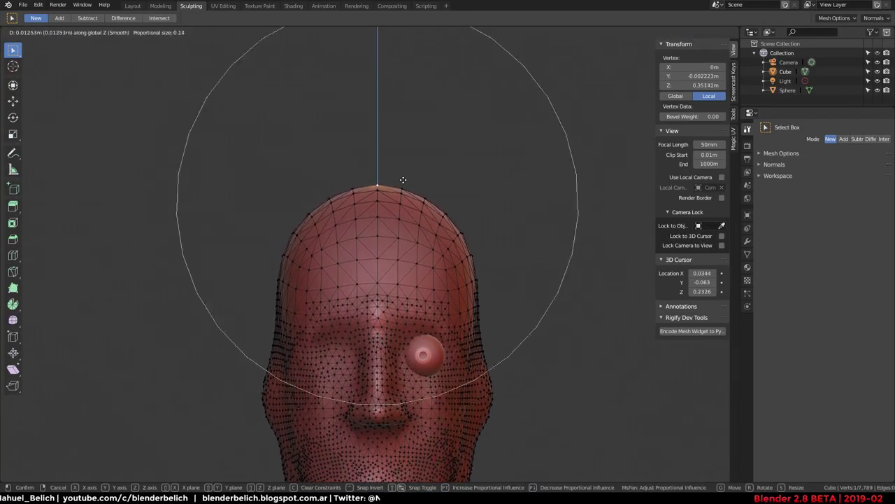
pyautogui.scroll(11, 402, 183)
pyautogui.scroll(-3, 405, 182)
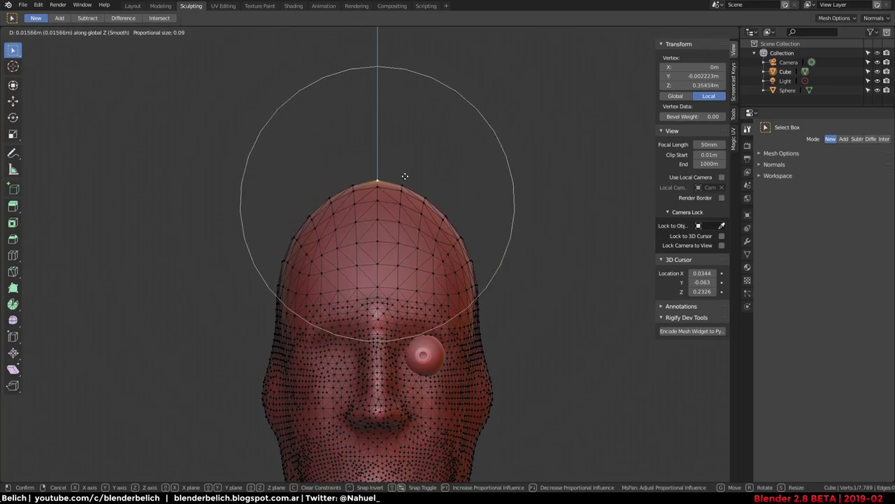
pyautogui.click(419, 180)
# Stretch the crown along X, then reshape a top-of-head vertex in side view
pyautogui.press('s')
pyautogui.press('x')
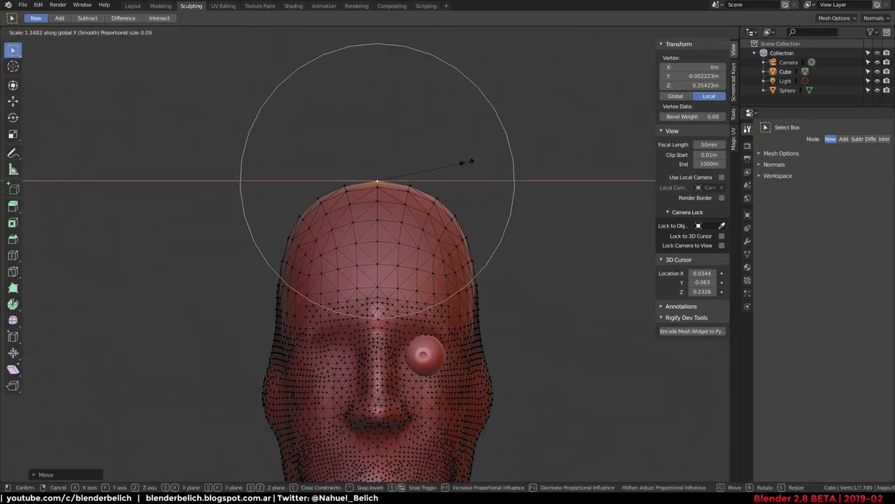
pyautogui.click(467, 161)
pyautogui.moveTo(468, 161)
pyautogui.mouseDown(button='middle')
pyautogui.moveTo(361, 177)
pyautogui.moveTo(400, 194)
pyautogui.mouseUp(button='middle')
pyautogui.click(400, 194)
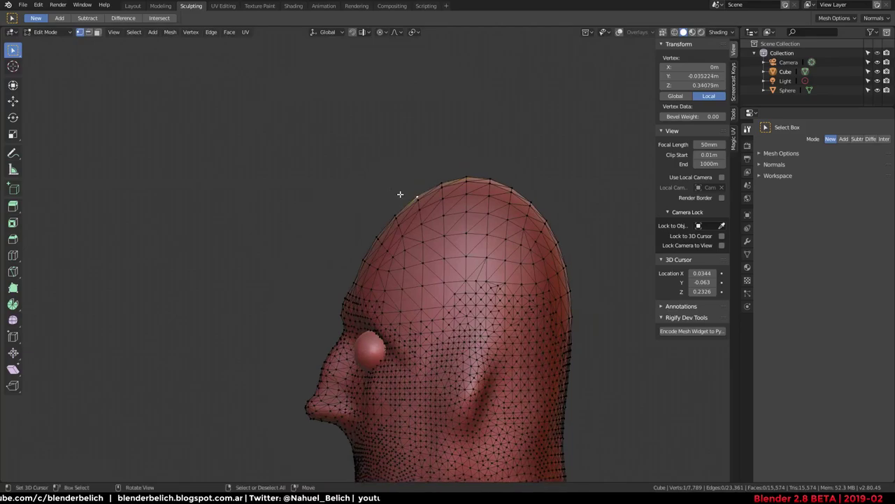
pyautogui.press('g')
pyautogui.click(371, 193)
# Adjust another crown vertex to push the top down, then return to Object Mode
pyautogui.click(459, 174)
pyautogui.press('g')
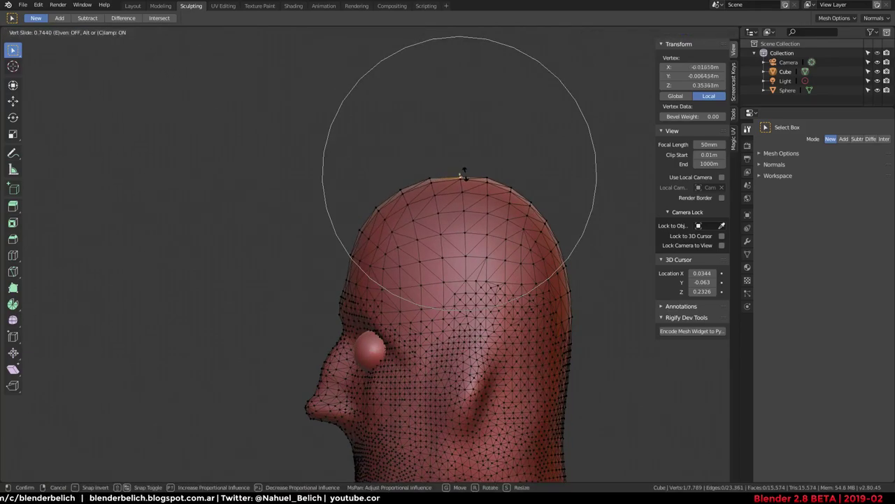
pyautogui.click(467, 172)
pyautogui.press('g')
pyautogui.click(496, 177)
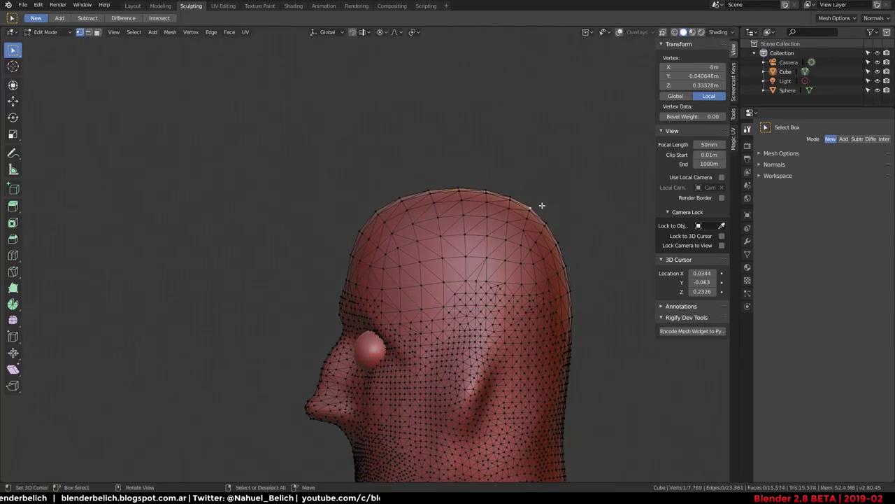
pyautogui.press('Tab')
pyautogui.moveTo(352, 214)
pyautogui.mouseDown(button='middle')
pyautogui.moveTo(472, 208)
pyautogui.moveTo(416, 292)
pyautogui.mouseUp(button='middle')
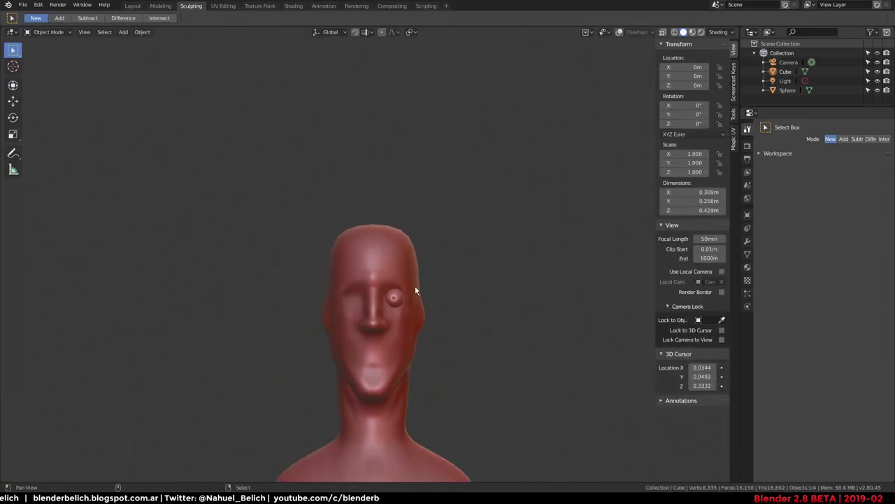
# Enter Edit Mode on the head and pull the temple vertex beside the eyeball inward
pyautogui.scroll(5, 448, 182)
pyautogui.moveTo(447, 181)
pyautogui.mouseDown(button='middle')
pyautogui.moveTo(410, 210)
pyautogui.moveTo(450, 244)
pyautogui.moveTo(400, 275)
pyautogui.moveTo(455, 266)
pyautogui.moveTo(484, 237)
pyautogui.mouseUp(button='middle')
pyautogui.scroll(3, 455, 266)
pyautogui.hotkey('ctrl', 'Tab')
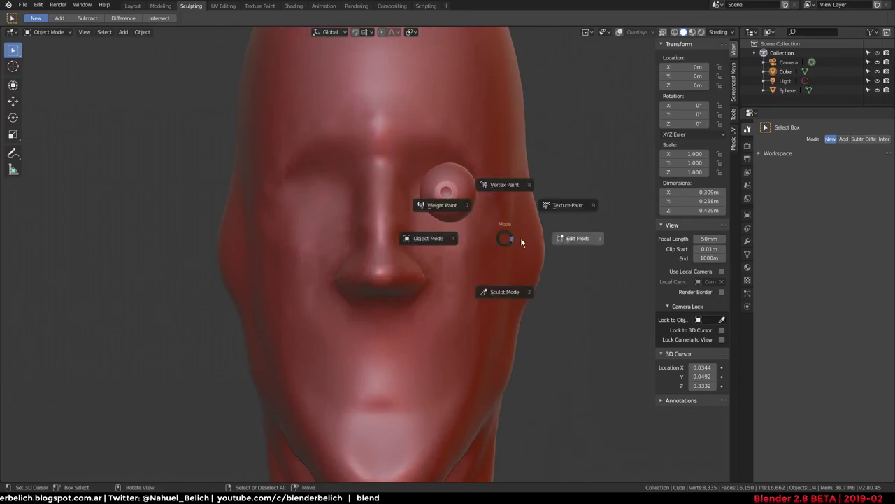
pyautogui.click(496, 152)
pyautogui.click(535, 207)
pyautogui.press('g')
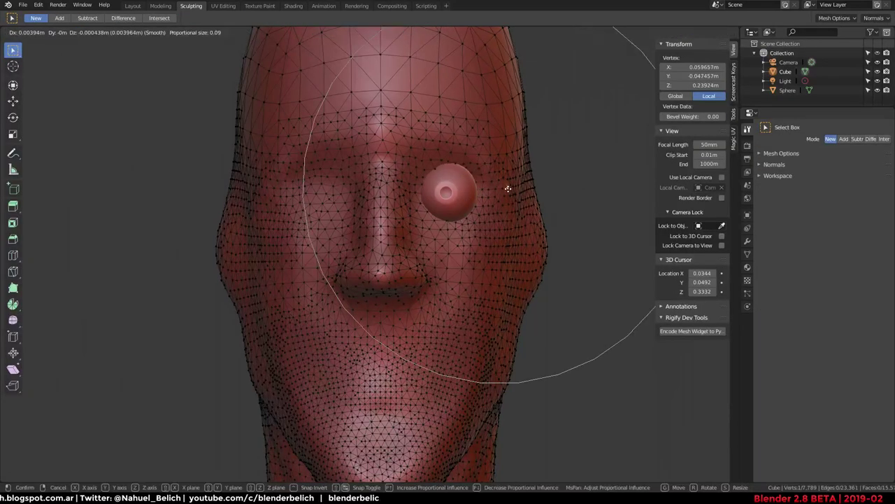
pyautogui.click(525, 181)
pyautogui.press('g')
pyautogui.click(496, 187)
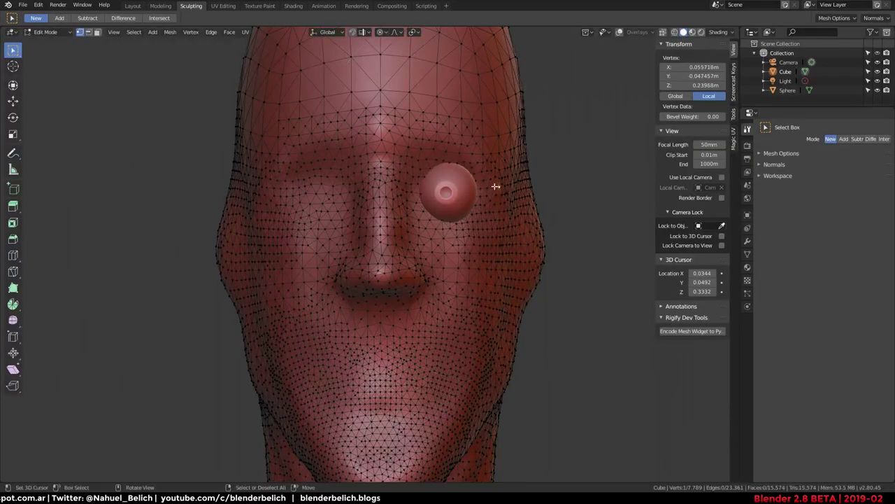
# Enable X Mirror in the mesh symmetry options and re-adjust the temple vertex
pyautogui.click(839, 18)
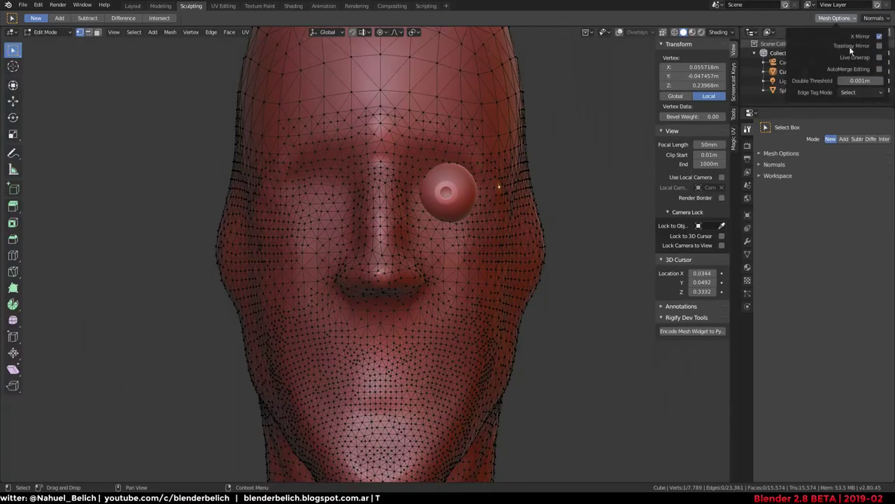
pyautogui.press('g')
pyautogui.rightClick(515, 173)
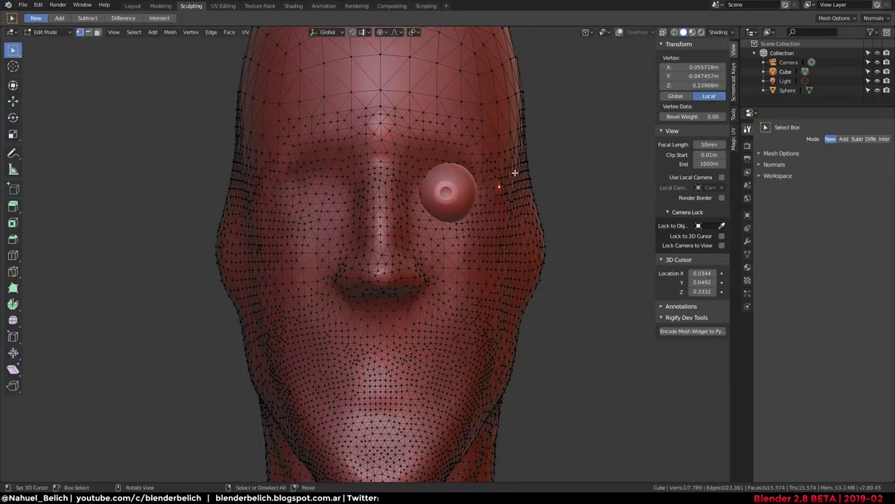
pyautogui.press('g')
pyautogui.press('x')
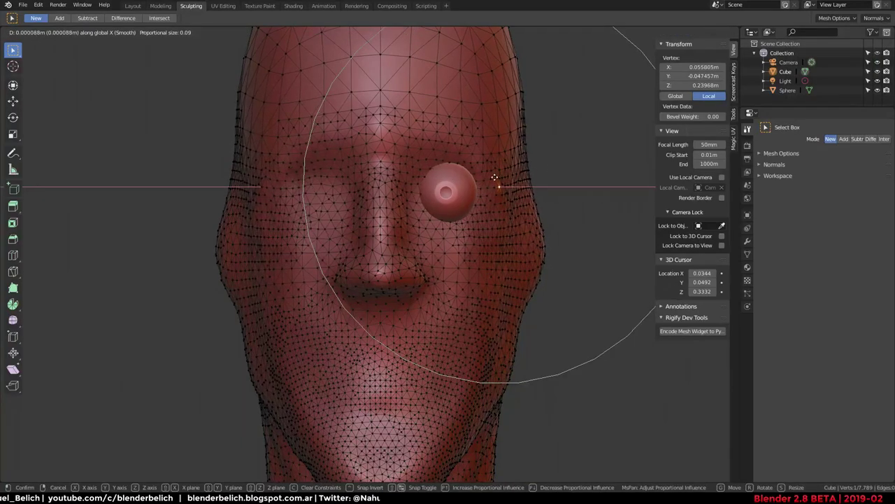
pyautogui.rightClick(498, 181)
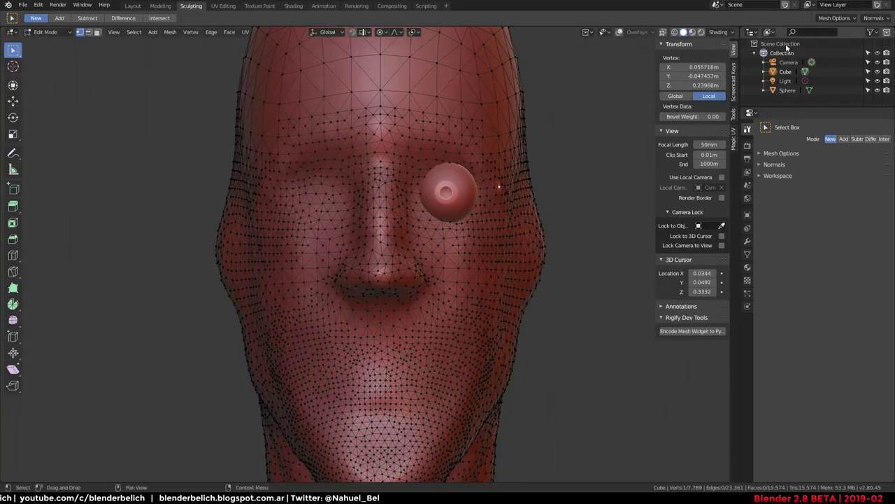
pyautogui.click(833, 19)
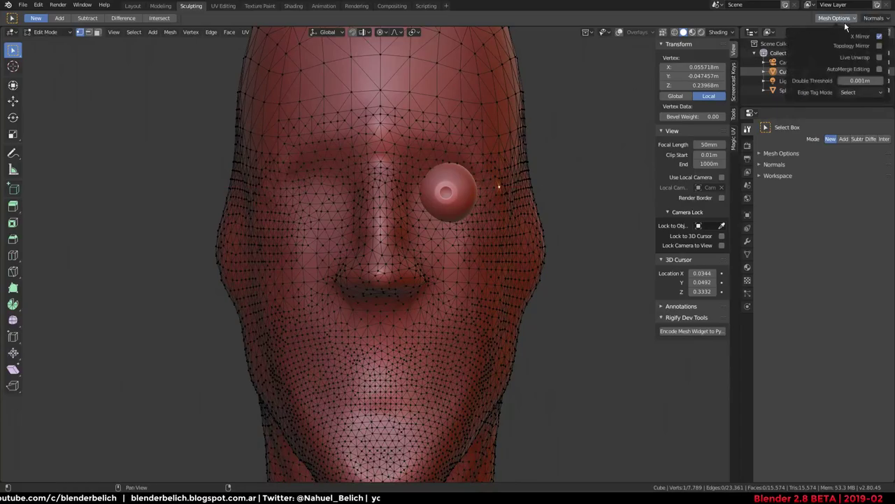
pyautogui.press('g')
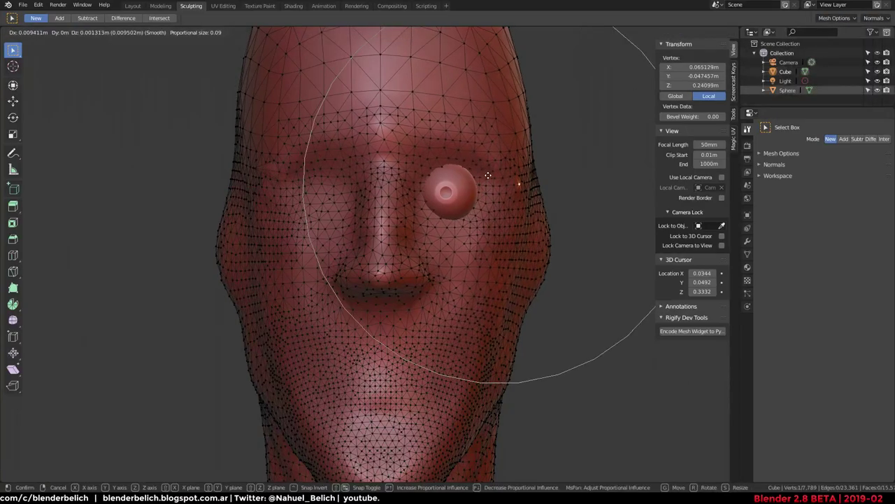
pyautogui.click(485, 162)
pyautogui.click(836, 18)
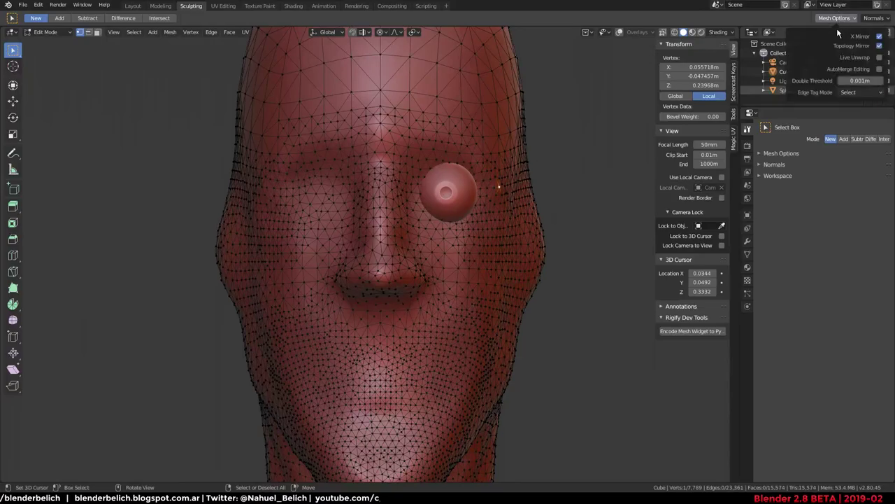
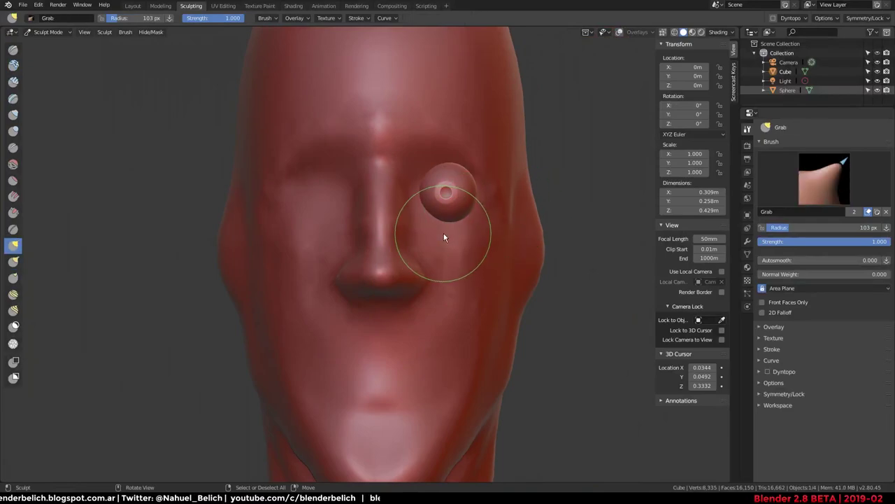
# Switch to the Snake Hook brush and enlarge its radius to 233 px
pyautogui.press('k')
pyautogui.press('f')
pyautogui.click(498, 205)
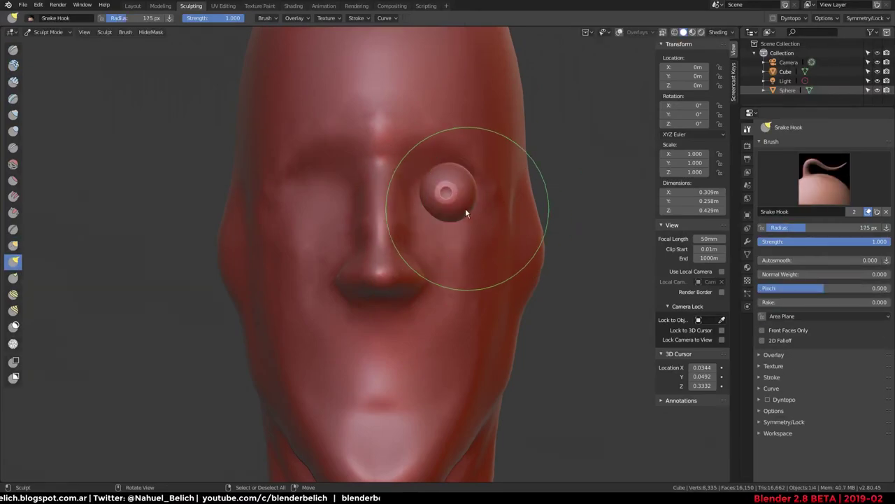
pyautogui.press('f')
pyautogui.click(493, 193)
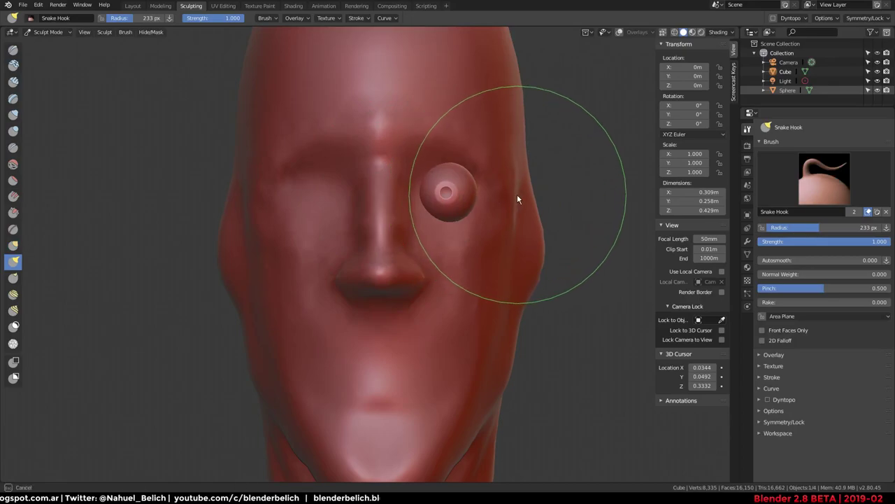
pyautogui.scroll(-1, 498, 266)
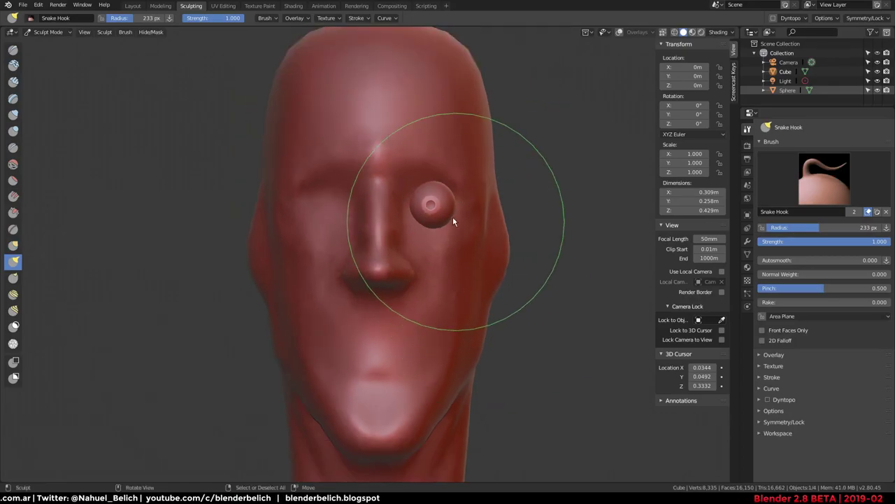
# In Object Mode, move the eye sphere slightly into a better spot in the socket
pyautogui.hotkey('ctrl', 'Tab')
pyautogui.moveTo(343, 211)
pyautogui.mouseDown(button='middle')
pyautogui.moveTo(433, 205)
pyautogui.moveTo(314, 195)
pyautogui.moveTo(422, 189)
pyautogui.moveTo(365, 210)
pyautogui.moveTo(267, 218)
pyautogui.moveTo(390, 226)
pyautogui.moveTo(324, 201)
pyautogui.moveTo(340, 208)
pyautogui.mouseUp(button='middle')
pyautogui.click(432, 204)
pyautogui.press('g')
pyautogui.click(419, 202)
pyautogui.press('g')
pyautogui.click(438, 170)
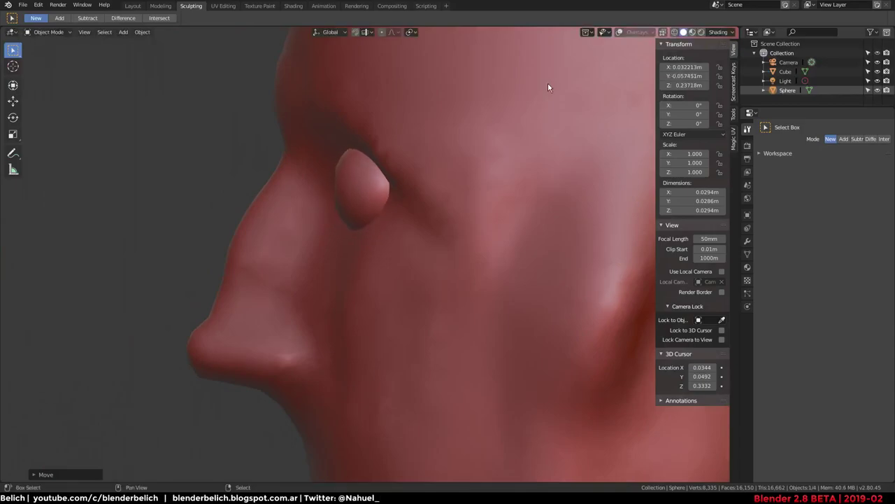
# Reselect the head mesh and return to Sculpt Mode
pyautogui.moveTo(548, 84)
pyautogui.mouseDown(button='middle')
pyautogui.moveTo(464, 184)
pyautogui.moveTo(436, 168)
pyautogui.mouseUp(button='middle')
pyautogui.scroll(2, 422, 168)
pyautogui.scroll(-4, 423, 170)
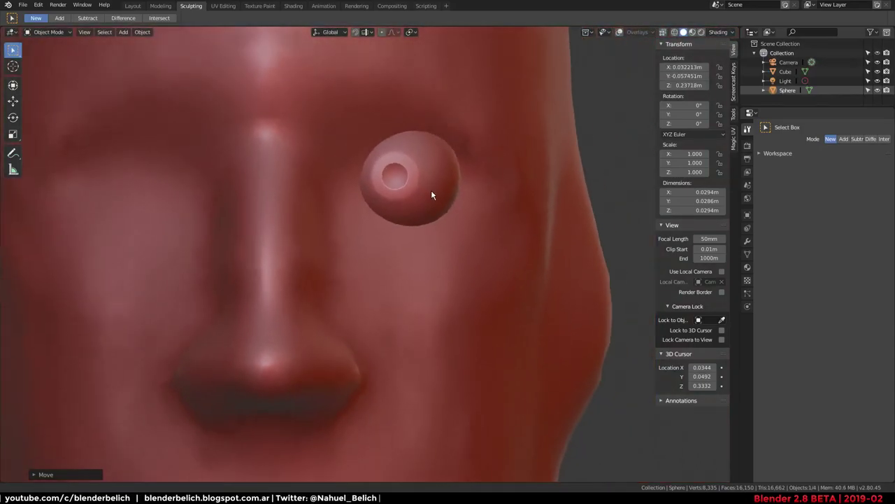
pyautogui.scroll(-1, 431, 190)
pyautogui.click(373, 260)
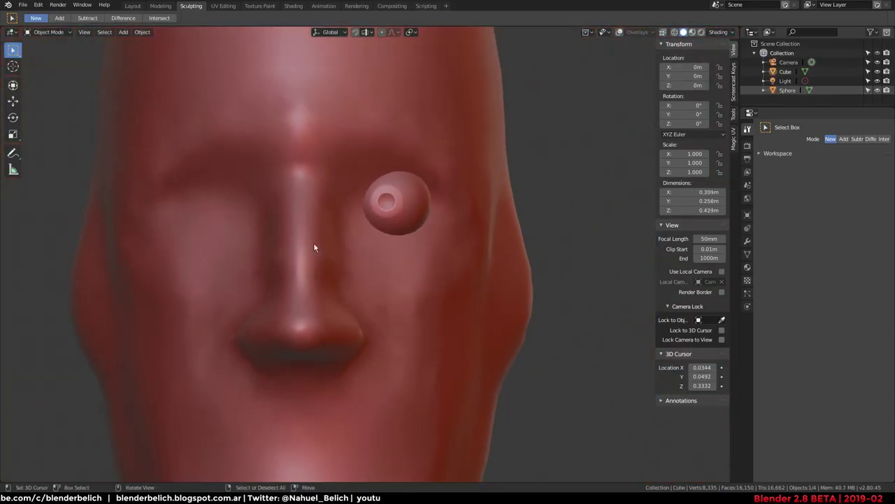
pyautogui.hotkey('ctrl', 'Tab')
pyautogui.hotkey('ctrl', 'Tab')
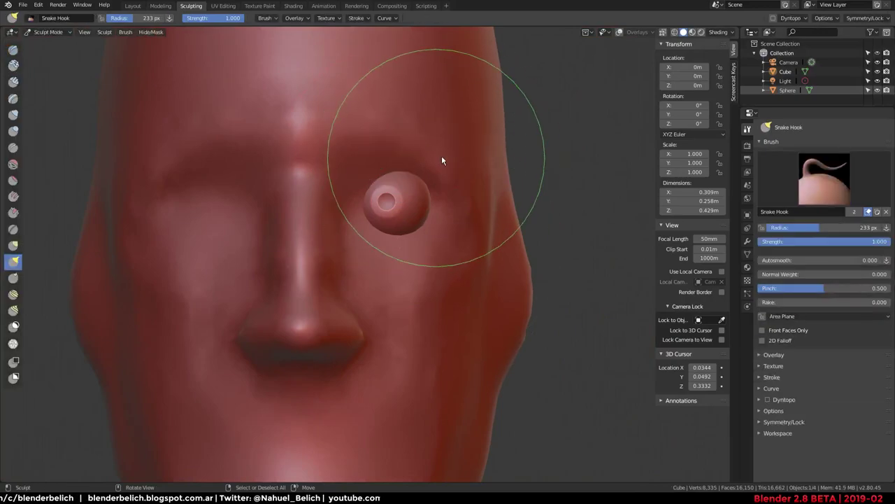
# Switch to the Clay brush with radius 118 px and strength 0.879
pyautogui.press('c')
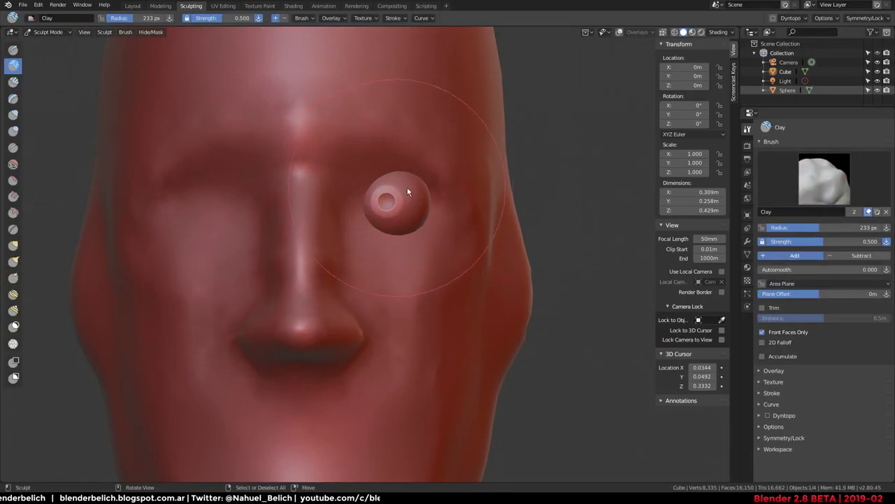
pyautogui.moveTo(439, 182)
pyautogui.mouseDown(button='middle')
pyautogui.moveTo(412, 198)
pyautogui.moveTo(359, 184)
pyautogui.moveTo(401, 162)
pyautogui.mouseUp(button='middle')
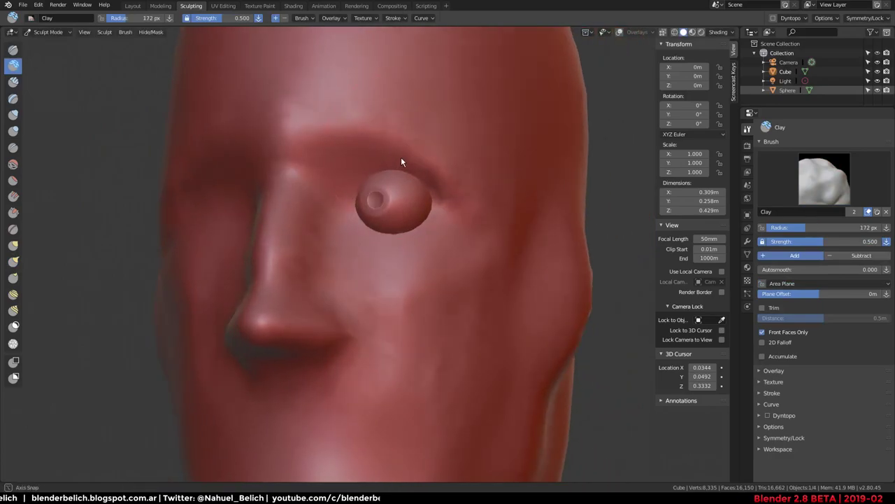
pyautogui.hotkey('shift', 'f')
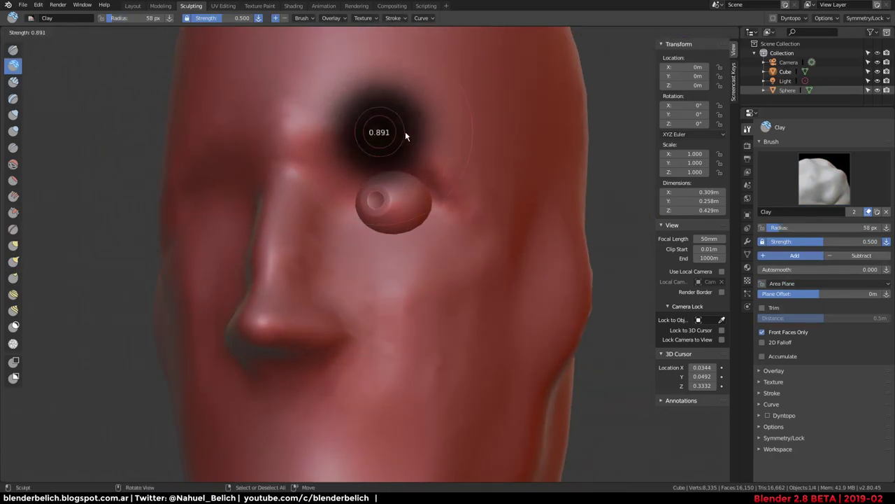
pyautogui.click(405, 131)
pyautogui.press('f')
pyautogui.click(411, 126)
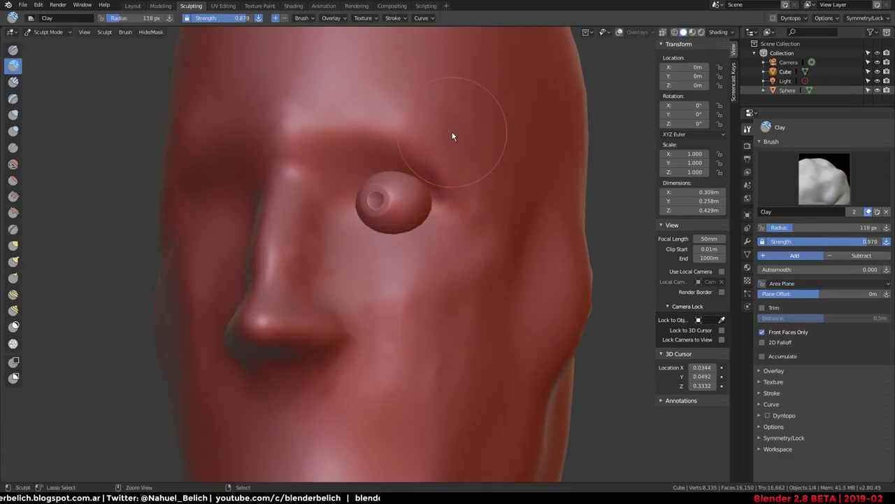
# Build up clay on the brow above the eye
pyautogui.moveTo(426, 108); pyautogui.dragTo(399, 140, button='middle')
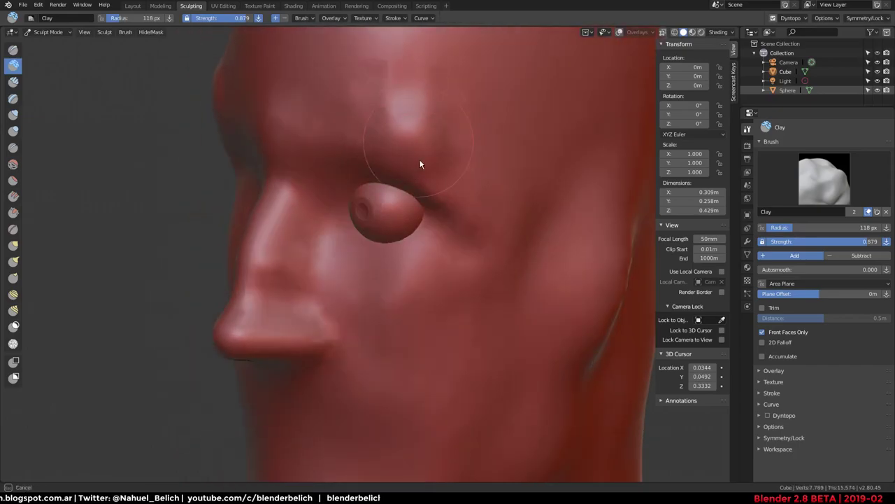
pyautogui.moveTo(346, 131); pyautogui.dragTo(360, 165)
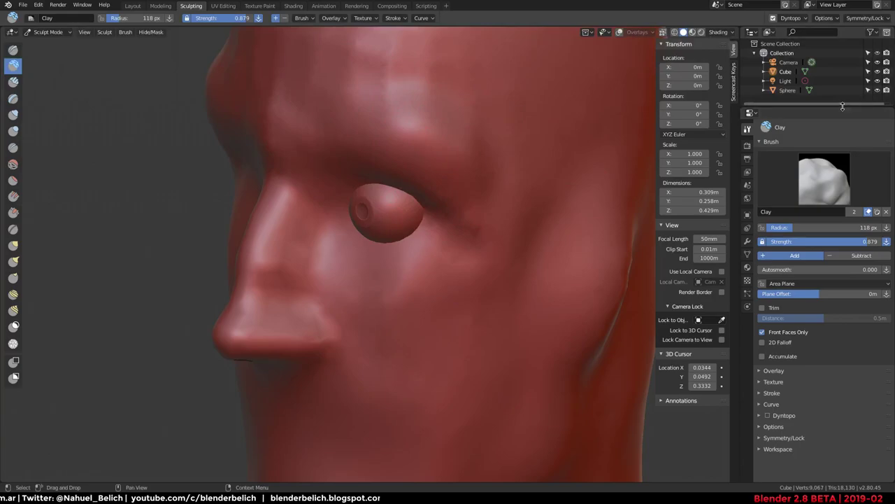
pyautogui.moveTo(842, 105); pyautogui.dragTo(824, 199)
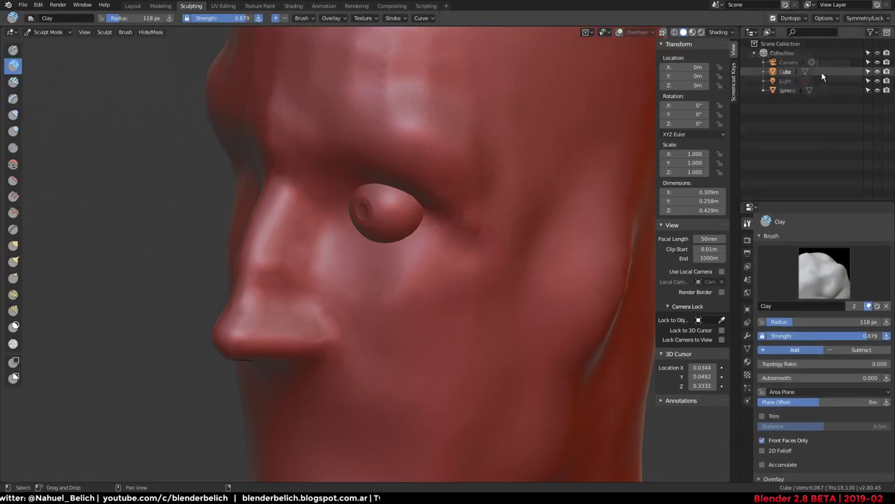
# Turn the Outliner into a second 3D Viewport, widened and framed on the head
pyautogui.hotkey('shift', 'F5')
pyautogui.moveTo(739, 138); pyautogui.dragTo(606, 134)
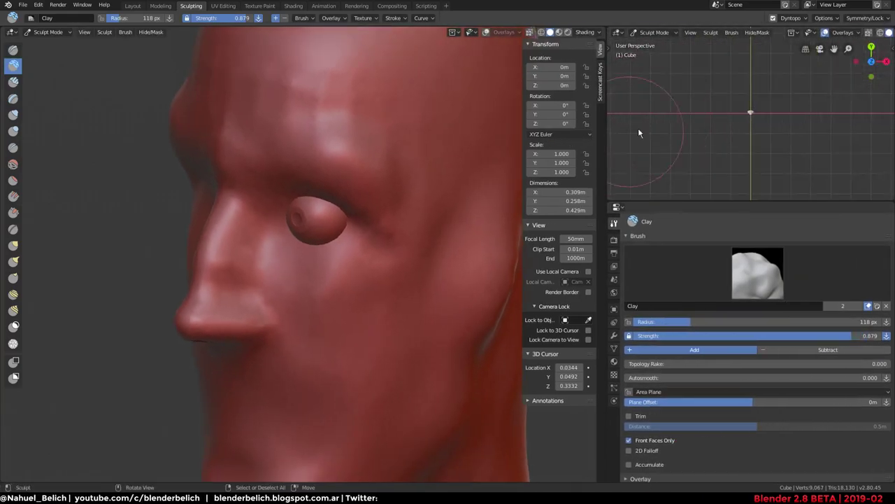
pyautogui.moveTo(762, 116)
pyautogui.mouseDown(button='middle')
pyautogui.moveTo(724, 149)
pyautogui.moveTo(758, 124)
pyautogui.moveTo(752, 98)
pyautogui.moveTo(805, 70)
pyautogui.mouseUp(button='middle')
pyautogui.scroll(-3, 856, 33)
# Shade the second view with MatCap lighting using the white matcap
pyautogui.click(874, 33)
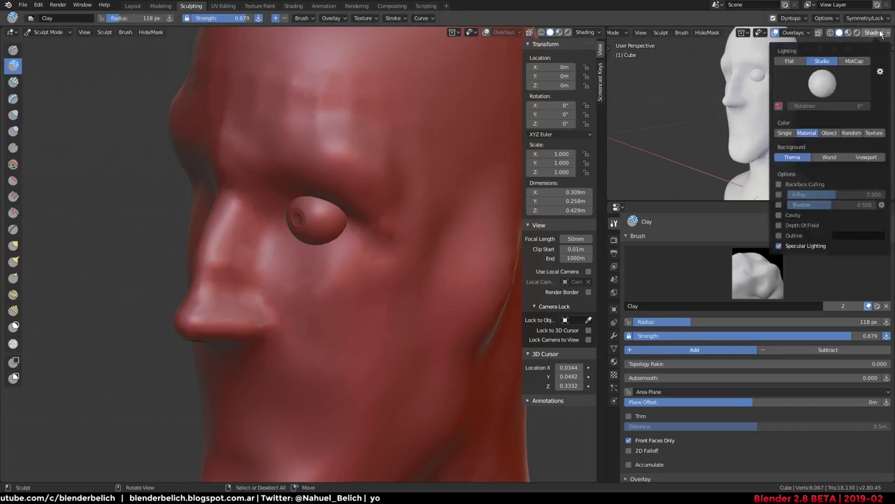
pyautogui.click(855, 62)
pyautogui.click(822, 82)
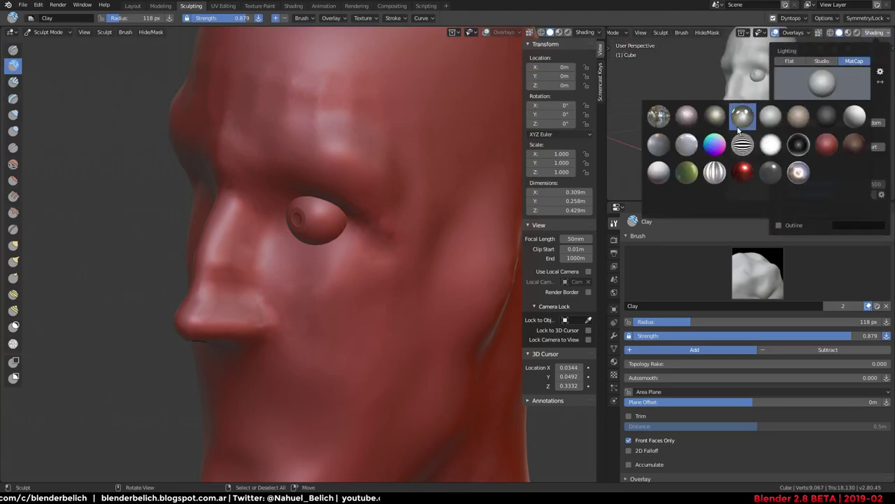
pyautogui.click(660, 173)
pyautogui.click(825, 86)
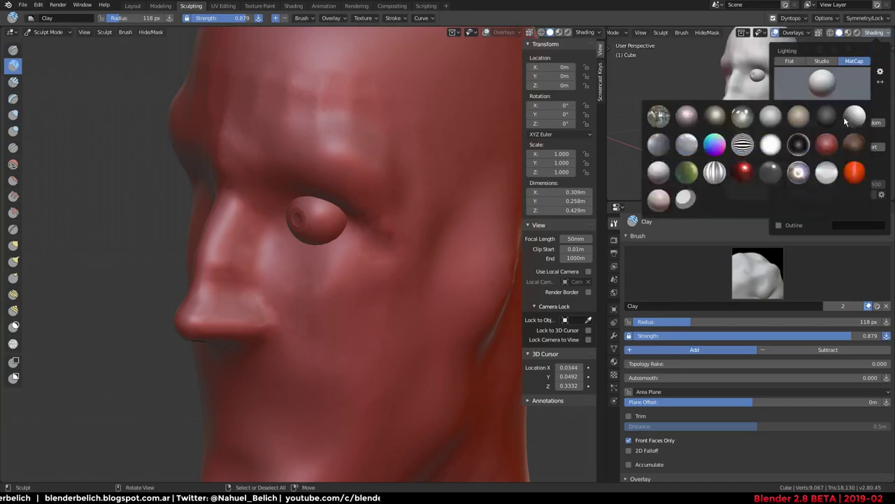
pyautogui.click(845, 121)
pyautogui.click(829, 85)
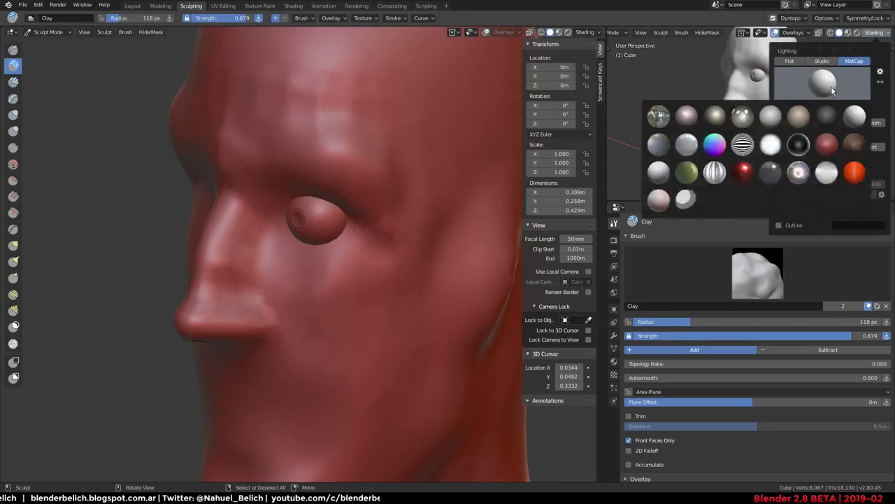
pyautogui.click(854, 115)
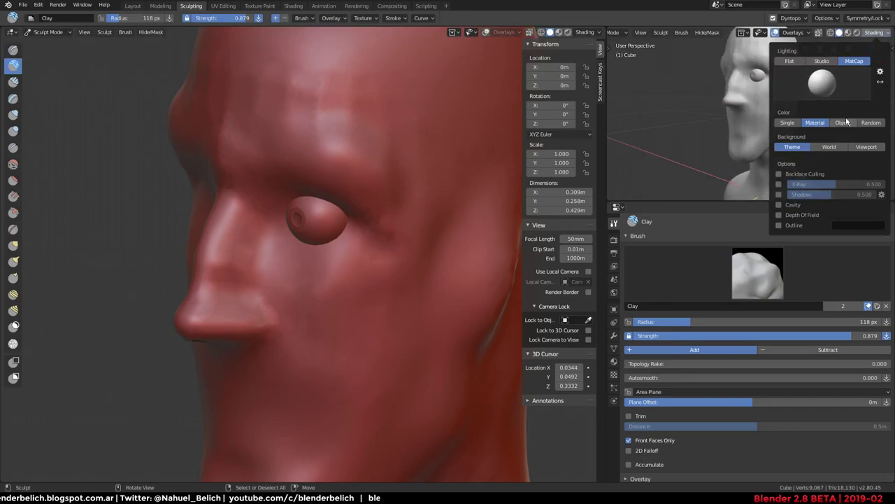
# Enable cavity shading set to Both in the second view
pyautogui.click(779, 204)
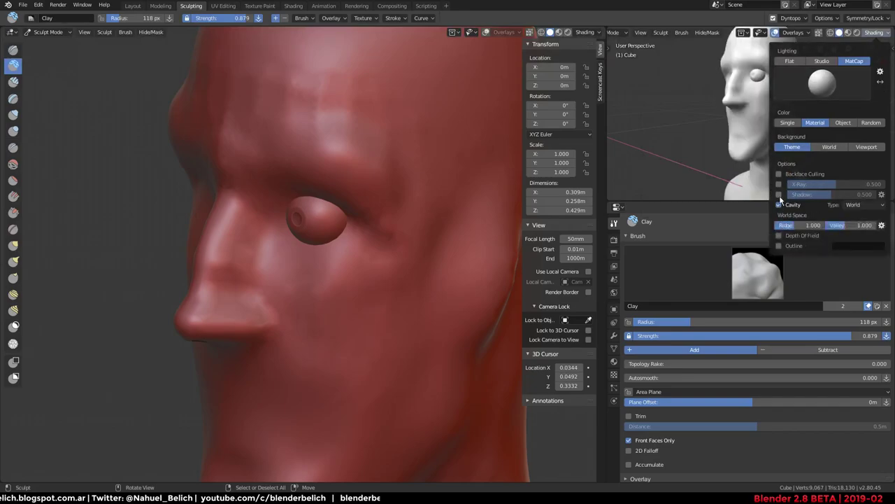
pyautogui.click(857, 204)
pyautogui.click(857, 176)
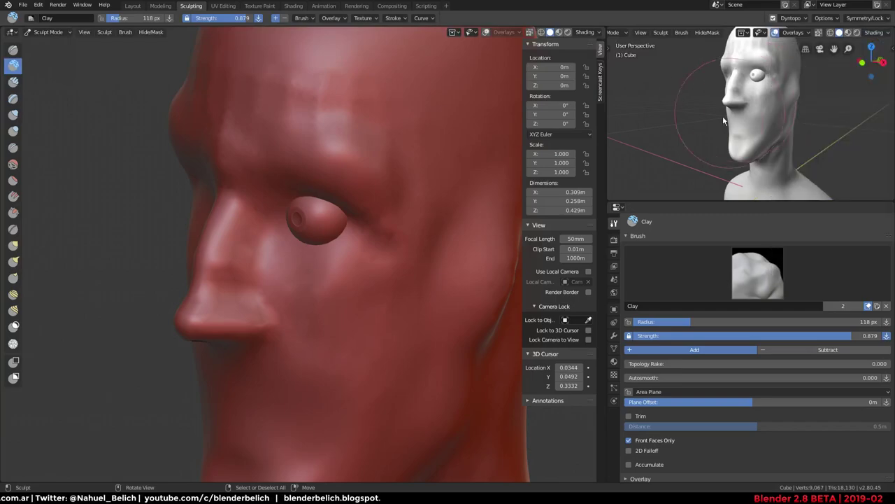
pyautogui.moveTo(635, 137)
pyautogui.mouseDown(button='middle')
pyautogui.moveTo(755, 118)
pyautogui.moveTo(757, 131)
pyautogui.moveTo(799, 131)
pyautogui.moveTo(717, 114)
pyautogui.mouseUp(button='middle')
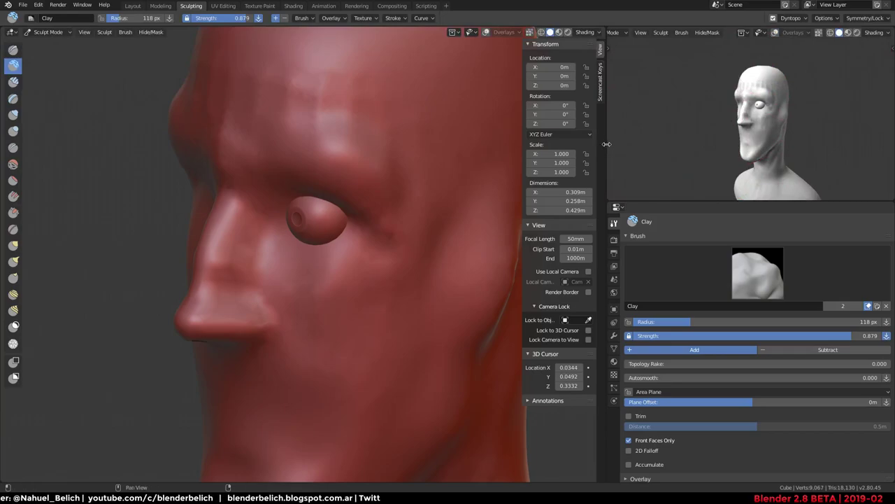
pyautogui.moveTo(606, 141); pyautogui.dragTo(746, 140)
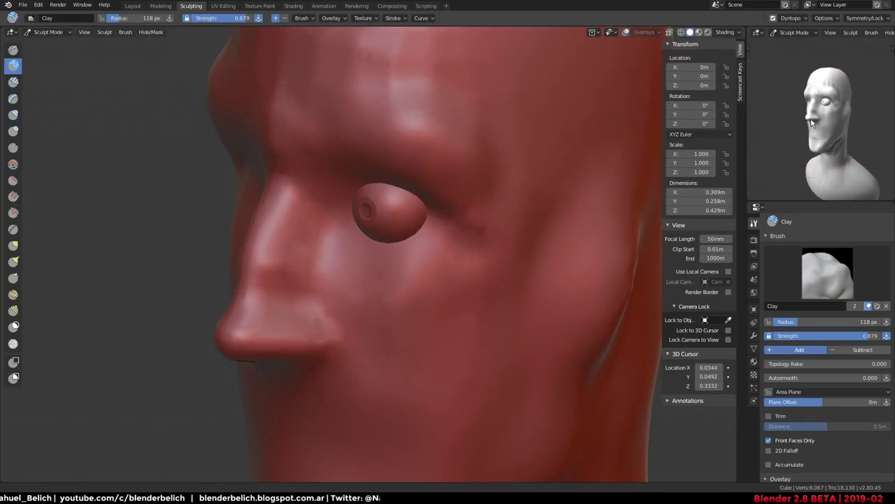
# Set the second view's focal length to 81 mm at a three-quarter front angle
pyautogui.moveTo(822, 115)
pyautogui.mouseDown(button='middle')
pyautogui.moveTo(813, 111)
pyautogui.moveTo(834, 107)
pyautogui.mouseUp(button='middle')
pyautogui.press('n')
pyautogui.scroll(-3, 836, 105)
pyautogui.scroll(-3, 850, 88)
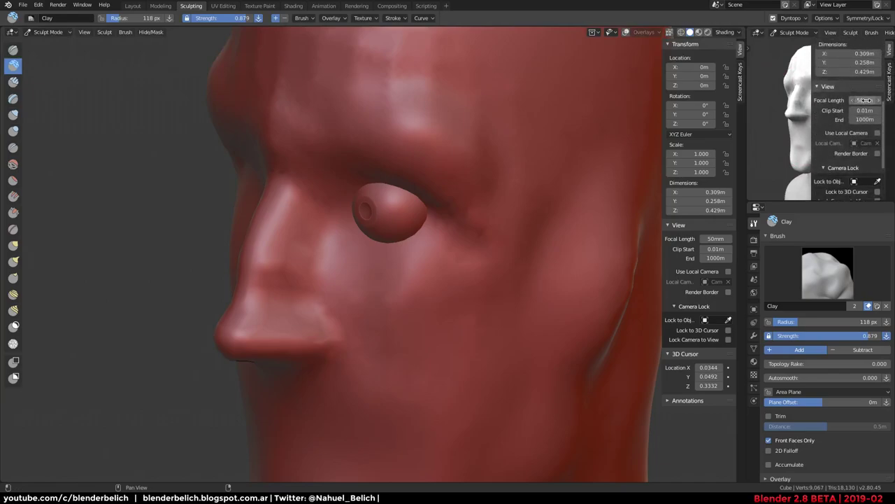
pyautogui.doubleClick(864, 100)
pyautogui.write('81')
pyautogui.press('Return')
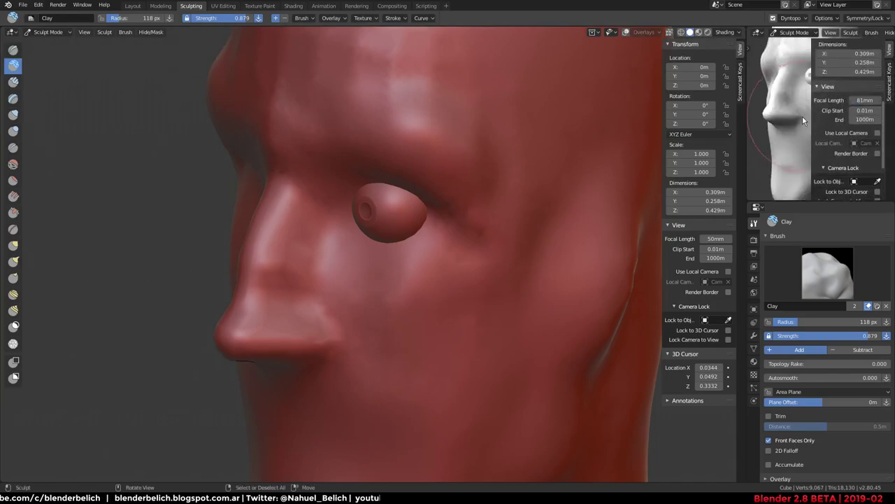
pyautogui.press('n')
pyautogui.moveTo(811, 117)
pyautogui.mouseDown(button='middle')
pyautogui.moveTo(820, 113)
pyautogui.moveTo(825, 138)
pyautogui.mouseUp(button='middle')
# Add Clay strokes over the temple and side of the head
pyautogui.moveTo(296, 196)
pyautogui.mouseDown(button='middle')
pyautogui.moveTo(333, 217)
pyautogui.moveTo(350, 194)
pyautogui.moveTo(429, 206)
pyautogui.mouseUp(button='middle')
pyautogui.moveTo(364, 170)
pyautogui.mouseDown(button='middle')
pyautogui.moveTo(418, 202)
pyautogui.moveTo(450, 180)
pyautogui.moveTo(438, 86)
pyautogui.mouseUp(button='middle')
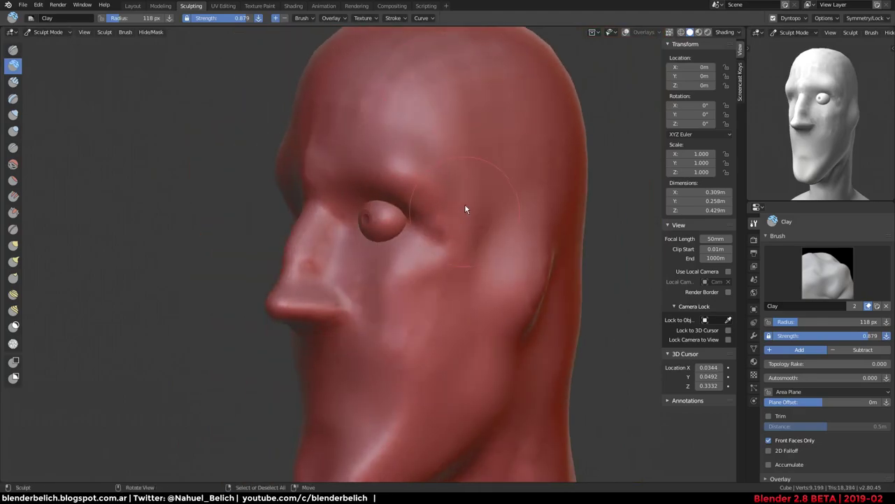
pyautogui.moveTo(491, 110)
pyautogui.mouseDown()
pyautogui.moveTo(555, 124)
pyautogui.moveTo(524, 203)
pyautogui.mouseUp()
pyautogui.moveTo(524, 204); pyautogui.dragTo(556, 75, button='middle')
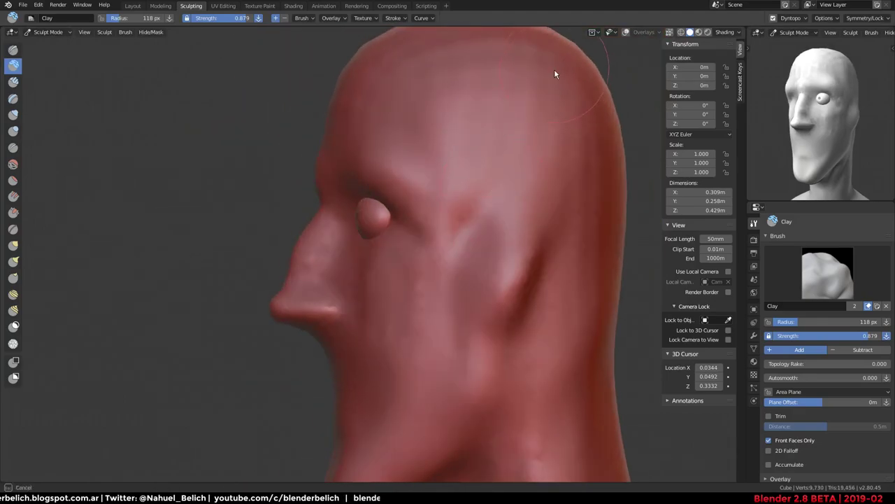
pyautogui.moveTo(555, 74); pyautogui.dragTo(548, 193)
pyautogui.moveTo(548, 193)
pyautogui.mouseDown(button='middle')
pyautogui.moveTo(500, 125)
pyautogui.moveTo(455, 199)
pyautogui.mouseUp(button='middle')
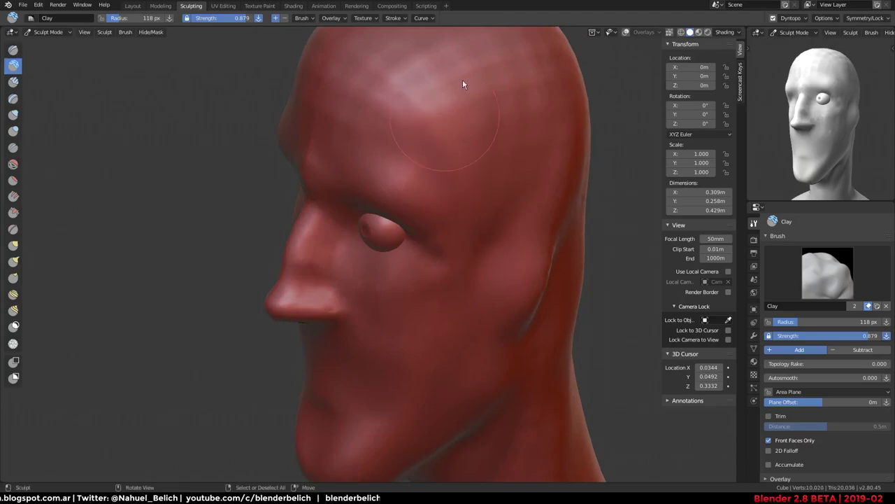
pyautogui.moveTo(462, 79); pyautogui.dragTo(577, 181)
pyautogui.moveTo(577, 181)
pyautogui.mouseDown(button='middle')
pyautogui.moveTo(518, 172)
pyautogui.moveTo(382, 103)
pyautogui.moveTo(442, 179)
pyautogui.moveTo(429, 160)
pyautogui.moveTo(434, 205)
pyautogui.moveTo(415, 217)
pyautogui.moveTo(400, 250)
pyautogui.moveTo(376, 195)
pyautogui.mouseUp(button='middle')
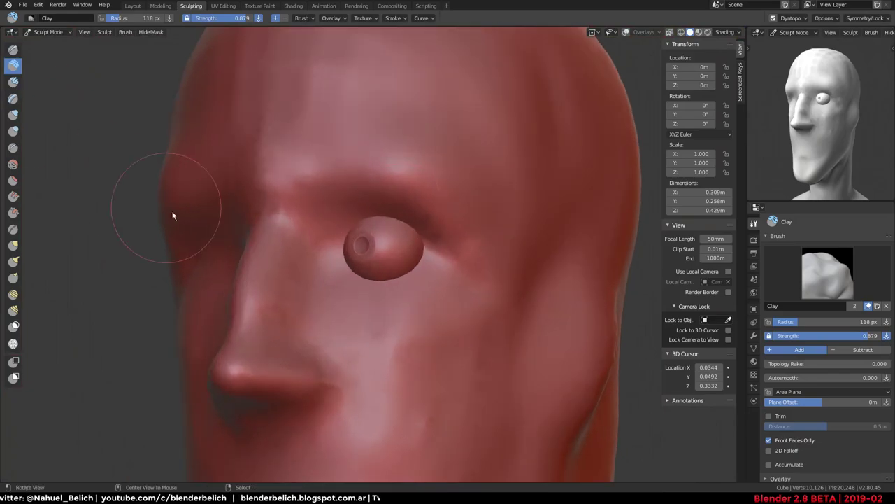
pyautogui.scroll(2, 197, 185)
pyautogui.click(13, 147)
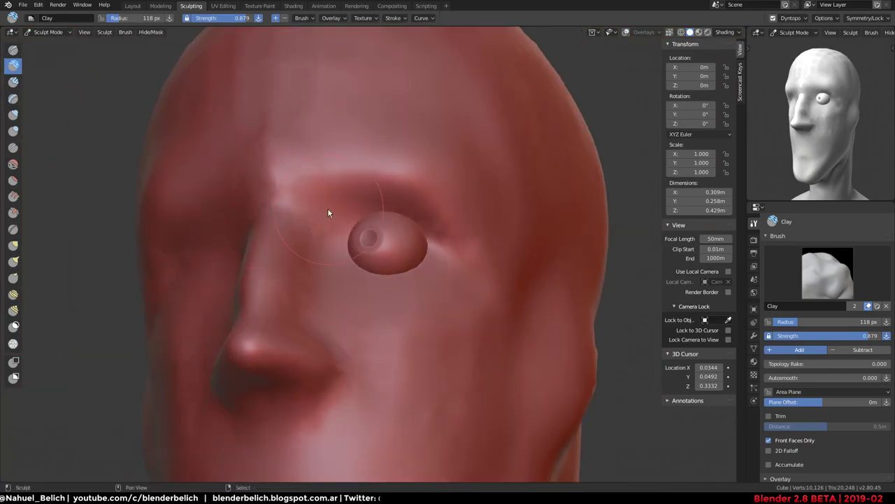
# Crease grooves along the brow, around the upper eyelid and under the eye
pyautogui.moveTo(361, 179)
pyautogui.mouseDown()
pyautogui.moveTo(451, 180)
pyautogui.moveTo(507, 252)
pyautogui.mouseUp()
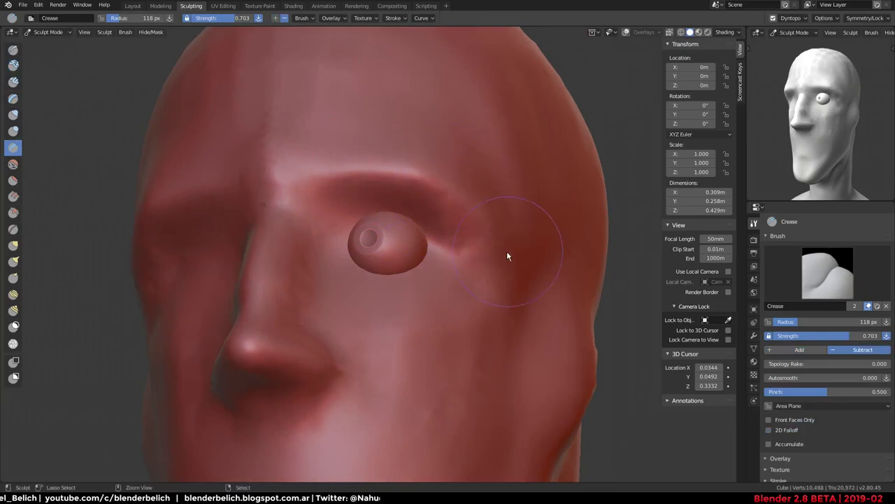
pyautogui.moveTo(447, 180)
pyautogui.mouseDown()
pyautogui.moveTo(304, 186)
pyautogui.moveTo(310, 198)
pyautogui.moveTo(481, 206)
pyautogui.moveTo(482, 239)
pyautogui.mouseUp()
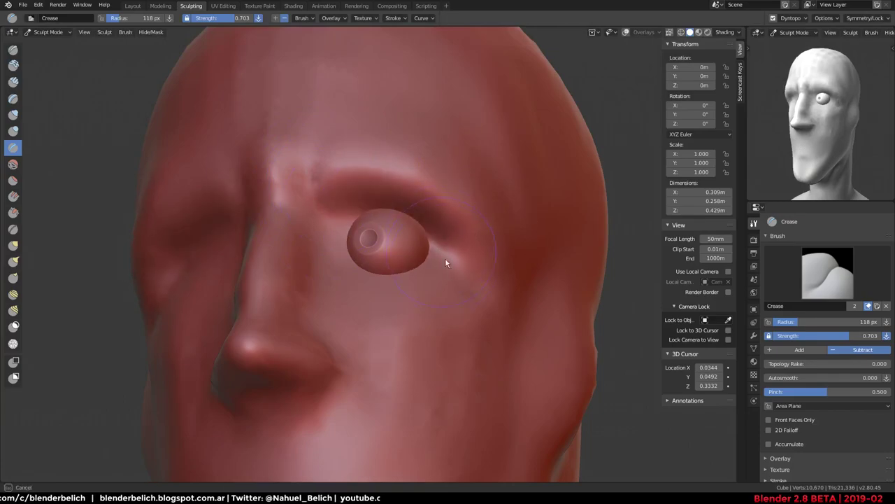
pyautogui.moveTo(347, 266); pyautogui.dragTo(372, 267)
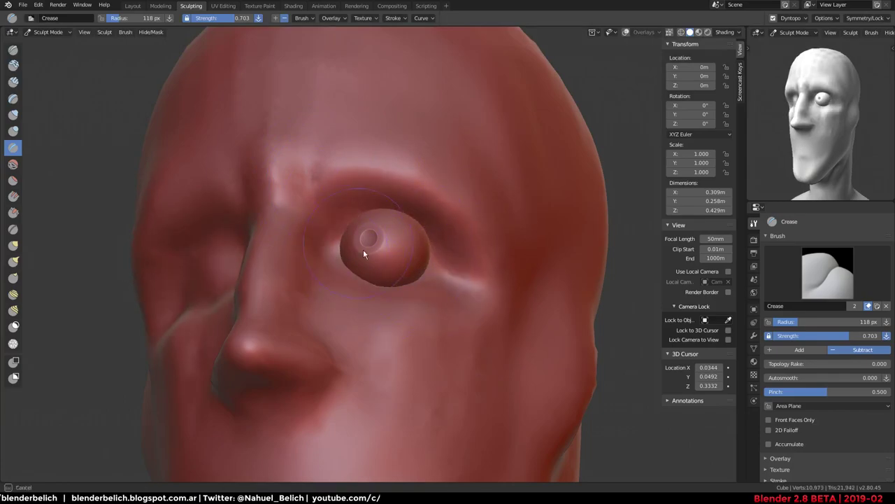
pyautogui.moveTo(388, 284)
pyautogui.mouseDown(button='middle')
pyautogui.moveTo(405, 300)
pyautogui.moveTo(355, 282)
pyautogui.moveTo(392, 286)
pyautogui.mouseUp(button='middle')
pyautogui.moveTo(439, 291)
pyautogui.mouseDown()
pyautogui.moveTo(400, 249)
pyautogui.moveTo(356, 293)
pyautogui.mouseUp()
# Carve a crease from the nose wing past the mouth with a 52 px brush
pyautogui.keyDown('shift'); pyautogui.moveTo(356, 294); pyautogui.dragTo(388, 180, button='middle'); pyautogui.keyUp('shift')
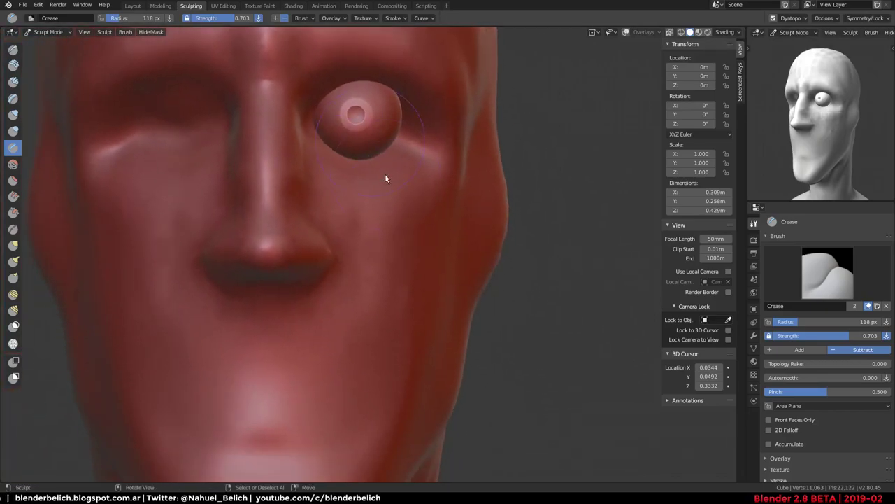
pyautogui.press('f')
pyautogui.click(359, 258)
pyautogui.moveTo(359, 258); pyautogui.dragTo(382, 390)
pyautogui.moveTo(382, 390); pyautogui.dragTo(326, 271, button='middle')
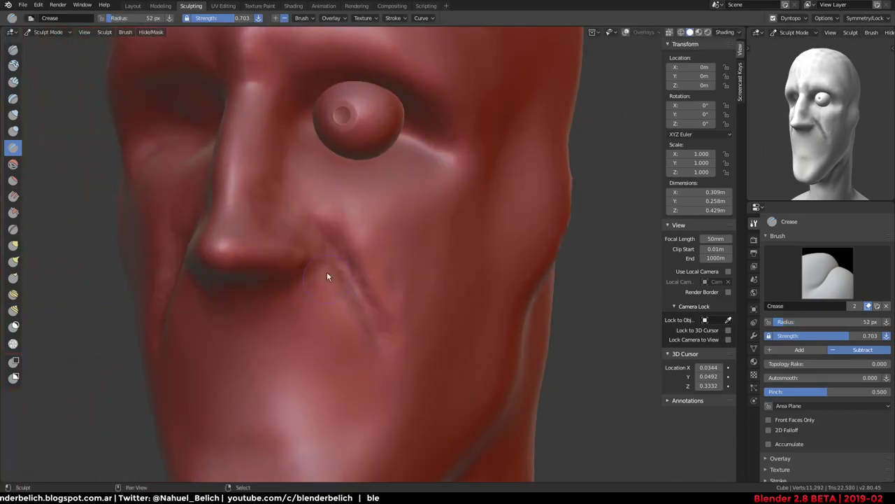
pyautogui.moveTo(329, 230)
pyautogui.mouseDown()
pyautogui.moveTo(356, 263)
pyautogui.moveTo(376, 343)
pyautogui.mouseUp()
# Smooth away the nose-to-mouth crease with a 101 px brush
pyautogui.press('f')
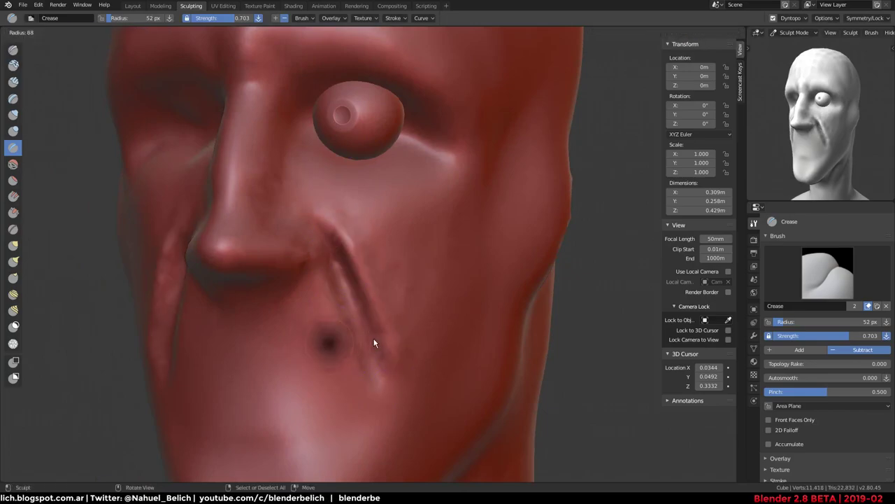
pyautogui.click(420, 346)
pyautogui.keyDown('shift'); pyautogui.moveTo(367, 389); pyautogui.dragTo(355, 256); pyautogui.keyUp('shift')
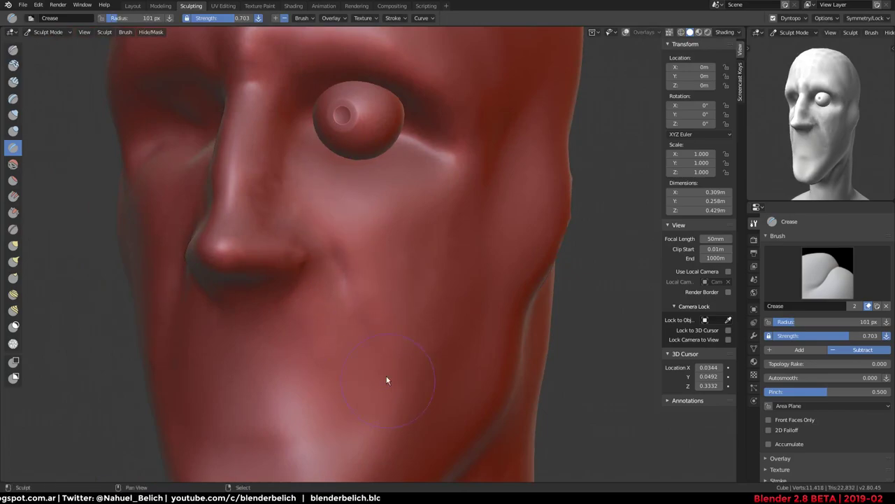
pyautogui.moveTo(387, 376)
pyautogui.mouseDown(button='middle')
pyautogui.moveTo(317, 294)
pyautogui.moveTo(344, 296)
pyautogui.moveTo(362, 274)
pyautogui.moveTo(333, 276)
pyautogui.mouseUp(button='middle')
pyautogui.scroll(1, 344, 315)
pyautogui.scroll(2, 345, 329)
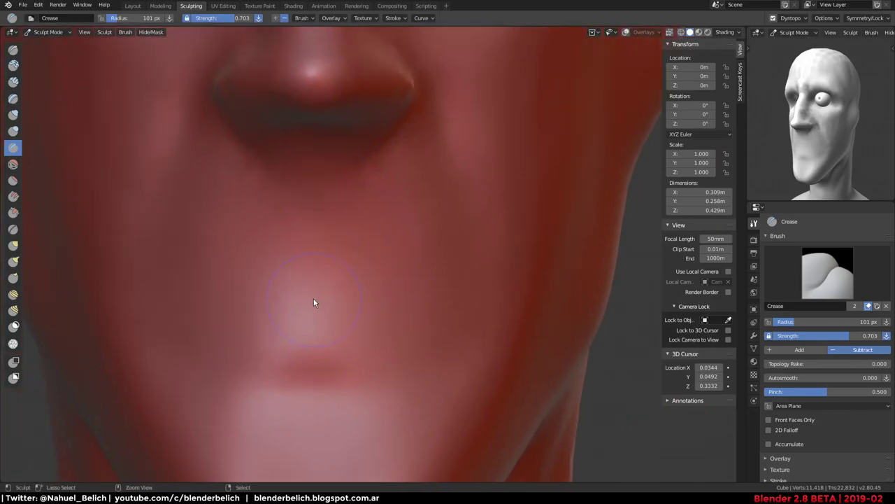
# Inflate lip bumps below the nose with the Inflate brush
pyautogui.keyDown('ctrl'); pyautogui.moveTo(314, 298); pyautogui.dragTo(323, 291); pyautogui.keyUp('ctrl')
pyautogui.hotkey('ctrl', 'z')
pyautogui.hotkey('ctrl', 'z')
pyautogui.hotkey('ctrl', 'z')
pyautogui.hotkey('ctrl', 'z')
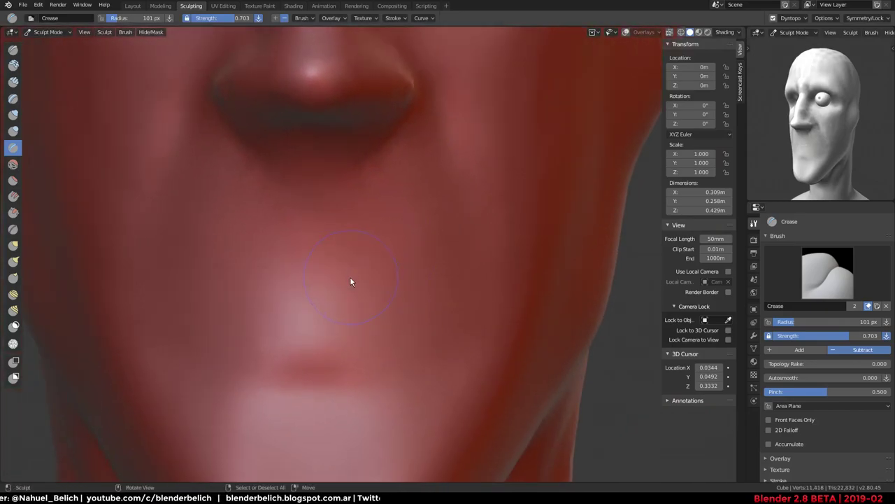
pyautogui.press('i')
pyautogui.moveTo(319, 282); pyautogui.dragTo(380, 287)
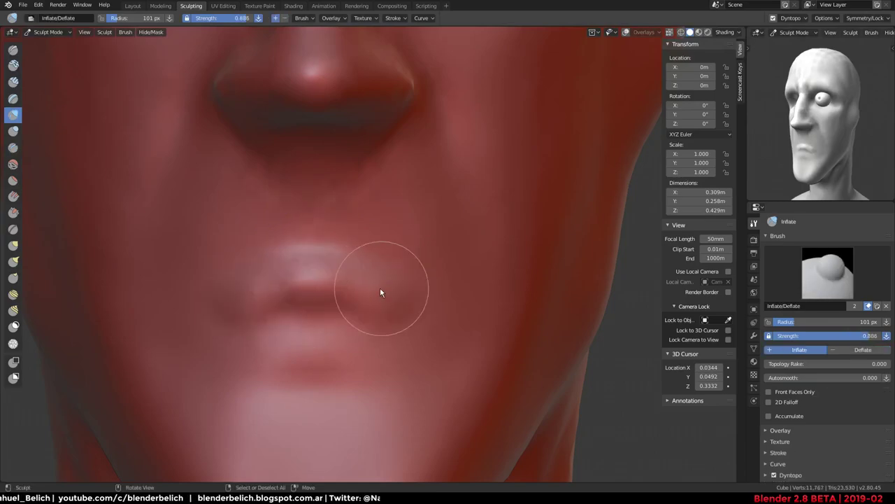
pyautogui.hotkey('ctrl', 'z')
pyautogui.hotkey('ctrl', 'shift', 'z')
pyautogui.hotkey('ctrl', 'shift', 'z')
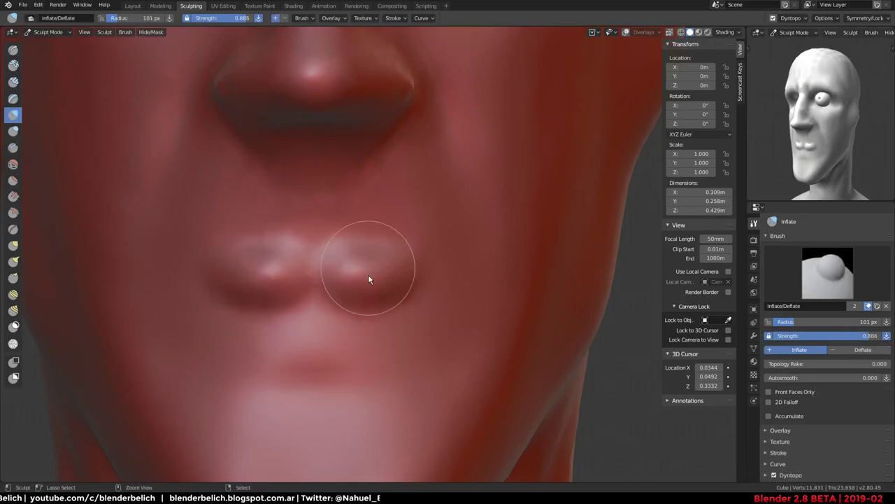
# Inflate at 78 px to shape a wavy upper lip and fuller lower lip
pyautogui.hotkey('ctrl', 'z')
pyautogui.hotkey('ctrl', 'z')
pyautogui.scroll(2, 376, 292)
pyautogui.press('f')
pyautogui.click(359, 275)
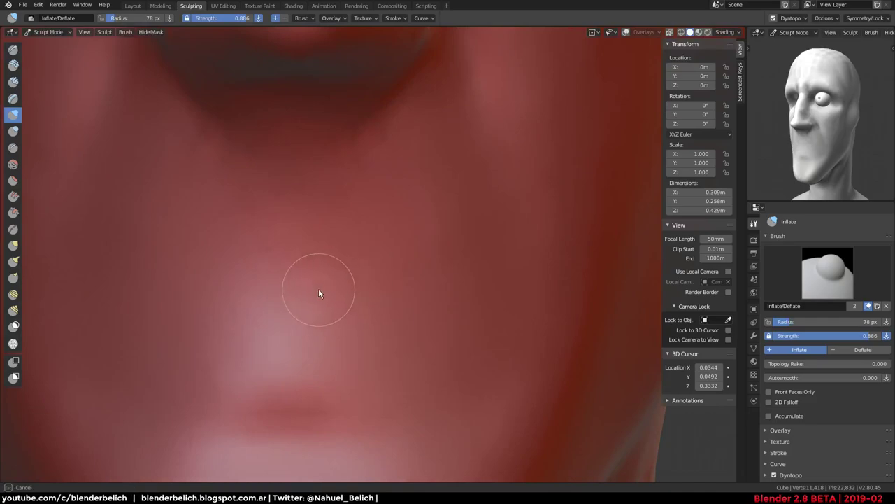
pyautogui.hotkey('ctrl', 'shift', 'z')
pyautogui.hotkey('ctrl', 'shift', 'z')
pyautogui.hotkey('ctrl', 'shift', 'z')
pyautogui.hotkey('ctrl', 'shift', 'z')
pyautogui.hotkey('ctrl', 'z')
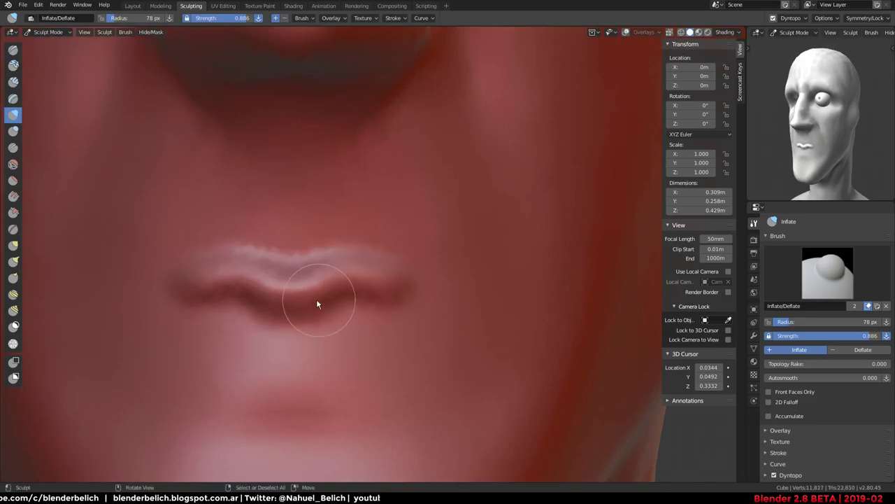
pyautogui.hotkey('ctrl', 'shift', 'z')
pyautogui.hotkey('ctrl', 'shift', 'z')
pyautogui.hotkey('ctrl', 'shift', 'z')
pyautogui.hotkey('ctrl', 'shift', 'z')
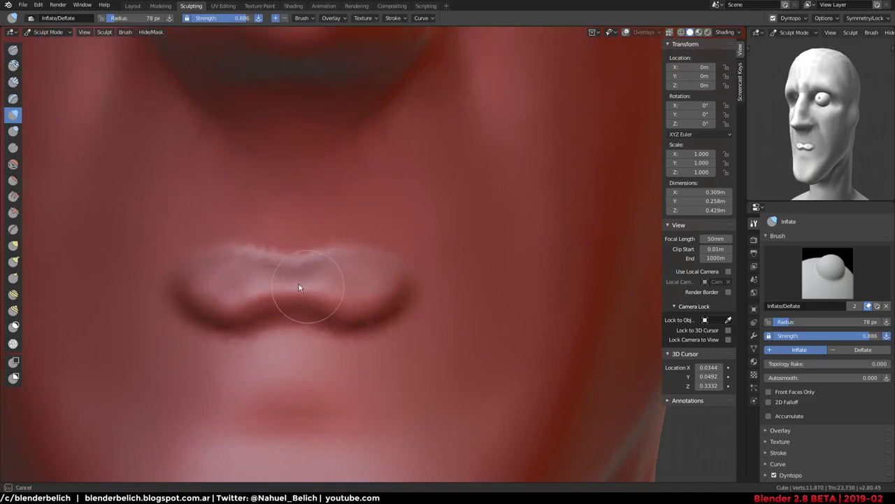
pyautogui.hotkey('ctrl', 'shift', 'z')
pyautogui.moveTo(300, 223)
pyautogui.mouseDown()
pyautogui.moveTo(350, 248)
pyautogui.moveTo(354, 227)
pyautogui.moveTo(342, 217)
pyautogui.mouseUp()
pyautogui.hotkey('ctrl', 'shift', 'z')
pyautogui.hotkey('ctrl', 'shift', 'z')
pyautogui.hotkey('ctrl', 'shift', 'z')
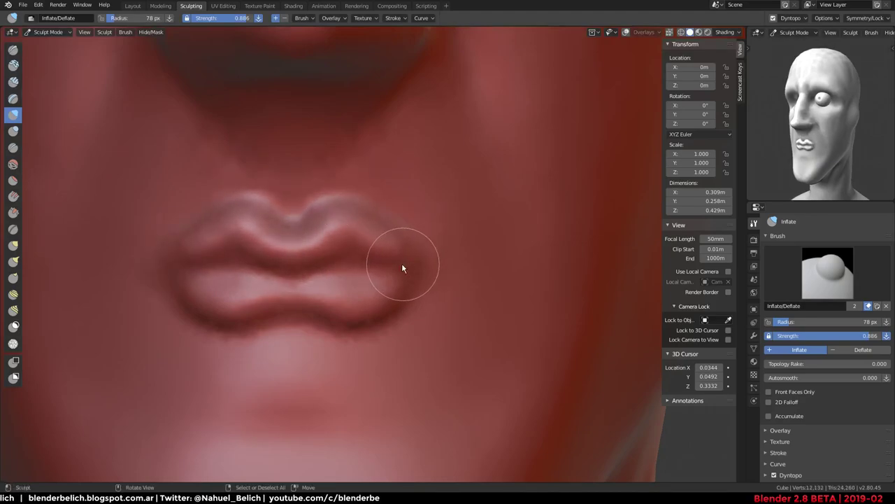
pyautogui.moveTo(366, 306)
pyautogui.mouseDown(button='middle')
pyautogui.moveTo(372, 262)
pyautogui.moveTo(372, 287)
pyautogui.moveTo(395, 278)
pyautogui.moveTo(384, 194)
pyautogui.mouseUp(button='middle')
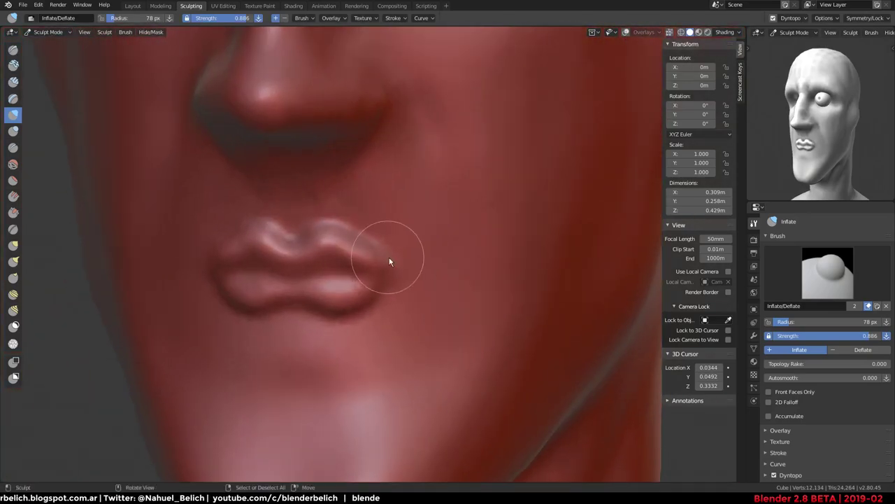
pyautogui.moveTo(392, 259)
pyautogui.mouseDown(button='middle')
pyautogui.moveTo(400, 233)
pyautogui.moveTo(380, 266)
pyautogui.moveTo(338, 240)
pyautogui.moveTo(396, 259)
pyautogui.moveTo(384, 280)
pyautogui.moveTo(322, 268)
pyautogui.moveTo(259, 284)
pyautogui.moveTo(286, 251)
pyautogui.mouseUp(button='middle')
# Switch to the Snake Hook brush at 158 px and pull the lips outward in profile
pyautogui.press('k')
pyautogui.press('f')
pyautogui.click(366, 256)
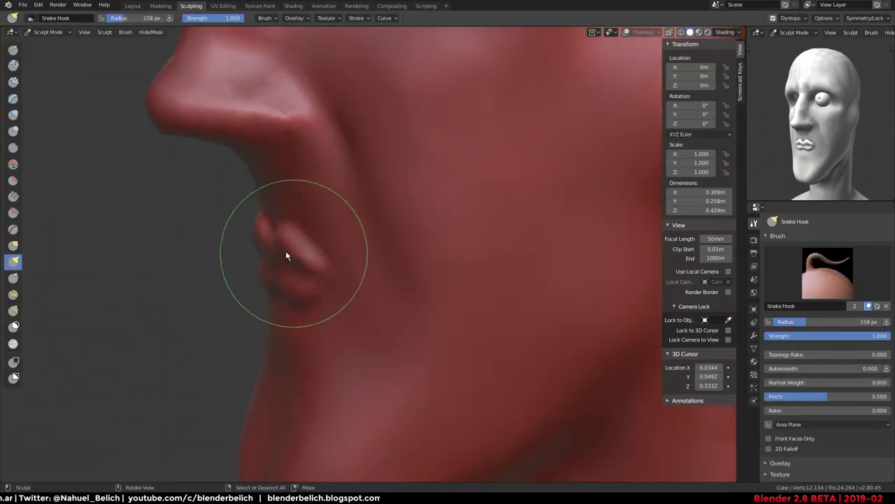
pyautogui.moveTo(285, 251)
pyautogui.mouseDown()
pyautogui.moveTo(261, 263)
pyautogui.moveTo(308, 276)
pyautogui.mouseUp()
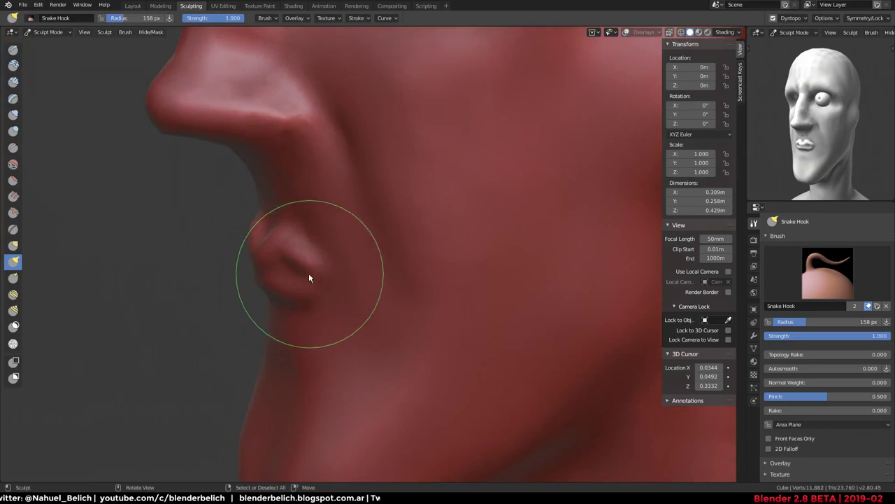
pyautogui.moveTo(154, 301); pyautogui.dragTo(339, 253, button='middle')
pyautogui.scroll(-3, 803, 419)
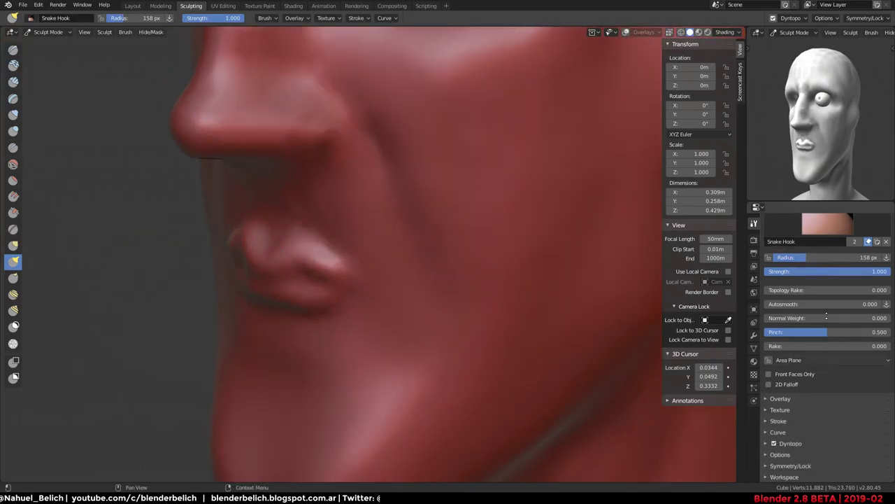
# Apply a different falloff curve preset and pull the lip bulge further out at 216 px
pyautogui.click(796, 432)
pyautogui.scroll(-3, 793, 428)
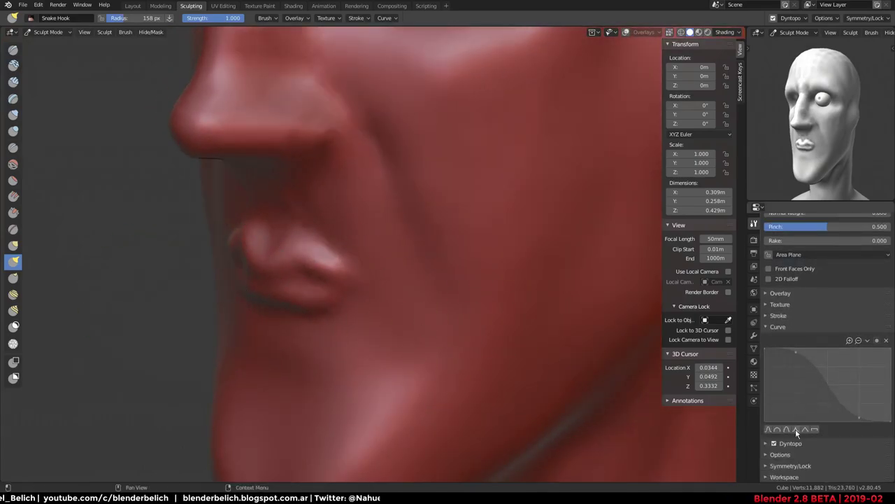
pyautogui.click(796, 430)
pyautogui.moveTo(438, 300); pyautogui.dragTo(372, 306, button='middle')
pyautogui.press(']')
pyautogui.press(']')
pyautogui.press(']')
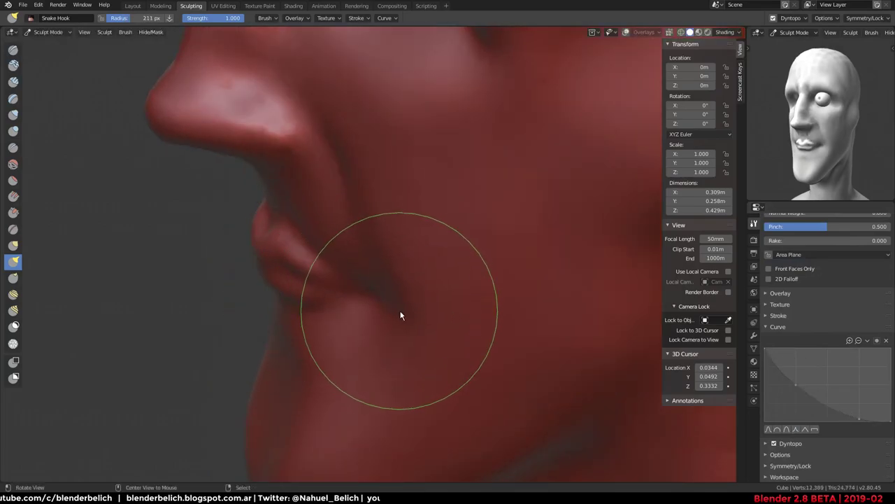
pyautogui.moveTo(399, 312)
pyautogui.mouseDown(button='middle')
pyautogui.moveTo(452, 264)
pyautogui.moveTo(390, 300)
pyautogui.moveTo(424, 266)
pyautogui.moveTo(455, 276)
pyautogui.moveTo(341, 279)
pyautogui.moveTo(368, 249)
pyautogui.moveTo(411, 240)
pyautogui.mouseUp(button='middle')
pyautogui.press('[')
pyautogui.press('[')
pyautogui.press('[')
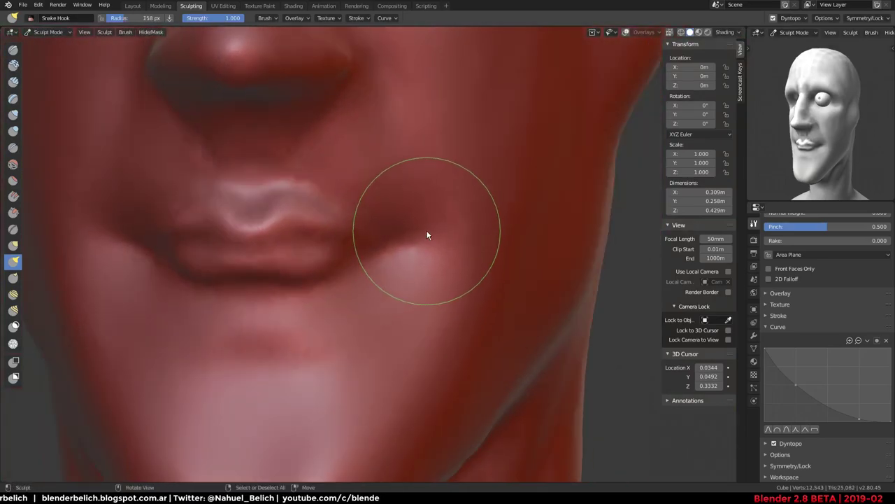
pyautogui.moveTo(352, 235)
pyautogui.mouseDown(button='middle')
pyautogui.moveTo(337, 245)
pyautogui.moveTo(356, 269)
pyautogui.moveTo(335, 245)
pyautogui.moveTo(222, 238)
pyautogui.moveTo(250, 258)
pyautogui.mouseUp(button='middle')
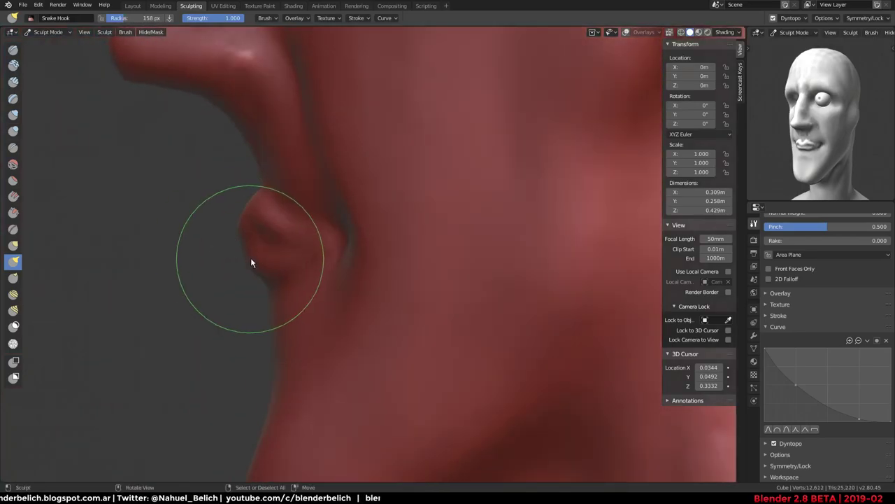
pyautogui.press(']')
pyautogui.press(']')
pyautogui.press(']')
pyautogui.moveTo(244, 240)
pyautogui.mouseDown()
pyautogui.moveTo(270, 286)
pyautogui.moveTo(283, 250)
pyautogui.moveTo(303, 259)
pyautogui.moveTo(334, 254)
pyautogui.moveTo(286, 273)
pyautogui.mouseUp()
pyautogui.scroll(-3, 278, 202)
# With a larger Snake Hook brush, reshape the lips from the front and in profile
pyautogui.press('f')
pyautogui.click(302, 245)
pyautogui.moveTo(287, 273); pyautogui.dragTo(406, 273, button='middle')
pyautogui.moveTo(346, 239)
pyautogui.mouseDown()
pyautogui.moveTo(321, 235)
pyautogui.moveTo(376, 239)
pyautogui.moveTo(399, 278)
pyautogui.mouseUp()
pyautogui.moveTo(400, 278); pyautogui.dragTo(240, 296, button='middle')
pyautogui.scroll(2, 300, 296)
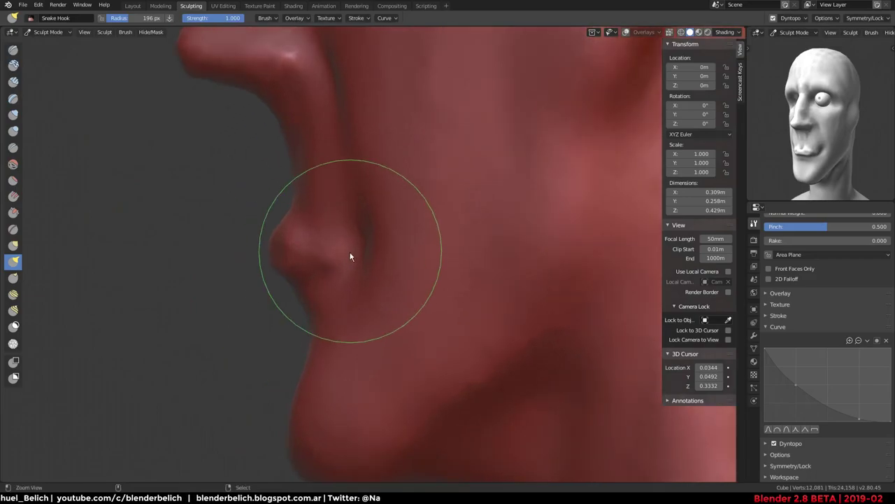
pyautogui.moveTo(323, 271)
pyautogui.mouseDown()
pyautogui.moveTo(346, 258)
pyautogui.moveTo(360, 232)
pyautogui.mouseUp()
pyautogui.moveTo(360, 232)
pyautogui.mouseDown(button='middle')
pyautogui.moveTo(426, 306)
pyautogui.moveTo(367, 206)
pyautogui.moveTo(366, 166)
pyautogui.mouseUp(button='middle')
pyautogui.scroll(-3, 431, 232)
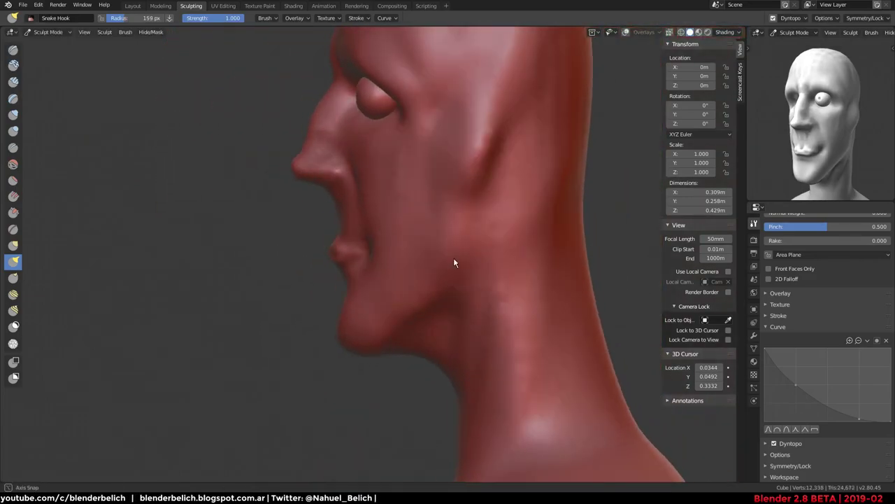
pyautogui.scroll(-1, 448, 238)
pyautogui.moveTo(448, 238)
pyautogui.mouseDown(button='middle')
pyautogui.moveTo(438, 300)
pyautogui.moveTo(424, 196)
pyautogui.moveTo(525, 231)
pyautogui.moveTo(429, 196)
pyautogui.moveTo(380, 194)
pyautogui.moveTo(414, 224)
pyautogui.moveTo(389, 296)
pyautogui.moveTo(359, 291)
pyautogui.mouseUp(button='middle')
# At 205 px, pull the chin's lower edge outward and reshape the cheek and jaw beside the mouth
pyautogui.press('f')
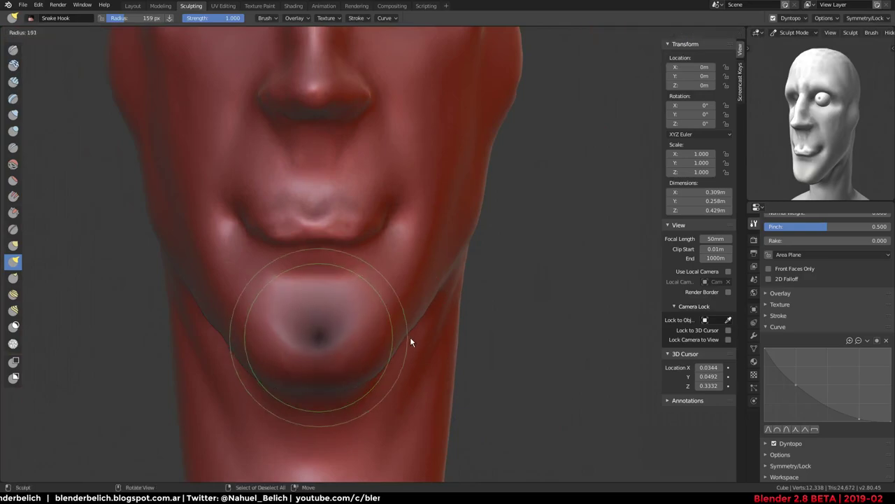
pyautogui.click(382, 368)
pyautogui.moveTo(390, 360)
pyautogui.mouseDown()
pyautogui.moveTo(394, 366)
pyautogui.moveTo(371, 343)
pyautogui.moveTo(411, 355)
pyautogui.mouseUp()
pyautogui.moveTo(411, 356)
pyautogui.mouseDown(button='middle')
pyautogui.moveTo(392, 304)
pyautogui.moveTo(358, 258)
pyautogui.mouseUp(button='middle')
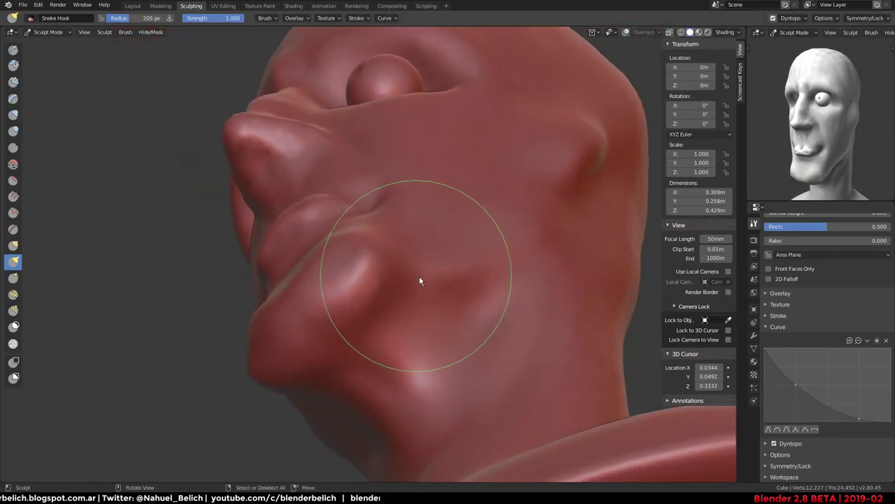
pyautogui.moveTo(436, 272)
pyautogui.mouseDown()
pyautogui.moveTo(390, 296)
pyautogui.moveTo(449, 262)
pyautogui.moveTo(356, 247)
pyautogui.mouseUp()
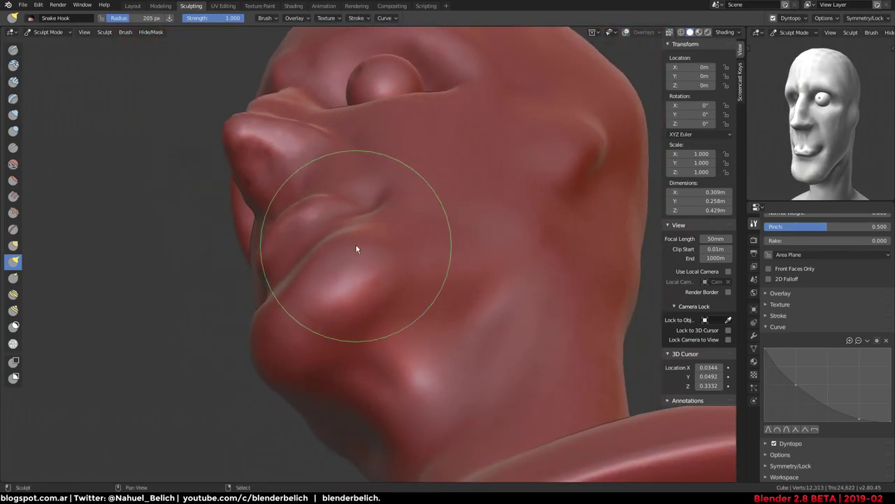
pyautogui.moveTo(356, 248)
pyautogui.mouseDown(button='middle')
pyautogui.moveTo(433, 316)
pyautogui.moveTo(389, 245)
pyautogui.mouseUp(button='middle')
pyautogui.scroll(2, 389, 245)
# Set the brush to 98 px and change the Preferences Navigation Orbit Method to Trackball
pyautogui.press('f')
pyautogui.click(383, 208)
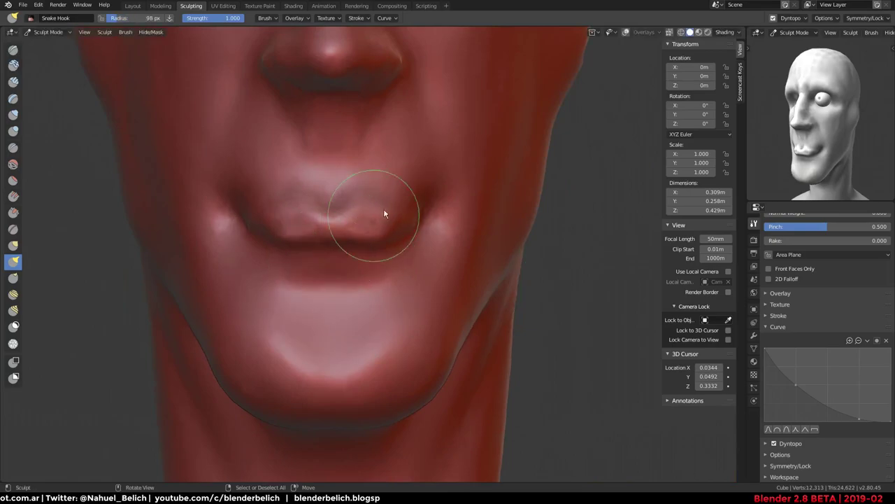
pyautogui.moveTo(384, 208)
pyautogui.mouseDown(button='middle')
pyautogui.moveTo(329, 133)
pyautogui.moveTo(350, 233)
pyautogui.moveTo(277, 186)
pyautogui.moveTo(346, 214)
pyautogui.moveTo(374, 209)
pyautogui.moveTo(262, 242)
pyautogui.moveTo(494, 209)
pyautogui.moveTo(488, 202)
pyautogui.mouseUp(button='middle')
pyautogui.press('F4')
pyautogui.press('Up')
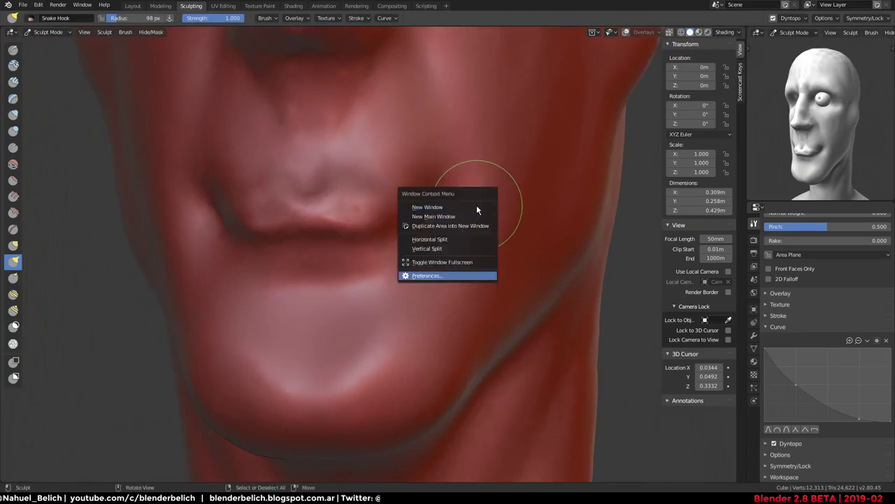
pyautogui.press('Return')
pyautogui.click(364, 210)
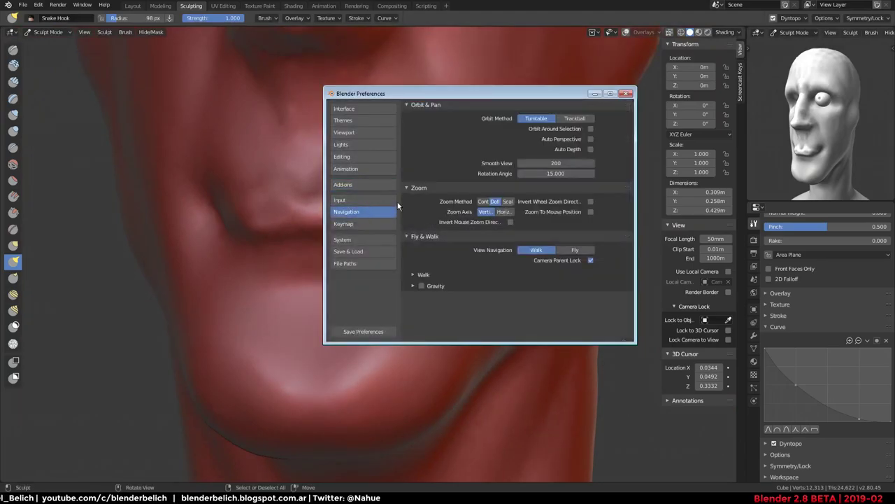
pyautogui.click(575, 118)
pyautogui.click(626, 93)
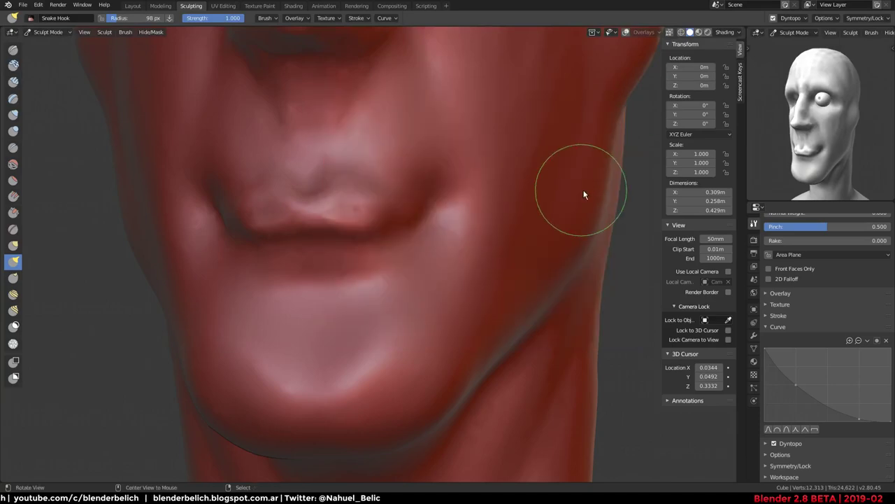
pyautogui.moveTo(583, 193); pyautogui.dragTo(260, 203, button='middle')
# With the Crease brush at 103 px, carve and soften sharp grooves along the lip line
pyautogui.hotkey('shift', 'c')
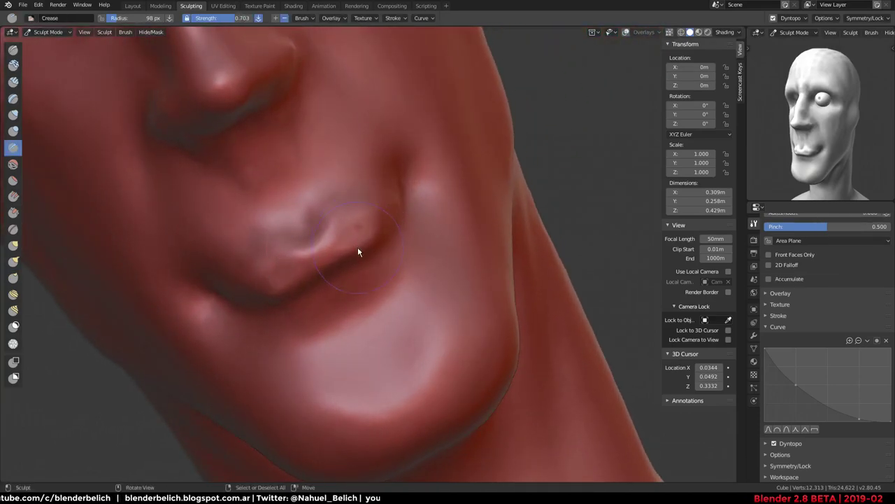
pyautogui.press('f')
pyautogui.click(310, 259)
pyautogui.moveTo(280, 280); pyautogui.dragTo(378, 228)
pyautogui.keyDown('shift'); pyautogui.moveTo(287, 287); pyautogui.dragTo(371, 245); pyautogui.keyUp('shift')
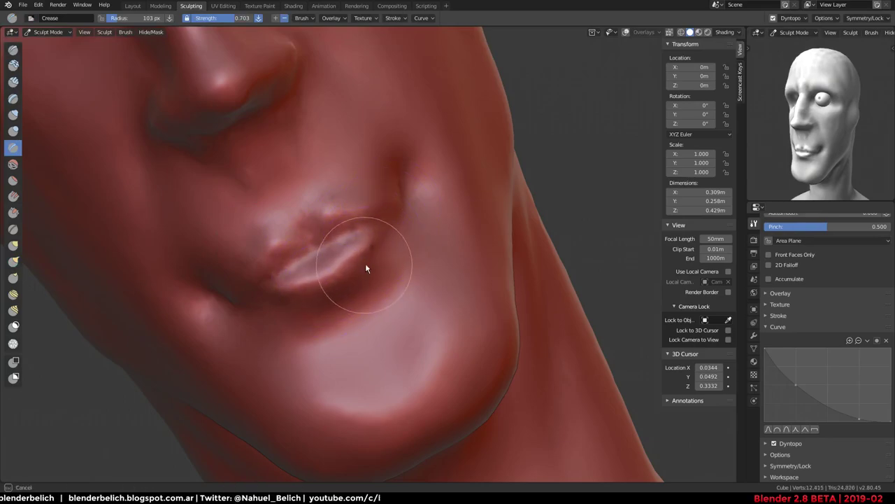
pyautogui.moveTo(316, 254)
pyautogui.keyDown('shift'); pyautogui.mouseDown()
pyautogui.moveTo(314, 238)
pyautogui.moveTo(364, 213)
pyautogui.mouseUp(); pyautogui.keyUp('shift')
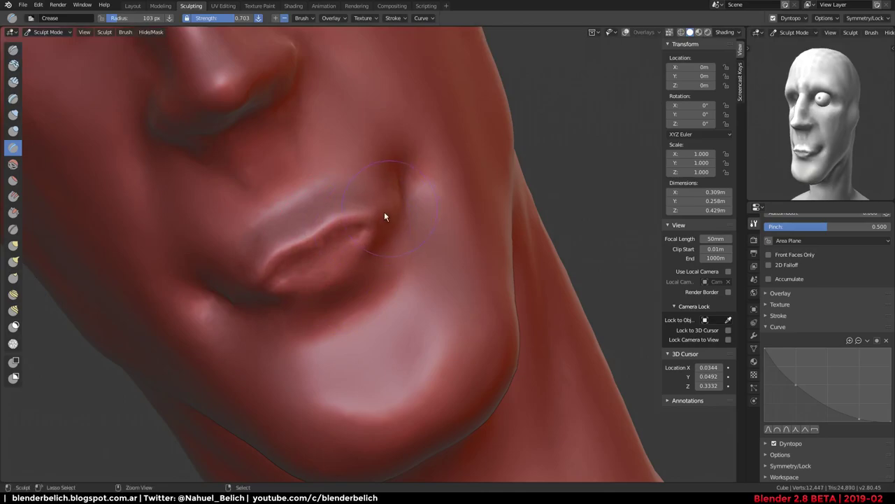
pyautogui.moveTo(384, 211)
pyautogui.mouseDown(button='middle')
pyautogui.moveTo(353, 234)
pyautogui.moveTo(310, 240)
pyautogui.mouseUp(button='middle')
pyautogui.moveTo(238, 277)
pyautogui.mouseDown()
pyautogui.moveTo(377, 202)
pyautogui.moveTo(370, 215)
pyautogui.moveTo(283, 262)
pyautogui.moveTo(308, 254)
pyautogui.moveTo(250, 248)
pyautogui.moveTo(359, 203)
pyautogui.moveTo(350, 195)
pyautogui.mouseUp()
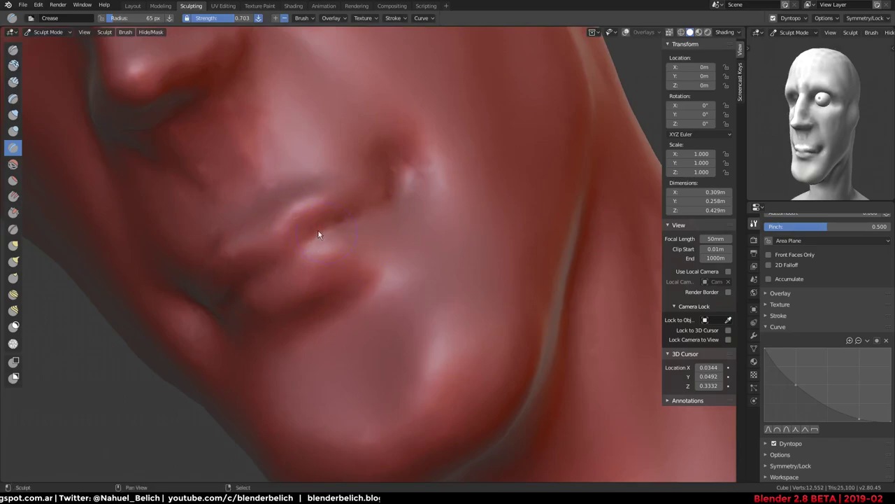
# Crease a deep line from the mouth corner toward the chin, then resize the brush to 84 px
pyautogui.moveTo(361, 194); pyautogui.dragTo(358, 223, button='middle')
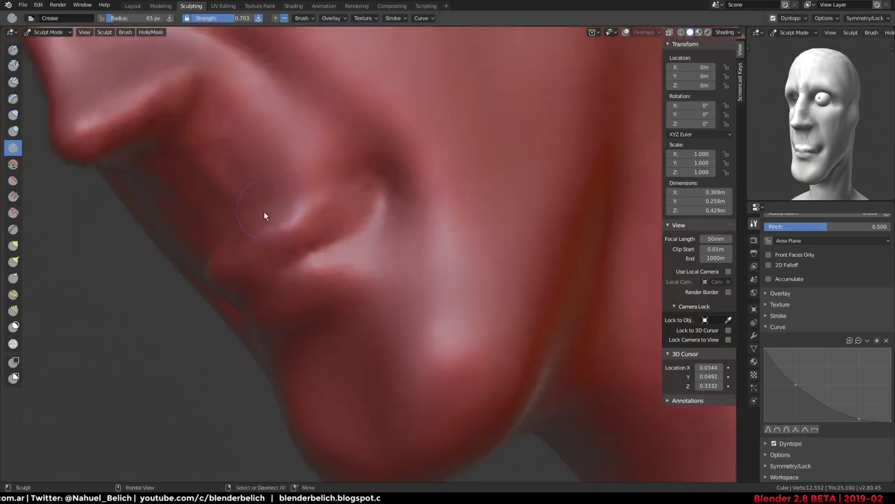
pyautogui.moveTo(276, 196); pyautogui.dragTo(408, 126, button='middle')
pyautogui.scroll(-3, 448, 186)
pyautogui.moveTo(448, 187)
pyautogui.mouseDown(button='middle')
pyautogui.moveTo(389, 214)
pyautogui.moveTo(428, 146)
pyautogui.moveTo(527, 136)
pyautogui.moveTo(383, 219)
pyautogui.mouseUp(button='middle')
pyautogui.scroll(3, 382, 163)
pyautogui.moveTo(391, 179); pyautogui.dragTo(433, 319)
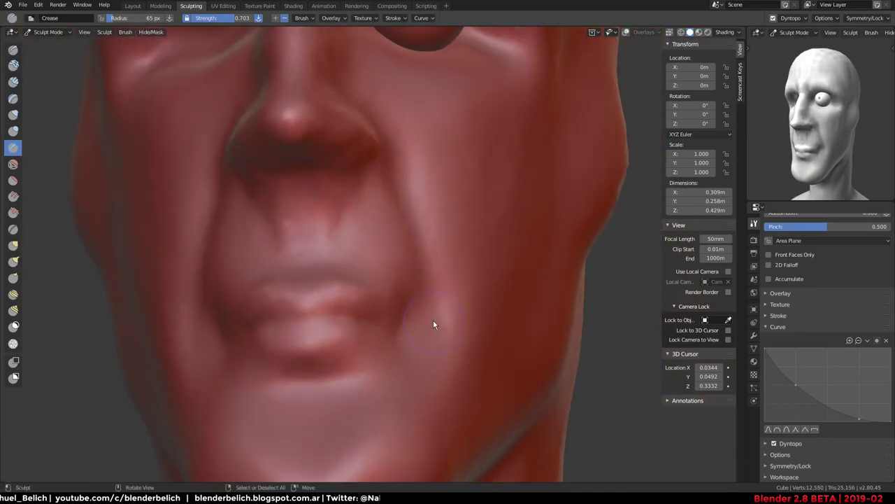
pyautogui.moveTo(423, 224); pyautogui.dragTo(420, 320)
pyautogui.moveTo(413, 325)
pyautogui.mouseDown(button='middle')
pyautogui.moveTo(333, 325)
pyautogui.moveTo(222, 305)
pyautogui.moveTo(268, 331)
pyautogui.mouseUp(button='middle')
pyautogui.press('[')
pyautogui.press('[')
pyautogui.press('[')
pyautogui.moveTo(377, 357)
pyautogui.mouseDown(button='middle')
pyautogui.moveTo(474, 171)
pyautogui.moveTo(338, 202)
pyautogui.mouseUp(button='middle')
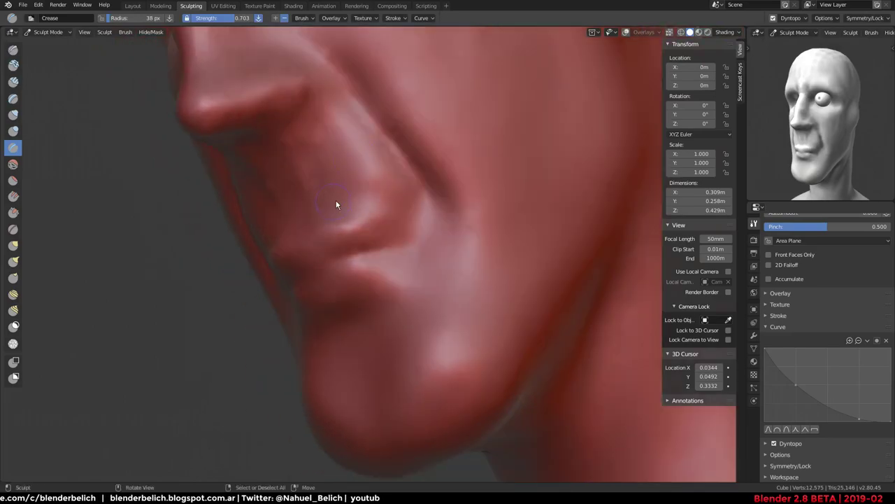
pyautogui.press(']')
pyautogui.press(']')
pyautogui.press(']')
# With the Clay brush, build up the fold beside the mouth and fill out the lip corner
pyautogui.press('c')
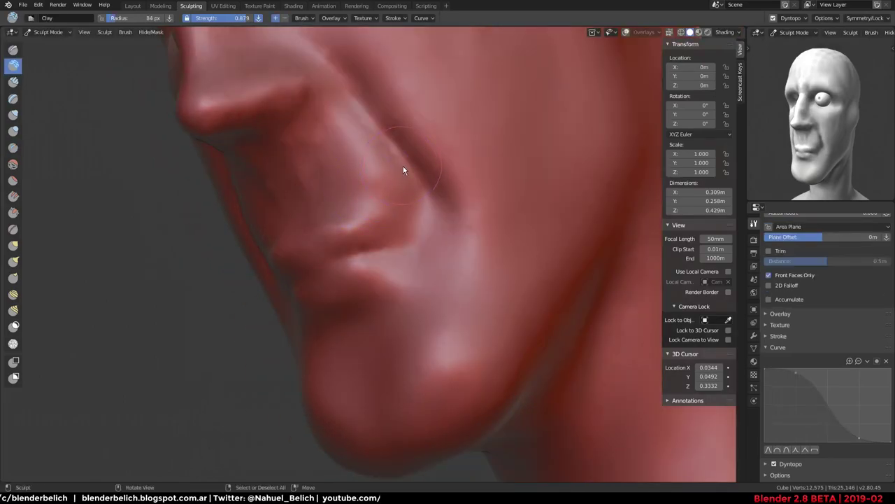
pyautogui.moveTo(403, 166)
pyautogui.mouseDown()
pyautogui.moveTo(400, 218)
pyautogui.moveTo(422, 205)
pyautogui.moveTo(380, 208)
pyautogui.moveTo(436, 222)
pyautogui.moveTo(418, 227)
pyautogui.mouseUp()
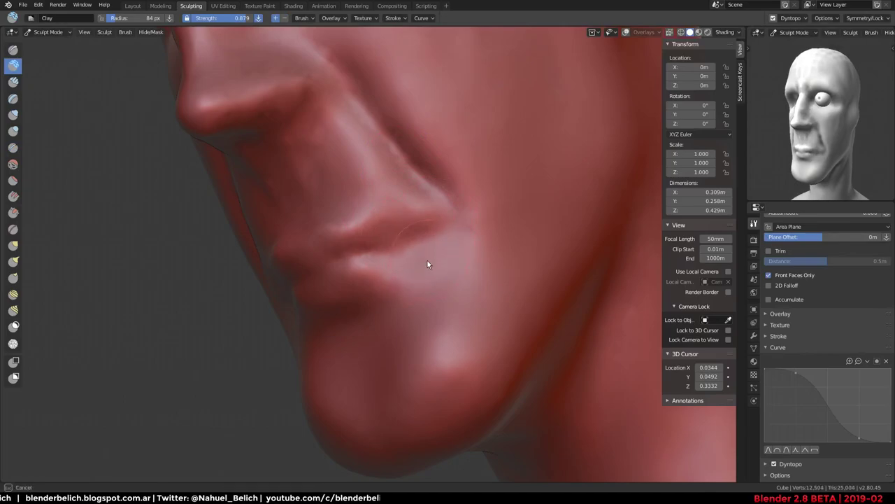
pyautogui.moveTo(428, 261)
pyautogui.mouseDown()
pyautogui.moveTo(397, 280)
pyautogui.moveTo(449, 223)
pyautogui.moveTo(424, 291)
pyautogui.moveTo(448, 215)
pyautogui.mouseUp()
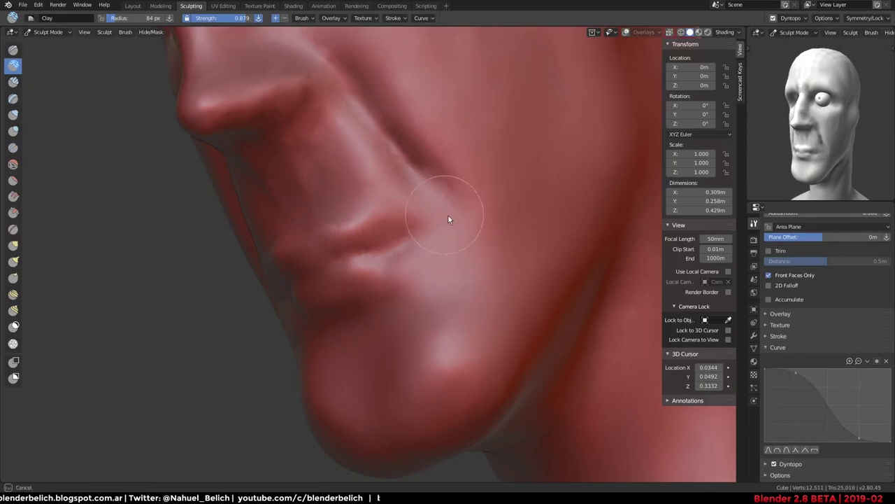
pyautogui.moveTo(501, 120); pyautogui.dragTo(442, 251, button='middle')
# Deepen the nostril and reshape the nose with clay, checking it from several angles
pyautogui.moveTo(400, 130)
pyautogui.keyDown('shift'); pyautogui.mouseDown(button='middle')
pyautogui.moveTo(405, 228)
pyautogui.moveTo(368, 234)
pyautogui.mouseUp(button='middle'); pyautogui.keyUp('shift')
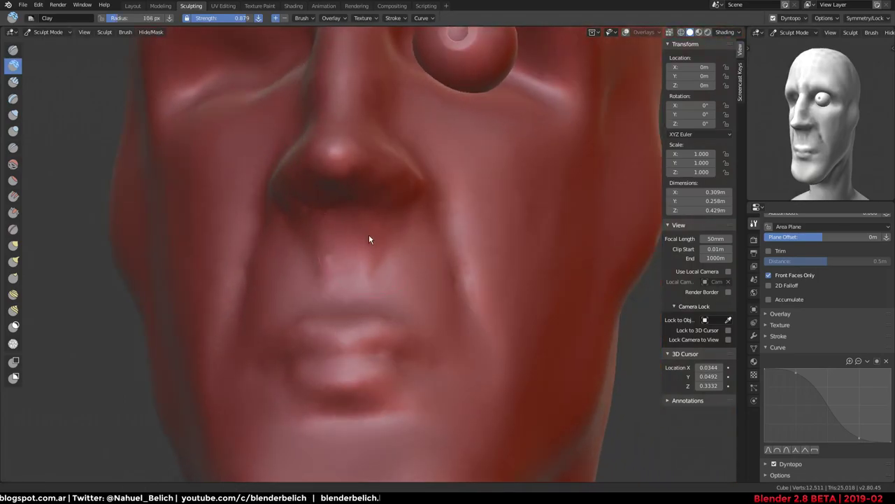
pyautogui.scroll(1, 368, 234)
pyautogui.moveTo(355, 158)
pyautogui.mouseDown()
pyautogui.moveTo(357, 189)
pyautogui.moveTo(371, 189)
pyautogui.mouseUp()
pyautogui.moveTo(371, 189)
pyautogui.mouseDown(button='middle')
pyautogui.moveTo(334, 199)
pyautogui.moveTo(368, 122)
pyautogui.moveTo(346, 180)
pyautogui.moveTo(354, 237)
pyautogui.mouseUp(button='middle')
pyautogui.moveTo(352, 250); pyautogui.dragTo(380, 226)
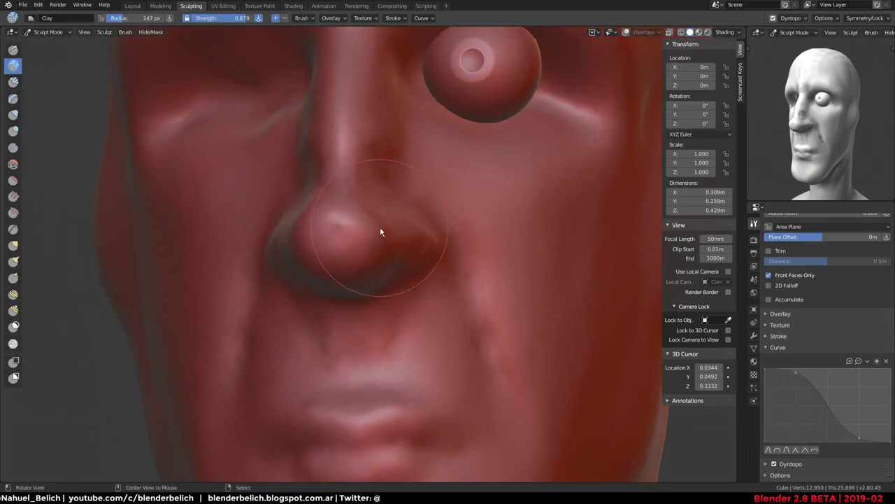
pyautogui.moveTo(358, 197)
pyautogui.mouseDown(button='middle')
pyautogui.moveTo(344, 184)
pyautogui.moveTo(429, 276)
pyautogui.mouseUp(button='middle')
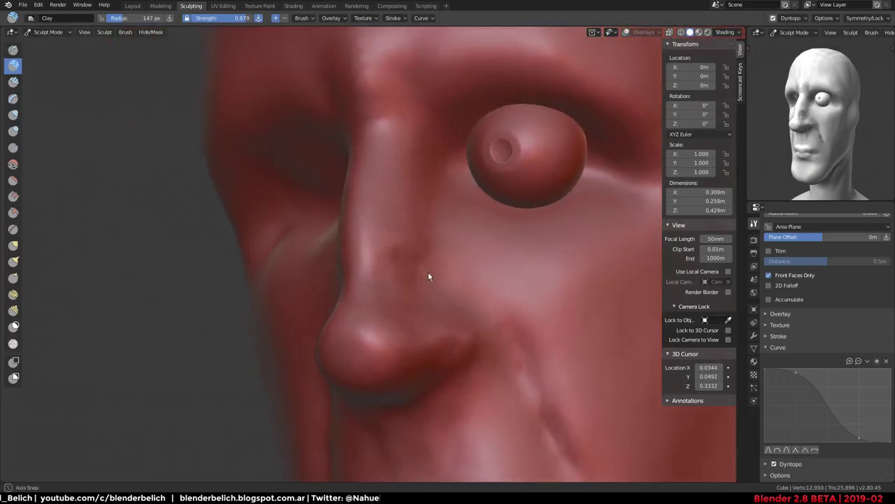
pyautogui.moveTo(355, 128)
pyautogui.mouseDown(button='middle')
pyautogui.moveTo(450, 176)
pyautogui.moveTo(346, 154)
pyautogui.mouseUp(button='middle')
pyautogui.scroll(2, 380, 282)
pyautogui.scroll(-2, 381, 282)
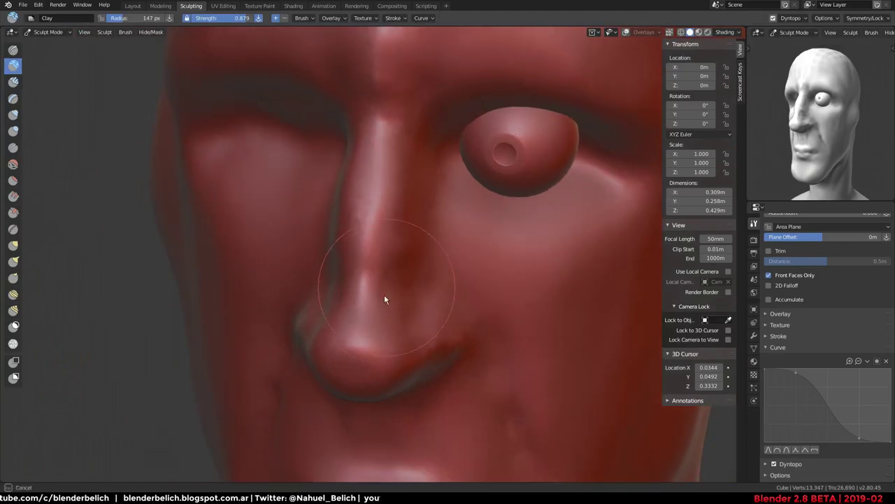
pyautogui.moveTo(415, 302); pyautogui.dragTo(307, 223, button='middle')
pyautogui.scroll(-2, 307, 224)
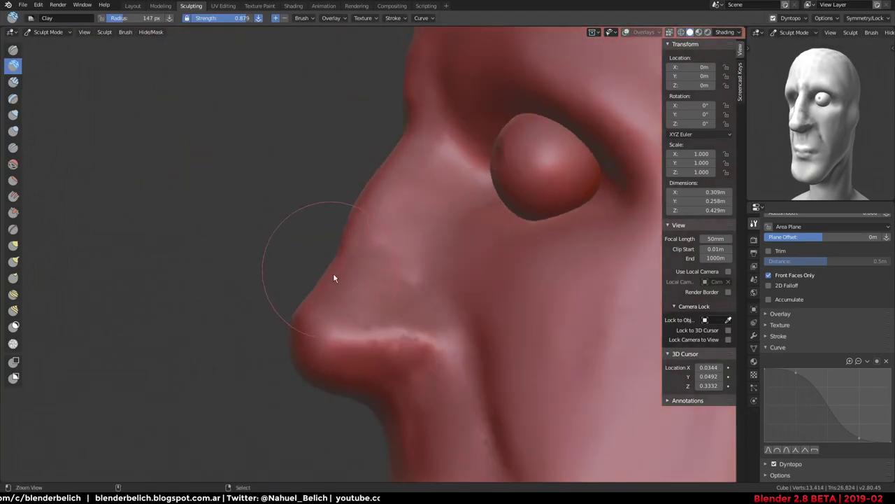
pyautogui.moveTo(334, 276)
pyautogui.mouseDown(button='middle')
pyautogui.moveTo(300, 340)
pyautogui.moveTo(356, 226)
pyautogui.moveTo(456, 247)
pyautogui.mouseUp(button='middle')
pyautogui.scroll(-2, 457, 247)
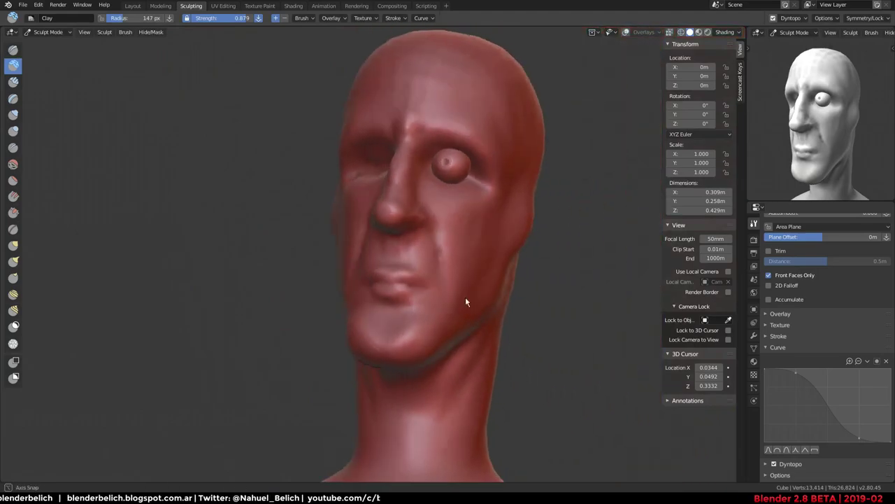
pyautogui.scroll(2, 465, 297)
pyautogui.moveTo(448, 216)
pyautogui.mouseDown(button='middle')
pyautogui.moveTo(393, 144)
pyautogui.moveTo(365, 195)
pyautogui.moveTo(466, 236)
pyautogui.moveTo(340, 175)
pyautogui.mouseUp(button='middle')
pyautogui.scroll(-2, 399, 238)
pyautogui.scroll(2, 482, 259)
pyautogui.moveTo(498, 221)
pyautogui.mouseDown(button='middle')
pyautogui.moveTo(399, 190)
pyautogui.moveTo(469, 216)
pyautogui.moveTo(410, 240)
pyautogui.moveTo(455, 216)
pyautogui.moveTo(464, 261)
pyautogui.moveTo(473, 229)
pyautogui.mouseUp(button='middle')
pyautogui.scroll(2, 440, 200)
pyautogui.scroll(2, 478, 197)
pyautogui.scroll(1, 465, 266)
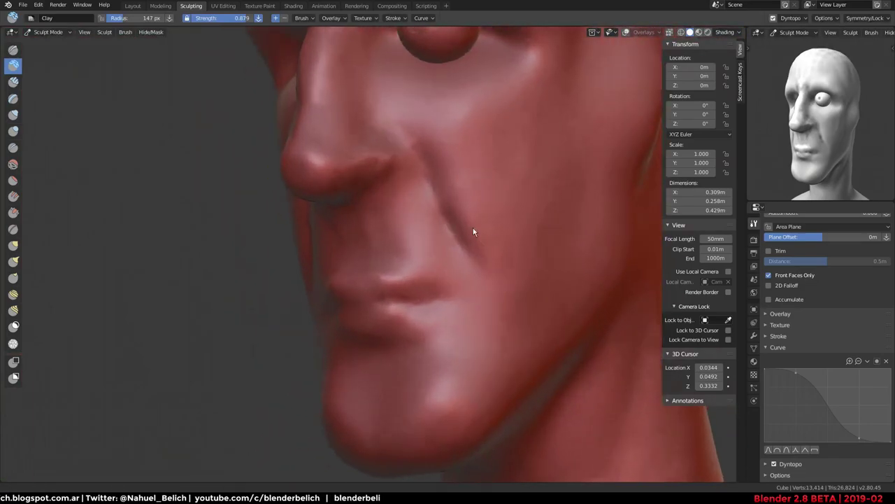
# Reduce the brush to 101 px, then build up under the nose with Clay Strips at 51 px
pyautogui.press('f')
pyautogui.click(403, 192)
pyautogui.moveTo(403, 192)
pyautogui.mouseDown(button='middle')
pyautogui.moveTo(379, 300)
pyautogui.moveTo(389, 300)
pyautogui.mouseUp(button='middle')
pyautogui.scroll(1, 371, 271)
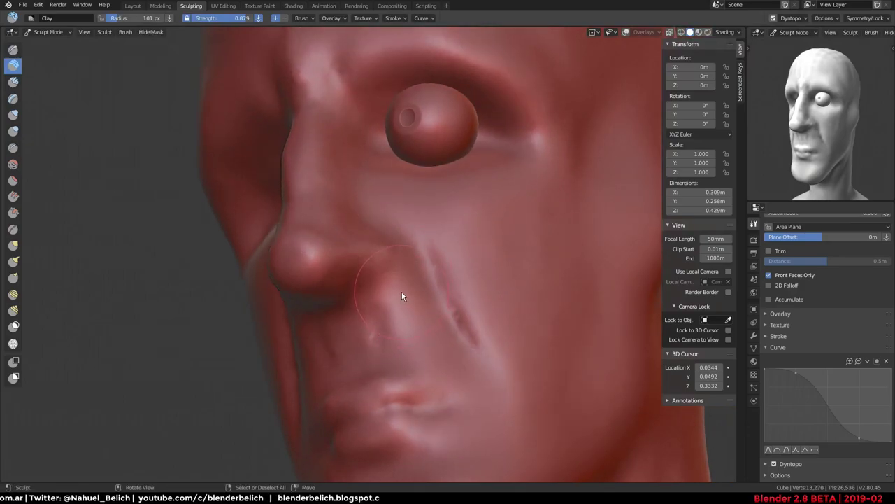
pyautogui.click(12, 82)
pyautogui.moveTo(384, 321)
pyautogui.mouseDown()
pyautogui.moveTo(396, 310)
pyautogui.moveTo(432, 312)
pyautogui.moveTo(375, 276)
pyautogui.moveTo(358, 361)
pyautogui.moveTo(349, 344)
pyautogui.mouseUp()
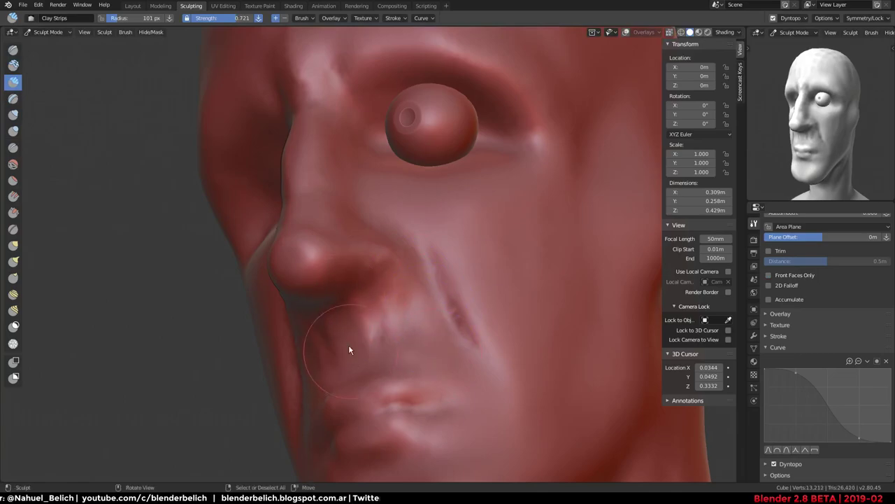
pyautogui.press('f')
pyautogui.click(346, 324)
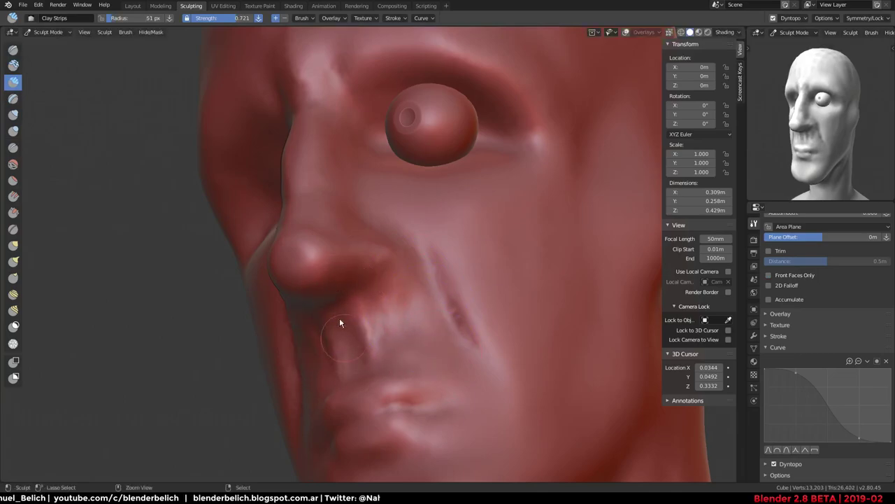
# Add light clay strips near the eye socket and along the cheek
pyautogui.moveTo(357, 308)
pyautogui.mouseDown(button='middle')
pyautogui.moveTo(383, 319)
pyautogui.moveTo(393, 244)
pyautogui.mouseUp(button='middle')
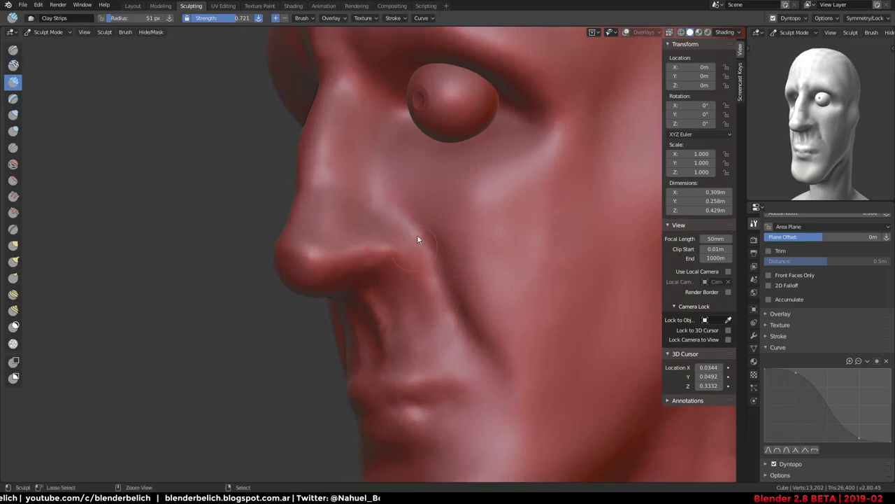
pyautogui.moveTo(427, 165); pyautogui.dragTo(413, 216, button='middle')
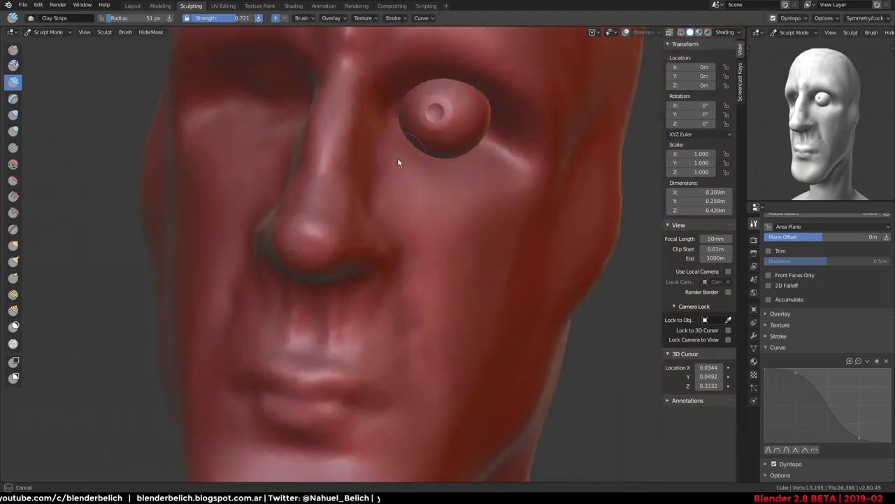
pyautogui.moveTo(398, 157); pyautogui.dragTo(390, 145)
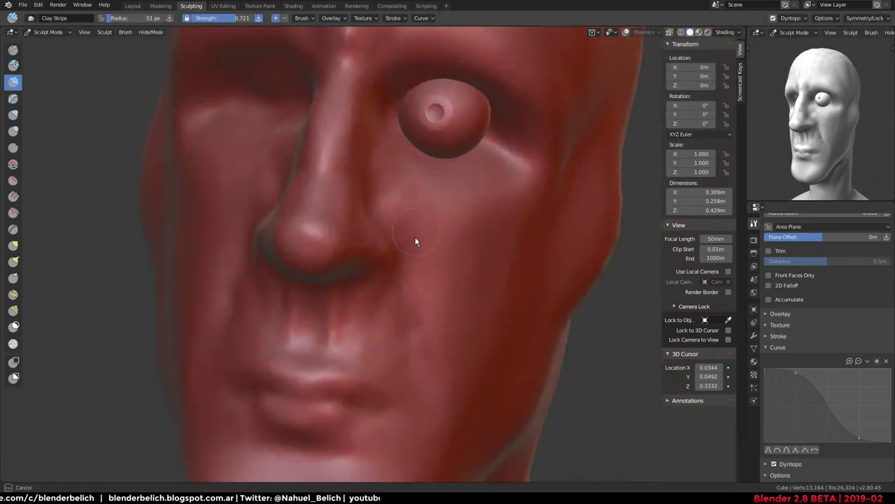
pyautogui.moveTo(390, 203); pyautogui.dragTo(385, 184, button='middle')
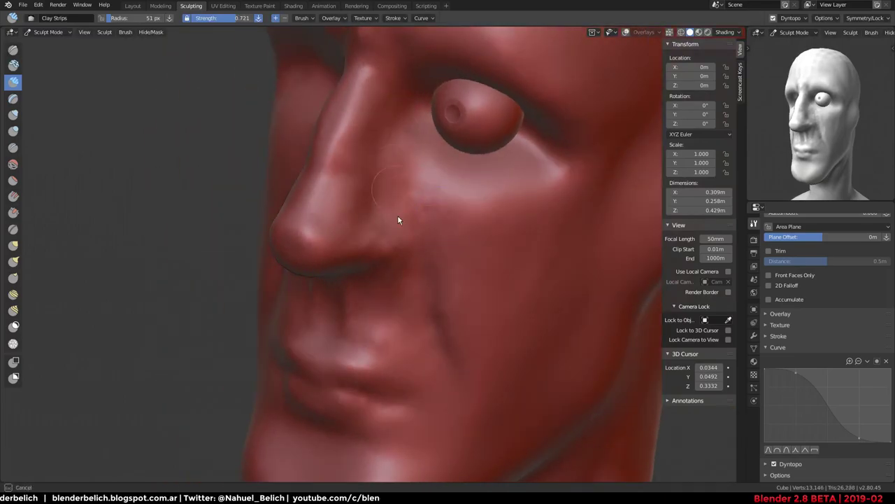
pyautogui.moveTo(399, 217); pyautogui.dragTo(459, 306)
# Build up forms near the chin and neck with Clay Strips strokes
pyautogui.moveTo(458, 301)
pyautogui.mouseDown(button='middle')
pyautogui.moveTo(426, 338)
pyautogui.moveTo(421, 308)
pyautogui.moveTo(437, 249)
pyautogui.mouseUp(button='middle')
pyautogui.scroll(3, 421, 308)
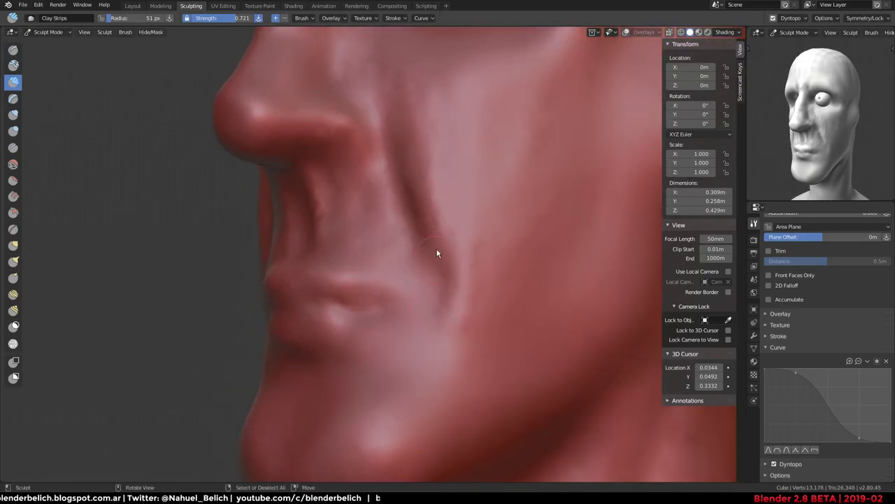
pyautogui.moveTo(430, 289); pyautogui.dragTo(402, 190, button='middle')
pyautogui.moveTo(402, 190); pyautogui.dragTo(416, 334)
pyautogui.moveTo(417, 334); pyautogui.dragTo(460, 236, button='middle')
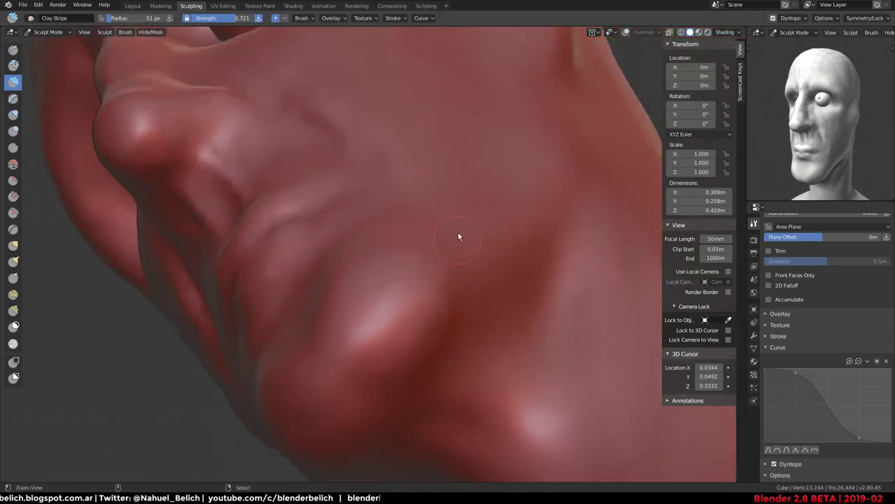
pyautogui.scroll(-4, 538, 296)
pyautogui.moveTo(538, 296); pyautogui.dragTo(492, 328, button='middle')
pyautogui.scroll(5, 400, 208)
pyautogui.scroll(-3, 401, 207)
pyautogui.moveTo(401, 207)
pyautogui.mouseDown(button='middle')
pyautogui.moveTo(271, 203)
pyautogui.moveTo(388, 201)
pyautogui.moveTo(344, 208)
pyautogui.moveTo(392, 220)
pyautogui.moveTo(327, 334)
pyautogui.moveTo(270, 276)
pyautogui.mouseUp(button='middle')
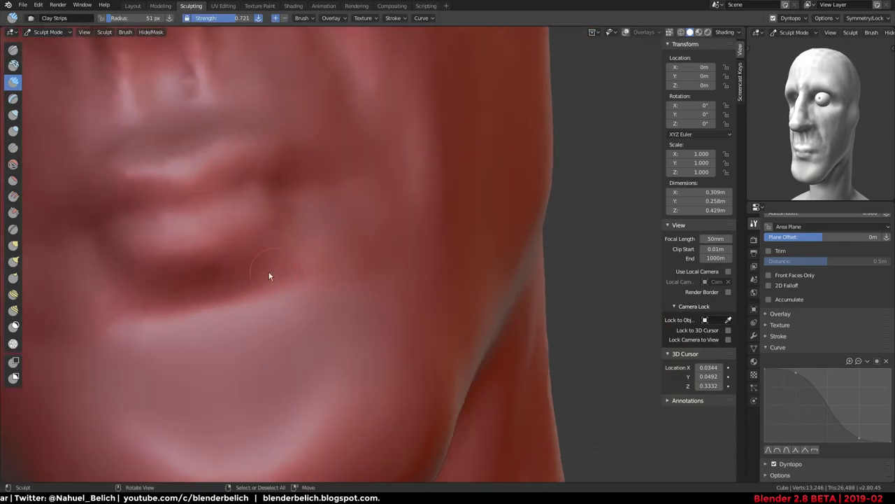
# Add clay strips beneath the lower lip and thicken the lips and mouth corner
pyautogui.moveTo(270, 276)
pyautogui.mouseDown()
pyautogui.moveTo(294, 272)
pyautogui.moveTo(296, 288)
pyautogui.moveTo(254, 279)
pyautogui.moveTo(280, 226)
pyautogui.mouseUp()
pyautogui.moveTo(228, 243)
pyautogui.mouseDown()
pyautogui.moveTo(272, 246)
pyautogui.moveTo(314, 224)
pyautogui.mouseUp()
pyautogui.moveTo(314, 278)
pyautogui.mouseDown(button='middle')
pyautogui.moveTo(240, 286)
pyautogui.moveTo(200, 245)
pyautogui.mouseUp(button='middle')
pyautogui.moveTo(200, 246)
pyautogui.mouseDown()
pyautogui.moveTo(202, 260)
pyautogui.moveTo(221, 220)
pyautogui.moveTo(242, 266)
pyautogui.moveTo(262, 264)
pyautogui.mouseUp()
pyautogui.moveTo(322, 220)
pyautogui.mouseDown()
pyautogui.moveTo(252, 242)
pyautogui.moveTo(260, 226)
pyautogui.moveTo(328, 214)
pyautogui.moveTo(277, 249)
pyautogui.mouseUp()
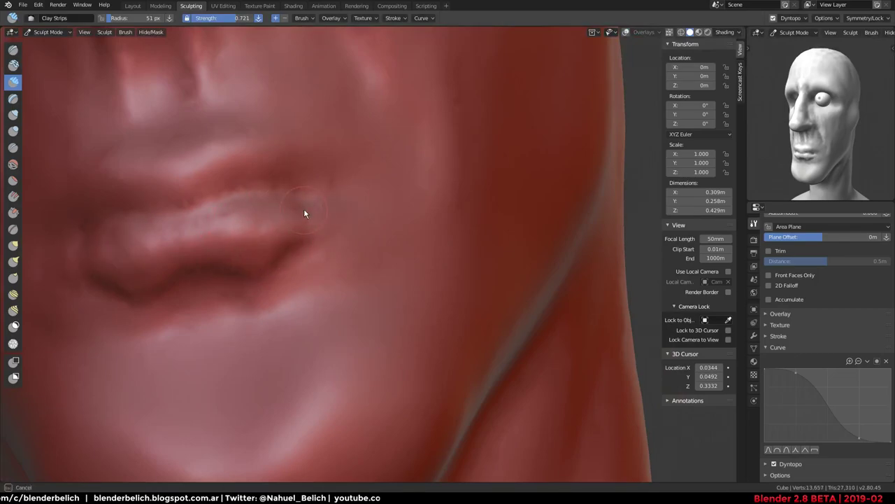
# Build up more clay on the lower lip and reshape the upper lip
pyautogui.moveTo(274, 236); pyautogui.dragTo(243, 228, button='middle')
pyautogui.moveTo(243, 229); pyautogui.dragTo(340, 209)
pyautogui.moveTo(340, 209)
pyautogui.keyDown('shift'); pyautogui.mouseDown(button='middle')
pyautogui.moveTo(310, 238)
pyautogui.moveTo(309, 190)
pyautogui.mouseUp(button='middle'); pyautogui.keyUp('shift')
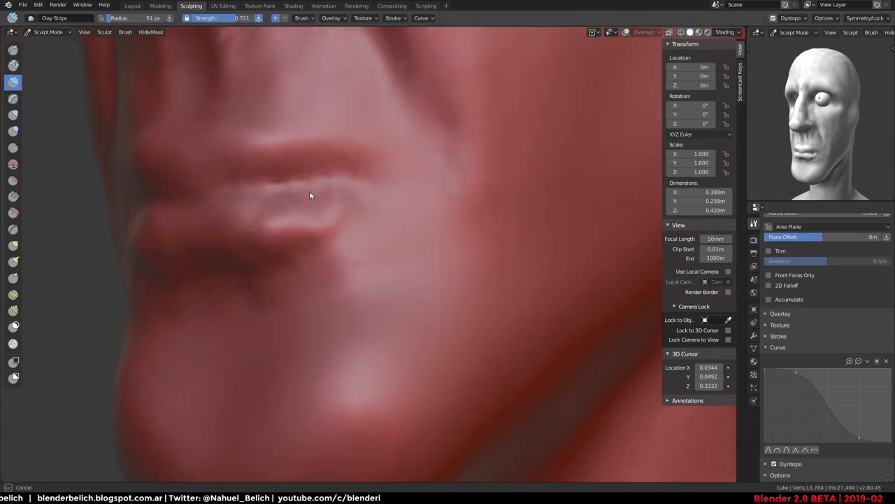
pyautogui.moveTo(309, 190)
pyautogui.mouseDown()
pyautogui.moveTo(249, 203)
pyautogui.moveTo(206, 187)
pyautogui.mouseUp()
pyautogui.moveTo(206, 187)
pyautogui.mouseDown(button='middle')
pyautogui.moveTo(225, 140)
pyautogui.moveTo(261, 216)
pyautogui.mouseUp(button='middle')
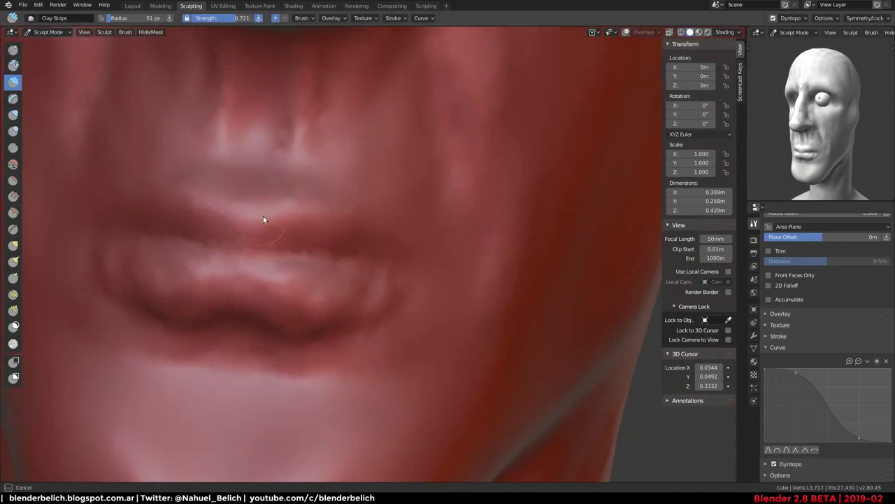
pyautogui.moveTo(261, 216)
pyautogui.mouseDown()
pyautogui.moveTo(270, 184)
pyautogui.moveTo(289, 176)
pyautogui.moveTo(275, 222)
pyautogui.moveTo(330, 203)
pyautogui.moveTo(354, 242)
pyautogui.mouseUp()
# Refine the upper lip centre and lip line, adding clay across the upper-lip surface
pyautogui.moveTo(273, 211); pyautogui.dragTo(286, 193)
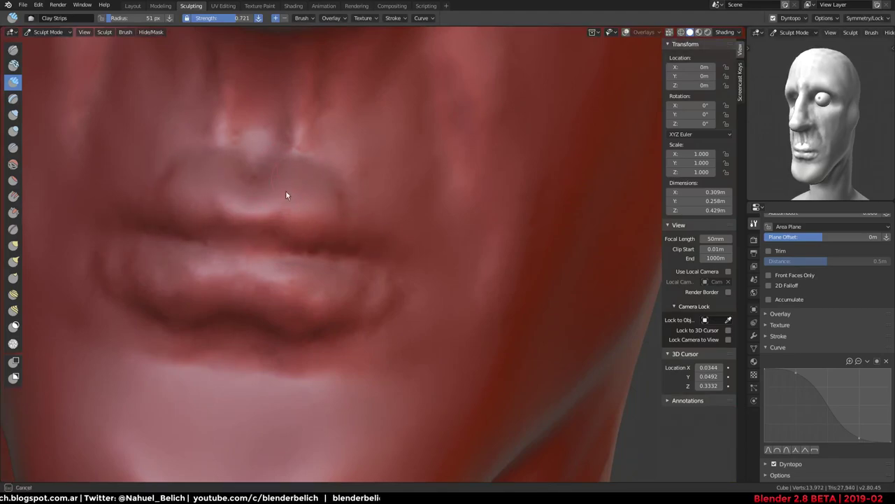
pyautogui.moveTo(273, 226)
pyautogui.mouseDown()
pyautogui.moveTo(310, 253)
pyautogui.moveTo(366, 220)
pyautogui.moveTo(399, 262)
pyautogui.mouseUp()
pyautogui.moveTo(399, 262)
pyautogui.mouseDown(button='middle')
pyautogui.moveTo(283, 294)
pyautogui.moveTo(356, 260)
pyautogui.mouseUp(button='middle')
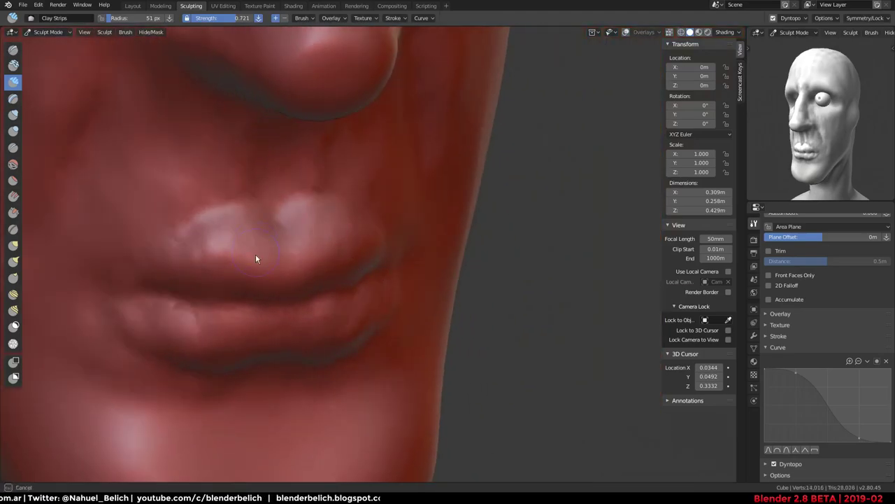
pyautogui.moveTo(255, 254); pyautogui.dragTo(240, 218)
pyautogui.moveTo(219, 260); pyautogui.dragTo(187, 230)
pyautogui.moveTo(185, 230)
pyautogui.mouseDown(button='middle')
pyautogui.moveTo(270, 226)
pyautogui.moveTo(320, 236)
pyautogui.mouseUp(button='middle')
pyautogui.moveTo(320, 236)
pyautogui.mouseDown()
pyautogui.moveTo(242, 206)
pyautogui.moveTo(240, 244)
pyautogui.moveTo(276, 251)
pyautogui.moveTo(252, 233)
pyautogui.moveTo(236, 198)
pyautogui.moveTo(210, 236)
pyautogui.mouseUp()
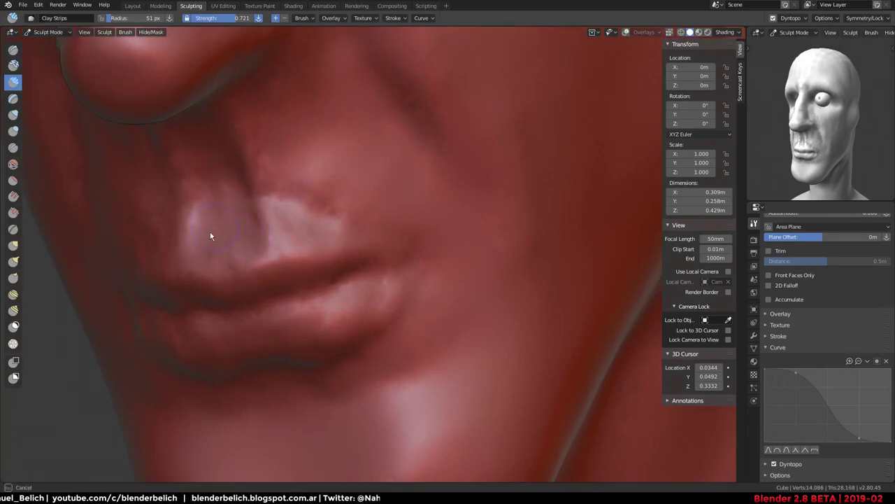
# Carve a small dent in the upper lip and build vertical creases above it
pyautogui.moveTo(278, 104)
pyautogui.mouseDown(button='middle')
pyautogui.moveTo(328, 170)
pyautogui.moveTo(293, 163)
pyautogui.mouseUp(button='middle')
pyautogui.moveTo(293, 164); pyautogui.dragTo(322, 211)
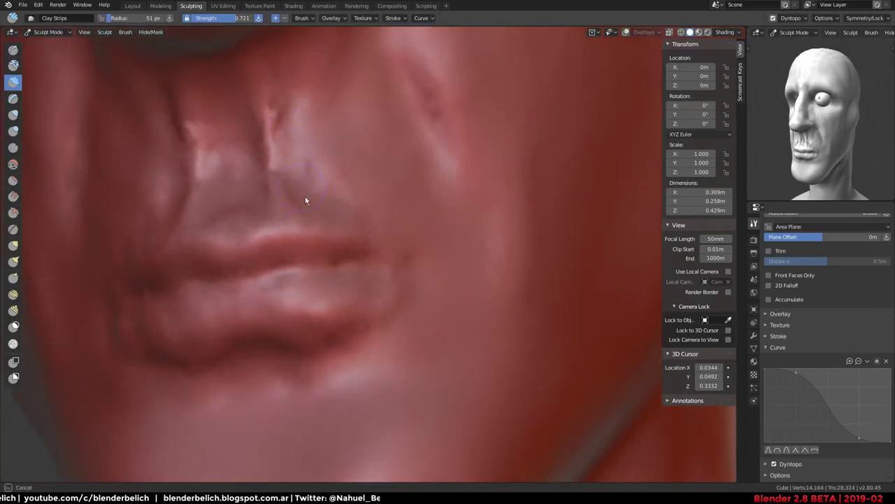
pyautogui.moveTo(379, 215); pyautogui.dragTo(379, 212)
pyautogui.moveTo(379, 212)
pyautogui.mouseDown(button='middle')
pyautogui.moveTo(407, 146)
pyautogui.moveTo(301, 142)
pyautogui.mouseUp(button='middle')
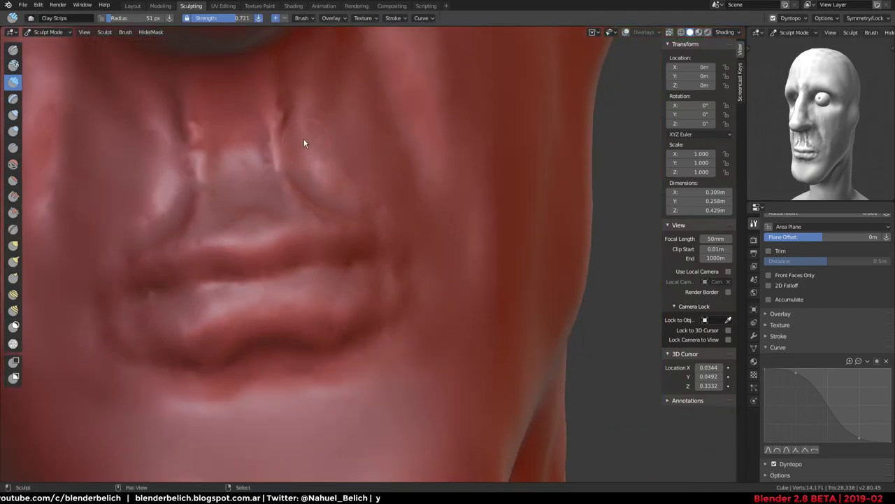
pyautogui.moveTo(256, 65)
pyautogui.mouseDown()
pyautogui.moveTo(258, 183)
pyautogui.moveTo(179, 90)
pyautogui.mouseUp()
# Enlarge the Clay Strips brush to 128 px and inspect the lips and nostril
pyautogui.press('f')
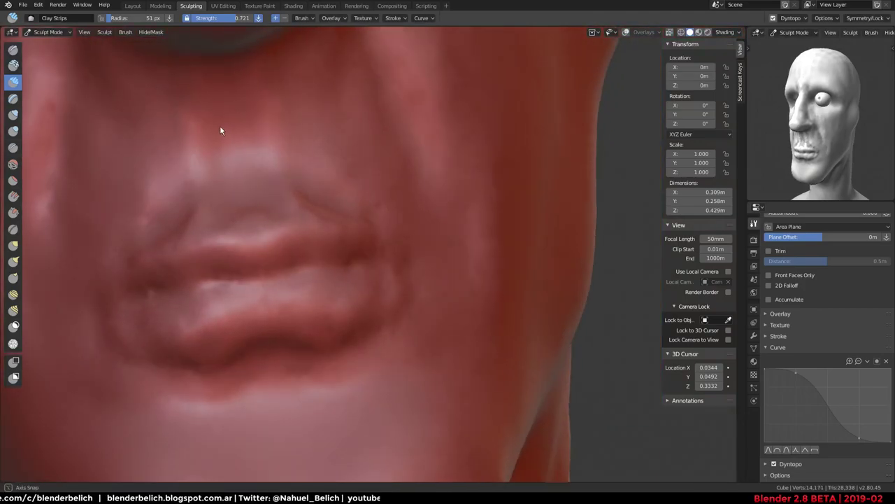
pyautogui.moveTo(219, 130)
pyautogui.mouseDown(button='middle')
pyautogui.moveTo(247, 134)
pyautogui.moveTo(340, 203)
pyautogui.mouseUp(button='middle')
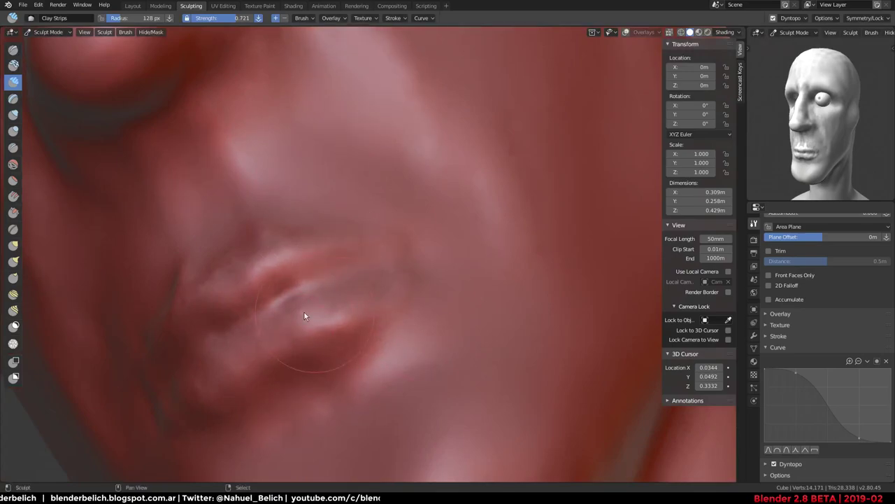
pyautogui.moveTo(306, 315)
pyautogui.keyDown('ctrl'); pyautogui.mouseDown(button='middle')
pyautogui.moveTo(398, 214)
pyautogui.moveTo(390, 293)
pyautogui.moveTo(400, 239)
pyautogui.moveTo(410, 286)
pyautogui.mouseUp(button='middle'); pyautogui.keyUp('ctrl')
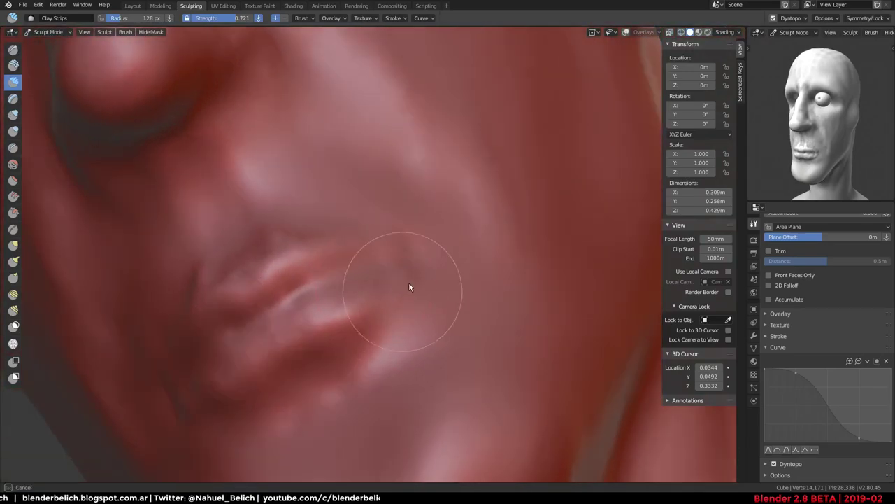
pyautogui.moveTo(420, 226); pyautogui.dragTo(385, 220, button='middle')
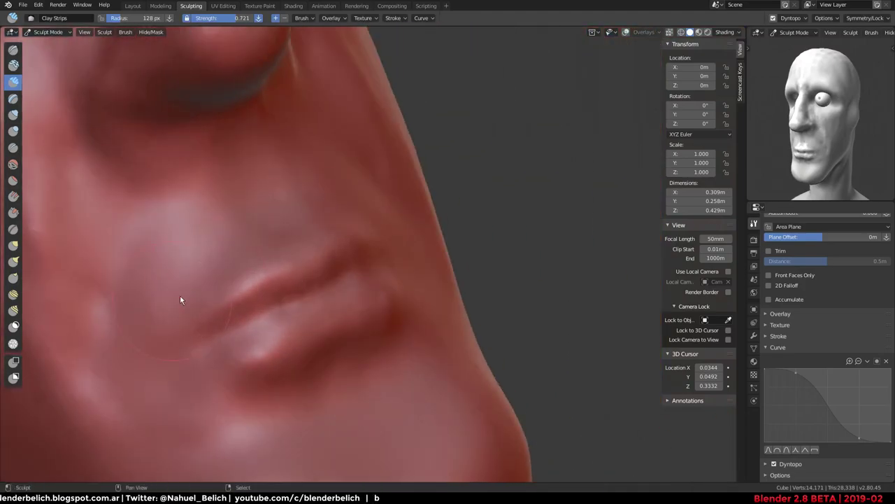
pyautogui.moveTo(214, 310)
pyautogui.mouseDown(button='middle')
pyautogui.moveTo(189, 320)
pyautogui.moveTo(366, 266)
pyautogui.moveTo(373, 322)
pyautogui.mouseUp(button='middle')
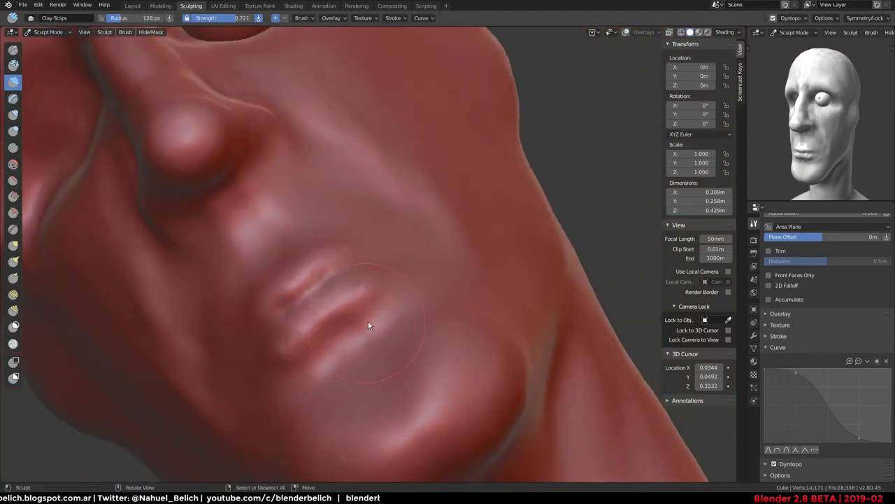
pyautogui.moveTo(391, 281)
pyautogui.keyDown('ctrl'); pyautogui.mouseDown(button='middle')
pyautogui.moveTo(310, 339)
pyautogui.moveTo(466, 231)
pyautogui.moveTo(394, 292)
pyautogui.mouseUp(button='middle'); pyautogui.keyUp('ctrl')
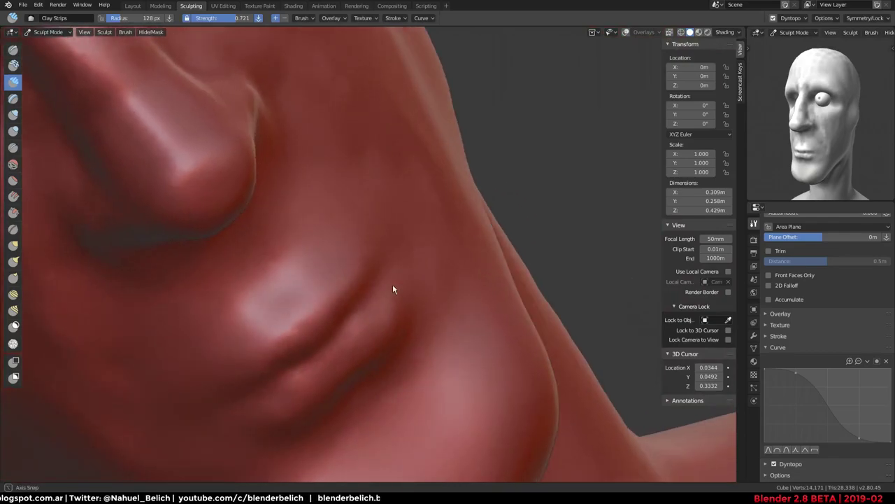
# Switch to the Snake Hook brush and pull the surface at the lip corner downward
pyautogui.press('k')
pyautogui.moveTo(326, 294); pyautogui.dragTo(338, 222, button='middle')
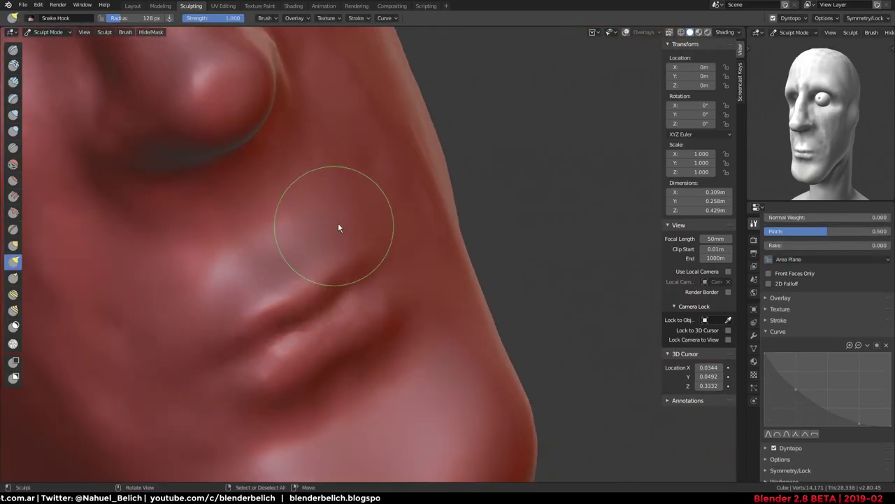
pyautogui.moveTo(337, 221)
pyautogui.mouseDown()
pyautogui.moveTo(337, 253)
pyautogui.moveTo(360, 256)
pyautogui.moveTo(318, 264)
pyautogui.moveTo(355, 343)
pyautogui.mouseUp()
# Stretch the lip bulge up and to the right, pulling a bump beside the mouth
pyautogui.moveTo(355, 343)
pyautogui.mouseDown(button='middle')
pyautogui.moveTo(310, 278)
pyautogui.moveTo(349, 220)
pyautogui.mouseUp(button='middle')
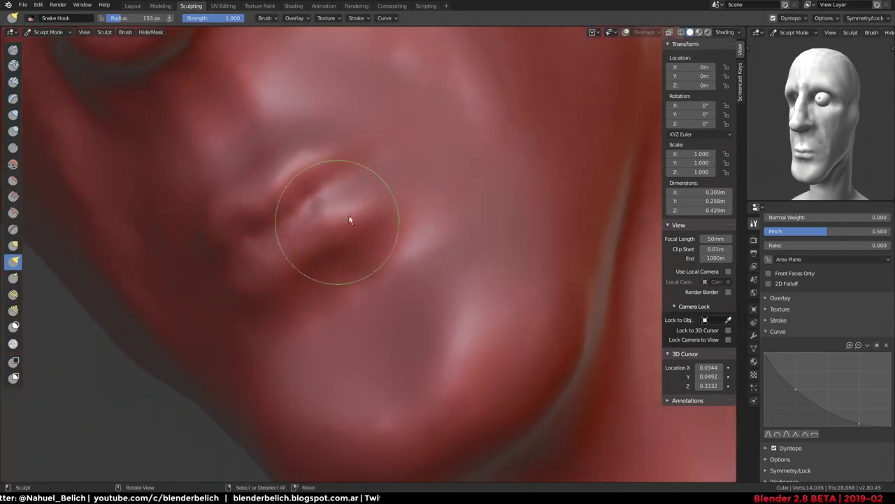
pyautogui.moveTo(350, 220); pyautogui.dragTo(363, 231)
pyautogui.moveTo(365, 223); pyautogui.dragTo(410, 194, button='middle')
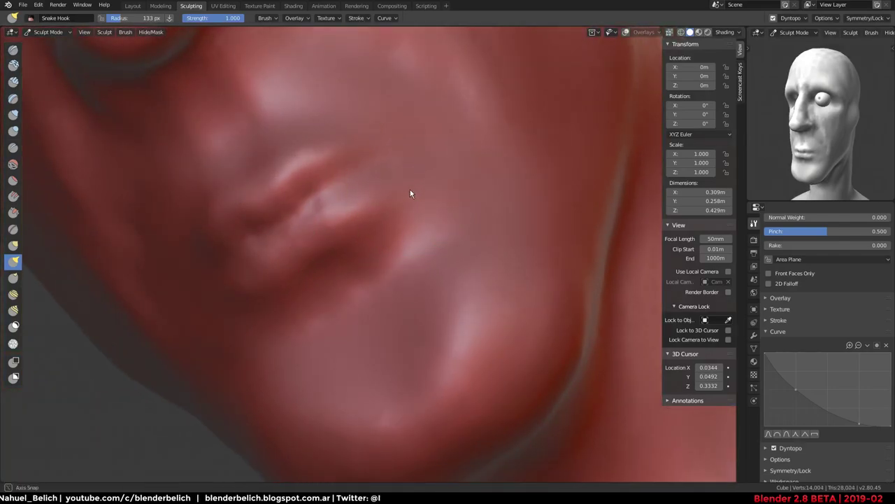
pyautogui.moveTo(406, 189)
pyautogui.mouseDown()
pyautogui.moveTo(375, 200)
pyautogui.moveTo(372, 177)
pyautogui.moveTo(377, 208)
pyautogui.moveTo(391, 222)
pyautogui.mouseUp()
pyautogui.scroll(5, 825, 315)
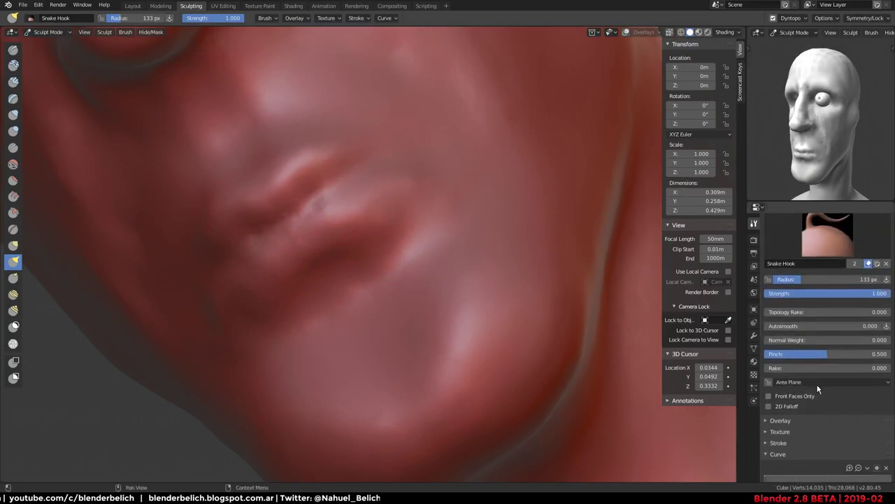
pyautogui.moveTo(472, 210); pyautogui.dragTo(472, 218, button='middle')
pyautogui.moveTo(468, 229)
pyautogui.mouseDown()
pyautogui.moveTo(472, 180)
pyautogui.moveTo(478, 219)
pyautogui.mouseUp()
# Undo the side bump, max out Normal Weight, and pull the lip crease up-right
pyautogui.hotkey('ctrl', 'z')
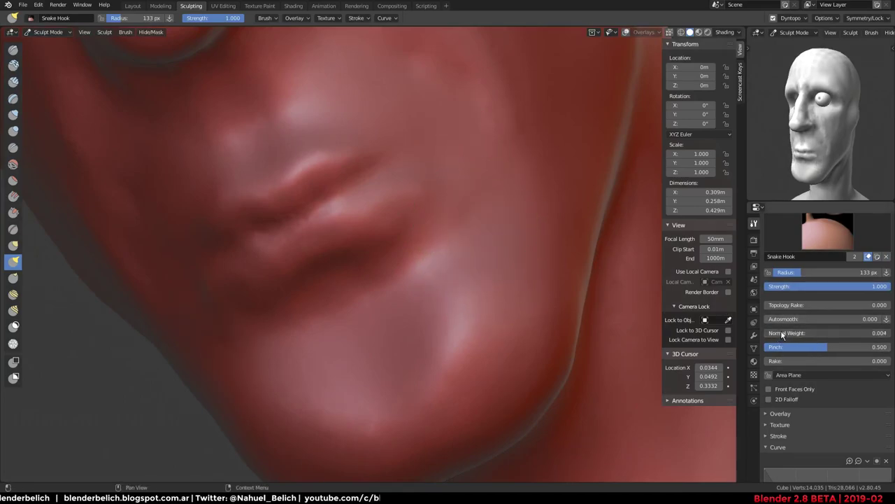
pyautogui.moveTo(781, 331); pyautogui.dragTo(882, 336)
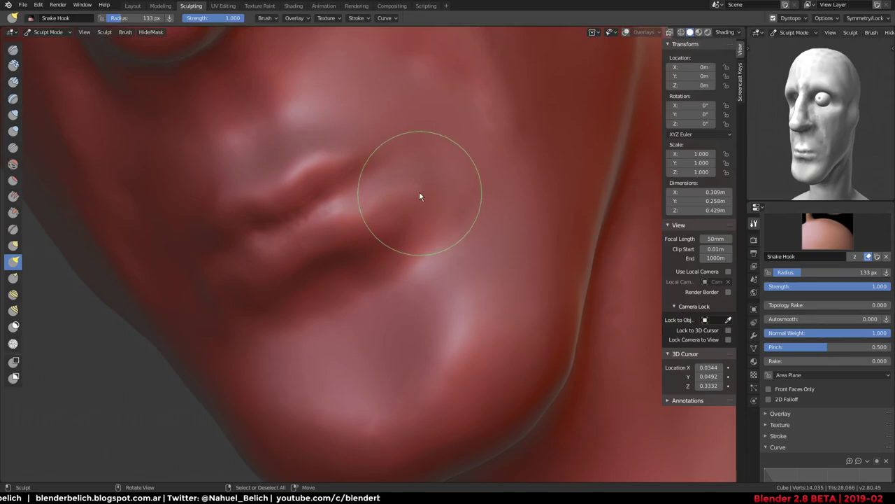
pyautogui.moveTo(420, 194)
pyautogui.mouseDown()
pyautogui.moveTo(414, 214)
pyautogui.moveTo(410, 193)
pyautogui.moveTo(419, 194)
pyautogui.moveTo(403, 212)
pyautogui.moveTo(418, 193)
pyautogui.mouseUp()
pyautogui.moveTo(376, 167)
pyautogui.mouseDown()
pyautogui.moveTo(371, 152)
pyautogui.moveTo(414, 136)
pyautogui.mouseUp()
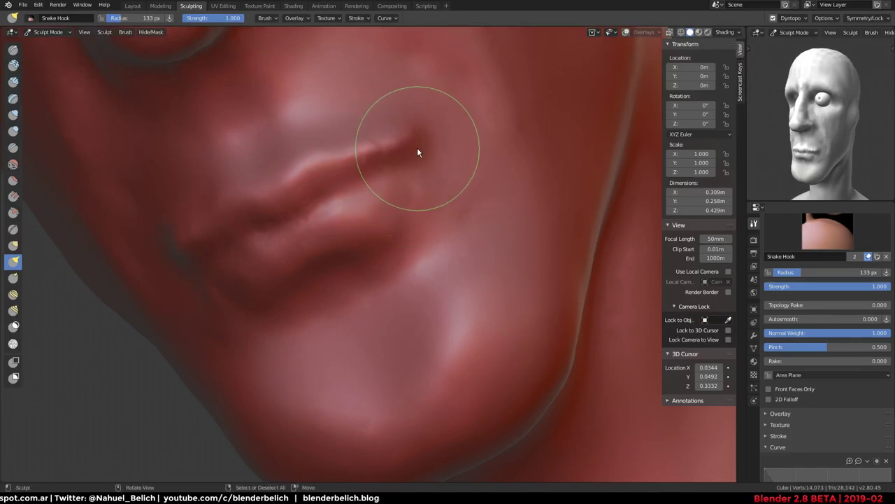
pyautogui.moveTo(415, 176)
pyautogui.mouseDown()
pyautogui.moveTo(429, 166)
pyautogui.moveTo(428, 149)
pyautogui.mouseUp()
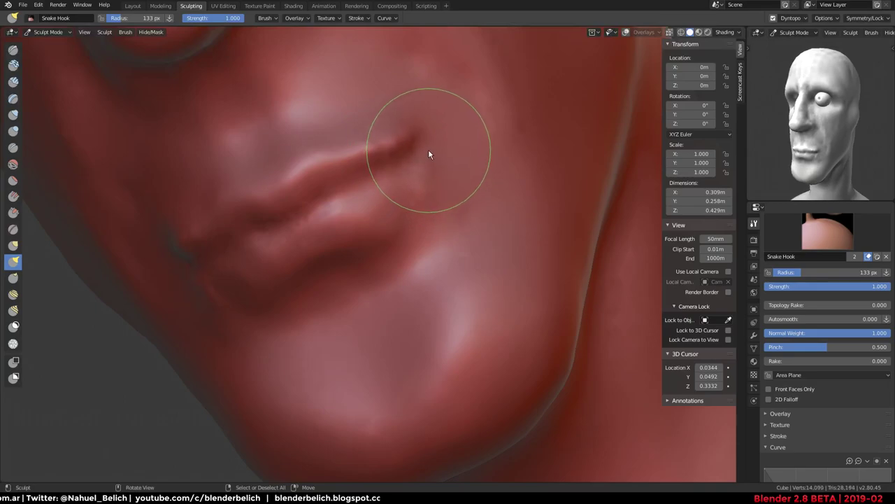
# Pull the lip crease further right, then reset Normal Weight to 0.000
pyautogui.moveTo(328, 153); pyautogui.dragTo(347, 135, button='middle')
pyautogui.moveTo(348, 137); pyautogui.dragTo(390, 146)
pyautogui.scroll(2, 361, 181)
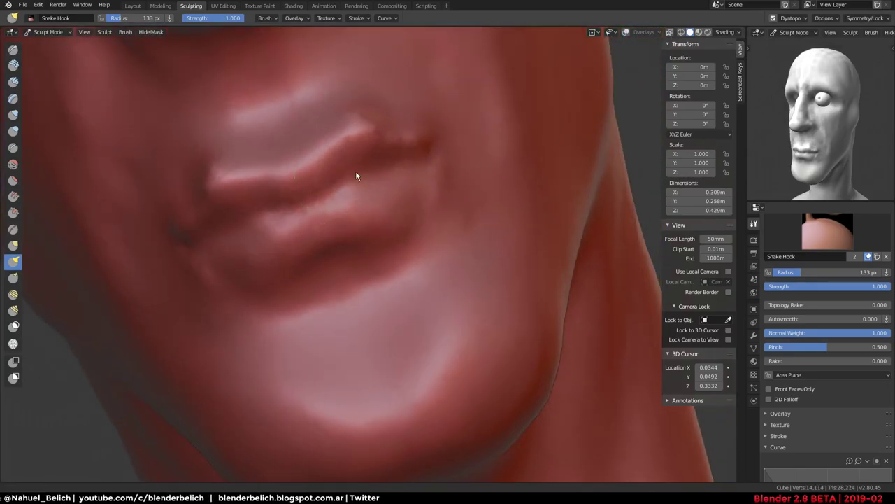
pyautogui.scroll(2, 355, 174)
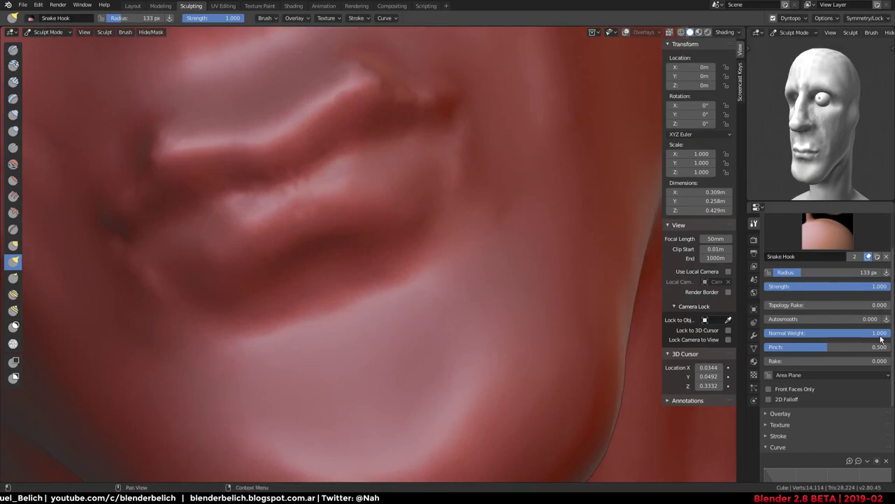
pyautogui.moveTo(880, 333); pyautogui.dragTo(770, 333)
# Extend the lip creases down-left from the lips and up-right near the corner
pyautogui.moveTo(265, 158)
pyautogui.mouseDown(button='middle')
pyautogui.moveTo(303, 214)
pyautogui.moveTo(371, 186)
pyautogui.moveTo(296, 232)
pyautogui.moveTo(383, 314)
pyautogui.moveTo(312, 280)
pyautogui.moveTo(378, 284)
pyautogui.moveTo(356, 238)
pyautogui.mouseUp(button='middle')
pyautogui.scroll(-3, 367, 221)
pyautogui.scroll(3, 297, 208)
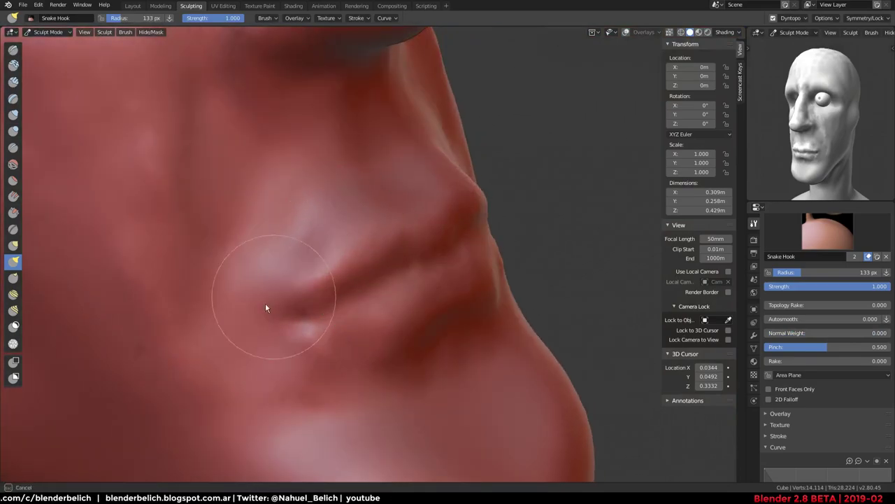
pyautogui.moveTo(182, 354); pyautogui.dragTo(338, 295, button='middle')
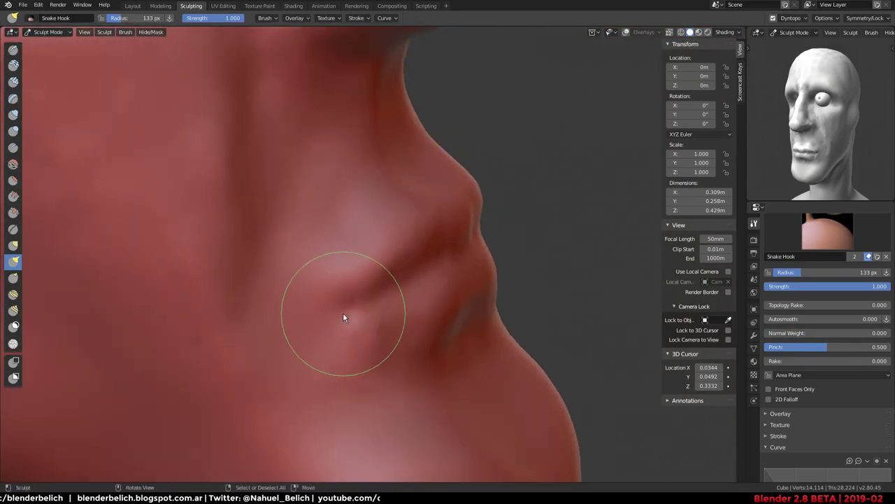
pyautogui.moveTo(340, 320)
pyautogui.mouseDown()
pyautogui.moveTo(319, 324)
pyautogui.moveTo(348, 304)
pyautogui.mouseUp()
pyautogui.moveTo(348, 304)
pyautogui.mouseDown(button='middle')
pyautogui.moveTo(294, 344)
pyautogui.moveTo(340, 296)
pyautogui.mouseUp(button='middle')
pyautogui.moveTo(445, 248); pyautogui.dragTo(477, 236)
pyautogui.moveTo(481, 232)
pyautogui.mouseDown(button='middle')
pyautogui.moveTo(517, 206)
pyautogui.moveTo(489, 217)
pyautogui.mouseUp(button='middle')
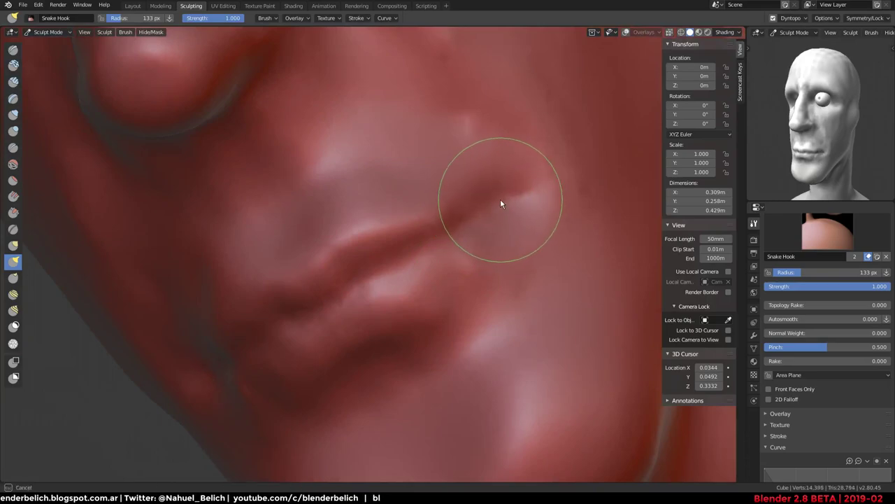
pyautogui.moveTo(455, 226)
pyautogui.mouseDown()
pyautogui.moveTo(480, 189)
pyautogui.moveTo(514, 200)
pyautogui.moveTo(522, 188)
pyautogui.moveTo(485, 211)
pyautogui.moveTo(469, 271)
pyautogui.mouseUp()
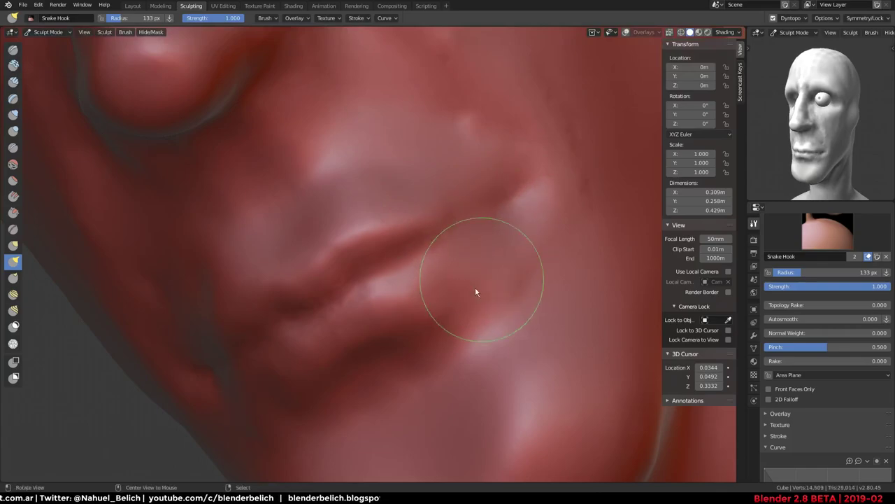
# Reshape the cheek bump beside the mouth and check the cheek, nose and jaw
pyautogui.moveTo(475, 287); pyautogui.dragTo(444, 200, button='middle')
pyautogui.moveTo(241, 203); pyautogui.dragTo(485, 309, button='middle')
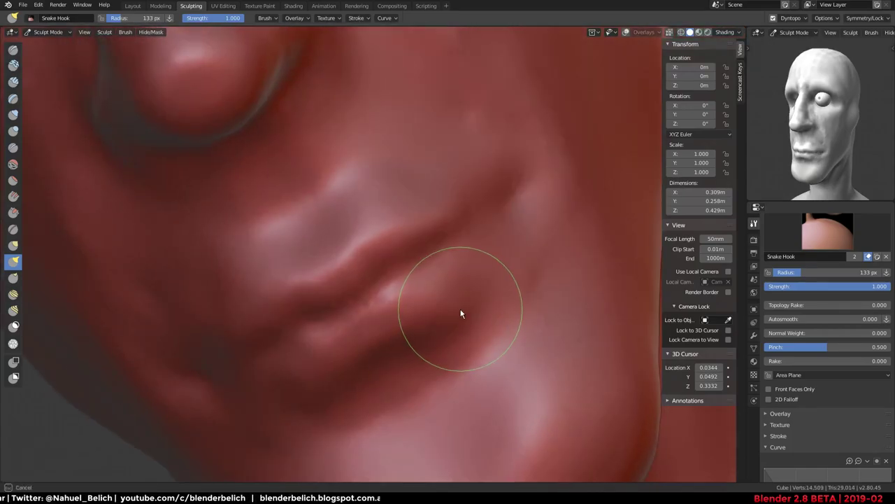
pyautogui.moveTo(459, 310); pyautogui.dragTo(474, 294)
pyautogui.moveTo(474, 294)
pyautogui.mouseDown(button='middle')
pyautogui.moveTo(455, 224)
pyautogui.moveTo(490, 202)
pyautogui.mouseUp(button='middle')
pyautogui.moveTo(489, 202); pyautogui.dragTo(454, 163)
pyautogui.moveTo(454, 164); pyautogui.dragTo(502, 161, button='middle')
pyautogui.moveTo(502, 161)
pyautogui.mouseDown()
pyautogui.moveTo(517, 189)
pyautogui.moveTo(510, 186)
pyautogui.moveTo(512, 200)
pyautogui.moveTo(485, 140)
pyautogui.moveTo(508, 142)
pyautogui.moveTo(483, 99)
pyautogui.mouseUp()
pyautogui.moveTo(504, 206)
pyautogui.mouseDown(button='middle')
pyautogui.moveTo(452, 259)
pyautogui.moveTo(512, 150)
pyautogui.moveTo(490, 241)
pyautogui.mouseUp(button='middle')
pyautogui.scroll(5, 490, 241)
pyautogui.scroll(3, 471, 214)
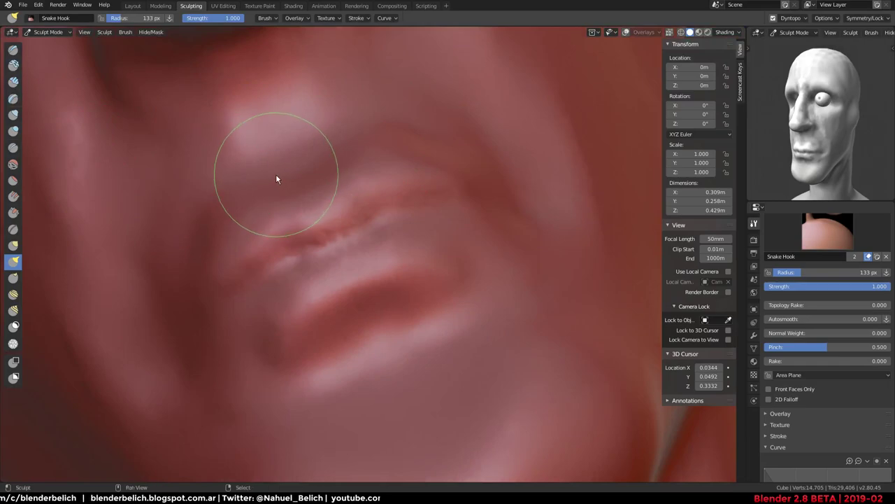
# Set the brush size to 48 px and switch to the Crease brush
pyautogui.press('c')
pyautogui.press('f')
pyautogui.click(306, 235)
pyautogui.moveTo(306, 234); pyautogui.dragTo(344, 224, button='middle')
pyautogui.press('f')
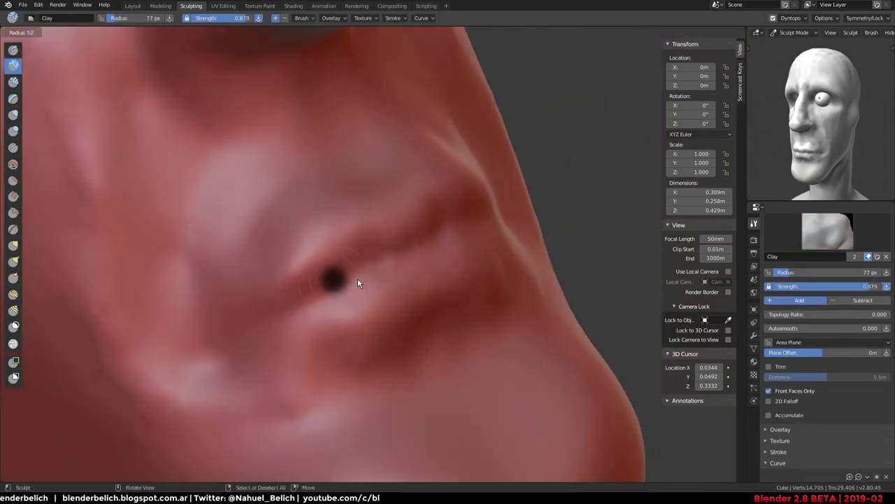
pyautogui.click(371, 267)
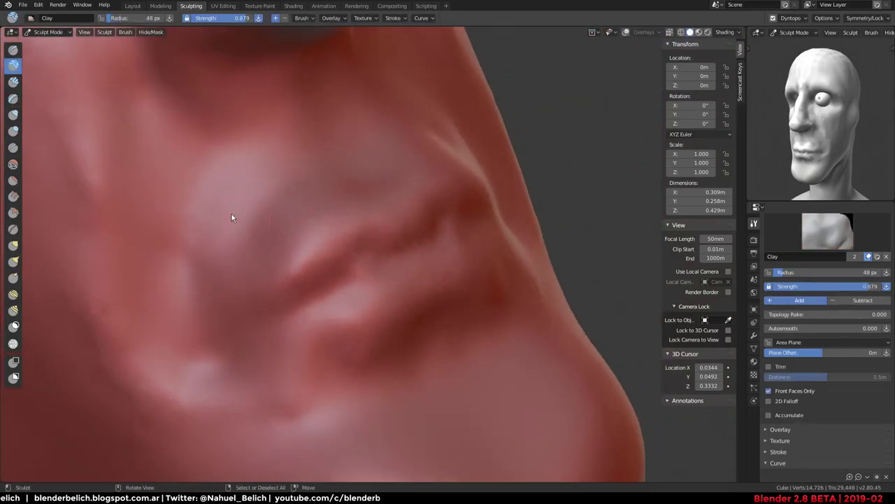
pyautogui.hotkey('shift', 'c')
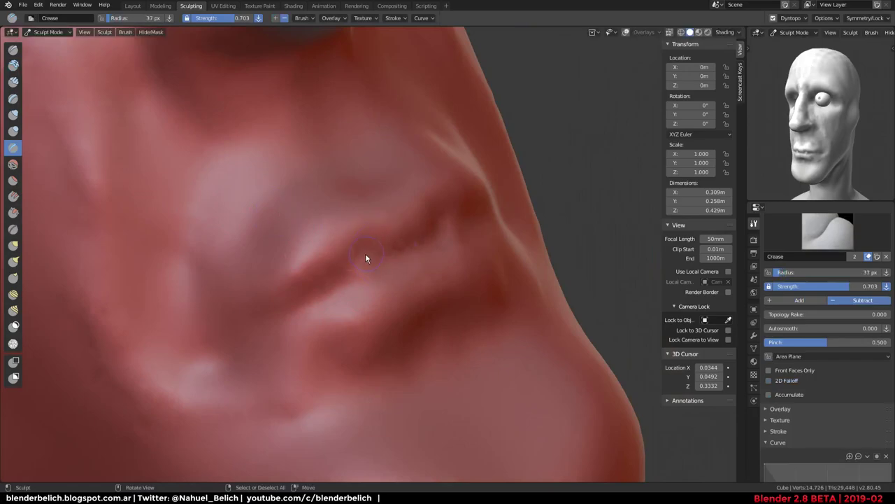
# Carve a deeper, sharper groove along the lip line toward the mouth corner
pyautogui.moveTo(365, 253); pyautogui.dragTo(405, 286, button='middle')
pyautogui.moveTo(405, 285); pyautogui.dragTo(330, 313)
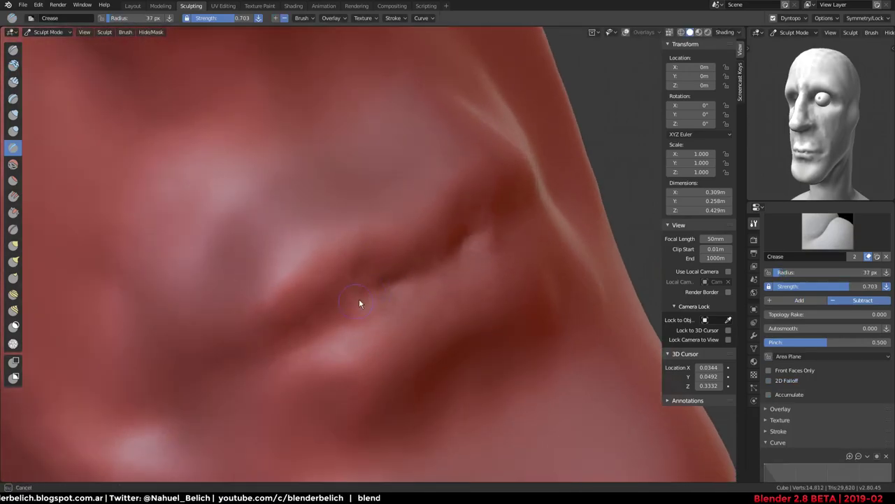
pyautogui.moveTo(259, 359); pyautogui.dragTo(245, 378)
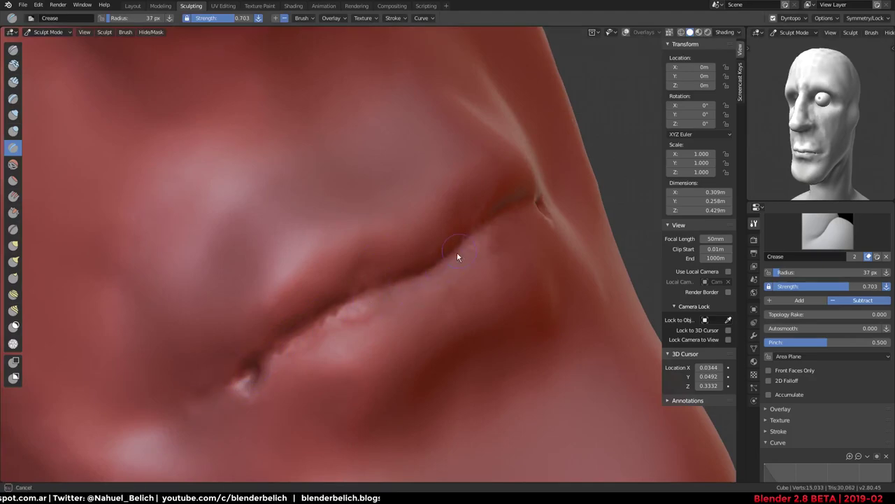
pyautogui.moveTo(281, 349); pyautogui.dragTo(390, 275, button='middle')
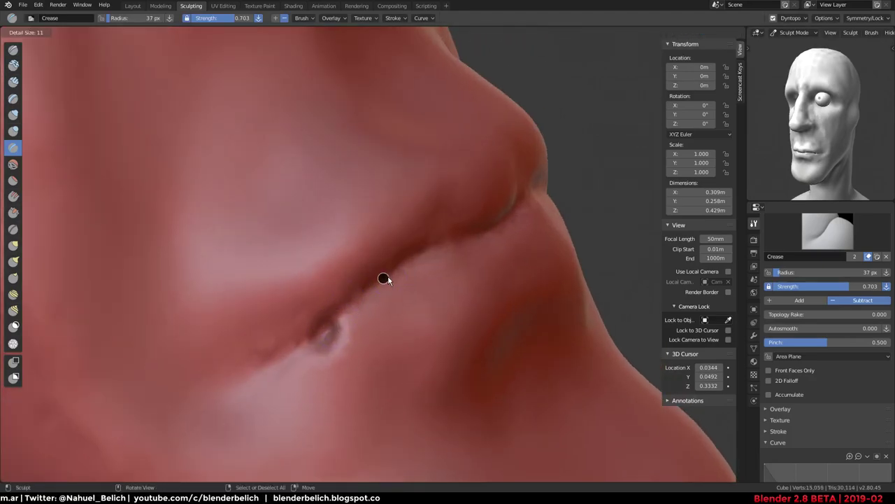
pyautogui.moveTo(319, 329)
pyautogui.mouseDown()
pyautogui.moveTo(252, 369)
pyautogui.moveTo(377, 275)
pyautogui.mouseUp()
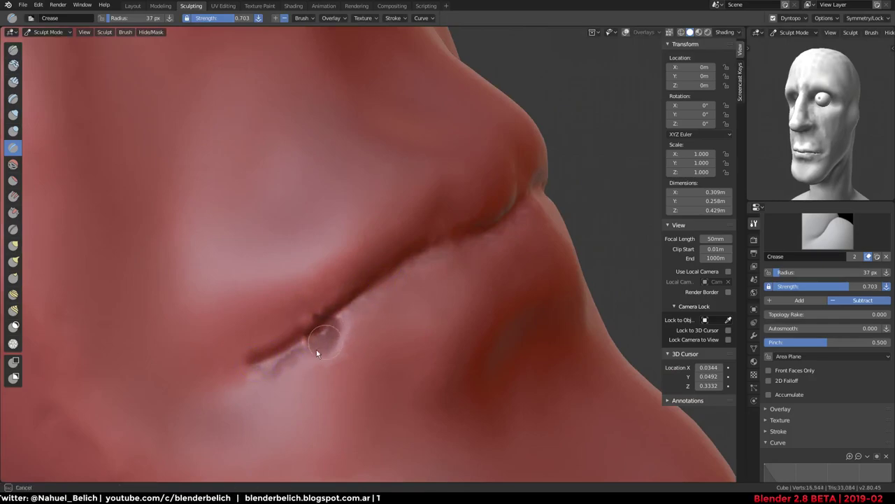
pyautogui.moveTo(326, 340)
pyautogui.mouseDown()
pyautogui.moveTo(368, 273)
pyautogui.moveTo(274, 357)
pyautogui.mouseUp()
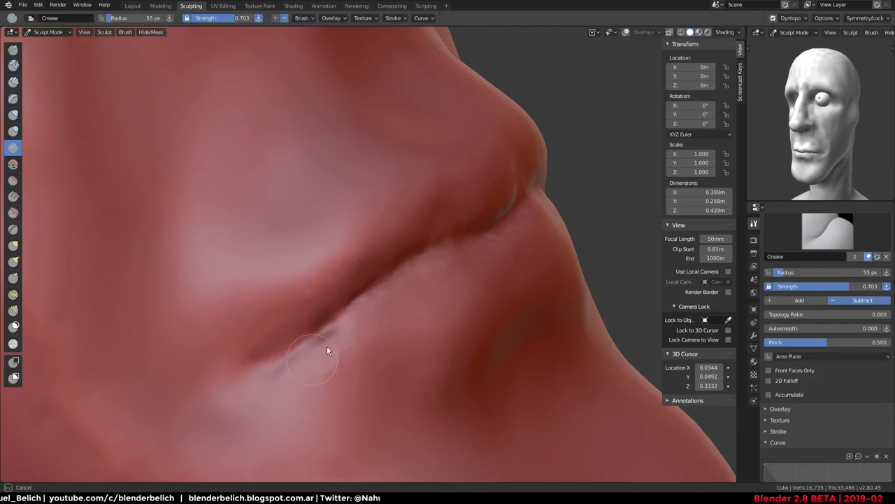
pyautogui.moveTo(290, 390); pyautogui.dragTo(383, 280)
# Shrink the Crease brush and sharpen the upper-lip groove
pyautogui.scroll(2, 382, 279)
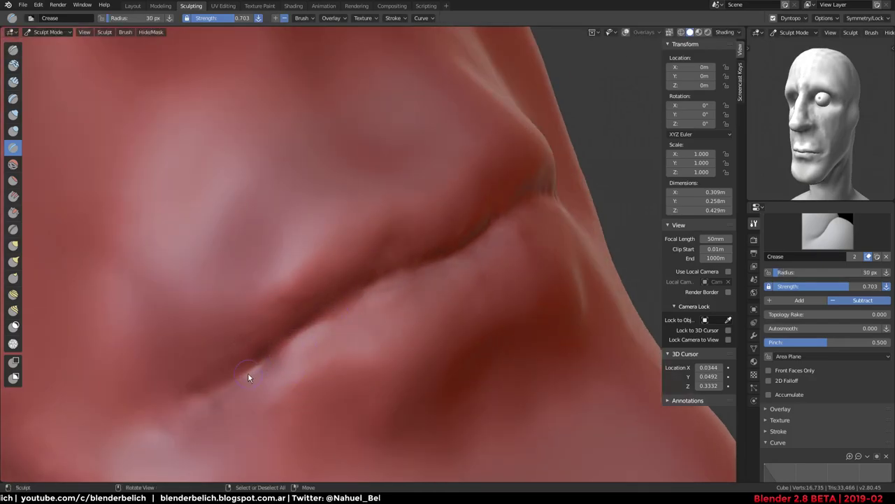
pyautogui.press('f')
pyautogui.click(331, 306)
pyautogui.moveTo(363, 288)
pyautogui.mouseDown()
pyautogui.moveTo(480, 254)
pyautogui.moveTo(536, 212)
pyautogui.moveTo(243, 394)
pyautogui.mouseUp()
pyautogui.moveTo(281, 368); pyautogui.dragTo(333, 343)
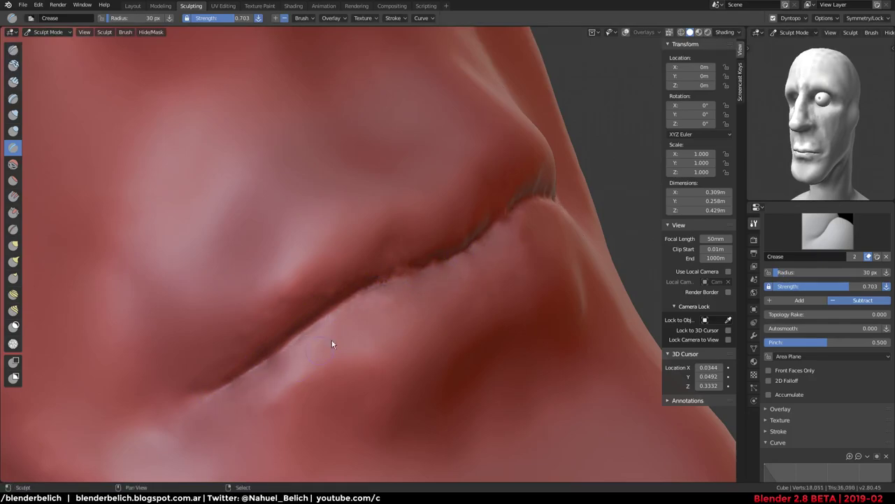
# Crease along the lower-lip edge with a smaller brush and review the lips
pyautogui.moveTo(334, 344)
pyautogui.mouseDown(button='middle')
pyautogui.moveTo(350, 324)
pyautogui.moveTo(257, 297)
pyautogui.mouseUp(button='middle')
pyautogui.scroll(4, 404, 273)
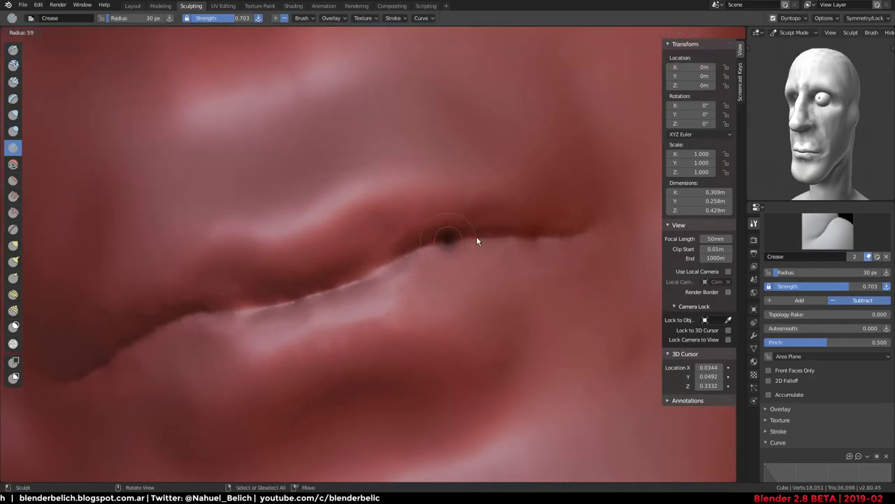
pyautogui.moveTo(488, 230)
pyautogui.keyDown('shift'); pyautogui.mouseDown(button='middle')
pyautogui.moveTo(362, 185)
pyautogui.moveTo(357, 233)
pyautogui.mouseUp(button='middle'); pyautogui.keyUp('shift')
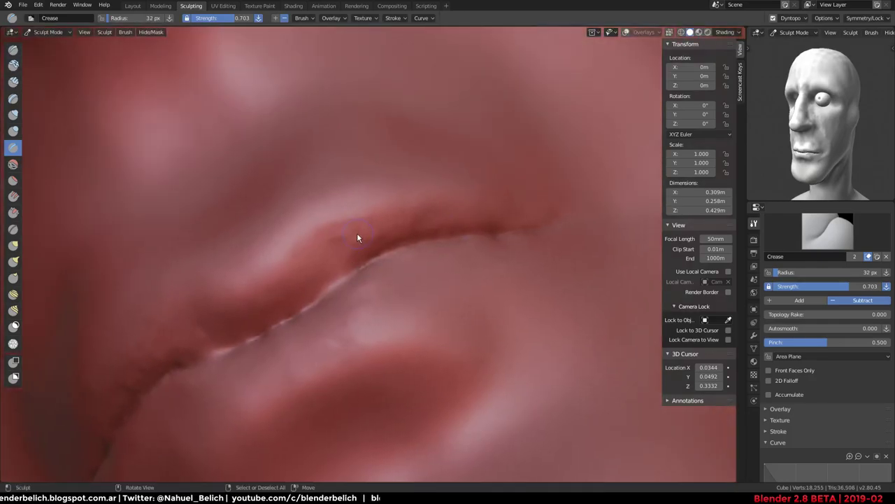
pyautogui.press('f')
pyautogui.moveTo(533, 224); pyautogui.dragTo(480, 265, button='middle')
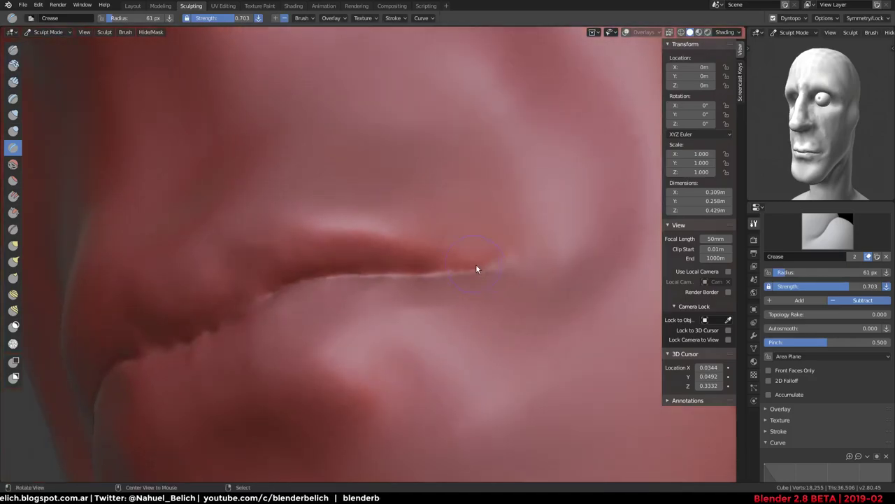
pyautogui.moveTo(389, 270); pyautogui.dragTo(461, 293, button='middle')
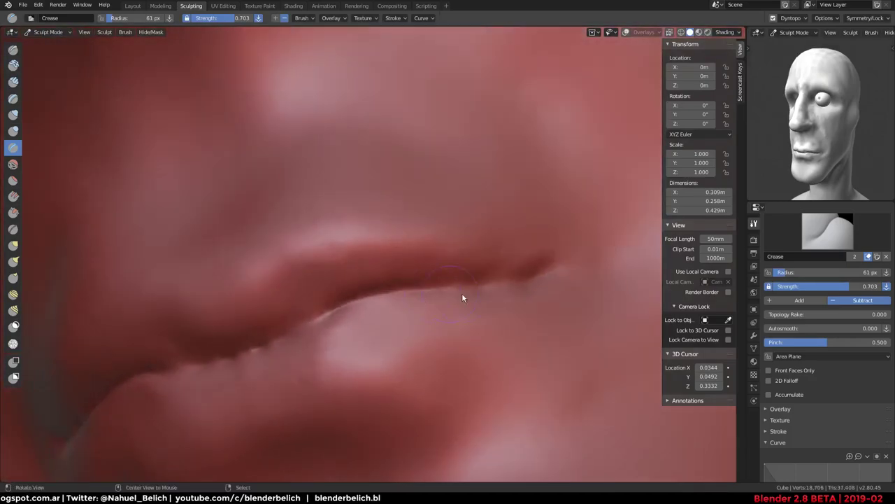
pyautogui.press('f')
pyautogui.click(241, 349)
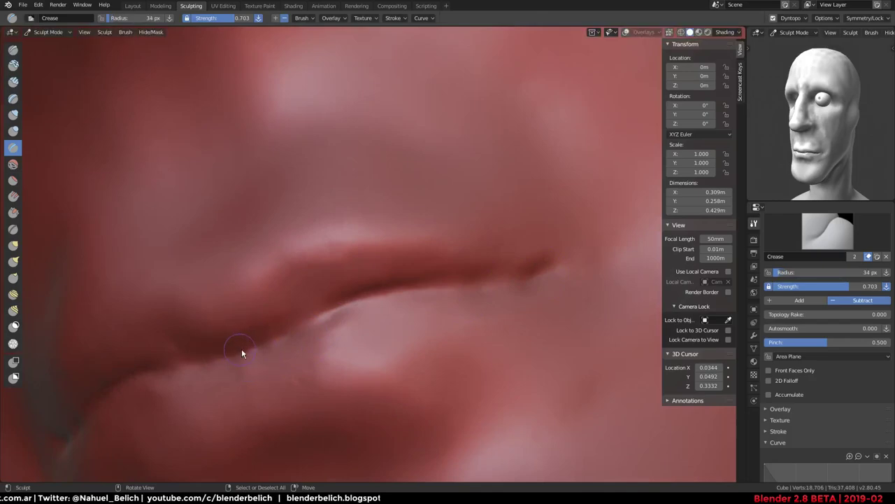
pyautogui.moveTo(241, 349); pyautogui.dragTo(337, 314)
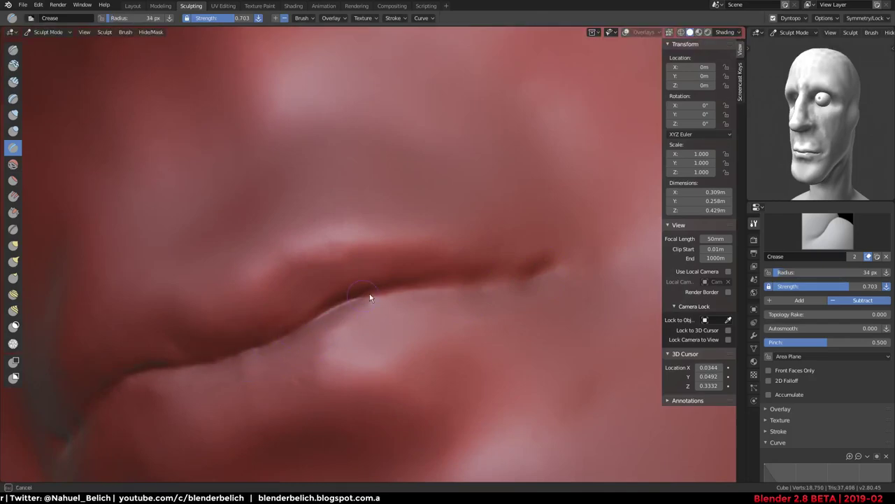
pyautogui.moveTo(250, 351); pyautogui.dragTo(539, 266)
pyautogui.scroll(-2, 477, 314)
pyautogui.moveTo(477, 315)
pyautogui.mouseDown(button='middle')
pyautogui.moveTo(505, 292)
pyautogui.moveTo(458, 256)
pyautogui.moveTo(386, 294)
pyautogui.mouseUp(button='middle')
pyautogui.moveTo(357, 342)
pyautogui.mouseDown(button='middle')
pyautogui.moveTo(343, 368)
pyautogui.moveTo(219, 393)
pyautogui.moveTo(450, 242)
pyautogui.moveTo(420, 228)
pyautogui.moveTo(390, 235)
pyautogui.mouseUp(button='middle')
# Select the Clay Strips brush and build wrinkles at the mouth corner
pyautogui.press('k')
pyautogui.press('g')
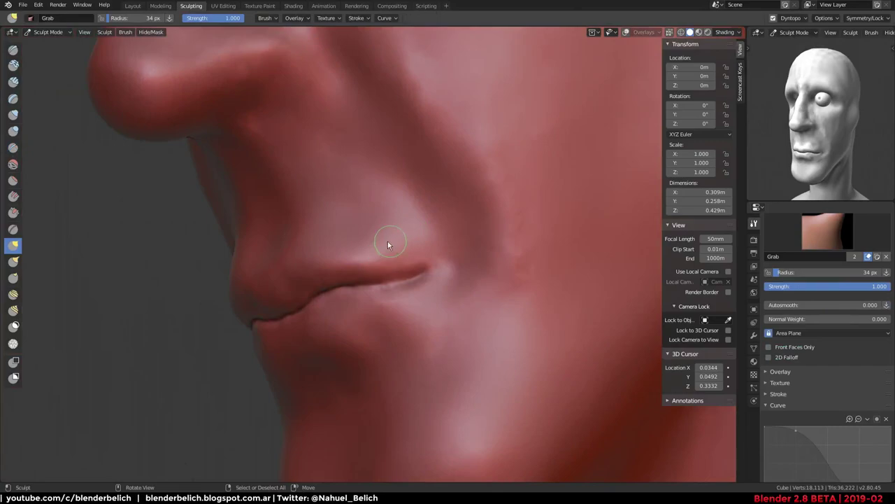
pyautogui.hotkey('shift', 'c')
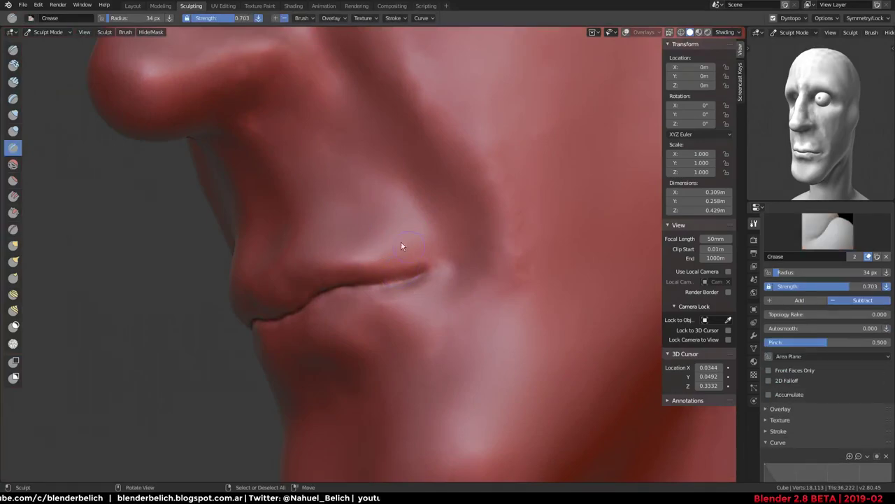
pyautogui.click(20, 82)
pyautogui.moveTo(228, 182)
pyautogui.mouseDown(button='middle')
pyautogui.moveTo(479, 281)
pyautogui.moveTo(448, 244)
pyautogui.mouseUp(button='middle')
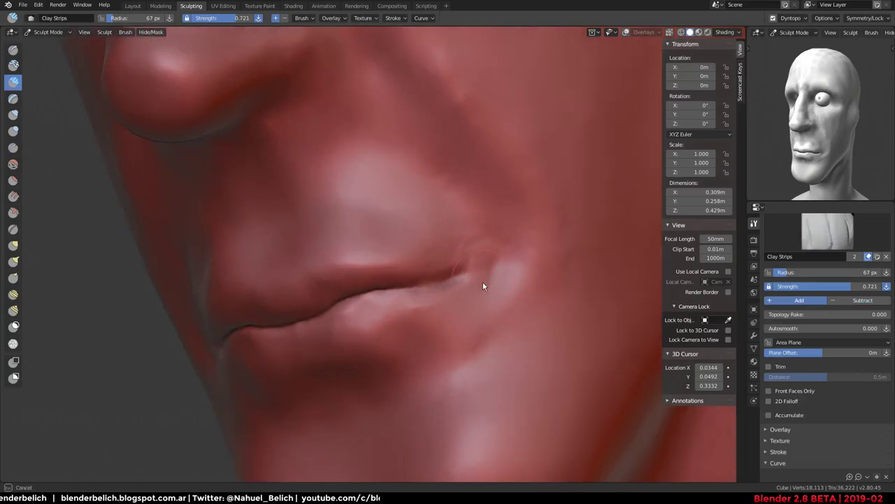
pyautogui.moveTo(483, 282)
pyautogui.mouseDown()
pyautogui.moveTo(522, 249)
pyautogui.moveTo(508, 286)
pyautogui.mouseUp()
pyautogui.moveTo(513, 242)
pyautogui.mouseDown()
pyautogui.moveTo(550, 257)
pyautogui.moveTo(515, 322)
pyautogui.moveTo(563, 308)
pyautogui.moveTo(499, 302)
pyautogui.moveTo(526, 331)
pyautogui.moveTo(566, 235)
pyautogui.moveTo(522, 337)
pyautogui.moveTo(541, 222)
pyautogui.mouseUp()
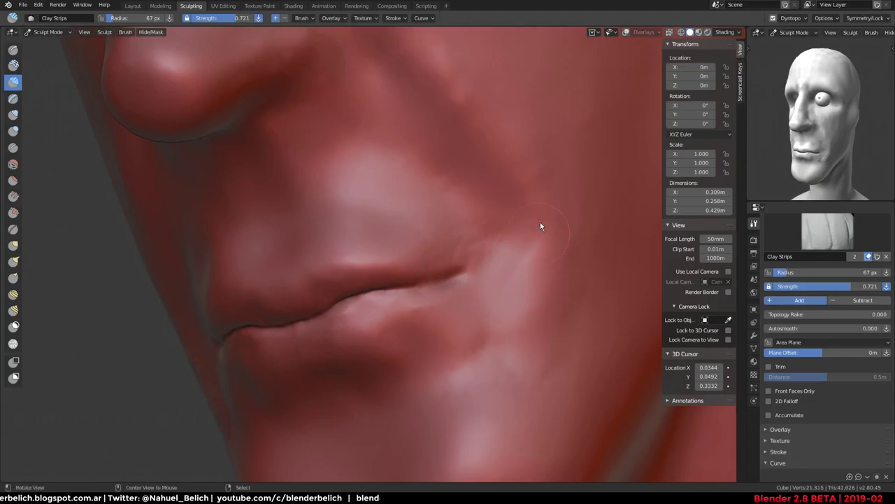
pyautogui.moveTo(540, 222); pyautogui.dragTo(574, 248, button='middle')
# Carve a wrinkle down the cheek and smooth the cheek wrinkles
pyautogui.scroll(-3, 552, 315)
pyautogui.moveTo(530, 380); pyautogui.dragTo(358, 249, button='middle')
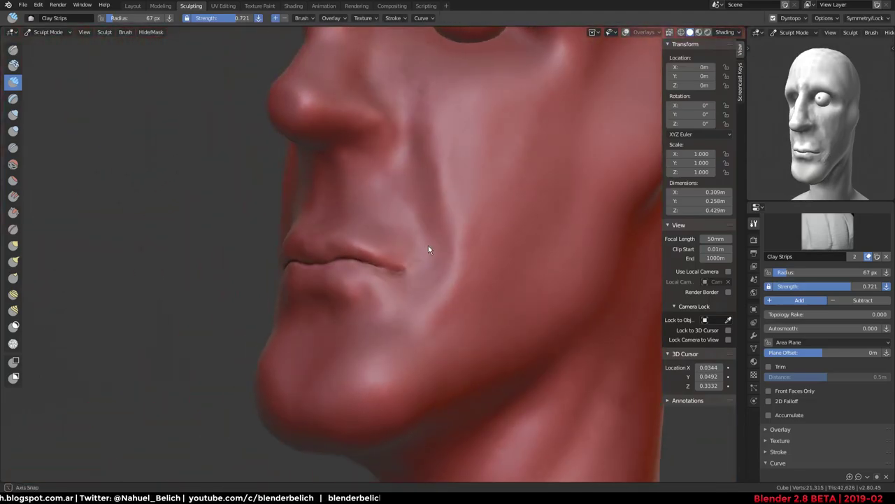
pyautogui.scroll(3, 437, 241)
pyautogui.moveTo(458, 224)
pyautogui.mouseDown(button='middle')
pyautogui.moveTo(479, 207)
pyautogui.moveTo(423, 131)
pyautogui.mouseUp(button='middle')
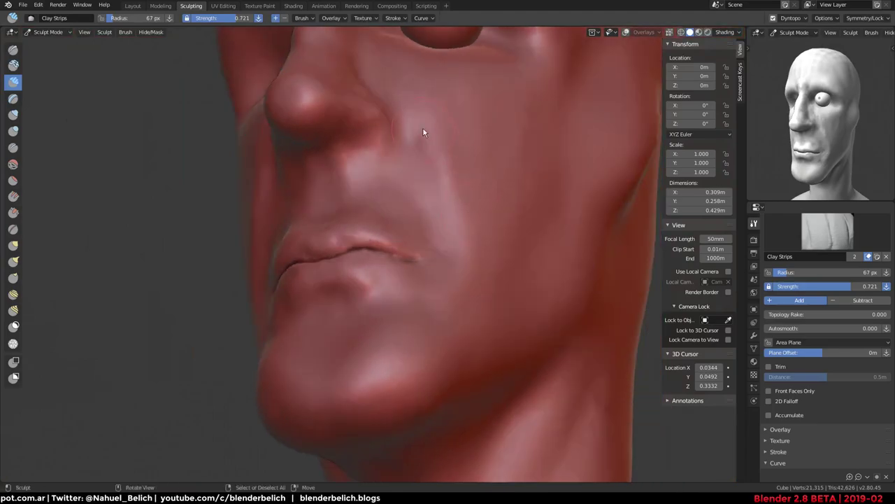
pyautogui.moveTo(421, 99); pyautogui.dragTo(434, 182)
pyautogui.moveTo(457, 177)
pyautogui.mouseDown(button='middle')
pyautogui.moveTo(447, 270)
pyautogui.moveTo(436, 248)
pyautogui.mouseUp(button='middle')
pyautogui.moveTo(436, 243)
pyautogui.keyDown('shift'); pyautogui.mouseDown()
pyautogui.moveTo(447, 306)
pyautogui.moveTo(436, 194)
pyautogui.moveTo(414, 162)
pyautogui.mouseUp(); pyautogui.keyUp('shift')
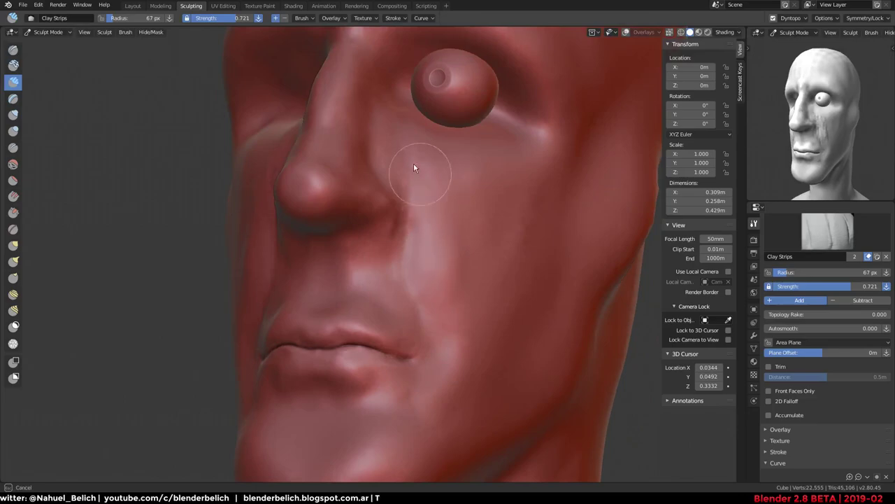
# Sculpt vertical clay strips on the upper lip below the nose
pyautogui.moveTo(413, 163)
pyautogui.mouseDown(button='middle')
pyautogui.moveTo(445, 261)
pyautogui.moveTo(351, 280)
pyautogui.mouseUp(button='middle')
pyautogui.moveTo(351, 281)
pyautogui.mouseDown()
pyautogui.moveTo(364, 230)
pyautogui.moveTo(358, 313)
pyautogui.moveTo(346, 227)
pyautogui.moveTo(345, 300)
pyautogui.moveTo(355, 277)
pyautogui.moveTo(382, 340)
pyautogui.moveTo(385, 268)
pyautogui.moveTo(342, 320)
pyautogui.moveTo(316, 296)
pyautogui.moveTo(314, 334)
pyautogui.mouseUp()
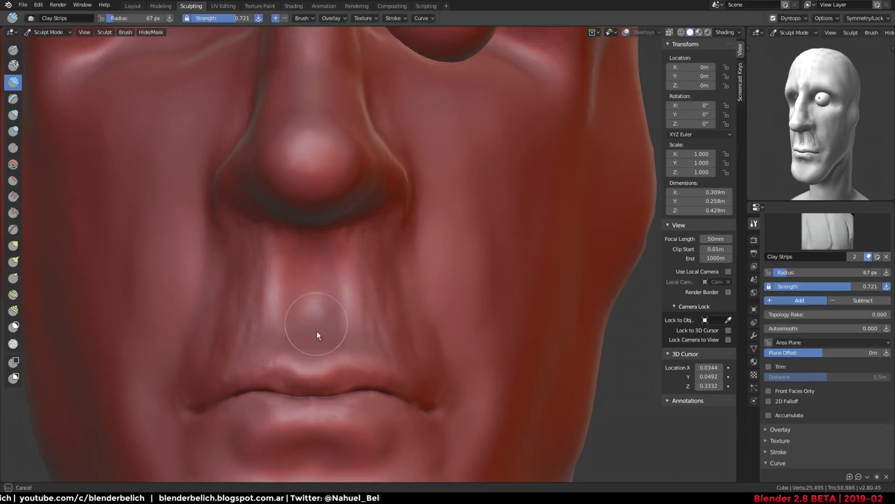
pyautogui.moveTo(210, 339)
pyautogui.mouseDown(button='middle')
pyautogui.moveTo(252, 295)
pyautogui.moveTo(391, 344)
pyautogui.mouseUp(button='middle')
pyautogui.moveTo(420, 304)
pyautogui.mouseDown(button='middle')
pyautogui.moveTo(399, 329)
pyautogui.moveTo(408, 379)
pyautogui.moveTo(380, 196)
pyautogui.mouseUp(button='middle')
# With Snake Hook at 109 px, reshape the cheek beside the lip corner
pyautogui.press('k')
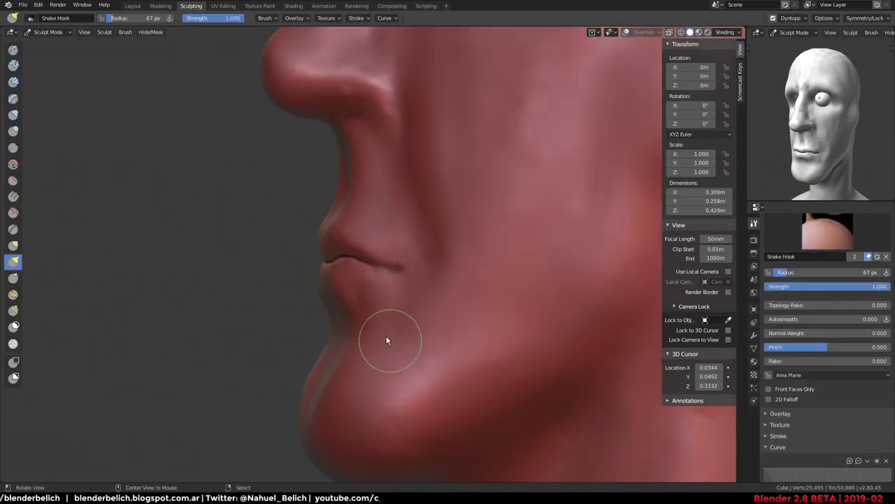
pyautogui.press('f')
pyautogui.click(406, 337)
pyautogui.moveTo(406, 338)
pyautogui.mouseDown(button='middle')
pyautogui.moveTo(473, 302)
pyautogui.moveTo(438, 296)
pyautogui.mouseUp(button='middle')
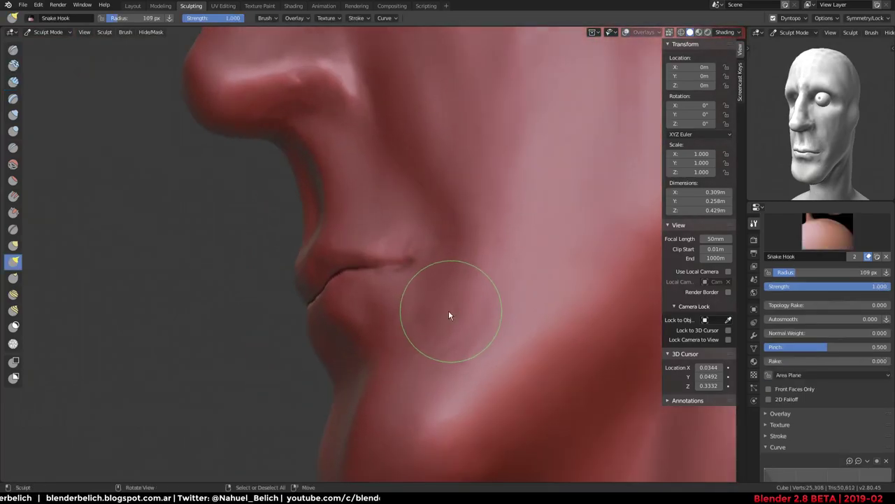
pyautogui.moveTo(440, 295)
pyautogui.mouseDown()
pyautogui.moveTo(460, 265)
pyautogui.moveTo(457, 324)
pyautogui.moveTo(448, 302)
pyautogui.mouseUp()
pyautogui.moveTo(448, 302)
pyautogui.mouseDown(button='middle')
pyautogui.moveTo(486, 310)
pyautogui.moveTo(457, 305)
pyautogui.mouseUp(button='middle')
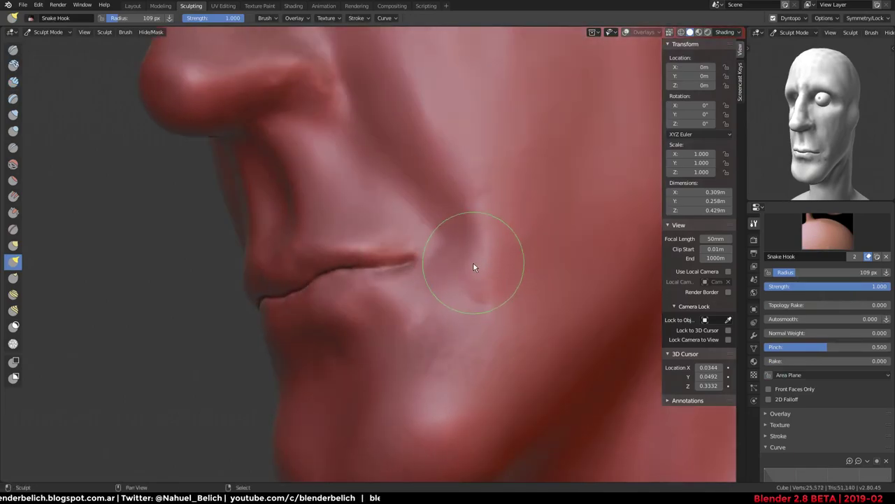
pyautogui.scroll(-4, 466, 317)
# Enlarge the brush to 131 px and pull the jaw and chin outward
pyautogui.press('f')
pyautogui.click(490, 328)
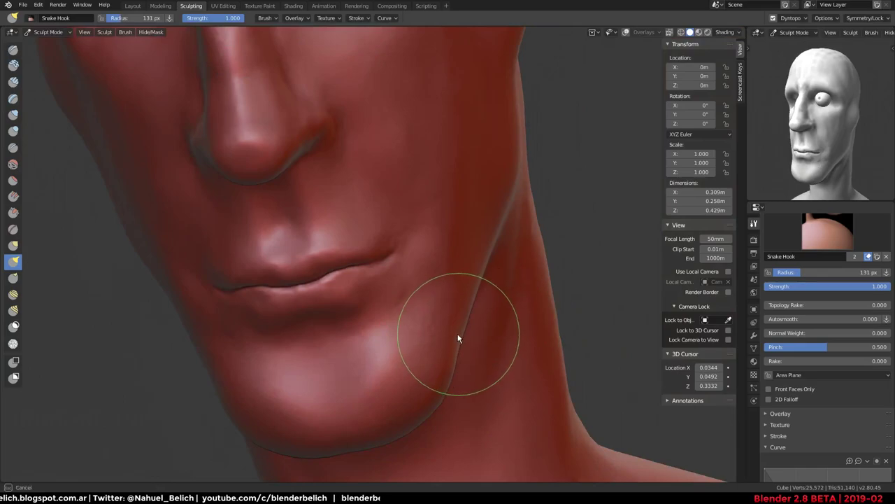
pyautogui.moveTo(459, 340)
pyautogui.mouseDown()
pyautogui.moveTo(436, 330)
pyautogui.moveTo(405, 341)
pyautogui.mouseUp()
pyautogui.moveTo(462, 326); pyautogui.dragTo(377, 388, button='middle')
pyautogui.moveTo(377, 388)
pyautogui.mouseDown()
pyautogui.moveTo(399, 374)
pyautogui.moveTo(392, 358)
pyautogui.moveTo(386, 373)
pyautogui.moveTo(423, 428)
pyautogui.moveTo(396, 410)
pyautogui.mouseUp()
pyautogui.moveTo(396, 410)
pyautogui.mouseDown(button='middle')
pyautogui.moveTo(351, 277)
pyautogui.moveTo(406, 347)
pyautogui.moveTo(364, 392)
pyautogui.moveTo(395, 293)
pyautogui.moveTo(444, 344)
pyautogui.mouseUp(button='middle')
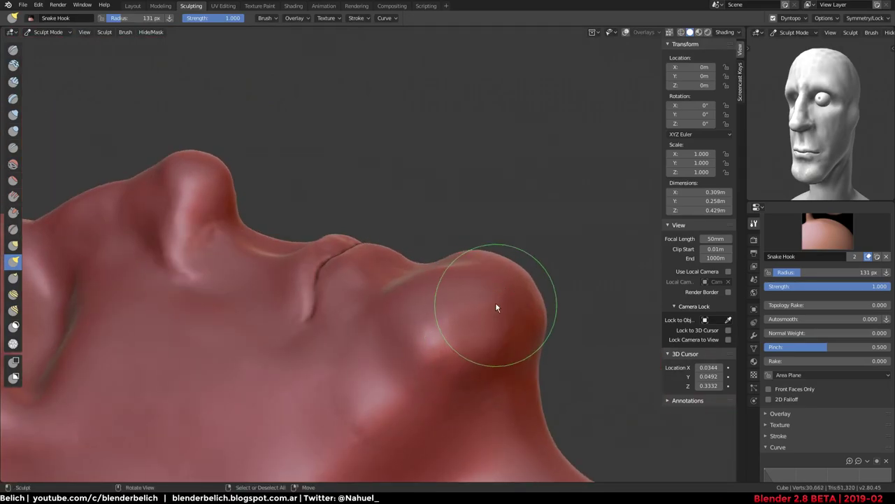
pyautogui.moveTo(495, 302); pyautogui.dragTo(471, 323)
# Shrink the brush to 79 px and reshape the chin bump
pyautogui.moveTo(472, 329)
pyautogui.mouseDown(button='middle')
pyautogui.moveTo(410, 450)
pyautogui.moveTo(468, 275)
pyautogui.moveTo(375, 370)
pyautogui.moveTo(514, 319)
pyautogui.mouseUp(button='middle')
pyautogui.hotkey('ctrl', 'z')
pyautogui.press('f')
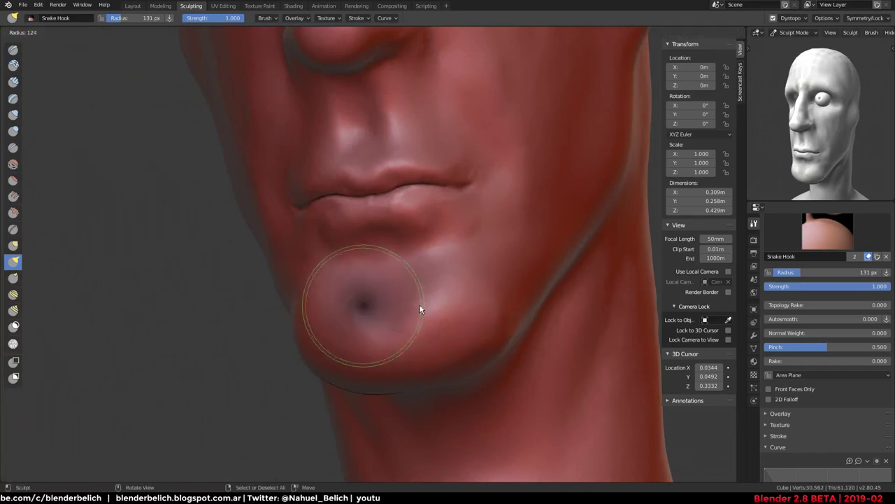
pyautogui.click(413, 307)
pyautogui.moveTo(419, 308)
pyautogui.mouseDown()
pyautogui.moveTo(427, 291)
pyautogui.moveTo(388, 330)
pyautogui.mouseUp()
pyautogui.moveTo(388, 335)
pyautogui.mouseDown(button='middle')
pyautogui.moveTo(443, 276)
pyautogui.moveTo(433, 320)
pyautogui.moveTo(455, 312)
pyautogui.mouseUp(button='middle')
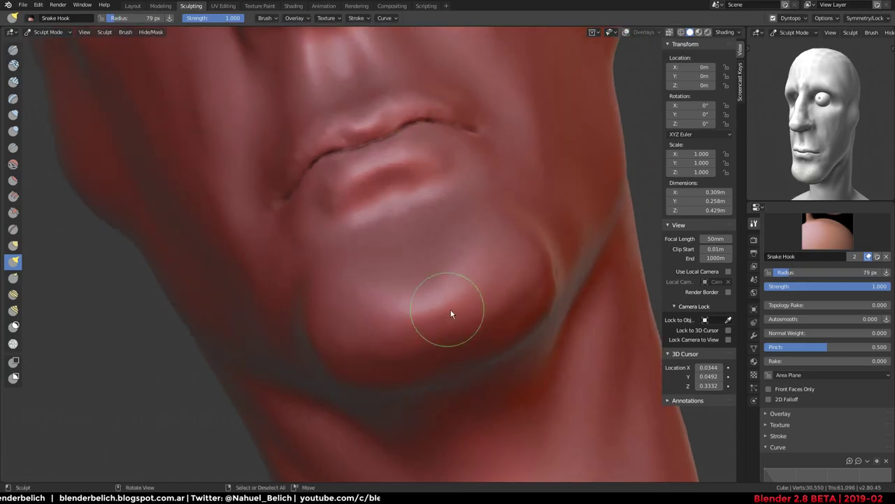
# At 122 px, pull the chin bulge down and out, checking it from several angles
pyautogui.press('f')
pyautogui.click(469, 347)
pyautogui.moveTo(472, 347)
pyautogui.mouseDown()
pyautogui.moveTo(392, 382)
pyautogui.moveTo(370, 380)
pyautogui.mouseUp()
pyautogui.moveTo(390, 380); pyautogui.dragTo(424, 280, button='middle')
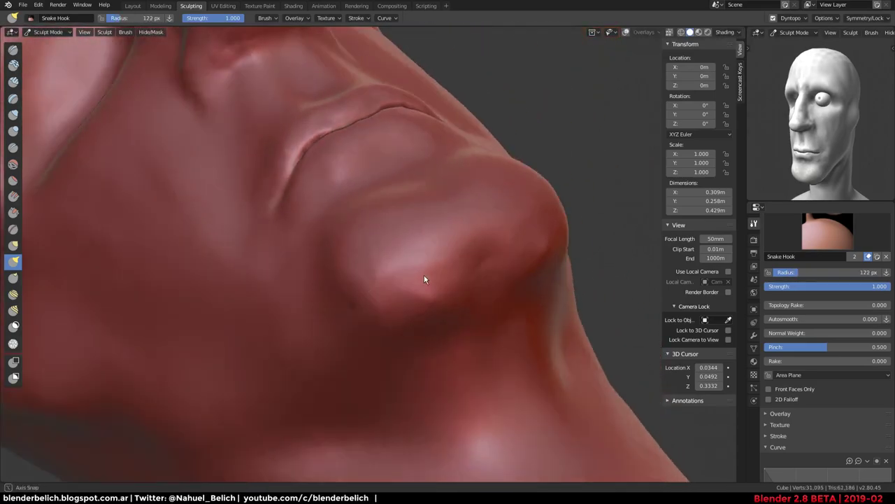
pyautogui.moveTo(233, 223); pyautogui.dragTo(472, 272, button='middle')
pyautogui.hotkey('shift', 'c')
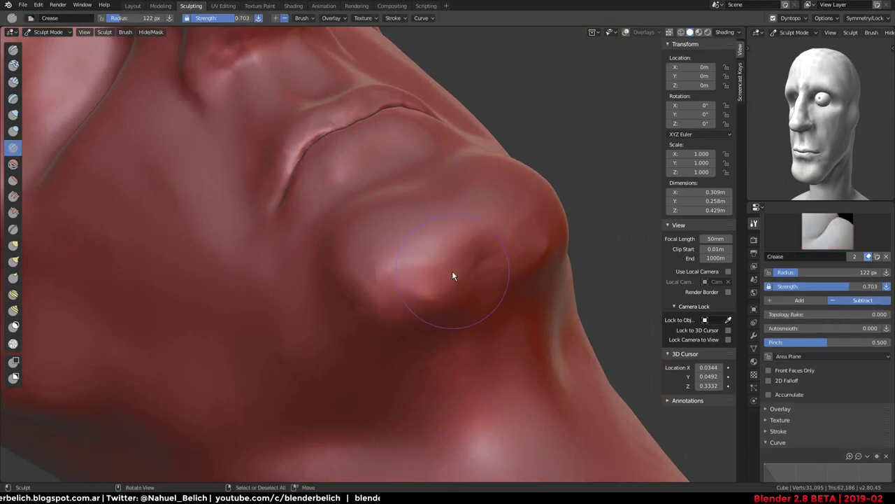
# With the Clay brush and detail size 6, resculpt and smooth the chin bulge
pyautogui.press('c')
pyautogui.moveTo(454, 276)
pyautogui.mouseDown()
pyautogui.moveTo(437, 245)
pyautogui.moveTo(430, 324)
pyautogui.mouseUp()
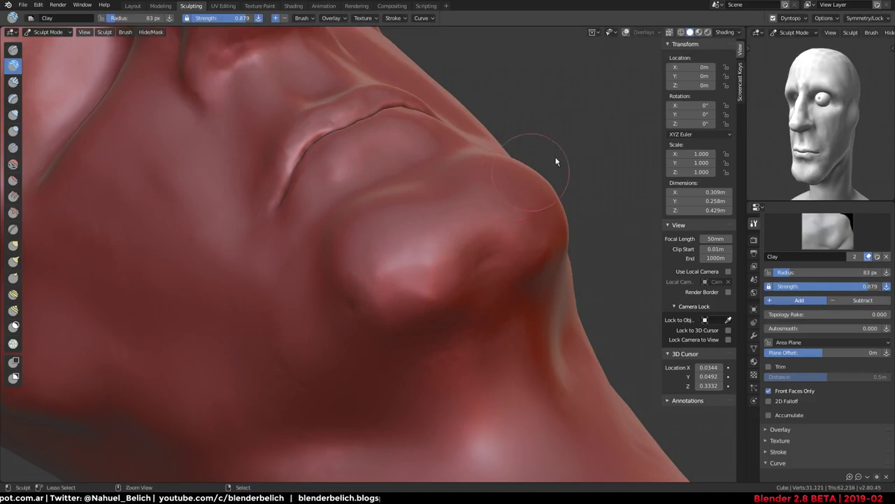
pyautogui.hotkey('shift', 'd')
pyautogui.click(450, 263)
pyautogui.moveTo(435, 255)
pyautogui.mouseDown()
pyautogui.moveTo(431, 314)
pyautogui.moveTo(399, 254)
pyautogui.moveTo(421, 287)
pyautogui.moveTo(460, 265)
pyautogui.moveTo(486, 301)
pyautogui.moveTo(415, 266)
pyautogui.moveTo(438, 200)
pyautogui.mouseUp()
pyautogui.moveTo(438, 200)
pyautogui.mouseDown(button='middle')
pyautogui.moveTo(464, 362)
pyautogui.moveTo(406, 366)
pyautogui.moveTo(372, 329)
pyautogui.mouseUp(button='middle')
pyautogui.moveTo(372, 330)
pyautogui.mouseDown()
pyautogui.moveTo(350, 363)
pyautogui.moveTo(329, 329)
pyautogui.moveTo(376, 361)
pyautogui.mouseUp()
pyautogui.moveTo(375, 362); pyautogui.dragTo(453, 314, button='middle')
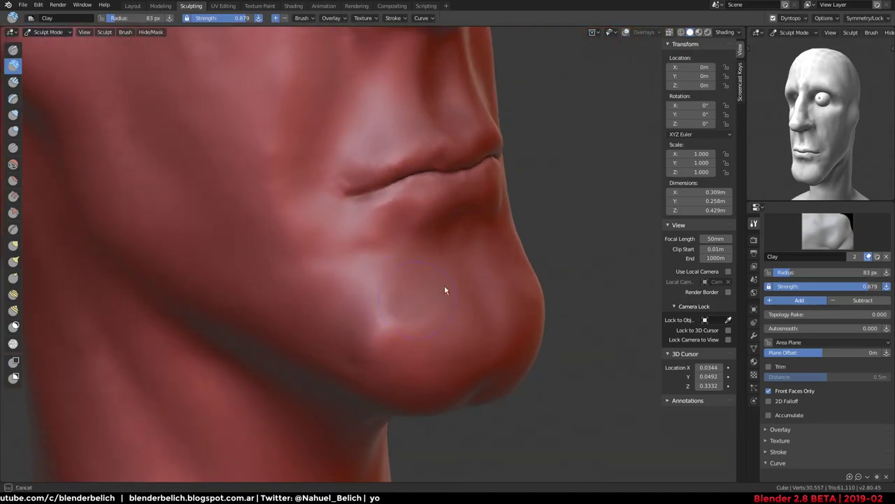
pyautogui.moveTo(488, 324)
pyautogui.mouseDown()
pyautogui.moveTo(420, 294)
pyautogui.moveTo(368, 364)
pyautogui.moveTo(375, 270)
pyautogui.mouseUp()
pyautogui.moveTo(375, 269)
pyautogui.mouseDown(button='middle')
pyautogui.moveTo(284, 256)
pyautogui.moveTo(387, 153)
pyautogui.moveTo(324, 316)
pyautogui.moveTo(281, 307)
pyautogui.moveTo(359, 250)
pyautogui.moveTo(356, 256)
pyautogui.mouseUp(button='middle')
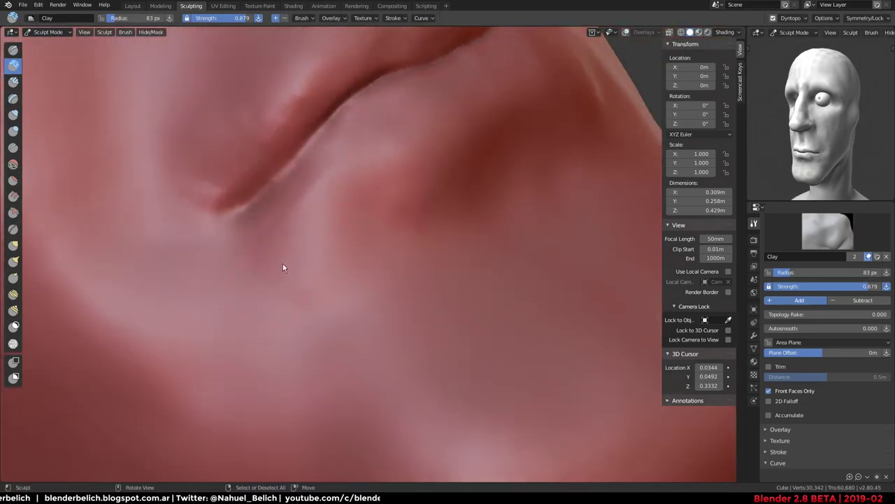
# Lay clay strips and wrinkle ridges along the crease below the lower lip
pyautogui.moveTo(293, 249)
pyautogui.mouseDown()
pyautogui.moveTo(379, 224)
pyautogui.moveTo(333, 327)
pyautogui.moveTo(384, 365)
pyautogui.mouseUp()
pyautogui.moveTo(384, 365); pyautogui.dragTo(422, 315, button='middle')
pyautogui.moveTo(394, 256)
pyautogui.mouseDown()
pyautogui.moveTo(410, 285)
pyautogui.moveTo(373, 265)
pyautogui.mouseUp()
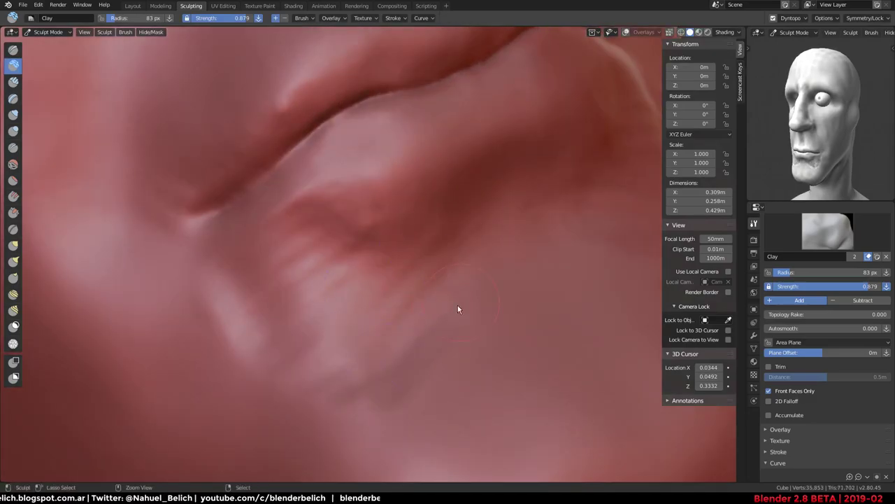
pyautogui.moveTo(457, 305); pyautogui.dragTo(340, 310, button='middle')
pyautogui.moveTo(339, 309)
pyautogui.mouseDown()
pyautogui.moveTo(346, 332)
pyautogui.moveTo(369, 340)
pyautogui.moveTo(385, 389)
pyautogui.mouseUp()
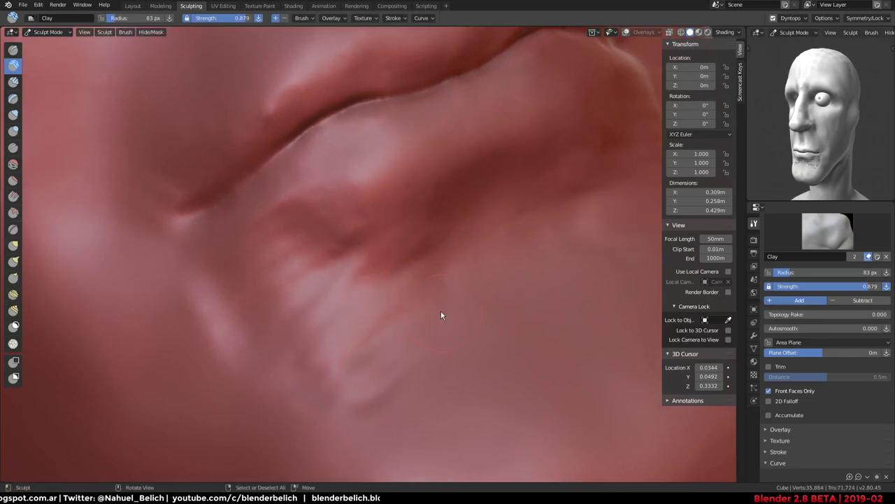
pyautogui.moveTo(296, 330)
pyautogui.mouseDown()
pyautogui.moveTo(420, 266)
pyautogui.moveTo(356, 336)
pyautogui.moveTo(362, 377)
pyautogui.moveTo(426, 371)
pyautogui.mouseUp()
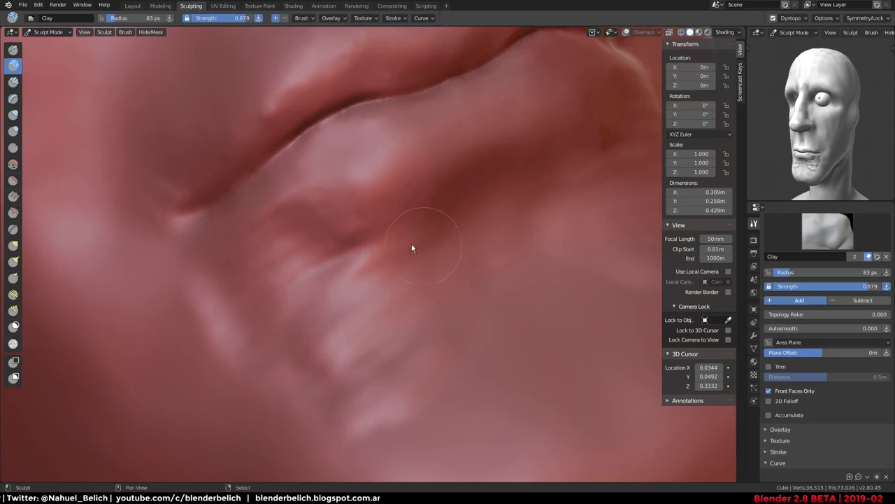
pyautogui.moveTo(371, 320)
pyautogui.mouseDown(button='middle')
pyautogui.moveTo(451, 308)
pyautogui.moveTo(385, 366)
pyautogui.moveTo(345, 292)
pyautogui.moveTo(330, 350)
pyautogui.moveTo(373, 290)
pyautogui.mouseUp(button='middle')
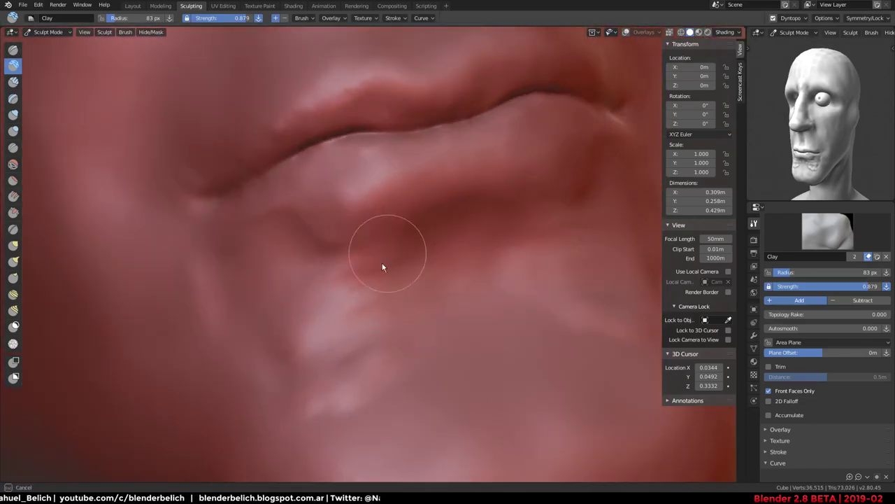
pyautogui.moveTo(294, 237)
pyautogui.mouseDown(button='middle')
pyautogui.moveTo(374, 314)
pyautogui.moveTo(418, 329)
pyautogui.mouseUp(button='middle')
# Raise brush strength to 1.000 and smooth the chin surface, then frame the lower lip
pyautogui.hotkey('shift', 'f')
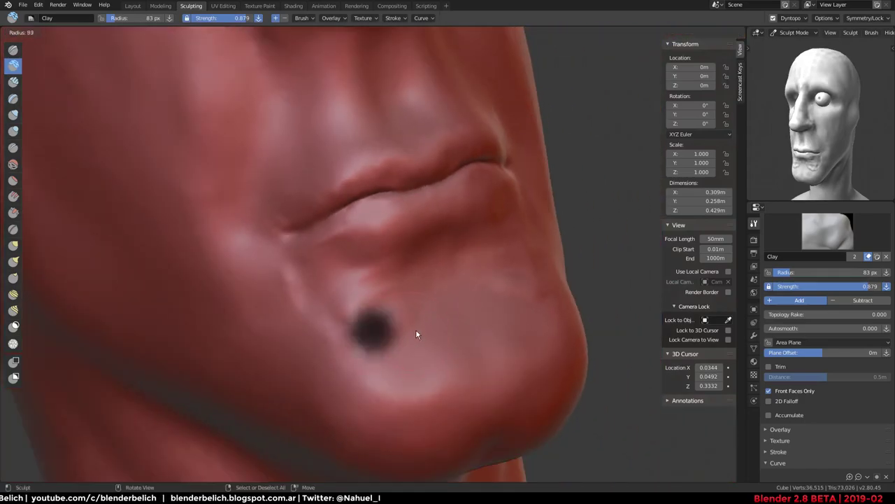
pyautogui.click(399, 324)
pyautogui.moveTo(396, 323)
pyautogui.mouseDown()
pyautogui.moveTo(340, 320)
pyautogui.moveTo(385, 320)
pyautogui.moveTo(354, 331)
pyautogui.mouseUp()
pyautogui.moveTo(354, 334)
pyautogui.mouseDown(button='middle')
pyautogui.moveTo(442, 294)
pyautogui.moveTo(442, 260)
pyautogui.mouseUp(button='middle')
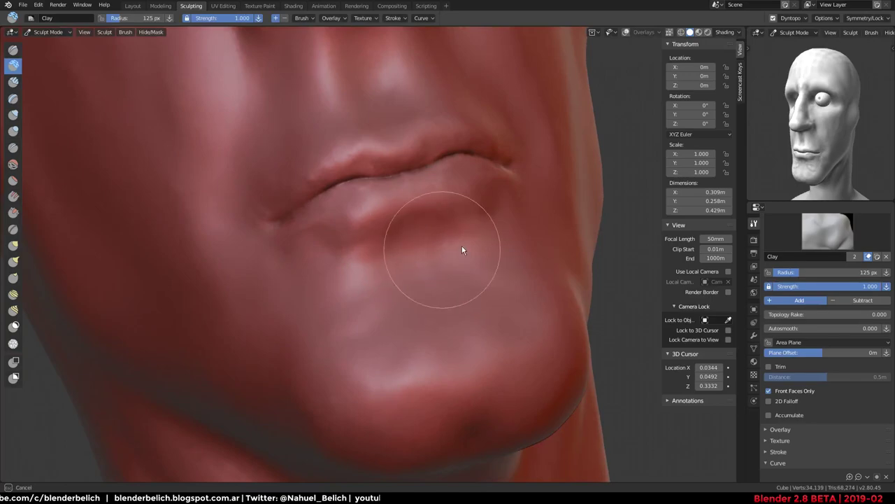
pyautogui.moveTo(304, 280)
pyautogui.mouseDown(button='middle')
pyautogui.moveTo(212, 296)
pyautogui.moveTo(402, 242)
pyautogui.moveTo(300, 240)
pyautogui.moveTo(348, 186)
pyautogui.moveTo(258, 354)
pyautogui.moveTo(402, 271)
pyautogui.moveTo(550, 250)
pyautogui.moveTo(473, 289)
pyautogui.moveTo(491, 226)
pyautogui.moveTo(442, 226)
pyautogui.moveTo(472, 194)
pyautogui.moveTo(436, 294)
pyautogui.moveTo(402, 188)
pyautogui.moveTo(336, 374)
pyautogui.moveTo(456, 253)
pyautogui.moveTo(459, 294)
pyautogui.moveTo(486, 324)
pyautogui.moveTo(481, 289)
pyautogui.moveTo(471, 344)
pyautogui.moveTo(464, 234)
pyautogui.moveTo(466, 248)
pyautogui.moveTo(439, 282)
pyautogui.moveTo(405, 186)
pyautogui.moveTo(516, 196)
pyautogui.mouseUp(button='middle')
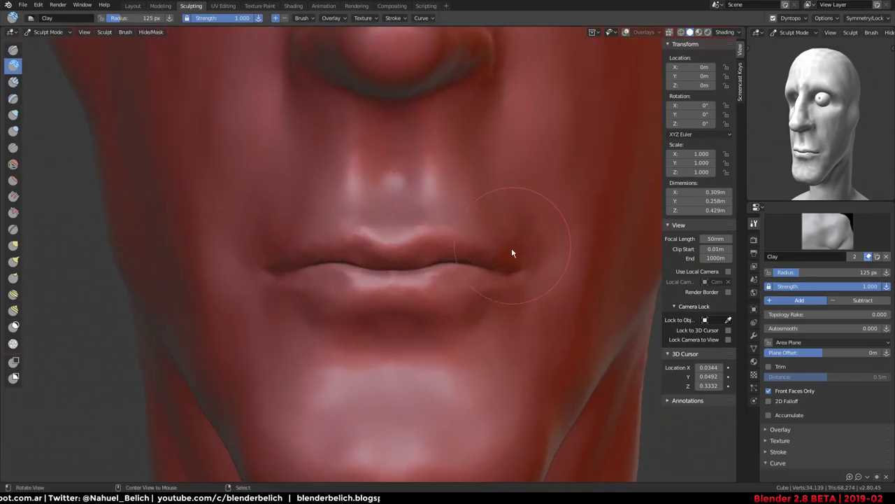
pyautogui.moveTo(516, 254)
pyautogui.mouseDown(button='middle')
pyautogui.moveTo(474, 247)
pyautogui.moveTo(420, 205)
pyautogui.mouseUp(button='middle')
# Inflate the lower lip, the bump below it, and the upper lip
pyautogui.press('i')
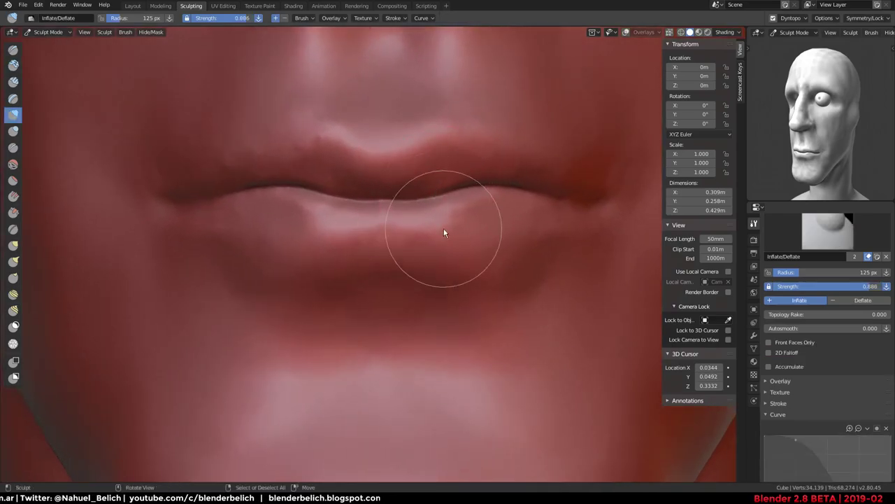
pyautogui.moveTo(466, 244)
pyautogui.mouseDown()
pyautogui.moveTo(515, 219)
pyautogui.moveTo(476, 250)
pyautogui.moveTo(455, 222)
pyautogui.moveTo(473, 202)
pyautogui.moveTo(509, 272)
pyautogui.moveTo(434, 270)
pyautogui.moveTo(407, 220)
pyautogui.moveTo(434, 232)
pyautogui.moveTo(486, 211)
pyautogui.moveTo(516, 226)
pyautogui.moveTo(522, 244)
pyautogui.moveTo(315, 252)
pyautogui.moveTo(529, 257)
pyautogui.mouseUp()
pyautogui.moveTo(529, 261); pyautogui.dragTo(466, 206, button='middle')
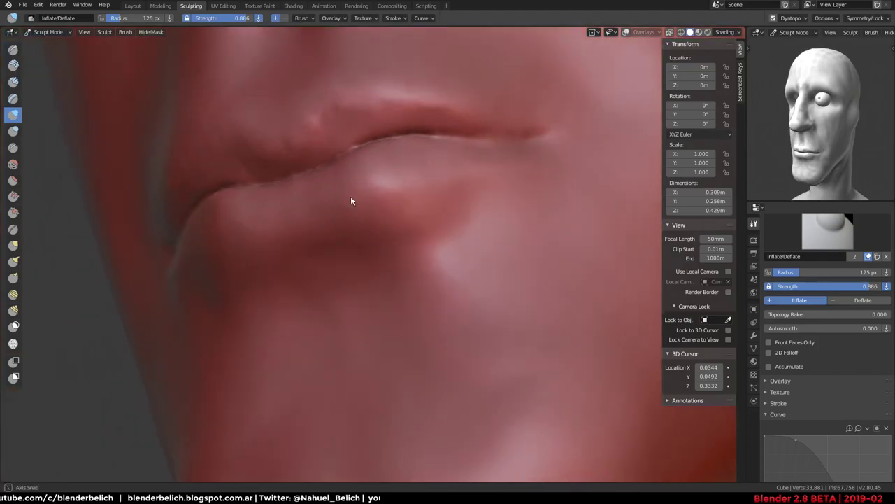
pyautogui.scroll(3, 352, 198)
pyautogui.scroll(-2, 348, 143)
pyautogui.moveTo(362, 170)
pyautogui.mouseDown()
pyautogui.moveTo(443, 126)
pyautogui.moveTo(344, 170)
pyautogui.moveTo(455, 130)
pyautogui.moveTo(324, 203)
pyautogui.mouseUp()
pyautogui.moveTo(324, 203)
pyautogui.mouseDown(button='middle')
pyautogui.moveTo(442, 232)
pyautogui.moveTo(371, 205)
pyautogui.moveTo(364, 274)
pyautogui.moveTo(380, 236)
pyautogui.mouseUp(button='middle')
pyautogui.moveTo(380, 235); pyautogui.dragTo(432, 213)
# Shrink the Inflate brush to 92 px and swell the lip middle and upper lip ridge
pyautogui.press('f')
pyautogui.click(424, 144)
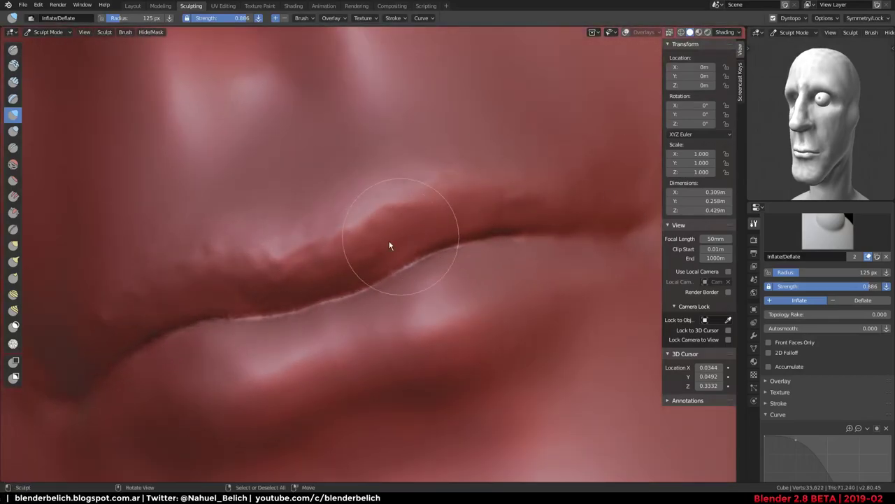
pyautogui.moveTo(390, 244)
pyautogui.mouseDown()
pyautogui.moveTo(381, 247)
pyautogui.moveTo(466, 234)
pyautogui.mouseUp()
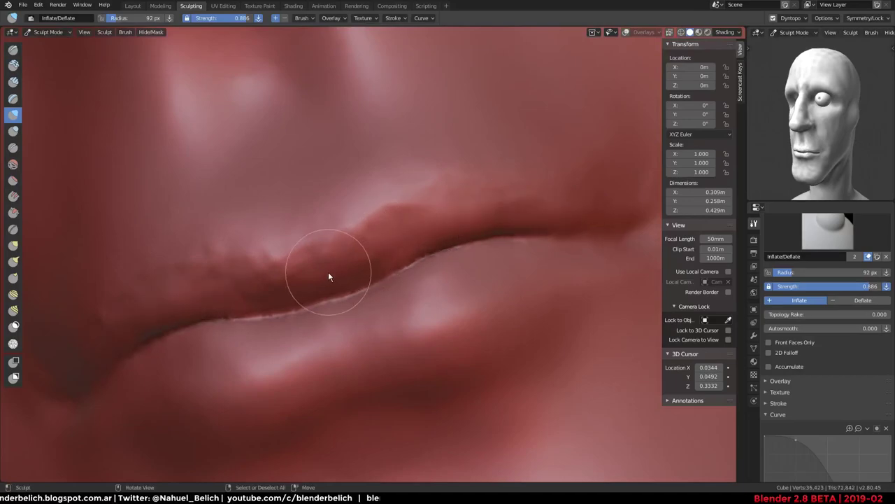
pyautogui.moveTo(326, 274); pyautogui.dragTo(514, 215)
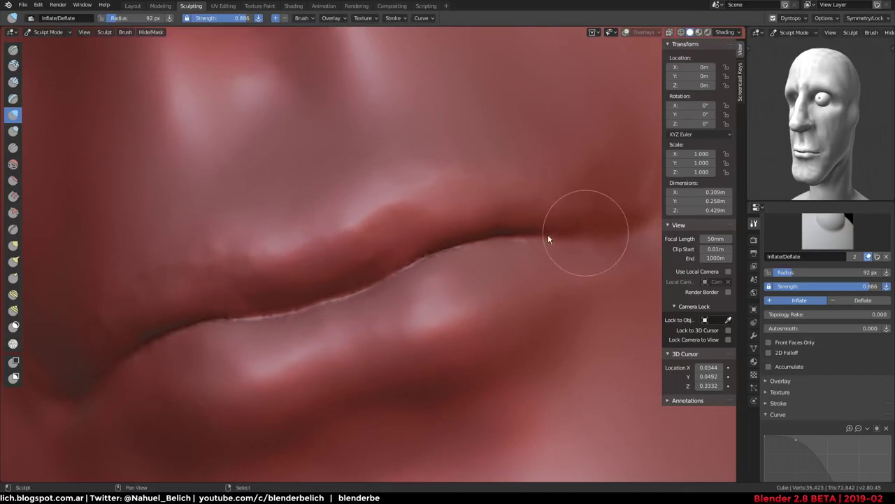
pyautogui.moveTo(550, 236)
pyautogui.mouseDown(button='middle')
pyautogui.moveTo(401, 237)
pyautogui.moveTo(430, 245)
pyautogui.moveTo(427, 194)
pyautogui.mouseUp(button='middle')
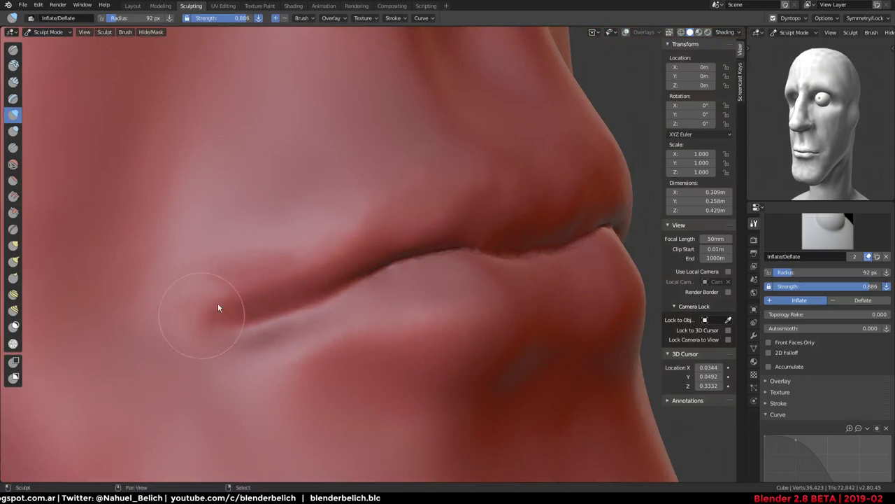
pyautogui.moveTo(401, 221); pyautogui.dragTo(432, 273, button='middle')
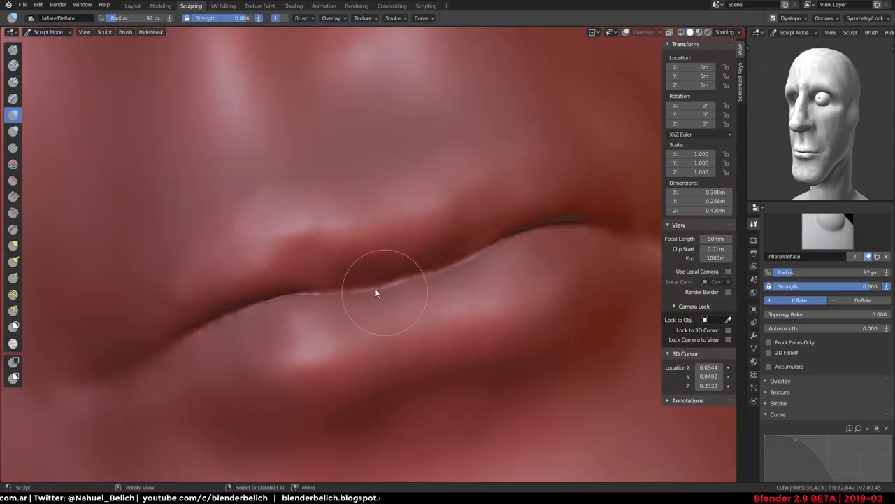
pyautogui.hotkey('shift', 'c')
pyautogui.moveTo(246, 296); pyautogui.dragTo(294, 320, button='middle')
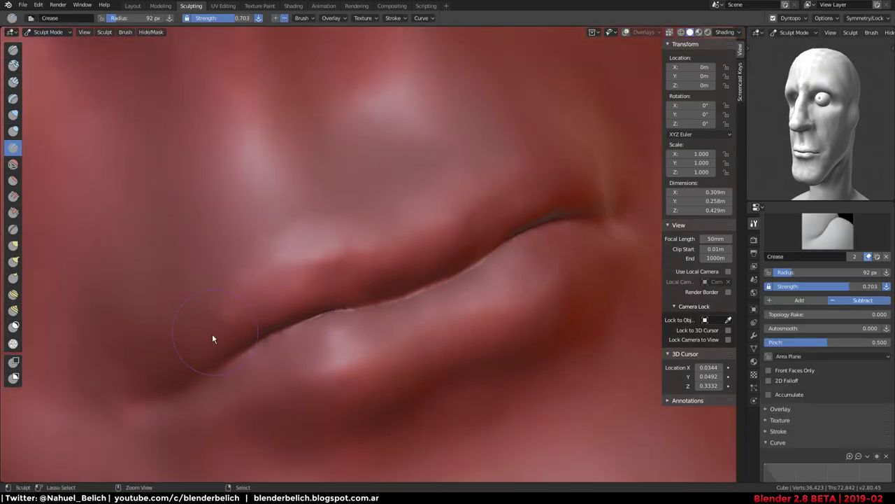
# Crease the line between the lips, softened with Autosmooth raised to 0.549
pyautogui.moveTo(273, 277)
pyautogui.mouseDown()
pyautogui.moveTo(334, 250)
pyautogui.moveTo(433, 230)
pyautogui.moveTo(336, 267)
pyautogui.mouseUp()
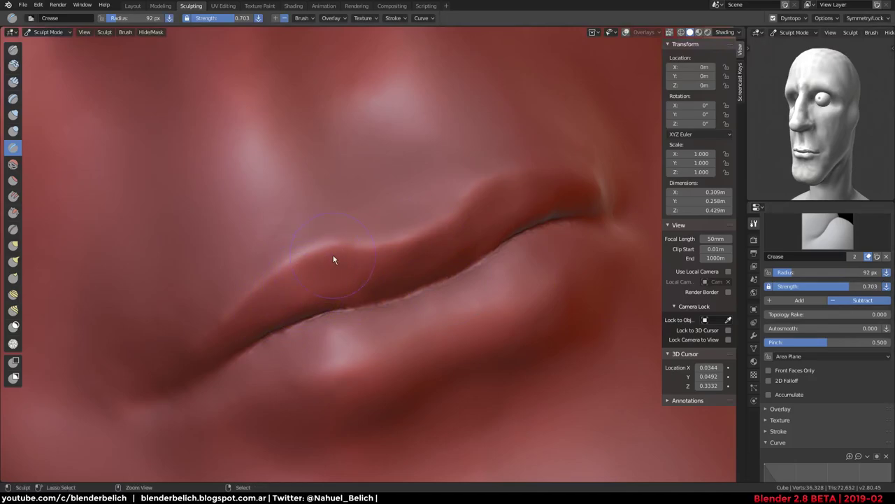
pyautogui.moveTo(334, 259); pyautogui.dragTo(447, 233)
pyautogui.moveTo(775, 334); pyautogui.dragTo(832, 329)
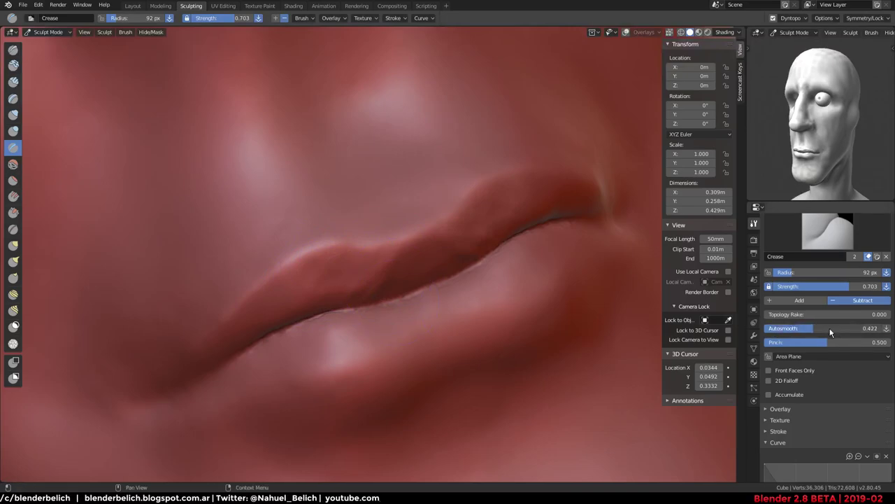
pyautogui.moveTo(412, 245)
pyautogui.mouseDown()
pyautogui.moveTo(258, 304)
pyautogui.moveTo(350, 259)
pyautogui.moveTo(299, 300)
pyautogui.moveTo(330, 317)
pyautogui.moveTo(374, 301)
pyautogui.moveTo(275, 320)
pyautogui.mouseUp()
pyautogui.moveTo(276, 320); pyautogui.dragTo(326, 340, button='middle')
# Reduce the Crease brush to 63 px and deepen the crease at the mouth corner
pyautogui.press('f')
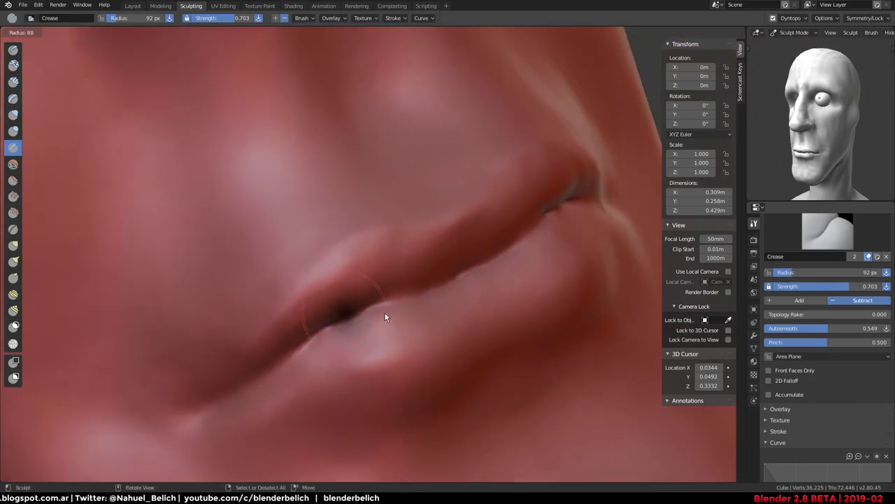
pyautogui.click(369, 320)
pyautogui.moveTo(296, 356)
pyautogui.mouseDown()
pyautogui.moveTo(362, 314)
pyautogui.moveTo(454, 282)
pyautogui.mouseUp()
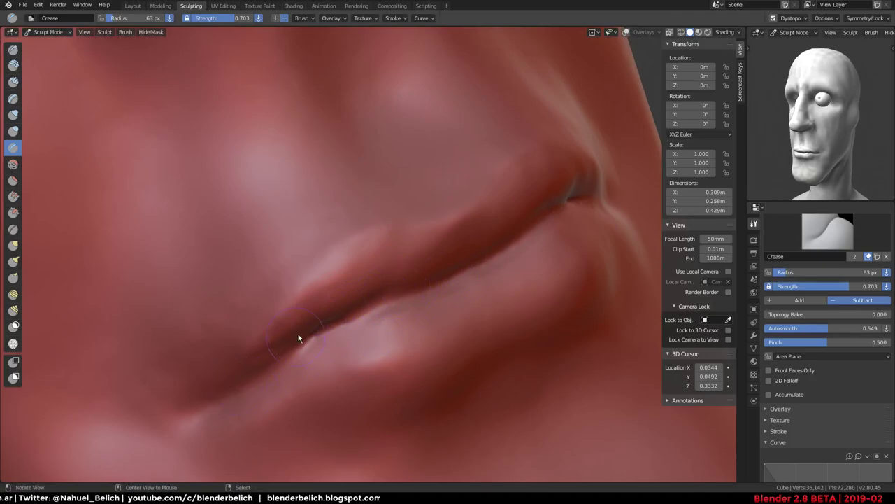
pyautogui.moveTo(298, 339)
pyautogui.mouseDown(button='middle')
pyautogui.moveTo(336, 284)
pyautogui.moveTo(220, 386)
pyautogui.mouseUp(button='middle')
pyautogui.moveTo(500, 220)
pyautogui.mouseDown(button='middle')
pyautogui.moveTo(387, 271)
pyautogui.moveTo(440, 286)
pyautogui.moveTo(553, 259)
pyautogui.moveTo(493, 314)
pyautogui.moveTo(168, 226)
pyautogui.moveTo(447, 244)
pyautogui.mouseUp(button='middle')
# With Snake Hook at 158 px, pull and reshape the lip corner
pyautogui.press('k')
pyautogui.moveTo(452, 286)
pyautogui.mouseDown(button='middle')
pyautogui.moveTo(418, 348)
pyautogui.moveTo(430, 303)
pyautogui.moveTo(436, 309)
pyautogui.mouseUp(button='middle')
pyautogui.press('f')
pyautogui.click(426, 338)
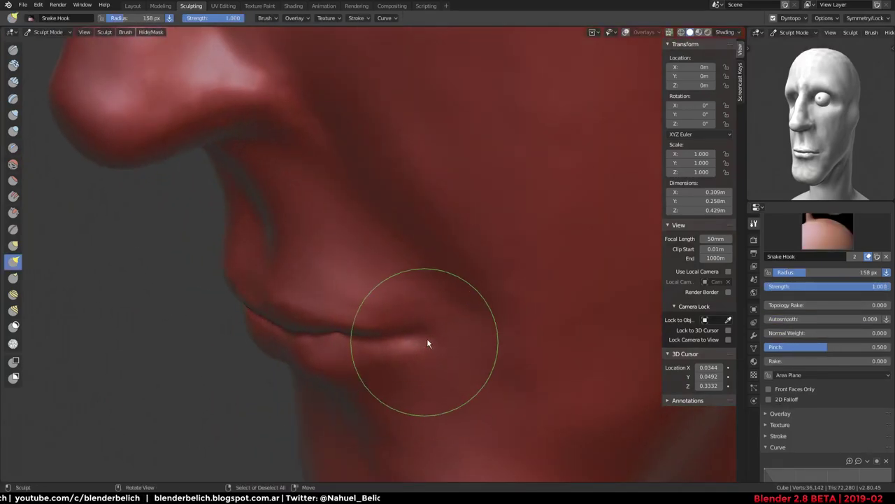
pyautogui.moveTo(427, 339); pyautogui.dragTo(433, 322)
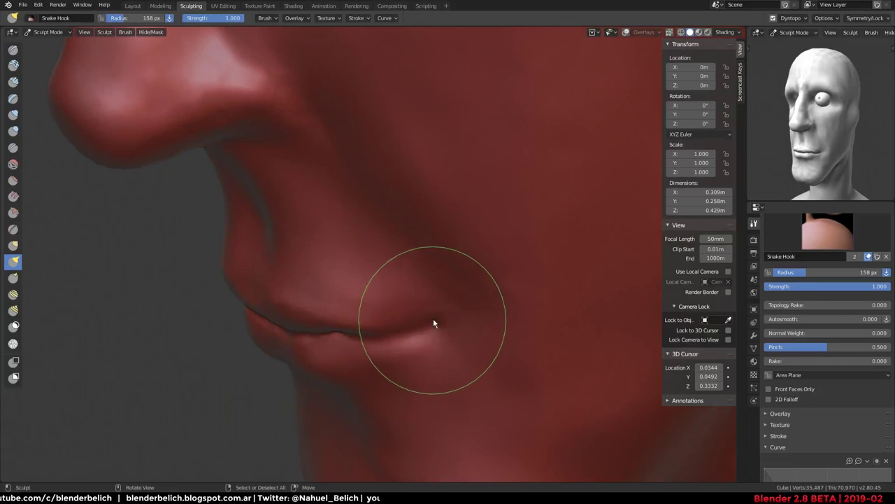
pyautogui.moveTo(433, 323)
pyautogui.mouseDown(button='middle')
pyautogui.moveTo(486, 245)
pyautogui.moveTo(538, 228)
pyautogui.moveTo(410, 274)
pyautogui.mouseUp(button='middle')
# Enlarge Snake Hook to 223 then 251 px and reshape the lip-corner notch
pyautogui.press('f')
pyautogui.click(550, 236)
pyautogui.moveTo(410, 274); pyautogui.dragTo(371, 260)
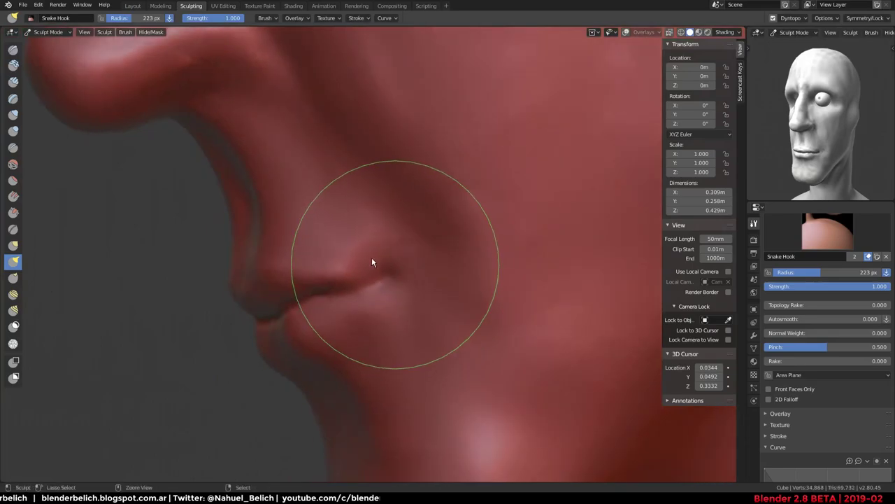
pyautogui.moveTo(377, 287); pyautogui.dragTo(390, 274, button='middle')
pyautogui.press('f')
pyautogui.click(412, 252)
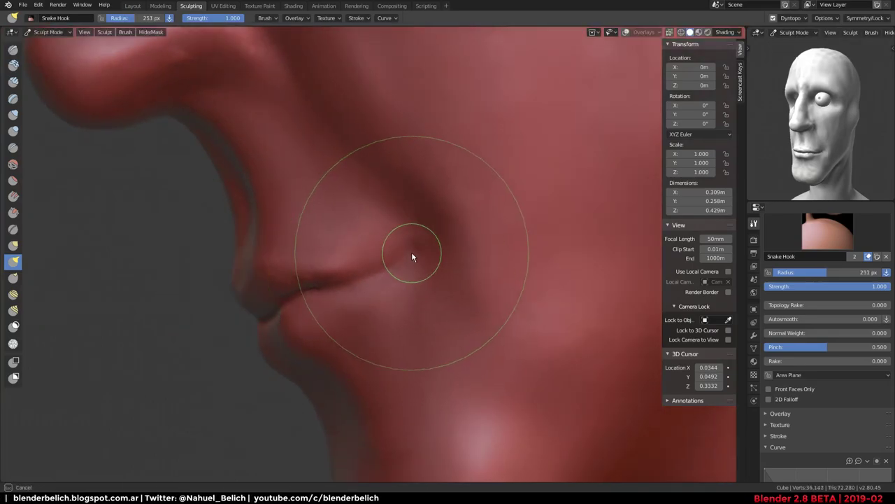
pyautogui.moveTo(405, 260); pyautogui.dragTo(384, 280)
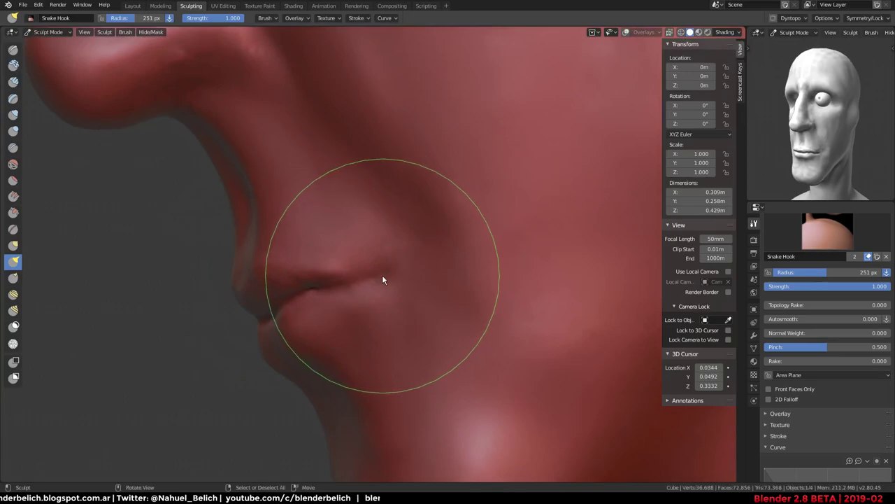
# Pull the lip corner into its final shape, then view the face front-on
pyautogui.scroll(3, 400, 266)
pyautogui.moveTo(399, 269)
pyautogui.mouseDown(button='middle')
pyautogui.moveTo(506, 235)
pyautogui.moveTo(440, 257)
pyautogui.moveTo(470, 204)
pyautogui.moveTo(546, 160)
pyautogui.mouseUp(button='middle')
pyautogui.scroll(-4, 504, 239)
pyautogui.scroll(-3, 496, 298)
pyautogui.moveTo(496, 298)
pyautogui.mouseDown(button='middle')
pyautogui.moveTo(464, 290)
pyautogui.moveTo(452, 242)
pyautogui.moveTo(461, 244)
pyautogui.moveTo(356, 282)
pyautogui.moveTo(442, 262)
pyautogui.moveTo(476, 273)
pyautogui.moveTo(532, 239)
pyautogui.moveTo(431, 155)
pyautogui.moveTo(496, 253)
pyautogui.moveTo(483, 297)
pyautogui.moveTo(433, 301)
pyautogui.moveTo(397, 260)
pyautogui.moveTo(372, 303)
pyautogui.moveTo(450, 264)
pyautogui.moveTo(340, 260)
pyautogui.moveTo(352, 326)
pyautogui.moveTo(377, 268)
pyautogui.moveTo(409, 314)
pyautogui.moveTo(294, 274)
pyautogui.moveTo(352, 283)
pyautogui.moveTo(396, 246)
pyautogui.moveTo(436, 234)
pyautogui.mouseUp(button='middle')
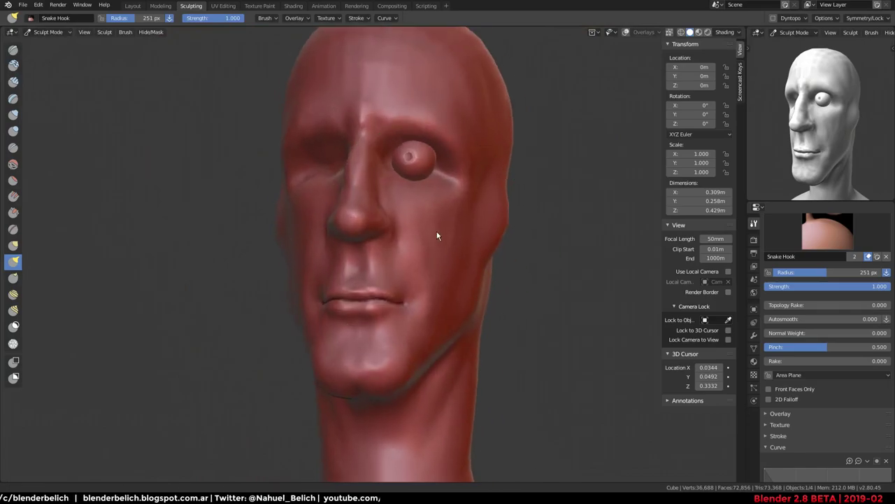
pyautogui.scroll(2, 378, 305)
pyautogui.scroll(2, 381, 292)
pyautogui.moveTo(450, 300); pyautogui.dragTo(436, 289, button='middle')
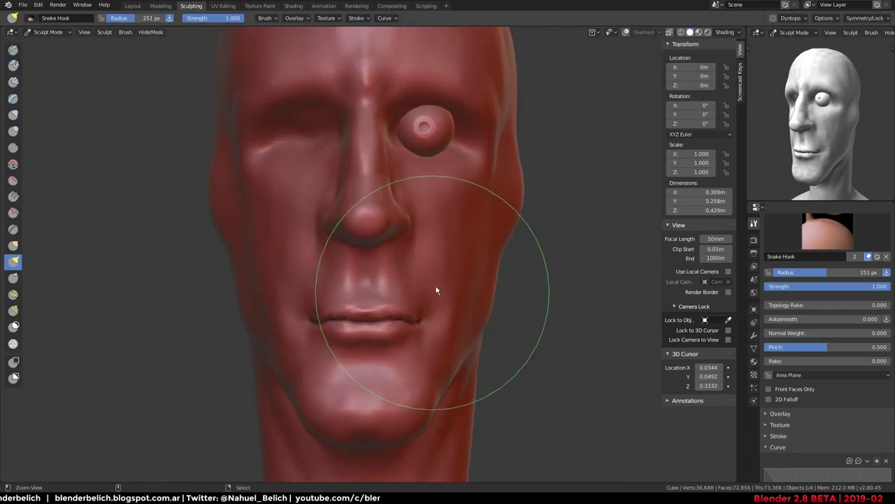
# Pick the Mask brush and shrink it to 158 then 91 px
pyautogui.press('m')
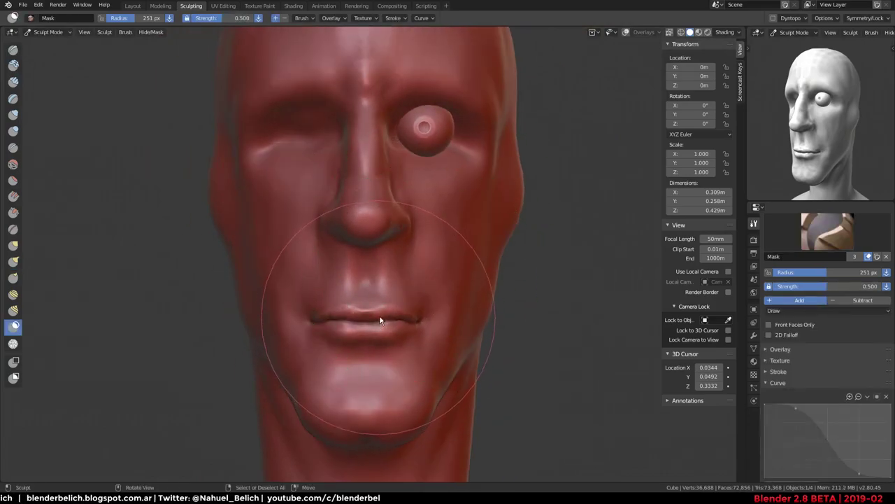
pyautogui.press('f')
pyautogui.click(383, 324)
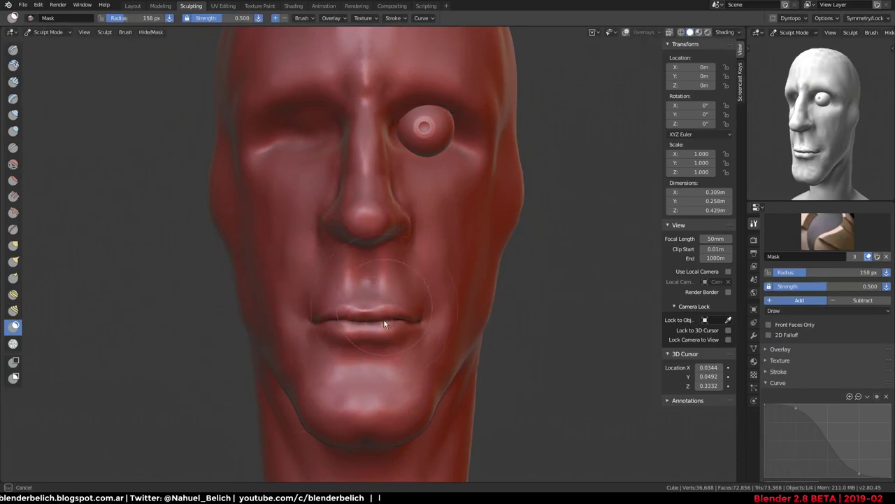
pyautogui.moveTo(400, 320)
pyautogui.mouseDown(button='middle')
pyautogui.moveTo(388, 274)
pyautogui.moveTo(352, 341)
pyautogui.moveTo(374, 229)
pyautogui.mouseUp(button='middle')
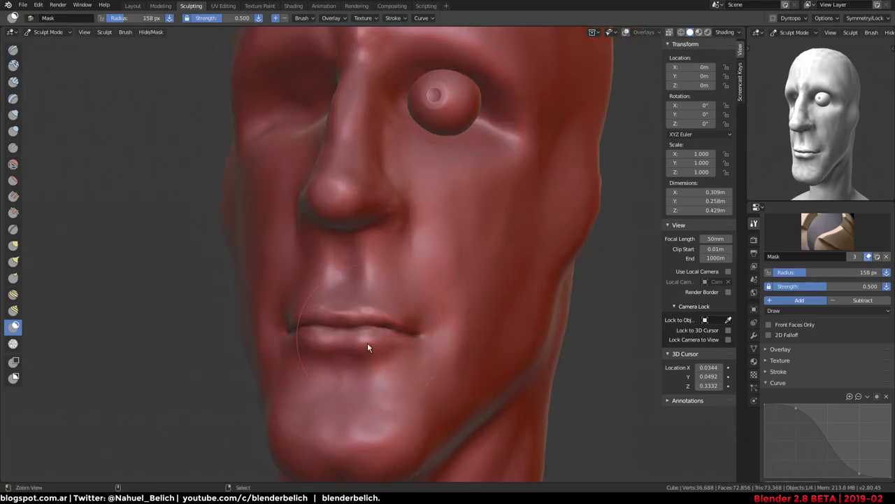
pyautogui.scroll(3, 367, 342)
pyautogui.press('f')
pyautogui.click(350, 359)
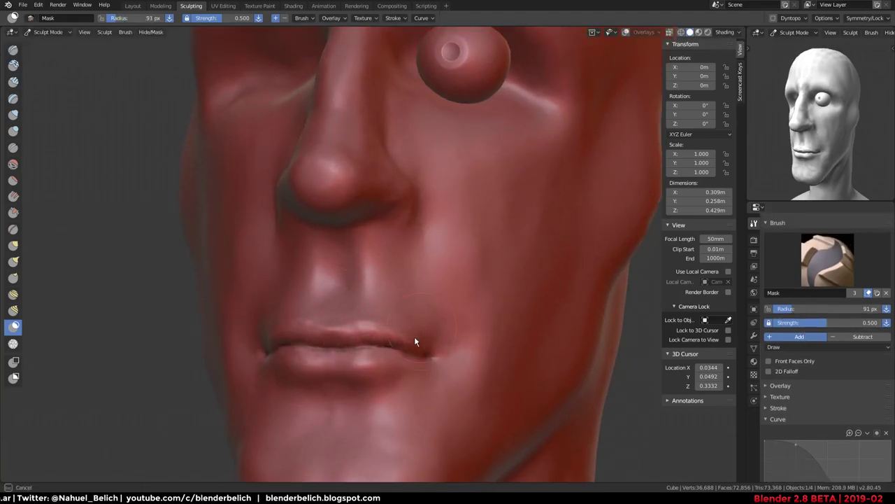
pyautogui.moveTo(364, 340)
pyautogui.mouseDown(button='middle')
pyautogui.moveTo(365, 306)
pyautogui.moveTo(287, 306)
pyautogui.moveTo(430, 336)
pyautogui.moveTo(384, 283)
pyautogui.moveTo(499, 145)
pyautogui.mouseUp(button='middle')
pyautogui.scroll(-2, 403, 324)
# Turn on mesh and mask overlays but hide the wireframe
pyautogui.hotkey('shift', 'alt', 'z')
pyautogui.scroll(3, 385, 283)
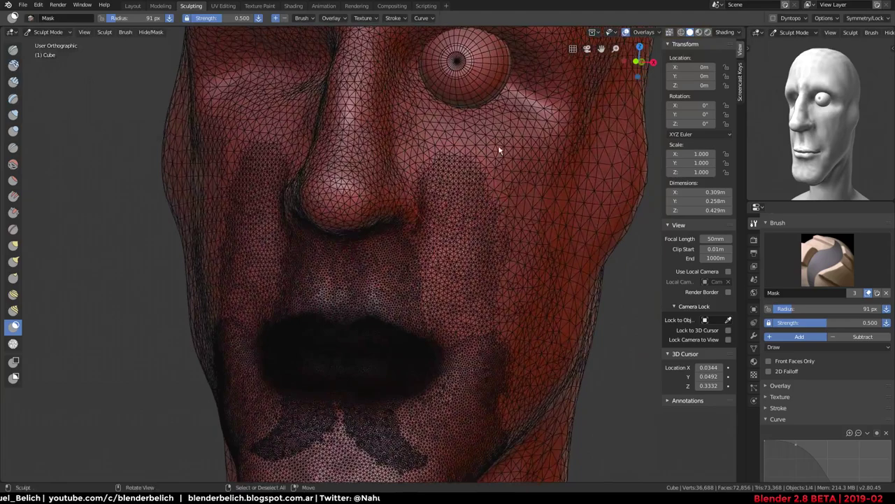
pyautogui.click(643, 35)
pyautogui.click(589, 191)
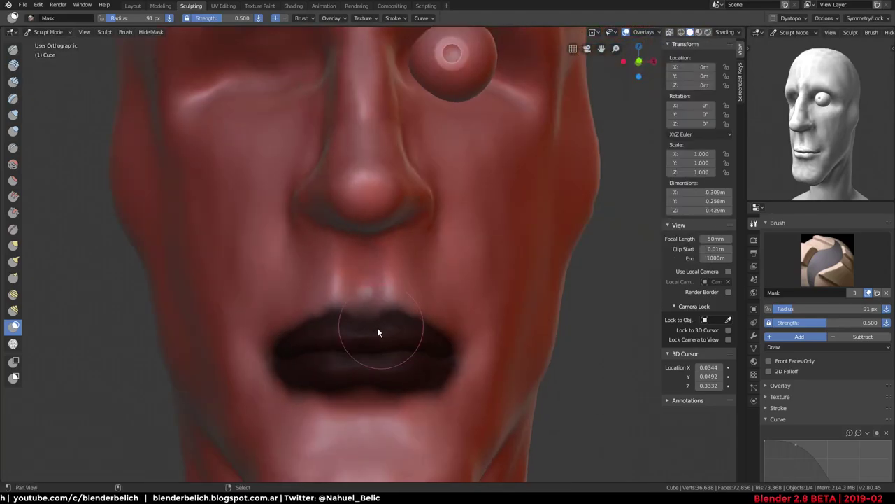
pyautogui.scroll(3, 372, 296)
# Invert the mask and paint to unmask both lips and the mouth corners
pyautogui.hotkey('ctrl', 'i')
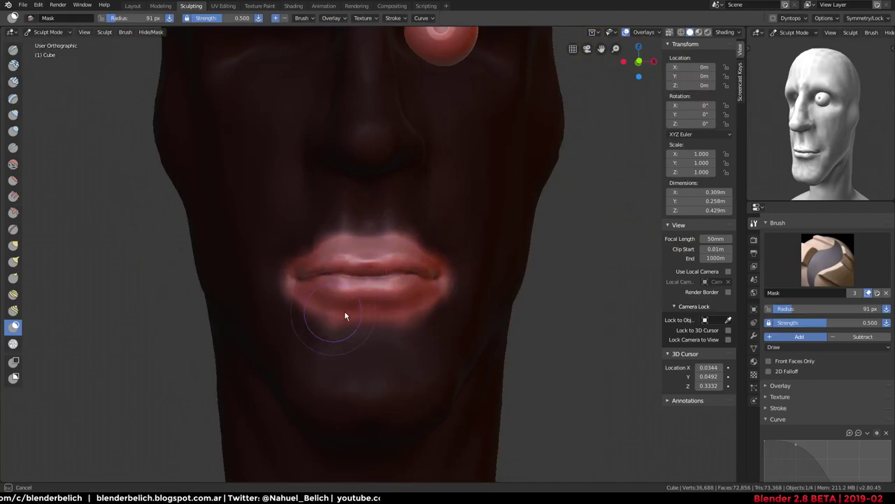
pyautogui.keyDown('ctrl'); pyautogui.moveTo(431, 302); pyautogui.dragTo(436, 253); pyautogui.keyUp('ctrl')
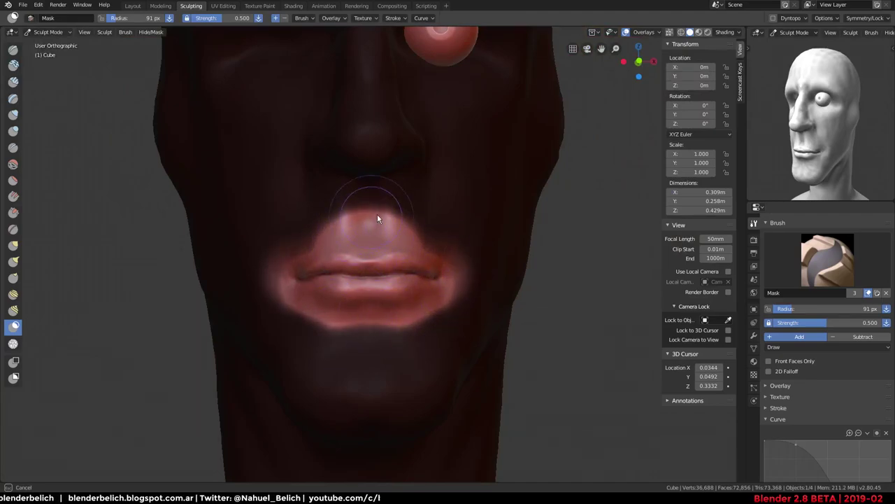
pyautogui.keyDown('ctrl'); pyautogui.moveTo(377, 216); pyautogui.dragTo(443, 265); pyautogui.keyUp('ctrl')
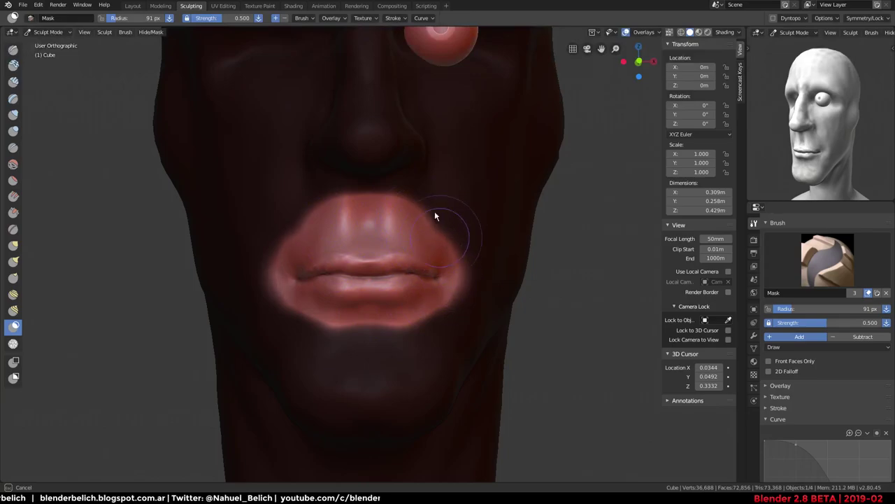
pyautogui.keyDown('ctrl'); pyautogui.moveTo(434, 216); pyautogui.dragTo(438, 238); pyautogui.keyUp('ctrl')
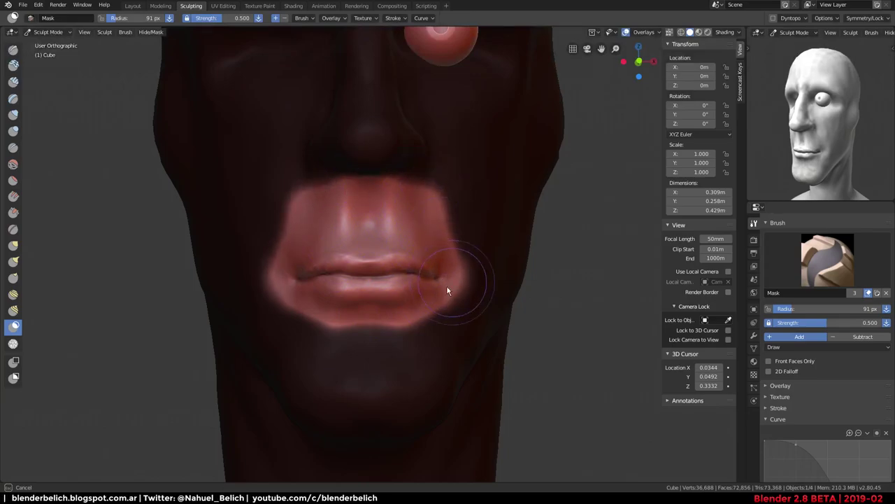
pyautogui.keyDown('ctrl'); pyautogui.moveTo(342, 320); pyautogui.dragTo(460, 282); pyautogui.keyUp('ctrl')
pyautogui.moveTo(412, 316)
pyautogui.keyDown('ctrl'); pyautogui.mouseDown()
pyautogui.moveTo(388, 331)
pyautogui.moveTo(461, 292)
pyautogui.moveTo(454, 261)
pyautogui.mouseUp(); pyautogui.keyUp('ctrl')
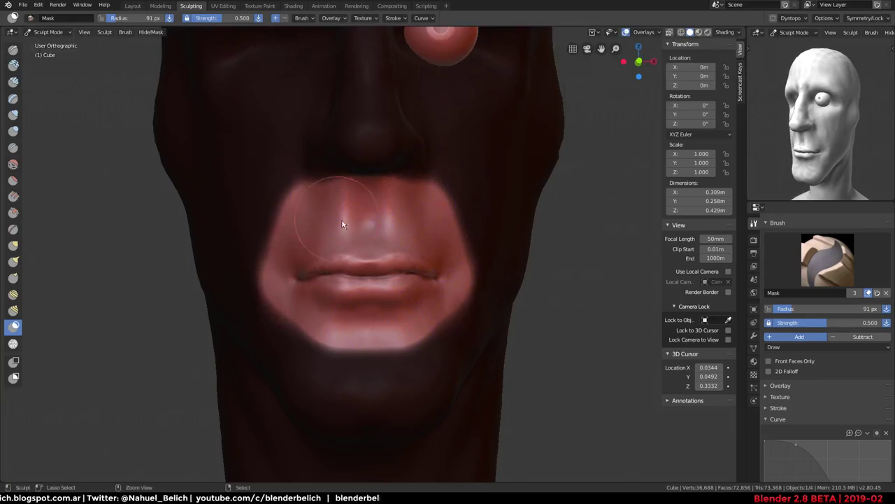
# Select Snake Hook, go to front orthographic view, and apply a preset falloff curve
pyautogui.press('k')
pyautogui.scroll(-2, 437, 245)
pyautogui.scroll(-2, 428, 245)
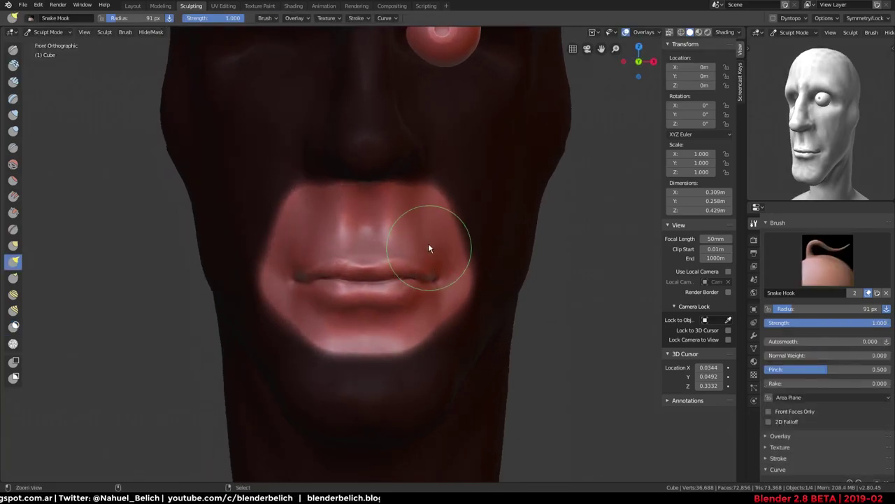
pyautogui.press('KP_1')
pyautogui.keyDown('shift'); pyautogui.scroll(-2, 394, 280); pyautogui.keyUp('shift')
pyautogui.scroll(-5, 804, 236)
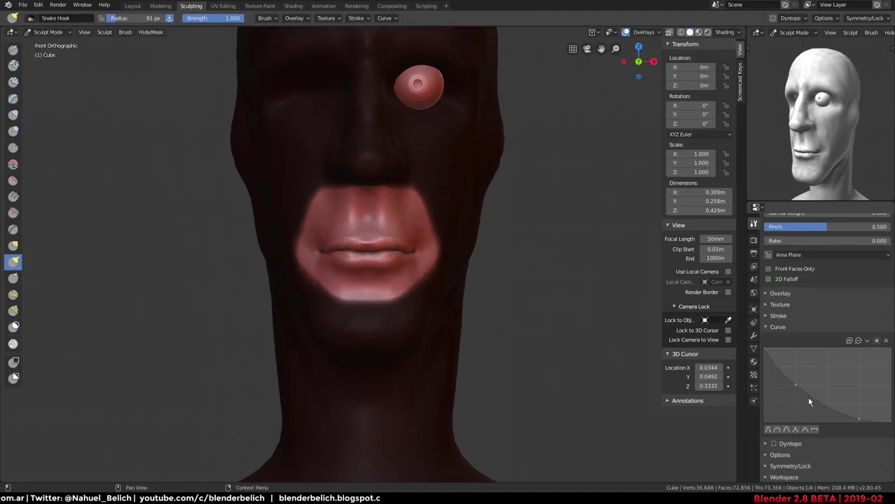
pyautogui.click(815, 430)
# Set the Snake Hook radius to 168 px and try a stroke on the lips, undoing it
pyautogui.press('f')
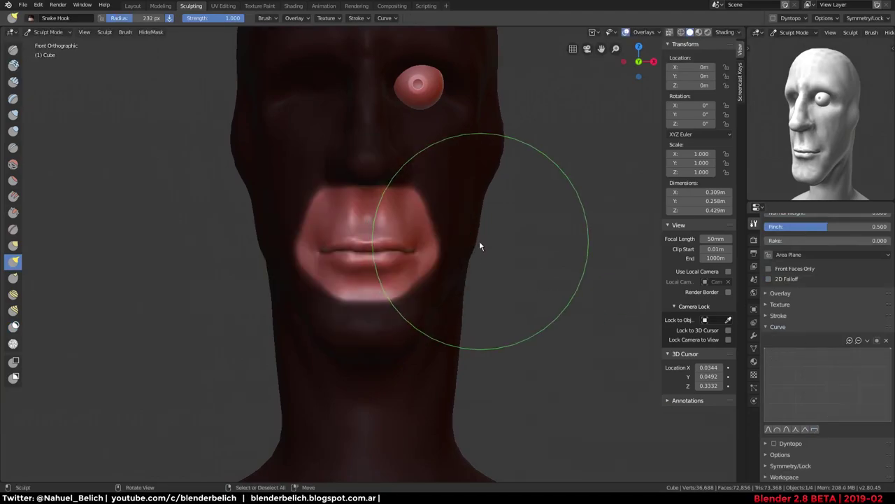
pyautogui.click(399, 254)
pyautogui.scroll(3, 393, 232)
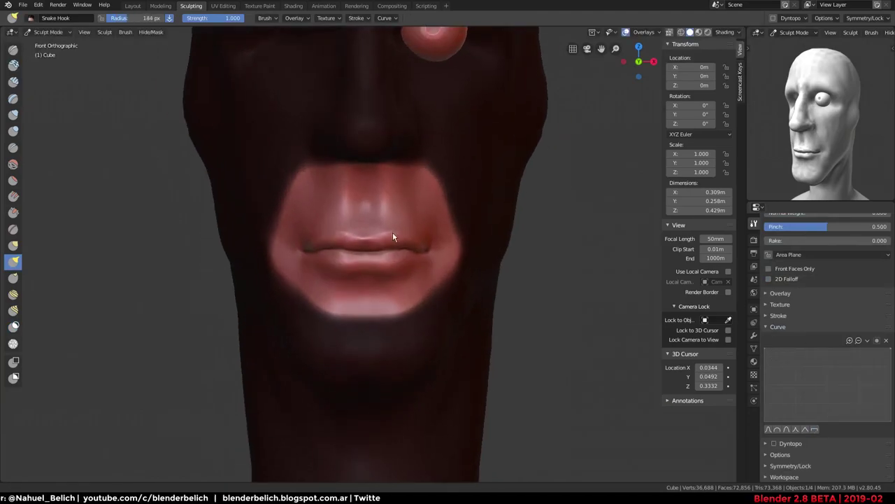
pyautogui.press('f')
pyautogui.click(369, 248)
pyautogui.scroll(-1, 379, 262)
pyautogui.moveTo(379, 262); pyautogui.dragTo(373, 240)
pyautogui.hotkey('ctrl', 'z')
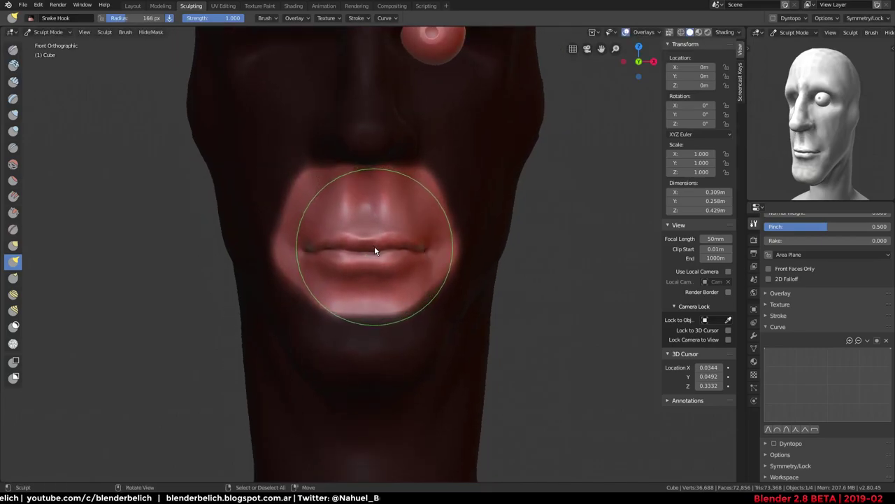
# Enable dynamic topology with Ctrl+D, accepting the warning, and undo a test stroke
pyautogui.hotkey('ctrl', 'd')
pyautogui.click(373, 247)
pyautogui.moveTo(368, 247); pyautogui.dragTo(372, 238)
pyautogui.hotkey('ctrl', 'z')
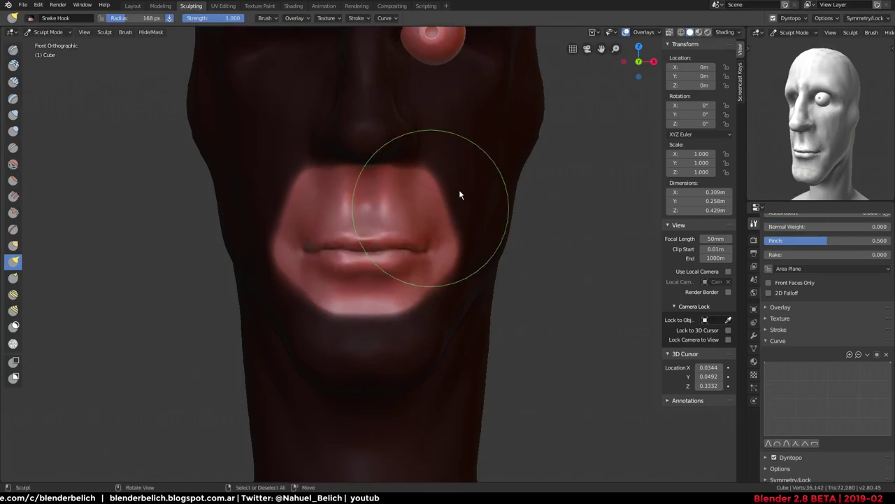
# Set dynamic-topology detailing to Constant Detail
pyautogui.click(789, 18)
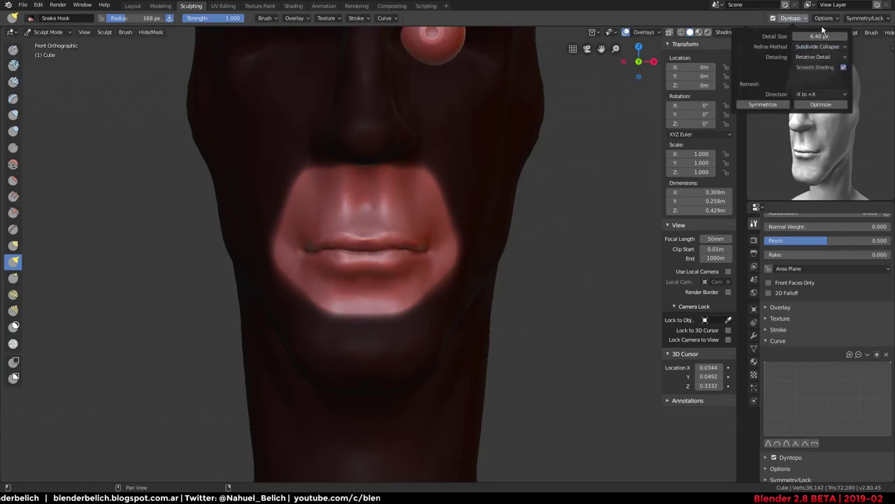
pyautogui.click(812, 47)
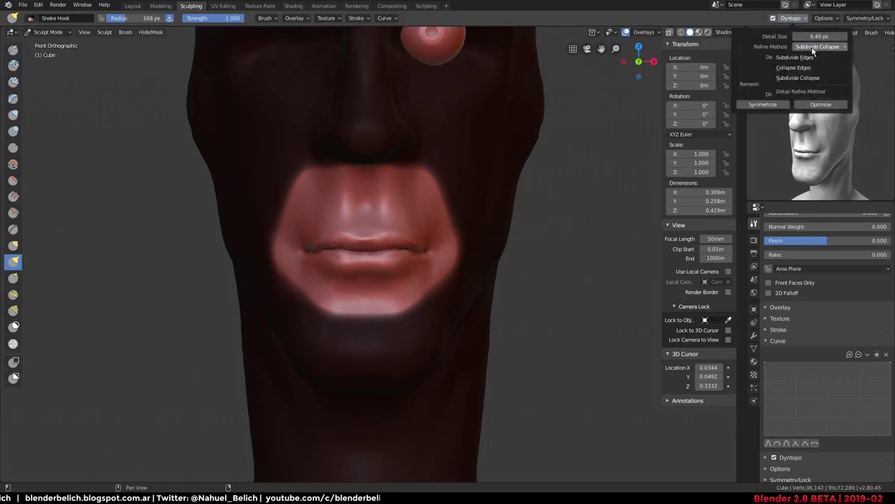
pyautogui.click(822, 58)
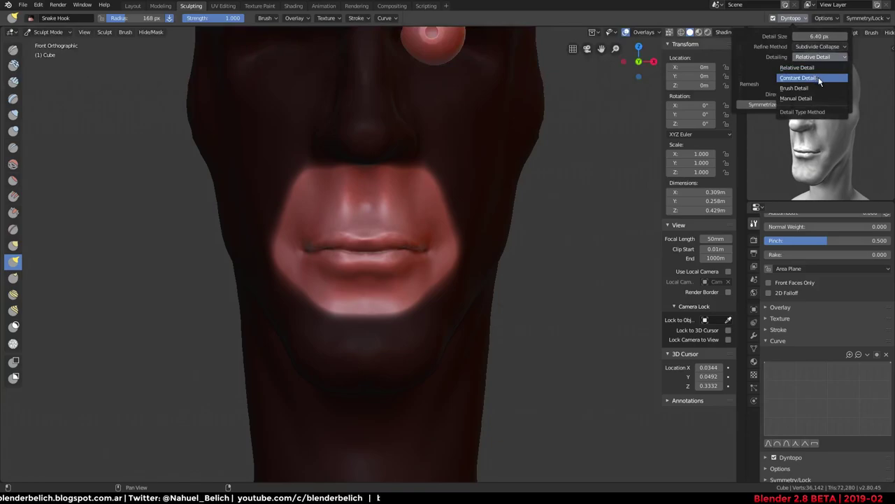
pyautogui.click(820, 78)
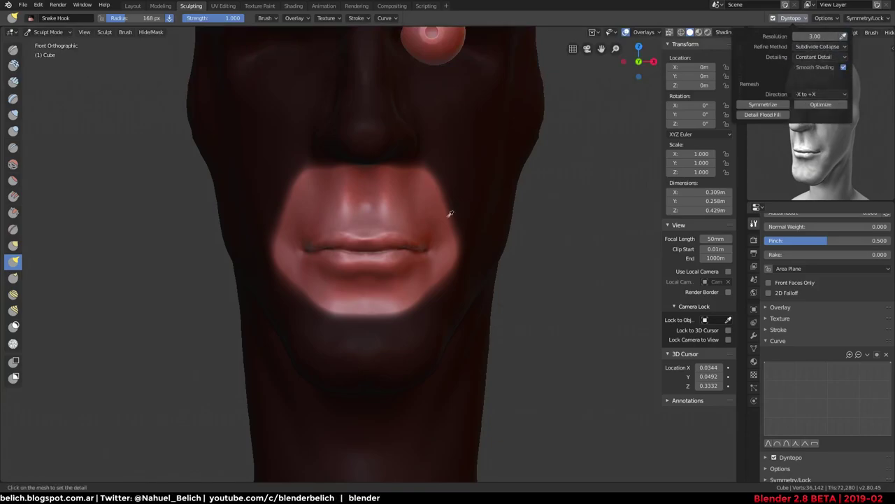
pyautogui.click(376, 238)
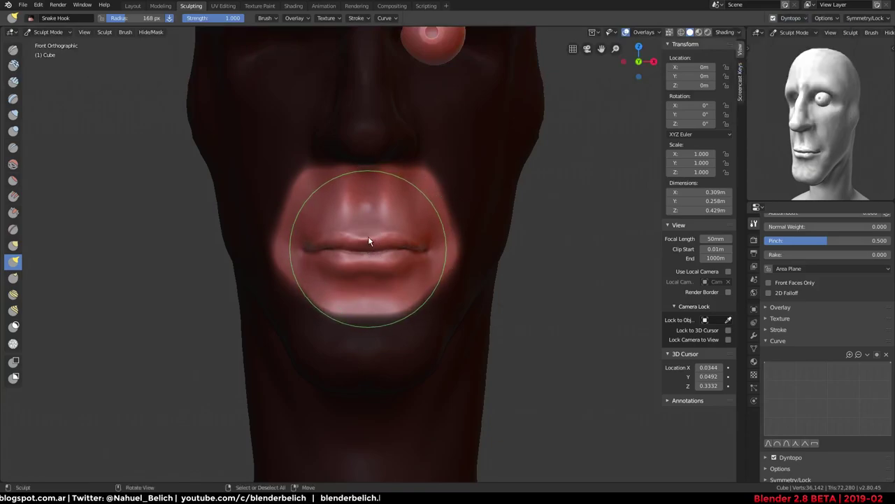
# Pull the lips and chin upward, then undo the streaky deformation
pyautogui.moveTo(368, 229); pyautogui.dragTo(369, 230)
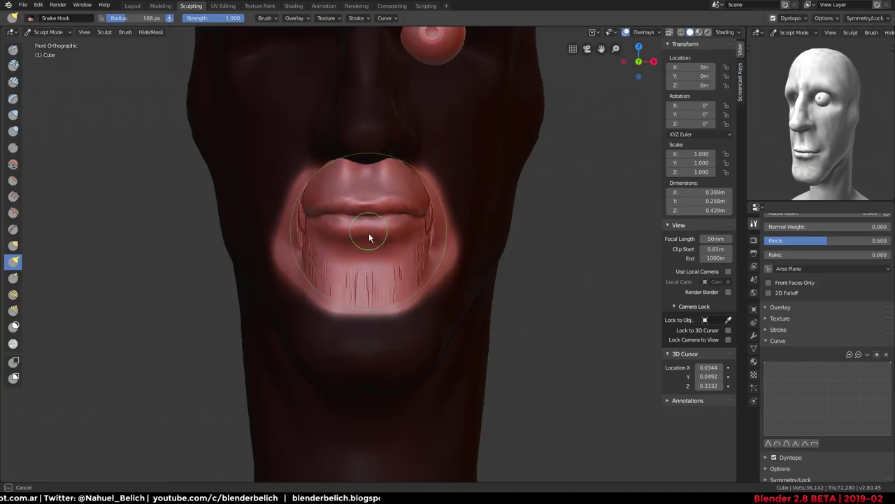
pyautogui.moveTo(378, 236); pyautogui.dragTo(422, 222)
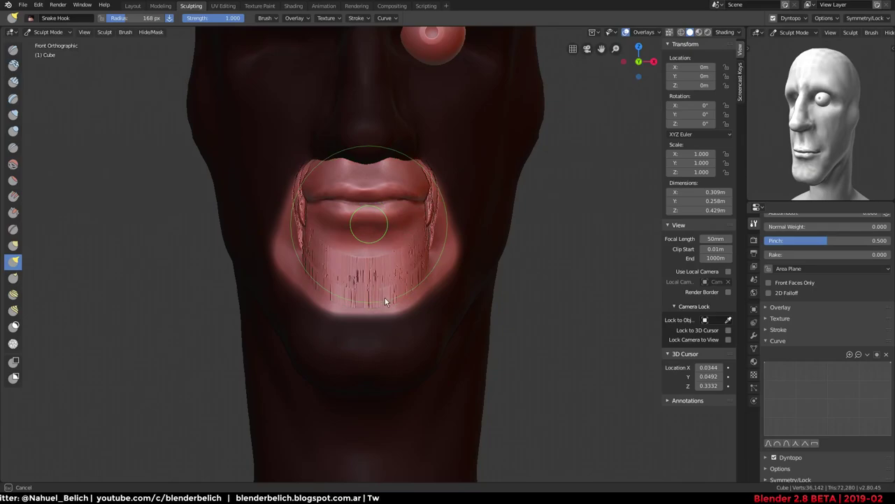
pyautogui.hotkey('ctrl', 'z')
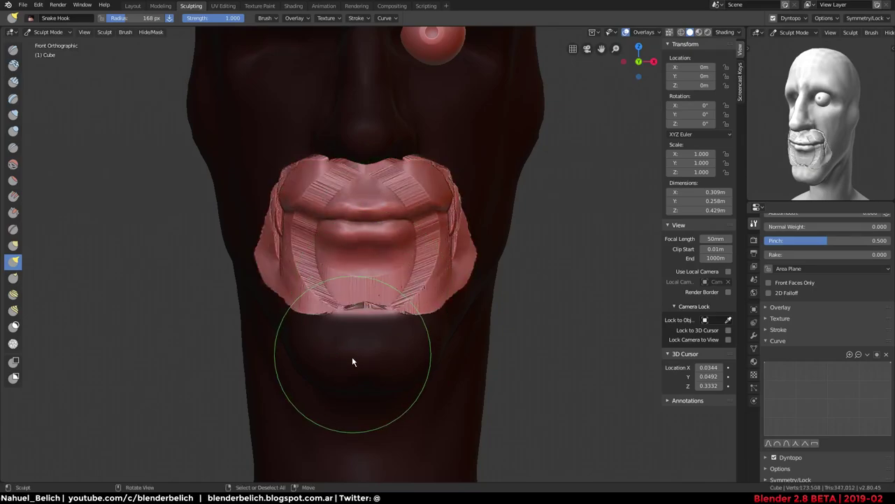
pyautogui.hotkey('ctrl', 'z')
# Zoom in and review the Dyntopo detailing modes again without changing them
pyautogui.scroll(2, 798, 273)
pyautogui.scroll(2, 811, 286)
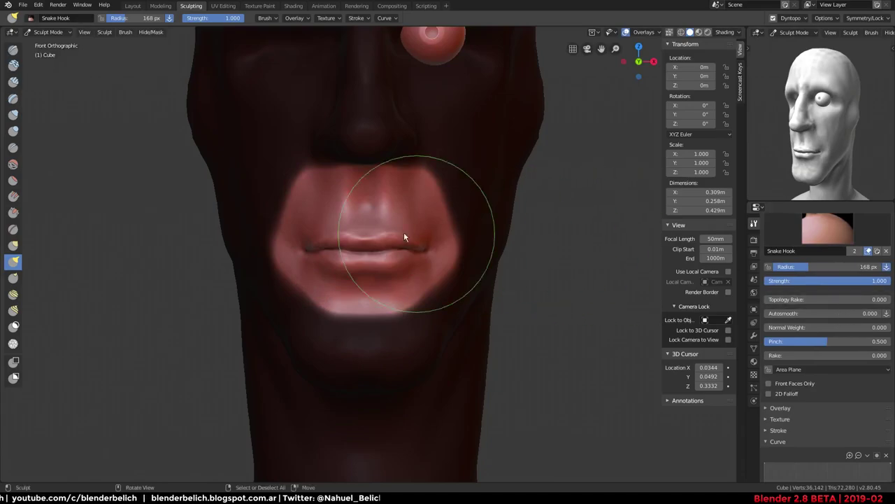
pyautogui.scroll(1, 372, 306)
pyautogui.scroll(1, 372, 298)
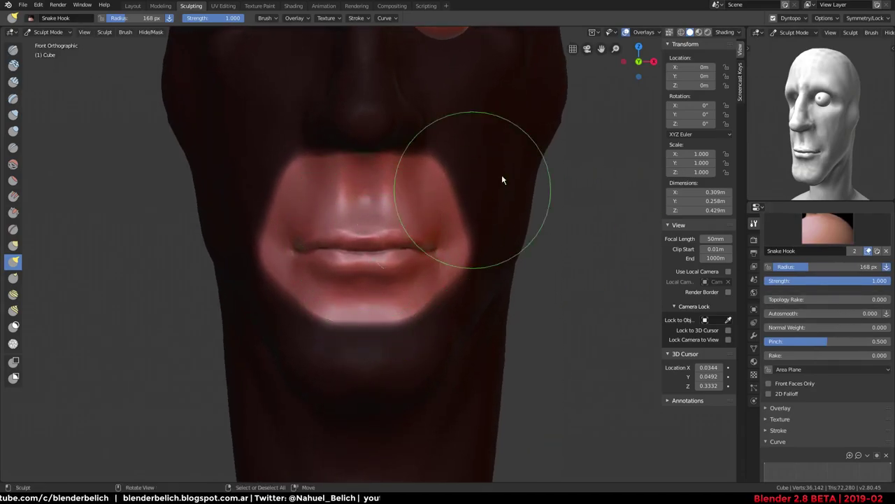
pyautogui.click(798, 18)
pyautogui.click(825, 56)
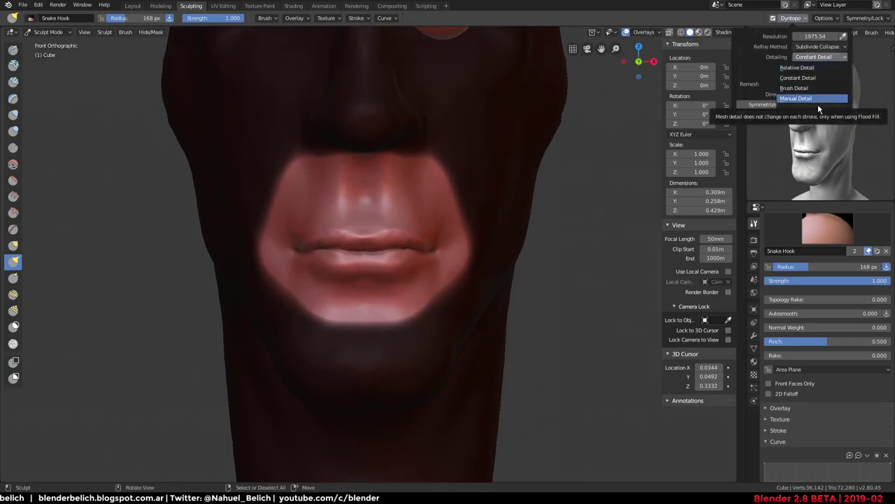
pyautogui.click(764, 73)
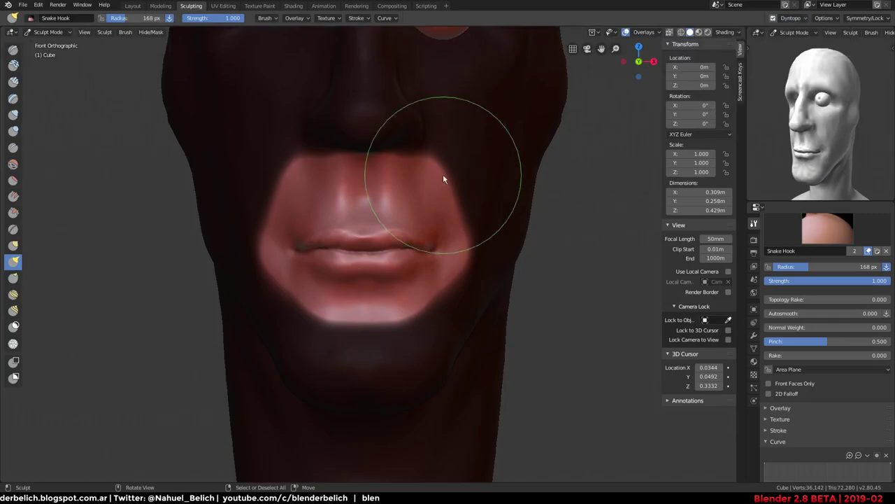
pyautogui.click(807, 21)
pyautogui.click(822, 56)
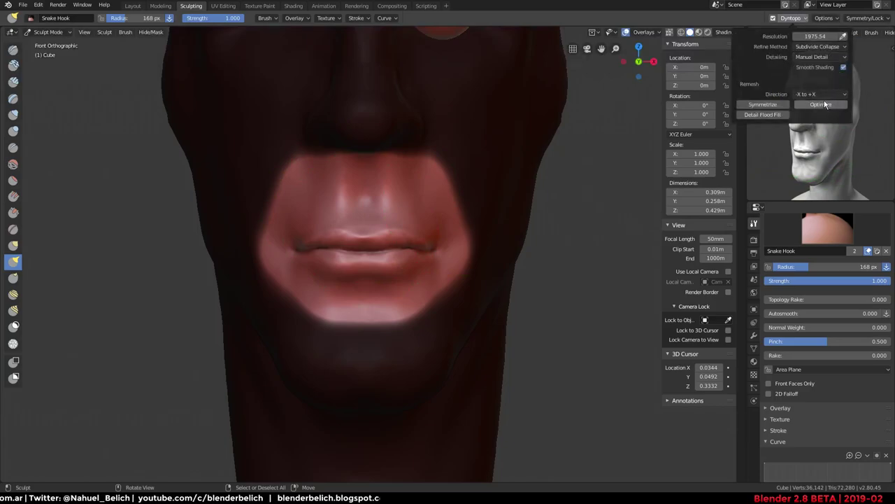
pyautogui.click(804, 19)
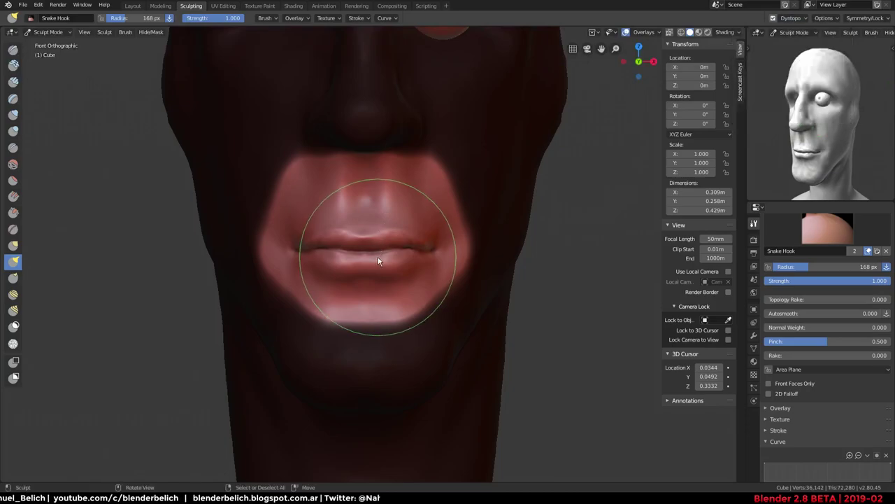
pyautogui.click(804, 21)
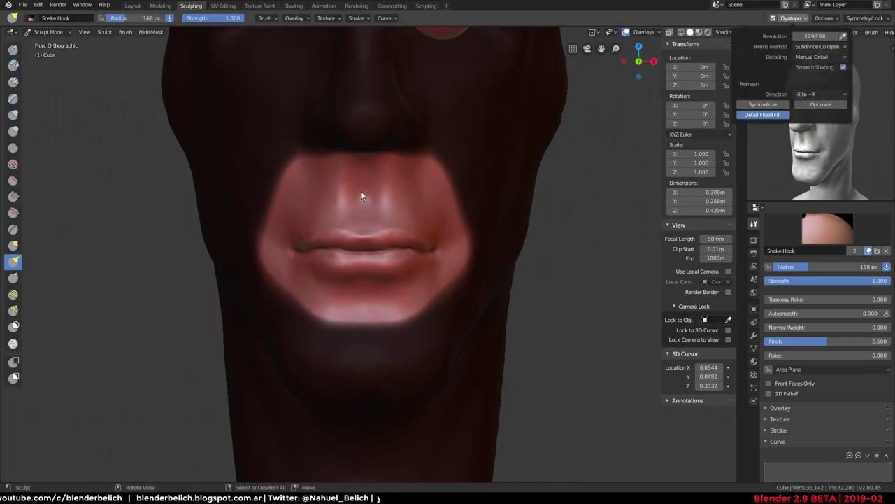
# Pull the lips outward with a 195 px brush, then undo the stroke
pyautogui.press('f')
pyautogui.click(376, 256)
pyautogui.moveTo(370, 245); pyautogui.dragTo(369, 225)
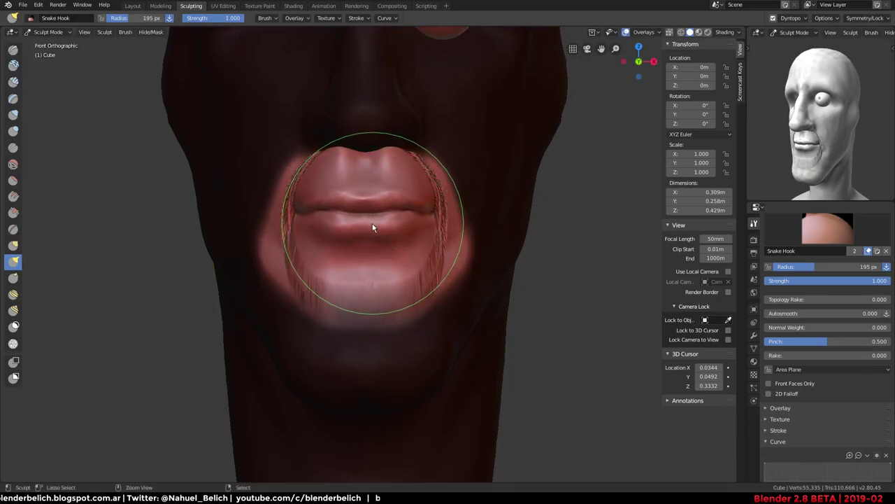
pyautogui.hotkey('ctrl', 'z')
# Pull the lips upward toward the nose at 224 px and orbit to check
pyautogui.press('f')
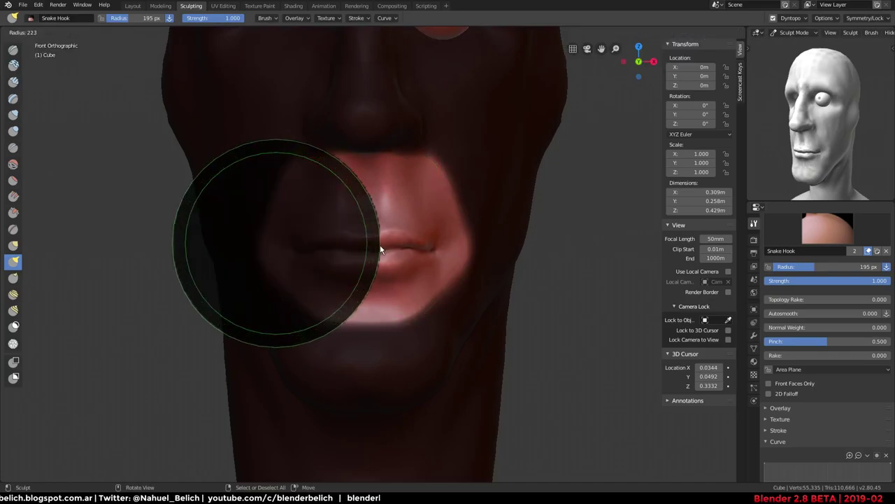
pyautogui.click(380, 245)
pyautogui.moveTo(369, 245); pyautogui.dragTo(365, 221)
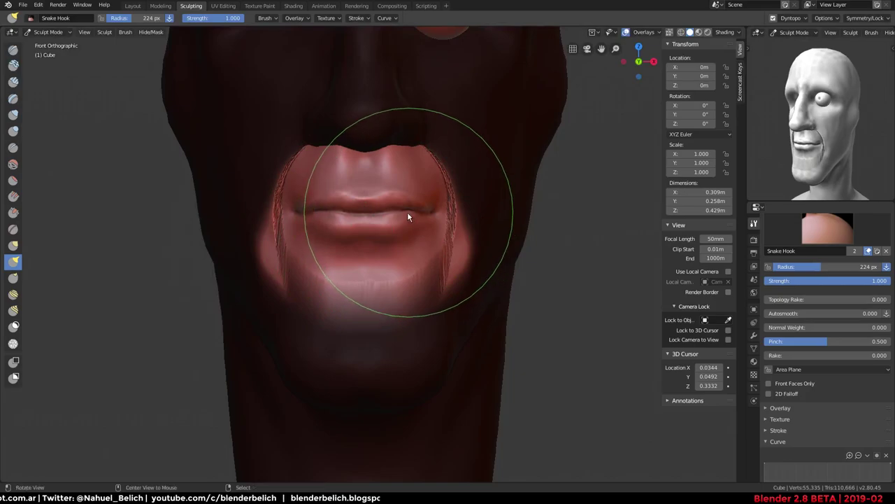
pyautogui.moveTo(407, 212)
pyautogui.mouseDown(button='middle')
pyautogui.moveTo(330, 219)
pyautogui.moveTo(325, 201)
pyautogui.mouseUp(button='middle')
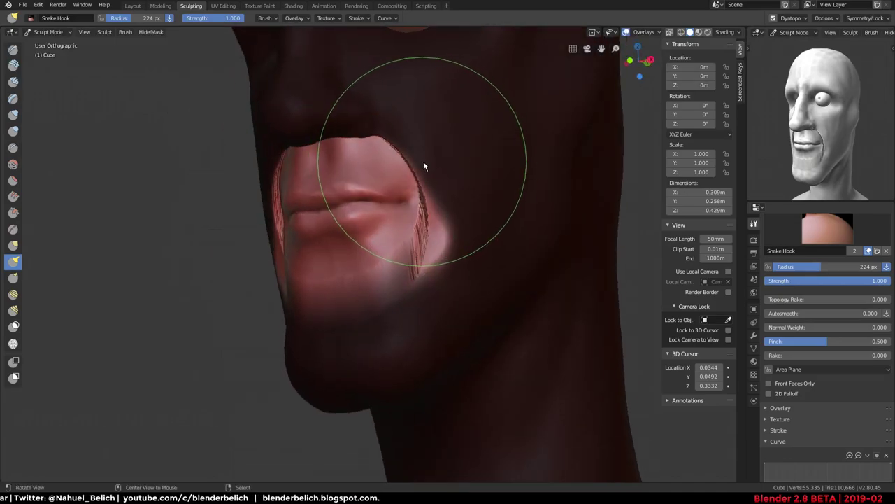
pyautogui.moveTo(424, 161)
pyautogui.mouseDown(button='middle')
pyautogui.moveTo(540, 203)
pyautogui.moveTo(412, 246)
pyautogui.mouseUp(button='middle')
pyautogui.scroll(2, 540, 203)
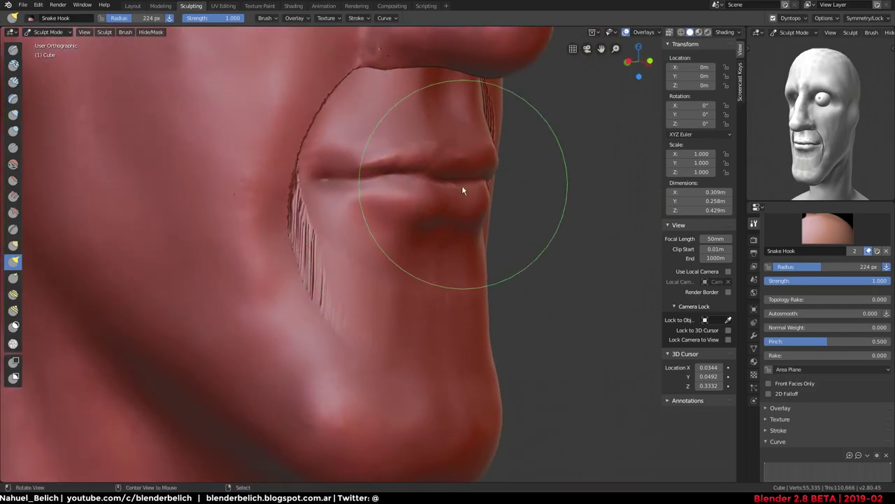
pyautogui.moveTo(464, 190)
pyautogui.mouseDown(button='middle')
pyautogui.moveTo(395, 156)
pyautogui.moveTo(511, 214)
pyautogui.mouseUp(button='middle')
# Shrink the brush to 121 px and select the Flatten/Contrast brush
pyautogui.press('f')
pyautogui.click(448, 232)
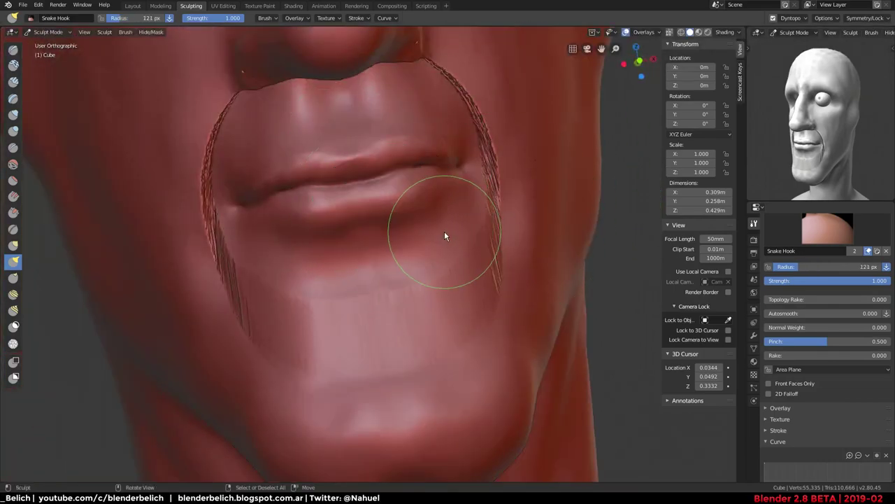
pyautogui.click(12, 180)
# Flatten strands beside the mouth corner and set Dyntopo detailing to Relative Detail
pyautogui.moveTo(219, 230); pyautogui.dragTo(436, 263, button='middle')
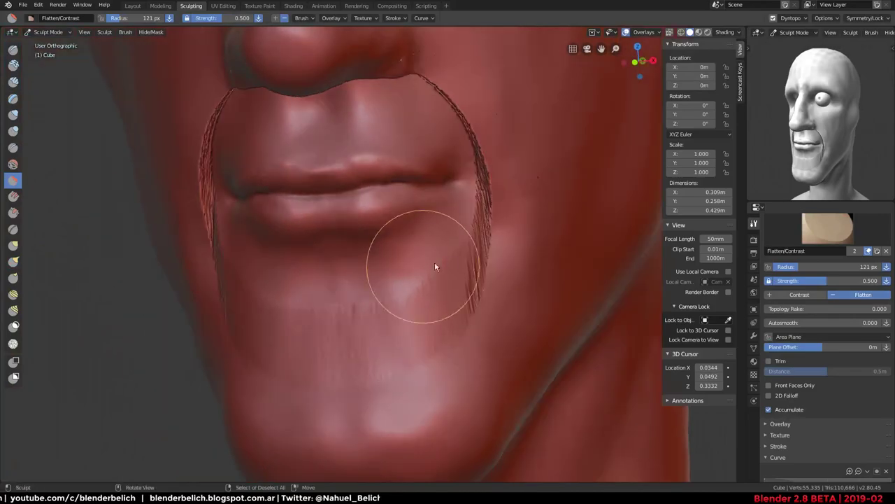
pyautogui.moveTo(471, 216); pyautogui.dragTo(491, 199)
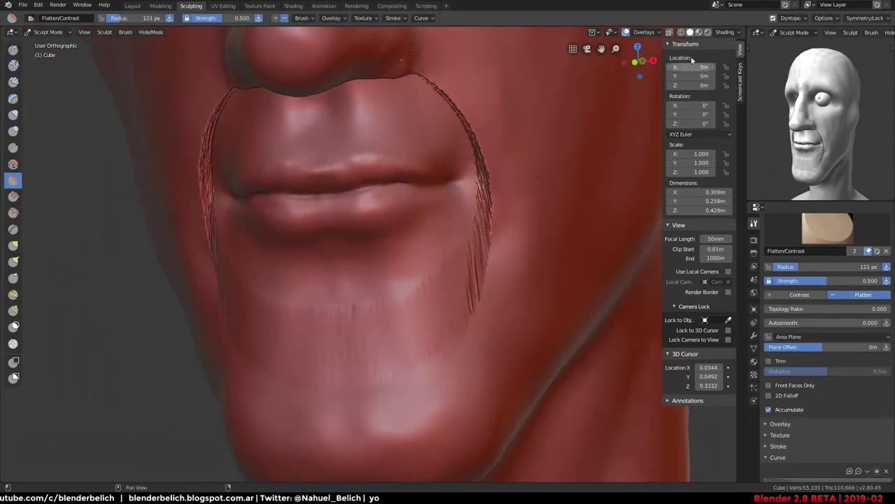
pyautogui.click(804, 19)
pyautogui.click(813, 47)
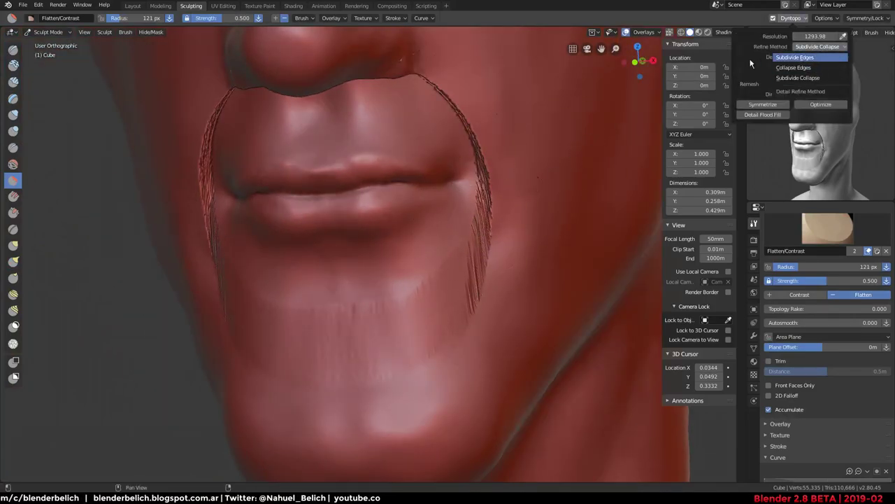
pyautogui.click(815, 47)
pyautogui.click(815, 57)
pyautogui.click(815, 70)
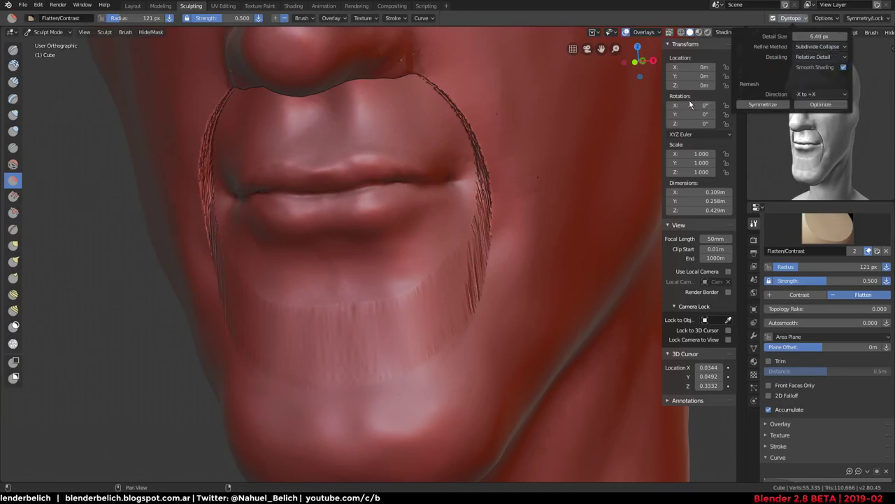
# Flatten the stringy mouth-corner artifacts with an 89 px brush
pyautogui.moveTo(615, 210); pyautogui.dragTo(557, 219, button='middle')
pyautogui.moveTo(497, 249); pyautogui.dragTo(472, 238, button='middle')
pyautogui.moveTo(472, 238)
pyautogui.mouseDown()
pyautogui.moveTo(485, 238)
pyautogui.moveTo(487, 224)
pyautogui.moveTo(471, 106)
pyautogui.mouseUp()
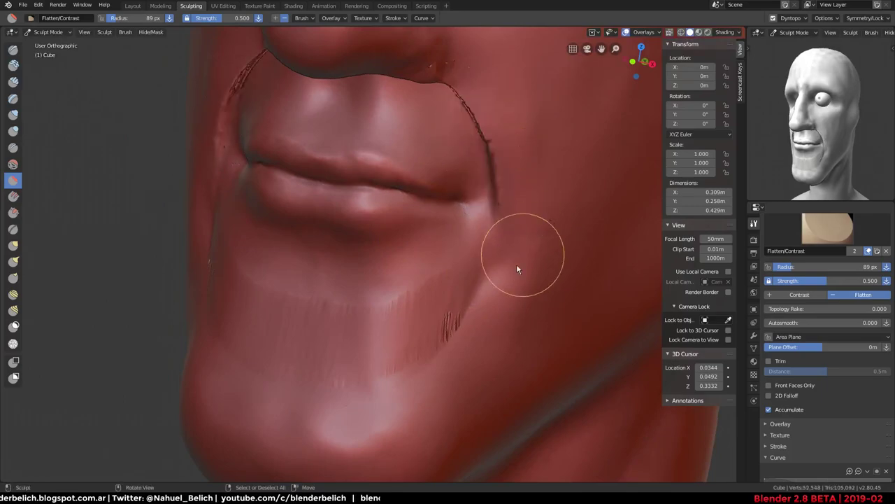
pyautogui.moveTo(540, 194); pyautogui.dragTo(516, 170, button='middle')
# Check grey solid shading, then restore overlays and the red material shading
pyautogui.press('z')
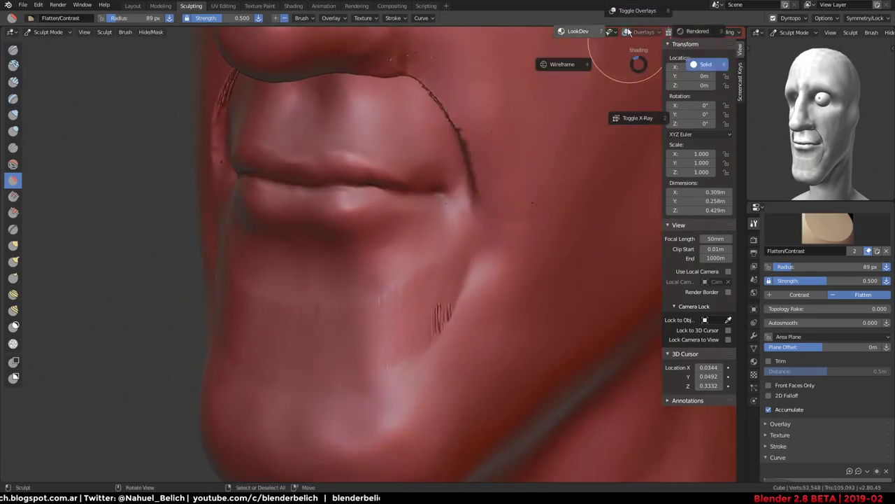
pyautogui.press('z')
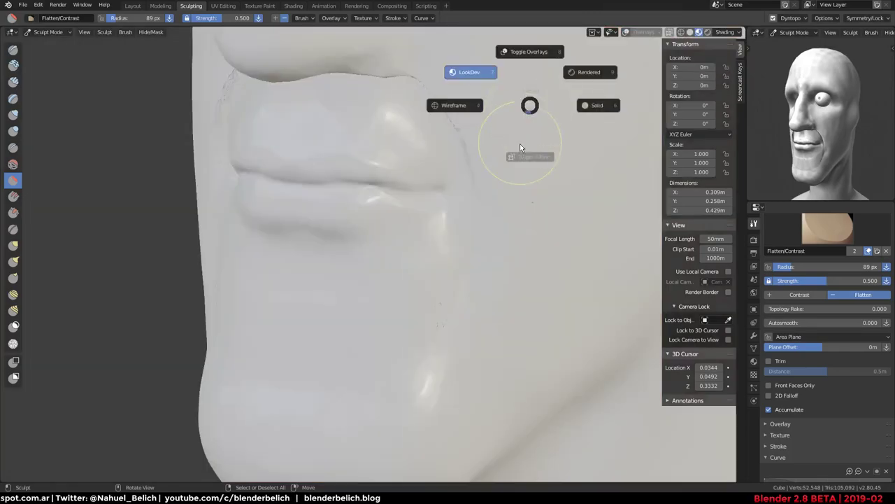
pyautogui.click(524, 67)
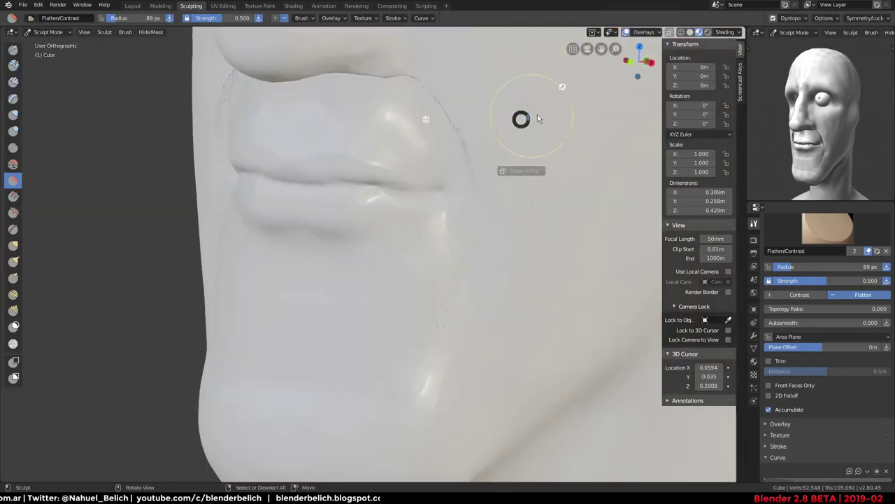
pyautogui.click(595, 118)
pyautogui.click(643, 32)
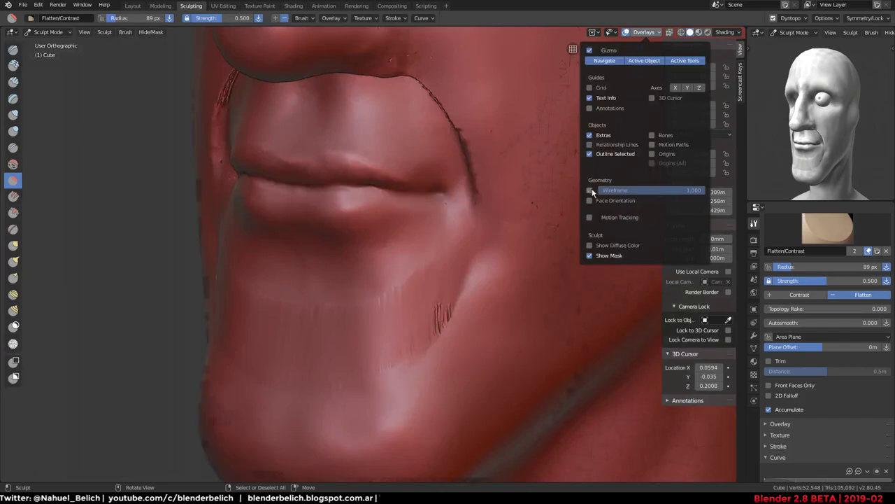
# Show the mesh wireframe and smooth the crease along the mouth fold
pyautogui.click(590, 191)
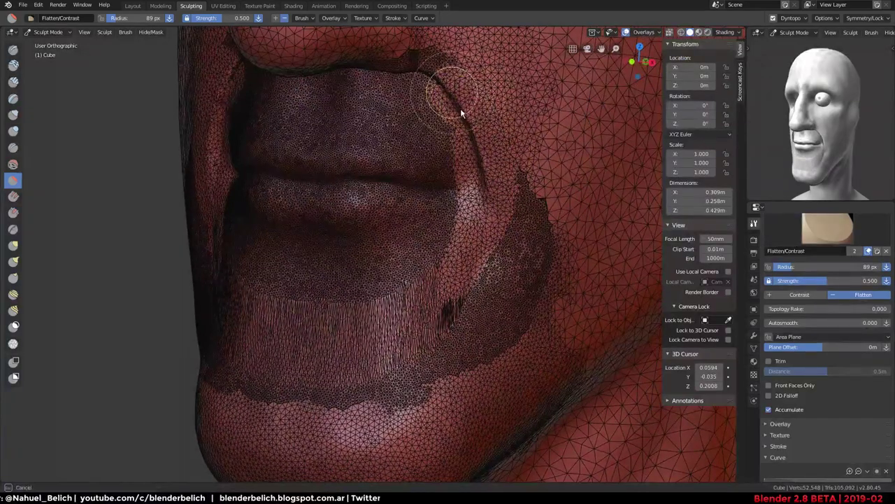
pyautogui.moveTo(462, 112)
pyautogui.mouseDown()
pyautogui.moveTo(494, 197)
pyautogui.moveTo(325, 304)
pyautogui.moveTo(494, 198)
pyautogui.mouseUp()
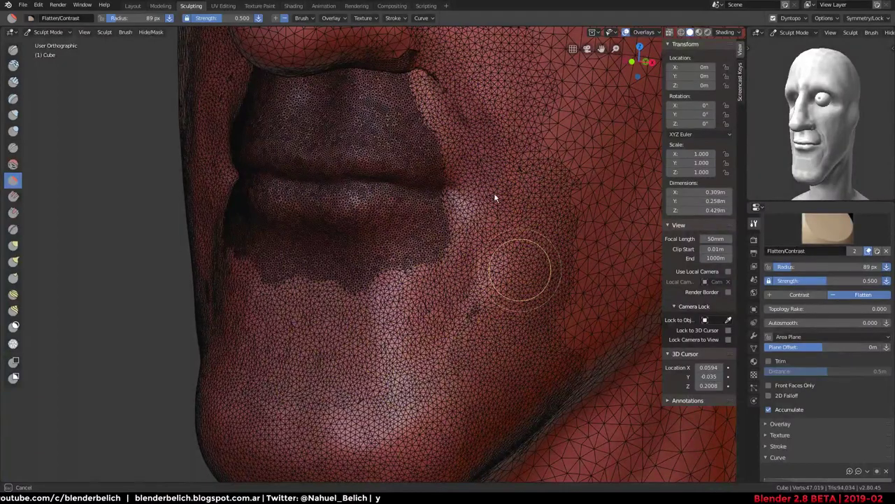
pyautogui.moveTo(429, 280); pyautogui.dragTo(384, 251, button='middle')
pyautogui.moveTo(405, 283); pyautogui.dragTo(351, 159, button='middle')
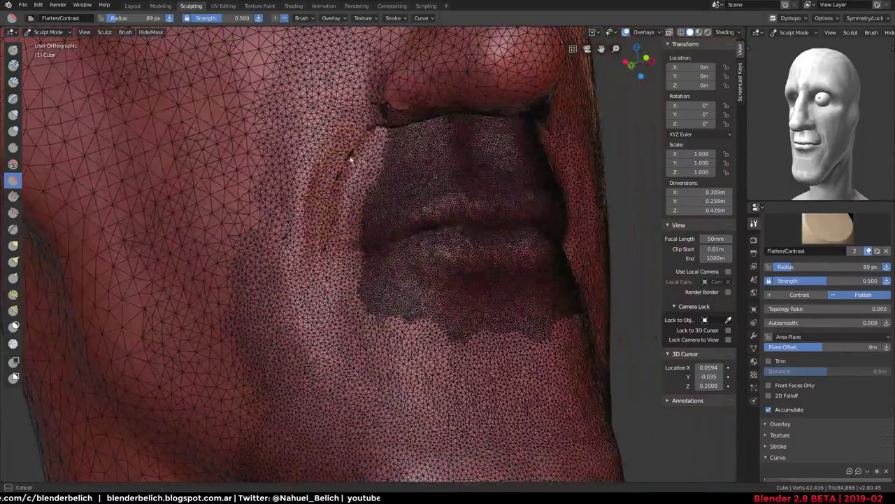
pyautogui.scroll(5, 344, 159)
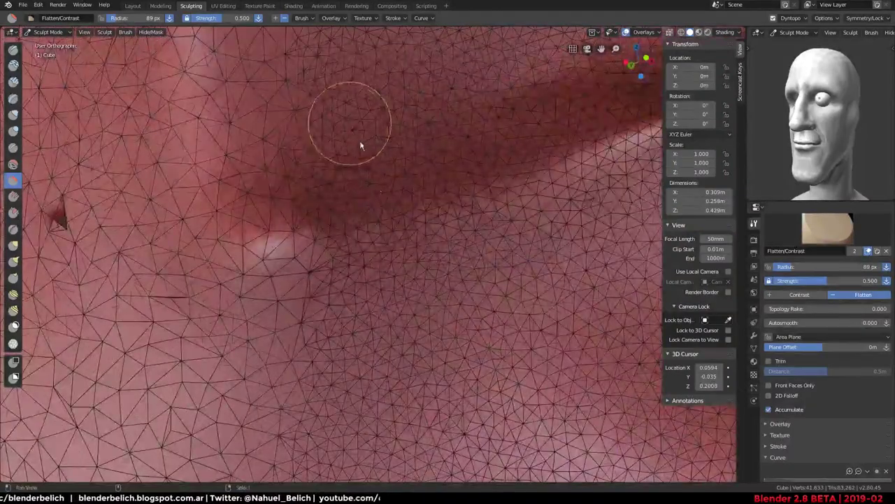
pyautogui.moveTo(360, 120); pyautogui.dragTo(373, 254, button='middle')
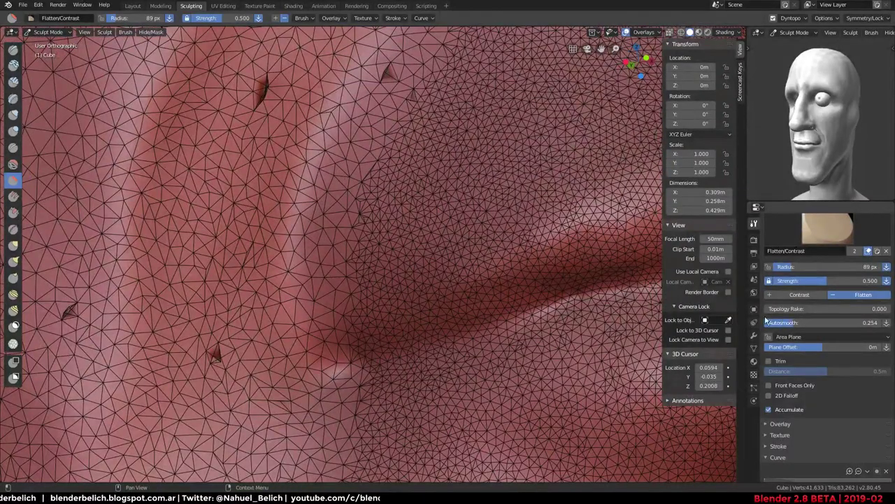
# Raise autosmooth to 0.254 and flatten the cheek beside the mouth
pyautogui.moveTo(273, 175)
pyautogui.mouseDown()
pyautogui.moveTo(245, 77)
pyautogui.moveTo(301, 154)
pyautogui.mouseUp()
pyautogui.moveTo(300, 154); pyautogui.dragTo(284, 311, button='middle')
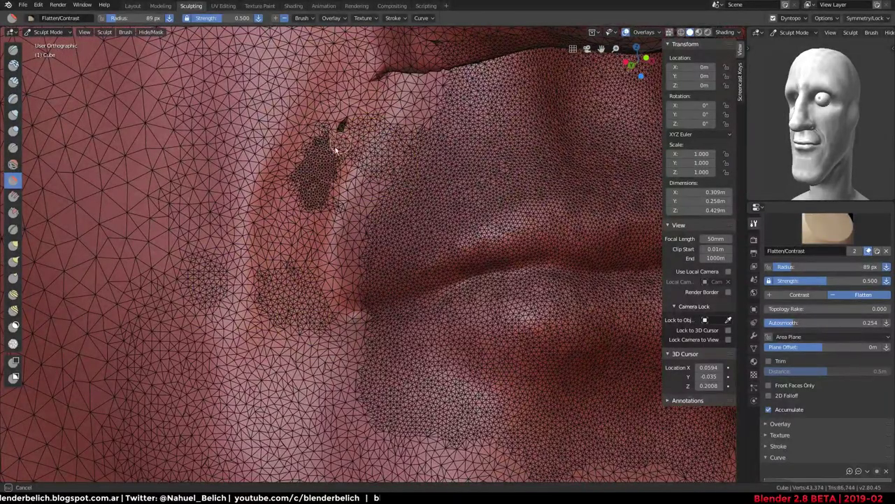
pyautogui.moveTo(336, 149); pyautogui.dragTo(406, 56)
# Orbit and zoom around the mouth corner to inspect the lip profile
pyautogui.moveTo(406, 56)
pyautogui.mouseDown(button='middle')
pyautogui.moveTo(337, 276)
pyautogui.moveTo(320, 175)
pyautogui.moveTo(294, 116)
pyautogui.moveTo(359, 116)
pyautogui.moveTo(231, 162)
pyautogui.moveTo(403, 244)
pyautogui.moveTo(351, 312)
pyautogui.moveTo(420, 279)
pyautogui.moveTo(403, 153)
pyautogui.moveTo(316, 170)
pyautogui.moveTo(352, 200)
pyautogui.moveTo(385, 180)
pyautogui.moveTo(324, 127)
pyautogui.moveTo(396, 170)
pyautogui.moveTo(386, 184)
pyautogui.moveTo(294, 143)
pyautogui.moveTo(415, 162)
pyautogui.moveTo(384, 206)
pyautogui.moveTo(426, 226)
pyautogui.moveTo(366, 295)
pyautogui.moveTo(386, 286)
pyautogui.mouseUp(button='middle')
pyautogui.scroll(-2, 386, 286)
pyautogui.scroll(2, 401, 284)
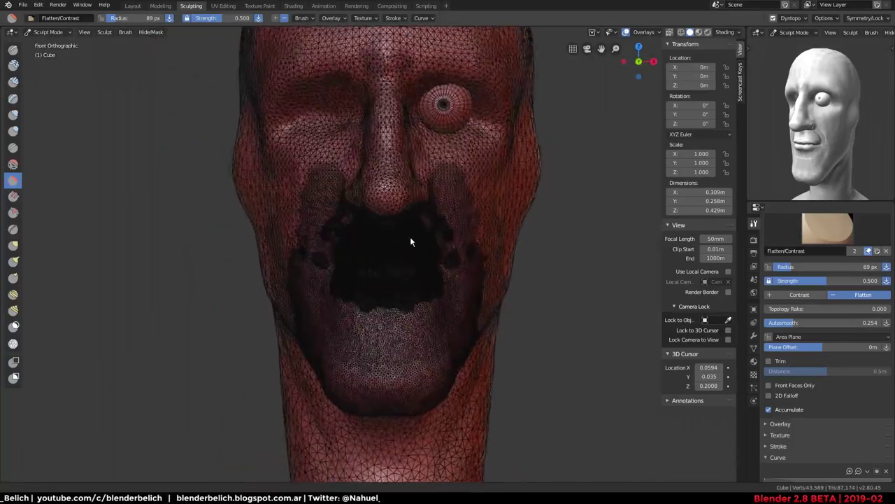
pyautogui.scroll(2, 411, 242)
pyautogui.scroll(3, 343, 270)
pyautogui.moveTo(354, 224); pyautogui.dragTo(410, 214, button='middle')
pyautogui.scroll(2, 410, 215)
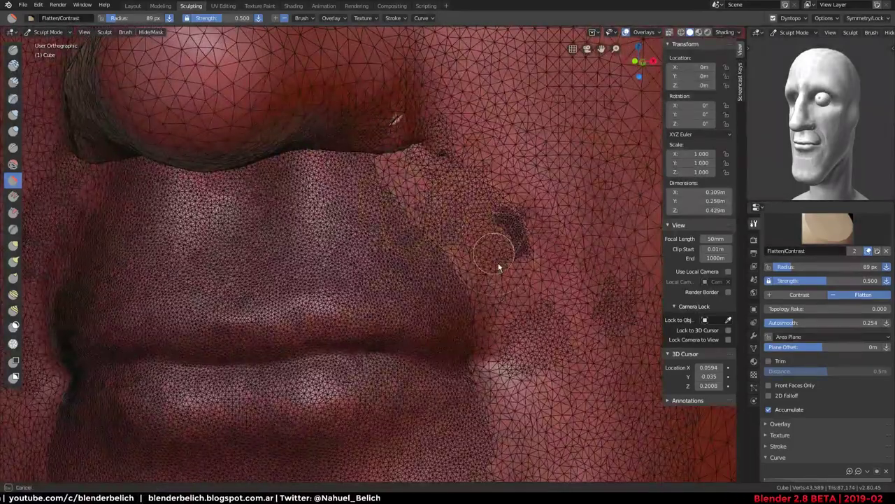
pyautogui.scroll(-2, 498, 267)
pyautogui.moveTo(511, 256)
pyautogui.mouseDown(button='middle')
pyautogui.moveTo(394, 126)
pyautogui.moveTo(529, 115)
pyautogui.moveTo(423, 102)
pyautogui.moveTo(412, 286)
pyautogui.moveTo(341, 236)
pyautogui.moveTo(370, 170)
pyautogui.moveTo(356, 200)
pyautogui.moveTo(420, 226)
pyautogui.moveTo(382, 164)
pyautogui.mouseUp(button='middle')
pyautogui.scroll(-3, 422, 101)
pyautogui.scroll(5, 368, 156)
# Clip the view to the nose and mouth region with Alt+B
pyautogui.click(797, 19)
pyautogui.moveTo(262, 161)
pyautogui.keyDown('ctrl'); pyautogui.mouseDown(button='middle')
pyautogui.moveTo(337, 142)
pyautogui.moveTo(385, 177)
pyautogui.mouseUp(button='middle'); pyautogui.keyUp('ctrl')
pyautogui.hotkey('alt', 'b')
pyautogui.moveTo(436, 135); pyautogui.dragTo(284, 340)
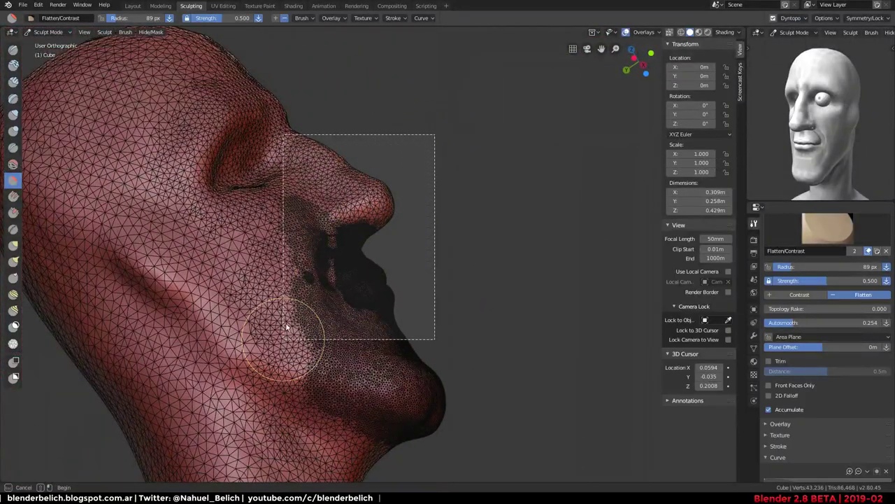
pyautogui.moveTo(320, 170); pyautogui.dragTo(425, 200, button='middle')
pyautogui.scroll(5, 425, 200)
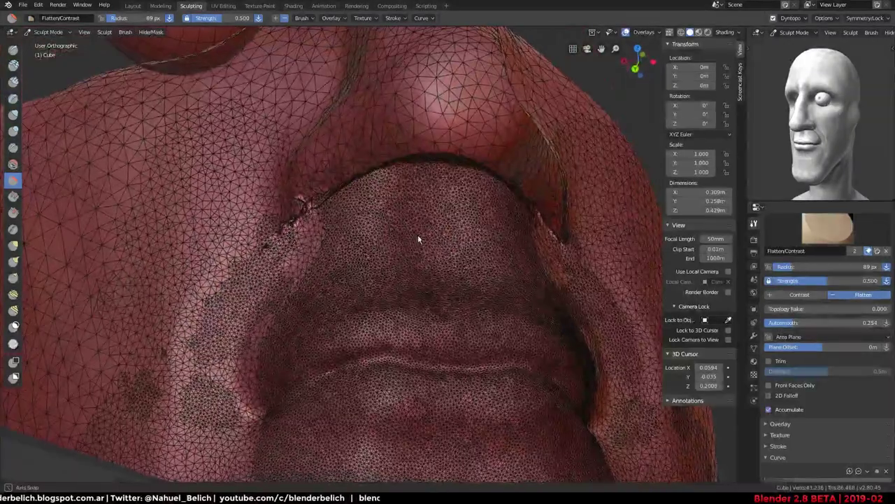
pyautogui.moveTo(340, 200)
pyautogui.mouseDown(button='middle')
pyautogui.moveTo(382, 195)
pyautogui.moveTo(332, 202)
pyautogui.mouseUp(button='middle')
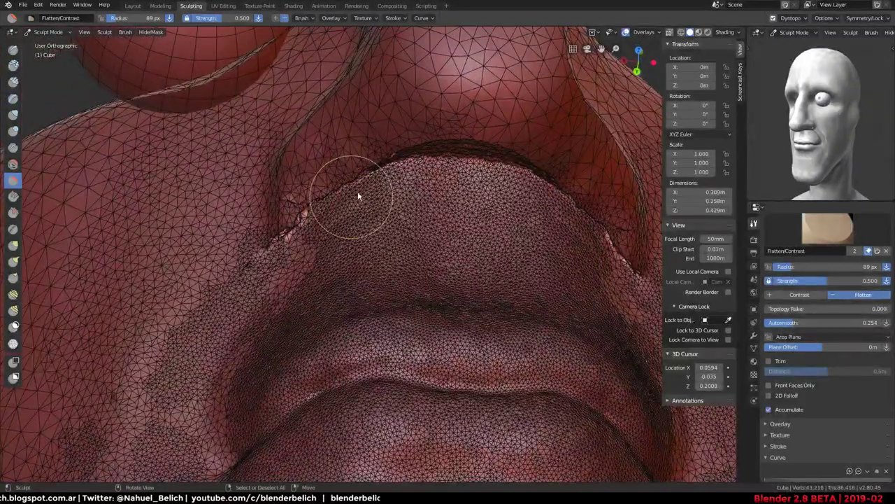
# Flatten along the upper lip edge with mirrored strokes
pyautogui.click(798, 18)
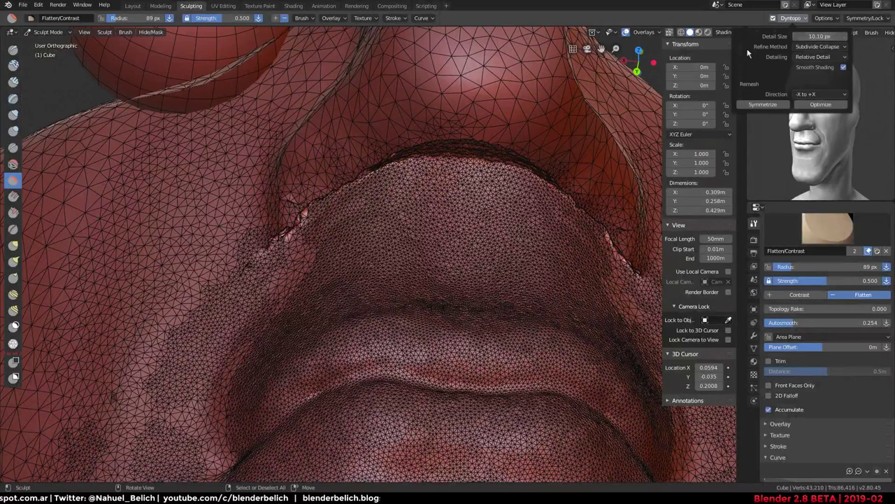
pyautogui.moveTo(328, 199)
pyautogui.mouseDown()
pyautogui.moveTo(452, 162)
pyautogui.moveTo(316, 222)
pyautogui.mouseUp()
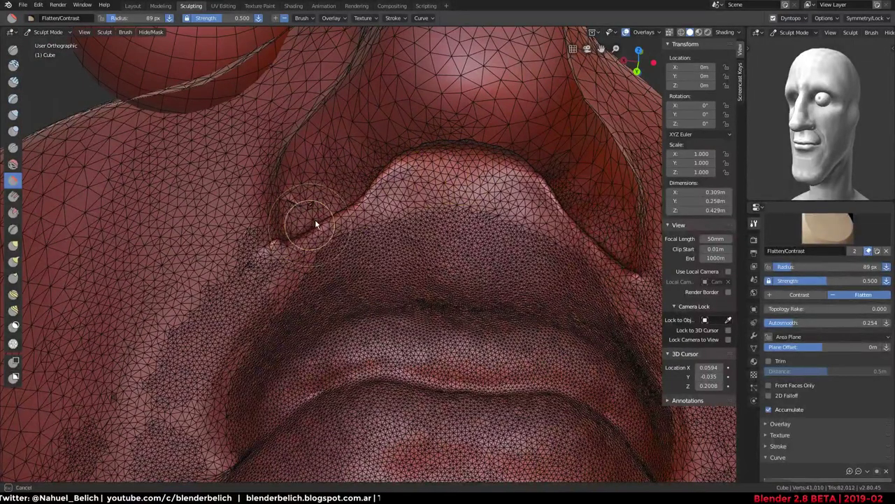
pyautogui.moveTo(304, 228); pyautogui.dragTo(282, 259, button='middle')
pyautogui.scroll(3, 273, 269)
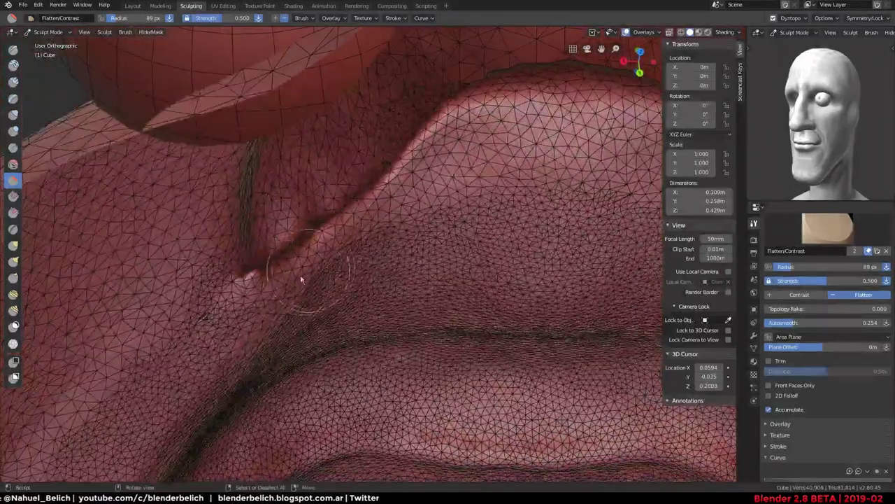
pyautogui.moveTo(351, 229); pyautogui.dragTo(370, 270, button='middle')
pyautogui.scroll(2, 370, 271)
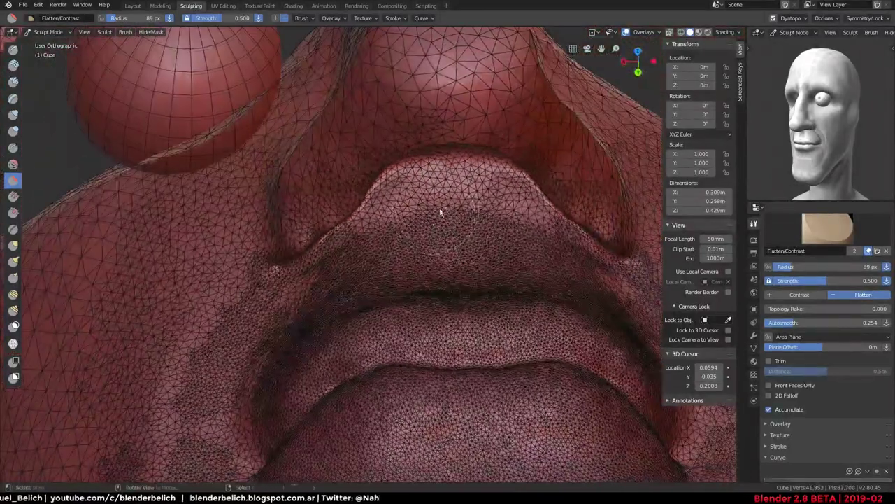
pyautogui.moveTo(444, 210)
pyautogui.mouseDown()
pyautogui.moveTo(464, 175)
pyautogui.moveTo(428, 165)
pyautogui.moveTo(406, 175)
pyautogui.moveTo(410, 159)
pyautogui.moveTo(419, 168)
pyautogui.moveTo(394, 181)
pyautogui.moveTo(428, 176)
pyautogui.moveTo(290, 266)
pyautogui.moveTo(350, 236)
pyautogui.moveTo(370, 202)
pyautogui.moveTo(418, 177)
pyautogui.mouseUp()
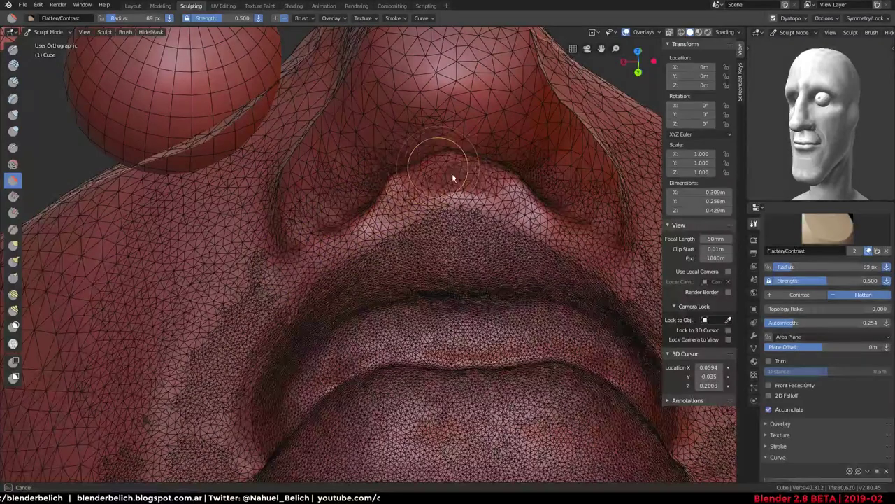
# Flatten the bump under the nose and enlarge the brush to 128 px
pyautogui.moveTo(417, 184)
pyautogui.mouseDown(button='middle')
pyautogui.moveTo(440, 200)
pyautogui.moveTo(436, 231)
pyautogui.moveTo(430, 206)
pyautogui.moveTo(431, 236)
pyautogui.mouseUp(button='middle')
pyautogui.moveTo(431, 236)
pyautogui.mouseDown()
pyautogui.moveTo(440, 219)
pyautogui.moveTo(410, 233)
pyautogui.moveTo(470, 240)
pyautogui.moveTo(430, 256)
pyautogui.moveTo(444, 240)
pyautogui.moveTo(435, 251)
pyautogui.moveTo(415, 224)
pyautogui.moveTo(392, 231)
pyautogui.mouseUp()
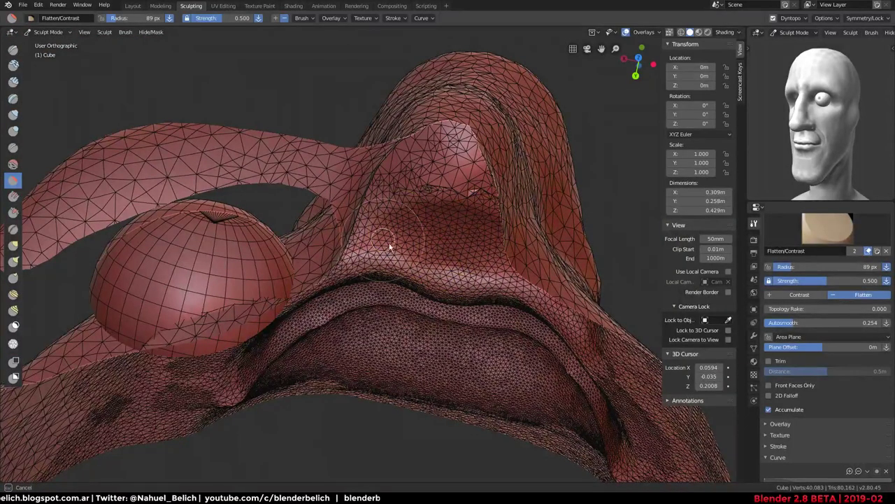
pyautogui.moveTo(392, 231)
pyautogui.mouseDown(button='middle')
pyautogui.moveTo(352, 220)
pyautogui.moveTo(361, 197)
pyautogui.moveTo(219, 284)
pyautogui.moveTo(410, 244)
pyautogui.moveTo(338, 280)
pyautogui.moveTo(451, 221)
pyautogui.mouseUp(button='middle')
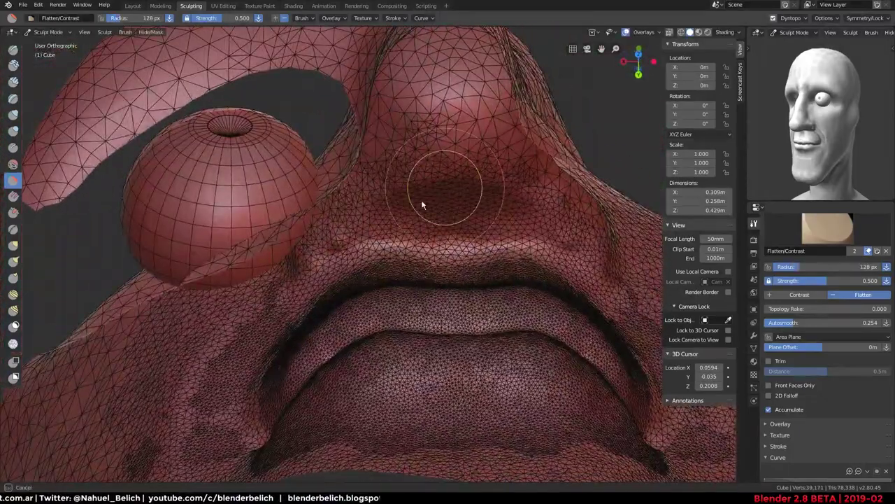
pyautogui.press('f')
pyautogui.click(360, 229)
pyautogui.moveTo(360, 229); pyautogui.dragTo(460, 170, button='middle')
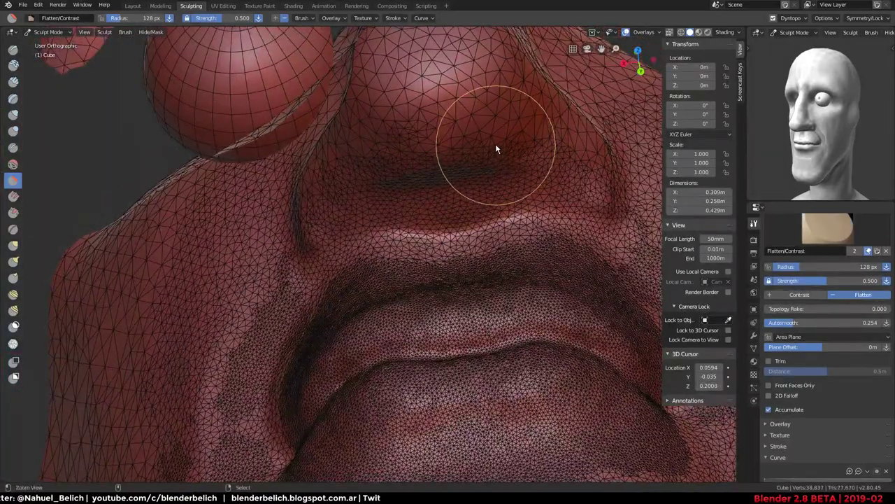
pyautogui.moveTo(496, 144)
pyautogui.mouseDown(button='middle')
pyautogui.moveTo(494, 216)
pyautogui.moveTo(506, 203)
pyautogui.moveTo(370, 296)
pyautogui.moveTo(500, 250)
pyautogui.moveTo(356, 224)
pyautogui.mouseUp(button='middle')
# Switch to front view, hide the wireframe, and flatten the front of the chin
pyautogui.press('KP_1')
pyautogui.scroll(3, 475, 281)
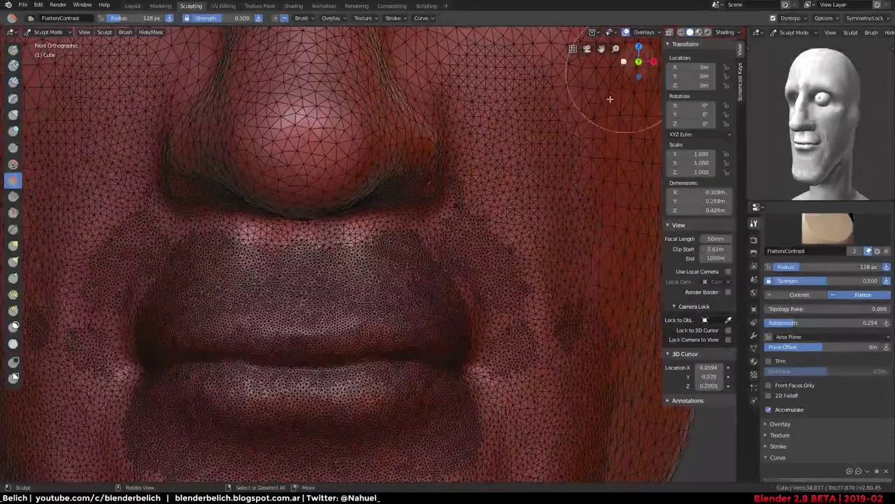
pyautogui.hotkey('shift', 'alt', 'z')
pyautogui.scroll(-2, 476, 206)
pyautogui.scroll(-3, 480, 196)
pyautogui.scroll(-3, 462, 161)
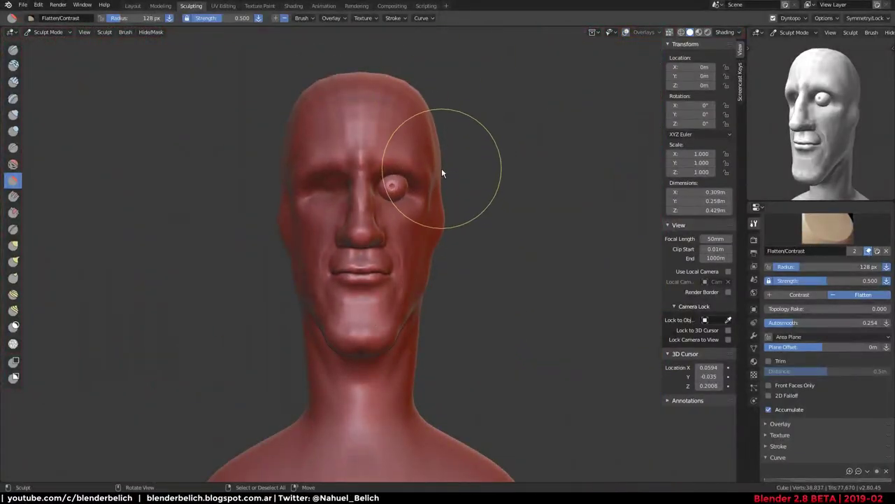
pyautogui.moveTo(387, 389)
pyautogui.mouseDown()
pyautogui.moveTo(379, 376)
pyautogui.moveTo(392, 344)
pyautogui.mouseUp()
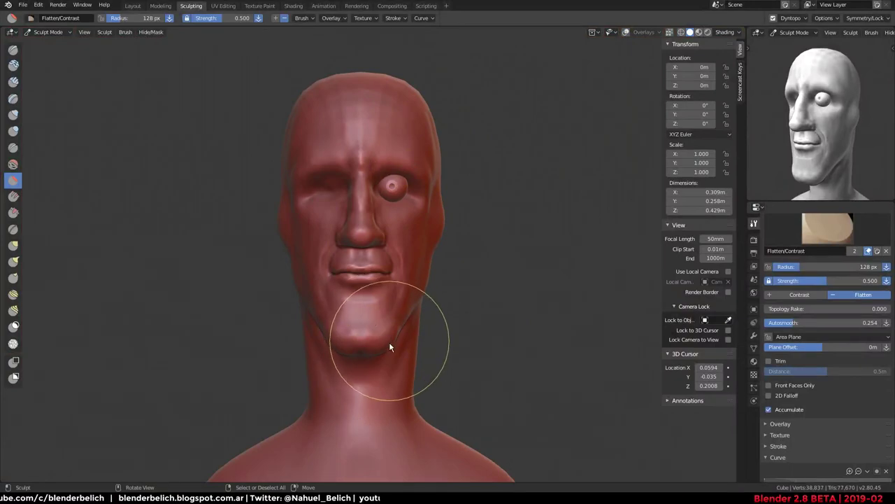
pyautogui.scroll(3, 401, 309)
pyautogui.scroll(1, 376, 300)
pyautogui.scroll(1, 375, 300)
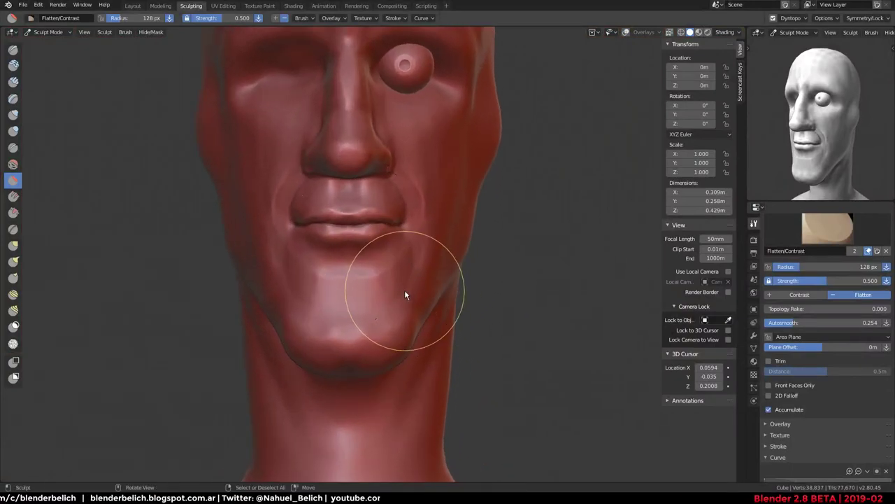
# Pull the chin down with Snake Hook and show the wireframe again
pyautogui.press('k')
pyautogui.moveTo(389, 318); pyautogui.dragTo(371, 355)
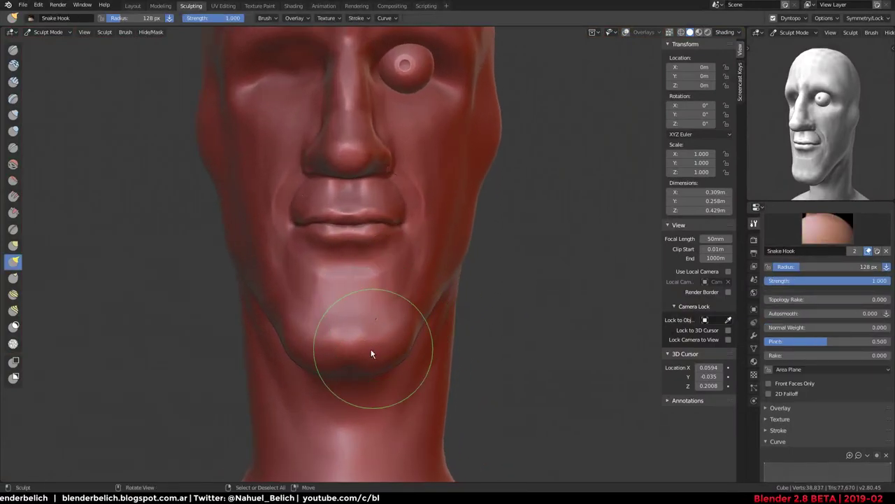
pyautogui.press('z')
pyautogui.click(386, 226)
# At 232 px radius, undo an oversized chin bulge and pull the chin downward
pyautogui.press('f')
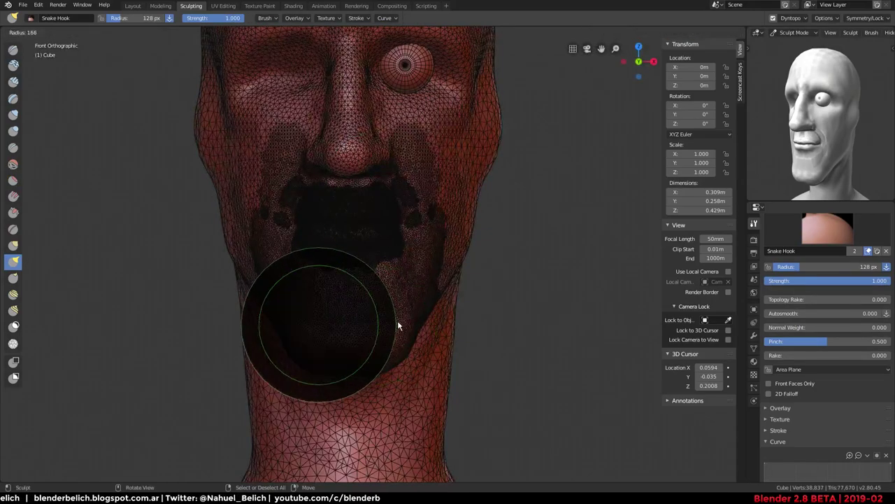
pyautogui.click(393, 330)
pyautogui.scroll(1, 347, 345)
pyautogui.moveTo(349, 342); pyautogui.dragTo(359, 343)
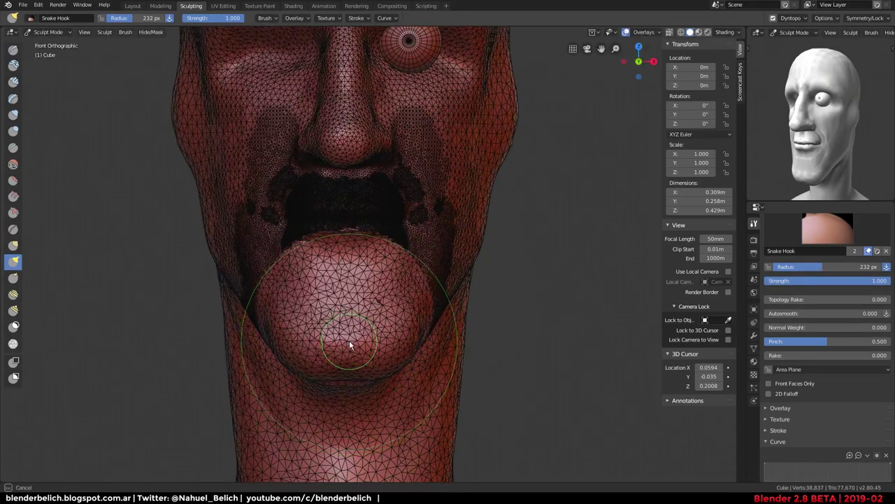
pyautogui.hotkey('ctrl', 'z')
pyautogui.scroll(1, 355, 389)
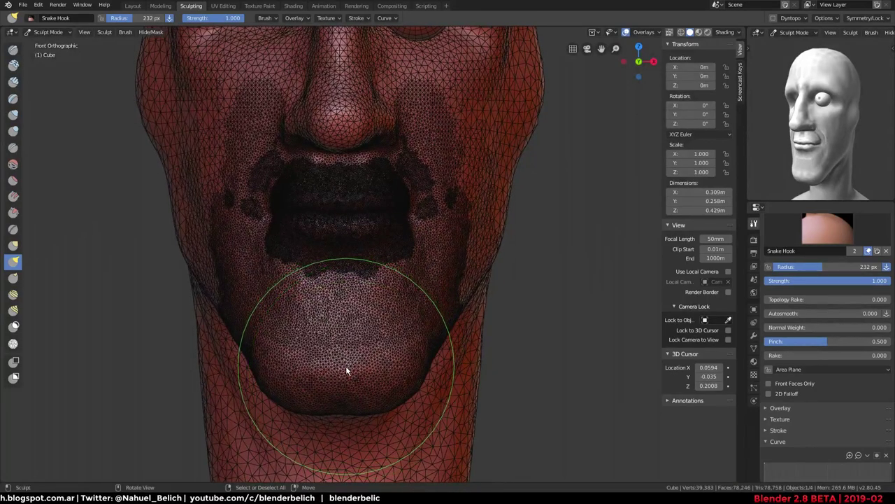
pyautogui.moveTo(346, 361); pyautogui.dragTo(346, 381)
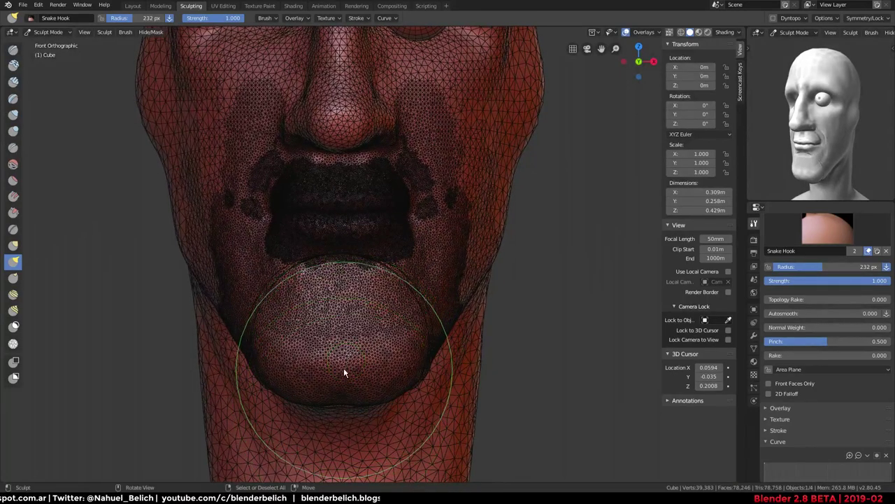
pyautogui.scroll(1, 343, 382)
# Reshape the chin at 210 px radius and check it from the side
pyautogui.press('f')
pyautogui.click(342, 382)
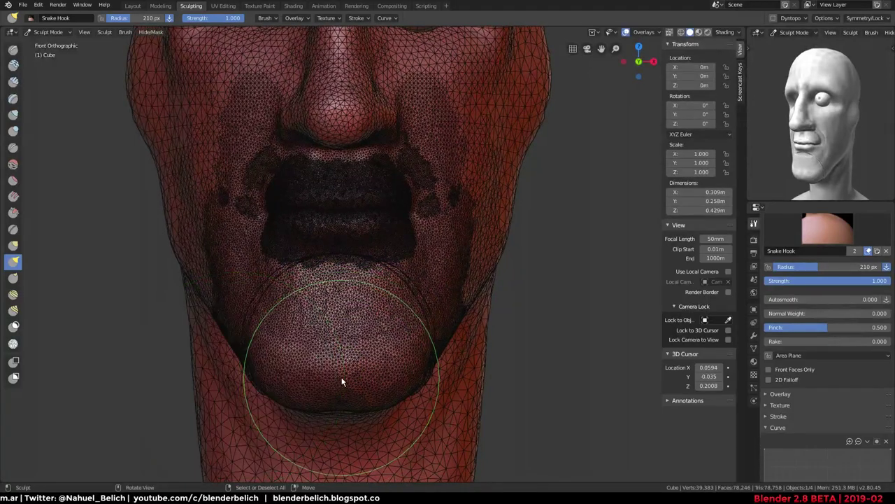
pyautogui.moveTo(339, 376); pyautogui.dragTo(351, 408)
pyautogui.moveTo(352, 408)
pyautogui.mouseDown(button='middle')
pyautogui.moveTo(388, 308)
pyautogui.moveTo(334, 331)
pyautogui.mouseUp(button='middle')
pyautogui.scroll(-3, 386, 242)
pyautogui.scroll(-2, 408, 331)
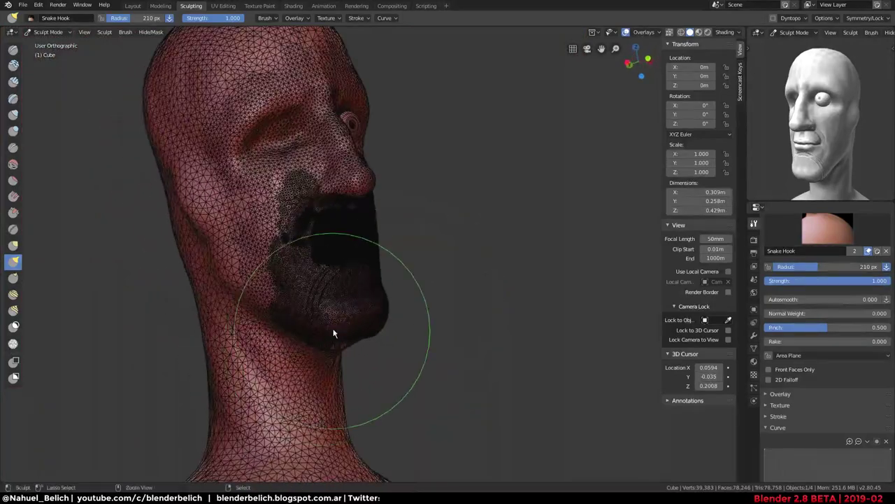
# Hide the wireframe and turn dynamic topology back on
pyautogui.hotkey('shift', 'alt', 'z')
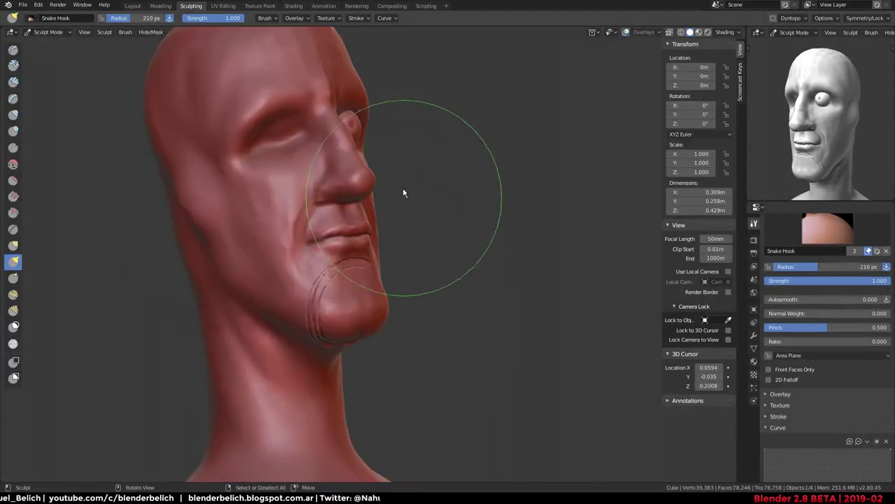
pyautogui.hotkey('ctrl', 'd')
pyautogui.click(398, 233)
# Smooth the lower chin scratch line with a 105 px Flatten/Contrast brush
pyautogui.moveTo(370, 300); pyautogui.dragTo(382, 236, button='middle')
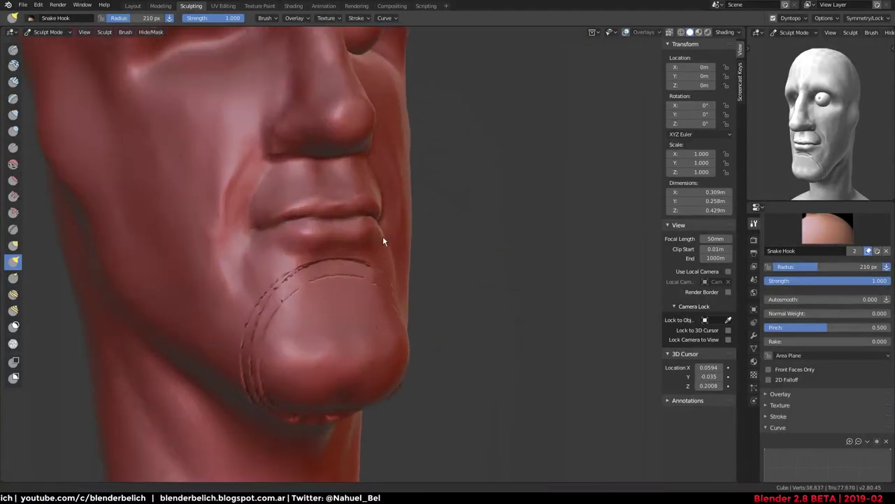
pyautogui.scroll(3, 383, 236)
pyautogui.press('f')
pyautogui.click(353, 272)
pyautogui.scroll(2, 292, 309)
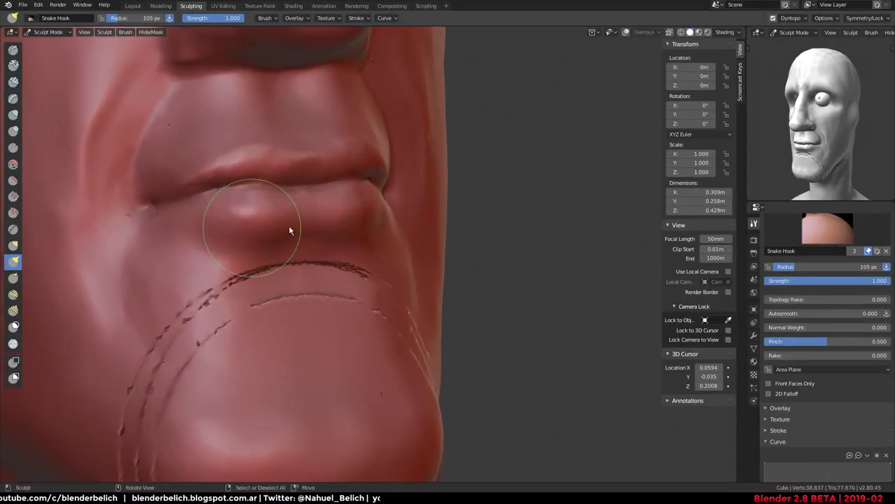
pyautogui.click(13, 181)
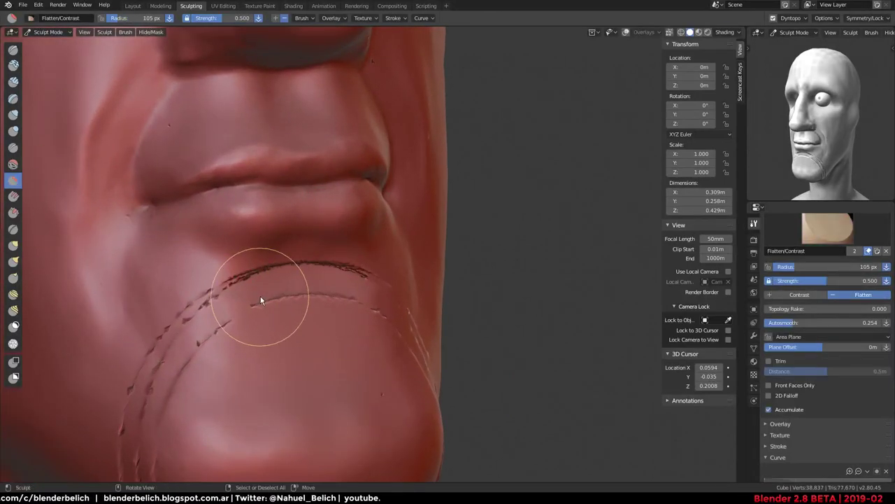
pyautogui.moveTo(283, 305); pyautogui.dragTo(270, 308)
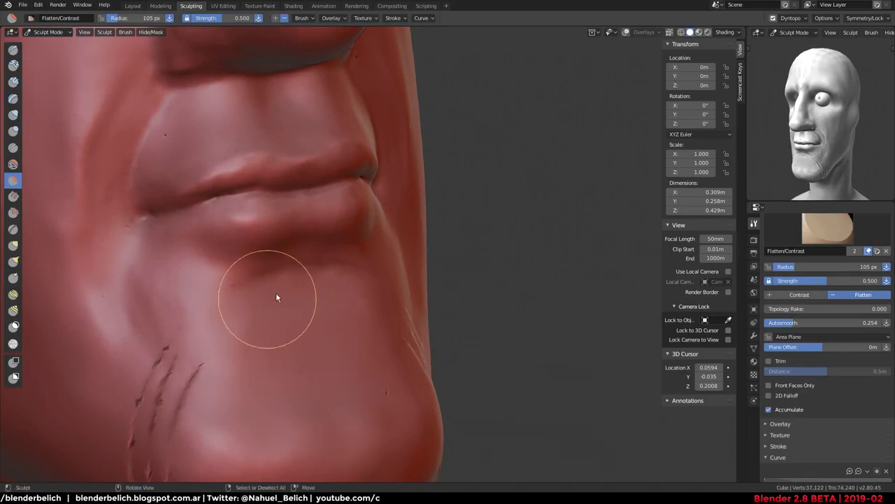
# Orbit and pan around the chin to inspect its profile and underside
pyautogui.moveTo(227, 314)
pyautogui.mouseDown(button='middle')
pyautogui.moveTo(270, 302)
pyautogui.moveTo(333, 243)
pyautogui.mouseUp(button='middle')
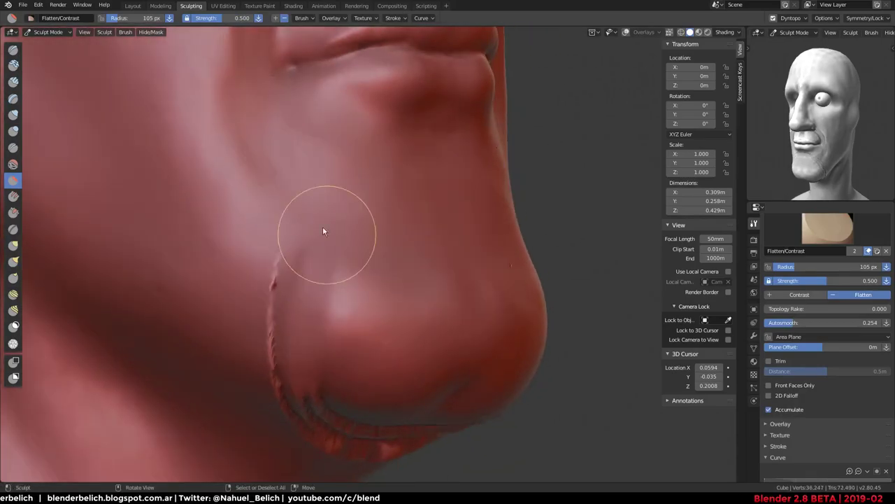
pyautogui.moveTo(299, 424); pyautogui.dragTo(321, 355, button='middle')
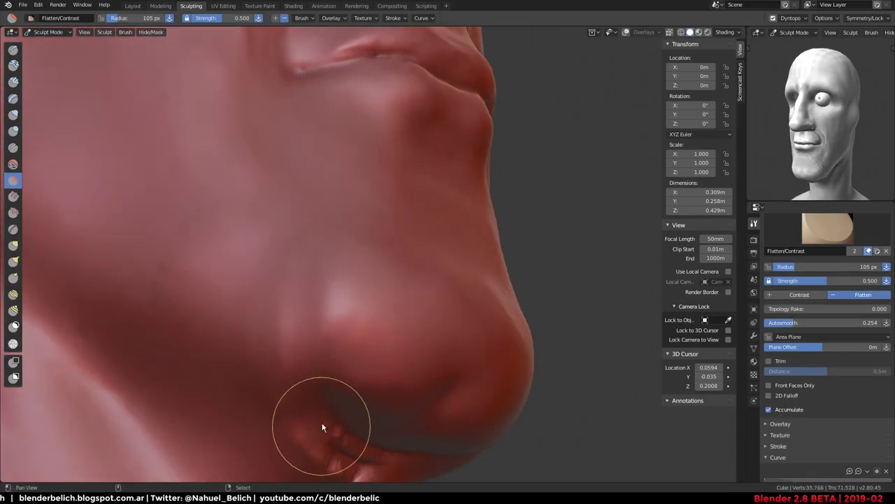
pyautogui.moveTo(323, 428)
pyautogui.keyDown('shift'); pyautogui.mouseDown(button='middle')
pyautogui.moveTo(351, 246)
pyautogui.moveTo(347, 215)
pyautogui.mouseUp(button='middle'); pyautogui.keyUp('shift')
pyautogui.moveTo(277, 360)
pyautogui.mouseDown(button='middle')
pyautogui.moveTo(275, 255)
pyautogui.moveTo(316, 314)
pyautogui.moveTo(347, 306)
pyautogui.moveTo(428, 323)
pyautogui.mouseUp(button='middle')
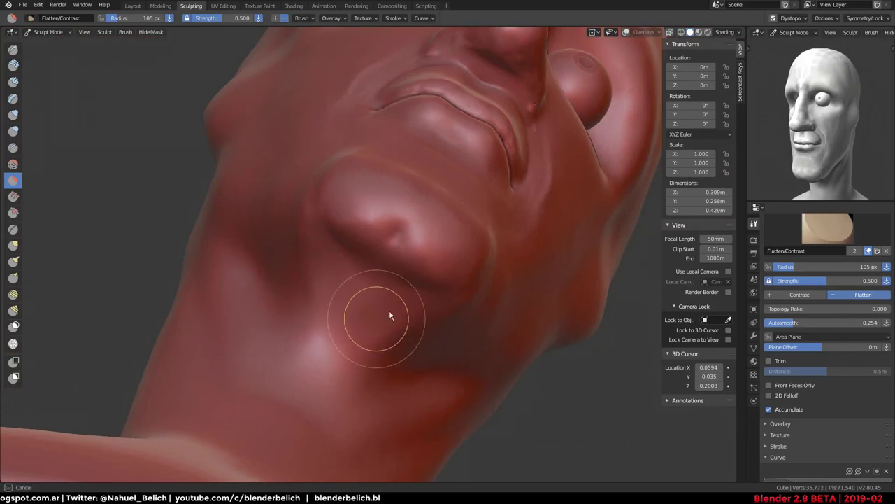
pyautogui.moveTo(501, 260)
pyautogui.mouseDown(button='middle')
pyautogui.moveTo(458, 326)
pyautogui.moveTo(480, 200)
pyautogui.moveTo(408, 333)
pyautogui.moveTo(536, 249)
pyautogui.mouseUp(button='middle')
pyautogui.scroll(-3, 514, 318)
pyautogui.scroll(-5, 384, 314)
# Zoom in on the nose and lips and enlarge the Flatten/Contrast brush radius to 189 px
pyautogui.scroll(2, 443, 160)
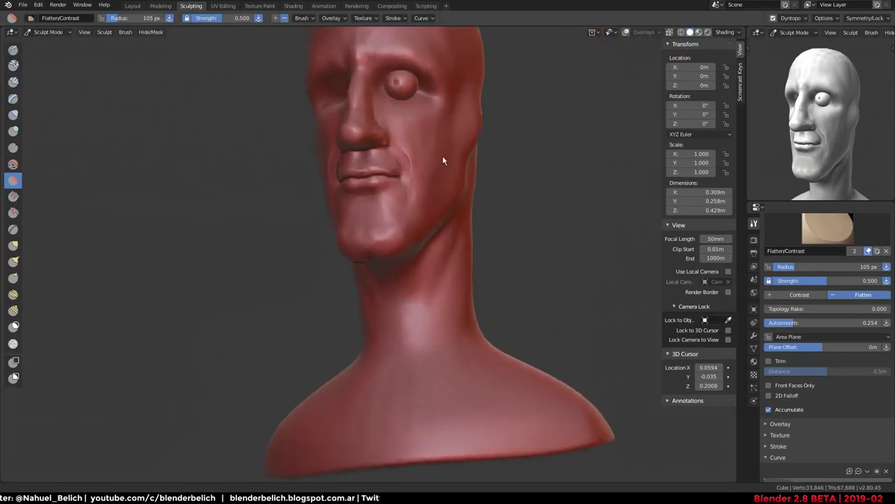
pyautogui.scroll(2, 406, 314)
pyautogui.scroll(2, 376, 309)
pyautogui.scroll(2, 376, 309)
pyautogui.scroll(1, 391, 324)
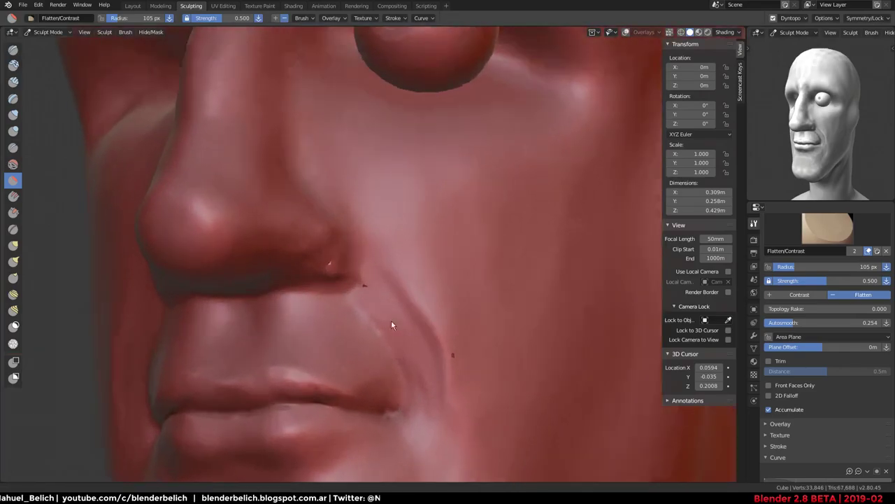
pyautogui.scroll(1, 389, 324)
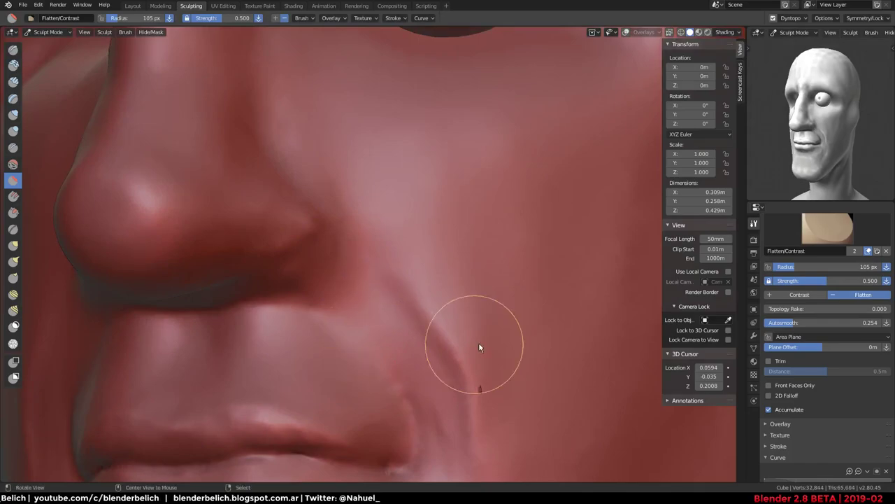
pyautogui.moveTo(479, 348); pyautogui.dragTo(405, 230, button='middle')
pyautogui.scroll(2, 413, 279)
pyautogui.moveTo(424, 326); pyautogui.dragTo(360, 222)
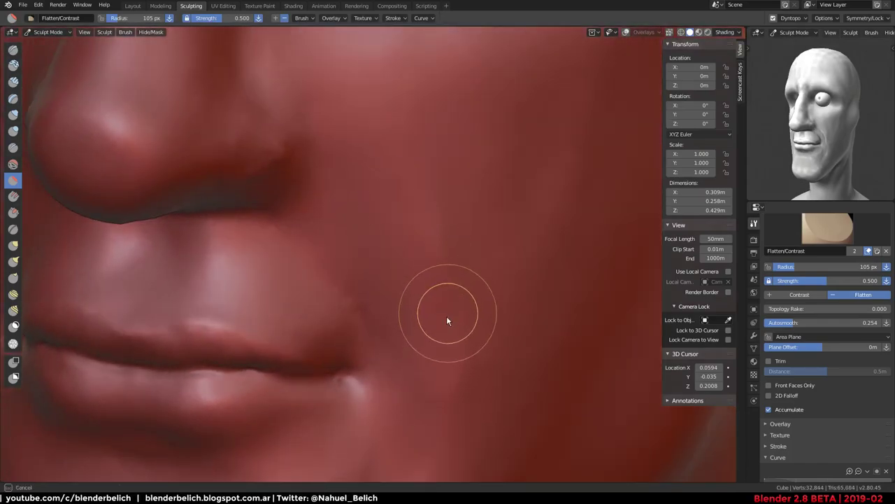
pyautogui.click(466, 353)
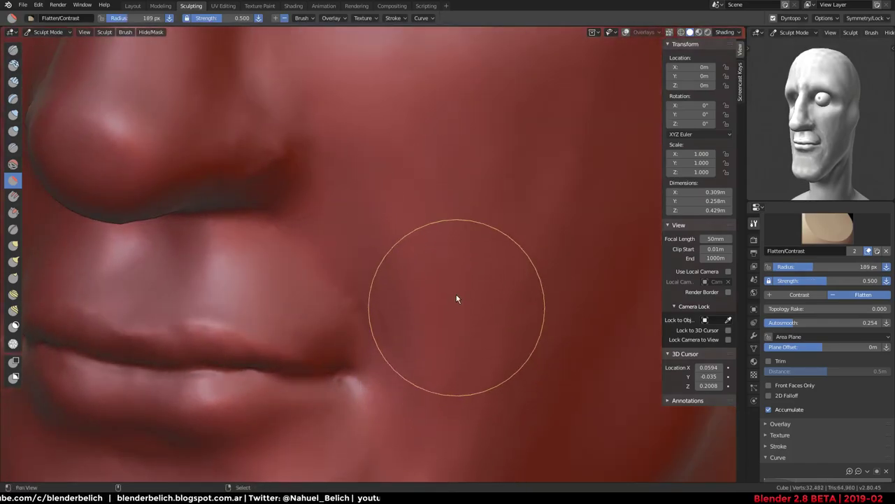
# Flatten the crease at the nostril wing from a side view of the nose
pyautogui.scroll(-2, 462, 280)
pyautogui.scroll(-2, 464, 226)
pyautogui.scroll(-3, 429, 201)
pyautogui.moveTo(429, 200)
pyautogui.mouseDown(button='middle')
pyautogui.moveTo(432, 265)
pyautogui.moveTo(452, 242)
pyautogui.moveTo(475, 236)
pyautogui.mouseUp(button='middle')
pyautogui.scroll(3, 475, 198)
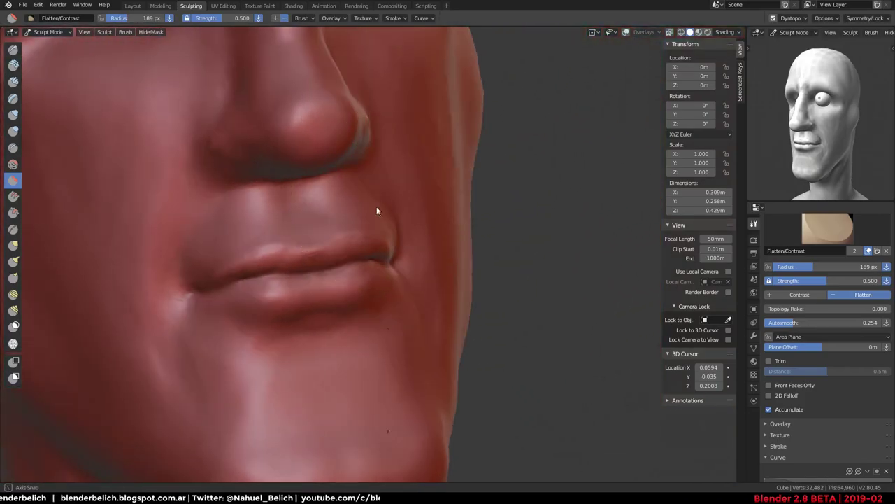
pyautogui.moveTo(376, 211); pyautogui.dragTo(452, 289, button='middle')
pyautogui.scroll(3, 377, 245)
pyautogui.scroll(3, 257, 259)
pyautogui.press('f')
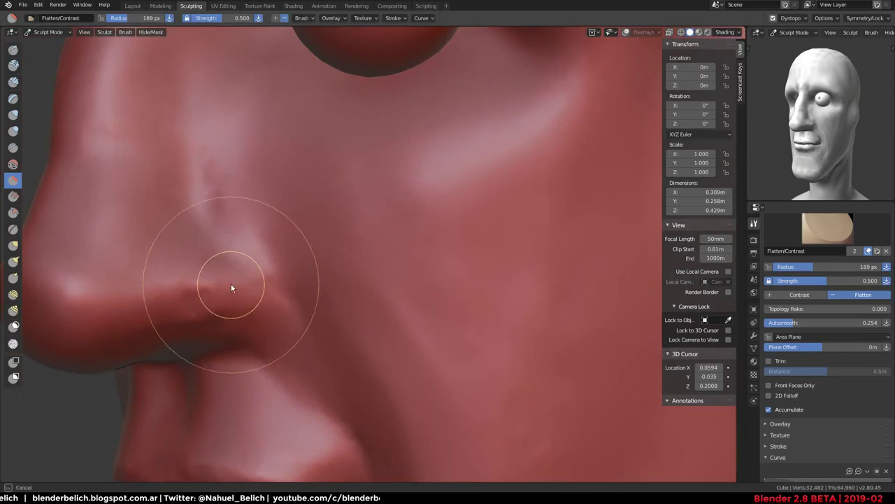
pyautogui.moveTo(231, 284)
pyautogui.mouseDown()
pyautogui.moveTo(210, 308)
pyautogui.moveTo(193, 290)
pyautogui.moveTo(218, 257)
pyautogui.moveTo(153, 310)
pyautogui.mouseUp()
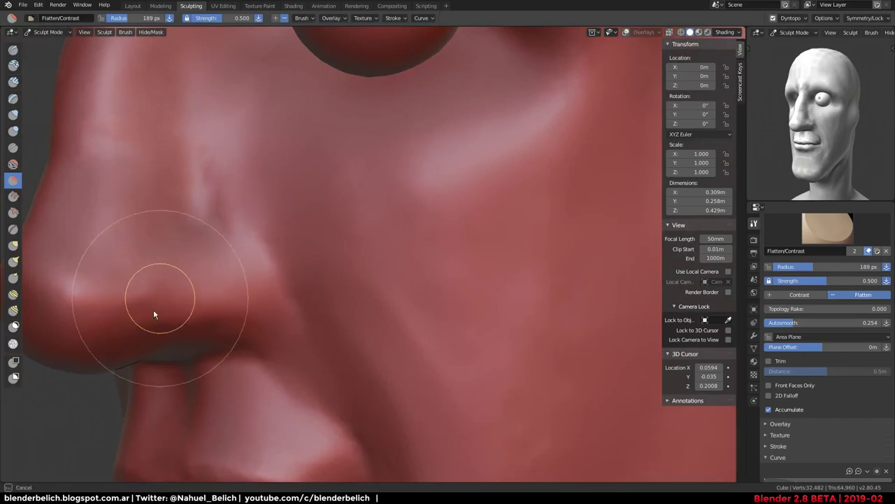
# Even out the lip corner at 189 px, then activate Clay Strips at 0.721 strength
pyautogui.moveTo(153, 309)
pyautogui.mouseDown(button='middle')
pyautogui.moveTo(289, 236)
pyautogui.moveTo(400, 272)
pyautogui.moveTo(421, 246)
pyautogui.moveTo(378, 321)
pyautogui.moveTo(286, 340)
pyautogui.mouseUp(button='middle')
pyautogui.scroll(3, 420, 266)
pyautogui.press('f')
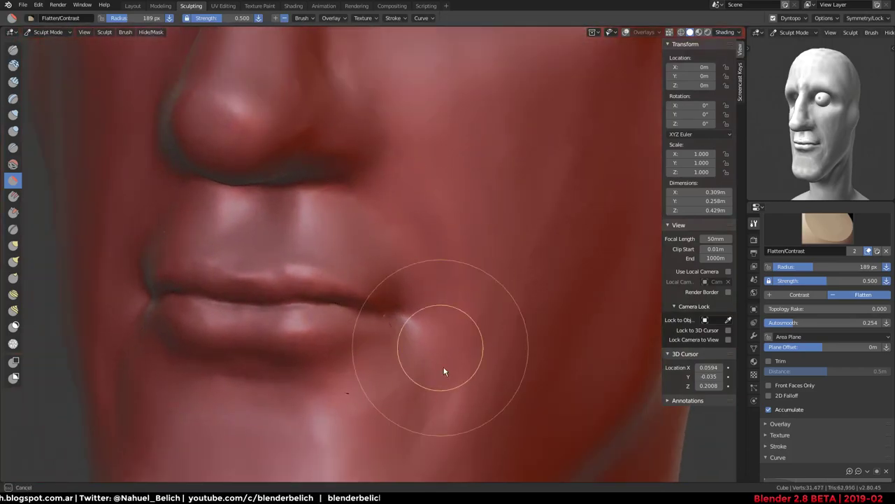
pyautogui.rightClick(443, 371)
pyautogui.moveTo(443, 408)
pyautogui.mouseDown(button='middle')
pyautogui.moveTo(453, 212)
pyautogui.moveTo(364, 194)
pyautogui.moveTo(428, 310)
pyautogui.moveTo(400, 320)
pyautogui.mouseUp(button='middle')
pyautogui.press('f')
pyautogui.rightClick(396, 319)
pyautogui.moveTo(436, 357)
pyautogui.mouseDown(button='middle')
pyautogui.moveTo(471, 281)
pyautogui.moveTo(432, 296)
pyautogui.moveTo(412, 222)
pyautogui.mouseUp(button='middle')
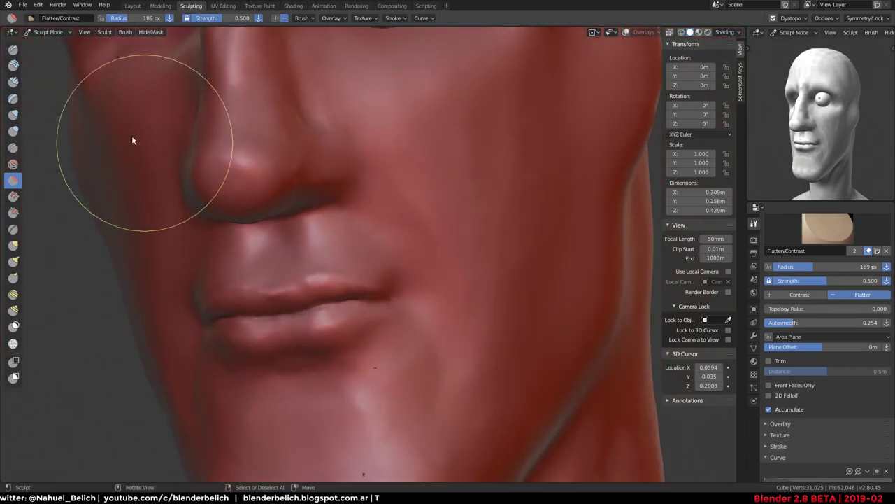
pyautogui.click(14, 81)
pyautogui.scroll(2, 356, 271)
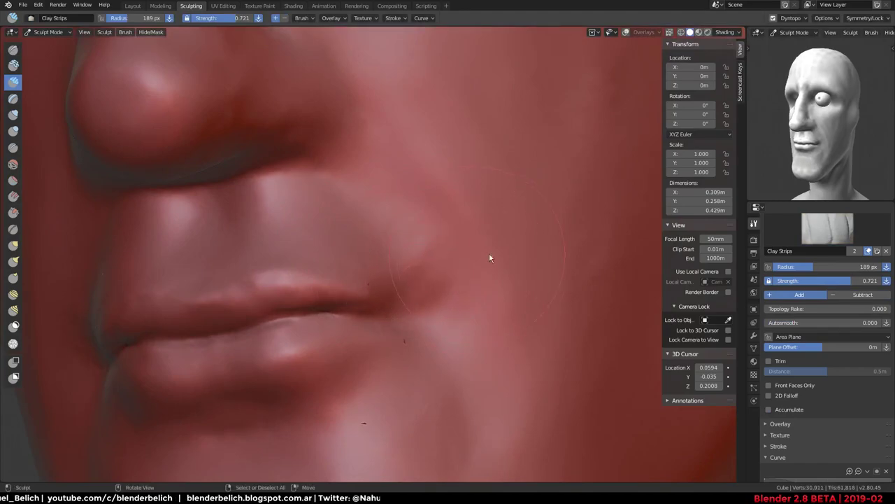
# Set the Dyntopo detail size and lay clay-strip wrinkles beside the lip corner with autosmooth 0.307
pyautogui.click(799, 18)
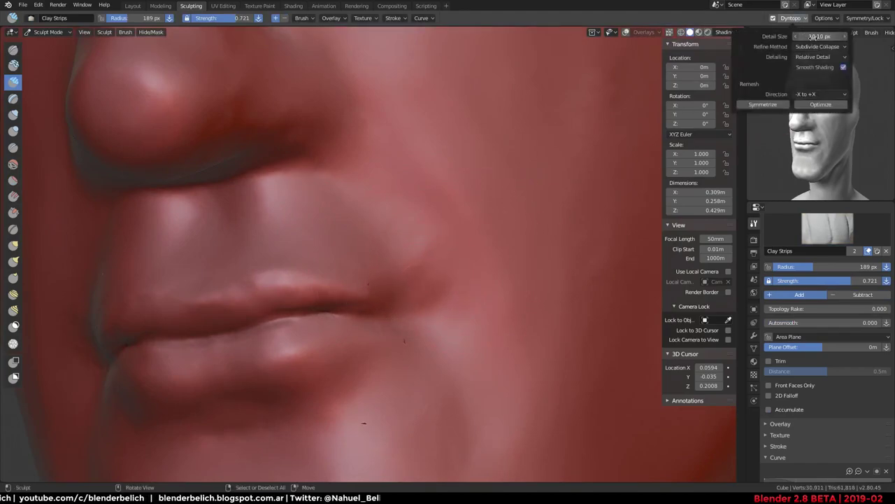
pyautogui.press('Return')
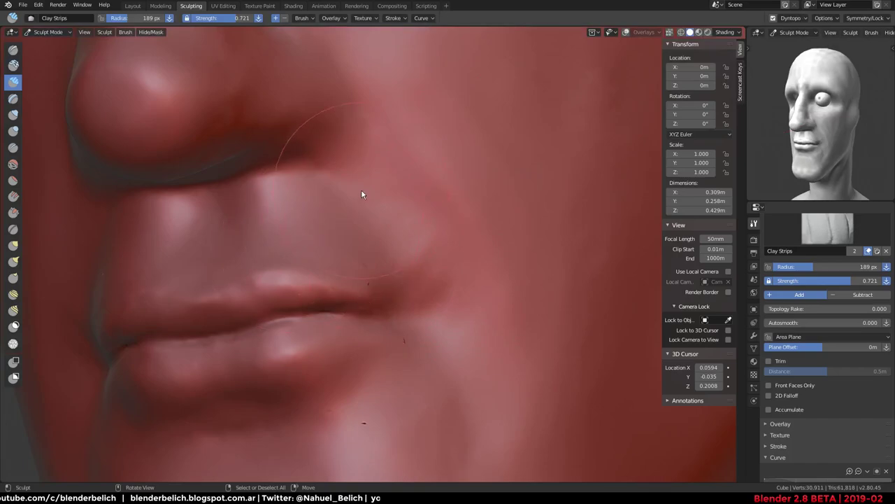
pyautogui.moveTo(434, 270); pyautogui.dragTo(458, 232)
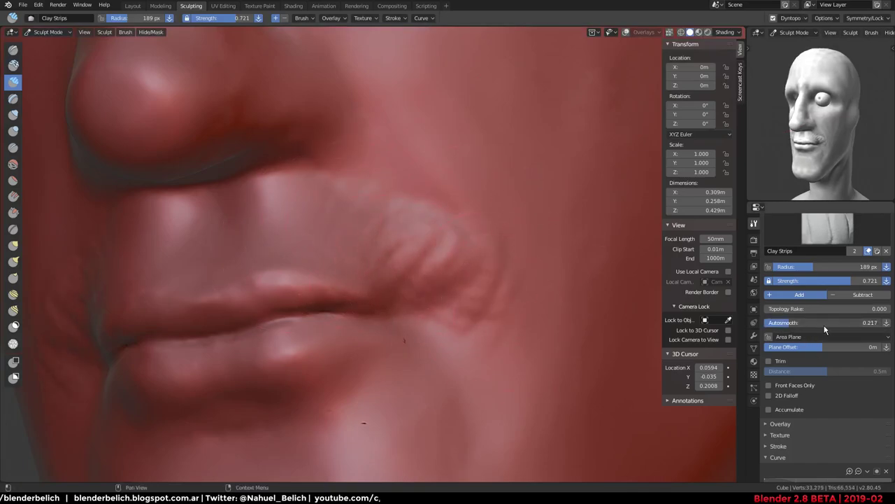
pyautogui.moveTo(825, 324); pyautogui.dragTo(836, 324)
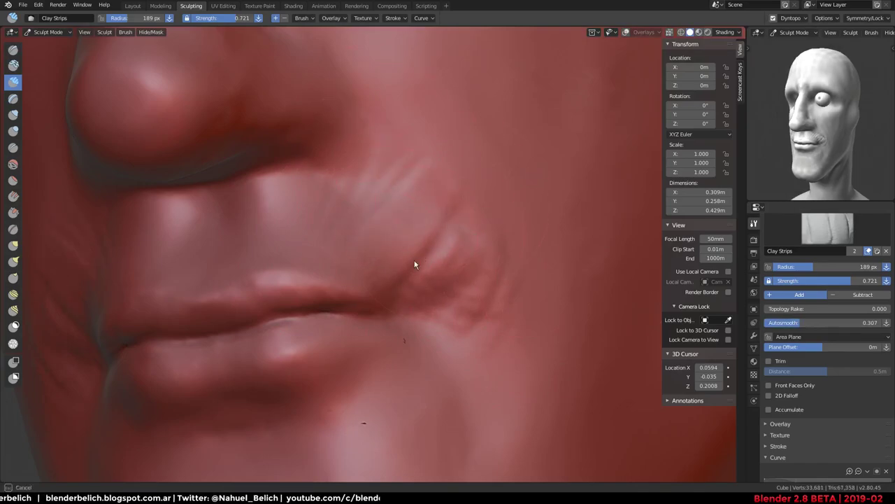
pyautogui.moveTo(473, 309); pyautogui.dragTo(504, 299)
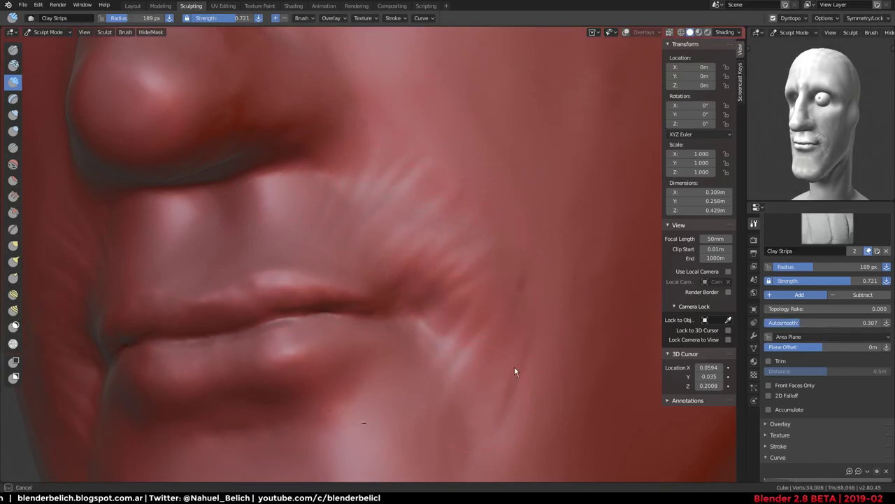
# View the nose and cheek in three-quarter view and shrink the brush to 153 px
pyautogui.scroll(-2, 506, 217)
pyautogui.scroll(-1, 505, 217)
pyautogui.moveTo(514, 128); pyautogui.dragTo(525, 233, button='middle')
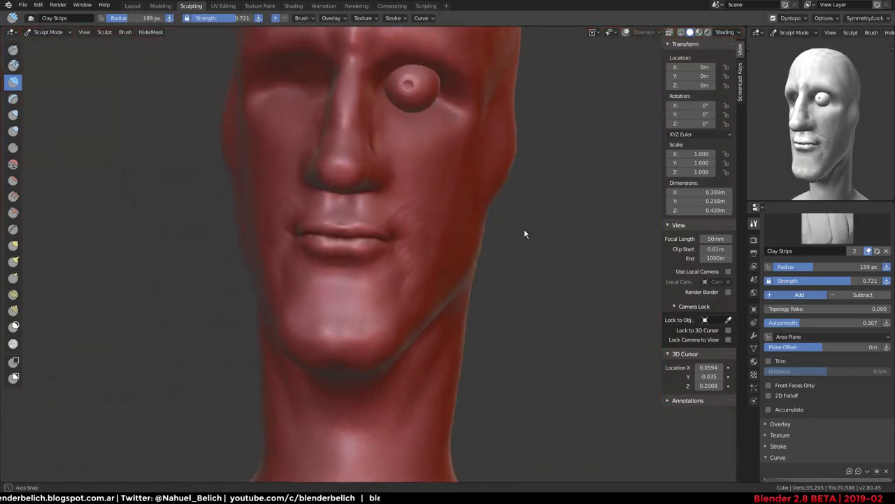
pyautogui.scroll(2, 476, 220)
pyautogui.moveTo(476, 219); pyautogui.dragTo(397, 293, button='middle')
pyautogui.scroll(2, 398, 287)
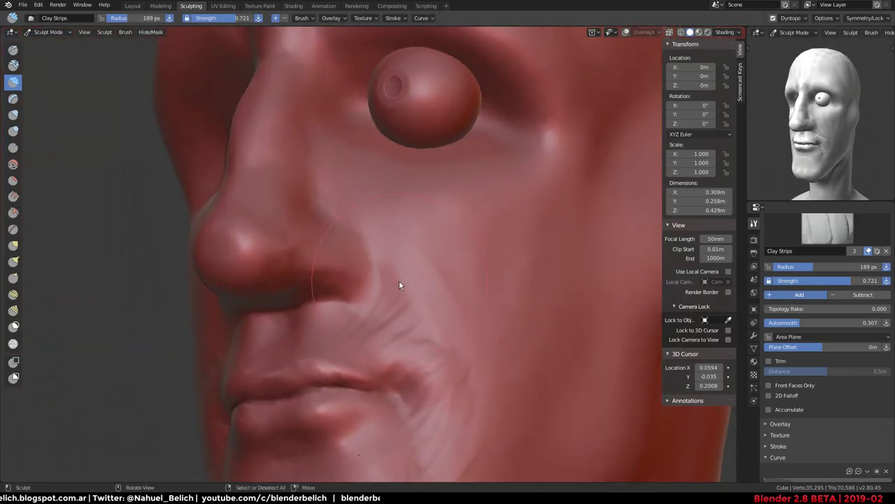
pyautogui.press('f')
pyautogui.click(435, 294)
# Try a 108 px Grab pull on the nose side, undo it, and return to Clay Strips
pyautogui.moveTo(409, 264)
pyautogui.mouseDown(button='middle')
pyautogui.moveTo(415, 242)
pyautogui.moveTo(390, 290)
pyautogui.mouseUp(button='middle')
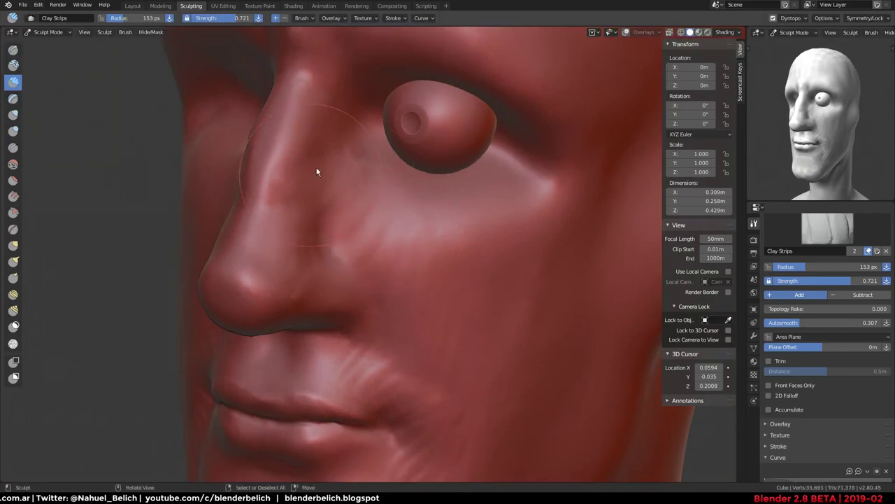
pyautogui.moveTo(326, 136)
pyautogui.mouseDown(button='middle')
pyautogui.moveTo(360, 174)
pyautogui.moveTo(398, 186)
pyautogui.moveTo(435, 241)
pyautogui.mouseUp(button='middle')
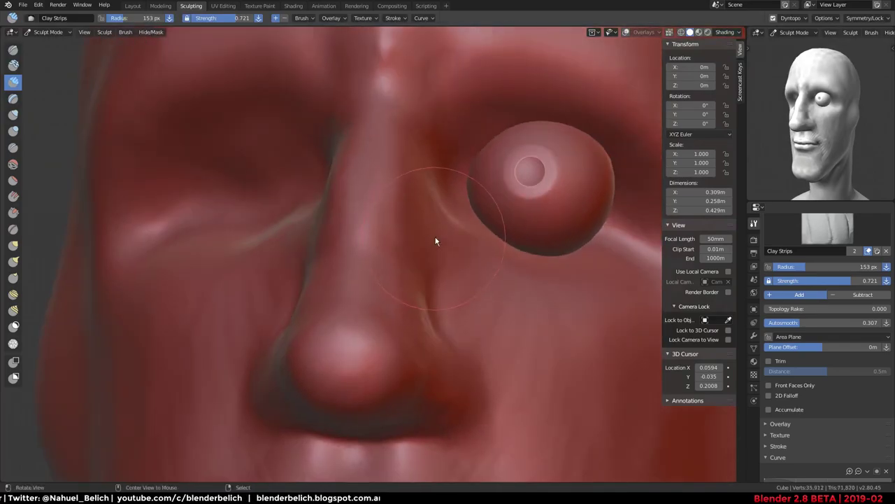
pyautogui.press('g')
pyautogui.moveTo(408, 208)
pyautogui.mouseDown(button='middle')
pyautogui.moveTo(385, 296)
pyautogui.moveTo(385, 265)
pyautogui.moveTo(356, 280)
pyautogui.mouseUp(button='middle')
pyautogui.press('f')
pyautogui.click(358, 261)
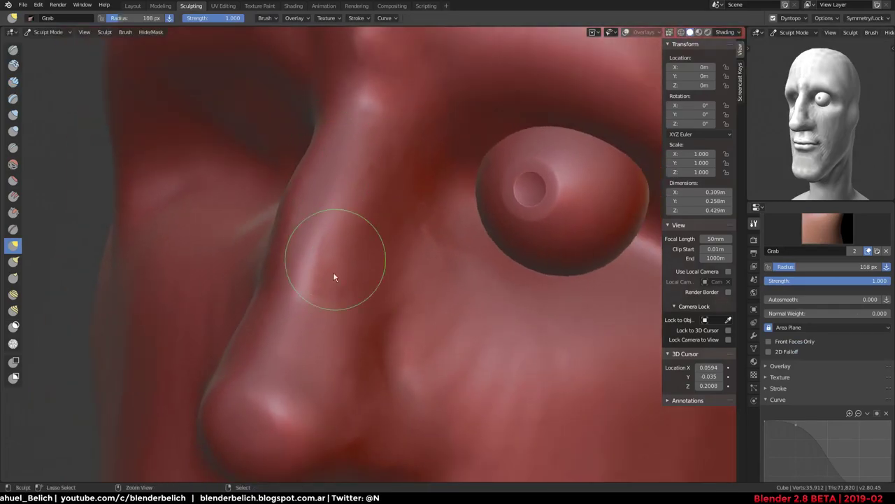
pyautogui.hotkey('ctrl', 'shift', 'z')
pyautogui.hotkey('ctrl', 'z')
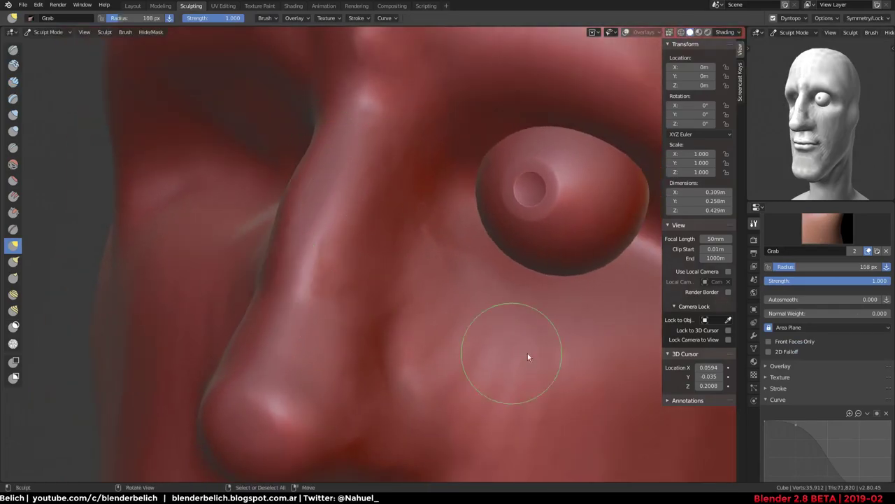
pyautogui.scroll(3, 760, 378)
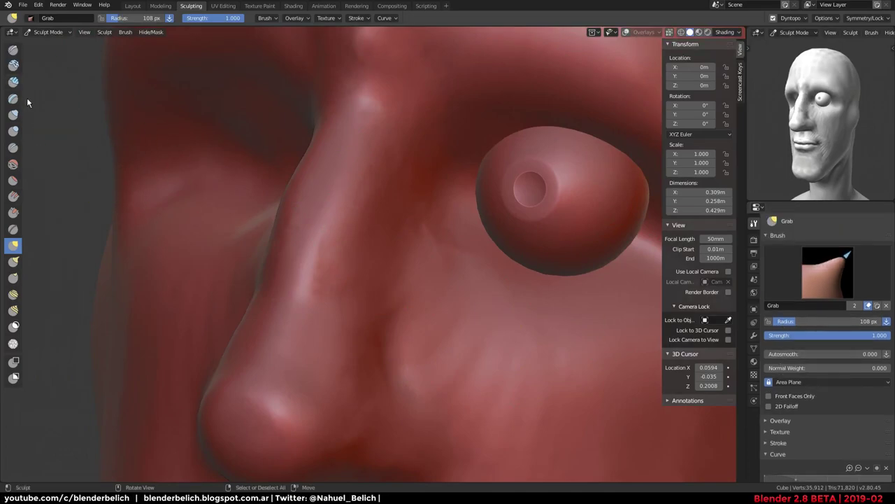
pyautogui.click(12, 81)
pyautogui.moveTo(406, 236); pyautogui.dragTo(362, 186, button='middle')
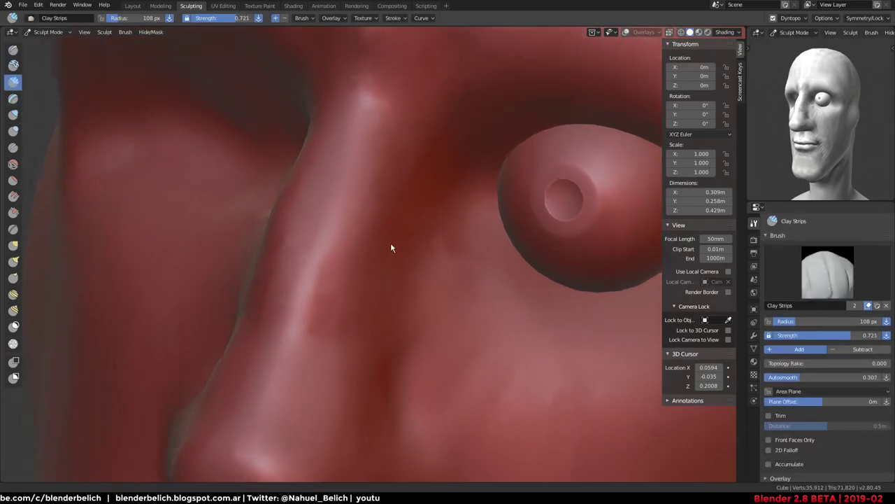
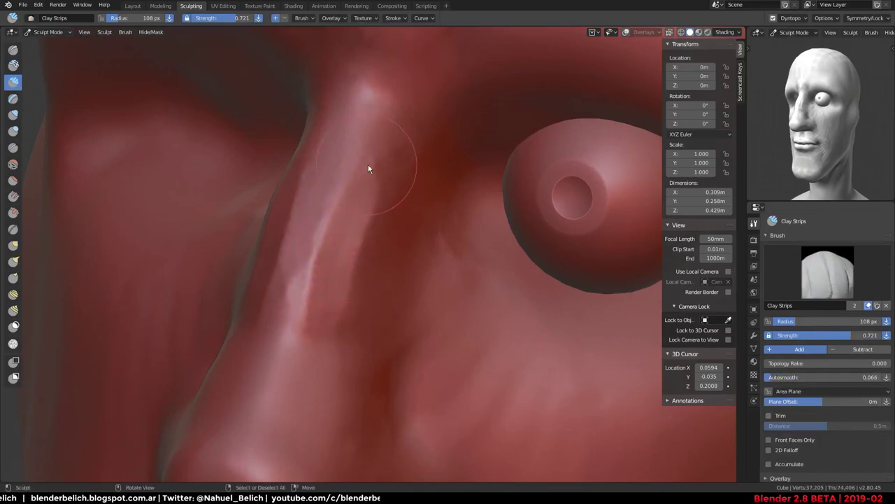
# Build up the ridge of the nose with a Clay Strips stroke
pyautogui.moveTo(351, 209)
pyautogui.mouseDown()
pyautogui.moveTo(376, 154)
pyautogui.moveTo(305, 243)
pyautogui.mouseUp()
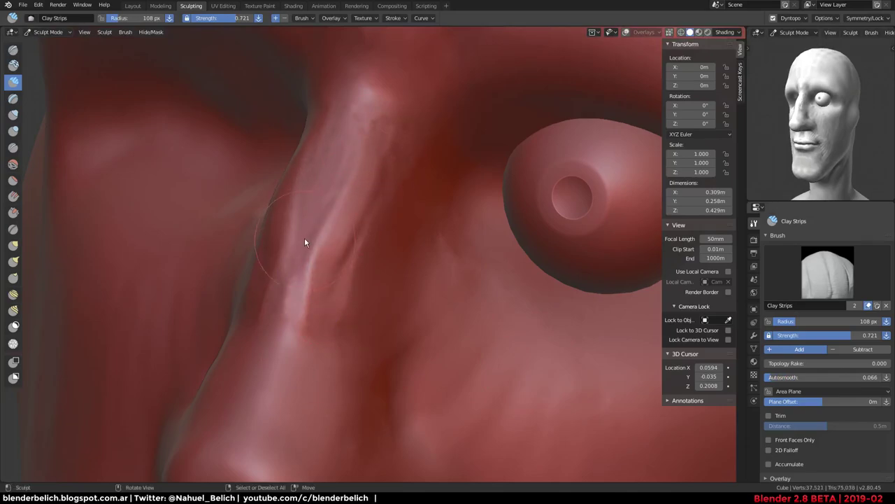
pyautogui.moveTo(329, 313)
pyautogui.mouseDown(button='middle')
pyautogui.moveTo(394, 309)
pyautogui.moveTo(443, 194)
pyautogui.moveTo(423, 269)
pyautogui.mouseUp(button='middle')
pyautogui.moveTo(409, 173); pyautogui.dragTo(407, 208, button='middle')
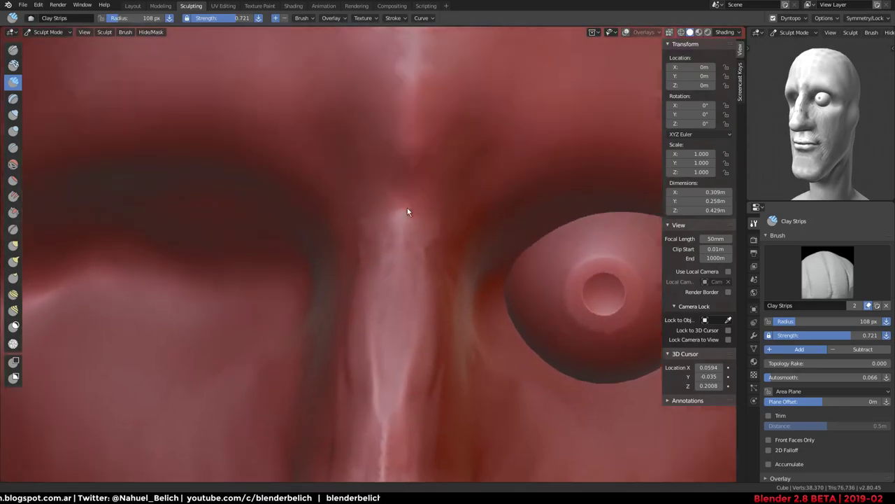
pyautogui.press('f')
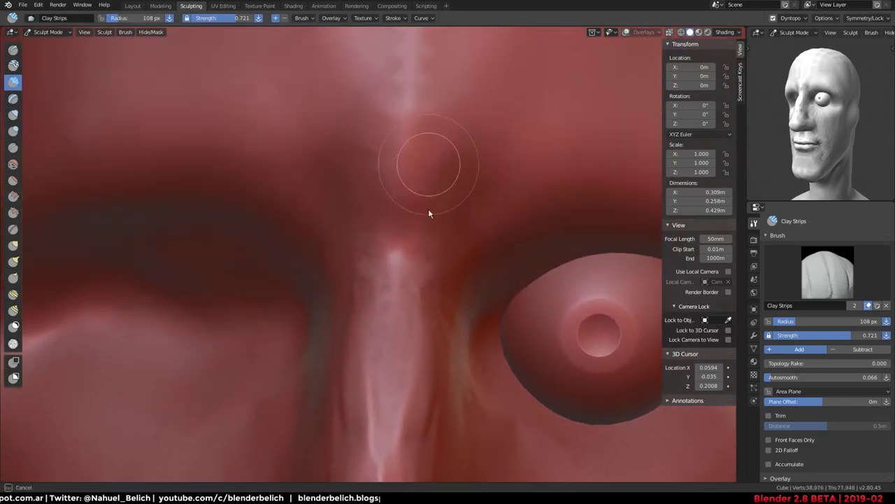
pyautogui.press('Escape')
pyautogui.scroll(-5, 443, 244)
pyautogui.moveTo(444, 244); pyautogui.dragTo(369, 228, button='middle')
pyautogui.scroll(5, 397, 367)
pyautogui.keyDown('shift'); pyautogui.moveTo(398, 366); pyautogui.dragTo(371, 262, button='middle'); pyautogui.keyUp('shift')
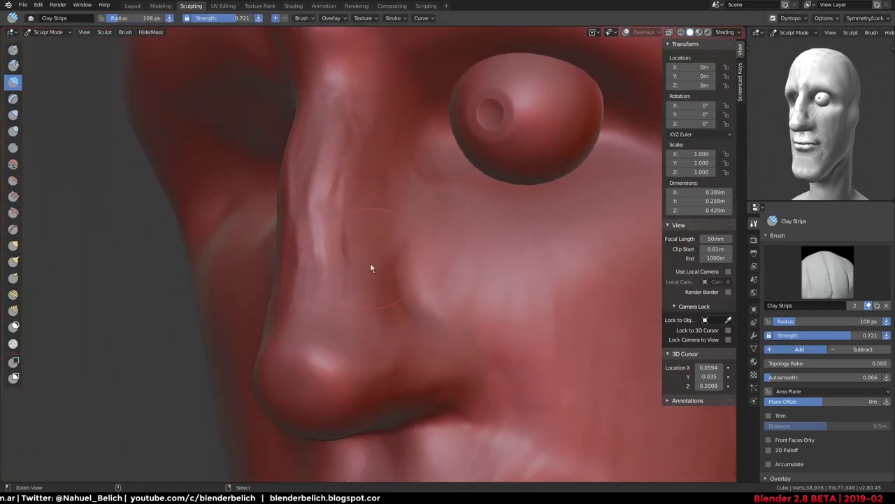
pyautogui.scroll(2, 379, 240)
pyautogui.scroll(2, 446, 261)
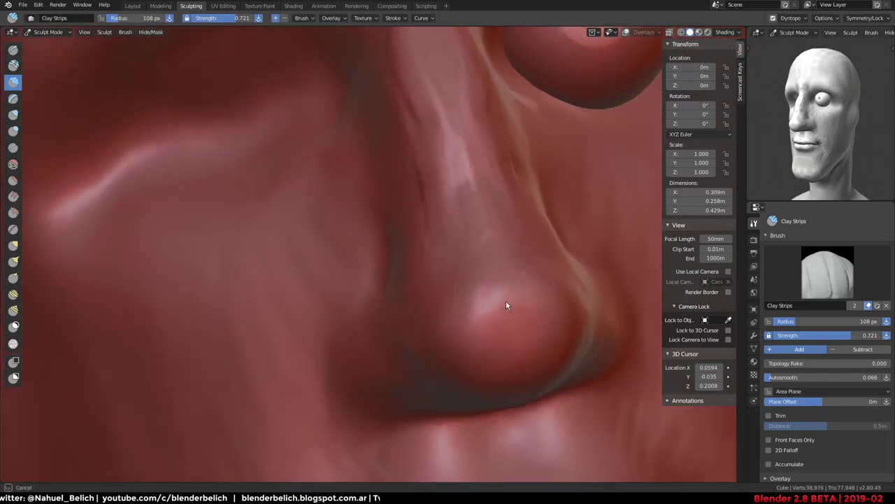
# Add clay bumps to round out the nose tip
pyautogui.moveTo(506, 304); pyautogui.dragTo(515, 294)
pyautogui.moveTo(515, 294)
pyautogui.mouseDown(button='middle')
pyautogui.moveTo(515, 392)
pyautogui.moveTo(480, 344)
pyautogui.mouseUp(button='middle')
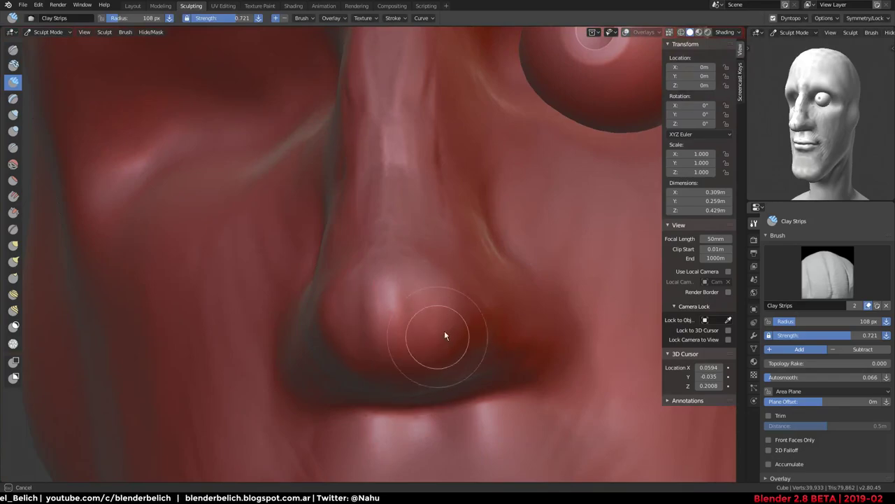
pyautogui.moveTo(450, 298); pyautogui.dragTo(327, 295, button='middle')
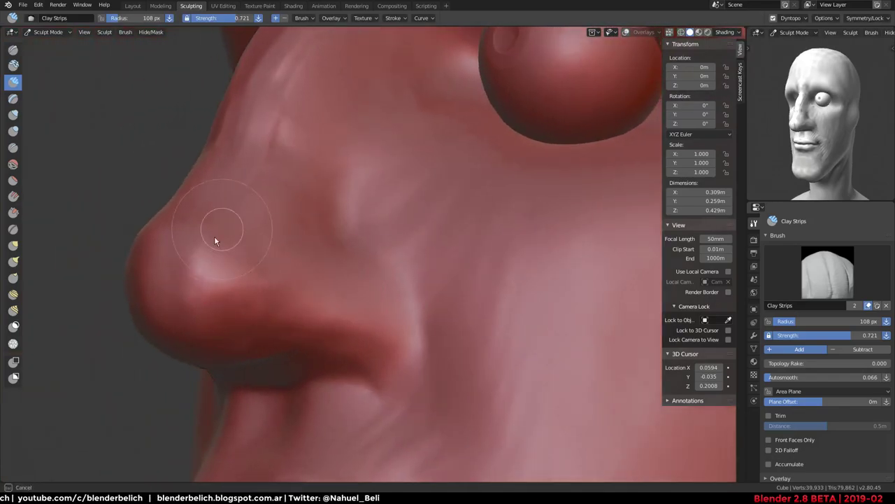
pyautogui.moveTo(259, 268)
pyautogui.mouseDown(button='middle')
pyautogui.moveTo(378, 282)
pyautogui.moveTo(399, 386)
pyautogui.moveTo(346, 280)
pyautogui.moveTo(471, 306)
pyautogui.mouseUp(button='middle')
# Fill the crease under the nose tip and reshape the area beneath the nose
pyautogui.moveTo(513, 306)
pyautogui.mouseDown()
pyautogui.moveTo(494, 351)
pyautogui.moveTo(550, 340)
pyautogui.moveTo(470, 310)
pyautogui.moveTo(533, 352)
pyautogui.mouseUp()
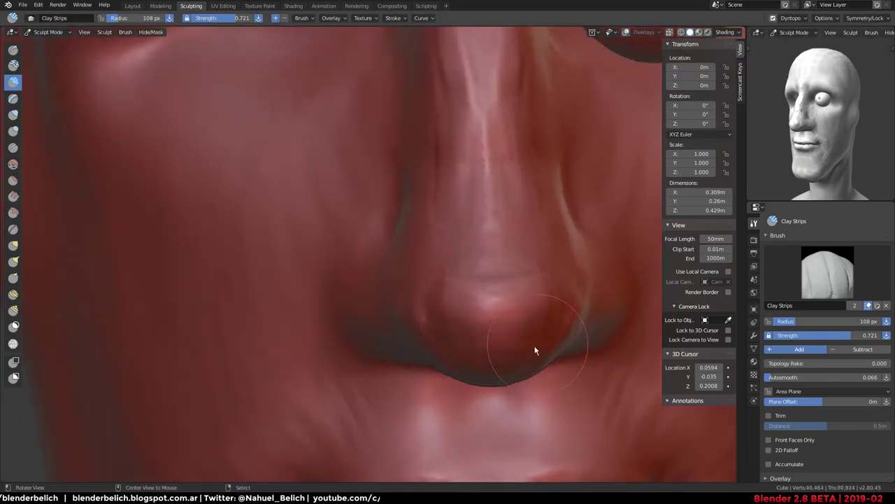
pyautogui.moveTo(533, 352)
pyautogui.mouseDown(button='middle')
pyautogui.moveTo(444, 236)
pyautogui.moveTo(471, 248)
pyautogui.mouseUp(button='middle')
pyautogui.moveTo(483, 239)
pyautogui.mouseDown()
pyautogui.moveTo(528, 203)
pyautogui.moveTo(531, 259)
pyautogui.mouseUp()
pyautogui.moveTo(532, 259)
pyautogui.mouseDown(button='middle')
pyautogui.moveTo(528, 200)
pyautogui.moveTo(512, 231)
pyautogui.moveTo(438, 275)
pyautogui.moveTo(375, 292)
pyautogui.moveTo(259, 207)
pyautogui.mouseUp(button='middle')
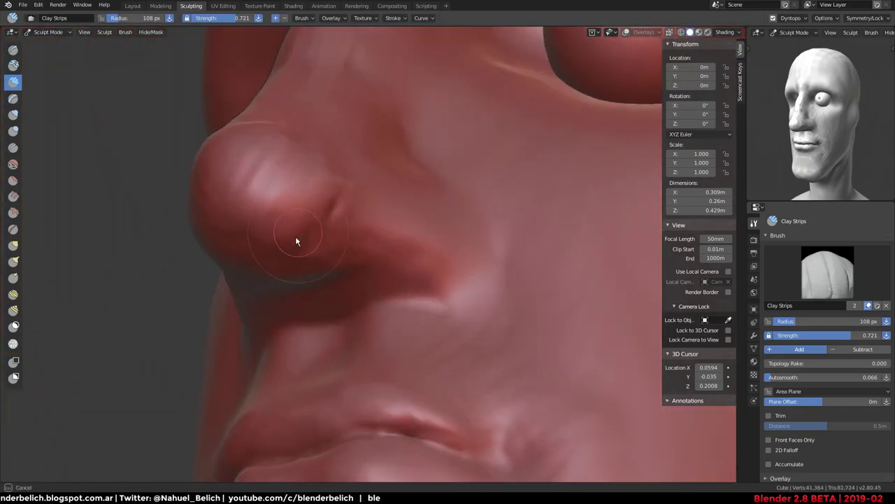
pyautogui.moveTo(280, 305); pyautogui.dragTo(331, 320)
# Sculpt the surface under the nose and smooth beneath the nostril
pyautogui.moveTo(331, 320)
pyautogui.mouseDown(button='middle')
pyautogui.moveTo(370, 315)
pyautogui.moveTo(336, 222)
pyautogui.moveTo(408, 182)
pyautogui.mouseUp(button='middle')
pyautogui.moveTo(358, 218); pyautogui.dragTo(390, 234)
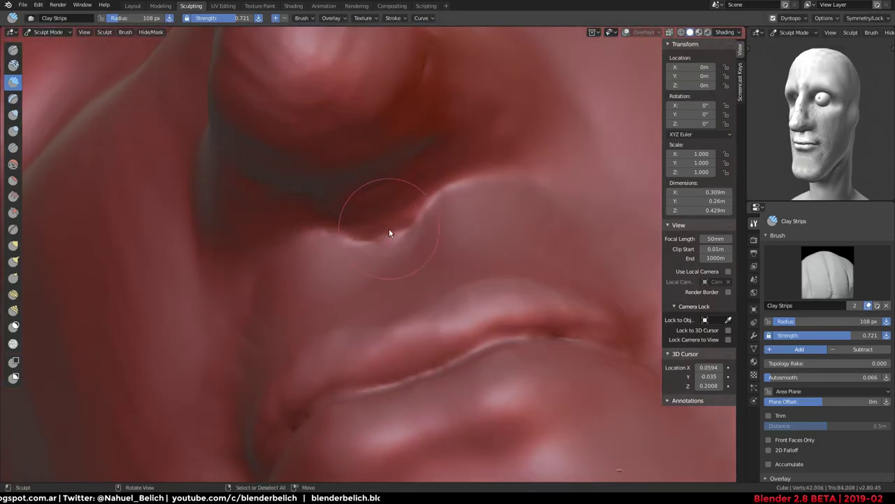
pyautogui.moveTo(354, 170)
pyautogui.mouseDown(button='middle')
pyautogui.moveTo(362, 133)
pyautogui.moveTo(389, 120)
pyautogui.moveTo(416, 316)
pyautogui.moveTo(380, 308)
pyautogui.mouseUp(button='middle')
pyautogui.scroll(2, 378, 250)
pyautogui.scroll(2, 352, 287)
pyautogui.moveTo(351, 288); pyautogui.dragTo(386, 224)
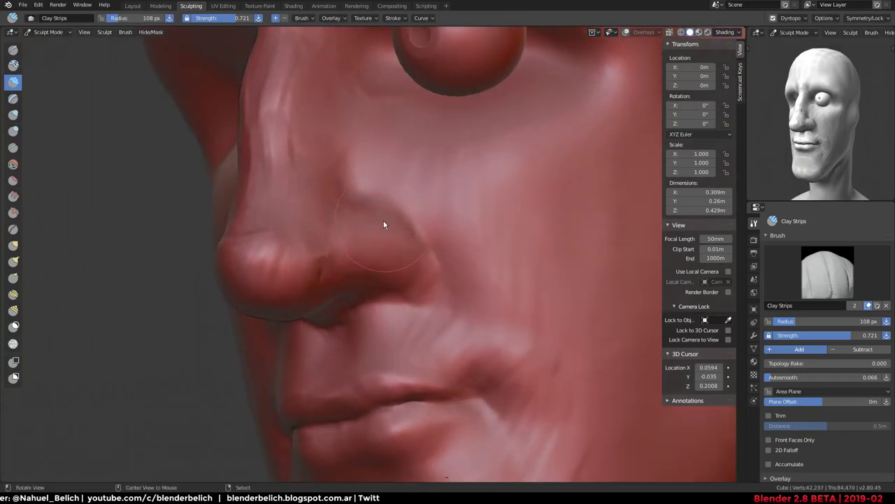
# Raise clay ridges above and beside the nostril wing
pyautogui.scroll(1, 400, 244)
pyautogui.scroll(1, 365, 295)
pyautogui.moveTo(365, 295)
pyautogui.mouseDown()
pyautogui.moveTo(361, 253)
pyautogui.moveTo(435, 310)
pyautogui.moveTo(406, 242)
pyautogui.mouseUp()
pyautogui.moveTo(408, 172)
pyautogui.mouseDown()
pyautogui.moveTo(443, 195)
pyautogui.moveTo(459, 276)
pyautogui.mouseUp()
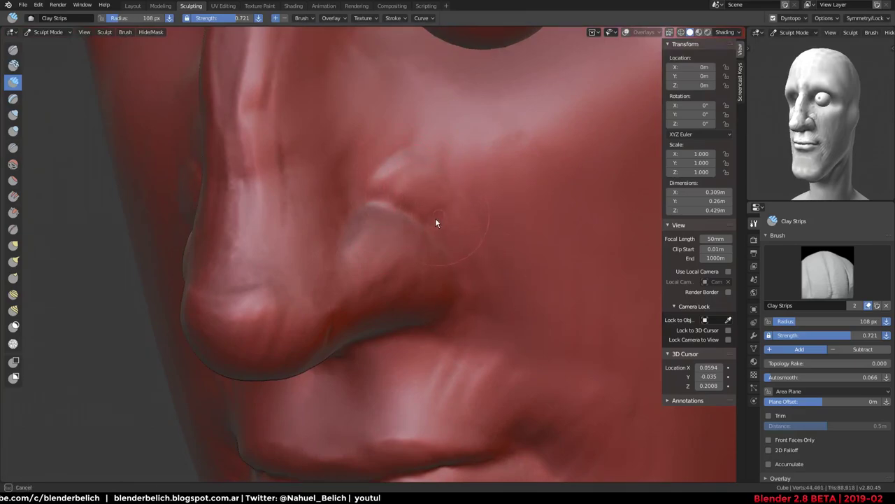
pyautogui.moveTo(435, 217); pyautogui.dragTo(480, 262)
pyautogui.moveTo(505, 322)
pyautogui.mouseDown()
pyautogui.moveTo(522, 273)
pyautogui.moveTo(534, 310)
pyautogui.mouseUp()
# Add clay streaks across the cheek and smooth the area near the nostril
pyautogui.keyDown('shift'); pyautogui.moveTo(550, 351); pyautogui.dragTo(496, 244, button='middle'); pyautogui.keyUp('shift')
pyautogui.moveTo(496, 244)
pyautogui.mouseDown()
pyautogui.moveTo(585, 200)
pyautogui.moveTo(599, 262)
pyautogui.mouseUp()
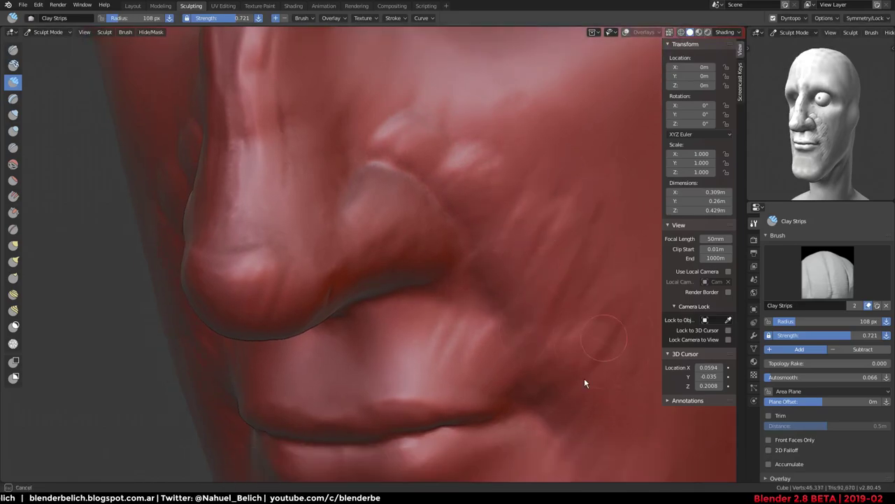
pyautogui.moveTo(585, 380)
pyautogui.mouseDown(button='middle')
pyautogui.moveTo(476, 366)
pyautogui.moveTo(430, 259)
pyautogui.mouseUp(button='middle')
pyautogui.moveTo(361, 168)
pyautogui.keyDown('shift'); pyautogui.mouseDown()
pyautogui.moveTo(410, 245)
pyautogui.moveTo(476, 203)
pyautogui.moveTo(495, 210)
pyautogui.moveTo(524, 164)
pyautogui.moveTo(455, 262)
pyautogui.moveTo(506, 177)
pyautogui.moveTo(485, 272)
pyautogui.moveTo(515, 323)
pyautogui.mouseUp(); pyautogui.keyUp('shift')
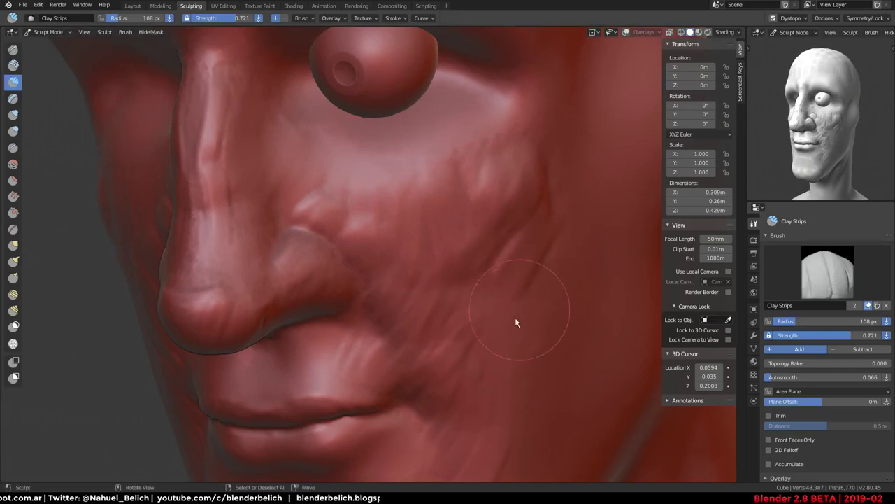
pyautogui.moveTo(524, 335)
pyautogui.mouseDown(button='middle')
pyautogui.moveTo(366, 300)
pyautogui.moveTo(383, 100)
pyautogui.mouseUp(button='middle')
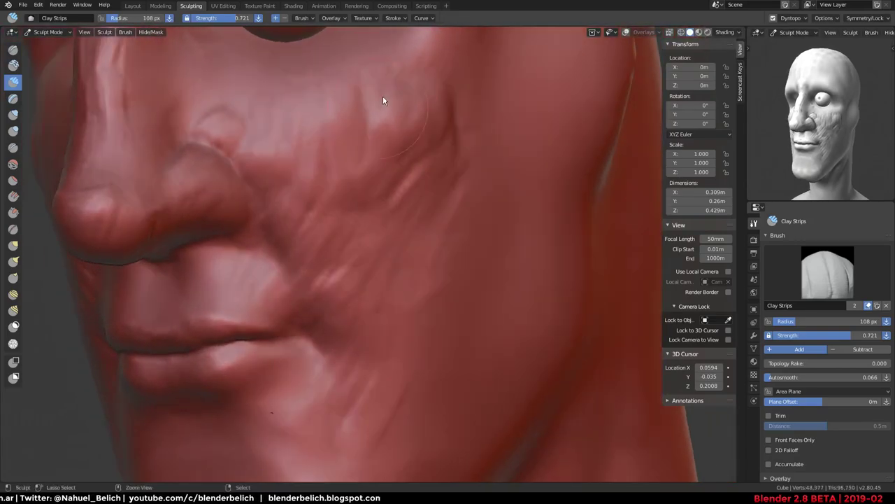
pyautogui.moveTo(383, 101)
pyautogui.mouseDown()
pyautogui.moveTo(410, 202)
pyautogui.moveTo(406, 306)
pyautogui.moveTo(466, 214)
pyautogui.moveTo(475, 240)
pyautogui.moveTo(441, 387)
pyautogui.mouseUp()
# Lay faint additional Clay Strips strokes down the cheek from a side-on view
pyautogui.scroll(-3, 427, 373)
pyautogui.moveTo(412, 359); pyautogui.dragTo(409, 304, button='middle')
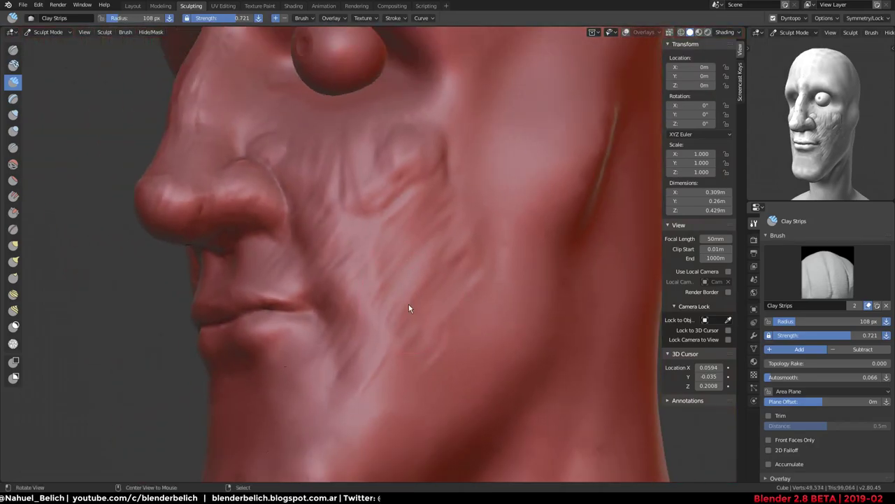
pyautogui.moveTo(397, 321); pyautogui.dragTo(478, 285)
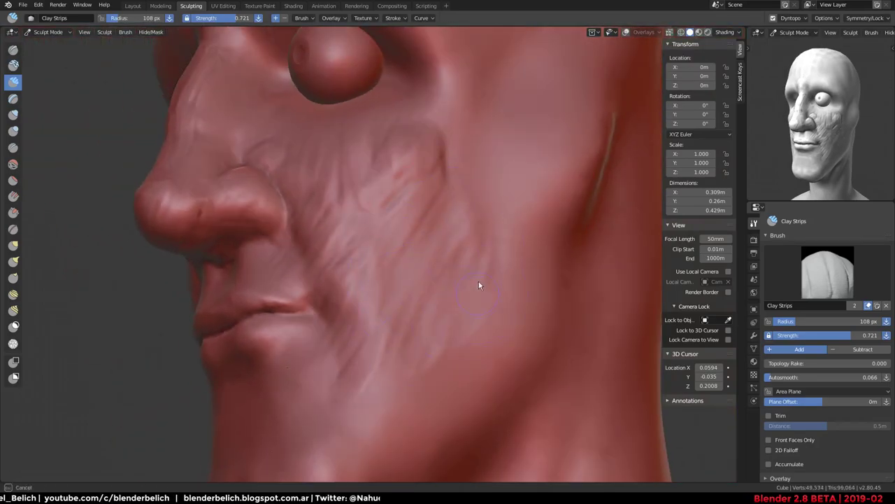
pyautogui.moveTo(457, 175); pyautogui.dragTo(441, 322)
pyautogui.moveTo(442, 322)
pyautogui.mouseDown(button='middle')
pyautogui.moveTo(461, 336)
pyautogui.moveTo(466, 314)
pyautogui.moveTo(396, 336)
pyautogui.mouseUp(button='middle')
pyautogui.scroll(2, 396, 336)
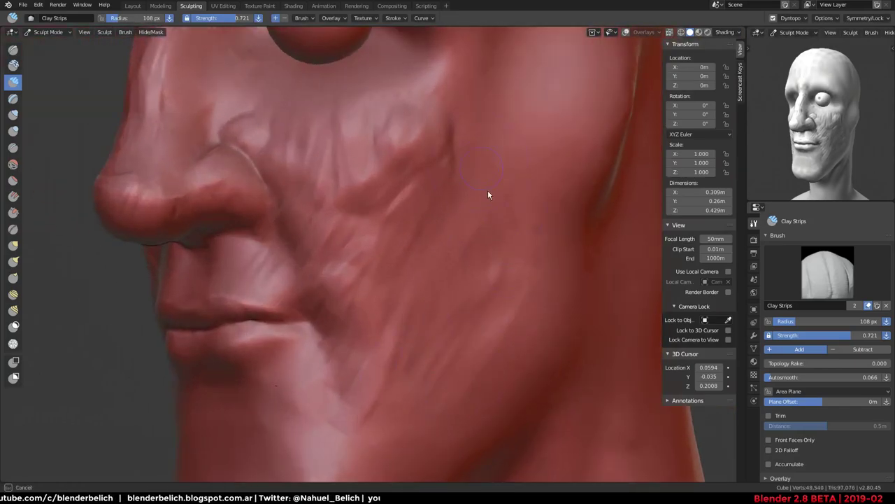
pyautogui.moveTo(496, 224)
pyautogui.mouseDown()
pyautogui.moveTo(508, 261)
pyautogui.moveTo(499, 300)
pyautogui.mouseUp()
pyautogui.moveTo(500, 300); pyautogui.dragTo(480, 366, button='middle')
pyautogui.hotkey('shift', 'z')
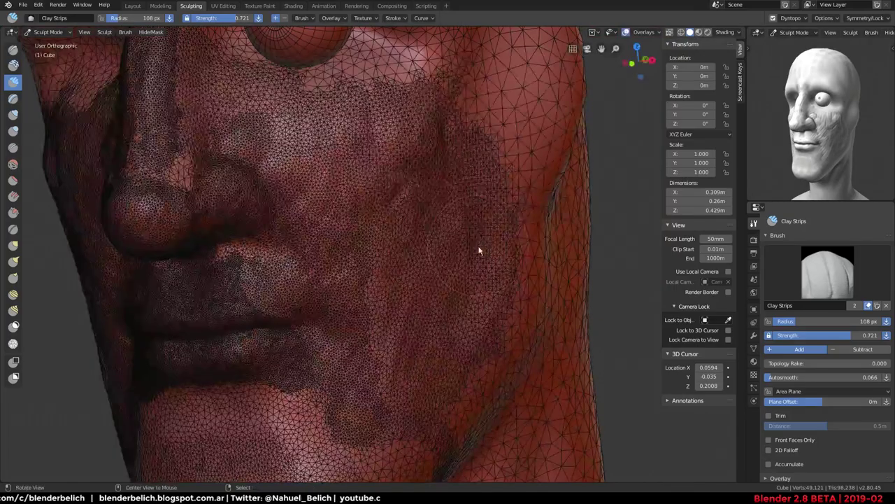
pyautogui.moveTo(480, 249)
pyautogui.mouseDown(button='middle')
pyautogui.moveTo(492, 247)
pyautogui.moveTo(434, 265)
pyautogui.moveTo(416, 217)
pyautogui.mouseUp(button='middle')
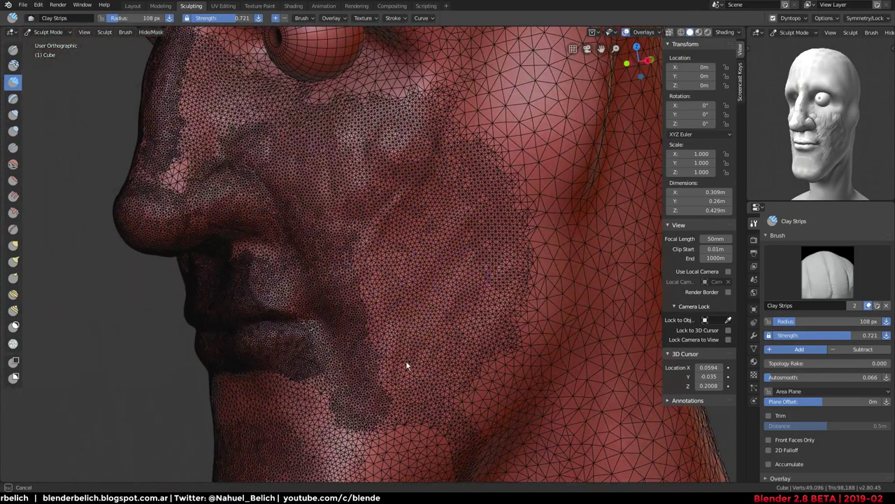
pyautogui.keyDown('shift'); pyautogui.moveTo(455, 347); pyautogui.dragTo(456, 341, button='middle'); pyautogui.keyUp('shift')
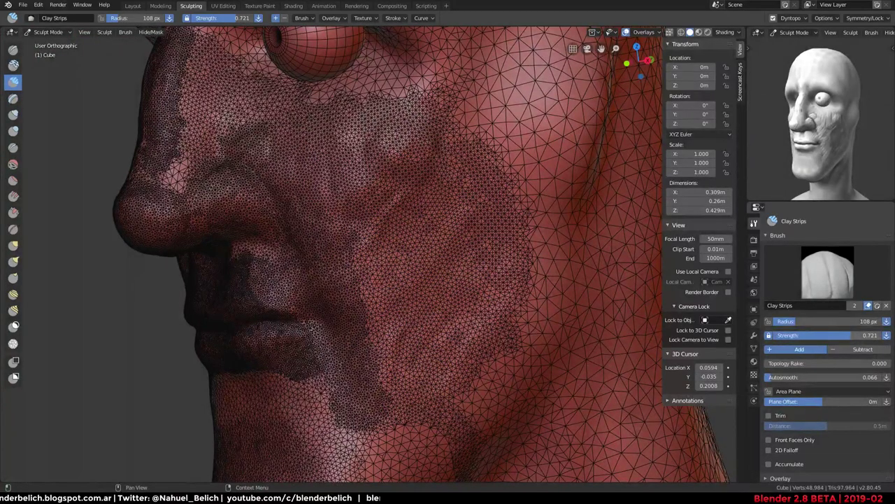
pyautogui.keyDown('shift'); pyautogui.moveTo(455, 342); pyautogui.dragTo(364, 308, button='middle'); pyautogui.keyUp('shift')
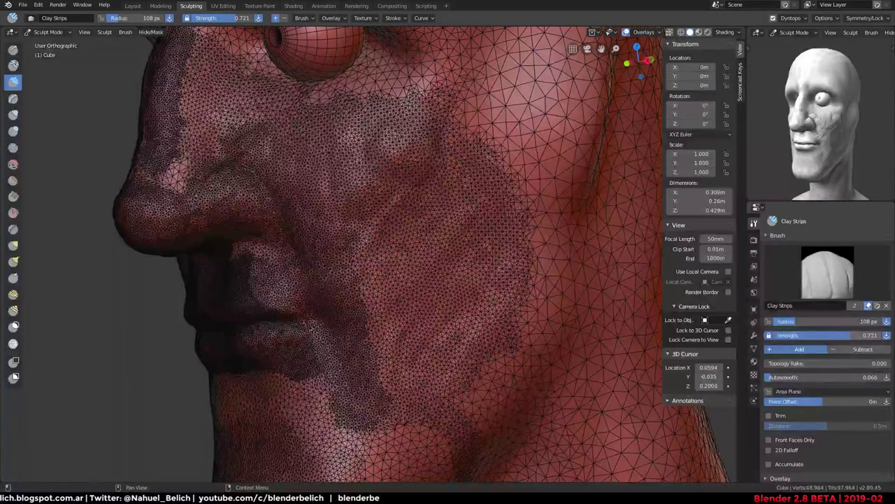
pyautogui.moveTo(414, 221)
pyautogui.mouseDown(button='middle')
pyautogui.moveTo(419, 299)
pyautogui.moveTo(426, 224)
pyautogui.moveTo(340, 156)
pyautogui.moveTo(445, 284)
pyautogui.moveTo(401, 293)
pyautogui.moveTo(442, 240)
pyautogui.moveTo(384, 309)
pyautogui.moveTo(364, 278)
pyautogui.mouseUp(button='middle')
# Hide the wireframe overlay and soften the curved wrinkle on the cheek
pyautogui.hotkey('shift', 'alt', 'z')
pyautogui.scroll(-5, 442, 239)
pyautogui.scroll(3, 364, 279)
pyautogui.scroll(3, 376, 239)
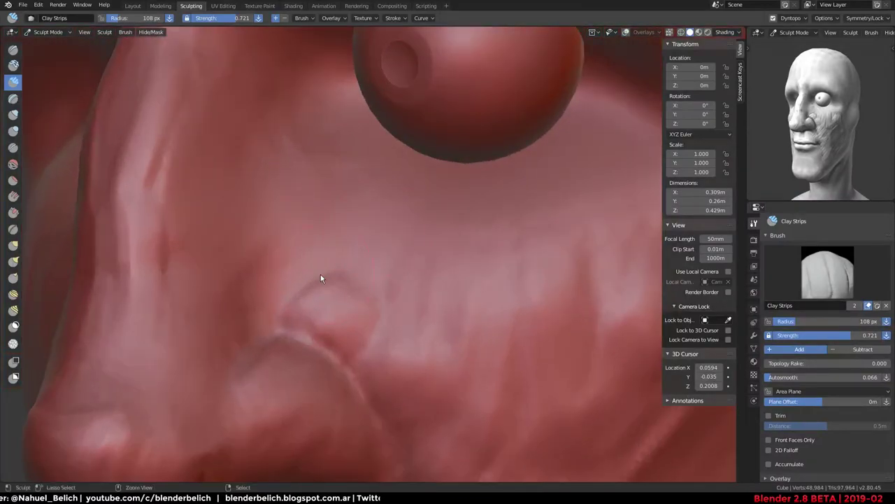
pyautogui.moveTo(343, 250)
pyautogui.keyDown('shift'); pyautogui.mouseDown()
pyautogui.moveTo(309, 259)
pyautogui.moveTo(291, 244)
pyautogui.mouseUp(); pyautogui.keyUp('shift')
pyautogui.keyDown('shift'); pyautogui.moveTo(371, 252); pyautogui.dragTo(352, 286); pyautogui.keyUp('shift')
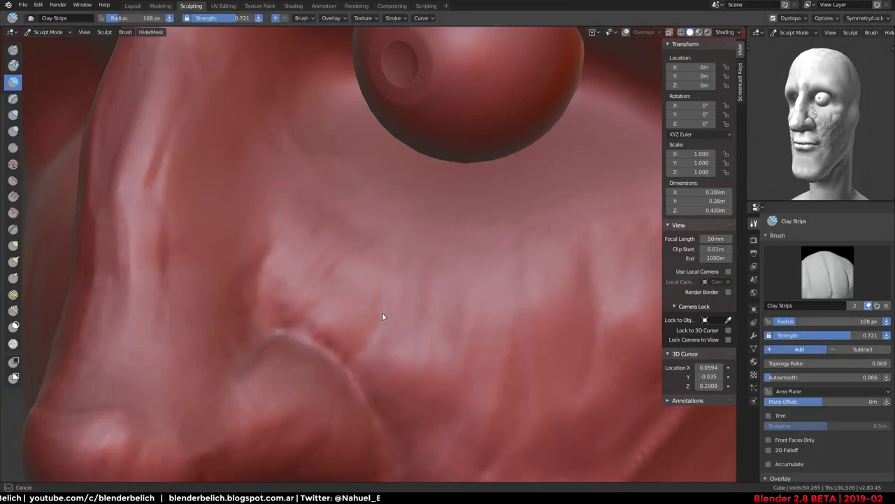
# Build up the cheek below the eye with further clay strokes
pyautogui.moveTo(383, 317)
pyautogui.keyDown('shift'); pyautogui.mouseDown()
pyautogui.moveTo(403, 264)
pyautogui.moveTo(424, 294)
pyautogui.moveTo(460, 313)
pyautogui.moveTo(461, 406)
pyautogui.mouseUp(); pyautogui.keyUp('shift')
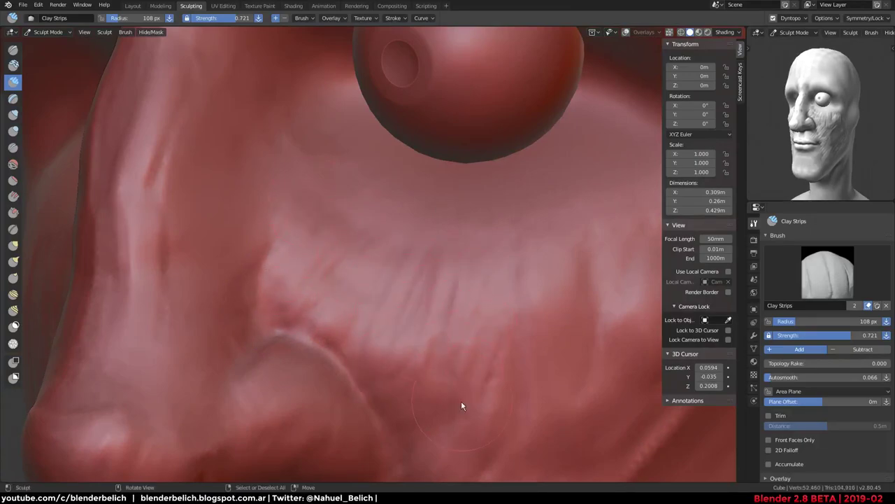
pyautogui.moveTo(419, 293); pyautogui.dragTo(419, 384)
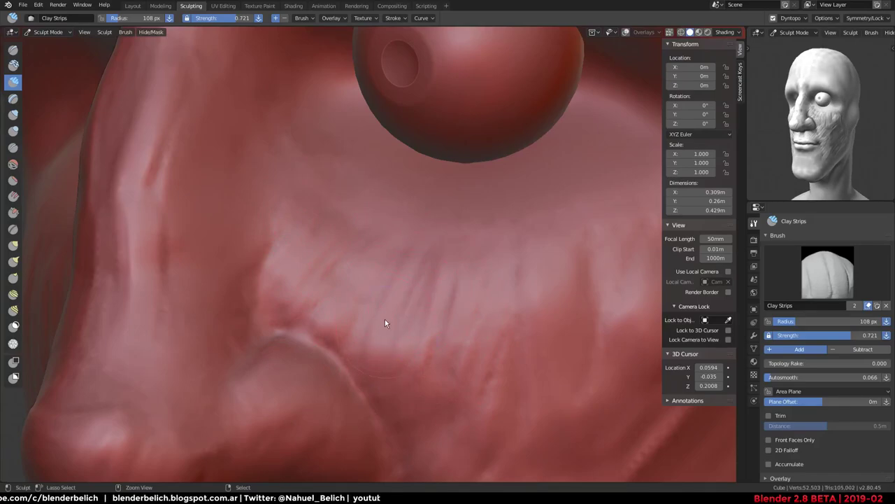
pyautogui.moveTo(385, 323)
pyautogui.mouseDown()
pyautogui.moveTo(406, 424)
pyautogui.moveTo(420, 351)
pyautogui.mouseUp()
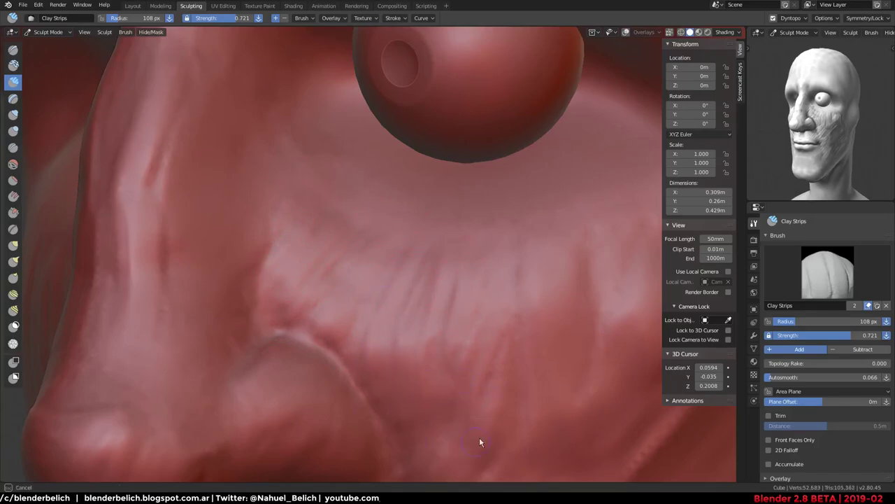
pyautogui.keyDown('ctrl'); pyautogui.moveTo(479, 410); pyautogui.dragTo(481, 362, button='middle'); pyautogui.keyUp('ctrl')
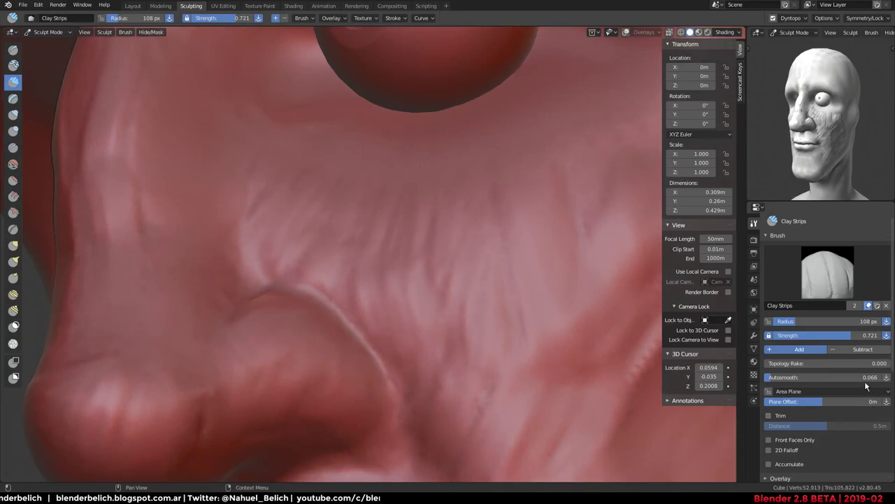
# Set Clay Strips Autosmooth to 0 and build clay strands on the cheek
pyautogui.moveTo(865, 378); pyautogui.dragTo(720, 384)
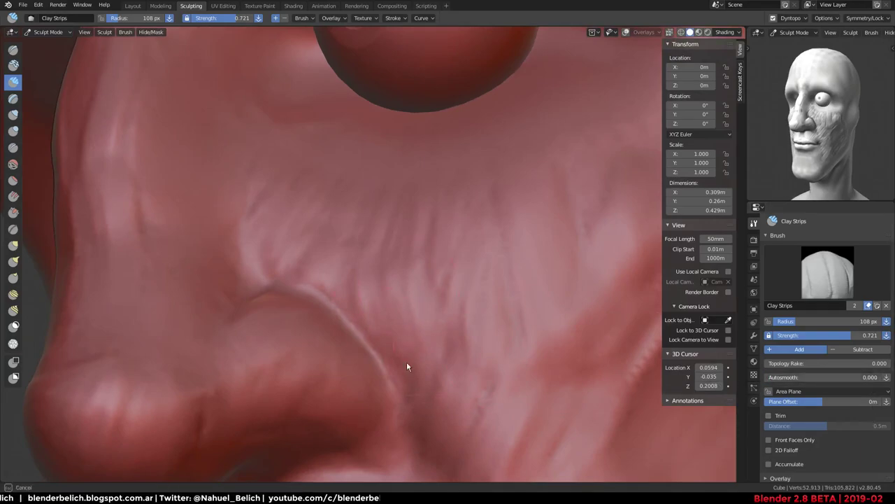
pyautogui.moveTo(435, 303); pyautogui.dragTo(440, 380)
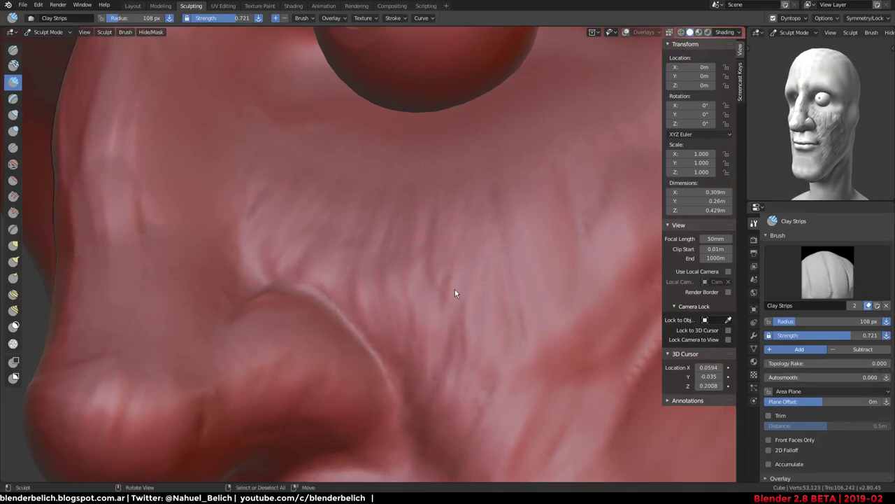
pyautogui.moveTo(455, 294); pyautogui.dragTo(440, 394)
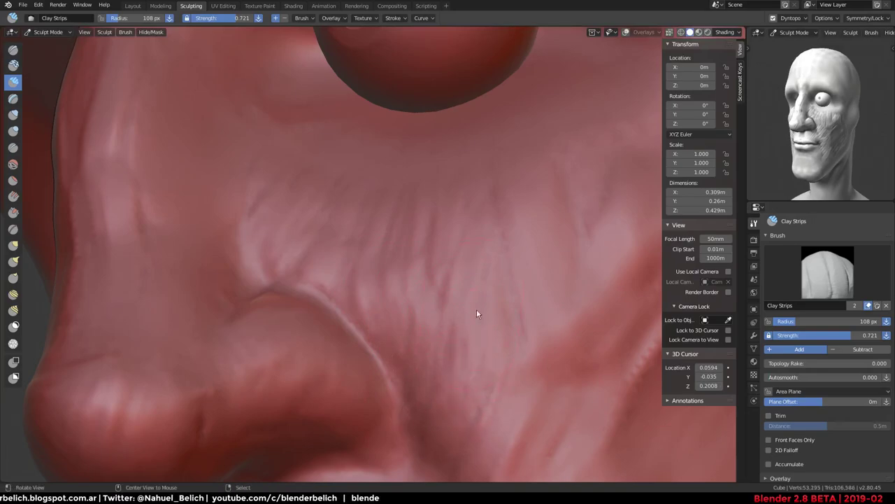
pyautogui.moveTo(476, 314)
pyautogui.mouseDown(button='middle')
pyautogui.moveTo(565, 299)
pyautogui.moveTo(456, 380)
pyautogui.moveTo(309, 133)
pyautogui.mouseUp(button='middle')
pyautogui.moveTo(309, 133); pyautogui.dragTo(310, 151)
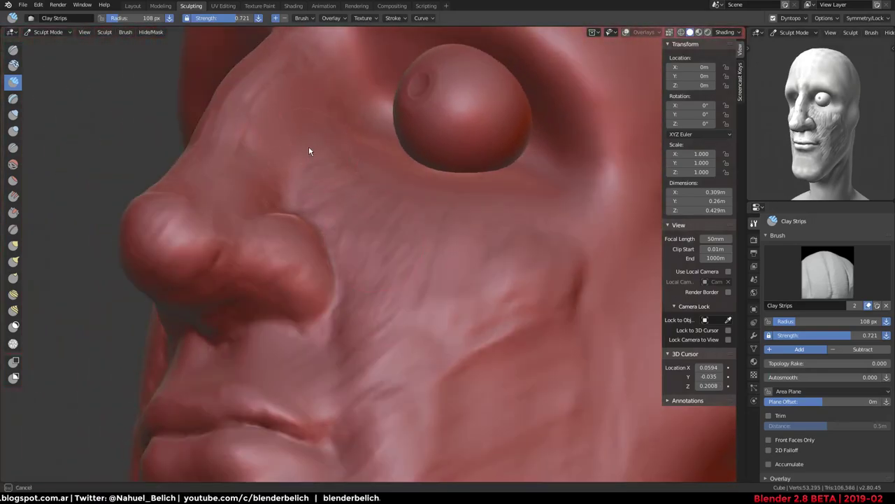
# Add clay strokes beside the nose and across the cheek
pyautogui.moveTo(303, 105); pyautogui.dragTo(320, 216, button='middle')
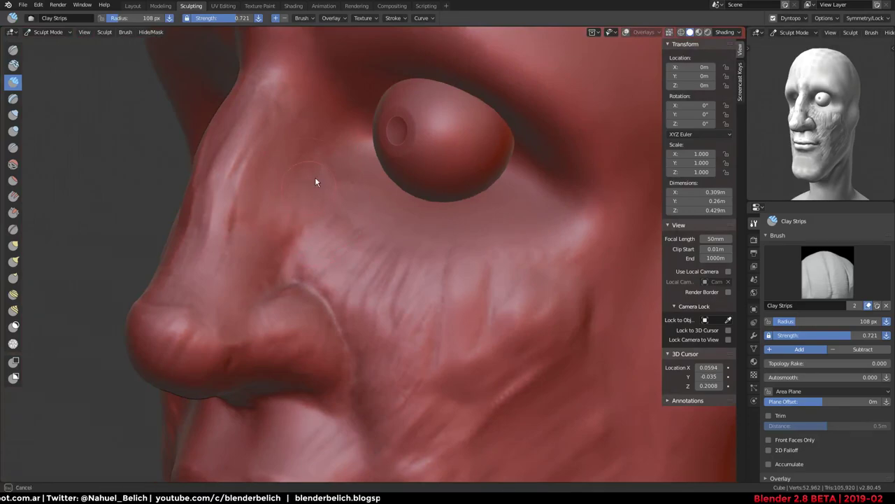
pyautogui.moveTo(286, 151); pyautogui.dragTo(245, 197)
pyautogui.moveTo(430, 284)
pyautogui.mouseDown(button='middle')
pyautogui.moveTo(455, 268)
pyautogui.moveTo(415, 273)
pyautogui.moveTo(385, 260)
pyautogui.mouseUp(button='middle')
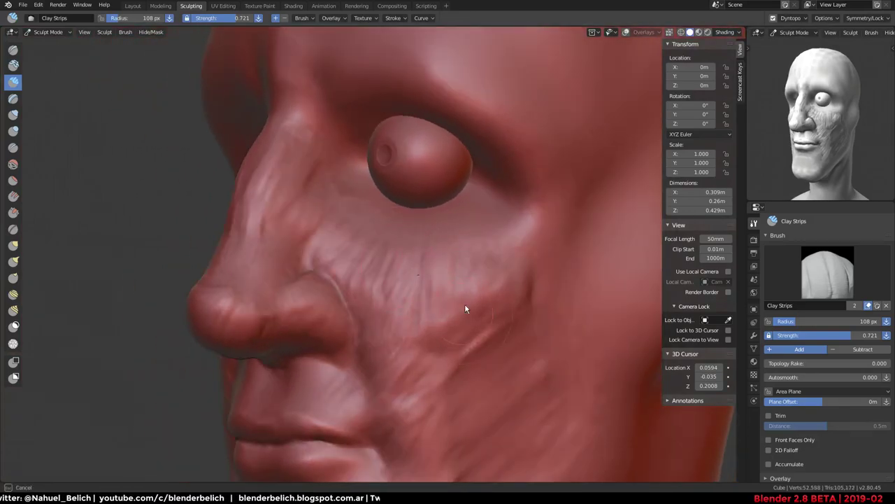
pyautogui.moveTo(465, 308); pyautogui.dragTo(525, 300)
pyautogui.moveTo(455, 324)
pyautogui.mouseDown(button='middle')
pyautogui.moveTo(404, 272)
pyautogui.moveTo(398, 217)
pyautogui.mouseUp(button='middle')
pyautogui.moveTo(392, 240); pyautogui.dragTo(423, 293)
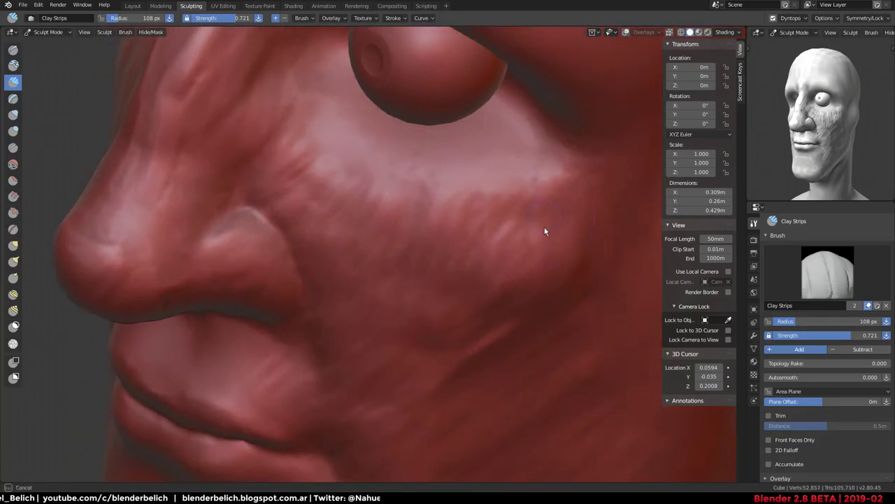
# Add clay strips below the eye, extending down toward the mouth corner
pyautogui.moveTo(545, 232); pyautogui.dragTo(599, 234)
pyautogui.moveTo(600, 234); pyautogui.dragTo(488, 232, button='middle')
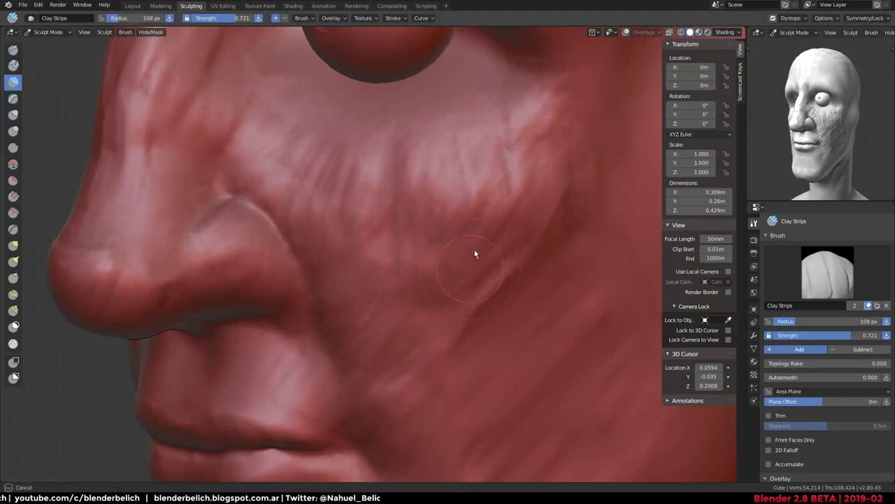
pyautogui.moveTo(502, 274)
pyautogui.mouseDown(button='middle')
pyautogui.moveTo(447, 261)
pyautogui.moveTo(604, 258)
pyautogui.moveTo(416, 370)
pyautogui.moveTo(362, 290)
pyautogui.mouseUp(button='middle')
pyautogui.moveTo(361, 289)
pyautogui.mouseDown()
pyautogui.moveTo(373, 330)
pyautogui.moveTo(380, 256)
pyautogui.moveTo(410, 359)
pyautogui.moveTo(406, 235)
pyautogui.moveTo(424, 360)
pyautogui.moveTo(459, 260)
pyautogui.moveTo(438, 362)
pyautogui.moveTo(483, 338)
pyautogui.moveTo(410, 354)
pyautogui.moveTo(380, 256)
pyautogui.moveTo(368, 260)
pyautogui.moveTo(475, 360)
pyautogui.mouseUp()
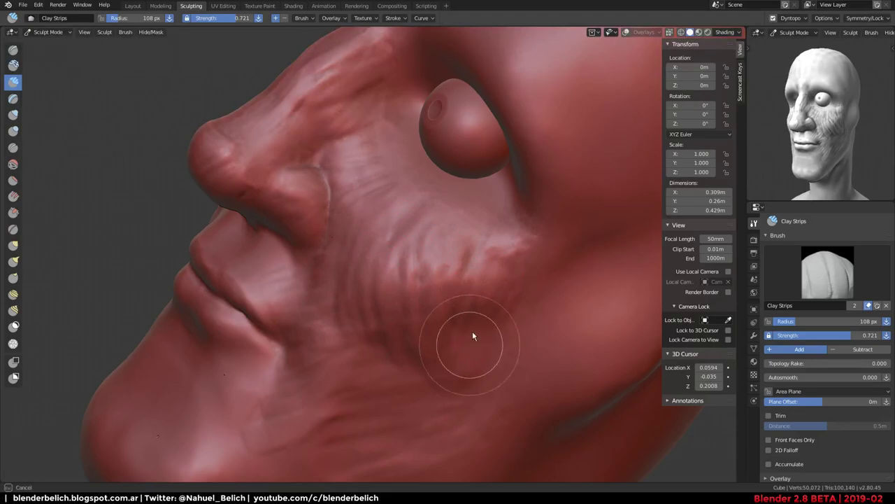
pyautogui.moveTo(463, 374)
pyautogui.mouseDown(button='middle')
pyautogui.moveTo(476, 319)
pyautogui.moveTo(452, 303)
pyautogui.moveTo(464, 279)
pyautogui.moveTo(463, 244)
pyautogui.moveTo(349, 293)
pyautogui.moveTo(366, 295)
pyautogui.moveTo(386, 199)
pyautogui.mouseUp(button='middle')
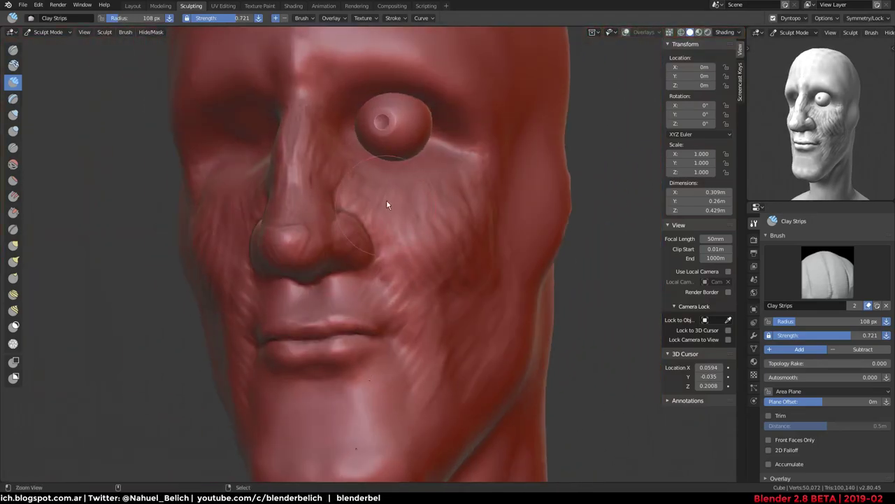
pyautogui.moveTo(422, 244); pyautogui.dragTo(391, 333, button='middle')
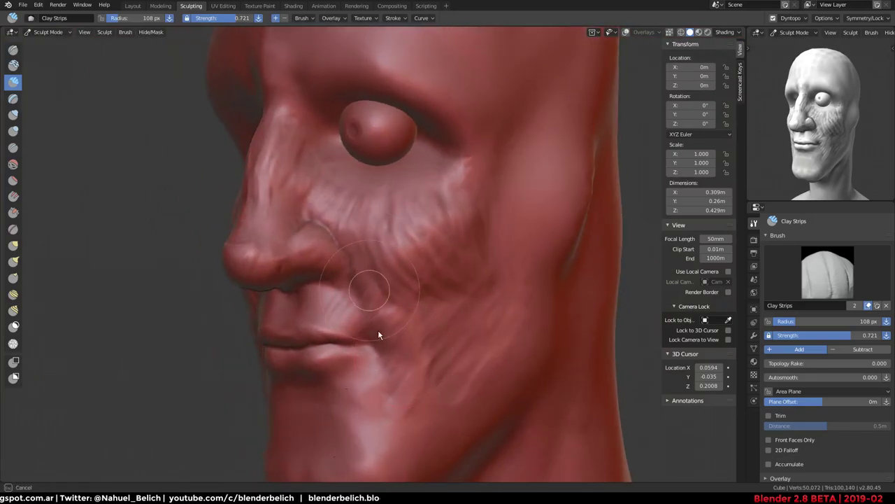
pyautogui.moveTo(400, 407)
pyautogui.keyDown('shift'); pyautogui.mouseDown(button='middle')
pyautogui.moveTo(398, 287)
pyautogui.moveTo(370, 202)
pyautogui.moveTo(346, 231)
pyautogui.mouseUp(button='middle'); pyautogui.keyUp('shift')
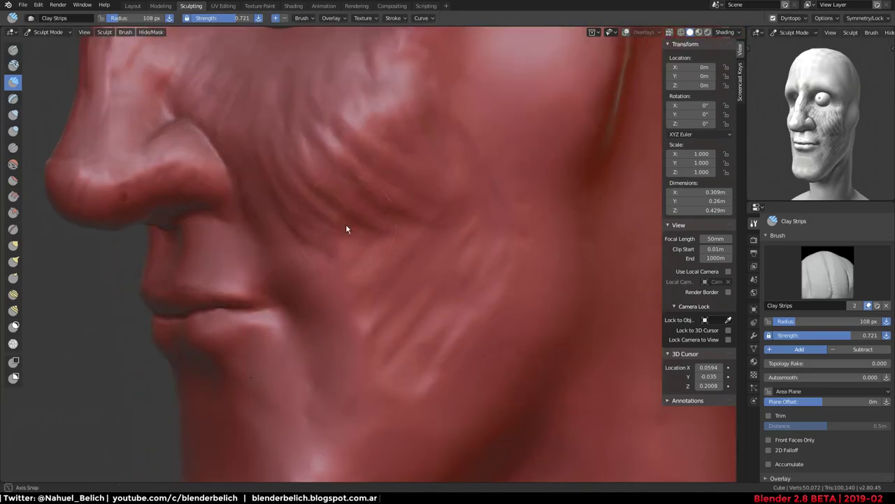
# Keep the brush at 135 px and smooth the wrinkle detail on the cheek
pyautogui.press('f')
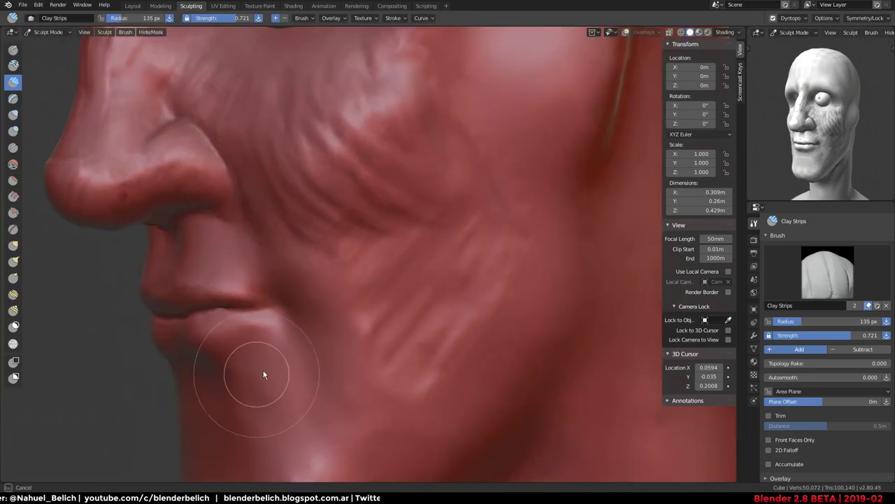
pyautogui.press('f')
pyautogui.click(313, 425)
pyautogui.moveTo(439, 345); pyautogui.dragTo(436, 239)
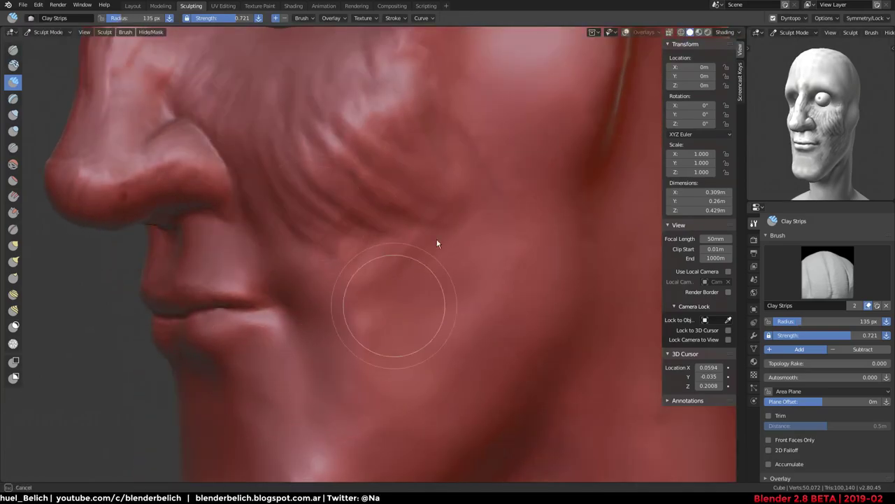
pyautogui.moveTo(451, 211); pyautogui.dragTo(372, 399, button='middle')
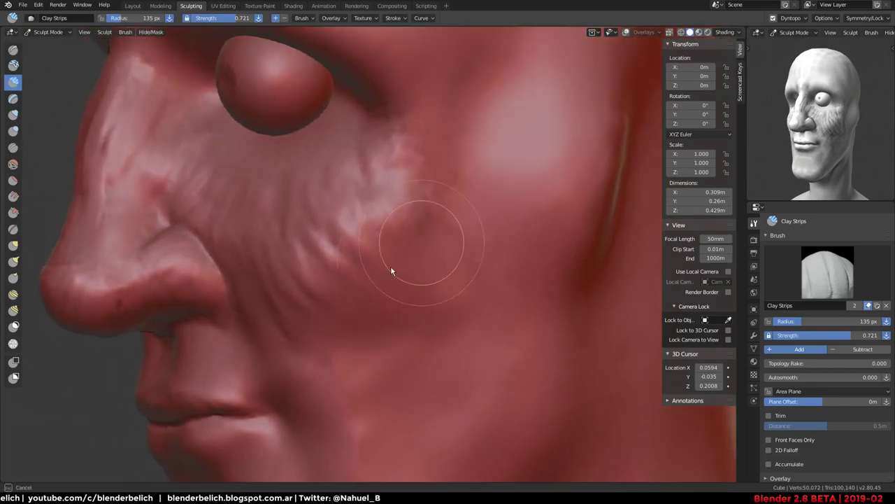
pyautogui.press('f')
pyautogui.moveTo(361, 217)
pyautogui.keyDown('shift'); pyautogui.mouseDown()
pyautogui.moveTo(285, 200)
pyautogui.moveTo(369, 166)
pyautogui.moveTo(426, 160)
pyautogui.moveTo(287, 290)
pyautogui.mouseUp(); pyautogui.keyUp('shift')
pyautogui.click(287, 290)
# Inspect nose, lips and chin from several angles, then switch to the Snake Hook brush
pyautogui.moveTo(406, 140)
pyautogui.mouseDown(button='middle')
pyautogui.moveTo(367, 232)
pyautogui.moveTo(445, 286)
pyautogui.mouseUp(button='middle')
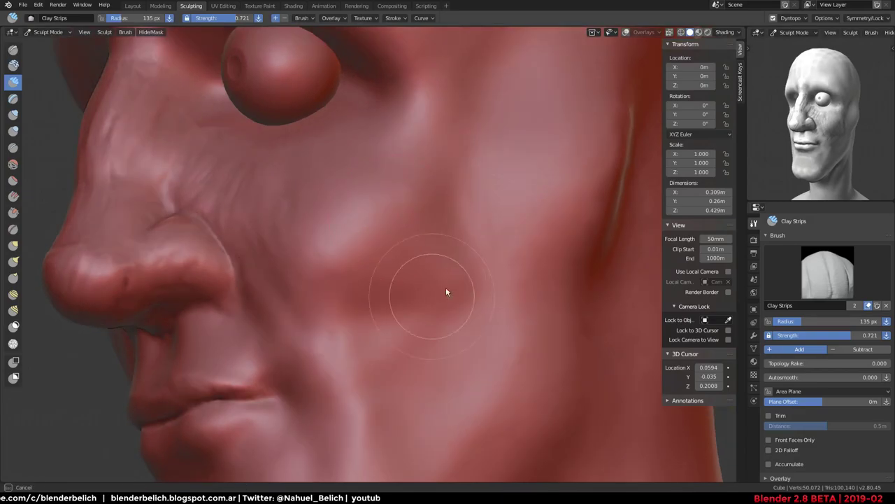
pyautogui.moveTo(363, 298)
pyautogui.mouseDown(button='middle')
pyautogui.moveTo(396, 271)
pyautogui.moveTo(300, 217)
pyautogui.mouseUp(button='middle')
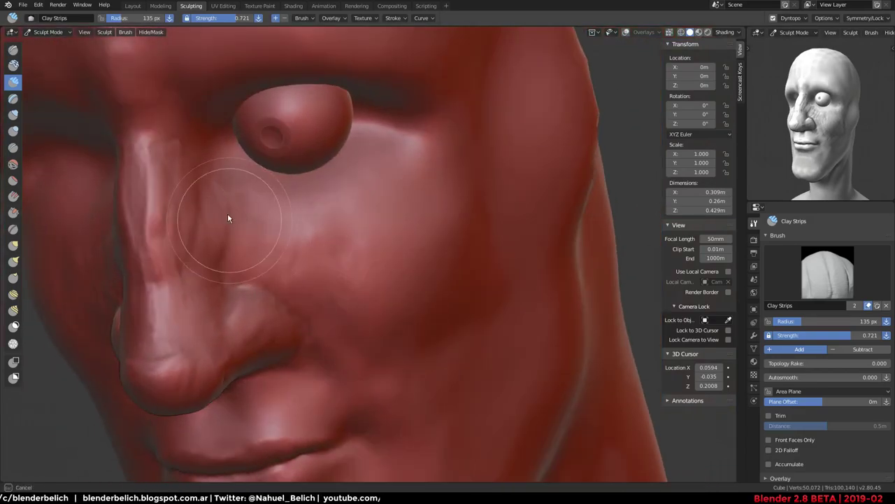
pyautogui.moveTo(200, 184); pyautogui.dragTo(294, 266, button='middle')
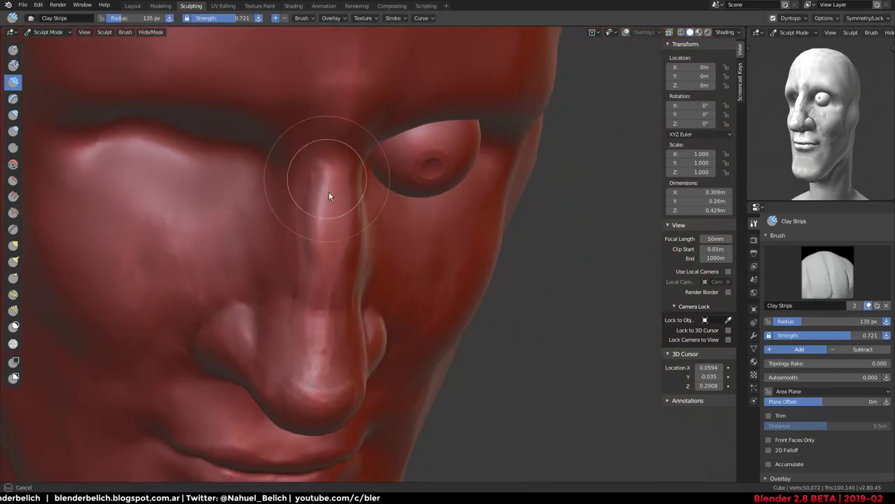
pyautogui.moveTo(310, 410)
pyautogui.mouseDown(button='middle')
pyautogui.moveTo(340, 210)
pyautogui.moveTo(323, 277)
pyautogui.moveTo(326, 170)
pyautogui.moveTo(252, 277)
pyautogui.mouseUp(button='middle')
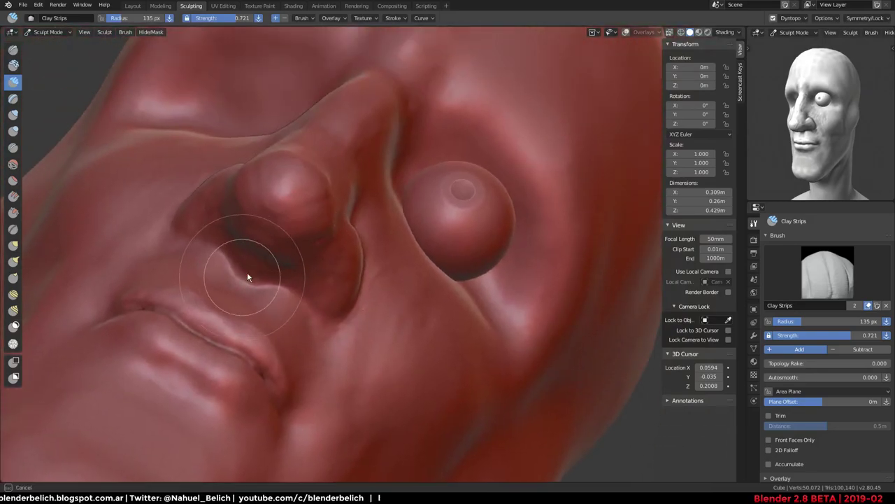
pyautogui.moveTo(368, 226); pyautogui.dragTo(266, 319, button='middle')
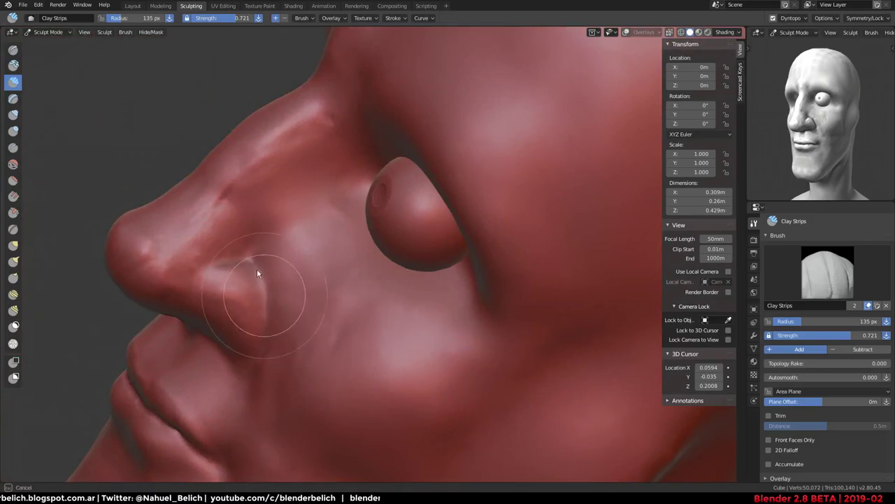
pyautogui.moveTo(177, 317); pyautogui.dragTo(224, 287, button='middle')
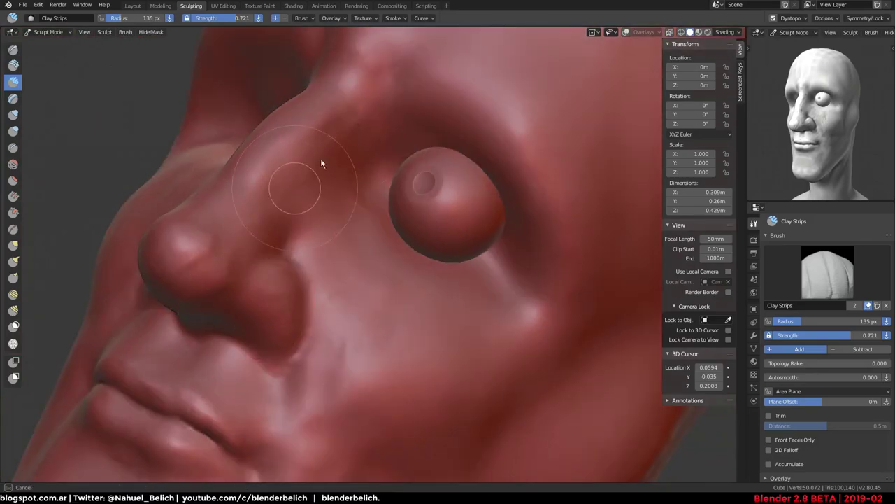
pyautogui.moveTo(357, 86)
pyautogui.mouseDown(button='middle')
pyautogui.moveTo(256, 261)
pyautogui.moveTo(386, 250)
pyautogui.moveTo(330, 194)
pyautogui.moveTo(409, 317)
pyautogui.mouseUp(button='middle')
pyautogui.moveTo(372, 435)
pyautogui.mouseDown(button='middle')
pyautogui.moveTo(408, 126)
pyautogui.moveTo(393, 280)
pyautogui.moveTo(320, 146)
pyautogui.moveTo(400, 149)
pyautogui.mouseUp(button='middle')
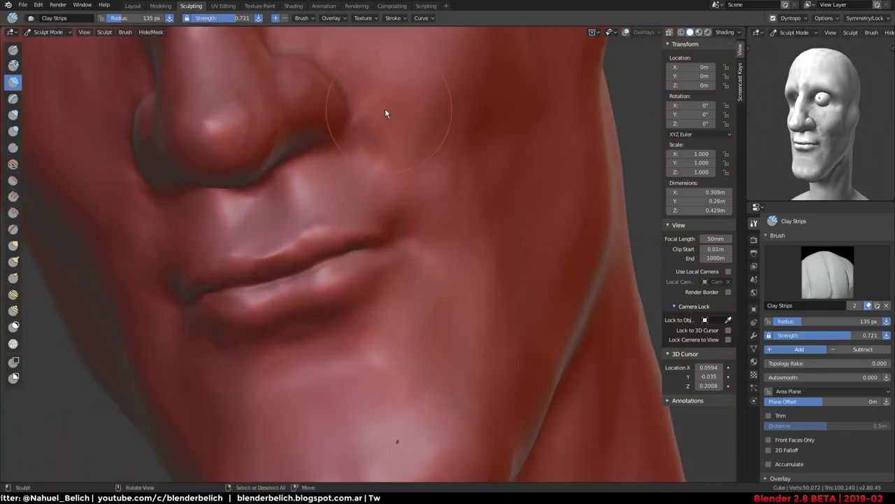
pyautogui.press('k')
pyautogui.moveTo(396, 191)
pyautogui.mouseDown(button='middle')
pyautogui.moveTo(343, 256)
pyautogui.moveTo(374, 248)
pyautogui.moveTo(335, 257)
pyautogui.mouseUp(button='middle')
# Enlarge the Snake Hook radius to 174 px and apply a smoother falloff curve preset
pyautogui.press('f')
pyautogui.click(331, 256)
pyautogui.press('f')
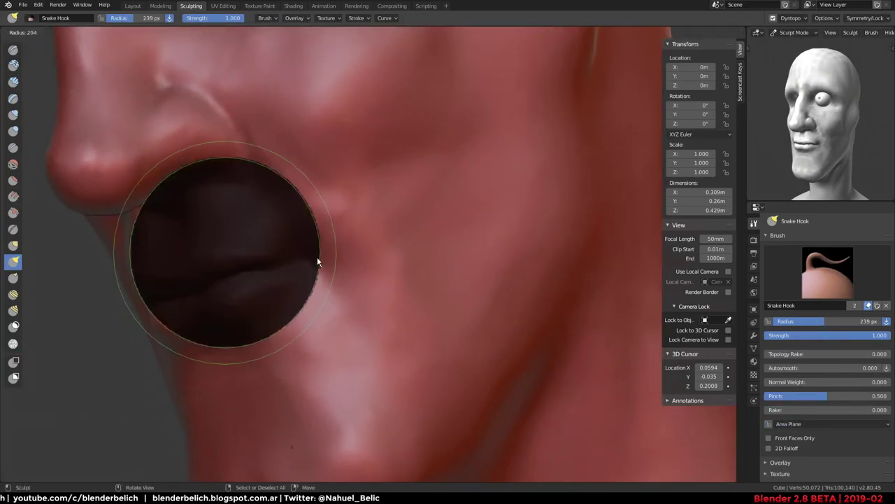
pyautogui.click(317, 262)
pyautogui.scroll(-5, 805, 377)
pyautogui.click(798, 426)
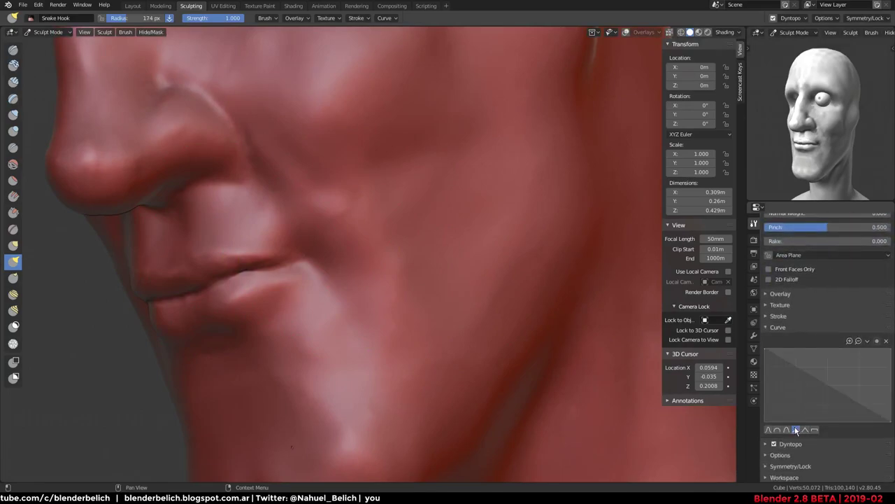
# Raise the radius to 238 px and pull a dimple into the mouth corner
pyautogui.moveTo(362, 208); pyautogui.dragTo(320, 236, button='middle')
pyautogui.press('f')
pyautogui.click(319, 236)
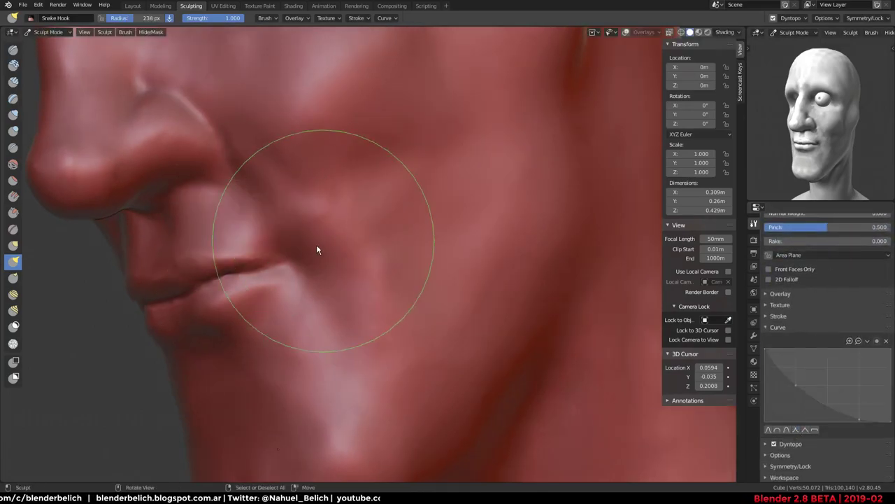
pyautogui.moveTo(317, 244); pyautogui.dragTo(327, 241)
pyautogui.moveTo(326, 241)
pyautogui.mouseDown(button='middle')
pyautogui.moveTo(346, 255)
pyautogui.moveTo(396, 233)
pyautogui.moveTo(415, 206)
pyautogui.mouseUp(button='middle')
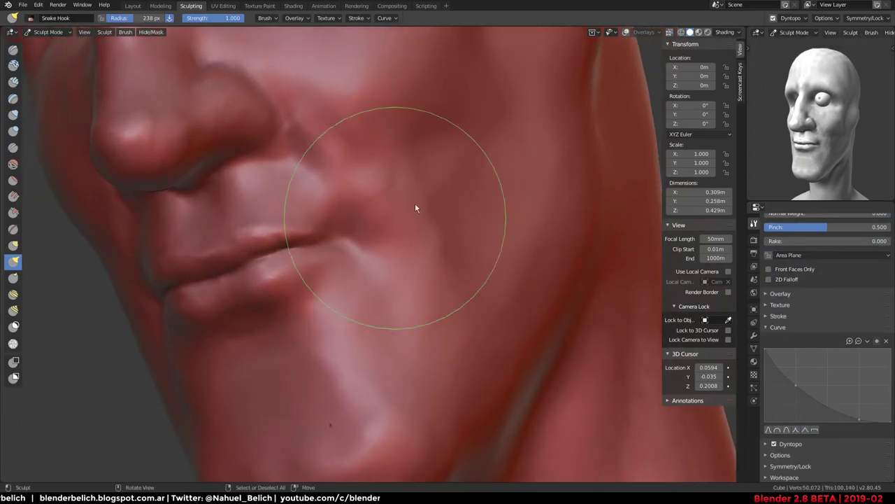
pyautogui.click(791, 17)
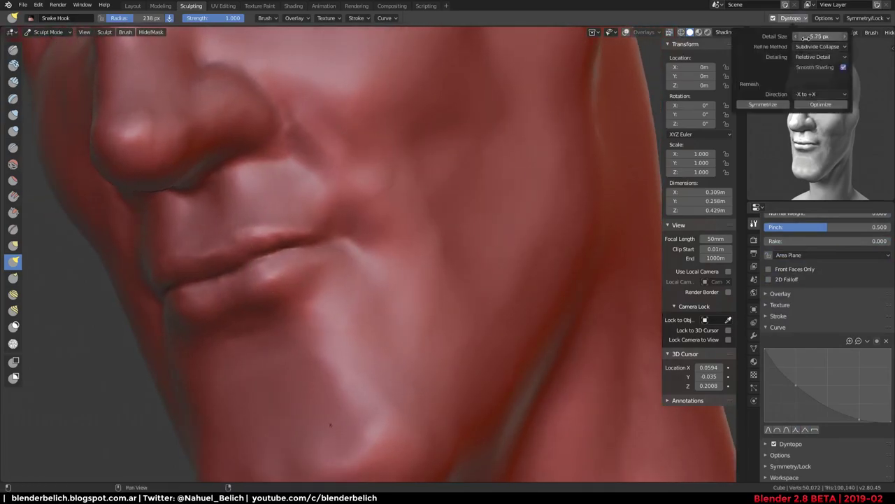
# Show the wireframe and try a stroke near the mouth, then undo it
pyautogui.hotkey('shift', 'alt', 'z')
pyautogui.moveTo(390, 136); pyautogui.dragTo(314, 245, button='middle')
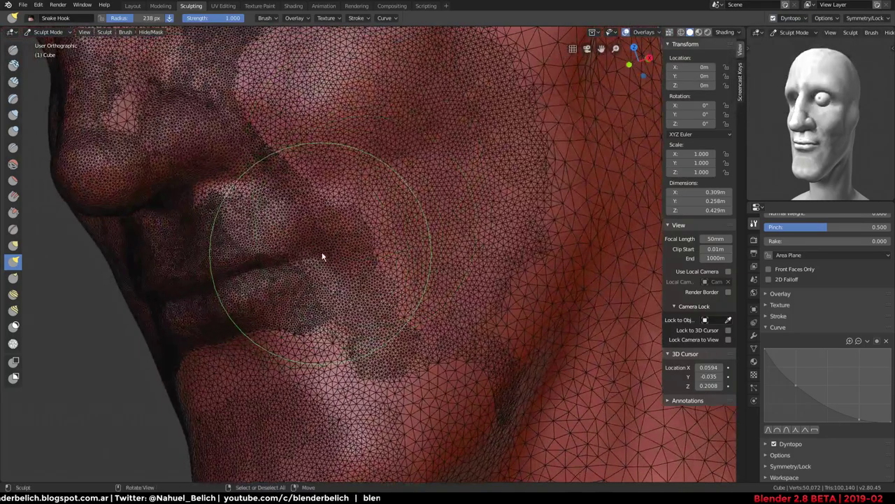
pyautogui.click(790, 17)
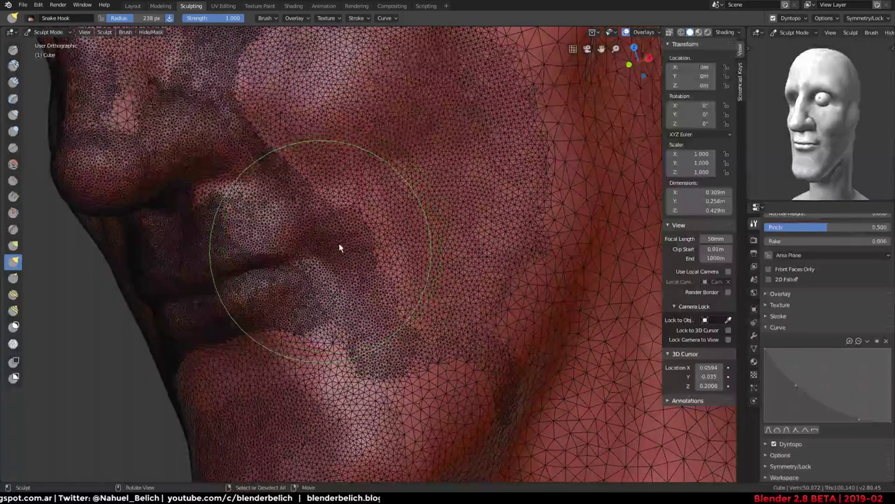
pyautogui.moveTo(339, 247); pyautogui.dragTo(364, 225)
pyautogui.hotkey('ctrl', 'z')
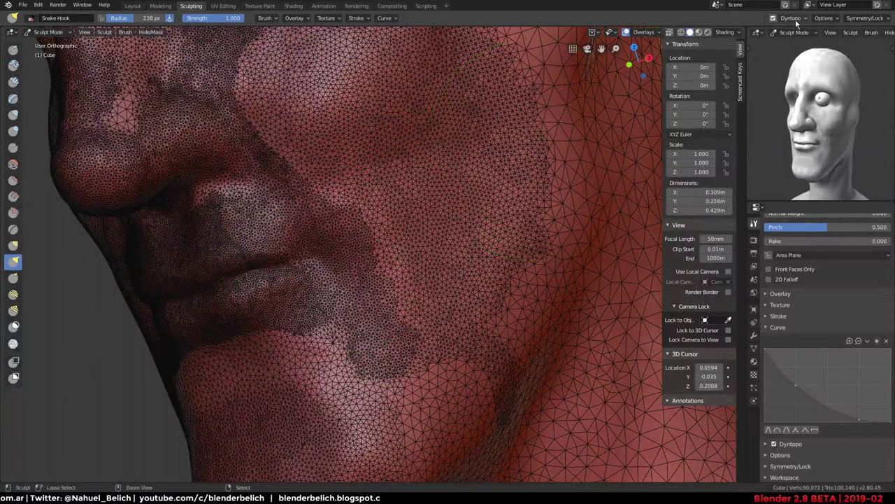
# Set the Dyntopo Detail Size to 2.76 and pull the mouth corner into a fuller shape
pyautogui.click(808, 18)
pyautogui.click(824, 36)
pyautogui.write('2.76')
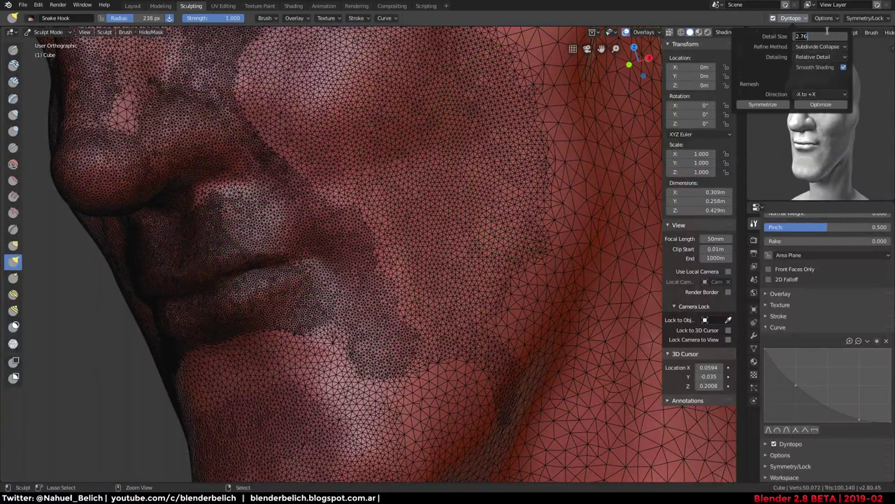
pyautogui.press('Return')
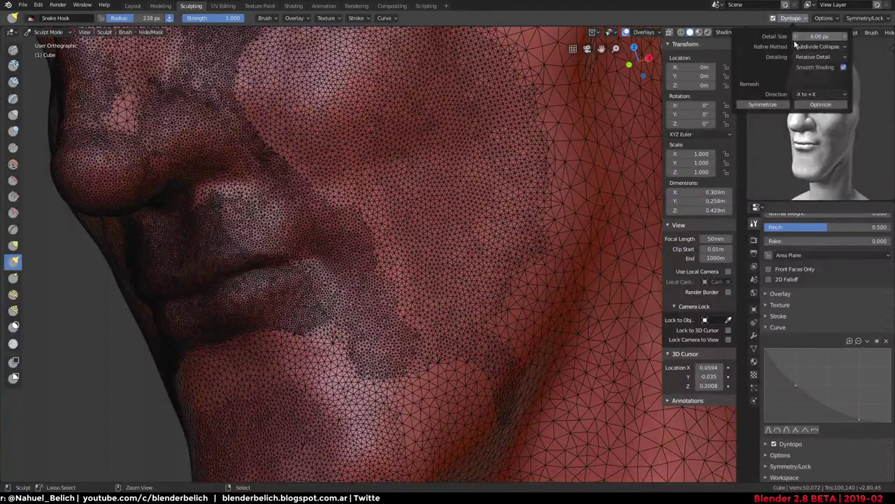
pyautogui.moveTo(292, 278); pyautogui.dragTo(337, 244)
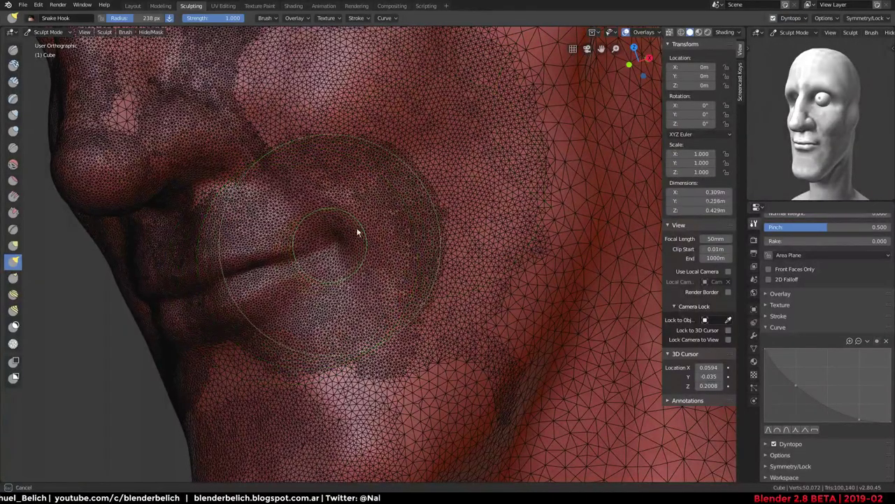
pyautogui.moveTo(337, 244); pyautogui.dragTo(430, 208, button='middle')
pyautogui.moveTo(454, 216)
pyautogui.mouseDown(button='middle')
pyautogui.moveTo(406, 255)
pyautogui.moveTo(380, 254)
pyautogui.moveTo(329, 226)
pyautogui.moveTo(361, 249)
pyautogui.moveTo(290, 294)
pyautogui.moveTo(244, 268)
pyautogui.mouseUp(button='middle')
# Hide the wireframe and pull both mouth corners symmetrically with Snake Hook
pyautogui.hotkey('shift', 'alt', 'z')
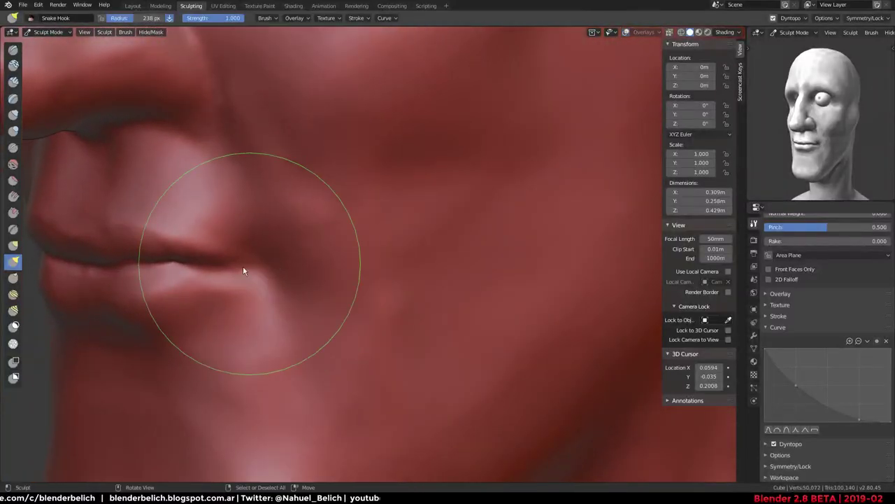
pyautogui.moveTo(244, 263)
pyautogui.mouseDown()
pyautogui.moveTo(297, 256)
pyautogui.moveTo(312, 244)
pyautogui.mouseUp()
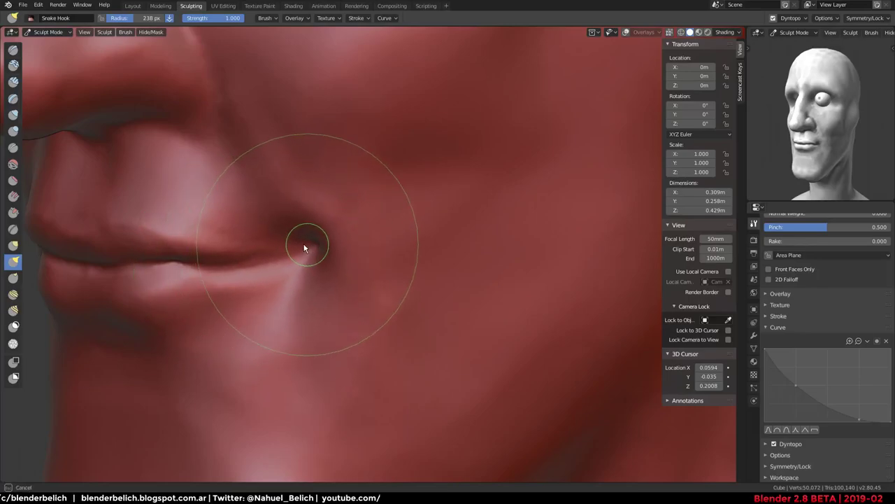
pyautogui.moveTo(312, 245)
pyautogui.mouseDown(button='middle')
pyautogui.moveTo(314, 264)
pyautogui.moveTo(383, 280)
pyautogui.moveTo(422, 231)
pyautogui.moveTo(386, 236)
pyautogui.moveTo(429, 232)
pyautogui.moveTo(406, 214)
pyautogui.mouseUp(button='middle')
pyautogui.moveTo(414, 233)
pyautogui.mouseDown()
pyautogui.moveTo(436, 255)
pyautogui.moveTo(402, 234)
pyautogui.mouseUp()
pyautogui.moveTo(402, 233); pyautogui.dragTo(427, 224, button='middle')
pyautogui.moveTo(426, 224); pyautogui.dragTo(444, 219)
# Reduce the brush radius to 192 px and check the lips from front and side
pyautogui.moveTo(444, 219); pyautogui.dragTo(333, 254, button='middle')
pyautogui.press('f')
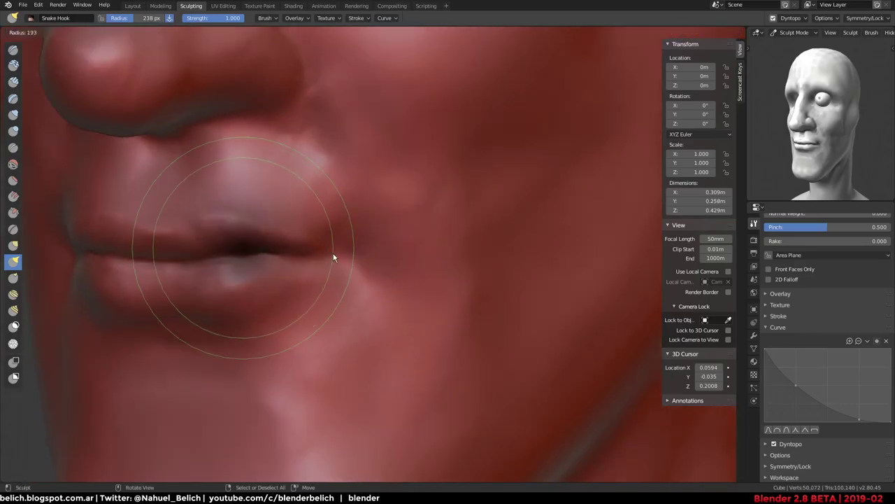
pyautogui.click(330, 252)
pyautogui.moveTo(378, 245); pyautogui.dragTo(353, 256)
pyautogui.moveTo(353, 251); pyautogui.dragTo(409, 239, button='middle')
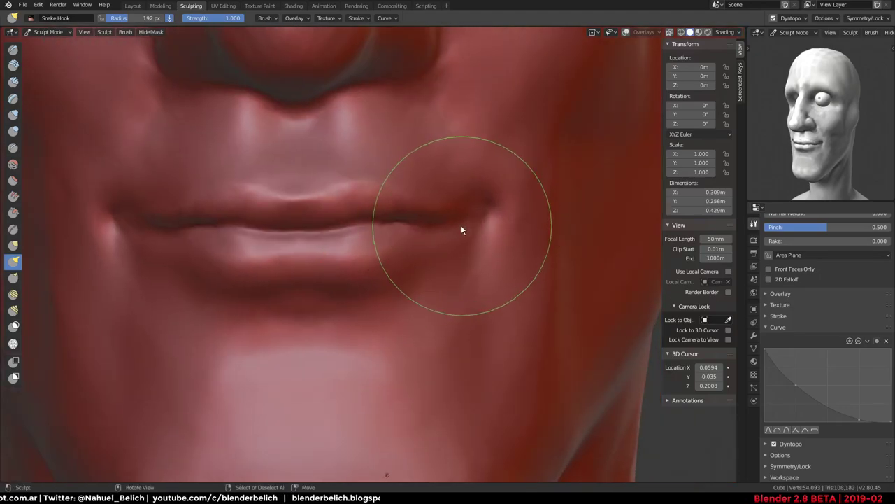
pyautogui.moveTo(464, 231)
pyautogui.mouseDown(button='middle')
pyautogui.moveTo(392, 250)
pyautogui.moveTo(315, 238)
pyautogui.mouseUp(button='middle')
# Switch to the Crease brush at 66 px radius and deepen the crease between the lips
pyautogui.hotkey('shift', 'c')
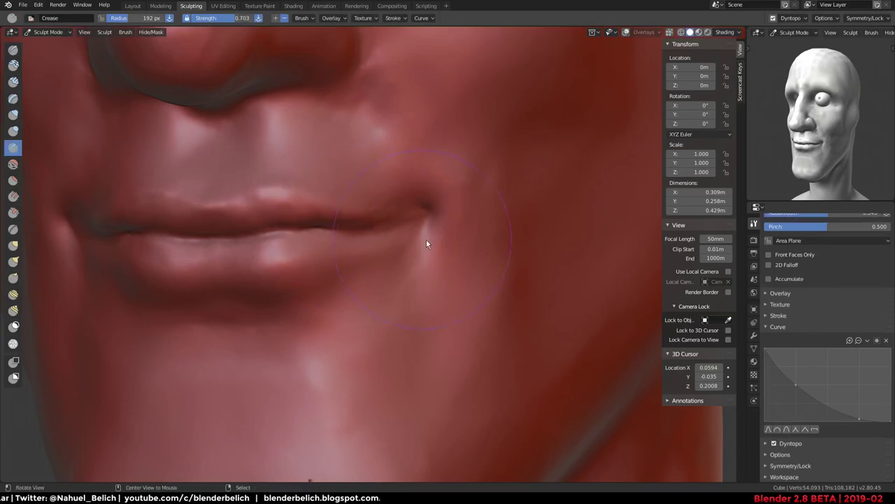
pyautogui.moveTo(426, 238)
pyautogui.mouseDown(button='middle')
pyautogui.moveTo(437, 187)
pyautogui.moveTo(326, 130)
pyautogui.moveTo(352, 276)
pyautogui.mouseUp(button='middle')
pyautogui.scroll(5, 428, 217)
pyautogui.press('f')
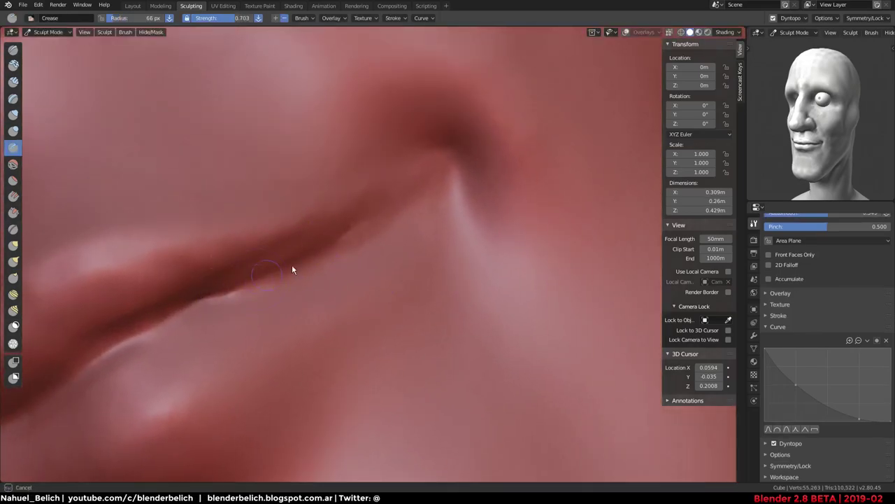
pyautogui.moveTo(246, 289); pyautogui.dragTo(341, 247)
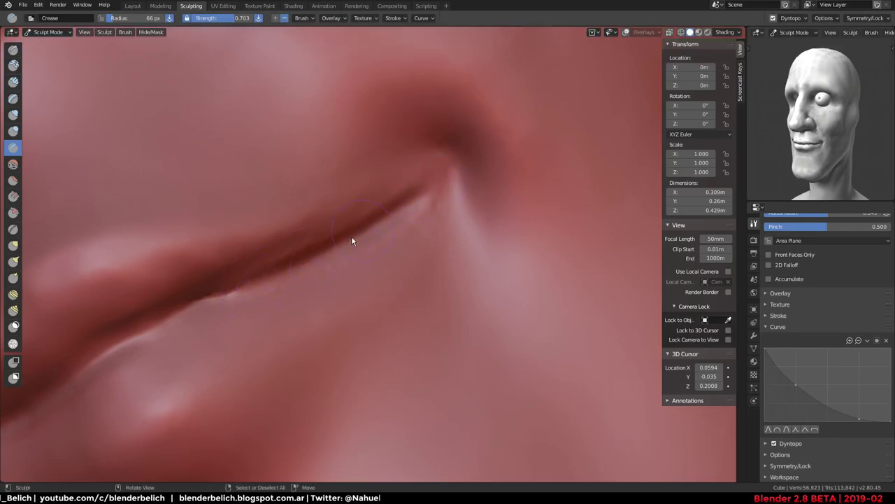
# Smooth and sharpen the lip crease into the mouth corner
pyautogui.moveTo(440, 199)
pyautogui.keyDown('shift'); pyautogui.mouseDown()
pyautogui.moveTo(336, 236)
pyautogui.moveTo(421, 203)
pyautogui.moveTo(237, 297)
pyautogui.mouseUp(); pyautogui.keyUp('shift')
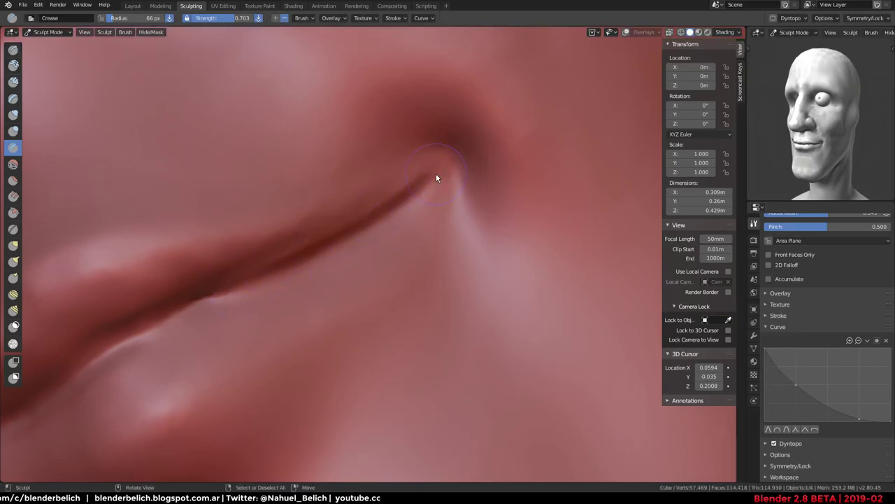
pyautogui.moveTo(278, 262)
pyautogui.mouseDown()
pyautogui.moveTo(434, 177)
pyautogui.moveTo(406, 184)
pyautogui.moveTo(434, 168)
pyautogui.moveTo(440, 200)
pyautogui.moveTo(409, 163)
pyautogui.moveTo(410, 184)
pyautogui.mouseUp()
pyautogui.moveTo(480, 154); pyautogui.dragTo(522, 242, button='middle')
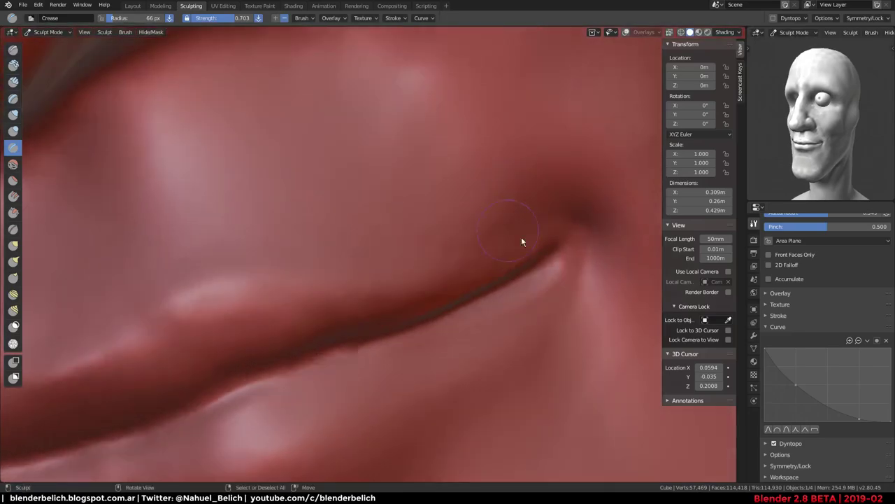
pyautogui.moveTo(571, 239); pyautogui.dragTo(567, 236)
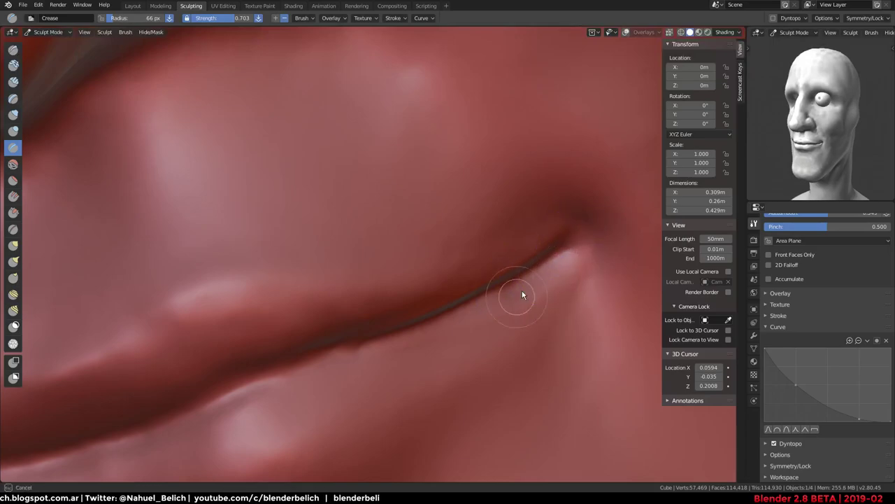
pyautogui.moveTo(523, 296); pyautogui.dragTo(586, 240, button='middle')
# Enlarge the Crease brush to 171 px and crease the skin below the mouth corner, then review the face
pyautogui.scroll(-3, 586, 242)
pyautogui.press('f')
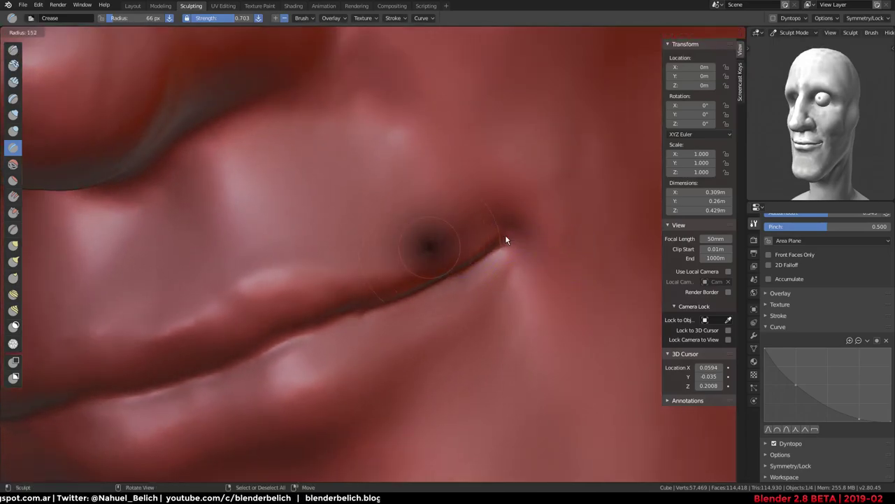
pyautogui.moveTo(510, 233); pyautogui.dragTo(504, 300)
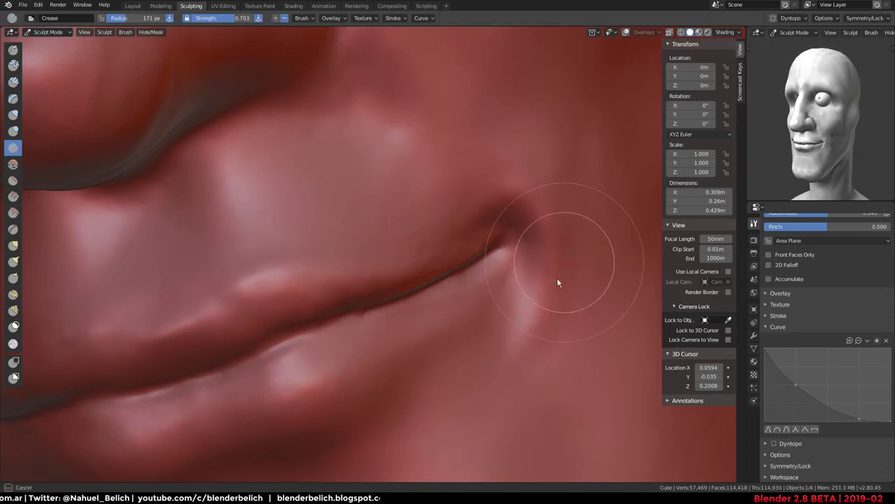
pyautogui.moveTo(554, 235); pyautogui.dragTo(551, 273)
pyautogui.moveTo(531, 265)
pyautogui.mouseDown(button='middle')
pyautogui.moveTo(470, 282)
pyautogui.moveTo(364, 279)
pyautogui.mouseUp(button='middle')
pyautogui.moveTo(366, 288); pyautogui.dragTo(354, 252)
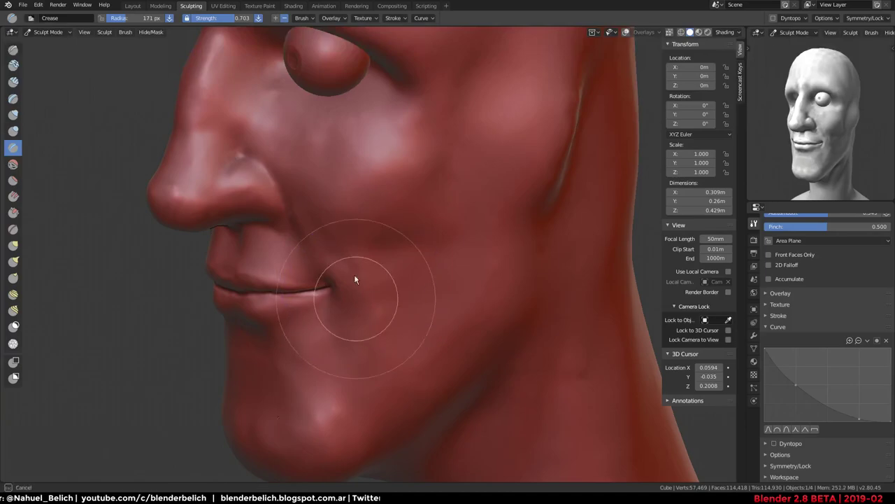
pyautogui.moveTo(354, 251)
pyautogui.mouseDown(button='middle')
pyautogui.moveTo(419, 234)
pyautogui.moveTo(454, 208)
pyautogui.moveTo(394, 242)
pyautogui.moveTo(384, 345)
pyautogui.moveTo(356, 314)
pyautogui.mouseUp(button='middle')
# Switch to the Clay brush at 73 px and build up the cheek beside the mouth
pyautogui.press('c')
pyautogui.press('f')
pyautogui.click(332, 318)
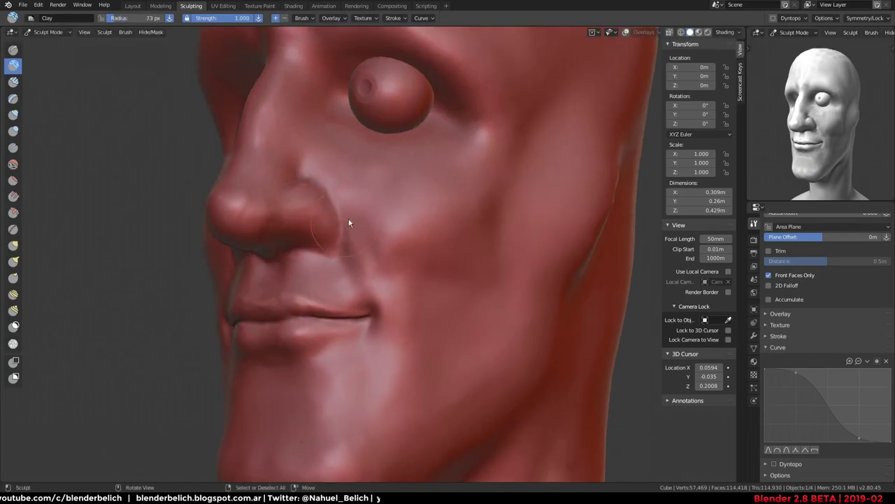
pyautogui.moveTo(369, 244)
pyautogui.mouseDown()
pyautogui.moveTo(378, 271)
pyautogui.moveTo(424, 247)
pyautogui.moveTo(365, 207)
pyautogui.mouseUp()
pyautogui.moveTo(380, 254); pyautogui.dragTo(415, 280, button='middle')
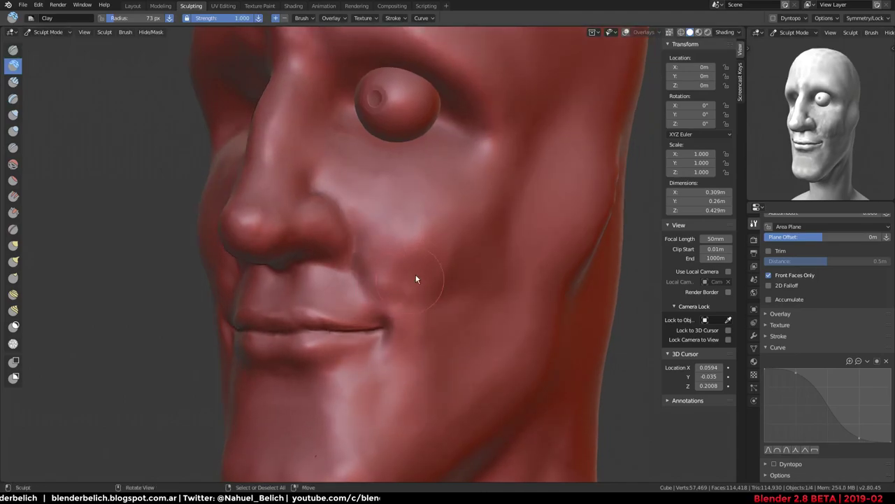
# Enlarge the Clay brush to 115 px and build a bulge on the cheek, checking it from several angles
pyautogui.press('f')
pyautogui.click(397, 307)
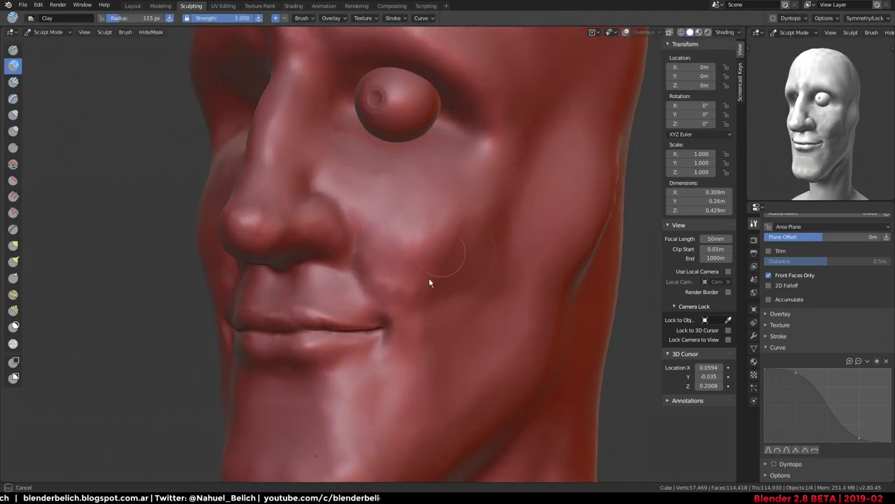
pyautogui.press('f')
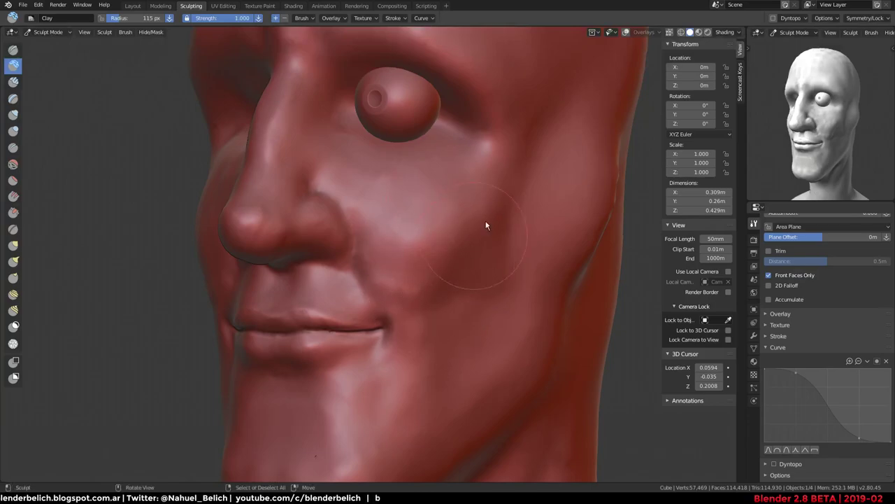
pyautogui.press('Escape')
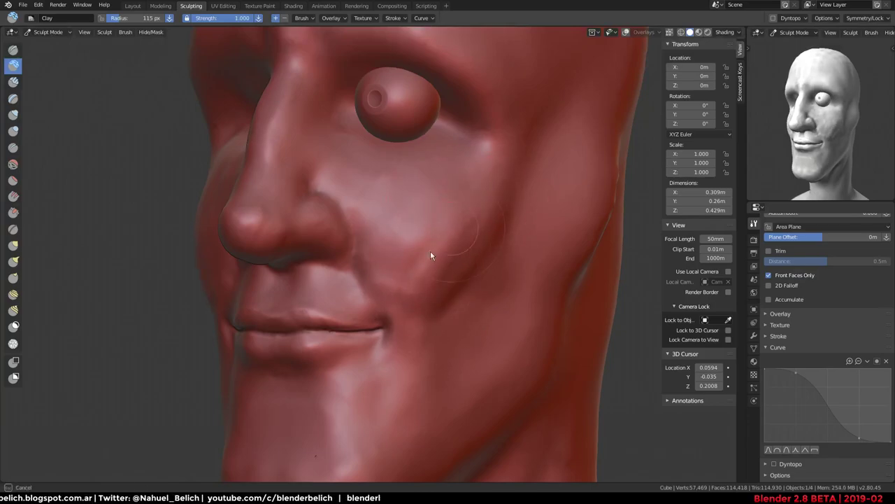
pyautogui.moveTo(424, 217)
pyautogui.mouseDown()
pyautogui.moveTo(504, 234)
pyautogui.moveTo(473, 345)
pyautogui.mouseUp()
pyautogui.moveTo(473, 345); pyautogui.dragTo(487, 153, button='middle')
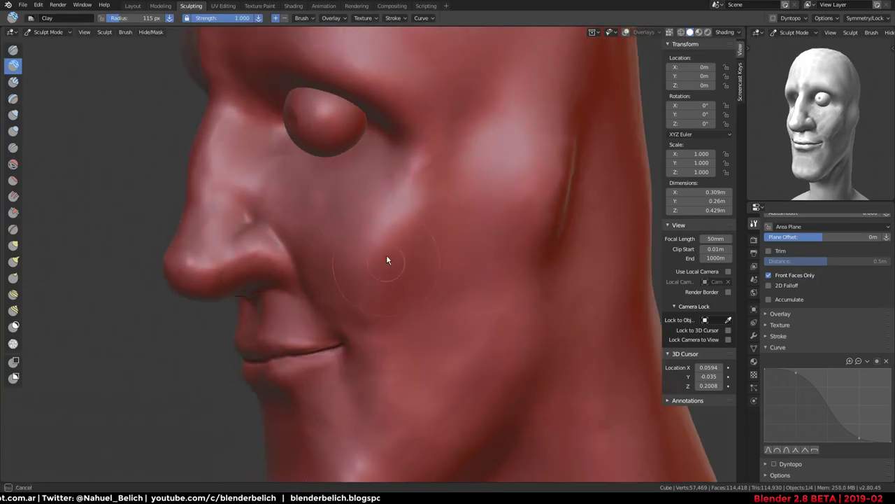
pyautogui.moveTo(386, 255)
pyautogui.mouseDown()
pyautogui.moveTo(425, 260)
pyautogui.moveTo(446, 275)
pyautogui.moveTo(439, 239)
pyautogui.mouseUp()
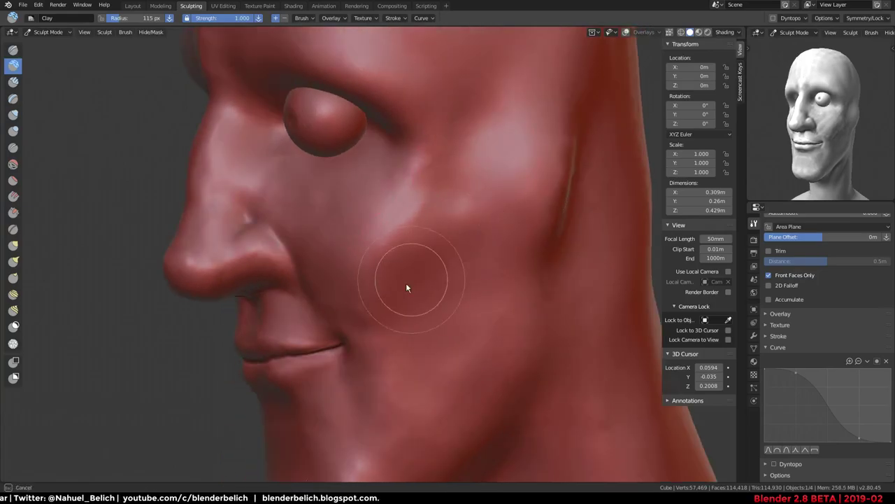
pyautogui.moveTo(439, 239); pyautogui.dragTo(449, 310, button='middle')
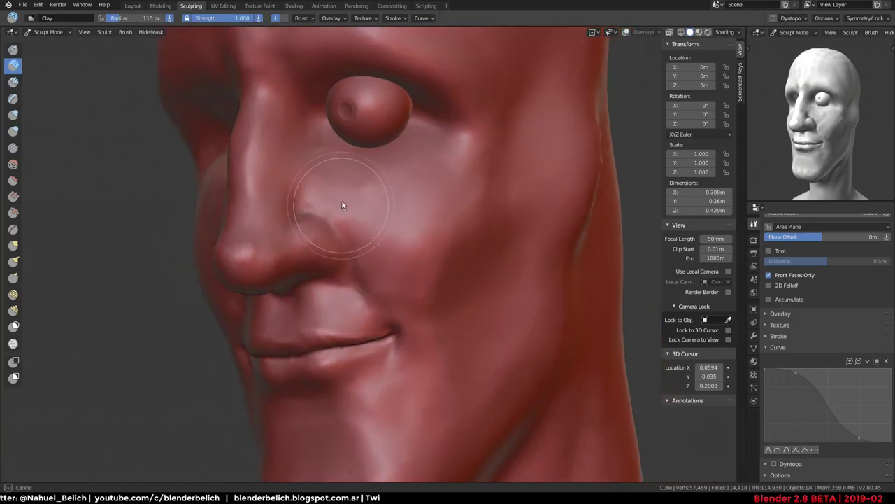
pyautogui.moveTo(344, 203)
pyautogui.mouseDown(button='middle')
pyautogui.moveTo(423, 232)
pyautogui.moveTo(430, 210)
pyautogui.mouseUp(button='middle')
pyautogui.moveTo(426, 273)
pyautogui.mouseDown(button='middle')
pyautogui.moveTo(355, 393)
pyautogui.moveTo(383, 219)
pyautogui.mouseUp(button='middle')
# Inflate the cheek under the eye with the Inflate brush at 220 px radius
pyautogui.press('i')
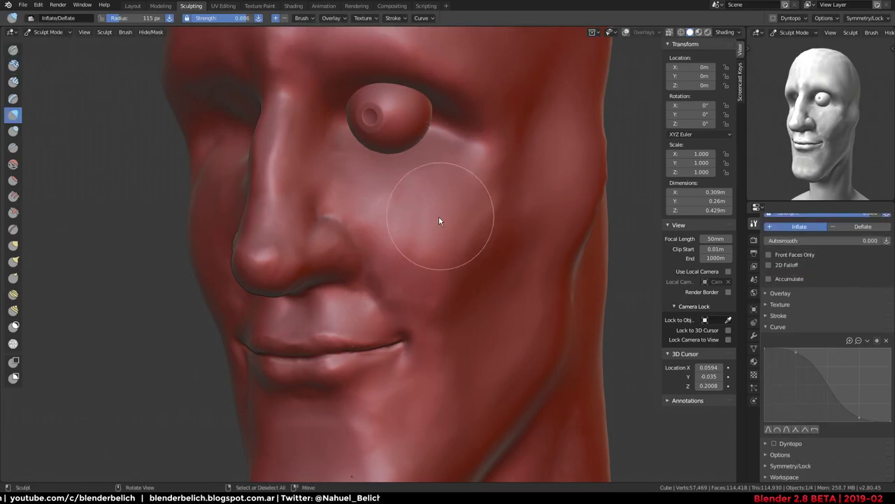
pyautogui.press('f')
pyautogui.click(405, 219)
pyautogui.moveTo(405, 219)
pyautogui.mouseDown()
pyautogui.moveTo(434, 200)
pyautogui.moveTo(419, 299)
pyautogui.moveTo(517, 205)
pyautogui.moveTo(545, 209)
pyautogui.moveTo(489, 284)
pyautogui.moveTo(444, 225)
pyautogui.mouseUp()
pyautogui.moveTo(445, 225)
pyautogui.mouseDown(button='middle')
pyautogui.moveTo(514, 186)
pyautogui.moveTo(525, 210)
pyautogui.mouseUp(button='middle')
pyautogui.moveTo(525, 210)
pyautogui.mouseDown()
pyautogui.moveTo(544, 233)
pyautogui.moveTo(522, 253)
pyautogui.moveTo(540, 213)
pyautogui.mouseUp()
pyautogui.moveTo(540, 208)
pyautogui.mouseDown(button='middle')
pyautogui.moveTo(411, 346)
pyautogui.moveTo(501, 224)
pyautogui.moveTo(448, 247)
pyautogui.moveTo(456, 250)
pyautogui.mouseUp(button='middle')
# Build up clay on the chin and along the jaw with the Clay brush
pyautogui.press('c')
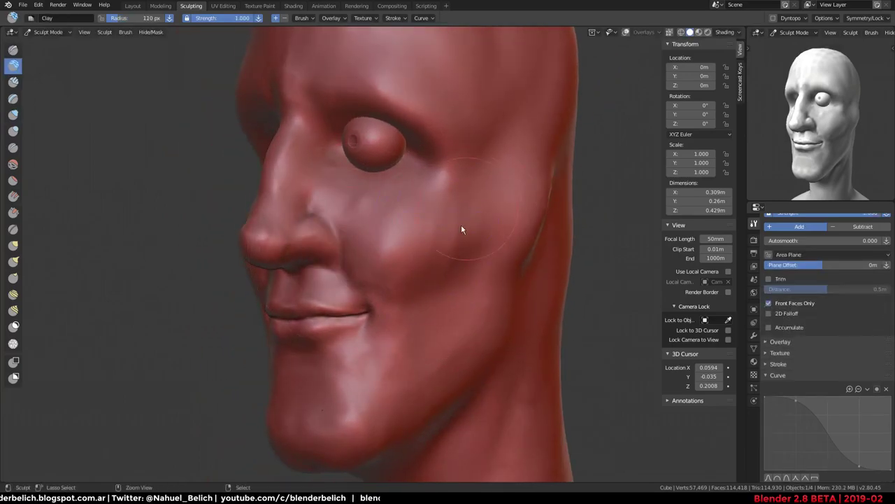
pyautogui.moveTo(480, 126); pyautogui.dragTo(431, 135, button='middle')
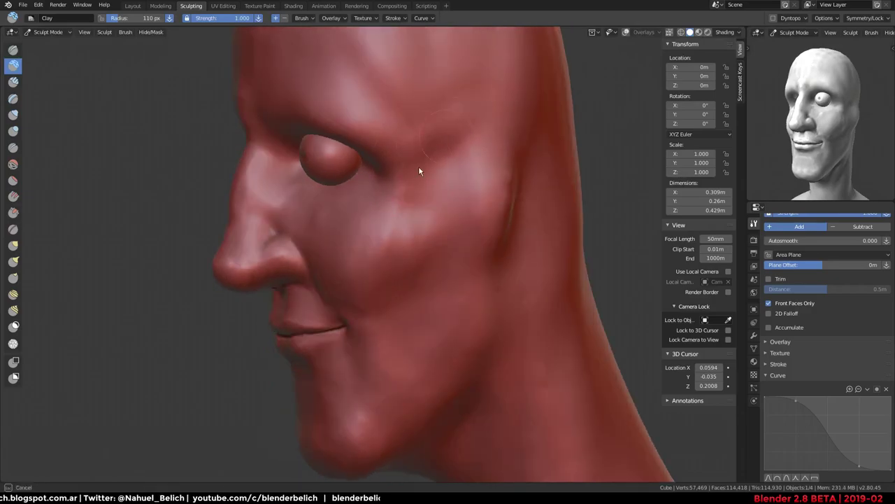
pyautogui.moveTo(429, 82); pyautogui.dragTo(516, 82, button='middle')
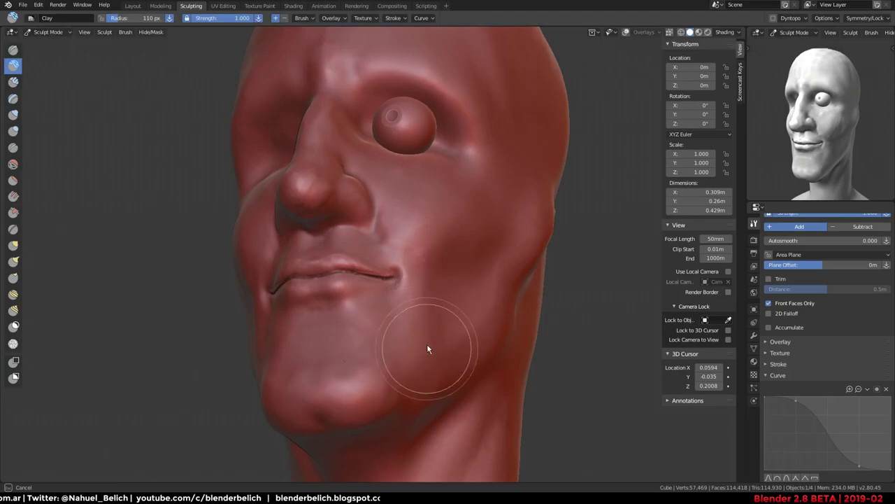
pyautogui.moveTo(427, 352); pyautogui.dragTo(405, 358, button='middle')
pyautogui.moveTo(417, 338); pyautogui.dragTo(392, 384)
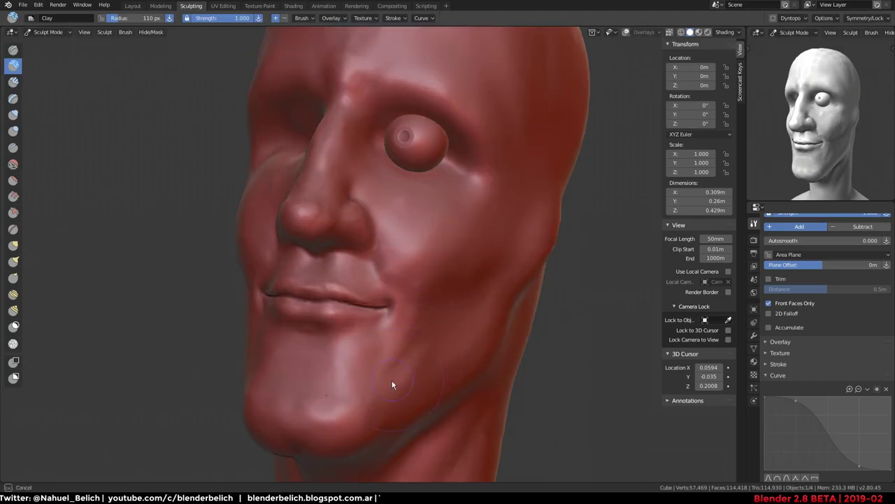
pyautogui.moveTo(435, 360); pyautogui.dragTo(394, 384)
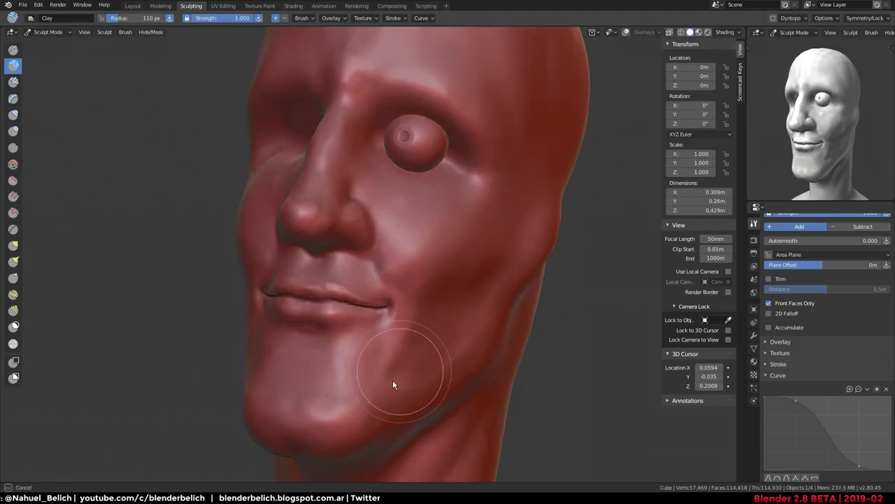
# Close in on the eye and brow, switch to the Crease brush, undo a trial stroke, and set 226 px radius
pyautogui.moveTo(448, 296)
pyautogui.mouseDown(button='middle')
pyautogui.moveTo(422, 417)
pyautogui.moveTo(407, 237)
pyautogui.moveTo(442, 182)
pyautogui.moveTo(458, 206)
pyautogui.moveTo(458, 266)
pyautogui.moveTo(411, 212)
pyautogui.mouseUp(button='middle')
pyautogui.scroll(4, 500, 265)
pyautogui.scroll(-1, 500, 265)
pyautogui.moveTo(470, 204); pyautogui.dragTo(406, 214, button='middle')
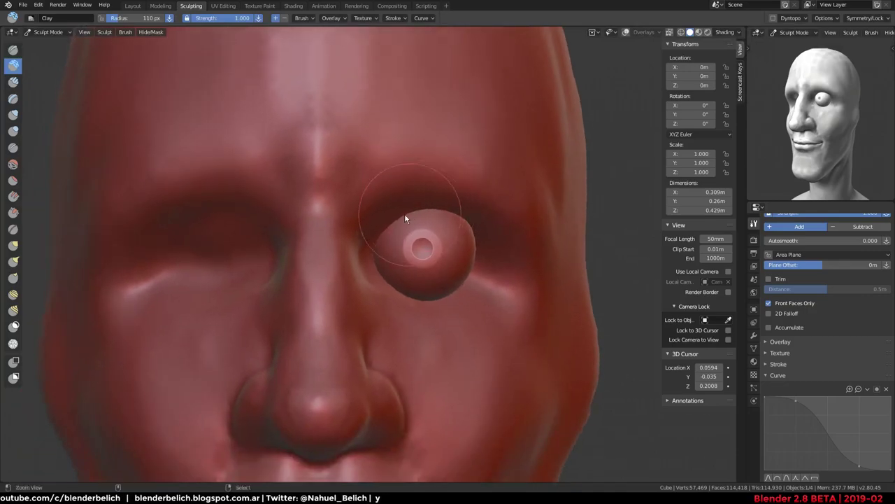
pyautogui.scroll(2, 406, 214)
pyautogui.scroll(1, 410, 176)
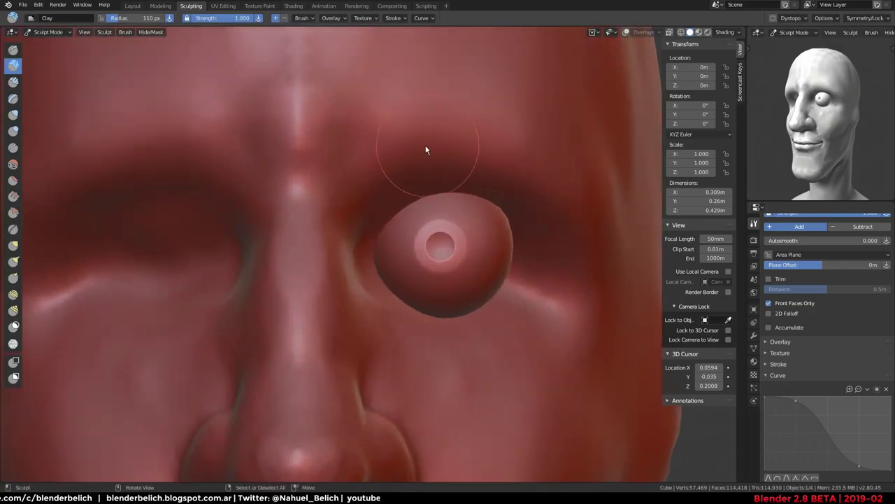
pyautogui.hotkey('shift', 'c')
pyautogui.moveTo(408, 144); pyautogui.dragTo(378, 129)
pyautogui.hotkey('ctrl', 'z')
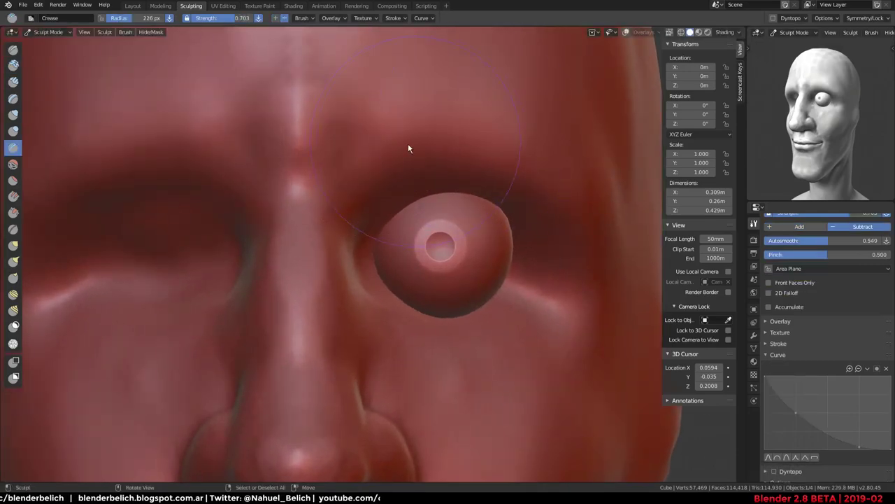
pyautogui.press('f')
pyautogui.click(444, 122)
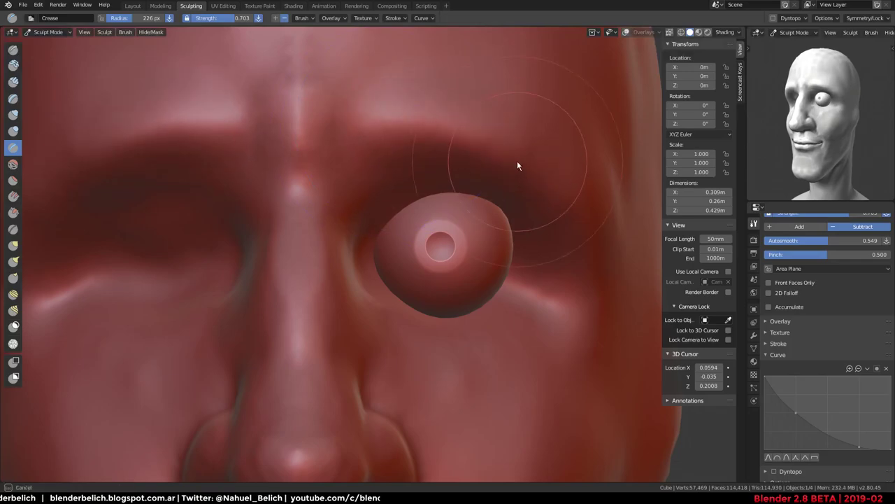
# Carve a crease along the brow above the eye with the Crease brush at 164 px
pyautogui.moveTo(518, 166)
pyautogui.mouseDown(button='middle')
pyautogui.moveTo(420, 100)
pyautogui.moveTo(390, 129)
pyautogui.moveTo(383, 188)
pyautogui.moveTo(431, 191)
pyautogui.mouseUp(button='middle')
pyautogui.scroll(-5, 390, 130)
pyautogui.scroll(3, 408, 190)
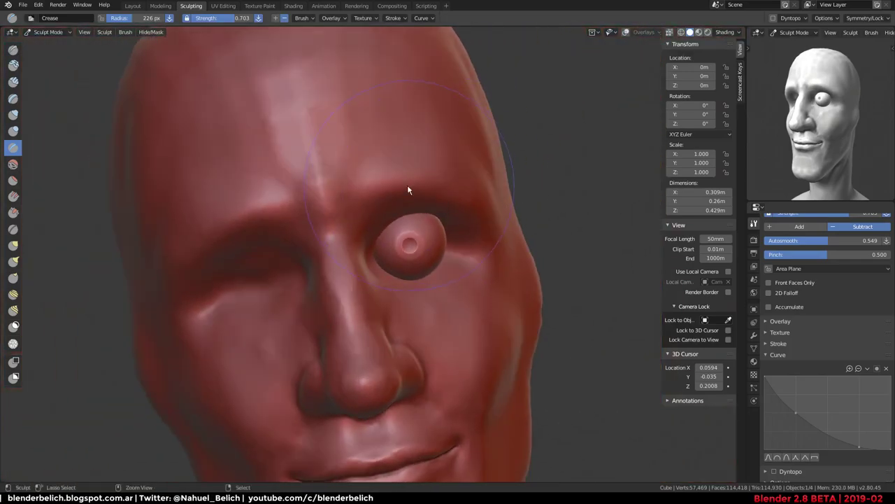
pyautogui.press('f')
pyautogui.click(364, 196)
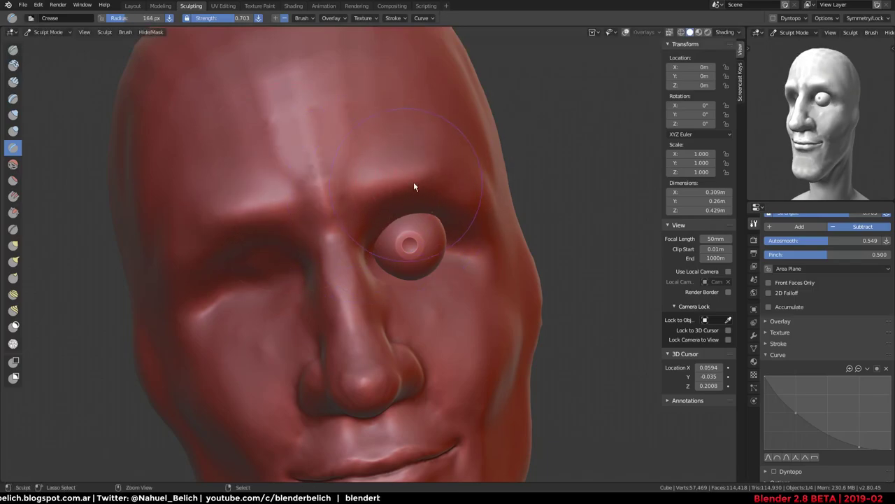
pyautogui.moveTo(476, 172); pyautogui.dragTo(475, 181)
# Close in under the brow, switch to Snake Hook at 231 px, and pull the brow above the eye
pyautogui.moveTo(474, 181)
pyautogui.mouseDown(button='middle')
pyautogui.moveTo(434, 206)
pyautogui.moveTo(451, 182)
pyautogui.moveTo(524, 193)
pyautogui.mouseUp(button='middle')
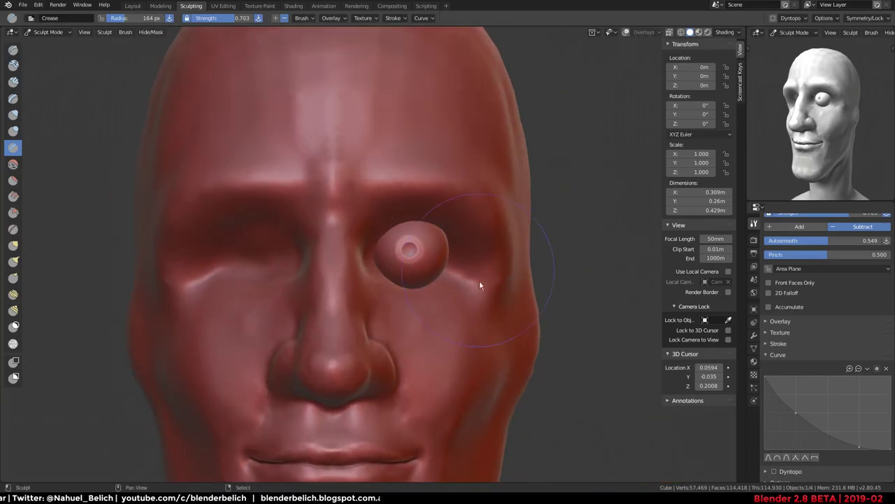
pyautogui.moveTo(480, 284)
pyautogui.mouseDown(button='middle')
pyautogui.moveTo(370, 193)
pyautogui.moveTo(419, 140)
pyautogui.moveTo(487, 110)
pyautogui.moveTo(418, 122)
pyautogui.mouseUp(button='middle')
pyautogui.scroll(3, 356, 189)
pyautogui.press('f')
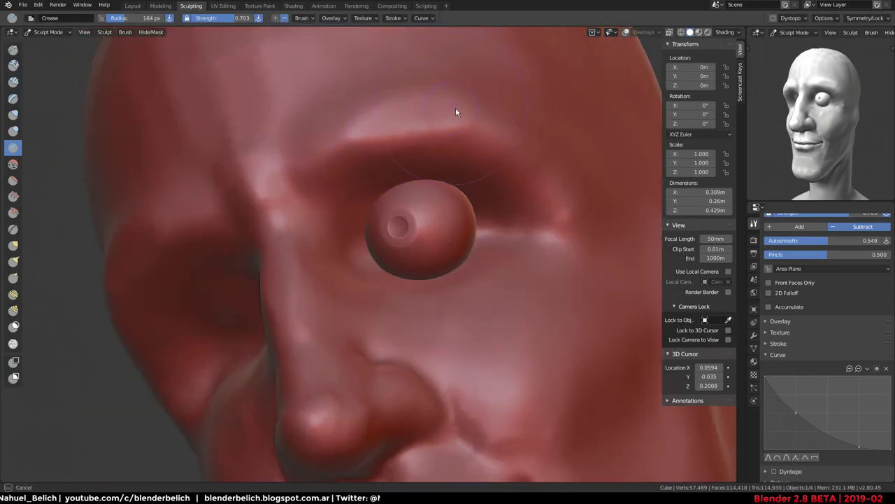
pyautogui.click(419, 117)
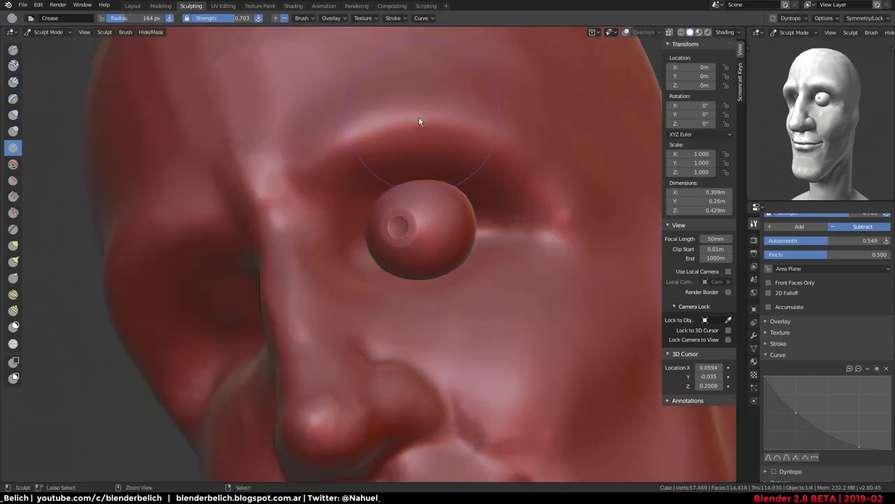
pyautogui.moveTo(414, 131)
pyautogui.mouseDown(button='middle')
pyautogui.moveTo(394, 117)
pyautogui.moveTo(392, 164)
pyautogui.moveTo(390, 131)
pyautogui.mouseUp(button='middle')
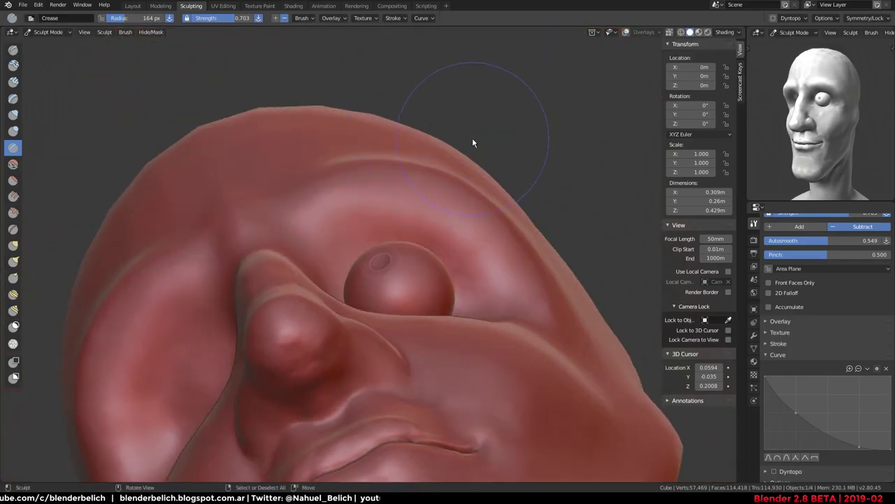
pyautogui.press('k')
pyautogui.press('f')
pyautogui.click(498, 159)
pyautogui.moveTo(459, 165)
pyautogui.mouseDown()
pyautogui.moveTo(451, 148)
pyautogui.moveTo(423, 170)
pyautogui.moveTo(436, 166)
pyautogui.moveTo(412, 156)
pyautogui.moveTo(452, 177)
pyautogui.moveTo(462, 196)
pyautogui.mouseUp()
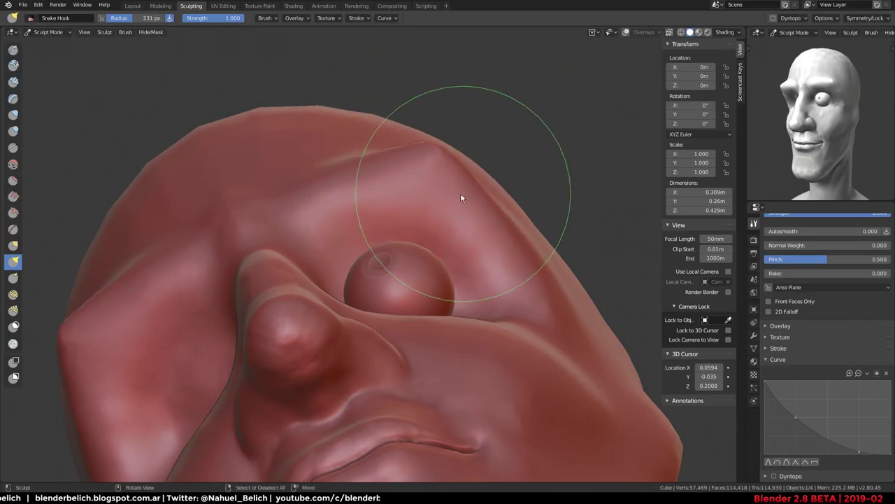
# Pull and reshape the brow bulge above the eye from a low angle with Snake Hook
pyautogui.moveTo(462, 196)
pyautogui.mouseDown(button='middle')
pyautogui.moveTo(473, 254)
pyautogui.moveTo(403, 204)
pyautogui.mouseUp(button='middle')
pyautogui.scroll(-2, 420, 175)
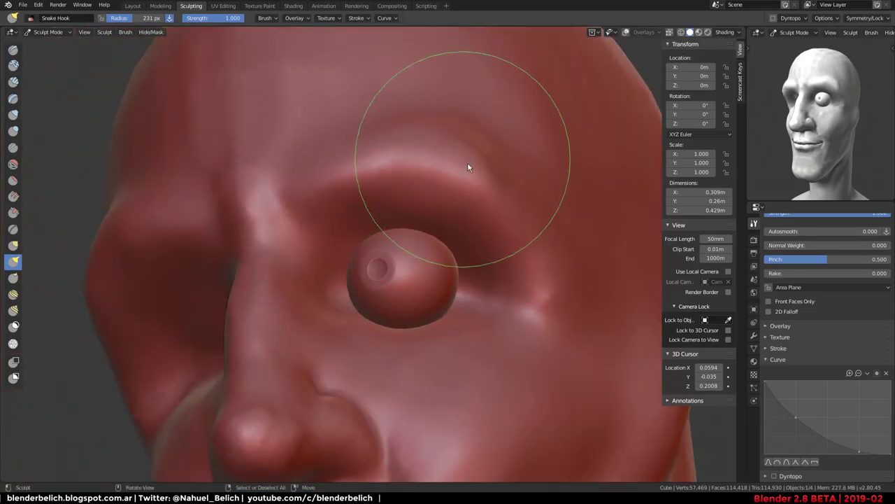
pyautogui.moveTo(465, 164)
pyautogui.mouseDown(button='middle')
pyautogui.moveTo(459, 75)
pyautogui.moveTo(403, 131)
pyautogui.mouseUp(button='middle')
pyautogui.moveTo(403, 131)
pyautogui.mouseDown()
pyautogui.moveTo(410, 156)
pyautogui.moveTo(442, 162)
pyautogui.moveTo(453, 181)
pyautogui.moveTo(410, 150)
pyautogui.mouseUp()
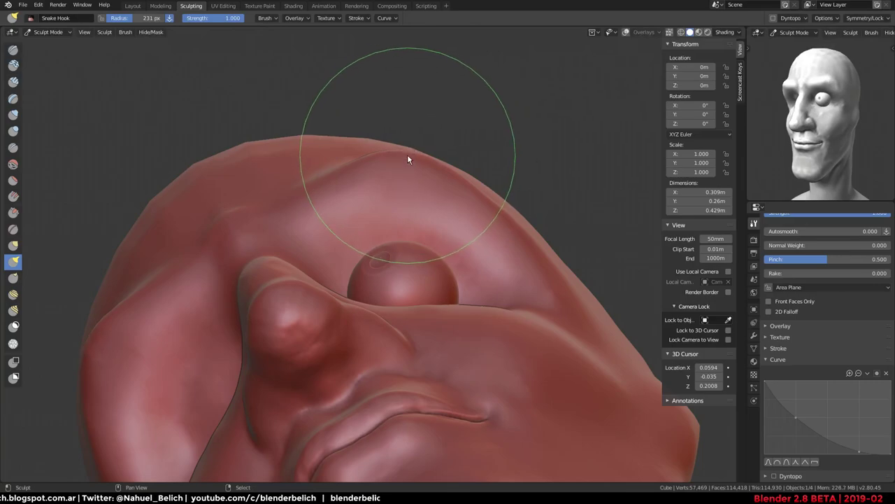
pyautogui.moveTo(409, 157)
pyautogui.mouseDown(button='middle')
pyautogui.moveTo(394, 164)
pyautogui.moveTo(433, 214)
pyautogui.moveTo(436, 160)
pyautogui.moveTo(461, 171)
pyautogui.mouseUp(button='middle')
pyautogui.moveTo(462, 172)
pyautogui.mouseDown()
pyautogui.moveTo(453, 184)
pyautogui.moveTo(368, 198)
pyautogui.moveTo(433, 146)
pyautogui.mouseUp()
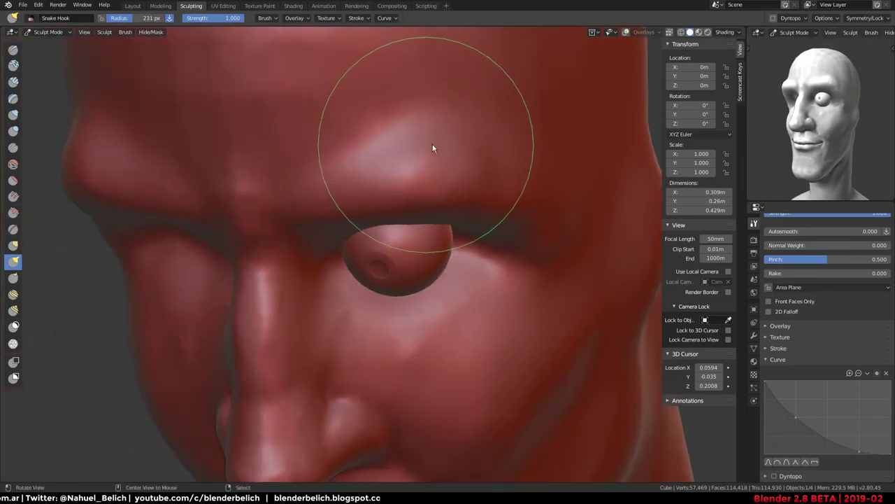
# Enlarge the Snake Hook to 314 px and pull the brow ridge above the eye upward
pyautogui.scroll(-5, 433, 146)
pyautogui.scroll(-3, 445, 250)
pyautogui.scroll(5, 405, 180)
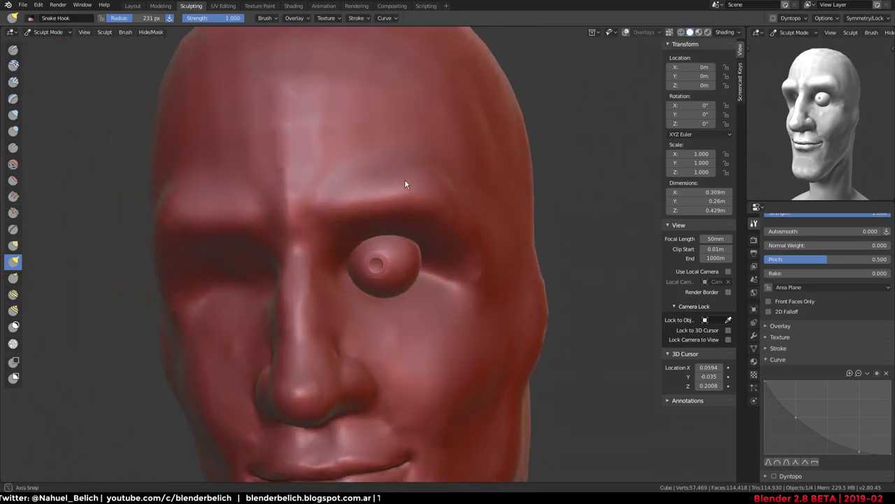
pyautogui.scroll(4, 394, 210)
pyautogui.moveTo(393, 210); pyautogui.dragTo(454, 220, button='middle')
pyautogui.scroll(-4, 454, 220)
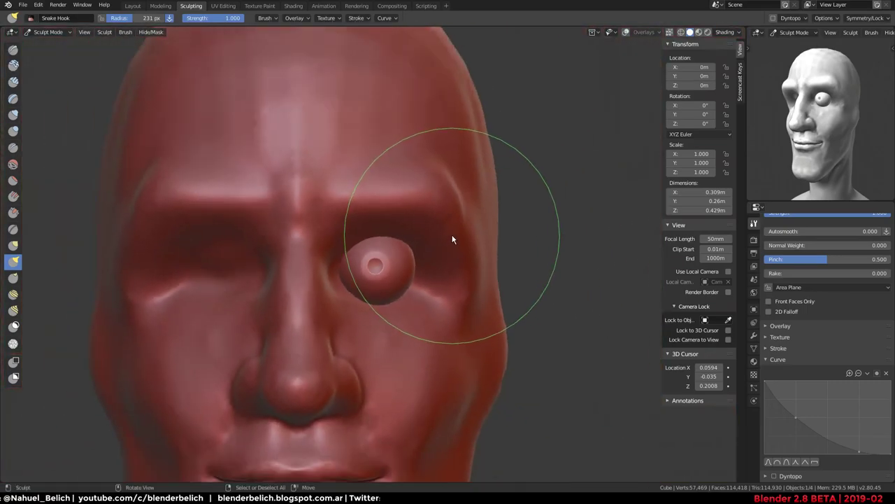
pyautogui.press('f')
pyautogui.click(490, 235)
pyautogui.moveTo(395, 241); pyautogui.dragTo(393, 206)
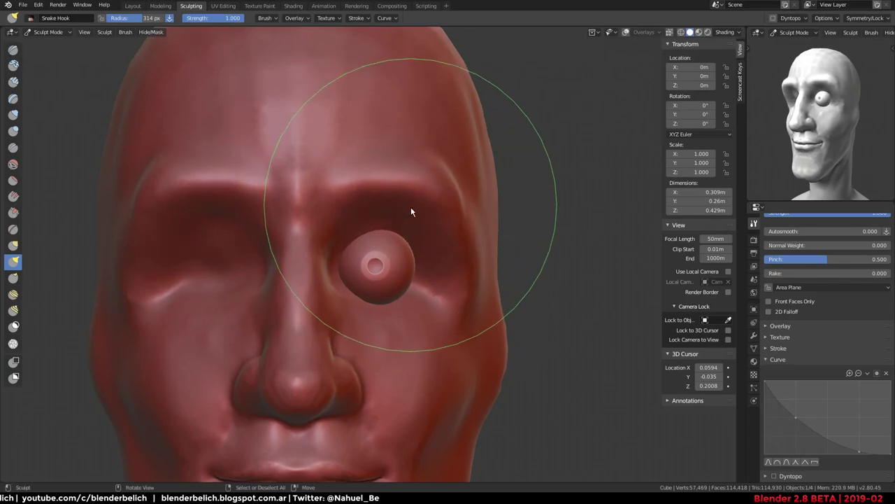
# Shrink the Snake Hook to 249 px, reframe the head, and bring up the mode menu
pyautogui.moveTo(412, 212); pyautogui.dragTo(462, 203, button='middle')
pyautogui.press('f')
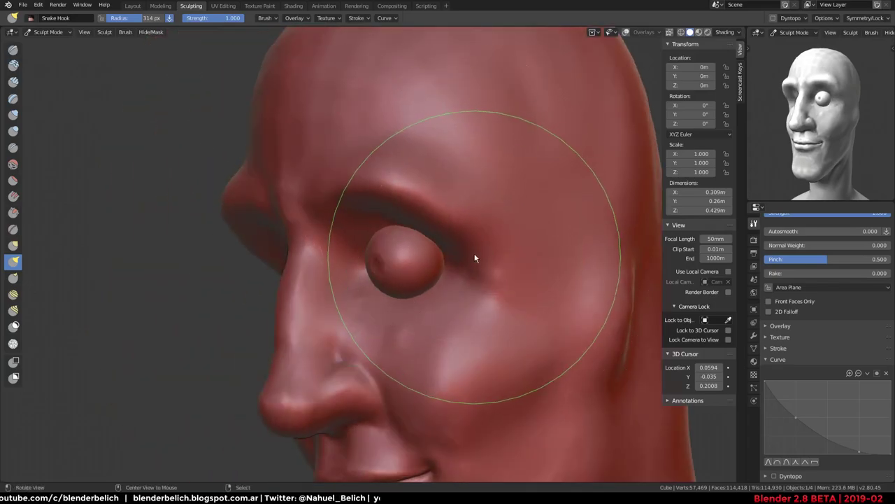
pyautogui.click(475, 256)
pyautogui.moveTo(476, 256)
pyautogui.mouseDown(button='middle')
pyautogui.moveTo(431, 181)
pyautogui.moveTo(348, 184)
pyautogui.mouseUp(button='middle')
pyautogui.scroll(3, 420, 164)
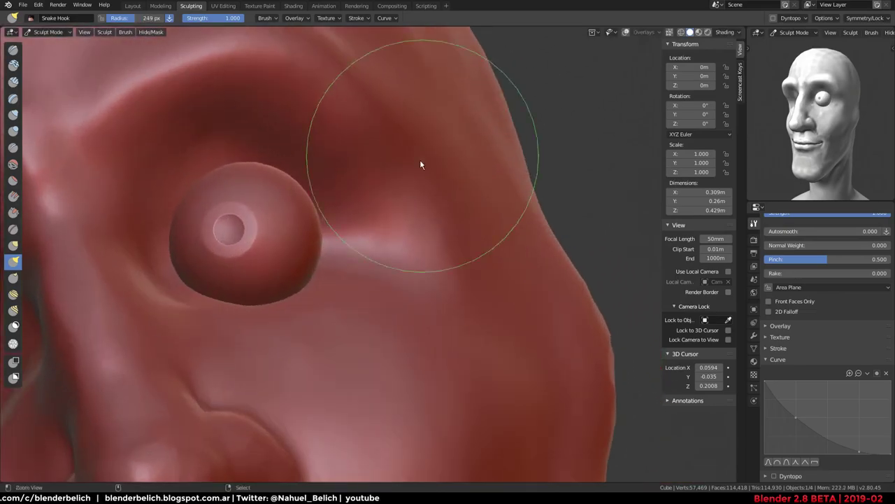
pyautogui.scroll(2, 285, 184)
pyautogui.hotkey('ctrl', 'Tab')
# Switch to Object Mode, reposition the eyeball, and add a UV sphere at its location
pyautogui.click(227, 205)
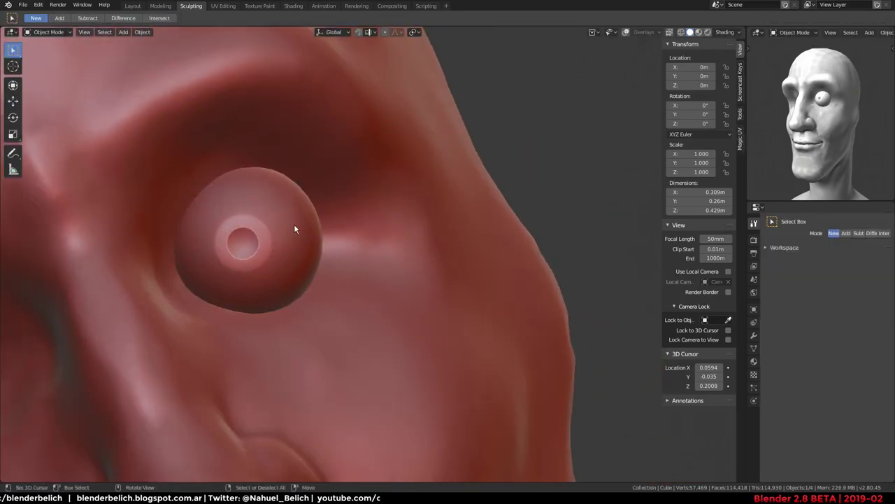
pyautogui.click(289, 225)
pyautogui.press('g')
pyautogui.click(311, 212)
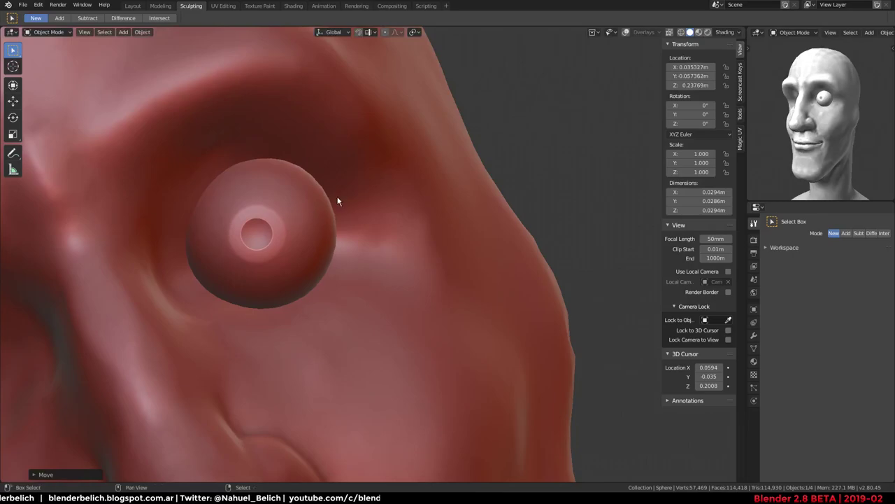
pyautogui.hotkey('shift', 's')
pyautogui.click(315, 258)
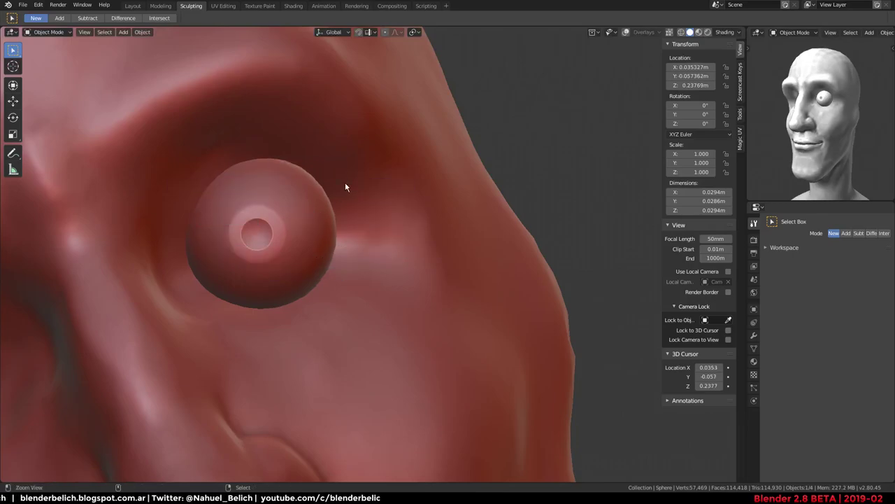
pyautogui.scroll(-4, 345, 184)
pyautogui.scroll(1, 392, 210)
pyautogui.hotkey('shift', 'a')
pyautogui.moveTo(318, 221)
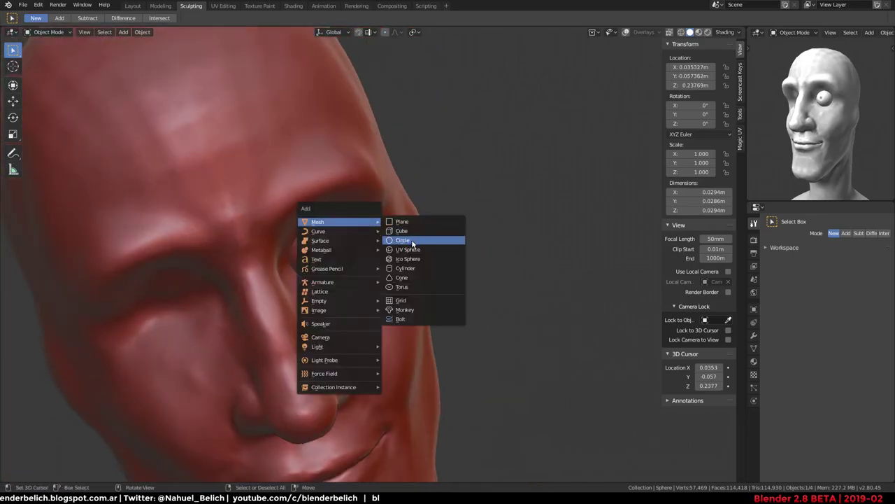
pyautogui.click(395, 246)
# Scale the new sphere down to about 0.018 and view the head in X-ray from the front
pyautogui.moveTo(388, 180)
pyautogui.mouseDown(button='middle')
pyautogui.moveTo(347, 148)
pyautogui.moveTo(520, 178)
pyautogui.mouseUp(button='middle')
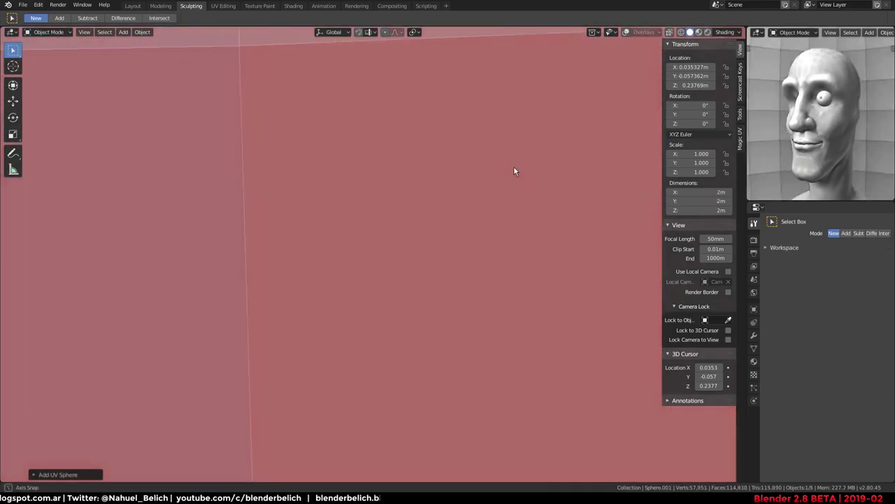
pyautogui.press('s')
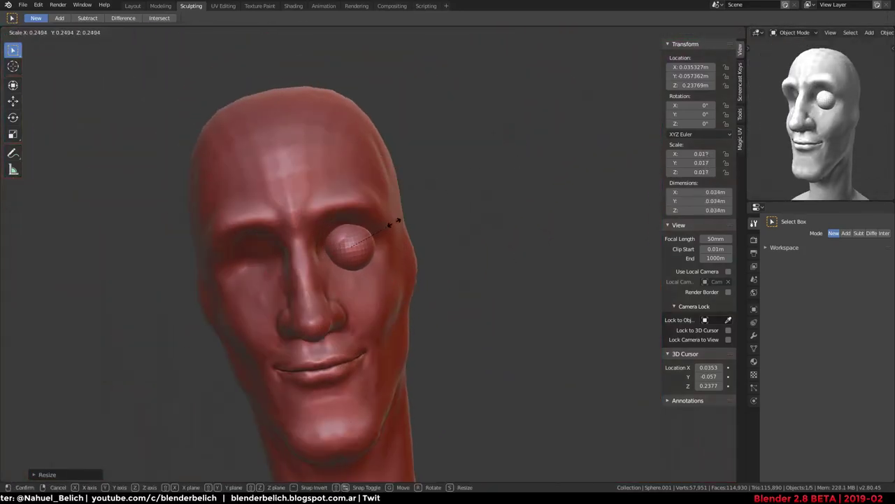
pyautogui.click(406, 209)
pyautogui.scroll(2, 342, 206)
pyautogui.moveTo(342, 207)
pyautogui.mouseDown(button='middle')
pyautogui.moveTo(343, 154)
pyautogui.moveTo(333, 172)
pyautogui.moveTo(327, 162)
pyautogui.moveTo(422, 214)
pyautogui.mouseUp(button='middle')
pyautogui.hotkey('alt', 'z')
pyautogui.scroll(2, 422, 214)
pyautogui.scroll(2, 396, 304)
# Fit the sphere into the eye socket at scale 0.019, then select the head mesh
pyautogui.press('g')
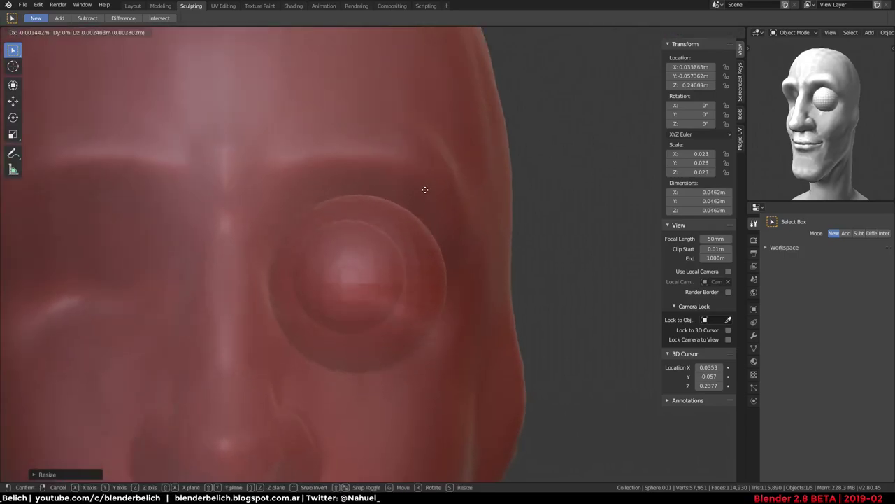
pyautogui.click(430, 233)
pyautogui.press('s')
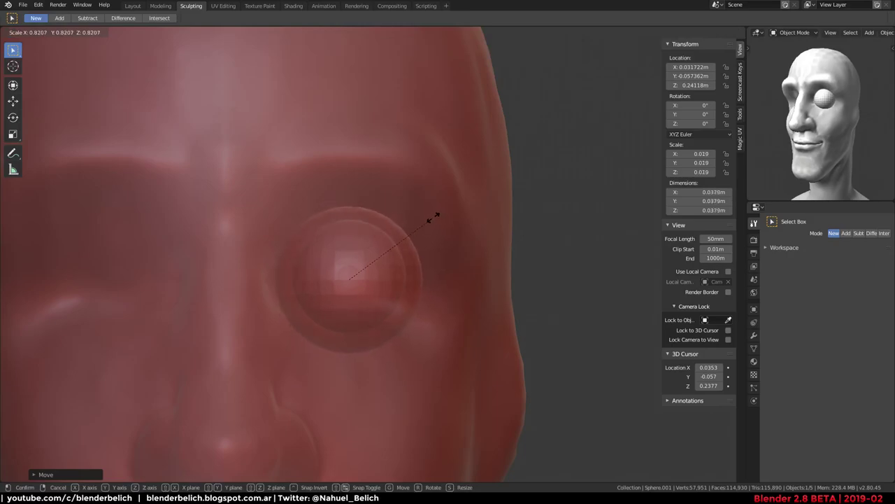
pyautogui.click(432, 222)
pyautogui.press('g')
pyautogui.click(428, 209)
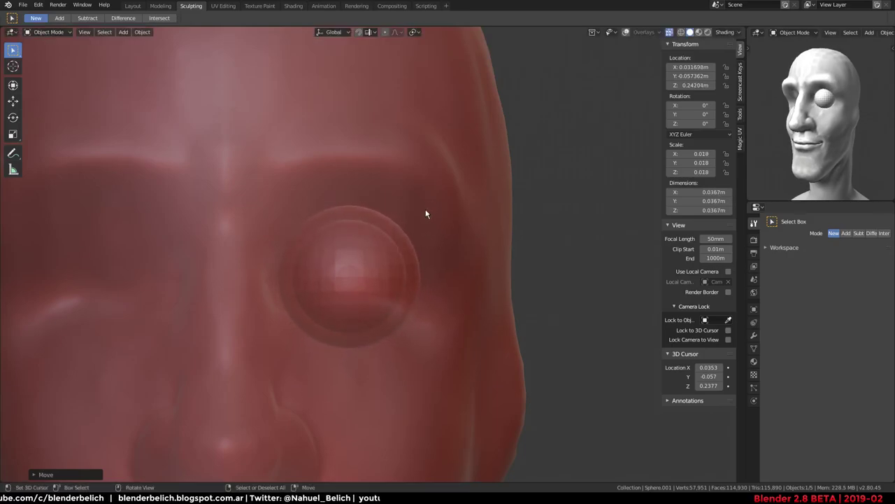
pyautogui.hotkey('alt', 'z')
pyautogui.moveTo(426, 212)
pyautogui.mouseDown(button='middle')
pyautogui.moveTo(394, 244)
pyautogui.moveTo(257, 248)
pyautogui.moveTo(398, 238)
pyautogui.moveTo(389, 200)
pyautogui.mouseUp(button='middle')
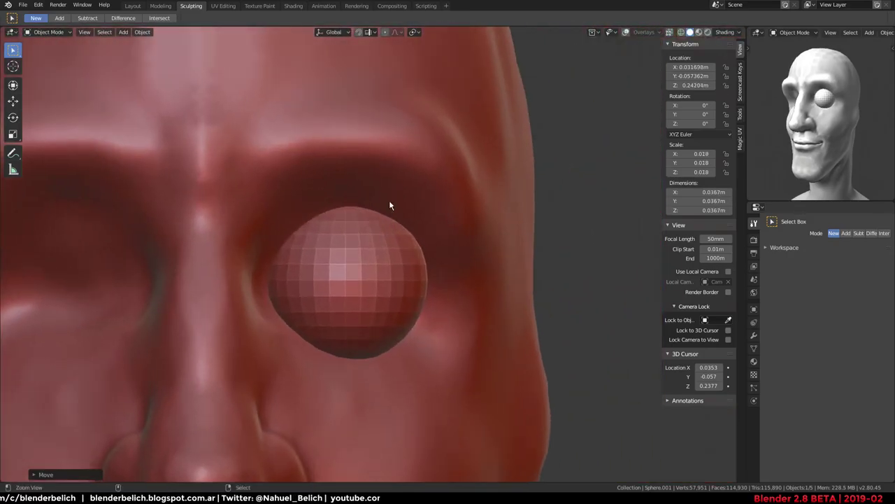
pyautogui.keyDown('shift'); pyautogui.click(389, 200); pyautogui.keyUp('shift')
# Union the eyeball into the head mesh with Bool Tool, then enter Sculpt Mode
pyautogui.click(740, 113)
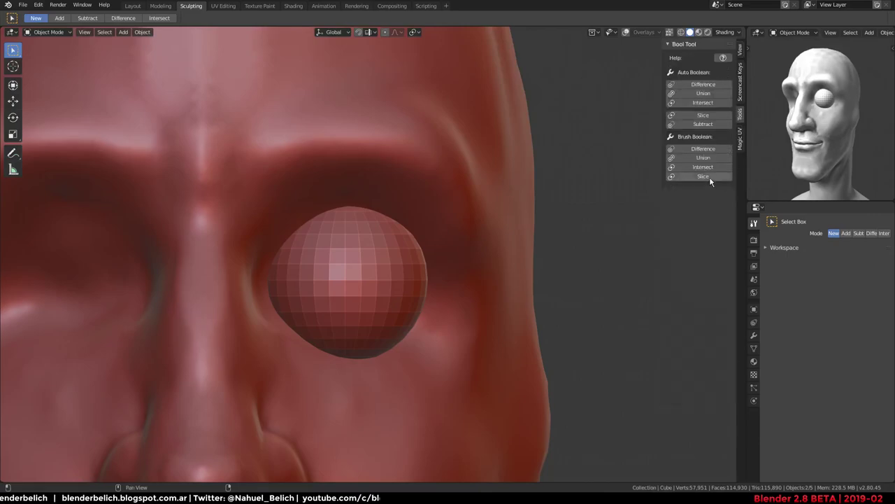
pyautogui.click(706, 94)
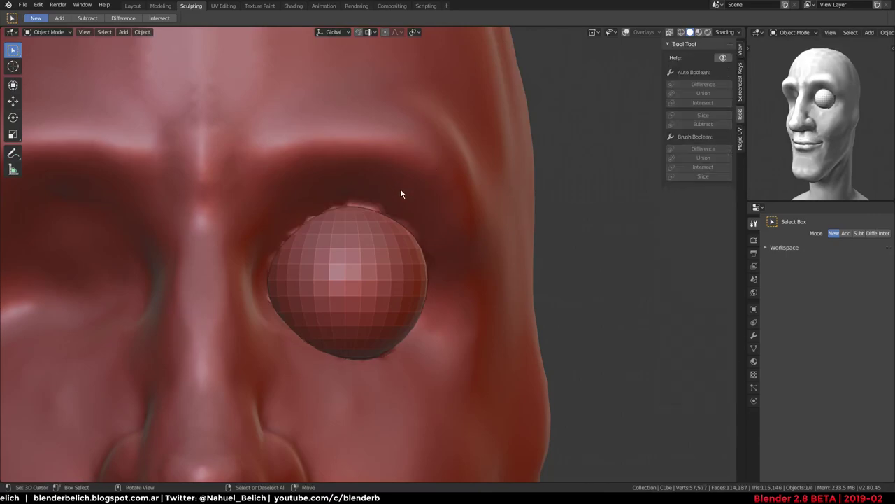
pyautogui.hotkey('ctrl', 'Tab')
pyautogui.hotkey('ctrl', 'Tab')
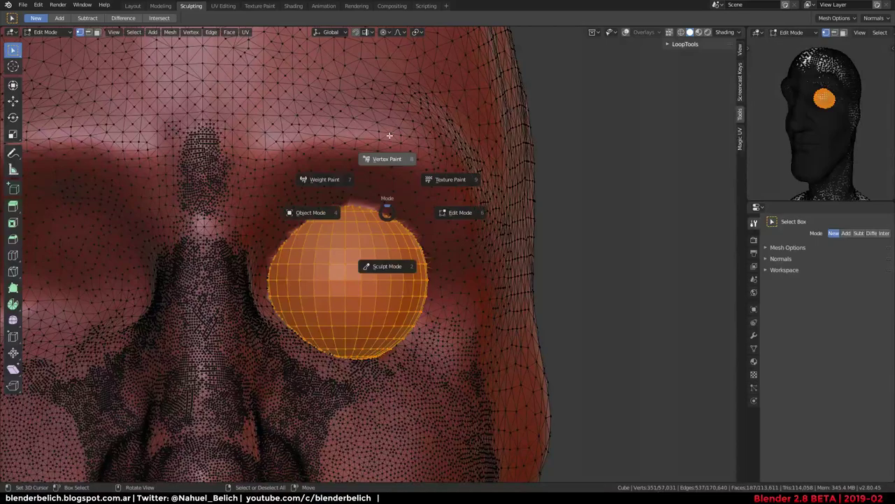
pyautogui.click(380, 266)
pyautogui.moveTo(376, 238)
pyautogui.mouseDown(button='middle')
pyautogui.moveTo(425, 215)
pyautogui.moveTo(424, 275)
pyautogui.mouseUp(button='middle')
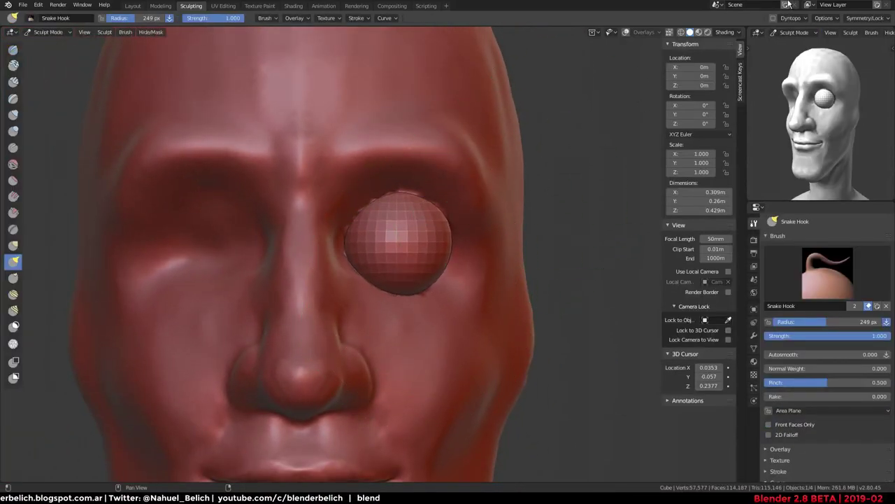
# Enable Dyntopo, accepting the vertex data warning and undoing an accidental eyeball change
pyautogui.click(805, 19)
pyautogui.click(773, 19)
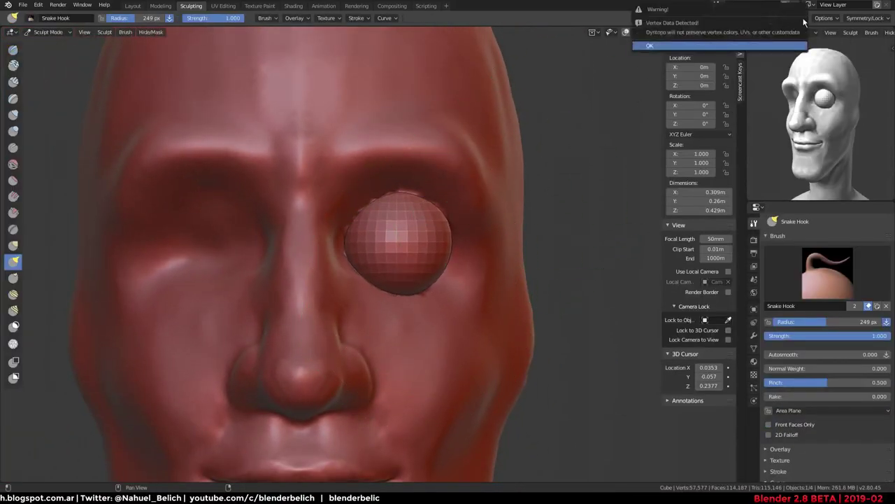
pyautogui.press('Return')
pyautogui.click(803, 19)
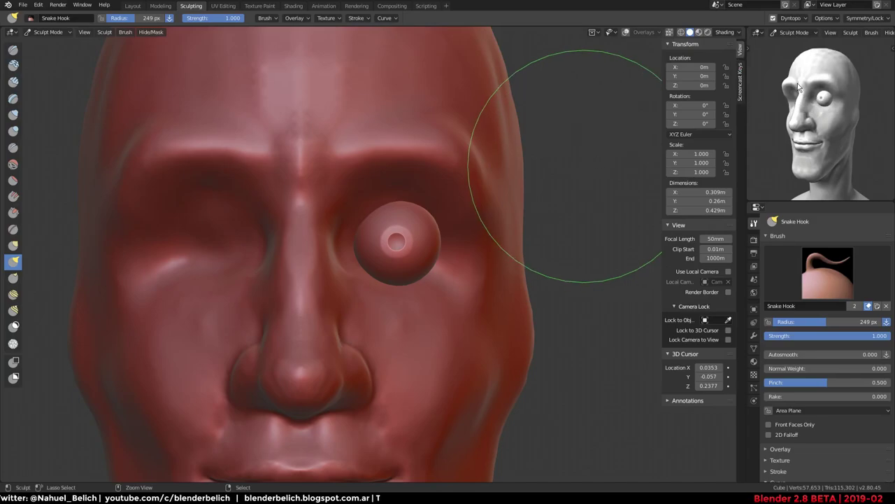
pyautogui.hotkey('ctrl', 'z')
pyautogui.click(792, 18)
# Symmetrize the mesh from +X to -X so both sockets get an eyeball
pyautogui.click(822, 94)
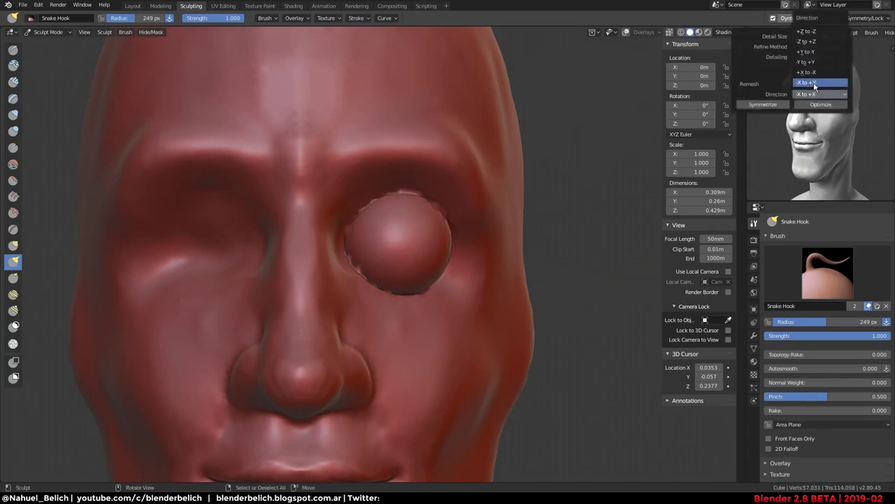
pyautogui.click(815, 84)
pyautogui.click(799, 93)
pyautogui.click(807, 72)
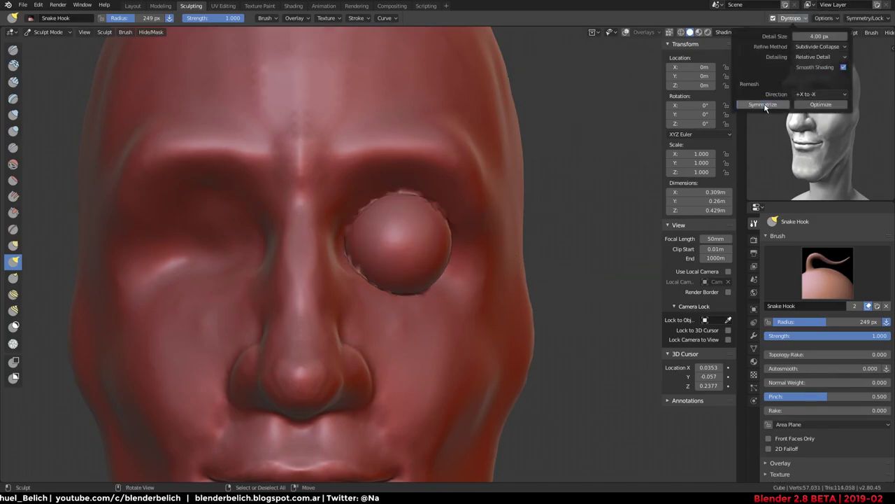
# Shrink the brush radius to 129 px while checking both eyes
pyautogui.moveTo(436, 200)
pyautogui.mouseDown(button='middle')
pyautogui.moveTo(346, 250)
pyautogui.moveTo(440, 225)
pyautogui.mouseUp(button='middle')
pyautogui.scroll(2, 440, 226)
pyautogui.press('f')
pyautogui.click(382, 230)
pyautogui.moveTo(382, 230)
pyautogui.mouseDown(button='middle')
pyautogui.moveTo(312, 267)
pyautogui.moveTo(442, 229)
pyautogui.moveTo(384, 197)
pyautogui.moveTo(354, 262)
pyautogui.moveTo(424, 200)
pyautogui.moveTo(319, 254)
pyautogui.moveTo(391, 146)
pyautogui.moveTo(362, 242)
pyautogui.mouseUp(button='middle')
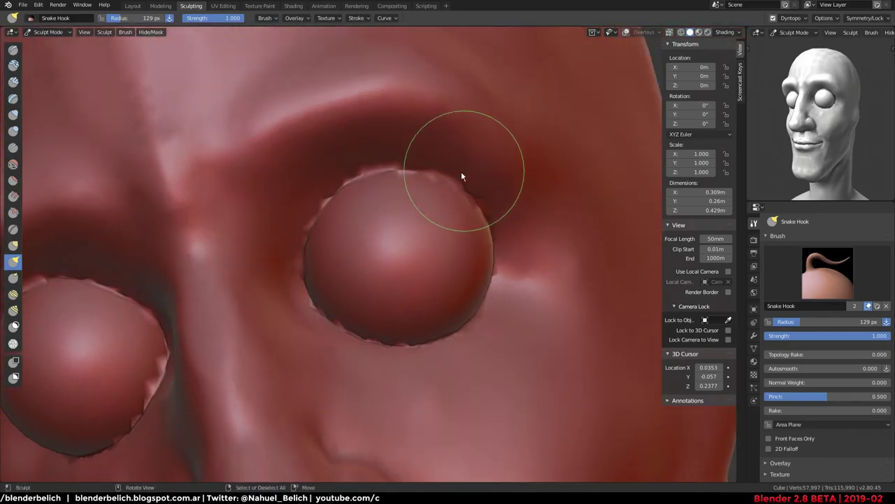
# Build up the upper eyelid over the eyeball with the Clay brush
pyautogui.press('c')
pyautogui.moveTo(408, 195); pyautogui.dragTo(373, 176, button='middle')
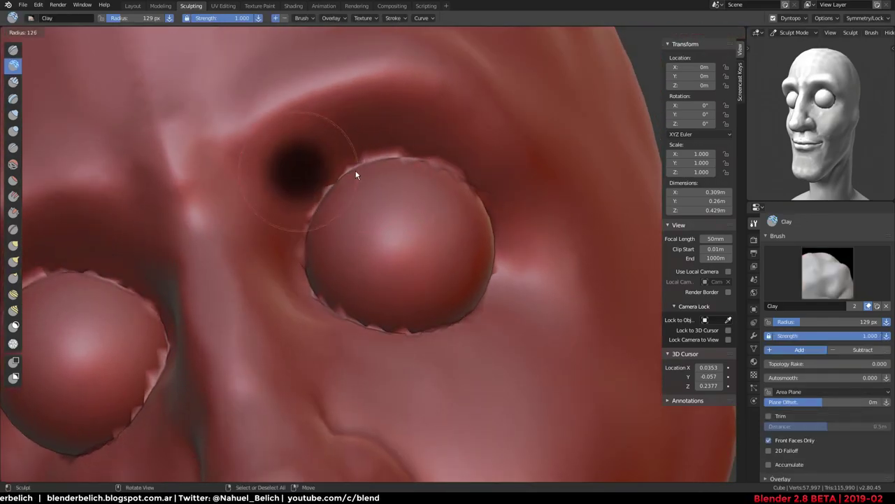
pyautogui.moveTo(359, 164)
pyautogui.mouseDown()
pyautogui.moveTo(398, 146)
pyautogui.moveTo(397, 157)
pyautogui.moveTo(306, 225)
pyautogui.mouseUp()
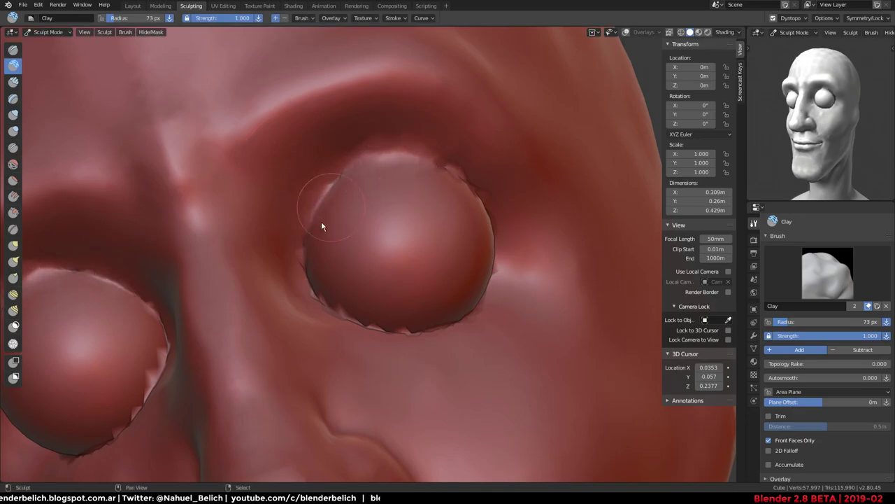
pyautogui.moveTo(372, 165); pyautogui.dragTo(319, 220)
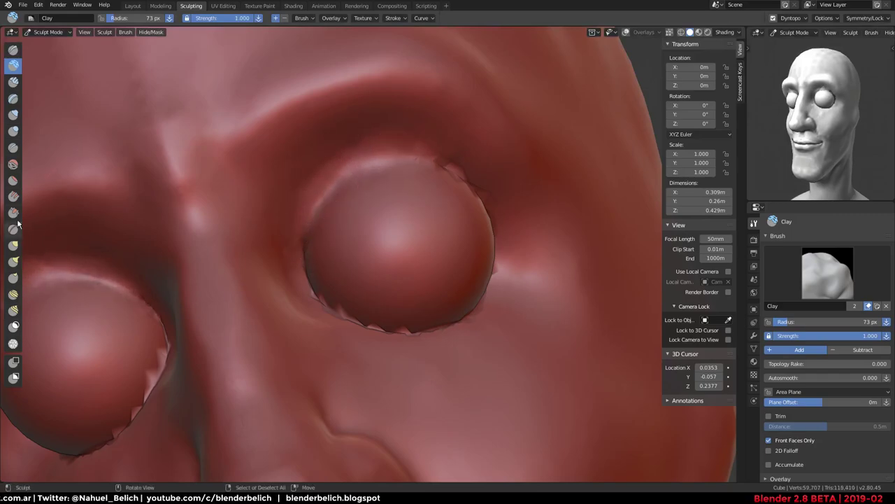
# Flatten and smooth the upper and lower eyelid rims with the Flatten/Contrast brush
pyautogui.click(13, 181)
pyautogui.scroll(-2, 245, 312)
pyautogui.scroll(4, 351, 192)
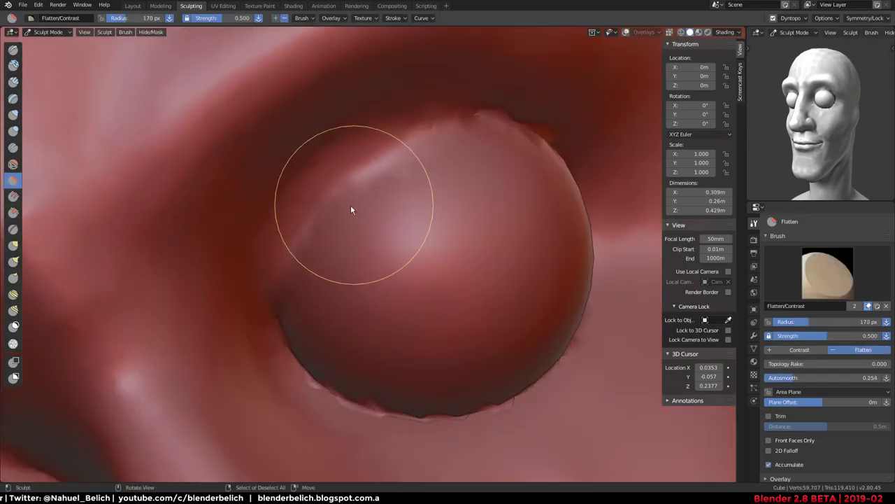
pyautogui.press('f')
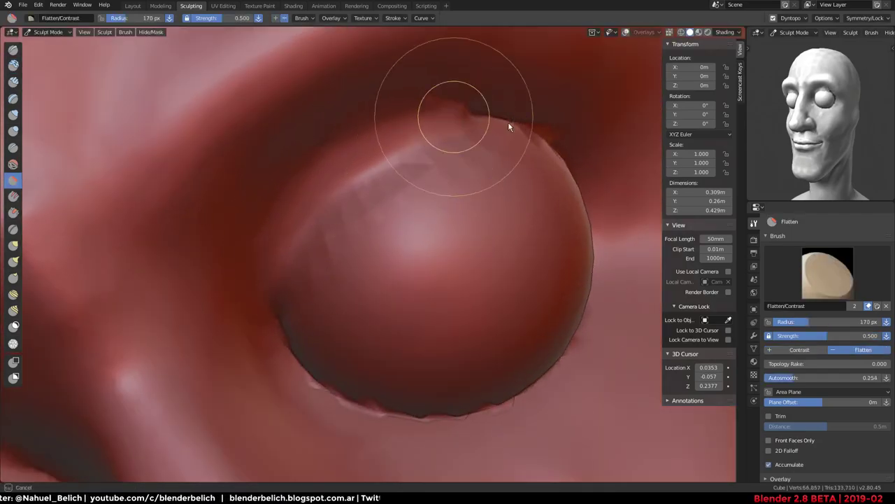
pyautogui.moveTo(369, 164); pyautogui.dragTo(510, 123)
pyautogui.moveTo(509, 123)
pyautogui.mouseDown(button='middle')
pyautogui.moveTo(478, 146)
pyautogui.moveTo(335, 93)
pyautogui.moveTo(317, 125)
pyautogui.moveTo(390, 161)
pyautogui.moveTo(226, 203)
pyautogui.moveTo(230, 186)
pyautogui.mouseUp(button='middle')
pyautogui.moveTo(238, 185)
pyautogui.mouseDown()
pyautogui.moveTo(345, 152)
pyautogui.moveTo(360, 163)
pyautogui.moveTo(356, 136)
pyautogui.moveTo(180, 180)
pyautogui.moveTo(410, 154)
pyautogui.moveTo(169, 228)
pyautogui.moveTo(136, 400)
pyautogui.mouseUp()
pyautogui.moveTo(136, 399); pyautogui.dragTo(206, 256, button='middle')
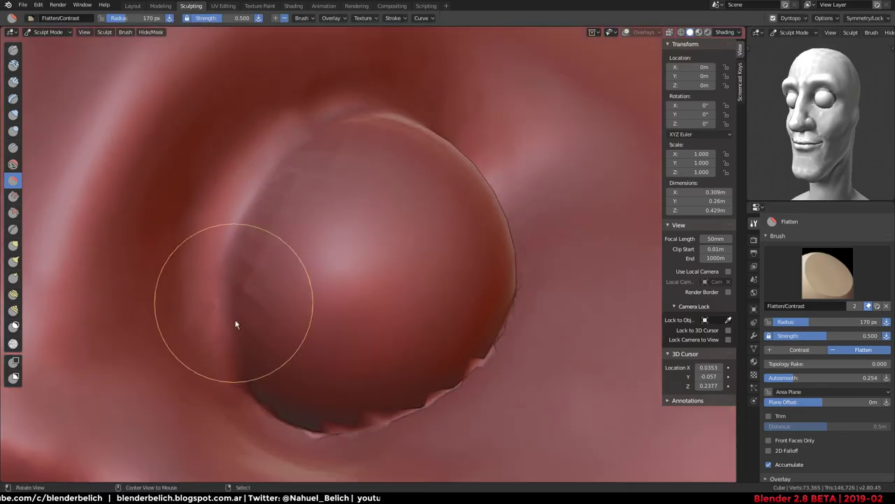
pyautogui.moveTo(235, 324); pyautogui.dragTo(246, 369, button='middle')
pyautogui.moveTo(246, 369)
pyautogui.mouseDown()
pyautogui.moveTo(289, 396)
pyautogui.moveTo(399, 414)
pyautogui.moveTo(460, 396)
pyautogui.moveTo(496, 348)
pyautogui.mouseUp()
# Flatten the eyelid along the side and around the eyeball's edge, undoing strokes on the eyeball
pyautogui.moveTo(495, 347); pyautogui.dragTo(466, 362, button='middle')
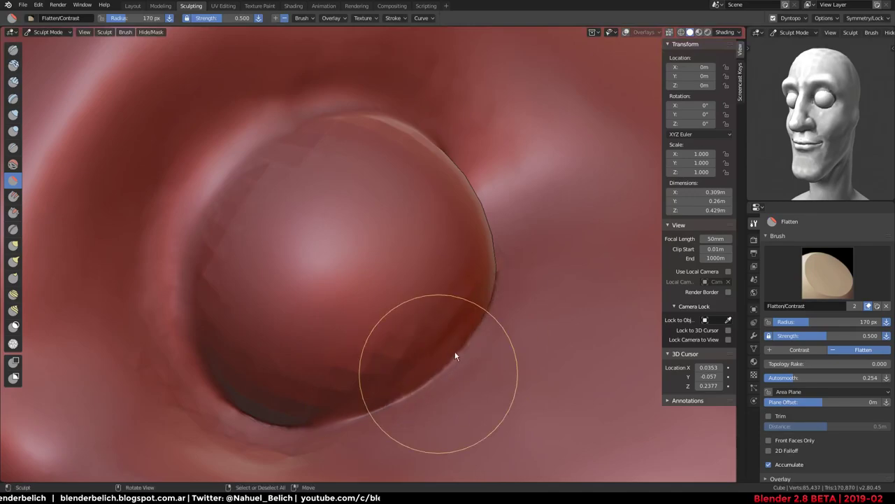
pyautogui.moveTo(521, 207); pyautogui.dragTo(412, 357, button='middle')
pyautogui.moveTo(437, 311)
pyautogui.mouseDown()
pyautogui.moveTo(435, 194)
pyautogui.moveTo(425, 199)
pyautogui.moveTo(421, 176)
pyautogui.moveTo(418, 262)
pyautogui.moveTo(406, 162)
pyautogui.mouseUp()
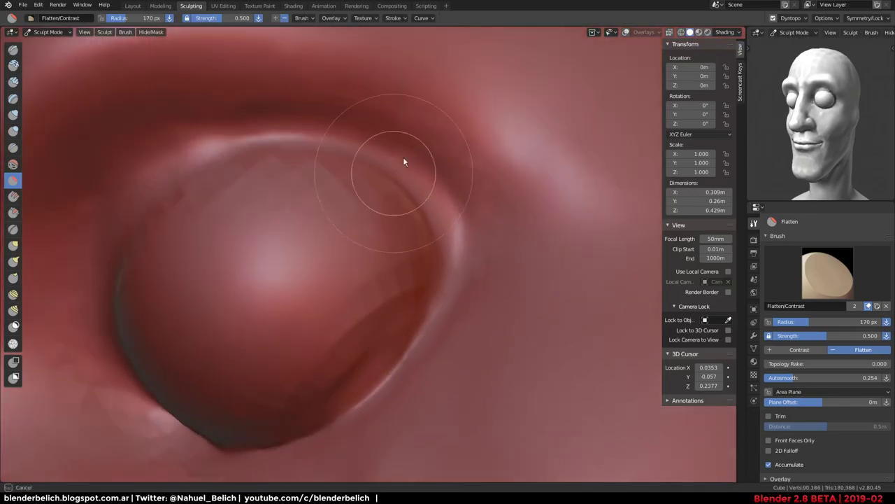
pyautogui.moveTo(406, 161)
pyautogui.keyDown('ctrl'); pyautogui.mouseDown(button='middle')
pyautogui.moveTo(506, 130)
pyautogui.moveTo(360, 236)
pyautogui.mouseUp(button='middle'); pyautogui.keyUp('ctrl')
pyautogui.scroll(4, 428, 156)
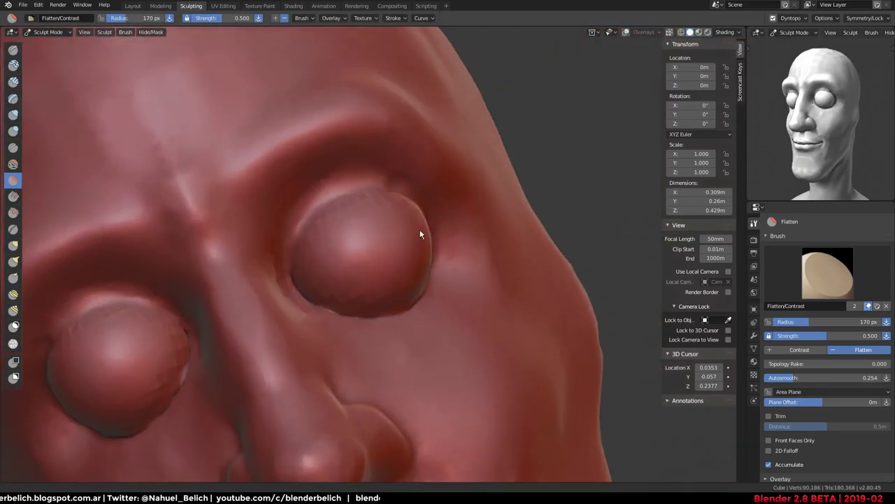
pyautogui.moveTo(427, 156); pyautogui.dragTo(319, 233, button='middle')
pyautogui.moveTo(319, 233)
pyautogui.mouseDown()
pyautogui.moveTo(380, 266)
pyautogui.moveTo(420, 245)
pyautogui.mouseUp()
pyautogui.moveTo(420, 246); pyautogui.dragTo(345, 231, button='middle')
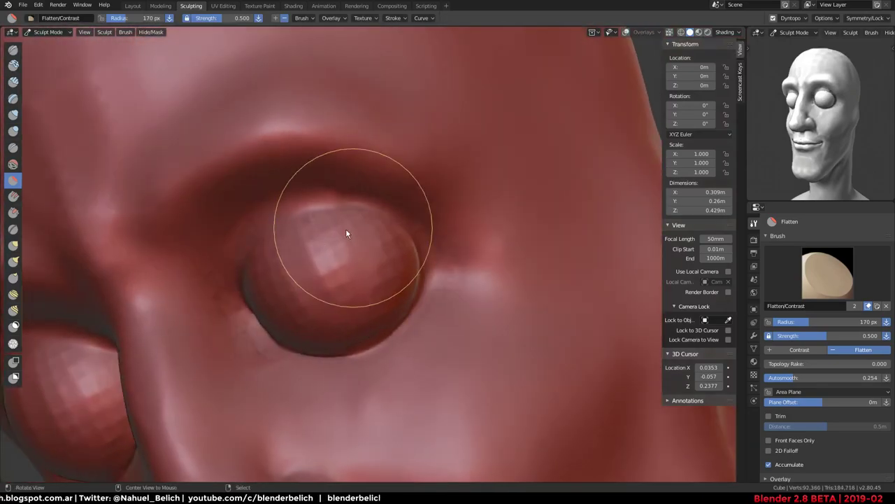
pyautogui.moveTo(345, 231)
pyautogui.mouseDown()
pyautogui.moveTo(380, 286)
pyautogui.moveTo(416, 266)
pyautogui.mouseUp()
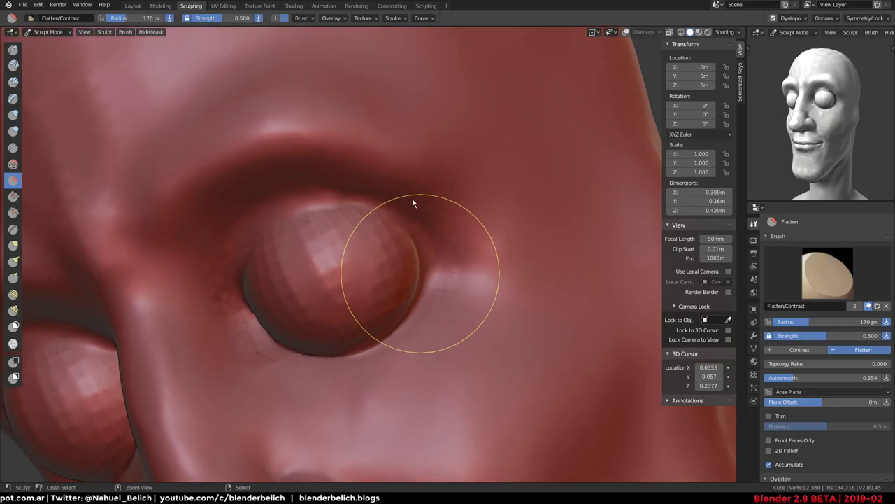
pyautogui.hotkey('ctrl', 'z')
pyautogui.moveTo(419, 166); pyautogui.dragTo(382, 220, button='middle')
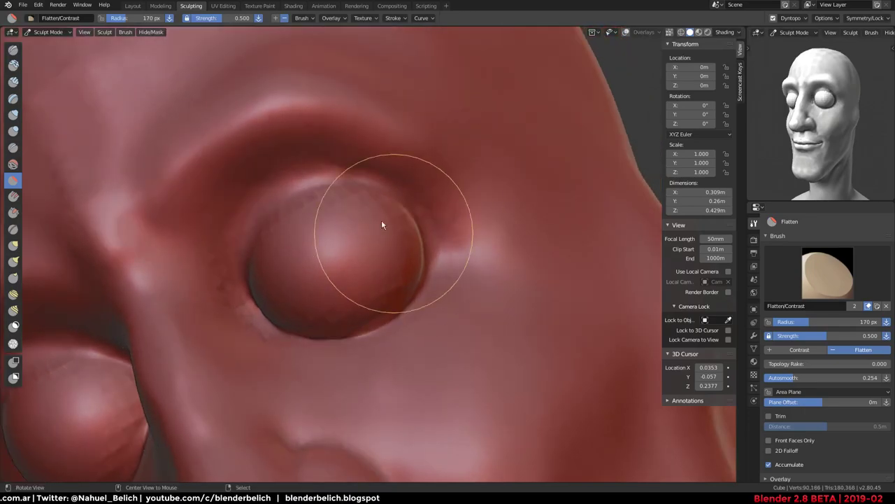
# Fill in and reshape the lower and upper eyelids with the Fill/Deepen brush
pyautogui.click(13, 196)
pyautogui.moveTo(348, 304)
pyautogui.mouseDown()
pyautogui.moveTo(384, 317)
pyautogui.moveTo(437, 265)
pyautogui.moveTo(438, 227)
pyautogui.moveTo(444, 286)
pyautogui.moveTo(471, 278)
pyautogui.moveTo(391, 350)
pyautogui.moveTo(296, 337)
pyautogui.moveTo(394, 332)
pyautogui.moveTo(346, 354)
pyautogui.moveTo(482, 304)
pyautogui.moveTo(358, 360)
pyautogui.mouseUp()
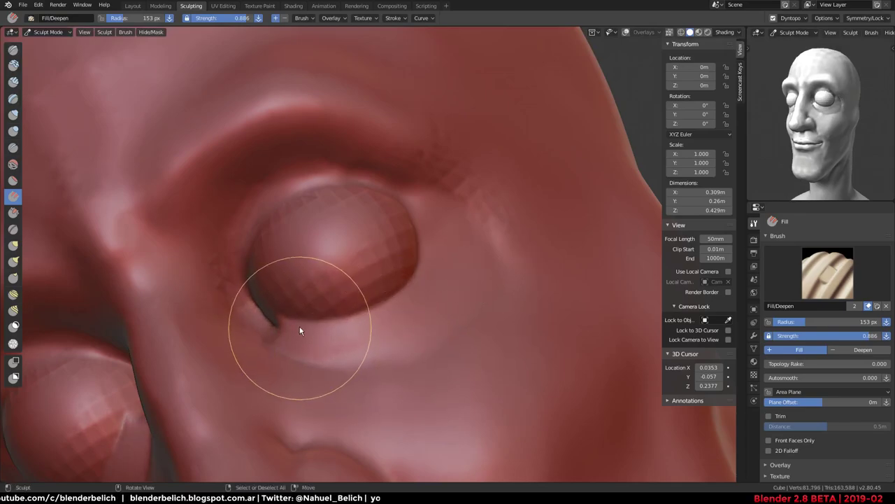
pyautogui.moveTo(300, 330)
pyautogui.mouseDown()
pyautogui.moveTo(460, 354)
pyautogui.moveTo(355, 374)
pyautogui.moveTo(405, 375)
pyautogui.moveTo(498, 243)
pyautogui.moveTo(445, 186)
pyautogui.moveTo(315, 190)
pyautogui.mouseUp()
pyautogui.moveTo(316, 190)
pyautogui.mouseDown(button='middle')
pyautogui.moveTo(402, 242)
pyautogui.moveTo(273, 272)
pyautogui.moveTo(300, 235)
pyautogui.moveTo(340, 216)
pyautogui.moveTo(235, 226)
pyautogui.mouseUp(button='middle')
pyautogui.moveTo(236, 226)
pyautogui.mouseDown()
pyautogui.moveTo(219, 221)
pyautogui.moveTo(232, 226)
pyautogui.moveTo(337, 176)
pyautogui.moveTo(301, 198)
pyautogui.mouseUp()
pyautogui.moveTo(301, 198); pyautogui.dragTo(293, 214, button='middle')
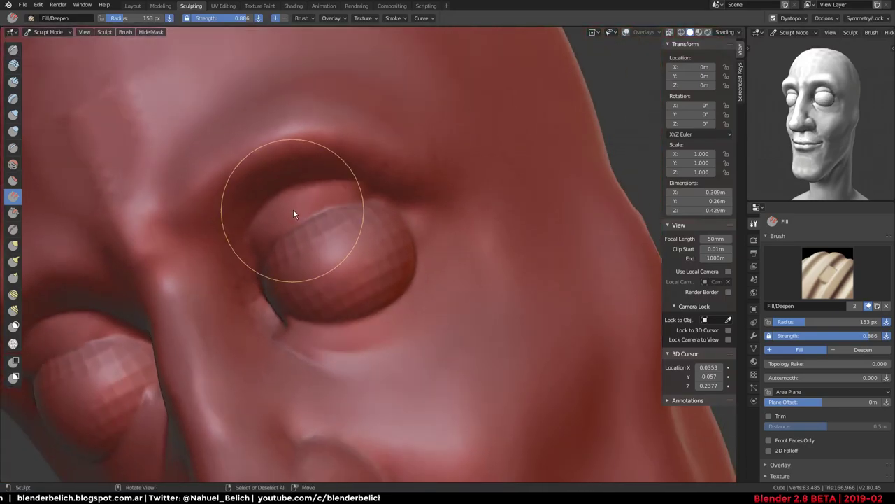
# At 196 px brush radius, fill and reshape the socket below the eyeball, then review the head
pyautogui.moveTo(293, 214); pyautogui.dragTo(259, 236)
pyautogui.press('f')
pyautogui.click(386, 205)
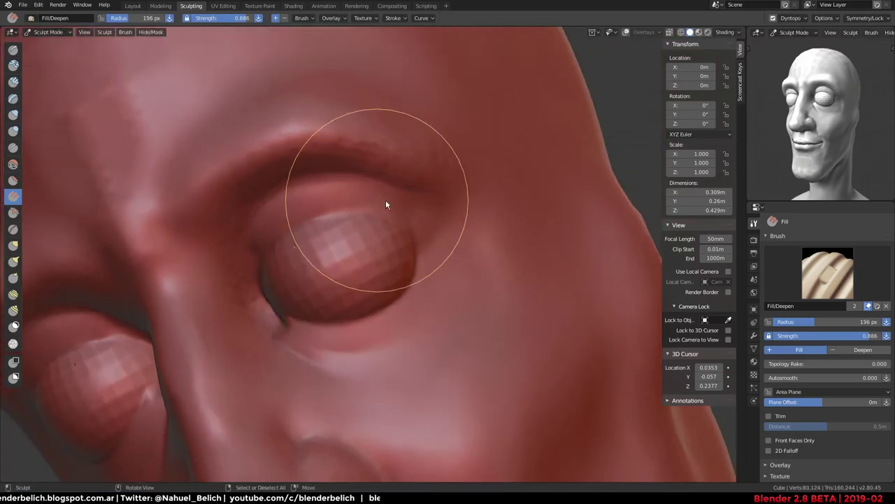
pyautogui.moveTo(429, 234); pyautogui.dragTo(408, 245, button='middle')
pyautogui.moveTo(408, 245)
pyautogui.mouseDown()
pyautogui.moveTo(411, 264)
pyautogui.moveTo(344, 324)
pyautogui.mouseUp()
pyautogui.moveTo(410, 260)
pyautogui.mouseDown()
pyautogui.moveTo(306, 328)
pyautogui.moveTo(392, 291)
pyautogui.moveTo(410, 301)
pyautogui.moveTo(437, 280)
pyautogui.moveTo(374, 260)
pyautogui.moveTo(449, 256)
pyautogui.moveTo(354, 280)
pyautogui.mouseUp()
pyautogui.moveTo(354, 280)
pyautogui.mouseDown(button='middle')
pyautogui.moveTo(413, 256)
pyautogui.moveTo(299, 239)
pyautogui.mouseUp(button='middle')
pyautogui.press('f')
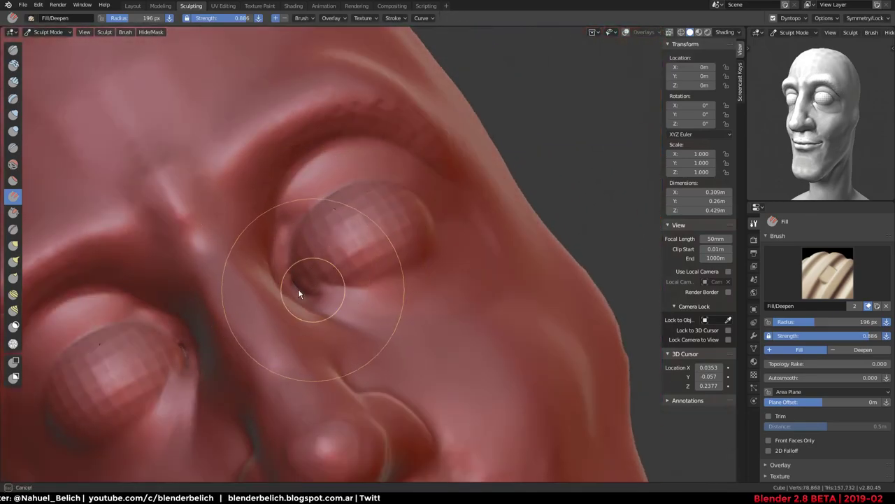
pyautogui.click(299, 292)
pyautogui.scroll(-5, 326, 149)
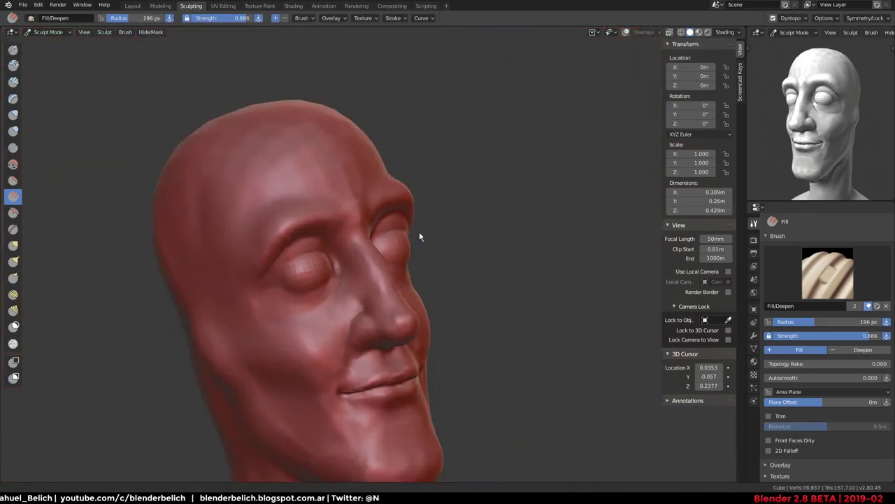
pyautogui.moveTo(419, 236)
pyautogui.mouseDown(button='middle')
pyautogui.moveTo(270, 266)
pyautogui.moveTo(391, 116)
pyautogui.moveTo(321, 144)
pyautogui.moveTo(384, 214)
pyautogui.moveTo(355, 186)
pyautogui.moveTo(380, 230)
pyautogui.moveTo(180, 250)
pyautogui.moveTo(375, 176)
pyautogui.moveTo(492, 257)
pyautogui.mouseUp(button='middle')
pyautogui.moveTo(348, 316)
pyautogui.keyDown('ctrl'); pyautogui.mouseDown(button='middle')
pyautogui.moveTo(310, 194)
pyautogui.moveTo(370, 213)
pyautogui.moveTo(350, 89)
pyautogui.moveTo(372, 248)
pyautogui.moveTo(348, 260)
pyautogui.moveTo(426, 194)
pyautogui.mouseUp(button='middle'); pyautogui.keyUp('ctrl')
# Return the head to Object Mode and zoom in close on the eyeball
pyautogui.hotkey('ctrl', 'Tab')
pyautogui.click(370, 242)
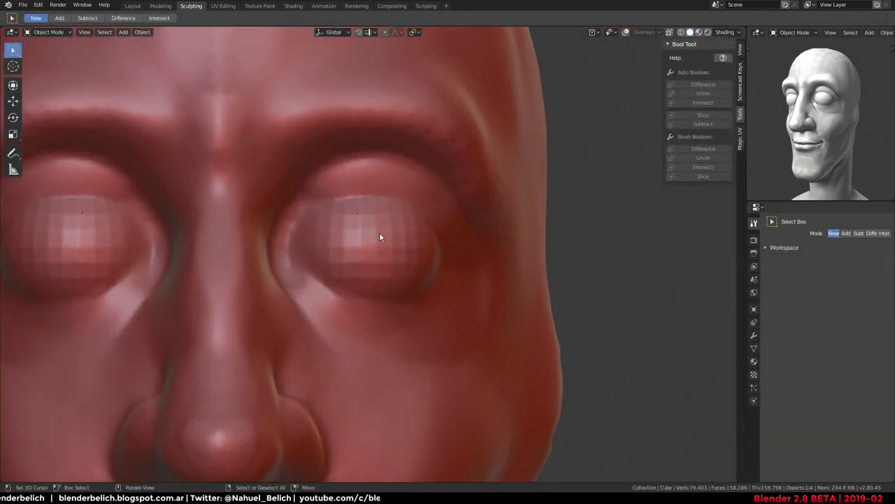
pyautogui.moveTo(382, 275)
pyautogui.keyDown('ctrl'); pyautogui.mouseDown(button='middle')
pyautogui.moveTo(394, 222)
pyautogui.moveTo(388, 281)
pyautogui.moveTo(385, 213)
pyautogui.moveTo(273, 240)
pyautogui.moveTo(366, 239)
pyautogui.moveTo(395, 221)
pyautogui.mouseUp(button='middle'); pyautogui.keyUp('ctrl')
pyautogui.hotkey('ctrl', 'Tab')
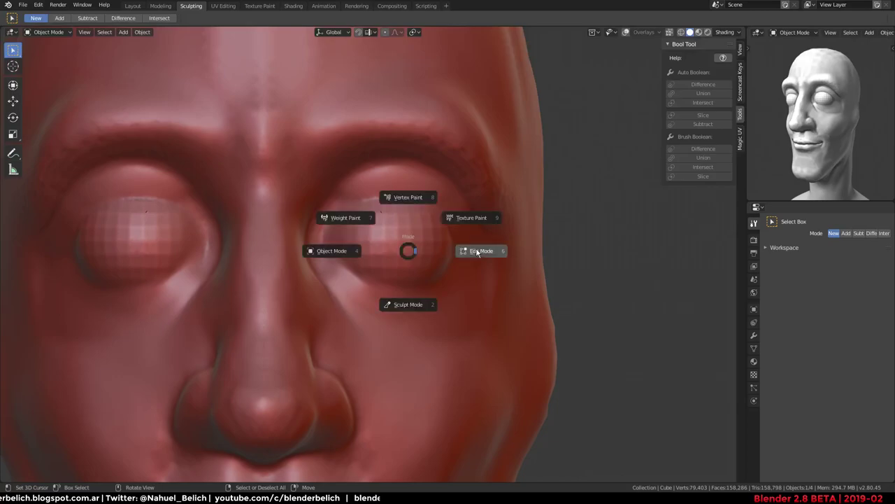
pyautogui.click(434, 250)
pyautogui.press('Tab')
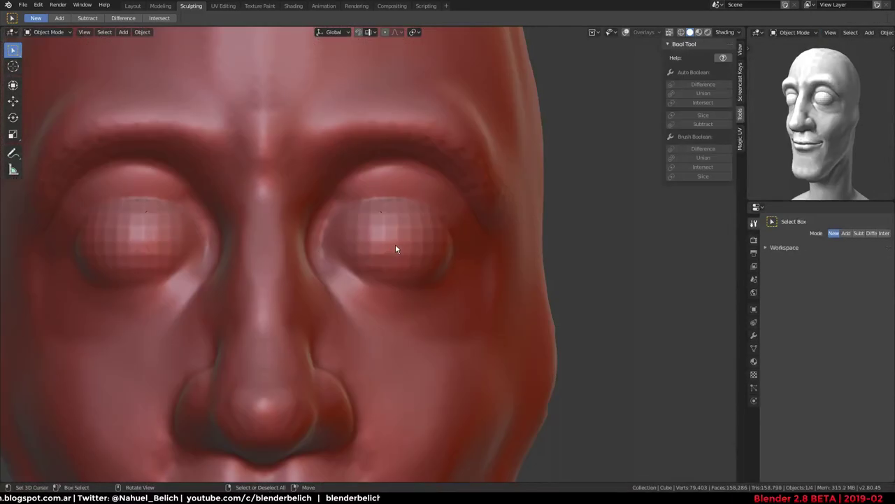
pyautogui.moveTo(395, 250); pyautogui.dragTo(420, 234, button='middle')
pyautogui.press('g')
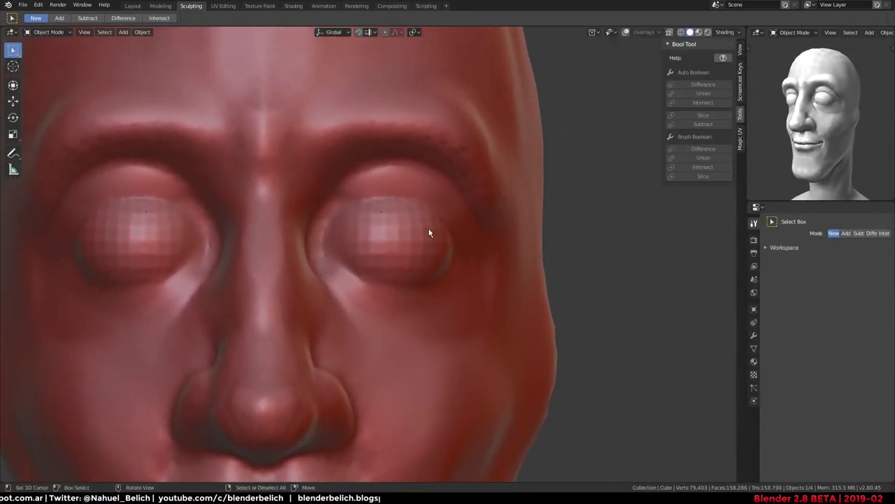
pyautogui.press('Escape')
# With X-ray on, place the 3D cursor at the eyeball's centre and open the Add menu
pyautogui.hotkey('alt', 'z')
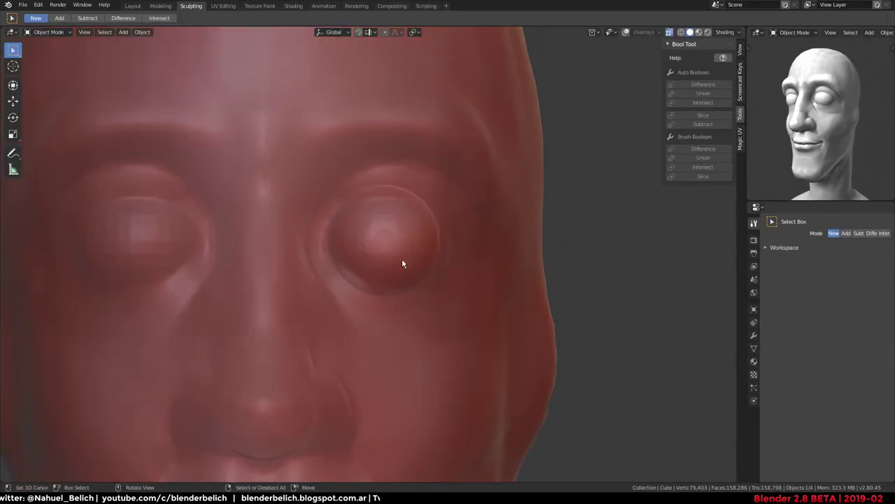
pyautogui.hotkey('shift', 'alt', 'z')
pyautogui.hotkey('shift', 'space')
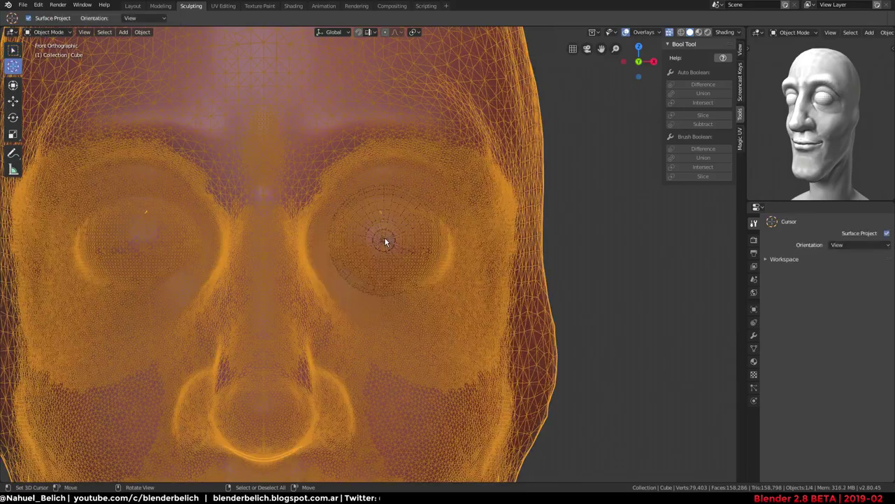
pyautogui.click(383, 243)
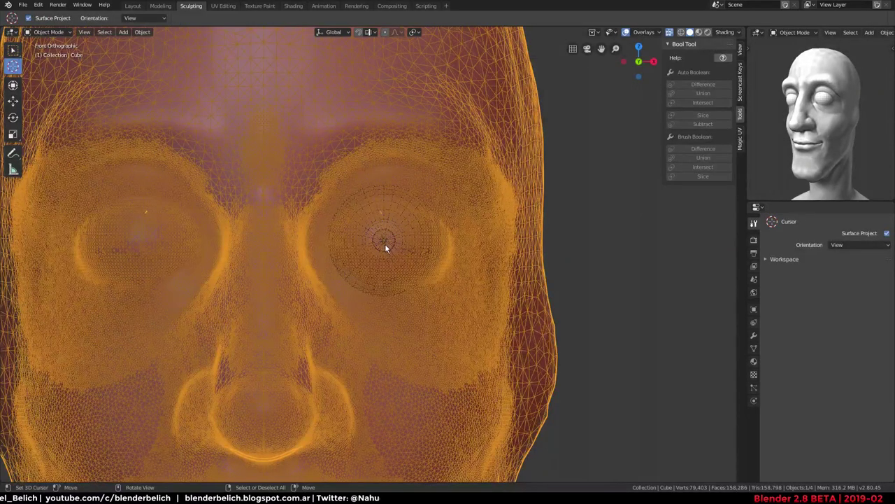
pyautogui.hotkey('shift', 'alt', 'z')
pyautogui.scroll(-3, 389, 236)
pyautogui.scroll(-2, 389, 239)
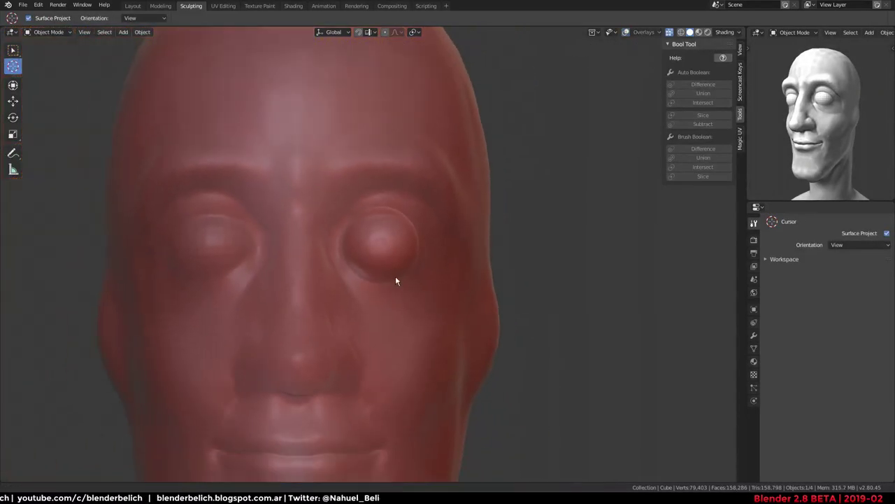
pyautogui.hotkey('shift', 'a')
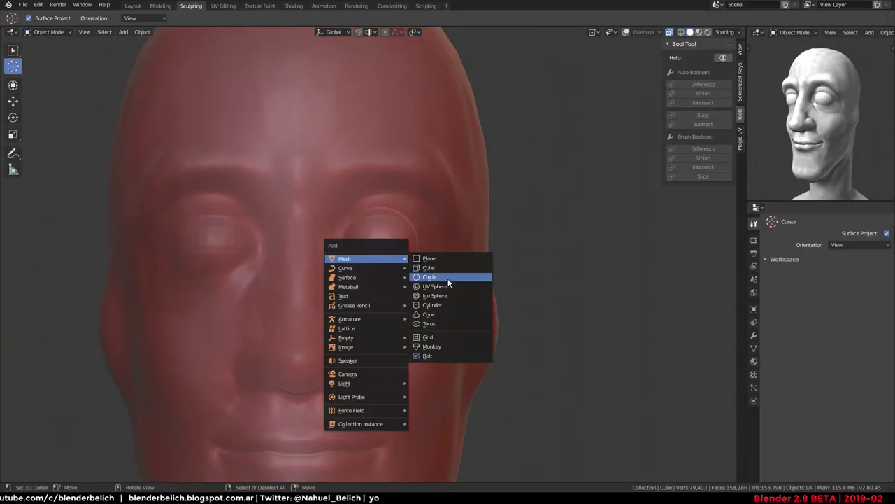
pyautogui.moveTo(364, 259)
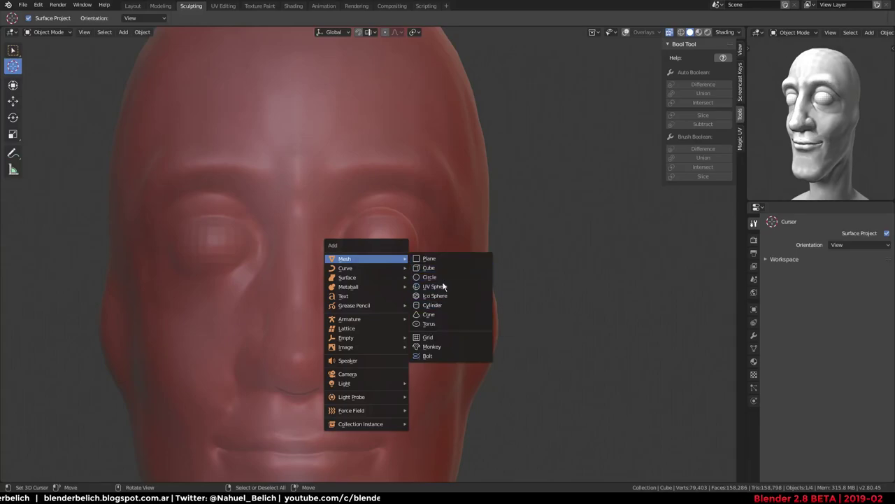
pyautogui.click(447, 287)
pyautogui.scroll(-2, 439, 278)
pyautogui.scroll(-2, 437, 257)
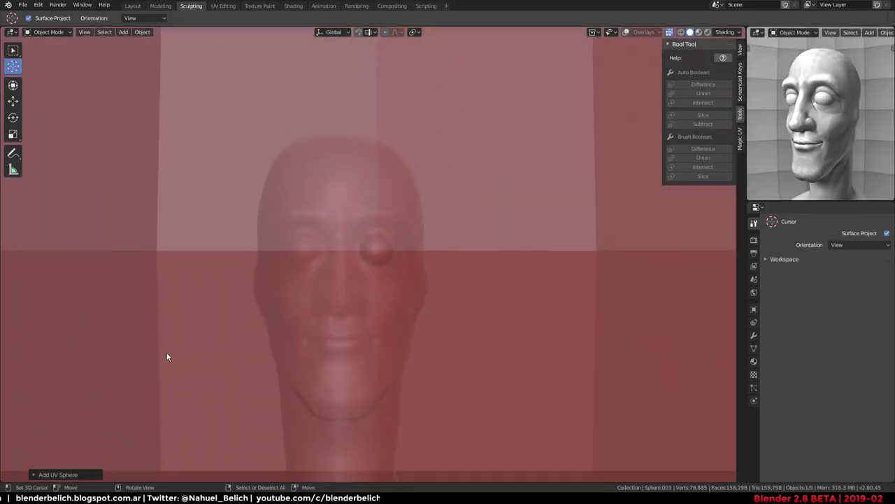
pyautogui.press('n')
pyautogui.press('n')
pyautogui.press('n')
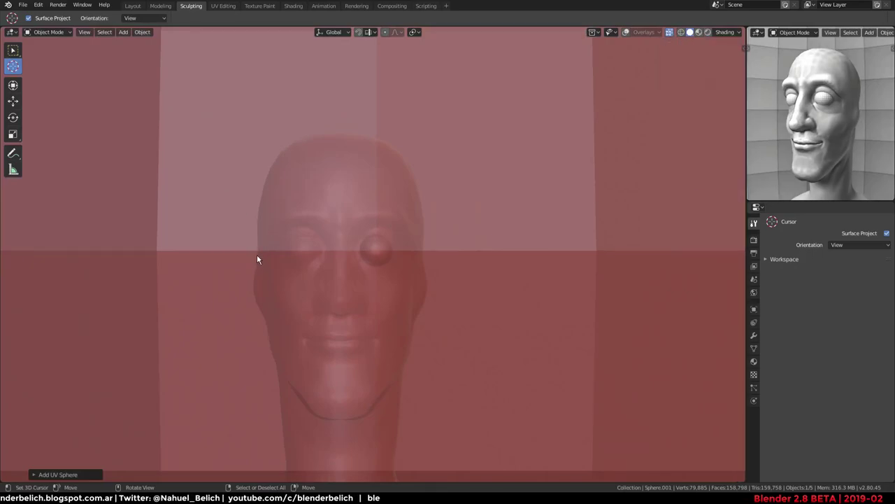
pyautogui.press('t')
pyautogui.press('t')
pyautogui.press('t')
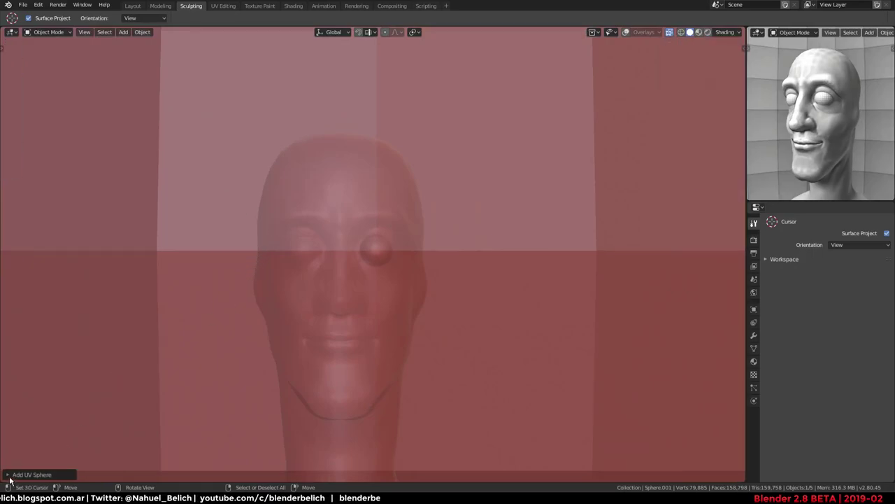
pyautogui.click(9, 477)
pyautogui.moveTo(98, 373)
pyautogui.mouseDown()
pyautogui.moveTo(112, 373)
pyautogui.moveTo(21, 382)
pyautogui.mouseUp()
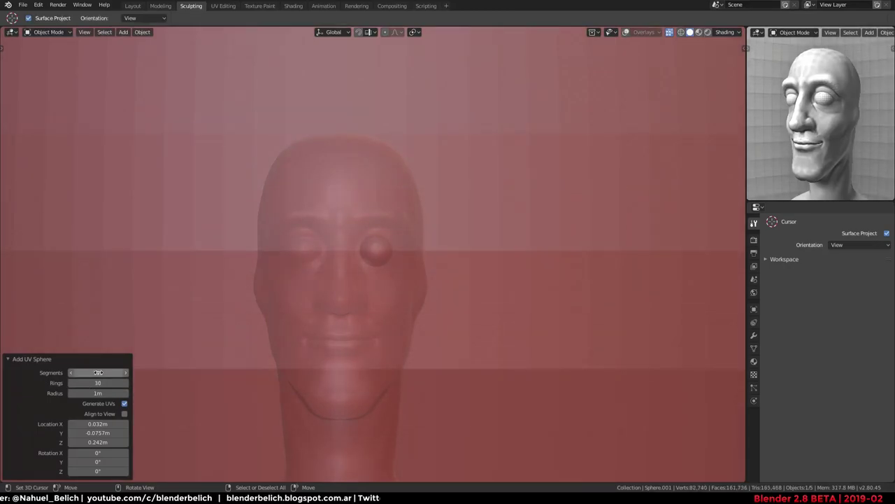
pyautogui.press('x')
pyautogui.click(314, 255)
pyautogui.moveTo(367, 249)
pyautogui.keyDown('ctrl'); pyautogui.mouseDown(button='middle')
pyautogui.moveTo(430, 161)
pyautogui.moveTo(399, 385)
pyautogui.moveTo(546, 182)
pyautogui.moveTo(351, 232)
pyautogui.mouseUp(button='middle'); pyautogui.keyUp('ctrl')
pyautogui.scroll(1, 354, 217)
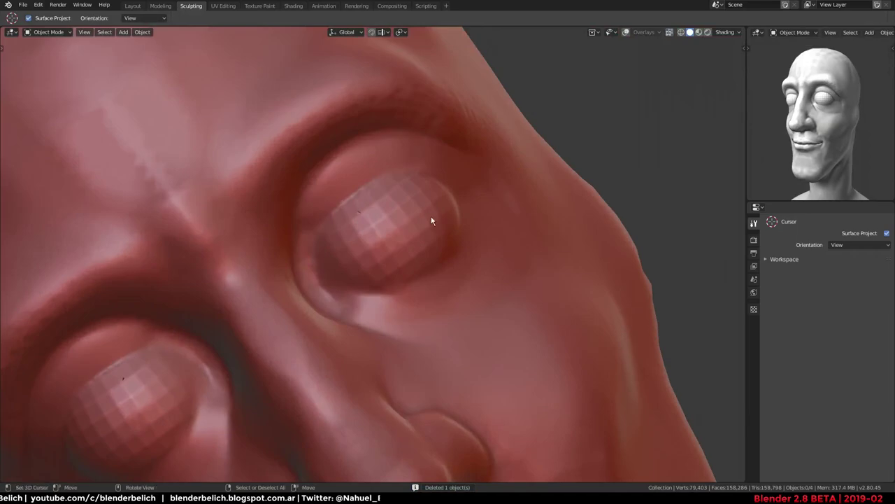
pyautogui.scroll(3, 387, 240)
# Select the head and switch it to Sculpt Mode, correcting an accidental Vertex Paint switch
pyautogui.click(379, 243)
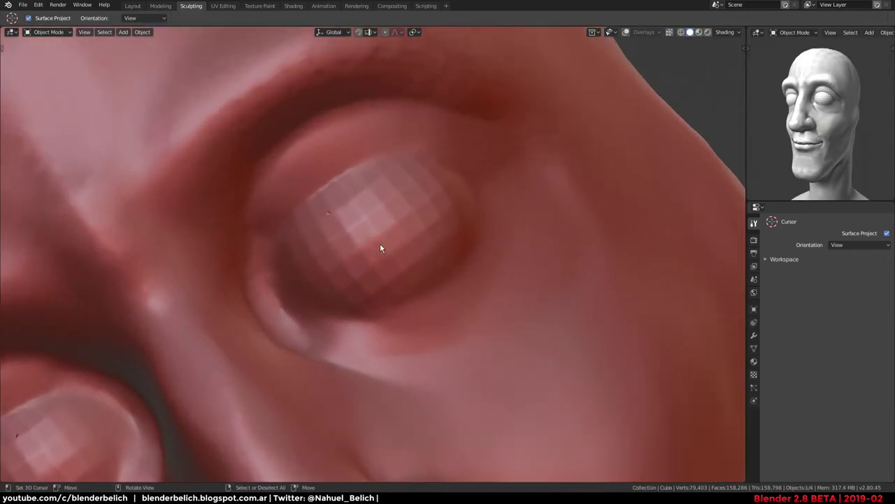
pyautogui.hotkey('ctrl', 'Tab')
pyautogui.click(535, 76)
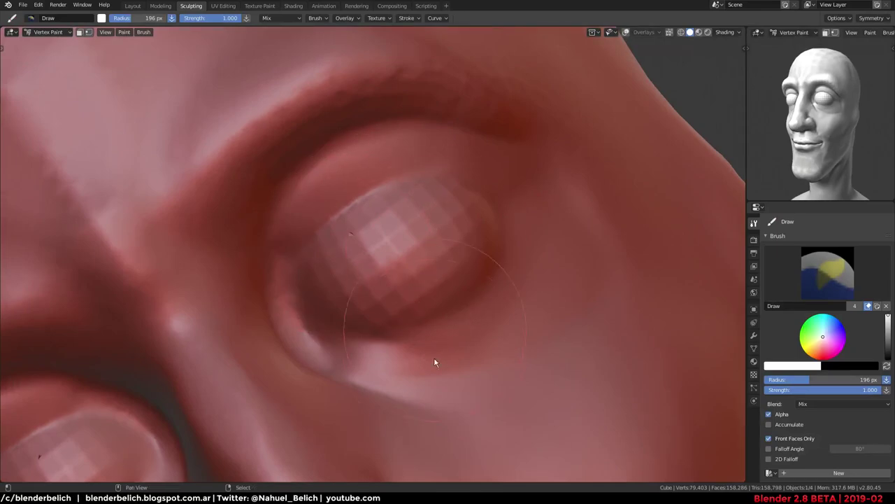
pyautogui.hotkey('ctrl', 'Tab')
pyautogui.click(418, 294)
# Smooth the faceted eyeball into a rounded bulge with Fill/Deepen strokes
pyautogui.moveTo(380, 206)
pyautogui.mouseDown()
pyautogui.moveTo(362, 235)
pyautogui.moveTo(480, 194)
pyautogui.moveTo(468, 262)
pyautogui.moveTo(387, 305)
pyautogui.moveTo(301, 316)
pyautogui.moveTo(396, 184)
pyautogui.moveTo(350, 232)
pyautogui.moveTo(401, 149)
pyautogui.mouseUp()
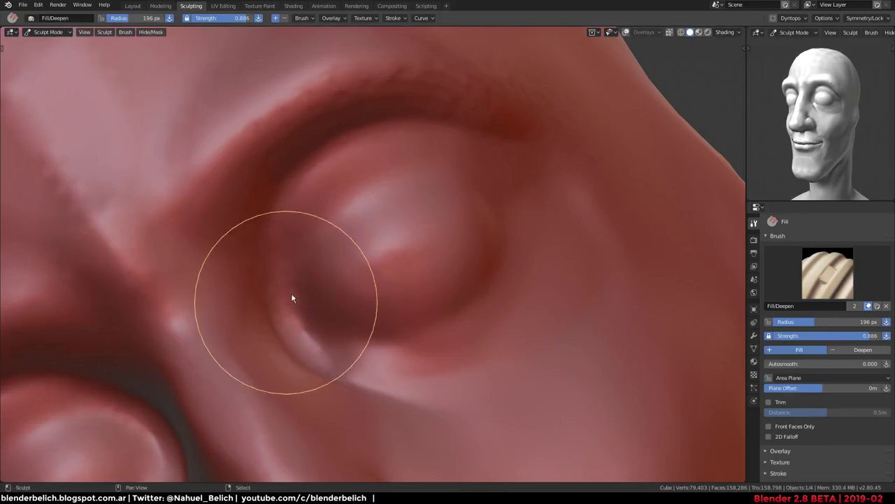
pyautogui.moveTo(292, 299)
pyautogui.mouseDown(button='middle')
pyautogui.moveTo(261, 180)
pyautogui.moveTo(316, 323)
pyautogui.moveTo(401, 245)
pyautogui.moveTo(366, 273)
pyautogui.moveTo(356, 249)
pyautogui.moveTo(358, 277)
pyautogui.moveTo(402, 259)
pyautogui.moveTo(374, 268)
pyautogui.moveTo(89, 119)
pyautogui.moveTo(226, 184)
pyautogui.mouseUp(button='middle')
pyautogui.scroll(-2, 374, 268)
pyautogui.scroll(4, 405, 228)
pyautogui.scroll(2, 371, 257)
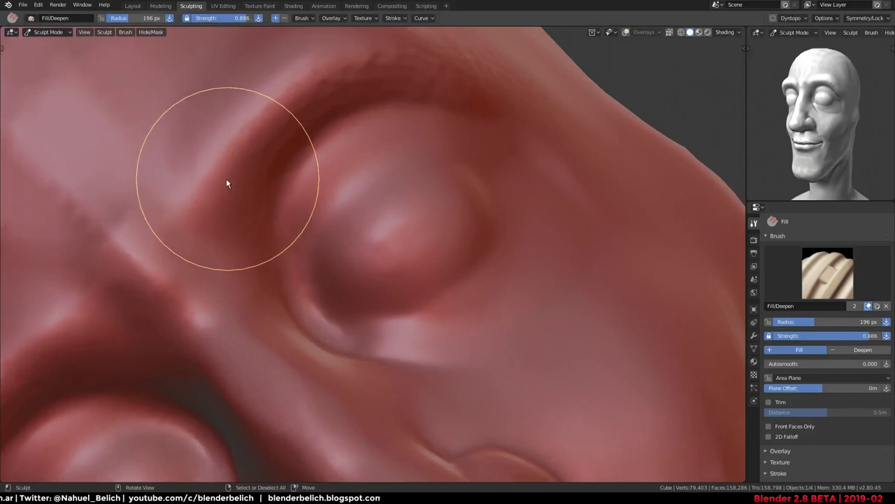
pyautogui.press('t')
pyautogui.hotkey('shift', 'space')
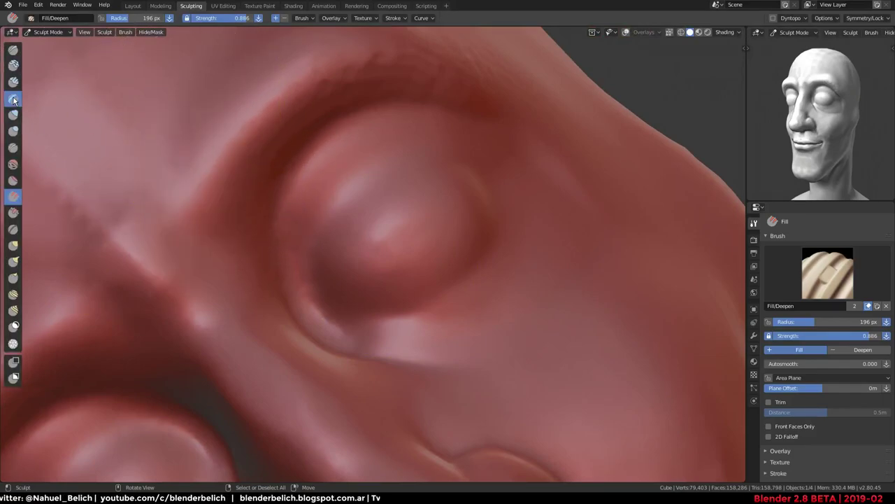
# Carve thin crease lines across the eyeball with the Crease brush
pyautogui.click(12, 148)
pyautogui.moveTo(319, 240)
pyautogui.mouseDown()
pyautogui.moveTo(416, 244)
pyautogui.moveTo(359, 235)
pyautogui.moveTo(422, 249)
pyautogui.mouseUp()
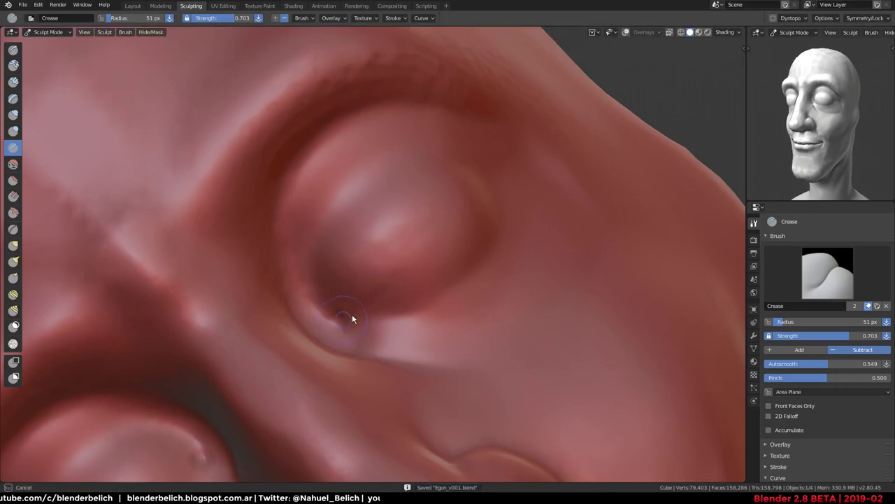
pyautogui.moveTo(344, 318); pyautogui.dragTo(385, 292)
pyautogui.moveTo(469, 190)
pyautogui.mouseDown(button='middle')
pyautogui.moveTo(394, 274)
pyautogui.moveTo(405, 240)
pyautogui.moveTo(455, 236)
pyautogui.moveTo(321, 309)
pyautogui.moveTo(434, 236)
pyautogui.moveTo(543, 135)
pyautogui.moveTo(475, 156)
pyautogui.moveTo(359, 272)
pyautogui.mouseUp(button='middle')
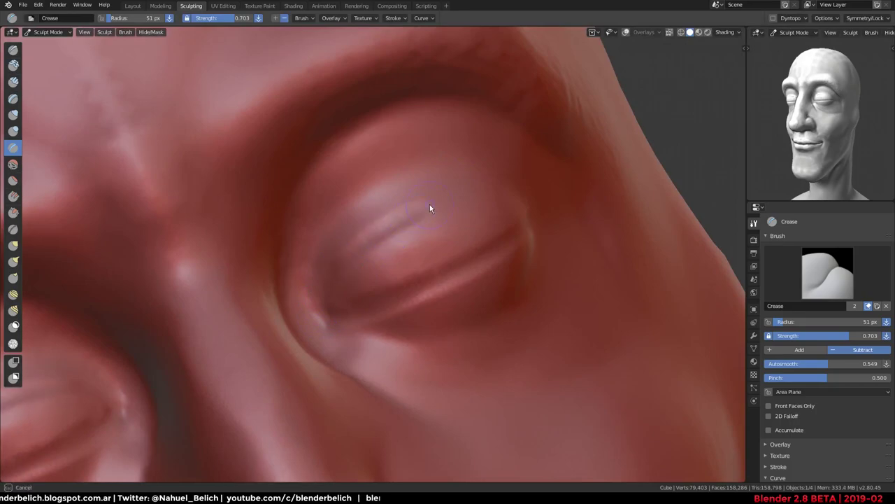
# At 70 px radius, crease the inner eye corner, then return to Object Mode
pyautogui.press('f')
pyautogui.click(364, 265)
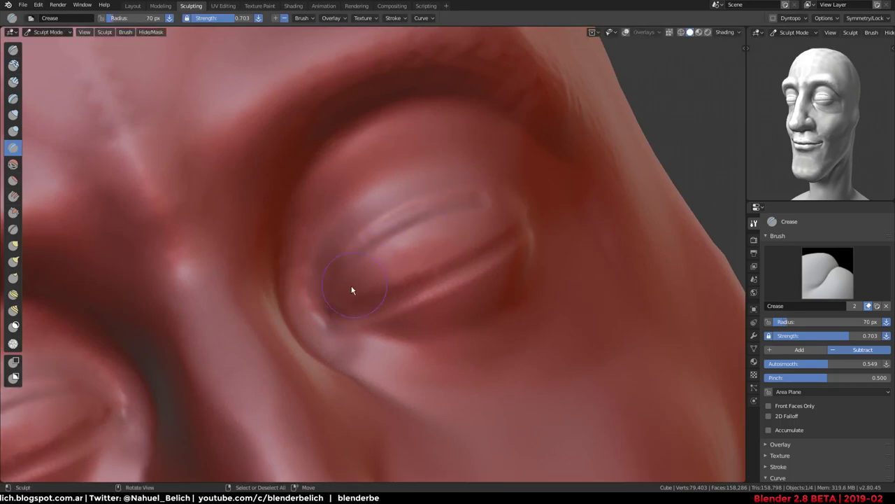
pyautogui.moveTo(352, 294); pyautogui.dragTo(345, 273)
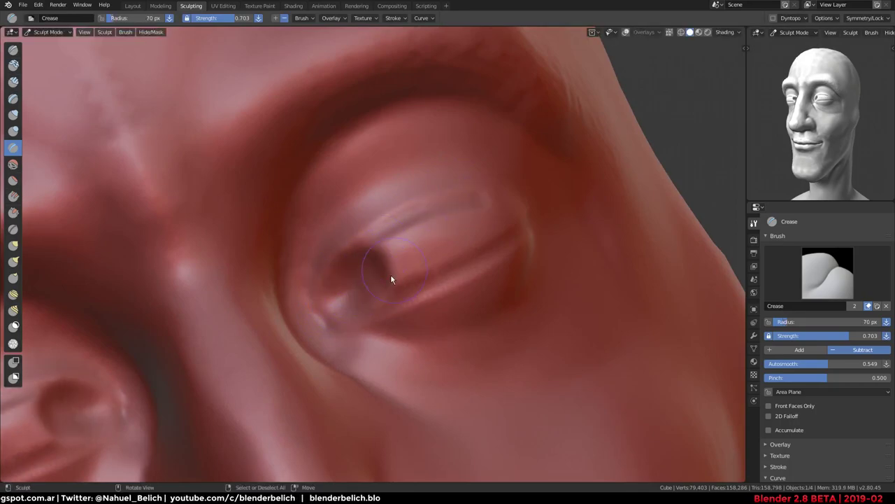
pyautogui.moveTo(390, 274)
pyautogui.mouseDown(button='middle')
pyautogui.moveTo(398, 244)
pyautogui.moveTo(428, 278)
pyautogui.mouseUp(button='middle')
pyautogui.moveTo(457, 233)
pyautogui.mouseDown(button='middle')
pyautogui.moveTo(544, 174)
pyautogui.moveTo(561, 202)
pyautogui.mouseUp(button='middle')
pyautogui.moveTo(440, 246)
pyautogui.mouseDown(button='middle')
pyautogui.moveTo(332, 230)
pyautogui.moveTo(396, 180)
pyautogui.moveTo(314, 194)
pyautogui.mouseUp(button='middle')
pyautogui.hotkey('ctrl', 'Tab')
pyautogui.moveTo(345, 259); pyautogui.dragTo(335, 243, button='middle')
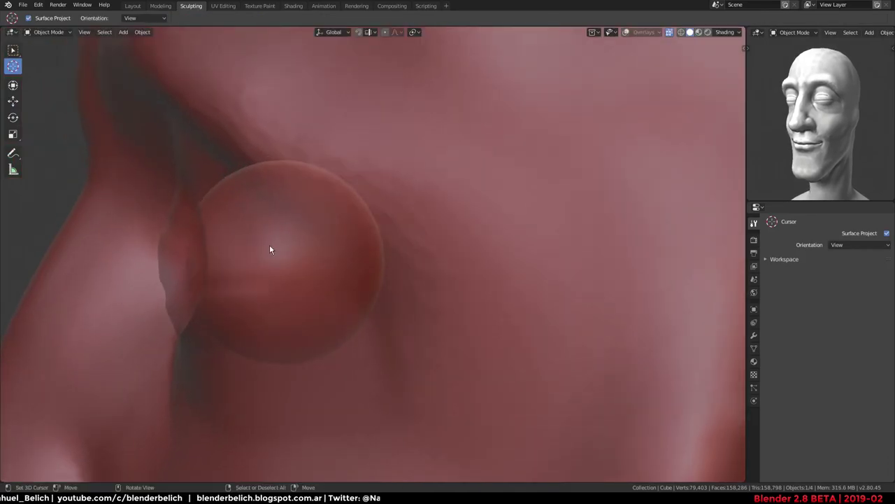
# Select the eyeball Sphere and move it 0.0023 m along Y in its socket
pyautogui.keyDown('alt'); pyautogui.click(270, 246); pyautogui.keyUp('alt')
pyautogui.click(274, 245)
pyautogui.press('g')
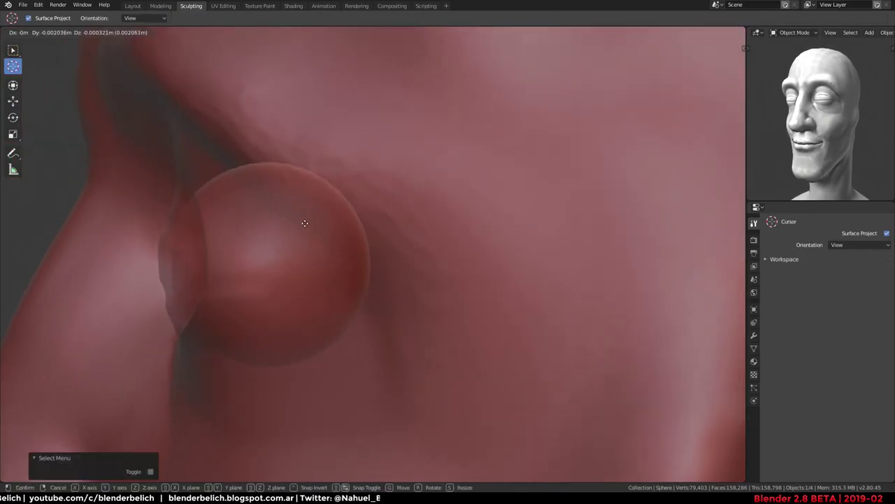
pyautogui.click(286, 222)
pyautogui.moveTo(290, 226); pyautogui.dragTo(410, 243, button='middle')
# Select the head Cube and switch the viewport to plain Solid shading with overlays off
pyautogui.click(410, 200)
pyautogui.hotkey('shift', 'alt', 'z')
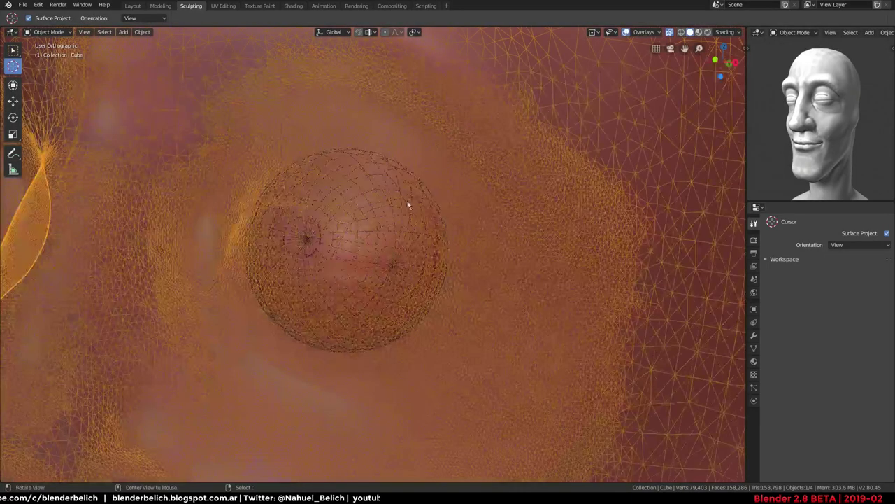
pyautogui.moveTo(410, 200)
pyautogui.mouseDown(button='middle')
pyautogui.moveTo(444, 203)
pyautogui.moveTo(434, 244)
pyautogui.mouseUp(button='middle')
pyautogui.press('z')
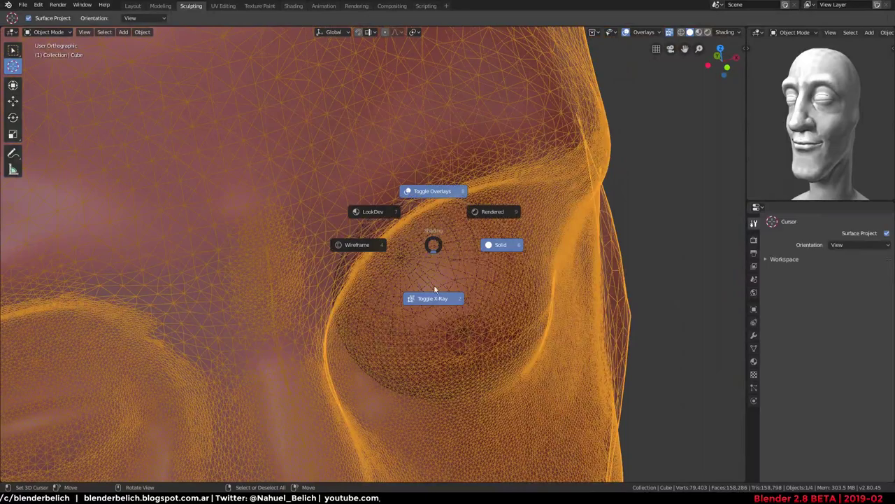
pyautogui.click(503, 247)
pyautogui.moveTo(503, 244); pyautogui.dragTo(467, 105, button='middle')
pyautogui.hotkey('shift', 'alt', 'z')
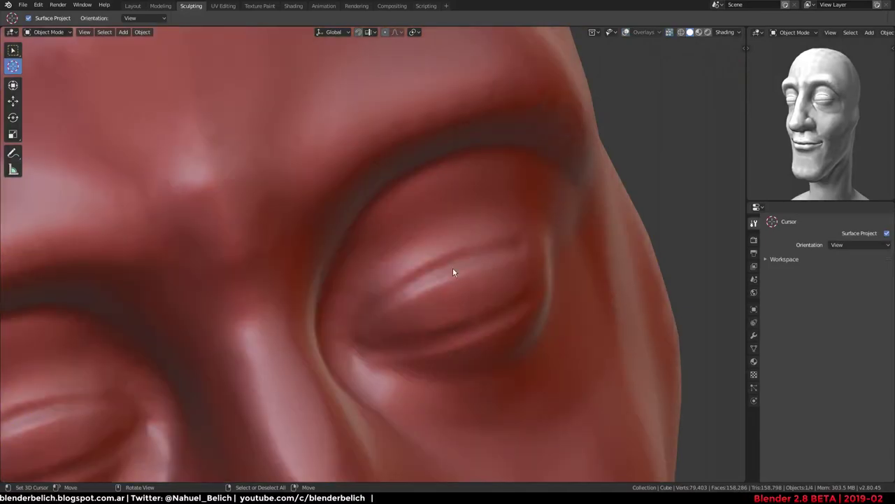
pyautogui.hotkey('ctrl', 'Tab')
# Back in Sculpt Mode, carve a deep Crease groove along the upper eyelid at strength 0.930
pyautogui.click(441, 312)
pyautogui.moveTo(495, 336)
pyautogui.mouseDown(button='middle')
pyautogui.moveTo(400, 198)
pyautogui.moveTo(421, 259)
pyautogui.mouseUp(button='middle')
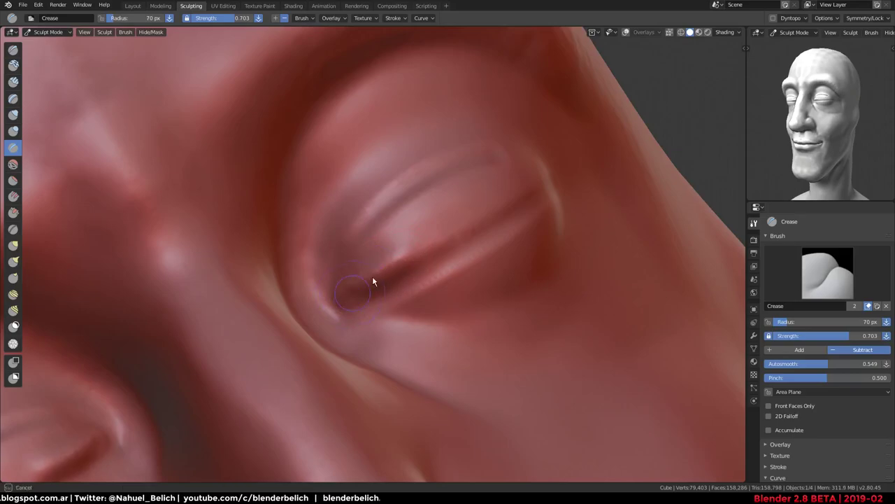
pyautogui.moveTo(373, 276); pyautogui.dragTo(479, 213)
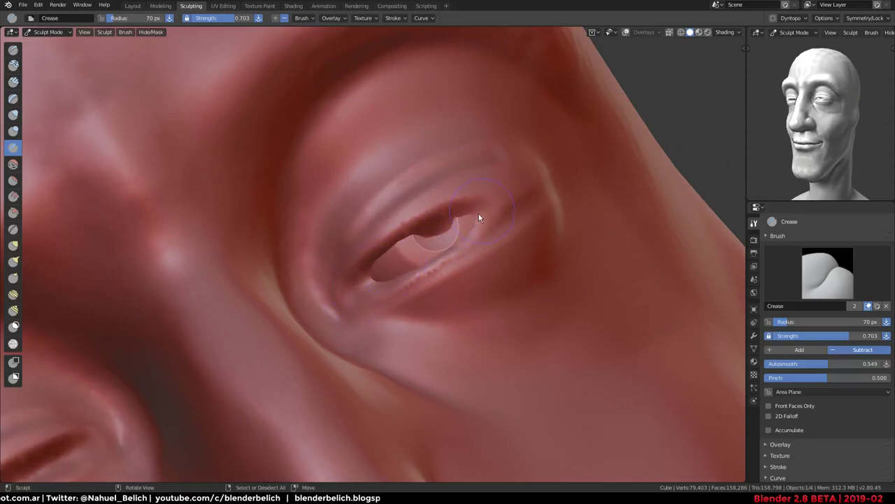
pyautogui.moveTo(479, 213); pyautogui.dragTo(396, 267, button='middle')
pyautogui.moveTo(490, 221); pyautogui.dragTo(385, 259, button='middle')
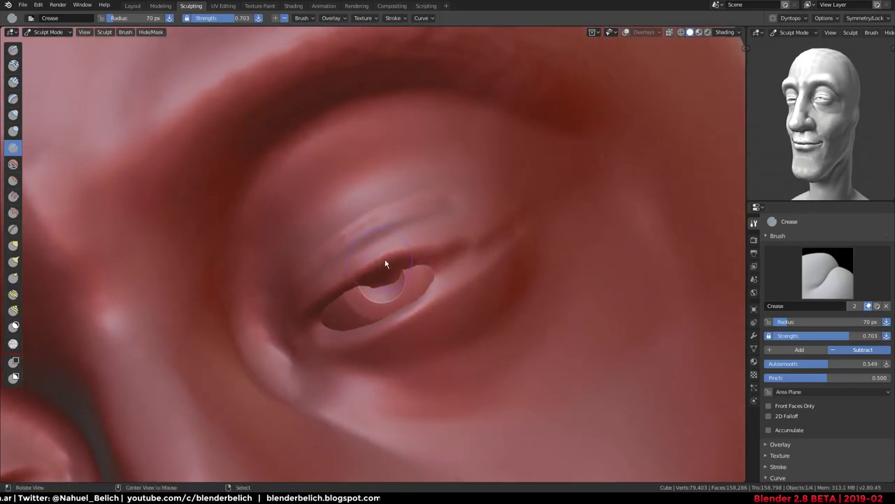
pyautogui.hotkey('shift', 'f')
pyautogui.click(440, 242)
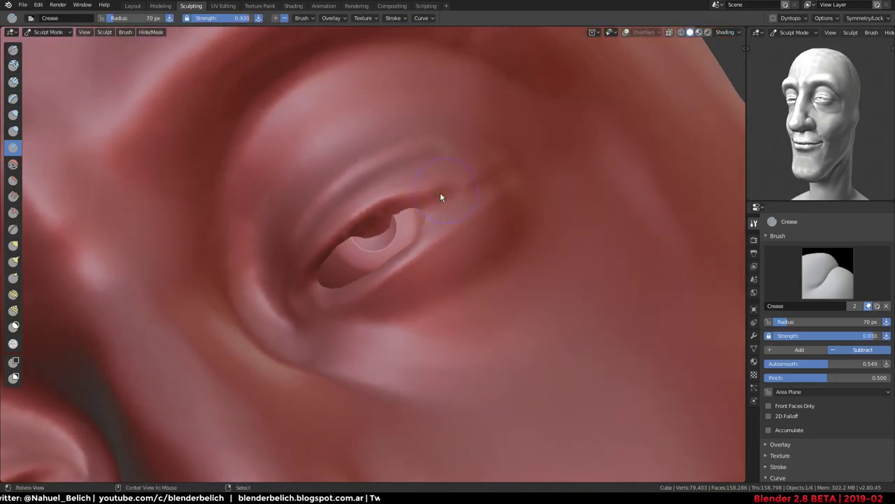
pyautogui.moveTo(440, 238); pyautogui.dragTo(371, 230, button='middle')
pyautogui.moveTo(370, 230)
pyautogui.mouseDown()
pyautogui.moveTo(341, 263)
pyautogui.moveTo(362, 258)
pyautogui.mouseUp()
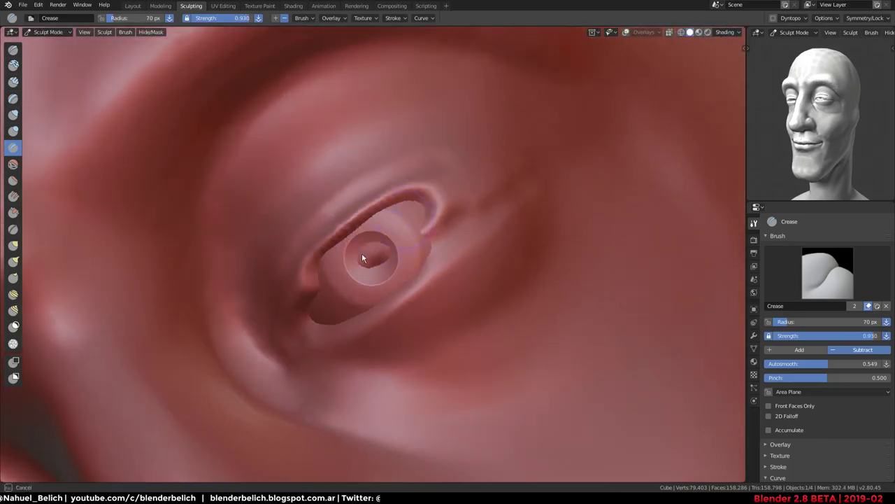
pyautogui.moveTo(394, 229)
pyautogui.mouseDown(button='middle')
pyautogui.moveTo(356, 270)
pyautogui.moveTo(343, 268)
pyautogui.mouseUp(button='middle')
pyautogui.moveTo(343, 268)
pyautogui.mouseDown()
pyautogui.moveTo(381, 254)
pyautogui.moveTo(355, 285)
pyautogui.mouseUp()
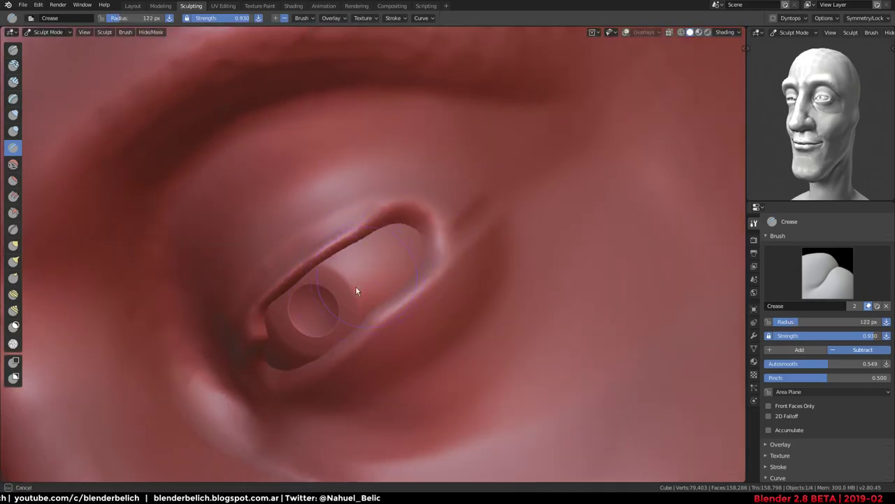
# At a 122 px radius, widen the upper eyelid ridge and reshape the crease's outer corner
pyautogui.press('f')
pyautogui.moveTo(420, 235); pyautogui.dragTo(446, 228, button='middle')
pyautogui.moveTo(387, 290)
pyautogui.mouseDown()
pyautogui.moveTo(456, 204)
pyautogui.moveTo(530, 167)
pyautogui.mouseUp()
pyautogui.moveTo(489, 189)
pyautogui.mouseDown(button='middle')
pyautogui.moveTo(506, 212)
pyautogui.moveTo(403, 180)
pyautogui.moveTo(420, 229)
pyautogui.mouseUp(button='middle')
pyautogui.scroll(3, 419, 229)
pyautogui.moveTo(420, 230); pyautogui.dragTo(481, 196)
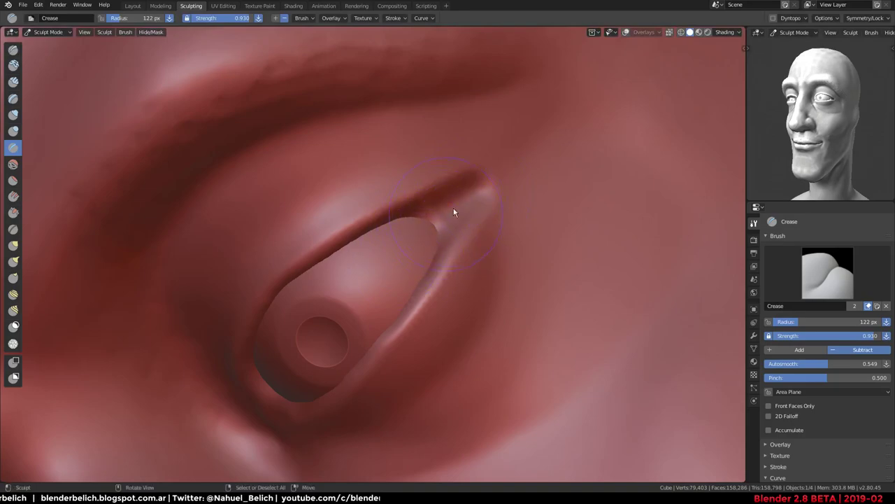
pyautogui.moveTo(453, 212); pyautogui.dragTo(368, 257, button='middle')
pyautogui.scroll(3, 380, 225)
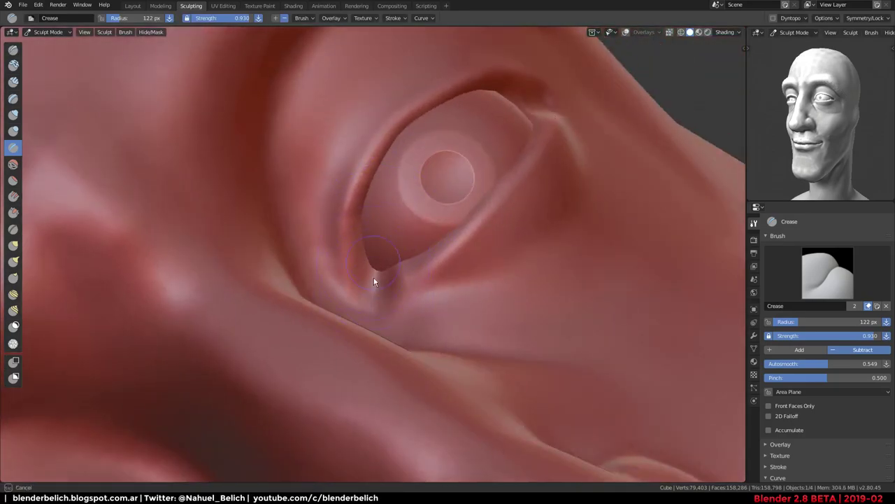
# Deepen the crease around the eye's lower corner, upper-right corner and lower rim
pyautogui.moveTo(373, 281)
pyautogui.mouseDown()
pyautogui.moveTo(374, 266)
pyautogui.moveTo(435, 262)
pyautogui.moveTo(525, 175)
pyautogui.mouseUp()
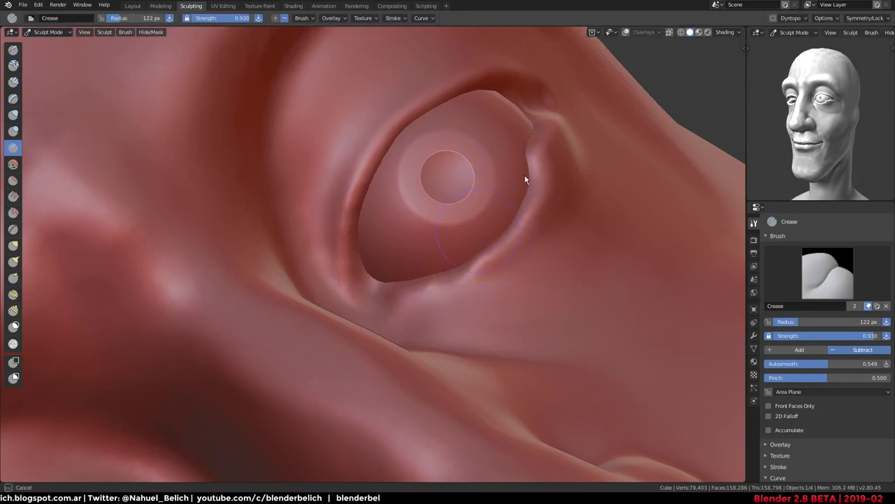
pyautogui.moveTo(525, 176); pyautogui.dragTo(471, 211, button='middle')
pyautogui.moveTo(471, 212)
pyautogui.mouseDown()
pyautogui.moveTo(459, 184)
pyautogui.moveTo(434, 191)
pyautogui.mouseUp()
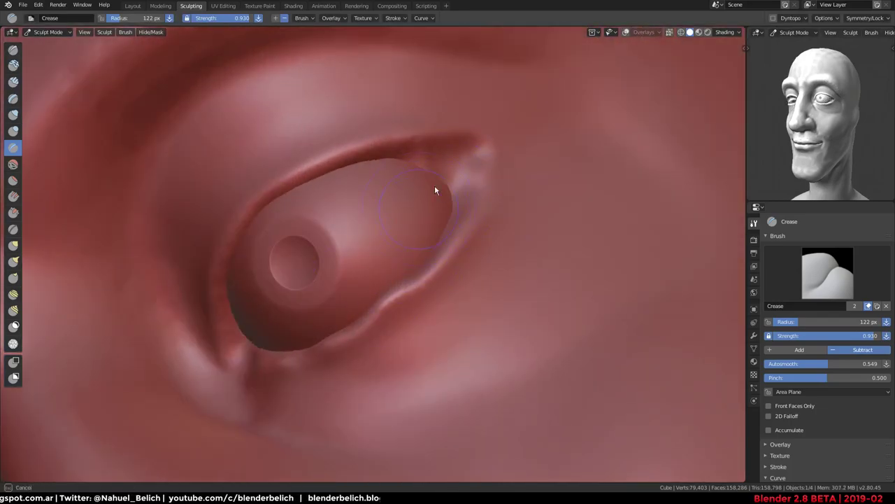
pyautogui.moveTo(422, 243)
pyautogui.mouseDown()
pyautogui.moveTo(350, 326)
pyautogui.moveTo(424, 242)
pyautogui.mouseUp()
pyautogui.moveTo(424, 242)
pyautogui.keyDown('ctrl'); pyautogui.mouseDown(button='middle')
pyautogui.moveTo(448, 246)
pyautogui.moveTo(531, 114)
pyautogui.moveTo(458, 292)
pyautogui.moveTo(485, 196)
pyautogui.moveTo(544, 214)
pyautogui.moveTo(469, 194)
pyautogui.moveTo(460, 200)
pyautogui.moveTo(511, 269)
pyautogui.moveTo(396, 260)
pyautogui.mouseUp(button='middle'); pyautogui.keyUp('ctrl')
pyautogui.scroll(2, 415, 179)
pyautogui.scroll(2, 444, 203)
pyautogui.scroll(-2, 512, 270)
pyautogui.scroll(2, 375, 193)
# With Snake Hook enlarged to 381 px, pull the eyelid corner outward
pyautogui.press('k')
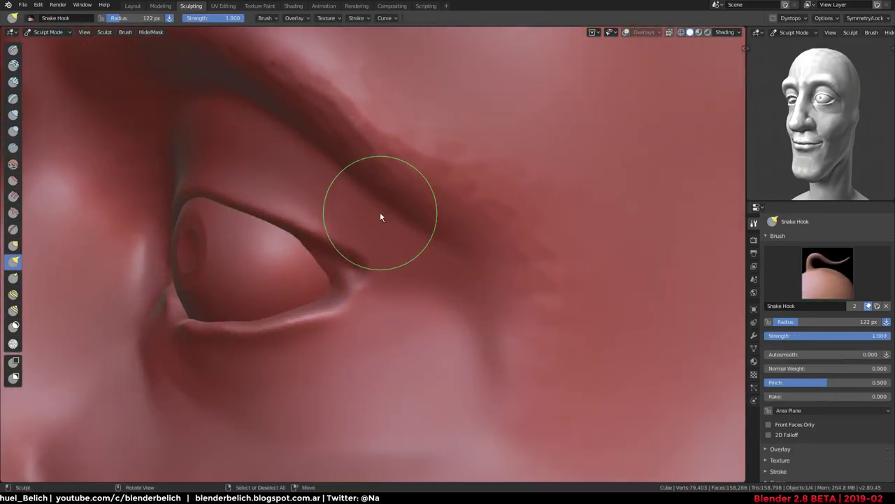
pyautogui.moveTo(380, 214)
pyautogui.mouseDown(button='middle')
pyautogui.moveTo(358, 247)
pyautogui.moveTo(340, 245)
pyautogui.mouseUp(button='middle')
pyautogui.press('f')
pyautogui.click(350, 274)
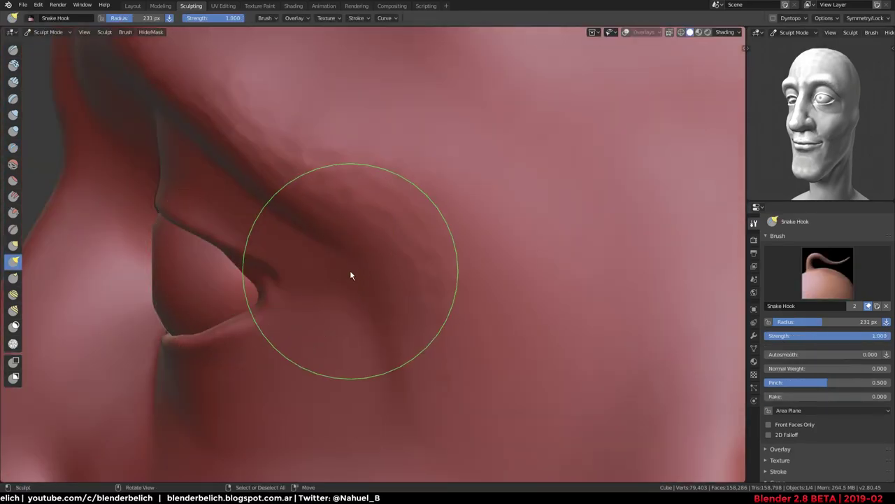
pyautogui.moveTo(303, 298); pyautogui.dragTo(353, 200, button='middle')
pyautogui.press('f')
pyautogui.click(423, 201)
pyautogui.moveTo(340, 236)
pyautogui.mouseDown()
pyautogui.moveTo(328, 267)
pyautogui.moveTo(342, 270)
pyautogui.mouseUp()
pyautogui.moveTo(342, 270); pyautogui.dragTo(517, 229, button='middle')
# Undo the lid-corner pull and return to the Crease brush
pyautogui.hotkey('ctrl', 'z')
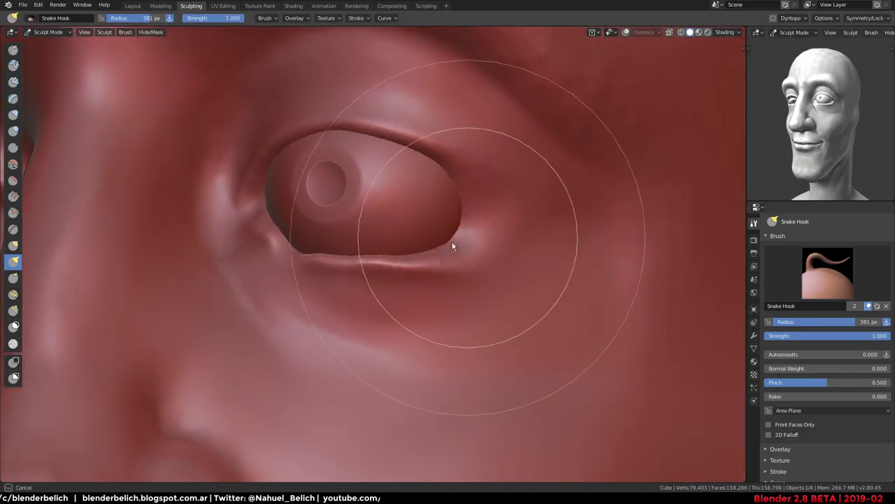
pyautogui.moveTo(320, 282)
pyautogui.mouseDown(button='middle')
pyautogui.moveTo(536, 148)
pyautogui.moveTo(360, 244)
pyautogui.mouseUp(button='middle')
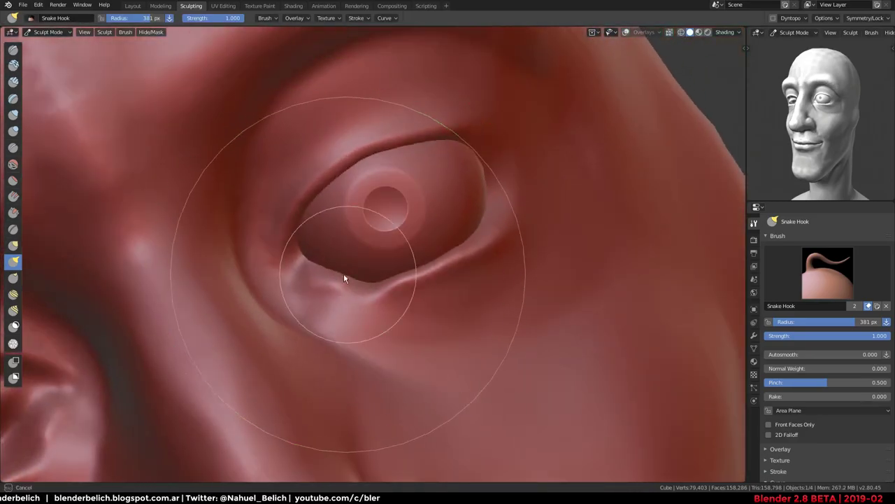
pyautogui.moveTo(434, 202)
pyautogui.mouseDown(button='middle')
pyautogui.moveTo(406, 236)
pyautogui.moveTo(434, 266)
pyautogui.moveTo(477, 247)
pyautogui.moveTo(323, 159)
pyautogui.moveTo(414, 213)
pyautogui.moveTo(318, 196)
pyautogui.moveTo(191, 312)
pyautogui.moveTo(366, 210)
pyautogui.mouseUp(button='middle')
pyautogui.hotkey('shift', 'c')
# Set the Crease radius to 136 px and deepen the fold above the eyelid
pyautogui.press('f')
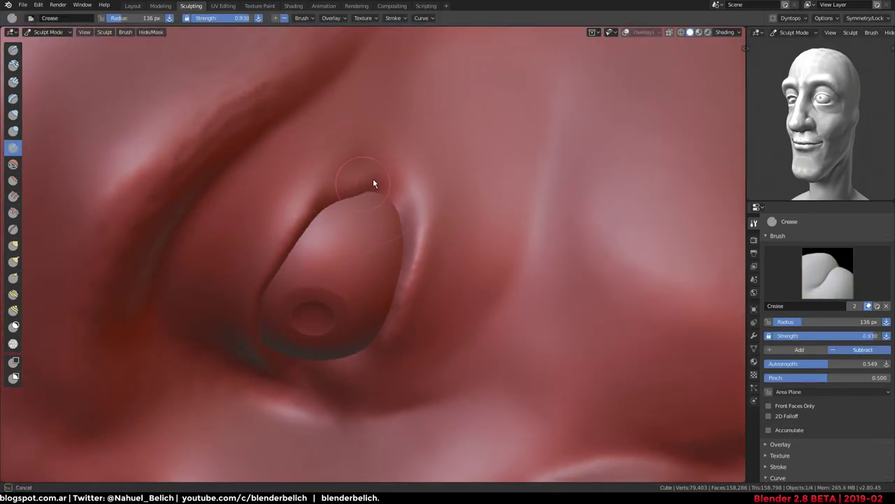
pyautogui.click(373, 184)
pyautogui.moveTo(373, 180); pyautogui.dragTo(394, 171)
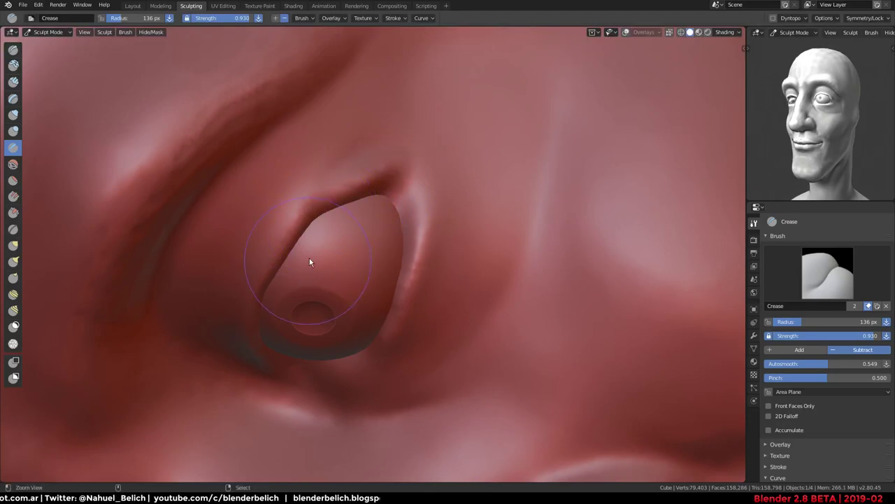
pyautogui.scroll(2, 309, 262)
# Save the file and enable dynamic topology, accepting the warning
pyautogui.hotkey('ctrl', 's')
pyautogui.hotkey('ctrl', 'd')
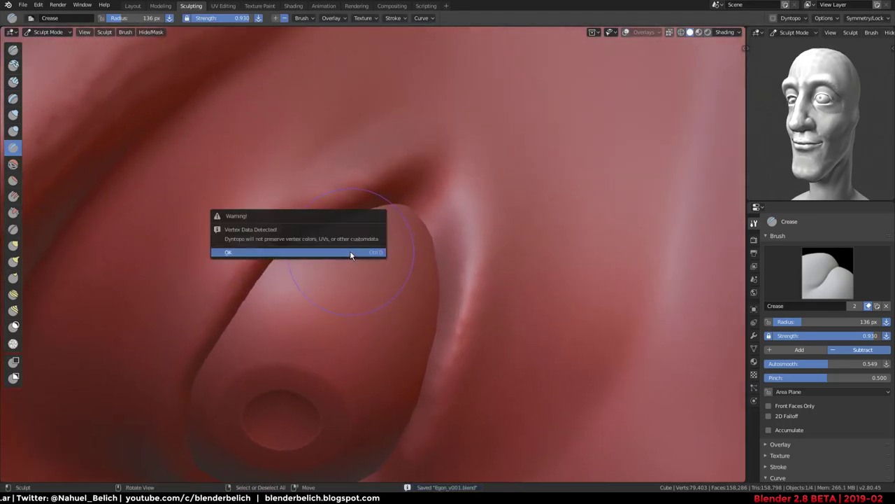
pyautogui.click(319, 250)
# At a 100 px radius, sharpen the upper eyelid fold toward the outer corner
pyautogui.press('f')
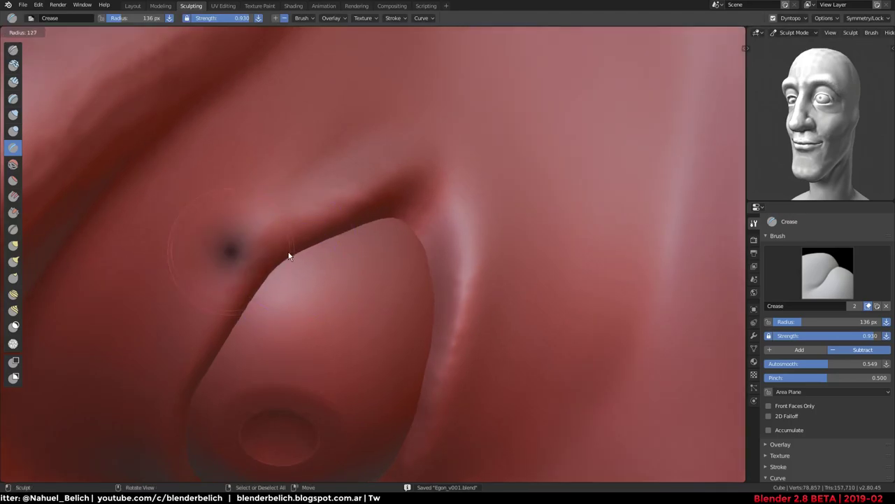
pyautogui.moveTo(224, 315); pyautogui.dragTo(254, 280)
pyautogui.moveTo(312, 235); pyautogui.dragTo(422, 180)
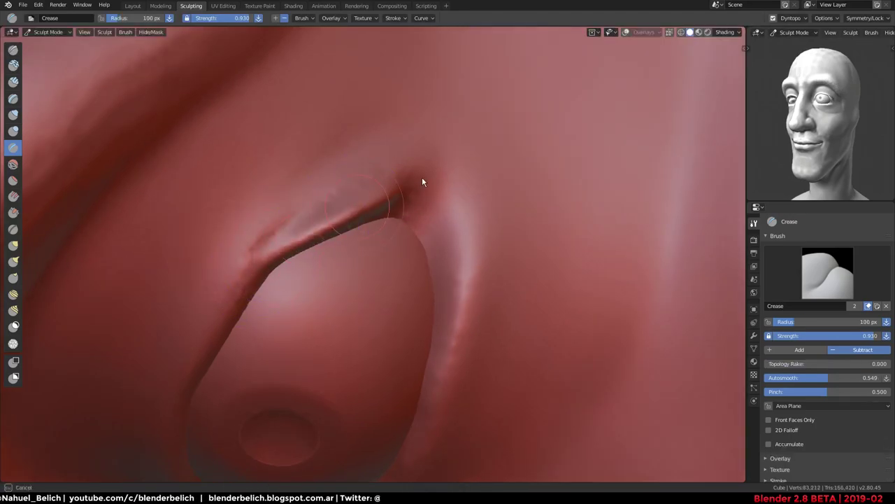
pyautogui.moveTo(288, 251)
pyautogui.mouseDown()
pyautogui.moveTo(436, 175)
pyautogui.moveTo(268, 262)
pyautogui.moveTo(464, 170)
pyautogui.moveTo(381, 207)
pyautogui.mouseUp()
pyautogui.moveTo(432, 190)
pyautogui.mouseDown()
pyautogui.moveTo(426, 180)
pyautogui.moveTo(245, 280)
pyautogui.moveTo(378, 96)
pyautogui.moveTo(340, 140)
pyautogui.moveTo(456, 71)
pyautogui.mouseUp()
pyautogui.keyDown('alt'); pyautogui.moveTo(518, 59); pyautogui.dragTo(451, 206); pyautogui.keyUp('alt')
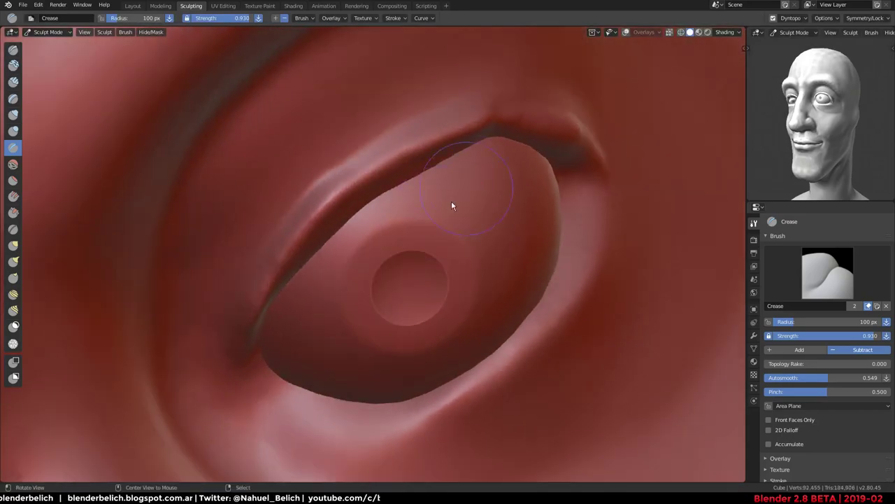
pyautogui.moveTo(565, 120)
pyautogui.mouseDown(button='middle')
pyautogui.moveTo(394, 92)
pyautogui.moveTo(376, 163)
pyautogui.mouseUp(button='middle')
pyautogui.moveTo(415, 154); pyautogui.dragTo(469, 148)
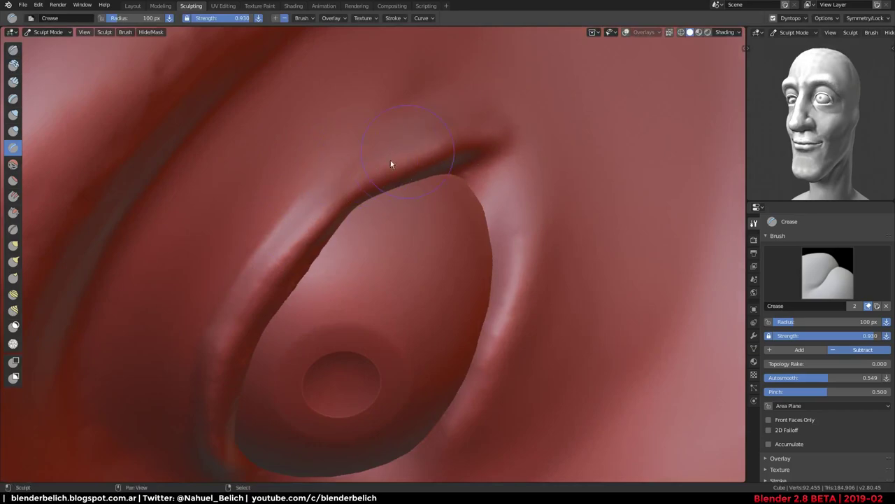
# Crease and deepen the upper-lid fold toward the outer corner from a frontal view
pyautogui.moveTo(216, 410)
pyautogui.mouseDown(button='middle')
pyautogui.moveTo(281, 210)
pyautogui.moveTo(334, 174)
pyautogui.moveTo(376, 184)
pyautogui.moveTo(330, 202)
pyautogui.mouseUp(button='middle')
pyautogui.moveTo(329, 202)
pyautogui.mouseDown()
pyautogui.moveTo(312, 205)
pyautogui.moveTo(304, 224)
pyautogui.mouseUp()
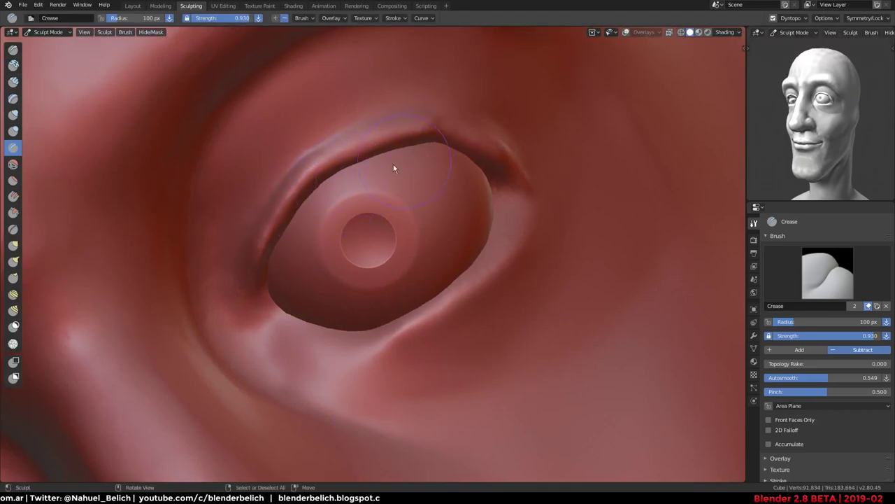
pyautogui.moveTo(461, 162)
pyautogui.mouseDown(button='middle')
pyautogui.moveTo(259, 280)
pyautogui.moveTo(399, 166)
pyautogui.moveTo(337, 195)
pyautogui.mouseUp(button='middle')
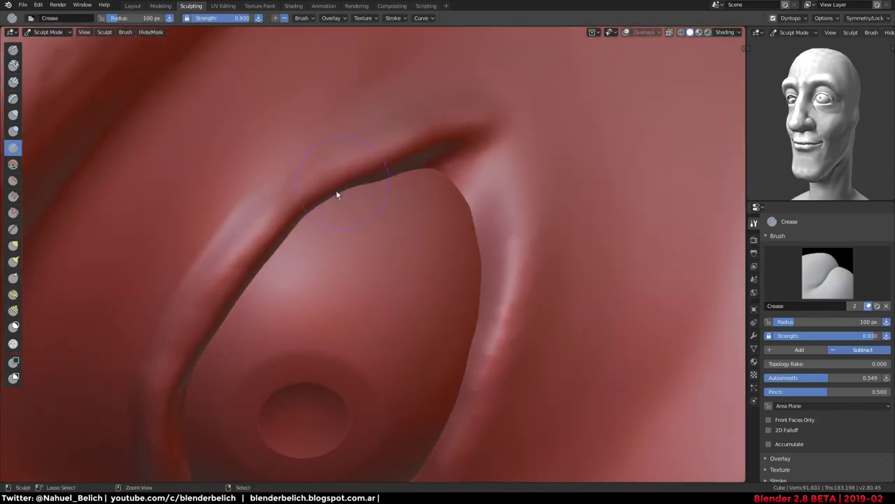
pyautogui.moveTo(278, 233); pyautogui.dragTo(372, 159)
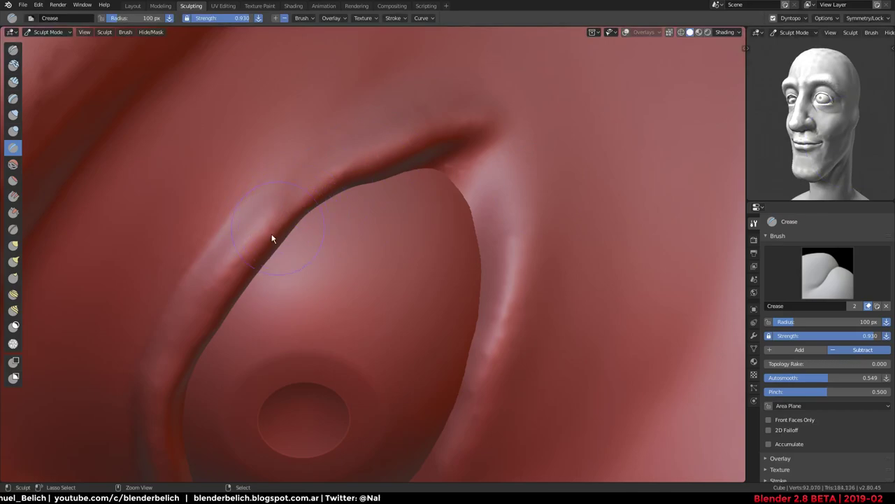
pyautogui.moveTo(268, 235); pyautogui.dragTo(363, 170)
# Crease along the lower lid, then check the eye from the side
pyautogui.moveTo(362, 170)
pyautogui.mouseDown(button='middle')
pyautogui.moveTo(314, 102)
pyautogui.moveTo(225, 189)
pyautogui.moveTo(252, 237)
pyautogui.moveTo(191, 201)
pyautogui.mouseUp(button='middle')
pyautogui.moveTo(191, 202); pyautogui.dragTo(191, 202)
pyautogui.moveTo(256, 155); pyautogui.dragTo(128, 266)
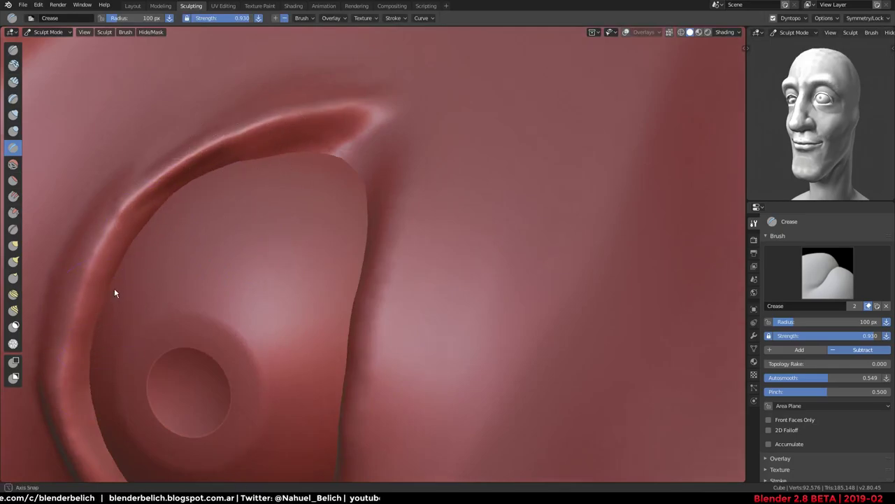
pyautogui.moveTo(114, 294)
pyautogui.mouseDown(button='middle')
pyautogui.moveTo(262, 201)
pyautogui.moveTo(363, 172)
pyautogui.moveTo(246, 275)
pyautogui.moveTo(320, 256)
pyautogui.moveTo(480, 76)
pyautogui.moveTo(501, 288)
pyautogui.moveTo(292, 290)
pyautogui.moveTo(380, 212)
pyautogui.mouseUp(button='middle')
pyautogui.scroll(-5, 247, 275)
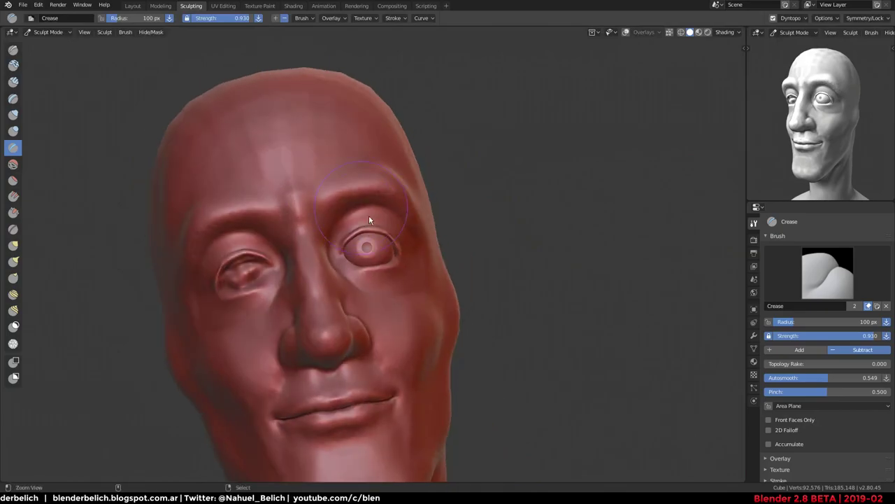
pyautogui.scroll(5, 443, 200)
pyautogui.scroll(3, 424, 184)
pyautogui.scroll(2, 423, 184)
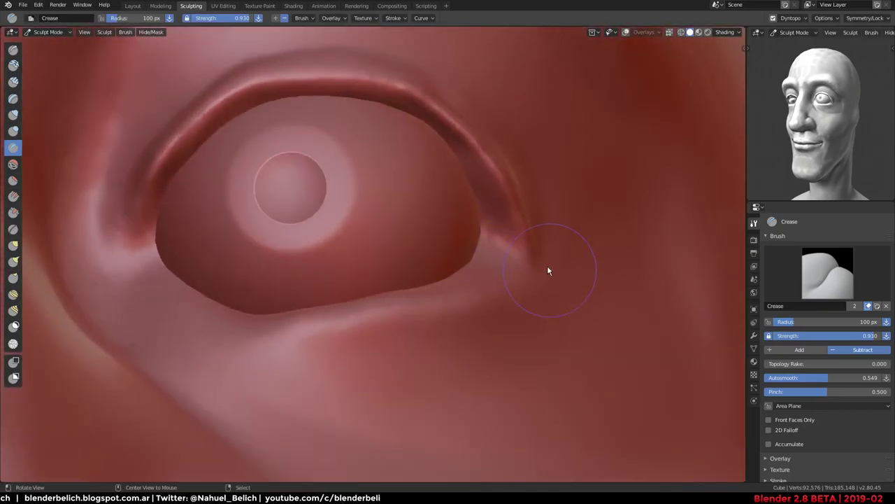
pyautogui.moveTo(548, 270)
pyautogui.mouseDown(button='middle')
pyautogui.moveTo(408, 280)
pyautogui.moveTo(466, 230)
pyautogui.moveTo(417, 288)
pyautogui.moveTo(448, 216)
pyautogui.mouseUp(button='middle')
# Pull the eye's outer corner outward and downward with Snake Hook
pyautogui.press('k')
pyautogui.moveTo(432, 276); pyautogui.dragTo(476, 244, button='middle')
pyautogui.moveTo(477, 245); pyautogui.dragTo(494, 259)
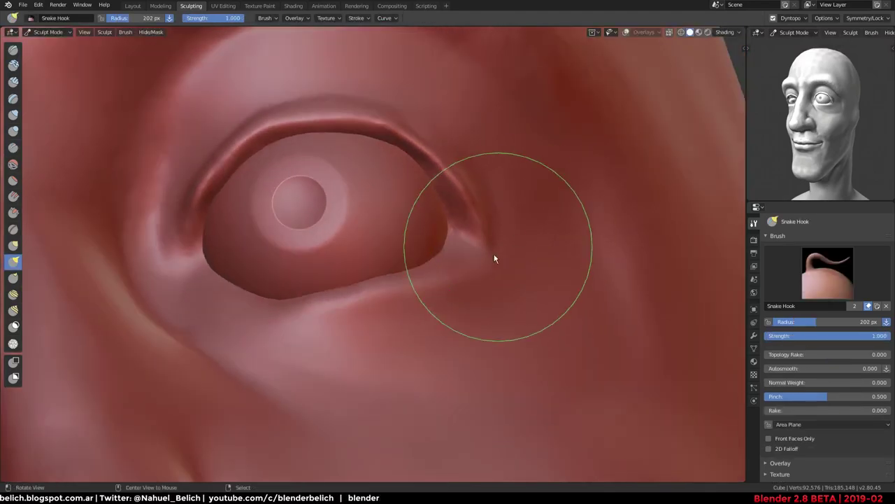
pyautogui.moveTo(494, 258)
pyautogui.mouseDown(button='middle')
pyautogui.moveTo(504, 250)
pyautogui.moveTo(475, 242)
pyautogui.mouseUp(button='middle')
pyautogui.moveTo(475, 241)
pyautogui.mouseDown()
pyautogui.moveTo(449, 240)
pyautogui.moveTo(453, 273)
pyautogui.mouseUp()
pyautogui.moveTo(453, 273)
pyautogui.mouseDown(button='middle')
pyautogui.moveTo(349, 276)
pyautogui.moveTo(371, 325)
pyautogui.moveTo(503, 294)
pyautogui.moveTo(532, 260)
pyautogui.moveTo(434, 282)
pyautogui.mouseUp(button='middle')
pyautogui.moveTo(433, 282); pyautogui.dragTo(455, 280)
# With Crease at 84 px, deepen the lower eyelid edge and extend it up the lid
pyautogui.hotkey('shift', 'c')
pyautogui.moveTo(456, 280); pyautogui.dragTo(406, 310, button='middle')
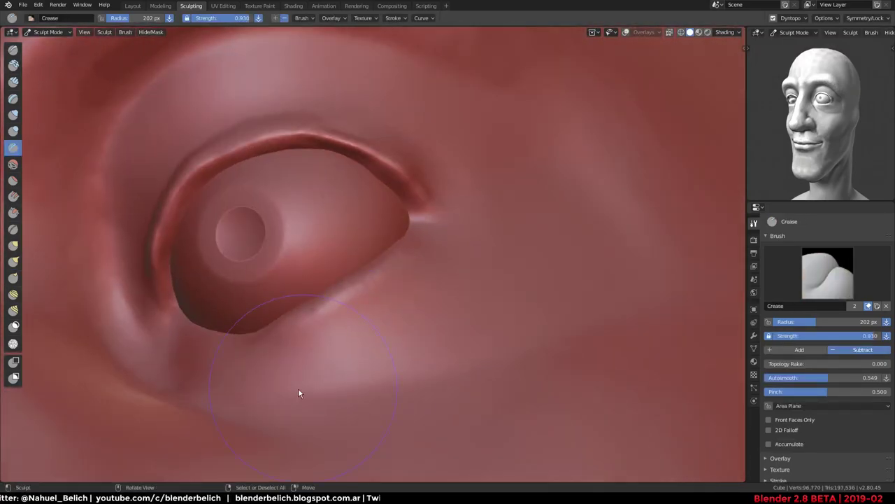
pyautogui.moveTo(625, 296); pyautogui.dragTo(415, 352, button='middle')
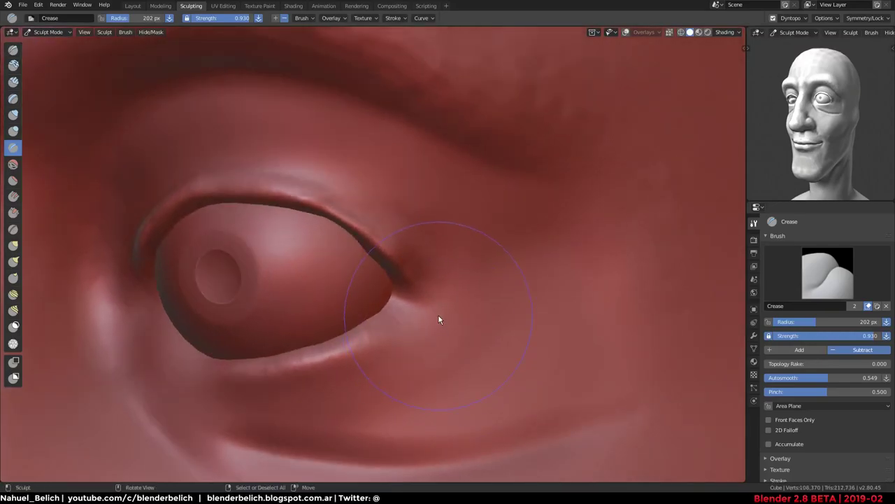
pyautogui.moveTo(349, 399)
pyautogui.mouseDown(button='middle')
pyautogui.moveTo(435, 273)
pyautogui.moveTo(397, 306)
pyautogui.mouseUp(button='middle')
pyautogui.press('f')
pyautogui.click(310, 348)
pyautogui.moveTo(310, 349)
pyautogui.mouseDown(button='middle')
pyautogui.moveTo(306, 415)
pyautogui.moveTo(378, 404)
pyautogui.mouseUp(button='middle')
pyautogui.moveTo(379, 408); pyautogui.dragTo(435, 361)
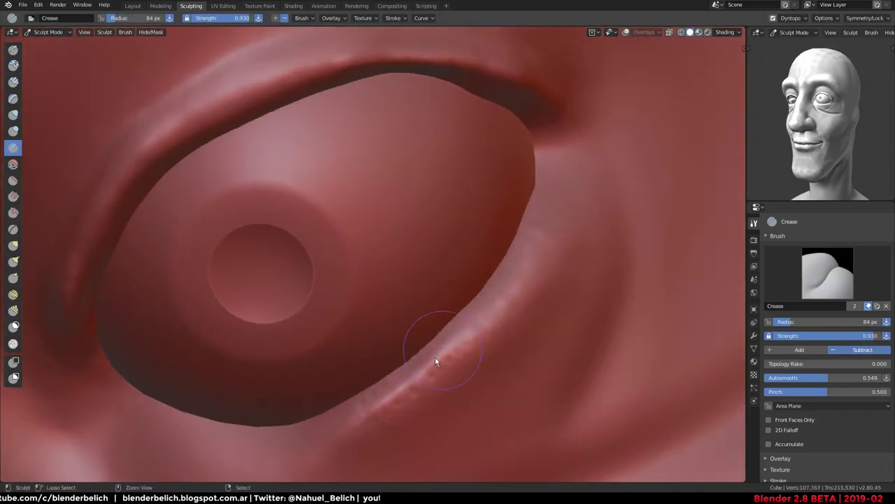
pyautogui.moveTo(404, 390); pyautogui.dragTo(454, 339)
pyautogui.moveTo(524, 253); pyautogui.dragTo(476, 322, button='middle')
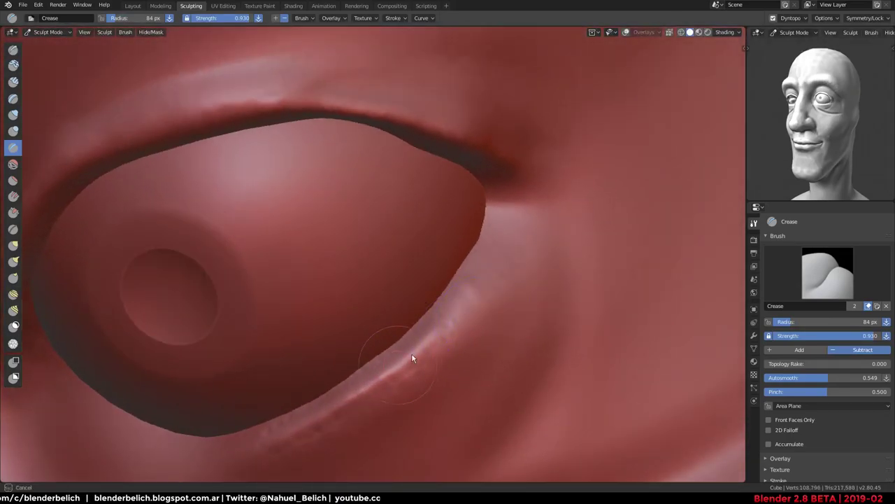
pyautogui.moveTo(412, 359); pyautogui.dragTo(498, 269)
# Reshape and sharpen the crease ridge at the lid corner, adding fanning grooves
pyautogui.moveTo(516, 230); pyautogui.dragTo(462, 281, button='middle')
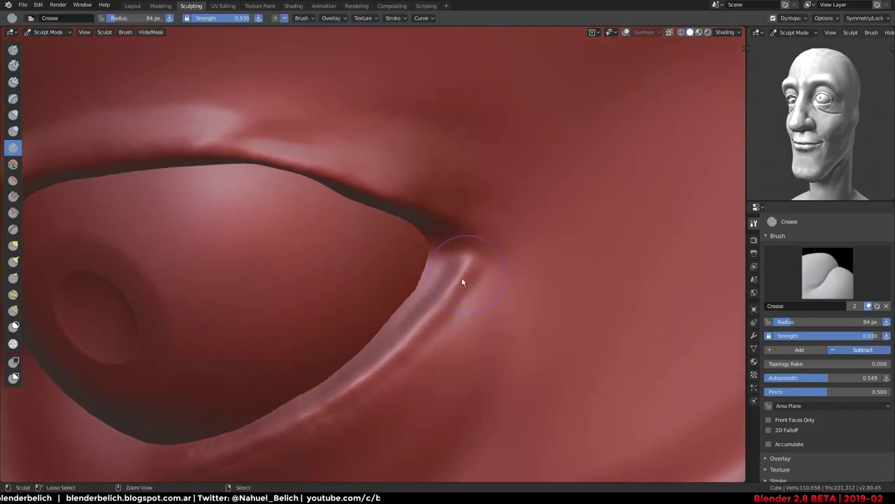
pyautogui.moveTo(440, 284)
pyautogui.mouseDown()
pyautogui.moveTo(444, 268)
pyautogui.moveTo(337, 374)
pyautogui.mouseUp()
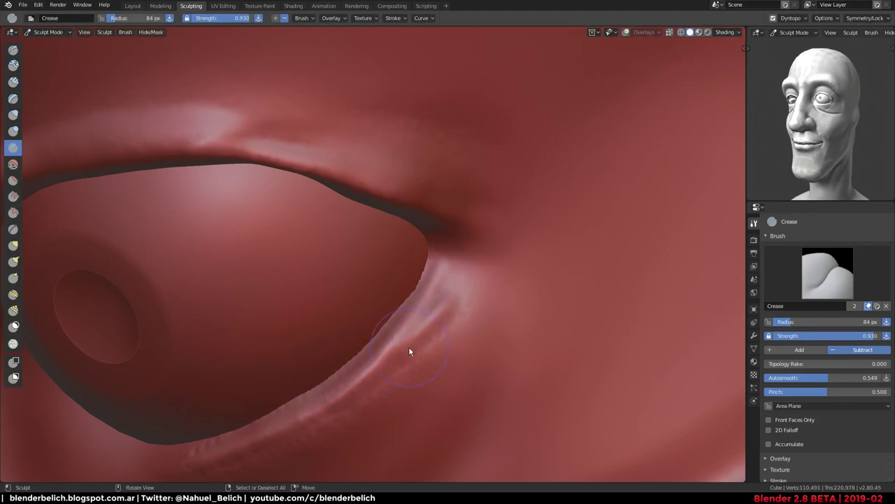
pyautogui.moveTo(409, 352)
pyautogui.mouseDown()
pyautogui.moveTo(459, 290)
pyautogui.moveTo(494, 344)
pyautogui.mouseUp()
pyautogui.moveTo(523, 317)
pyautogui.mouseDown()
pyautogui.moveTo(485, 368)
pyautogui.moveTo(514, 365)
pyautogui.mouseUp()
pyautogui.moveTo(508, 352)
pyautogui.mouseDown(button='middle')
pyautogui.moveTo(464, 330)
pyautogui.moveTo(418, 200)
pyautogui.mouseUp(button='middle')
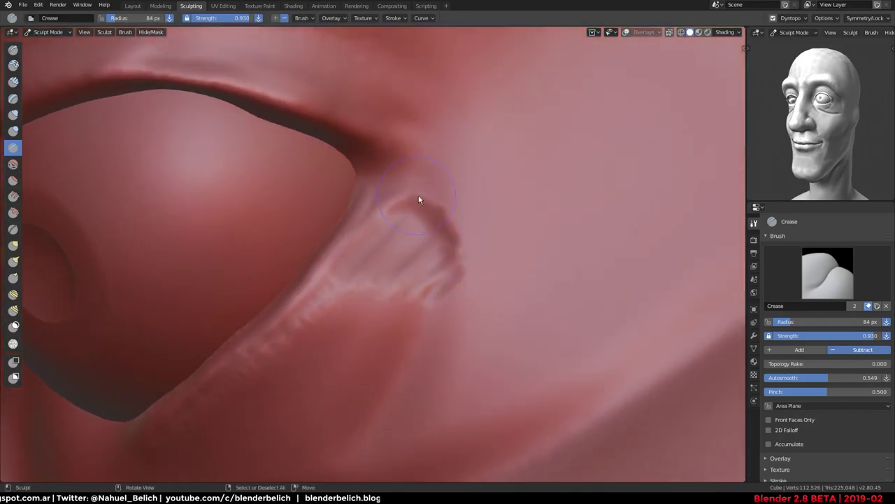
pyautogui.moveTo(466, 305); pyautogui.dragTo(420, 232, button='middle')
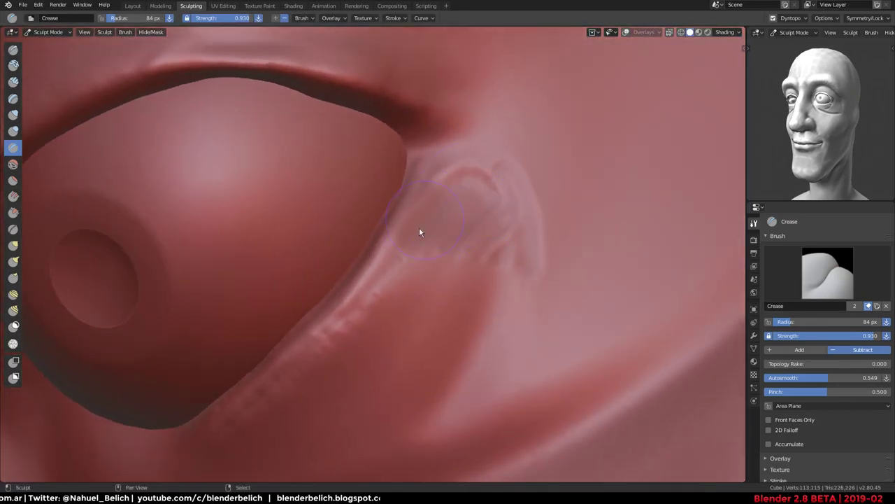
pyautogui.moveTo(522, 277)
pyautogui.mouseDown(button='middle')
pyautogui.moveTo(536, 175)
pyautogui.moveTo(481, 252)
pyautogui.mouseUp(button='middle')
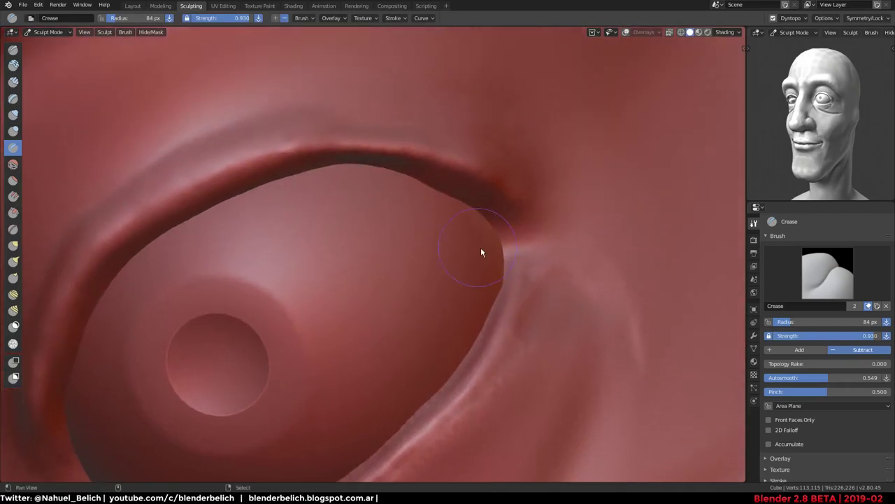
pyautogui.moveTo(394, 191)
pyautogui.mouseDown(button='middle')
pyautogui.moveTo(363, 114)
pyautogui.moveTo(444, 176)
pyautogui.moveTo(214, 228)
pyautogui.moveTo(271, 293)
pyautogui.mouseUp(button='middle')
# Carve a deep crease along the lid ridge up toward the arch peak
pyautogui.moveTo(272, 329)
pyautogui.mouseDown()
pyautogui.moveTo(272, 343)
pyautogui.moveTo(352, 223)
pyautogui.moveTo(403, 168)
pyautogui.moveTo(350, 210)
pyautogui.moveTo(263, 359)
pyautogui.moveTo(247, 340)
pyautogui.moveTo(344, 196)
pyautogui.mouseUp()
pyautogui.moveTo(344, 195)
pyautogui.mouseDown(button='middle')
pyautogui.moveTo(348, 274)
pyautogui.moveTo(512, 222)
pyautogui.moveTo(516, 296)
pyautogui.moveTo(68, 120)
pyautogui.mouseUp(button='middle')
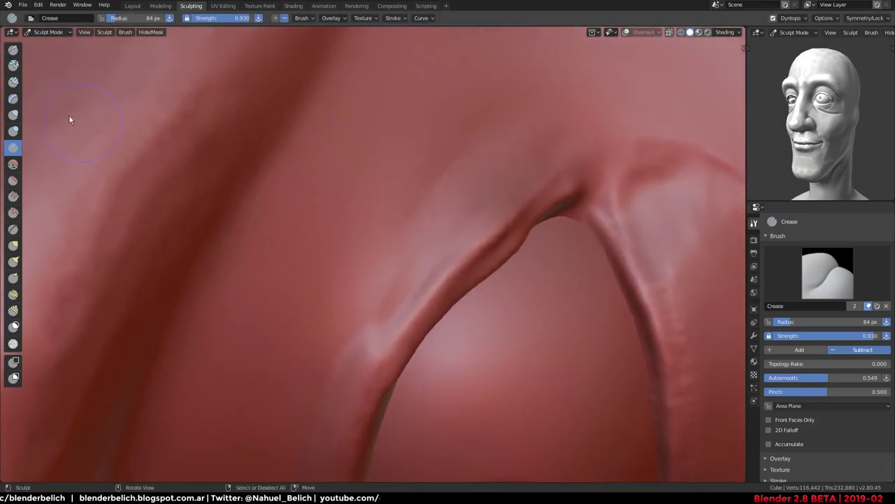
pyautogui.moveTo(325, 249); pyautogui.dragTo(458, 286, button='middle')
pyautogui.moveTo(457, 286); pyautogui.dragTo(548, 197)
pyautogui.moveTo(547, 196); pyautogui.dragTo(389, 237, button='middle')
# At 42 px, sharpen the ridge near the arch peak, then select the Fill/Deepen brush
pyautogui.press('f')
pyautogui.click(317, 274)
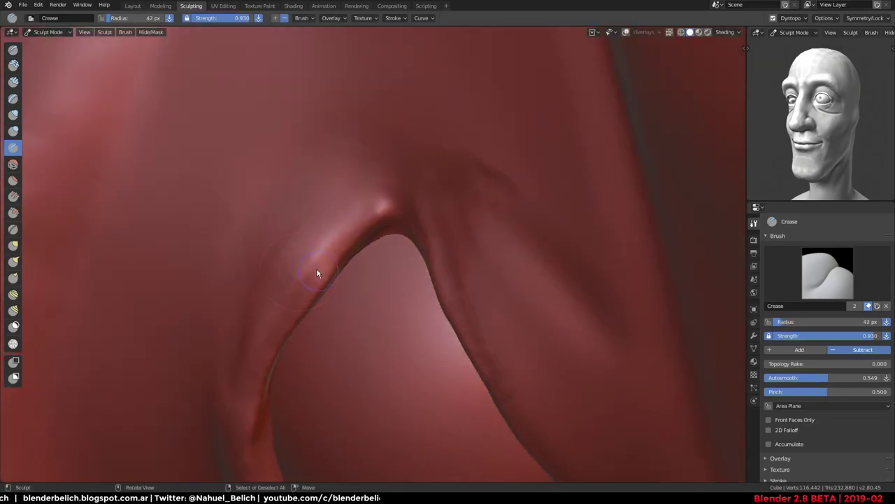
pyautogui.moveTo(352, 259); pyautogui.dragTo(345, 262)
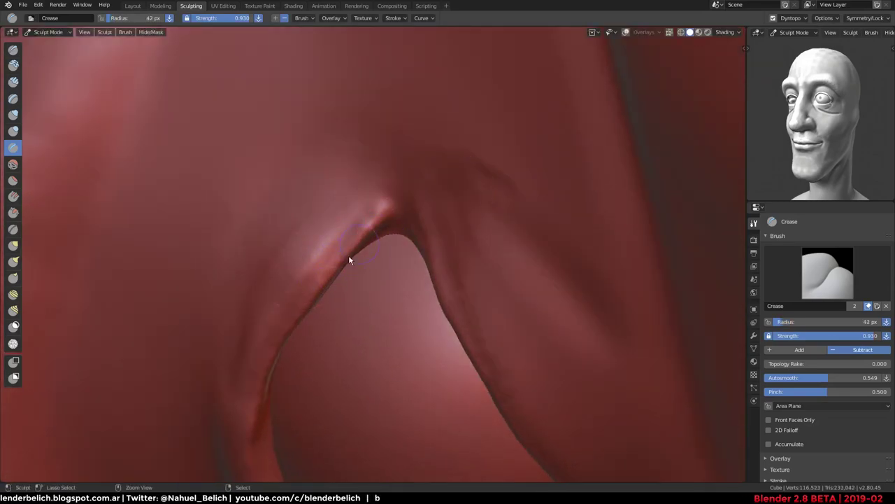
pyautogui.moveTo(352, 289)
pyautogui.mouseDown(button='middle')
pyautogui.moveTo(420, 145)
pyautogui.moveTo(402, 200)
pyautogui.moveTo(425, 208)
pyautogui.moveTo(437, 162)
pyautogui.moveTo(135, 206)
pyautogui.mouseUp(button='middle')
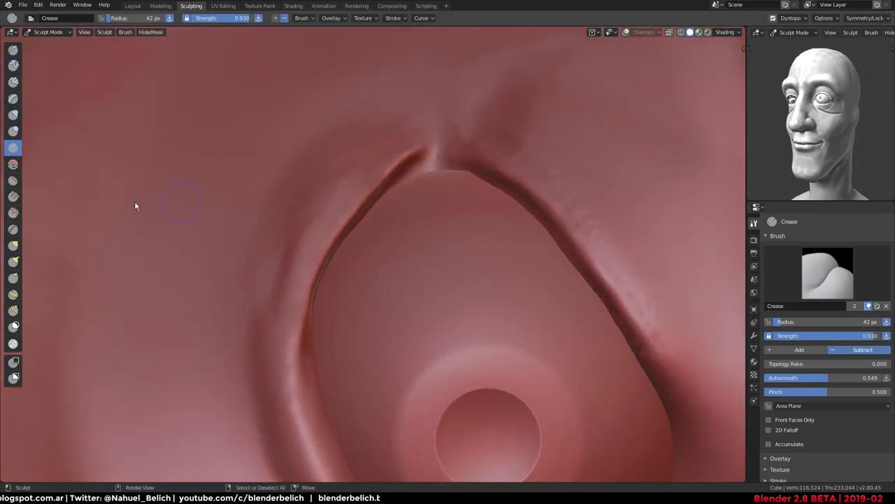
pyautogui.click(13, 198)
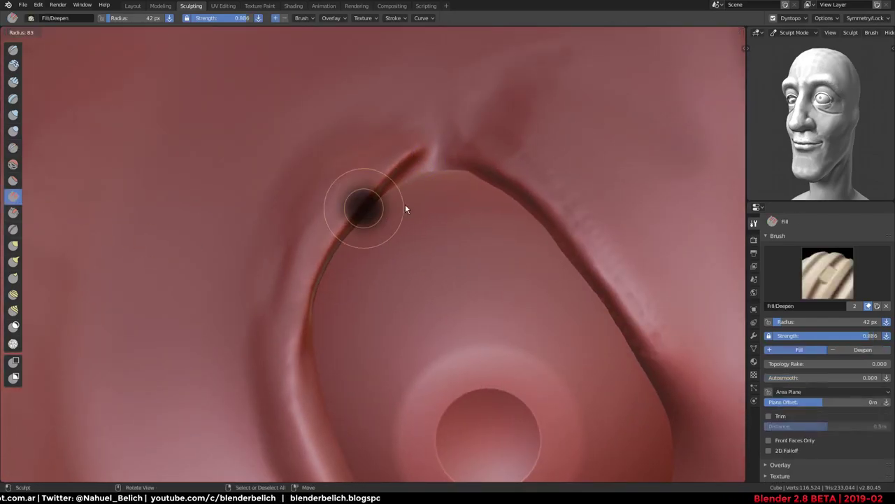
# Fill the harsh upper-lid crease, then flatten the lid crease and lower eyelid ridge
pyautogui.moveTo(405, 203)
pyautogui.mouseDown()
pyautogui.moveTo(415, 167)
pyautogui.moveTo(315, 299)
pyautogui.moveTo(312, 350)
pyautogui.moveTo(432, 175)
pyautogui.moveTo(398, 202)
pyautogui.moveTo(314, 370)
pyautogui.moveTo(348, 418)
pyautogui.mouseUp()
pyautogui.moveTo(347, 418)
pyautogui.mouseDown(button='middle')
pyautogui.moveTo(457, 92)
pyautogui.moveTo(534, 314)
pyautogui.moveTo(329, 250)
pyautogui.moveTo(350, 186)
pyautogui.moveTo(229, 211)
pyautogui.moveTo(370, 306)
pyautogui.mouseUp(button='middle')
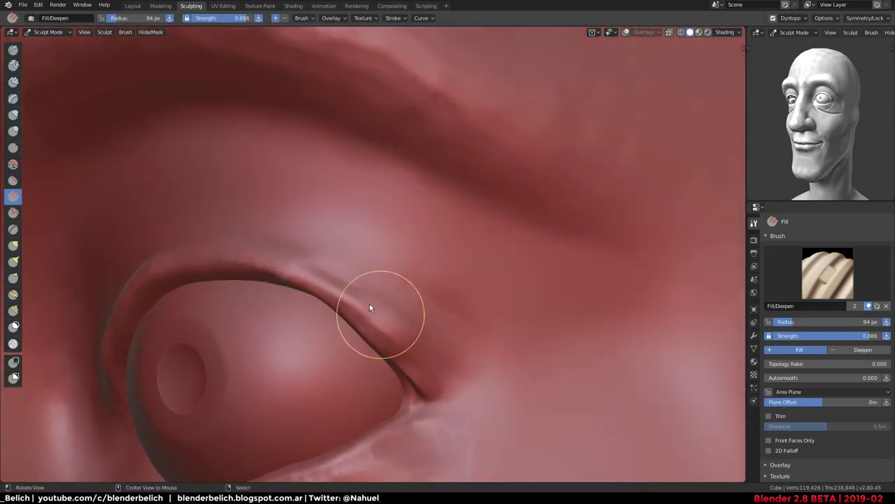
pyautogui.click(13, 180)
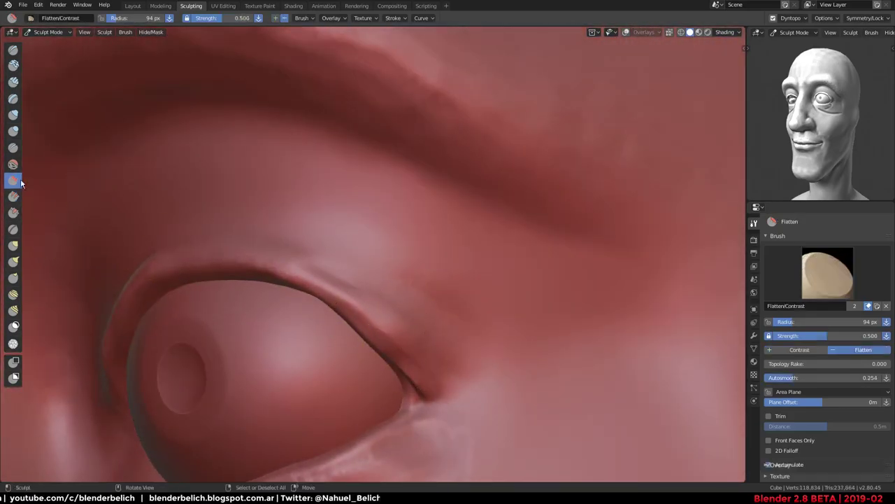
pyautogui.moveTo(401, 340)
pyautogui.mouseDown()
pyautogui.moveTo(424, 371)
pyautogui.moveTo(359, 294)
pyautogui.moveTo(420, 337)
pyautogui.mouseUp()
pyautogui.moveTo(413, 306)
pyautogui.mouseDown(button='middle')
pyautogui.moveTo(537, 306)
pyautogui.moveTo(373, 232)
pyautogui.moveTo(419, 254)
pyautogui.mouseUp(button='middle')
pyautogui.moveTo(385, 327); pyautogui.dragTo(379, 423)
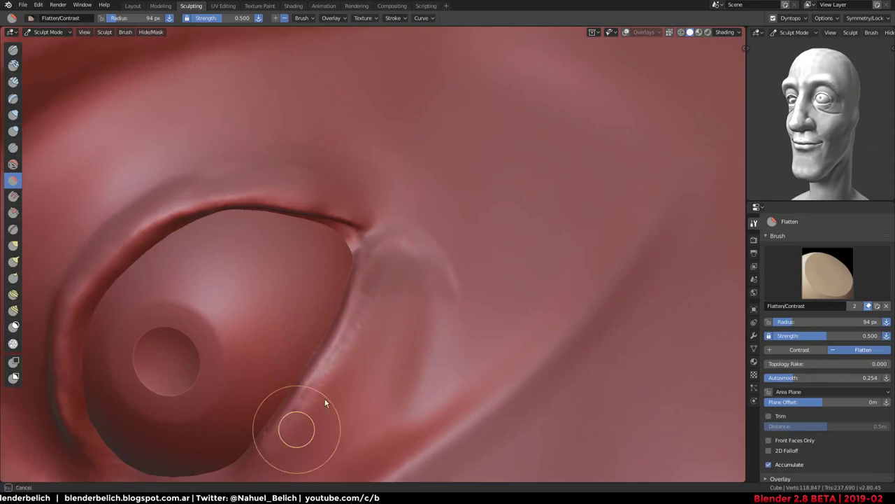
# Smooth the cheek near the eyelid corner and flatten the crease along the lid edge
pyautogui.moveTo(379, 423)
pyautogui.mouseDown(button='middle')
pyautogui.moveTo(380, 297)
pyautogui.moveTo(414, 189)
pyautogui.moveTo(340, 374)
pyautogui.mouseUp(button='middle')
pyautogui.moveTo(413, 322)
pyautogui.mouseDown()
pyautogui.moveTo(378, 227)
pyautogui.moveTo(424, 133)
pyautogui.moveTo(458, 178)
pyautogui.moveTo(441, 125)
pyautogui.moveTo(393, 160)
pyautogui.mouseUp()
pyautogui.moveTo(276, 329)
pyautogui.mouseDown()
pyautogui.moveTo(260, 344)
pyautogui.moveTo(374, 176)
pyautogui.moveTo(266, 366)
pyautogui.moveTo(417, 132)
pyautogui.moveTo(452, 154)
pyautogui.moveTo(452, 242)
pyautogui.moveTo(472, 107)
pyautogui.moveTo(513, 252)
pyautogui.mouseUp()
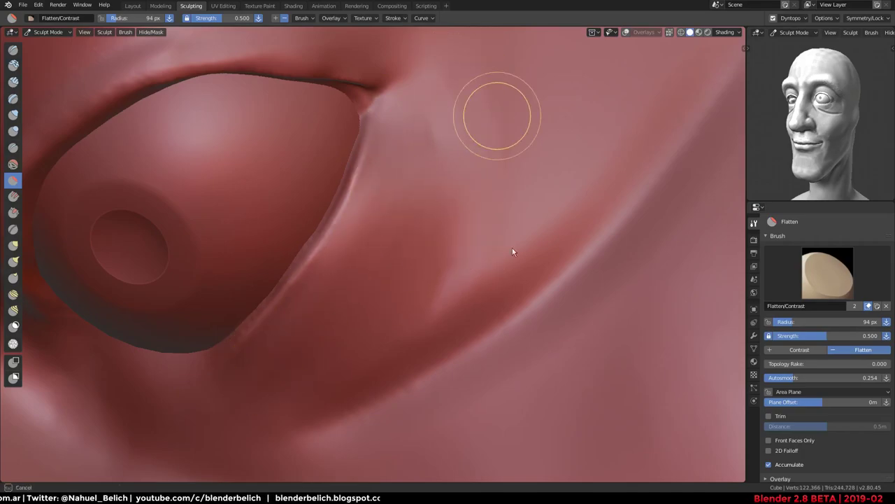
pyautogui.keyDown('ctrl'); pyautogui.moveTo(544, 203); pyautogui.dragTo(540, 249, button='middle'); pyautogui.keyUp('ctrl')
pyautogui.keyDown('ctrl'); pyautogui.moveTo(444, 240); pyautogui.dragTo(453, 284, button='middle'); pyautogui.keyUp('ctrl')
pyautogui.moveTo(453, 284); pyautogui.dragTo(564, 90)
pyautogui.moveTo(564, 93)
pyautogui.mouseDown(button='middle')
pyautogui.moveTo(536, 208)
pyautogui.moveTo(375, 337)
pyautogui.mouseUp(button='middle')
# Flatten the lower eyelid surface and smooth the cheek and under-eye area below it
pyautogui.moveTo(499, 326)
pyautogui.mouseDown()
pyautogui.moveTo(640, 190)
pyautogui.moveTo(480, 290)
pyautogui.moveTo(309, 336)
pyautogui.moveTo(490, 296)
pyautogui.moveTo(460, 346)
pyautogui.moveTo(620, 254)
pyautogui.moveTo(474, 315)
pyautogui.moveTo(489, 293)
pyautogui.moveTo(464, 286)
pyautogui.moveTo(513, 212)
pyautogui.mouseUp()
pyautogui.moveTo(514, 212)
pyautogui.keyDown('ctrl'); pyautogui.mouseDown(button='middle')
pyautogui.moveTo(584, 117)
pyautogui.moveTo(530, 309)
pyautogui.moveTo(362, 226)
pyautogui.moveTo(426, 226)
pyautogui.moveTo(369, 270)
pyautogui.mouseUp(button='middle'); pyautogui.keyUp('ctrl')
pyautogui.moveTo(369, 269)
pyautogui.mouseDown()
pyautogui.moveTo(471, 252)
pyautogui.moveTo(335, 279)
pyautogui.mouseUp()
pyautogui.moveTo(335, 280)
pyautogui.mouseDown(button='middle')
pyautogui.moveTo(413, 328)
pyautogui.moveTo(456, 274)
pyautogui.moveTo(426, 312)
pyautogui.mouseUp(button='middle')
pyautogui.scroll(3, 426, 266)
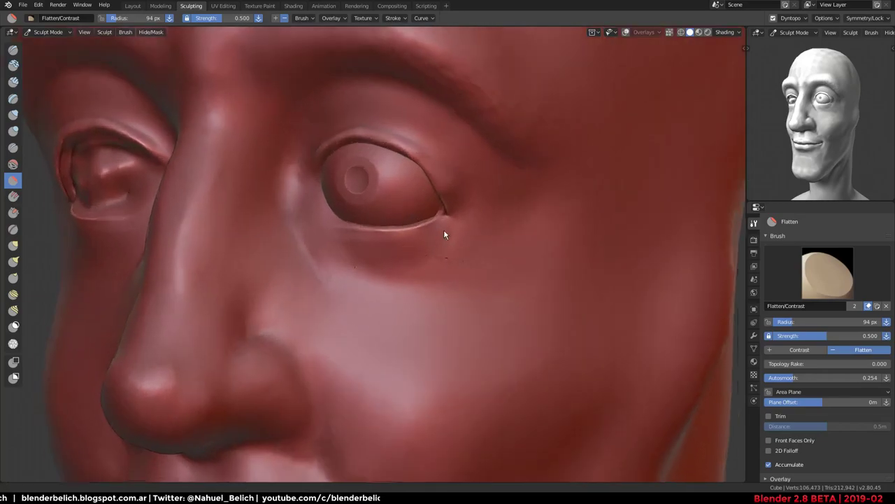
pyautogui.scroll(2, 444, 236)
pyautogui.scroll(2, 350, 260)
pyautogui.moveTo(349, 260)
pyautogui.mouseDown()
pyautogui.moveTo(467, 250)
pyautogui.moveTo(481, 302)
pyautogui.mouseUp()
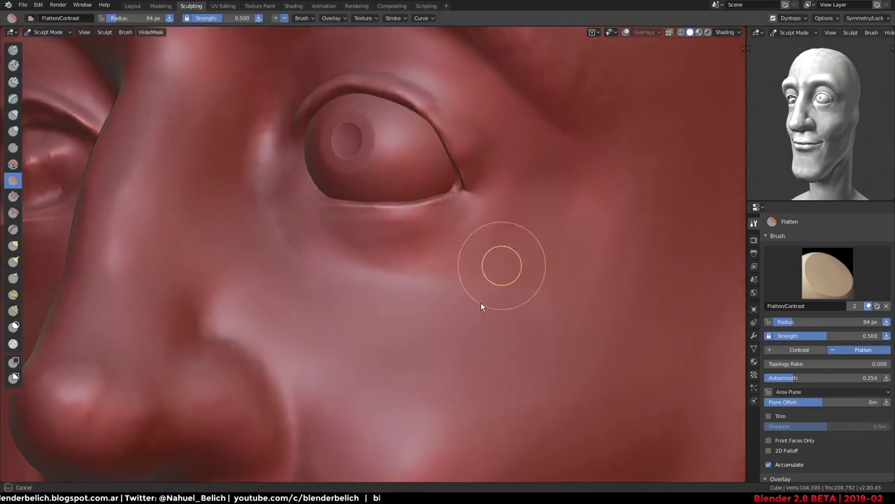
pyautogui.moveTo(481, 301); pyautogui.dragTo(465, 261, button='middle')
pyautogui.scroll(2, 376, 240)
pyautogui.scroll(1, 321, 140)
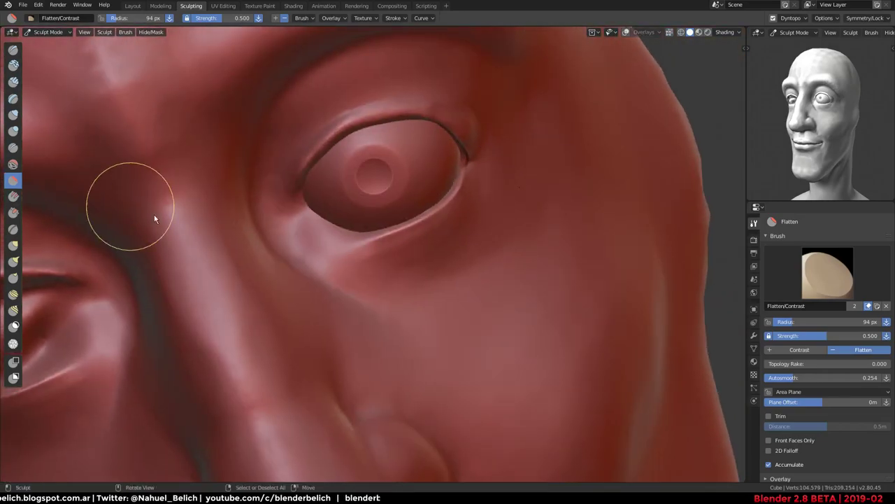
# Carve a Crease stroke just below the lower eyelid, then review the face from wider angles
pyautogui.hotkey('shift', 'c')
pyautogui.moveTo(419, 236); pyautogui.dragTo(513, 208, button='middle')
pyautogui.scroll(1, 390, 260)
pyautogui.moveTo(390, 260)
pyautogui.mouseDown()
pyautogui.moveTo(393, 274)
pyautogui.moveTo(354, 277)
pyautogui.moveTo(466, 228)
pyautogui.moveTo(436, 240)
pyautogui.moveTo(508, 216)
pyautogui.moveTo(513, 222)
pyautogui.moveTo(548, 156)
pyautogui.moveTo(471, 246)
pyautogui.moveTo(430, 271)
pyautogui.moveTo(474, 247)
pyautogui.mouseUp()
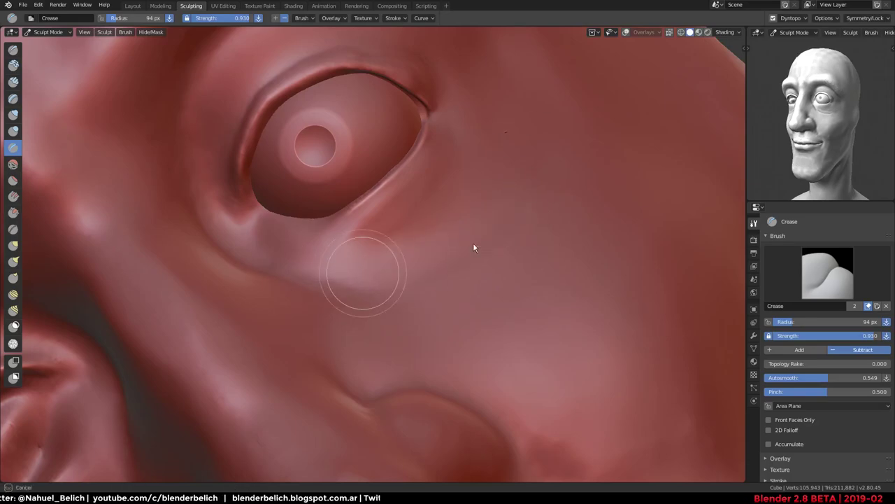
pyautogui.scroll(-3, 494, 250)
pyautogui.moveTo(494, 249)
pyautogui.mouseDown(button='middle')
pyautogui.moveTo(520, 226)
pyautogui.moveTo(339, 267)
pyautogui.moveTo(418, 189)
pyautogui.moveTo(345, 146)
pyautogui.mouseUp(button='middle')
pyautogui.scroll(-5, 339, 267)
pyautogui.scroll(8, 345, 147)
pyautogui.scroll(-2, 340, 226)
pyautogui.scroll(-2, 350, 375)
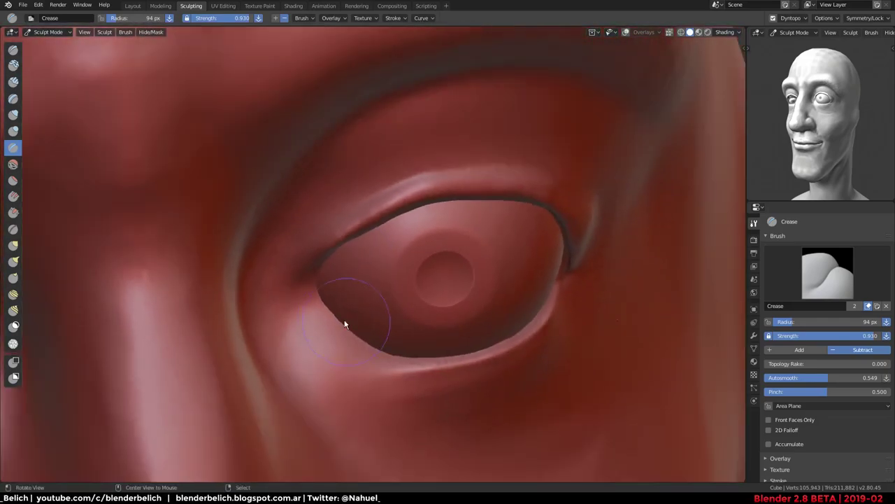
pyautogui.moveTo(343, 324)
pyautogui.mouseDown(button='middle')
pyautogui.moveTo(436, 191)
pyautogui.moveTo(42, 175)
pyautogui.mouseUp(button='middle')
pyautogui.scroll(-2, 436, 192)
# Return to the Fill/Deepen brush and set its strength to 0.886
pyautogui.click(15, 180)
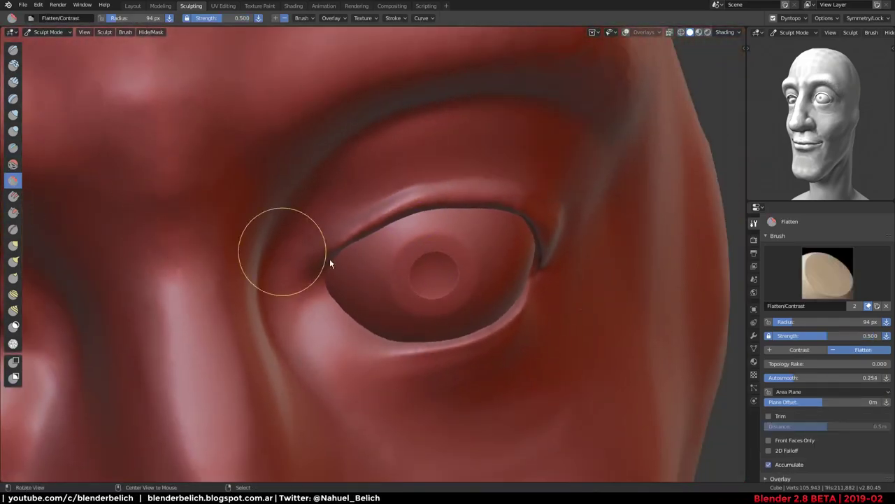
pyautogui.moveTo(329, 258)
pyautogui.mouseDown(button='middle')
pyautogui.moveTo(380, 150)
pyautogui.moveTo(350, 216)
pyautogui.moveTo(155, 204)
pyautogui.mouseUp(button='middle')
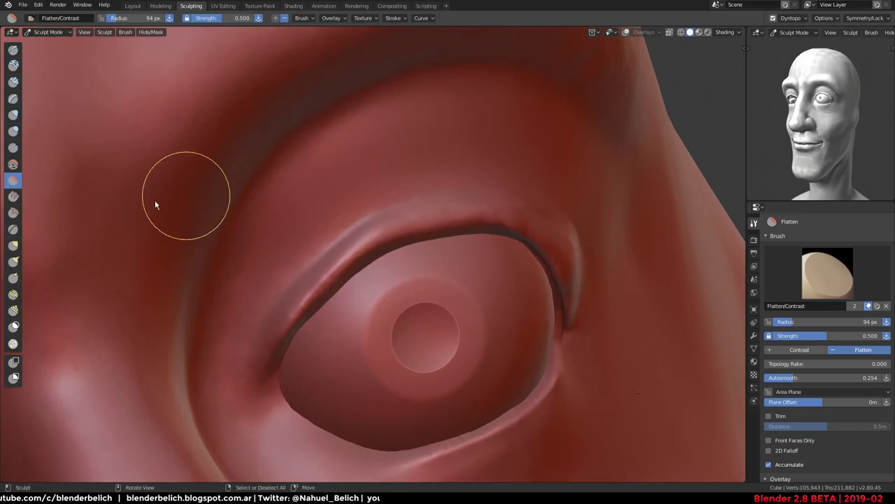
pyautogui.click(14, 196)
pyautogui.moveTo(264, 210); pyautogui.dragTo(393, 249, button='middle')
pyautogui.hotkey('shift', 'f')
pyautogui.click(370, 264)
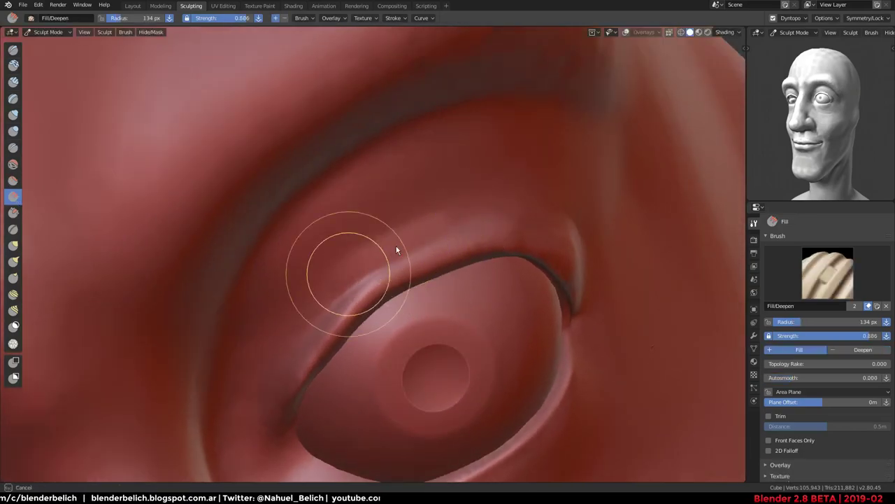
# With Fill/Deepen and Front Faces Only enabled, fill along the upper eyelid
pyautogui.moveTo(340, 275); pyautogui.dragTo(328, 314)
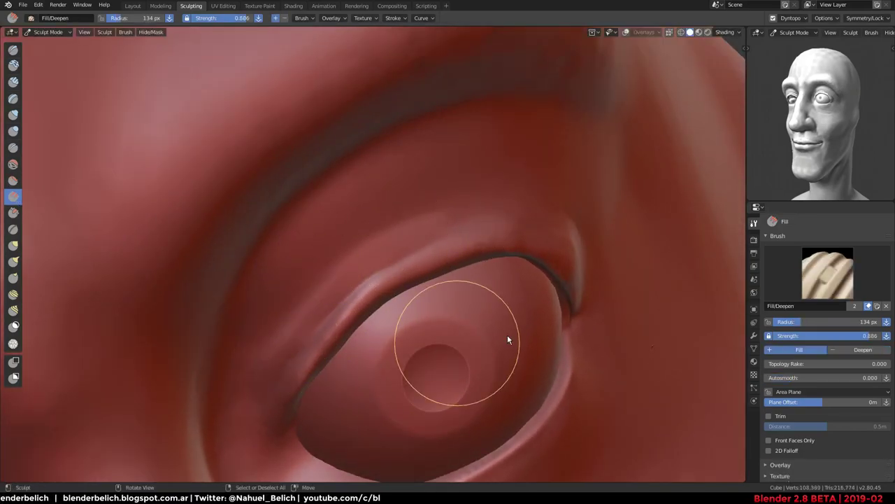
pyautogui.scroll(-2, 787, 393)
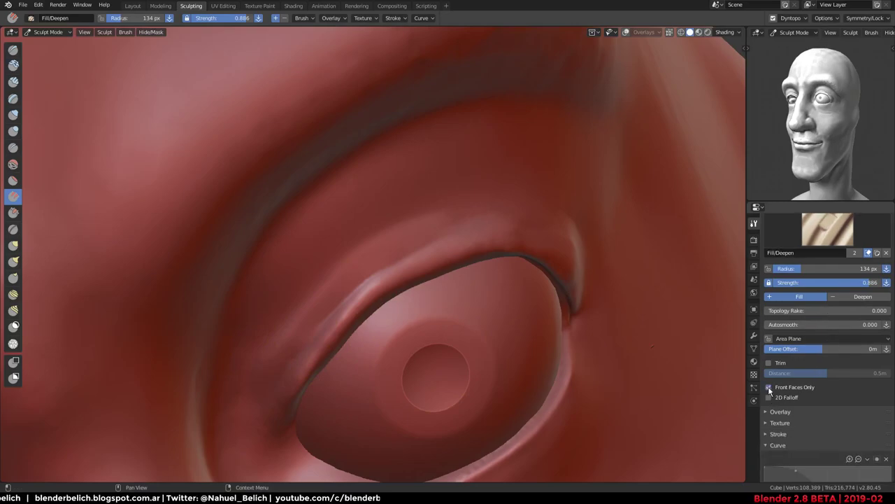
pyautogui.click(769, 387)
pyautogui.moveTo(299, 365); pyautogui.dragTo(294, 362)
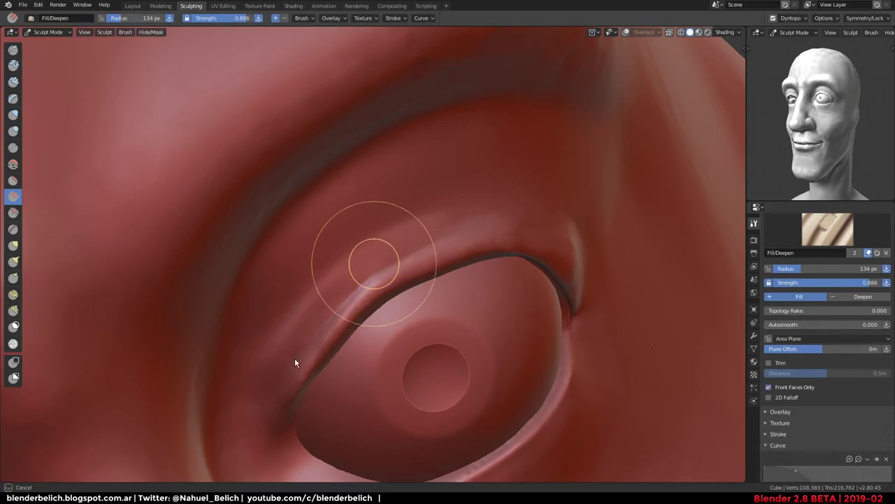
pyautogui.moveTo(373, 296)
pyautogui.mouseDown()
pyautogui.moveTo(319, 345)
pyautogui.moveTo(335, 321)
pyautogui.moveTo(286, 315)
pyautogui.mouseUp()
# Shrink the brush to 86 px and raise a ridge along the upper eyelid
pyautogui.scroll(-2, 313, 317)
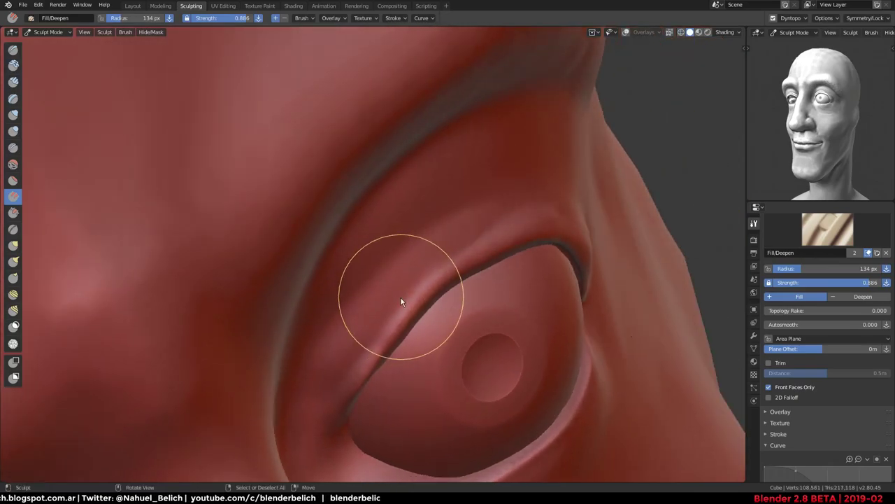
pyautogui.press('f')
pyautogui.moveTo(383, 274)
pyautogui.mouseDown()
pyautogui.moveTo(326, 399)
pyautogui.moveTo(316, 368)
pyautogui.mouseUp()
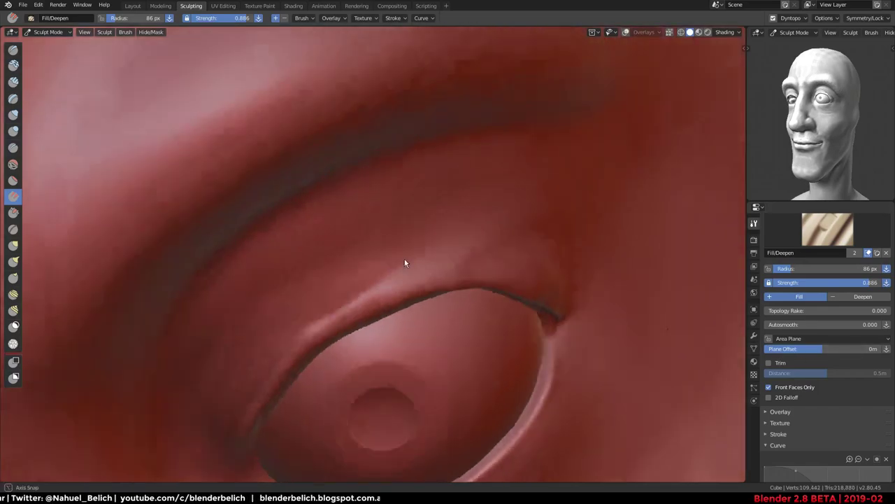
pyautogui.moveTo(404, 259); pyautogui.dragTo(259, 347, button='middle')
pyautogui.moveTo(259, 346); pyautogui.dragTo(369, 308)
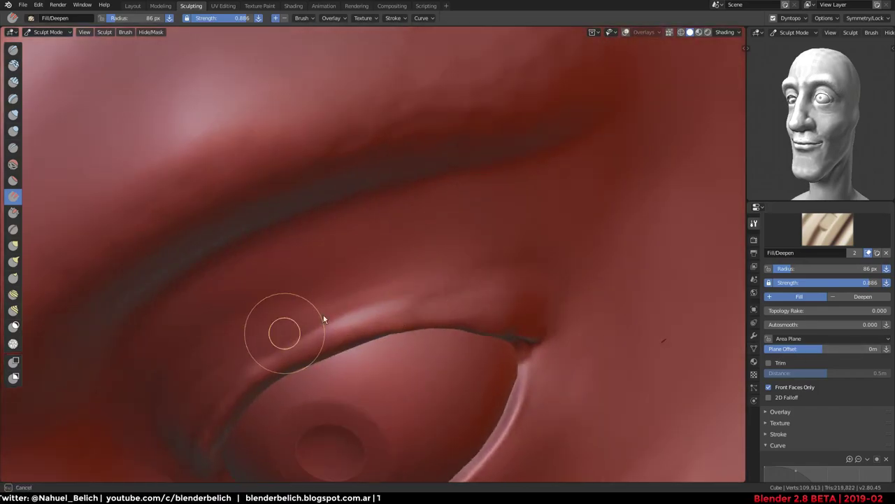
pyautogui.moveTo(369, 308); pyautogui.dragTo(37, 193, button='middle')
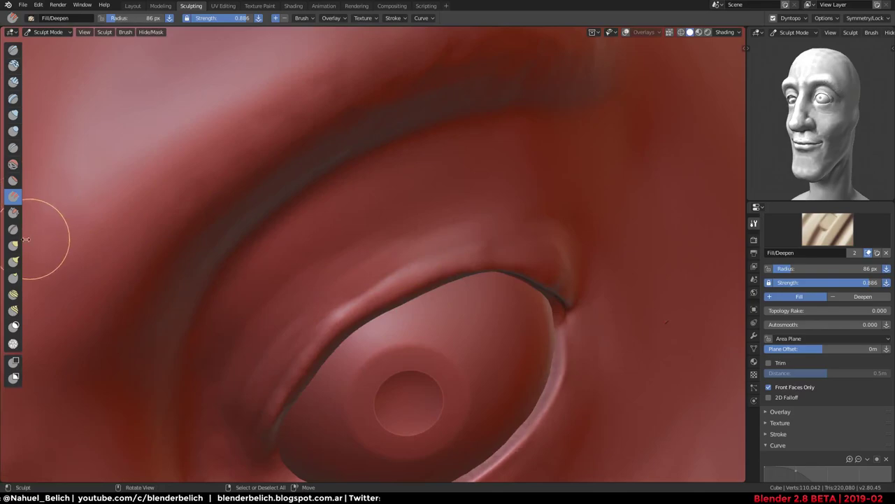
# Flatten the lower lid crease with the Flatten/Contrast brush at 97 px
pyautogui.click(12, 181)
pyautogui.moveTo(332, 371); pyautogui.dragTo(337, 354, button='middle')
pyautogui.moveTo(337, 353); pyautogui.dragTo(305, 358)
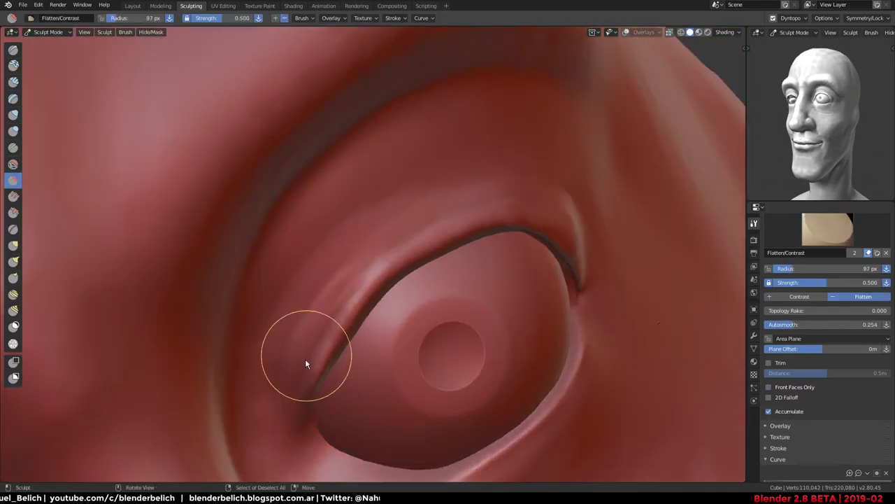
pyautogui.press('f')
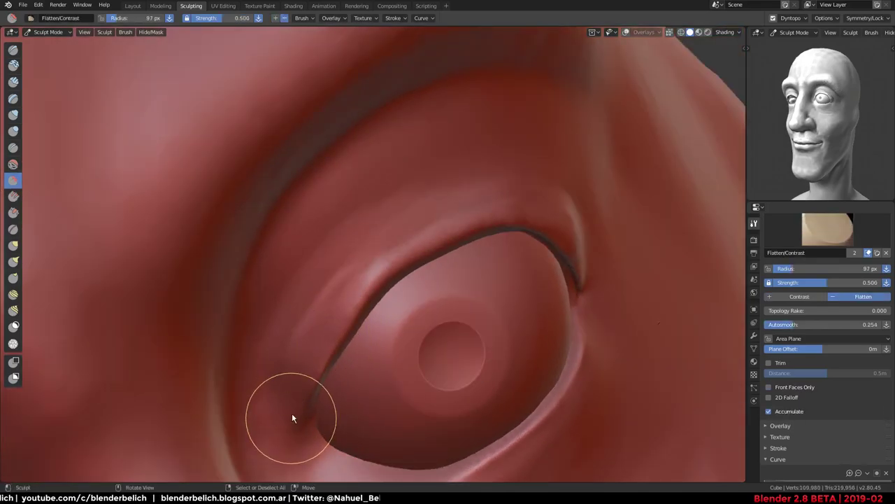
pyautogui.moveTo(292, 413)
pyautogui.mouseDown()
pyautogui.moveTo(453, 228)
pyautogui.moveTo(390, 266)
pyautogui.mouseUp()
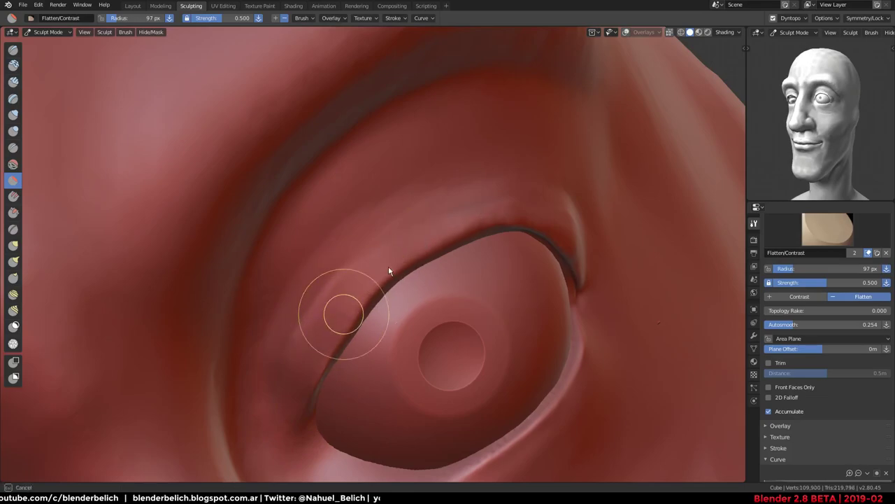
pyautogui.moveTo(343, 301)
pyautogui.mouseDown(button='middle')
pyautogui.moveTo(455, 288)
pyautogui.moveTo(319, 297)
pyautogui.mouseUp(button='middle')
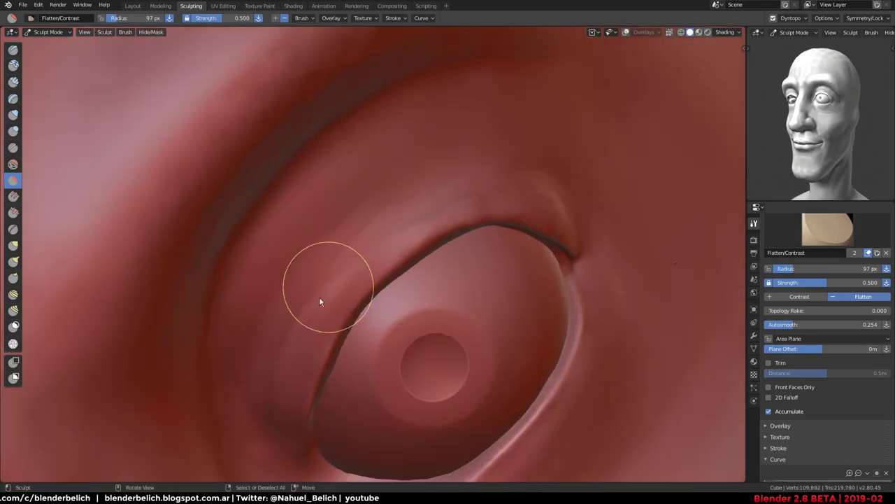
# Flatten the upper eyelid crease from frontal and side views
pyautogui.moveTo(319, 297); pyautogui.dragTo(451, 220)
pyautogui.moveTo(307, 235); pyautogui.dragTo(400, 257, button='middle')
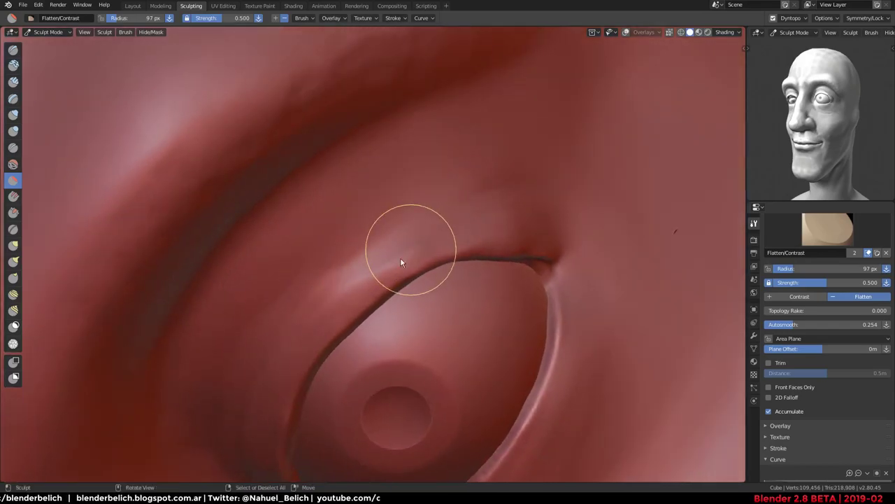
pyautogui.moveTo(400, 257); pyautogui.dragTo(322, 301)
pyautogui.moveTo(322, 301)
pyautogui.mouseDown(button='middle')
pyautogui.moveTo(402, 123)
pyautogui.moveTo(426, 154)
pyautogui.mouseUp(button='middle')
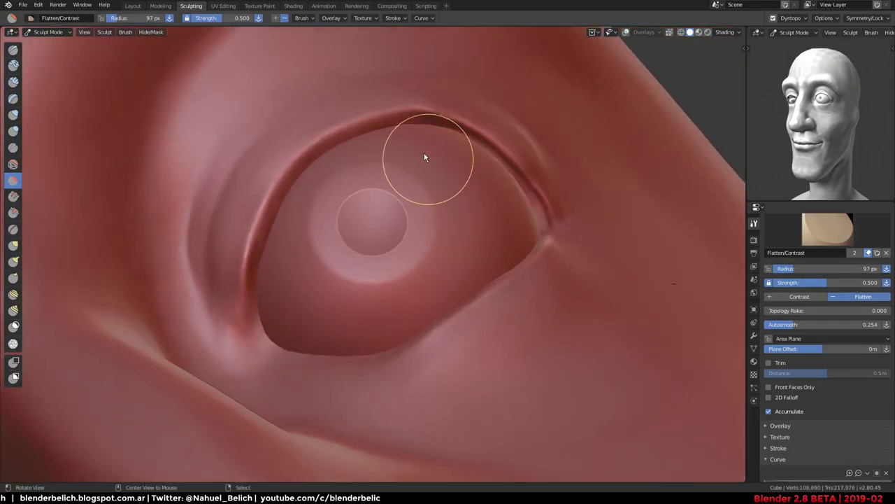
pyautogui.moveTo(426, 154); pyautogui.dragTo(468, 146)
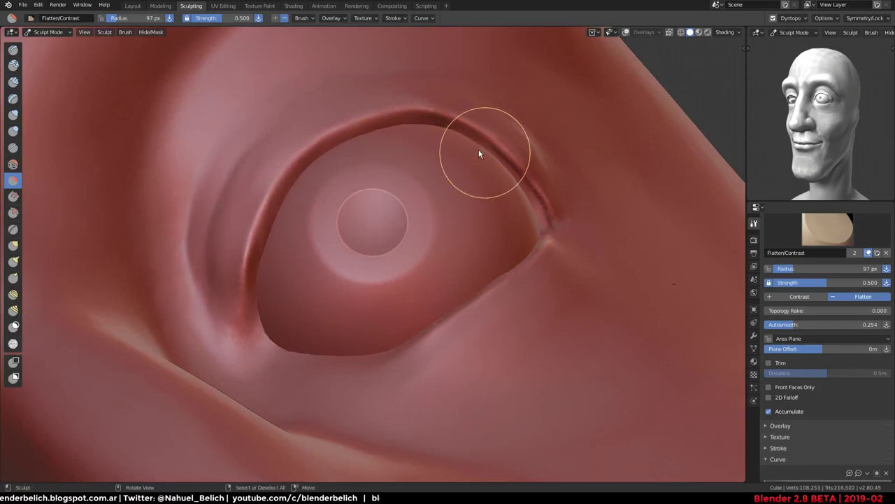
pyautogui.moveTo(467, 146)
pyautogui.mouseDown()
pyautogui.moveTo(510, 188)
pyautogui.moveTo(510, 179)
pyautogui.moveTo(526, 220)
pyautogui.mouseUp()
pyautogui.moveTo(527, 220)
pyautogui.mouseDown(button='middle')
pyautogui.moveTo(380, 254)
pyautogui.moveTo(417, 189)
pyautogui.mouseUp(button='middle')
pyautogui.moveTo(455, 227); pyautogui.dragTo(474, 246)
pyautogui.moveTo(474, 245)
pyautogui.mouseDown(button='middle')
pyautogui.moveTo(400, 256)
pyautogui.moveTo(234, 190)
pyautogui.moveTo(294, 214)
pyautogui.moveTo(416, 225)
pyautogui.moveTo(407, 206)
pyautogui.moveTo(440, 198)
pyautogui.moveTo(510, 222)
pyautogui.moveTo(484, 238)
pyautogui.moveTo(512, 216)
pyautogui.moveTo(518, 229)
pyautogui.mouseUp(button='middle')
# Tug the eyelid crease edge into shape with Snake Hook at 79 px
pyautogui.press('k')
pyautogui.press('f')
pyautogui.click(475, 242)
pyautogui.moveTo(517, 229)
pyautogui.mouseDown()
pyautogui.moveTo(524, 256)
pyautogui.moveTo(518, 224)
pyautogui.mouseUp()
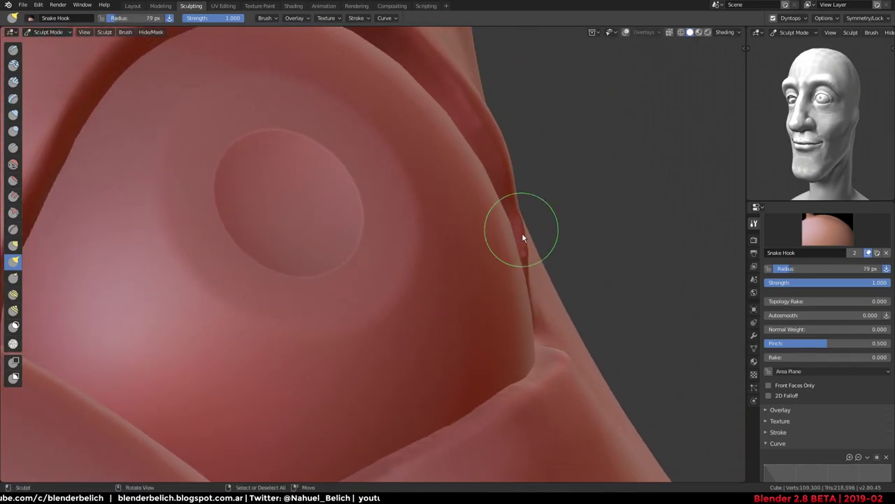
pyautogui.moveTo(524, 236); pyautogui.dragTo(488, 256, button='middle')
pyautogui.moveTo(487, 256)
pyautogui.mouseDown()
pyautogui.moveTo(454, 242)
pyautogui.moveTo(461, 300)
pyautogui.moveTo(457, 262)
pyautogui.mouseUp()
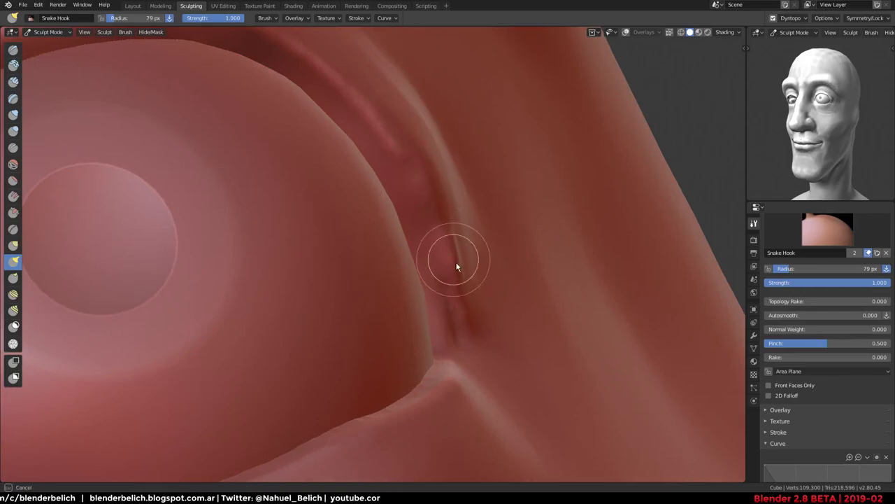
pyautogui.moveTo(319, 136); pyautogui.dragTo(110, 226, button='middle')
# Flatten the eyelid edge and upper crease with Flatten/Contrast at 37 px
pyautogui.click(12, 180)
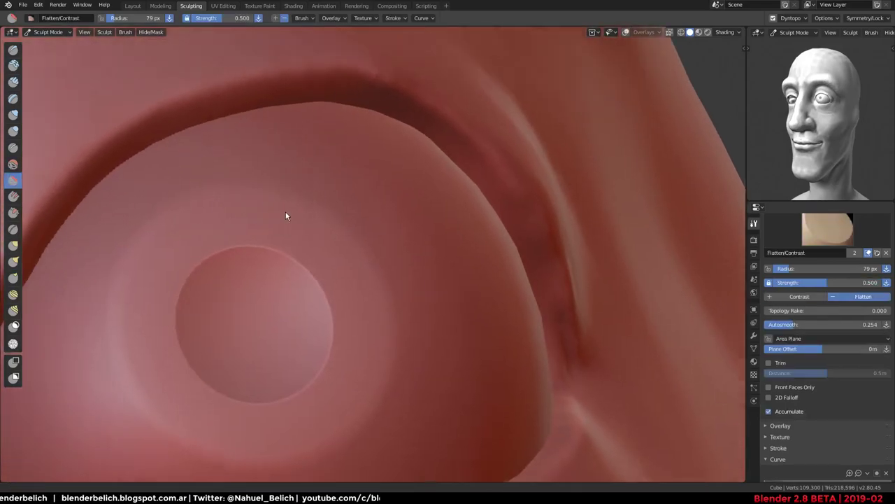
pyautogui.moveTo(286, 214); pyautogui.dragTo(260, 262, button='middle')
pyautogui.press('f')
pyautogui.click(80, 362)
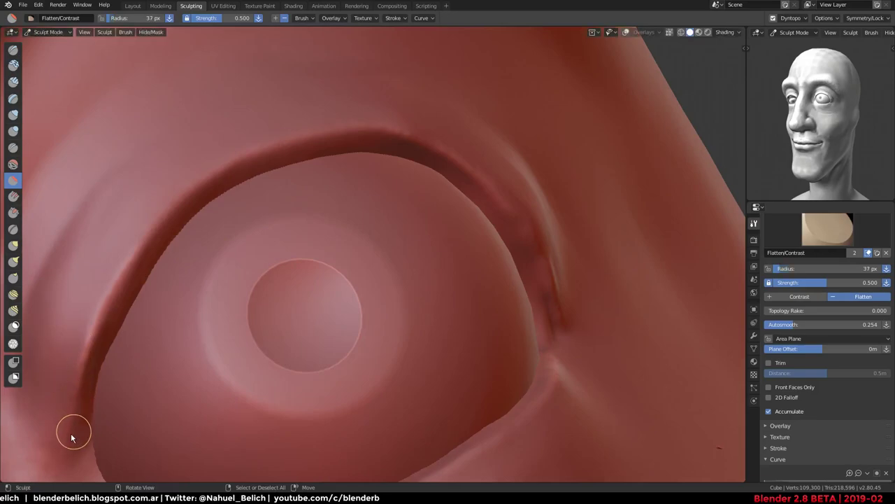
pyautogui.moveTo(88, 329); pyautogui.dragTo(77, 390)
pyautogui.moveTo(100, 319)
pyautogui.mouseDown()
pyautogui.moveTo(142, 254)
pyautogui.moveTo(238, 159)
pyautogui.moveTo(340, 134)
pyautogui.moveTo(385, 135)
pyautogui.mouseUp()
pyautogui.moveTo(433, 158); pyautogui.dragTo(510, 160)
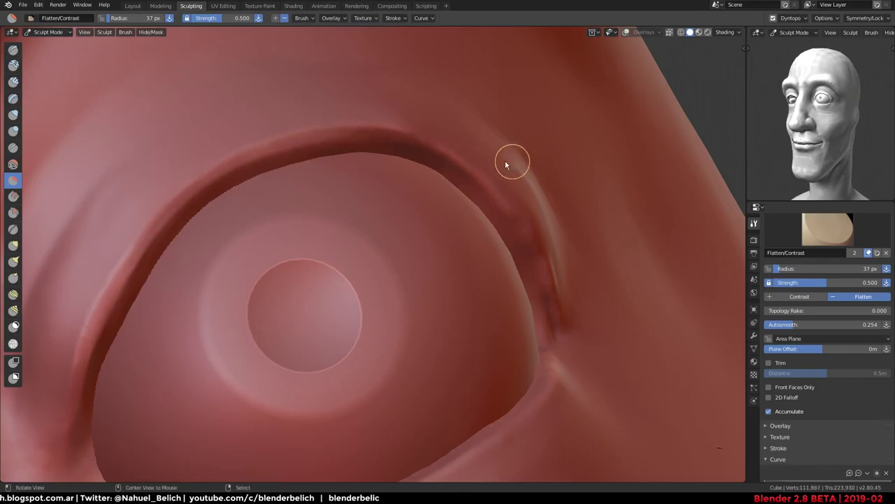
pyautogui.moveTo(435, 144); pyautogui.dragTo(482, 182)
# Enlarge the brush to 62 px and smooth further along the crease
pyautogui.press('f')
pyautogui.click(438, 145)
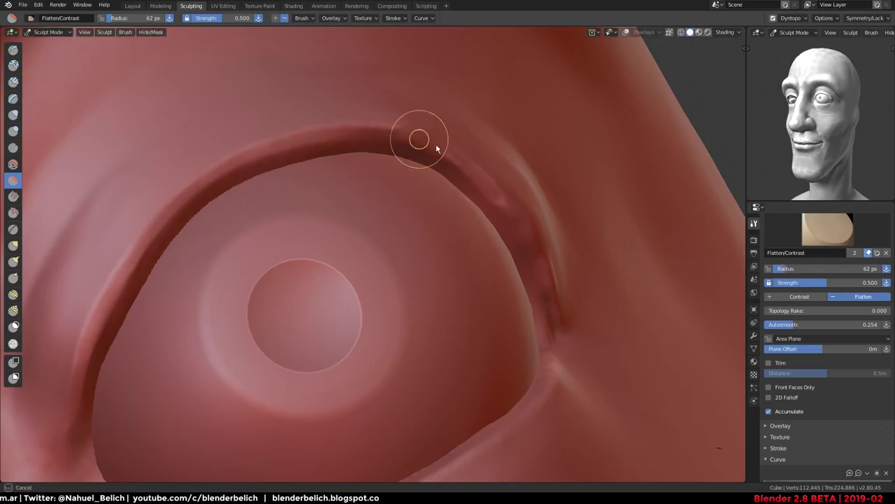
pyautogui.moveTo(433, 146)
pyautogui.mouseDown()
pyautogui.moveTo(547, 285)
pyautogui.moveTo(560, 351)
pyautogui.moveTo(563, 291)
pyautogui.mouseUp()
pyautogui.moveTo(563, 291)
pyautogui.mouseDown(button='middle')
pyautogui.moveTo(491, 232)
pyautogui.moveTo(376, 231)
pyautogui.moveTo(348, 298)
pyautogui.moveTo(436, 280)
pyautogui.moveTo(354, 122)
pyautogui.moveTo(194, 314)
pyautogui.moveTo(191, 289)
pyautogui.mouseUp(button='middle')
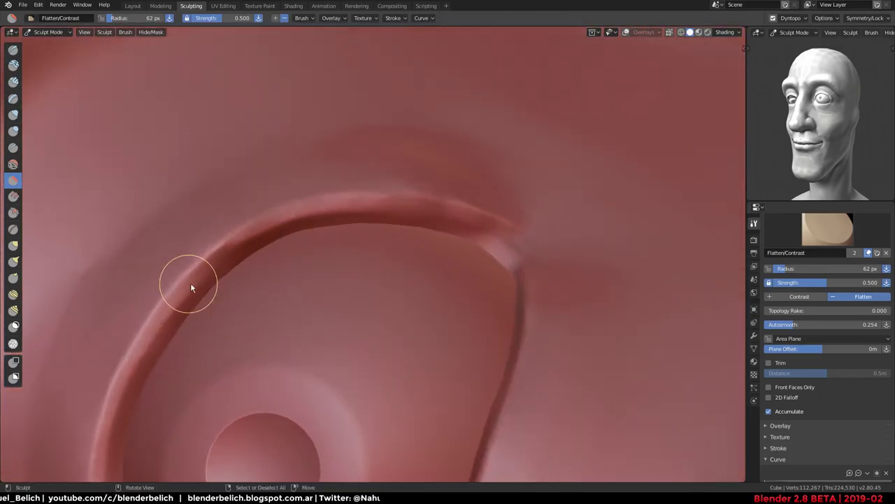
pyautogui.moveTo(192, 289)
pyautogui.mouseDown()
pyautogui.moveTo(246, 248)
pyautogui.moveTo(289, 234)
pyautogui.moveTo(464, 226)
pyautogui.moveTo(516, 244)
pyautogui.mouseUp()
pyautogui.moveTo(320, 256)
pyautogui.mouseDown(button='middle')
pyautogui.moveTo(553, 259)
pyautogui.moveTo(385, 260)
pyautogui.moveTo(314, 282)
pyautogui.moveTo(324, 284)
pyautogui.moveTo(273, 315)
pyautogui.mouseUp(button='middle')
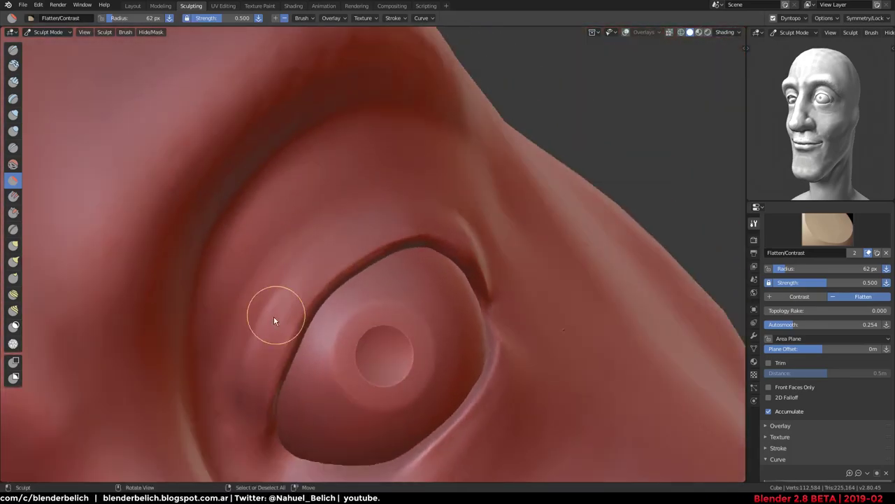
# Set the brush to 85 px and zoom out to view the whole face
pyautogui.press('f')
pyautogui.click(296, 261)
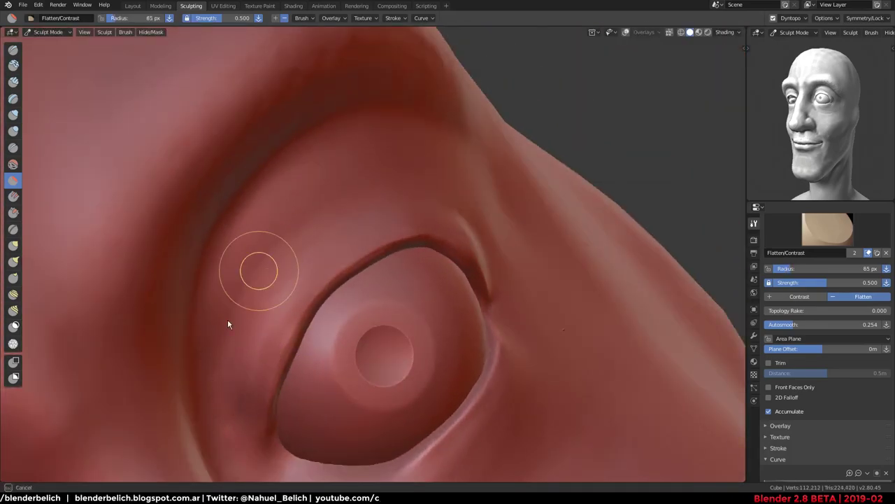
pyautogui.scroll(3, 320, 200)
pyautogui.scroll(2, 202, 358)
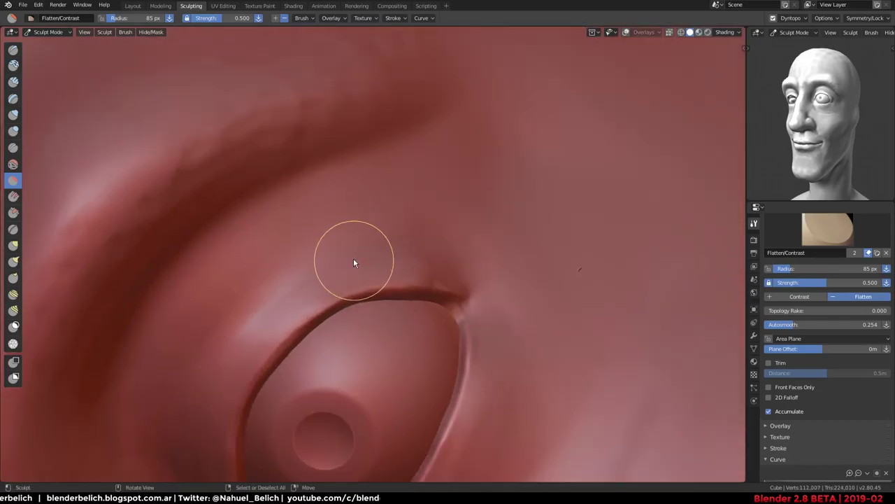
pyautogui.moveTo(353, 258)
pyautogui.keyDown('ctrl'); pyautogui.mouseDown(button='middle')
pyautogui.moveTo(519, 297)
pyautogui.moveTo(401, 338)
pyautogui.moveTo(395, 183)
pyautogui.moveTo(410, 359)
pyautogui.moveTo(380, 306)
pyautogui.moveTo(356, 221)
pyautogui.mouseUp(button='middle'); pyautogui.keyUp('ctrl')
# Switch to Object Mode and select the Sphere eyeball
pyautogui.hotkey('ctrl', 'Tab')
pyautogui.press('4')
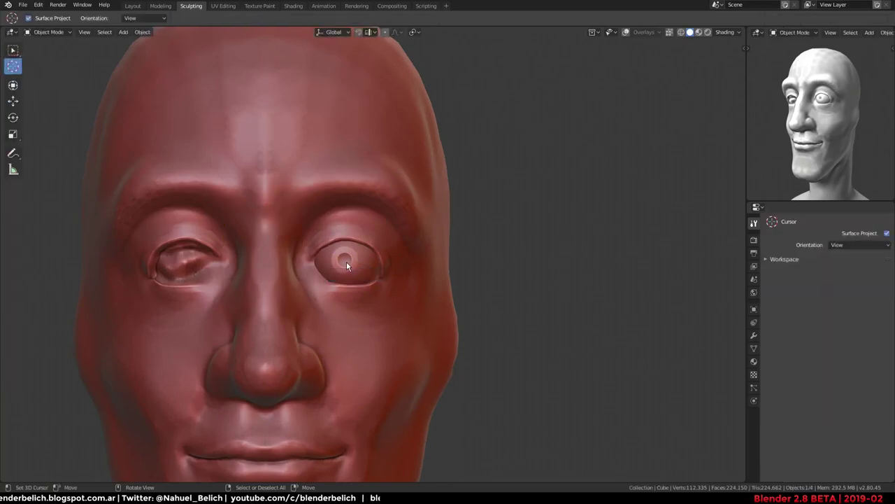
pyautogui.keyDown('alt'); pyautogui.click(344, 266); pyautogui.keyUp('alt')
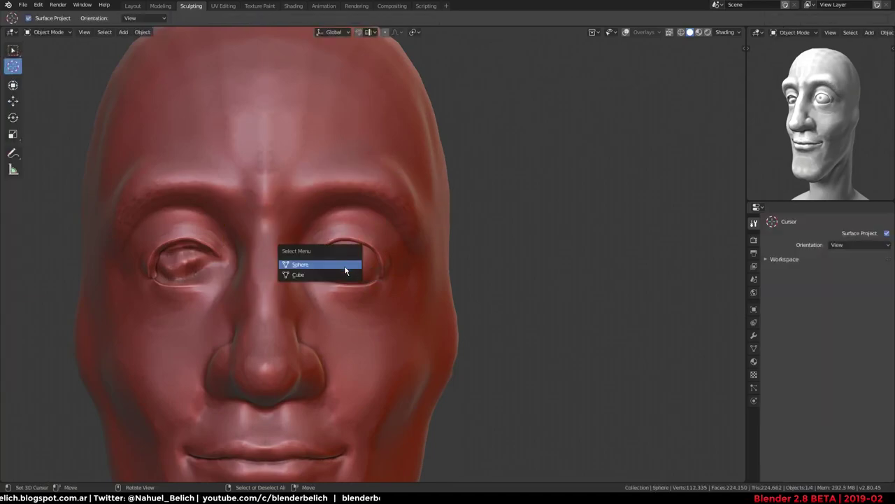
pyautogui.click(345, 263)
# Add a Mirror modifier to the eyeball, mirrored across the Cube head
pyautogui.click(753, 335)
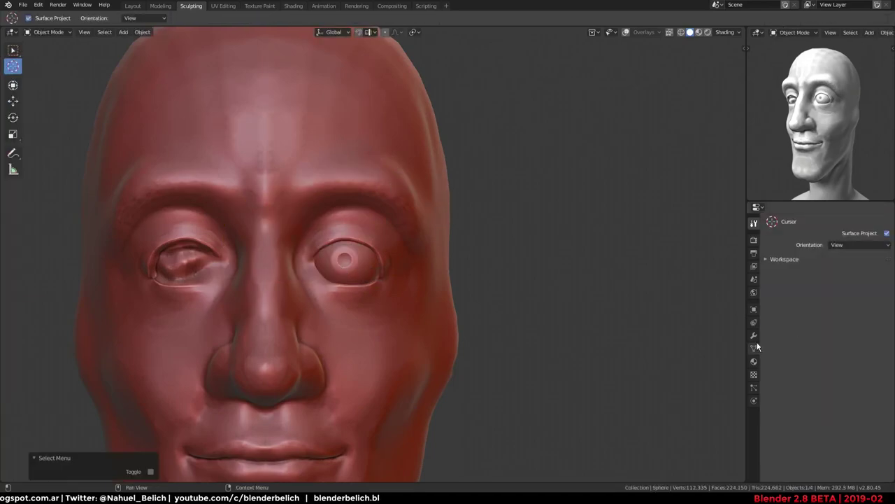
pyautogui.click(827, 223)
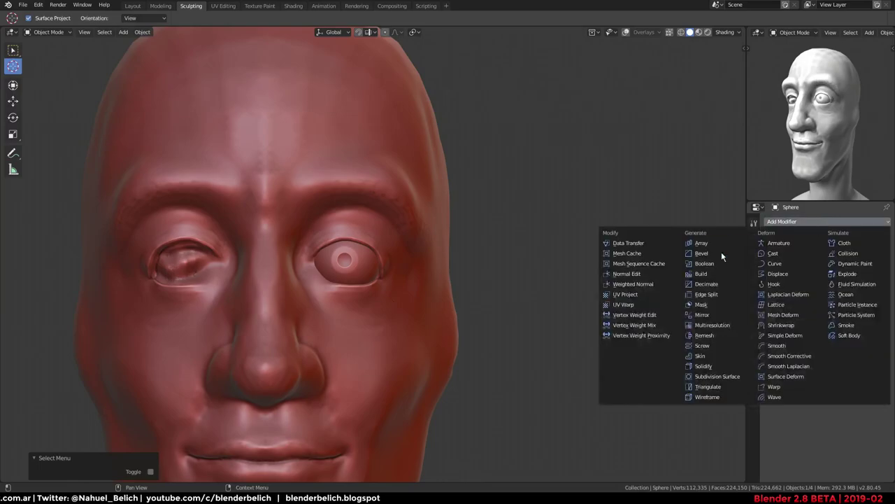
pyautogui.click(713, 315)
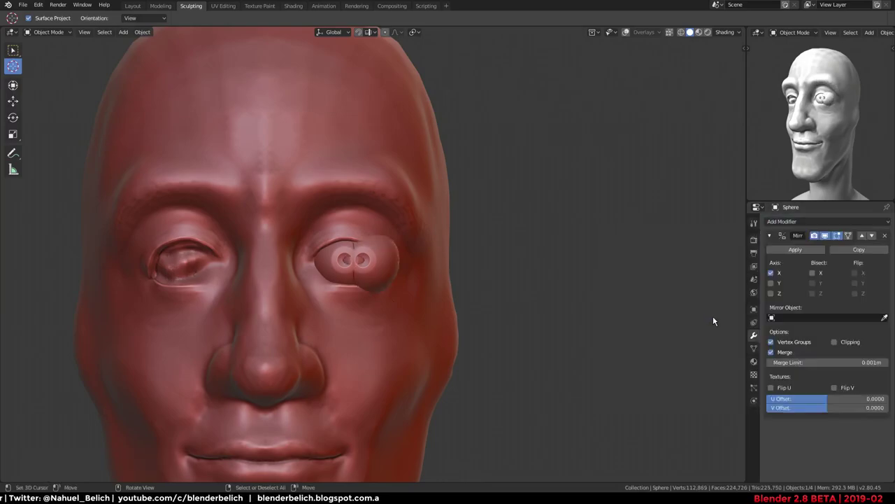
pyautogui.click(885, 317)
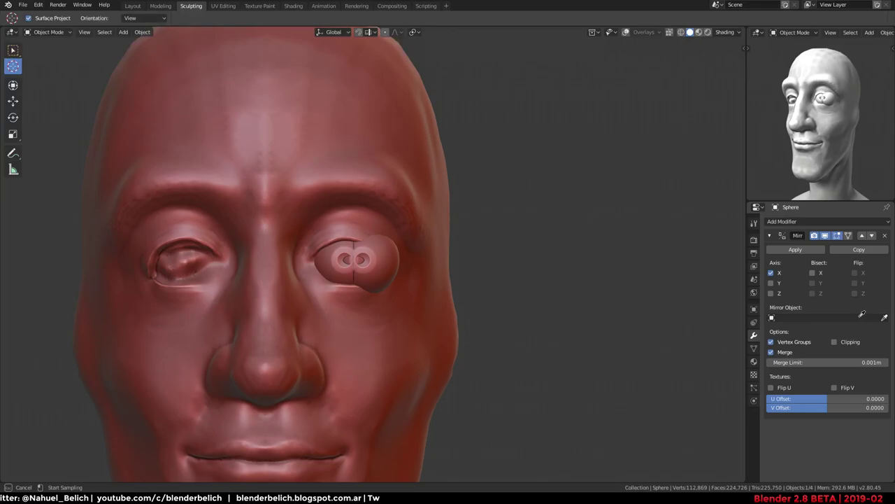
pyautogui.click(323, 378)
# Orbit around the face and select the Cube head mesh instead of the eyeball
pyautogui.scroll(2, 390, 330)
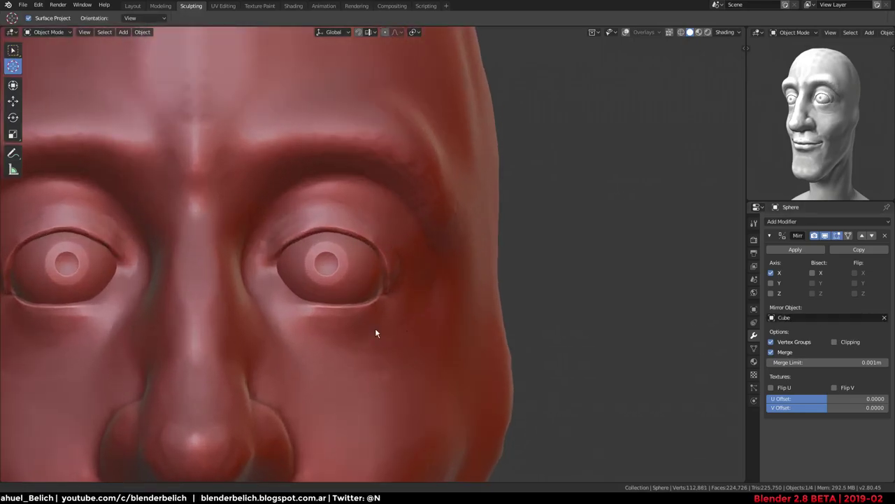
pyautogui.scroll(2, 369, 297)
pyautogui.scroll(3, 329, 248)
pyautogui.scroll(-3, 350, 233)
pyautogui.scroll(-3, 389, 245)
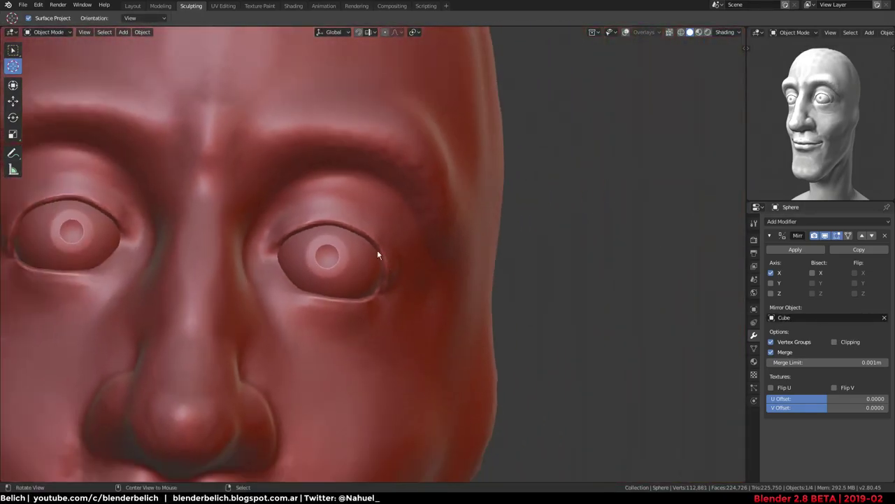
pyautogui.moveTo(378, 256); pyautogui.dragTo(231, 277, button='middle')
pyautogui.scroll(4, 322, 275)
pyautogui.moveTo(411, 271); pyautogui.dragTo(466, 191, button='middle')
pyautogui.scroll(-3, 375, 286)
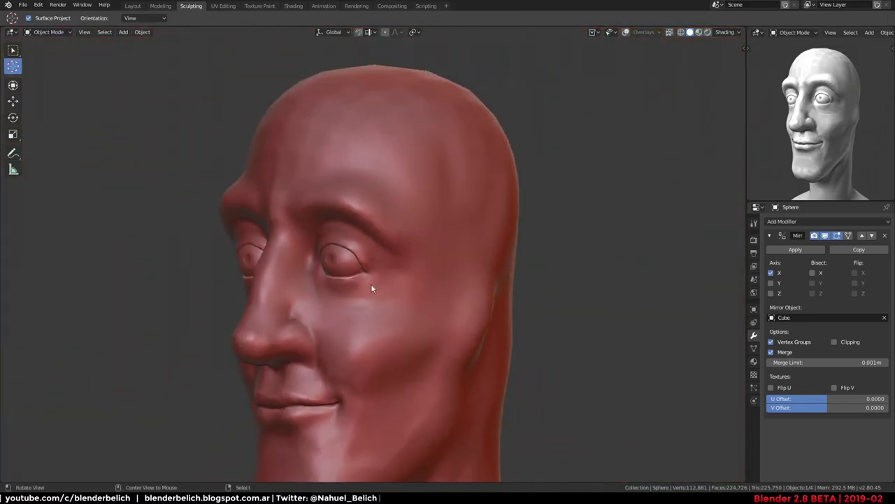
pyautogui.moveTo(375, 286); pyautogui.dragTo(464, 254, button='middle')
pyautogui.scroll(-2, 428, 302)
pyautogui.moveTo(428, 302)
pyautogui.mouseDown(button='middle')
pyautogui.moveTo(380, 240)
pyautogui.moveTo(380, 260)
pyautogui.mouseUp(button='middle')
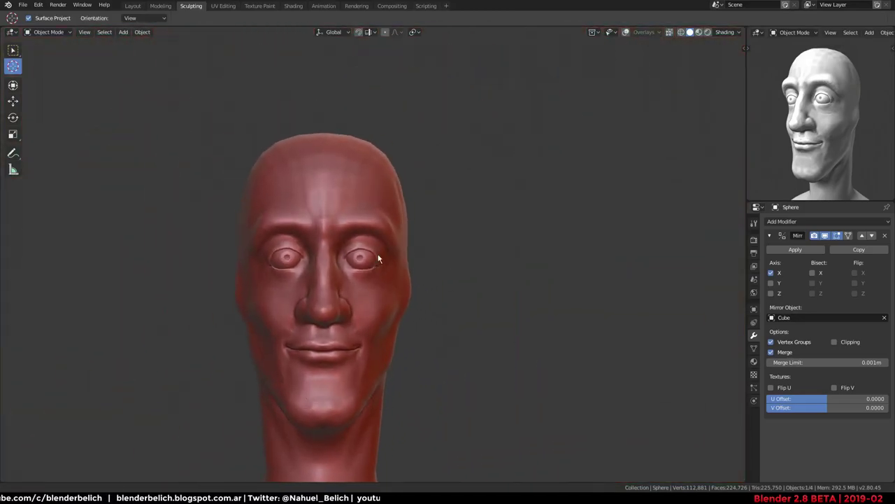
pyautogui.scroll(3, 380, 260)
pyautogui.click(373, 310)
pyautogui.moveTo(370, 359)
pyautogui.mouseDown(button='middle')
pyautogui.moveTo(372, 274)
pyautogui.moveTo(317, 270)
pyautogui.moveTo(472, 396)
pyautogui.moveTo(338, 371)
pyautogui.moveTo(288, 287)
pyautogui.moveTo(372, 313)
pyautogui.moveTo(336, 280)
pyautogui.moveTo(357, 271)
pyautogui.moveTo(331, 200)
pyautogui.mouseUp(button='middle')
pyautogui.scroll(4, 344, 250)
# Enter Sculpt Mode on the head and set the Crease brush to 48 px
pyautogui.hotkey('ctrl', 'Tab')
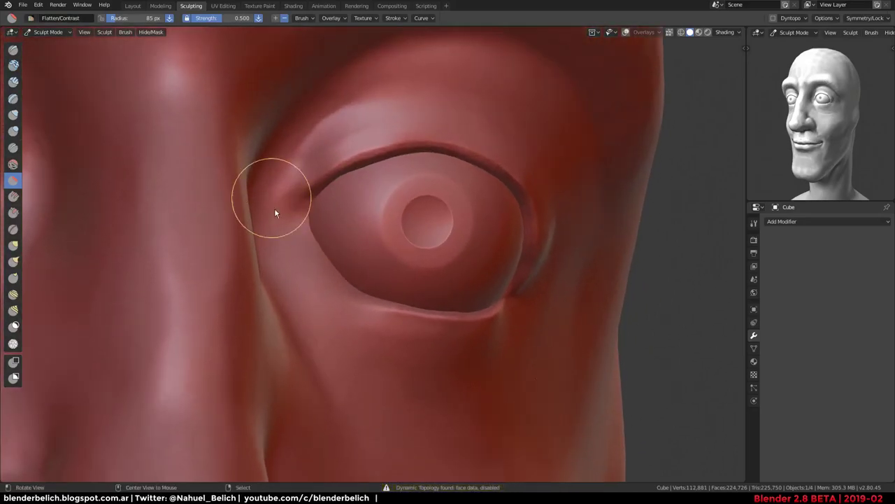
pyautogui.moveTo(275, 208); pyautogui.dragTo(259, 196, button='middle')
pyautogui.hotkey('shift', 'c')
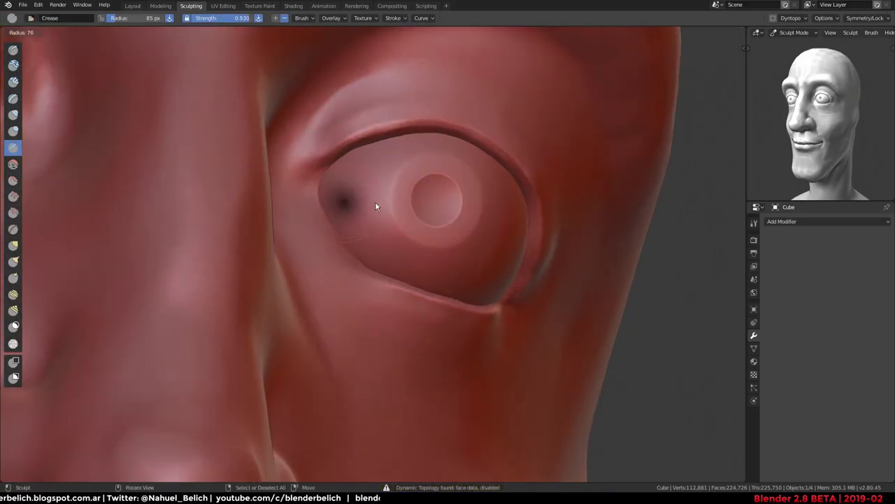
pyautogui.scroll(2, 283, 201)
pyautogui.press('f')
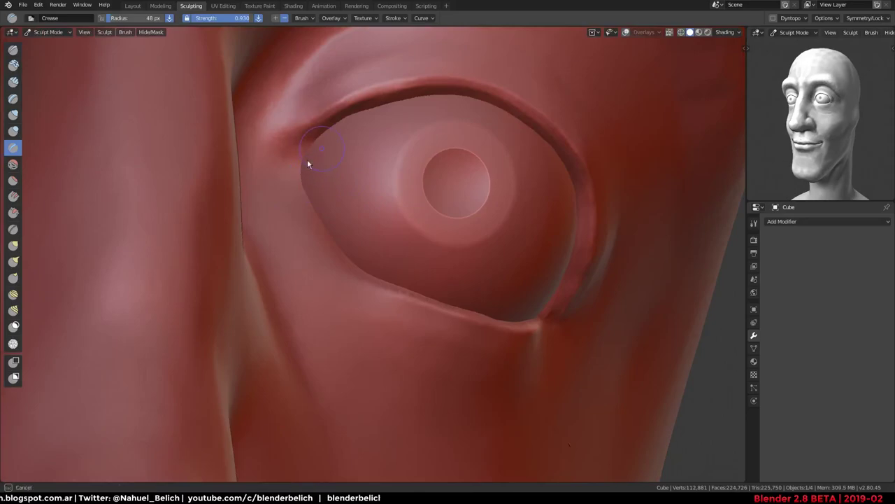
pyautogui.click(262, 208)
pyautogui.moveTo(263, 208)
pyautogui.mouseDown(button='middle')
pyautogui.moveTo(292, 202)
pyautogui.moveTo(257, 204)
pyautogui.moveTo(207, 242)
pyautogui.moveTo(278, 235)
pyautogui.moveTo(184, 256)
pyautogui.moveTo(299, 248)
pyautogui.moveTo(276, 252)
pyautogui.moveTo(320, 283)
pyautogui.mouseUp(button='middle')
# Give Snake Hook Normal Weight 1.000 and a 176 px radius, then pull the inner eye corner
pyautogui.press('k')
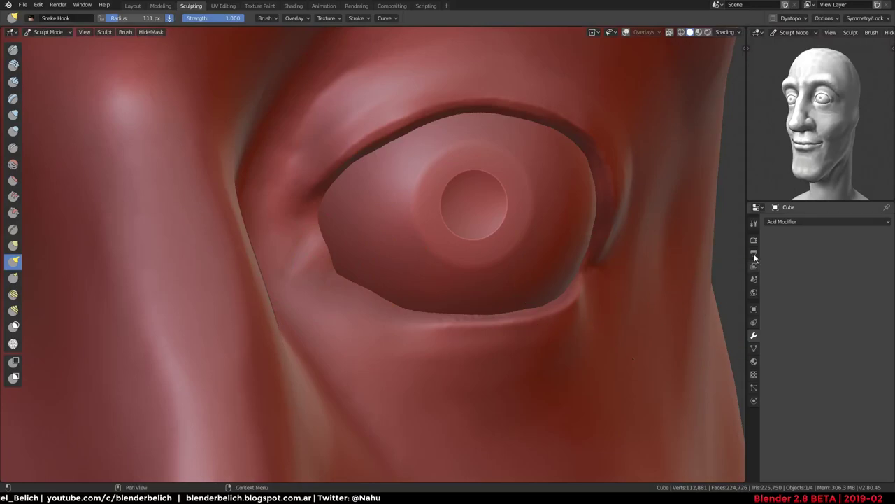
pyautogui.click(754, 223)
pyautogui.scroll(-1, 789, 338)
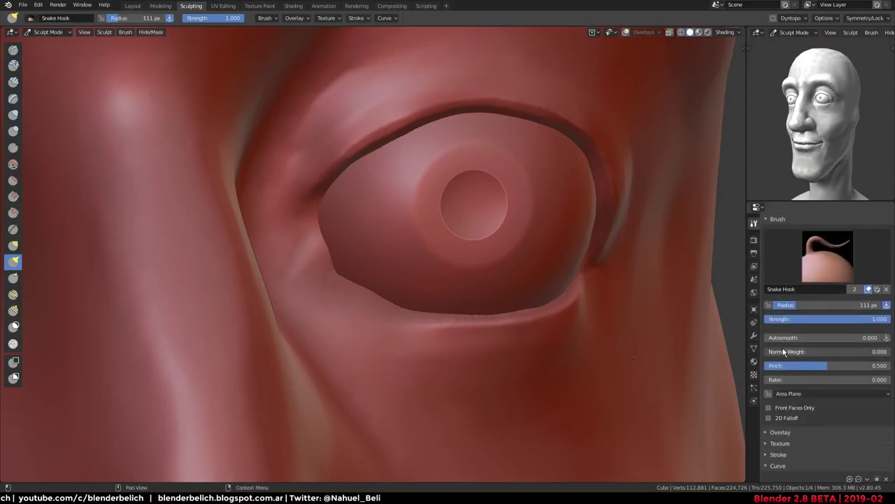
pyautogui.moveTo(790, 351); pyautogui.dragTo(858, 349)
pyautogui.press('f')
pyautogui.click(349, 263)
pyautogui.moveTo(350, 264)
pyautogui.mouseDown()
pyautogui.moveTo(307, 273)
pyautogui.moveTo(320, 256)
pyautogui.moveTo(301, 301)
pyautogui.moveTo(352, 310)
pyautogui.moveTo(330, 324)
pyautogui.moveTo(226, 317)
pyautogui.mouseUp()
# Reframe the eye and shrink the Snake Hook radius to 112 px
pyautogui.press('f')
pyautogui.press('Escape')
pyautogui.scroll(-5, 227, 316)
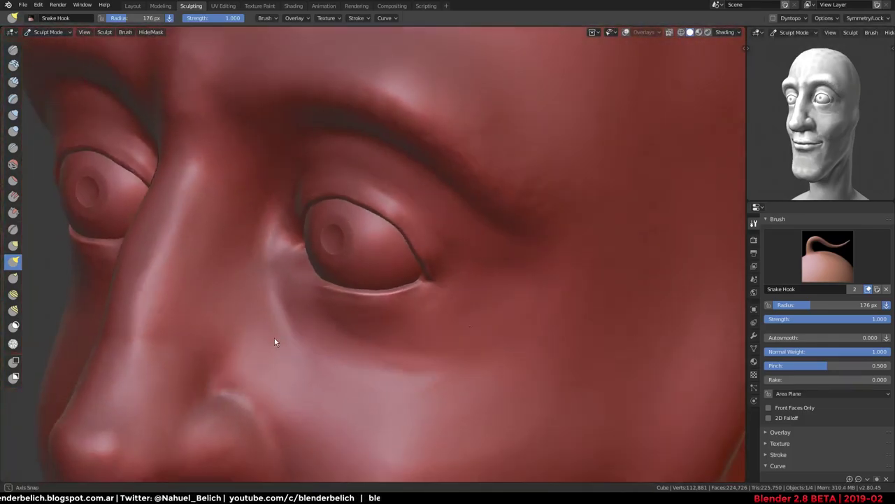
pyautogui.moveTo(275, 340)
pyautogui.keyDown('alt'); pyautogui.mouseDown()
pyautogui.moveTo(410, 166)
pyautogui.moveTo(418, 310)
pyautogui.moveTo(364, 251)
pyautogui.mouseUp(); pyautogui.keyUp('alt')
pyautogui.scroll(3, 365, 245)
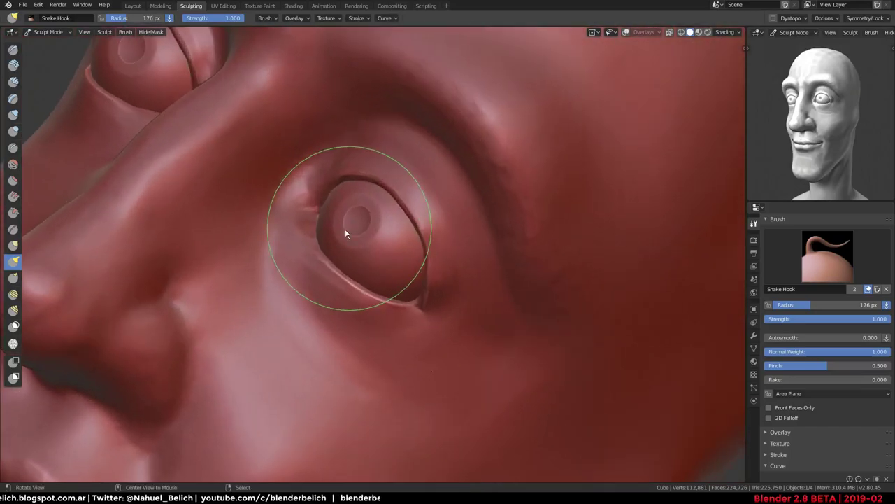
pyautogui.press('f')
pyautogui.click(278, 251)
# At 192 px, pull and tweak the eyelid fold at the inner eye corner
pyautogui.scroll(3, 288, 221)
pyautogui.press('f')
pyautogui.click(348, 238)
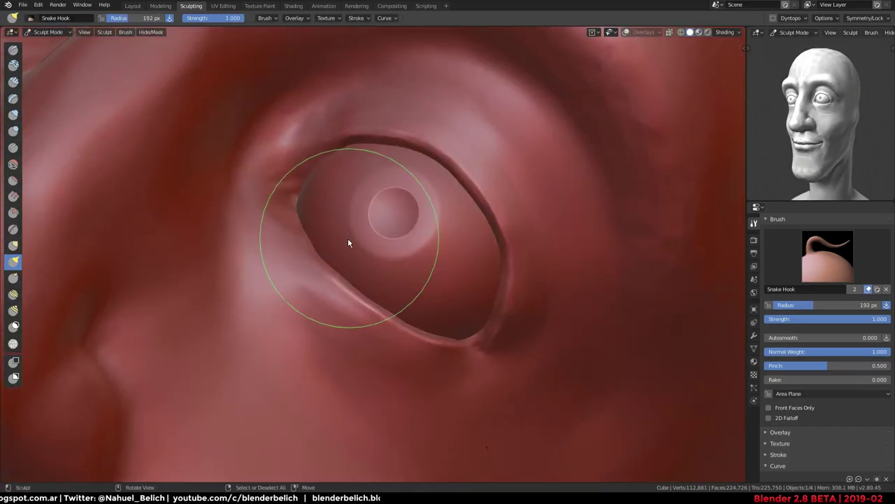
pyautogui.moveTo(273, 231); pyautogui.dragTo(276, 225)
pyautogui.moveTo(277, 222); pyautogui.dragTo(279, 251)
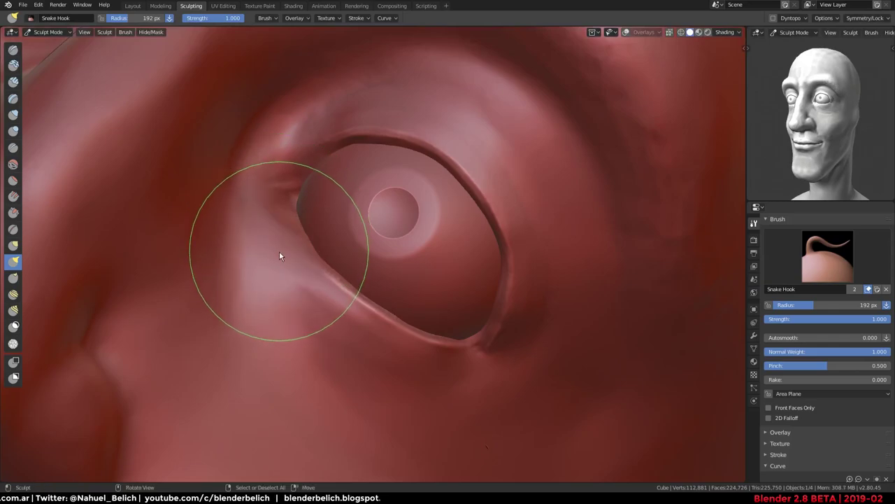
pyautogui.moveTo(280, 250)
pyautogui.mouseDown(button='middle')
pyautogui.moveTo(209, 208)
pyautogui.moveTo(279, 163)
pyautogui.mouseUp(button='middle')
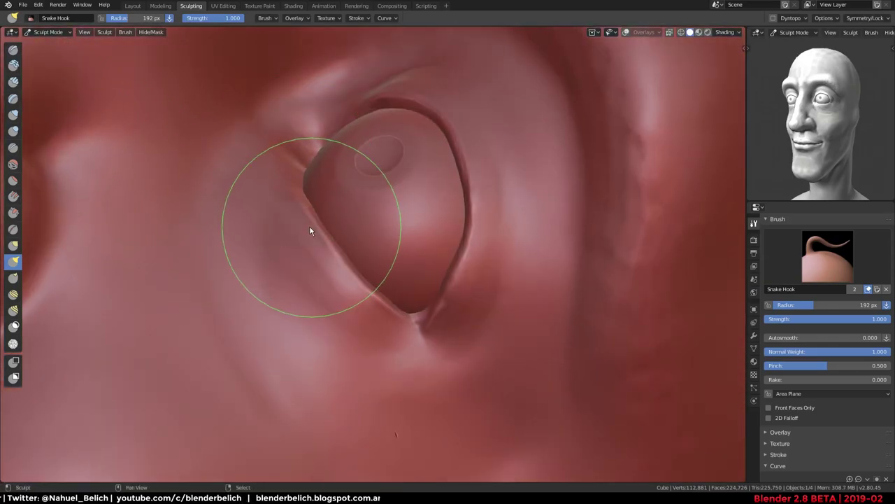
pyautogui.hotkey('shift', 'c')
pyautogui.moveTo(310, 230)
pyautogui.mouseDown(button='middle')
pyautogui.moveTo(301, 266)
pyautogui.moveTo(286, 266)
pyautogui.mouseUp(button='middle')
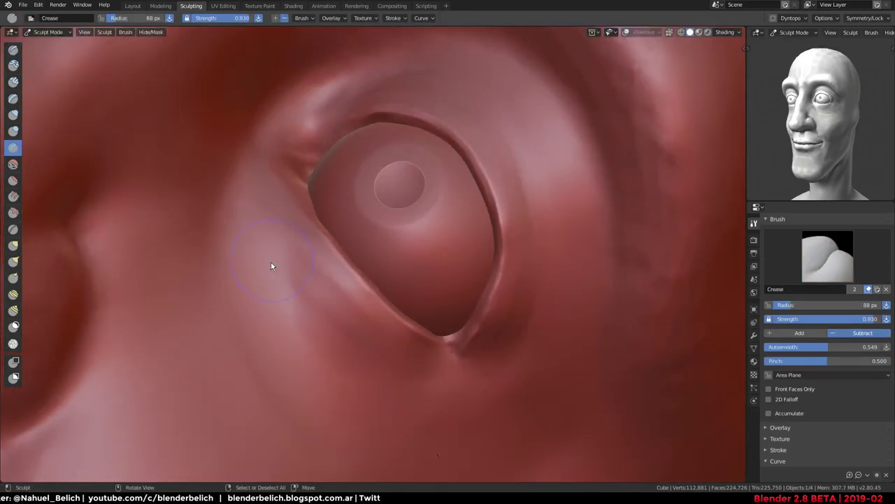
# Crease the inner eye-corner fold and carve a groove under the eyelid
pyautogui.moveTo(272, 263); pyautogui.dragTo(284, 193)
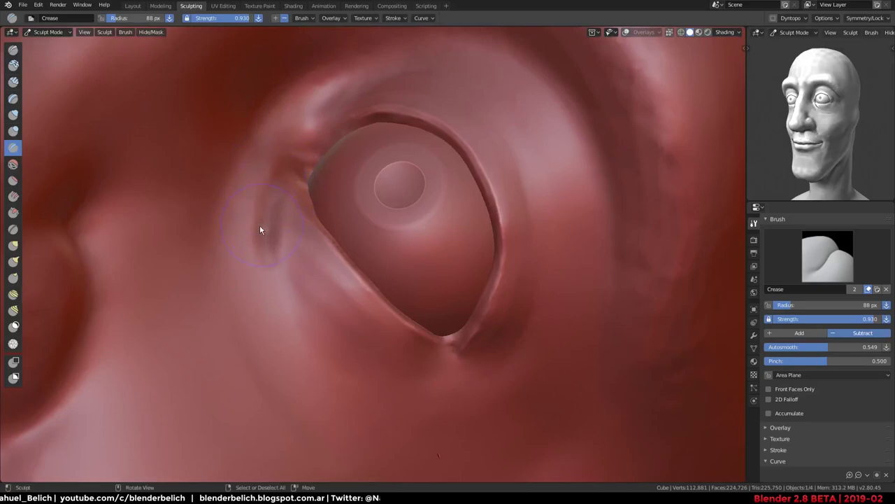
pyautogui.moveTo(262, 186); pyautogui.dragTo(331, 360, button='middle')
pyautogui.scroll(-5, 369, 194)
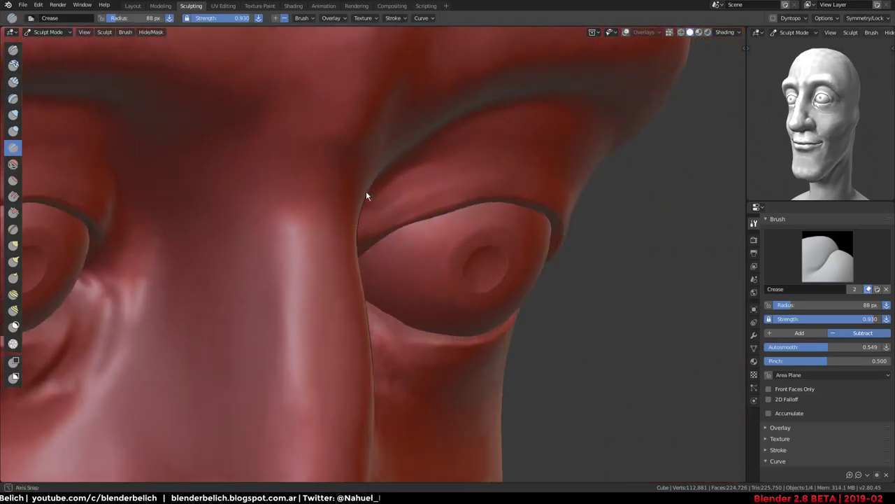
pyautogui.scroll(5, 499, 282)
pyautogui.moveTo(499, 282)
pyautogui.mouseDown(button='middle')
pyautogui.moveTo(296, 234)
pyautogui.moveTo(434, 279)
pyautogui.moveTo(394, 261)
pyautogui.mouseUp(button='middle')
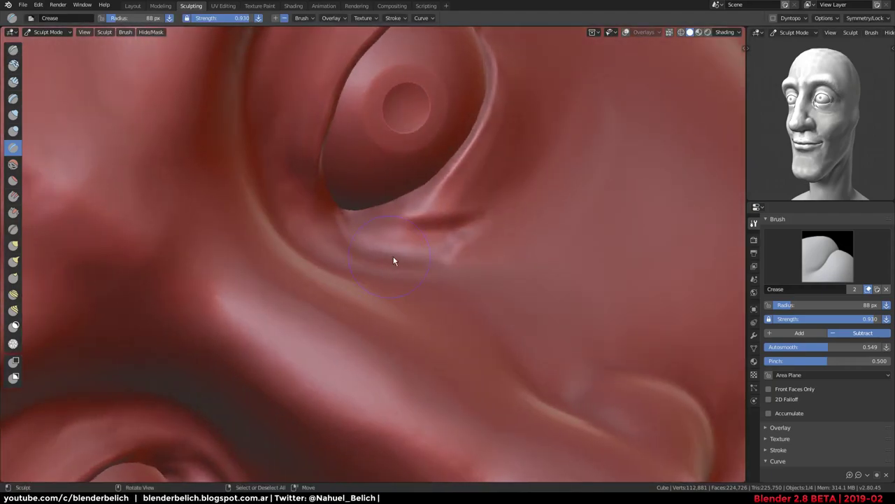
pyautogui.moveTo(330, 254); pyautogui.dragTo(428, 259)
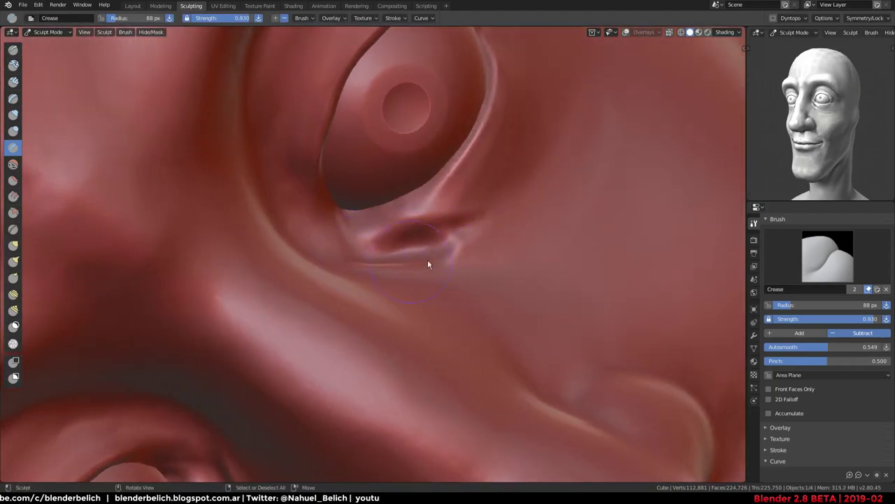
pyautogui.moveTo(524, 216)
pyautogui.mouseDown()
pyautogui.moveTo(458, 234)
pyautogui.moveTo(410, 234)
pyautogui.moveTo(425, 226)
pyautogui.mouseUp()
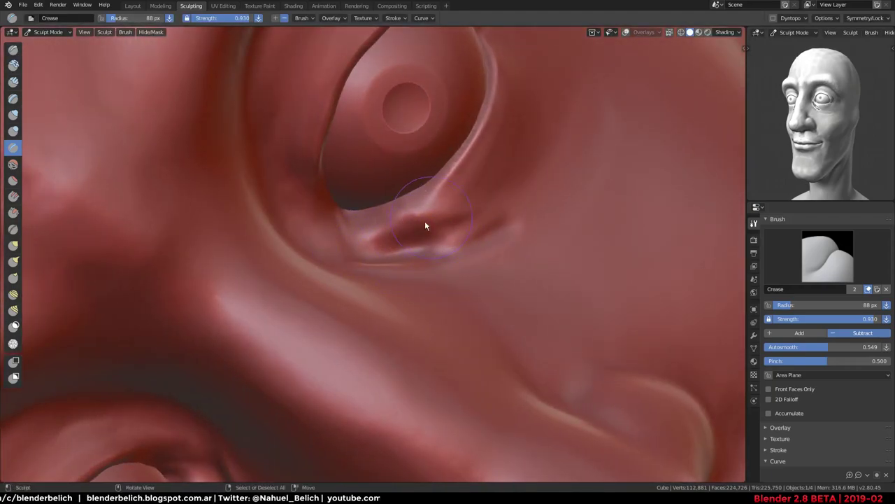
pyautogui.moveTo(426, 226)
pyautogui.mouseDown(button='middle')
pyautogui.moveTo(443, 207)
pyautogui.moveTo(391, 285)
pyautogui.moveTo(471, 304)
pyautogui.moveTo(305, 310)
pyautogui.moveTo(478, 226)
pyautogui.moveTo(394, 245)
pyautogui.moveTo(373, 216)
pyautogui.moveTo(483, 152)
pyautogui.moveTo(433, 304)
pyautogui.moveTo(370, 327)
pyautogui.moveTo(392, 252)
pyautogui.mouseUp(button='middle')
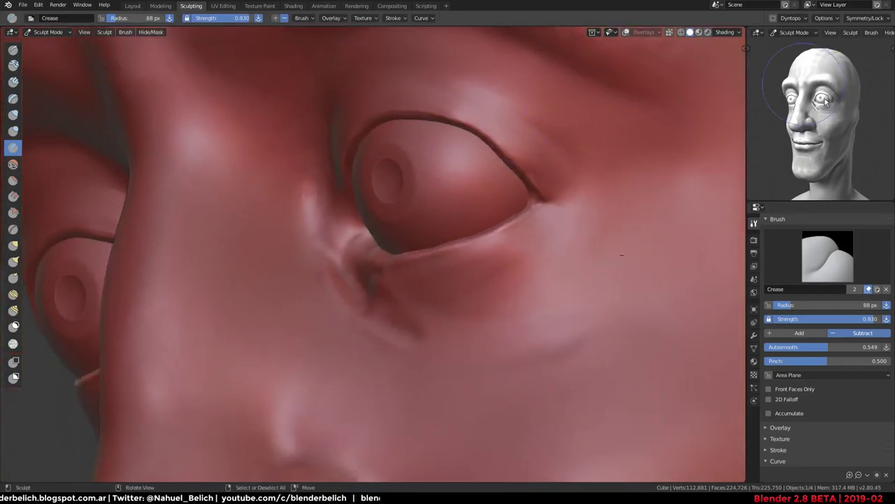
# Turn the reference view to show the head's side
pyautogui.click(799, 26)
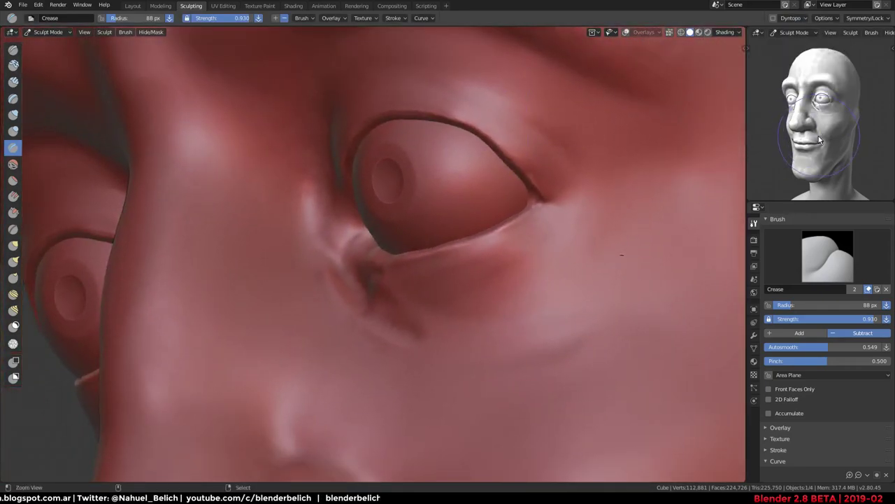
pyautogui.scroll(3, 833, 104)
pyautogui.scroll(2, 833, 105)
pyautogui.scroll(-4, 833, 112)
pyautogui.moveTo(789, 109)
pyautogui.mouseDown(button='middle')
pyautogui.moveTo(863, 102)
pyautogui.moveTo(813, 120)
pyautogui.moveTo(822, 110)
pyautogui.moveTo(850, 112)
pyautogui.mouseUp(button='middle')
# Deepen the lower eyelid edge and carve the groove beside the eye
pyautogui.moveTo(376, 171)
pyautogui.mouseDown(button='middle')
pyautogui.moveTo(436, 208)
pyautogui.moveTo(456, 200)
pyautogui.moveTo(441, 260)
pyautogui.mouseUp(button='middle')
pyautogui.scroll(3, 451, 220)
pyautogui.moveTo(451, 220)
pyautogui.mouseDown()
pyautogui.moveTo(486, 296)
pyautogui.moveTo(492, 218)
pyautogui.moveTo(485, 256)
pyautogui.mouseUp()
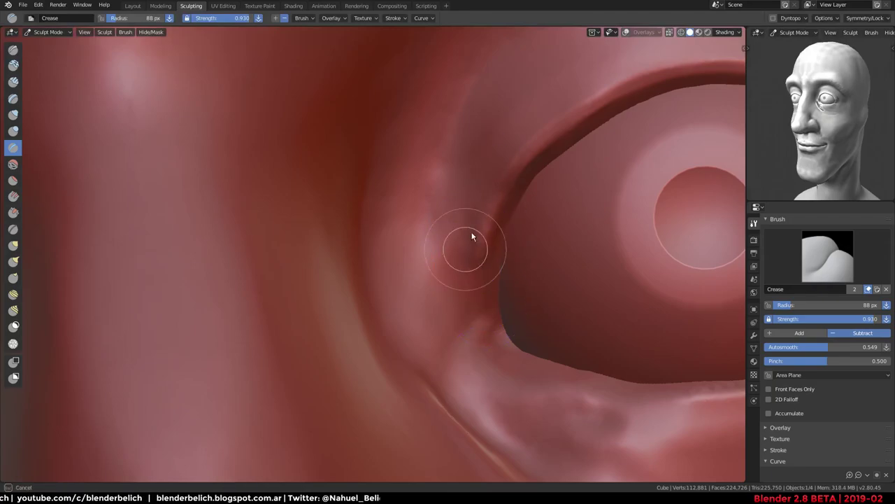
pyautogui.moveTo(454, 199)
pyautogui.mouseDown()
pyautogui.moveTo(454, 304)
pyautogui.moveTo(434, 260)
pyautogui.moveTo(455, 147)
pyautogui.moveTo(434, 313)
pyautogui.mouseUp()
pyautogui.moveTo(434, 312)
pyautogui.mouseDown(button='middle')
pyautogui.moveTo(454, 192)
pyautogui.moveTo(478, 234)
pyautogui.moveTo(470, 266)
pyautogui.moveTo(473, 260)
pyautogui.mouseUp(button='middle')
pyautogui.moveTo(474, 259)
pyautogui.mouseDown()
pyautogui.moveTo(507, 135)
pyautogui.moveTo(546, 83)
pyautogui.moveTo(447, 318)
pyautogui.moveTo(450, 381)
pyautogui.mouseUp()
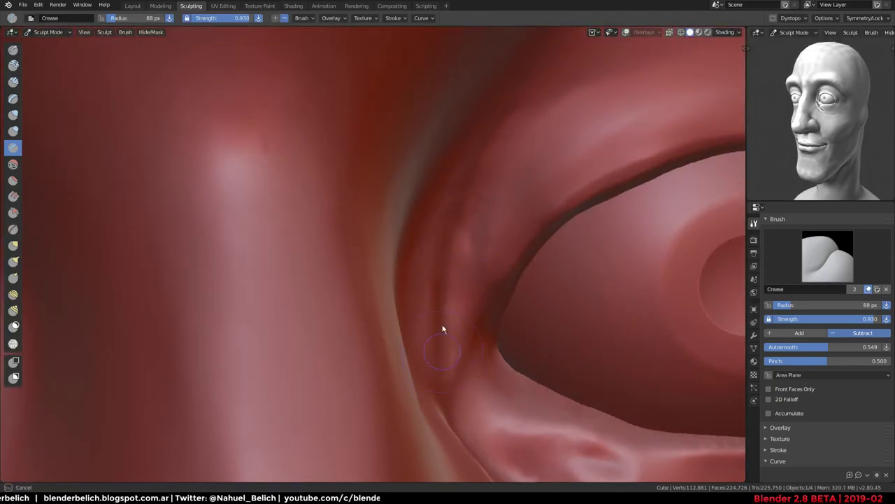
pyautogui.moveTo(442, 329)
pyautogui.mouseDown()
pyautogui.moveTo(463, 259)
pyautogui.moveTo(417, 360)
pyautogui.moveTo(503, 167)
pyautogui.mouseUp()
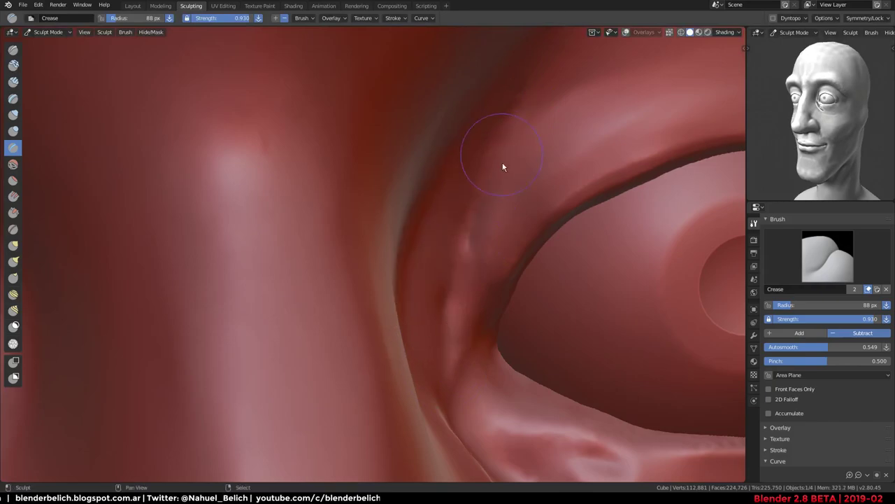
# Deepen the crease along the inner eye corner from several angles
pyautogui.moveTo(456, 379)
pyautogui.keyDown('ctrl'); pyautogui.mouseDown(button='middle')
pyautogui.moveTo(435, 214)
pyautogui.moveTo(369, 294)
pyautogui.moveTo(390, 320)
pyautogui.moveTo(420, 305)
pyautogui.moveTo(396, 280)
pyautogui.mouseUp(button='middle'); pyautogui.keyUp('ctrl')
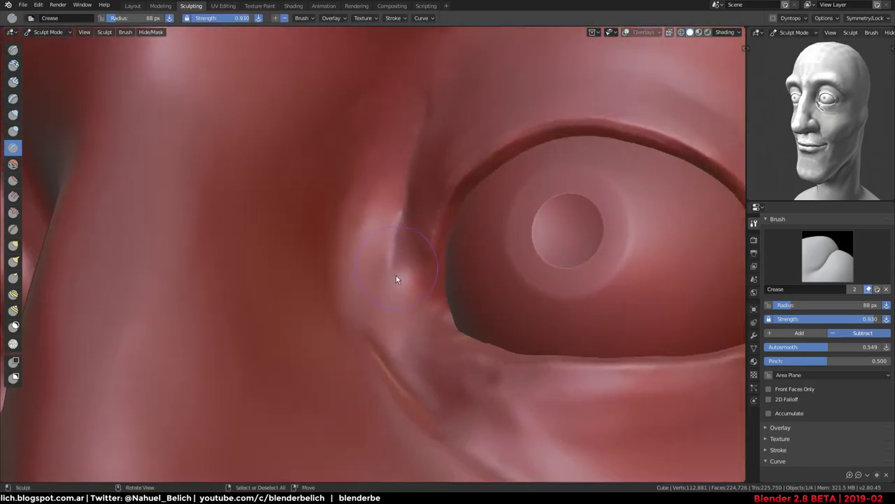
pyautogui.moveTo(396, 280)
pyautogui.mouseDown()
pyautogui.moveTo(399, 328)
pyautogui.moveTo(427, 83)
pyautogui.mouseUp()
pyautogui.moveTo(403, 357); pyautogui.dragTo(441, 93)
pyautogui.moveTo(440, 93)
pyautogui.keyDown('ctrl'); pyautogui.mouseDown(button='middle')
pyautogui.moveTo(480, 120)
pyautogui.moveTo(477, 263)
pyautogui.mouseUp(button='middle'); pyautogui.keyUp('ctrl')
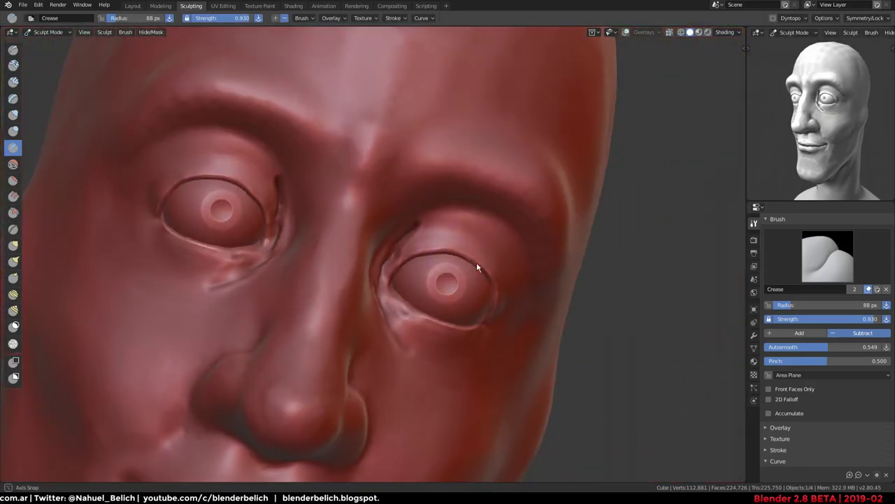
pyautogui.scroll(3, 444, 204)
pyautogui.scroll(2, 413, 224)
pyautogui.scroll(2, 458, 172)
pyautogui.moveTo(458, 172)
pyautogui.mouseDown(button='middle')
pyautogui.moveTo(488, 197)
pyautogui.moveTo(415, 246)
pyautogui.moveTo(370, 314)
pyautogui.mouseUp(button='middle')
pyautogui.moveTo(370, 314)
pyautogui.mouseDown()
pyautogui.moveTo(372, 245)
pyautogui.moveTo(359, 296)
pyautogui.moveTo(366, 244)
pyautogui.moveTo(352, 320)
pyautogui.moveTo(367, 244)
pyautogui.moveTo(360, 326)
pyautogui.mouseUp()
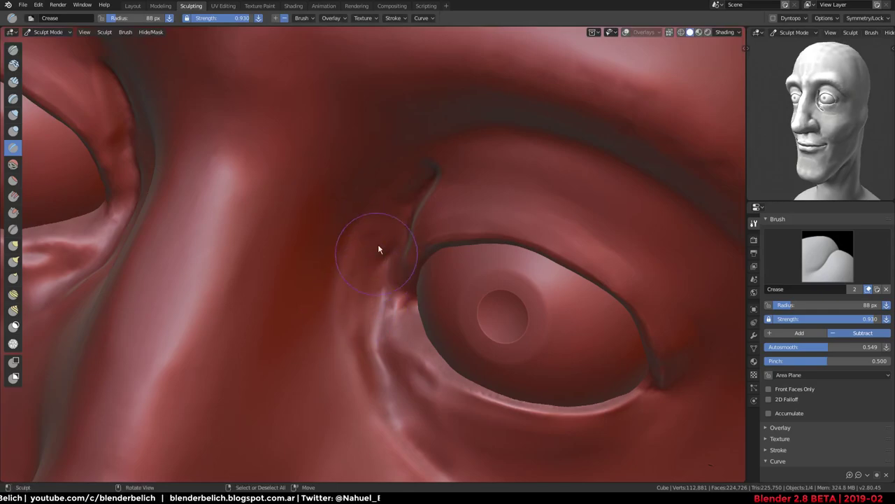
pyautogui.moveTo(349, 304)
pyautogui.mouseDown(button='middle')
pyautogui.moveTo(388, 330)
pyautogui.moveTo(392, 293)
pyautogui.moveTo(399, 299)
pyautogui.mouseUp(button='middle')
pyautogui.moveTo(391, 285)
pyautogui.mouseDown()
pyautogui.moveTo(387, 325)
pyautogui.moveTo(399, 214)
pyautogui.moveTo(380, 260)
pyautogui.mouseUp()
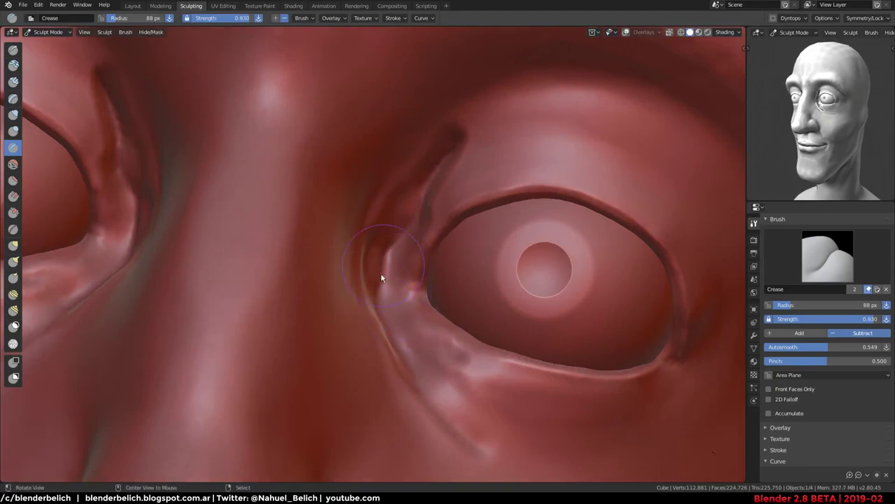
pyautogui.moveTo(382, 278); pyautogui.dragTo(371, 289, button='middle')
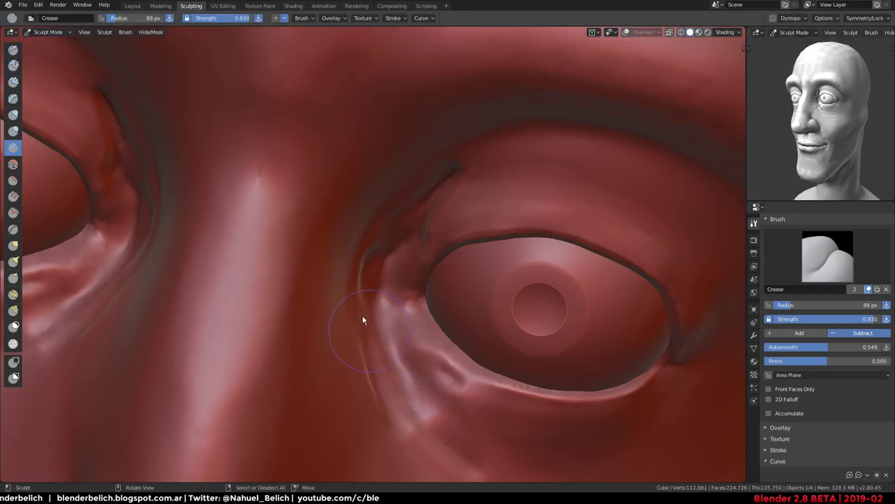
pyautogui.moveTo(392, 434); pyautogui.dragTo(290, 385, button='middle')
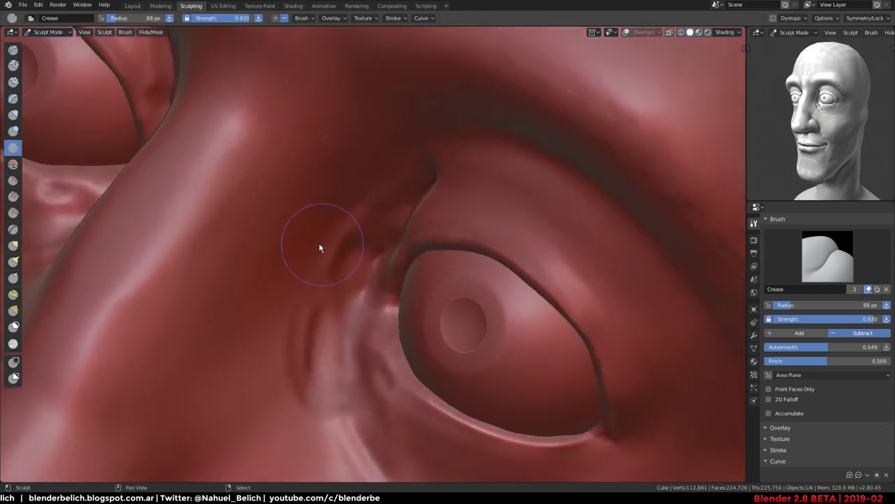
# With the Clay brush, build a crease and clay mass at the inner eye corner
pyautogui.press('c')
pyautogui.moveTo(351, 318); pyautogui.dragTo(314, 328, button='middle')
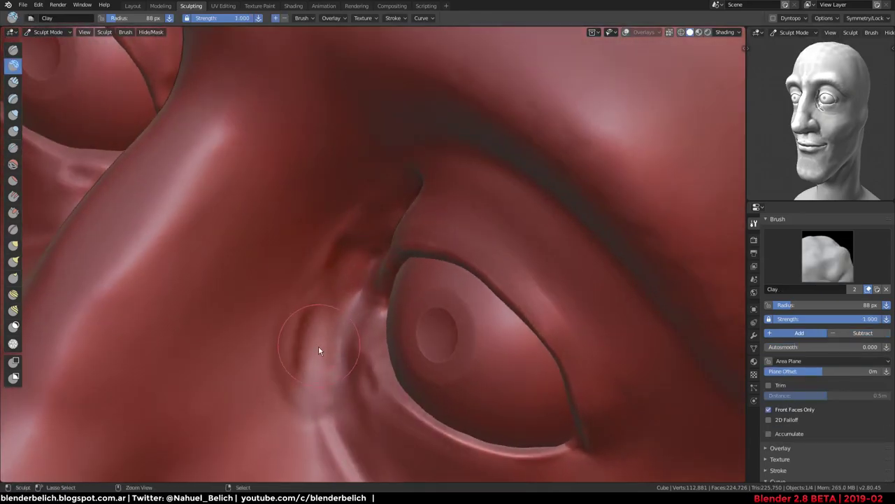
pyautogui.moveTo(302, 292); pyautogui.dragTo(274, 380)
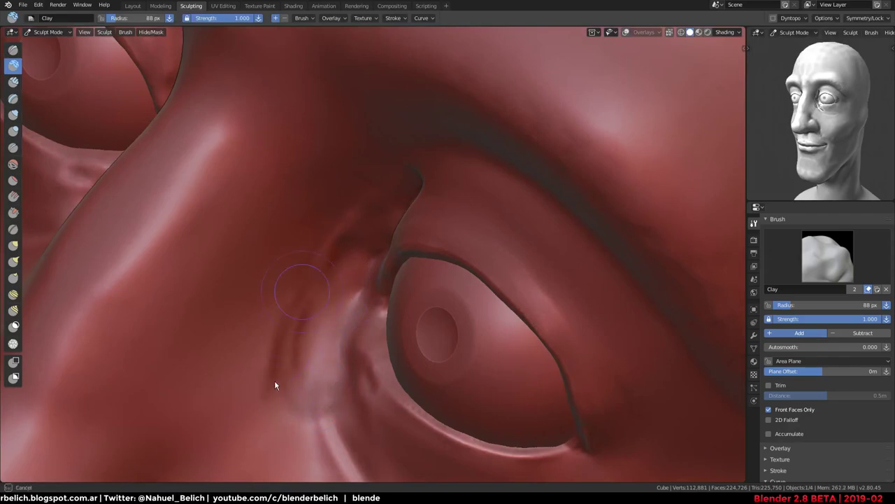
pyautogui.moveTo(294, 291); pyautogui.dragTo(266, 404)
pyautogui.moveTo(265, 405)
pyautogui.mouseDown(button='middle')
pyautogui.moveTo(266, 293)
pyautogui.moveTo(299, 283)
pyautogui.moveTo(308, 297)
pyautogui.mouseUp(button='middle')
pyautogui.moveTo(355, 340); pyautogui.dragTo(325, 264)
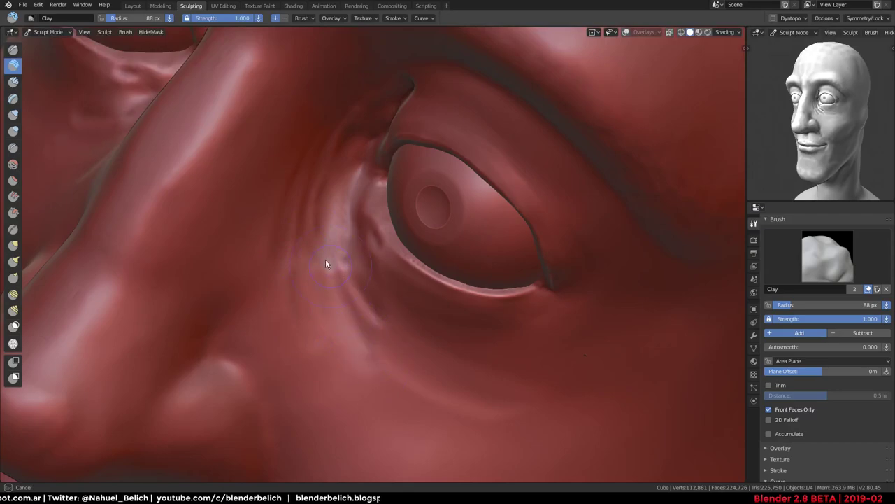
# Build up the surface below the inner eye corner and raise the ridge beside it
pyautogui.moveTo(326, 263)
pyautogui.mouseDown(button='middle')
pyautogui.moveTo(466, 291)
pyautogui.moveTo(298, 156)
pyautogui.moveTo(333, 253)
pyautogui.mouseUp(button='middle')
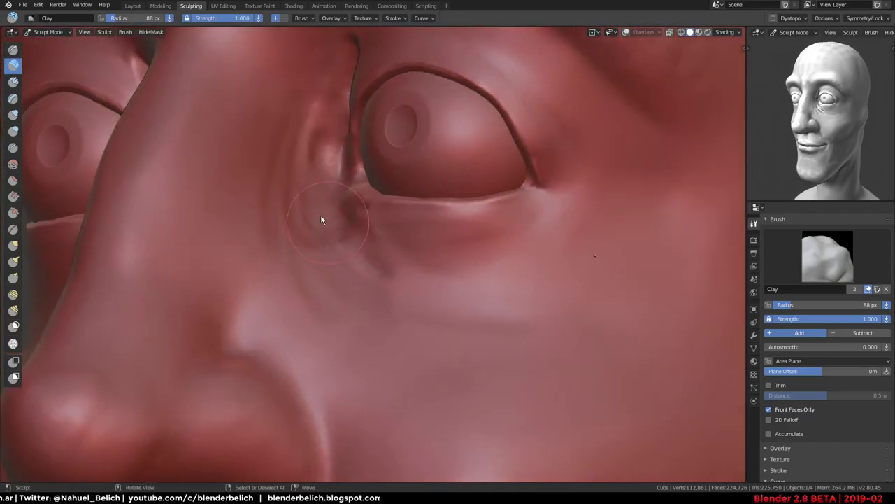
pyautogui.moveTo(315, 203); pyautogui.dragTo(369, 266)
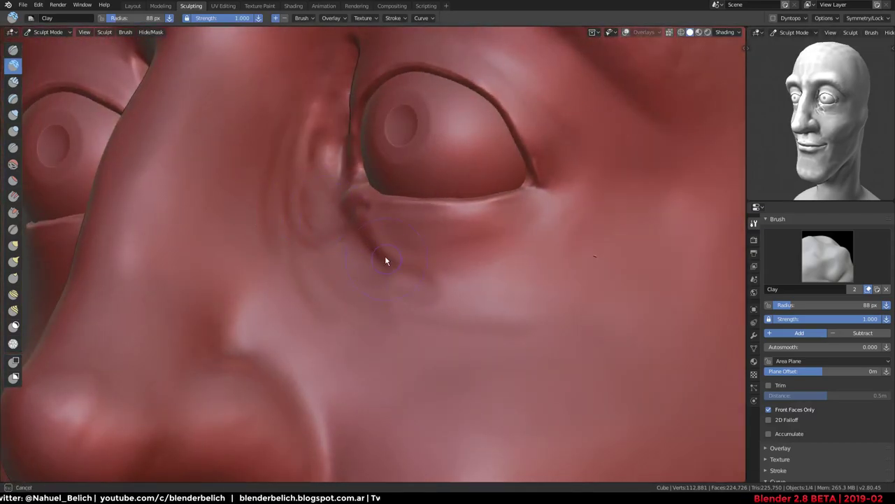
pyautogui.moveTo(385, 260)
pyautogui.mouseDown(button='middle')
pyautogui.moveTo(470, 193)
pyautogui.moveTo(539, 398)
pyautogui.moveTo(410, 244)
pyautogui.mouseUp(button='middle')
pyautogui.moveTo(410, 244); pyautogui.dragTo(404, 219)
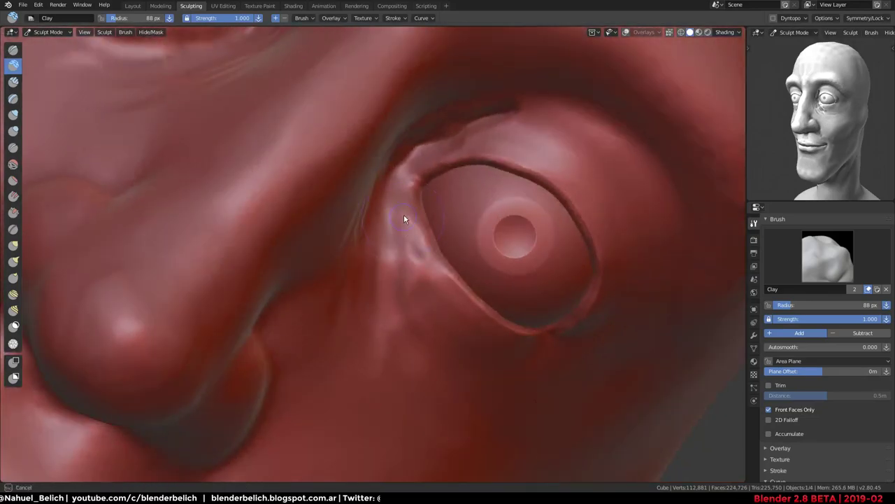
pyautogui.scroll(-3, 404, 219)
pyautogui.moveTo(443, 289)
pyautogui.mouseDown(button='middle')
pyautogui.moveTo(404, 330)
pyautogui.moveTo(336, 267)
pyautogui.moveTo(404, 140)
pyautogui.moveTo(415, 256)
pyautogui.mouseUp(button='middle')
pyautogui.moveTo(416, 256)
pyautogui.mouseDown()
pyautogui.moveTo(444, 161)
pyautogui.moveTo(429, 219)
pyautogui.moveTo(396, 260)
pyautogui.mouseUp()
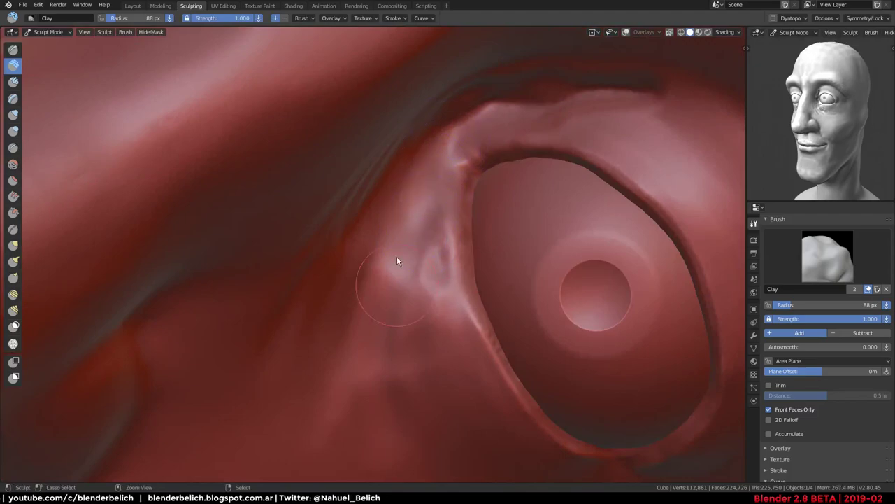
# Enable dynamic topology, accepting the vertex data warning
pyautogui.click(774, 19)
pyautogui.press('Return')
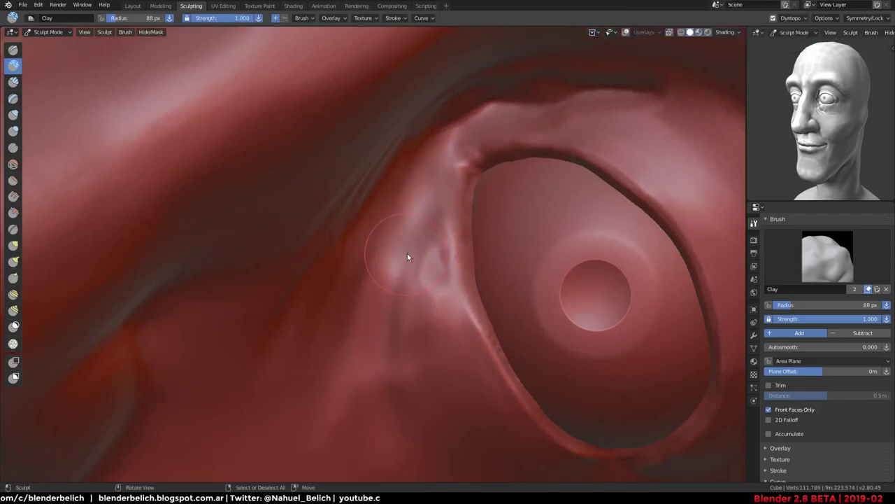
pyautogui.moveTo(407, 254)
pyautogui.mouseDown(button='middle')
pyautogui.moveTo(397, 259)
pyautogui.moveTo(423, 193)
pyautogui.mouseUp(button='middle')
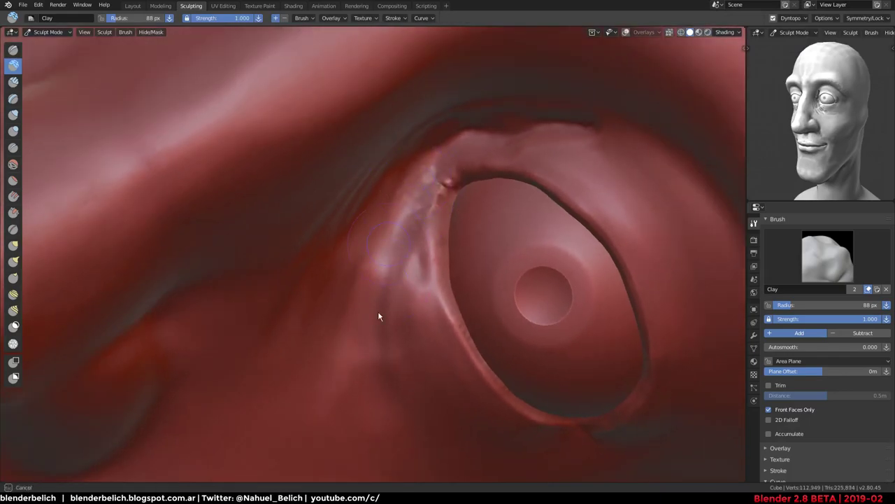
pyautogui.moveTo(403, 226)
pyautogui.mouseDown(button='middle')
pyautogui.moveTo(363, 296)
pyautogui.moveTo(392, 273)
pyautogui.mouseUp(button='middle')
# Set Dyntopo to Constant Detail, sample 4610.68 from the eye, and add clay beside the socket
pyautogui.click(791, 19)
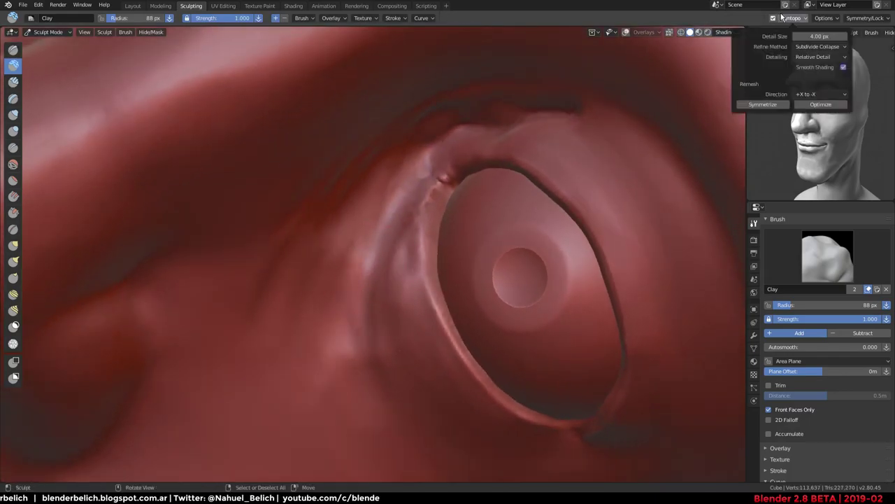
pyautogui.click(824, 46)
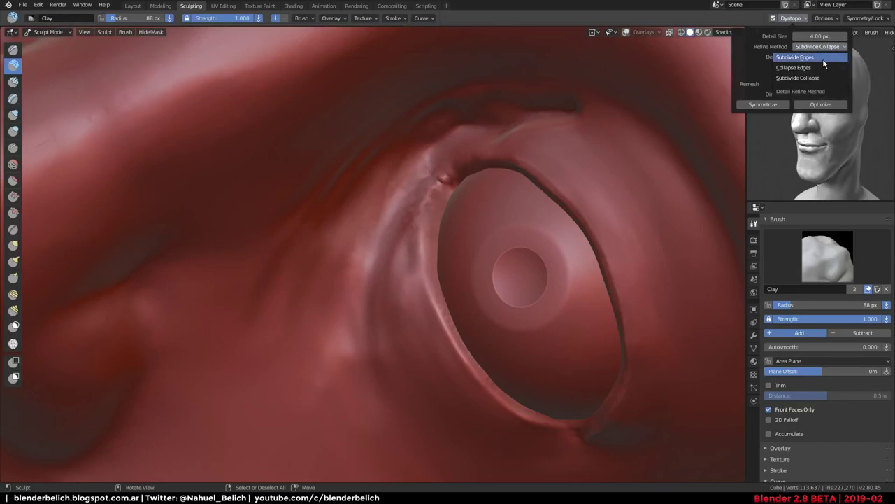
pyautogui.click(805, 78)
pyautogui.click(826, 58)
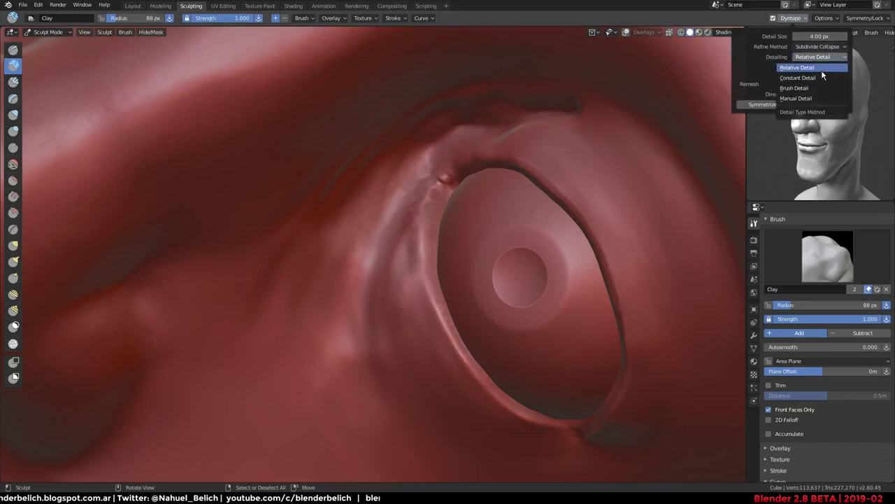
pyautogui.click(822, 77)
pyautogui.click(844, 36)
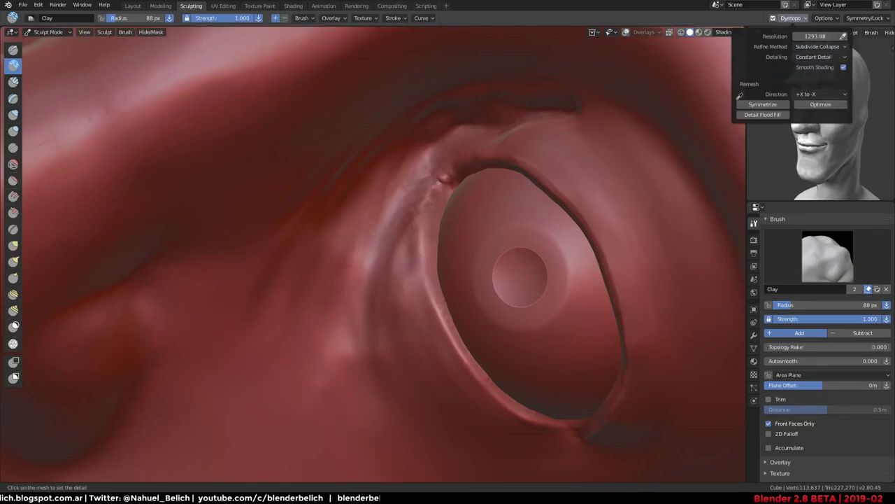
pyautogui.click(440, 304)
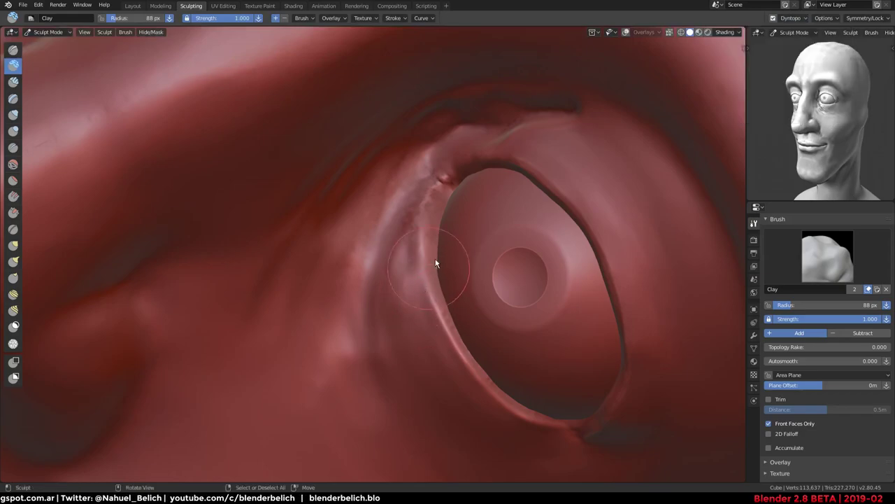
pyautogui.click(801, 18)
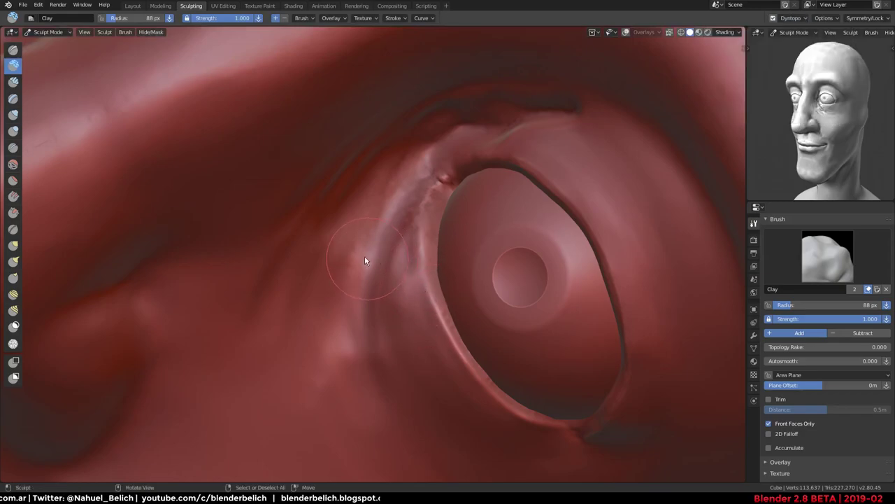
pyautogui.moveTo(365, 255); pyautogui.dragTo(376, 201)
# Turn on viewport overlays to show the mesh wireframe
pyautogui.press('z')
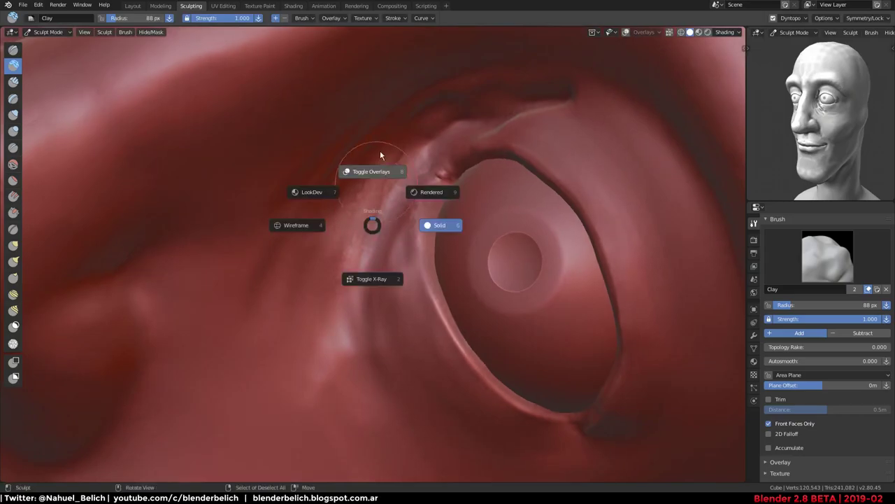
pyautogui.click(380, 150)
pyautogui.moveTo(388, 262); pyautogui.dragTo(420, 245, button='middle')
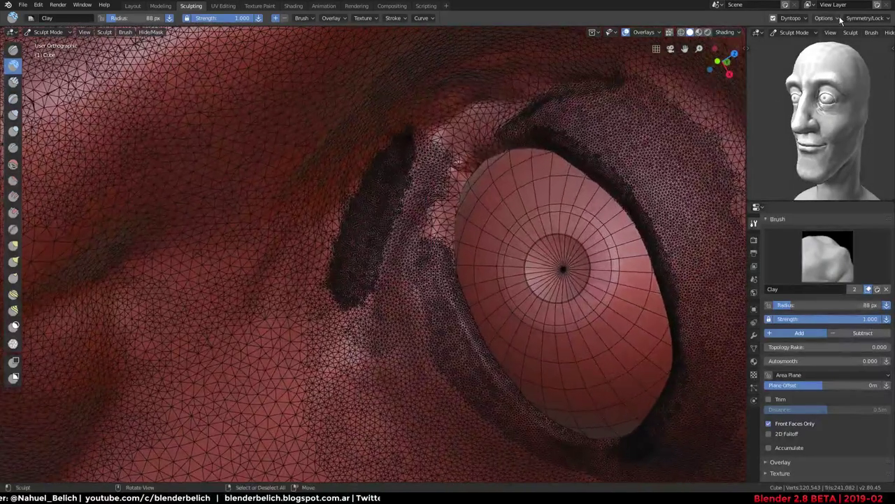
# Resample the constant detail from the socket mesh and re-sculpt the inner socket rim
pyautogui.click(792, 18)
pyautogui.click(843, 35)
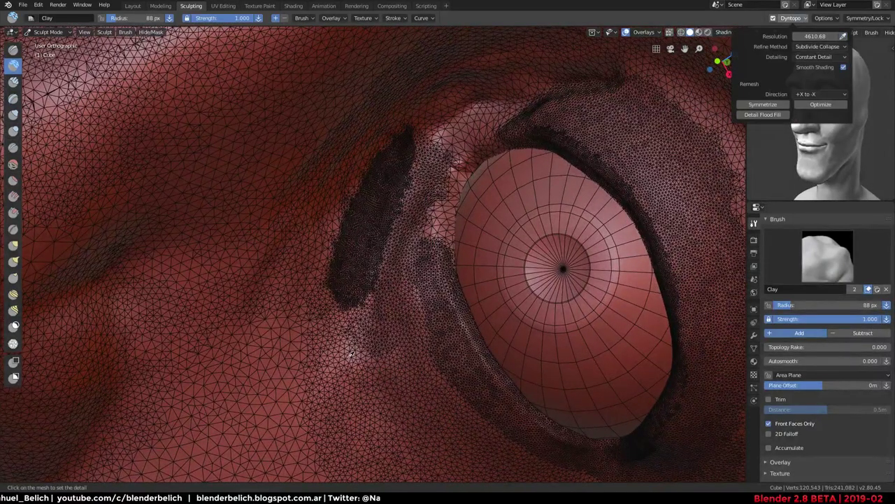
pyautogui.click(358, 353)
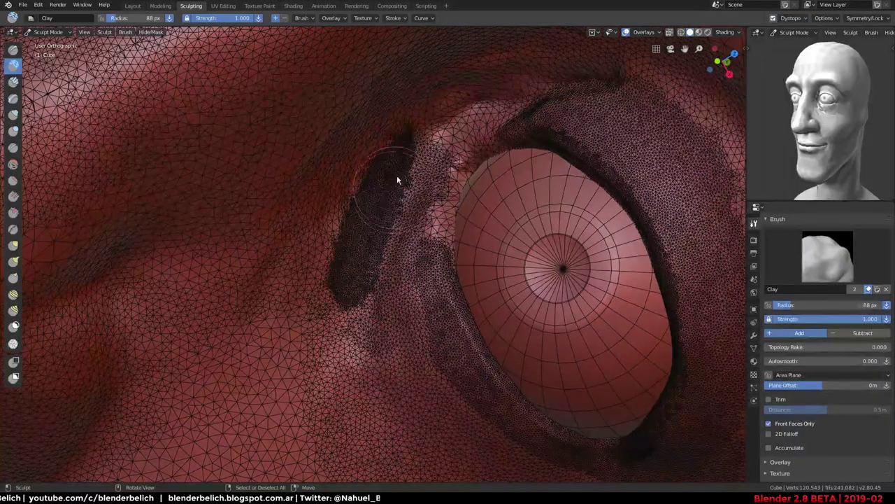
pyautogui.moveTo(396, 175)
pyautogui.mouseDown()
pyautogui.moveTo(367, 298)
pyautogui.moveTo(411, 153)
pyautogui.moveTo(343, 333)
pyautogui.mouseUp()
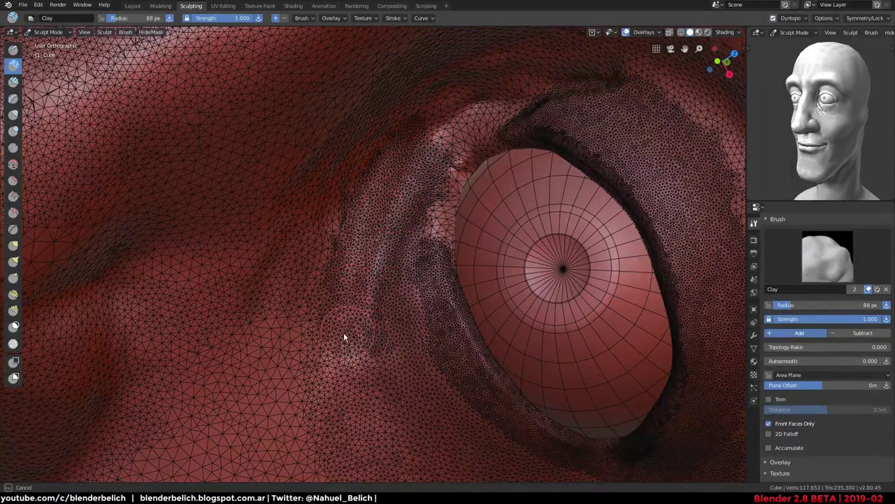
pyautogui.moveTo(396, 190); pyautogui.dragTo(448, 214, button='middle')
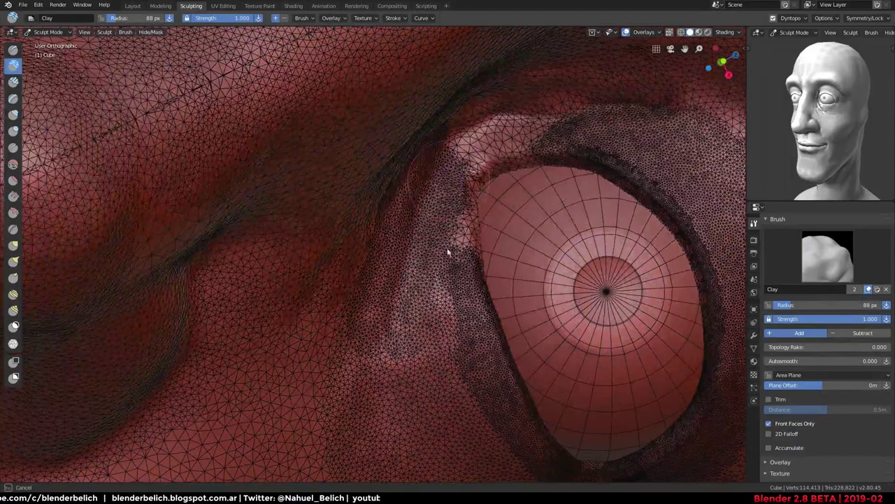
pyautogui.moveTo(448, 252)
pyautogui.mouseDown()
pyautogui.moveTo(450, 296)
pyautogui.moveTo(448, 173)
pyautogui.mouseUp()
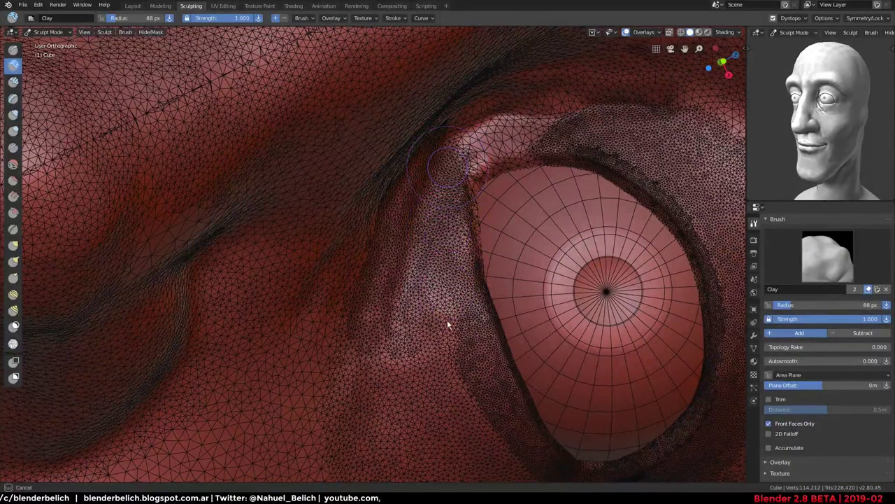
# Hide the wireframe overlays again
pyautogui.click(803, 18)
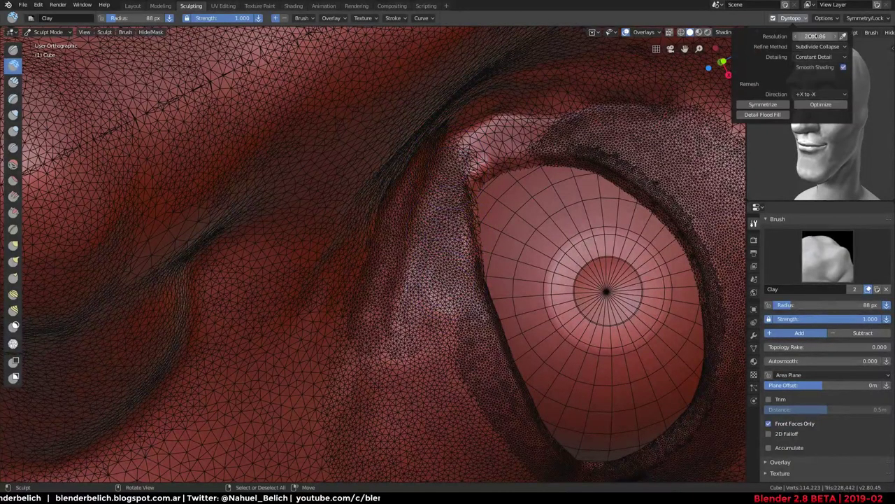
pyautogui.press('z')
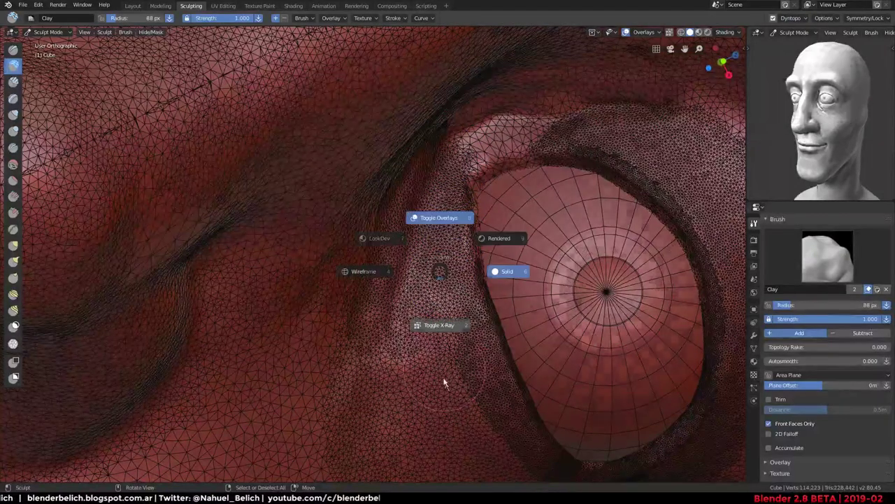
pyautogui.click(443, 383)
pyautogui.press('z')
pyautogui.click(442, 372)
# Zoom in on the fold beside the inner socket and add clay along it
pyautogui.press('z')
pyautogui.click(442, 142)
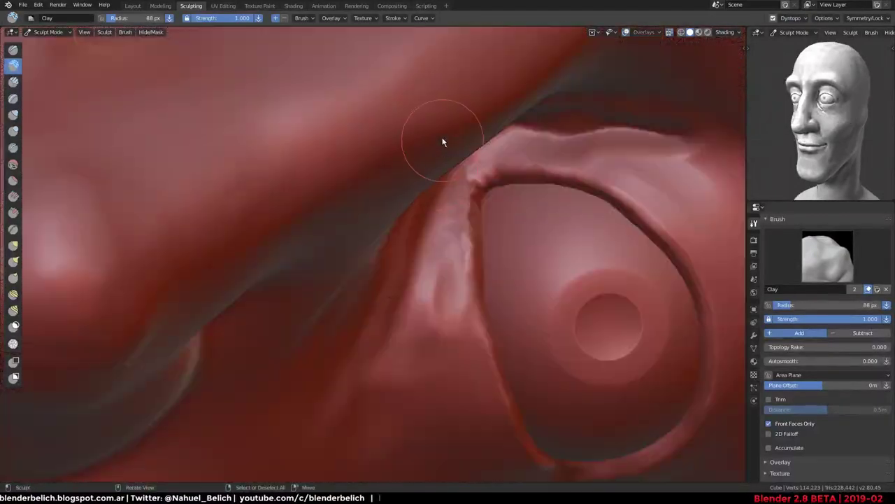
pyautogui.scroll(2, 433, 277)
pyautogui.scroll(2, 438, 179)
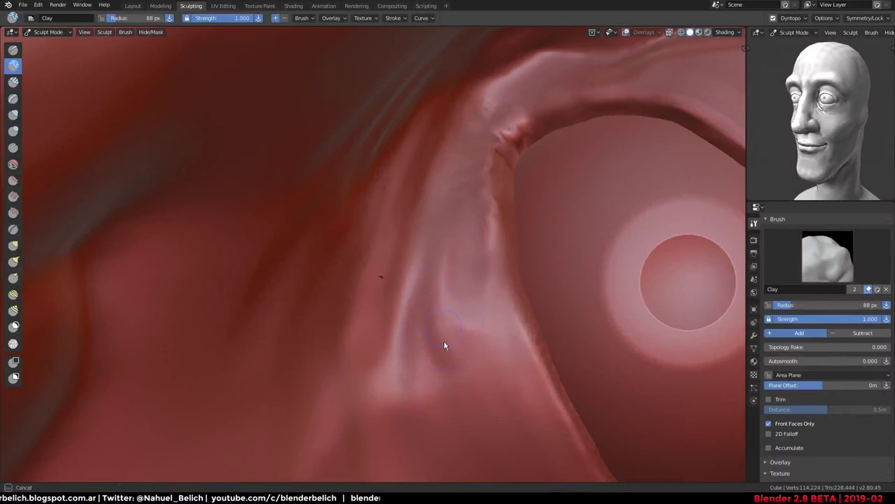
pyautogui.moveTo(449, 285); pyautogui.dragTo(439, 211, button='middle')
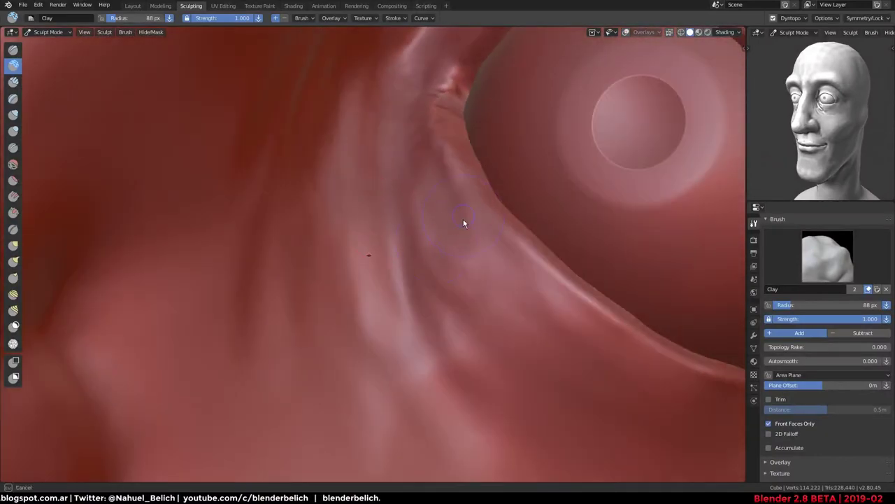
pyautogui.moveTo(464, 223); pyautogui.dragTo(434, 297)
# Reshape the fold down toward the cheek, removing the dark speck
pyautogui.moveTo(438, 200); pyautogui.dragTo(360, 280)
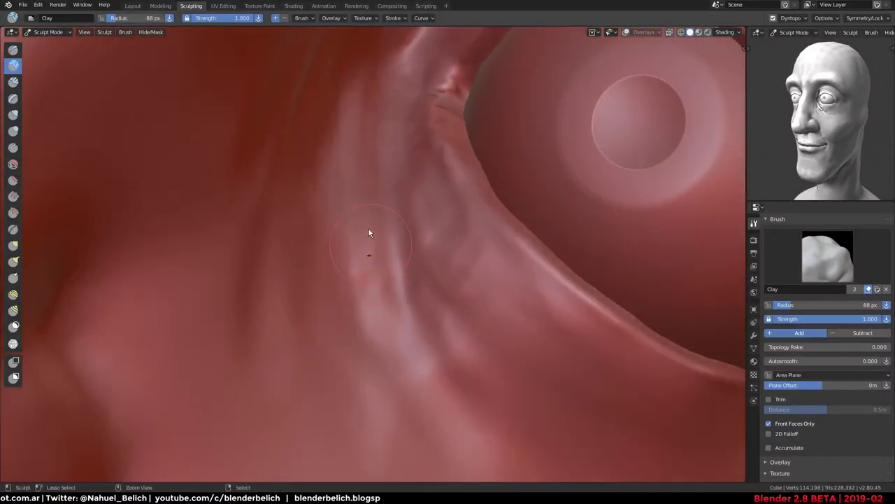
pyautogui.moveTo(370, 233)
pyautogui.mouseDown()
pyautogui.moveTo(366, 270)
pyautogui.moveTo(386, 179)
pyautogui.mouseUp()
pyautogui.moveTo(385, 179); pyautogui.dragTo(426, 135, button='middle')
pyautogui.moveTo(426, 135); pyautogui.dragTo(424, 119)
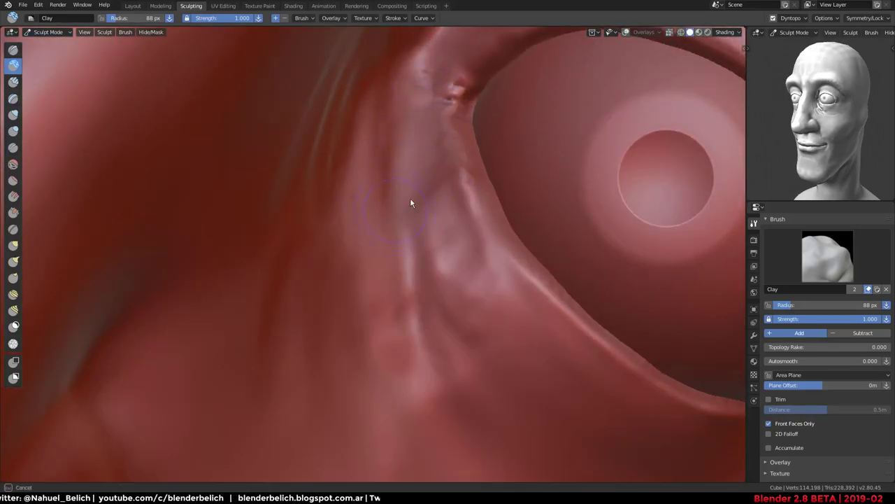
pyautogui.moveTo(411, 203)
pyautogui.mouseDown()
pyautogui.moveTo(452, 205)
pyautogui.moveTo(473, 271)
pyautogui.mouseUp()
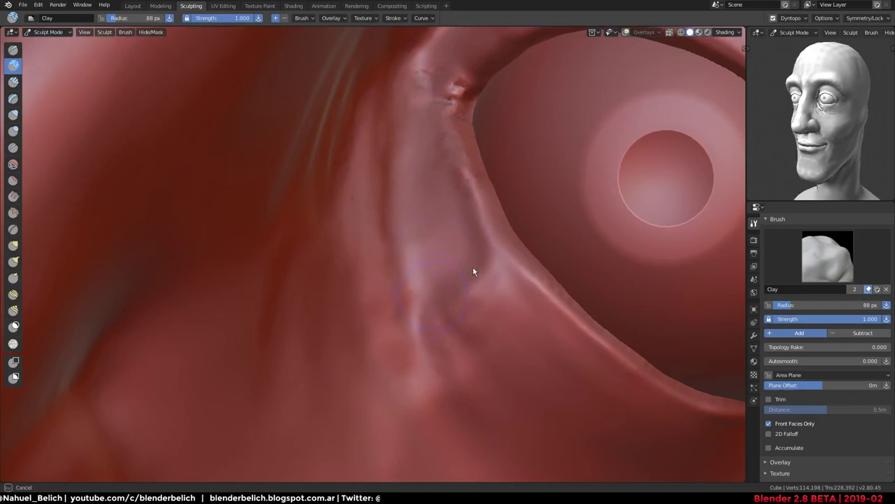
pyautogui.click(797, 17)
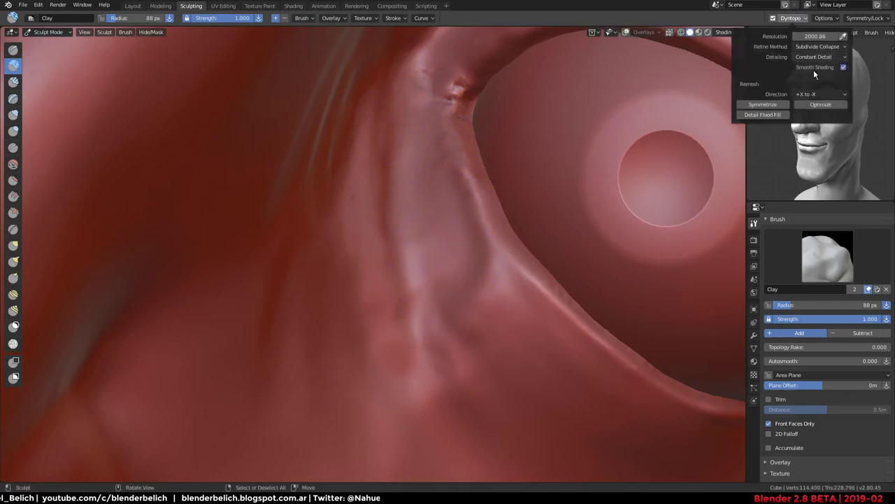
# Sculpt and smooth the bulging fold and ridge beside the eye
pyautogui.moveTo(458, 199)
pyautogui.mouseDown()
pyautogui.moveTo(428, 231)
pyautogui.moveTo(412, 122)
pyautogui.moveTo(453, 133)
pyautogui.moveTo(413, 290)
pyautogui.moveTo(421, 315)
pyautogui.moveTo(448, 343)
pyautogui.moveTo(450, 334)
pyautogui.mouseUp()
pyautogui.moveTo(493, 298)
pyautogui.keyDown('shift'); pyautogui.mouseDown()
pyautogui.moveTo(509, 280)
pyautogui.moveTo(466, 360)
pyautogui.moveTo(458, 310)
pyautogui.moveTo(411, 294)
pyautogui.moveTo(430, 168)
pyautogui.mouseUp(); pyautogui.keyUp('shift')
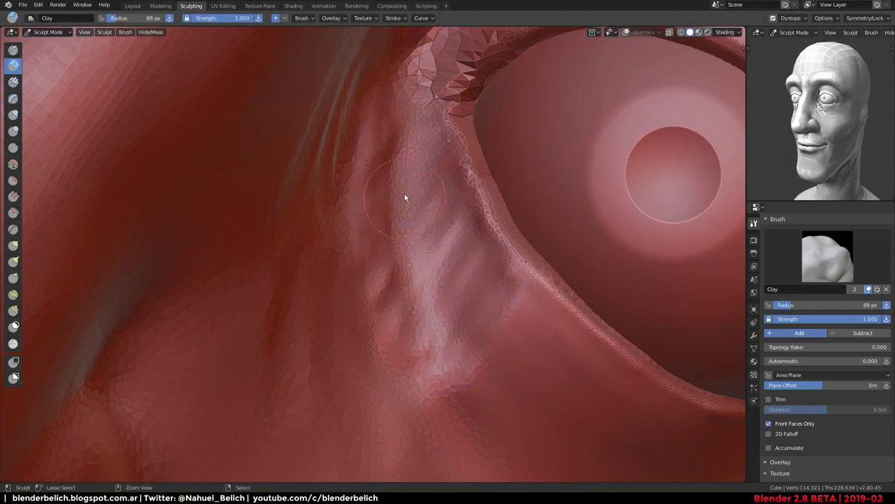
pyautogui.moveTo(393, 186)
pyautogui.mouseDown(button='middle')
pyautogui.moveTo(362, 287)
pyautogui.moveTo(394, 128)
pyautogui.mouseUp(button='middle')
pyautogui.moveTo(391, 208)
pyautogui.keyDown('shift'); pyautogui.mouseDown()
pyautogui.moveTo(443, 343)
pyautogui.moveTo(388, 117)
pyautogui.moveTo(431, 348)
pyautogui.moveTo(401, 337)
pyautogui.mouseUp(); pyautogui.keyUp('shift')
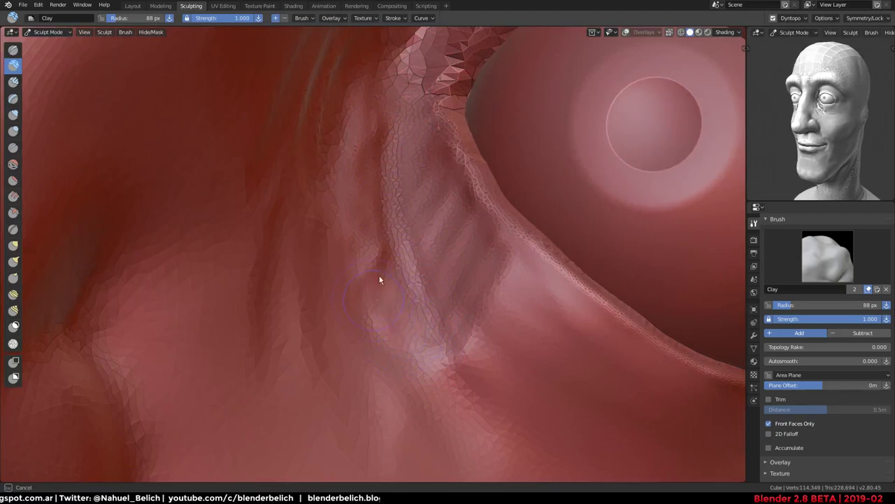
# Build up clay along the skin beneath the lower eyelid
pyautogui.moveTo(356, 124)
pyautogui.mouseDown(button='middle')
pyautogui.moveTo(391, 34)
pyautogui.moveTo(377, 168)
pyautogui.moveTo(354, 216)
pyautogui.moveTo(358, 147)
pyautogui.mouseUp(button='middle')
pyautogui.scroll(-10, 391, 34)
pyautogui.scroll(5, 377, 168)
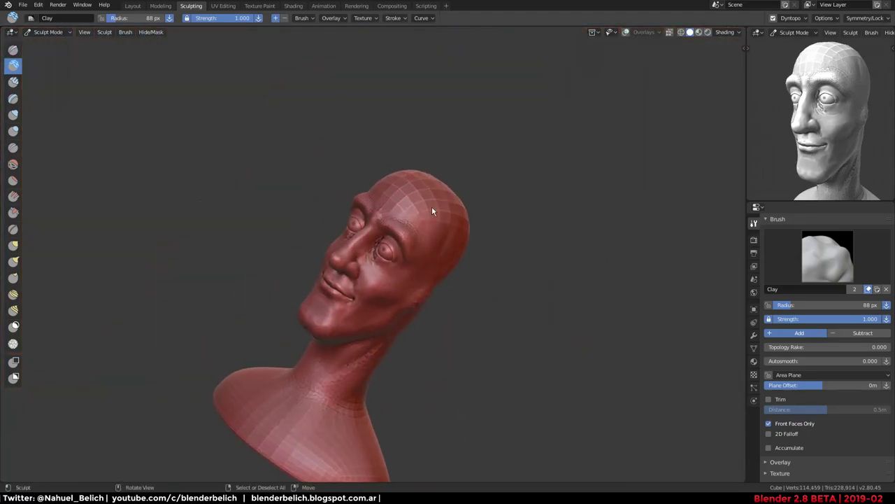
pyautogui.moveTo(431, 211)
pyautogui.mouseDown(button='middle')
pyautogui.moveTo(482, 214)
pyautogui.moveTo(390, 340)
pyautogui.mouseUp(button='middle')
pyautogui.scroll(3, 456, 289)
pyautogui.scroll(4, 410, 297)
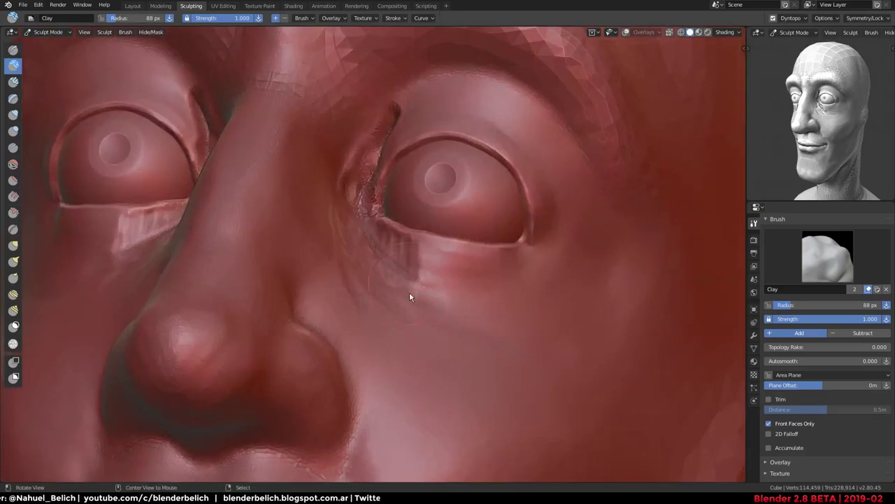
pyautogui.scroll(3, 410, 297)
pyautogui.moveTo(442, 254); pyautogui.dragTo(437, 337, button='middle')
pyautogui.scroll(3, 368, 185)
pyautogui.moveTo(368, 185)
pyautogui.mouseDown(button='middle')
pyautogui.moveTo(367, 172)
pyautogui.moveTo(380, 343)
pyautogui.moveTo(366, 234)
pyautogui.moveTo(342, 226)
pyautogui.mouseUp(button='middle')
pyautogui.scroll(3, 379, 343)
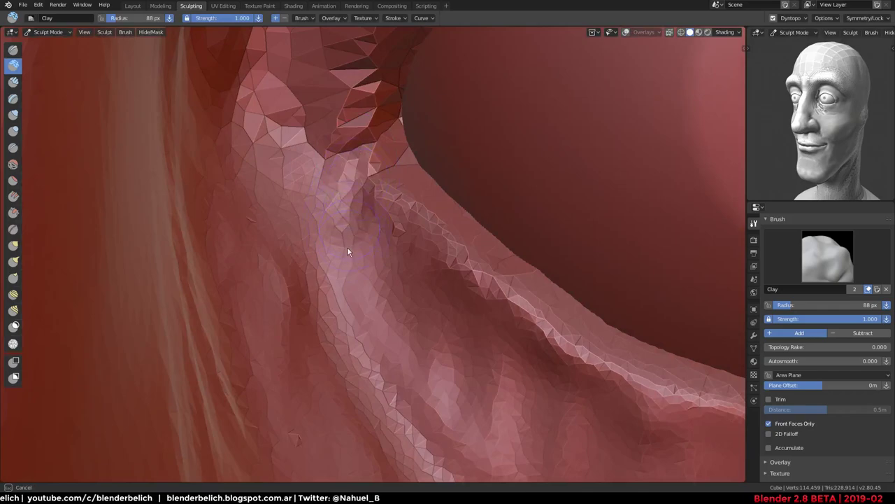
pyautogui.moveTo(347, 248)
pyautogui.mouseDown()
pyautogui.moveTo(360, 250)
pyautogui.moveTo(380, 186)
pyautogui.moveTo(390, 266)
pyautogui.mouseUp()
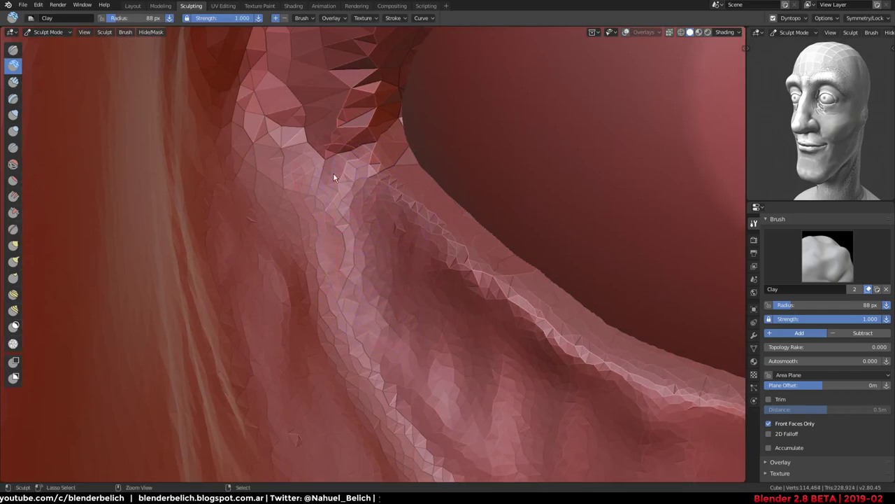
pyautogui.moveTo(334, 173); pyautogui.dragTo(329, 319)
pyautogui.moveTo(363, 235)
pyautogui.mouseDown()
pyautogui.moveTo(392, 237)
pyautogui.moveTo(410, 375)
pyautogui.mouseUp()
# Shape the crevice walls near the eye corner with small clay strokes, then switch to Crease
pyautogui.moveTo(410, 246)
pyautogui.mouseDown(button='middle')
pyautogui.moveTo(391, 259)
pyautogui.moveTo(419, 283)
pyautogui.moveTo(372, 225)
pyautogui.mouseUp(button='middle')
pyautogui.moveTo(371, 225); pyautogui.dragTo(412, 231)
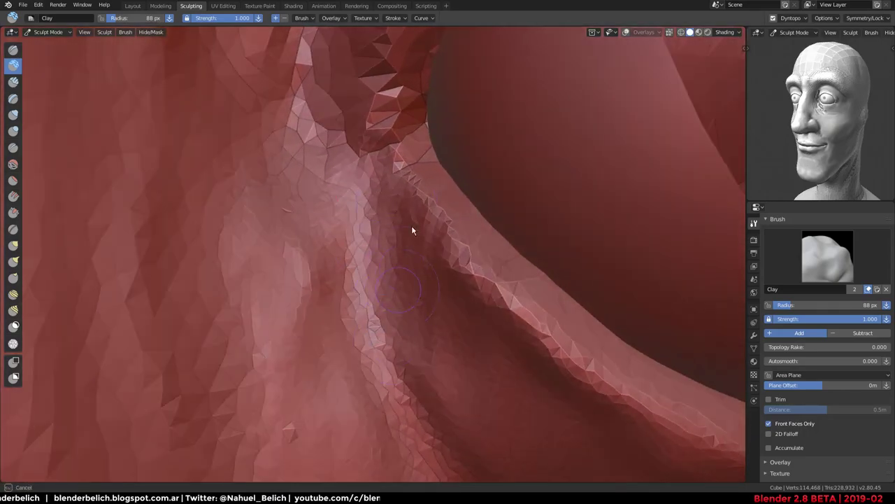
pyautogui.moveTo(420, 339); pyautogui.dragTo(459, 369)
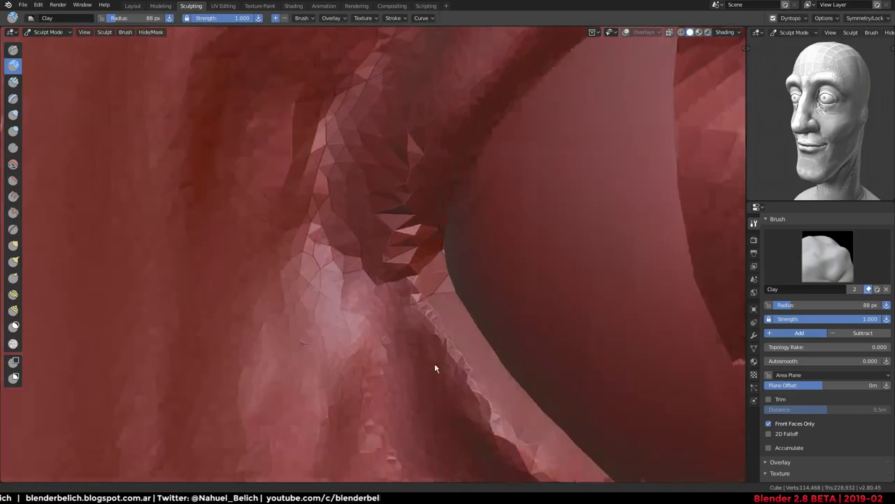
pyautogui.moveTo(460, 369)
pyautogui.mouseDown(button='middle')
pyautogui.moveTo(402, 339)
pyautogui.moveTo(406, 266)
pyautogui.mouseUp(button='middle')
pyautogui.moveTo(406, 266)
pyautogui.mouseDown()
pyautogui.moveTo(402, 232)
pyautogui.moveTo(372, 343)
pyautogui.moveTo(391, 210)
pyautogui.moveTo(350, 274)
pyautogui.moveTo(406, 146)
pyautogui.mouseUp()
pyautogui.moveTo(406, 146); pyautogui.dragTo(430, 122, button='middle')
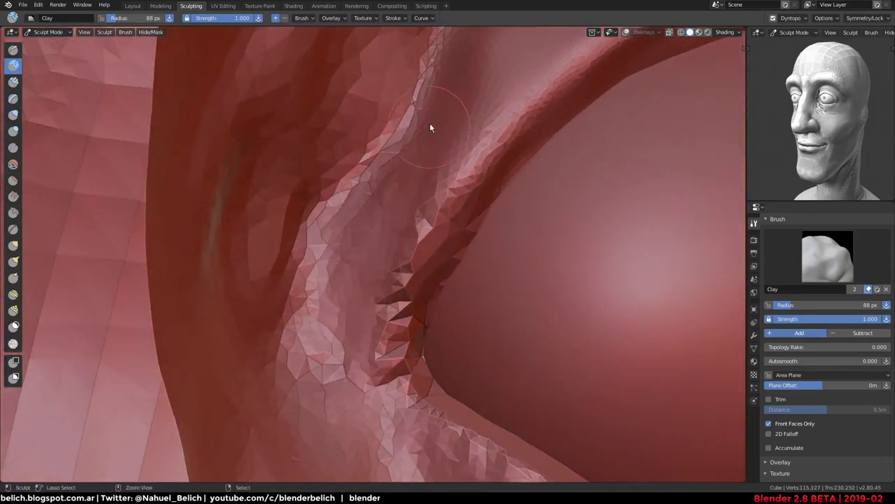
pyautogui.moveTo(347, 352)
pyautogui.mouseDown()
pyautogui.moveTo(414, 152)
pyautogui.moveTo(329, 275)
pyautogui.mouseUp()
pyautogui.moveTo(329, 275)
pyautogui.mouseDown(button='middle')
pyautogui.moveTo(345, 358)
pyautogui.moveTo(382, 236)
pyautogui.mouseUp(button='middle')
pyautogui.moveTo(382, 236)
pyautogui.mouseDown()
pyautogui.moveTo(408, 240)
pyautogui.moveTo(408, 300)
pyautogui.mouseUp()
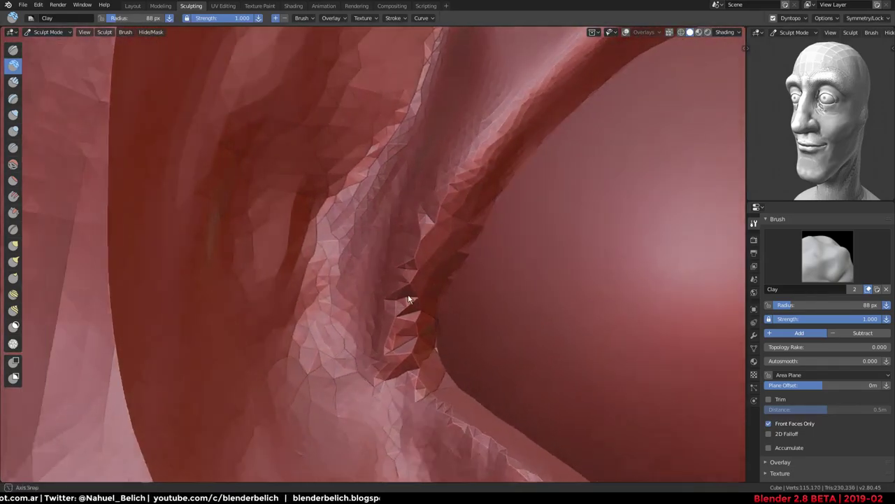
pyautogui.moveTo(408, 300); pyautogui.dragTo(405, 281, button='middle')
pyautogui.hotkey('shift', 'c')
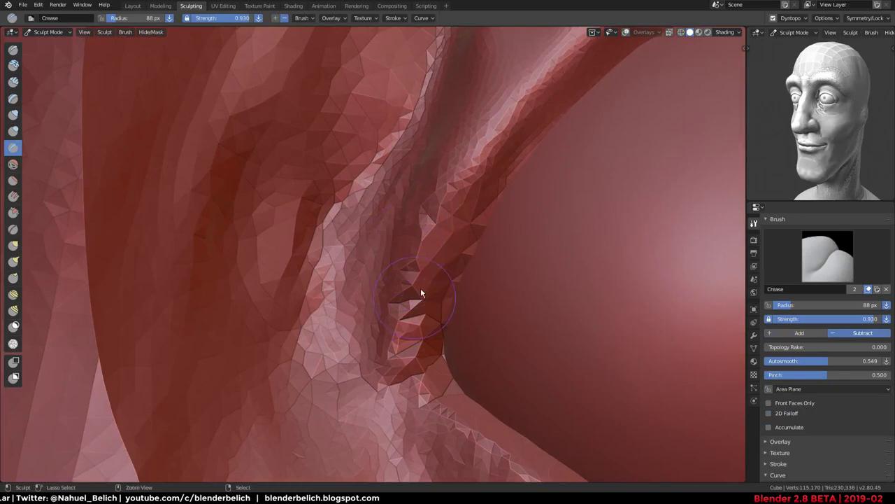
# Carve a crease along the crevice and ridge, undoing one unwanted groove
pyautogui.moveTo(415, 288)
pyautogui.mouseDown()
pyautogui.moveTo(389, 359)
pyautogui.moveTo(398, 373)
pyautogui.moveTo(374, 299)
pyautogui.mouseUp()
pyautogui.moveTo(375, 299); pyautogui.dragTo(377, 328, button='middle')
pyautogui.moveTo(377, 328)
pyautogui.mouseDown()
pyautogui.moveTo(370, 333)
pyautogui.moveTo(447, 130)
pyautogui.moveTo(451, 160)
pyautogui.moveTo(360, 350)
pyautogui.mouseUp()
pyautogui.moveTo(435, 240)
pyautogui.mouseDown(button='middle')
pyautogui.moveTo(391, 370)
pyautogui.moveTo(318, 271)
pyautogui.moveTo(660, 250)
pyautogui.moveTo(338, 232)
pyautogui.moveTo(352, 238)
pyautogui.mouseUp(button='middle')
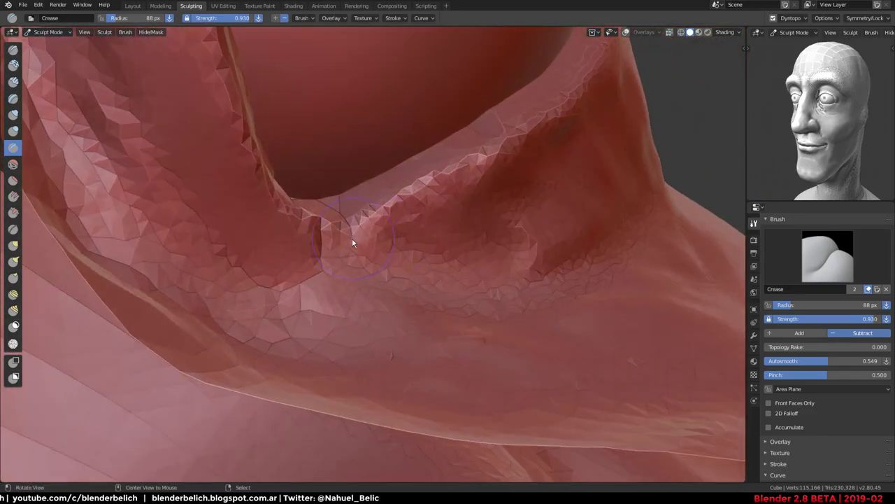
pyautogui.moveTo(358, 221); pyautogui.dragTo(364, 210)
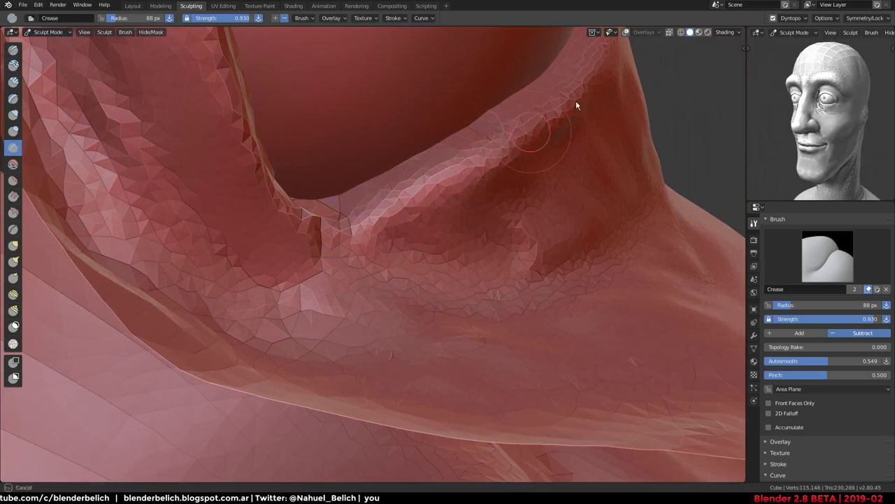
pyautogui.moveTo(575, 100)
pyautogui.mouseDown()
pyautogui.moveTo(534, 144)
pyautogui.moveTo(455, 181)
pyautogui.mouseUp()
pyautogui.hotkey('ctrl', 'z')
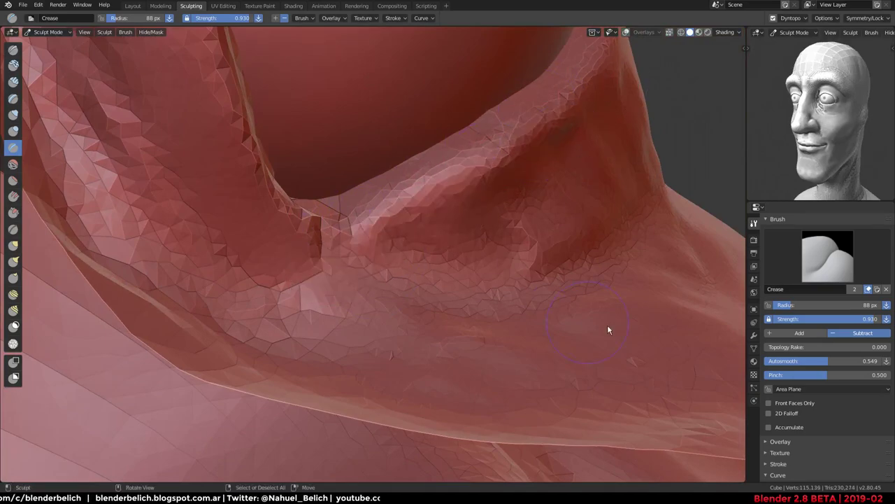
# Set brush autosmoothing to 0 and cut a new crease up the ridge, deepening it near the rim
pyautogui.moveTo(840, 361); pyautogui.dragTo(741, 365)
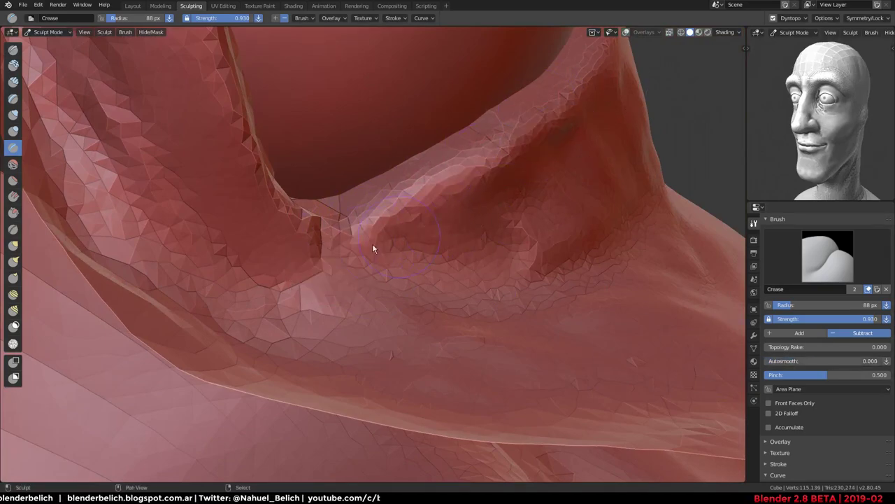
pyautogui.moveTo(330, 227); pyautogui.dragTo(537, 146)
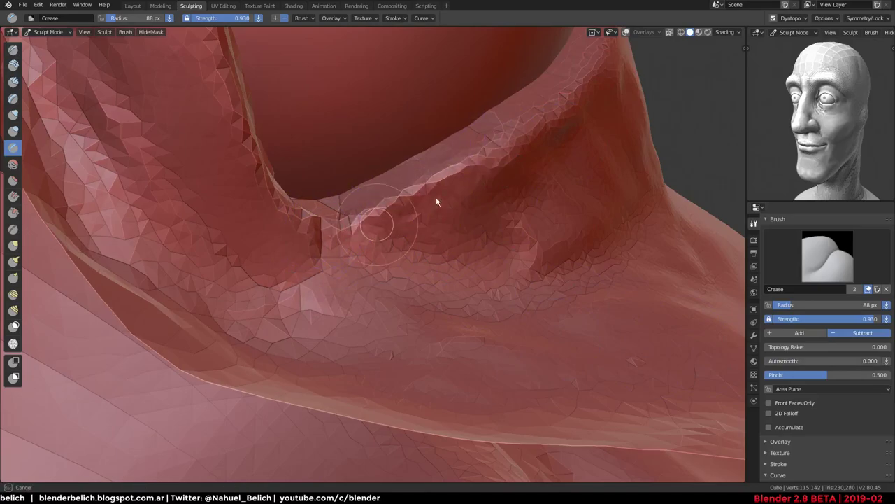
pyautogui.moveTo(537, 142)
pyautogui.mouseDown(button='middle')
pyautogui.moveTo(474, 256)
pyautogui.moveTo(360, 190)
pyautogui.mouseUp(button='middle')
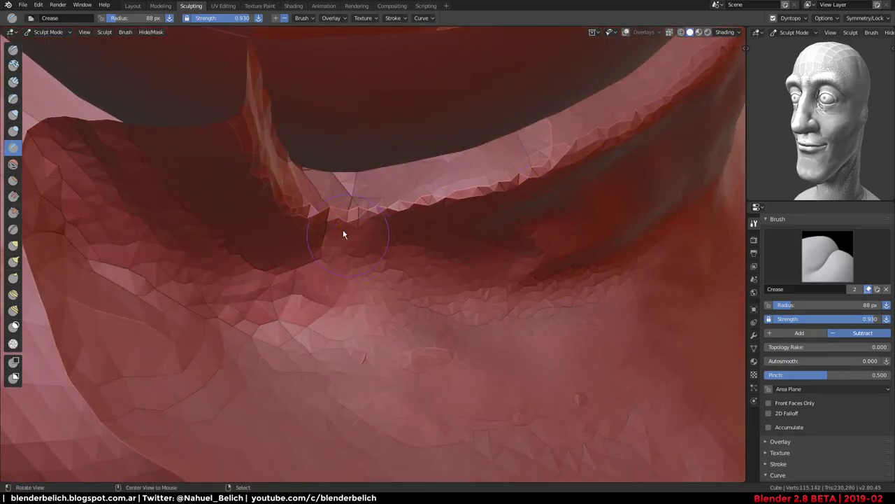
pyautogui.moveTo(343, 234); pyautogui.dragTo(326, 193, button='middle')
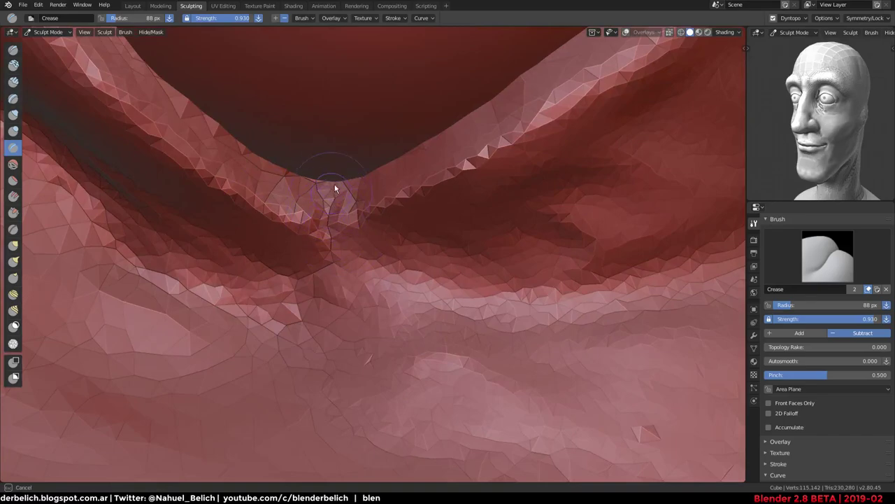
pyautogui.moveTo(334, 189); pyautogui.dragTo(309, 204)
pyautogui.moveTo(309, 204)
pyautogui.mouseDown(button='middle')
pyautogui.moveTo(354, 215)
pyautogui.moveTo(337, 211)
pyautogui.mouseUp(button='middle')
# Flatten the lump at the crease and reshape the fold and upper ridge edge around it
pyautogui.moveTo(310, 240)
pyautogui.mouseDown(button='middle')
pyautogui.moveTo(404, 219)
pyautogui.moveTo(326, 256)
pyautogui.moveTo(410, 286)
pyautogui.moveTo(376, 242)
pyautogui.moveTo(404, 240)
pyautogui.moveTo(399, 206)
pyautogui.moveTo(376, 256)
pyautogui.moveTo(393, 253)
pyautogui.moveTo(369, 246)
pyautogui.moveTo(394, 222)
pyautogui.mouseUp(button='middle')
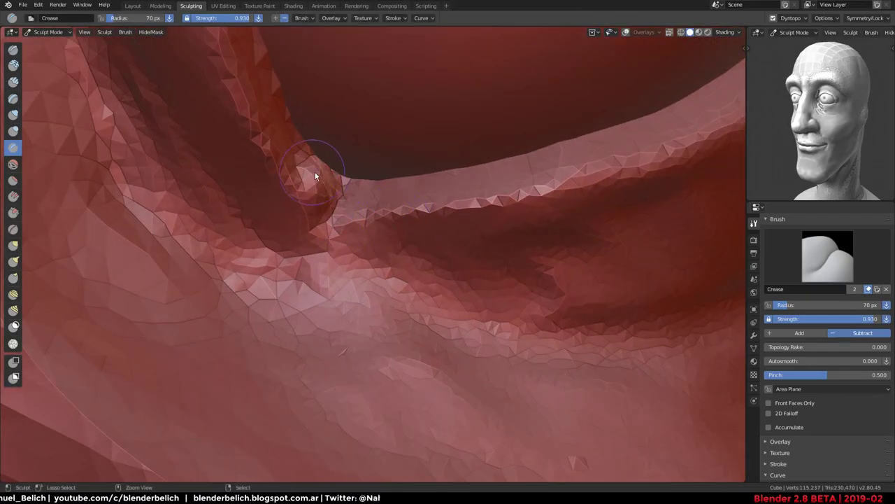
pyautogui.moveTo(317, 173); pyautogui.dragTo(284, 233)
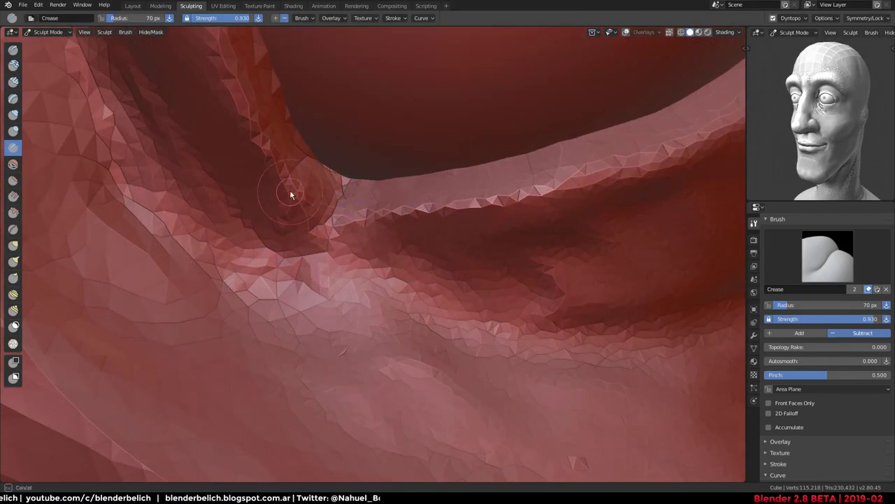
pyautogui.moveTo(282, 265)
pyautogui.mouseDown()
pyautogui.moveTo(336, 266)
pyautogui.moveTo(373, 240)
pyautogui.moveTo(342, 265)
pyautogui.mouseUp()
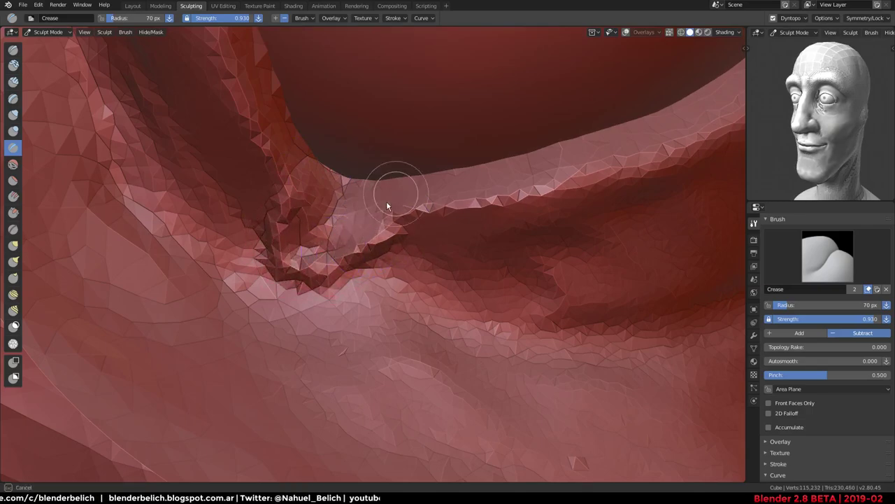
pyautogui.moveTo(386, 201)
pyautogui.mouseDown()
pyautogui.moveTo(311, 213)
pyautogui.moveTo(287, 165)
pyautogui.mouseUp()
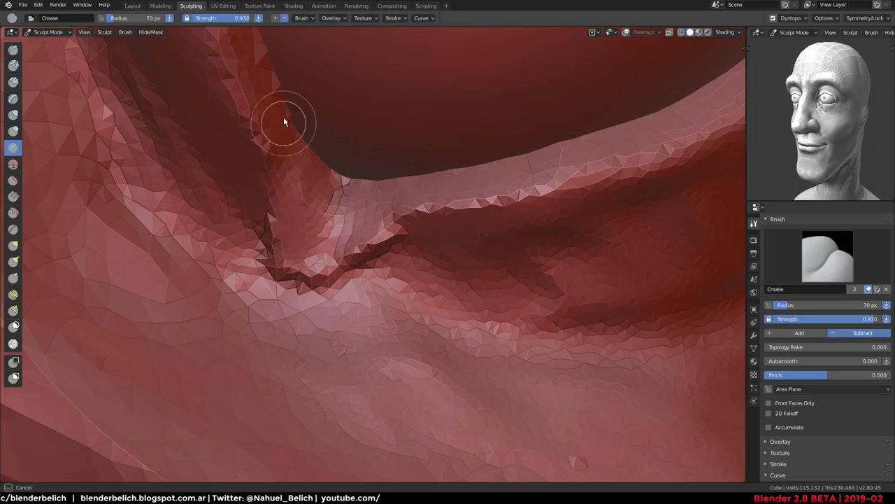
pyautogui.moveTo(283, 123); pyautogui.dragTo(335, 216)
pyautogui.moveTo(441, 100)
pyautogui.keyDown('ctrl'); pyautogui.mouseDown(button='middle')
pyautogui.moveTo(567, 124)
pyautogui.moveTo(406, 186)
pyautogui.moveTo(355, 190)
pyautogui.mouseUp(button='middle'); pyautogui.keyUp('ctrl')
pyautogui.moveTo(338, 186); pyautogui.dragTo(340, 186)
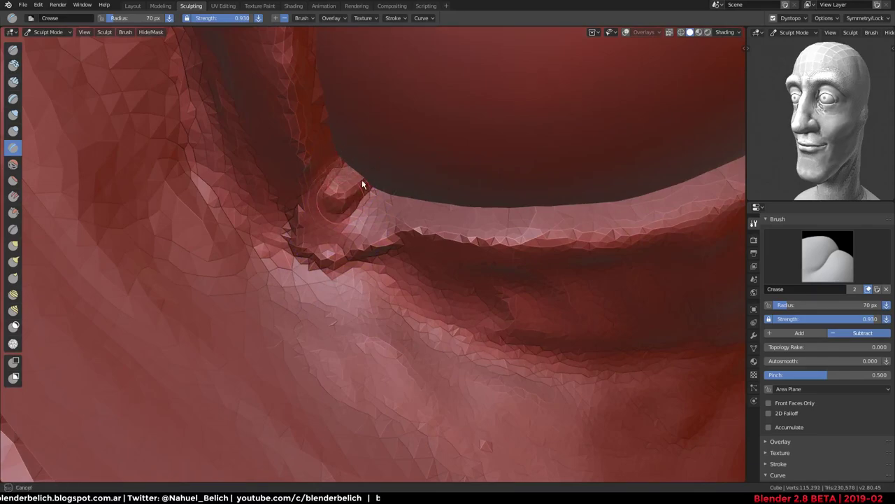
# Deepen and extend the fold crease toward the eye corner, carving fine detail
pyautogui.moveTo(342, 236)
pyautogui.mouseDown()
pyautogui.moveTo(324, 223)
pyautogui.moveTo(396, 233)
pyautogui.mouseUp()
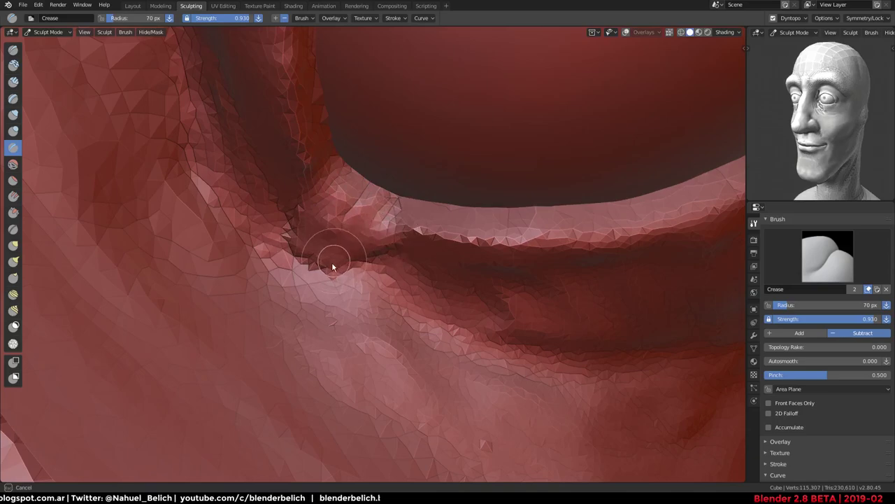
pyautogui.moveTo(333, 267); pyautogui.dragTo(302, 235)
pyautogui.moveTo(307, 199); pyautogui.dragTo(306, 217)
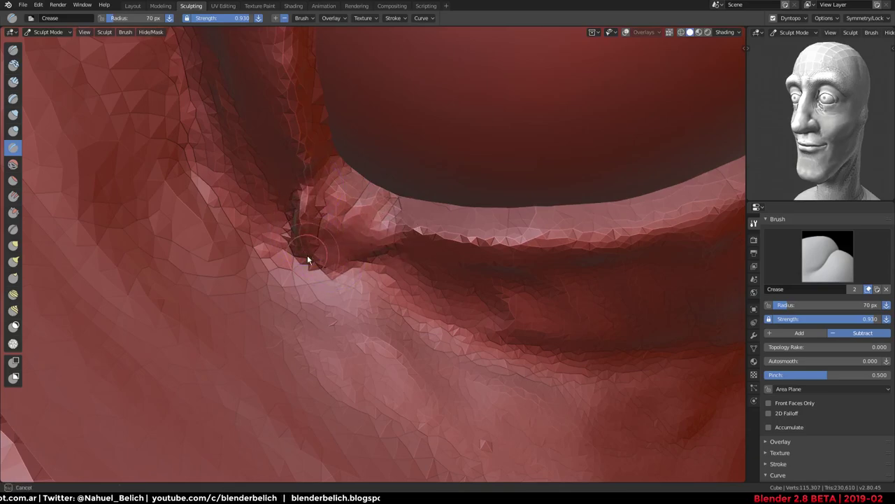
pyautogui.moveTo(307, 259)
pyautogui.mouseDown()
pyautogui.moveTo(340, 265)
pyautogui.moveTo(399, 256)
pyautogui.mouseUp()
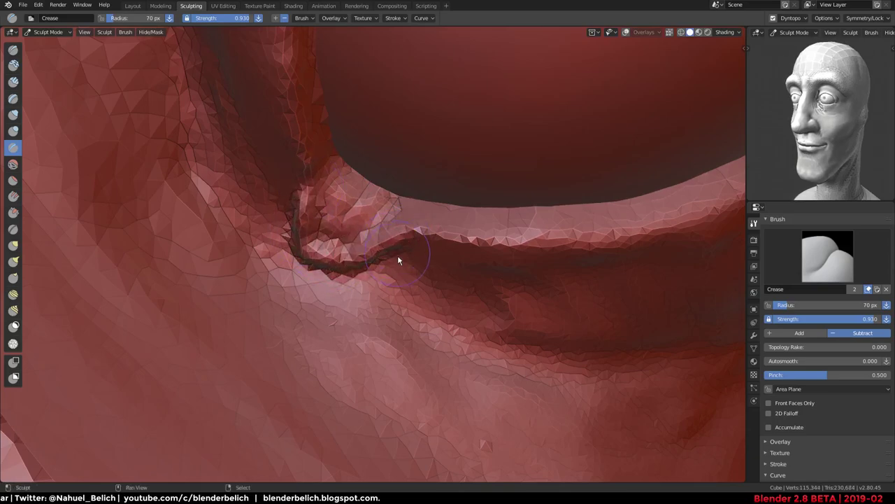
pyautogui.moveTo(398, 256); pyautogui.dragTo(320, 206, button='middle')
pyautogui.moveTo(320, 206); pyautogui.dragTo(326, 242)
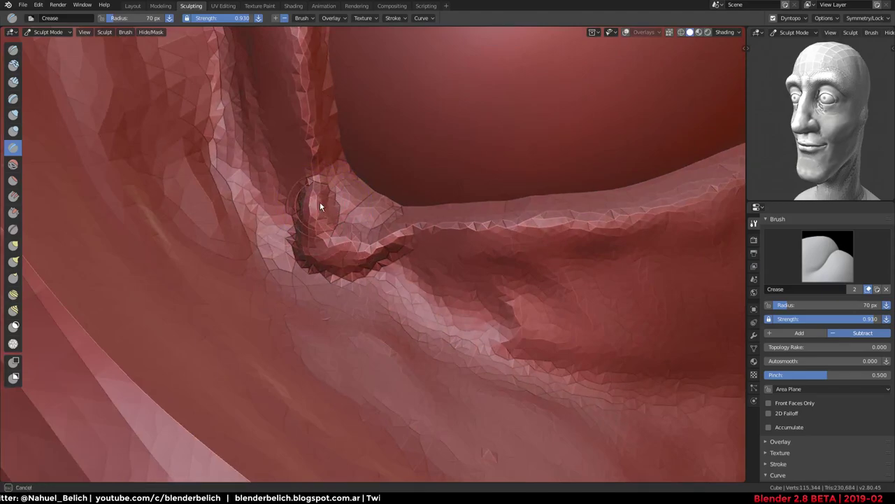
pyautogui.moveTo(316, 198); pyautogui.dragTo(300, 200, button='middle')
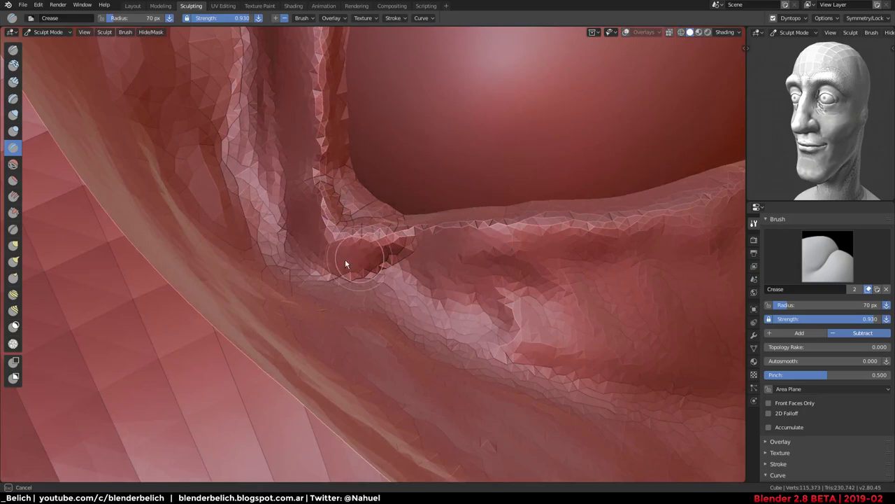
pyautogui.moveTo(345, 264)
pyautogui.mouseDown()
pyautogui.moveTo(399, 256)
pyautogui.moveTo(315, 254)
pyautogui.mouseUp()
pyautogui.moveTo(342, 154); pyautogui.dragTo(359, 175, button='middle')
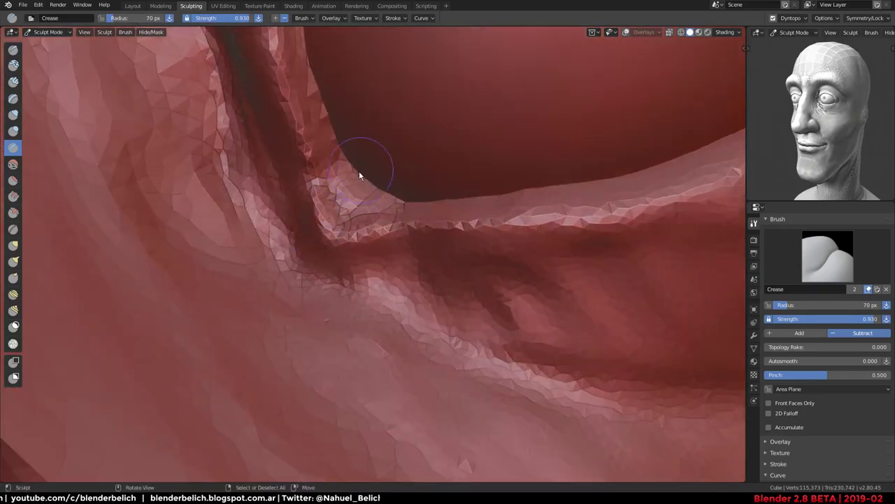
pyautogui.moveTo(359, 176)
pyautogui.mouseDown()
pyautogui.moveTo(370, 162)
pyautogui.moveTo(375, 177)
pyautogui.mouseUp()
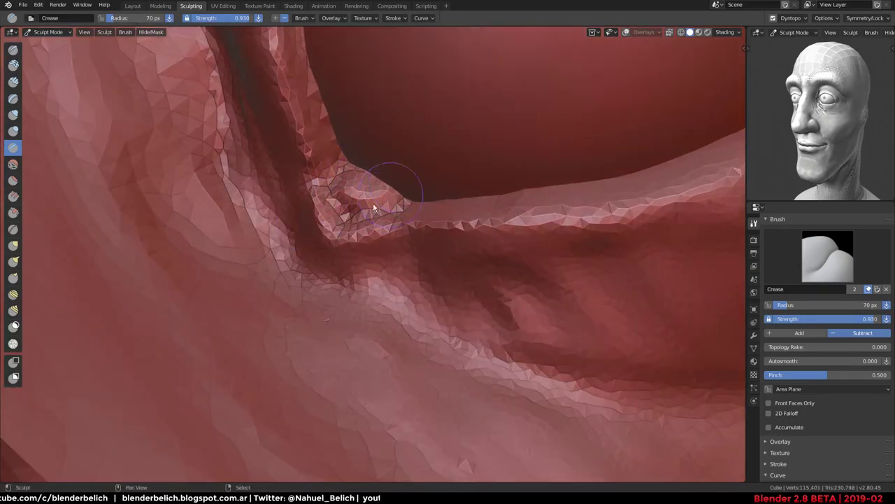
pyautogui.moveTo(373, 208); pyautogui.dragTo(374, 210)
pyautogui.moveTo(338, 170)
pyautogui.mouseDown(button='middle')
pyautogui.moveTo(378, 133)
pyautogui.moveTo(327, 166)
pyautogui.moveTo(335, 205)
pyautogui.moveTo(368, 214)
pyautogui.moveTo(341, 310)
pyautogui.moveTo(299, 199)
pyautogui.moveTo(317, 144)
pyautogui.moveTo(461, 132)
pyautogui.moveTo(420, 257)
pyautogui.moveTo(392, 232)
pyautogui.mouseUp(button='middle')
# With the Fill/Deepen brush at 119 px, begin filling the crease above the eye
pyautogui.scroll(3, 420, 203)
pyautogui.scroll(2, 385, 289)
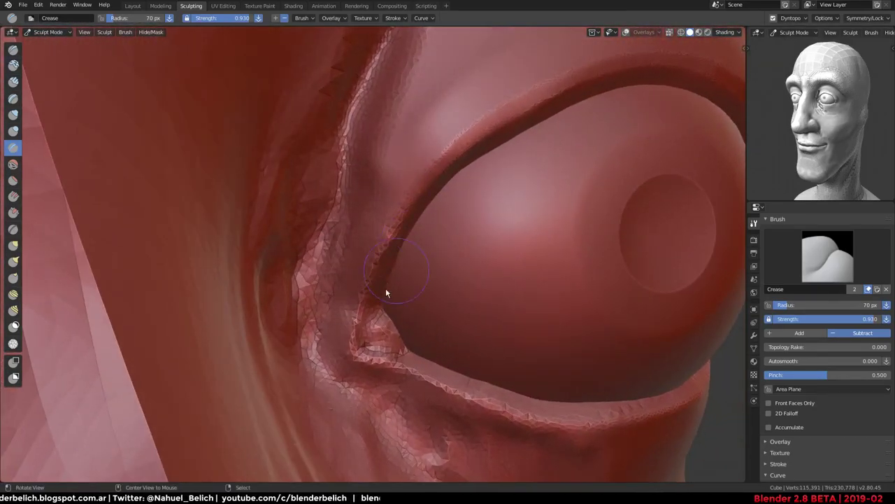
pyautogui.scroll(2, 351, 340)
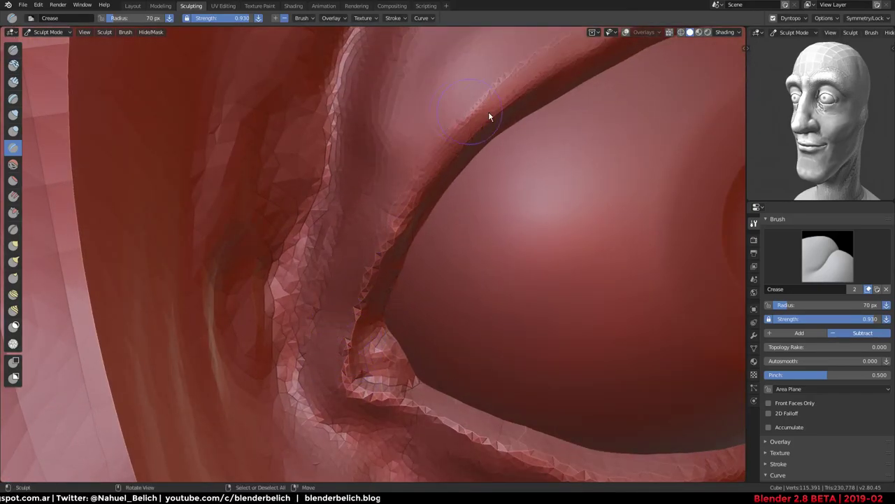
pyautogui.moveTo(660, 316)
pyautogui.mouseDown(button='middle')
pyautogui.moveTo(471, 241)
pyautogui.moveTo(520, 356)
pyautogui.moveTo(486, 284)
pyautogui.moveTo(428, 266)
pyautogui.moveTo(514, 204)
pyautogui.mouseUp(button='middle')
pyautogui.scroll(-3, 427, 266)
pyautogui.scroll(-3, 516, 292)
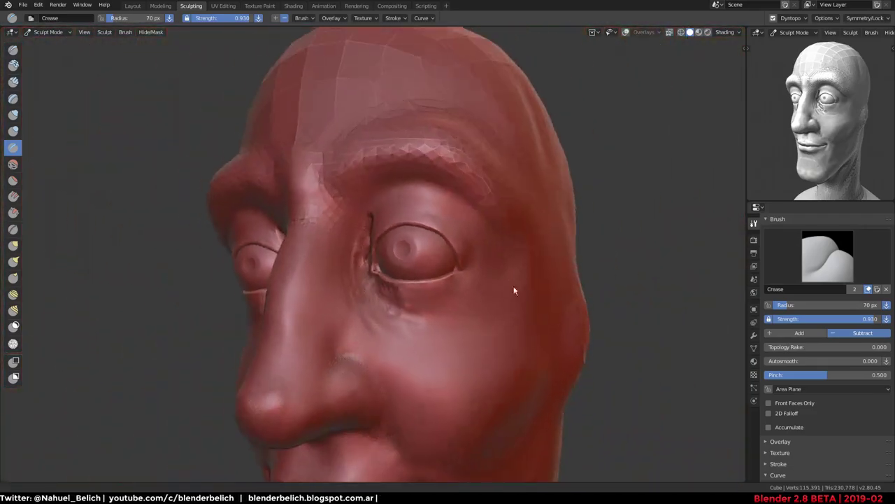
pyautogui.moveTo(516, 292); pyautogui.dragTo(515, 280, button='middle')
pyautogui.scroll(4, 515, 280)
pyautogui.moveTo(373, 180)
pyautogui.mouseDown(button='middle')
pyautogui.moveTo(385, 205)
pyautogui.moveTo(399, 164)
pyautogui.mouseUp(button='middle')
pyautogui.scroll(3, 385, 205)
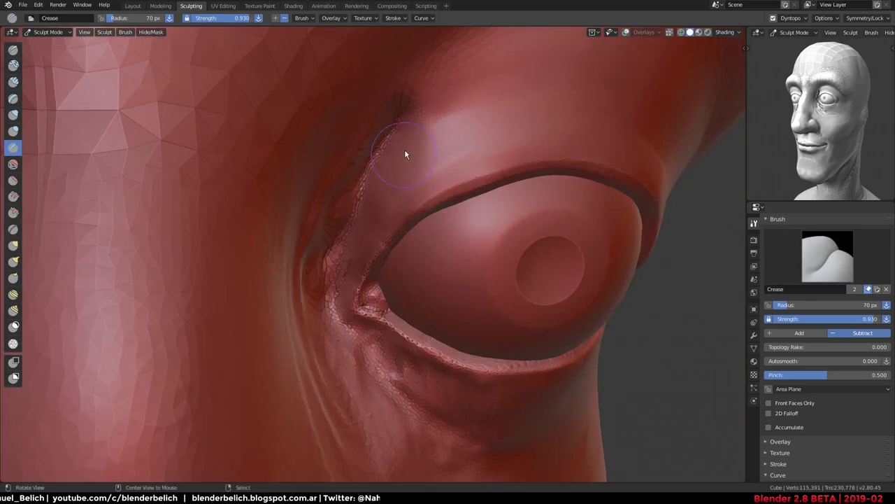
pyautogui.click(13, 196)
pyautogui.moveTo(419, 231)
pyautogui.mouseDown(button='middle')
pyautogui.moveTo(505, 223)
pyautogui.moveTo(428, 236)
pyautogui.mouseUp(button='middle')
pyautogui.moveTo(429, 205); pyautogui.dragTo(406, 201)
# Enlarge the Fill/Deepen brush and even out the creases above and below the eye
pyautogui.press('f')
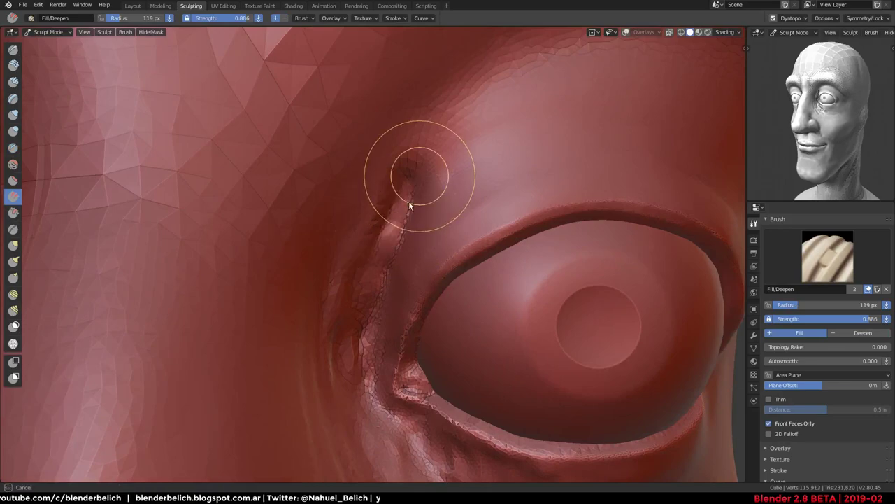
pyautogui.moveTo(383, 232)
pyautogui.mouseDown()
pyautogui.moveTo(381, 266)
pyautogui.moveTo(431, 193)
pyautogui.moveTo(350, 314)
pyautogui.moveTo(337, 306)
pyautogui.mouseUp()
pyautogui.moveTo(356, 259)
pyautogui.mouseDown(button='middle')
pyautogui.moveTo(316, 280)
pyautogui.moveTo(374, 280)
pyautogui.mouseUp(button='middle')
pyautogui.moveTo(418, 317)
pyautogui.mouseDown()
pyautogui.moveTo(458, 356)
pyautogui.moveTo(533, 376)
pyautogui.moveTo(438, 369)
pyautogui.moveTo(547, 372)
pyautogui.moveTo(569, 424)
pyautogui.mouseUp()
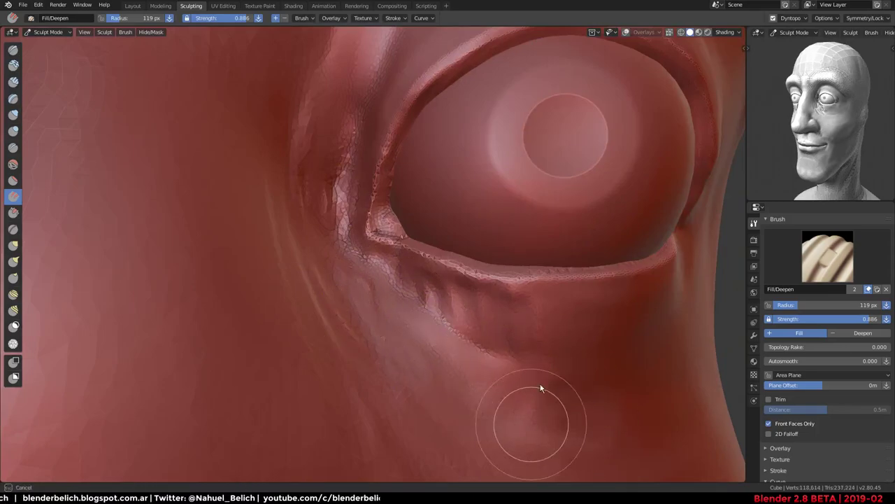
pyautogui.moveTo(492, 408)
pyautogui.keyDown('alt'); pyautogui.mouseDown()
pyautogui.moveTo(419, 268)
pyautogui.moveTo(564, 240)
pyautogui.moveTo(336, 236)
pyautogui.moveTo(424, 244)
pyautogui.moveTo(420, 259)
pyautogui.moveTo(496, 208)
pyautogui.moveTo(476, 256)
pyautogui.moveTo(565, 218)
pyautogui.moveTo(450, 250)
pyautogui.moveTo(582, 209)
pyautogui.mouseUp(); pyautogui.keyUp('alt')
pyautogui.moveTo(581, 210); pyautogui.dragTo(439, 261, button='middle')
pyautogui.moveTo(439, 260)
pyautogui.mouseDown()
pyautogui.moveTo(482, 236)
pyautogui.moveTo(540, 152)
pyautogui.moveTo(462, 278)
pyautogui.mouseUp()
# Fill the jagged crease at the eye corner and smooth the skin beside the eye
pyautogui.moveTo(461, 278)
pyautogui.mouseDown(button='middle')
pyautogui.moveTo(570, 191)
pyautogui.moveTo(450, 196)
pyautogui.moveTo(408, 226)
pyautogui.mouseUp(button='middle')
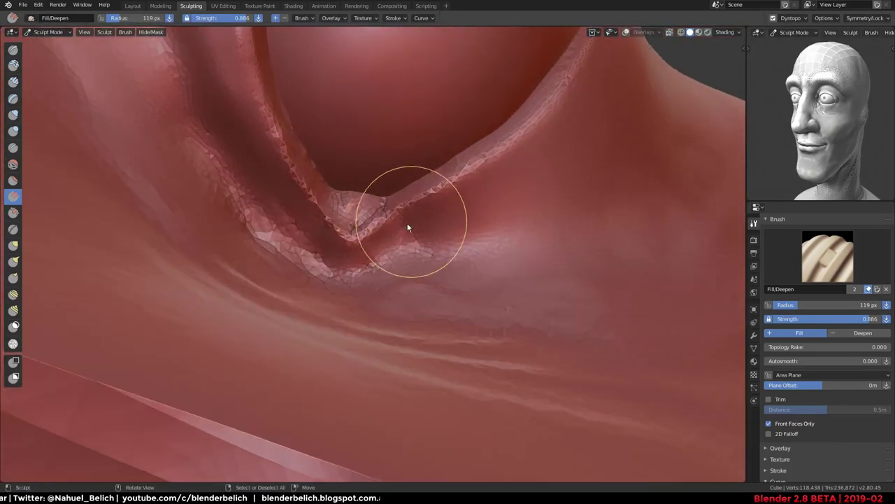
pyautogui.moveTo(408, 226)
pyautogui.mouseDown()
pyautogui.moveTo(408, 240)
pyautogui.moveTo(431, 245)
pyautogui.moveTo(386, 269)
pyautogui.moveTo(429, 216)
pyautogui.moveTo(426, 266)
pyautogui.mouseUp()
pyautogui.moveTo(426, 226); pyautogui.dragTo(362, 254, button='middle')
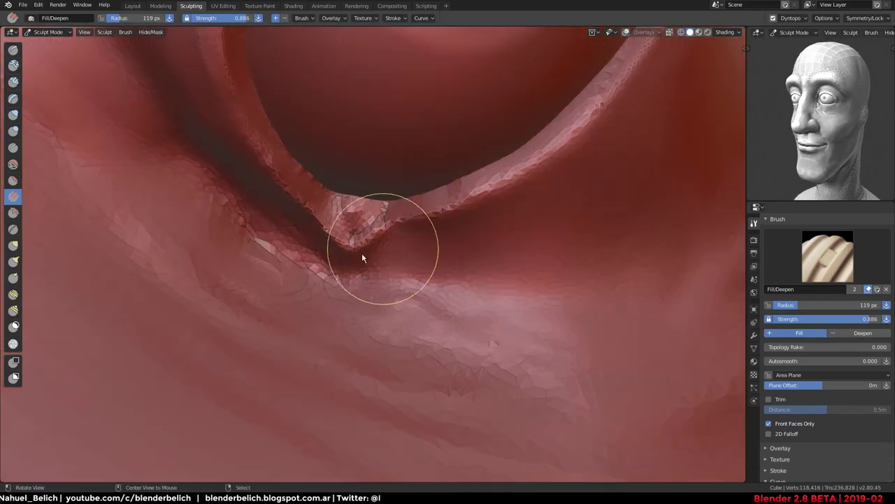
pyautogui.moveTo(302, 274)
pyautogui.mouseDown()
pyautogui.moveTo(264, 245)
pyautogui.moveTo(364, 315)
pyautogui.moveTo(402, 310)
pyautogui.mouseUp()
pyautogui.moveTo(634, 268)
pyautogui.mouseDown(button='middle')
pyautogui.moveTo(352, 246)
pyautogui.moveTo(555, 117)
pyautogui.moveTo(368, 320)
pyautogui.moveTo(341, 200)
pyautogui.moveTo(361, 275)
pyautogui.mouseUp(button='middle')
pyautogui.moveTo(361, 274)
pyautogui.mouseDown()
pyautogui.moveTo(384, 234)
pyautogui.moveTo(396, 156)
pyautogui.moveTo(345, 216)
pyautogui.mouseUp()
pyautogui.moveTo(345, 216); pyautogui.dragTo(399, 262, button='middle')
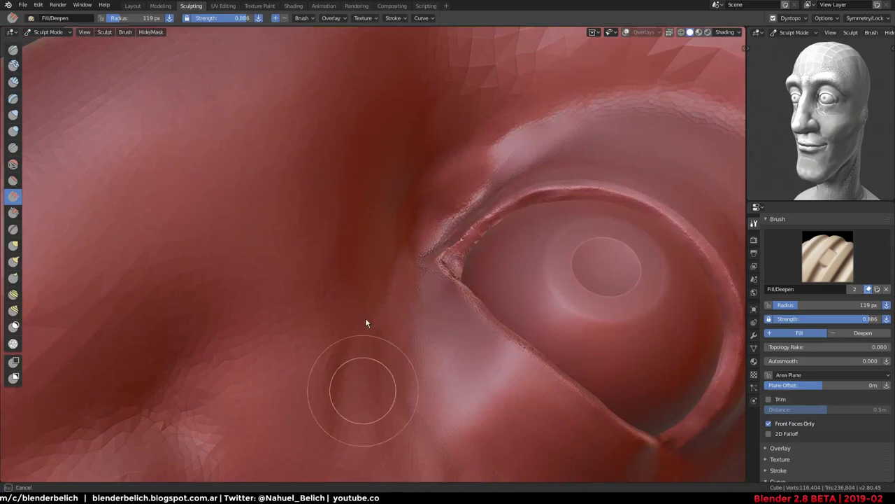
pyautogui.moveTo(364, 466)
pyautogui.mouseDown(button='middle')
pyautogui.moveTo(342, 287)
pyautogui.moveTo(287, 297)
pyautogui.moveTo(412, 322)
pyautogui.mouseUp(button='middle')
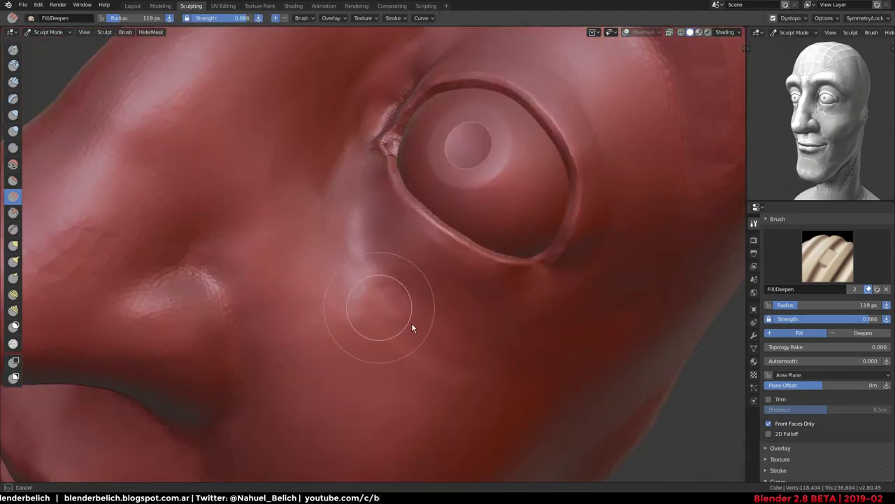
pyautogui.moveTo(425, 319); pyautogui.dragTo(385, 250)
pyautogui.moveTo(385, 250); pyautogui.dragTo(394, 194, button='middle')
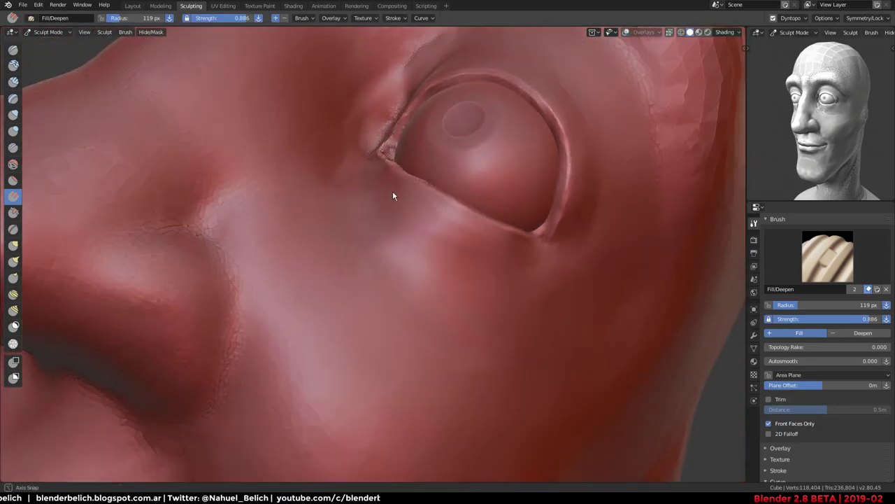
# Smooth the fold above the upper eyelid and soften the brow between the eyes
pyautogui.moveTo(340, 202)
pyautogui.mouseDown(button='middle')
pyautogui.moveTo(370, 214)
pyautogui.moveTo(387, 275)
pyautogui.moveTo(444, 230)
pyautogui.mouseUp(button='middle')
pyautogui.scroll(4, 372, 254)
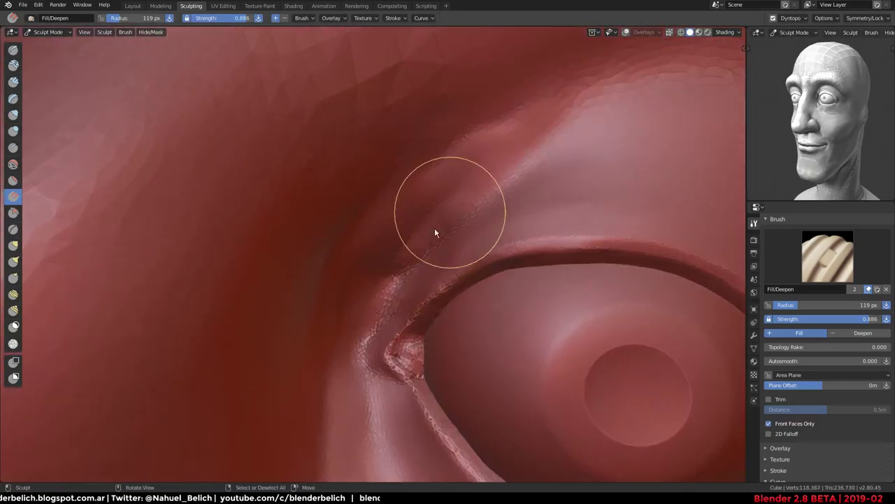
pyautogui.moveTo(472, 231)
pyautogui.mouseDown()
pyautogui.moveTo(454, 236)
pyautogui.moveTo(431, 212)
pyautogui.moveTo(426, 182)
pyautogui.moveTo(472, 105)
pyautogui.mouseUp()
pyautogui.scroll(-4, 472, 105)
pyautogui.moveTo(404, 186); pyautogui.dragTo(388, 233, button='middle')
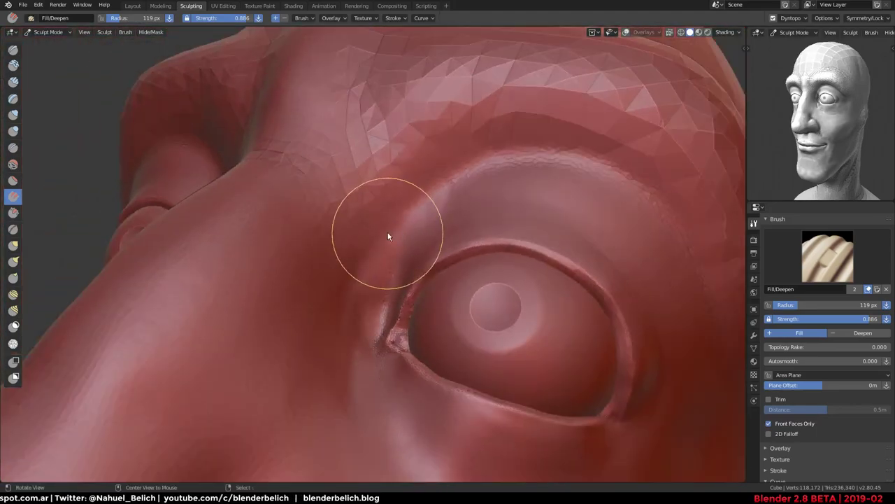
pyautogui.moveTo(349, 242)
pyautogui.mouseDown()
pyautogui.moveTo(441, 124)
pyautogui.moveTo(350, 266)
pyautogui.moveTo(413, 178)
pyautogui.mouseUp()
pyautogui.moveTo(414, 178)
pyautogui.mouseDown(button='middle')
pyautogui.moveTo(355, 240)
pyautogui.moveTo(370, 220)
pyautogui.mouseUp(button='middle')
pyautogui.scroll(4, 355, 239)
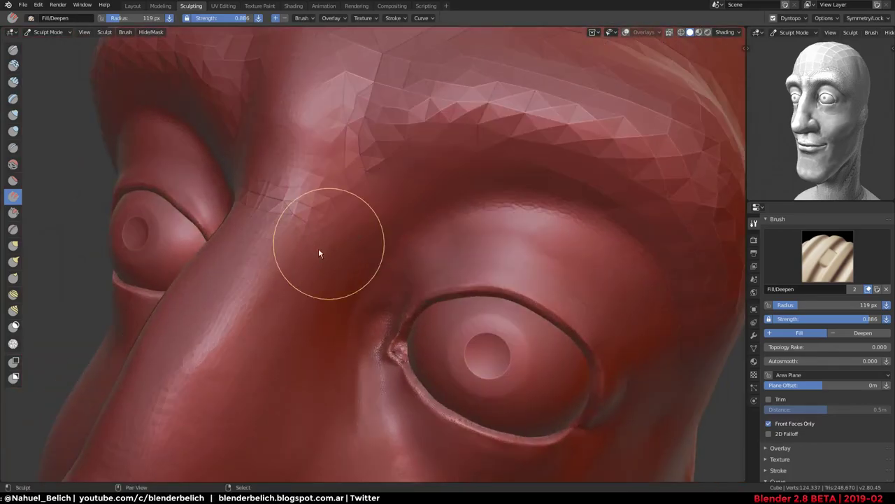
pyautogui.moveTo(318, 247)
pyautogui.mouseDown()
pyautogui.moveTo(363, 173)
pyautogui.moveTo(534, 77)
pyautogui.moveTo(747, 33)
pyautogui.mouseUp()
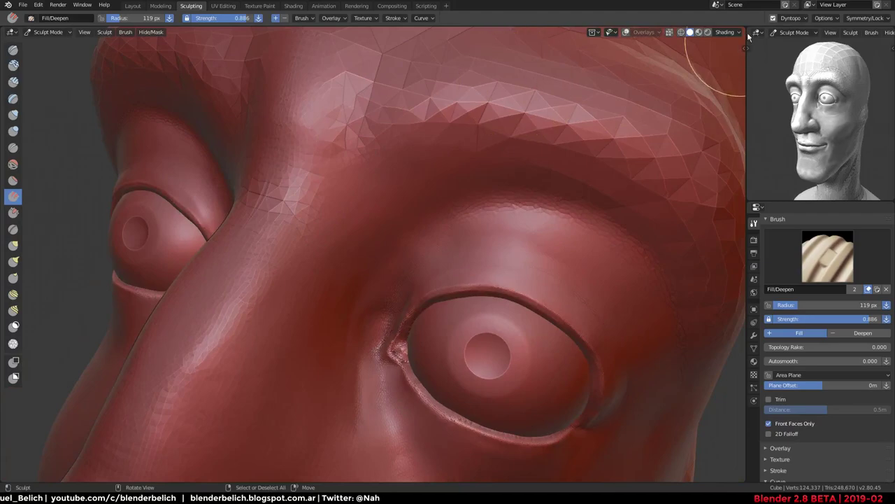
# Sample the mesh with the Dyntopo Resolution eyedropper to match the existing detail size
pyautogui.click(795, 20)
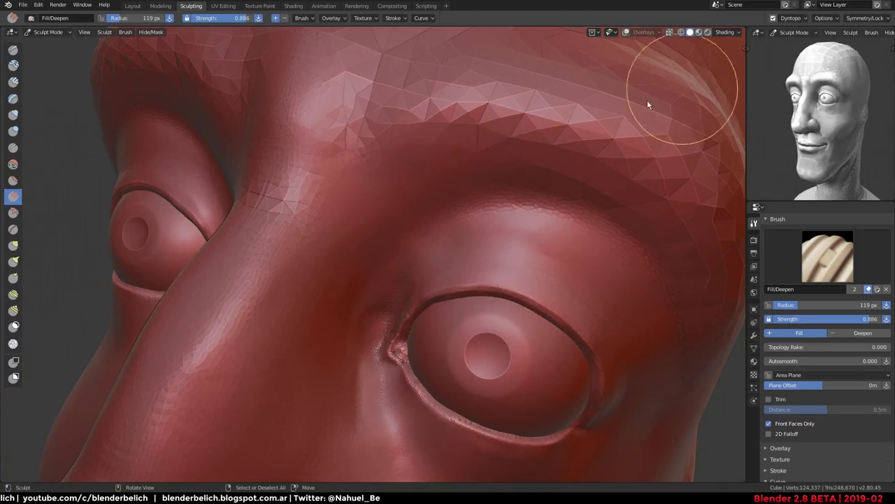
pyautogui.click(793, 18)
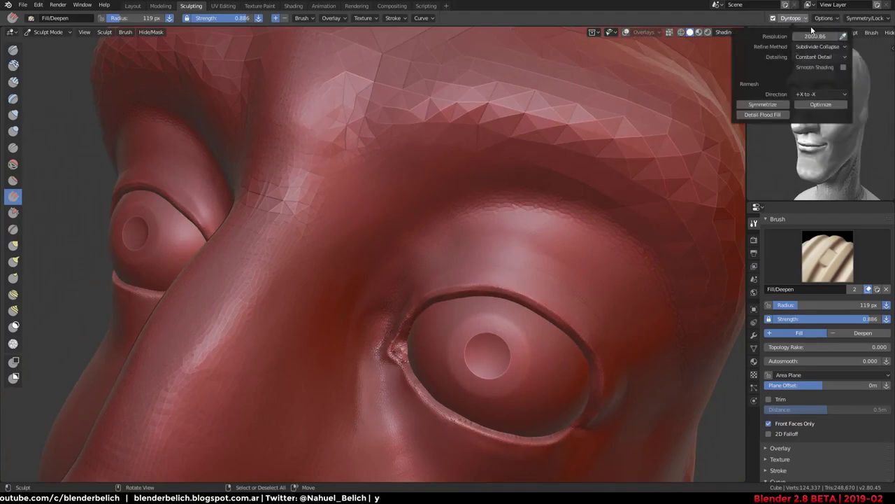
pyautogui.click(843, 36)
pyautogui.click(283, 195)
pyautogui.moveTo(824, 18)
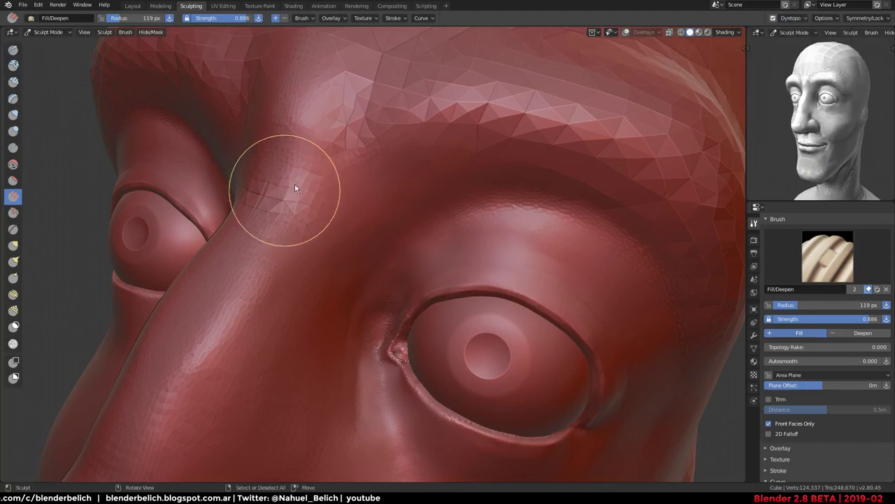
pyautogui.click(793, 18)
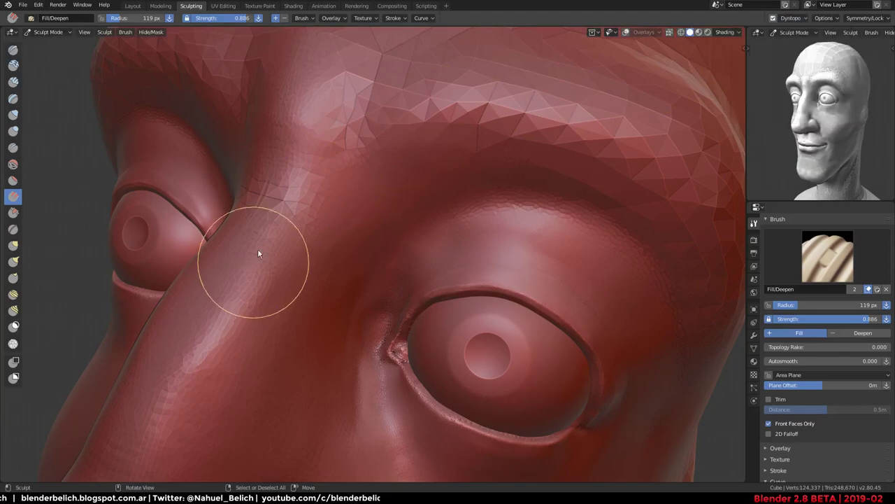
# Refine the brow, the area beside the inner eye and the brow ridge
pyautogui.moveTo(259, 254)
pyautogui.mouseDown()
pyautogui.moveTo(314, 181)
pyautogui.moveTo(333, 94)
pyautogui.mouseUp()
pyautogui.scroll(-5, 383, 300)
pyautogui.scroll(5, 383, 299)
pyautogui.moveTo(384, 300)
pyautogui.mouseDown(button='middle')
pyautogui.moveTo(454, 180)
pyautogui.moveTo(356, 136)
pyautogui.mouseUp(button='middle')
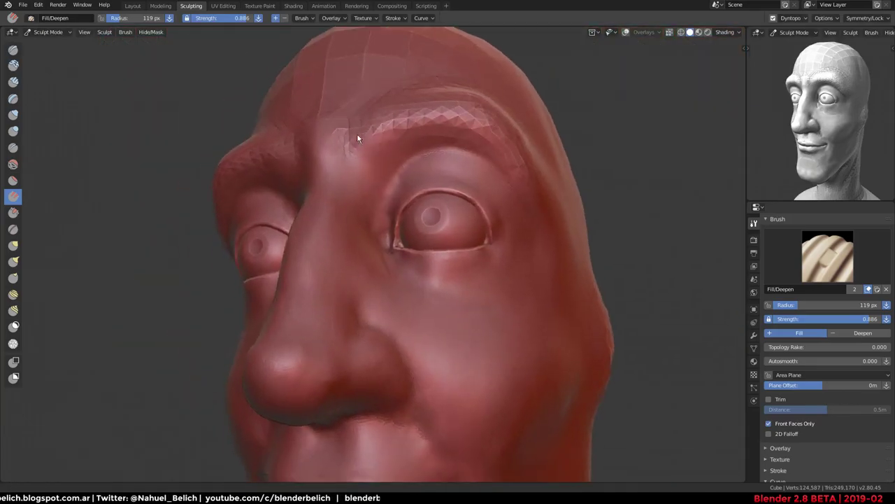
pyautogui.scroll(5, 324, 96)
pyautogui.moveTo(320, 260)
pyautogui.mouseDown()
pyautogui.moveTo(283, 202)
pyautogui.moveTo(259, 140)
pyautogui.mouseUp()
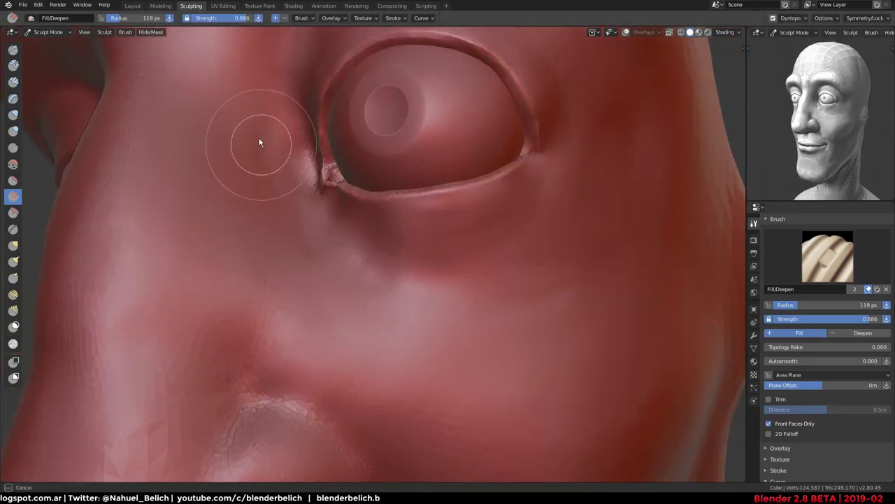
pyautogui.moveTo(260, 140)
pyautogui.mouseDown(button='middle')
pyautogui.moveTo(348, 184)
pyautogui.moveTo(281, 268)
pyautogui.mouseUp(button='middle')
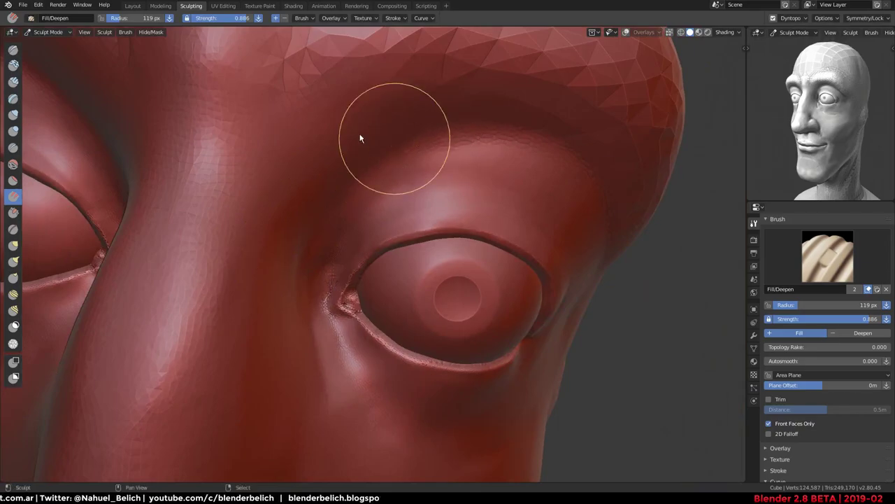
pyautogui.scroll(4, 360, 136)
pyautogui.moveTo(301, 314)
pyautogui.mouseDown()
pyautogui.moveTo(403, 249)
pyautogui.moveTo(452, 257)
pyautogui.mouseUp()
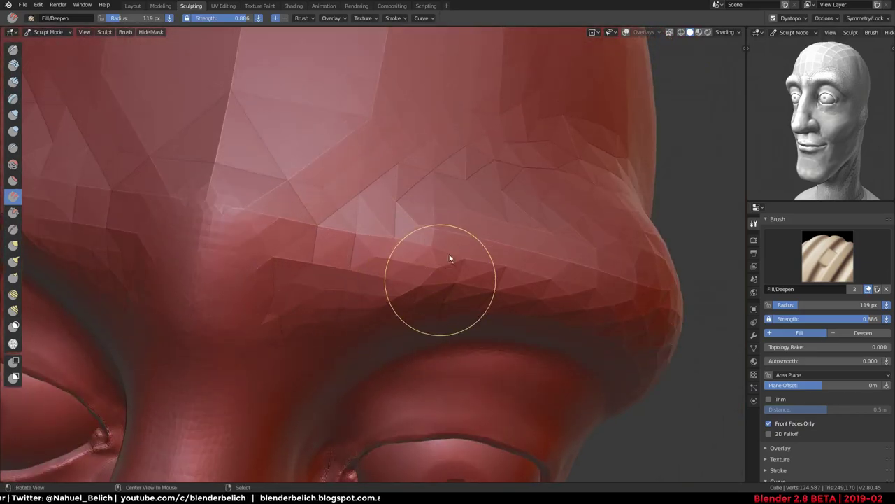
pyautogui.scroll(-5, 452, 256)
# Inspect the nose from several angles and smooth its tip
pyautogui.moveTo(414, 218)
pyautogui.mouseDown(button='middle')
pyautogui.moveTo(359, 176)
pyautogui.moveTo(429, 172)
pyautogui.moveTo(396, 140)
pyautogui.moveTo(401, 215)
pyautogui.mouseUp(button='middle')
pyautogui.scroll(-3, 381, 258)
pyautogui.scroll(-2, 370, 214)
pyautogui.moveTo(380, 259)
pyautogui.mouseDown(button='middle')
pyautogui.moveTo(370, 214)
pyautogui.moveTo(463, 214)
pyautogui.mouseUp(button='middle')
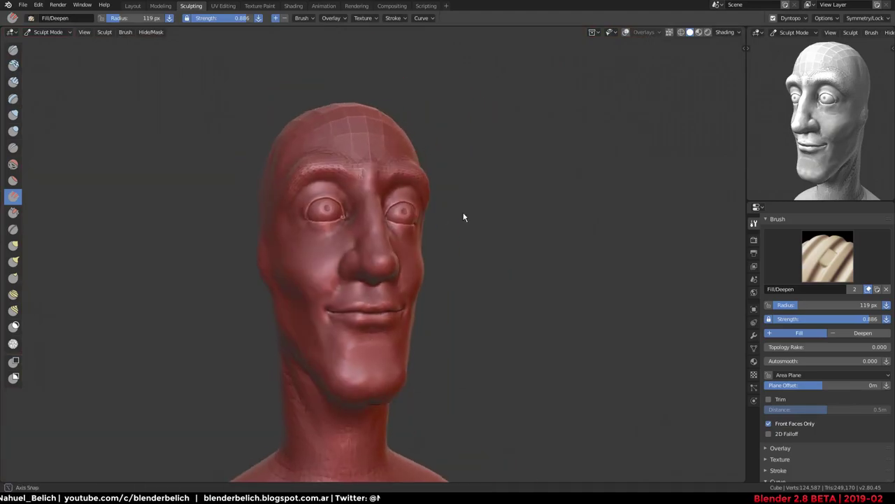
pyautogui.moveTo(410, 256); pyautogui.dragTo(326, 315, button='middle')
pyautogui.scroll(4, 349, 170)
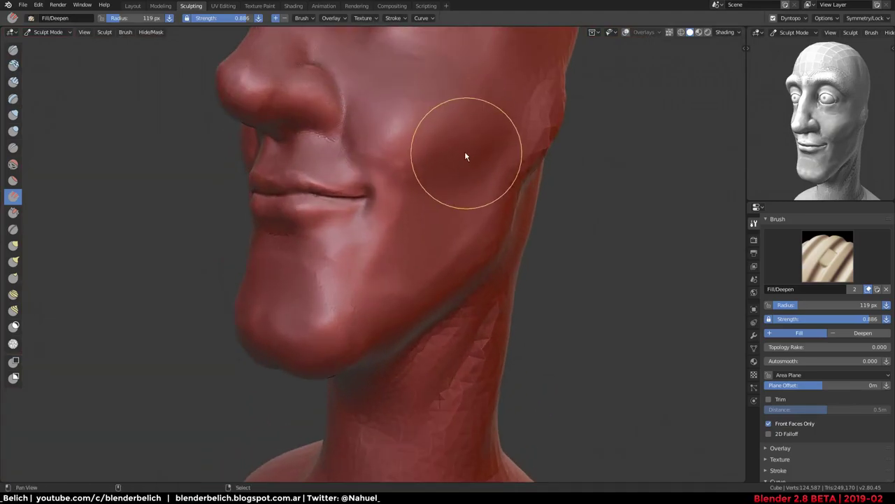
pyautogui.moveTo(464, 151); pyautogui.dragTo(415, 205, button='middle')
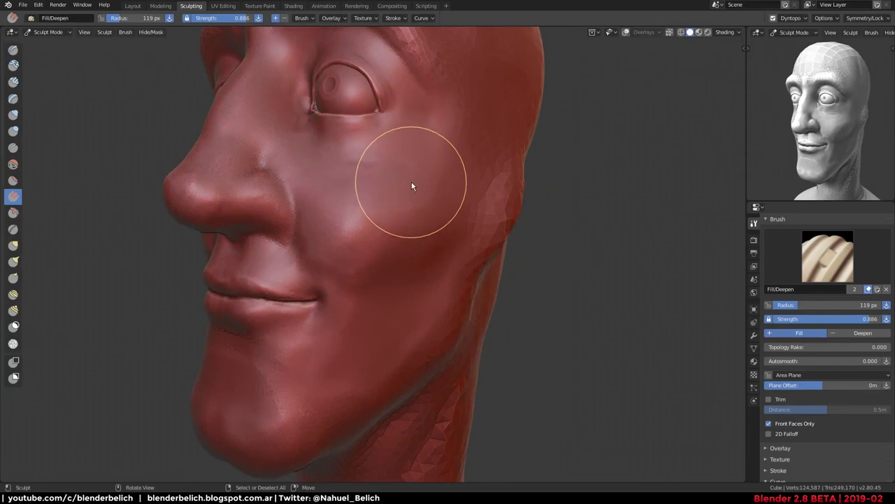
pyautogui.moveTo(400, 170); pyautogui.dragTo(464, 186, button='middle')
pyautogui.scroll(-3, 354, 199)
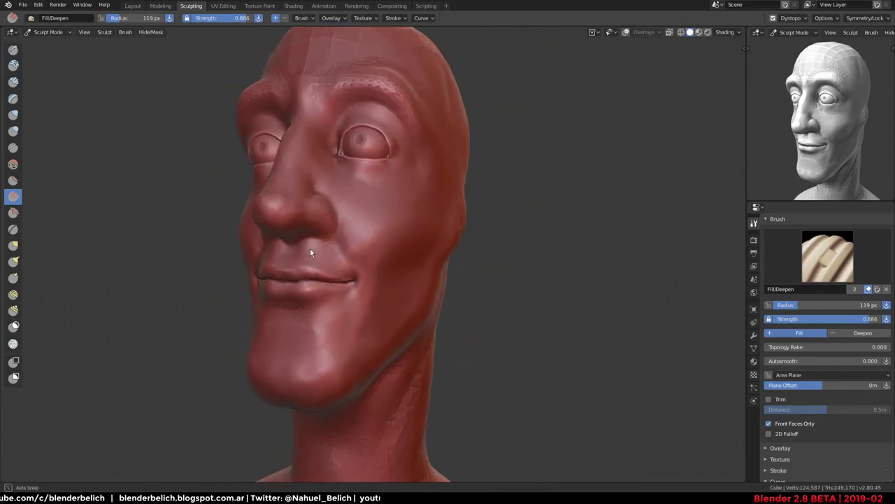
pyautogui.moveTo(309, 248)
pyautogui.mouseDown(button='middle')
pyautogui.moveTo(460, 254)
pyautogui.moveTo(345, 259)
pyautogui.moveTo(350, 210)
pyautogui.mouseUp(button='middle')
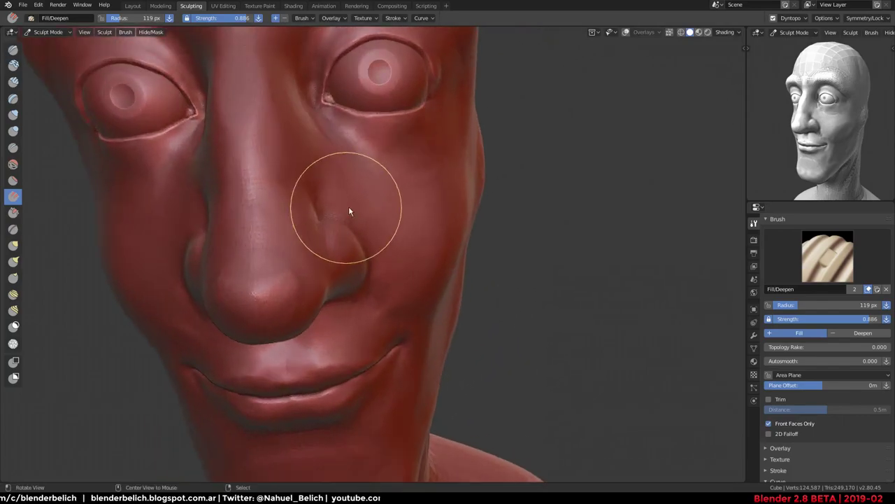
pyautogui.moveTo(553, 234)
pyautogui.mouseDown(button='middle')
pyautogui.moveTo(518, 303)
pyautogui.moveTo(359, 254)
pyautogui.moveTo(375, 224)
pyautogui.moveTo(422, 226)
pyautogui.moveTo(367, 282)
pyautogui.mouseUp(button='middle')
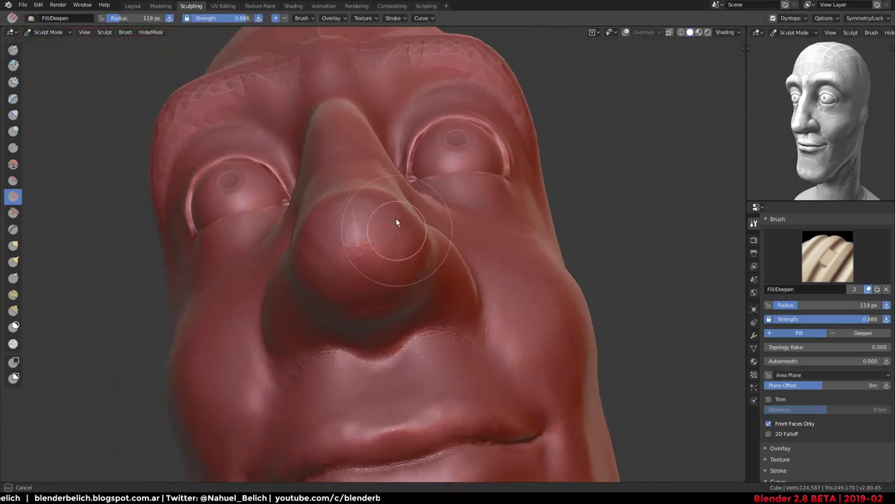
pyautogui.moveTo(424, 179); pyautogui.dragTo(389, 340, button='middle')
pyautogui.moveTo(361, 380)
pyautogui.mouseDown()
pyautogui.moveTo(394, 364)
pyautogui.moveTo(406, 326)
pyautogui.mouseUp()
pyautogui.moveTo(406, 326)
pyautogui.mouseDown(button='middle')
pyautogui.moveTo(326, 314)
pyautogui.moveTo(340, 254)
pyautogui.moveTo(396, 233)
pyautogui.moveTo(356, 330)
pyautogui.moveTo(366, 200)
pyautogui.moveTo(338, 241)
pyautogui.moveTo(340, 296)
pyautogui.mouseUp(button='middle')
# With a smaller Crease brush, sharpen the nostril wing and hollow both nostril interiors
pyautogui.hotkey('shift', 'c')
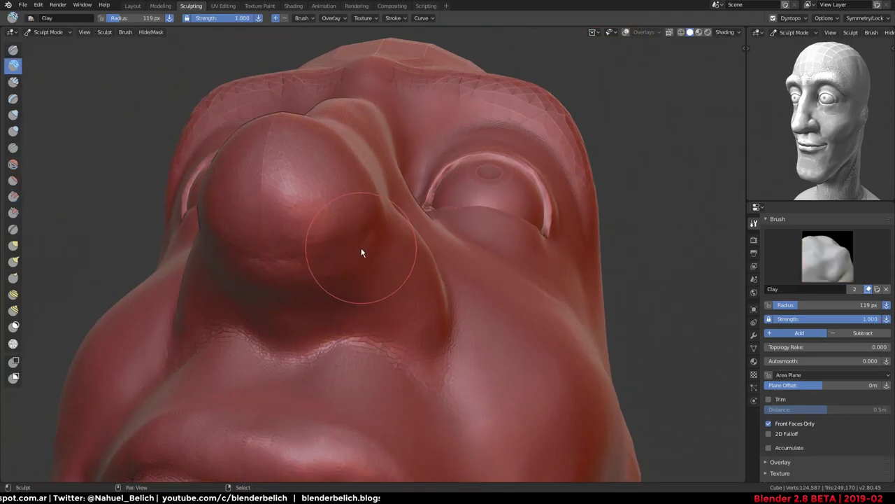
pyautogui.moveTo(363, 288); pyautogui.dragTo(401, 245, button='middle')
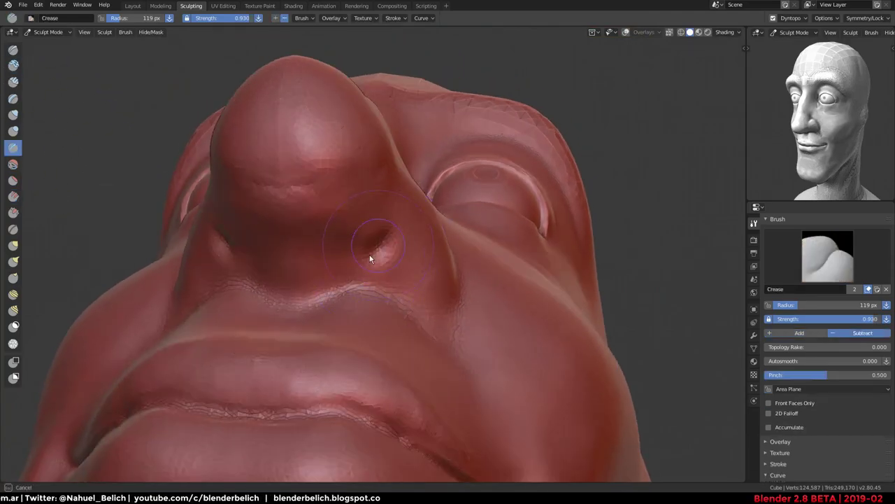
pyautogui.moveTo(366, 196)
pyautogui.mouseDown()
pyautogui.moveTo(410, 261)
pyautogui.moveTo(362, 281)
pyautogui.moveTo(377, 248)
pyautogui.moveTo(360, 226)
pyautogui.moveTo(387, 235)
pyautogui.moveTo(387, 260)
pyautogui.moveTo(401, 269)
pyautogui.mouseUp()
pyautogui.press('f')
pyautogui.click(372, 224)
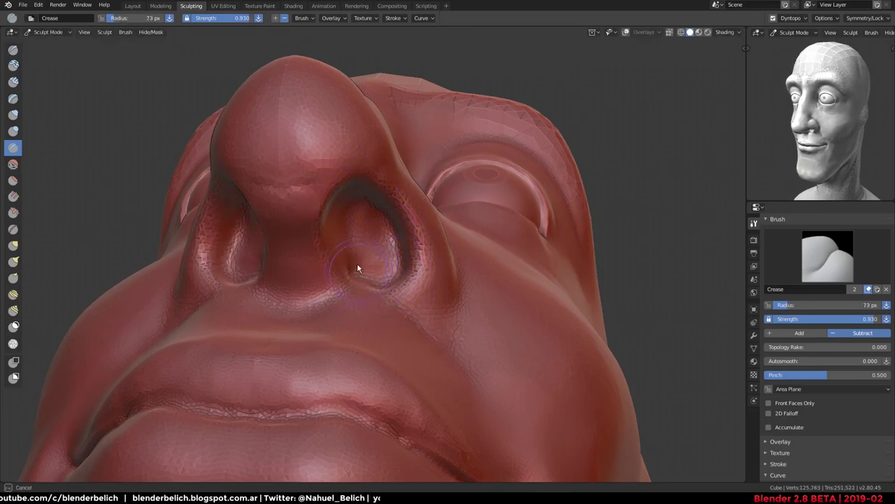
pyautogui.moveTo(361, 212); pyautogui.dragTo(380, 234)
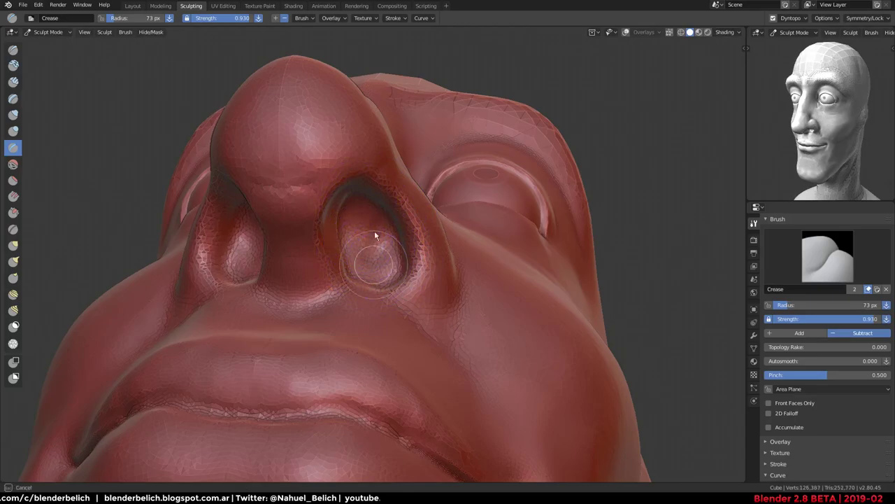
pyautogui.moveTo(383, 253)
pyautogui.mouseDown(button='middle')
pyautogui.moveTo(300, 276)
pyautogui.moveTo(332, 311)
pyautogui.moveTo(296, 250)
pyautogui.moveTo(263, 282)
pyautogui.moveTo(353, 277)
pyautogui.moveTo(338, 217)
pyautogui.moveTo(194, 125)
pyautogui.mouseUp(button='middle')
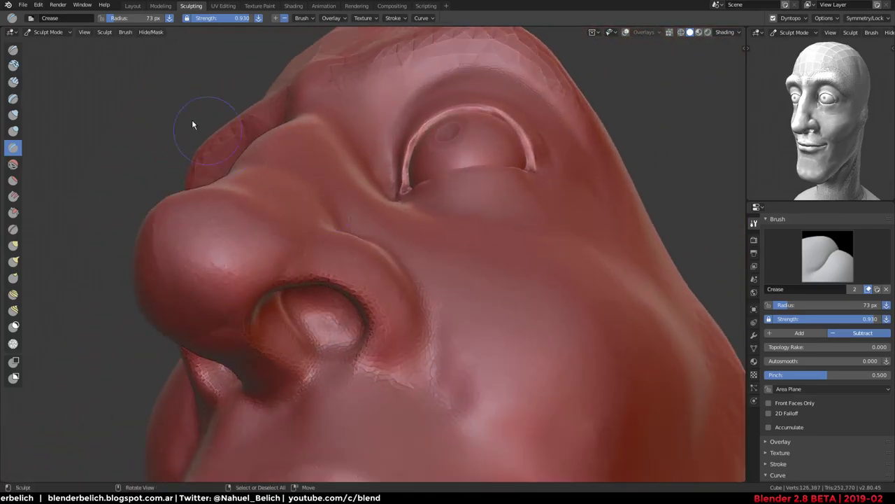
pyautogui.moveTo(147, 190); pyautogui.dragTo(291, 188, button='middle')
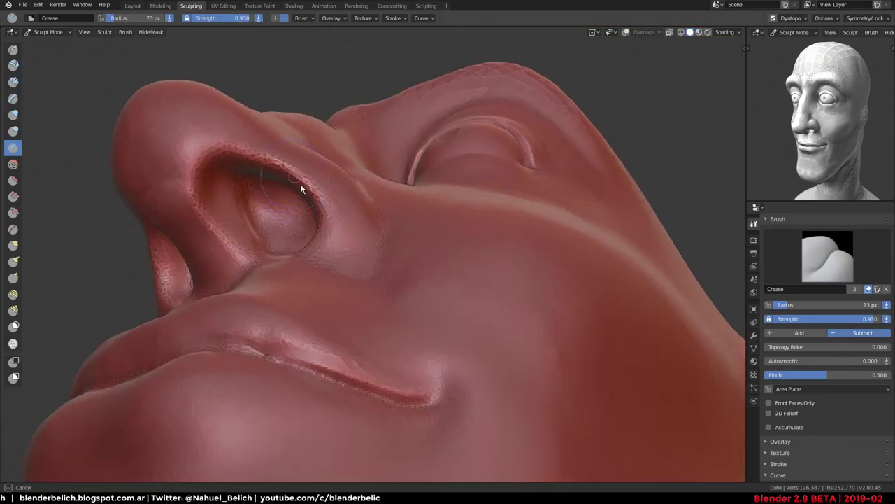
pyautogui.moveTo(325, 234); pyautogui.dragTo(368, 189, button='middle')
# Inflate the nostril rims with the Inflate/Deflate brush at 107 px
pyautogui.press('i')
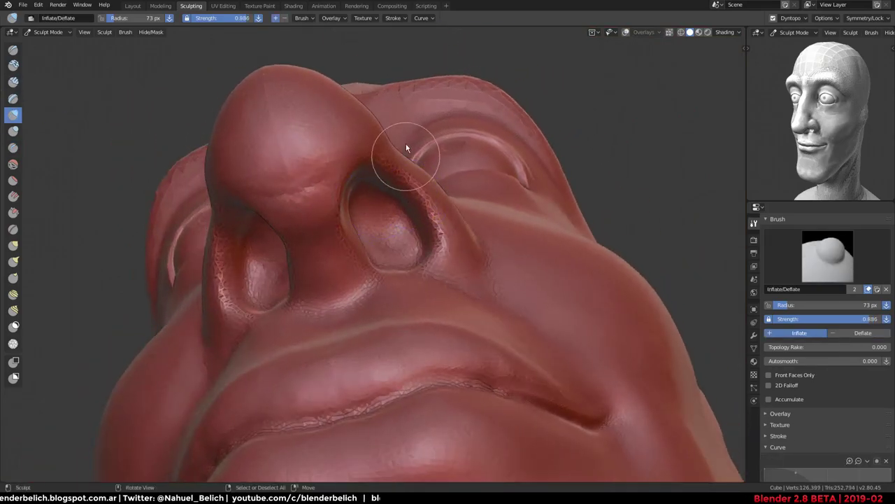
pyautogui.press('f')
pyautogui.click(439, 186)
pyautogui.moveTo(441, 243)
pyautogui.mouseDown()
pyautogui.moveTo(430, 200)
pyautogui.moveTo(453, 254)
pyautogui.moveTo(451, 224)
pyautogui.mouseUp()
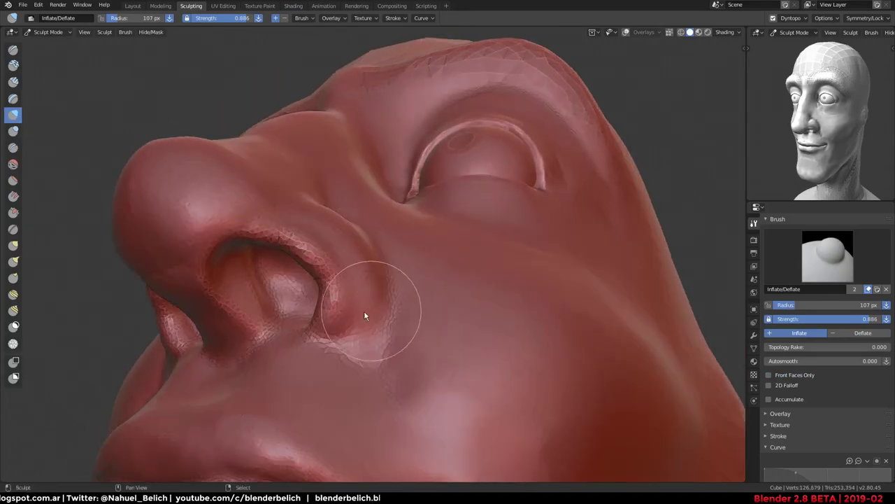
pyautogui.moveTo(364, 311)
pyautogui.mouseDown()
pyautogui.moveTo(338, 251)
pyautogui.moveTo(355, 304)
pyautogui.mouseUp()
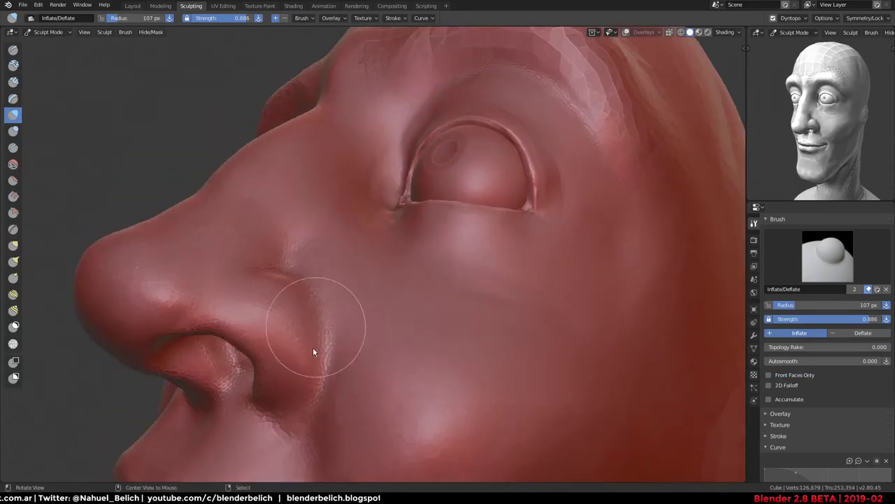
pyautogui.moveTo(313, 347)
pyautogui.mouseDown()
pyautogui.moveTo(287, 379)
pyautogui.moveTo(317, 387)
pyautogui.mouseUp()
pyautogui.moveTo(316, 388)
pyautogui.mouseDown(button='middle')
pyautogui.moveTo(388, 341)
pyautogui.moveTo(442, 206)
pyautogui.moveTo(448, 232)
pyautogui.mouseUp(button='middle')
pyautogui.moveTo(438, 299); pyautogui.dragTo(462, 281, button='middle')
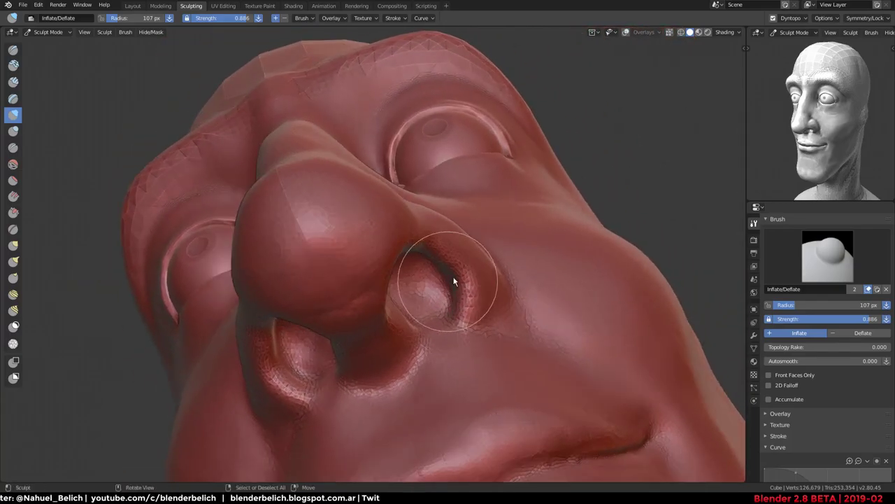
# Pull the nostril rim outward with Snake Hook at 154 px and Normal Weight 0
pyautogui.press('k')
pyautogui.press('f')
pyautogui.click(478, 291)
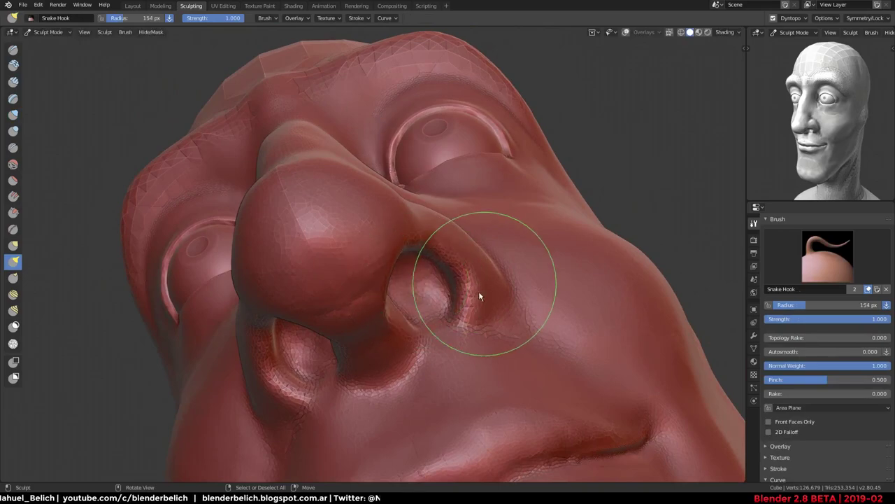
pyautogui.moveTo(478, 291)
pyautogui.mouseDown()
pyautogui.moveTo(470, 322)
pyautogui.moveTo(474, 313)
pyautogui.moveTo(489, 330)
pyautogui.mouseUp()
pyautogui.press('BackSpace')
pyautogui.moveTo(488, 330); pyautogui.dragTo(414, 321, button='middle')
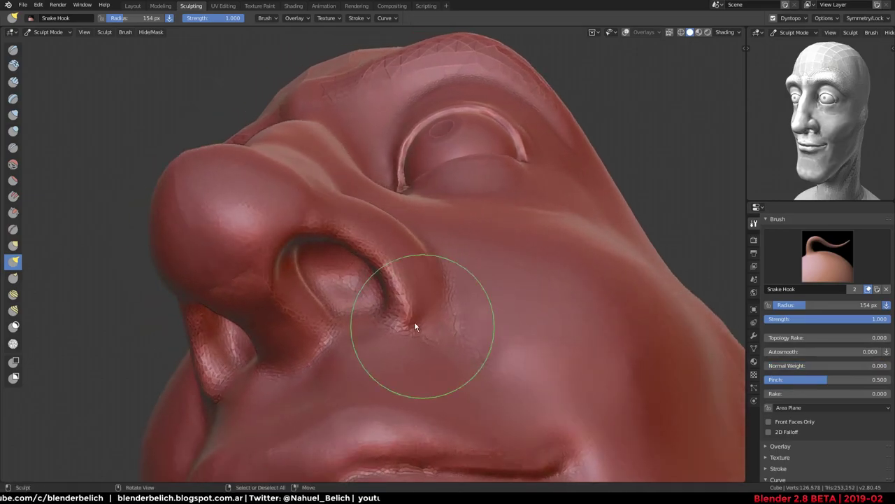
pyautogui.moveTo(415, 321)
pyautogui.mouseDown()
pyautogui.moveTo(428, 335)
pyautogui.moveTo(403, 352)
pyautogui.moveTo(366, 324)
pyautogui.moveTo(330, 356)
pyautogui.mouseUp()
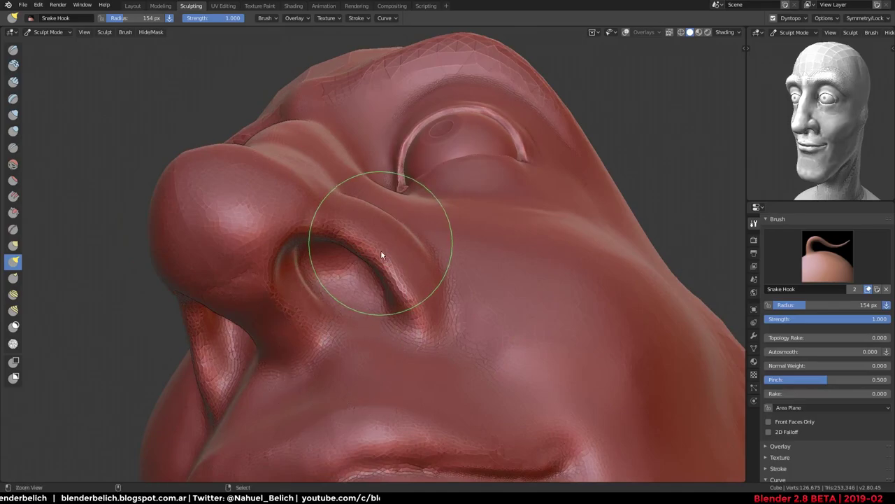
# Flatten the upper rim of the nostril with the Flatten/Contrast brush
pyautogui.moveTo(380, 250)
pyautogui.mouseDown(button='middle')
pyautogui.moveTo(411, 260)
pyautogui.moveTo(331, 307)
pyautogui.moveTo(366, 296)
pyautogui.moveTo(404, 210)
pyautogui.moveTo(352, 293)
pyautogui.moveTo(419, 226)
pyautogui.moveTo(574, 296)
pyautogui.mouseUp(button='middle')
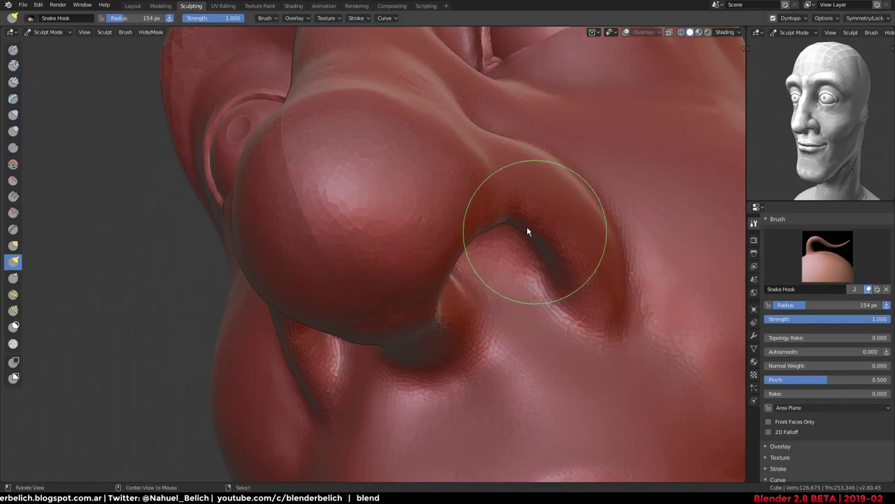
pyautogui.moveTo(527, 229)
pyautogui.mouseDown(button='middle')
pyautogui.moveTo(364, 168)
pyautogui.moveTo(429, 200)
pyautogui.moveTo(364, 209)
pyautogui.mouseUp(button='middle')
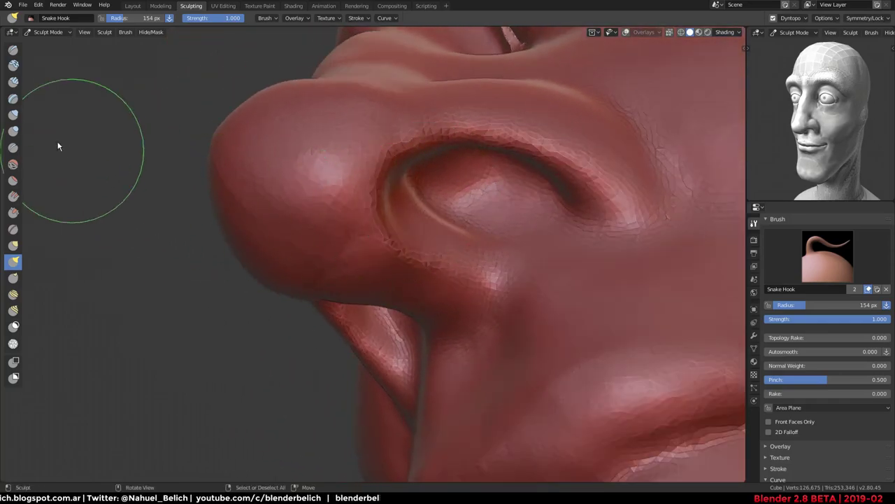
pyautogui.click(13, 180)
pyautogui.moveTo(570, 174)
pyautogui.mouseDown()
pyautogui.moveTo(605, 187)
pyautogui.moveTo(530, 139)
pyautogui.moveTo(427, 134)
pyautogui.moveTo(380, 192)
pyautogui.moveTo(438, 262)
pyautogui.moveTo(473, 272)
pyautogui.moveTo(391, 235)
pyautogui.moveTo(517, 179)
pyautogui.moveTo(464, 275)
pyautogui.mouseUp()
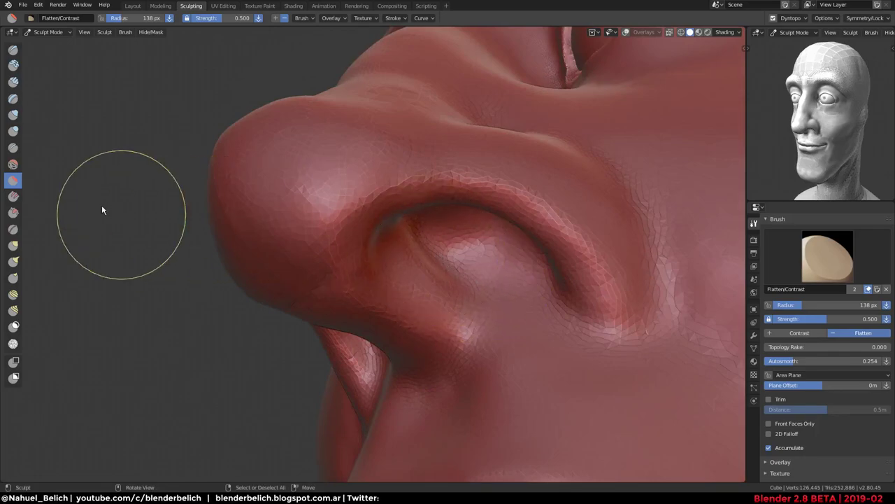
# Build up clay inside and beside the nostril with Clay Strips
pyautogui.click(13, 98)
pyautogui.click(13, 82)
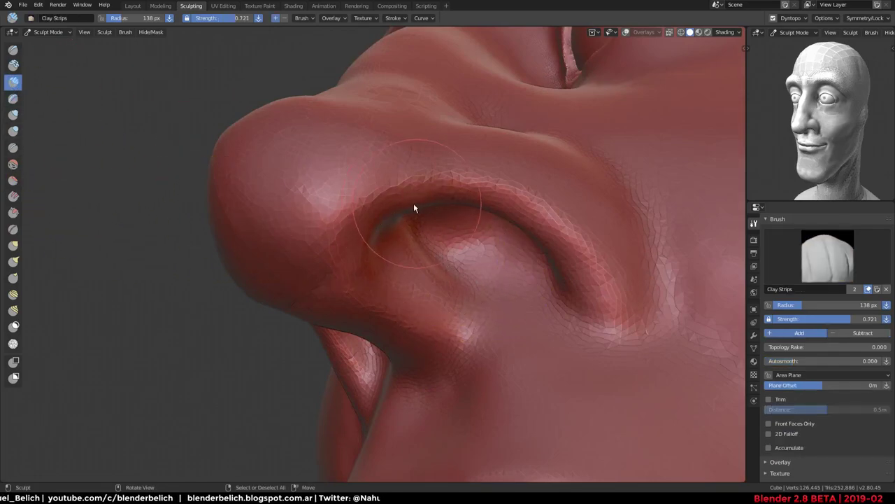
pyautogui.moveTo(413, 203)
pyautogui.mouseDown()
pyautogui.moveTo(367, 245)
pyautogui.moveTo(370, 265)
pyautogui.moveTo(429, 240)
pyautogui.moveTo(444, 282)
pyautogui.moveTo(412, 277)
pyautogui.moveTo(408, 312)
pyautogui.moveTo(467, 312)
pyautogui.moveTo(409, 266)
pyautogui.moveTo(398, 272)
pyautogui.moveTo(458, 286)
pyautogui.moveTo(445, 326)
pyautogui.moveTo(399, 320)
pyautogui.moveTo(425, 254)
pyautogui.moveTo(517, 306)
pyautogui.moveTo(426, 246)
pyautogui.moveTo(441, 242)
pyautogui.mouseUp()
pyautogui.moveTo(441, 241)
pyautogui.mouseDown(button='middle')
pyautogui.moveTo(492, 190)
pyautogui.moveTo(556, 245)
pyautogui.moveTo(505, 231)
pyautogui.mouseUp(button='middle')
pyautogui.moveTo(505, 230)
pyautogui.mouseDown()
pyautogui.moveTo(573, 277)
pyautogui.moveTo(569, 320)
pyautogui.moveTo(565, 292)
pyautogui.moveTo(595, 301)
pyautogui.moveTo(480, 250)
pyautogui.mouseUp()
pyautogui.moveTo(519, 250)
pyautogui.mouseDown(button='middle')
pyautogui.moveTo(403, 394)
pyautogui.moveTo(377, 333)
pyautogui.moveTo(463, 326)
pyautogui.moveTo(448, 313)
pyautogui.moveTo(456, 230)
pyautogui.moveTo(380, 300)
pyautogui.moveTo(448, 320)
pyautogui.moveTo(407, 245)
pyautogui.moveTo(396, 281)
pyautogui.mouseUp(button='middle')
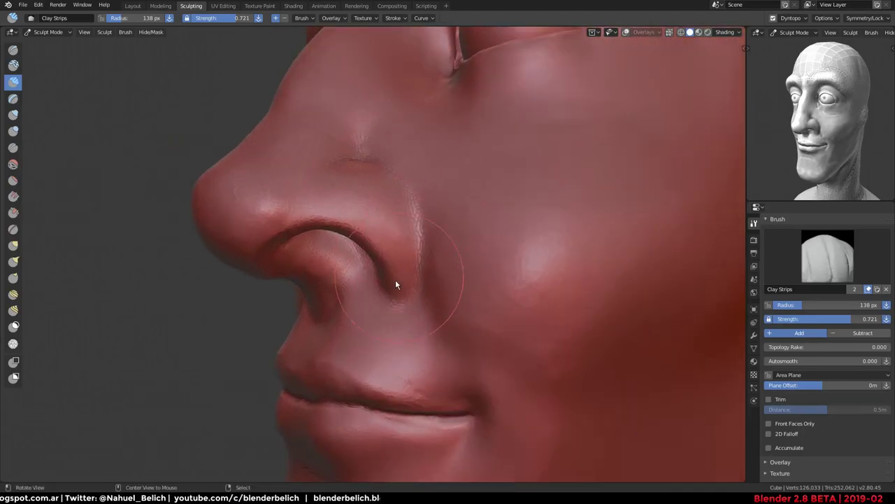
# Set up the Snake Hook brush at a 191 px radius
pyautogui.press('k')
pyautogui.press('f')
pyautogui.click(415, 298)
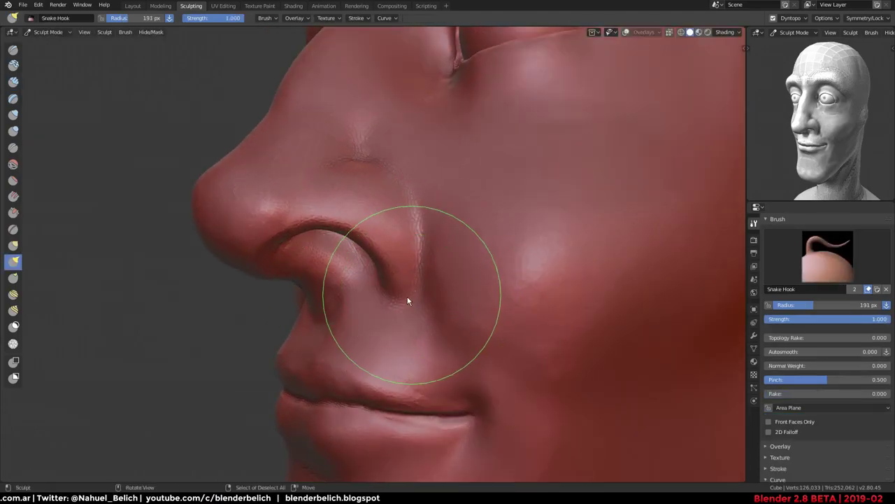
pyautogui.moveTo(411, 294)
pyautogui.mouseDown(button='middle')
pyautogui.moveTo(476, 292)
pyautogui.moveTo(524, 350)
pyautogui.moveTo(458, 292)
pyautogui.mouseUp(button='middle')
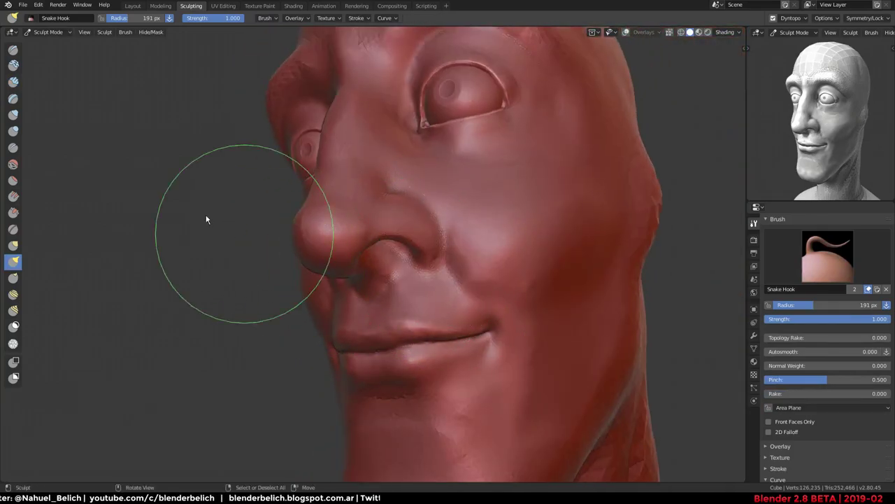
# Crease the fold beside the nose with the Crease brush
pyautogui.click(13, 99)
pyautogui.hotkey('shift', 'c')
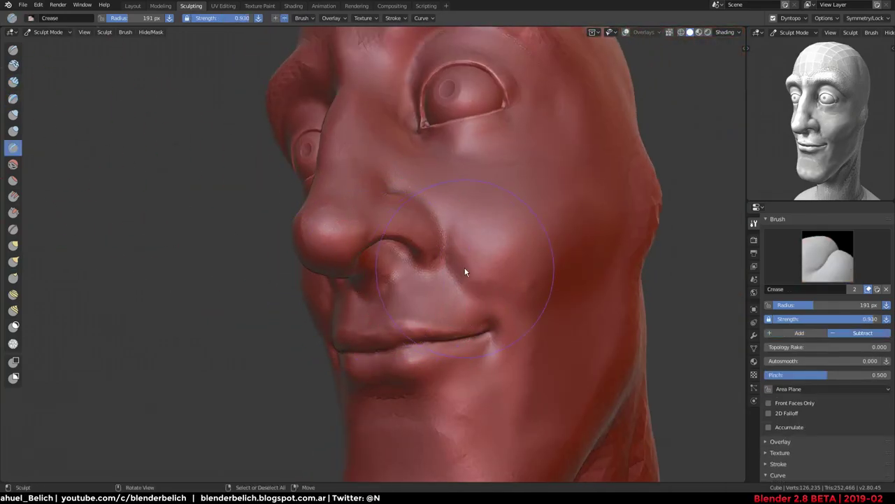
pyautogui.moveTo(495, 298)
pyautogui.mouseDown(button='middle')
pyautogui.moveTo(514, 310)
pyautogui.moveTo(466, 312)
pyautogui.mouseUp(button='middle')
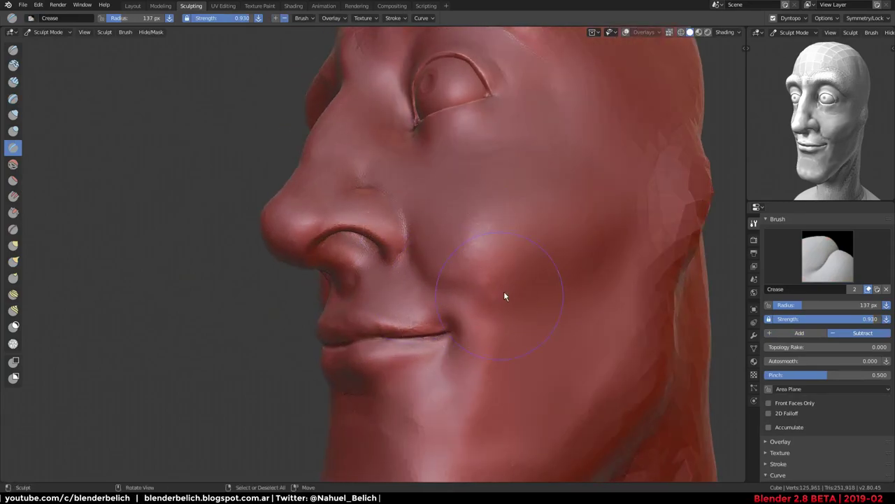
pyautogui.moveTo(483, 270)
pyautogui.mouseDown(button='middle')
pyautogui.moveTo(497, 277)
pyautogui.moveTo(456, 263)
pyautogui.mouseUp(button='middle')
# Inflate the cheek into a rounded bulge with Inflate/Deflate at 248 px
pyautogui.press('i')
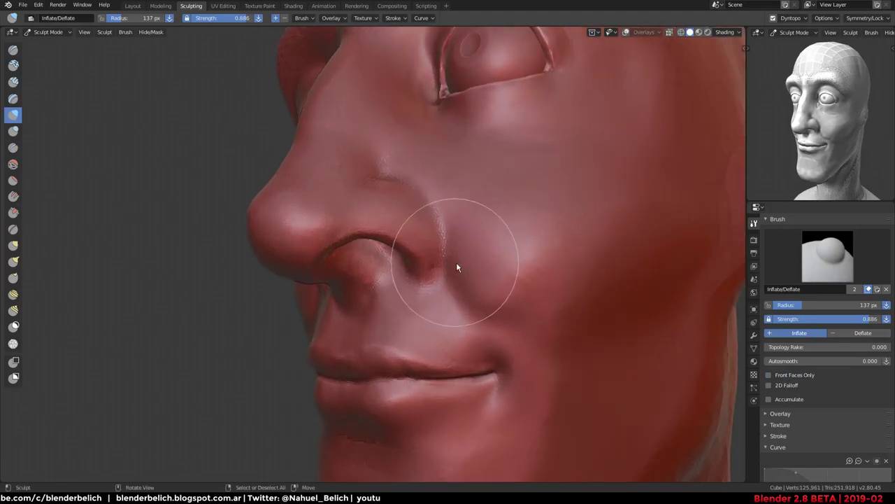
pyautogui.press('f')
pyautogui.moveTo(498, 305)
pyautogui.mouseDown()
pyautogui.moveTo(550, 310)
pyautogui.moveTo(599, 254)
pyautogui.moveTo(569, 315)
pyautogui.moveTo(586, 205)
pyautogui.moveTo(528, 194)
pyautogui.moveTo(485, 256)
pyautogui.moveTo(565, 274)
pyautogui.moveTo(599, 268)
pyautogui.mouseUp()
pyautogui.moveTo(598, 268); pyautogui.dragTo(497, 314, button='middle')
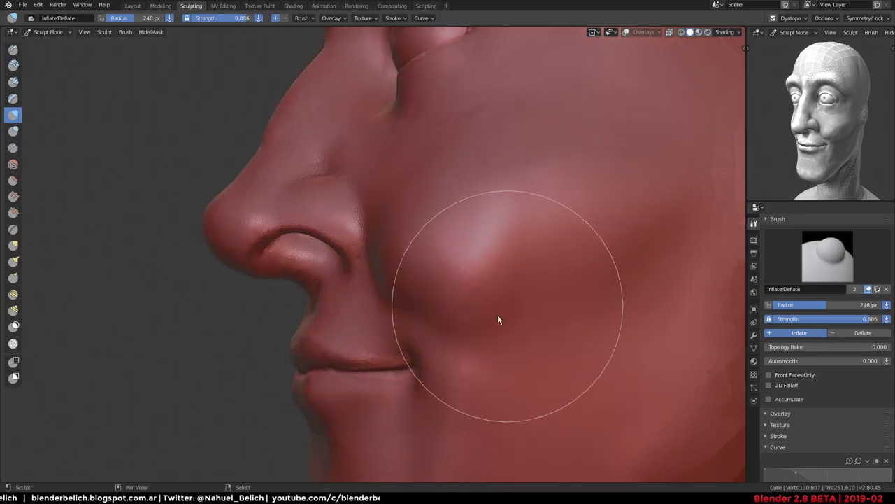
pyautogui.moveTo(457, 230)
pyautogui.mouseDown(button='middle')
pyautogui.moveTo(483, 251)
pyautogui.moveTo(473, 330)
pyautogui.moveTo(539, 309)
pyautogui.mouseUp(button='middle')
pyautogui.scroll(-5, 483, 251)
pyautogui.moveTo(538, 309)
pyautogui.keyDown('ctrl'); pyautogui.keyDown('alt'); pyautogui.mouseDown()
pyautogui.moveTo(578, 300)
pyautogui.moveTo(507, 332)
pyautogui.moveTo(329, 249)
pyautogui.moveTo(460, 251)
pyautogui.moveTo(532, 238)
pyautogui.mouseUp(); pyautogui.keyUp('alt'); pyautogui.keyUp('ctrl')
# Set the viewport focal length to 70 in the sidebar's View panel
pyautogui.press('n')
pyautogui.click(715, 238)
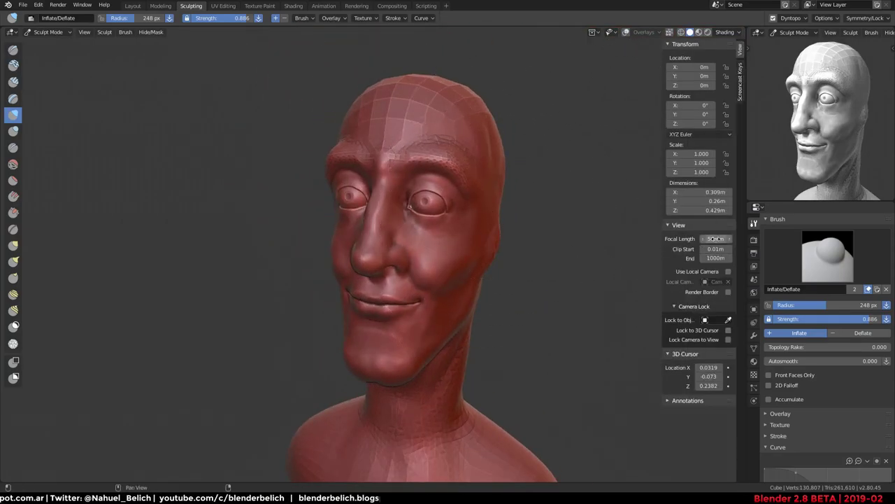
pyautogui.write('70')
pyautogui.press('Return')
pyautogui.moveTo(627, 240)
pyautogui.keyDown('alt'); pyautogui.mouseDown()
pyautogui.moveTo(392, 230)
pyautogui.moveTo(539, 222)
pyautogui.moveTo(429, 220)
pyautogui.mouseUp(); pyautogui.keyUp('alt')
# Switch to Object Mode and compare the head against the white reference head
pyautogui.hotkey('ctrl', 'Tab')
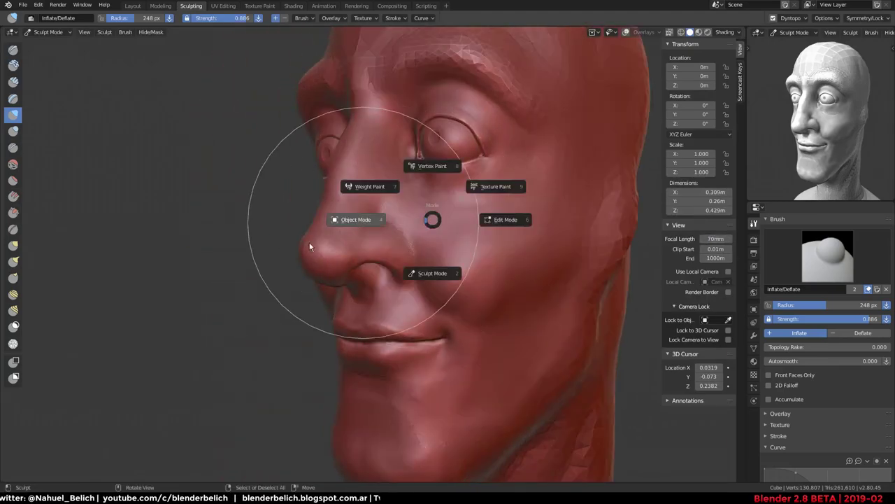
pyautogui.click(361, 230)
pyautogui.keyDown('alt'); pyautogui.moveTo(361, 229); pyautogui.dragTo(453, 221); pyautogui.keyUp('alt')
pyautogui.scroll(-4, 453, 221)
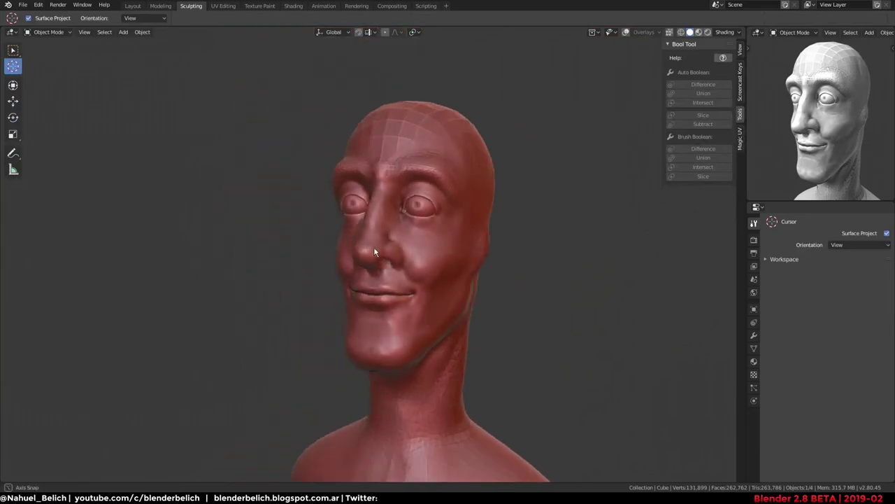
pyautogui.keyDown('alt'); pyautogui.moveTo(373, 246); pyautogui.dragTo(349, 260); pyautogui.keyUp('alt')
pyautogui.moveTo(823, 162)
pyautogui.keyDown('alt'); pyautogui.mouseDown()
pyautogui.moveTo(825, 138)
pyautogui.moveTo(830, 148)
pyautogui.mouseUp(); pyautogui.keyUp('alt')
pyautogui.scroll(-2, 827, 139)
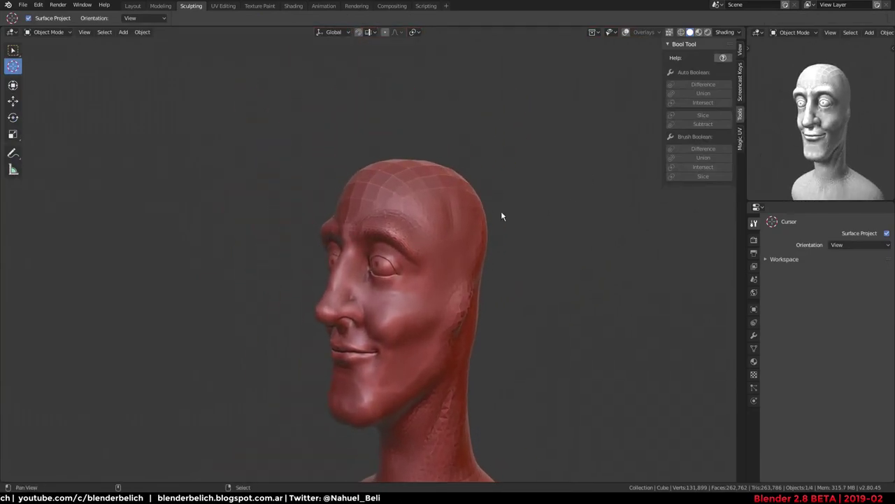
pyautogui.moveTo(501, 211)
pyautogui.keyDown('alt'); pyautogui.mouseDown()
pyautogui.moveTo(310, 200)
pyautogui.moveTo(365, 207)
pyautogui.moveTo(444, 154)
pyautogui.moveTo(370, 166)
pyautogui.moveTo(380, 189)
pyautogui.moveTo(303, 212)
pyautogui.moveTo(357, 220)
pyautogui.moveTo(398, 240)
pyautogui.moveTo(396, 170)
pyautogui.mouseUp(); pyautogui.keyUp('alt')
pyautogui.scroll(2, 396, 195)
pyautogui.scroll(2, 370, 166)
# Pass through Vertex Paint back into Sculpt Mode and pick the Grab brush
pyautogui.hotkey('ctrl', 'Tab')
pyautogui.click(417, 205)
pyautogui.hotkey('ctrl', 'Tab')
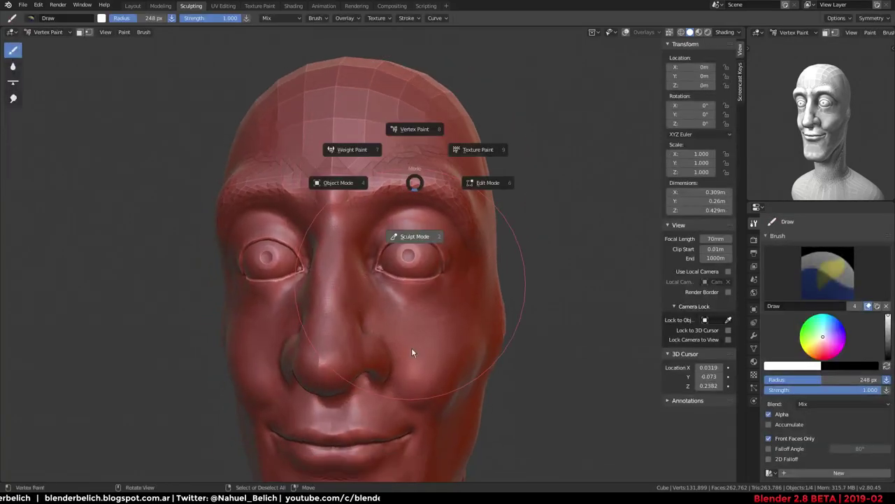
pyautogui.click(418, 234)
pyautogui.moveTo(393, 239)
pyautogui.keyDown('alt'); pyautogui.mouseDown()
pyautogui.moveTo(403, 273)
pyautogui.moveTo(352, 229)
pyautogui.mouseUp(); pyautogui.keyUp('alt')
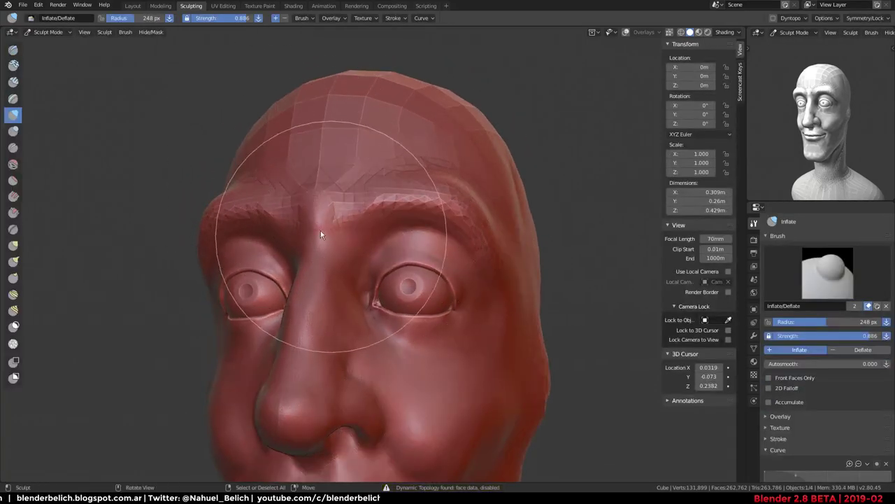
pyautogui.press('g')
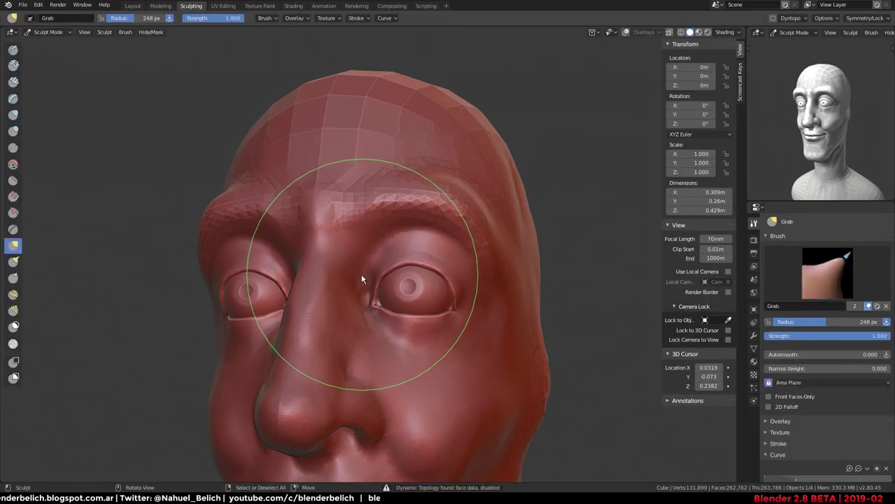
pyautogui.press('k')
pyautogui.moveTo(360, 273)
pyautogui.keyDown('alt'); pyautogui.mouseDown()
pyautogui.moveTo(312, 234)
pyautogui.moveTo(309, 215)
pyautogui.moveTo(322, 191)
pyautogui.moveTo(365, 184)
pyautogui.moveTo(427, 197)
pyautogui.moveTo(397, 195)
pyautogui.mouseUp(); pyautogui.keyUp('alt')
pyautogui.moveTo(397, 195)
pyautogui.mouseDown(button='middle')
pyautogui.moveTo(324, 249)
pyautogui.moveTo(461, 247)
pyautogui.moveTo(480, 259)
pyautogui.mouseUp(button='middle')
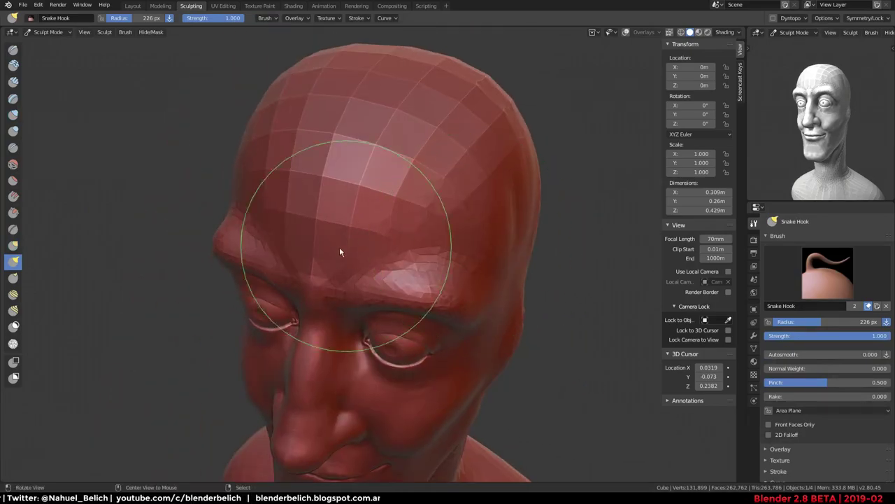
pyautogui.moveTo(339, 247); pyautogui.dragTo(276, 247, button='middle')
pyautogui.moveTo(455, 229); pyautogui.dragTo(530, 212, button='middle')
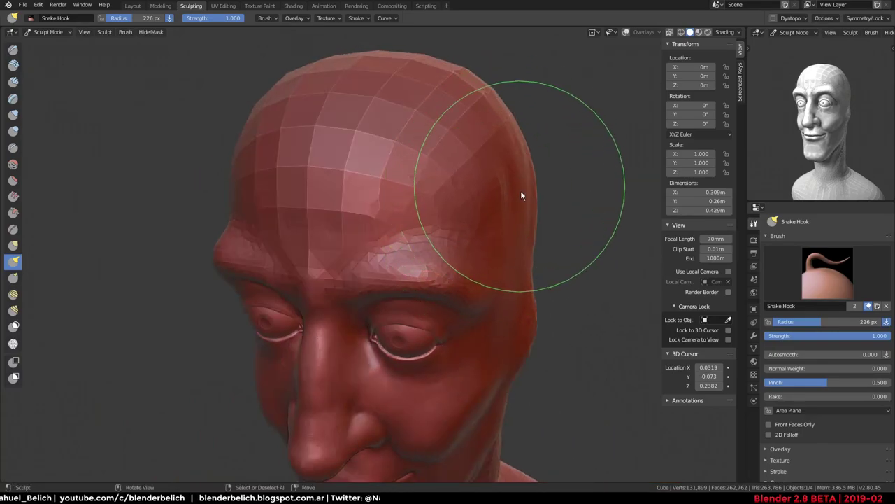
pyautogui.hotkey('ctrl', 'Tab')
pyautogui.click(366, 183)
pyautogui.moveTo(366, 176)
pyautogui.mouseDown(button='middle')
pyautogui.moveTo(302, 184)
pyautogui.moveTo(519, 202)
pyautogui.moveTo(375, 266)
pyautogui.mouseUp(button='middle')
pyautogui.scroll(3, 377, 304)
pyautogui.moveTo(418, 201)
pyautogui.mouseDown(button='middle')
pyautogui.moveTo(374, 270)
pyautogui.moveTo(391, 321)
pyautogui.moveTo(413, 296)
pyautogui.moveTo(420, 168)
pyautogui.mouseUp(button='middle')
pyautogui.hotkey('ctrl', 'Tab')
pyautogui.click(364, 186)
pyautogui.scroll(2, 499, 159)
pyautogui.scroll(-3, 495, 177)
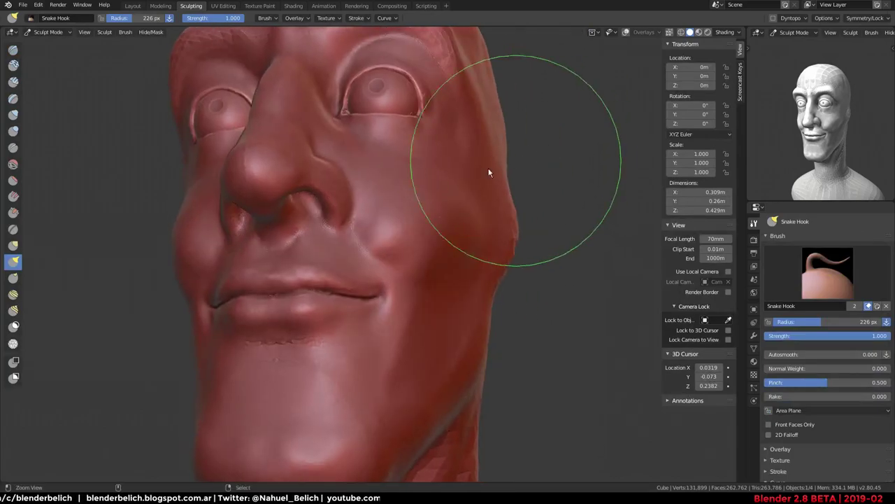
pyautogui.moveTo(489, 170)
pyautogui.mouseDown(button='middle')
pyautogui.moveTo(380, 260)
pyautogui.moveTo(410, 340)
pyautogui.mouseUp(button='middle')
pyautogui.moveTo(418, 278)
pyautogui.mouseDown(button='middle')
pyautogui.moveTo(471, 300)
pyautogui.moveTo(416, 256)
pyautogui.moveTo(392, 215)
pyautogui.moveTo(464, 214)
pyautogui.mouseUp(button='middle')
pyautogui.scroll(3, 392, 214)
pyautogui.scroll(-3, 463, 214)
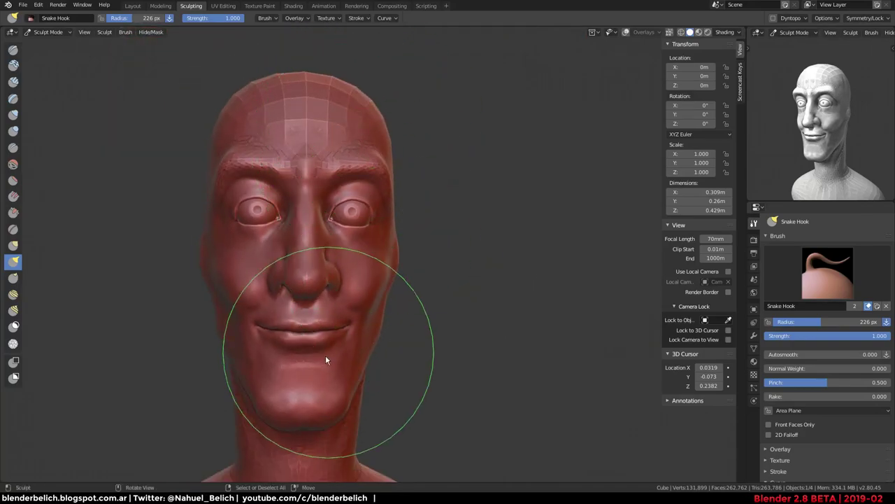
pyautogui.moveTo(326, 359)
pyautogui.mouseDown(button='middle')
pyautogui.moveTo(350, 340)
pyautogui.moveTo(345, 310)
pyautogui.mouseUp(button='middle')
pyautogui.moveTo(265, 240); pyautogui.dragTo(172, 298, button='middle')
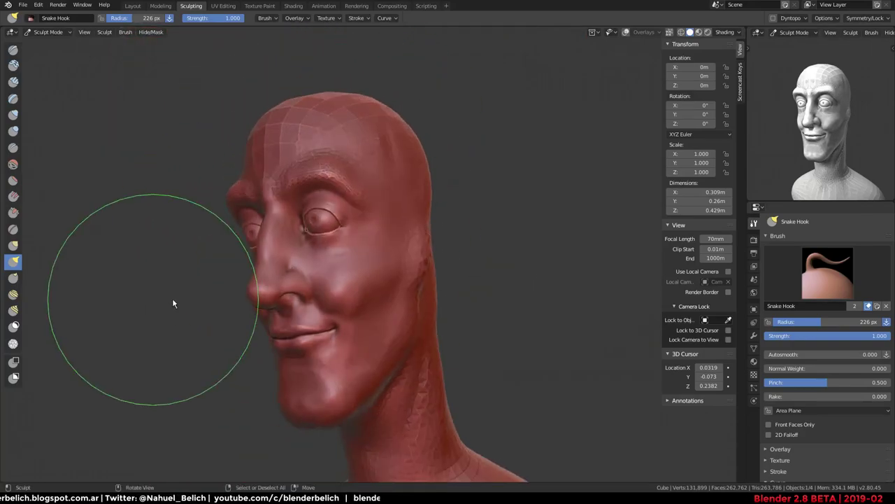
pyautogui.moveTo(498, 307)
pyautogui.mouseDown(button='middle')
pyautogui.moveTo(443, 315)
pyautogui.moveTo(502, 311)
pyautogui.moveTo(505, 253)
pyautogui.mouseUp(button='middle')
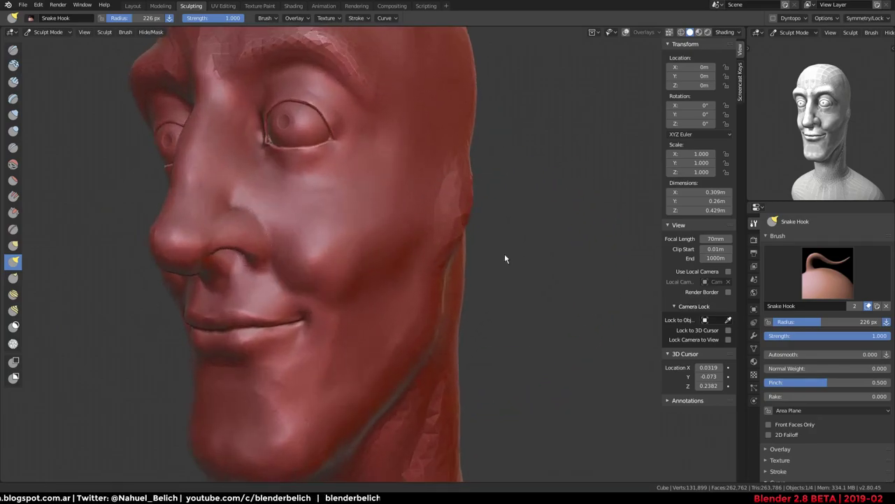
pyautogui.moveTo(444, 143)
pyautogui.keyDown('ctrl'); pyautogui.mouseDown(button='middle')
pyautogui.moveTo(438, 216)
pyautogui.moveTo(407, 257)
pyautogui.moveTo(429, 224)
pyautogui.moveTo(400, 182)
pyautogui.moveTo(434, 198)
pyautogui.moveTo(454, 232)
pyautogui.mouseUp(button='middle'); pyautogui.keyUp('ctrl')
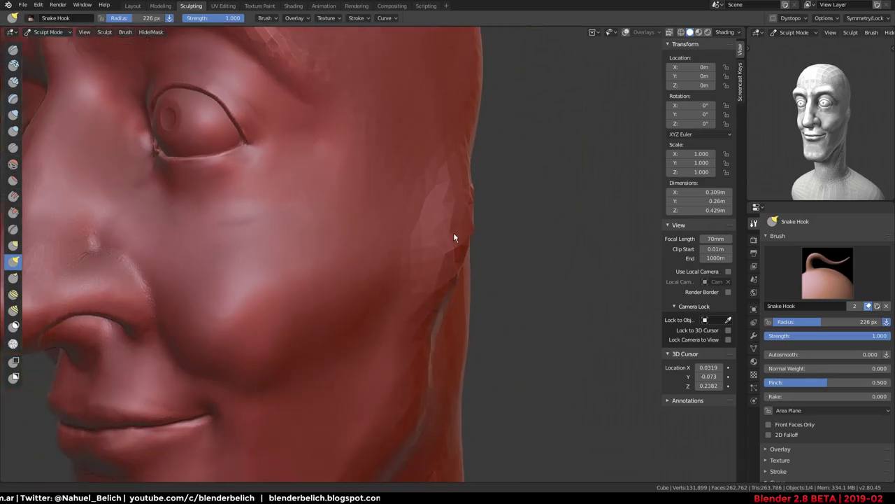
# Shrink the brush and pull the side of the head outward toward the ear
pyautogui.press('f')
pyautogui.click(350, 210)
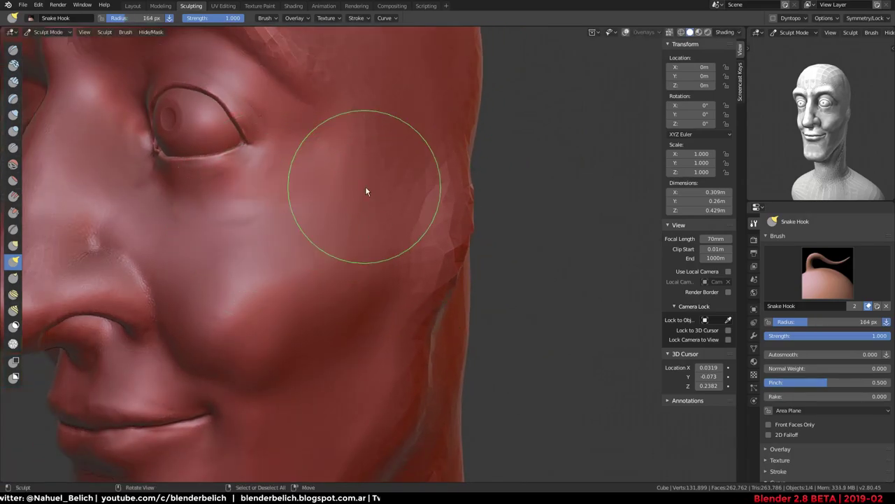
pyautogui.moveTo(454, 180); pyautogui.dragTo(496, 144)
pyautogui.moveTo(496, 144); pyautogui.dragTo(466, 176, button='middle')
# Enable Dyntopo, accept the vertex data warning, and set the brush to 160 px
pyautogui.hotkey('ctrl', 'd')
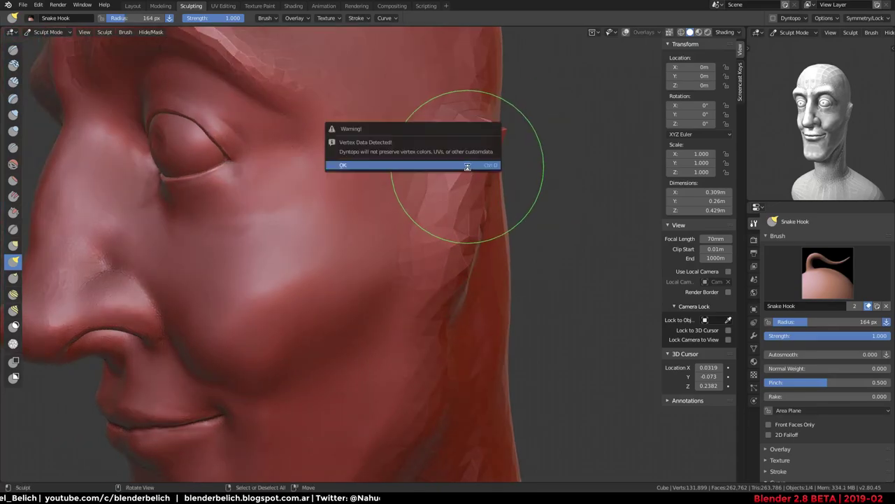
pyautogui.click(485, 165)
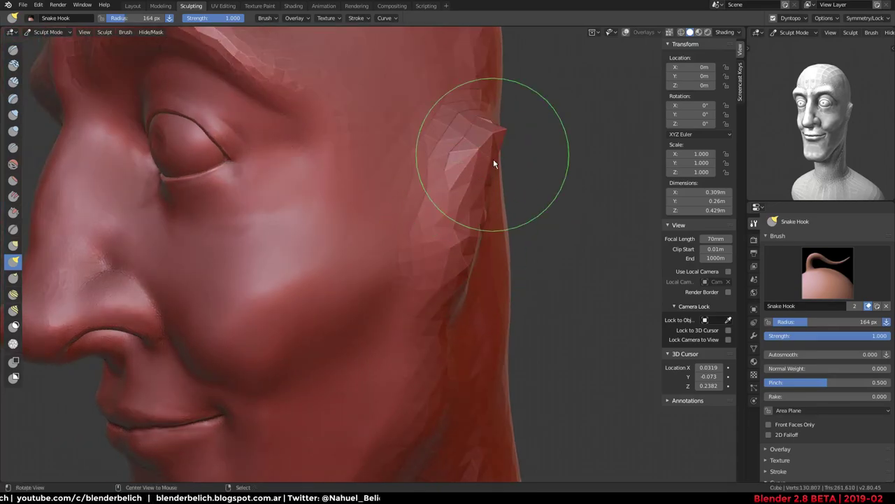
pyautogui.moveTo(496, 161); pyautogui.dragTo(503, 174, button='middle')
pyautogui.press('f')
pyautogui.click(479, 178)
pyautogui.scroll(2, 478, 179)
pyautogui.press('f')
pyautogui.click(444, 184)
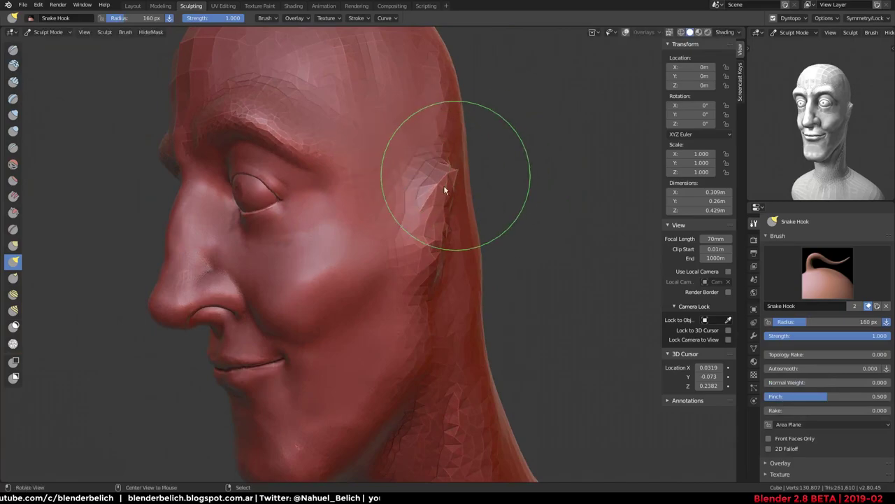
# Pull a pointed ear tip out of the head with Snake Hook strokes and shape its ridge
pyautogui.moveTo(443, 184); pyautogui.dragTo(445, 185, button='middle')
pyautogui.moveTo(444, 185); pyautogui.dragTo(454, 179)
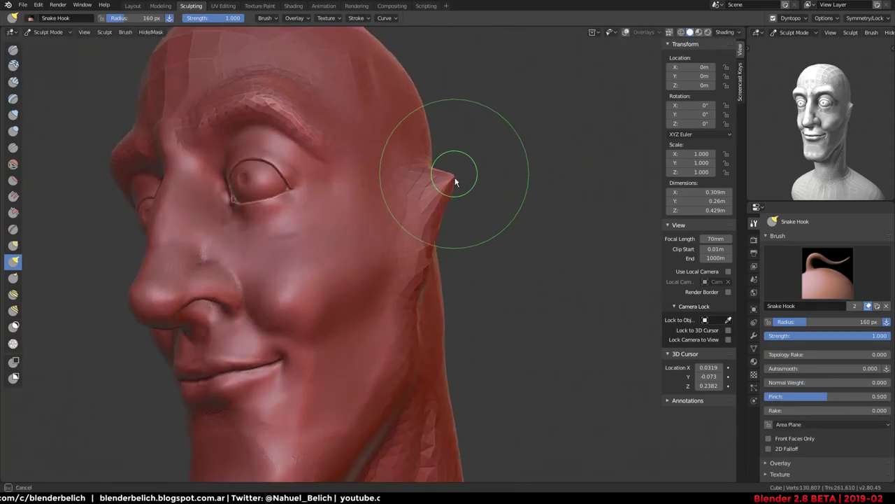
pyautogui.moveTo(456, 184)
pyautogui.mouseDown(button='middle')
pyautogui.moveTo(277, 230)
pyautogui.moveTo(442, 205)
pyautogui.mouseUp(button='middle')
pyautogui.moveTo(442, 205); pyautogui.dragTo(462, 176)
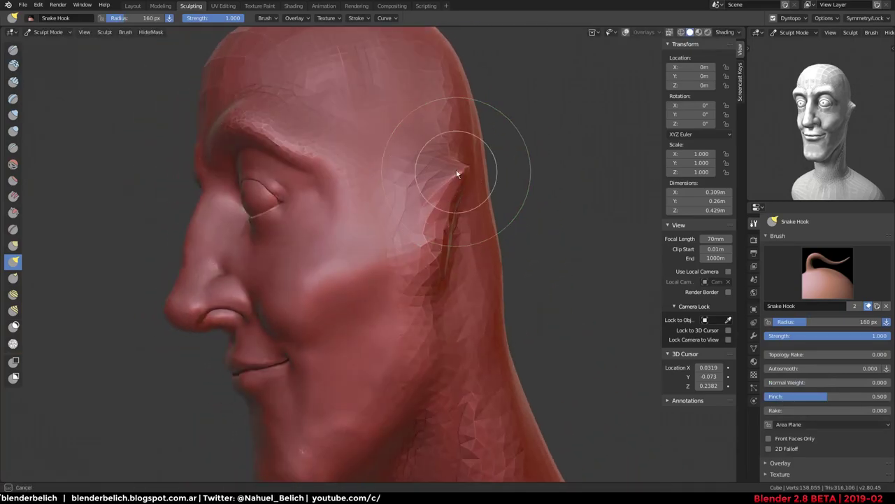
pyautogui.moveTo(429, 259)
pyautogui.mouseDown(button='middle')
pyautogui.moveTo(492, 221)
pyautogui.moveTo(434, 241)
pyautogui.moveTo(445, 244)
pyautogui.mouseUp(button='middle')
pyautogui.moveTo(448, 248); pyautogui.dragTo(458, 267)
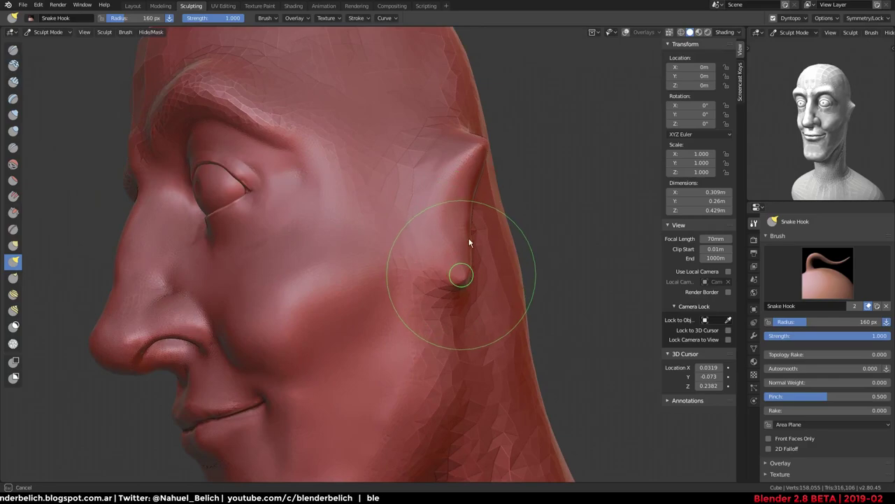
pyautogui.moveTo(466, 271); pyautogui.dragTo(434, 253, button='middle')
pyautogui.moveTo(476, 224)
pyautogui.mouseDown()
pyautogui.moveTo(493, 215)
pyautogui.moveTo(486, 193)
pyautogui.moveTo(504, 186)
pyautogui.moveTo(488, 187)
pyautogui.mouseUp()
pyautogui.moveTo(487, 187)
pyautogui.mouseDown(button='middle')
pyautogui.moveTo(434, 210)
pyautogui.moveTo(501, 155)
pyautogui.moveTo(442, 201)
pyautogui.moveTo(402, 210)
pyautogui.mouseUp(button='middle')
# Set the brush to 106 px and change the Dyntopo Refine Method to Subdivide Edges
pyautogui.press('f')
pyautogui.click(459, 183)
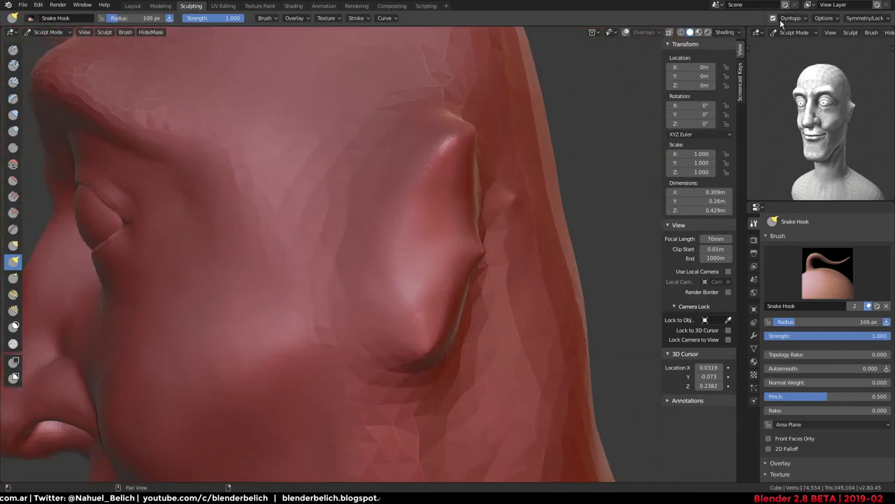
pyautogui.click(788, 17)
pyautogui.click(843, 46)
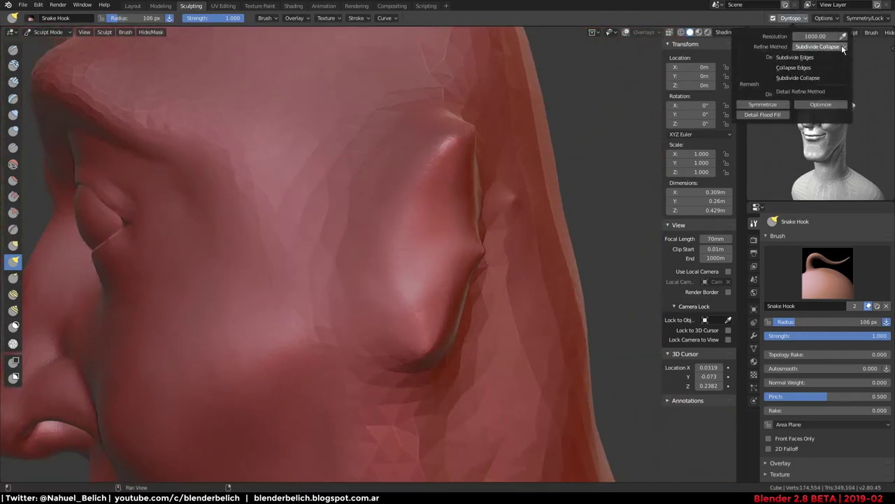
pyautogui.click(823, 59)
# At 191 px, pull the ear ridge up into a bulge and deepen the fold below it
pyautogui.moveTo(532, 140); pyautogui.dragTo(485, 163, button='middle')
pyautogui.press('f')
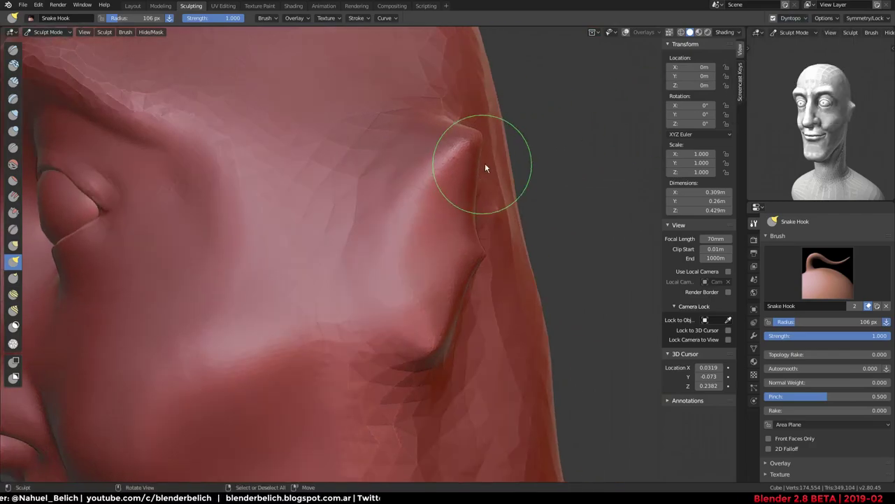
pyautogui.click(465, 222)
pyautogui.moveTo(482, 202)
pyautogui.mouseDown()
pyautogui.moveTo(489, 189)
pyautogui.moveTo(484, 204)
pyautogui.mouseUp()
pyautogui.moveTo(532, 182)
pyautogui.mouseDown(button='middle')
pyautogui.moveTo(418, 174)
pyautogui.moveTo(550, 159)
pyautogui.mouseUp(button='middle')
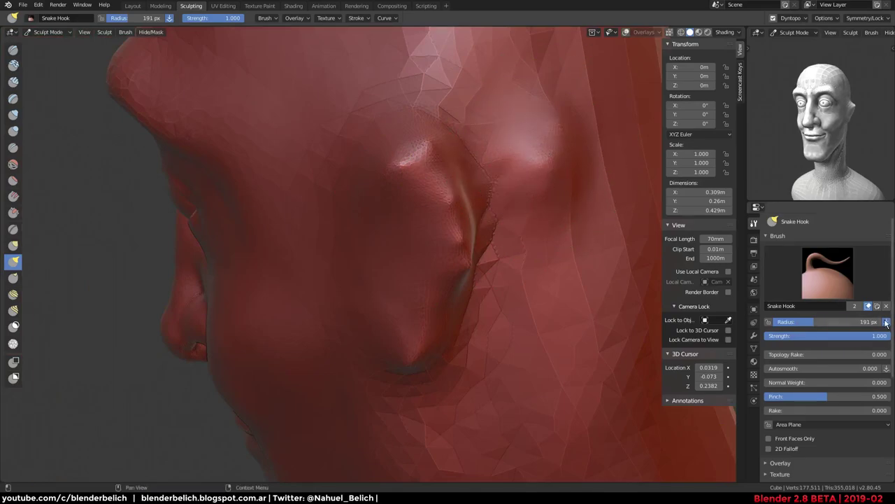
pyautogui.moveTo(490, 236); pyautogui.dragTo(499, 140, button='middle')
pyautogui.moveTo(496, 224)
pyautogui.mouseDown()
pyautogui.moveTo(470, 151)
pyautogui.moveTo(482, 144)
pyautogui.moveTo(429, 152)
pyautogui.moveTo(418, 182)
pyautogui.mouseUp()
pyautogui.moveTo(418, 182)
pyautogui.mouseDown(button='middle')
pyautogui.moveTo(464, 233)
pyautogui.moveTo(418, 186)
pyautogui.moveTo(340, 276)
pyautogui.moveTo(373, 276)
pyautogui.mouseUp(button='middle')
pyautogui.moveTo(374, 275)
pyautogui.mouseDown()
pyautogui.moveTo(400, 249)
pyautogui.moveTo(410, 260)
pyautogui.moveTo(371, 263)
pyautogui.moveTo(403, 256)
pyautogui.mouseUp()
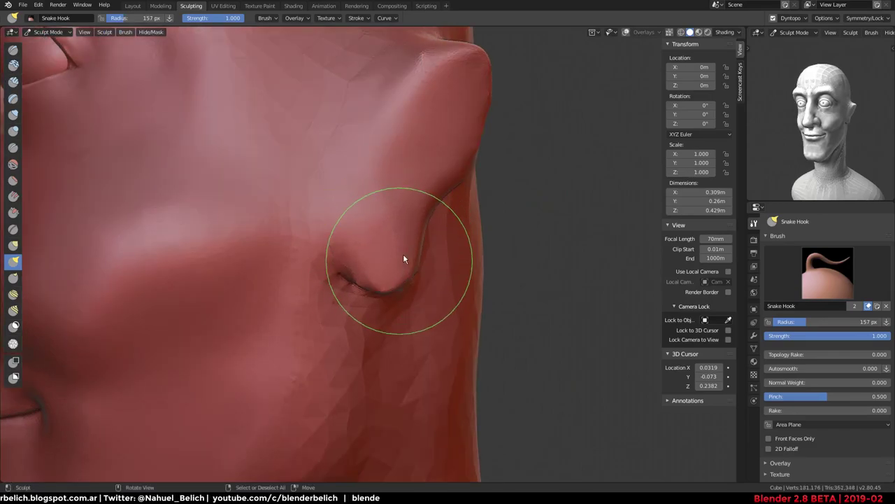
pyautogui.moveTo(404, 256); pyautogui.dragTo(410, 222, button='middle')
pyautogui.moveTo(411, 218); pyautogui.dragTo(460, 190)
# Pull the upper ear fold and reshape the ear lump, drawing the tip into place
pyautogui.moveTo(419, 131); pyautogui.dragTo(410, 90, button='middle')
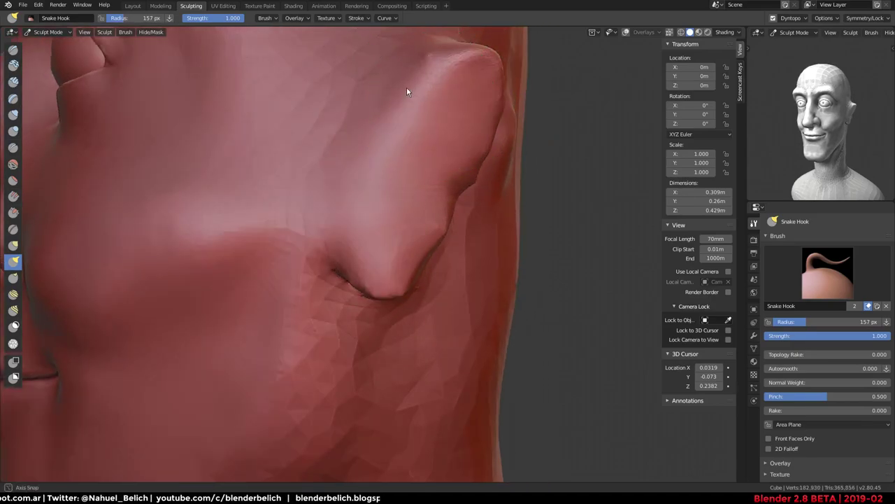
pyautogui.moveTo(410, 90)
pyautogui.mouseDown()
pyautogui.moveTo(402, 70)
pyautogui.moveTo(378, 84)
pyautogui.moveTo(359, 128)
pyautogui.moveTo(404, 226)
pyautogui.moveTo(394, 214)
pyautogui.mouseUp()
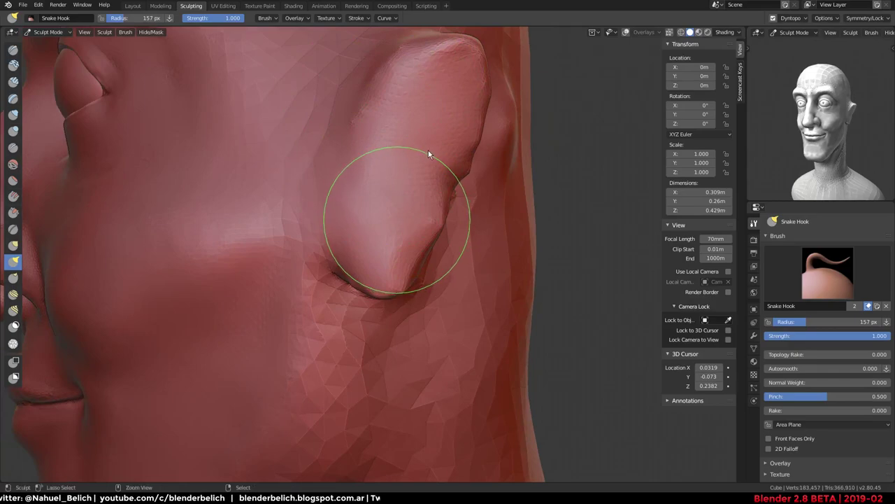
pyautogui.moveTo(428, 150); pyautogui.dragTo(416, 159)
pyautogui.moveTo(416, 158)
pyautogui.mouseDown(button='middle')
pyautogui.moveTo(377, 219)
pyautogui.moveTo(382, 163)
pyautogui.moveTo(419, 230)
pyautogui.mouseUp(button='middle')
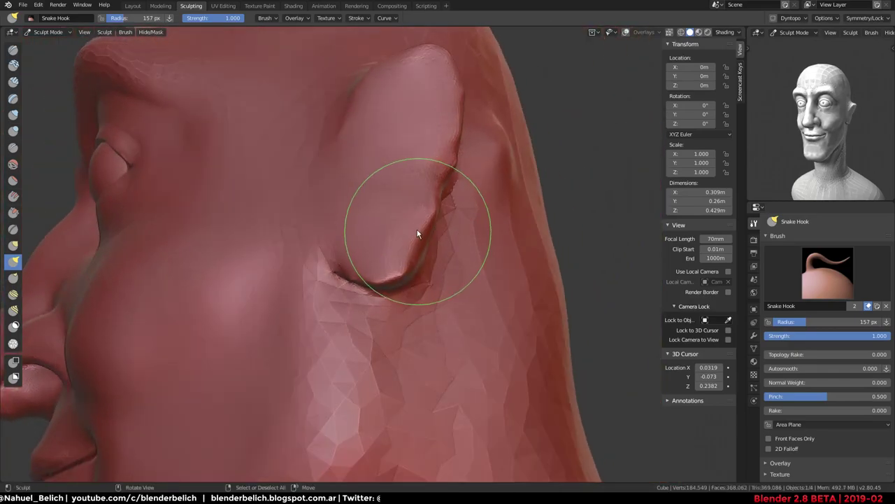
pyautogui.moveTo(420, 230); pyautogui.dragTo(428, 256)
pyautogui.moveTo(427, 188); pyautogui.dragTo(429, 157)
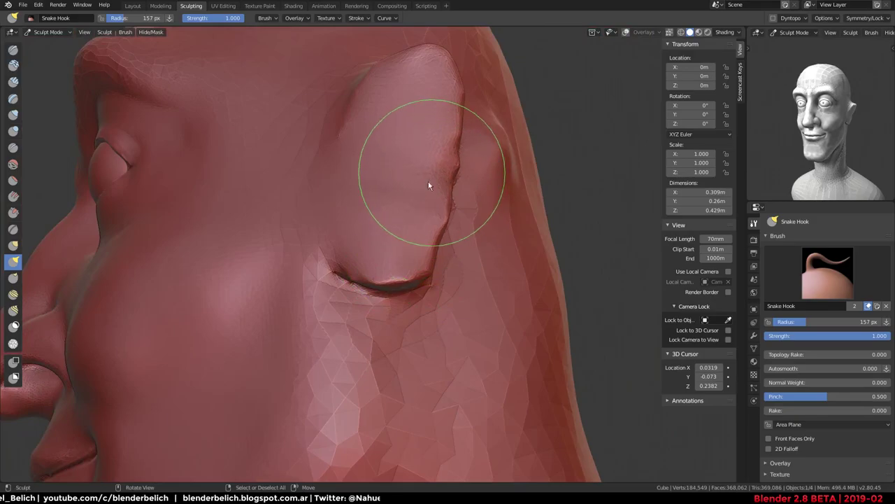
pyautogui.moveTo(429, 155)
pyautogui.mouseDown(button='middle')
pyautogui.moveTo(379, 224)
pyautogui.moveTo(315, 290)
pyautogui.moveTo(376, 256)
pyautogui.mouseUp(button='middle')
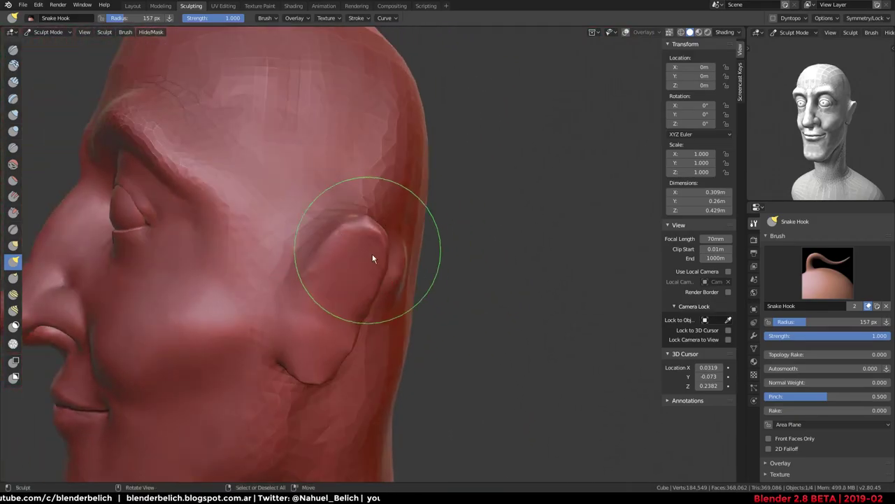
pyautogui.moveTo(376, 256)
pyautogui.mouseDown()
pyautogui.moveTo(361, 300)
pyautogui.moveTo(427, 253)
pyautogui.moveTo(394, 248)
pyautogui.moveTo(389, 200)
pyautogui.mouseUp()
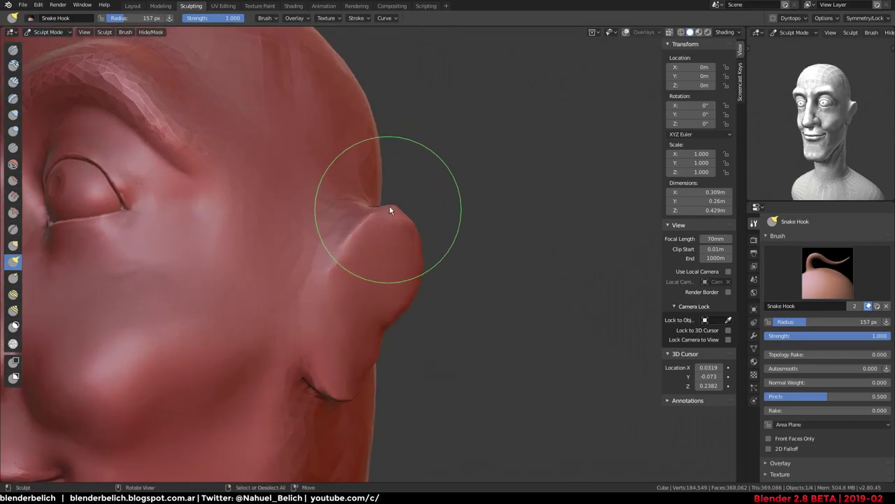
pyautogui.moveTo(344, 219); pyautogui.dragTo(385, 245, button='middle')
pyautogui.moveTo(385, 246); pyautogui.dragTo(403, 224)
pyautogui.moveTo(403, 225)
pyautogui.mouseDown(button='middle')
pyautogui.moveTo(504, 236)
pyautogui.moveTo(432, 180)
pyautogui.moveTo(431, 194)
pyautogui.mouseUp(button='middle')
# At 251 px, reshape the ear's upper edge and pull the ear downward
pyautogui.press('f')
pyautogui.click(411, 201)
pyautogui.moveTo(412, 201)
pyautogui.mouseDown()
pyautogui.moveTo(401, 206)
pyautogui.moveTo(366, 308)
pyautogui.mouseUp()
pyautogui.moveTo(376, 304); pyautogui.dragTo(322, 284, button='middle')
pyautogui.scroll(3, 320, 278)
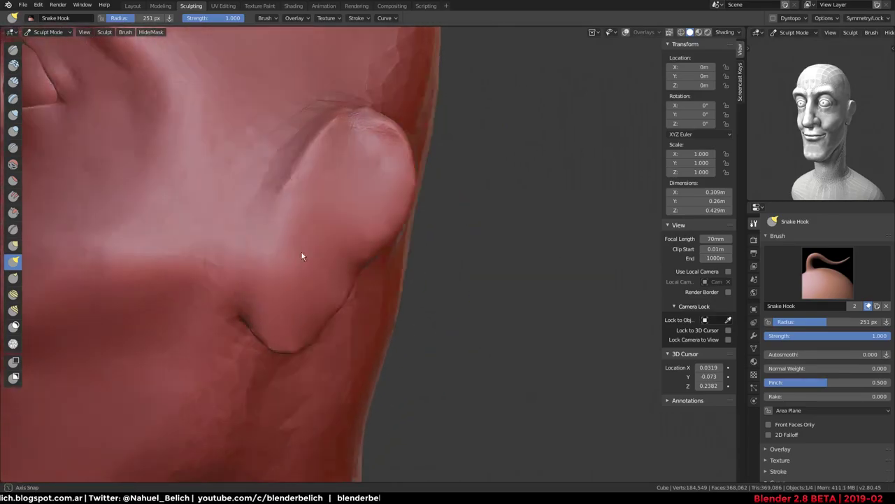
pyautogui.moveTo(300, 250); pyautogui.dragTo(347, 262, button='middle')
# At 170 px, shape the rounded lobe, crease the rim above it, and lift the rim
pyautogui.press('f')
pyautogui.click(309, 273)
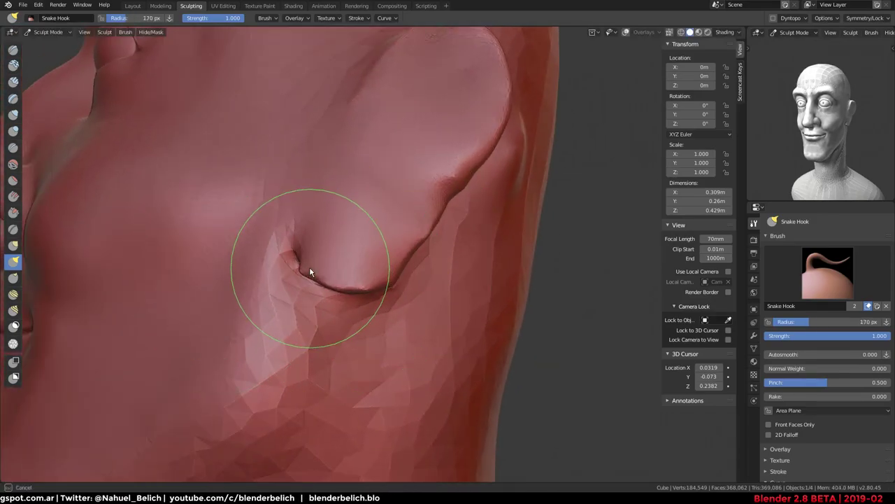
pyautogui.moveTo(309, 266)
pyautogui.mouseDown()
pyautogui.moveTo(365, 277)
pyautogui.moveTo(342, 296)
pyautogui.mouseUp()
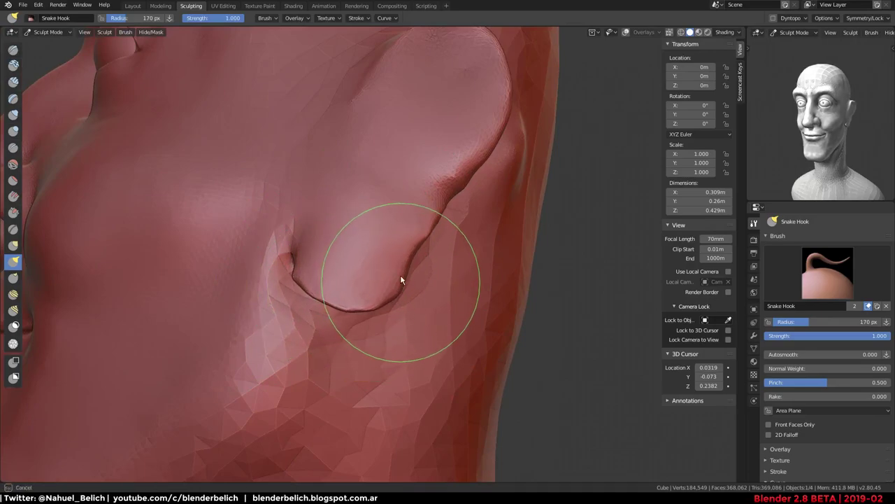
pyautogui.moveTo(400, 274); pyautogui.dragTo(417, 234)
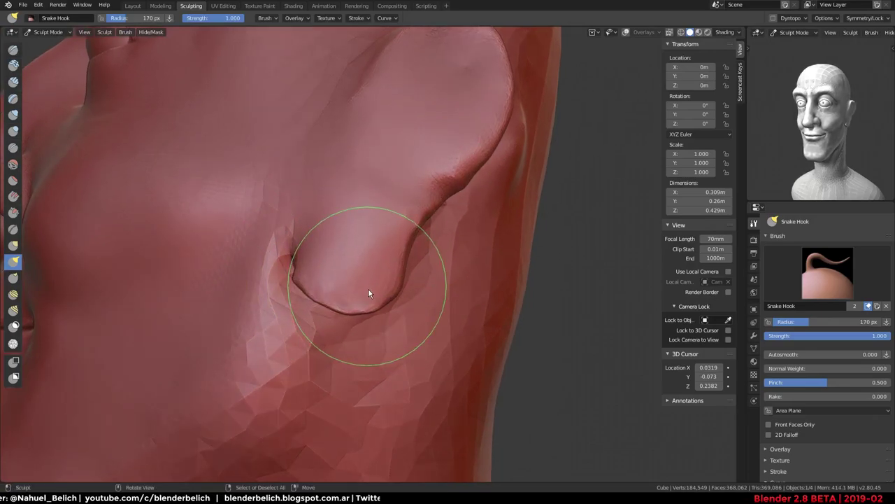
pyautogui.moveTo(377, 311)
pyautogui.mouseDown(button='middle')
pyautogui.moveTo(328, 224)
pyautogui.moveTo(399, 282)
pyautogui.mouseUp(button='middle')
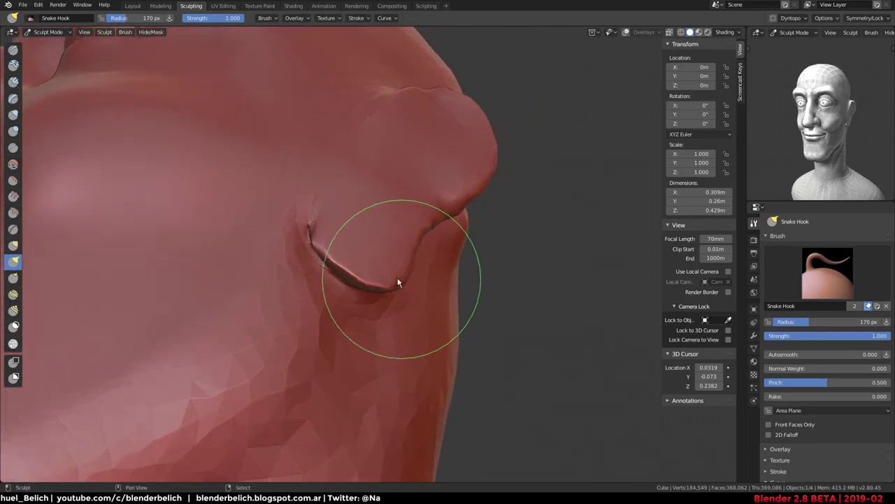
pyautogui.moveTo(319, 253); pyautogui.dragTo(445, 164, button='middle')
pyautogui.moveTo(444, 164); pyautogui.dragTo(487, 135)
pyautogui.moveTo(488, 135)
pyautogui.mouseDown(button='middle')
pyautogui.moveTo(431, 234)
pyautogui.moveTo(489, 200)
pyautogui.mouseUp(button='middle')
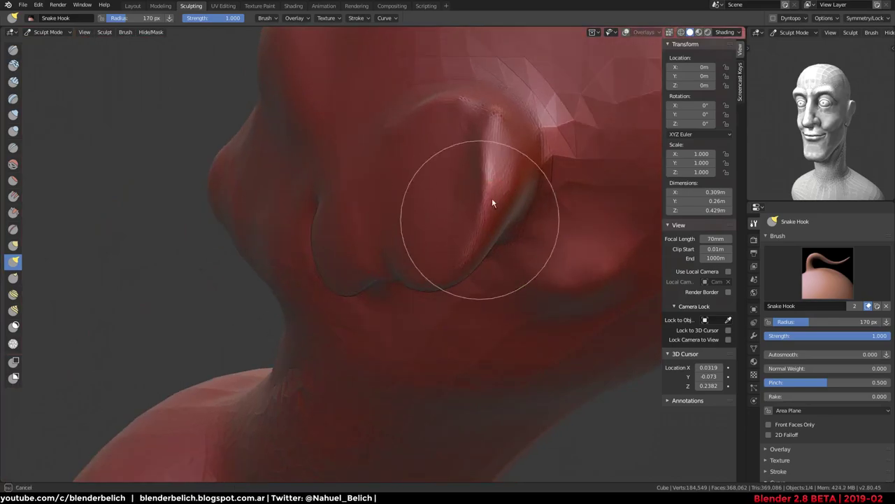
# Switch to Inflate/Deflate and inflate the ear and earlobe into a rounder shape
pyautogui.press('i')
pyautogui.moveTo(478, 228); pyautogui.dragTo(497, 147)
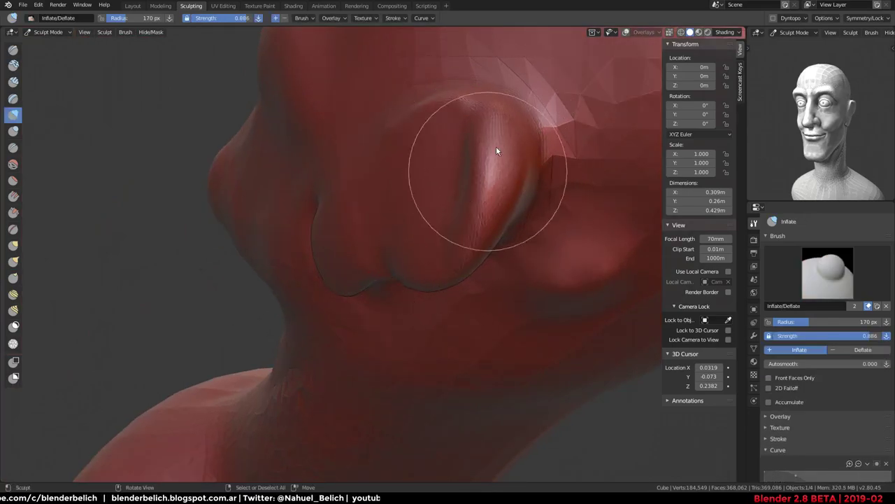
pyautogui.moveTo(425, 271)
pyautogui.mouseDown(button='middle')
pyautogui.moveTo(511, 142)
pyautogui.moveTo(449, 214)
pyautogui.moveTo(477, 177)
pyautogui.moveTo(482, 105)
pyautogui.mouseUp(button='middle')
pyautogui.moveTo(450, 205); pyautogui.dragTo(444, 189, button='middle')
pyautogui.moveTo(444, 189); pyautogui.dragTo(440, 182)
pyautogui.moveTo(441, 188); pyautogui.dragTo(410, 230, button='middle')
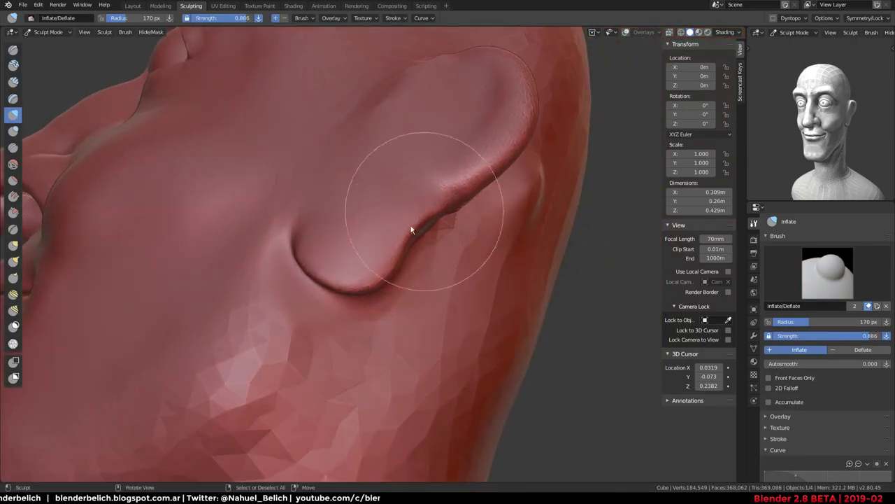
pyautogui.moveTo(410, 230); pyautogui.dragTo(364, 279)
# Inspect the inflated earlobe from below and the front, and reduce the brush to 95 px
pyautogui.scroll(-2, 364, 278)
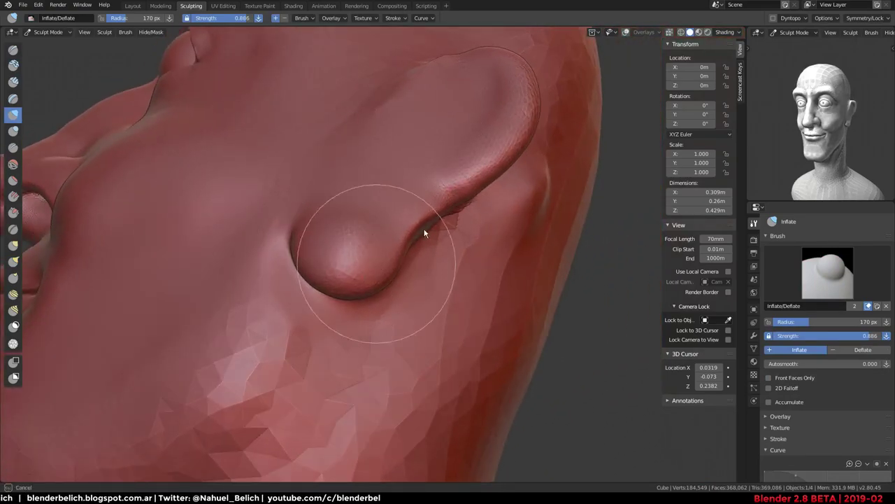
pyautogui.moveTo(414, 179)
pyautogui.mouseDown(button='middle')
pyautogui.moveTo(492, 193)
pyautogui.moveTo(375, 215)
pyautogui.moveTo(359, 290)
pyautogui.mouseUp(button='middle')
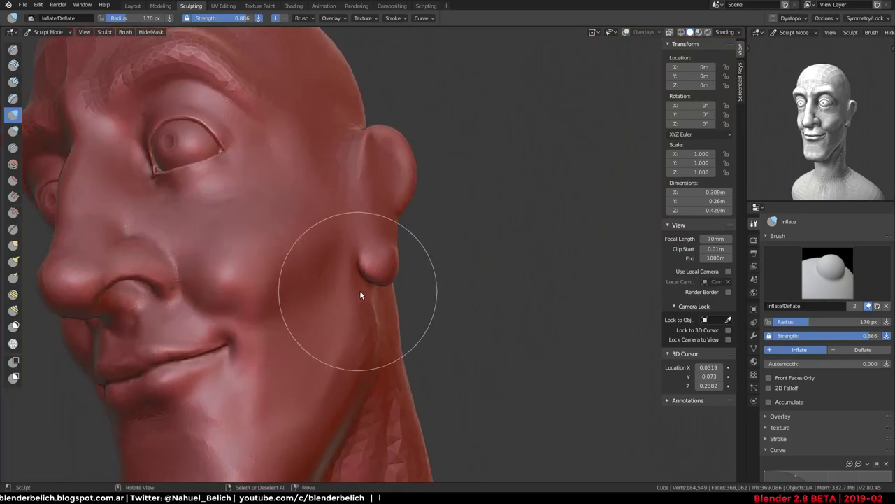
pyautogui.moveTo(391, 171)
pyautogui.mouseDown(button='middle')
pyautogui.moveTo(467, 180)
pyautogui.moveTo(433, 220)
pyautogui.mouseUp(button='middle')
pyautogui.scroll(4, 434, 220)
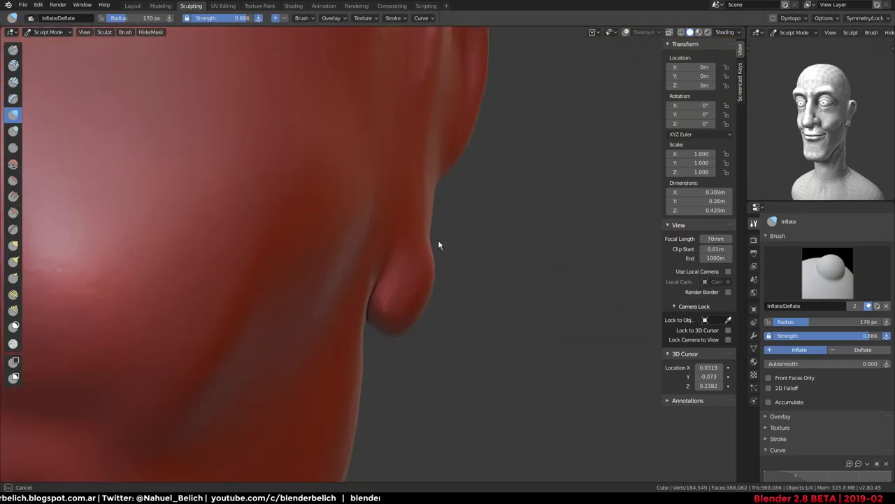
pyautogui.moveTo(435, 272); pyautogui.dragTo(380, 258, button='middle')
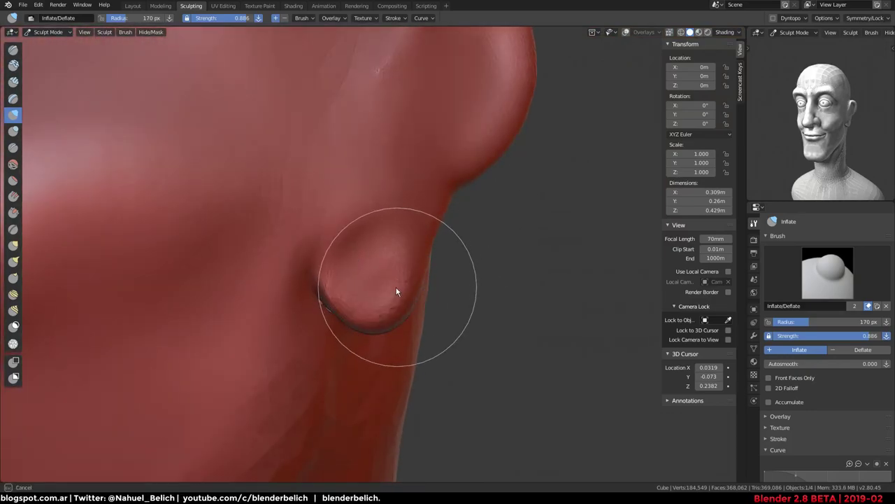
pyautogui.moveTo(416, 144); pyautogui.dragTo(343, 297, button='middle')
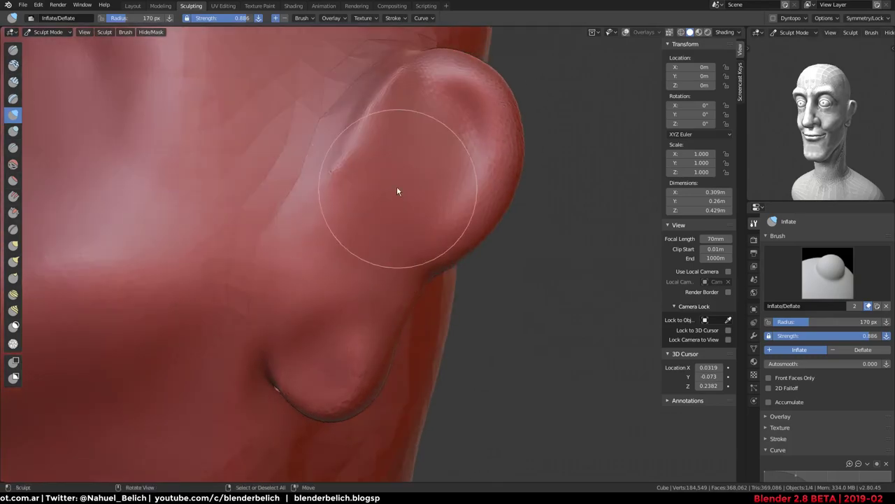
pyautogui.press('f')
pyautogui.click(355, 180)
pyautogui.moveTo(314, 176)
pyautogui.mouseDown(button='middle')
pyautogui.moveTo(389, 162)
pyautogui.moveTo(312, 264)
pyautogui.moveTo(373, 179)
pyautogui.moveTo(379, 141)
pyautogui.moveTo(391, 129)
pyautogui.mouseUp(button='middle')
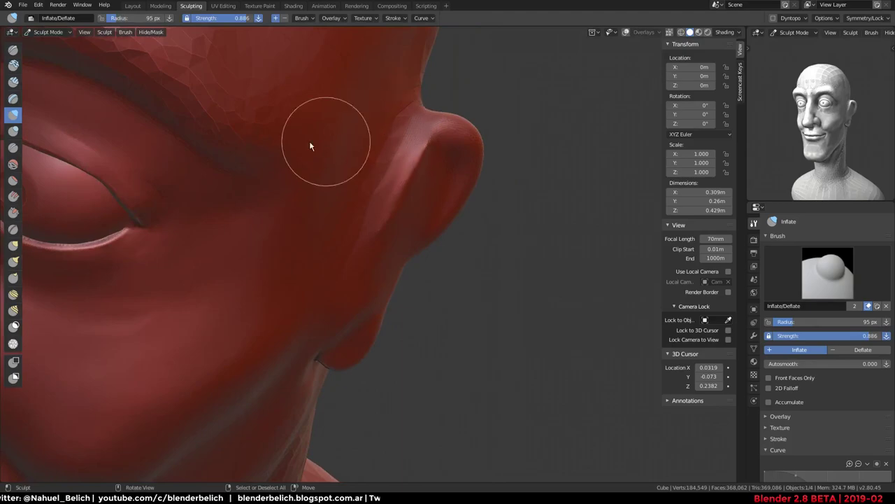
# Switch to the Crease brush and turn on dynamic topology
pyautogui.hotkey('shift', 'c')
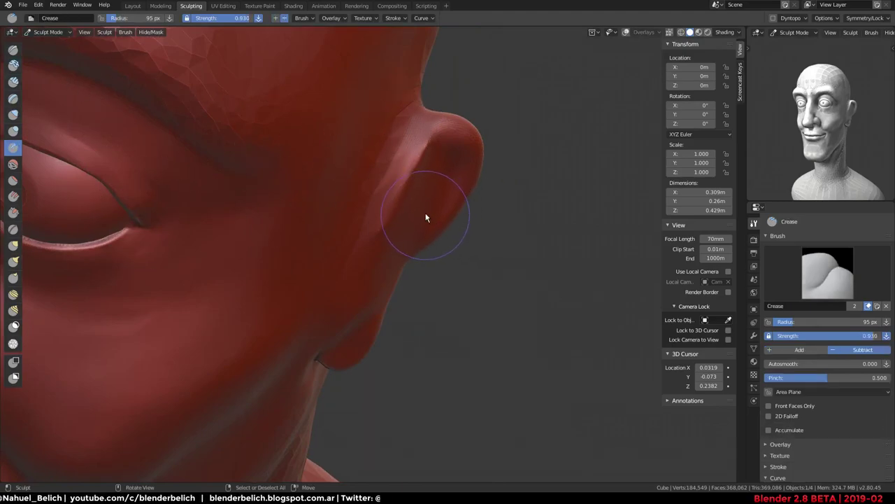
pyautogui.click(773, 18)
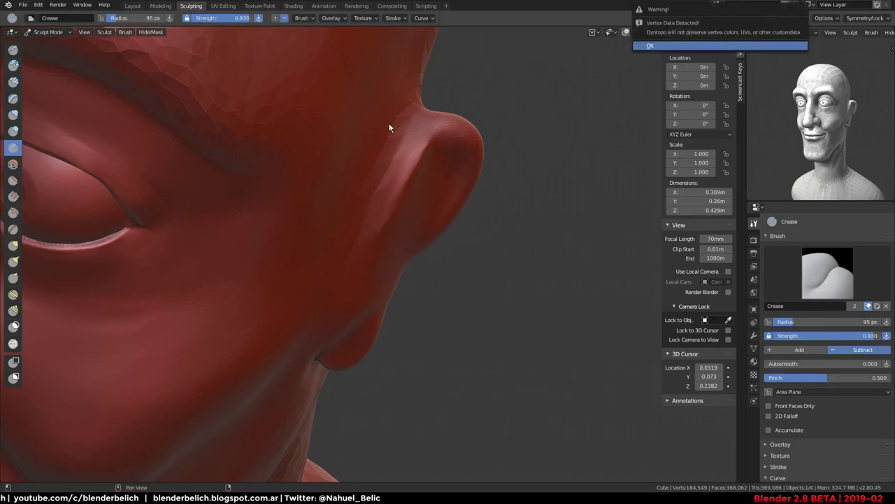
pyautogui.moveTo(392, 124)
pyautogui.mouseDown(button='middle')
pyautogui.moveTo(357, 238)
pyautogui.moveTo(330, 254)
pyautogui.mouseUp(button='middle')
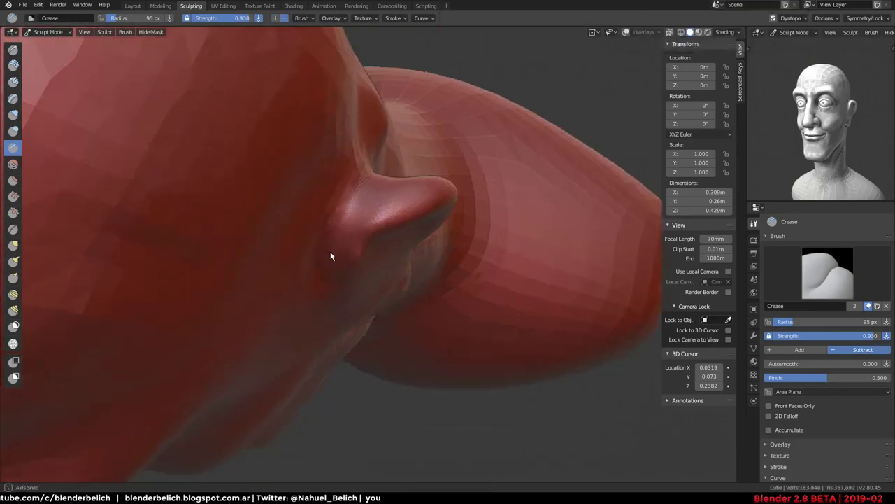
pyautogui.moveTo(380, 200); pyautogui.dragTo(301, 307, button='middle')
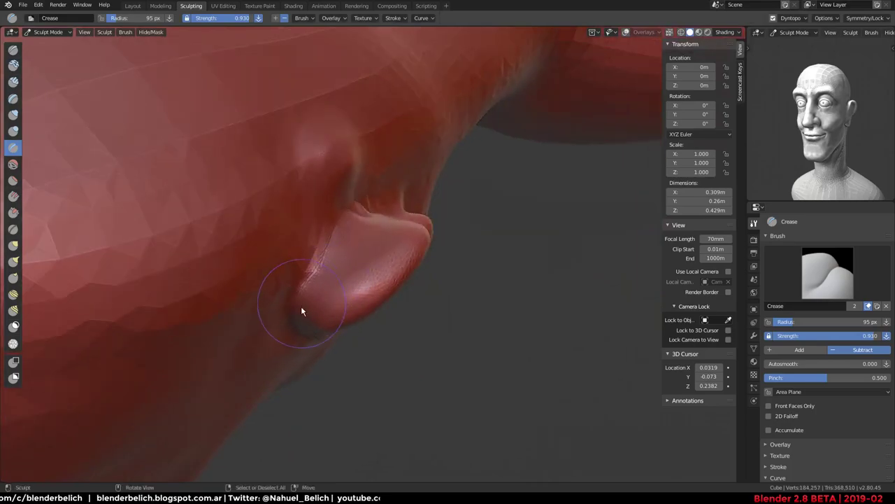
# Crease a groove along the ear where the lobe meets the head
pyautogui.moveTo(310, 150)
pyautogui.mouseDown()
pyautogui.moveTo(327, 166)
pyautogui.moveTo(319, 149)
pyautogui.moveTo(343, 154)
pyautogui.moveTo(323, 146)
pyautogui.mouseUp()
pyautogui.moveTo(324, 146); pyautogui.dragTo(422, 112, button='middle')
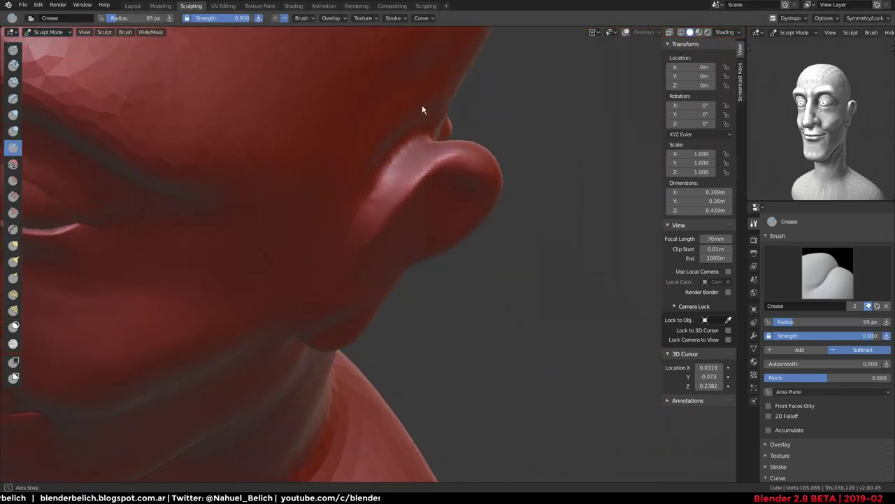
pyautogui.moveTo(438, 142)
pyautogui.mouseDown(button='middle')
pyautogui.moveTo(344, 250)
pyautogui.moveTo(360, 256)
pyautogui.mouseUp(button='middle')
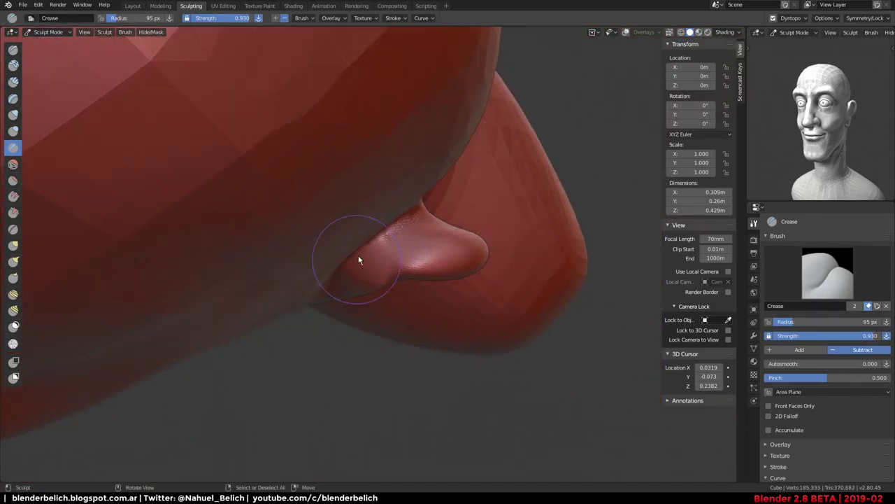
pyautogui.moveTo(359, 256); pyautogui.dragTo(434, 235)
pyautogui.moveTo(400, 260); pyautogui.dragTo(395, 265)
pyautogui.moveTo(395, 264)
pyautogui.mouseDown(button='middle')
pyautogui.moveTo(406, 199)
pyautogui.moveTo(396, 142)
pyautogui.mouseUp(button='middle')
# With Inflate/Deflate at 109 px, inflate the ear rim and bulges in the inner ear
pyautogui.press('i')
pyautogui.moveTo(375, 205); pyautogui.dragTo(359, 209, button='middle')
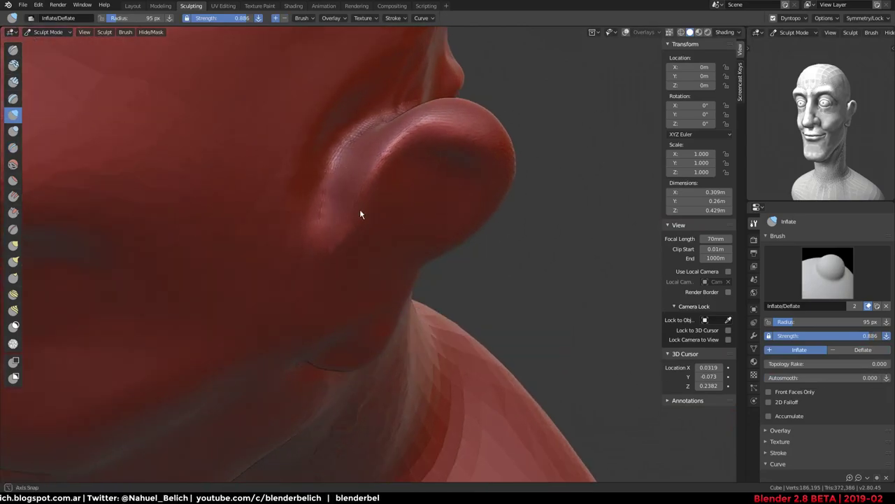
pyautogui.press('f')
pyautogui.click(357, 225)
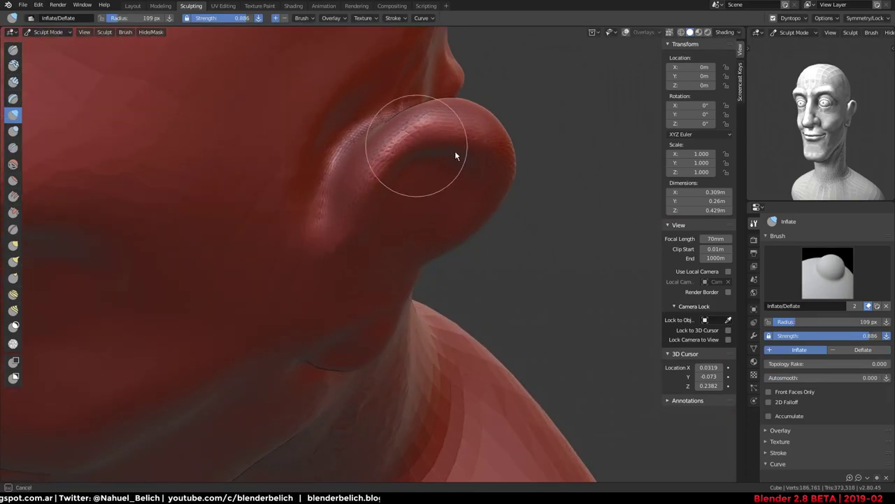
pyautogui.moveTo(460, 150); pyautogui.dragTo(440, 145)
pyautogui.moveTo(440, 145)
pyautogui.mouseDown(button='middle')
pyautogui.moveTo(362, 190)
pyautogui.moveTo(375, 137)
pyautogui.mouseUp(button='middle')
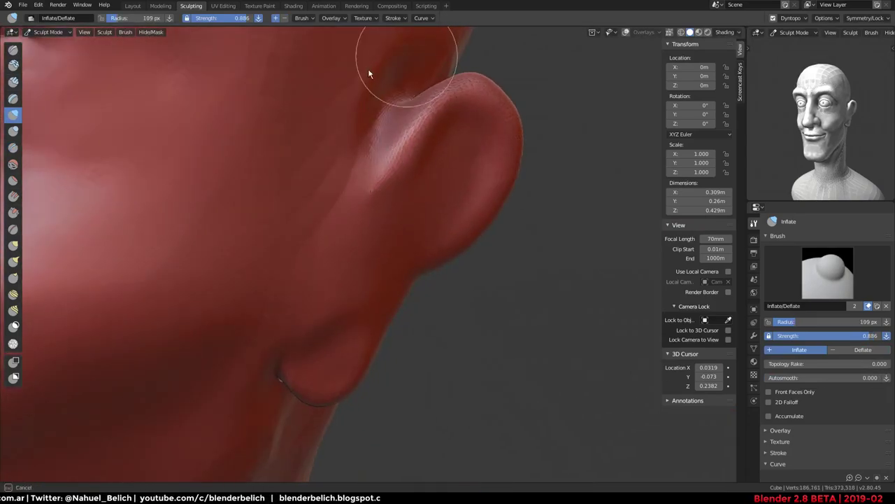
pyautogui.moveTo(375, 197); pyautogui.dragTo(346, 186, button='middle')
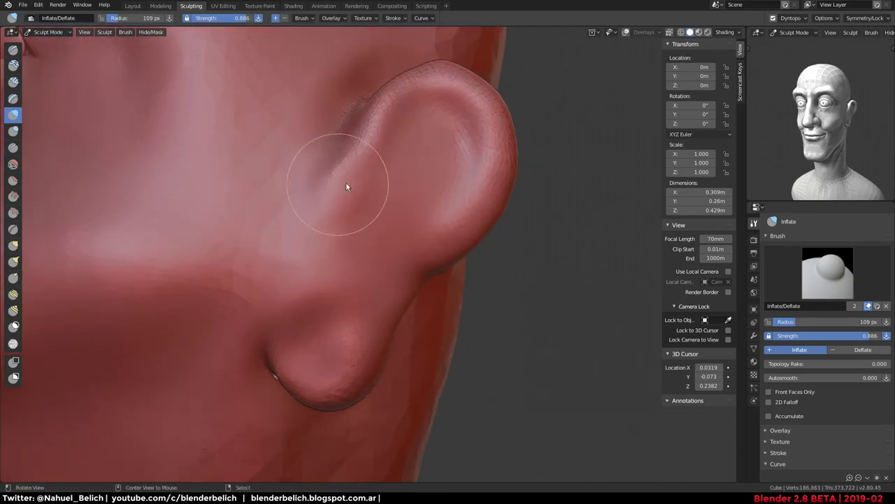
pyautogui.moveTo(374, 185)
pyautogui.mouseDown()
pyautogui.moveTo(406, 150)
pyautogui.moveTo(424, 156)
pyautogui.moveTo(417, 181)
pyautogui.moveTo(426, 189)
pyautogui.mouseUp()
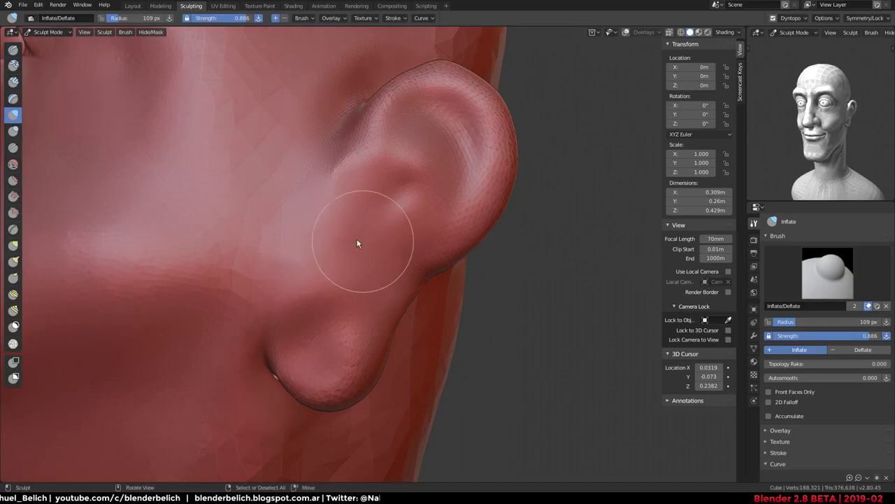
# Dent the concha at 62 px, then round it into a bowl at 112 px
pyautogui.press('f')
pyautogui.click(361, 204)
pyautogui.moveTo(361, 204)
pyautogui.keyDown('ctrl'); pyautogui.mouseDown()
pyautogui.moveTo(357, 238)
pyautogui.moveTo(367, 240)
pyautogui.mouseUp(); pyautogui.keyUp('ctrl')
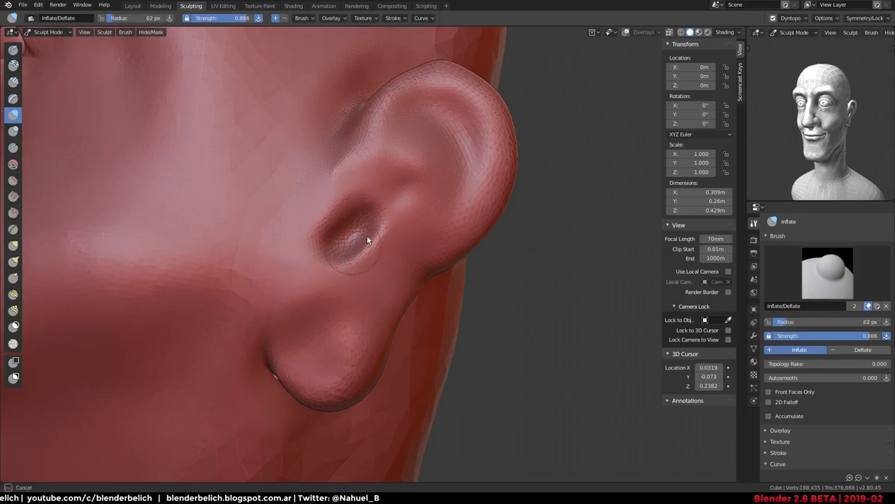
pyautogui.moveTo(369, 256); pyautogui.dragTo(374, 240, button='middle')
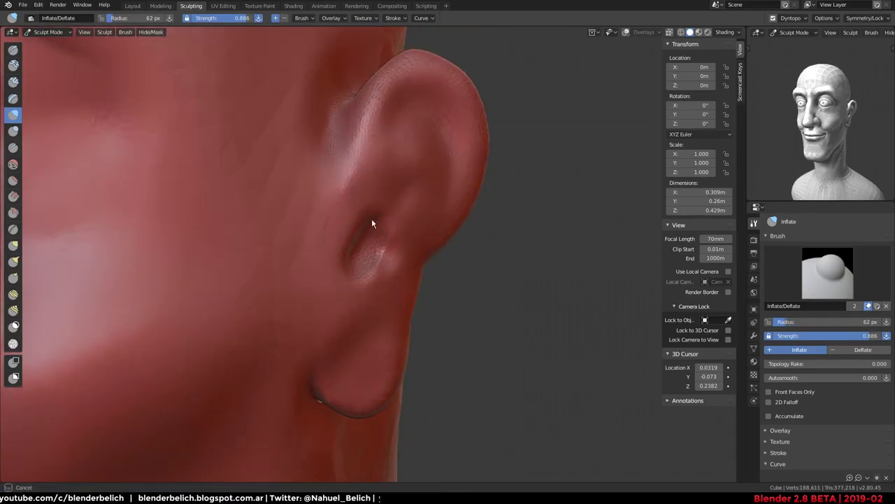
pyautogui.press('f')
pyautogui.click(392, 251)
pyautogui.moveTo(393, 251); pyautogui.dragTo(359, 279)
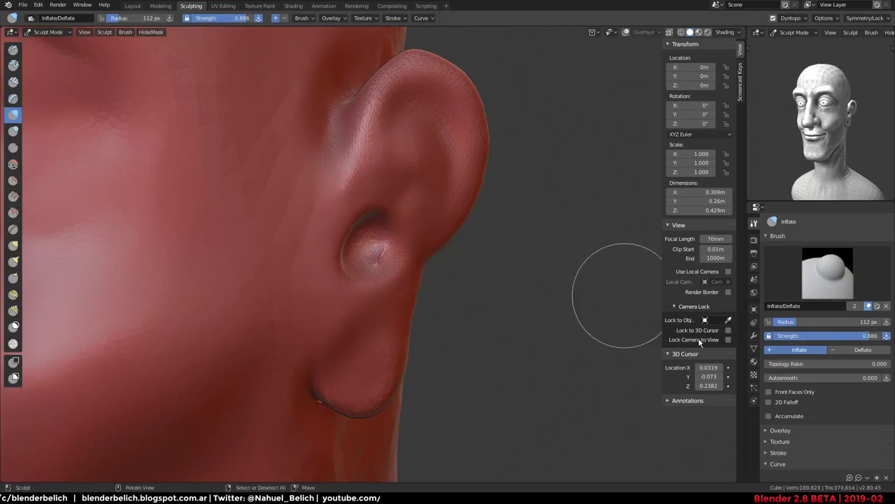
# Raise Autosmooth to 0.213 and inflate the bump inside the ear cavity
pyautogui.moveTo(776, 378); pyautogui.dragTo(793, 378)
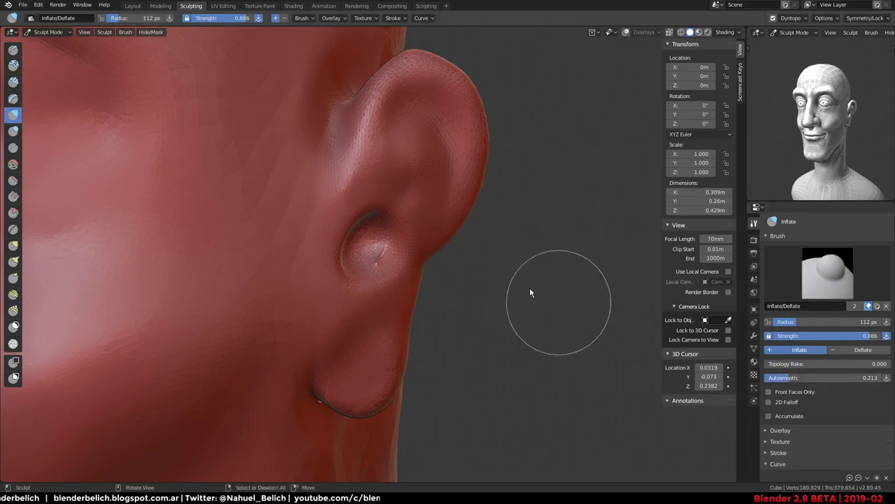
pyautogui.moveTo(373, 253)
pyautogui.mouseDown()
pyautogui.moveTo(365, 264)
pyautogui.moveTo(384, 244)
pyautogui.moveTo(369, 279)
pyautogui.moveTo(374, 259)
pyautogui.moveTo(387, 272)
pyautogui.mouseUp()
pyautogui.scroll(3, 361, 281)
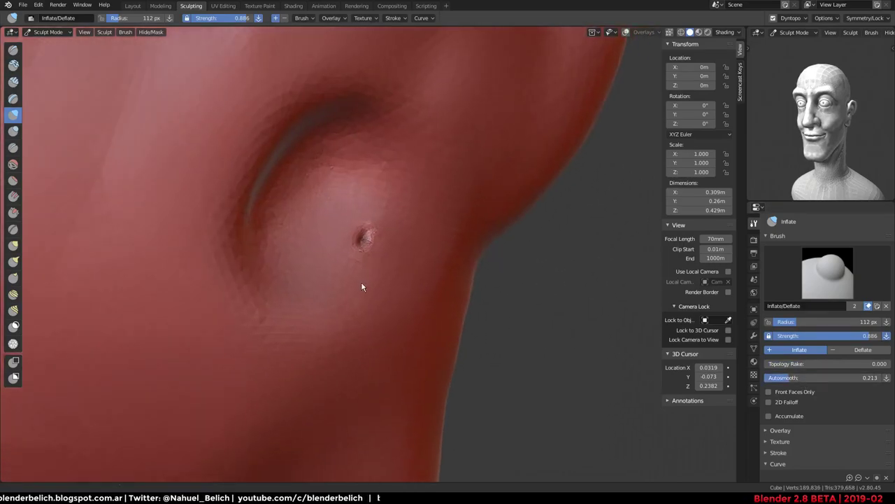
pyautogui.scroll(2, 369, 218)
pyautogui.moveTo(371, 222)
pyautogui.mouseDown()
pyautogui.moveTo(326, 228)
pyautogui.moveTo(305, 265)
pyautogui.moveTo(352, 242)
pyautogui.moveTo(323, 242)
pyautogui.moveTo(359, 208)
pyautogui.moveTo(346, 240)
pyautogui.mouseUp()
# Select the Grab brush and set the Dyntopo Refine Method to Collapse Edges
pyautogui.click(13, 245)
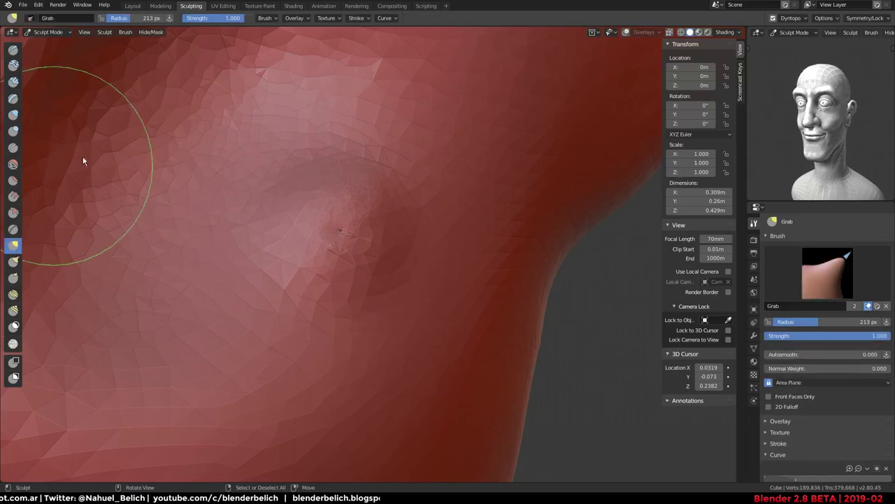
pyautogui.click(784, 19)
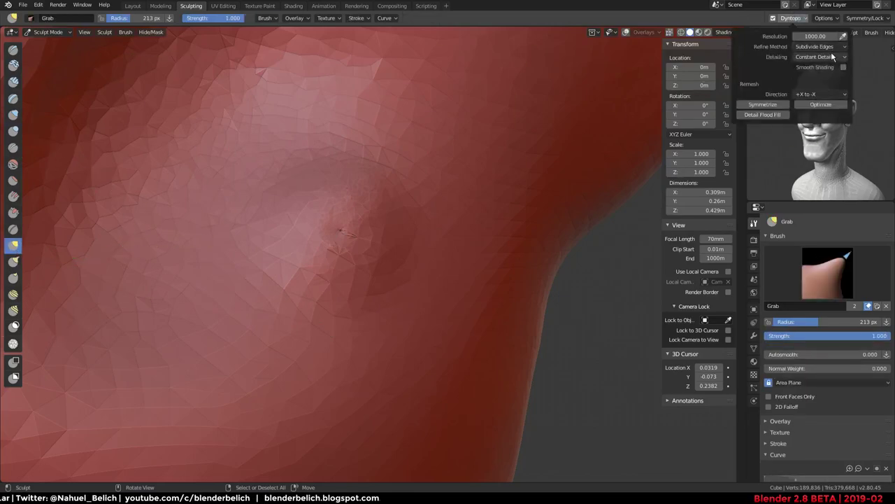
pyautogui.click(829, 47)
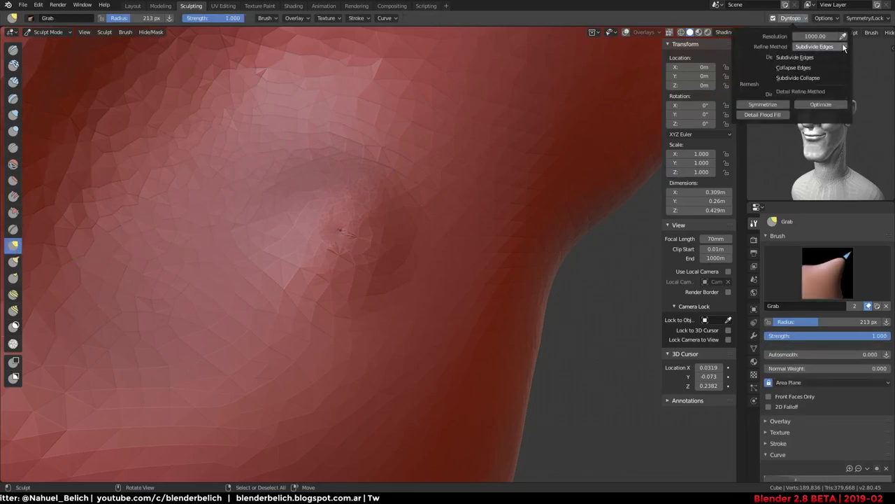
pyautogui.click(823, 77)
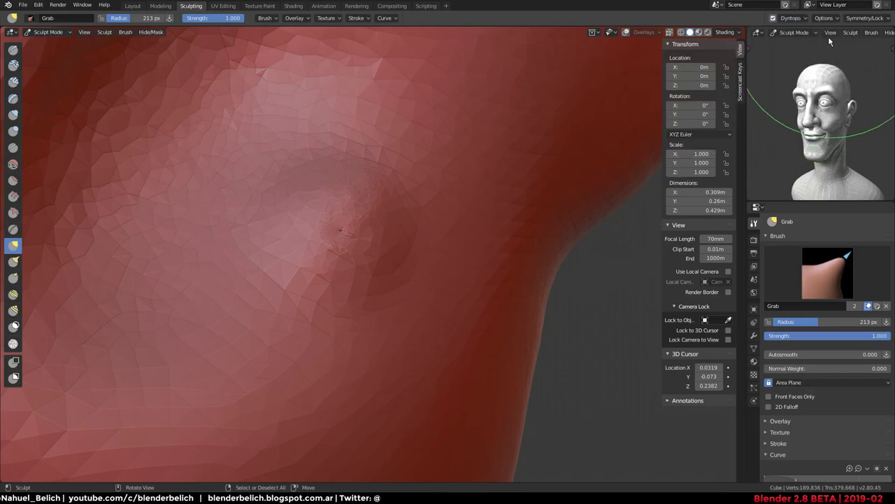
pyautogui.click(803, 20)
pyautogui.click(829, 46)
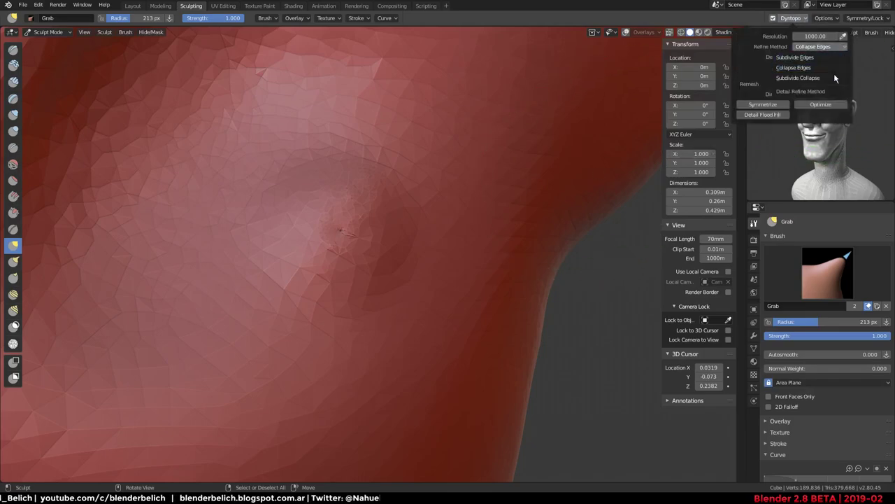
# Grab the surface around the ear dimple, then switch to the Flatten/Contrast brush
pyautogui.moveTo(335, 233)
pyautogui.mouseDown()
pyautogui.moveTo(360, 219)
pyautogui.moveTo(356, 207)
pyautogui.mouseUp()
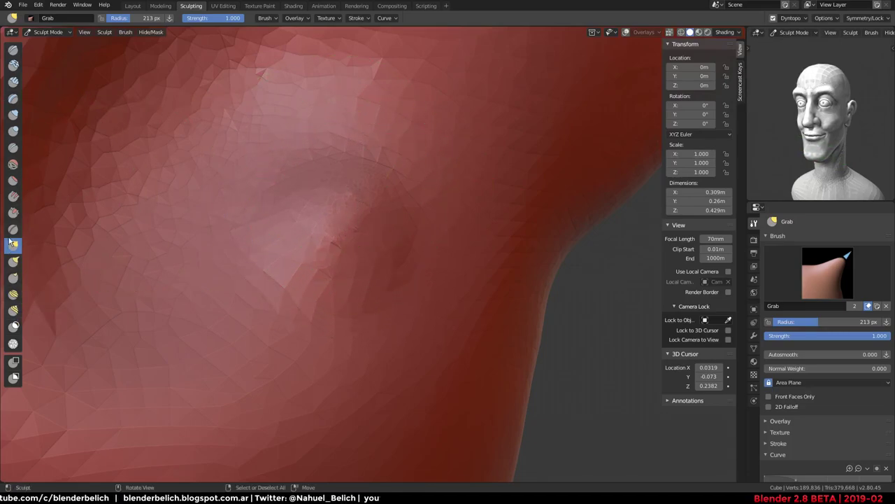
pyautogui.click(13, 181)
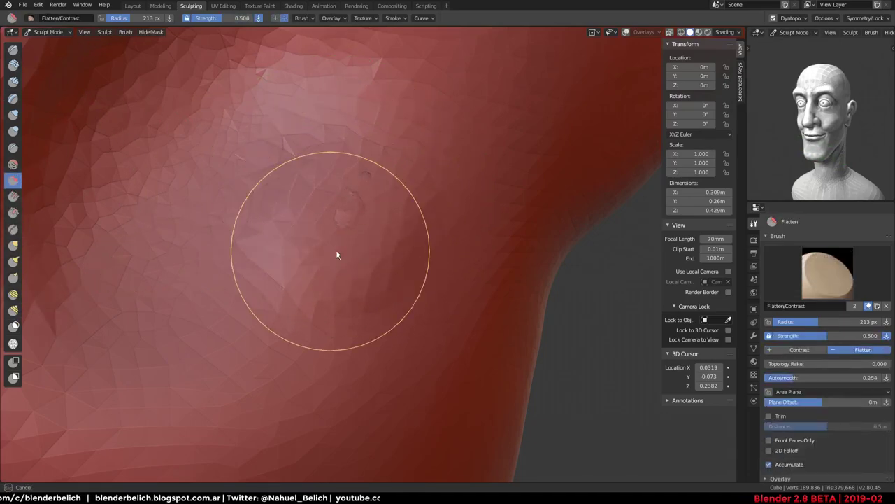
pyautogui.moveTo(353, 221); pyautogui.dragTo(324, 242, button='middle')
pyautogui.hotkey('ctrl', 'Tab')
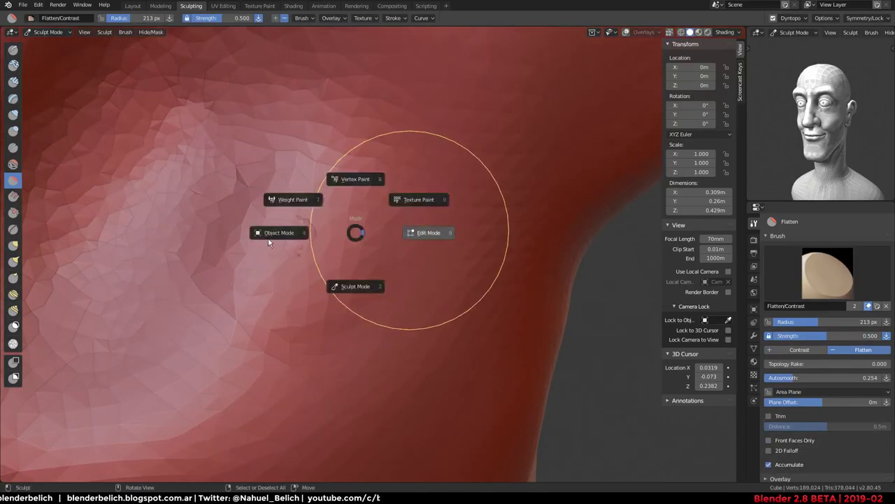
# Toggle the head mesh through Edit and Object Mode, then return to Sculpt Mode near the ear
pyautogui.click(366, 227)
pyautogui.press('Tab')
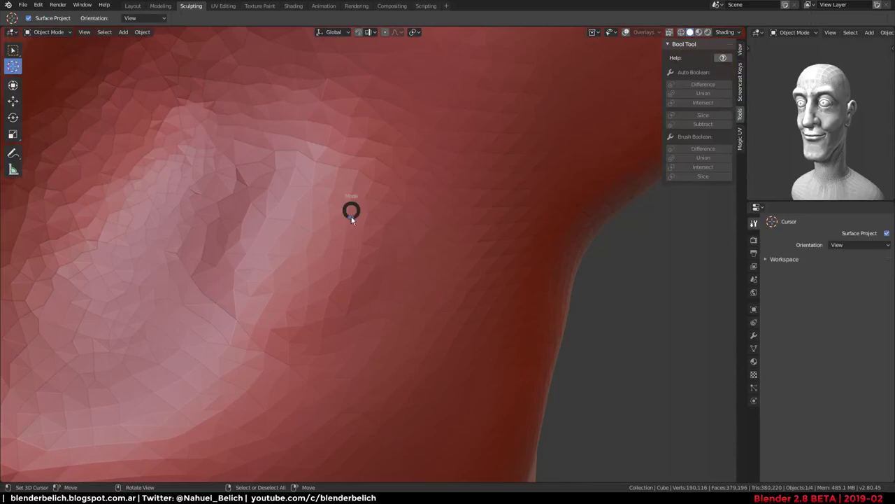
pyautogui.click(354, 284)
pyautogui.scroll(-3, 352, 318)
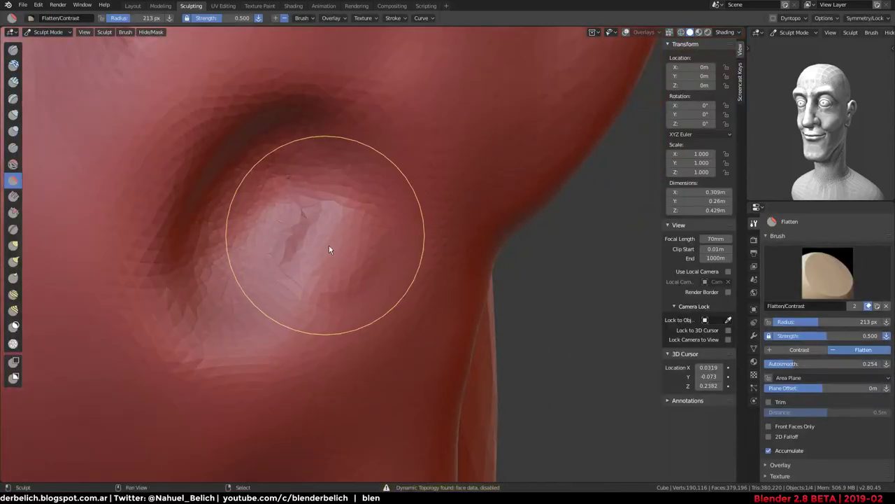
pyautogui.scroll(-3, 298, 230)
pyautogui.moveTo(351, 218)
pyautogui.mouseDown(button='middle')
pyautogui.moveTo(361, 263)
pyautogui.moveTo(369, 175)
pyautogui.mouseUp(button='middle')
pyautogui.moveTo(329, 154); pyautogui.dragTo(345, 216, button='middle')
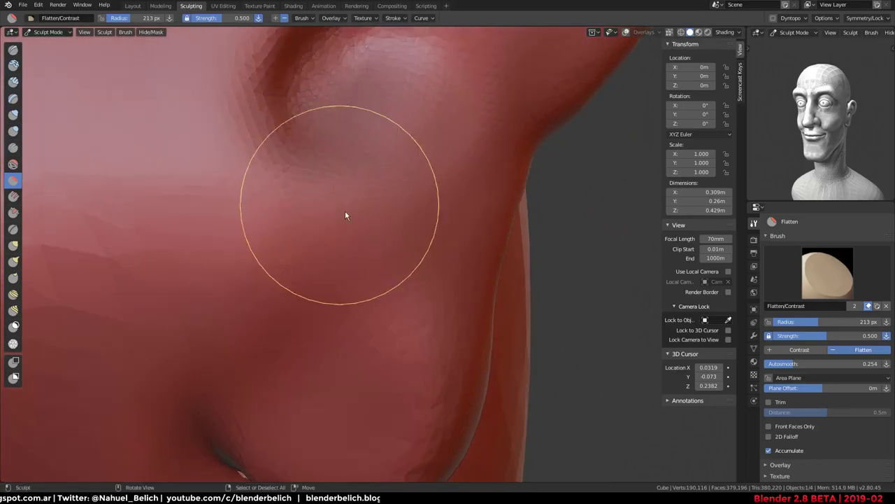
# Add Clay Strips ridges to the ear and lower lobe with a smaller brush
pyautogui.click(13, 81)
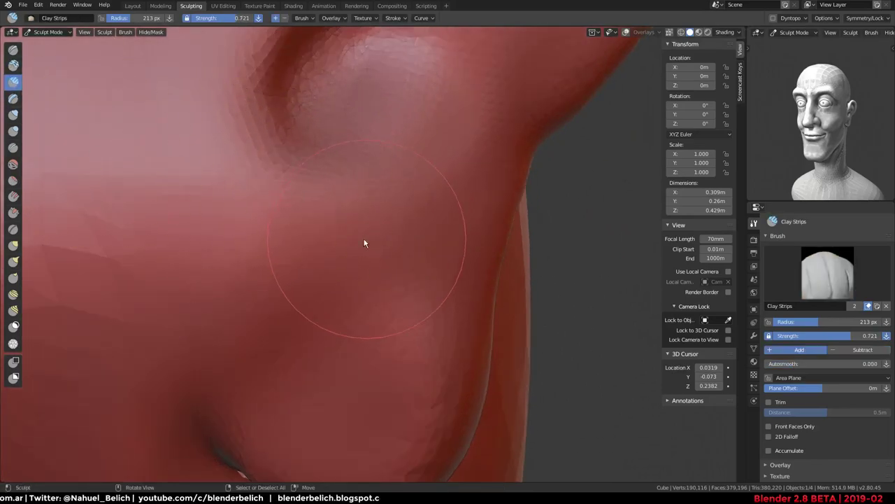
pyautogui.moveTo(399, 194)
pyautogui.mouseDown()
pyautogui.moveTo(384, 220)
pyautogui.moveTo(371, 184)
pyautogui.mouseUp()
pyautogui.press('f')
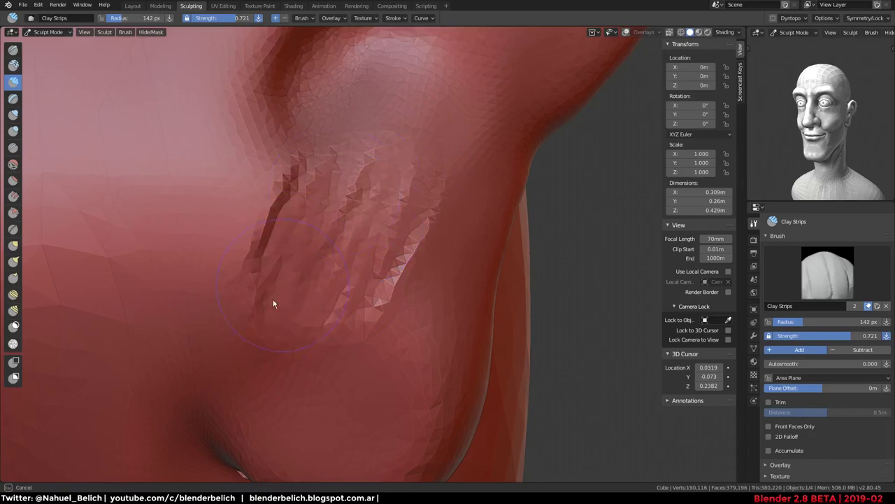
pyautogui.moveTo(273, 303)
pyautogui.mouseDown()
pyautogui.moveTo(274, 229)
pyautogui.moveTo(295, 178)
pyautogui.moveTo(312, 329)
pyautogui.mouseUp()
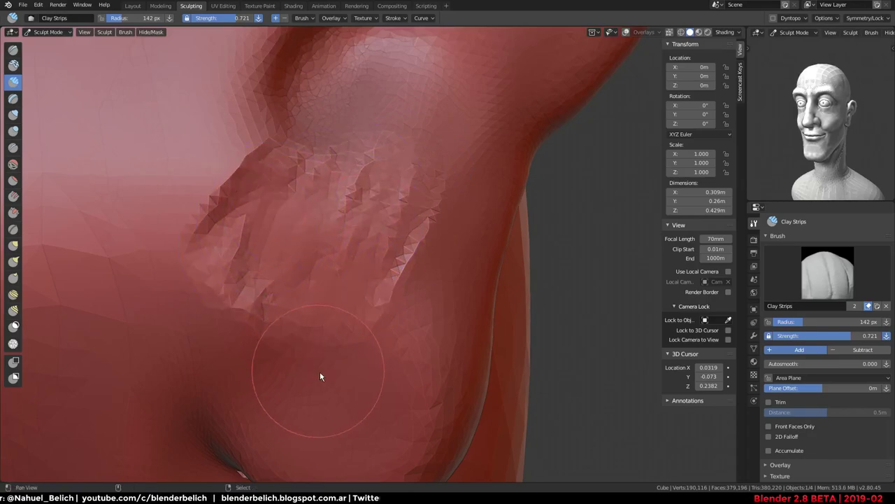
pyautogui.moveTo(319, 377); pyautogui.dragTo(294, 323, button='middle')
# Add clay-strip strokes to the earlobe with a 55 px brush
pyautogui.moveTo(294, 324)
pyautogui.mouseDown()
pyautogui.moveTo(309, 357)
pyautogui.moveTo(406, 320)
pyautogui.mouseUp()
pyautogui.moveTo(406, 320)
pyautogui.mouseDown(button='middle')
pyautogui.moveTo(339, 400)
pyautogui.moveTo(329, 394)
pyautogui.mouseUp(button='middle')
pyautogui.moveTo(246, 312)
pyautogui.mouseDown(button='middle')
pyautogui.moveTo(314, 274)
pyautogui.moveTo(335, 301)
pyautogui.mouseUp(button='middle')
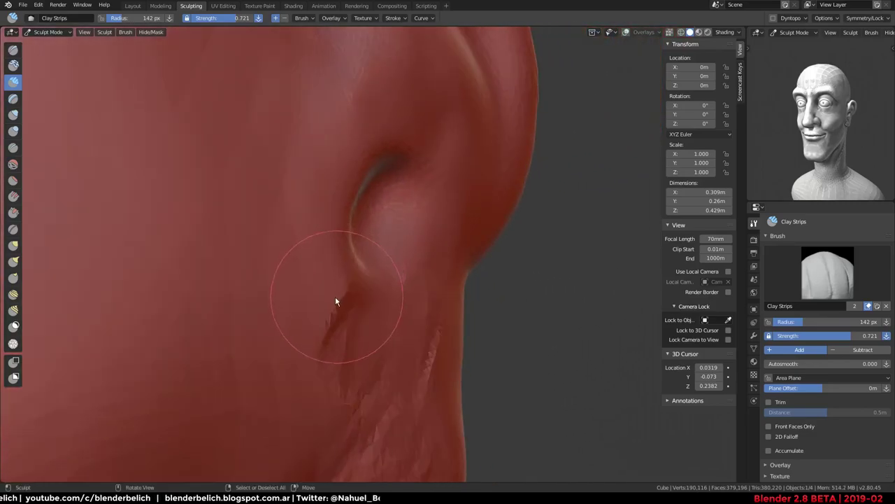
pyautogui.press('f')
pyautogui.click(331, 259)
pyautogui.moveTo(331, 258)
pyautogui.mouseDown()
pyautogui.moveTo(360, 296)
pyautogui.moveTo(329, 373)
pyautogui.moveTo(354, 314)
pyautogui.moveTo(380, 340)
pyautogui.mouseUp()
pyautogui.moveTo(380, 340)
pyautogui.mouseDown(button='middle')
pyautogui.moveTo(343, 326)
pyautogui.moveTo(304, 288)
pyautogui.mouseUp(button='middle')
pyautogui.moveTo(343, 216)
pyautogui.mouseDown(button='middle')
pyautogui.moveTo(361, 283)
pyautogui.moveTo(316, 308)
pyautogui.moveTo(324, 247)
pyautogui.mouseUp(button='middle')
# Try Crease brush strokes on the ear, undoing the unsatisfactory ones
pyautogui.click(12, 148)
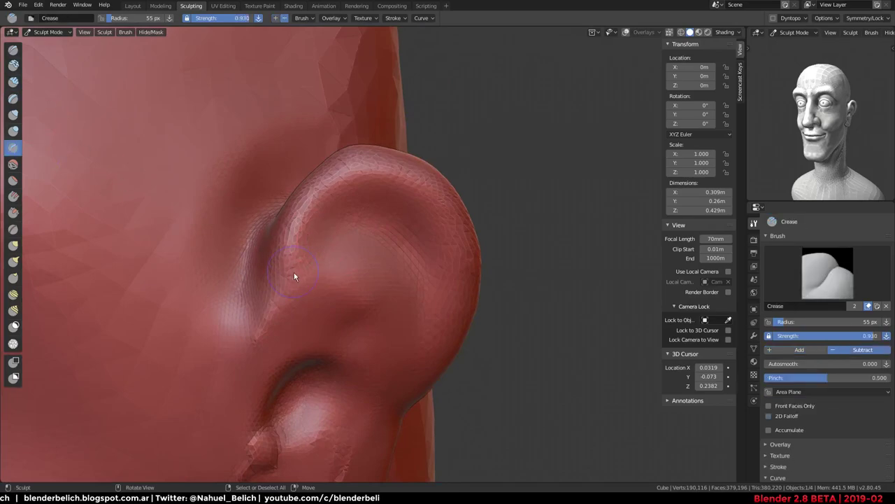
pyautogui.moveTo(312, 281); pyautogui.dragTo(321, 271)
pyautogui.hotkey('ctrl', 'z')
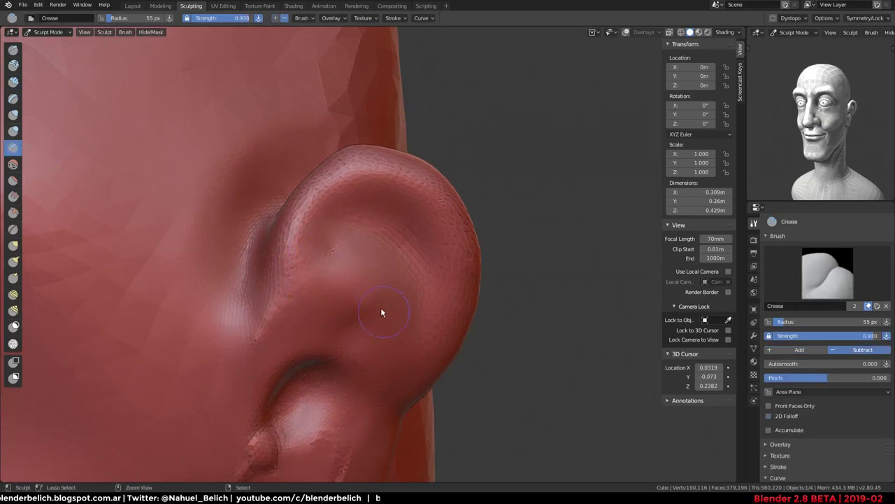
pyautogui.moveTo(381, 307); pyautogui.dragTo(395, 316)
pyautogui.hotkey('ctrl', 'z')
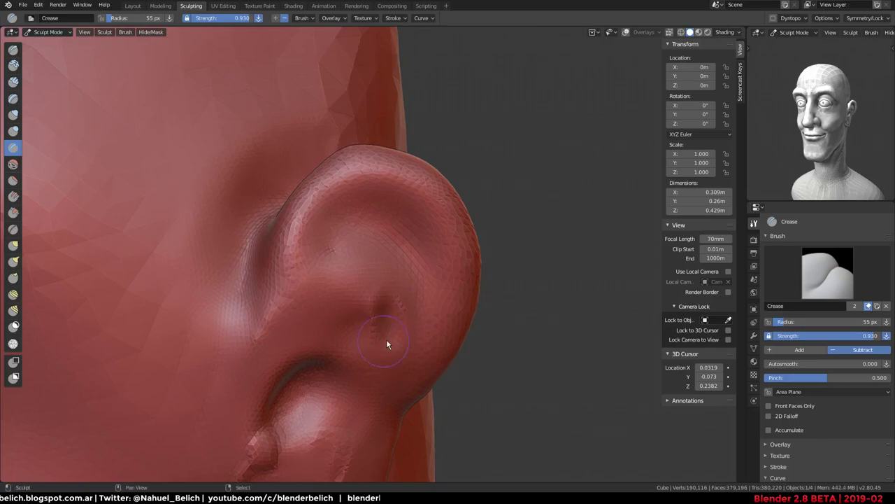
pyautogui.moveTo(385, 323); pyautogui.dragTo(320, 324, button='middle')
pyautogui.moveTo(399, 340)
pyautogui.mouseDown()
pyautogui.moveTo(411, 356)
pyautogui.moveTo(413, 205)
pyautogui.mouseUp()
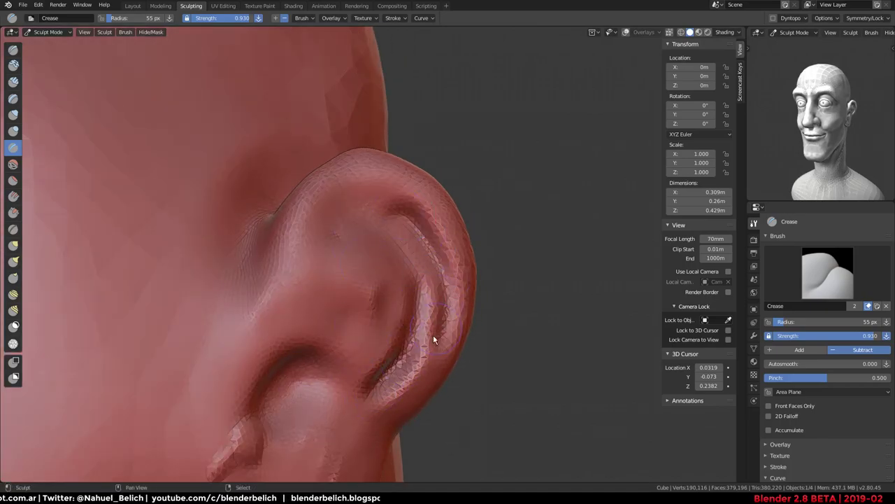
pyautogui.hotkey('ctrl', 'z')
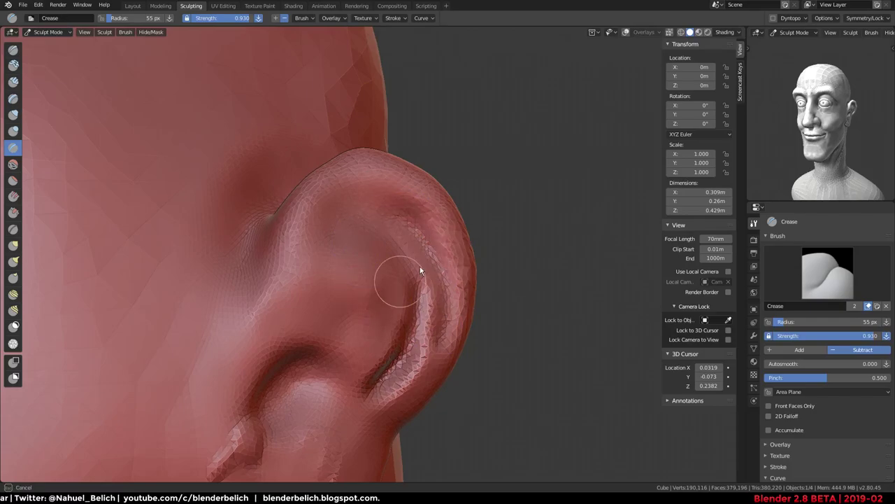
pyautogui.moveTo(383, 385)
pyautogui.mouseDown(button='middle')
pyautogui.moveTo(343, 300)
pyautogui.moveTo(296, 309)
pyautogui.moveTo(359, 350)
pyautogui.mouseUp(button='middle')
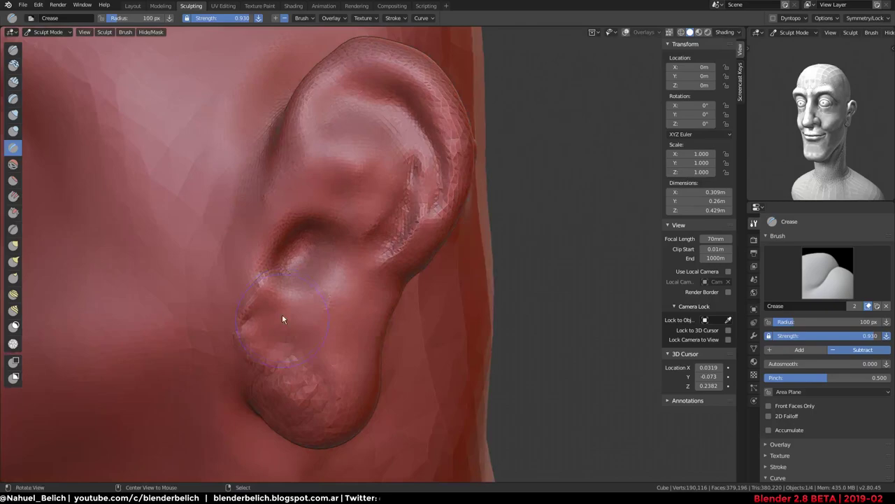
pyautogui.moveTo(366, 283); pyautogui.dragTo(282, 314, button='middle')
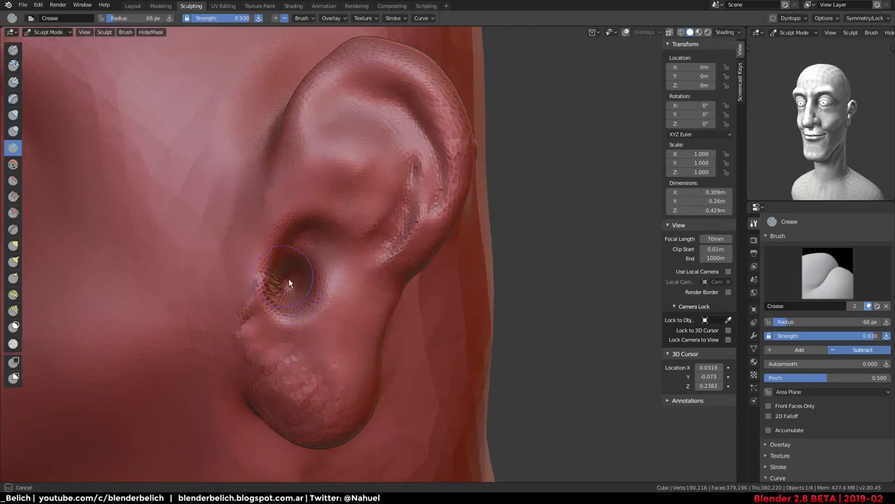
# Deepen the ear opening and crease across the upper ear with a 40 px brush
pyautogui.moveTo(270, 285); pyautogui.dragTo(294, 270)
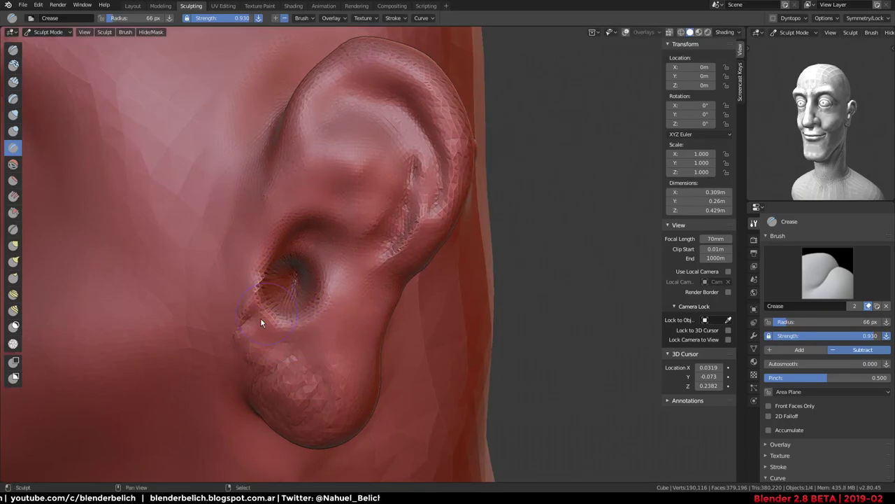
pyautogui.moveTo(260, 318); pyautogui.dragTo(308, 283, button='middle')
pyautogui.press('f')
pyautogui.click(299, 279)
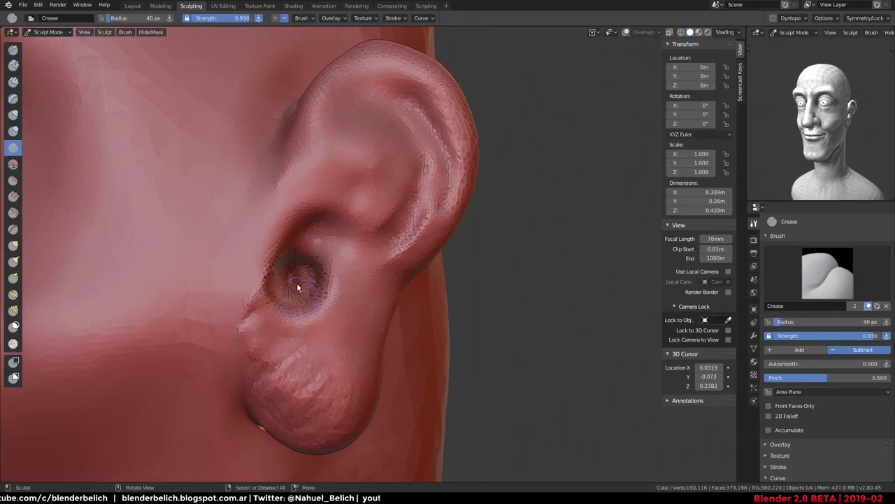
pyautogui.scroll(-3, 326, 208)
pyautogui.moveTo(326, 208)
pyautogui.mouseDown(button='middle')
pyautogui.moveTo(378, 298)
pyautogui.moveTo(394, 248)
pyautogui.mouseUp(button='middle')
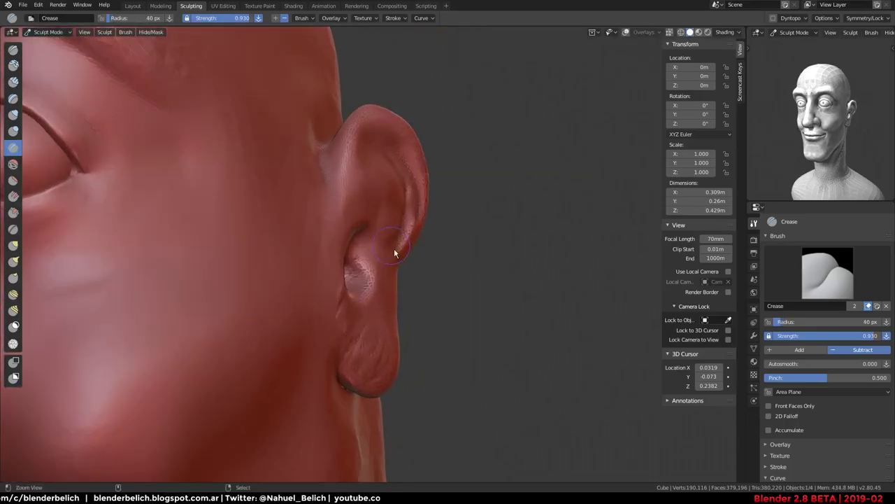
pyautogui.scroll(3, 371, 235)
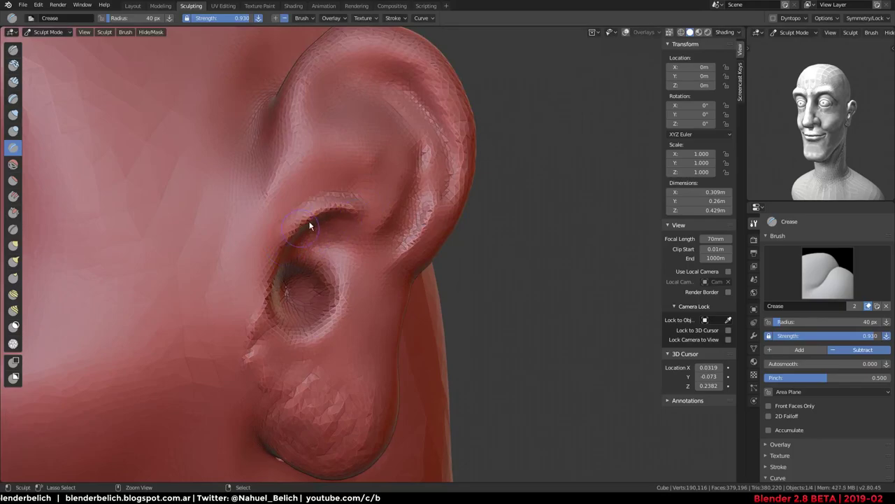
pyautogui.moveTo(301, 203); pyautogui.dragTo(377, 193)
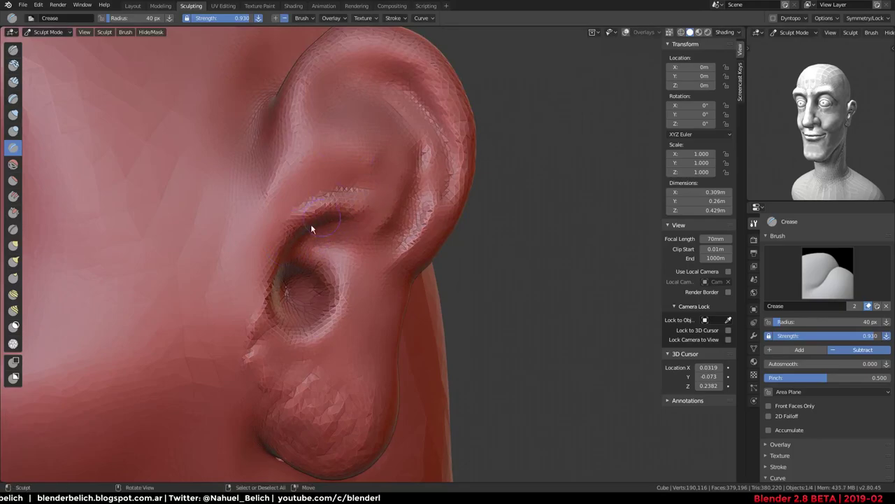
pyautogui.moveTo(351, 165)
pyautogui.mouseDown(button='middle')
pyautogui.moveTo(435, 140)
pyautogui.moveTo(348, 194)
pyautogui.moveTo(413, 168)
pyautogui.mouseUp(button='middle')
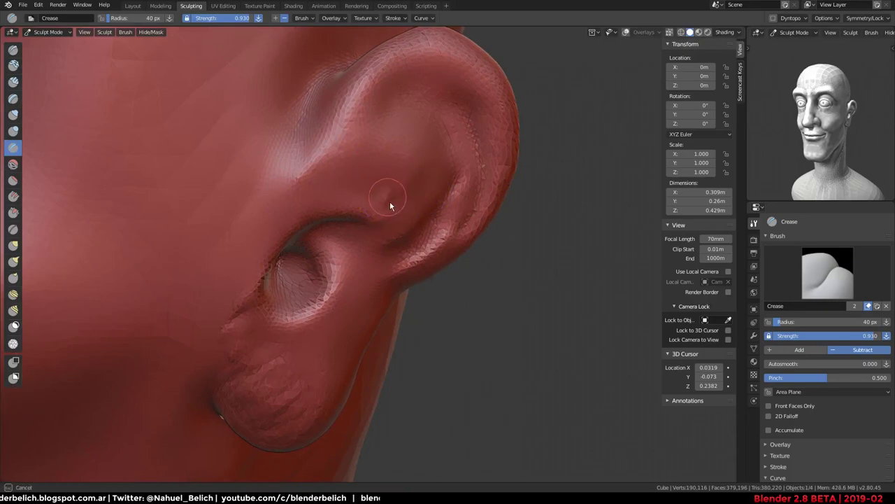
pyautogui.moveTo(390, 201)
pyautogui.mouseDown()
pyautogui.moveTo(382, 255)
pyautogui.moveTo(380, 217)
pyautogui.moveTo(238, 371)
pyautogui.moveTo(245, 410)
pyautogui.moveTo(288, 439)
pyautogui.moveTo(341, 452)
pyautogui.moveTo(343, 266)
pyautogui.moveTo(393, 193)
pyautogui.moveTo(467, 179)
pyautogui.moveTo(406, 77)
pyautogui.moveTo(386, 154)
pyautogui.mouseUp()
pyautogui.hotkey('ctrl', 'z')
# Crease the upper ear rim at 103 px, then extend the ridge crease upward at 67 px
pyautogui.press('f')
pyautogui.click(276, 393)
pyautogui.moveTo(386, 154)
pyautogui.mouseDown(button='middle')
pyautogui.moveTo(345, 252)
pyautogui.moveTo(367, 271)
pyautogui.moveTo(303, 231)
pyautogui.mouseUp(button='middle')
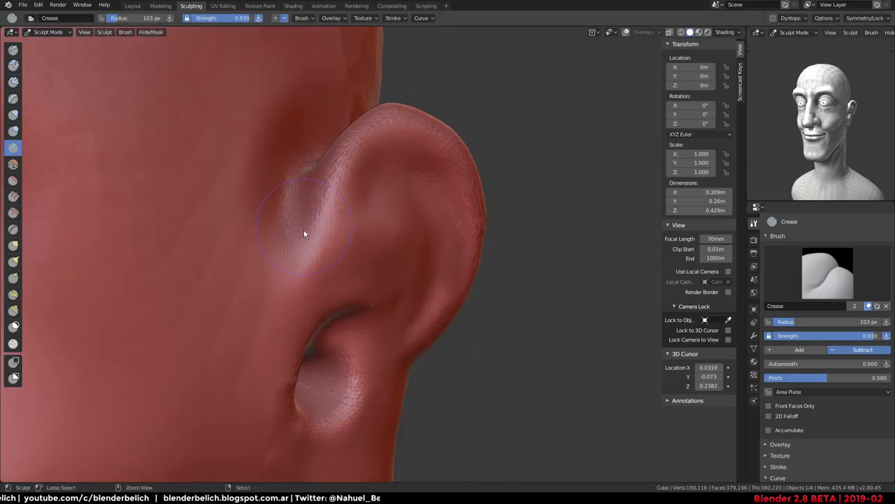
pyautogui.moveTo(303, 231)
pyautogui.mouseDown()
pyautogui.moveTo(300, 212)
pyautogui.moveTo(326, 259)
pyautogui.moveTo(309, 220)
pyautogui.moveTo(336, 252)
pyautogui.moveTo(304, 277)
pyautogui.moveTo(327, 237)
pyautogui.mouseUp()
pyautogui.moveTo(326, 237)
pyautogui.mouseDown(button='middle')
pyautogui.moveTo(356, 226)
pyautogui.moveTo(370, 266)
pyautogui.mouseUp(button='middle')
pyautogui.press('f')
pyautogui.click(334, 266)
pyautogui.moveTo(334, 266)
pyautogui.mouseDown()
pyautogui.moveTo(344, 280)
pyautogui.moveTo(361, 200)
pyautogui.moveTo(356, 236)
pyautogui.moveTo(397, 194)
pyautogui.mouseUp()
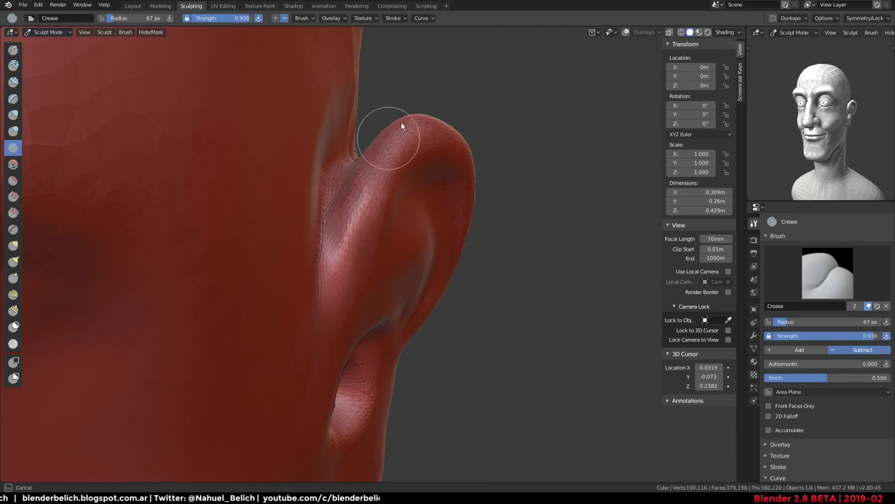
pyautogui.moveTo(401, 126); pyautogui.dragTo(350, 156, button='middle')
pyautogui.scroll(2, 331, 234)
pyautogui.scroll(1, 314, 238)
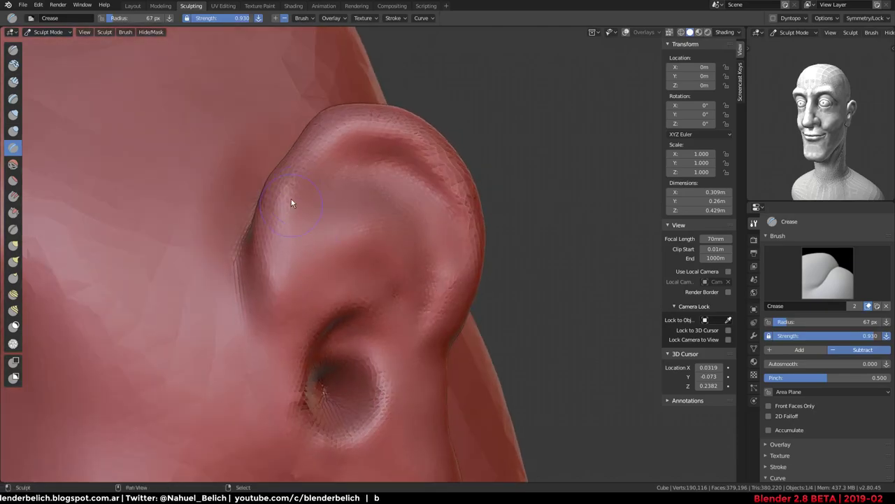
pyautogui.scroll(-3, 292, 203)
# Pull the top of the ear rim outward with a 129 px Snake Hook brush
pyautogui.press('k')
pyautogui.scroll(3, 363, 161)
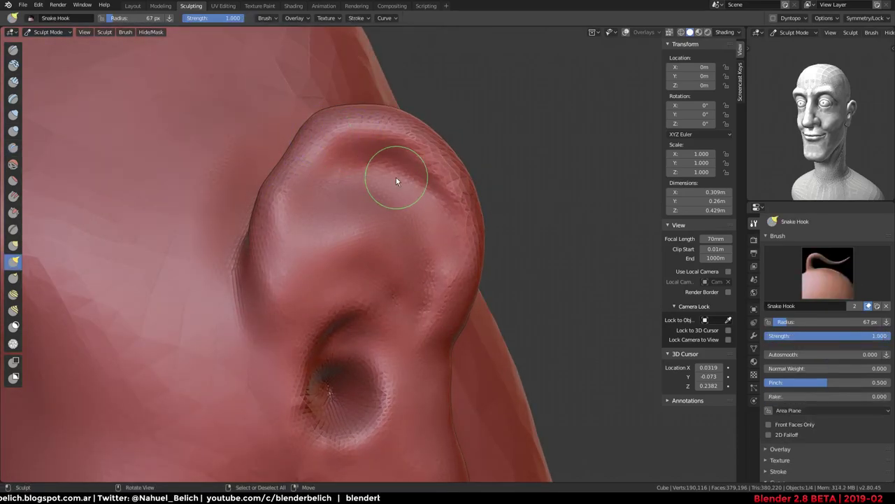
pyautogui.press('f')
pyautogui.click(301, 163)
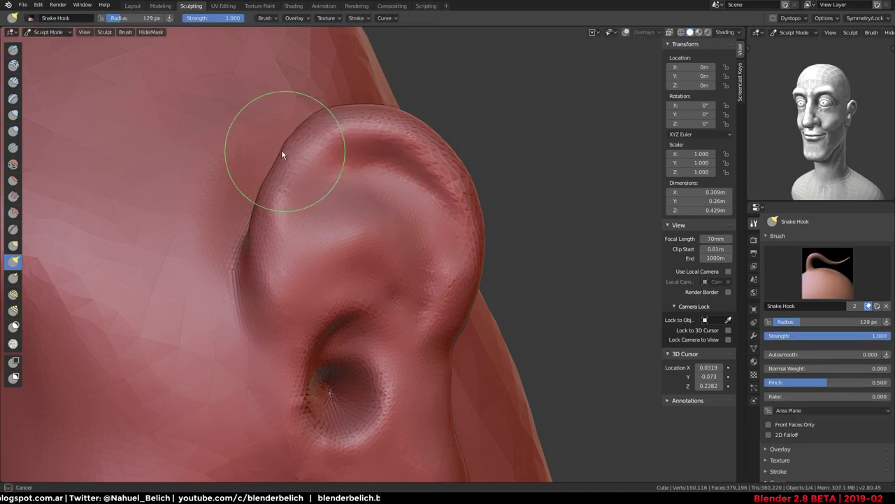
pyautogui.moveTo(282, 150)
pyautogui.mouseDown()
pyautogui.moveTo(277, 175)
pyautogui.moveTo(304, 164)
pyautogui.mouseUp()
# Switch to the Grab brush and pull the earlobe into a new shape
pyautogui.press('g')
pyautogui.scroll(1, 299, 177)
pyautogui.scroll(1, 316, 175)
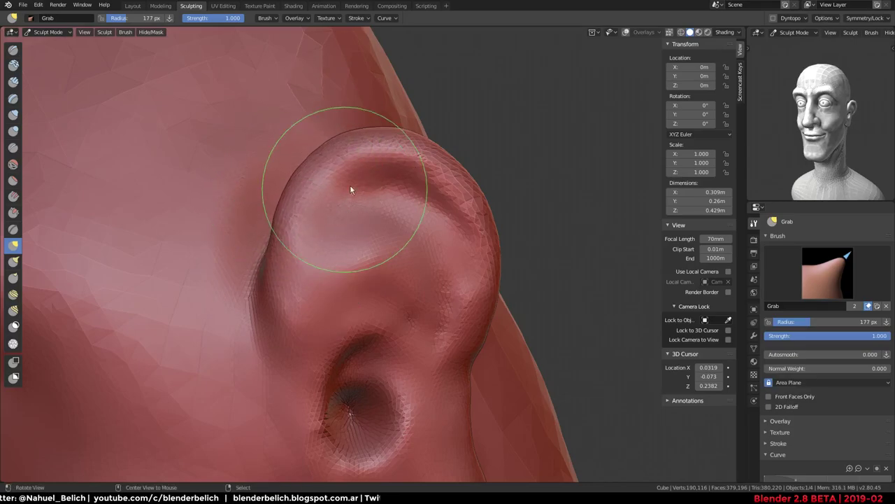
pyautogui.moveTo(350, 189)
pyautogui.mouseDown(button='middle')
pyautogui.moveTo(332, 248)
pyautogui.moveTo(493, 225)
pyautogui.mouseUp(button='middle')
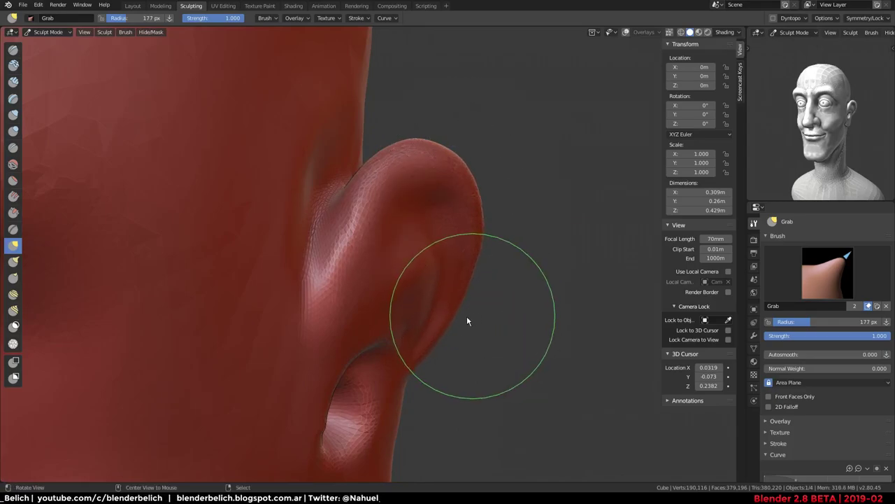
pyautogui.moveTo(468, 321)
pyautogui.mouseDown(button='middle')
pyautogui.moveTo(396, 294)
pyautogui.moveTo(322, 248)
pyautogui.moveTo(279, 258)
pyautogui.moveTo(343, 355)
pyautogui.moveTo(385, 279)
pyautogui.moveTo(342, 359)
pyautogui.moveTo(429, 294)
pyautogui.mouseUp(button='middle')
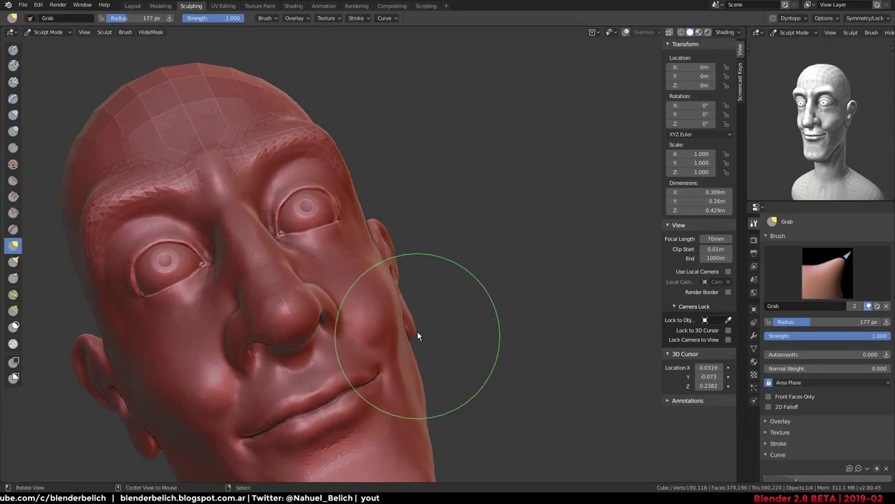
pyautogui.moveTo(418, 337); pyautogui.dragTo(396, 326, button='middle')
pyautogui.scroll(3, 398, 298)
pyautogui.moveTo(402, 268)
pyautogui.mouseDown(button='middle')
pyautogui.moveTo(352, 249)
pyautogui.moveTo(393, 242)
pyautogui.moveTo(420, 200)
pyautogui.moveTo(402, 223)
pyautogui.mouseUp(button='middle')
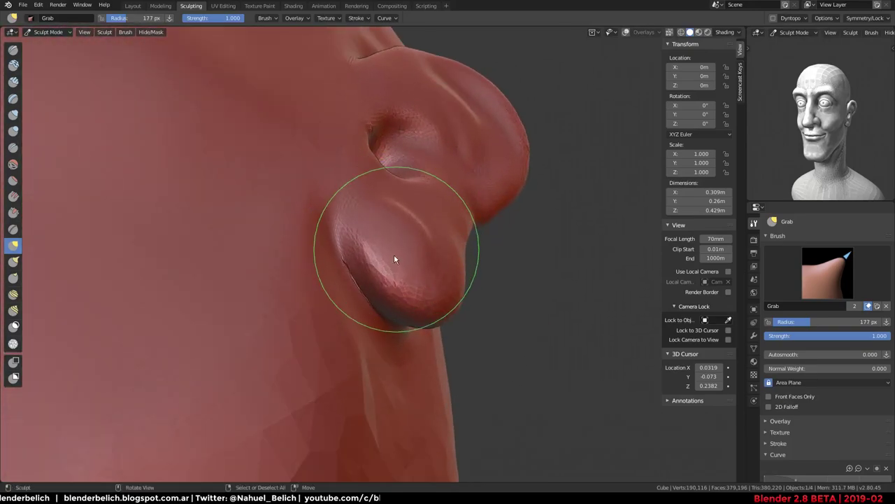
pyautogui.moveTo(394, 259)
pyautogui.mouseDown()
pyautogui.moveTo(426, 273)
pyautogui.moveTo(444, 254)
pyautogui.moveTo(412, 220)
pyautogui.mouseUp()
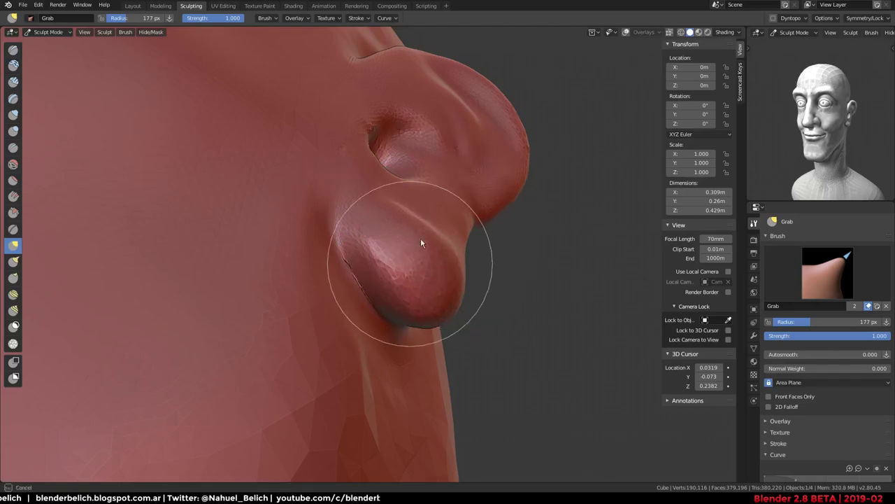
# Set the Grab brush to 169 px and pull the earlobe bulge into shape
pyautogui.moveTo(420, 243); pyautogui.dragTo(384, 325, button='middle')
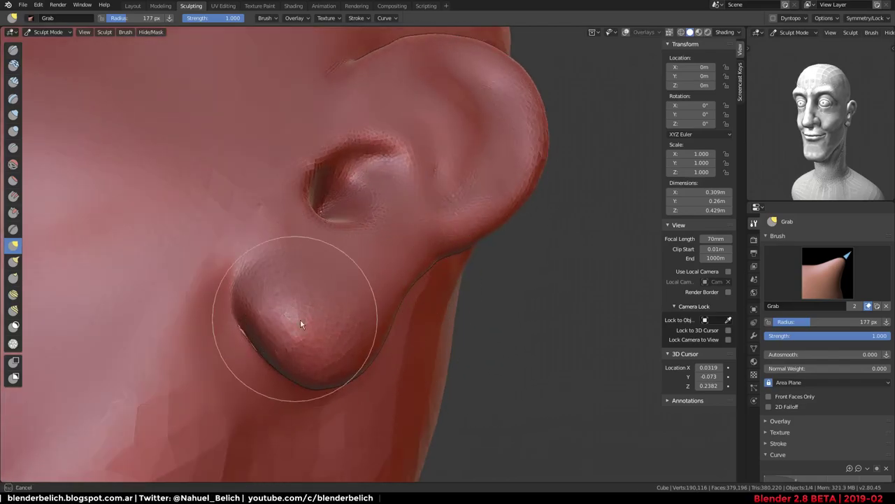
pyautogui.scroll(-5, 328, 309)
pyautogui.moveTo(328, 384); pyautogui.dragTo(290, 327, button='middle')
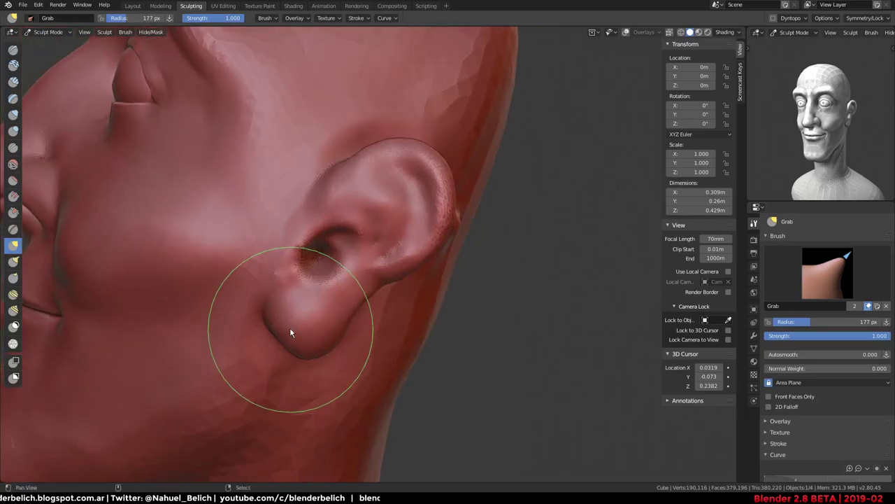
pyautogui.scroll(6, 290, 327)
pyautogui.scroll(2, 363, 250)
pyautogui.scroll(3, 339, 258)
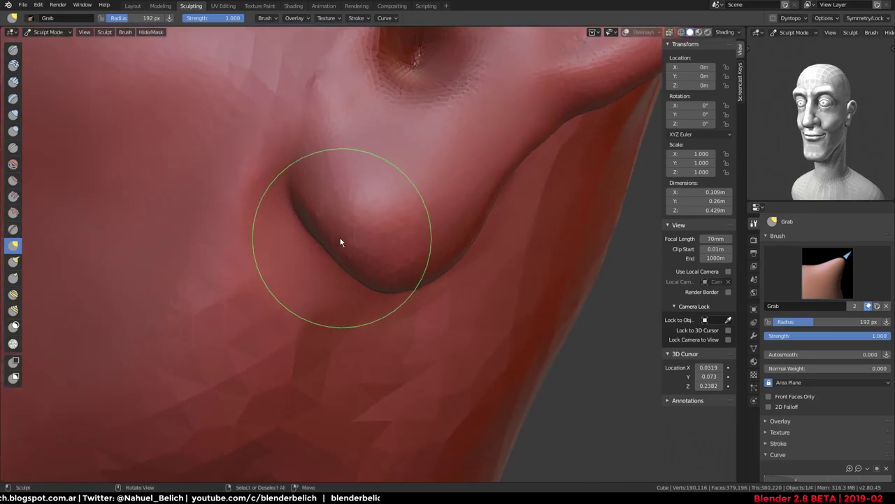
pyautogui.press('f')
pyautogui.click(416, 238)
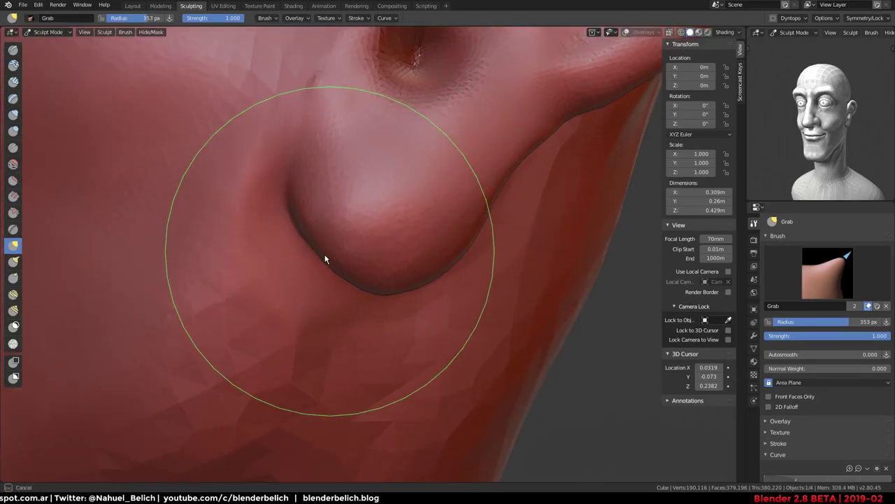
pyautogui.press('f')
pyautogui.click(327, 261)
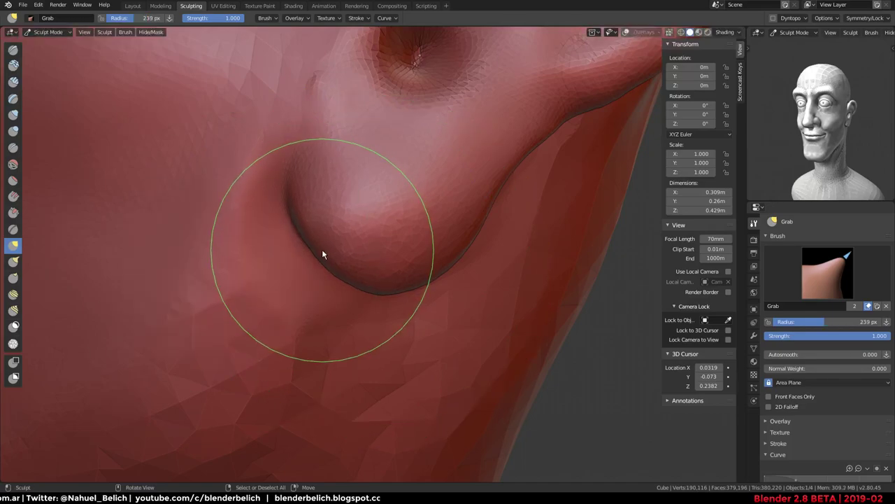
pyautogui.press('f')
pyautogui.click(337, 282)
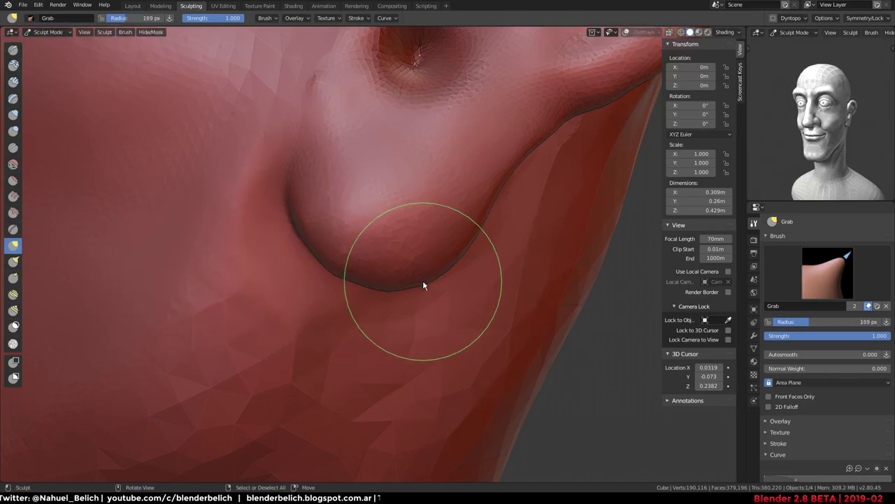
pyautogui.moveTo(348, 278); pyautogui.dragTo(355, 271)
# Pull the surface behind the ear with the Grab brush
pyautogui.moveTo(456, 235); pyautogui.dragTo(458, 231)
pyautogui.moveTo(458, 231)
pyautogui.mouseDown(button='middle')
pyautogui.moveTo(422, 192)
pyautogui.moveTo(266, 254)
pyautogui.moveTo(315, 228)
pyautogui.mouseUp(button='middle')
pyautogui.scroll(3, 364, 203)
pyautogui.moveTo(414, 182); pyautogui.dragTo(266, 200, button='middle')
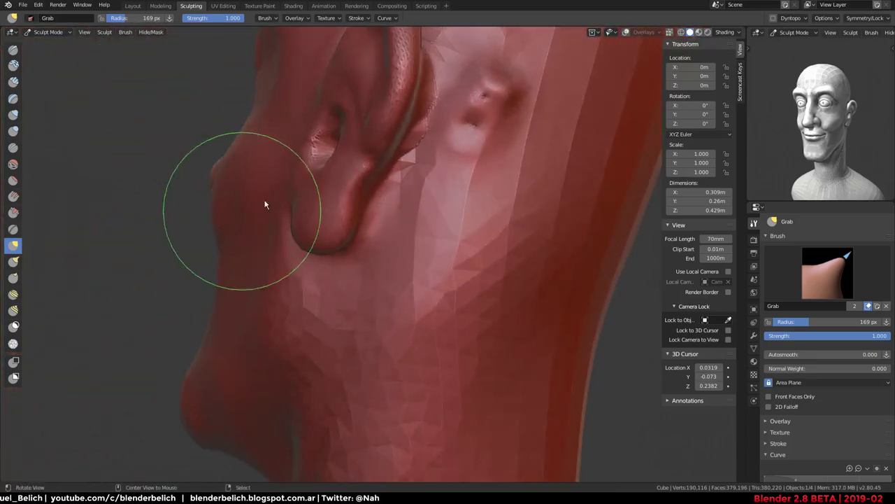
pyautogui.moveTo(481, 101); pyautogui.dragTo(471, 126)
pyautogui.moveTo(422, 223); pyautogui.dragTo(421, 223)
pyautogui.moveTo(422, 224)
pyautogui.mouseDown(button='middle')
pyautogui.moveTo(418, 264)
pyautogui.moveTo(407, 252)
pyautogui.mouseUp(button='middle')
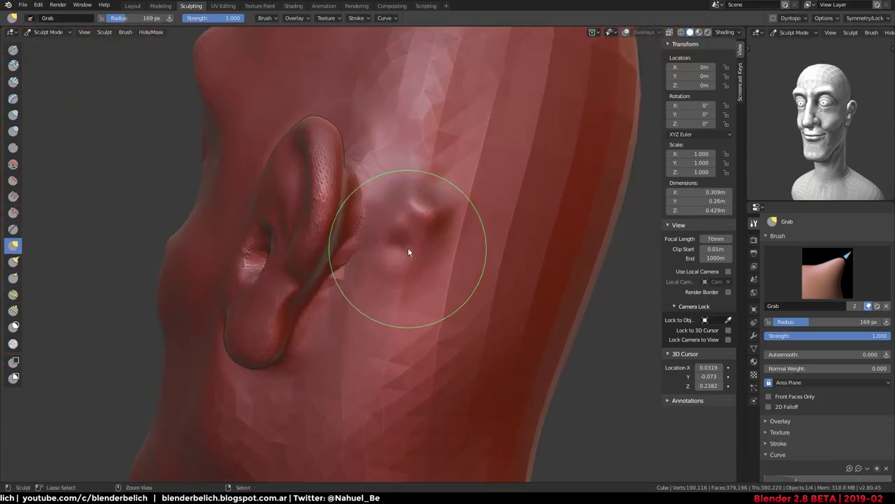
# Enable dynamic topology, select the Flatten/Contrast brush and bring up the detail settings
pyautogui.hotkey('ctrl', 'd')
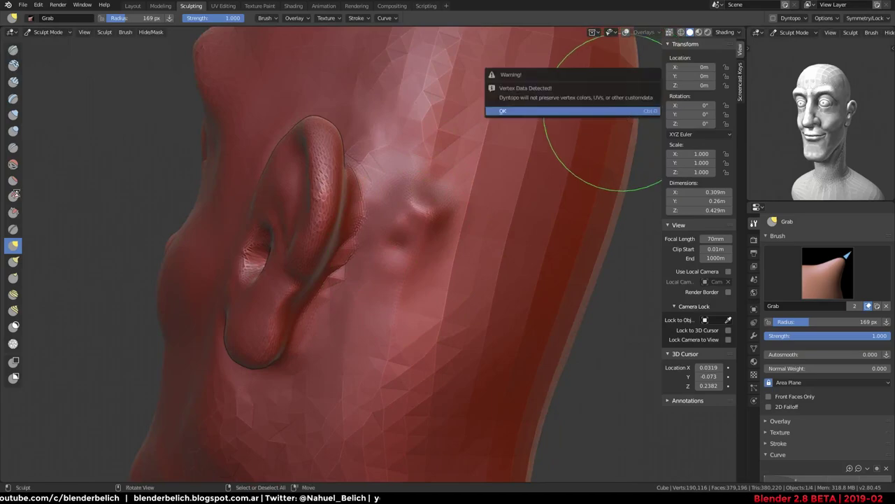
pyautogui.press('Return')
pyautogui.click(15, 180)
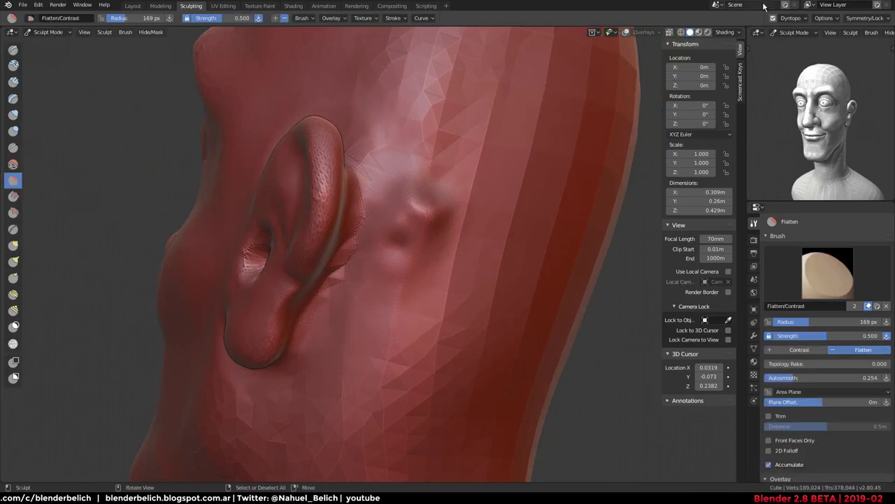
pyautogui.click(790, 19)
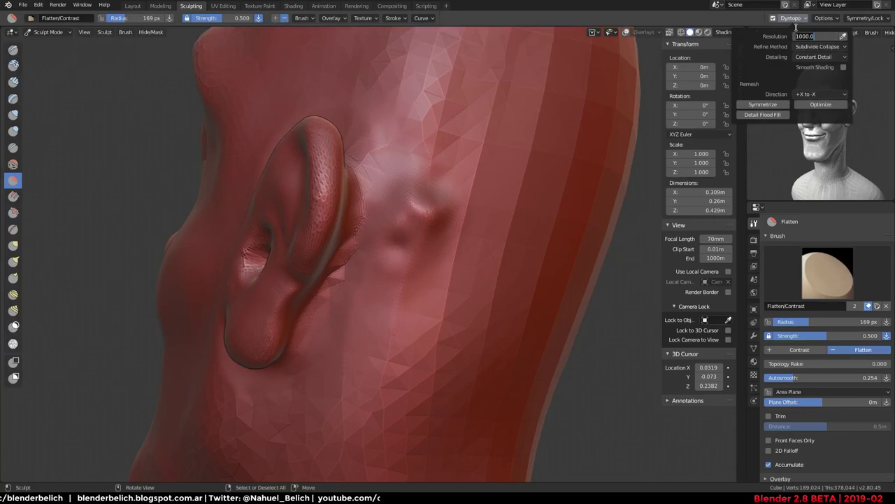
# Confirm the Dyntopo detail resolution and flatten the bump behind the ear
pyautogui.press('Return')
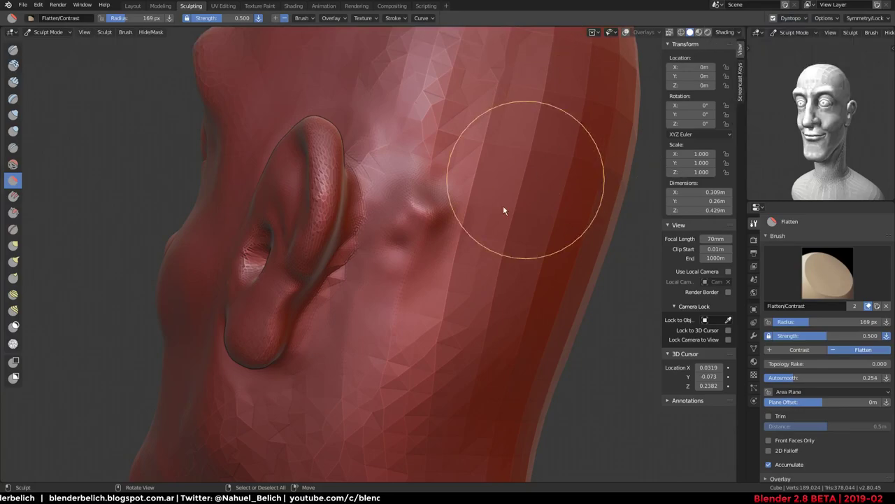
pyautogui.scroll(3, 428, 265)
pyautogui.moveTo(419, 225)
pyautogui.mouseDown()
pyautogui.moveTo(425, 285)
pyautogui.moveTo(442, 134)
pyautogui.moveTo(400, 278)
pyautogui.moveTo(360, 256)
pyautogui.moveTo(433, 144)
pyautogui.moveTo(453, 280)
pyautogui.mouseUp()
pyautogui.scroll(-2, 452, 280)
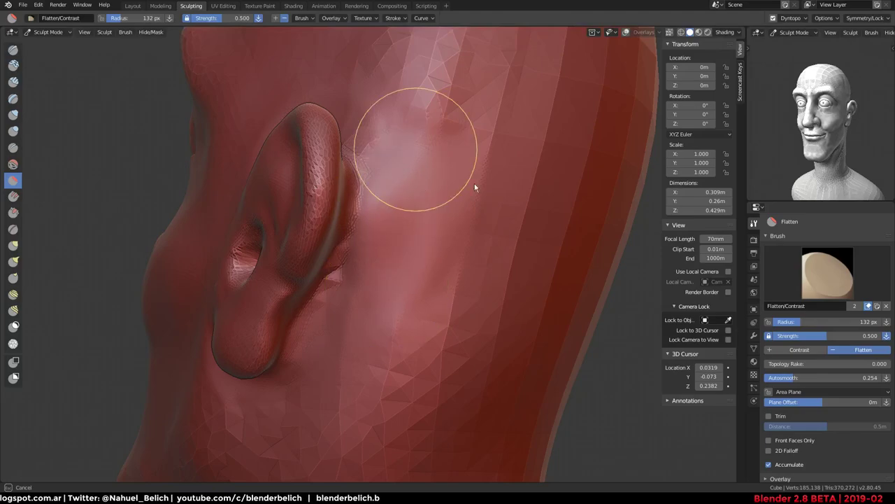
pyautogui.scroll(-5, 449, 149)
# Leave Sculpt Mode for Object Mode using the mode pie menu
pyautogui.moveTo(364, 259)
pyautogui.mouseDown(button='middle')
pyautogui.moveTo(443, 298)
pyautogui.moveTo(474, 223)
pyautogui.mouseUp(button='middle')
pyautogui.scroll(2, 475, 223)
pyautogui.hotkey('ctrl', 'Tab')
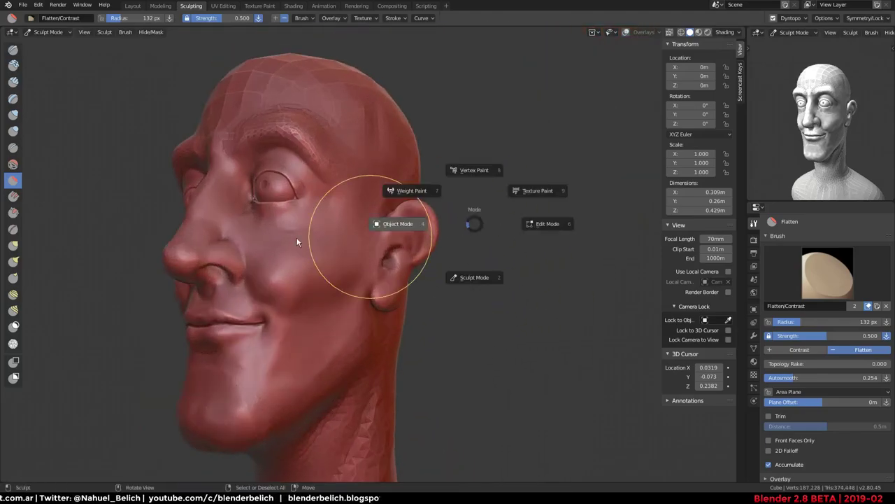
pyautogui.click(306, 207)
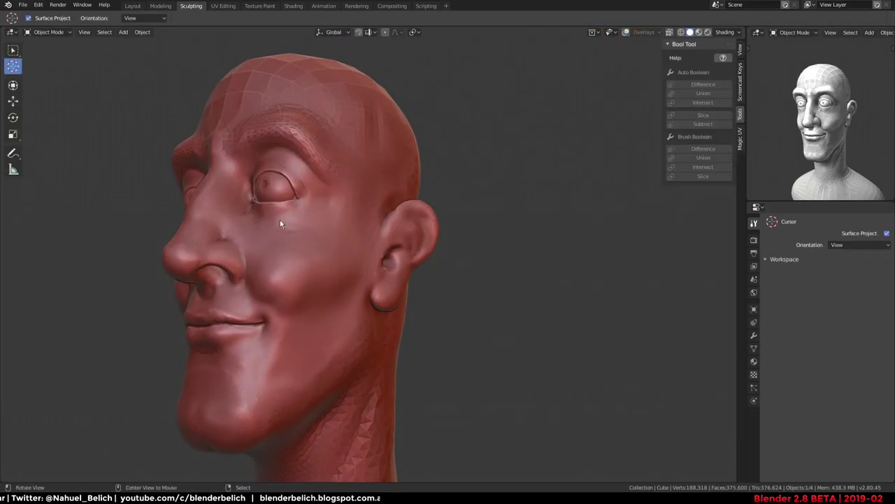
# Orbit to a front view of the whole bust and bring up the Add menu
pyautogui.moveTo(280, 223); pyautogui.dragTo(372, 254, button='middle')
pyautogui.scroll(-3, 376, 273)
pyautogui.moveTo(380, 293)
pyautogui.mouseDown(button='middle')
pyautogui.moveTo(413, 242)
pyautogui.moveTo(405, 261)
pyautogui.moveTo(398, 246)
pyautogui.moveTo(286, 248)
pyautogui.moveTo(404, 340)
pyautogui.mouseUp(button='middle')
pyautogui.hotkey('shift', 'a')
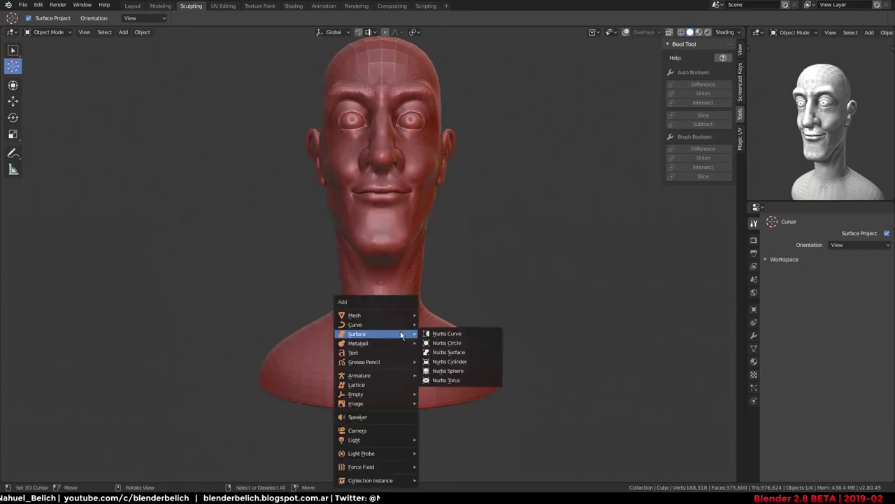
pyautogui.moveTo(378, 315)
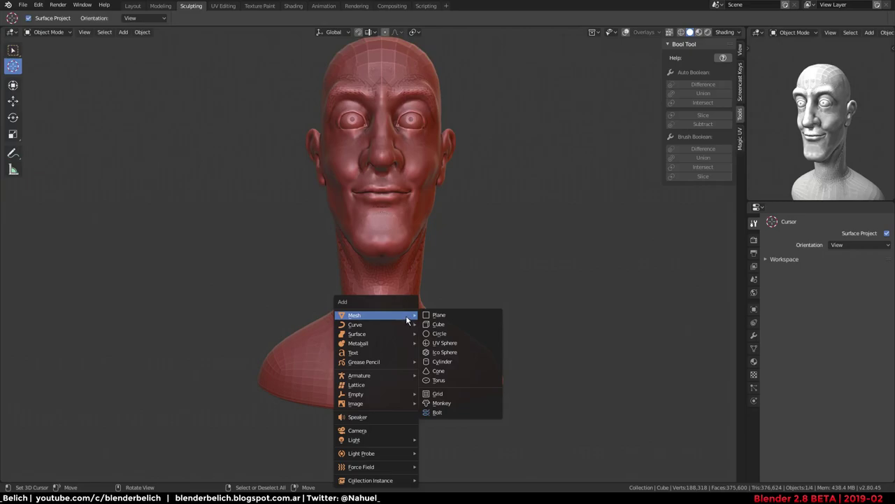
# Add a mesh circle, enter Edit Mode, scale it and rotate it 90° on X upright
pyautogui.click(439, 333)
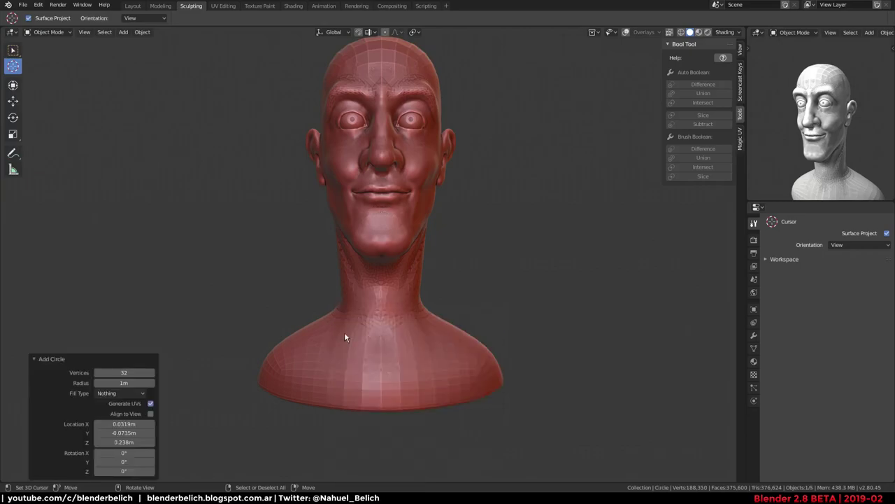
pyautogui.hotkey('ctrl', 'Tab')
pyautogui.click(426, 295)
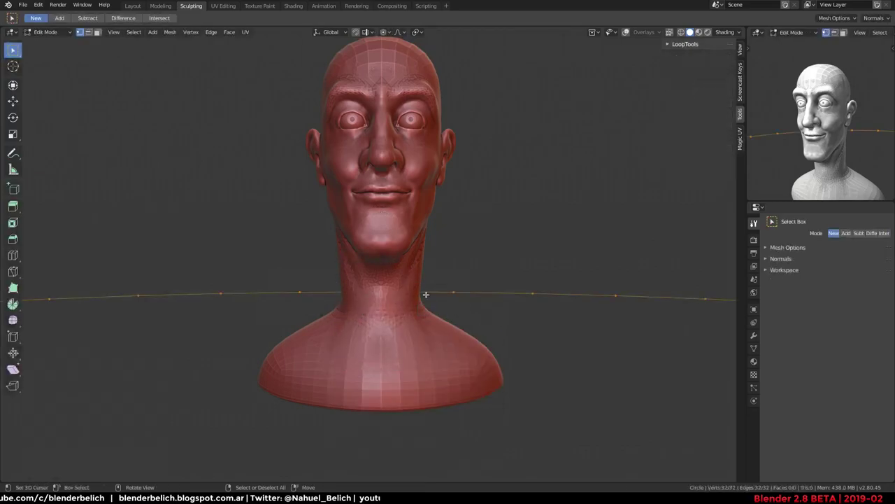
pyautogui.scroll(-3, 589, 191)
pyautogui.press('s')
pyautogui.click(384, 276)
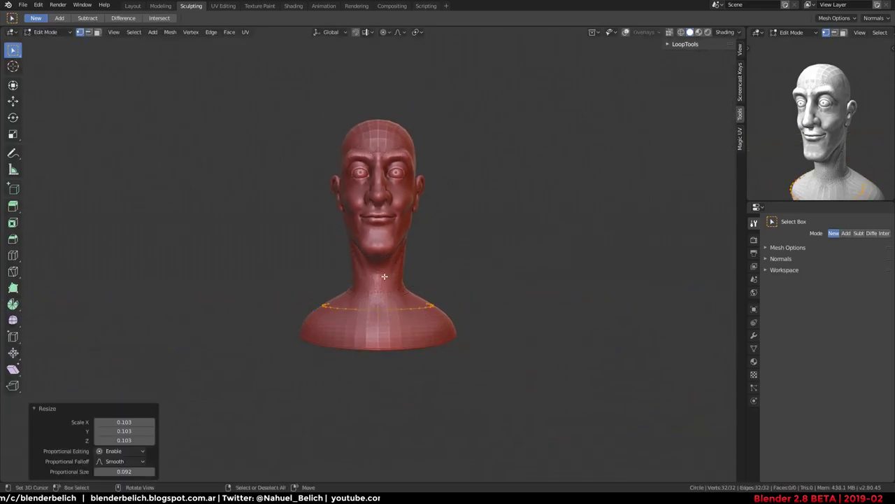
pyautogui.click(437, 260)
pyautogui.scroll(2, 403, 340)
pyautogui.write('r')
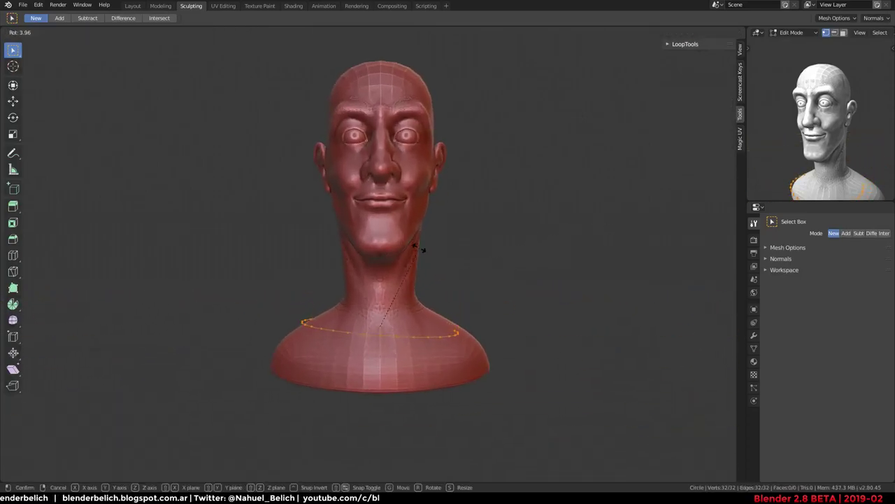
pyautogui.write('x90')
pyautogui.press('Return')
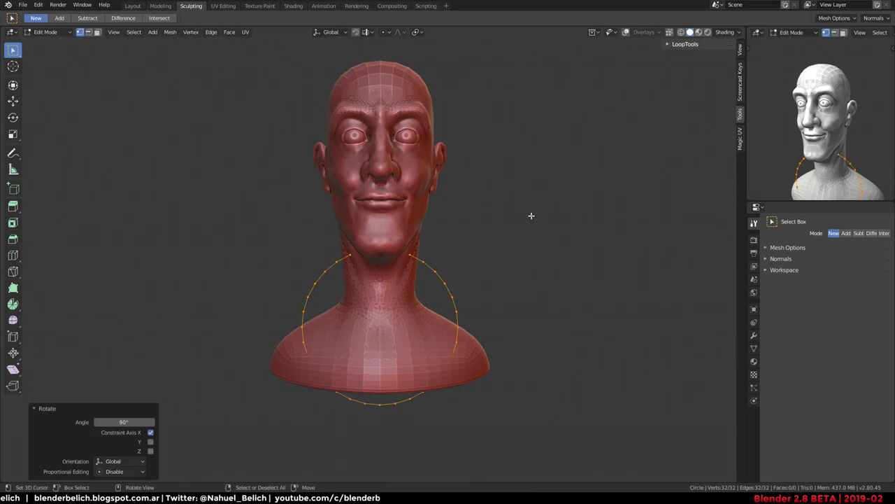
# Shrink the upright circle and move it out in front of the face
pyautogui.press('s')
pyautogui.click(417, 279)
pyautogui.press('g')
pyautogui.click(482, 218)
pyautogui.moveTo(482, 218)
pyautogui.mouseDown(button='middle')
pyautogui.moveTo(393, 237)
pyautogui.moveTo(478, 233)
pyautogui.mouseUp(button='middle')
pyautogui.press('g')
pyautogui.click(378, 133)
pyautogui.press('s')
pyautogui.click(370, 151)
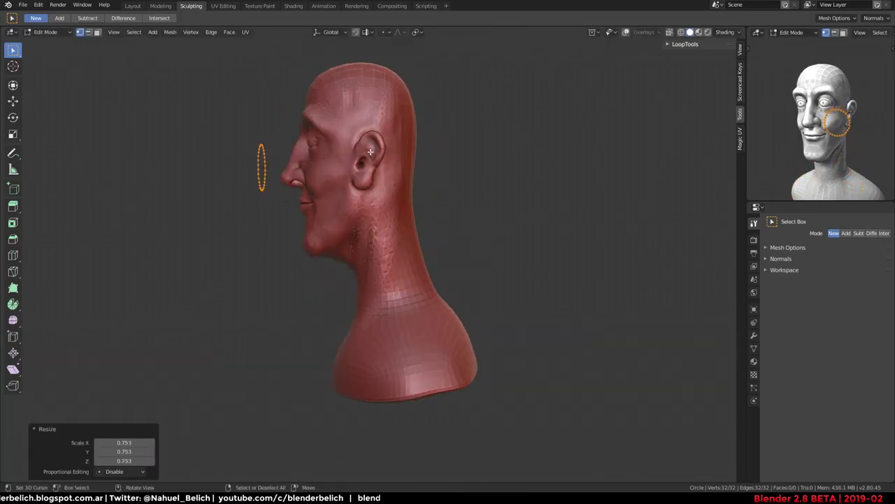
# Resize the circle and settle it over the right eye and cheek
pyautogui.moveTo(370, 151); pyautogui.dragTo(394, 362, button='middle')
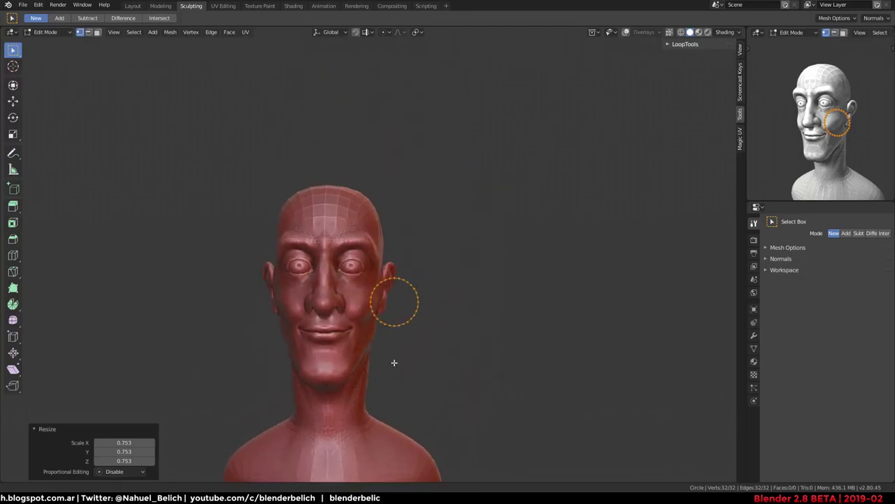
pyautogui.scroll(2, 394, 362)
pyautogui.press('s')
pyautogui.click(458, 245)
pyautogui.scroll(3, 457, 194)
pyautogui.press('s')
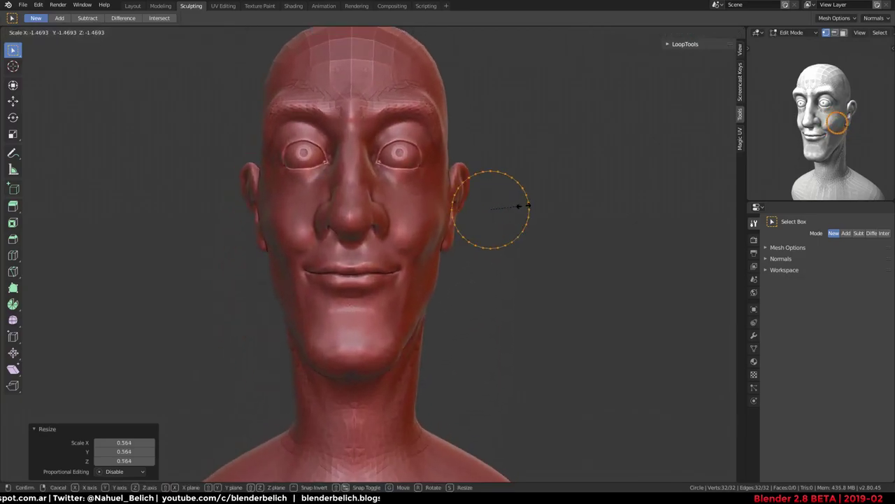
pyautogui.click(540, 192)
pyautogui.press('g')
pyautogui.click(465, 178)
pyautogui.press('s')
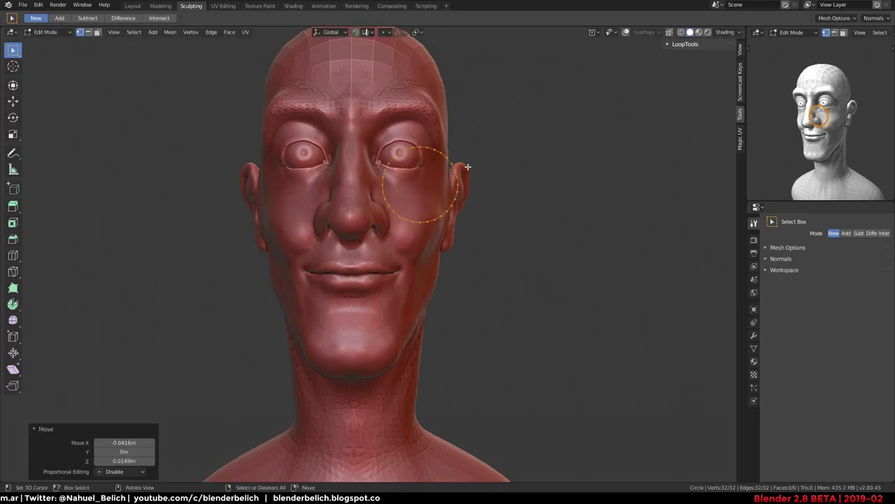
pyautogui.click(461, 171)
pyautogui.press('g')
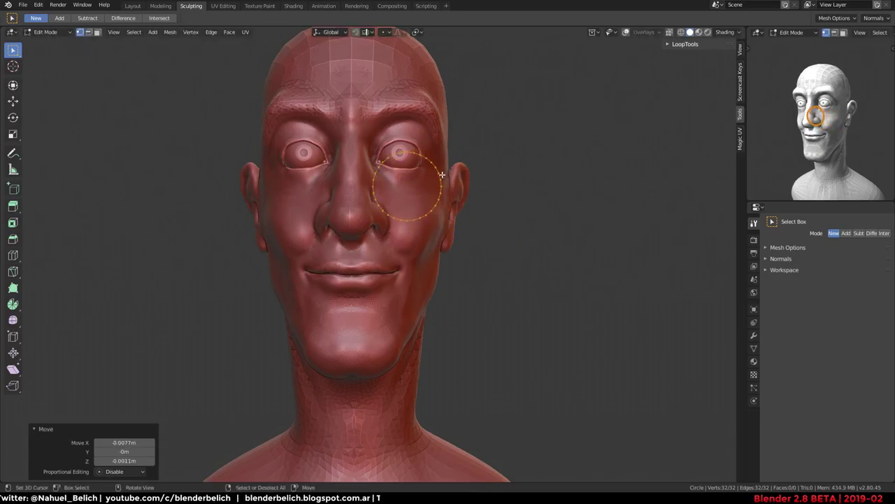
pyautogui.click(455, 174)
# From a side profile, move the circle along Y until it sits in front of the face
pyautogui.moveTo(455, 173); pyautogui.dragTo(210, 231, button='middle')
pyautogui.scroll(3, 385, 156)
pyautogui.moveTo(385, 156)
pyautogui.mouseDown(button='middle')
pyautogui.moveTo(508, 356)
pyautogui.moveTo(435, 270)
pyautogui.moveTo(316, 208)
pyautogui.mouseUp(button='middle')
pyautogui.press('g')
pyautogui.press('x')
pyautogui.press('y')
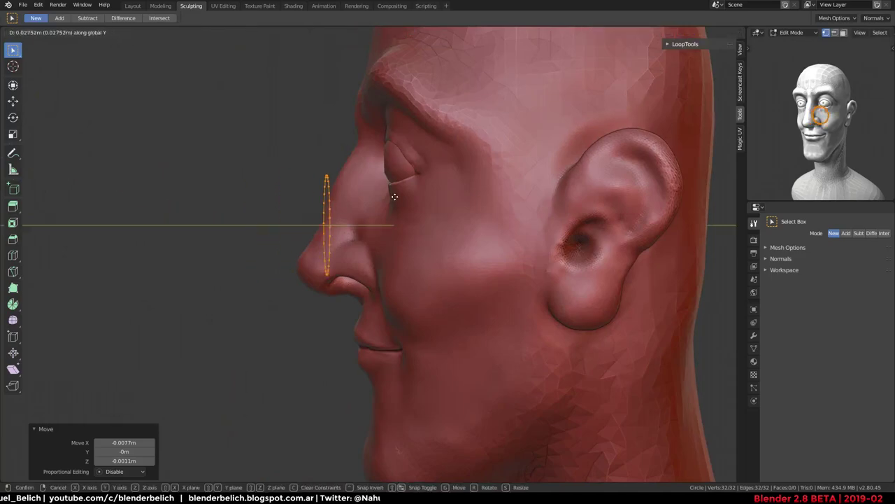
pyautogui.click(394, 196)
pyautogui.moveTo(395, 197); pyautogui.dragTo(468, 217, button='middle')
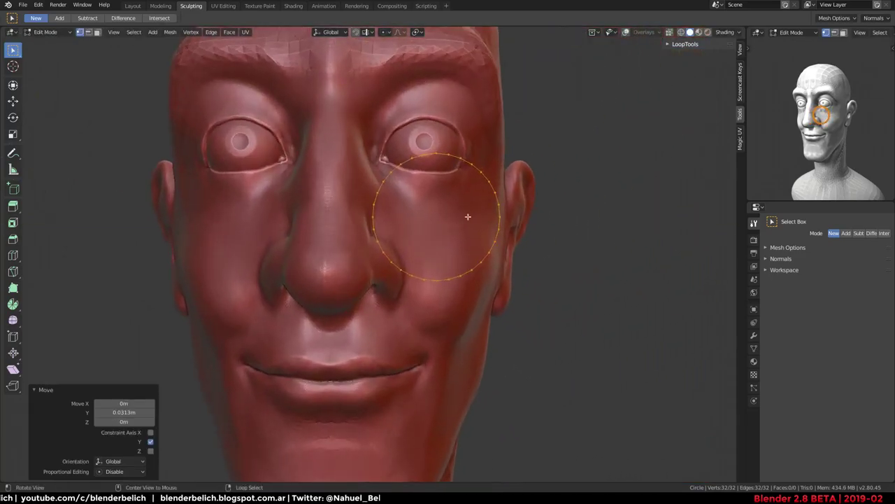
# Extrude the circle's edge loop in place and scale it outward into a flat ring
pyautogui.press('e')
pyautogui.rightClick(554, 160)
pyautogui.press('s')
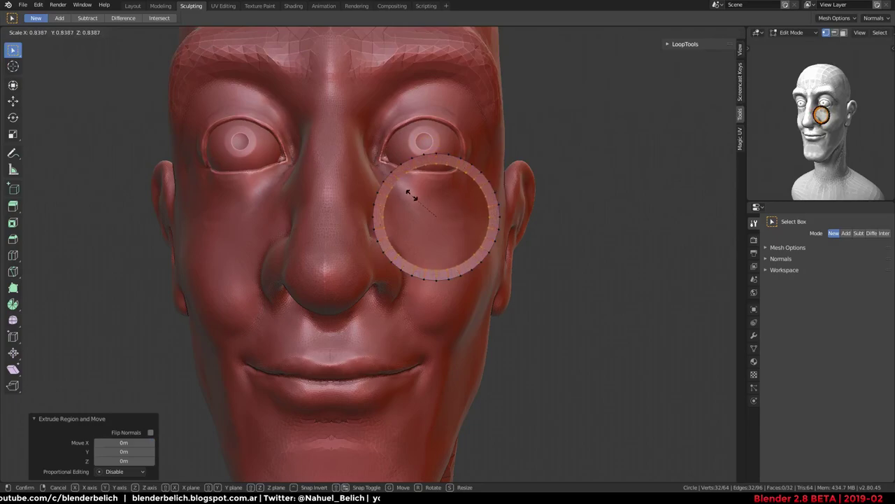
pyautogui.click(428, 222)
pyautogui.scroll(2, 410, 206)
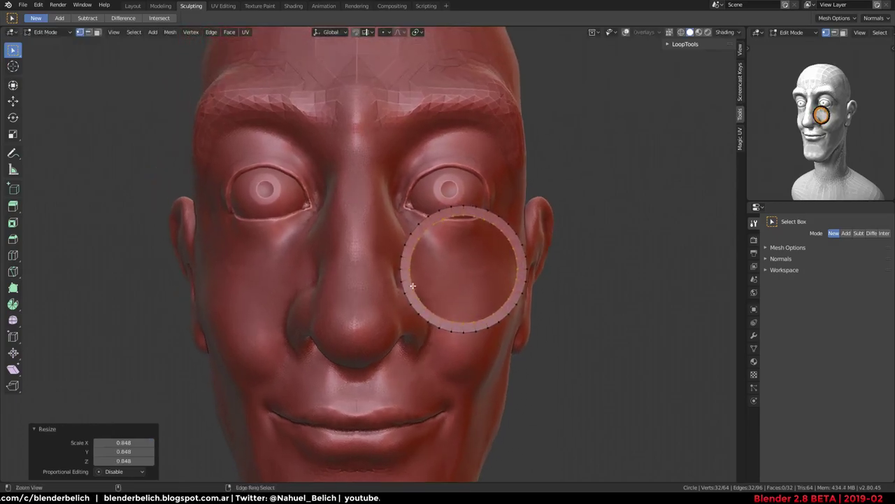
pyautogui.scroll(2, 412, 244)
# Extrude a short bridge stub from the ring toward the nose and open the modifier list
pyautogui.hotkey('alt', 'a')
pyautogui.press('e')
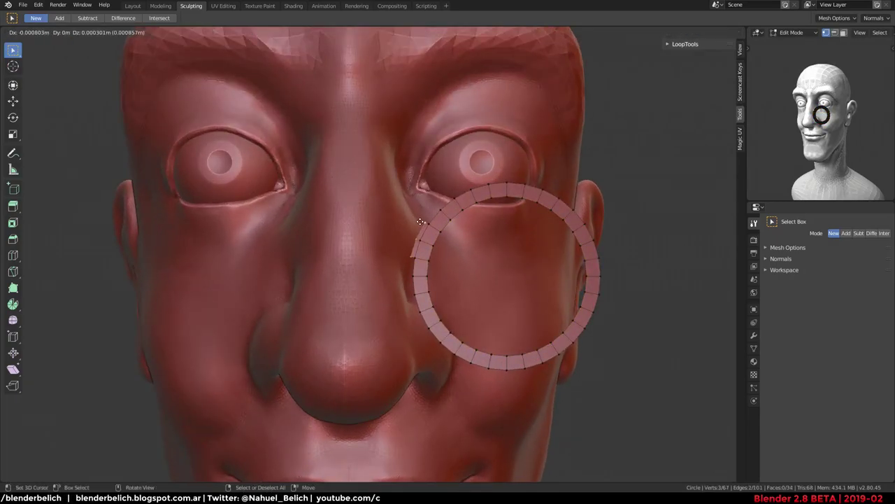
pyautogui.click(381, 207)
pyautogui.moveTo(399, 196)
pyautogui.mouseDown(button='middle')
pyautogui.moveTo(453, 272)
pyautogui.moveTo(490, 238)
pyautogui.moveTo(555, 220)
pyautogui.mouseUp(button='middle')
pyautogui.press('g')
pyautogui.rightClick(430, 280)
pyautogui.click(755, 340)
pyautogui.click(825, 220)
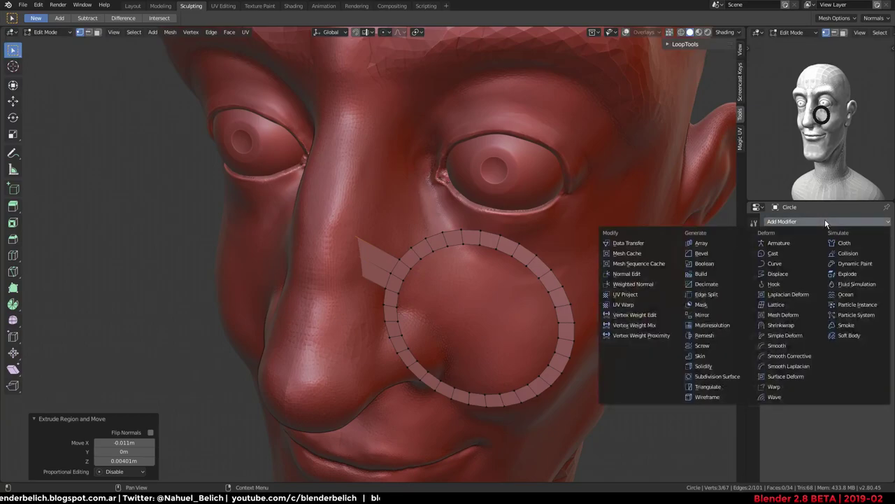
# Add a Mirror modifier to the ring and move the bridge piece
pyautogui.click(722, 316)
pyautogui.moveTo(462, 279); pyautogui.dragTo(573, 266, button='middle')
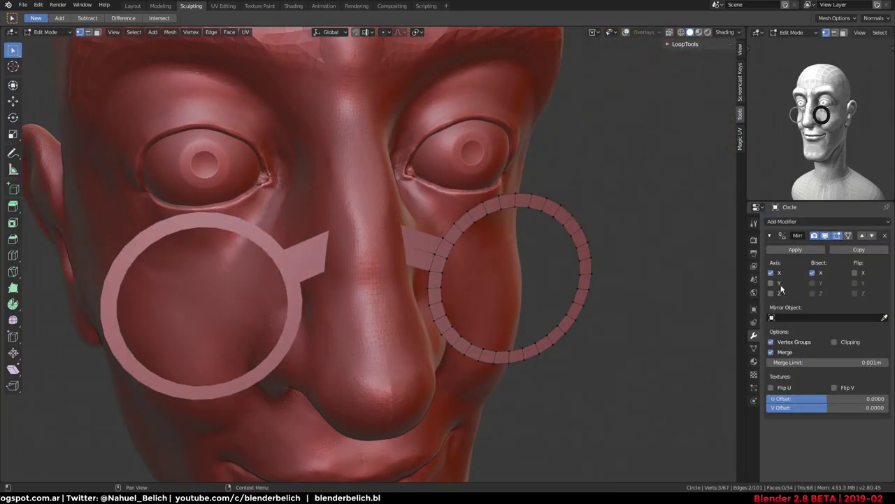
pyautogui.press('g')
pyautogui.click(350, 270)
pyautogui.moveTo(350, 270); pyautogui.dragTo(393, 285, button='middle')
# Thicken, rotate and move the bridge so its halves meet over the nose
pyautogui.hotkey('alt', 's')
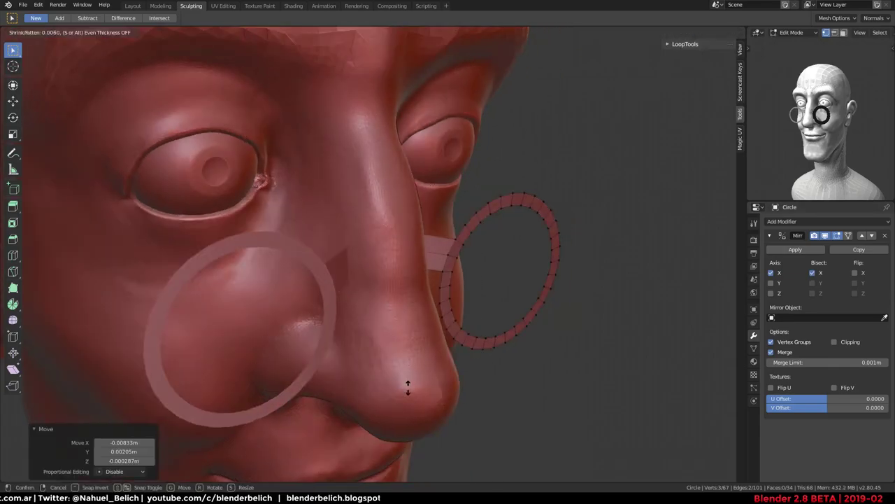
pyautogui.click(438, 131)
pyautogui.moveTo(438, 131)
pyautogui.mouseDown(button='middle')
pyautogui.moveTo(404, 255)
pyautogui.moveTo(400, 196)
pyautogui.mouseUp(button='middle')
pyautogui.press('r')
pyautogui.click(398, 178)
pyautogui.press('g')
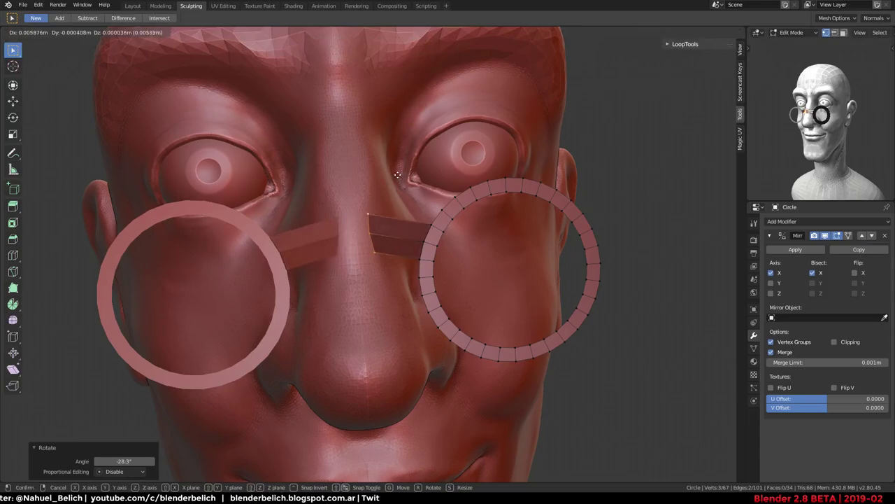
pyautogui.click(398, 174)
# Shift the bridge sideways along the X axis in two moves
pyautogui.press('r')
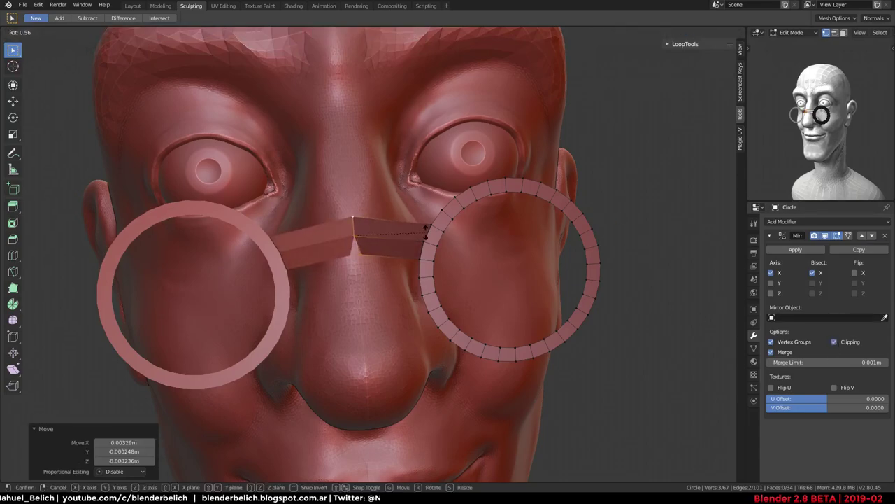
pyautogui.press('x')
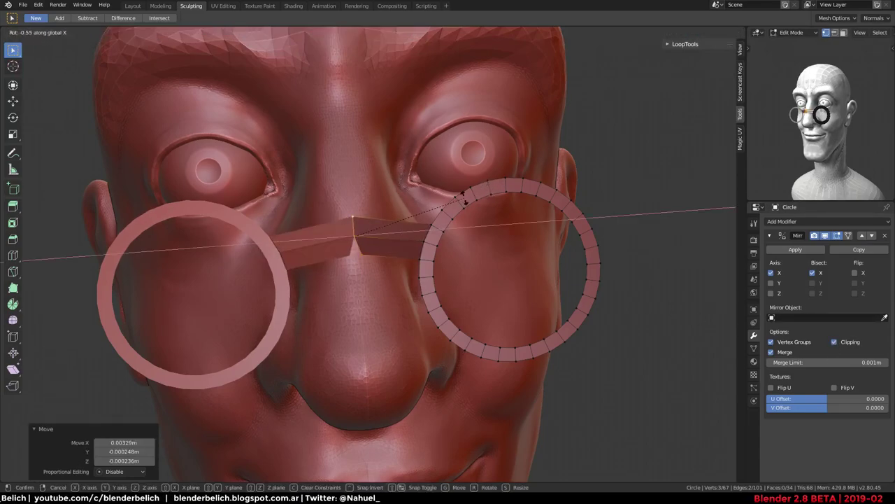
pyautogui.rightClick(461, 237)
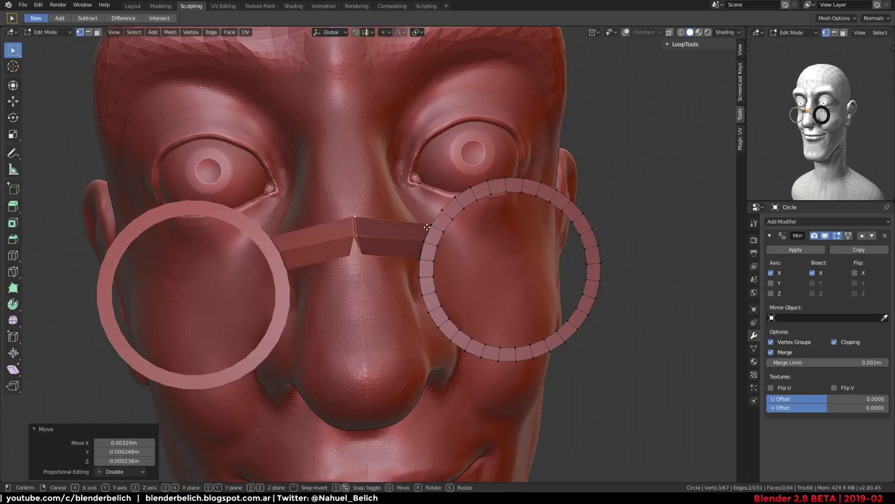
pyautogui.press('x')
pyautogui.click(424, 228)
pyautogui.press('g')
pyautogui.press('x')
pyautogui.click(392, 238)
pyautogui.moveTo(392, 238)
pyautogui.mouseDown(button='middle')
pyautogui.moveTo(329, 243)
pyautogui.moveTo(419, 244)
pyautogui.moveTo(485, 154)
pyautogui.moveTo(524, 226)
pyautogui.moveTo(309, 343)
pyautogui.moveTo(291, 301)
pyautogui.moveTo(394, 246)
pyautogui.moveTo(376, 257)
pyautogui.mouseUp(button='middle')
# Tilt the lens ring, reposition it, and loop-cut an edge loop across the bridge
pyautogui.press('r')
pyautogui.click(448, 200)
pyautogui.press('g')
pyautogui.click(466, 207)
pyautogui.hotkey('ctrl', 'r')
pyautogui.click(376, 257)
# Select the whole glasses mesh and recalculate its normals consistently with Shift+N
pyautogui.rightClick(376, 257)
pyautogui.hotkey('alt', 's')
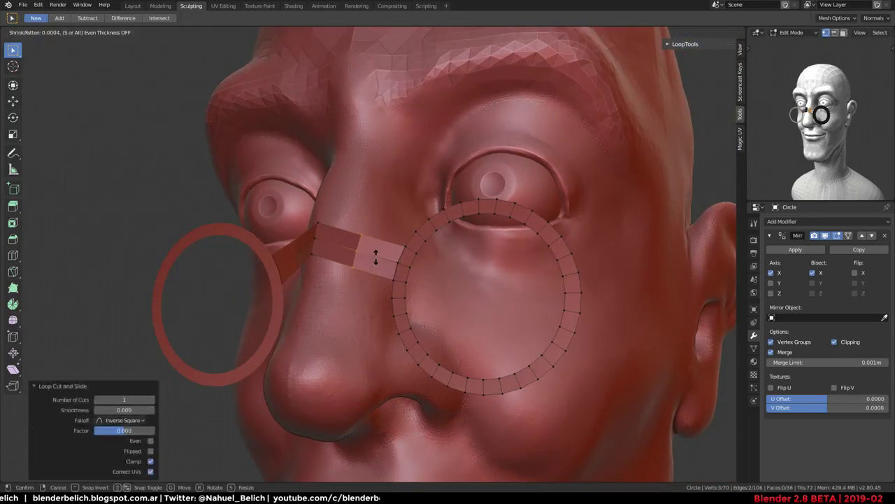
pyautogui.click(398, 224)
pyautogui.press('a')
pyautogui.moveTo(398, 224); pyautogui.dragTo(444, 230, button='middle')
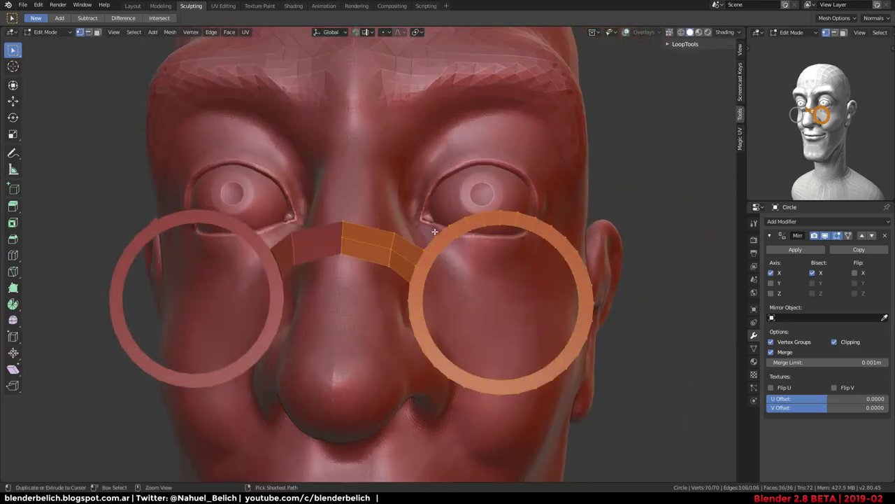
pyautogui.rightClick(434, 232)
pyautogui.press('Escape')
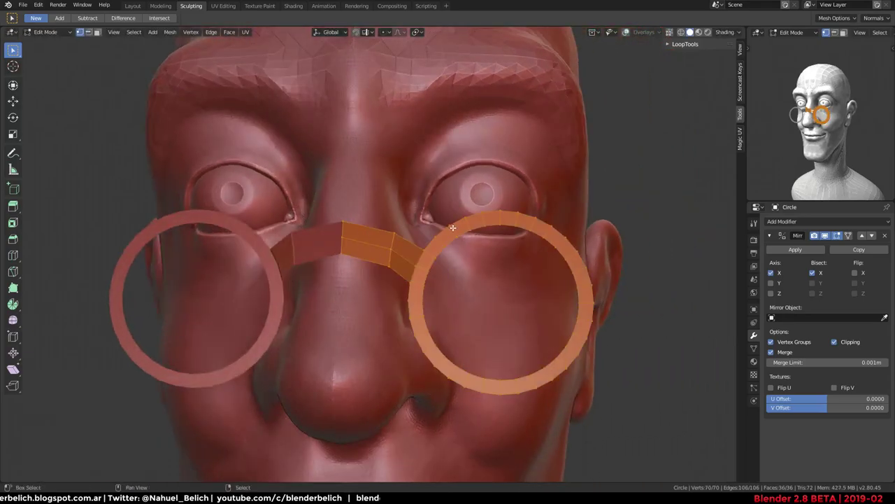
pyautogui.hotkey('shift', 'n')
pyautogui.moveTo(452, 227)
pyautogui.mouseDown(button='middle')
pyautogui.moveTo(488, 216)
pyautogui.moveTo(380, 205)
pyautogui.moveTo(420, 194)
pyautogui.mouseUp(button='middle')
# Thin the bridge faces and edges using Alt+S and scaling
pyautogui.click(371, 223)
pyautogui.hotkey('alt', 's')
pyautogui.click(461, 115)
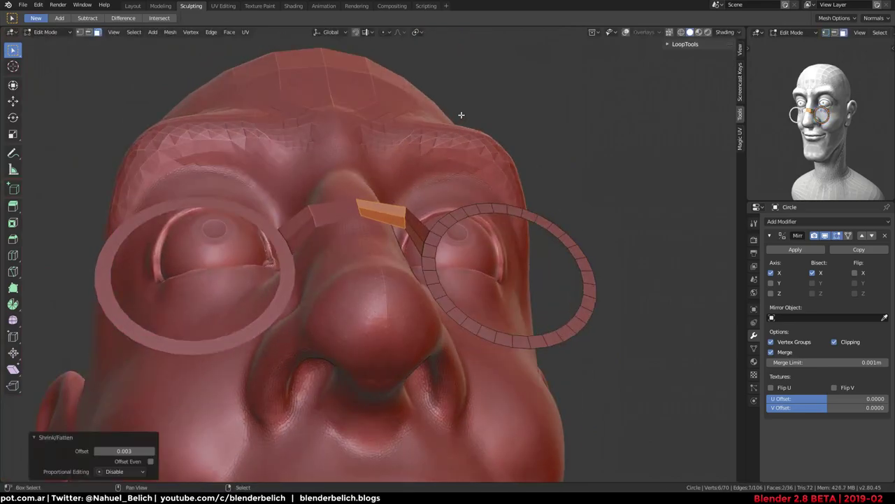
pyautogui.click(370, 207)
pyautogui.press('s')
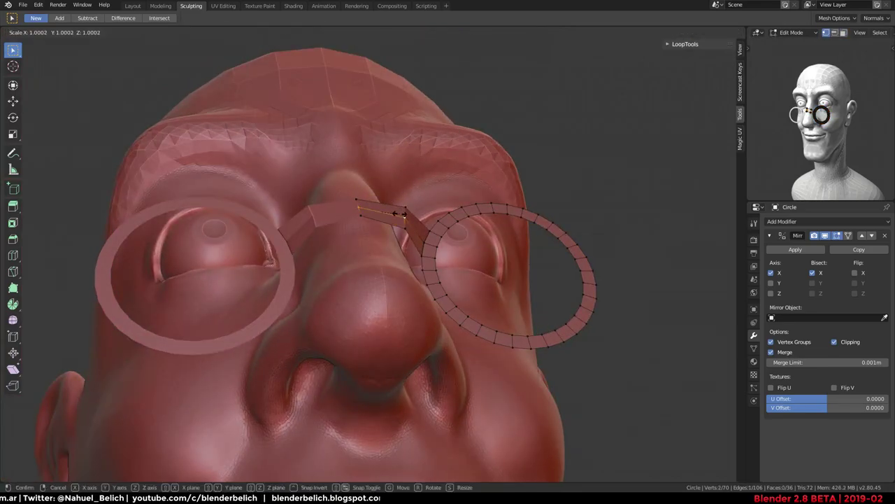
pyautogui.click(445, 152)
pyautogui.moveTo(445, 194); pyautogui.dragTo(443, 290, button='middle')
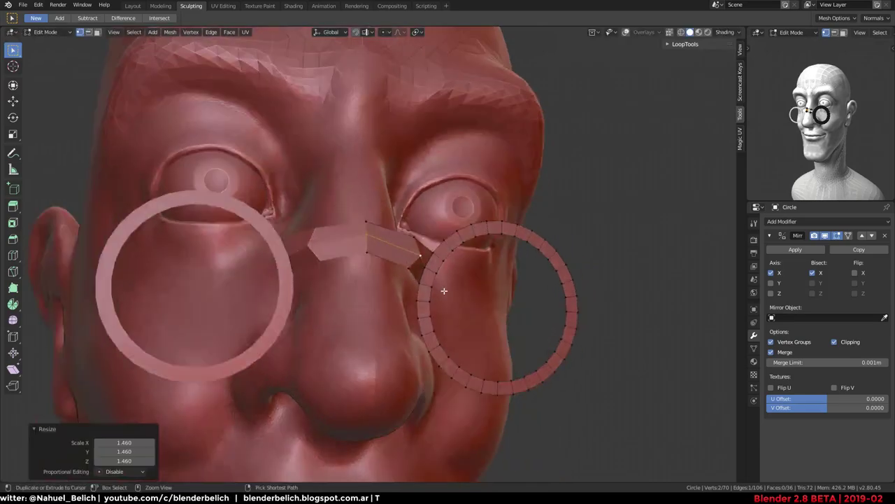
pyautogui.click(407, 250)
pyautogui.hotkey('alt', 's')
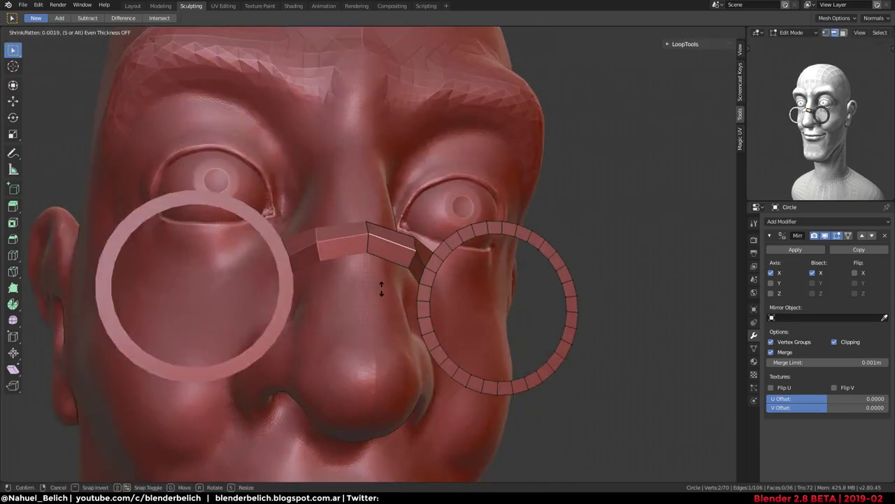
pyautogui.click(381, 295)
# Select the extra edges along the bridge and delete their vertices
pyautogui.moveTo(376, 300); pyautogui.dragTo(335, 278, button='middle')
pyautogui.scroll(3, 335, 278)
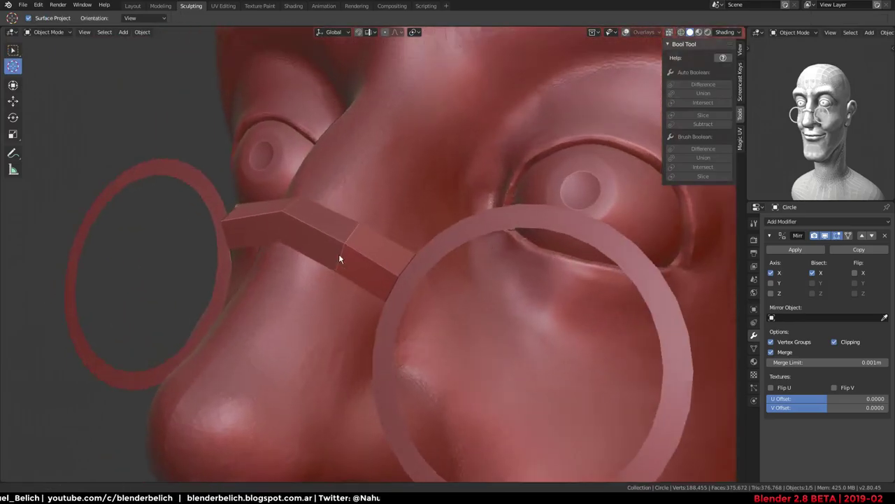
pyautogui.moveTo(360, 244)
pyautogui.mouseDown(button='middle')
pyautogui.moveTo(372, 270)
pyautogui.moveTo(364, 303)
pyautogui.mouseUp(button='middle')
pyautogui.scroll(-3, 335, 269)
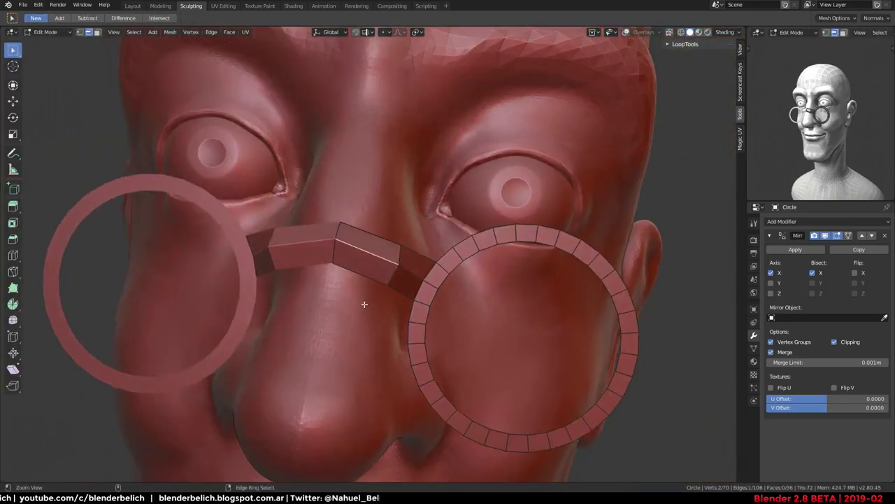
pyautogui.scroll(2, 364, 301)
pyautogui.keyDown('alt'); pyautogui.click(363, 282); pyautogui.keyUp('alt')
pyautogui.click(390, 299)
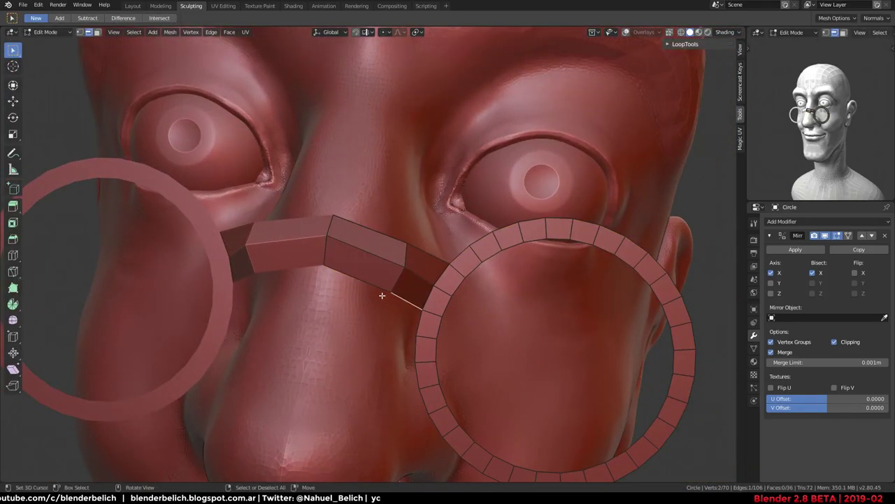
pyautogui.hotkey('ctrl', 'x')
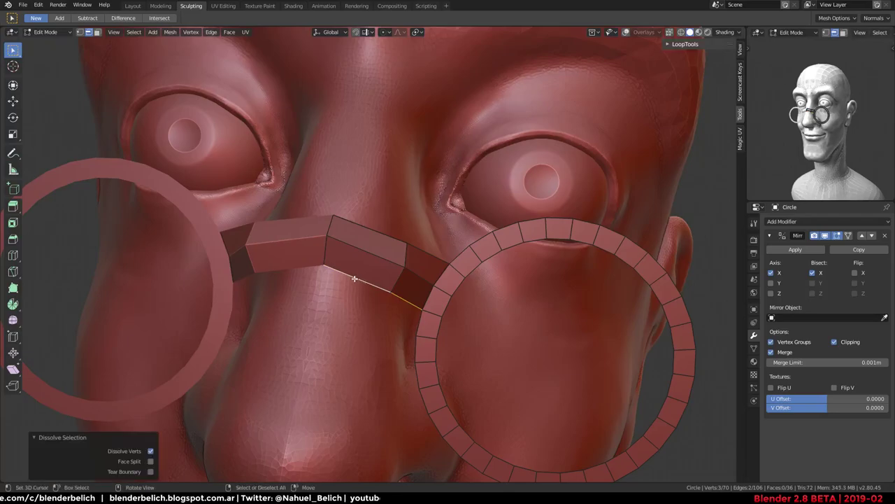
pyautogui.rightClick(355, 278)
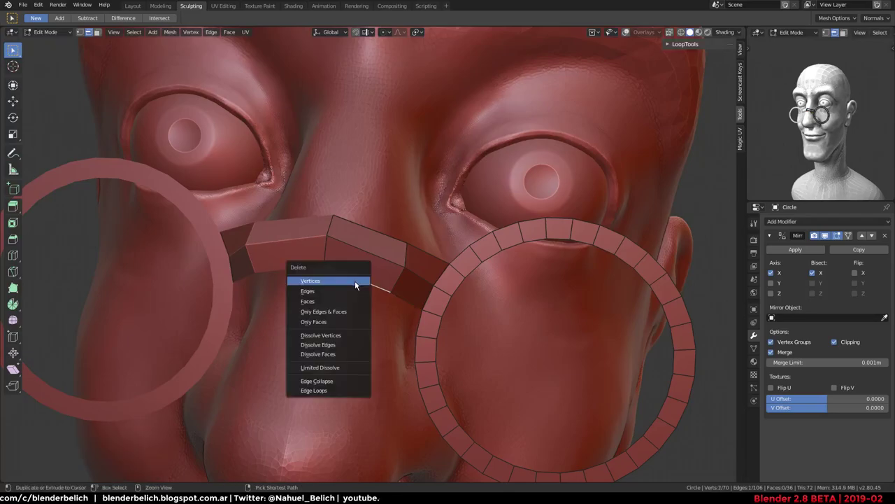
pyautogui.click(354, 280)
# Adjust the remaining bridge vertices over the nose, then return to Object Mode with the modifier list open
pyautogui.moveTo(355, 279)
pyautogui.mouseDown(button='middle')
pyautogui.moveTo(312, 225)
pyautogui.moveTo(326, 216)
pyautogui.moveTo(266, 224)
pyautogui.mouseUp(button='middle')
pyautogui.hotkey('alt', 's')
pyautogui.click(296, 176)
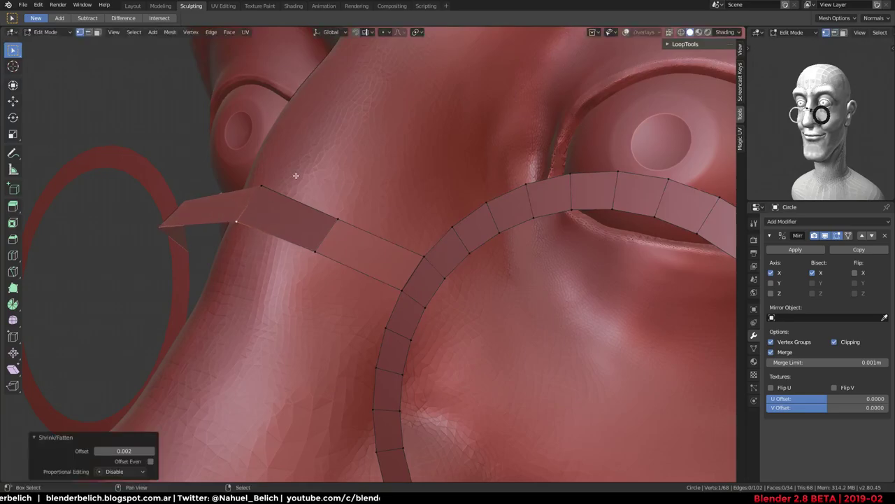
pyautogui.moveTo(313, 266); pyautogui.dragTo(405, 282, button='middle')
pyautogui.press('g')
pyautogui.click(400, 270)
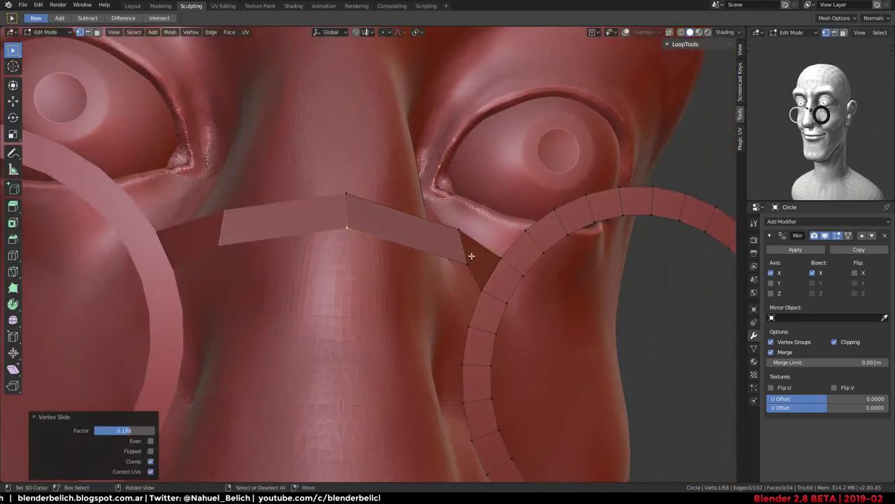
pyautogui.press('g')
pyautogui.click(456, 253)
pyautogui.press('Tab')
pyautogui.moveTo(370, 238)
pyautogui.mouseDown(button='middle')
pyautogui.moveTo(362, 242)
pyautogui.moveTo(383, 219)
pyautogui.mouseUp(button='middle')
pyautogui.click(791, 221)
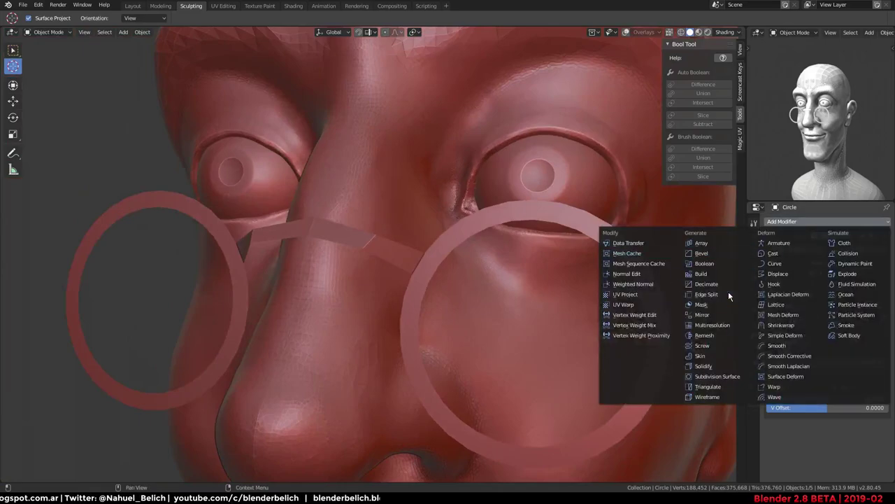
# Add a Solidify modifier with 0.005m thickness and a level-1 Subdivision Surface (Ctrl+1) to the glasses
pyautogui.click(727, 364)
pyautogui.moveTo(485, 290); pyautogui.dragTo(485, 280, button='middle')
pyautogui.hotkey('ctrl', '1')
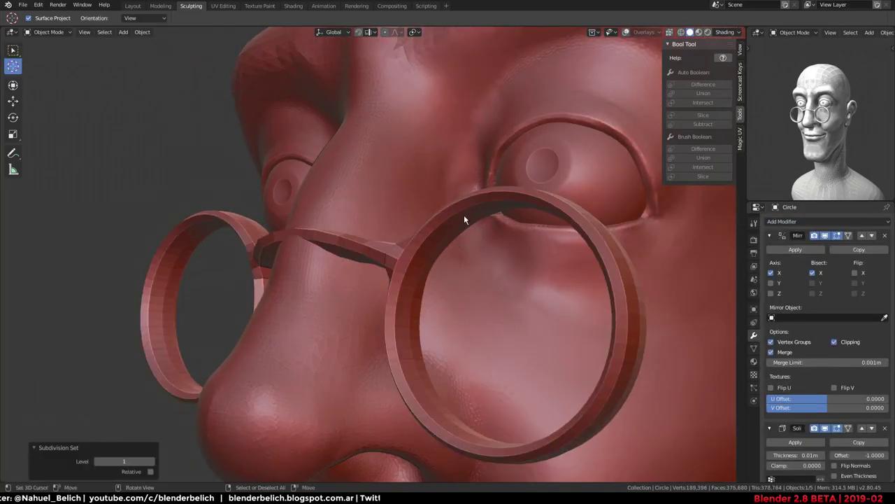
pyautogui.moveTo(464, 220); pyautogui.dragTo(386, 266, button='middle')
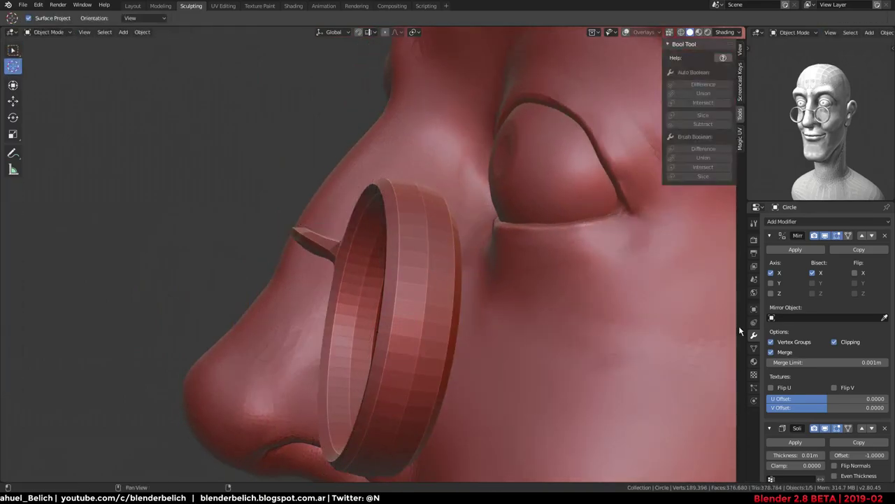
pyautogui.scroll(-3, 805, 378)
pyautogui.moveTo(799, 364); pyautogui.dragTo(796, 364)
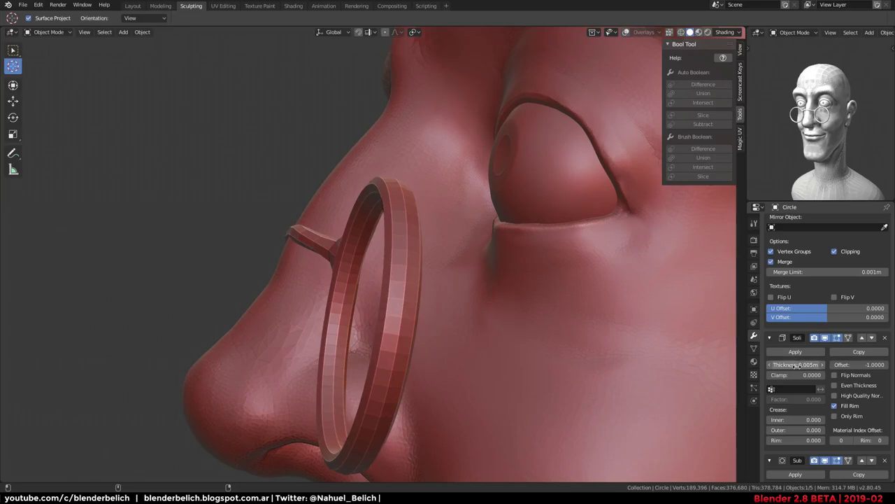
# In Edit Mode on the glasses, move a bridge vertex, raise the bridge's middle and thin it
pyautogui.press('KP_1')
pyautogui.hotkey('ctrl', 'Tab')
pyautogui.click(501, 268)
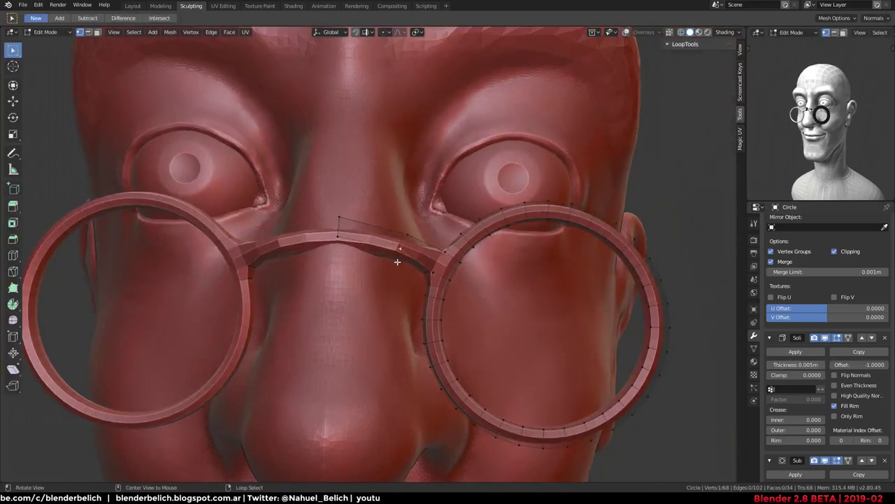
pyautogui.press('g')
pyautogui.click(407, 204)
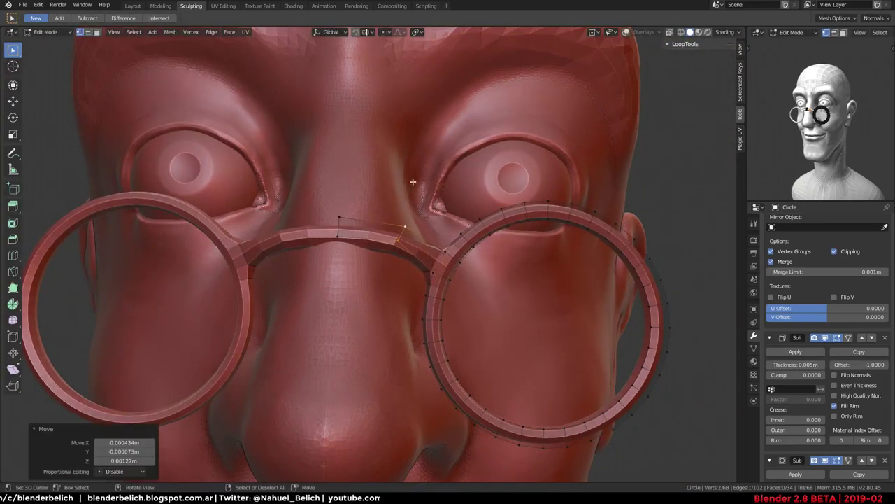
pyautogui.hotkey('alt', 's')
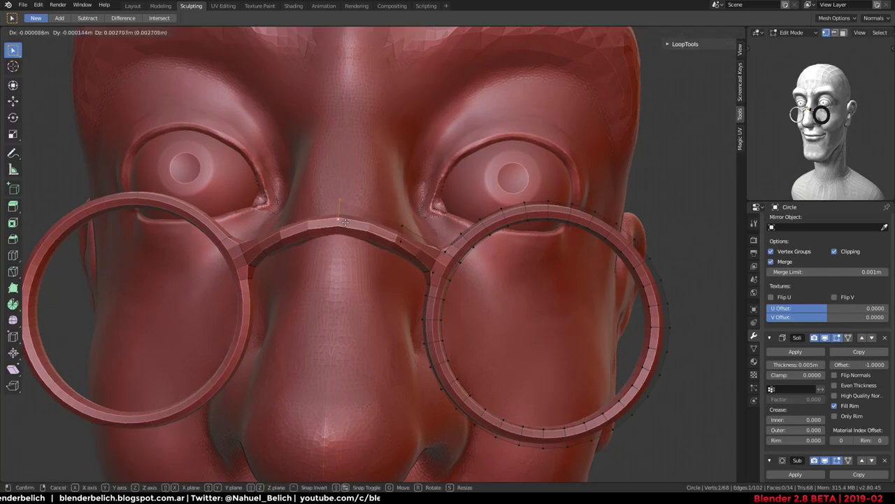
pyautogui.click(347, 235)
pyautogui.hotkey('alt', 's')
pyautogui.click(384, 218)
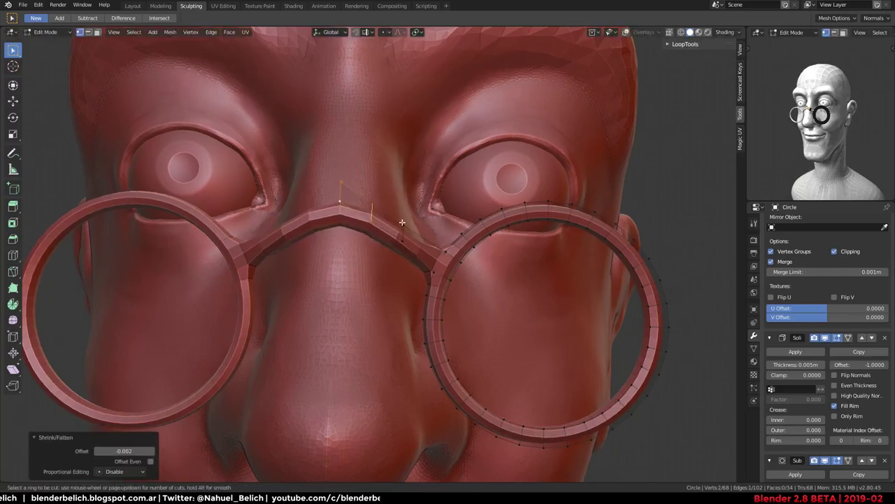
# Add an edge loop on the bridge and reposition its vertices
pyautogui.click(402, 222)
pyautogui.click(402, 224)
pyautogui.press('g')
pyautogui.click(403, 231)
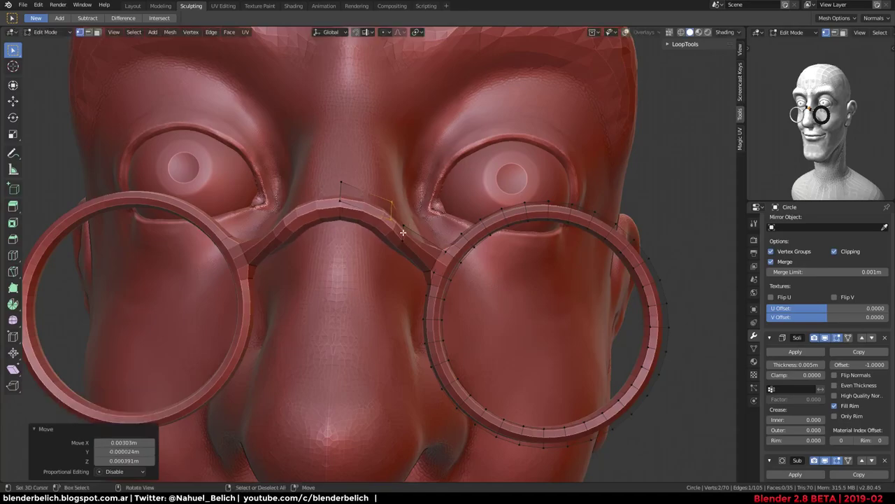
pyautogui.click(403, 232)
pyautogui.press('g')
pyautogui.click(444, 225)
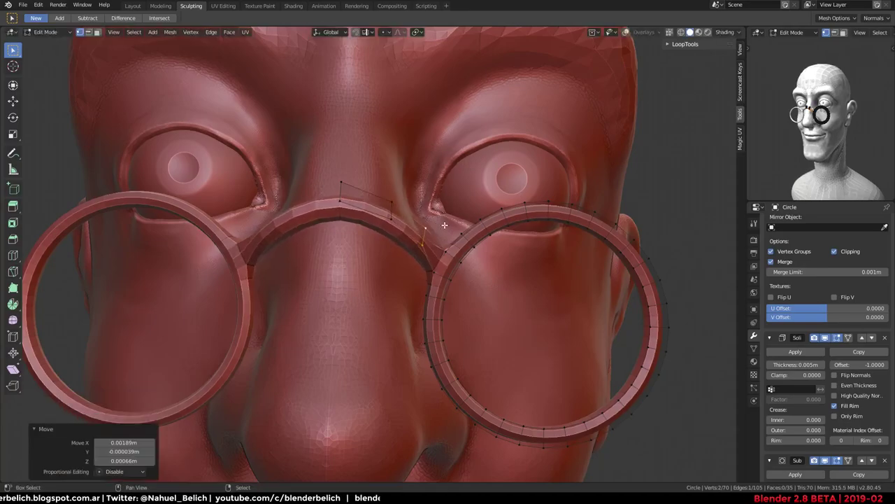
# Return to Object Mode and inspect the glasses from below and from the side
pyautogui.moveTo(444, 224)
pyautogui.mouseDown(button='middle')
pyautogui.moveTo(410, 156)
pyautogui.moveTo(378, 138)
pyautogui.moveTo(371, 196)
pyautogui.moveTo(419, 224)
pyautogui.moveTo(381, 305)
pyautogui.moveTo(287, 296)
pyautogui.moveTo(329, 246)
pyautogui.moveTo(310, 295)
pyautogui.moveTo(345, 296)
pyautogui.moveTo(312, 315)
pyautogui.moveTo(260, 294)
pyautogui.moveTo(328, 290)
pyautogui.moveTo(385, 254)
pyautogui.mouseUp(button='middle')
pyautogui.hotkey('ctrl', 'Tab')
pyautogui.click(399, 224)
pyautogui.moveTo(363, 270)
pyautogui.mouseDown(button='middle')
pyautogui.moveTo(456, 229)
pyautogui.moveTo(455, 240)
pyautogui.moveTo(450, 221)
pyautogui.moveTo(318, 245)
pyautogui.mouseUp(button='middle')
pyautogui.scroll(-3, 318, 245)
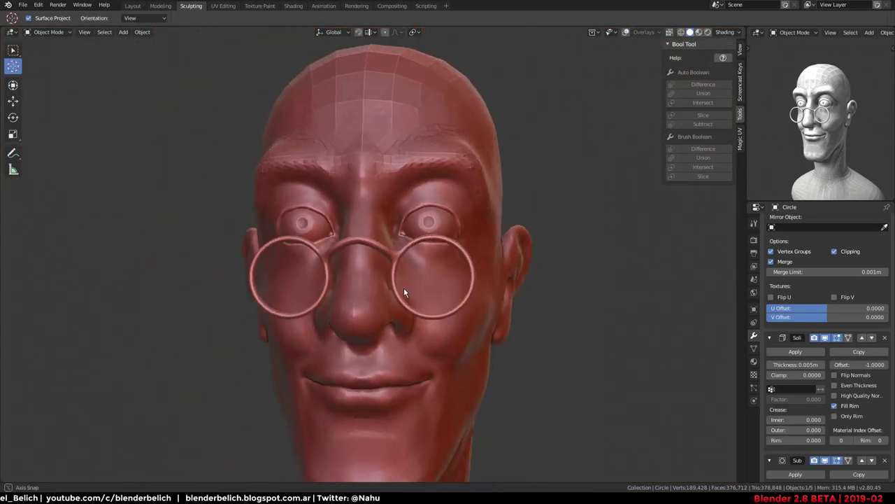
pyautogui.moveTo(404, 288)
pyautogui.mouseDown(button='middle')
pyautogui.moveTo(457, 296)
pyautogui.moveTo(410, 170)
pyautogui.moveTo(420, 230)
pyautogui.mouseUp(button='middle')
pyautogui.press('Tab')
pyautogui.scroll(5, 434, 294)
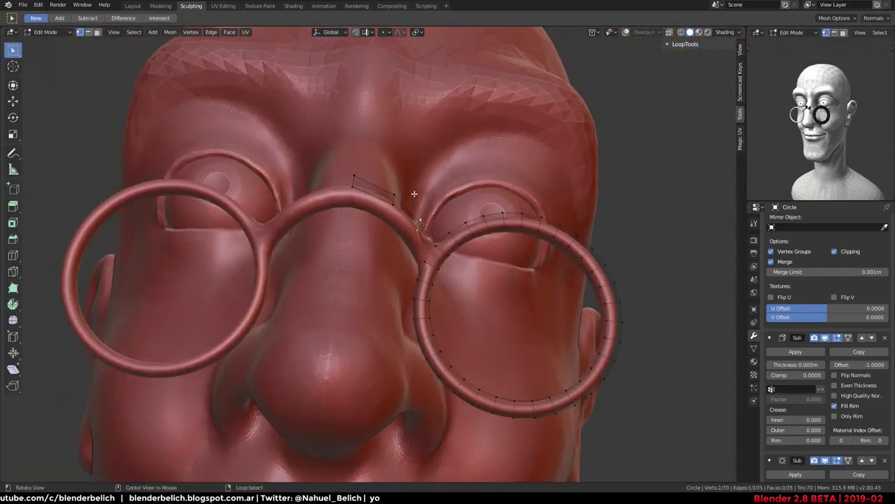
pyautogui.moveTo(415, 193)
pyautogui.mouseDown(button='middle')
pyautogui.moveTo(344, 252)
pyautogui.moveTo(266, 271)
pyautogui.moveTo(383, 280)
pyautogui.moveTo(430, 195)
pyautogui.mouseUp(button='middle')
pyautogui.press('Tab')
pyautogui.press('Tab')
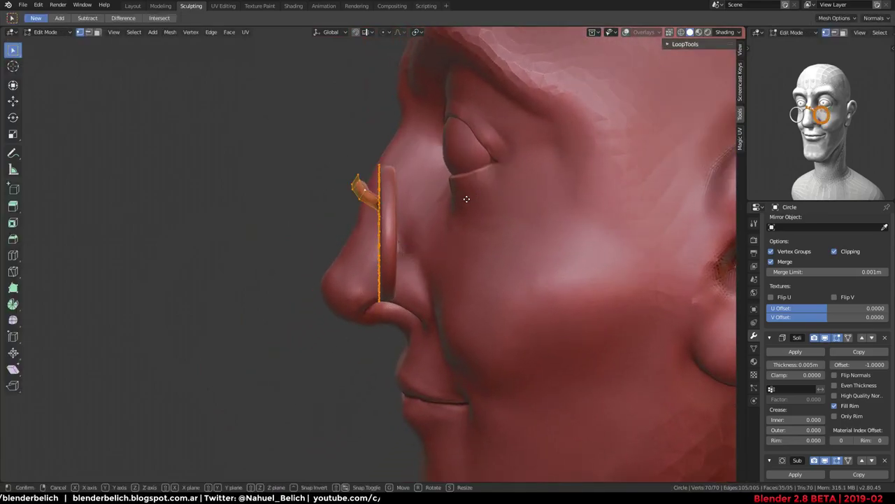
# Move the glasses rim down onto the nose, then leave Edit Mode and select the head
pyautogui.press('g')
pyautogui.click(451, 225)
pyautogui.moveTo(451, 225)
pyautogui.mouseDown(button='middle')
pyautogui.moveTo(564, 232)
pyautogui.moveTo(282, 247)
pyautogui.mouseUp(button='middle')
pyautogui.press('g')
pyautogui.press('z')
pyautogui.click(482, 238)
pyautogui.press('g')
pyautogui.click(516, 156)
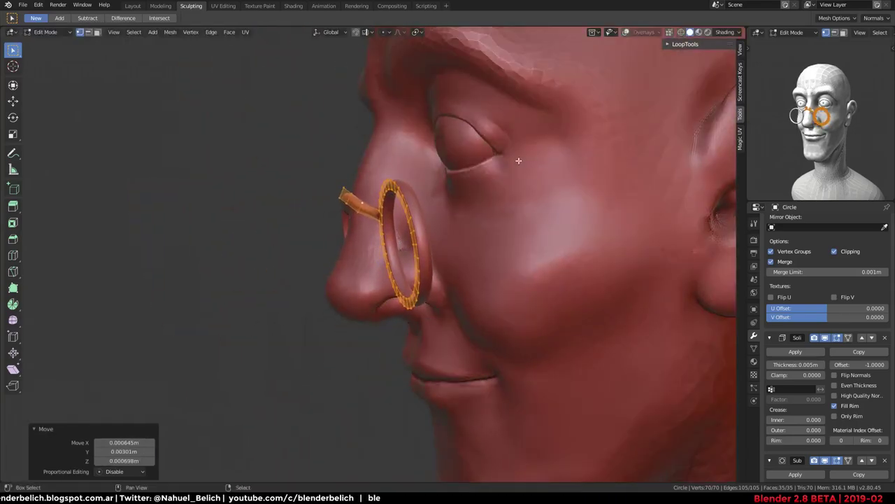
pyautogui.moveTo(515, 156); pyautogui.dragTo(341, 283, button='middle')
pyautogui.press('Tab')
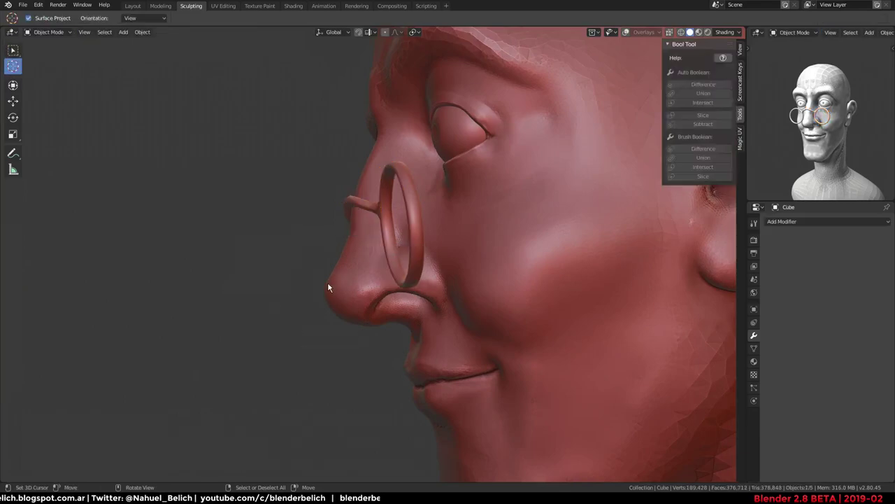
pyautogui.click(348, 292)
# Put the head in Sculpt Mode and pick the Clay brush at 76 px radius
pyautogui.hotkey('ctrl', 'Tab')
pyautogui.click(347, 302)
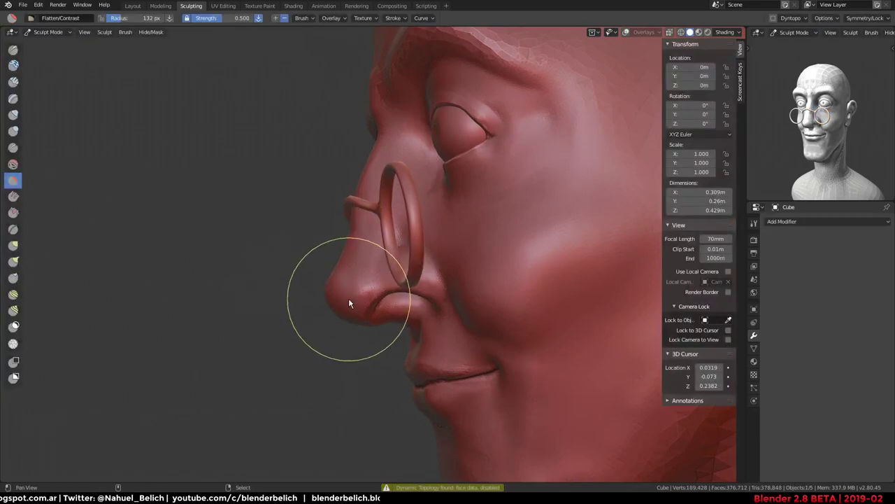
pyautogui.moveTo(349, 298)
pyautogui.mouseDown(button='middle')
pyautogui.moveTo(382, 301)
pyautogui.moveTo(335, 212)
pyautogui.mouseUp(button='middle')
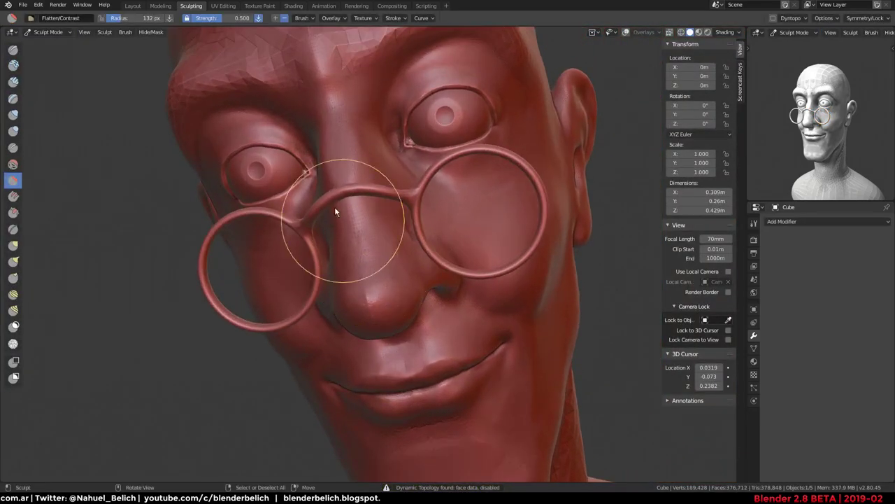
pyautogui.moveTo(291, 254); pyautogui.dragTo(394, 250, button='middle')
pyautogui.press('f')
pyautogui.click(362, 261)
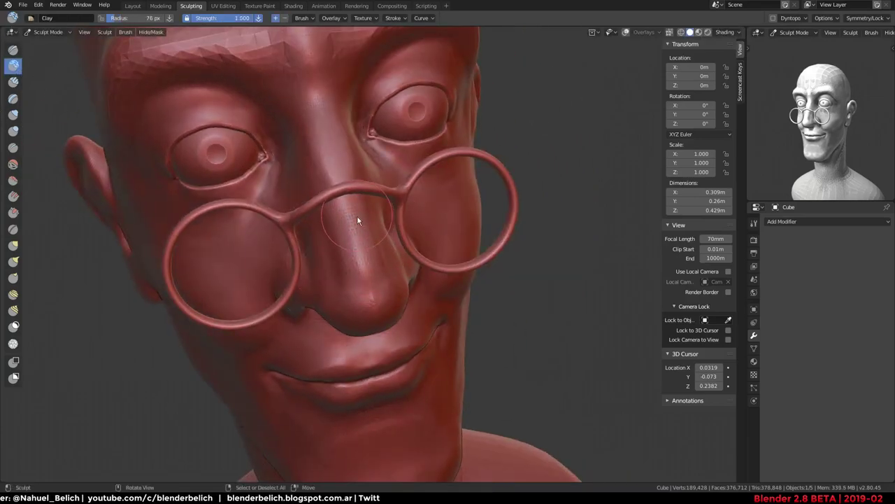
# Check the nose profile, keep brush strength at 1.000, and show the brush settings
pyautogui.moveTo(357, 216); pyautogui.dragTo(330, 275, button='middle')
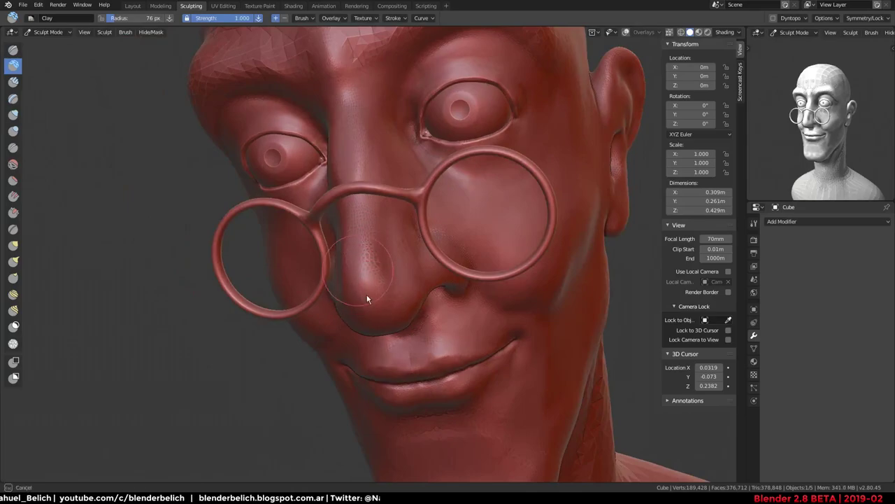
pyautogui.moveTo(368, 299)
pyautogui.mouseDown(button='middle')
pyautogui.moveTo(326, 277)
pyautogui.moveTo(371, 283)
pyautogui.moveTo(456, 250)
pyautogui.moveTo(485, 251)
pyautogui.moveTo(394, 319)
pyautogui.moveTo(350, 220)
pyautogui.moveTo(355, 236)
pyautogui.mouseUp(button='middle')
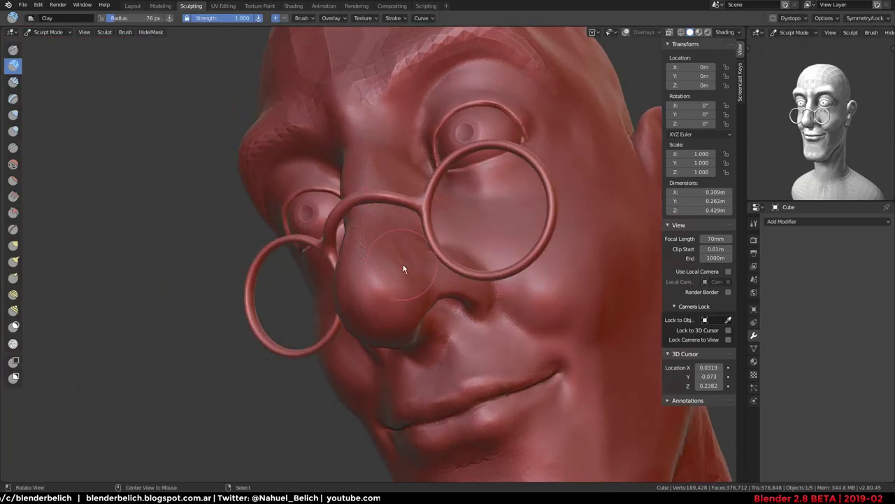
pyautogui.moveTo(403, 269)
pyautogui.mouseDown(button='middle')
pyautogui.moveTo(351, 316)
pyautogui.moveTo(301, 310)
pyautogui.moveTo(454, 291)
pyautogui.moveTo(408, 280)
pyautogui.moveTo(402, 290)
pyautogui.moveTo(410, 250)
pyautogui.mouseUp(button='middle')
pyautogui.hotkey('shift', 'f')
pyautogui.press('Escape')
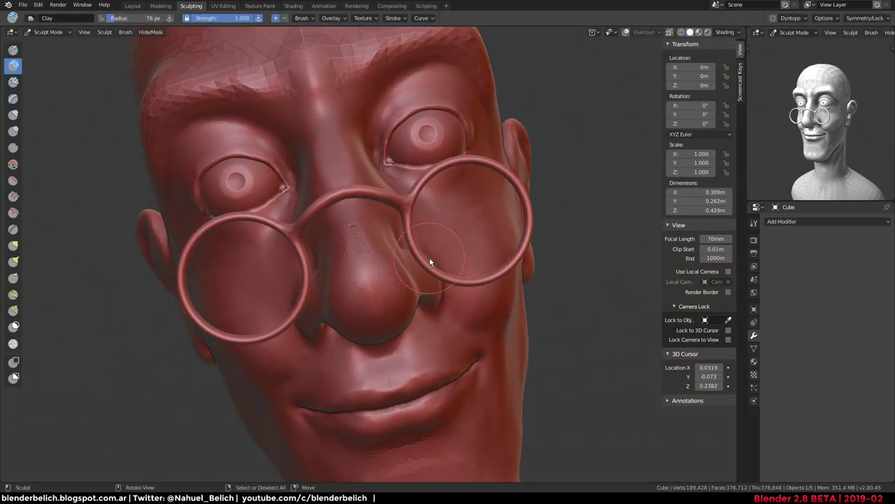
pyautogui.click(753, 224)
# Enable dynamic topology and choose a different falloff curve preset for the Clay brush
pyautogui.scroll(-3, 826, 336)
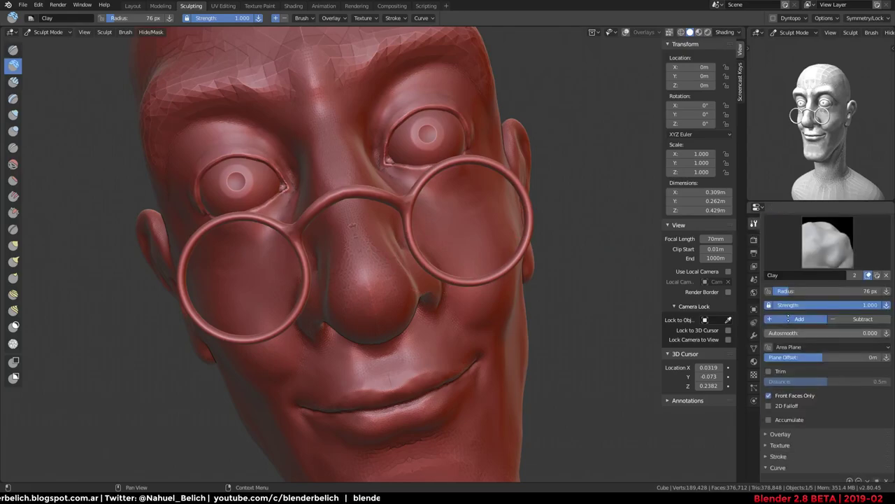
pyautogui.hotkey('ctrl', 'd')
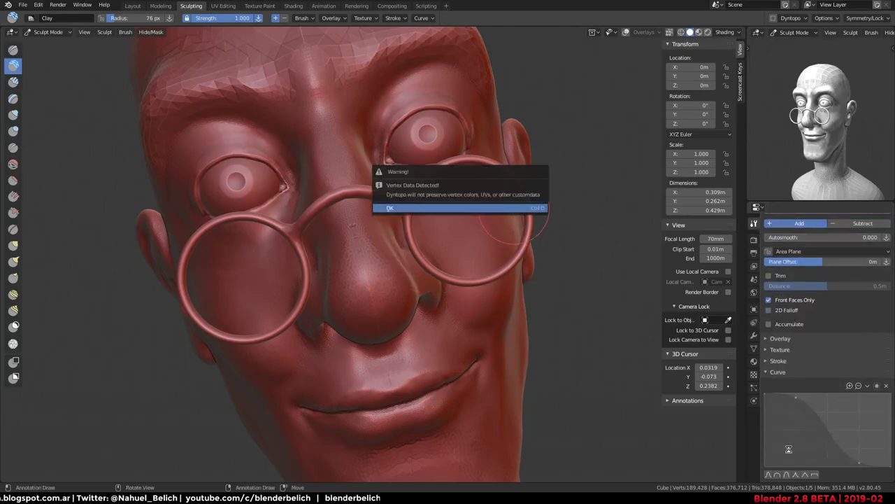
pyautogui.press('Return')
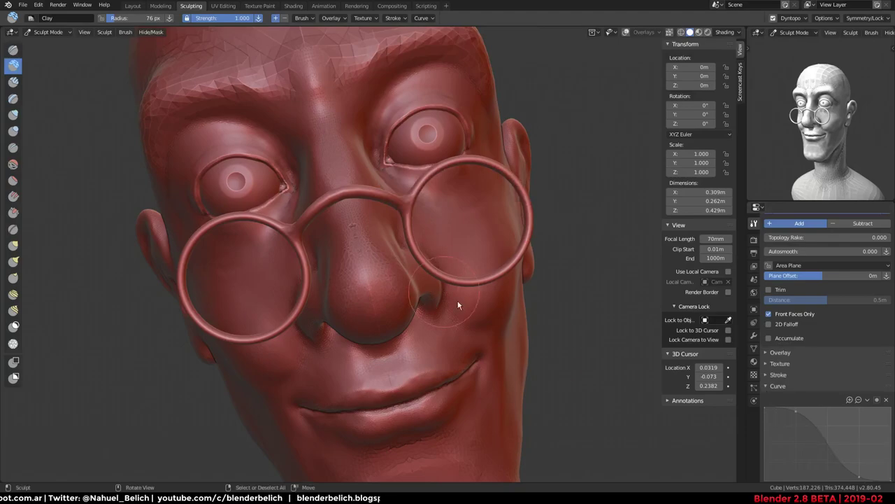
pyautogui.scroll(-3, 779, 420)
pyautogui.click(793, 429)
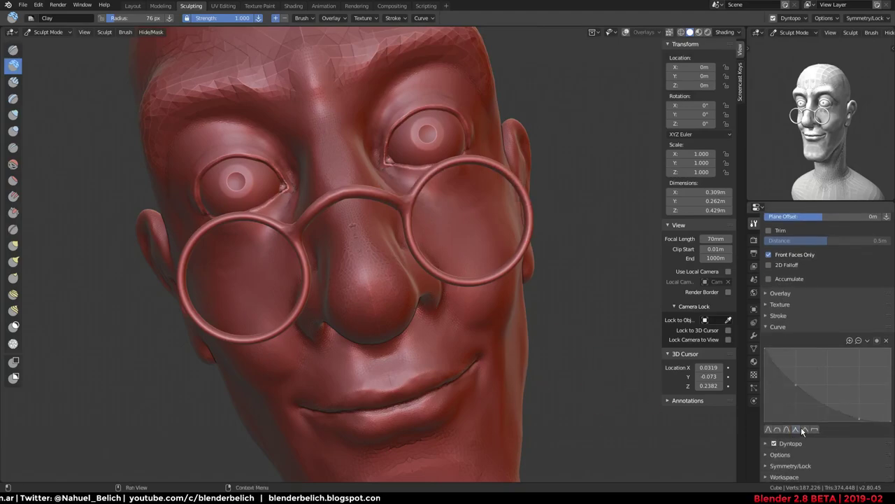
# Build up the nose surface with a Clay stroke and check its side profile
pyautogui.moveTo(438, 294); pyautogui.dragTo(383, 293, button='middle')
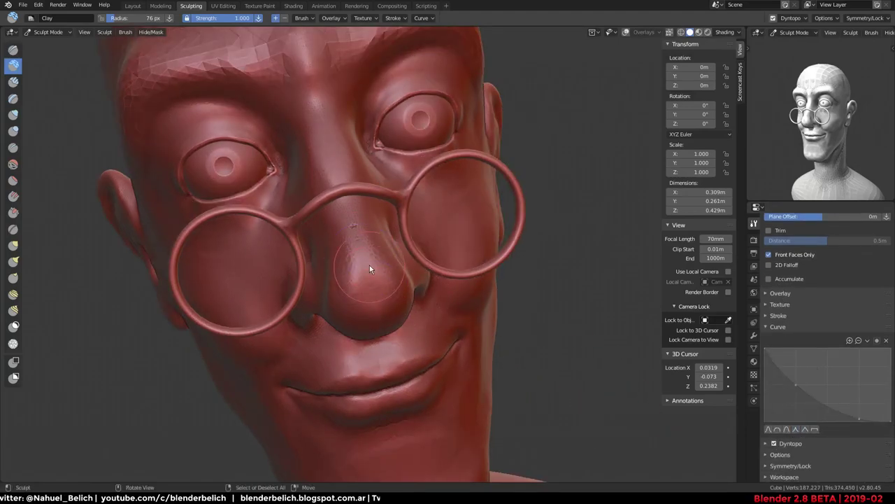
pyautogui.moveTo(376, 294); pyautogui.dragTo(371, 266)
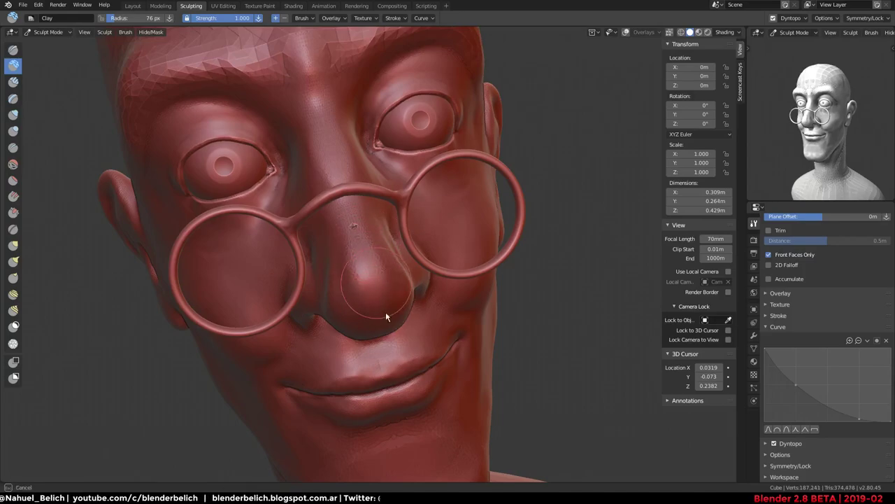
pyautogui.moveTo(380, 319)
pyautogui.mouseDown(button='middle')
pyautogui.moveTo(518, 210)
pyautogui.moveTo(492, 245)
pyautogui.mouseUp(button='middle')
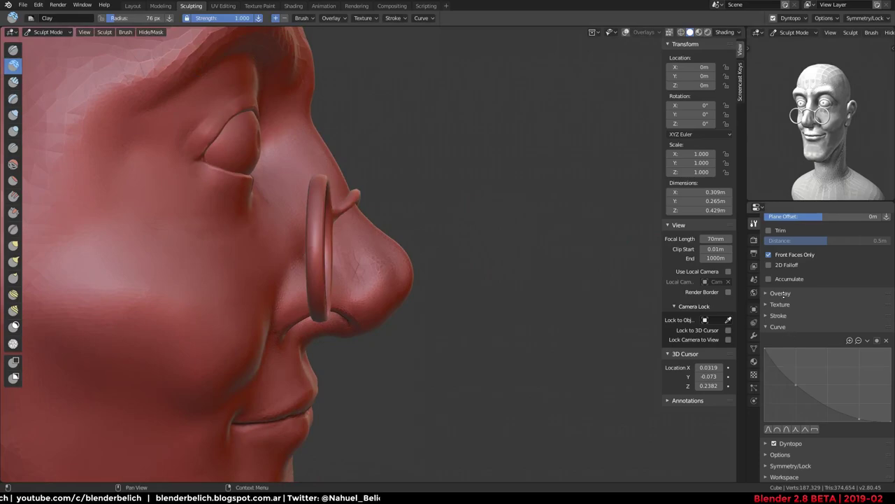
pyautogui.scroll(2, 799, 296)
pyautogui.scroll(3, 812, 315)
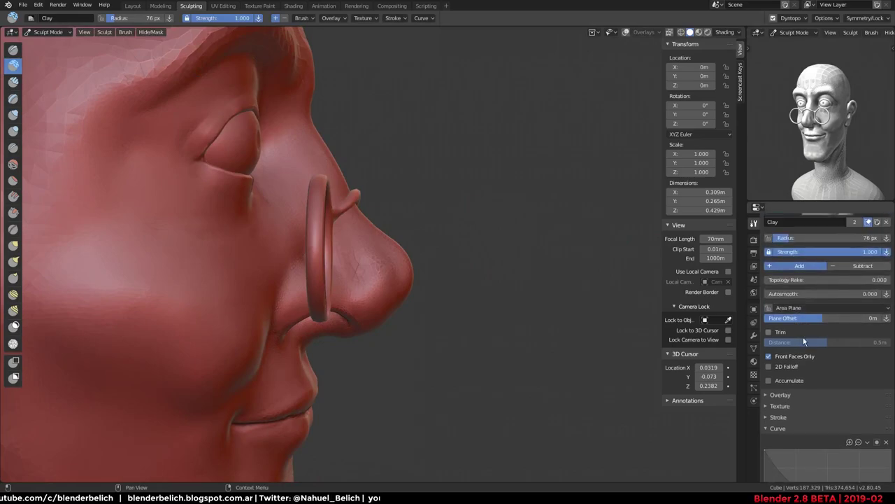
pyautogui.scroll(-3, 803, 341)
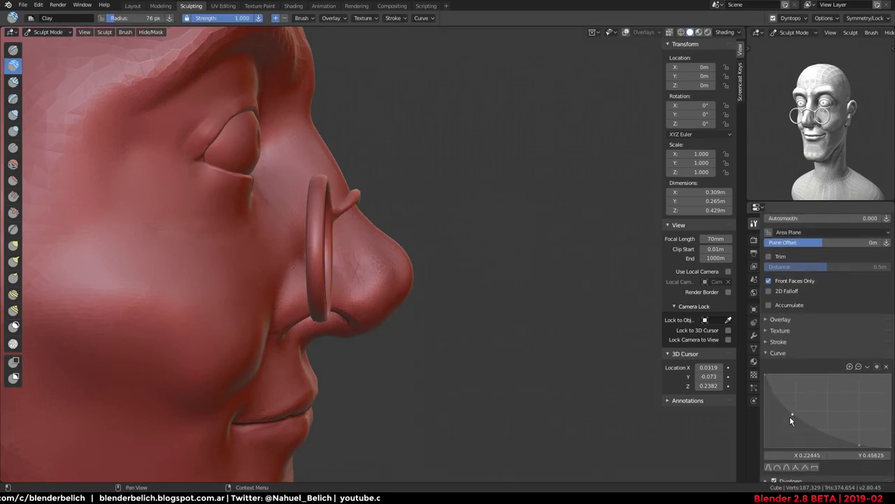
pyautogui.scroll(2, 791, 416)
pyautogui.scroll(3, 796, 357)
pyautogui.scroll(-4, 796, 357)
pyautogui.scroll(-1, 792, 427)
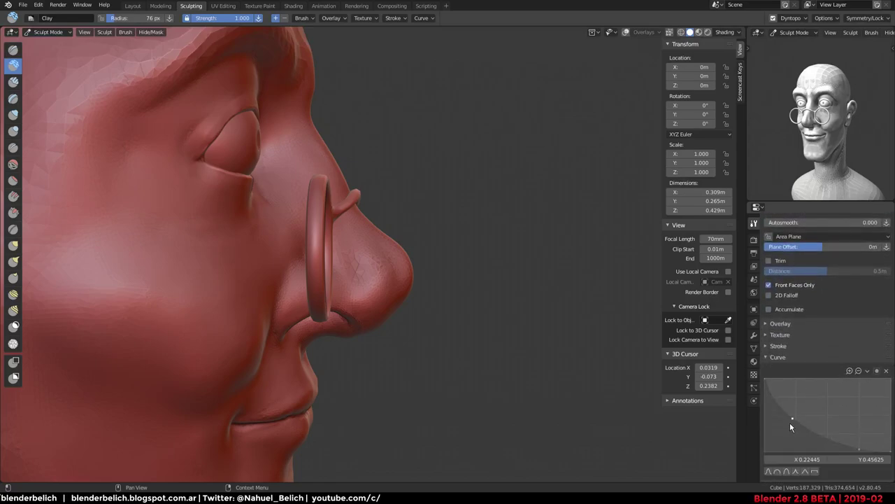
# Pull the falloff curve's middle point down to about X 0.23, Y 0.26
pyautogui.moveTo(786, 424); pyautogui.dragTo(794, 433)
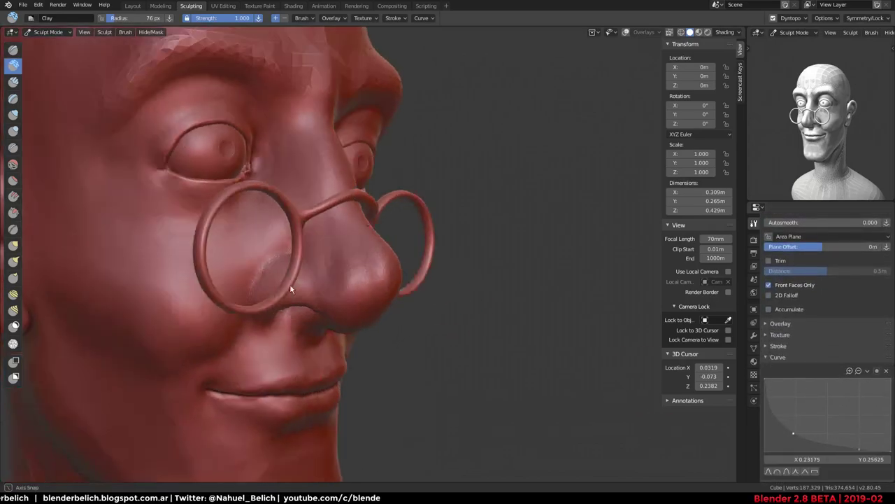
pyautogui.moveTo(290, 284)
pyautogui.mouseDown(button='middle')
pyautogui.moveTo(363, 285)
pyautogui.moveTo(326, 263)
pyautogui.mouseUp(button='middle')
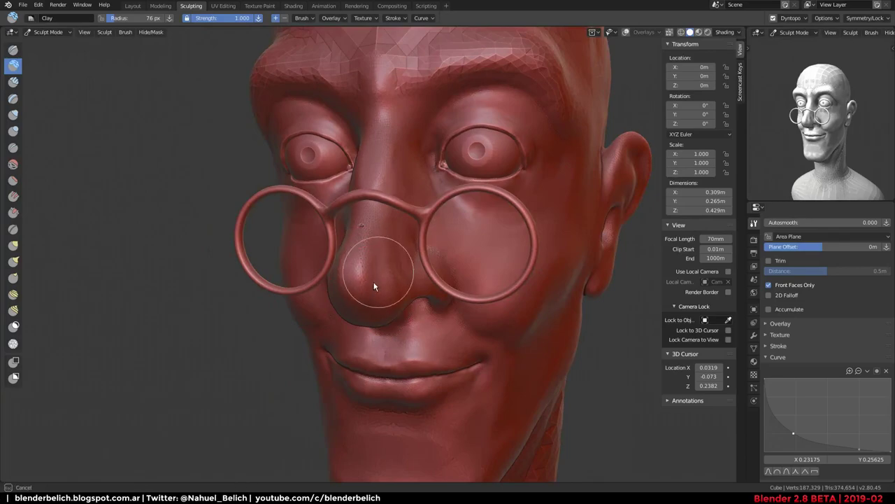
pyautogui.moveTo(391, 284)
pyautogui.keyDown('ctrl'); pyautogui.mouseDown(button='middle')
pyautogui.moveTo(389, 251)
pyautogui.moveTo(353, 212)
pyautogui.mouseUp(button='middle'); pyautogui.keyUp('ctrl')
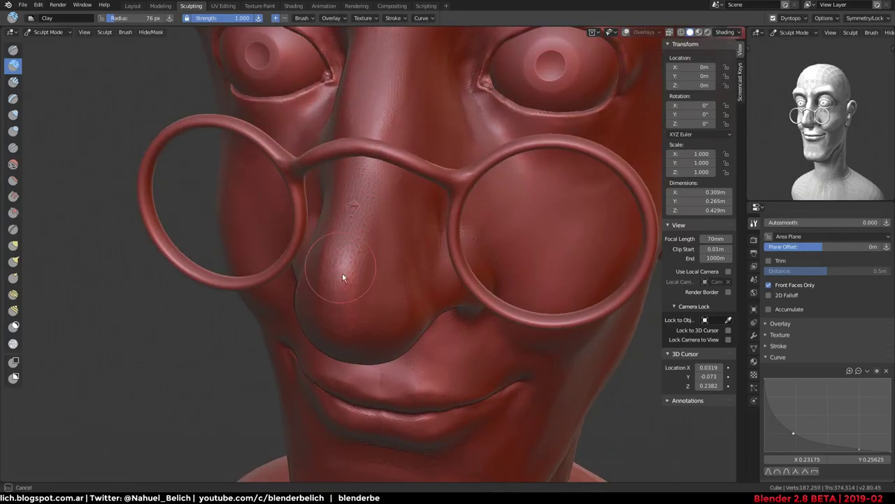
# Switch to the Crease brush and work in close around the nose profile
pyautogui.hotkey('shift', 'c')
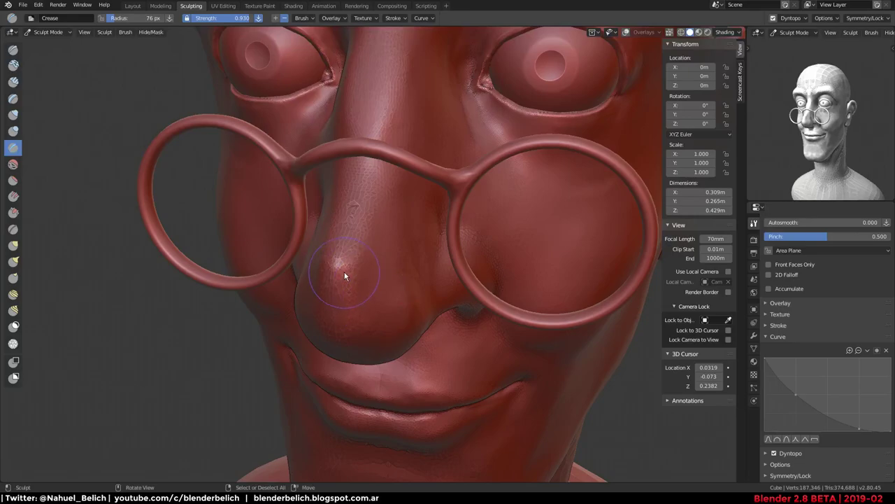
pyautogui.moveTo(384, 188)
pyautogui.mouseDown(button='middle')
pyautogui.moveTo(301, 176)
pyautogui.moveTo(397, 250)
pyautogui.mouseUp(button='middle')
pyautogui.moveTo(351, 272); pyautogui.dragTo(428, 290, button='middle')
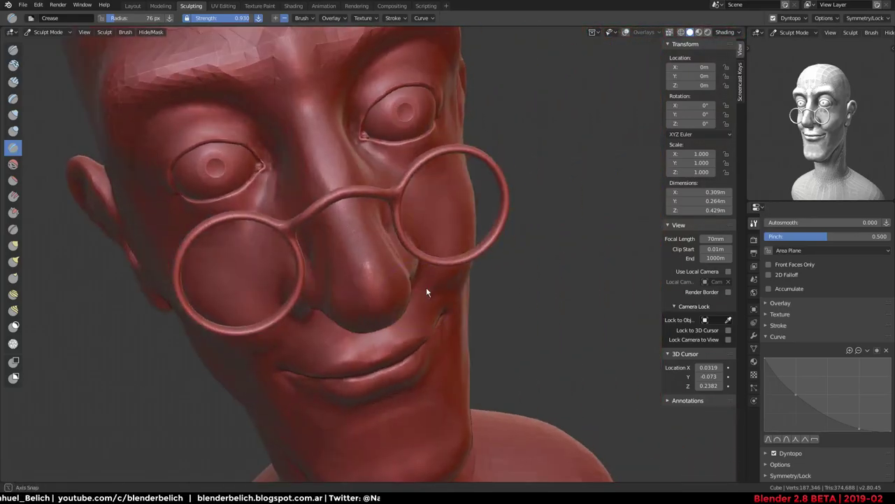
pyautogui.scroll(5, 427, 290)
pyautogui.moveTo(378, 265)
pyautogui.mouseDown(button='middle')
pyautogui.moveTo(500, 202)
pyautogui.moveTo(480, 184)
pyautogui.mouseUp(button='middle')
pyautogui.scroll(-4, 433, 259)
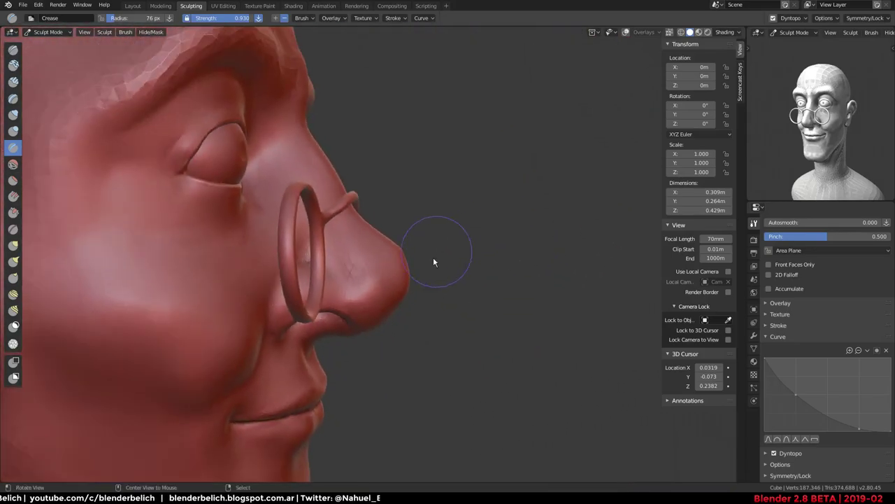
pyautogui.scroll(3, 367, 270)
pyautogui.moveTo(420, 270); pyautogui.dragTo(280, 256, button='middle')
pyautogui.scroll(-3, 367, 268)
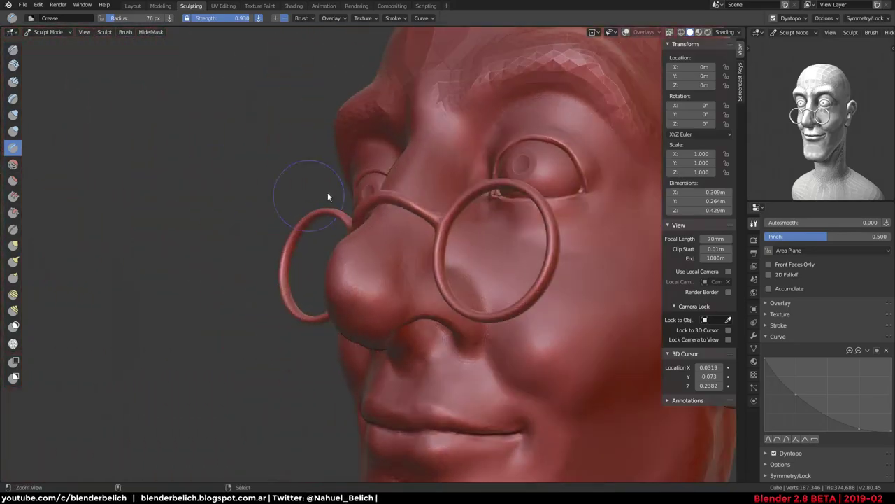
pyautogui.scroll(4, 280, 256)
pyautogui.moveTo(377, 219); pyautogui.dragTo(365, 243, button='middle')
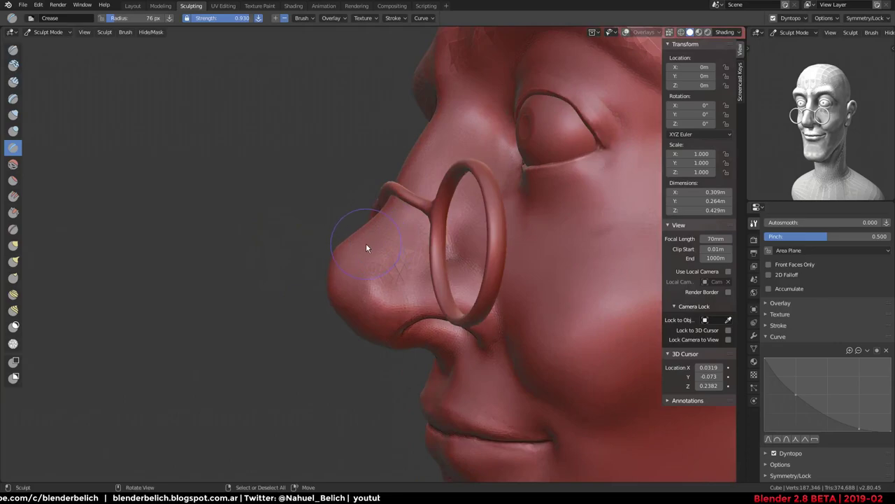
# Reshape the nose tip with the Grab brush and resize the brush to 81 px
pyautogui.press('g')
pyautogui.moveTo(420, 243)
pyautogui.mouseDown(button='middle')
pyautogui.moveTo(368, 278)
pyautogui.moveTo(417, 280)
pyautogui.mouseUp(button='middle')
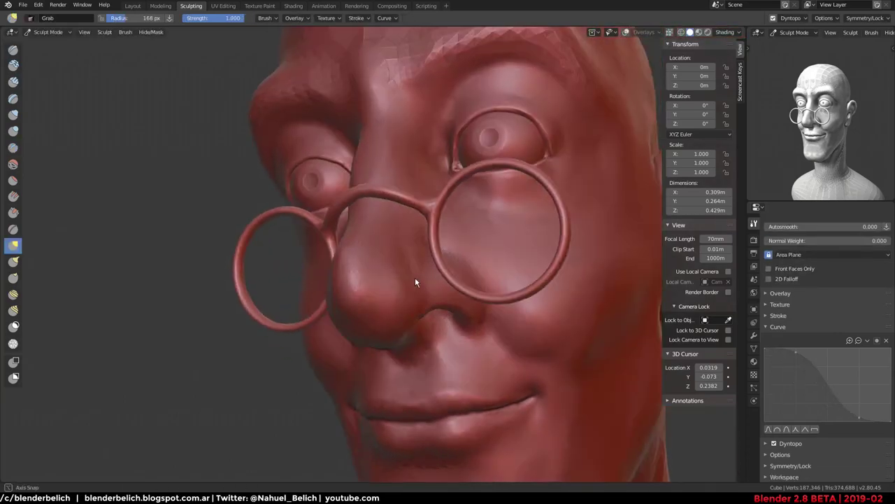
pyautogui.moveTo(357, 292); pyautogui.dragTo(360, 303)
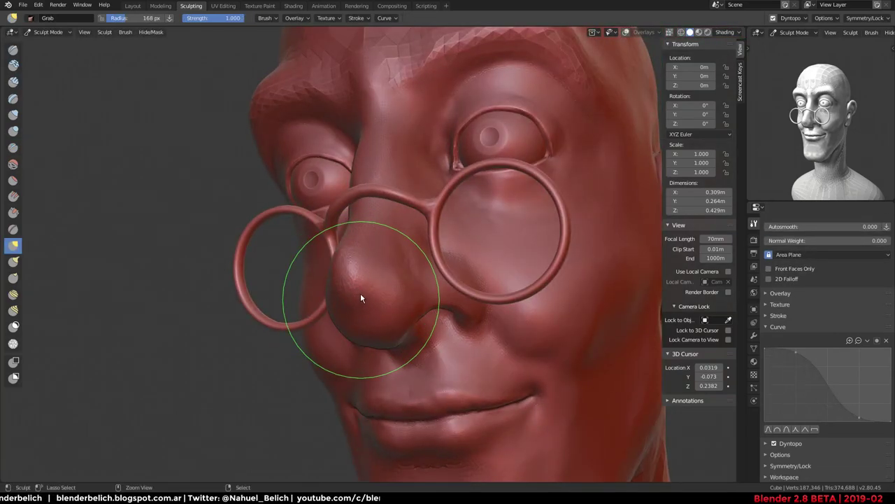
pyautogui.moveTo(359, 298); pyautogui.dragTo(350, 300, button='middle')
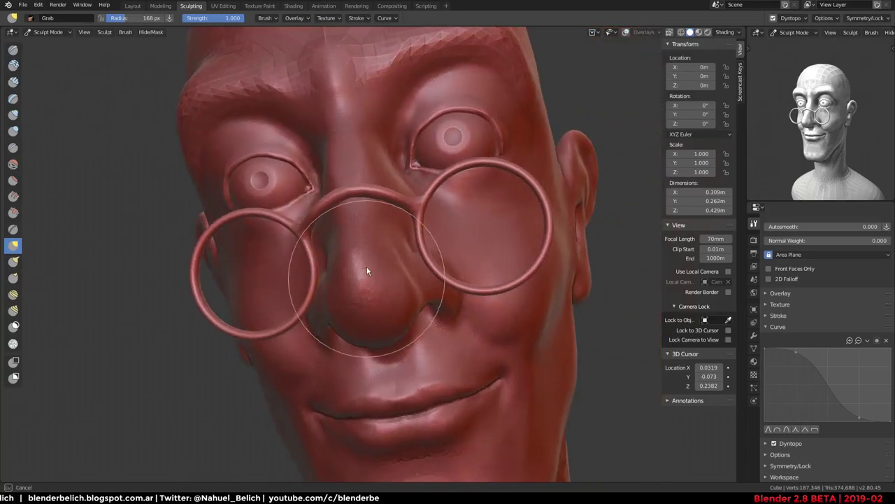
pyautogui.moveTo(373, 210)
pyautogui.mouseDown(button='middle')
pyautogui.moveTo(265, 242)
pyautogui.moveTo(403, 264)
pyautogui.moveTo(404, 238)
pyautogui.moveTo(361, 279)
pyautogui.moveTo(224, 244)
pyautogui.moveTo(326, 296)
pyautogui.moveTo(300, 233)
pyautogui.moveTo(486, 283)
pyautogui.moveTo(455, 207)
pyautogui.mouseUp(button='middle')
pyautogui.scroll(-3, 265, 242)
pyautogui.scroll(3, 404, 228)
pyautogui.scroll(2, 408, 230)
pyautogui.press('f')
pyautogui.click(363, 240)
# Return to Object Mode and open the right glasses ring in Edit Mode
pyautogui.scroll(2, 455, 207)
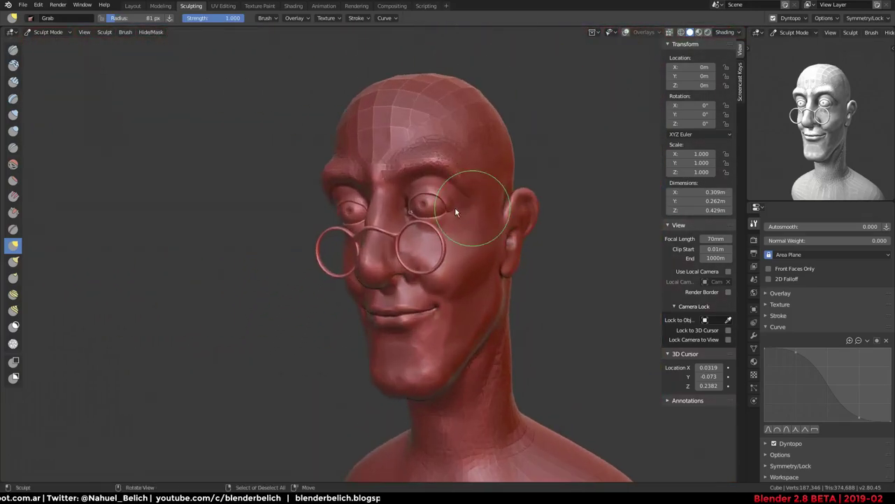
pyautogui.hotkey('ctrl', 'Tab')
pyautogui.click(378, 232)
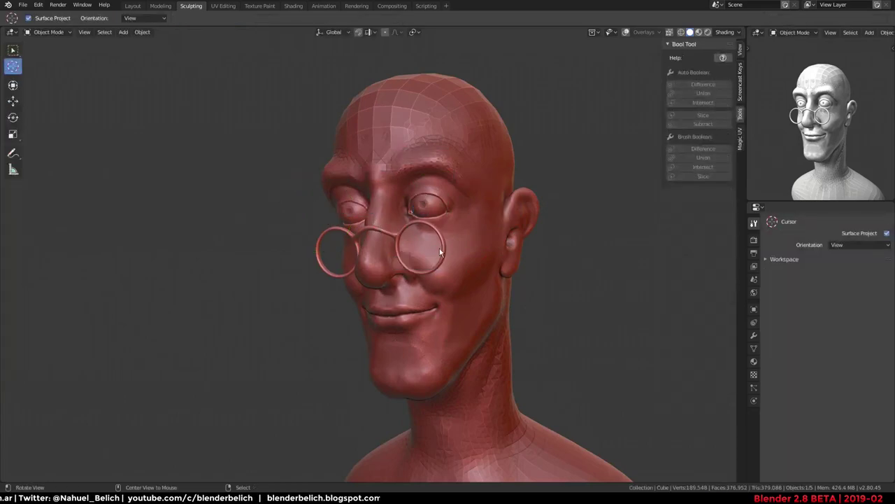
pyautogui.moveTo(377, 232)
pyautogui.mouseDown(button='middle')
pyautogui.moveTo(481, 239)
pyautogui.moveTo(448, 245)
pyautogui.moveTo(410, 246)
pyautogui.moveTo(509, 214)
pyautogui.mouseUp(button='middle')
pyautogui.click(481, 239)
pyautogui.press('Tab')
# Extrude two ring vertices outward into a temple arm and place its end
pyautogui.click(410, 245)
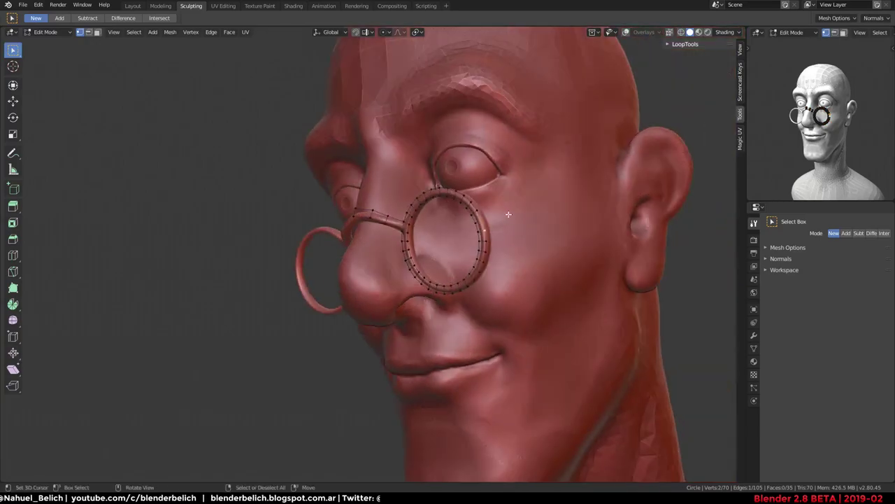
pyautogui.press('e')
pyautogui.click(610, 166)
pyautogui.moveTo(609, 166); pyautogui.dragTo(494, 211, button='middle')
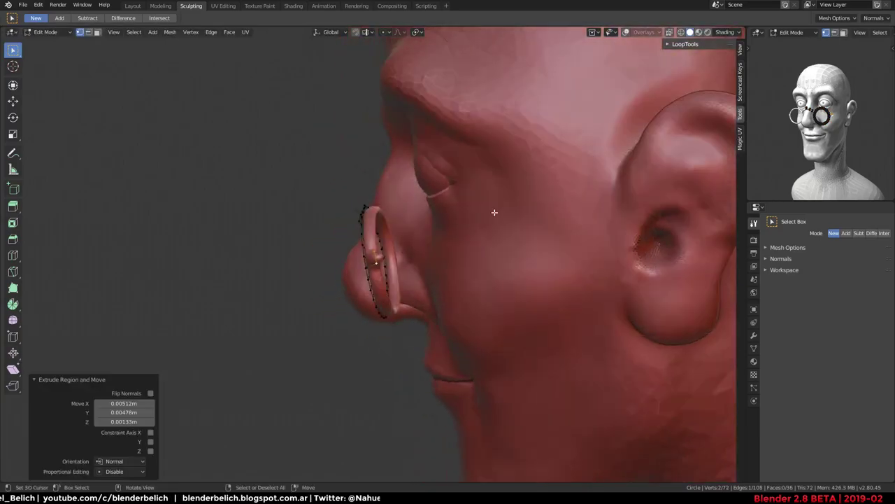
pyautogui.press('g')
pyautogui.moveTo(691, 109)
pyautogui.mouseDown(button='middle')
pyautogui.moveTo(550, 242)
pyautogui.moveTo(403, 222)
pyautogui.moveTo(508, 186)
pyautogui.mouseUp(button='middle')
pyautogui.press('g')
pyautogui.click(580, 232)
# Rotate the arm and extrude a further section back toward the ear
pyautogui.press('r')
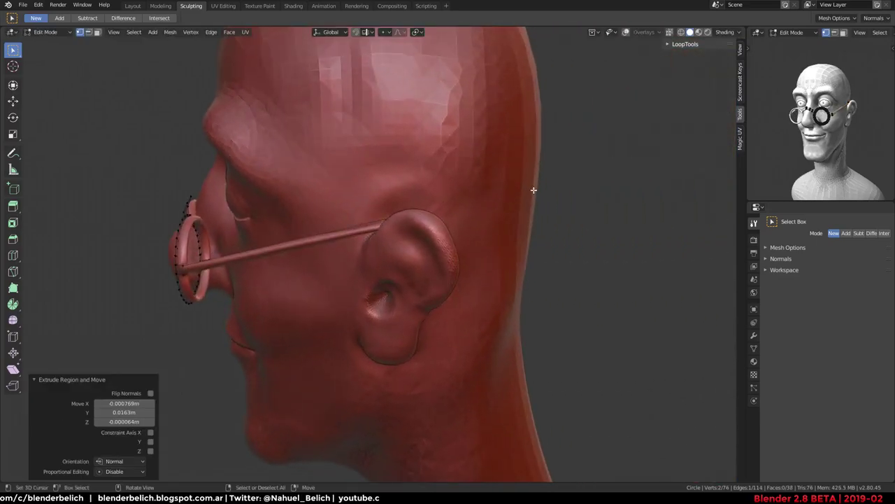
pyautogui.click(539, 192)
pyautogui.moveTo(549, 220)
pyautogui.mouseDown(button='middle')
pyautogui.moveTo(452, 254)
pyautogui.moveTo(520, 226)
pyautogui.mouseUp(button='middle')
pyautogui.press('e')
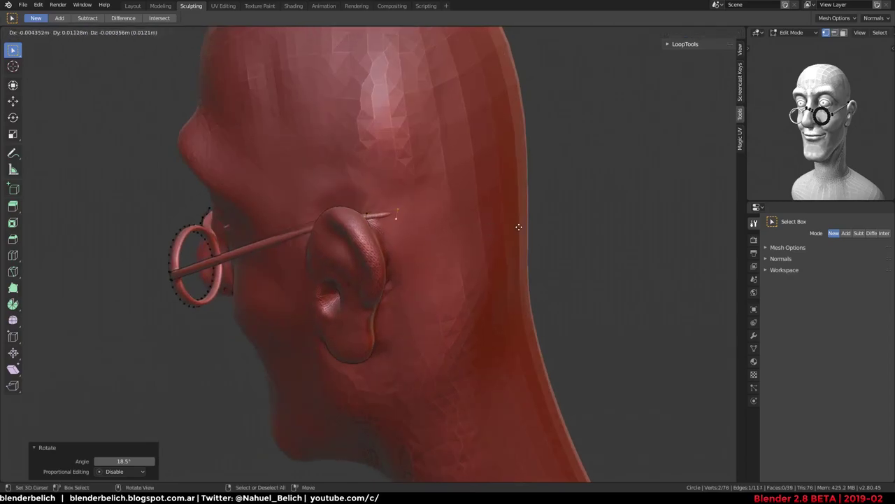
pyautogui.press('r')
pyautogui.press('g')
pyautogui.click(476, 260)
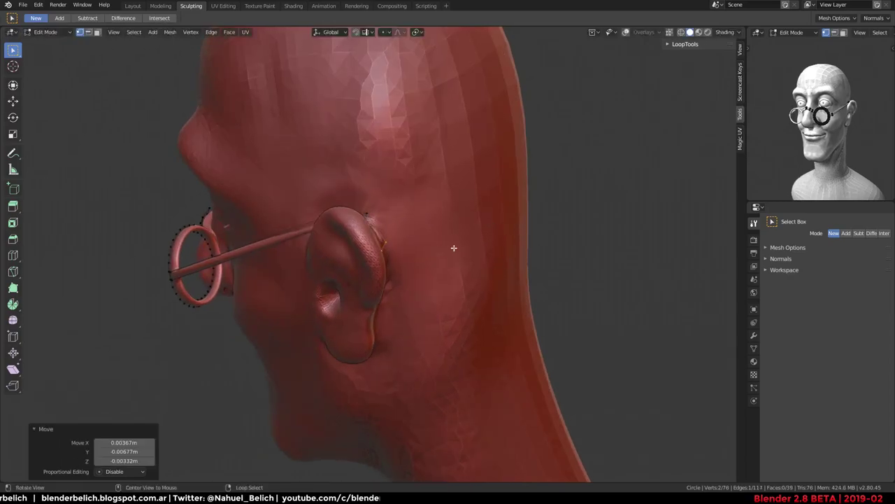
pyautogui.scroll(4, 420, 240)
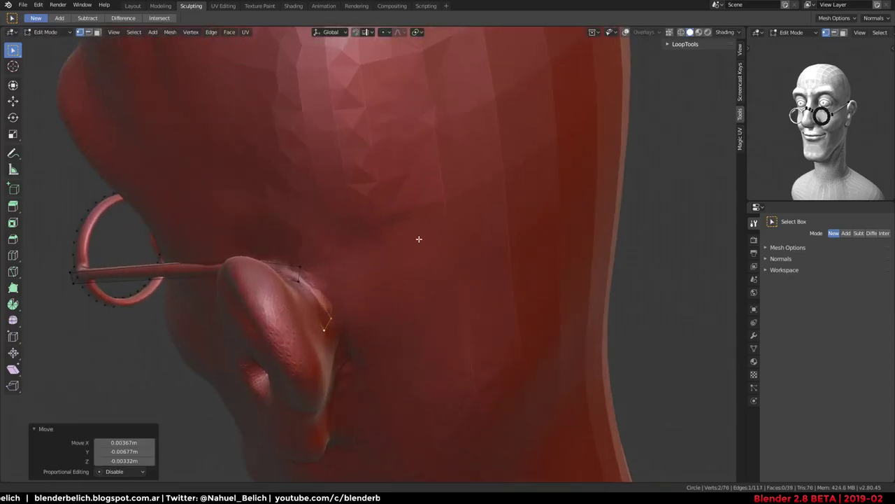
# Add a cut near the ear, rotate the arm end on X, and drop the tip behind the ear
pyautogui.click(324, 296)
pyautogui.press('r')
pyautogui.press('x')
pyautogui.click(386, 282)
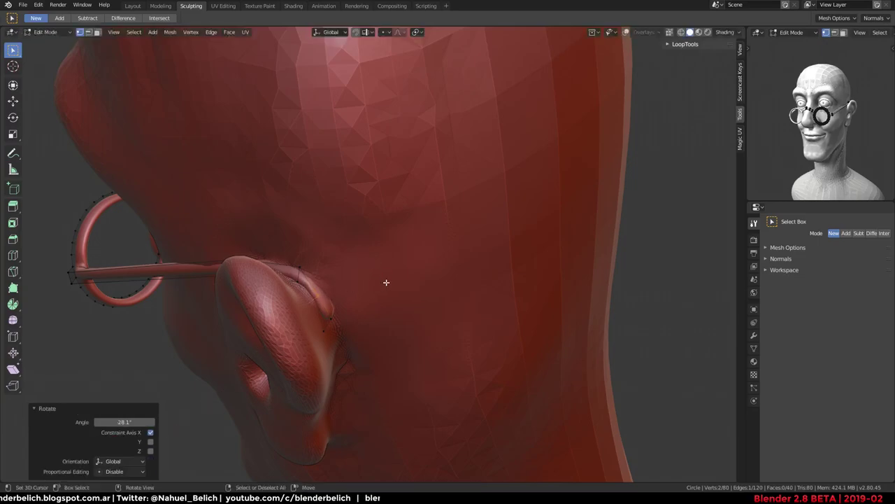
pyautogui.press('g')
pyautogui.click(329, 301)
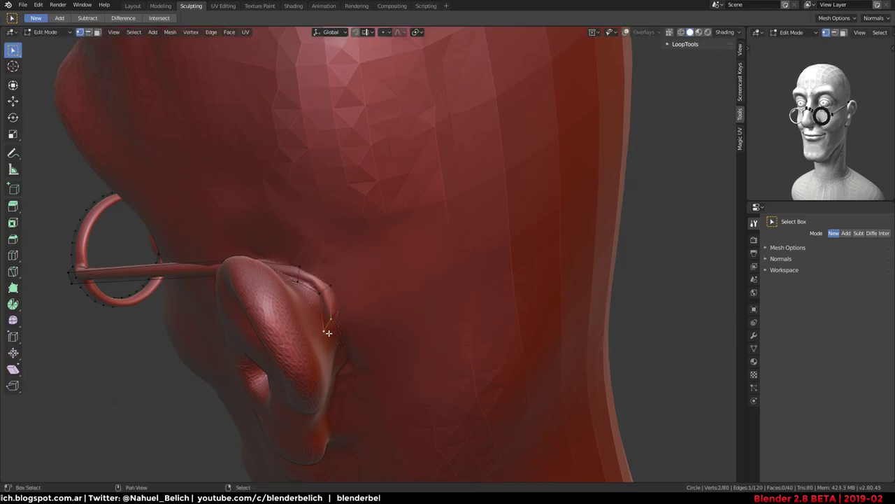
pyautogui.press('g')
pyautogui.click(348, 279)
pyautogui.moveTo(348, 280); pyautogui.dragTo(319, 300, button='middle')
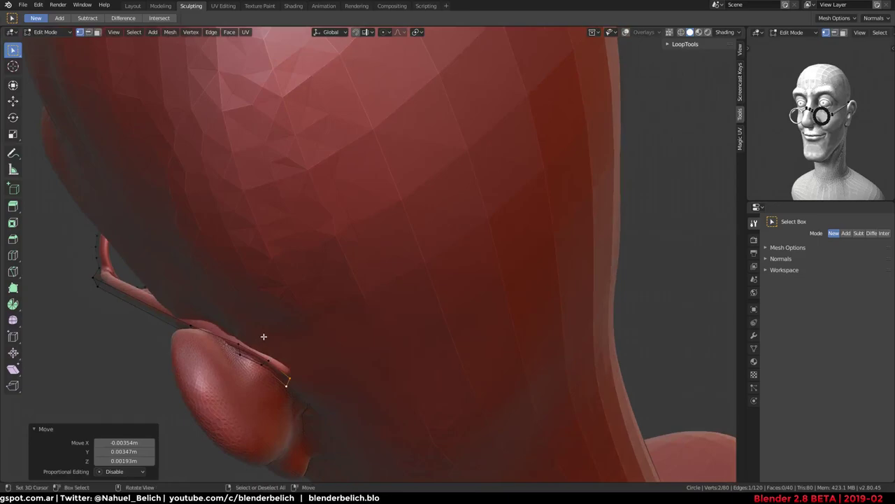
pyautogui.moveTo(263, 337); pyautogui.dragTo(407, 340, button='middle')
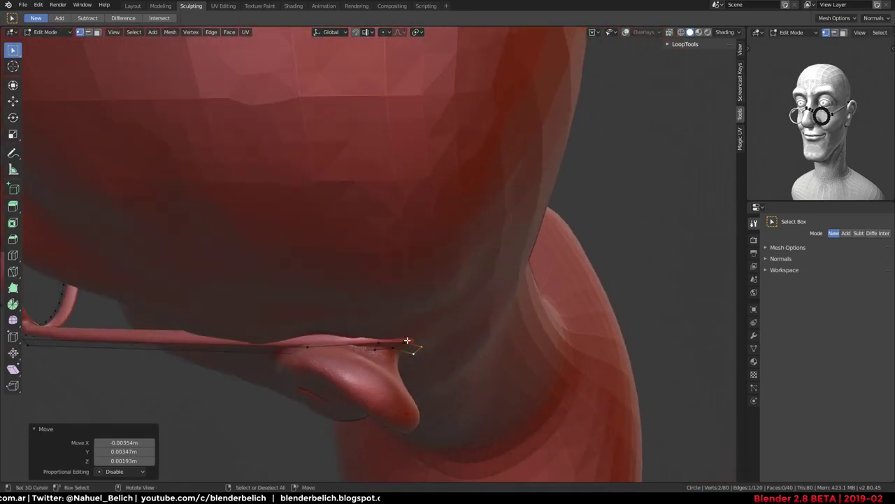
# Scale the arm tip along X around the active vertex to -0.746, then leave Edit Mode
pyautogui.keyDown('shift'); pyautogui.click(406, 341); pyautogui.keyUp('shift')
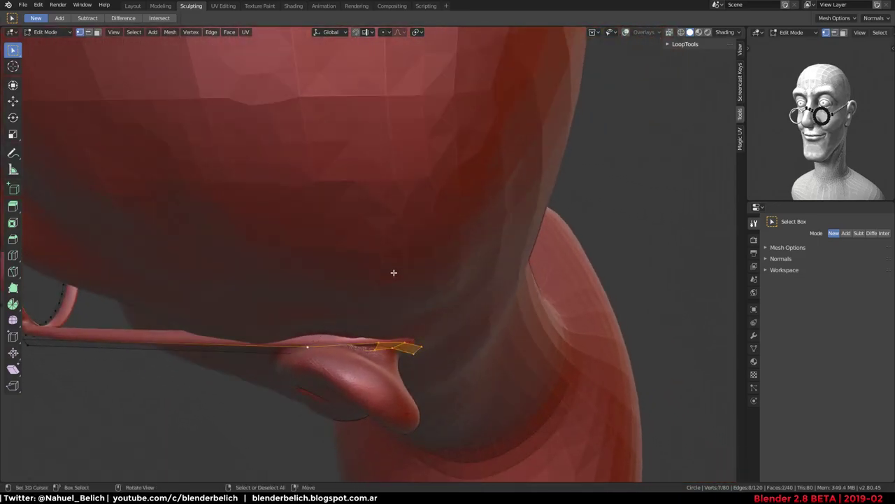
pyautogui.press('s')
pyautogui.press('x')
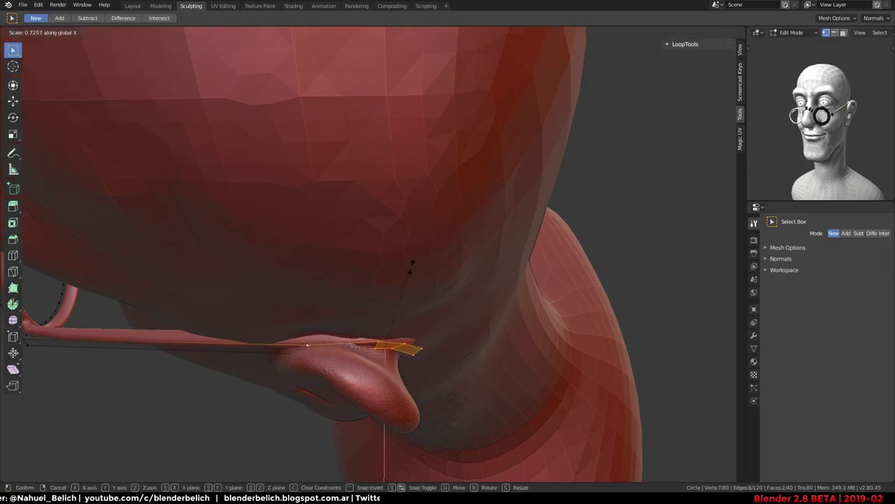
pyautogui.click(417, 248)
pyautogui.press('.')
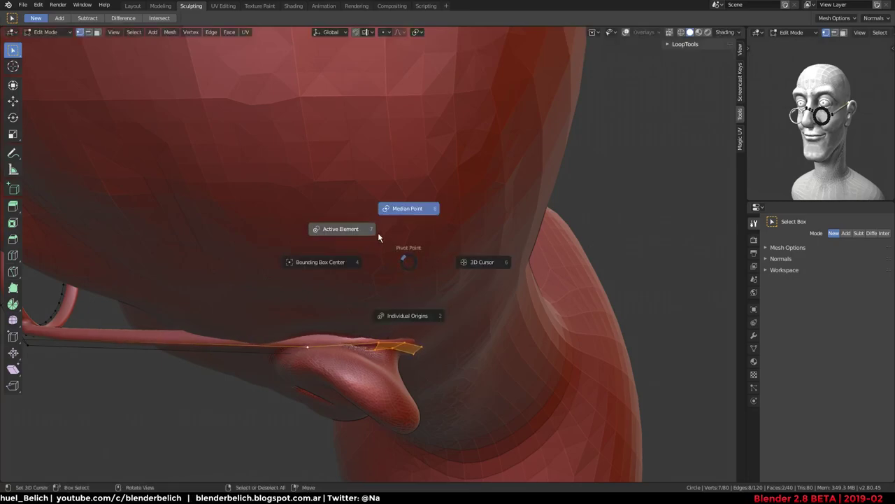
pyautogui.click(379, 241)
pyautogui.press('s')
pyautogui.press('x')
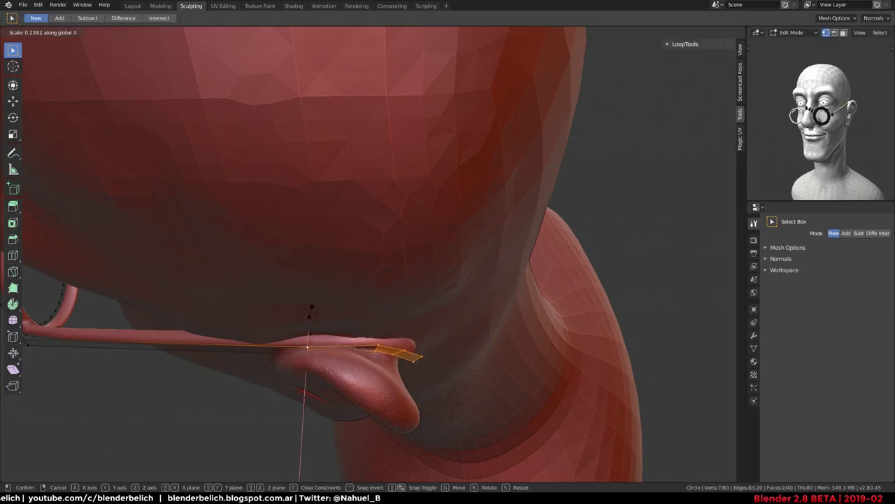
pyautogui.click(180, 337)
pyautogui.moveTo(310, 325)
pyautogui.mouseDown(button='middle')
pyautogui.moveTo(204, 280)
pyautogui.moveTo(352, 201)
pyautogui.mouseUp(button='middle')
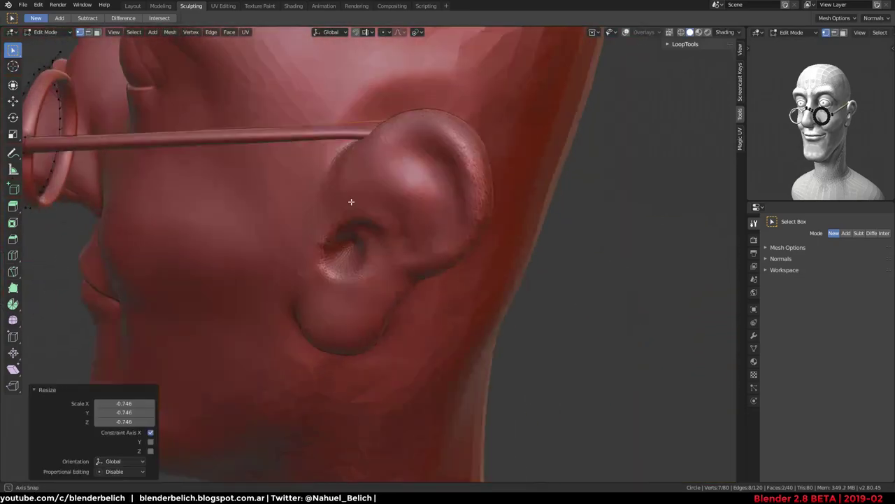
pyautogui.press('Tab')
# Give the glasses subdivision level 3 with Ctrl+3 and save the scene as Egon_v001.blend
pyautogui.moveTo(236, 249)
pyautogui.mouseDown(button='middle')
pyautogui.moveTo(348, 228)
pyautogui.moveTo(360, 344)
pyautogui.moveTo(552, 350)
pyautogui.moveTo(435, 266)
pyautogui.moveTo(513, 221)
pyautogui.moveTo(518, 200)
pyautogui.moveTo(408, 245)
pyautogui.moveTo(485, 220)
pyautogui.moveTo(450, 269)
pyautogui.moveTo(400, 249)
pyautogui.moveTo(381, 211)
pyautogui.moveTo(359, 192)
pyautogui.moveTo(340, 314)
pyautogui.moveTo(300, 231)
pyautogui.moveTo(477, 278)
pyautogui.moveTo(437, 224)
pyautogui.moveTo(296, 266)
pyautogui.moveTo(413, 259)
pyautogui.moveTo(555, 166)
pyautogui.moveTo(427, 208)
pyautogui.moveTo(423, 254)
pyautogui.moveTo(469, 299)
pyautogui.moveTo(532, 242)
pyautogui.moveTo(488, 247)
pyautogui.moveTo(434, 215)
pyautogui.moveTo(326, 200)
pyautogui.moveTo(414, 206)
pyautogui.moveTo(405, 240)
pyautogui.moveTo(448, 252)
pyautogui.moveTo(492, 260)
pyautogui.moveTo(518, 247)
pyautogui.moveTo(382, 255)
pyautogui.mouseUp(button='middle')
pyautogui.rightClick(355, 202)
pyautogui.hotkey('ctrl', '3')
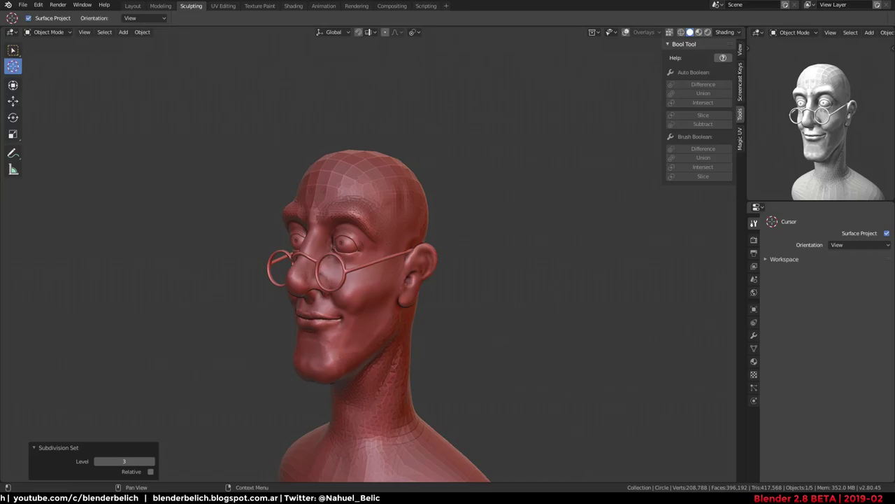
pyautogui.moveTo(383, 255)
pyautogui.mouseDown(button='middle')
pyautogui.moveTo(350, 243)
pyautogui.moveTo(362, 252)
pyautogui.moveTo(328, 268)
pyautogui.moveTo(328, 188)
pyautogui.moveTo(376, 229)
pyautogui.moveTo(386, 196)
pyautogui.moveTo(413, 260)
pyautogui.moveTo(546, 271)
pyautogui.mouseUp(button='middle')
pyautogui.hotkey('ctrl', 's')
# Put the head mesh into Edit Mode from the mode pie menu
pyautogui.scroll(2, 388, 228)
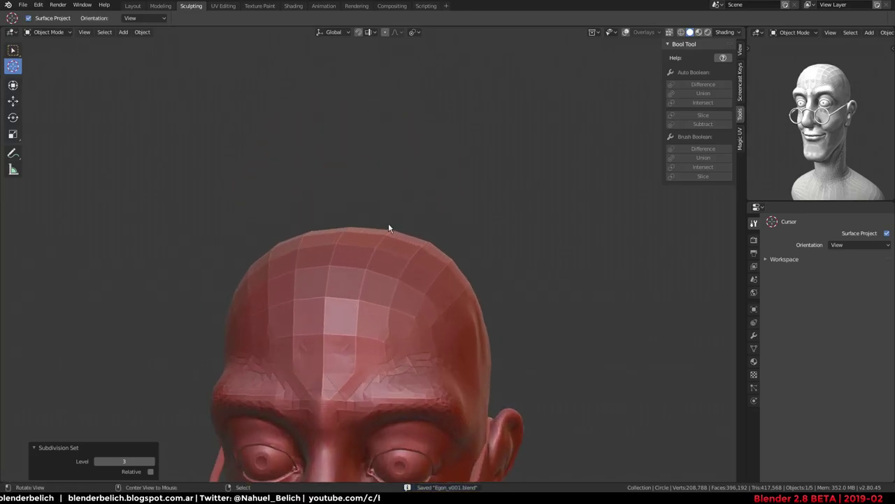
pyautogui.moveTo(389, 226)
pyautogui.mouseDown(button='middle')
pyautogui.moveTo(380, 300)
pyautogui.moveTo(384, 248)
pyautogui.moveTo(361, 193)
pyautogui.moveTo(366, 231)
pyautogui.mouseUp(button='middle')
pyautogui.hotkey('ctrl', 'Tab')
pyautogui.click(377, 254)
pyautogui.press('Tab')
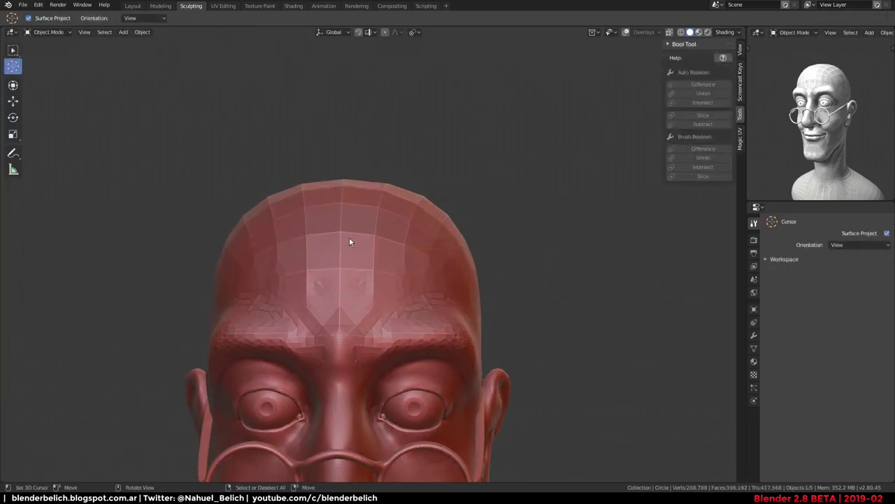
pyautogui.hotkey('ctrl', 'Tab')
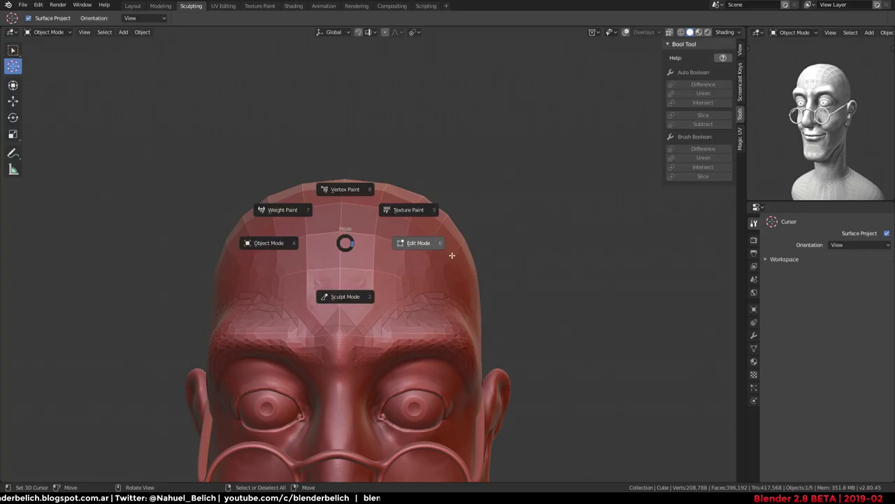
pyautogui.click(441, 254)
pyautogui.moveTo(411, 257)
pyautogui.mouseDown(button='middle')
pyautogui.moveTo(372, 226)
pyautogui.moveTo(423, 328)
pyautogui.moveTo(384, 208)
pyautogui.mouseUp(button='middle')
# Return to Object Mode and select the head object
pyautogui.hotkey('ctrl', 'Tab')
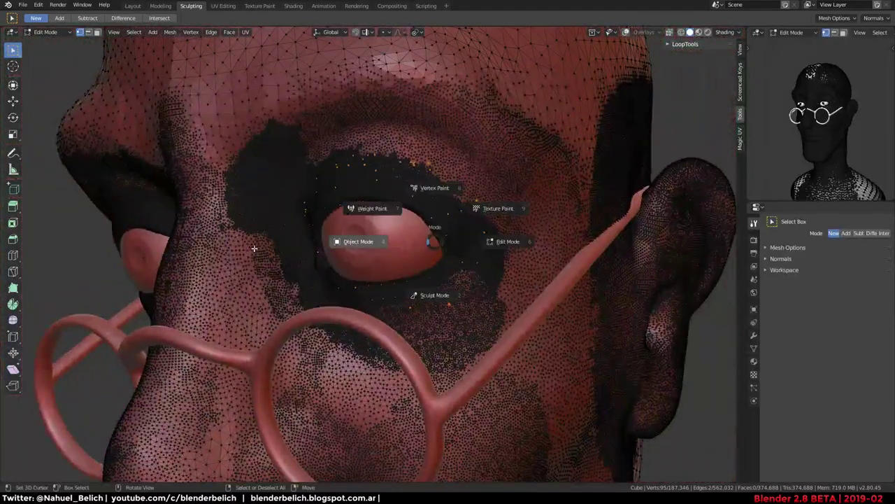
pyautogui.click(356, 244)
pyautogui.hotkey('ctrl', 'Tab')
pyautogui.click(424, 144)
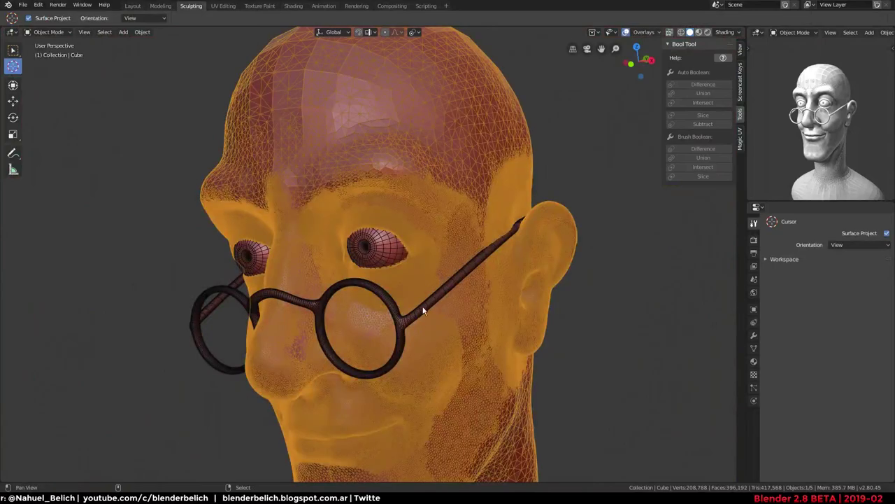
pyautogui.keyDown('shift'); pyautogui.moveTo(424, 309); pyautogui.dragTo(419, 200, button='middle'); pyautogui.keyUp('shift')
# Add a Decimate modifier to the head from the Modifier tab
pyautogui.click(754, 335)
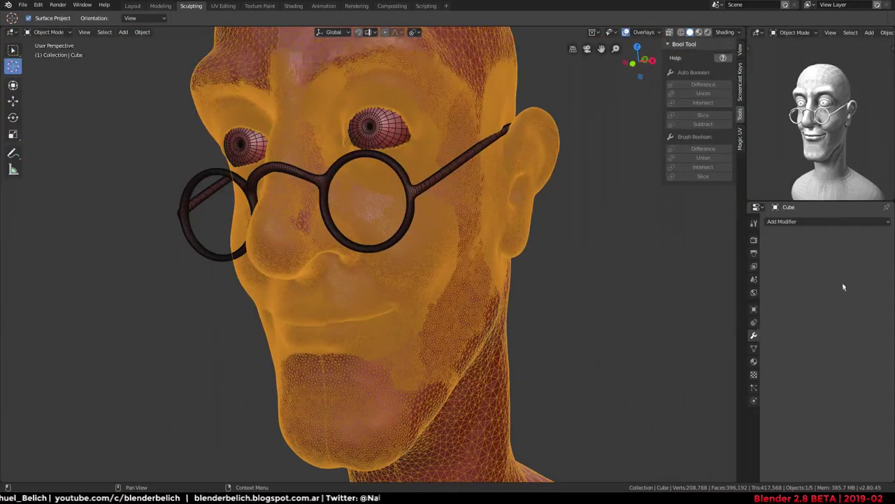
pyautogui.click(822, 221)
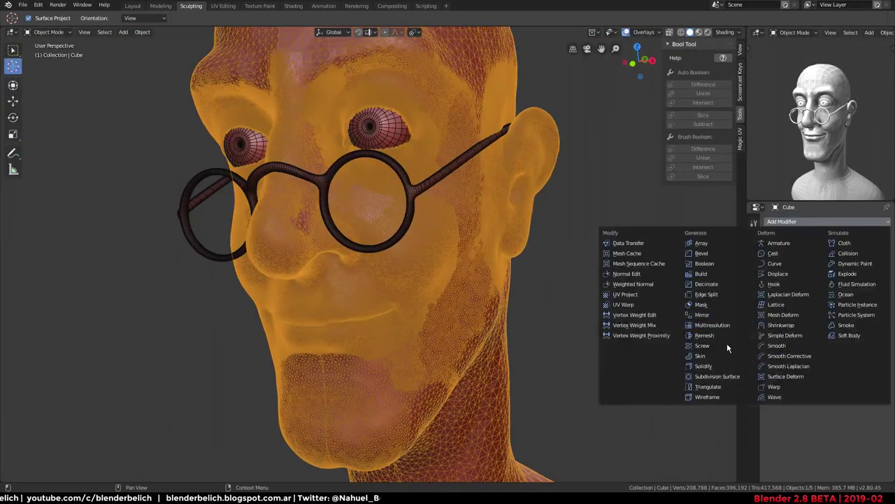
pyautogui.click(717, 284)
pyautogui.write('5')
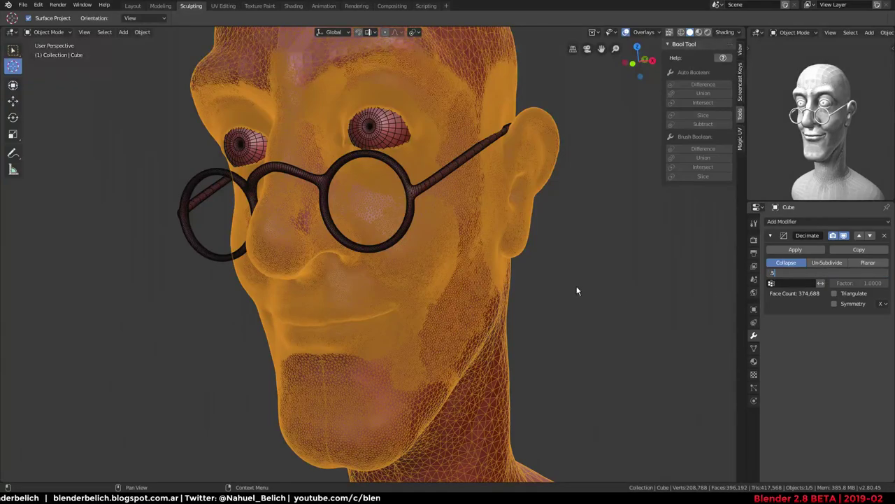
pyautogui.press('Return')
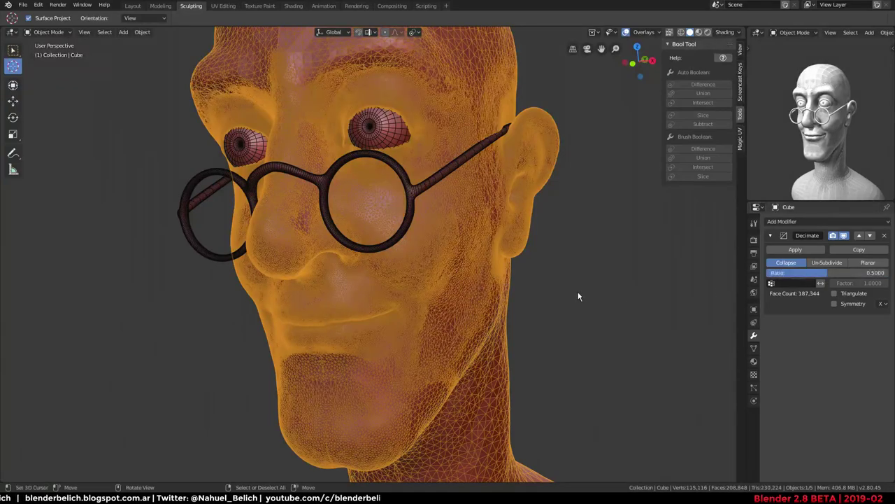
# Set the Decimate ratio to 0.4 and apply it to the head
pyautogui.moveTo(578, 295)
pyautogui.mouseDown(button='middle')
pyautogui.moveTo(582, 283)
pyautogui.moveTo(633, 293)
pyautogui.moveTo(570, 314)
pyautogui.moveTo(424, 324)
pyautogui.moveTo(434, 262)
pyautogui.mouseUp(button='middle')
pyautogui.scroll(2, 419, 301)
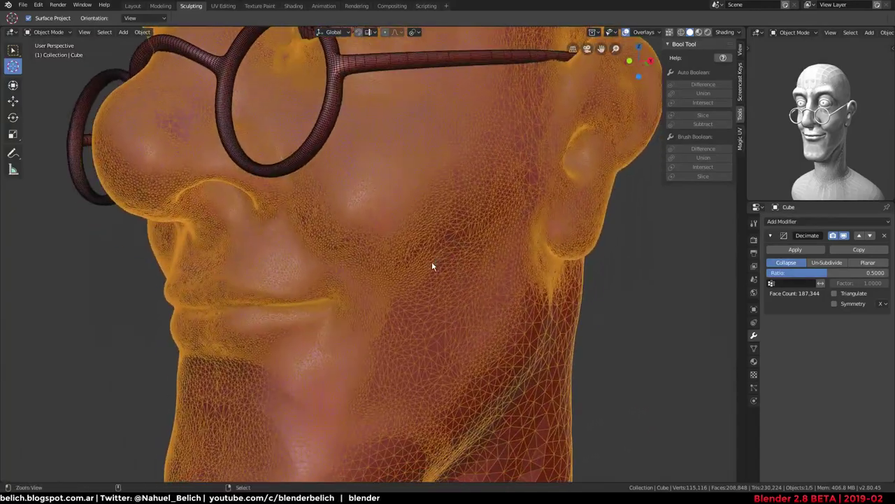
pyautogui.scroll(2, 431, 268)
pyautogui.write('.6')
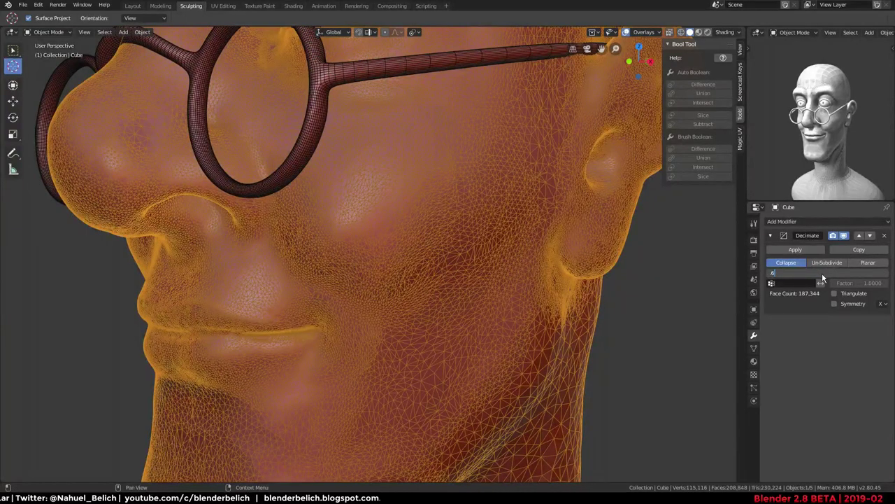
pyautogui.press('Return')
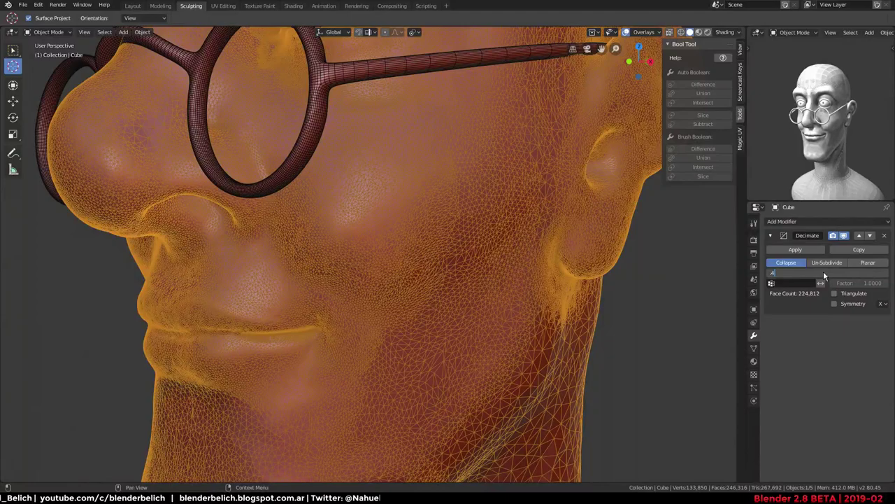
pyautogui.press('Return')
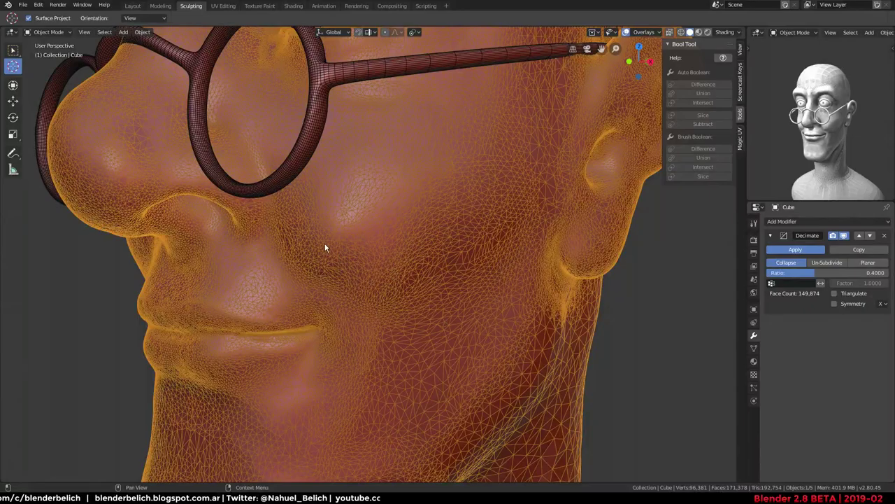
pyautogui.hotkey('ctrl', 'z')
# Hide the wireframe overlays and inspect the decimated head from several angles
pyautogui.moveTo(345, 295); pyautogui.dragTo(391, 338, button='middle')
pyautogui.hotkey('shift', 'alt', 'z')
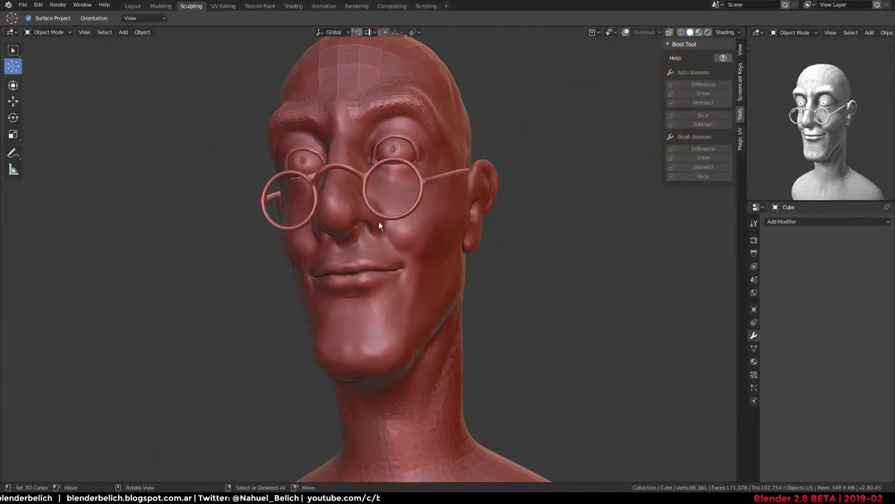
pyautogui.moveTo(378, 221); pyautogui.dragTo(429, 276, button='middle')
pyautogui.scroll(4, 353, 241)
pyautogui.moveTo(353, 242); pyautogui.dragTo(424, 201, button='middle')
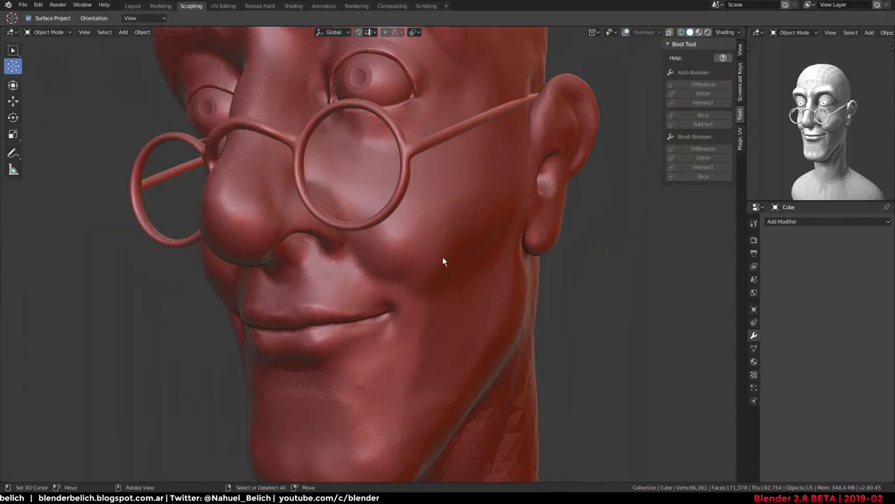
pyautogui.rightClick(460, 228)
pyautogui.press('Escape')
pyautogui.moveTo(465, 226)
pyautogui.mouseDown(button='middle')
pyautogui.moveTo(368, 254)
pyautogui.moveTo(436, 255)
pyautogui.moveTo(508, 236)
pyautogui.moveTo(340, 250)
pyautogui.moveTo(405, 202)
pyautogui.moveTo(418, 289)
pyautogui.moveTo(384, 275)
pyautogui.moveTo(506, 266)
pyautogui.moveTo(467, 294)
pyautogui.moveTo(440, 264)
pyautogui.moveTo(413, 296)
pyautogui.moveTo(387, 259)
pyautogui.moveTo(381, 210)
pyautogui.moveTo(389, 181)
pyautogui.moveTo(358, 194)
pyautogui.moveTo(422, 212)
pyautogui.moveTo(395, 247)
pyautogui.moveTo(411, 272)
pyautogui.moveTo(389, 288)
pyautogui.moveTo(404, 223)
pyautogui.mouseUp(button='middle')
pyautogui.scroll(-3, 368, 254)
pyautogui.scroll(2, 508, 236)
# Switch the head through Vertex Paint into Sculpt Mode with wireframe overlays shown
pyautogui.hotkey('ctrl', 'Tab')
pyautogui.click(416, 147)
pyautogui.hotkey('shift', 'alt', 'z')
pyautogui.hotkey('ctrl', 'Tab')
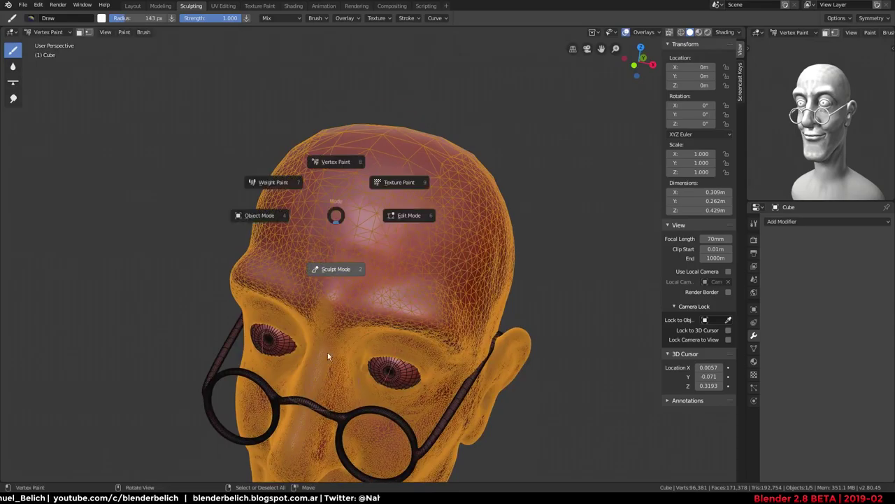
pyautogui.click(327, 352)
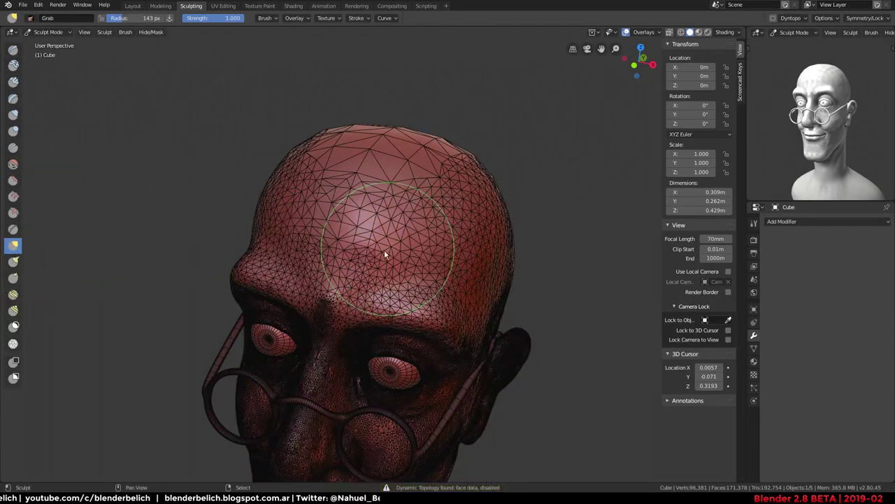
# Reshape the top of the skull with the Grab brush
pyautogui.moveTo(381, 217)
pyautogui.mouseDown()
pyautogui.moveTo(422, 142)
pyautogui.moveTo(420, 150)
pyautogui.mouseUp()
pyautogui.moveTo(420, 150); pyautogui.dragTo(383, 250, button='middle')
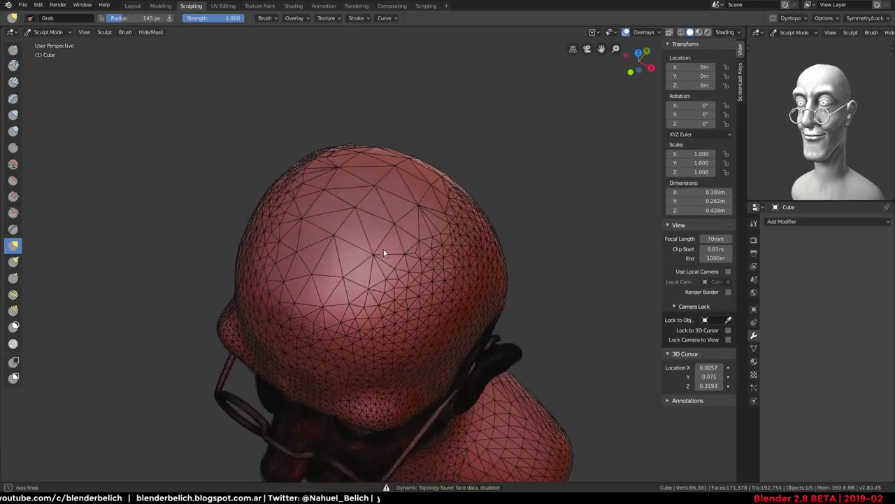
pyautogui.moveTo(476, 170); pyautogui.dragTo(369, 240, button='middle')
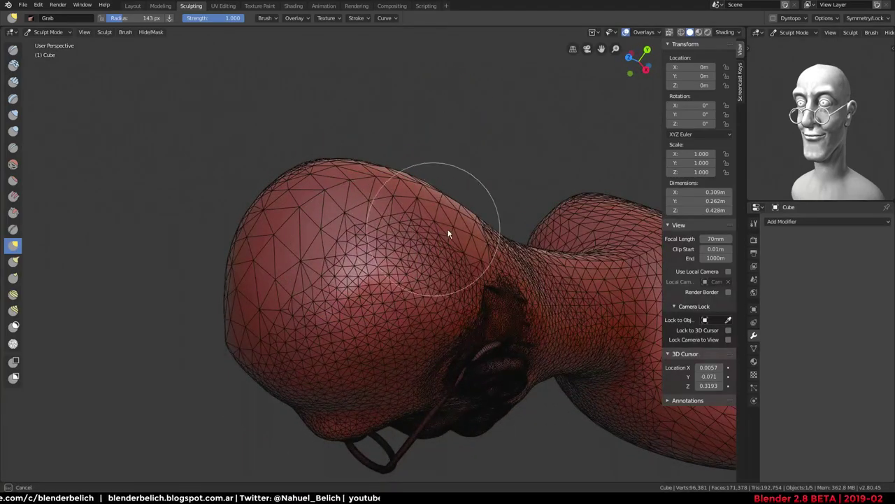
pyautogui.moveTo(349, 290); pyautogui.dragTo(431, 243)
pyautogui.moveTo(431, 243)
pyautogui.mouseDown(button='middle')
pyautogui.moveTo(391, 154)
pyautogui.moveTo(407, 221)
pyautogui.mouseUp(button='middle')
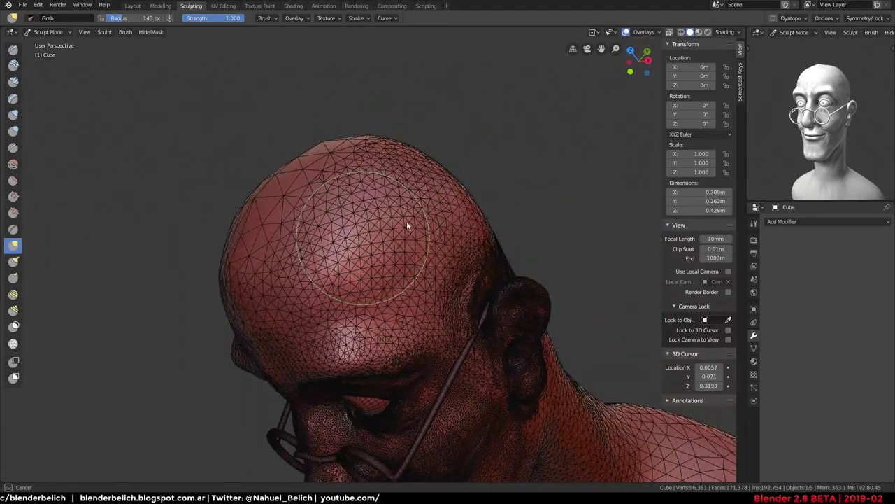
pyautogui.moveTo(406, 220)
pyautogui.mouseDown()
pyautogui.moveTo(328, 217)
pyautogui.moveTo(379, 167)
pyautogui.mouseUp()
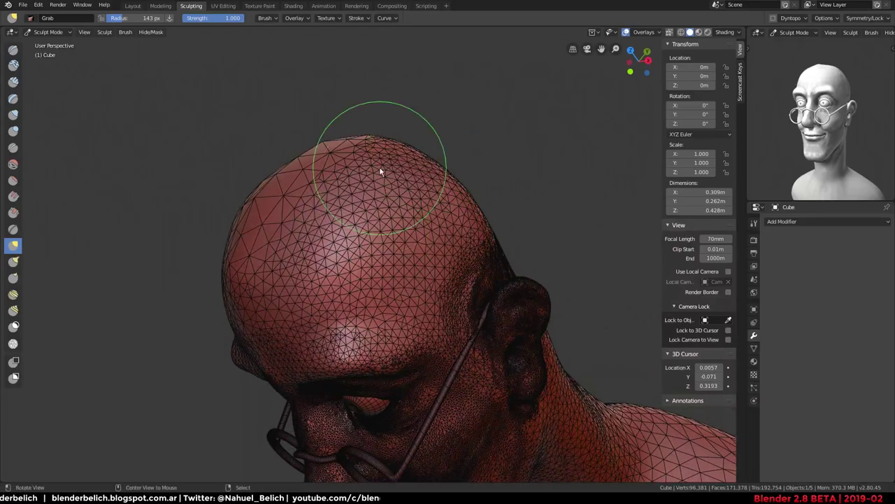
pyautogui.moveTo(379, 166); pyautogui.dragTo(343, 196, button='middle')
pyautogui.moveTo(426, 99); pyautogui.dragTo(484, 145, button='middle')
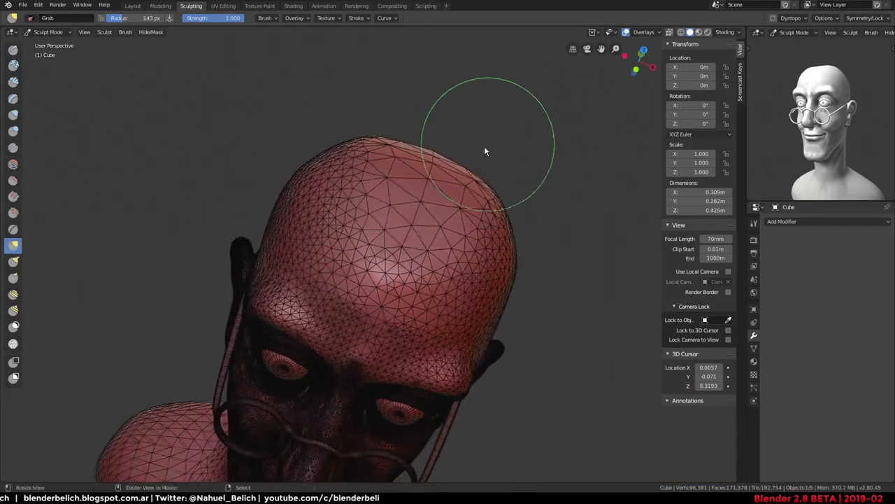
pyautogui.moveTo(429, 205); pyautogui.dragTo(378, 206, button='middle')
# Switch to the Clay brush, enable Dyntopo, and sample the detail size from the mesh
pyautogui.press('c')
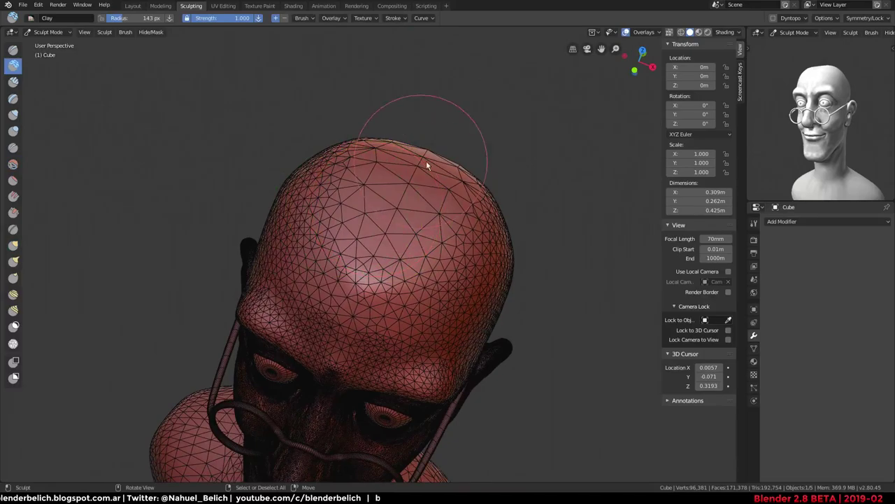
pyautogui.moveTo(426, 160); pyautogui.dragTo(386, 274, button='middle')
pyautogui.hotkey('ctrl', 'd')
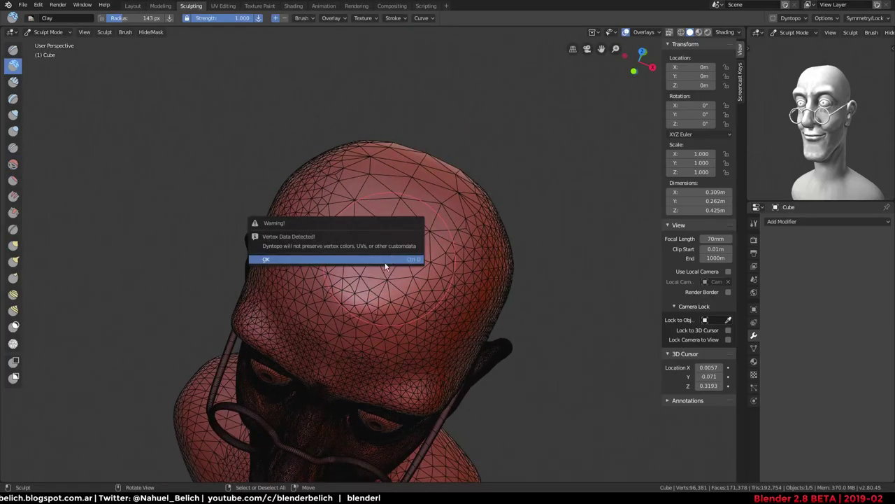
pyautogui.click(385, 260)
pyautogui.click(795, 20)
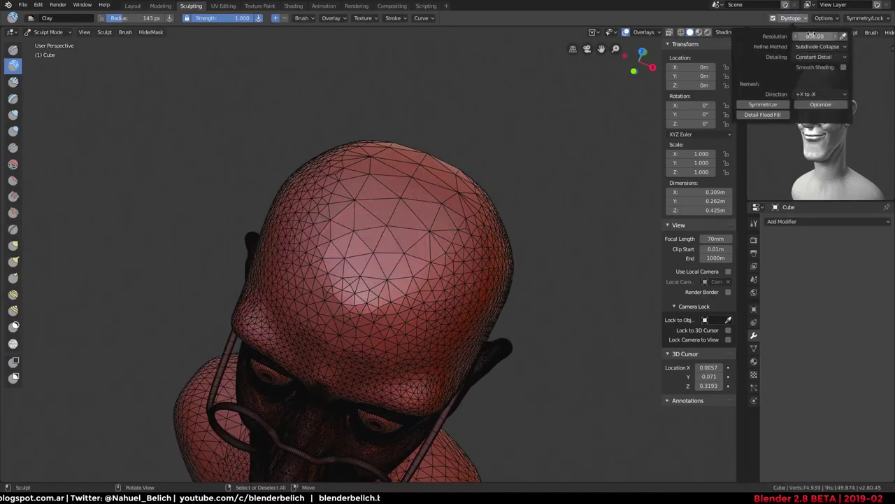
pyautogui.click(444, 287)
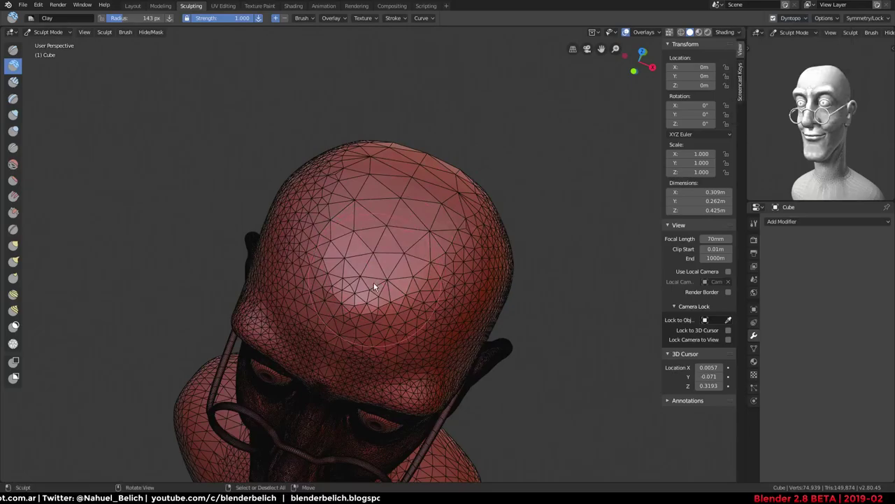
# Build up the skull with clay strokes and smooth the rough patch
pyautogui.moveTo(373, 283); pyautogui.dragTo(464, 170)
pyautogui.moveTo(464, 170)
pyautogui.mouseDown(button='middle')
pyautogui.moveTo(390, 249)
pyautogui.moveTo(384, 288)
pyautogui.mouseUp(button='middle')
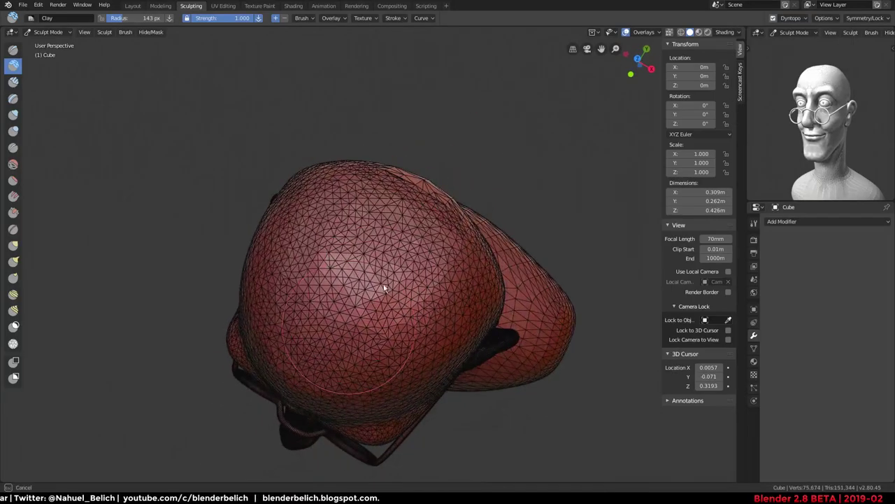
pyautogui.moveTo(384, 288); pyautogui.dragTo(354, 328)
pyautogui.moveTo(344, 240); pyautogui.dragTo(413, 258, button='middle')
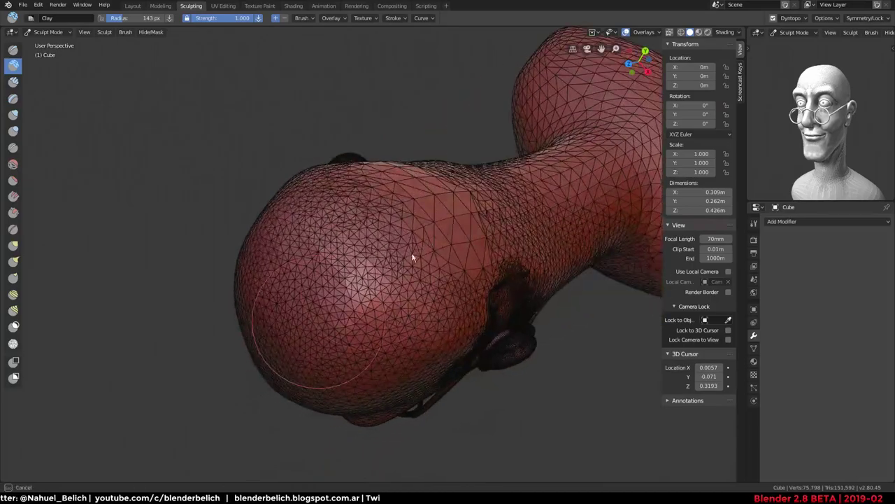
pyautogui.moveTo(413, 258)
pyautogui.mouseDown()
pyautogui.moveTo(464, 236)
pyautogui.moveTo(323, 294)
pyautogui.moveTo(348, 248)
pyautogui.moveTo(339, 241)
pyautogui.mouseUp()
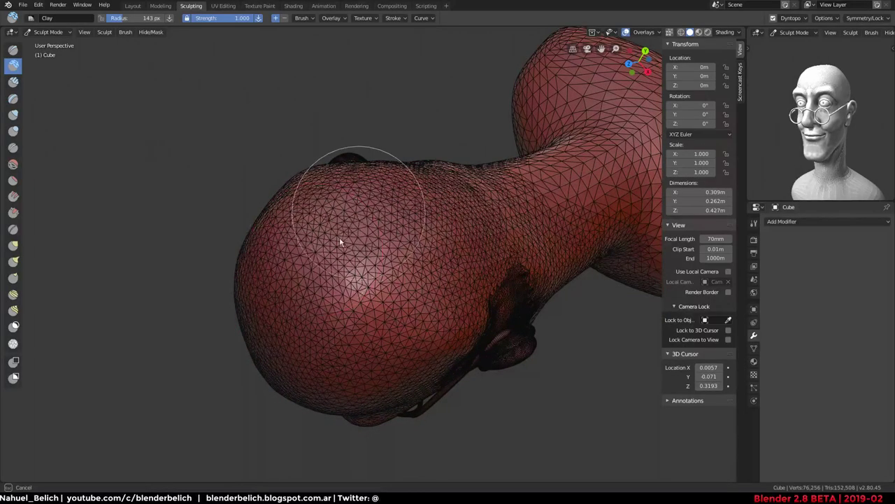
pyautogui.moveTo(340, 241); pyautogui.dragTo(337, 260, button='middle')
pyautogui.moveTo(496, 232)
pyautogui.mouseDown(button='middle')
pyautogui.moveTo(303, 234)
pyautogui.moveTo(371, 248)
pyautogui.mouseUp(button='middle')
pyautogui.keyDown('shift'); pyautogui.moveTo(371, 248); pyautogui.dragTo(515, 202); pyautogui.keyUp('shift')
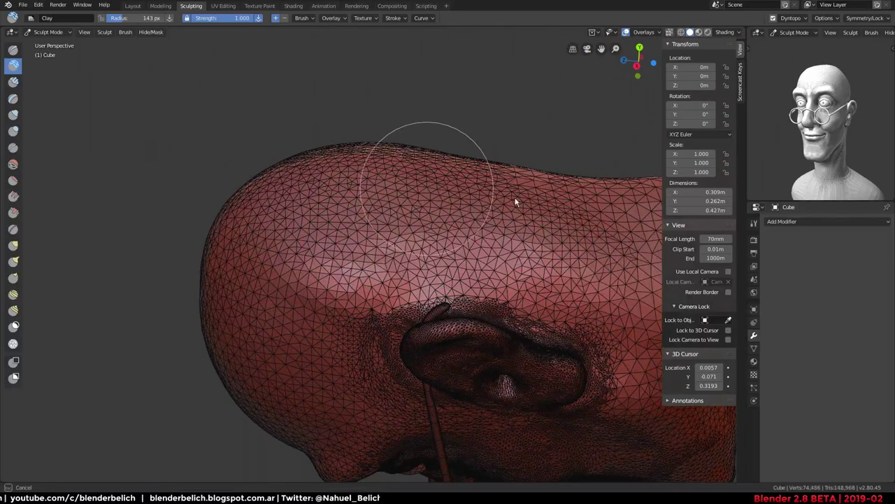
pyautogui.moveTo(441, 190)
pyautogui.mouseDown(button='middle')
pyautogui.moveTo(443, 154)
pyautogui.moveTo(371, 314)
pyautogui.mouseUp(button='middle')
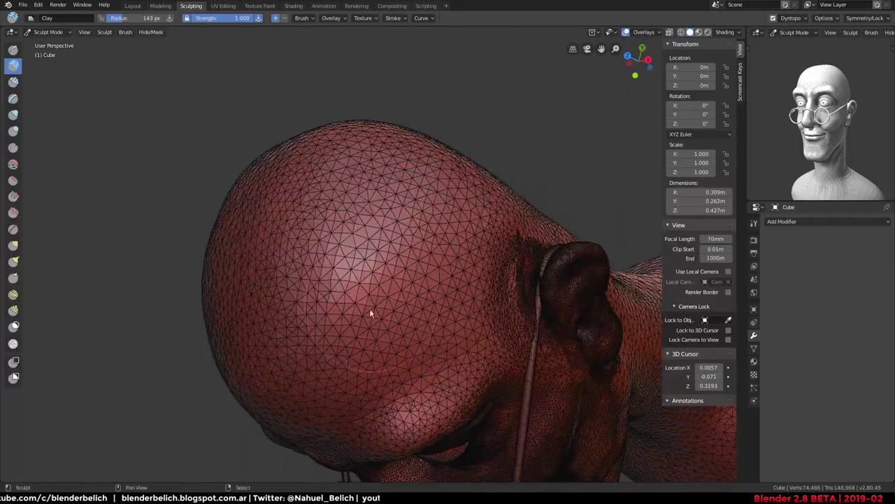
# Orbit and zoom around the head and glasses, viewing front, three-quarter and left profile
pyautogui.hotkey('ctrl', 'Tab')
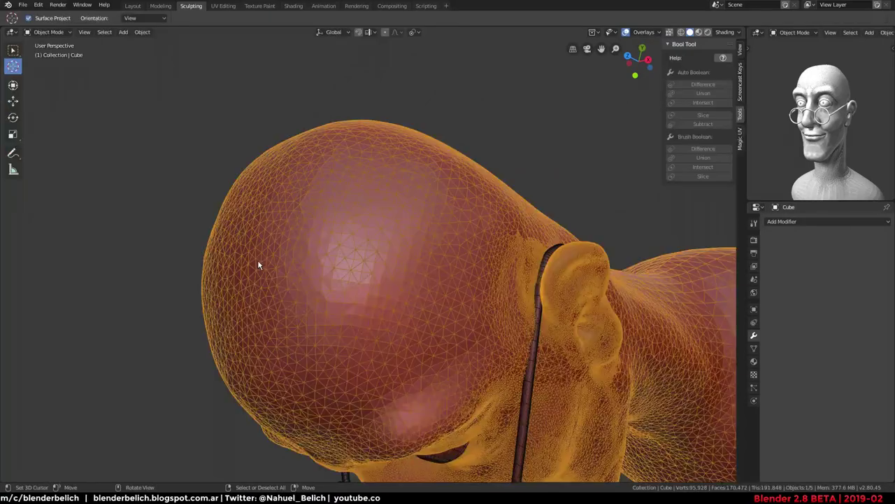
pyautogui.moveTo(257, 259)
pyautogui.mouseDown(button='middle')
pyautogui.moveTo(320, 254)
pyautogui.moveTo(316, 185)
pyautogui.moveTo(393, 163)
pyautogui.moveTo(366, 226)
pyautogui.mouseUp(button='middle')
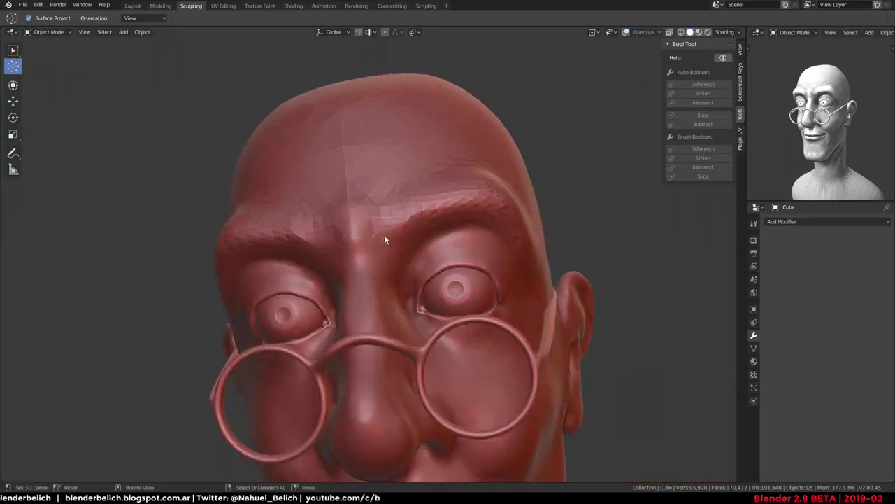
pyautogui.scroll(-3, 518, 196)
pyautogui.moveTo(528, 215); pyautogui.dragTo(492, 216, button='middle')
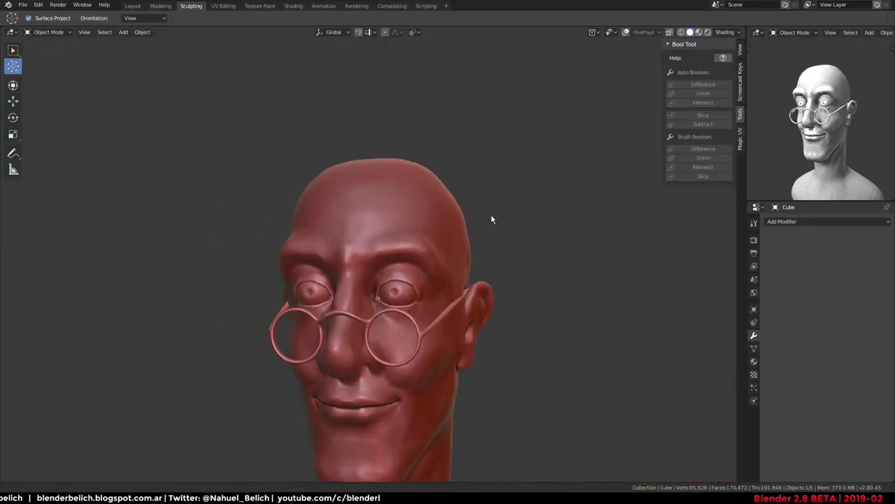
pyautogui.scroll(2, 492, 215)
pyautogui.moveTo(376, 226)
pyautogui.mouseDown(button='middle')
pyautogui.moveTo(359, 251)
pyautogui.moveTo(278, 216)
pyautogui.mouseUp(button='middle')
pyautogui.scroll(-2, 297, 251)
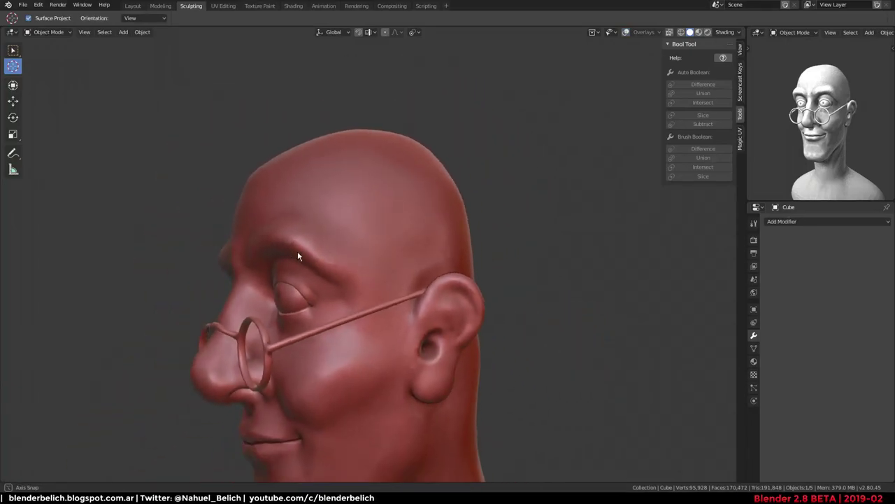
pyautogui.moveTo(298, 251)
pyautogui.mouseDown(button='middle')
pyautogui.moveTo(443, 235)
pyautogui.moveTo(406, 314)
pyautogui.moveTo(389, 308)
pyautogui.mouseUp(button='middle')
pyautogui.scroll(-2, 390, 308)
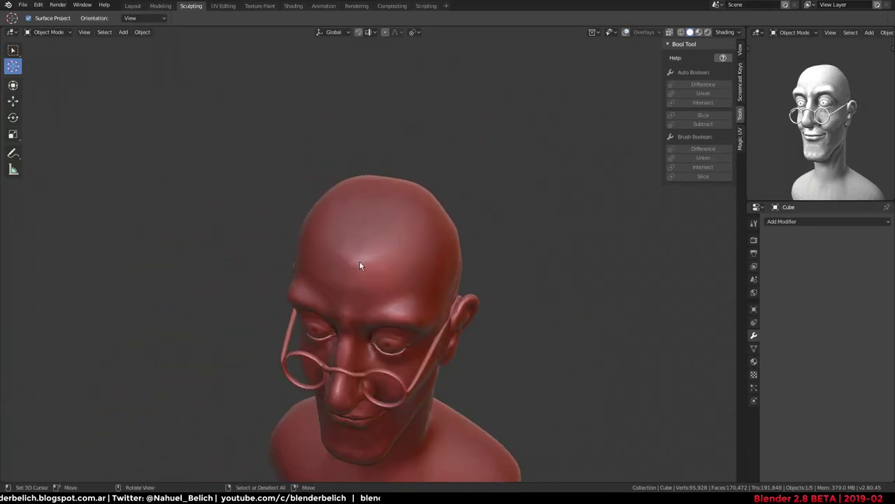
# Switch the head mesh into Edit Mode via the Ctrl+Tab pie menu
pyautogui.hotkey('ctrl', 'Tab')
pyautogui.moveTo(343, 262)
pyautogui.mouseDown(button='middle')
pyautogui.moveTo(375, 237)
pyautogui.moveTo(343, 174)
pyautogui.mouseUp(button='middle')
pyautogui.click(415, 227)
pyautogui.scroll(2, 334, 159)
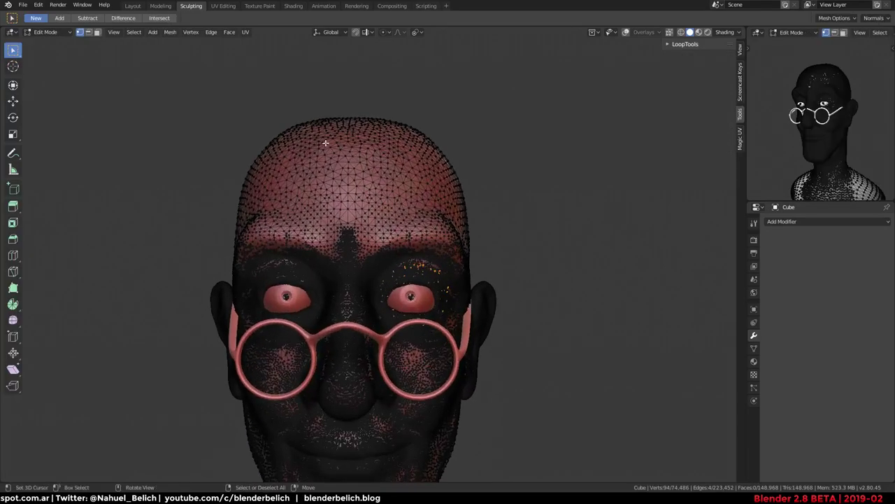
# Clear the selection, lasso a scalp patch on the skull top, and enable X-ray
pyautogui.hotkey('alt', 'a')
pyautogui.moveTo(359, 82)
pyautogui.mouseDown()
pyautogui.moveTo(246, 119)
pyautogui.moveTo(238, 166)
pyautogui.mouseUp()
pyautogui.click(14, 67)
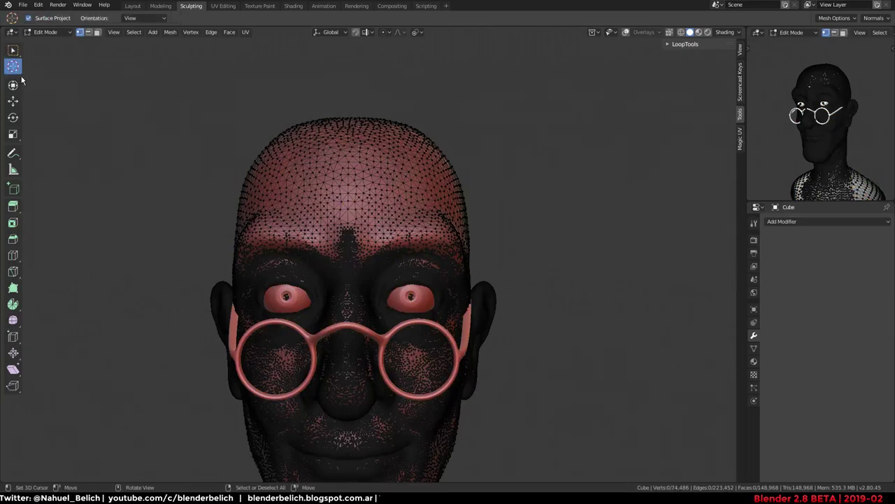
pyautogui.keyDown('shift'); pyautogui.moveTo(371, 184); pyautogui.dragTo(332, 230, button='middle'); pyautogui.keyUp('shift')
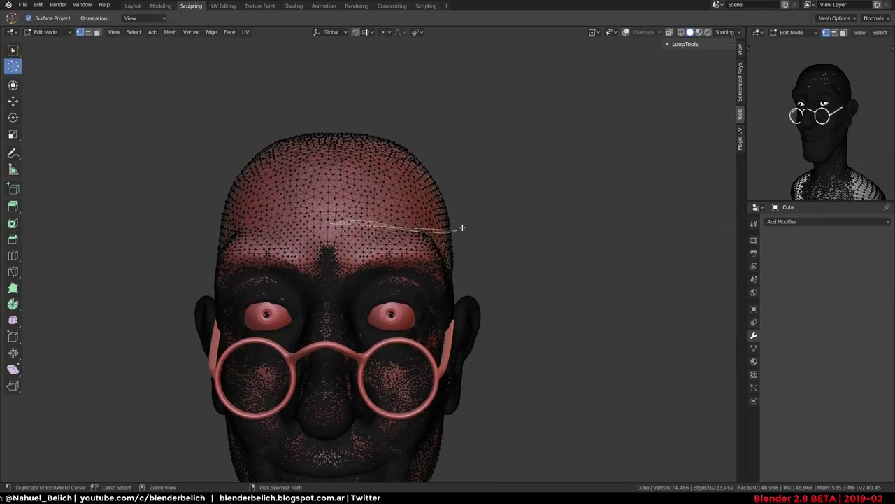
pyautogui.moveTo(463, 227)
pyautogui.keyDown('ctrl'); pyautogui.mouseDown(button='right')
pyautogui.moveTo(336, 83)
pyautogui.moveTo(320, 134)
pyautogui.mouseUp(button='right'); pyautogui.keyUp('ctrl')
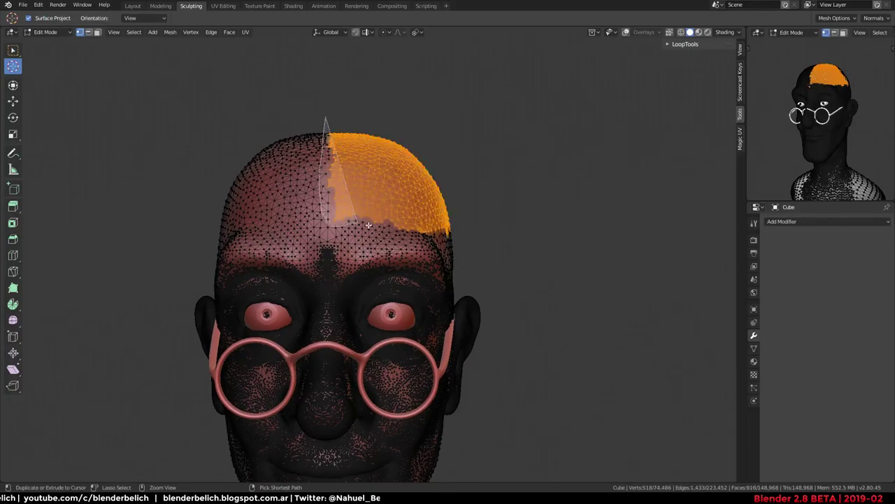
pyautogui.keyDown('ctrl'); pyautogui.moveTo(326, 221); pyautogui.dragTo(327, 222, button='right'); pyautogui.keyUp('ctrl')
pyautogui.moveTo(328, 222)
pyautogui.mouseDown(button='middle')
pyautogui.moveTo(241, 224)
pyautogui.moveTo(366, 214)
pyautogui.mouseUp(button='middle')
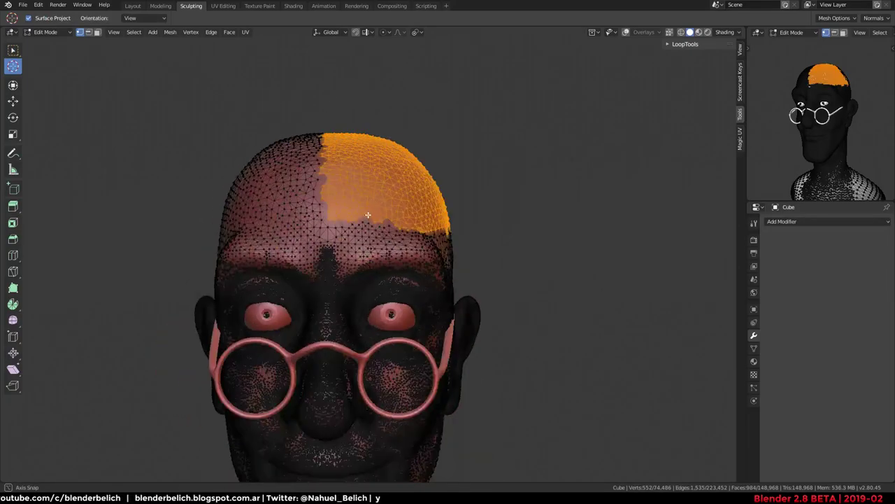
pyautogui.hotkey('alt', 'z')
# Extend the scalp selection across the top of the head
pyautogui.moveTo(356, 251); pyautogui.dragTo(347, 223, button='middle')
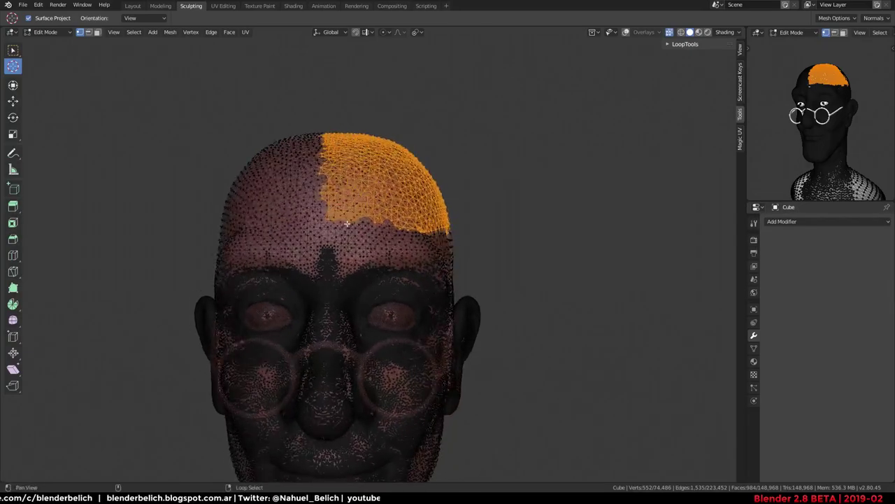
pyautogui.keyDown('shift'); pyautogui.moveTo(341, 136); pyautogui.dragTo(346, 115, button='middle'); pyautogui.keyUp('shift')
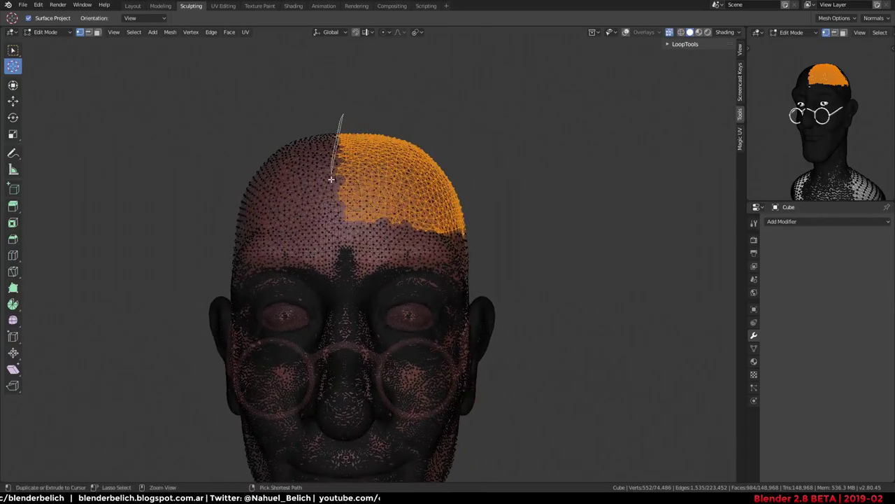
pyautogui.moveTo(349, 219); pyautogui.dragTo(473, 235)
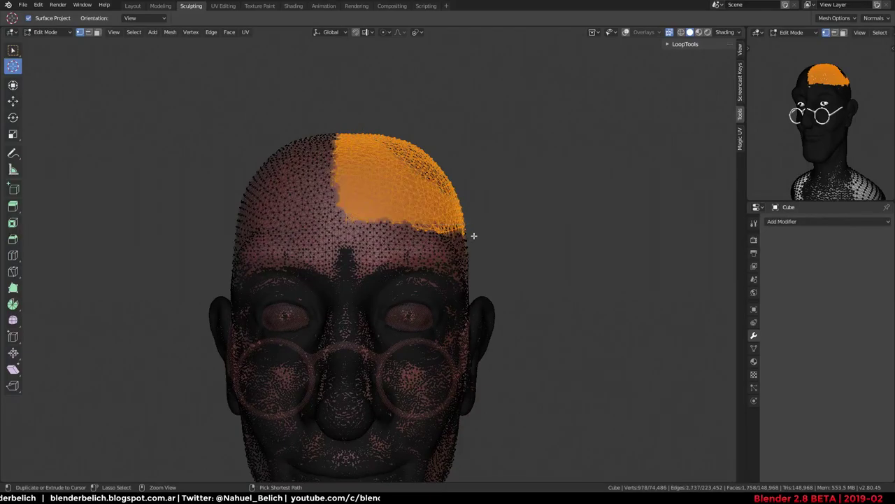
pyautogui.moveTo(348, 212); pyautogui.dragTo(490, 147)
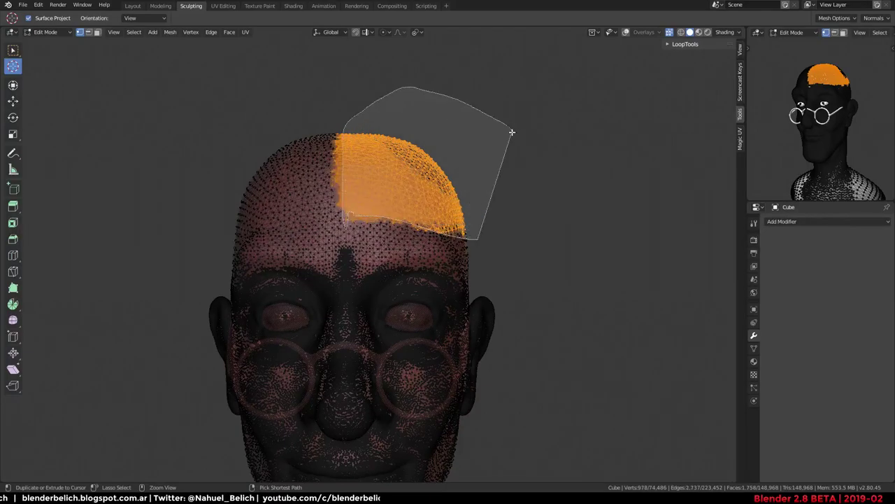
pyautogui.moveTo(473, 156)
pyautogui.mouseDown(button='middle')
pyautogui.moveTo(319, 198)
pyautogui.moveTo(466, 179)
pyautogui.mouseUp(button='middle')
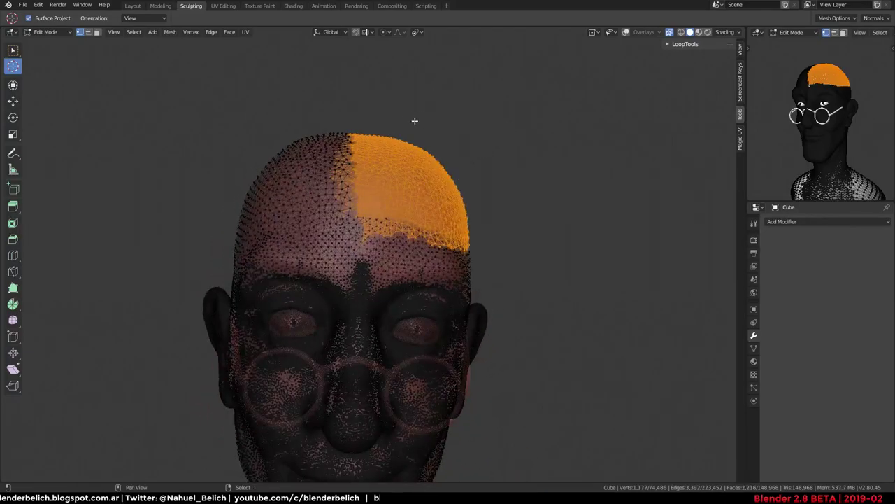
# Duplicate the scalp patch in place and separate it into its own object
pyautogui.hotkey('shift', 'd')
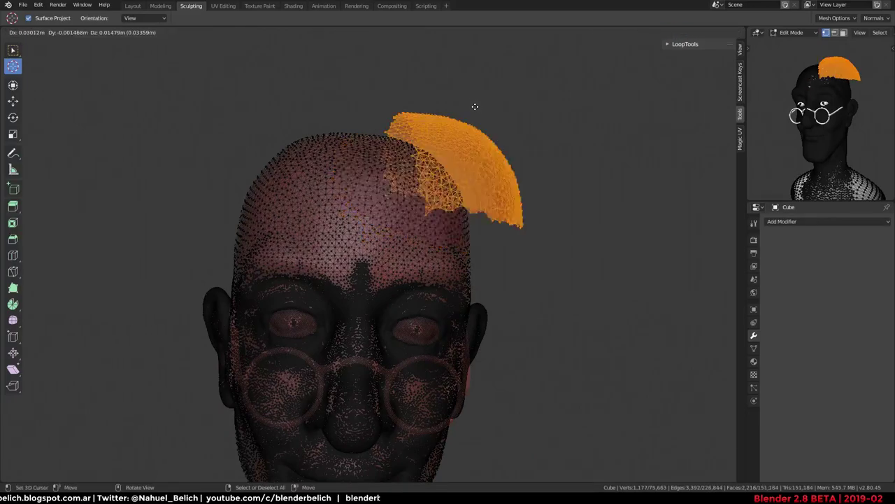
pyautogui.press('Escape')
pyautogui.press('p')
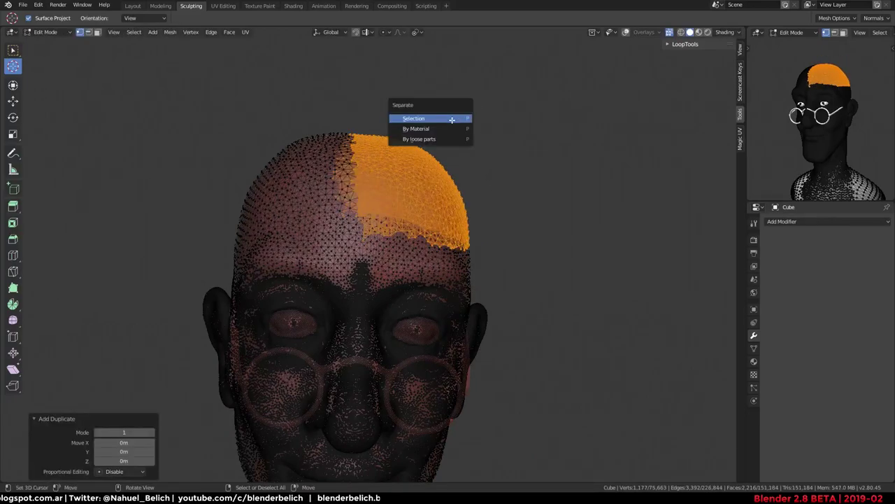
pyautogui.click(442, 123)
pyautogui.hotkey('ctrl', 'Tab')
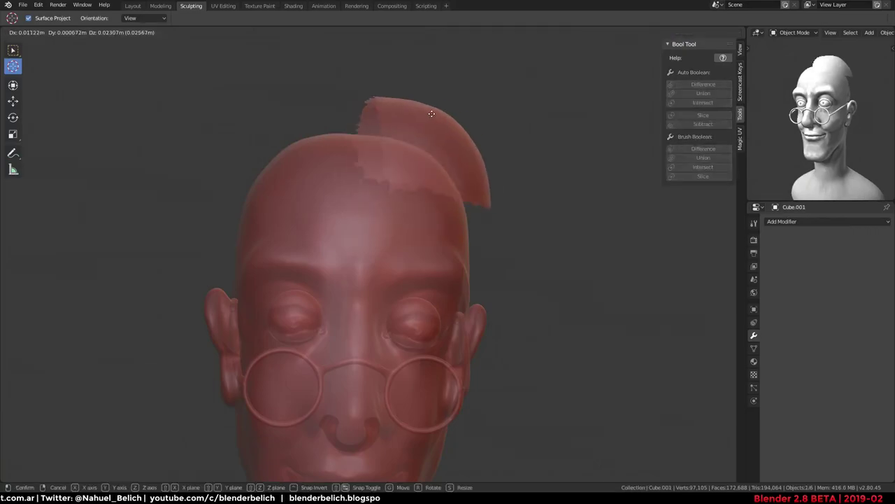
# Turn off X-ray and raise the separated scalp piece straight up along Z
pyautogui.press('z')
pyautogui.click(432, 241)
pyautogui.moveTo(432, 241); pyautogui.dragTo(374, 228, button='middle')
pyautogui.press('g')
pyautogui.press('z')
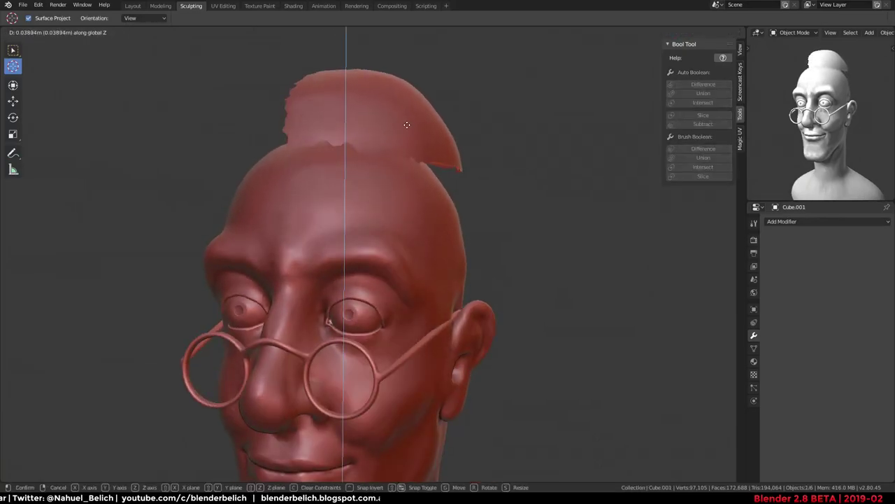
pyautogui.click(404, 115)
pyautogui.moveTo(403, 120)
pyautogui.mouseDown(button='middle')
pyautogui.moveTo(329, 145)
pyautogui.moveTo(357, 128)
pyautogui.moveTo(391, 162)
pyautogui.moveTo(346, 206)
pyautogui.moveTo(300, 170)
pyautogui.moveTo(369, 137)
pyautogui.moveTo(384, 200)
pyautogui.mouseUp(button='middle')
# Enter Edit Mode on the hair mesh, select all of it, and lift it vertically
pyautogui.press('Tab')
pyautogui.scroll(-4, 342, 250)
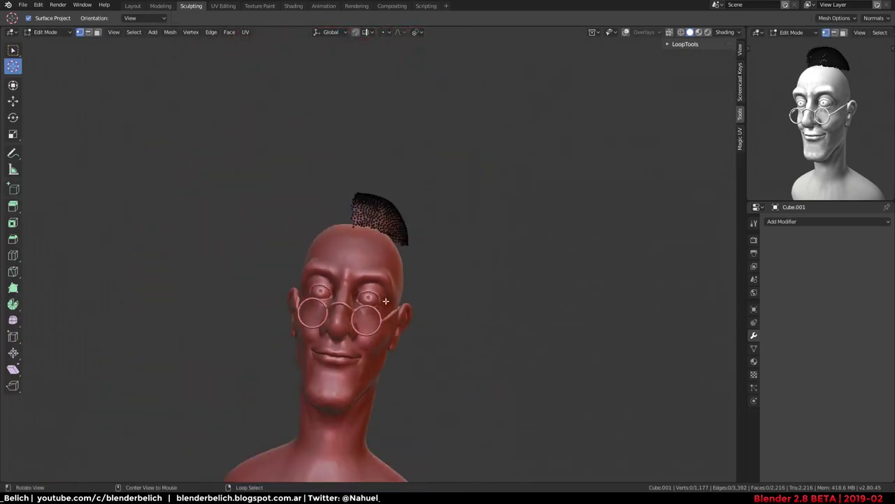
pyautogui.moveTo(342, 250); pyautogui.dragTo(321, 271, button='middle')
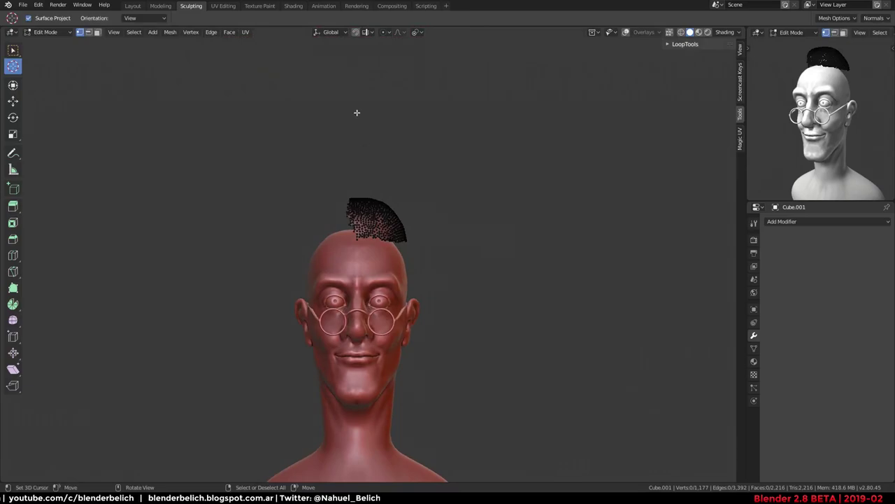
pyautogui.keyDown('ctrl'); pyautogui.moveTo(356, 112); pyautogui.dragTo(361, 202, button='middle'); pyautogui.keyUp('ctrl')
pyautogui.scroll(-1, 342, 167)
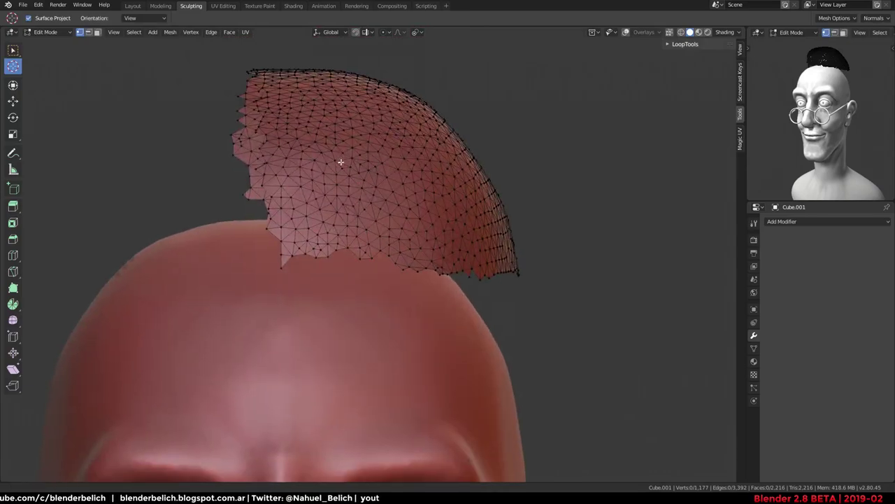
pyautogui.scroll(-3, 343, 156)
pyautogui.press('a')
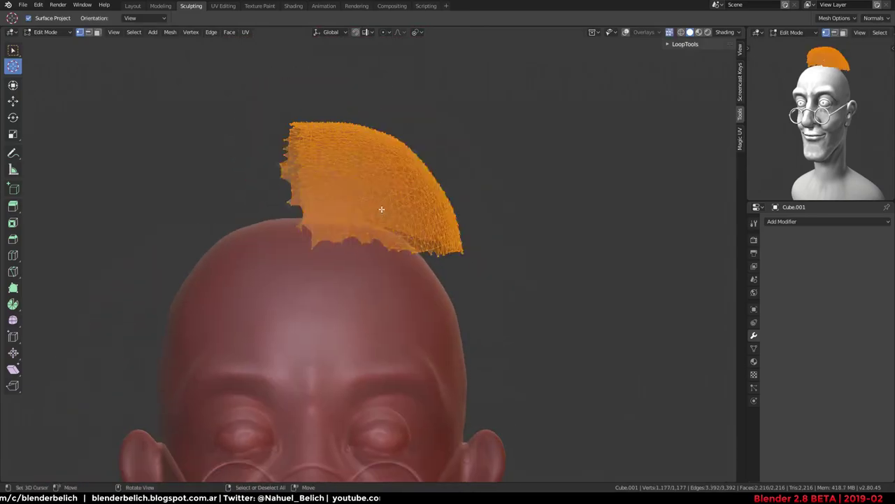
pyautogui.press('g')
pyautogui.press('z')
pyautogui.click(384, 149)
pyautogui.moveTo(384, 150)
pyautogui.keyDown('shift'); pyautogui.mouseDown(button='middle')
pyautogui.moveTo(380, 230)
pyautogui.moveTo(384, 189)
pyautogui.mouseUp(button='middle'); pyautogui.keyUp('shift')
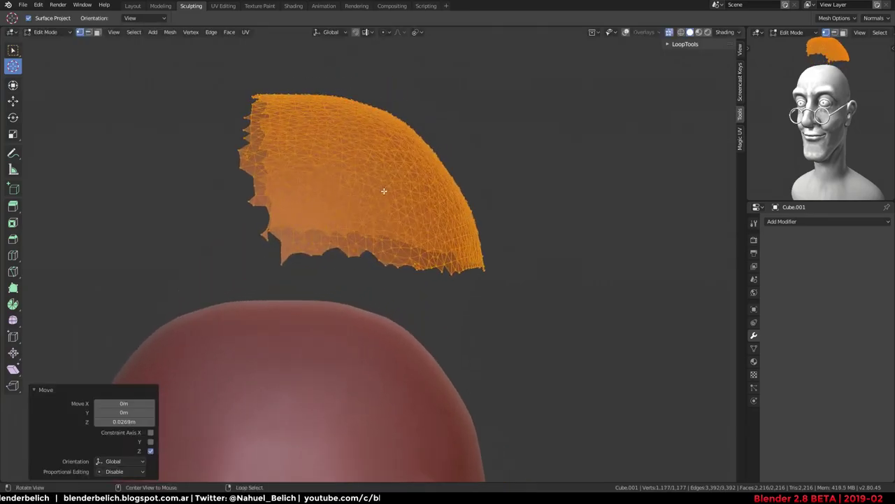
# Delete all the hair mesh vertices and return to Object Mode
pyautogui.press('x')
pyautogui.click(381, 194)
pyautogui.scroll(-2, 368, 254)
pyautogui.press('Tab')
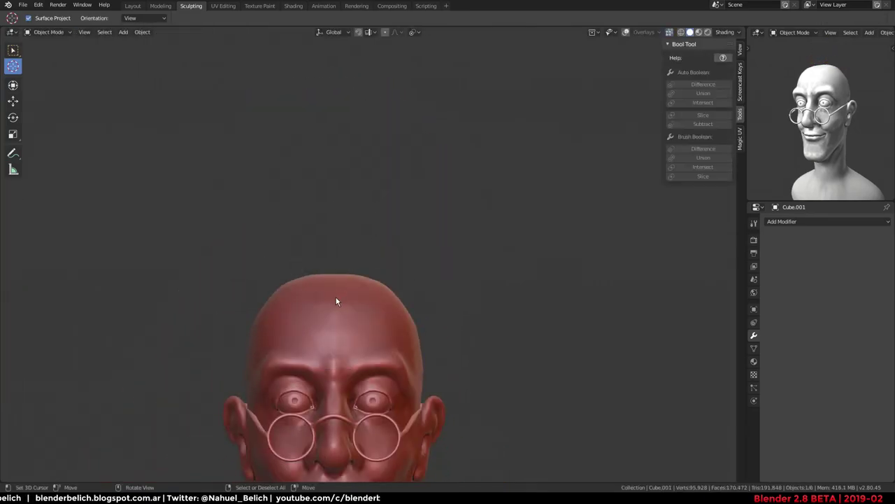
# Add a UV sphere with 24 segments and 12 rings
pyautogui.hotkey('shift', 'a')
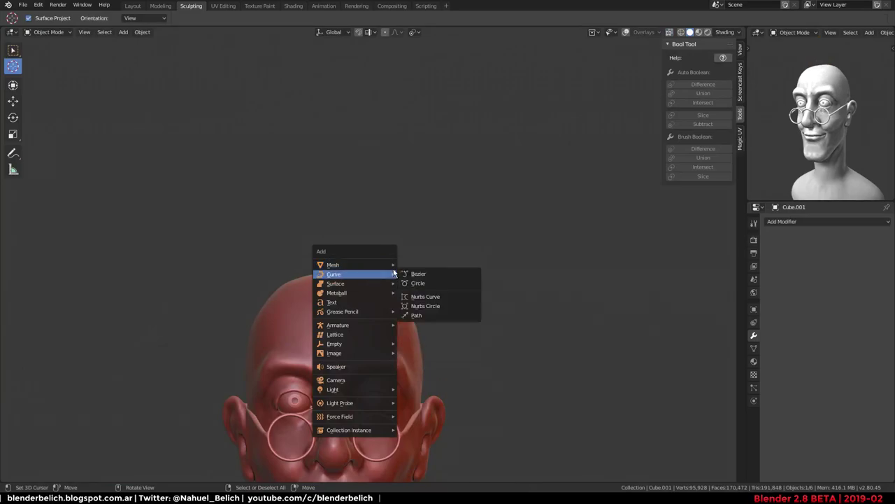
pyautogui.click(423, 292)
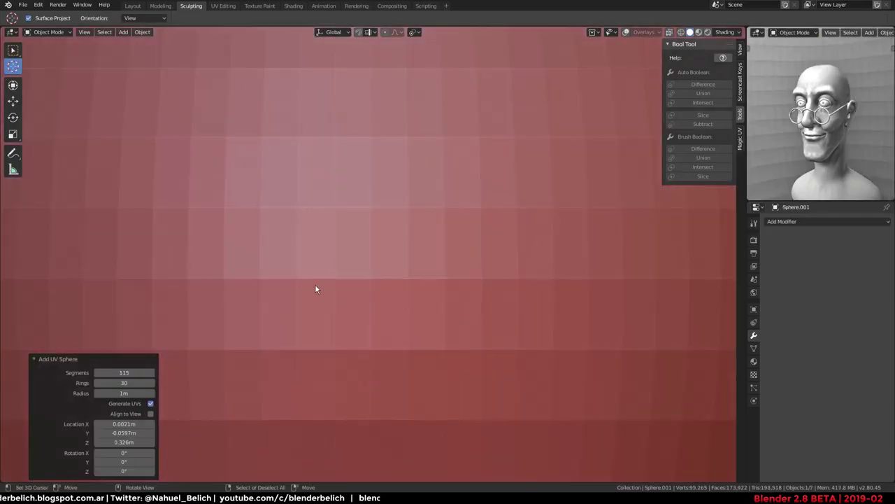
pyautogui.keyDown('ctrl'); pyautogui.moveTo(324, 216); pyautogui.dragTo(125, 364, button='middle'); pyautogui.keyUp('ctrl')
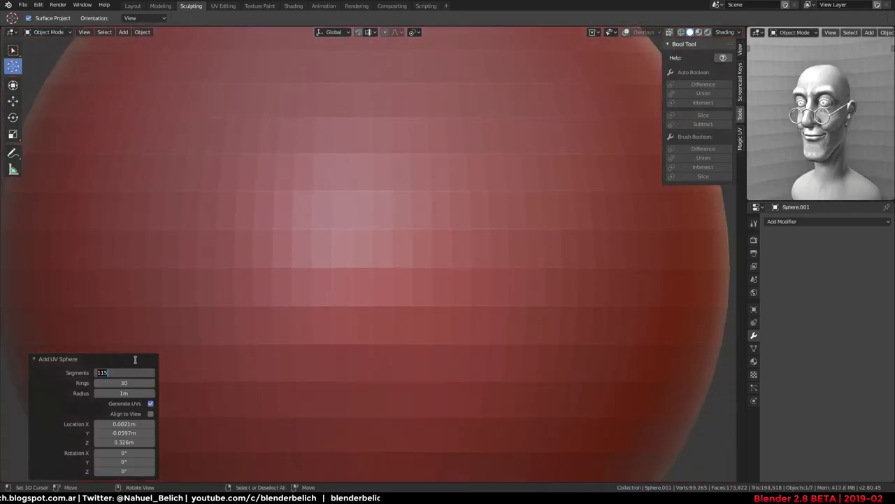
pyautogui.write('12')
pyautogui.press('Return')
pyautogui.press('Return')
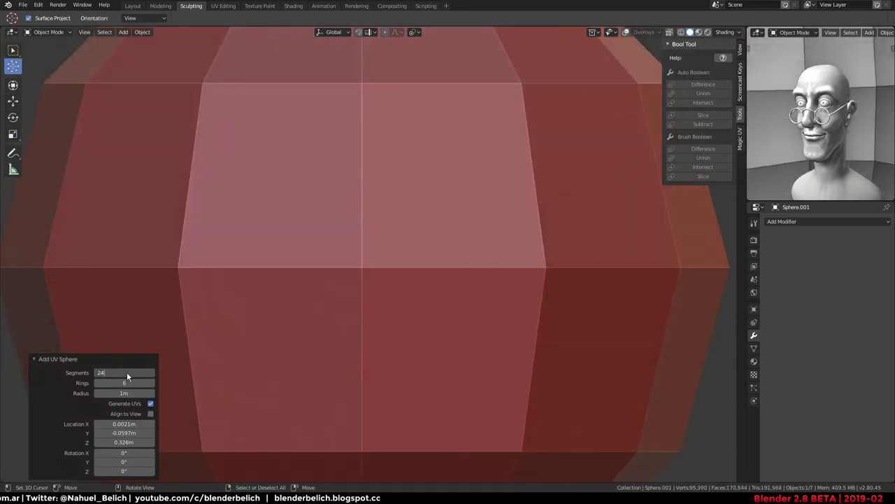
pyautogui.press('Return')
pyautogui.click(125, 382)
pyautogui.press('Return')
# In Edit Mode, scale the sphere down to about 0.326 and frame it
pyautogui.press('Tab')
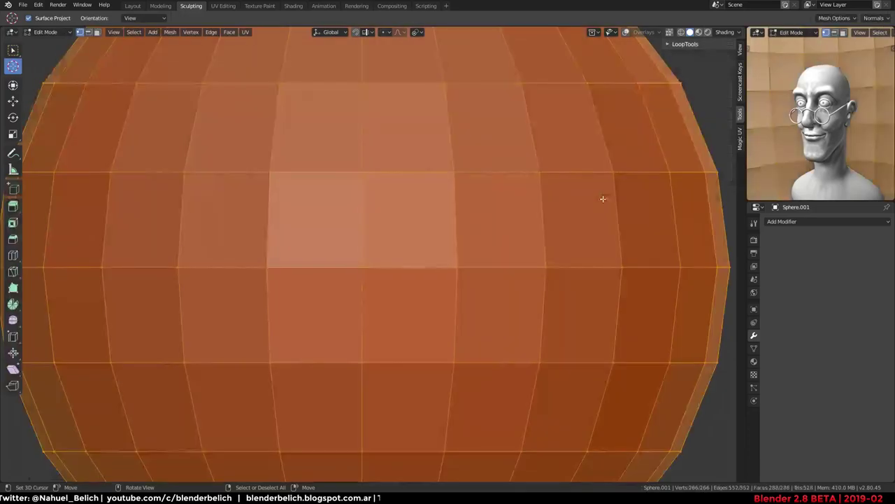
pyautogui.scroll(-10, 600, 198)
pyautogui.press('s')
pyautogui.click(357, 253)
pyautogui.press('KP_Decimal')
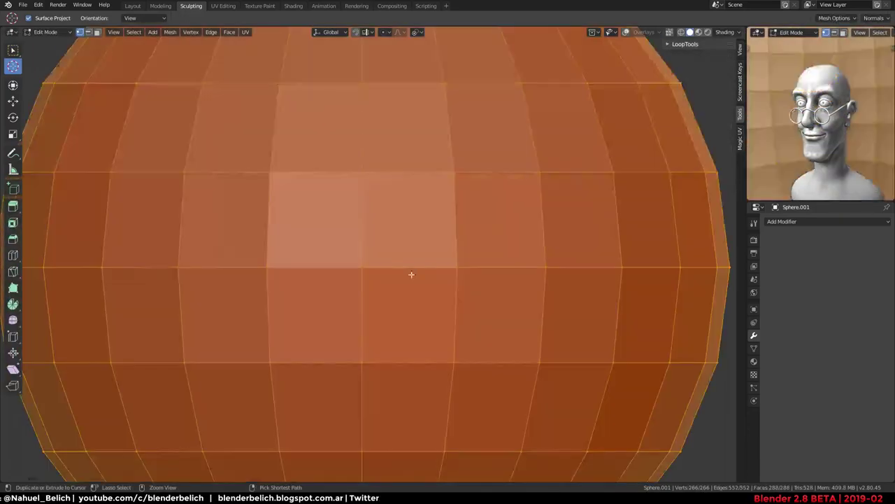
pyautogui.scroll(-3, 447, 293)
pyautogui.press('s')
pyautogui.click(517, 345)
pyautogui.scroll(-3, 418, 296)
# Box-select the sphere's lower half and delete those vertices, leaving a dome
pyautogui.moveTo(417, 296); pyautogui.dragTo(379, 194, button='middle')
pyautogui.moveTo(372, 267)
pyautogui.keyDown('ctrl'); pyautogui.mouseDown(button='middle')
pyautogui.moveTo(343, 346)
pyautogui.moveTo(354, 256)
pyautogui.mouseUp(button='middle'); pyautogui.keyUp('ctrl')
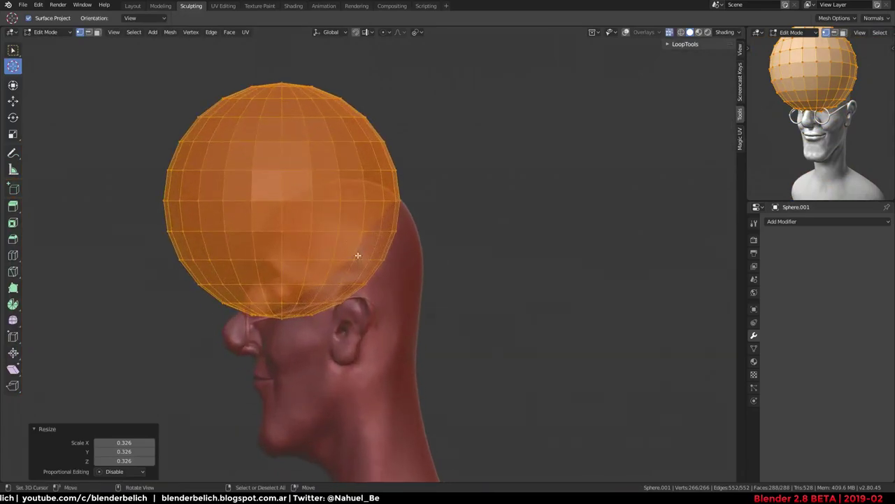
pyautogui.hotkey('alt', 'a')
pyautogui.moveTo(413, 210); pyautogui.dragTo(119, 353)
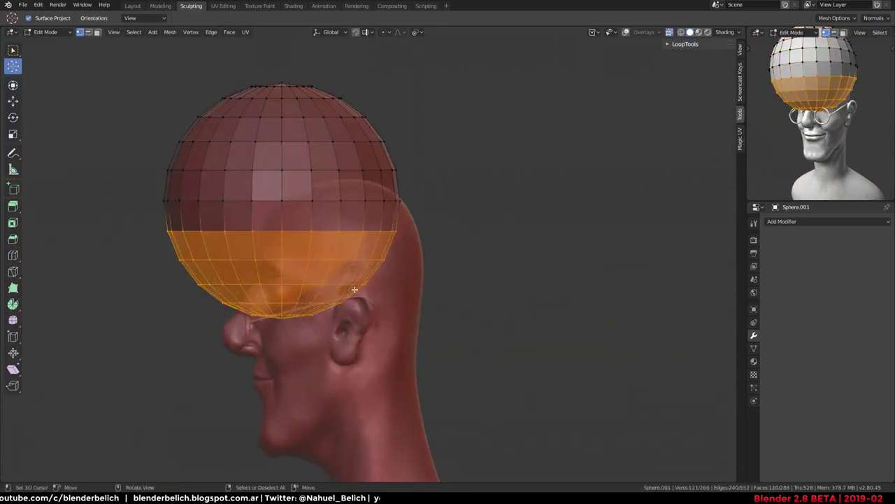
pyautogui.press('x')
pyautogui.click(350, 289)
# Move the dome down onto the crown of the head and scale it smaller
pyautogui.press('a')
pyautogui.press('g')
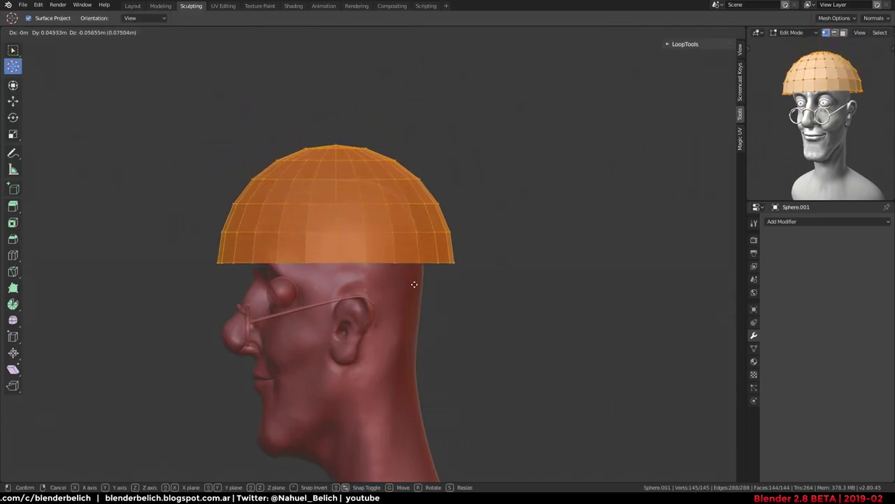
pyautogui.click(420, 280)
pyautogui.press('s')
pyautogui.click(444, 270)
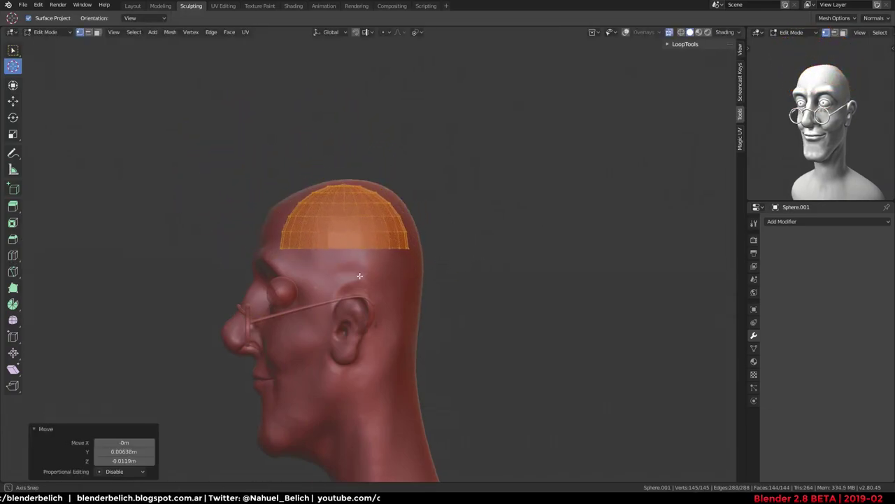
pyautogui.moveTo(444, 270)
pyautogui.mouseDown(button='middle')
pyautogui.moveTo(542, 265)
pyautogui.moveTo(377, 320)
pyautogui.moveTo(380, 270)
pyautogui.mouseUp(button='middle')
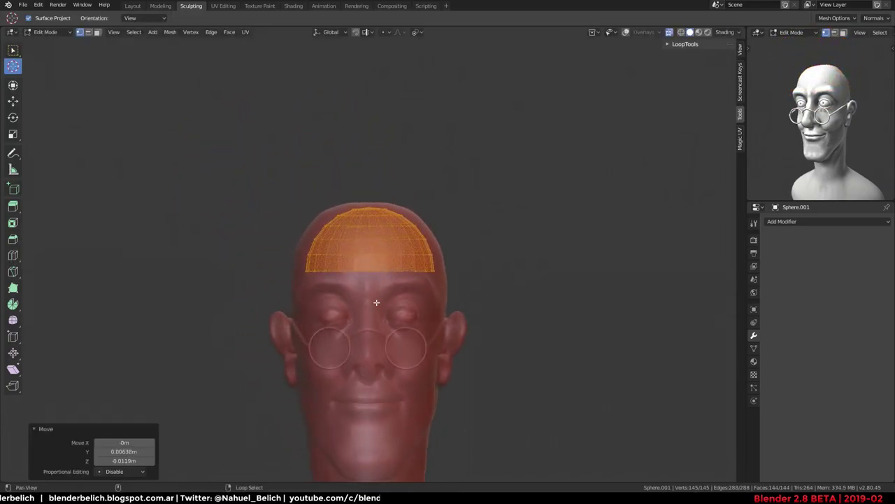
pyautogui.scroll(3, 374, 300)
pyautogui.press('Tab')
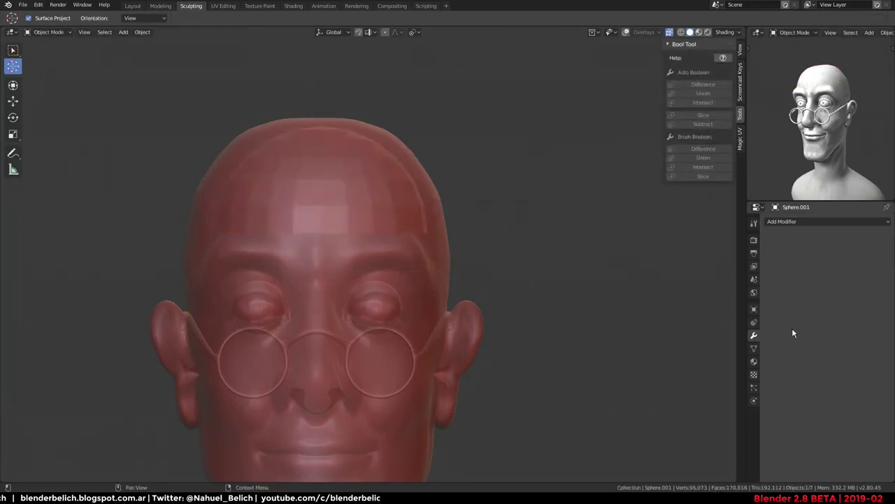
pyautogui.click(729, 32)
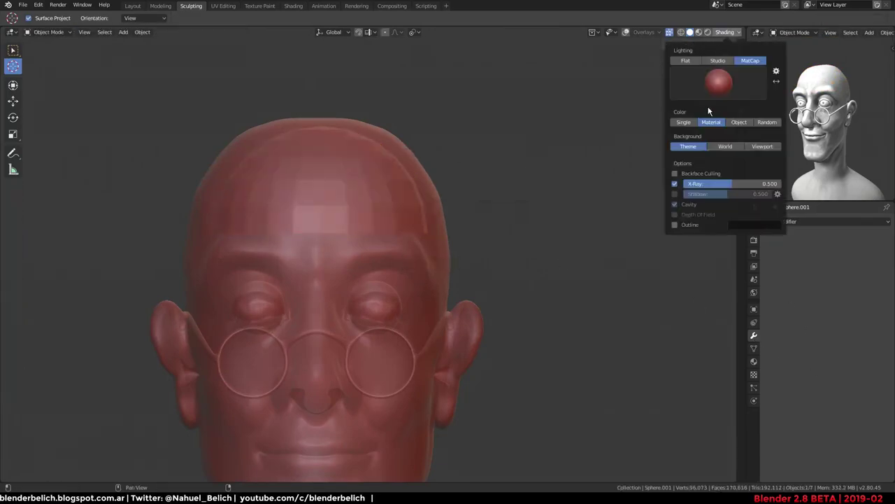
# Set the viewport shading colour to Random
pyautogui.click(767, 122)
pyautogui.moveTo(433, 219); pyautogui.dragTo(435, 178, button='middle')
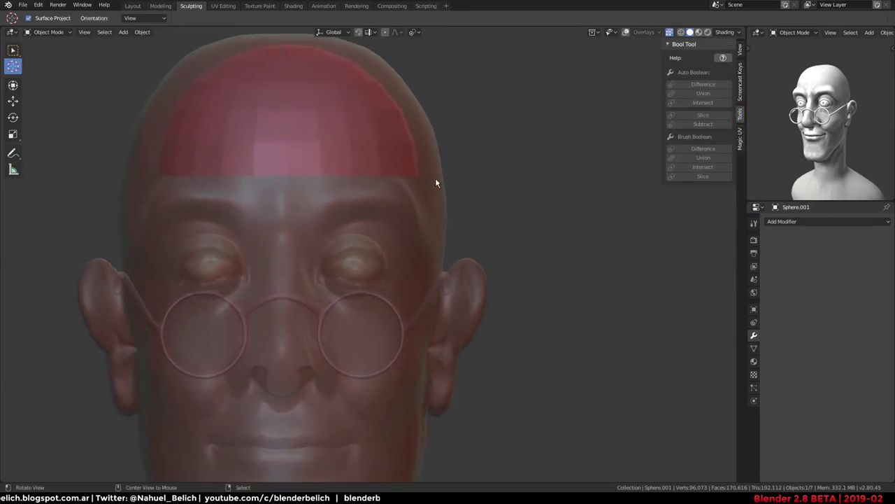
pyautogui.moveTo(811, 150); pyautogui.dragTo(784, 153, button='middle')
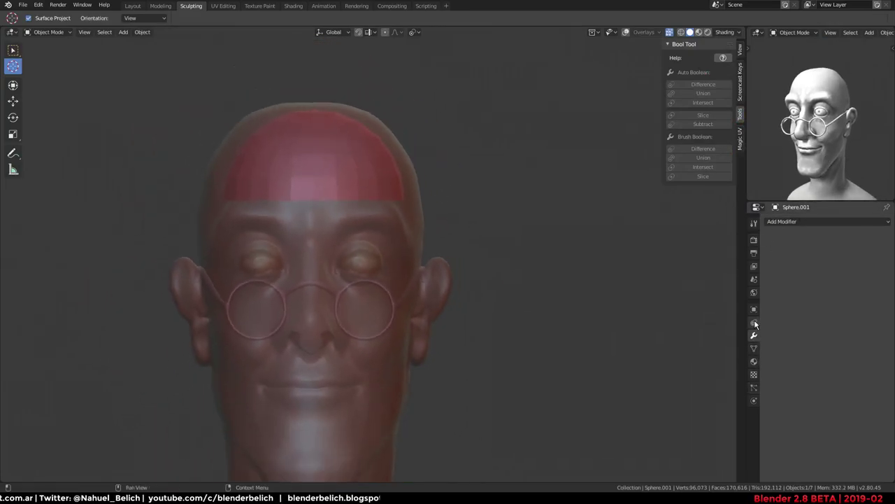
# Add a Shrinkwrap modifier to the cap with the head Cube as target
pyautogui.click(824, 222)
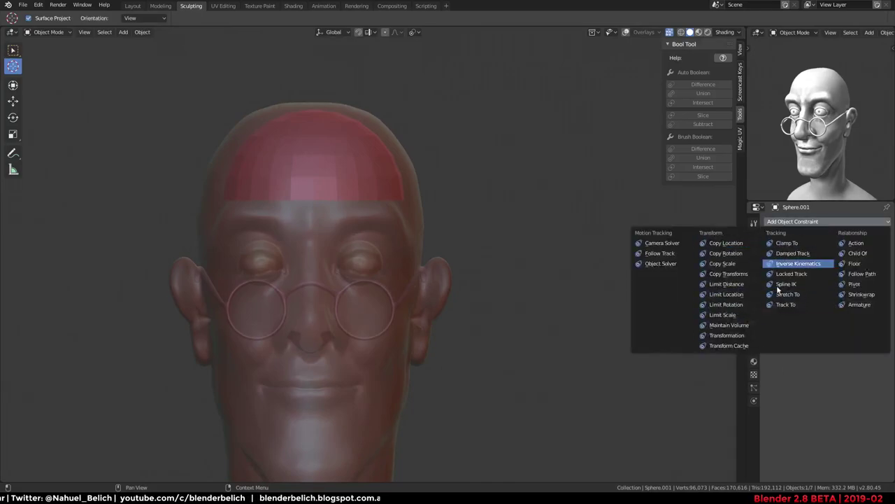
pyautogui.click(753, 387)
pyautogui.click(755, 325)
pyautogui.click(819, 223)
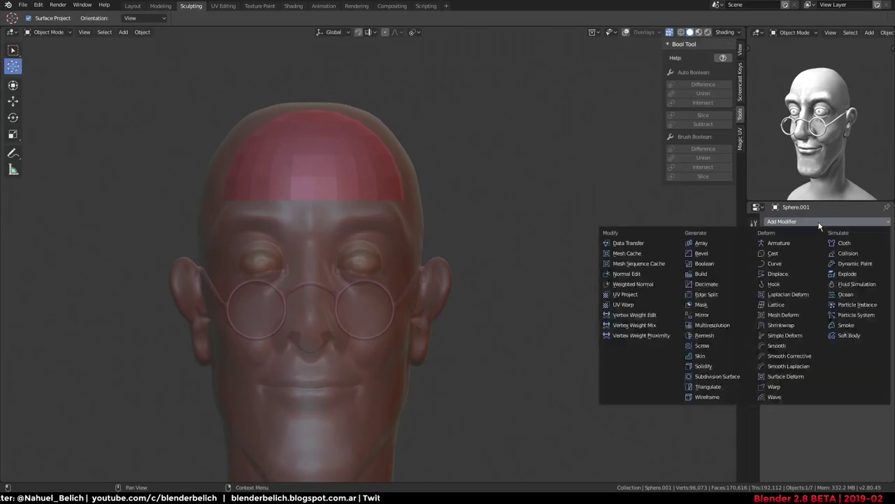
pyautogui.click(781, 324)
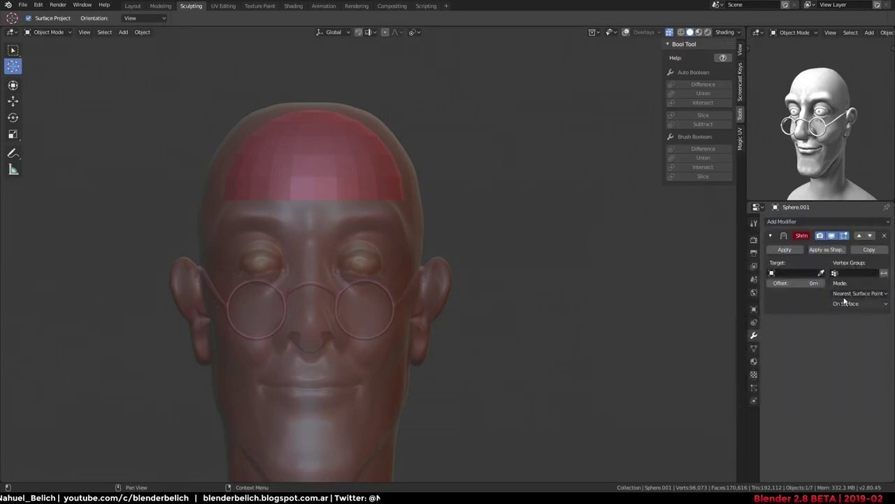
pyautogui.click(411, 228)
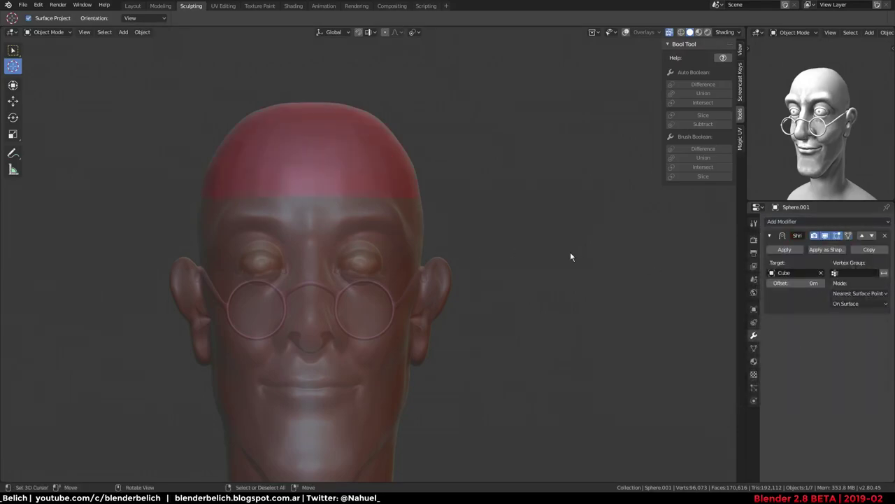
# Apply the Shrinkwrap modifier and inspect the wrapped cap from several angles
pyautogui.moveTo(570, 253); pyautogui.dragTo(437, 242, button='middle')
pyautogui.scroll(2, 447, 210)
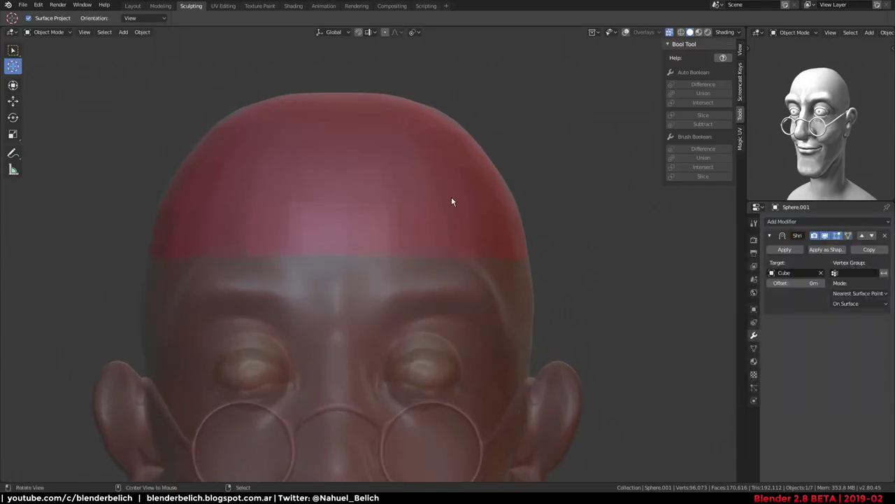
pyautogui.scroll(2, 451, 197)
pyautogui.click(785, 249)
pyautogui.press('Tab')
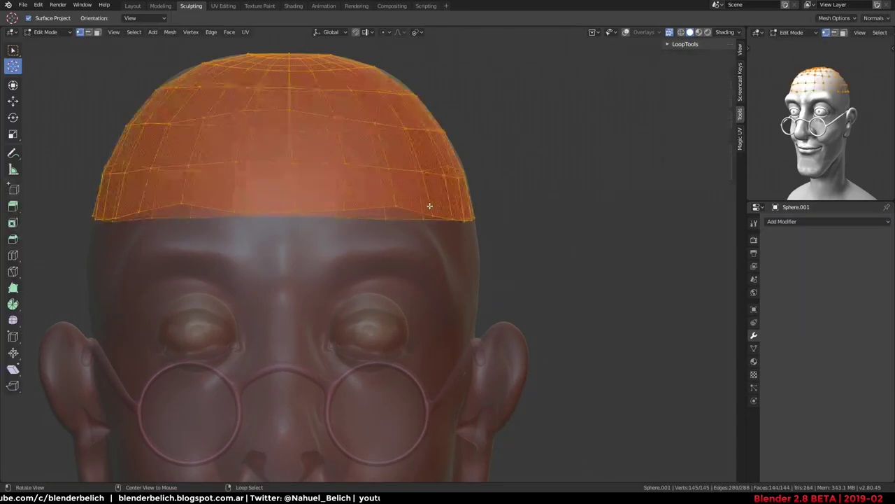
pyautogui.moveTo(429, 203)
pyautogui.mouseDown(button='middle')
pyautogui.moveTo(306, 200)
pyautogui.moveTo(414, 243)
pyautogui.moveTo(382, 281)
pyautogui.mouseUp(button='middle')
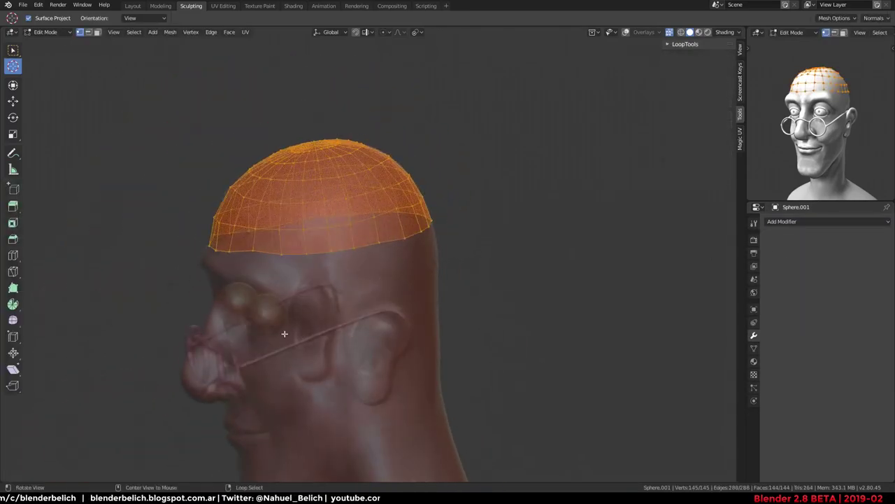
pyautogui.moveTo(349, 306); pyautogui.dragTo(340, 276, button='middle')
pyautogui.press('Tab')
pyautogui.moveTo(449, 275)
pyautogui.mouseDown(button='middle')
pyautogui.moveTo(349, 327)
pyautogui.moveTo(392, 311)
pyautogui.mouseUp(button='middle')
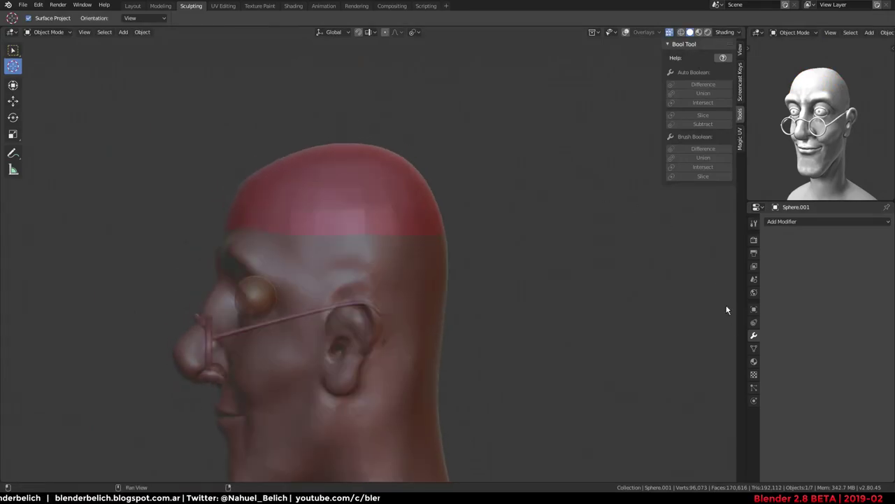
# Add a new Hair particle system to the cap
pyautogui.click(754, 349)
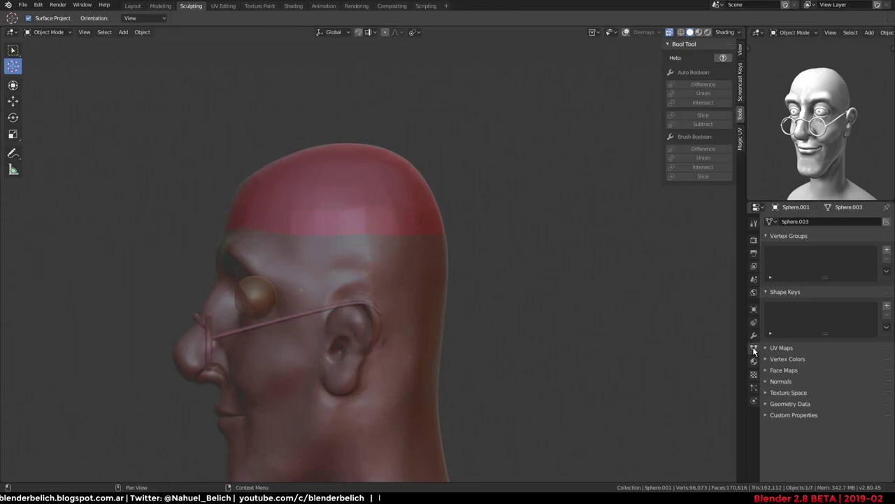
pyautogui.click(754, 387)
pyautogui.click(888, 222)
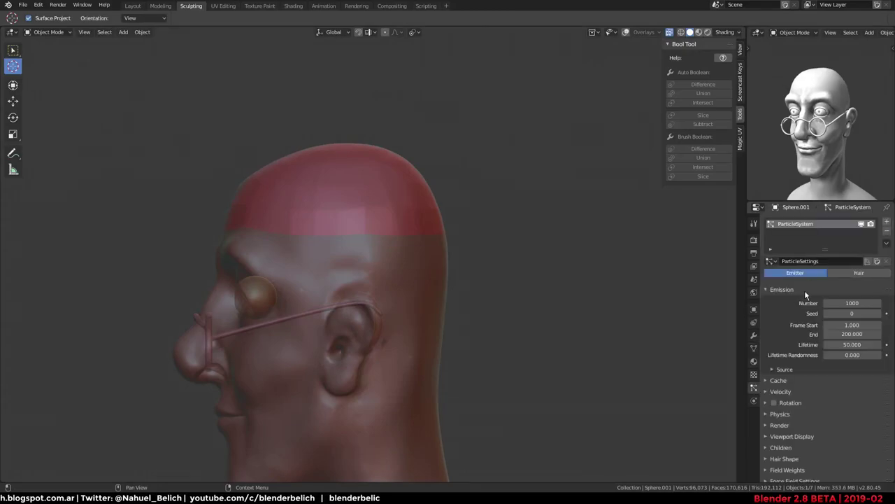
pyautogui.click(857, 272)
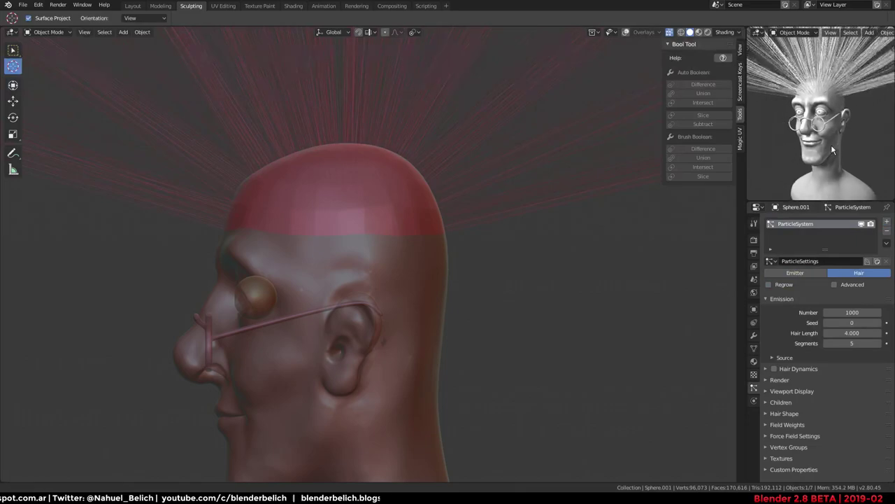
# Set the hair particle Emission Number to 0
pyautogui.moveTo(798, 158); pyautogui.dragTo(835, 183, button='middle')
pyautogui.scroll(-3, 835, 183)
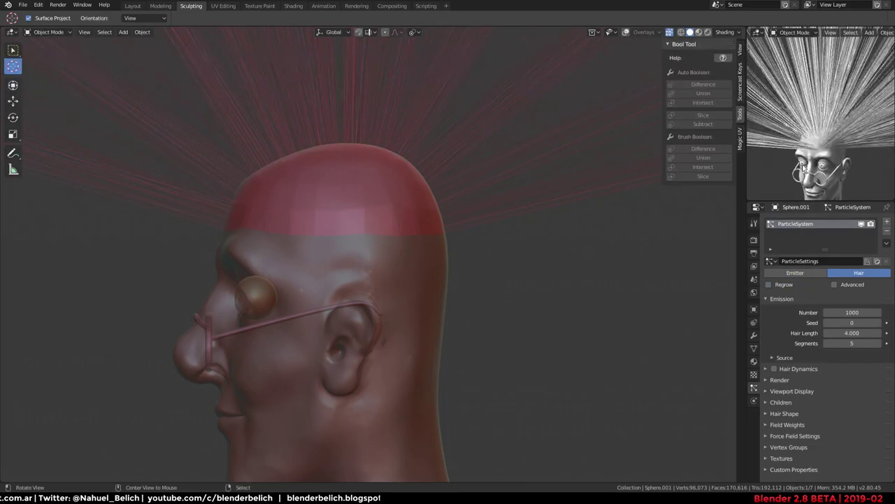
pyautogui.click(849, 312)
pyautogui.write('924')
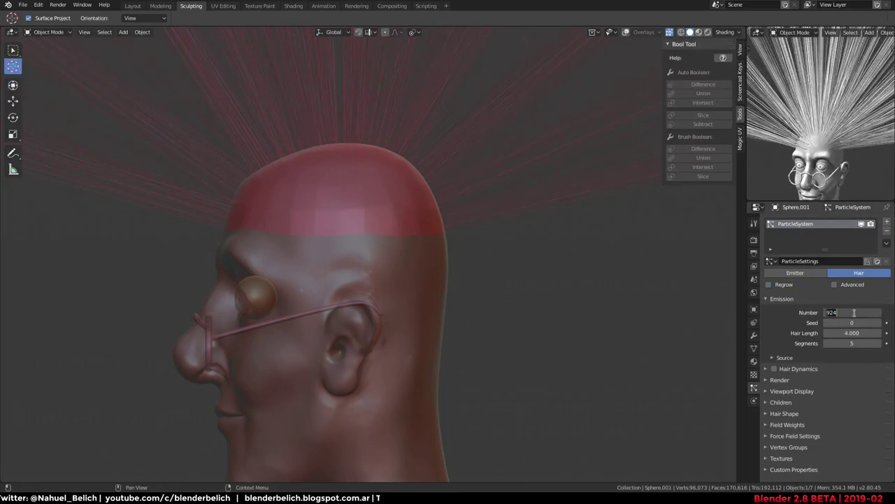
pyautogui.write('0')
pyautogui.press('Return')
pyautogui.moveTo(301, 260); pyautogui.dragTo(409, 260, button='middle')
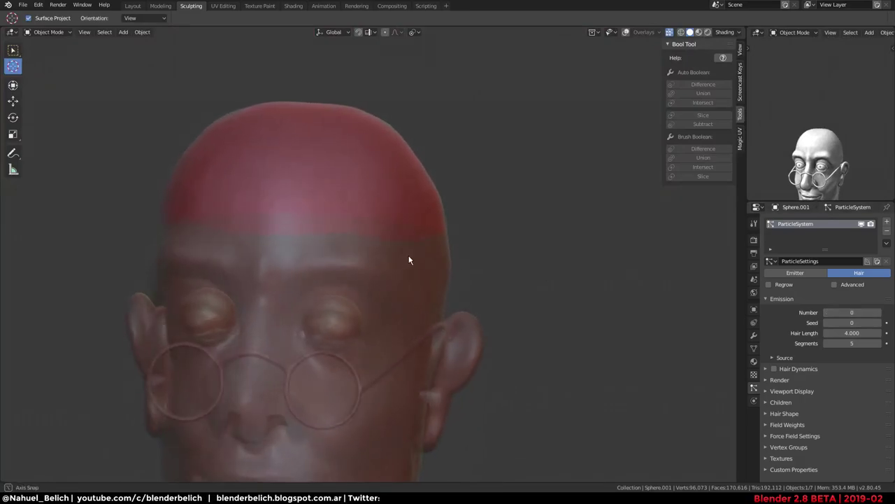
pyautogui.scroll(3, 406, 236)
# Drag the area borders to enlarge the top-right reference view of the head
pyautogui.moveTo(815, 161); pyautogui.dragTo(789, 201, button='middle')
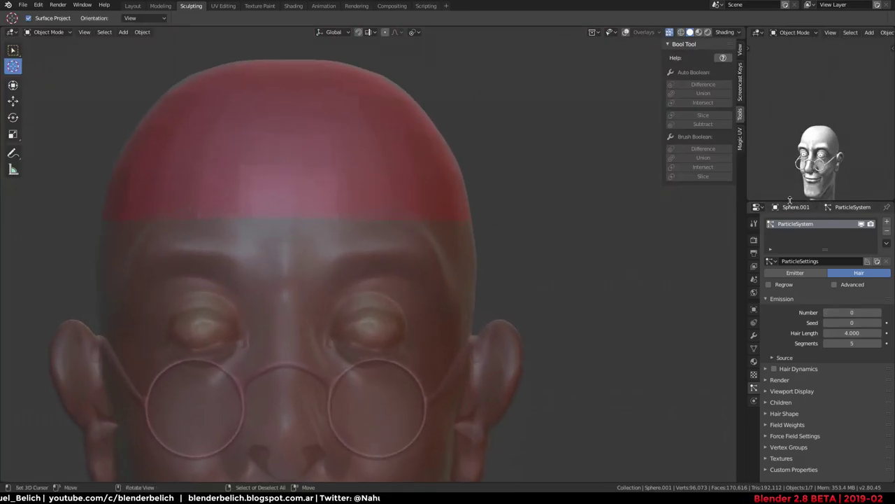
pyautogui.moveTo(793, 200); pyautogui.dragTo(793, 311)
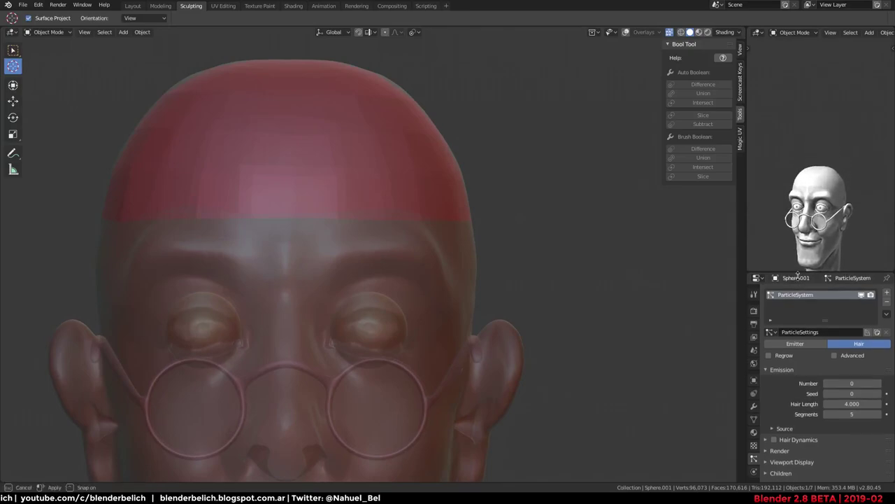
pyautogui.moveTo(746, 248); pyautogui.dragTo(636, 247)
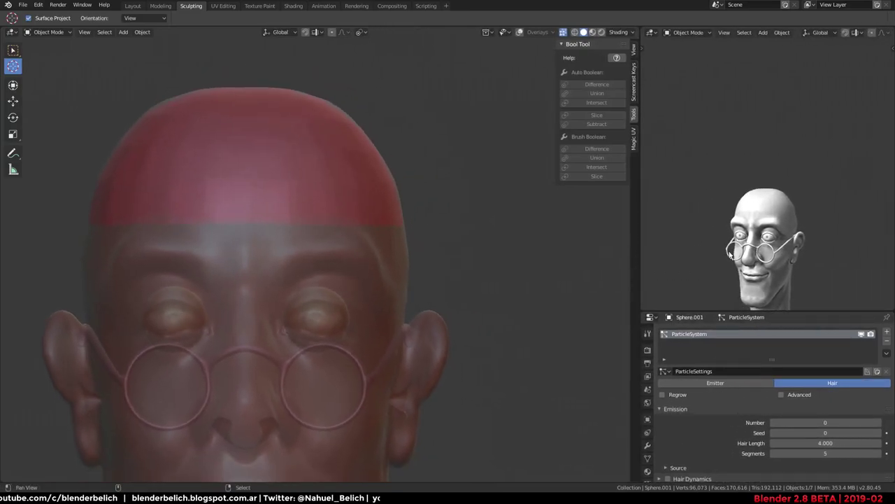
pyautogui.moveTo(770, 230)
pyautogui.keyDown('ctrl'); pyautogui.mouseDown(button='middle')
pyautogui.moveTo(762, 132)
pyautogui.moveTo(710, 164)
pyautogui.moveTo(758, 170)
pyautogui.moveTo(739, 198)
pyautogui.mouseUp(button='middle'); pyautogui.keyUp('ctrl')
# Save the file with Ctrl+S
pyautogui.hotkey('shift', 'a')
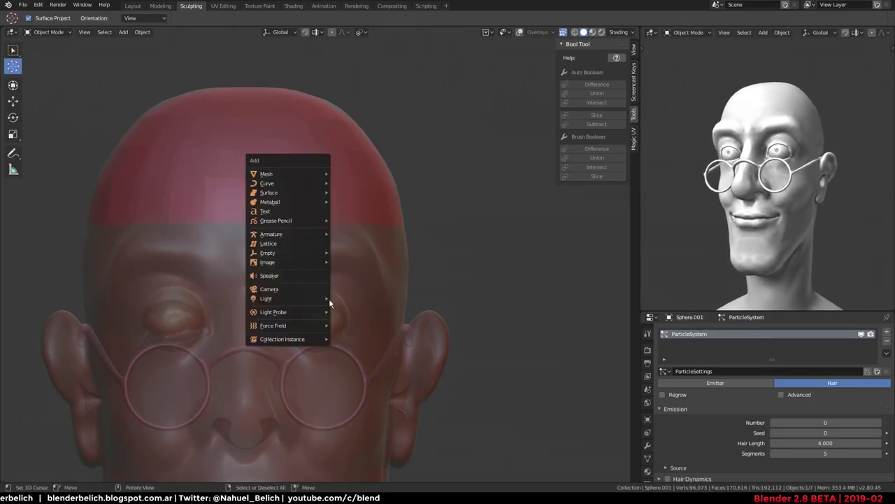
pyautogui.hotkey('ctrl', 's')
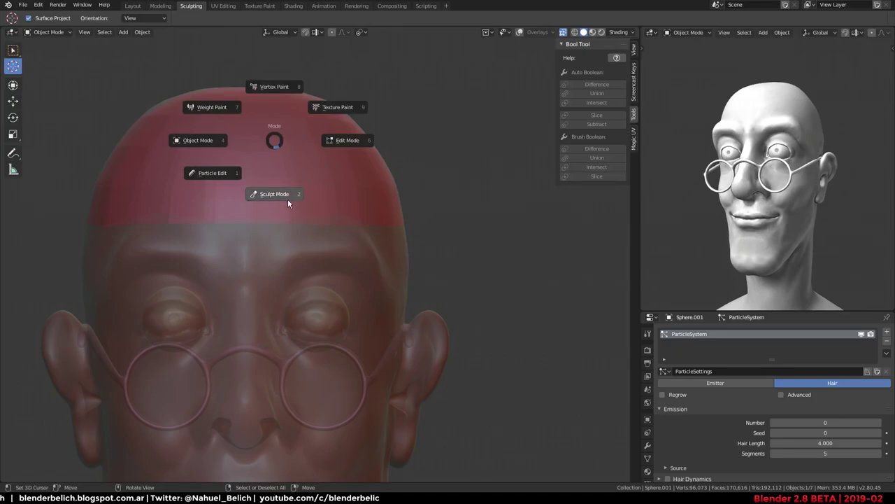
pyautogui.click(280, 196)
# Switch the cap into Particle Edit mode
pyautogui.moveTo(403, 143)
pyautogui.mouseDown(button='middle')
pyautogui.moveTo(313, 192)
pyautogui.moveTo(391, 231)
pyautogui.mouseUp(button='middle')
pyautogui.moveTo(308, 267)
pyautogui.mouseDown(button='middle')
pyautogui.moveTo(290, 240)
pyautogui.moveTo(306, 230)
pyautogui.moveTo(484, 212)
pyautogui.mouseUp(button='middle')
pyautogui.moveTo(742, 196); pyautogui.dragTo(811, 188, button='middle')
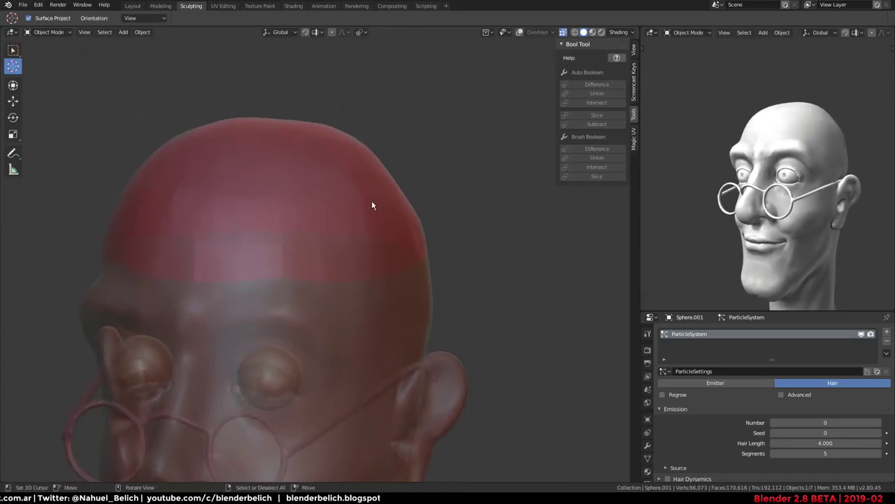
pyautogui.hotkey('ctrl', 'Tab')
pyautogui.click(257, 224)
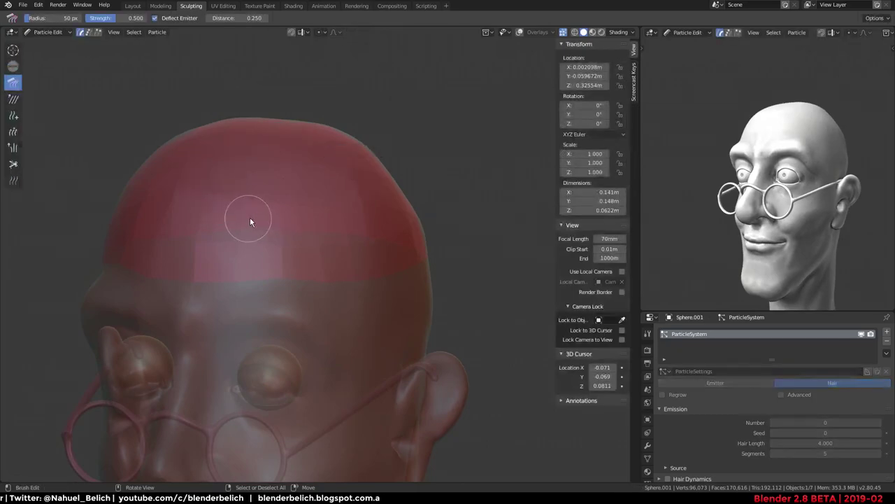
# Show brush names in the toolbar and select the Add hair brush
pyautogui.click(12, 99)
pyautogui.moveTo(287, 179); pyautogui.dragTo(284, 224, button='middle')
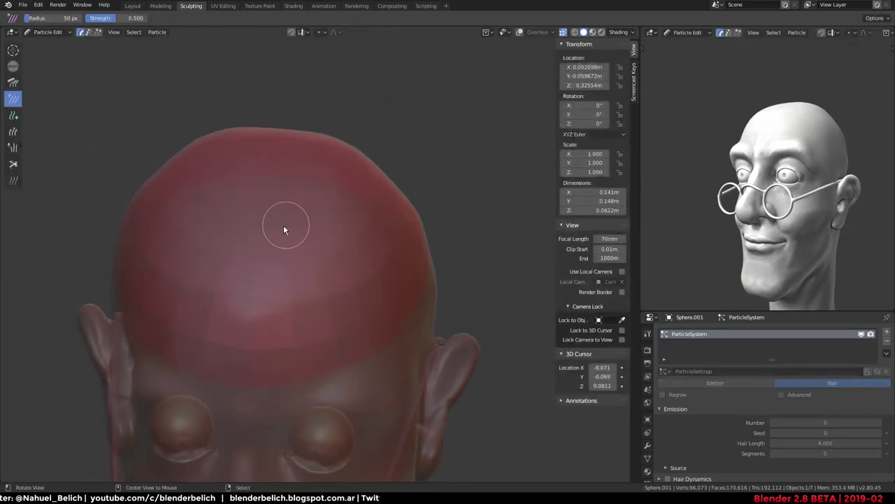
pyautogui.hotkey('shift', 'space')
pyautogui.click(294, 184)
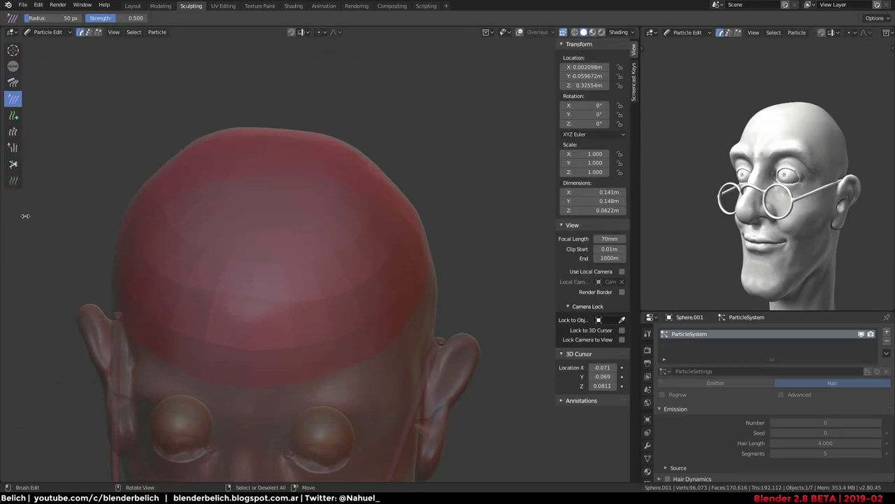
pyautogui.moveTo(35, 213); pyautogui.dragTo(86, 215)
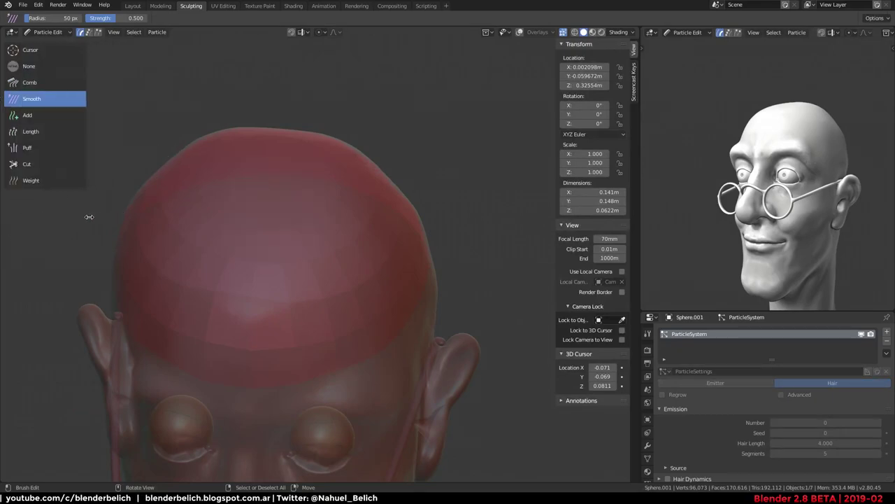
pyautogui.click(28, 115)
# Set the Add brush Count to 1 and place a single strand on the crown
pyautogui.moveTo(199, 171); pyautogui.dragTo(242, 244, button='middle')
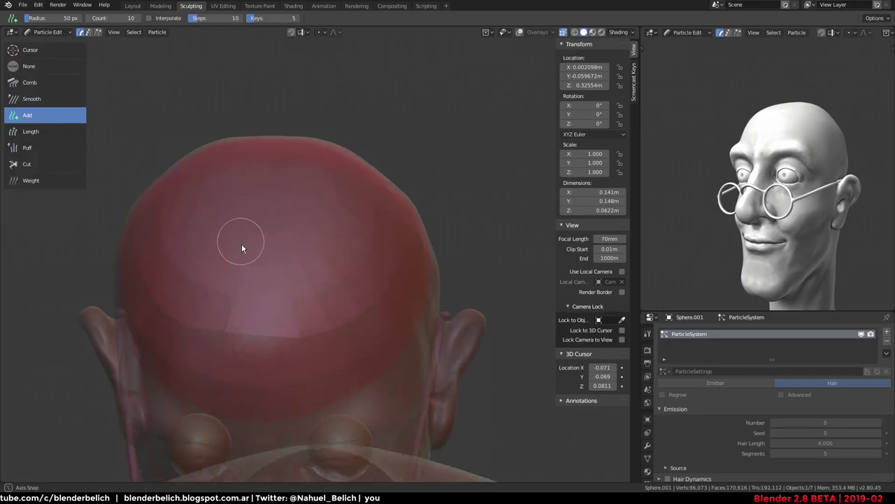
pyautogui.click(275, 200)
pyautogui.hotkey('ctrl', 'z')
pyautogui.click(118, 19)
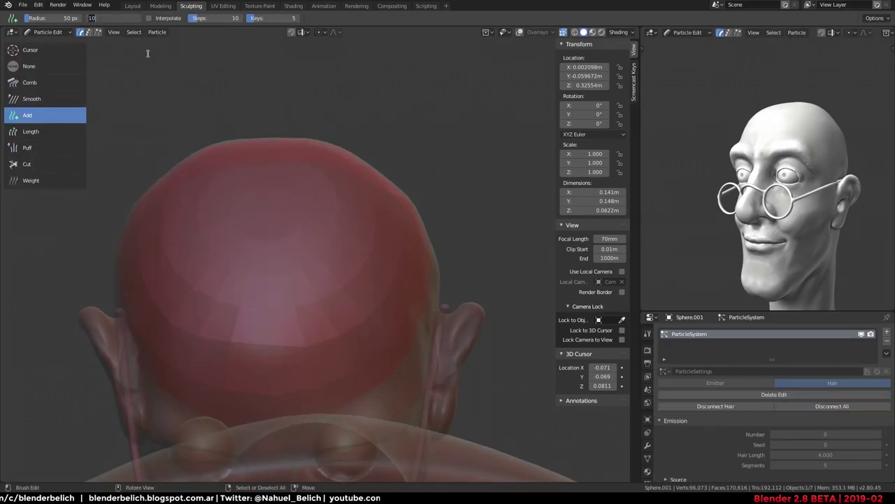
pyautogui.write('1')
pyautogui.press('Return')
pyautogui.click(267, 210)
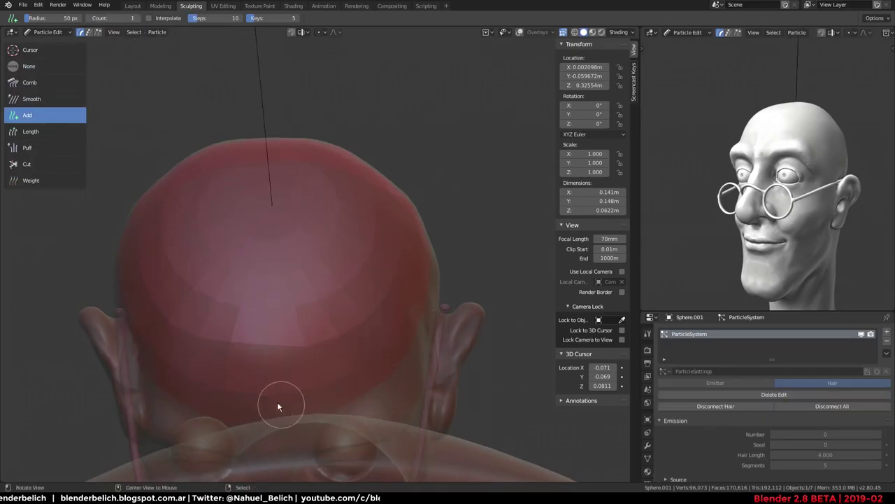
# Inspect the new strand from above, then return to Particle Edit mode
pyautogui.moveTo(277, 402)
pyautogui.mouseDown(button='middle')
pyautogui.moveTo(312, 227)
pyautogui.moveTo(340, 276)
pyautogui.moveTo(281, 358)
pyautogui.moveTo(359, 285)
pyautogui.moveTo(319, 333)
pyautogui.moveTo(326, 271)
pyautogui.moveTo(341, 252)
pyautogui.mouseUp(button='middle')
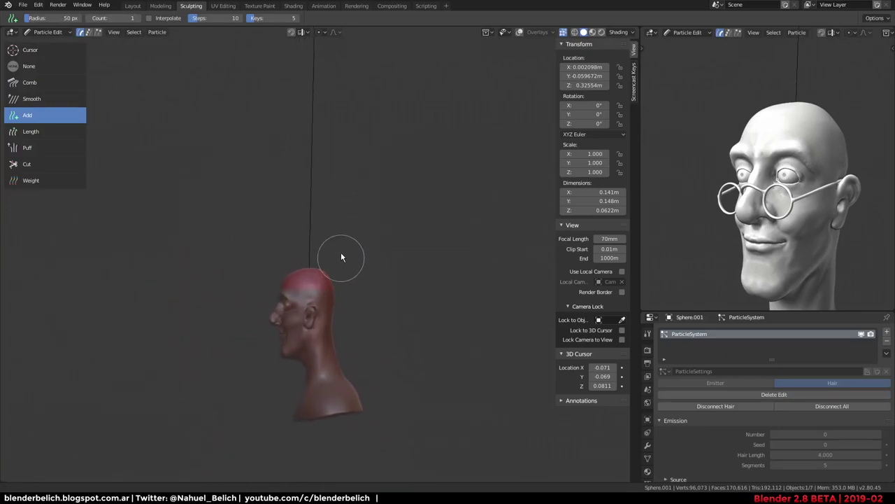
pyautogui.scroll(2, 341, 252)
pyautogui.scroll(2, 337, 212)
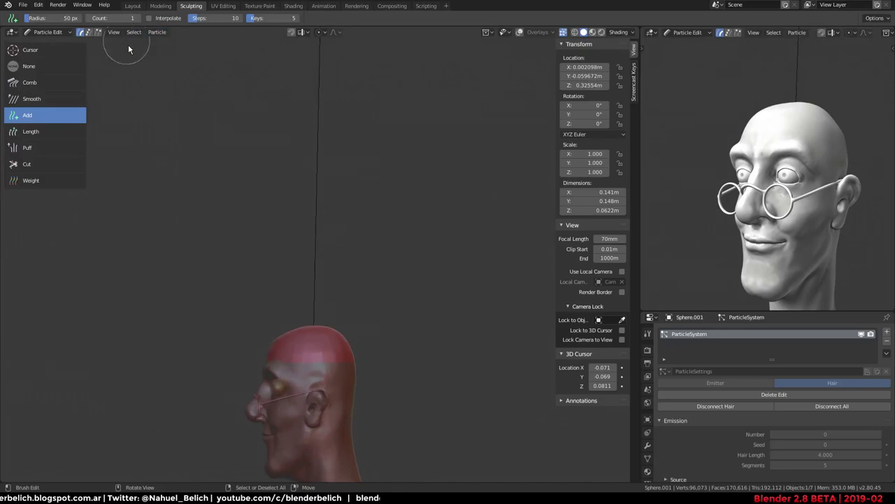
pyautogui.moveTo(286, 207)
pyautogui.keyDown('shift'); pyautogui.mouseDown(button='middle')
pyautogui.moveTo(270, 315)
pyautogui.moveTo(280, 210)
pyautogui.mouseUp(button='middle'); pyautogui.keyUp('shift')
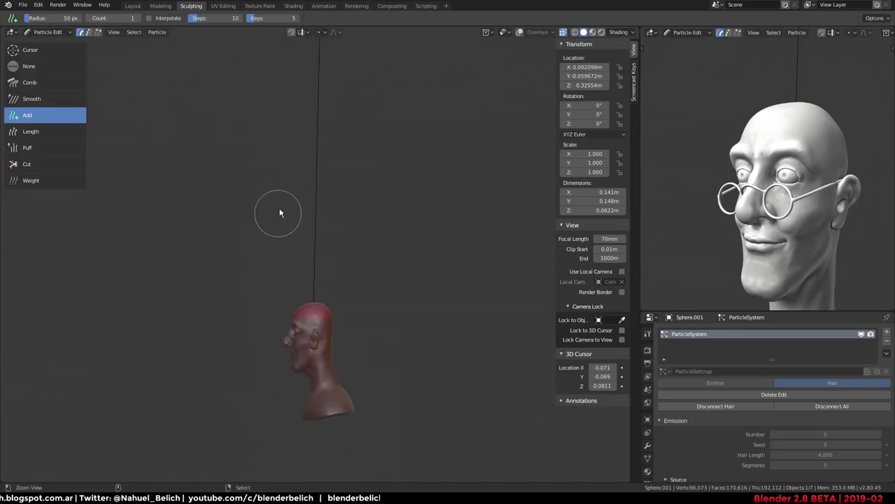
pyautogui.scroll(-2, 290, 260)
pyautogui.press('Tab')
pyautogui.keyDown('shift'); pyautogui.moveTo(345, 160); pyautogui.dragTo(324, 259, button='middle'); pyautogui.keyUp('shift')
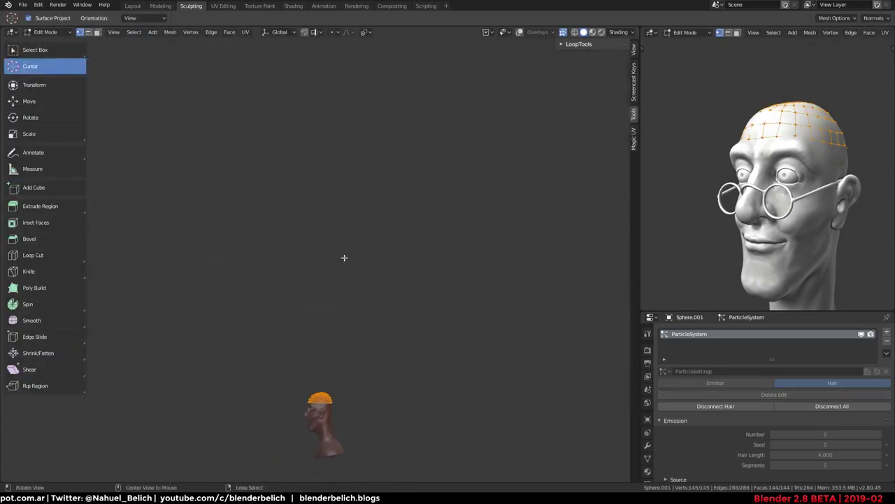
pyautogui.hotkey('ctrl', 'Tab')
pyautogui.click(301, 303)
pyautogui.scroll(-1, 306, 323)
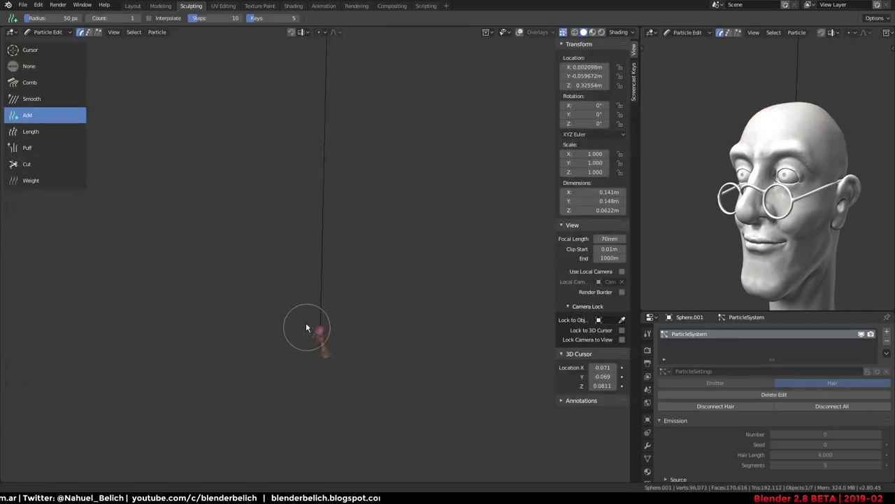
pyautogui.scroll(-2, 318, 256)
pyautogui.scroll(-1, 331, 214)
pyautogui.scroll(2, 339, 147)
pyautogui.scroll(1, 330, 174)
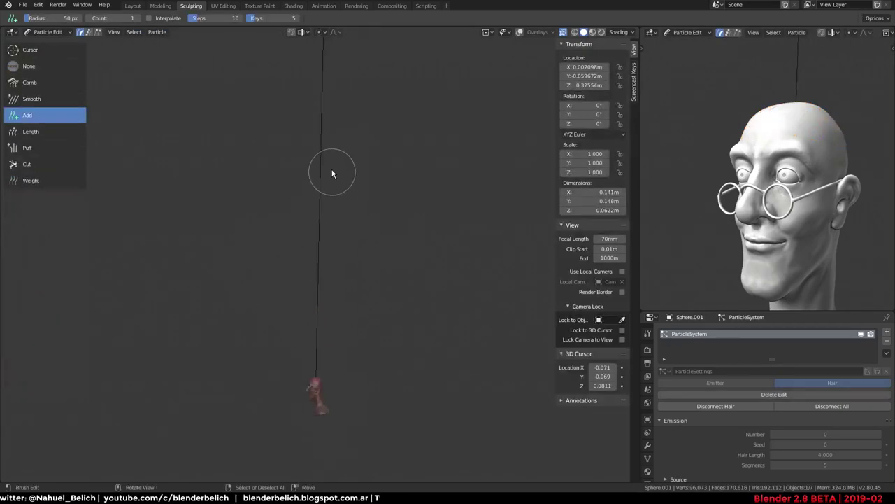
pyautogui.scroll(1, 343, 206)
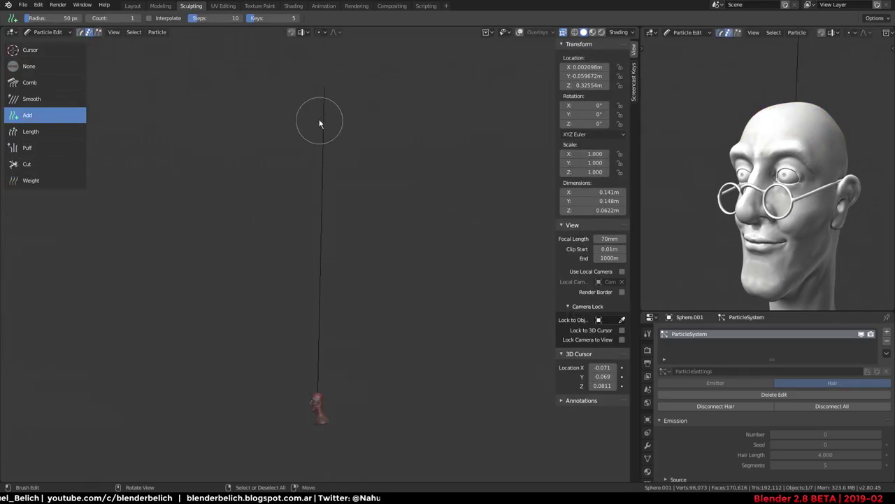
# Enlarge the brush radius and comb the strand so its tip bends left
pyautogui.press('f')
pyautogui.click(382, 106)
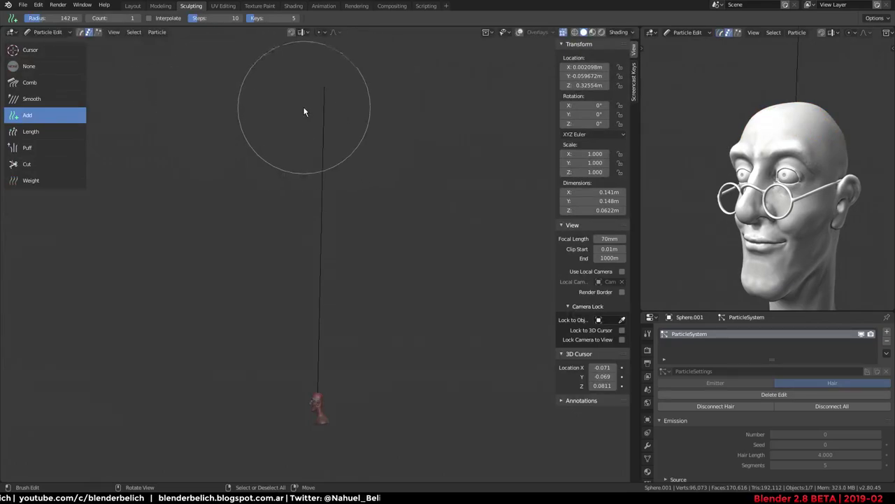
pyautogui.click(30, 82)
pyautogui.moveTo(299, 98)
pyautogui.mouseDown()
pyautogui.moveTo(315, 168)
pyautogui.moveTo(312, 98)
pyautogui.moveTo(288, 116)
pyautogui.moveTo(306, 201)
pyautogui.mouseUp()
pyautogui.moveTo(287, 305)
pyautogui.mouseDown(button='middle')
pyautogui.moveTo(292, 250)
pyautogui.moveTo(300, 273)
pyautogui.moveTo(193, 147)
pyautogui.moveTo(167, 144)
pyautogui.mouseUp(button='middle')
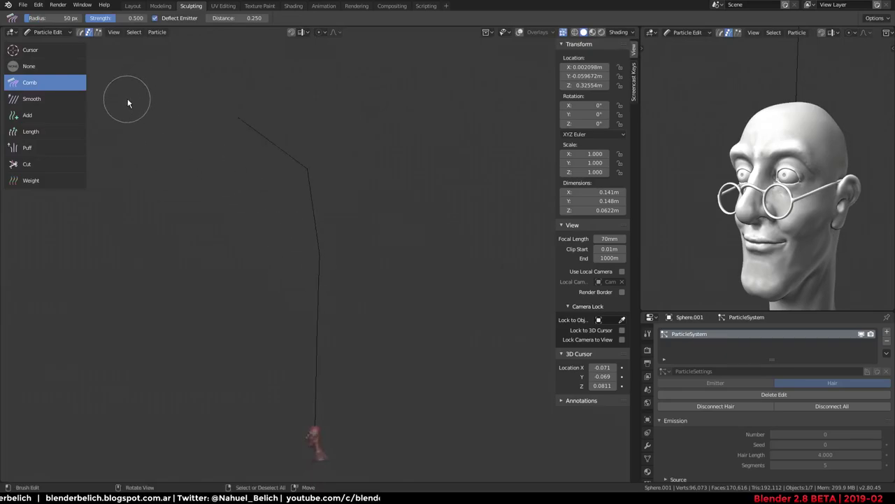
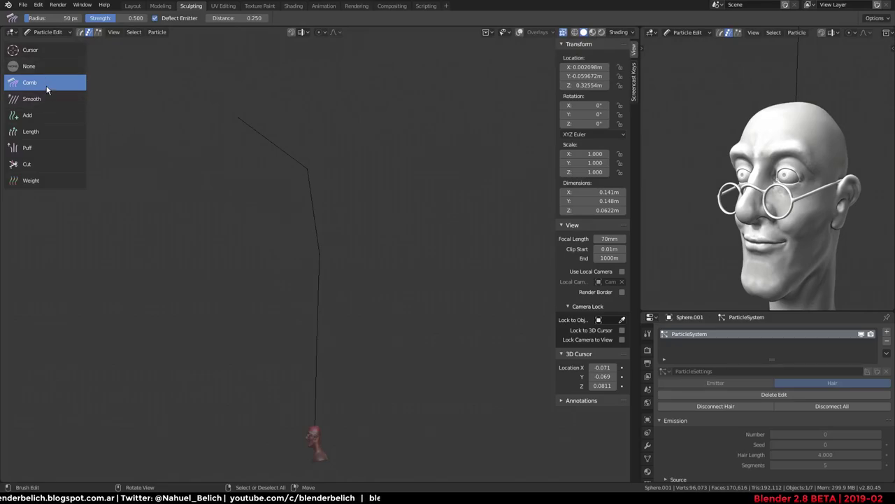
# Try lengthening the guide hair with the Length brush, then undo the change
pyautogui.click(46, 131)
pyautogui.moveTo(176, 97); pyautogui.dragTo(277, 107)
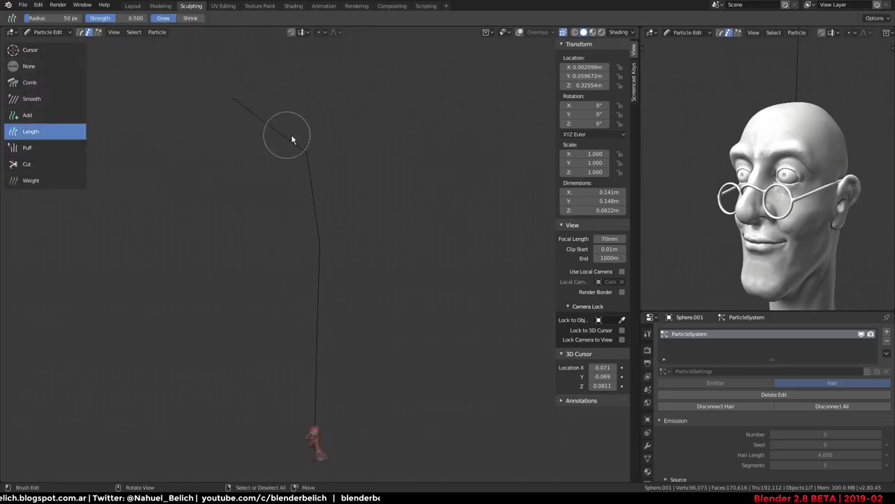
pyautogui.hotkey('ctrl', 'z')
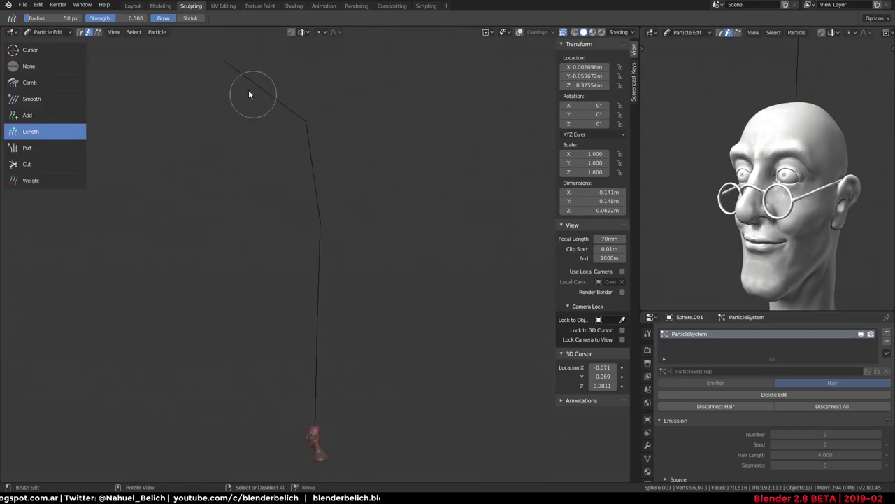
pyautogui.hotkey('ctrl', 'shift', 'z')
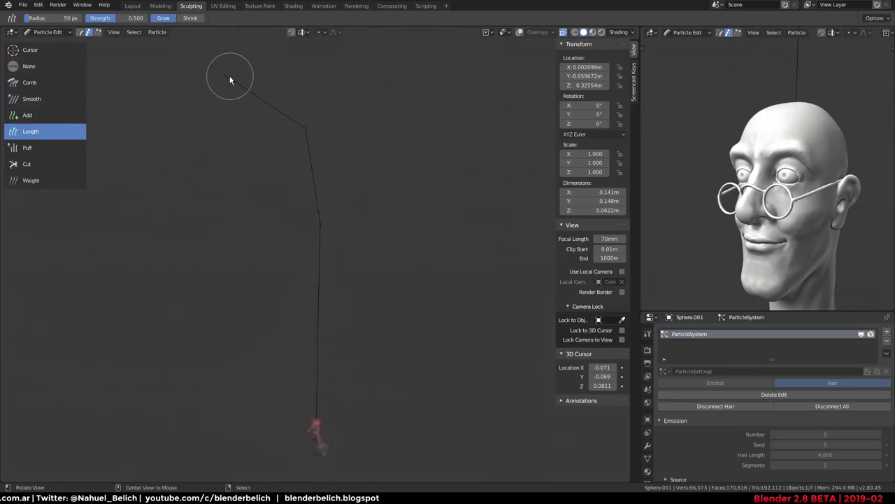
pyautogui.hotkey('ctrl', 'z')
pyautogui.hotkey('ctrl', 'z')
pyautogui.hotkey('ctrl', 'z')
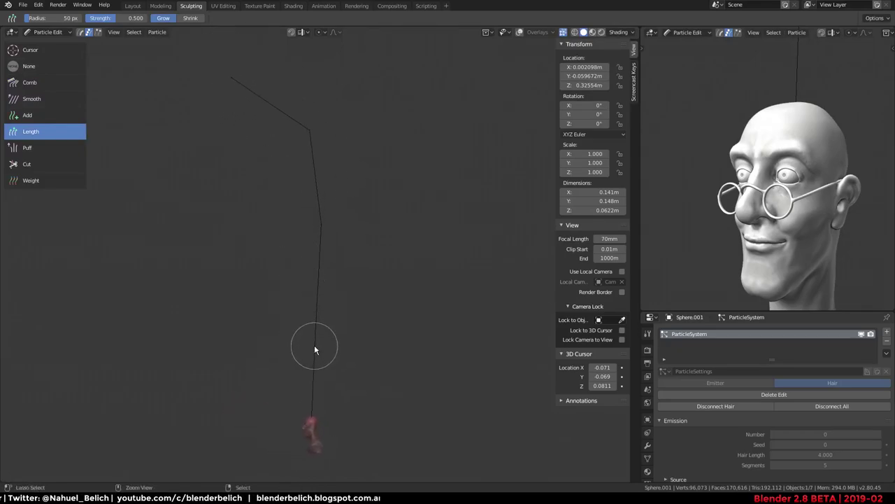
pyautogui.moveTo(314, 345); pyautogui.dragTo(319, 196)
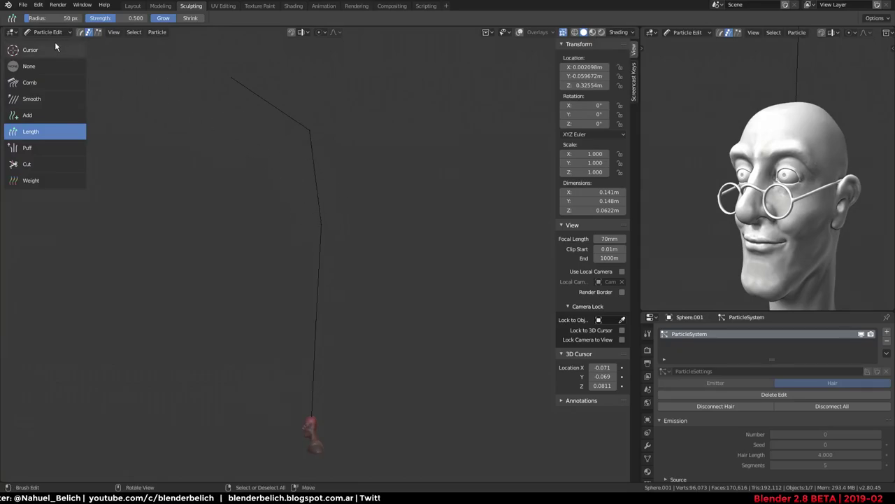
pyautogui.moveTo(256, 86); pyautogui.dragTo(258, 94)
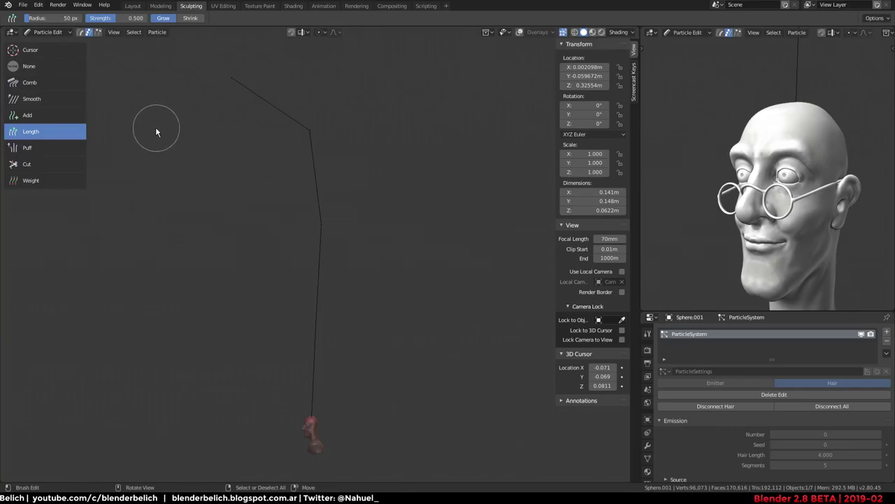
# Trim the strand with the Cut brush to a short stub just above the head
pyautogui.click(42, 164)
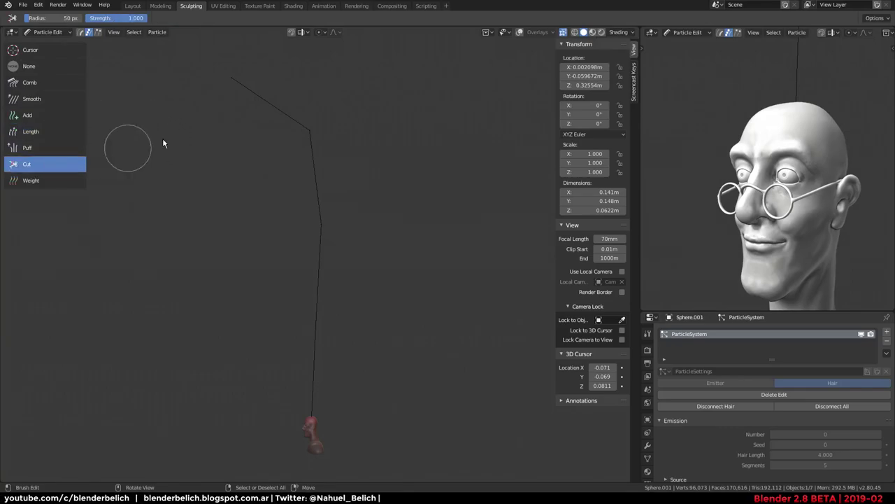
pyautogui.moveTo(162, 143)
pyautogui.mouseDown()
pyautogui.moveTo(324, 287)
pyautogui.moveTo(319, 345)
pyautogui.mouseUp()
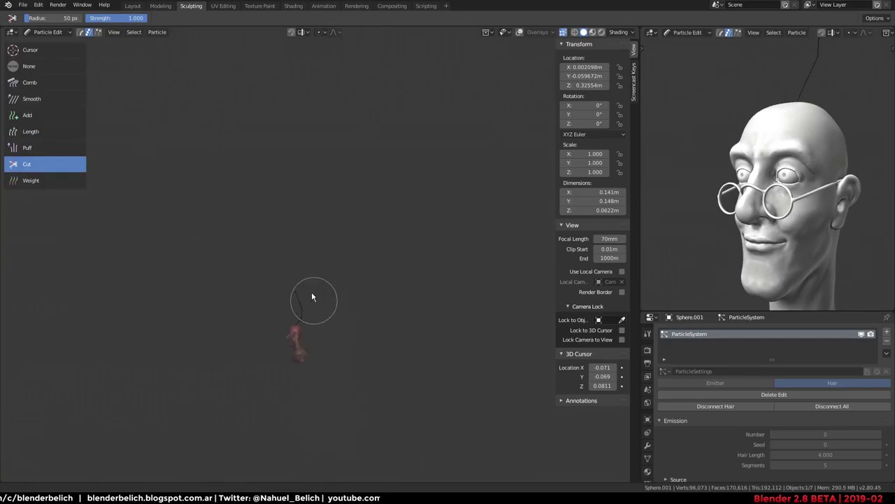
pyautogui.scroll(2, 310, 299)
# Zoom in and cut the crown strand shorter above the scalp
pyautogui.scroll(3, 336, 273)
pyautogui.scroll(3, 371, 224)
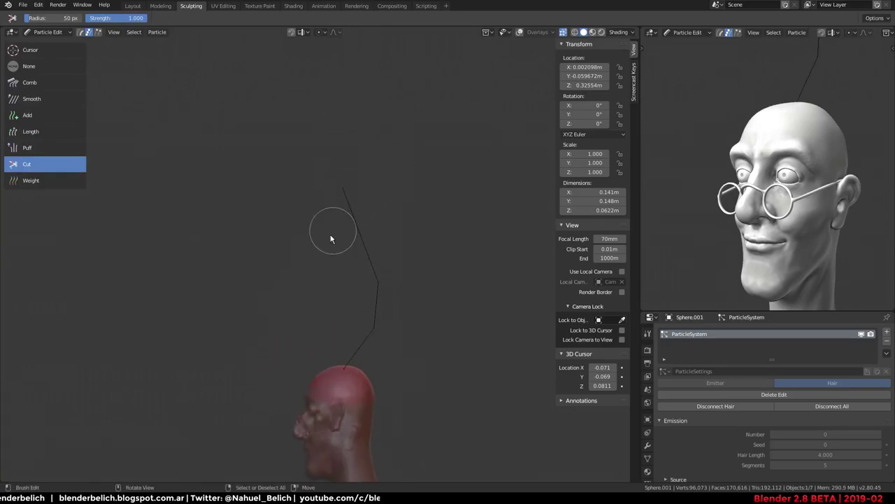
pyautogui.click(42, 99)
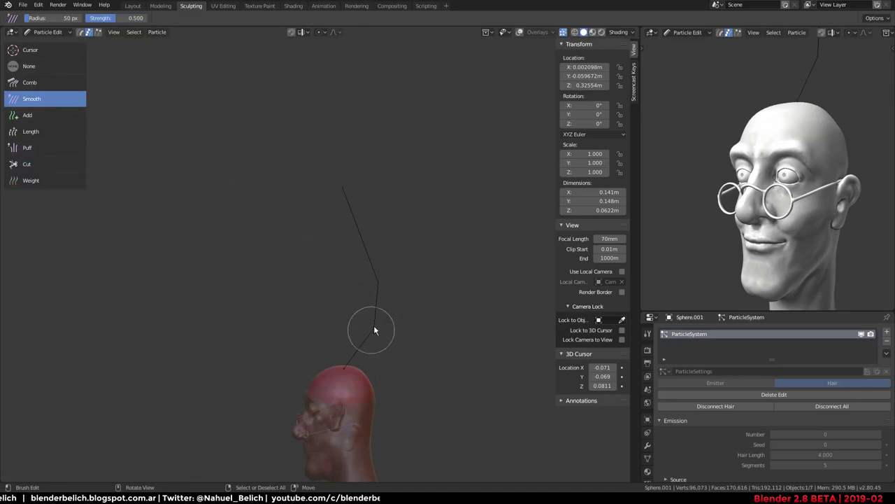
pyautogui.moveTo(386, 317)
pyautogui.mouseDown(button='middle')
pyautogui.moveTo(426, 266)
pyautogui.moveTo(453, 270)
pyautogui.moveTo(396, 245)
pyautogui.mouseUp(button='middle')
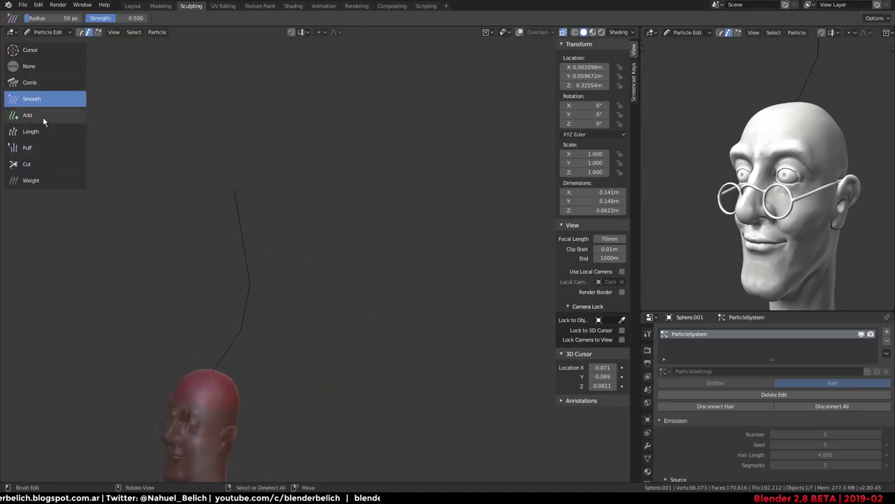
pyautogui.click(40, 161)
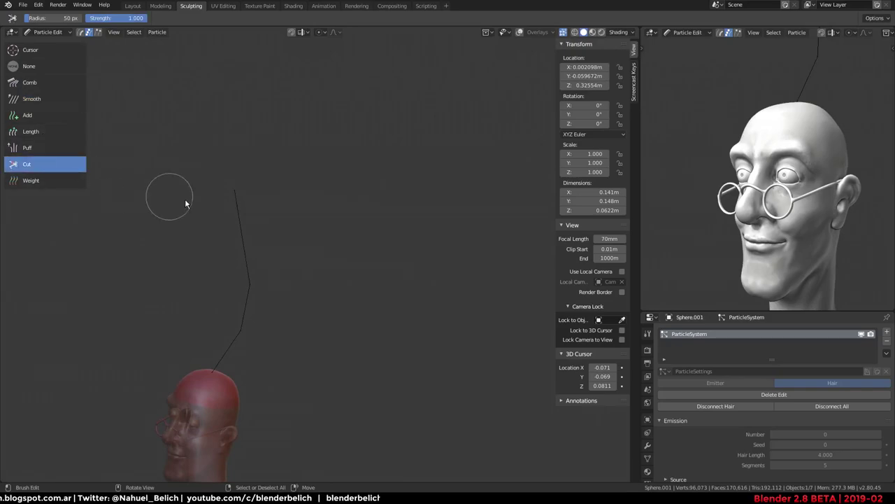
pyautogui.moveTo(236, 217); pyautogui.dragTo(243, 271)
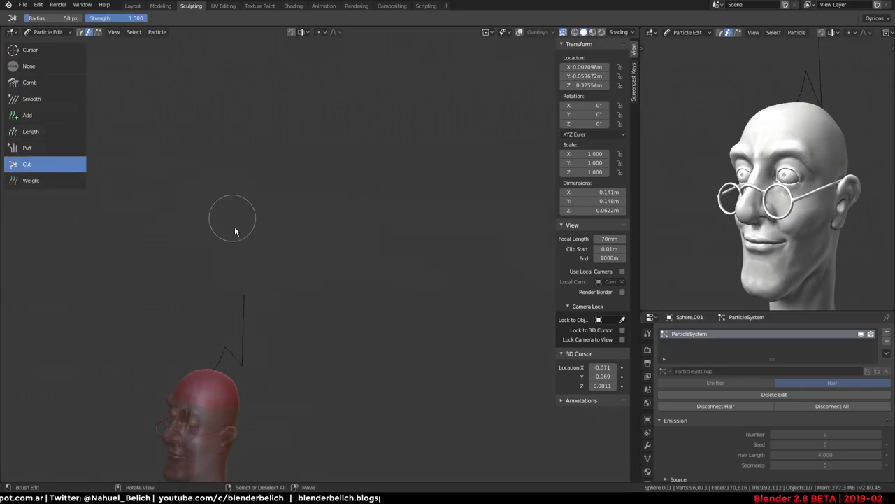
pyautogui.moveTo(230, 285); pyautogui.dragTo(250, 340)
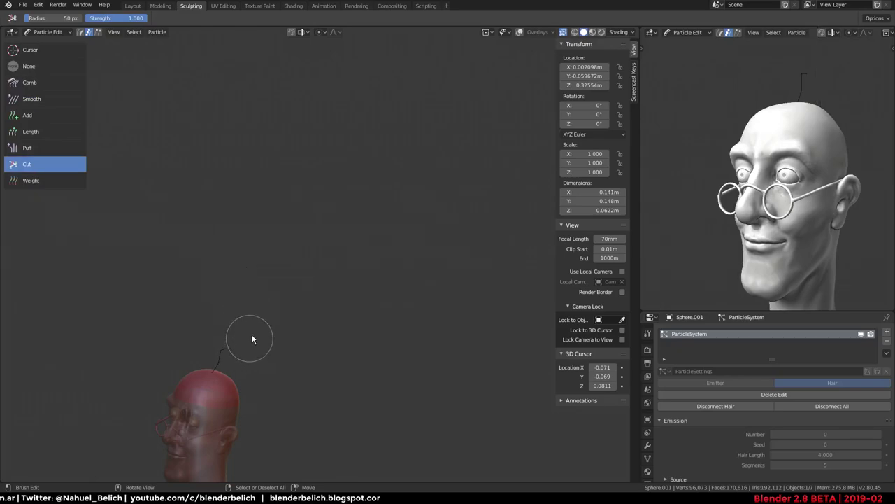
pyautogui.moveTo(252, 307)
pyautogui.keyDown('shift'); pyautogui.mouseDown(button='middle')
pyautogui.moveTo(208, 276)
pyautogui.moveTo(314, 317)
pyautogui.moveTo(340, 360)
pyautogui.moveTo(383, 384)
pyautogui.moveTo(421, 380)
pyautogui.moveTo(454, 278)
pyautogui.moveTo(381, 277)
pyautogui.moveTo(390, 264)
pyautogui.moveTo(375, 224)
pyautogui.moveTo(350, 305)
pyautogui.mouseUp(button='middle'); pyautogui.keyUp('shift')
pyautogui.scroll(2, 390, 263)
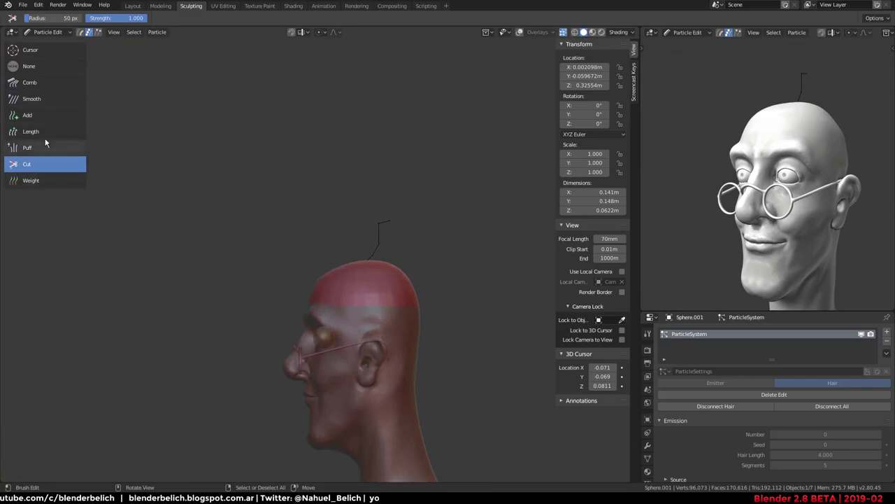
# Comb and lengthen the strand so it rises, then sweeps forward toward the forehead
pyautogui.click(49, 84)
pyautogui.moveTo(400, 240)
pyautogui.mouseDown()
pyautogui.moveTo(325, 237)
pyautogui.moveTo(361, 253)
pyautogui.mouseUp()
pyautogui.moveTo(303, 252); pyautogui.dragTo(284, 248)
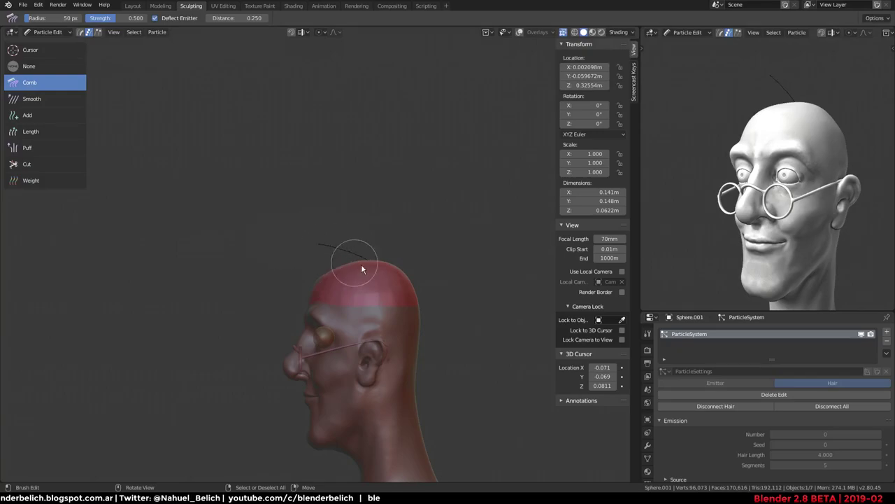
pyautogui.click(54, 132)
pyautogui.moveTo(329, 250); pyautogui.dragTo(194, 224)
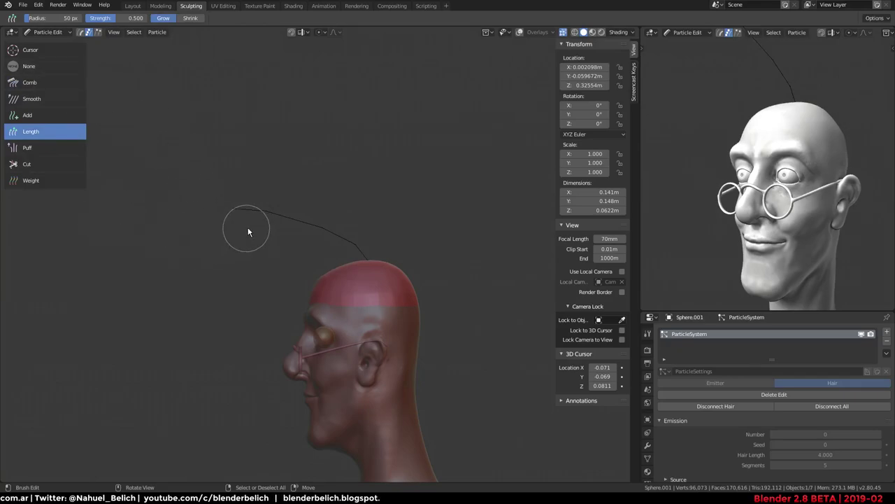
pyautogui.keyDown('ctrl'); pyautogui.moveTo(237, 212); pyautogui.dragTo(257, 216); pyautogui.keyUp('ctrl')
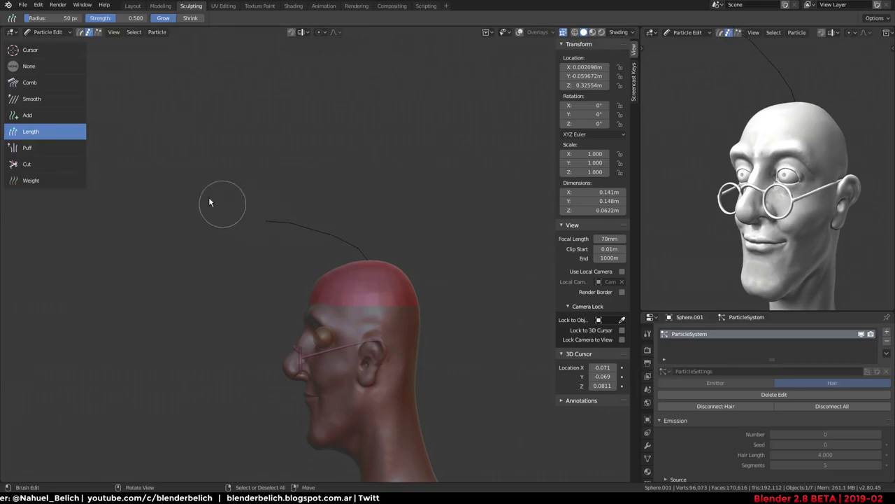
pyautogui.click(40, 81)
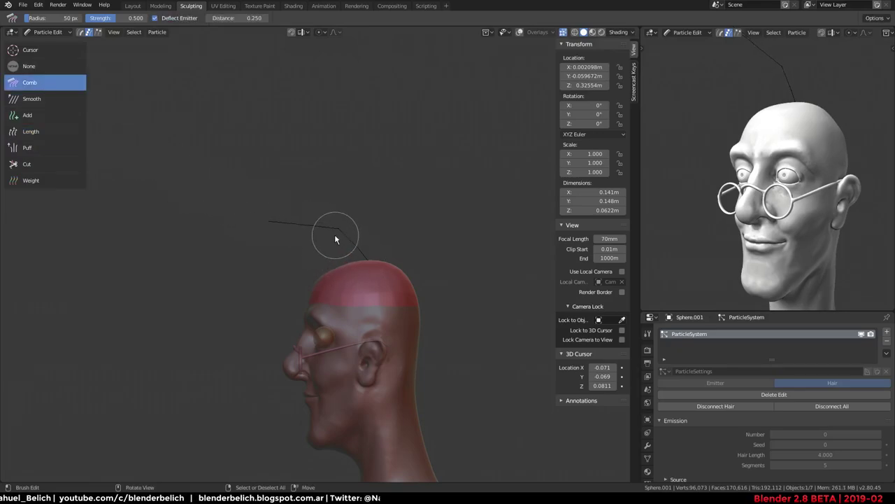
pyautogui.moveTo(350, 249); pyautogui.dragTo(315, 237)
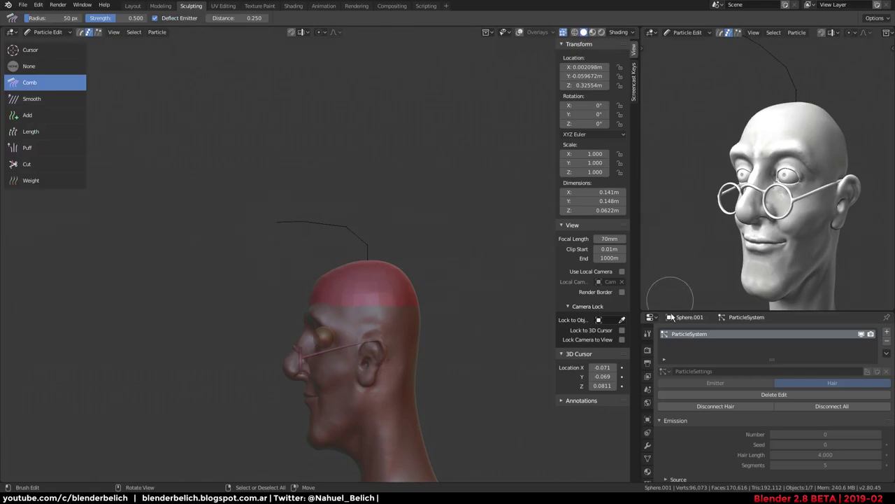
pyautogui.scroll(-2, 714, 364)
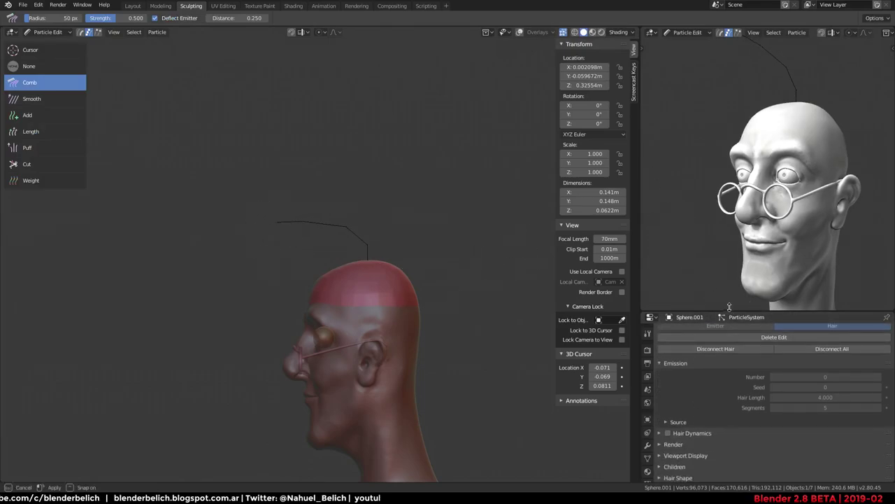
# Expand the Children settings and compare Simple and Interpolated children, settling on Simple
pyautogui.moveTo(728, 312); pyautogui.dragTo(728, 270)
pyautogui.click(693, 424)
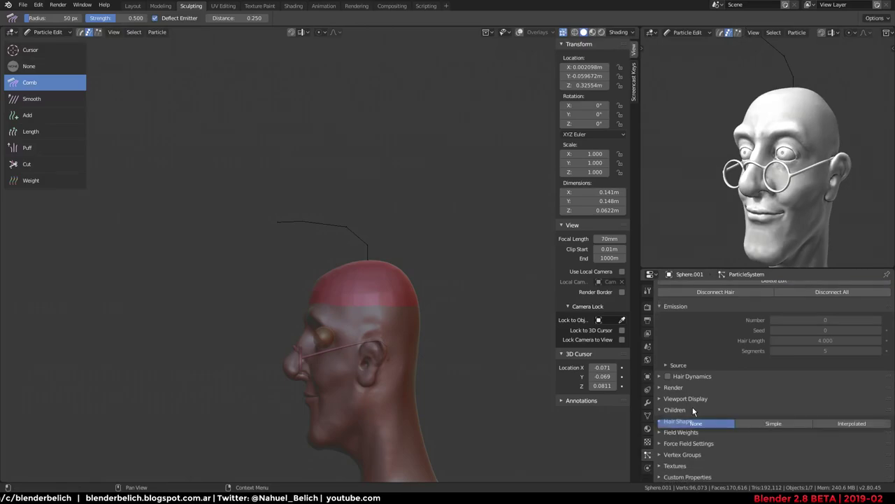
pyautogui.click(782, 424)
pyautogui.click(833, 423)
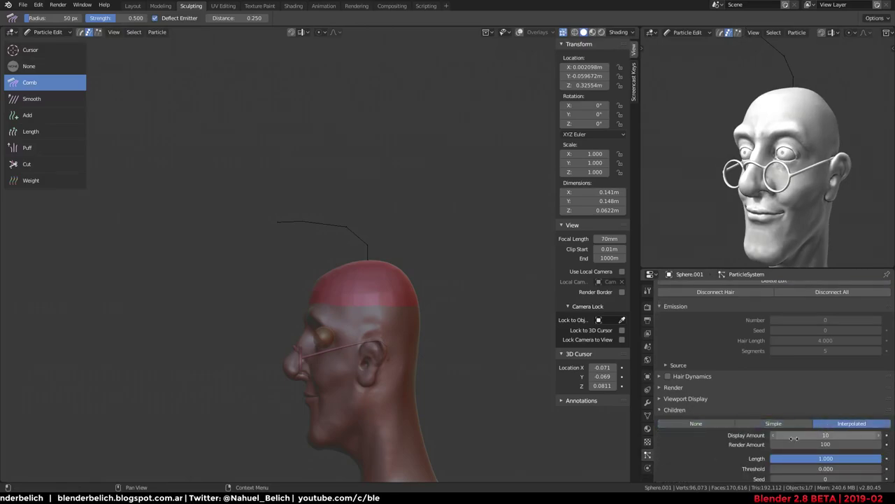
pyautogui.click(768, 424)
pyautogui.scroll(-2, 768, 425)
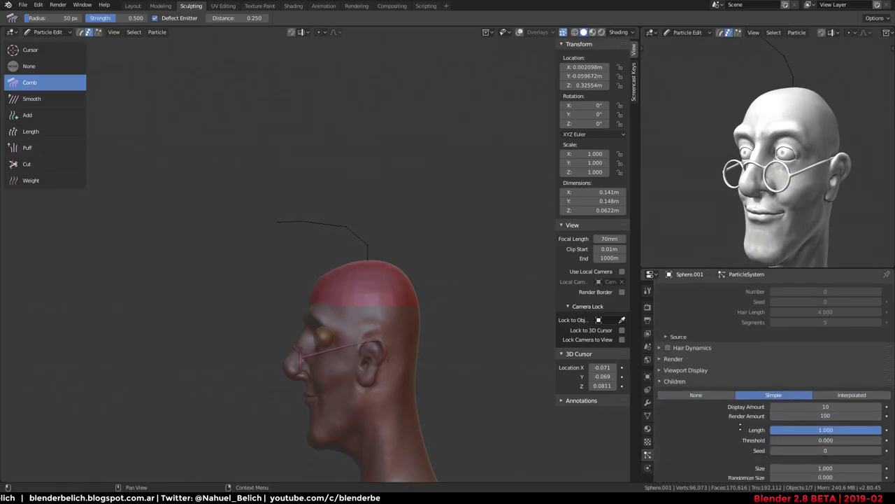
# Show the scalp wireframe and toggle overlays in both views, keeping children on Simple
pyautogui.click(630, 32)
pyautogui.click(519, 32)
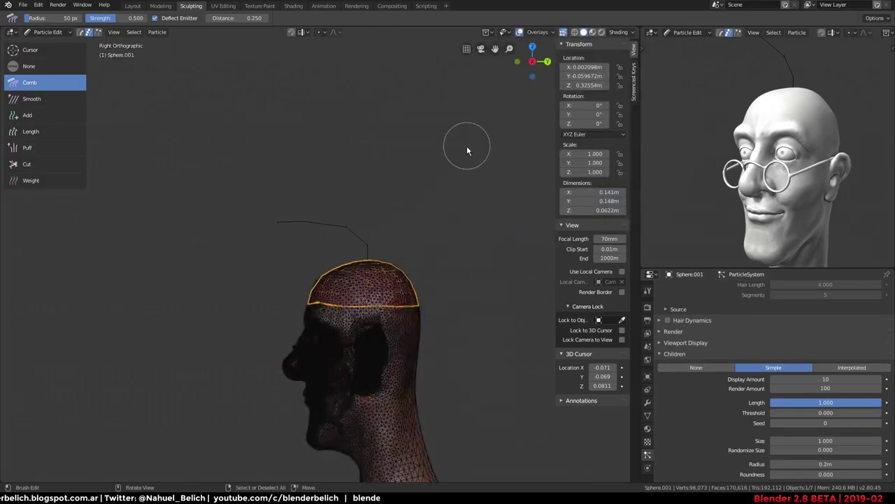
pyautogui.hotkey('shift', 'alt', 'z')
pyautogui.hotkey('shift', 'alt', 'z')
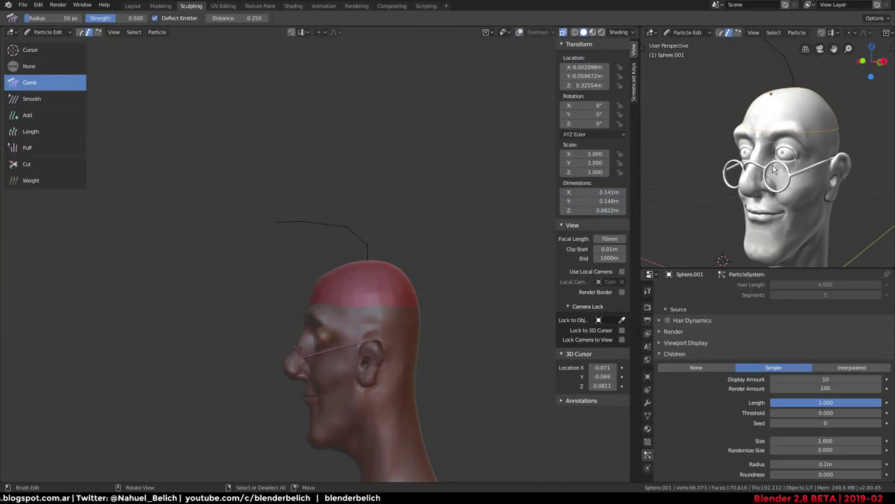
pyautogui.hotkey('shift', 'alt', 'z')
pyautogui.hotkey('shift', 'alt', 'z')
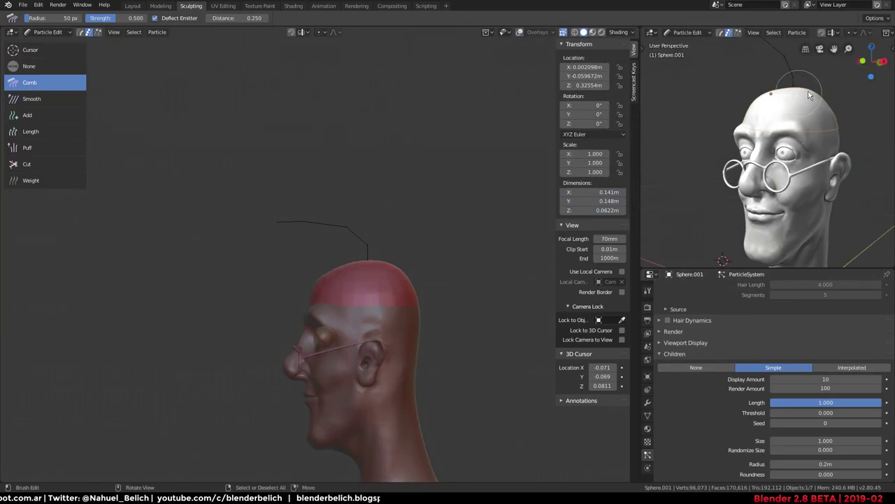
pyautogui.scroll(-5, 854, 35)
pyautogui.click(831, 32)
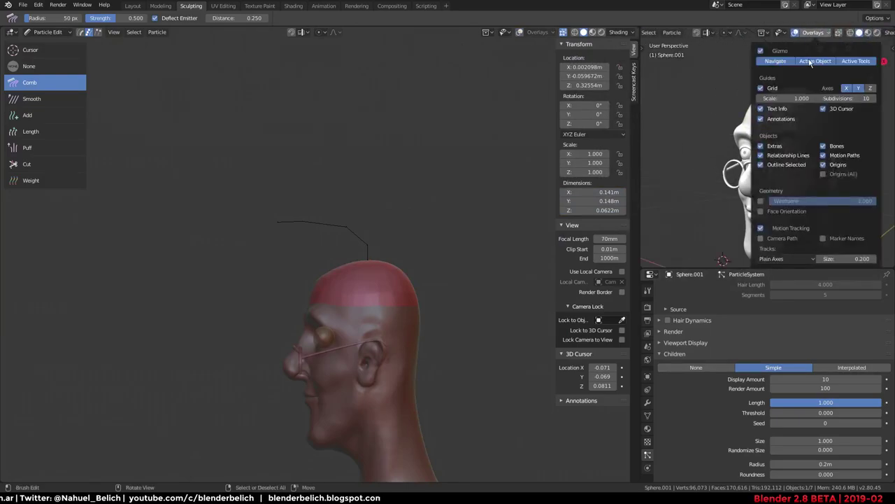
pyautogui.keyDown('shift'); pyautogui.moveTo(768, 268); pyautogui.dragTo(767, 255, button='middle'); pyautogui.keyUp('shift')
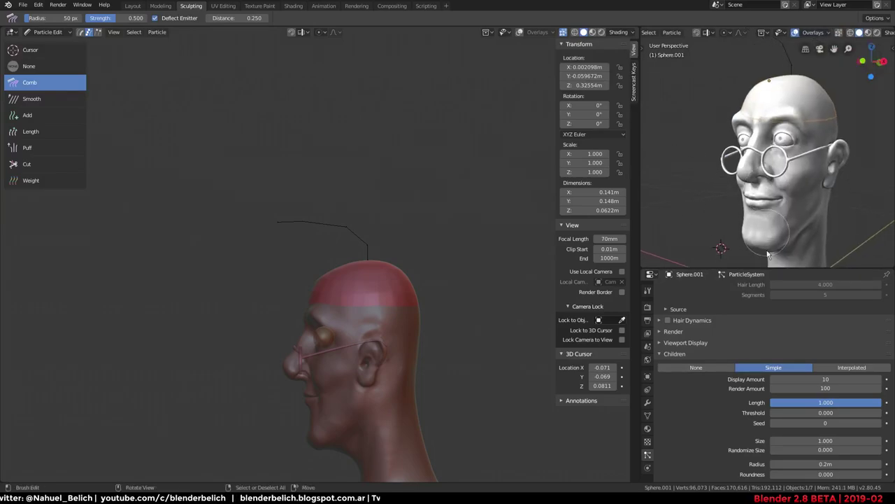
pyautogui.click(836, 366)
pyautogui.click(799, 365)
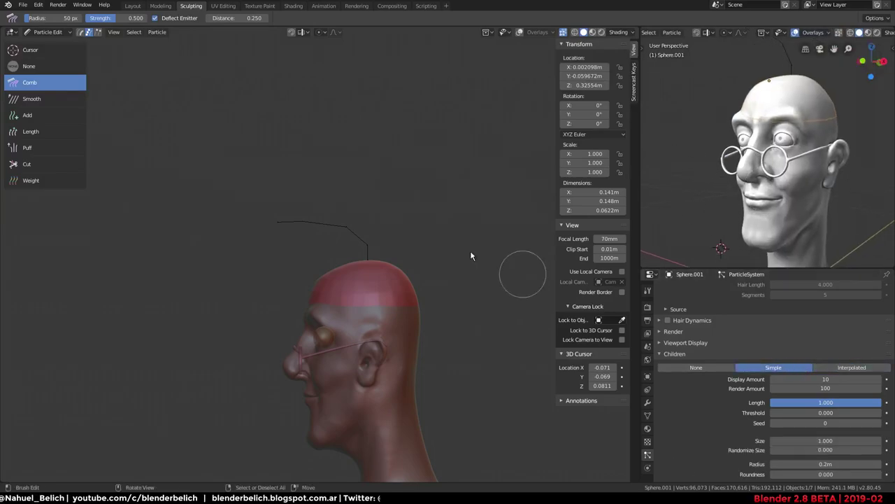
# Turn on child hair display in the Comb brush options
pyautogui.click(647, 291)
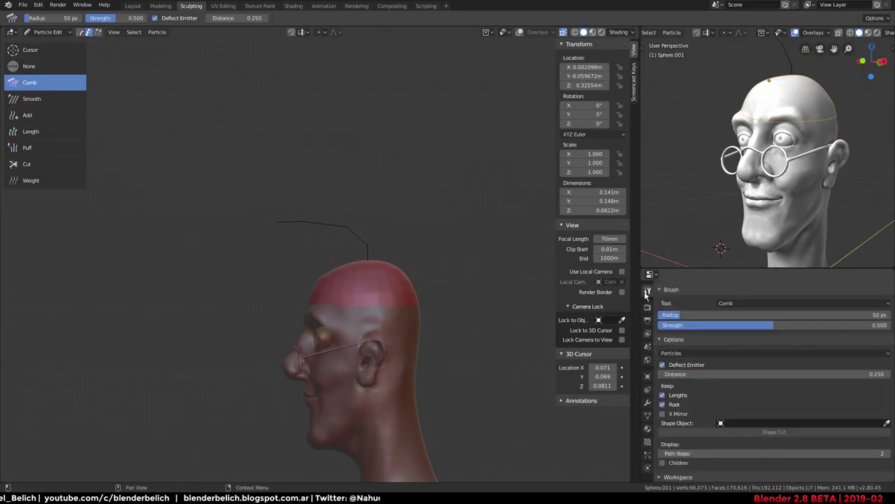
pyautogui.scroll(1, 672, 448)
pyautogui.click(663, 467)
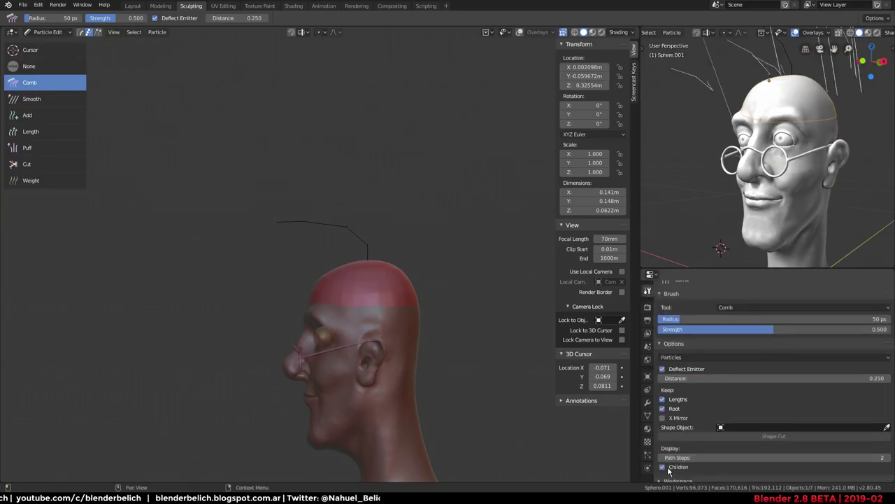
pyautogui.click(647, 307)
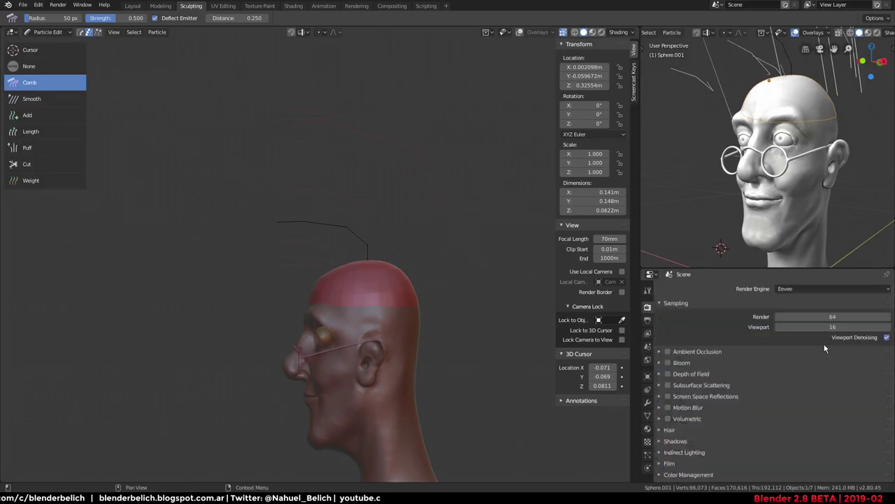
pyautogui.click(647, 454)
pyautogui.scroll(-5, 790, 378)
pyautogui.scroll(-3, 785, 364)
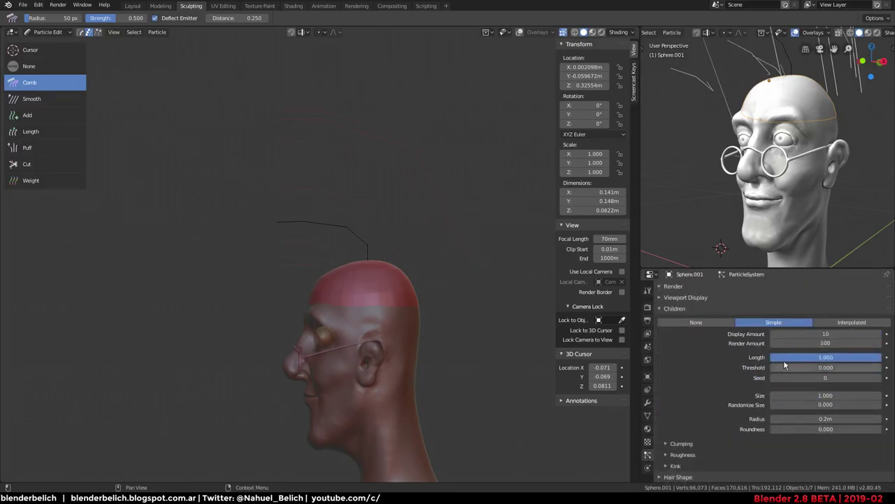
# Set children to Interpolated and raise the display amount to 111
pyautogui.click(845, 323)
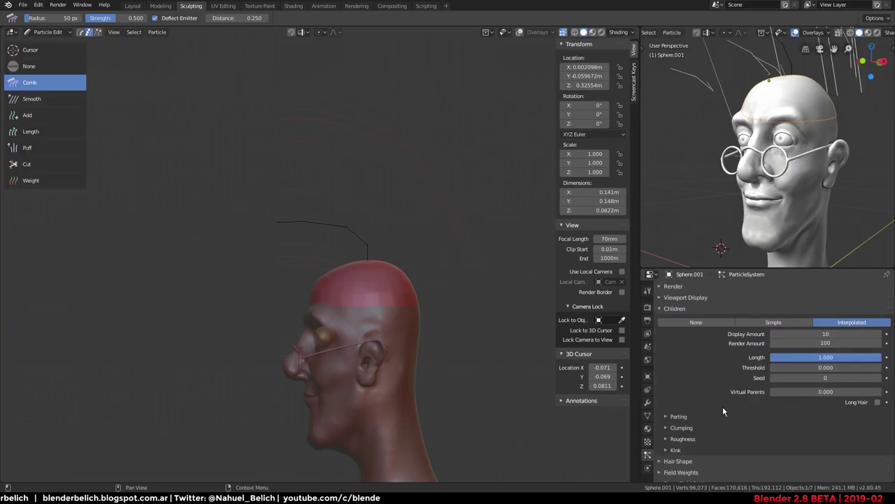
pyautogui.click(828, 335)
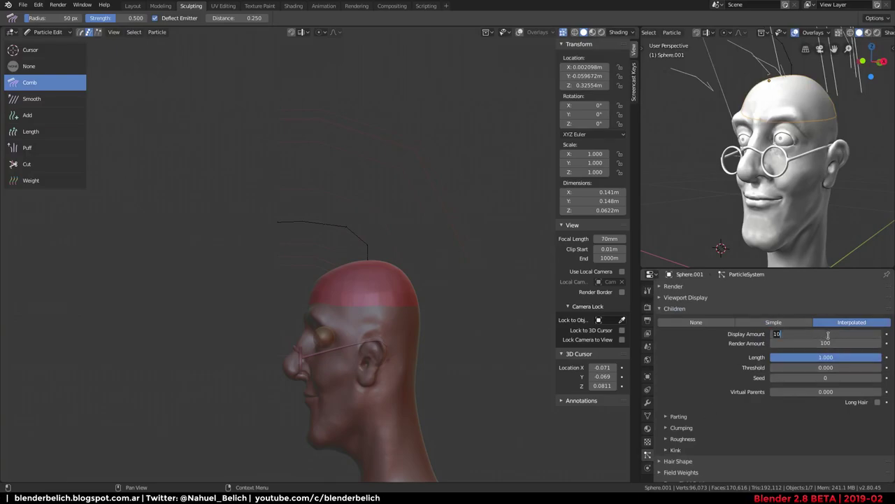
pyautogui.write('500')
pyautogui.press('Escape')
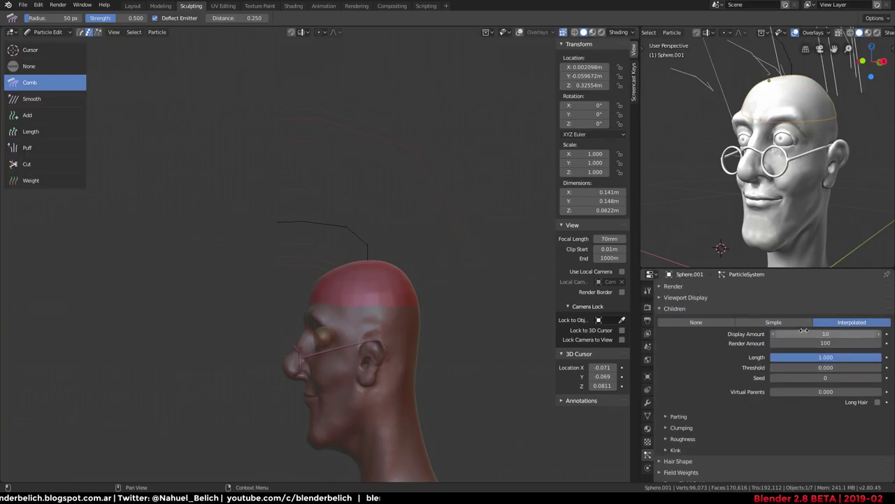
pyautogui.click(819, 333)
pyautogui.write('2')
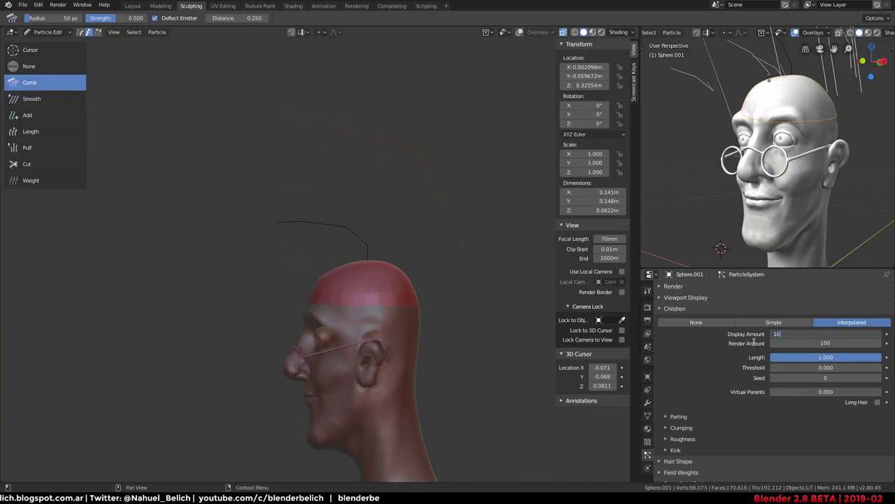
pyautogui.write('0')
pyautogui.press('Return')
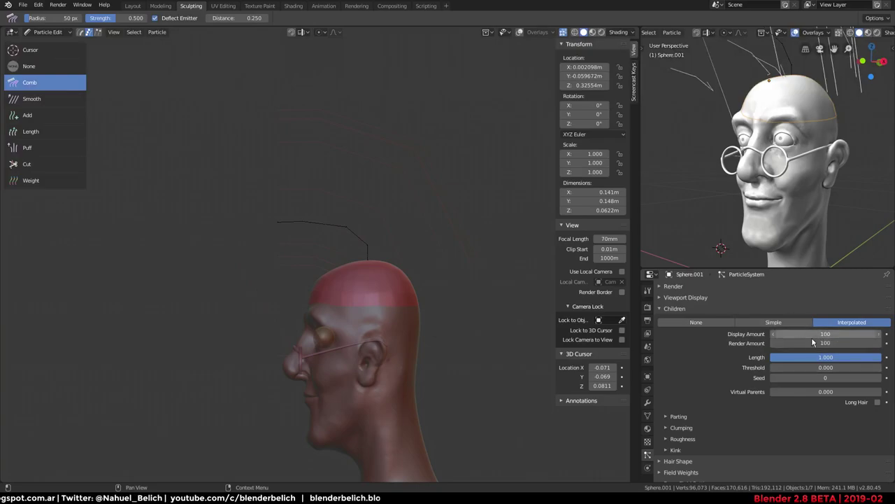
pyautogui.click(691, 416)
pyautogui.scroll(-2, 730, 362)
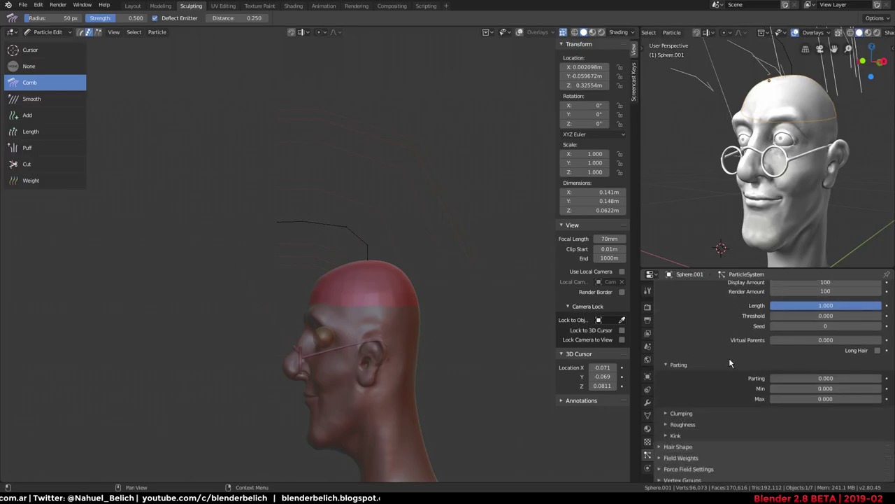
pyautogui.scroll(2, 808, 358)
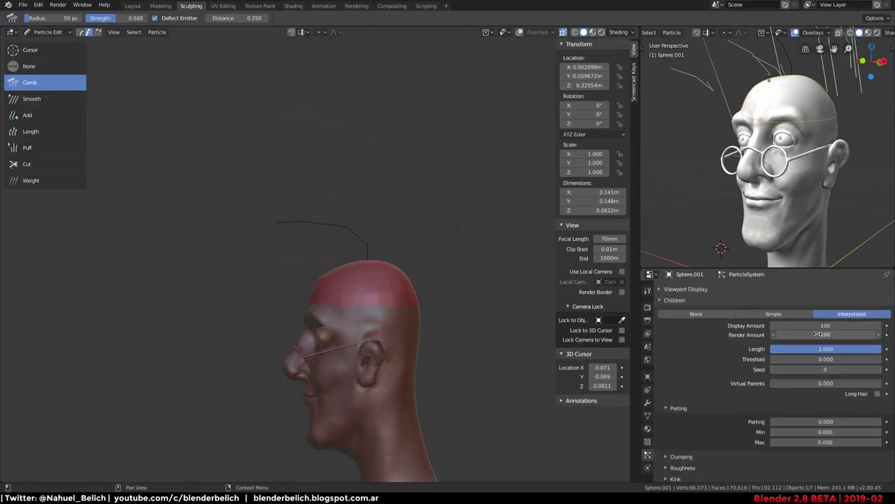
pyautogui.moveTo(815, 334)
pyautogui.mouseDown()
pyautogui.moveTo(808, 334)
pyautogui.moveTo(820, 325)
pyautogui.mouseUp()
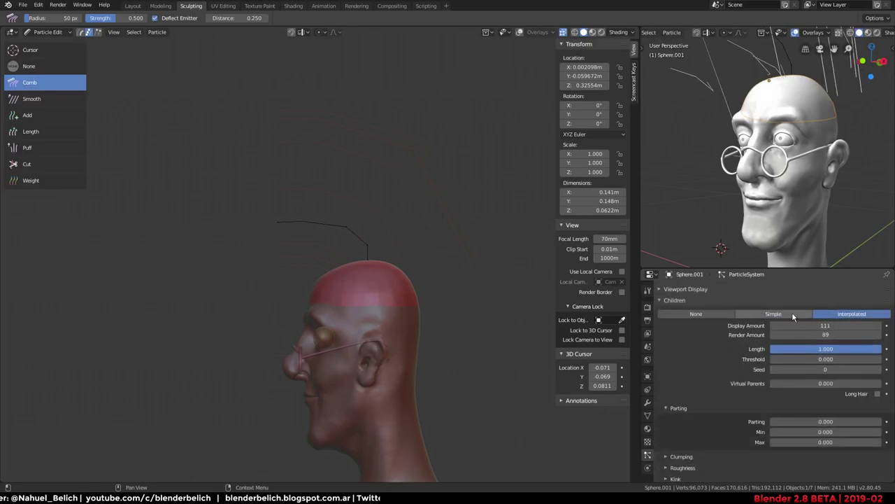
# Switch to Object Mode and use Interpolated children with 228 displayed
pyautogui.click(774, 313)
pyautogui.hotkey('ctrl', 'Tab')
pyautogui.click(260, 230)
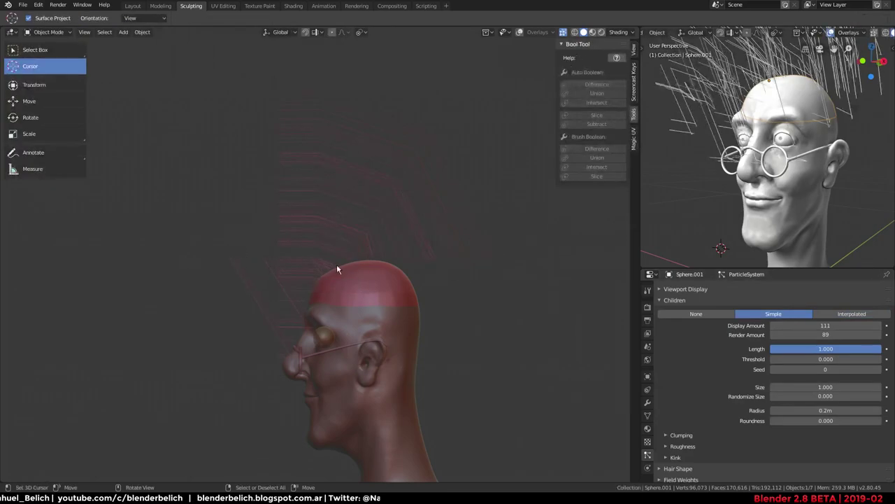
pyautogui.click(840, 315)
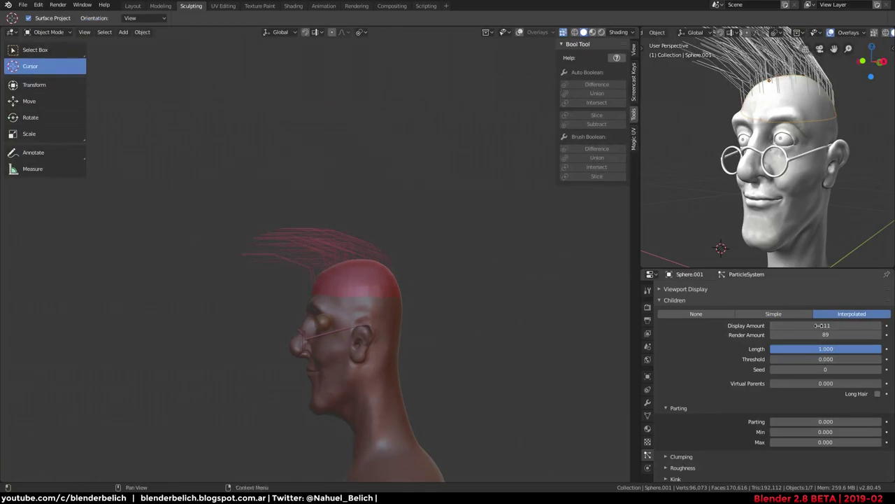
pyautogui.scroll(-3, 742, 398)
pyautogui.click(703, 410)
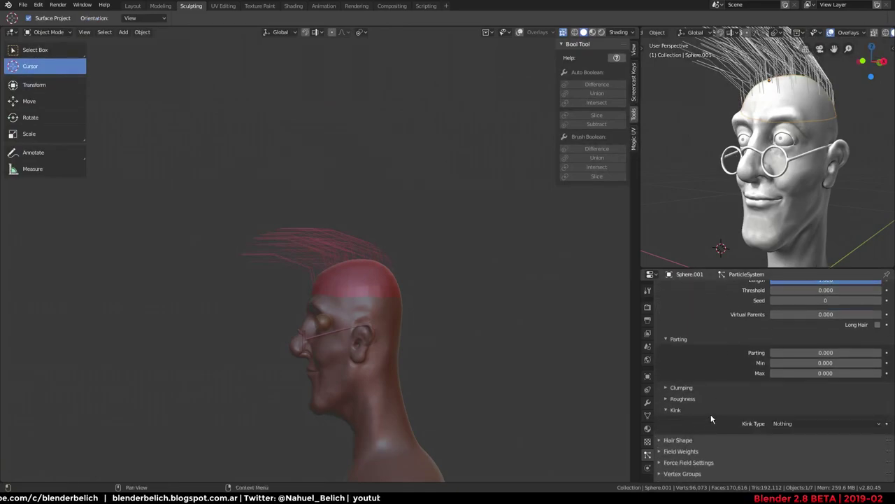
pyautogui.scroll(5, 806, 333)
pyautogui.moveTo(826, 310); pyautogui.dragTo(801, 312)
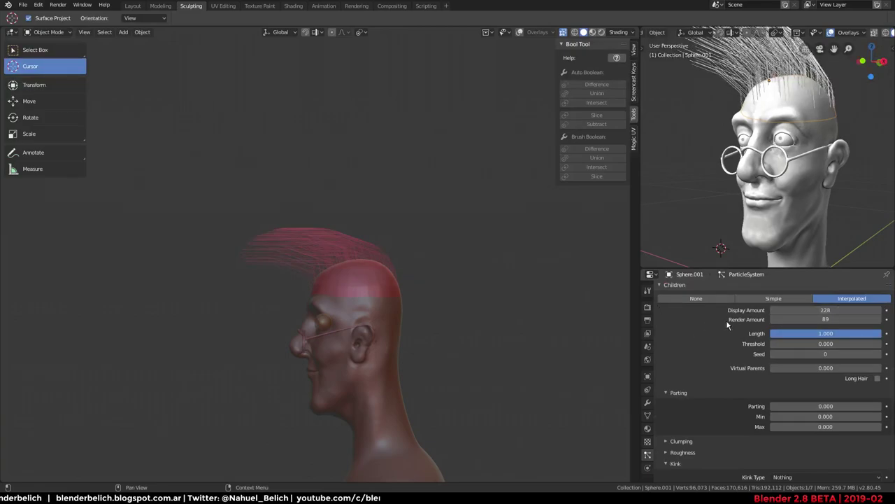
pyautogui.scroll(4, 728, 323)
# Raise the hair Strand Steps to 4 for smoother strands
pyautogui.click(691, 386)
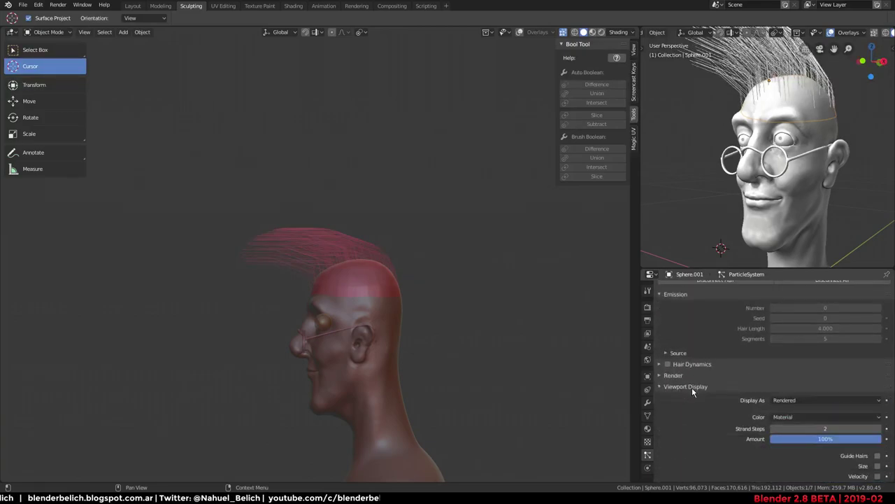
pyautogui.click(879, 429)
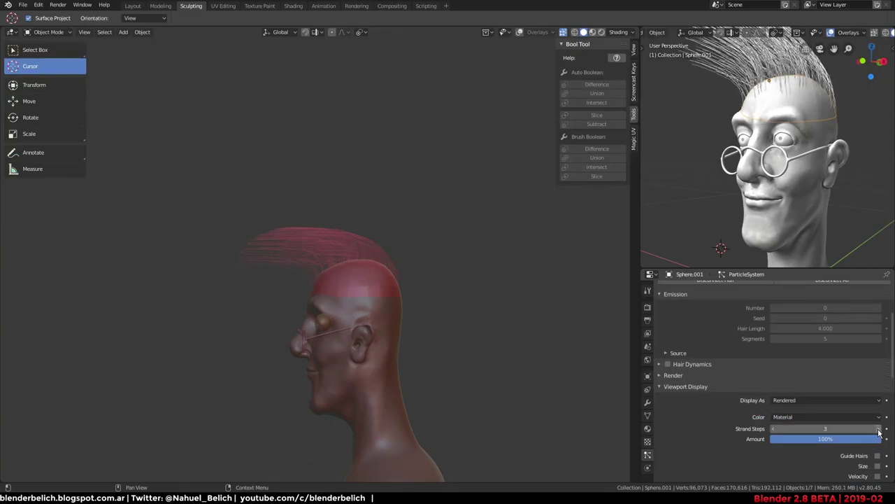
pyautogui.click(880, 429)
# Render the hair with Strip shape type and Additional Subdiv 2
pyautogui.click(648, 307)
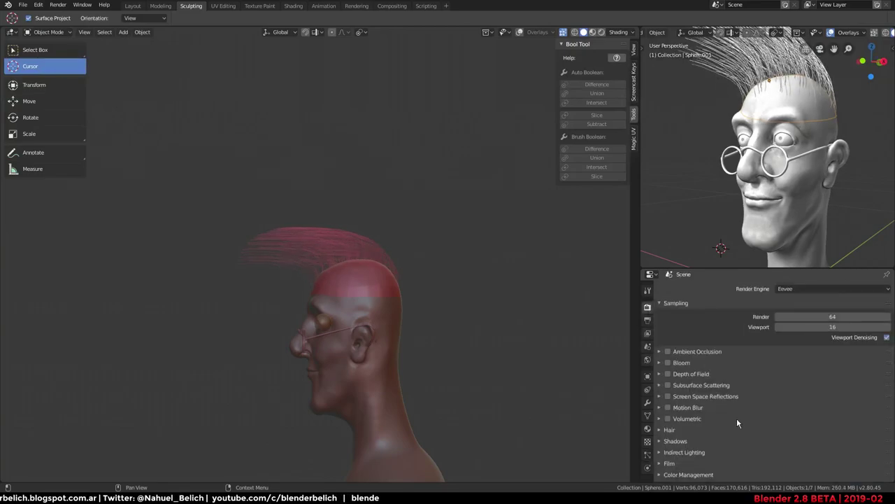
pyautogui.click(681, 415)
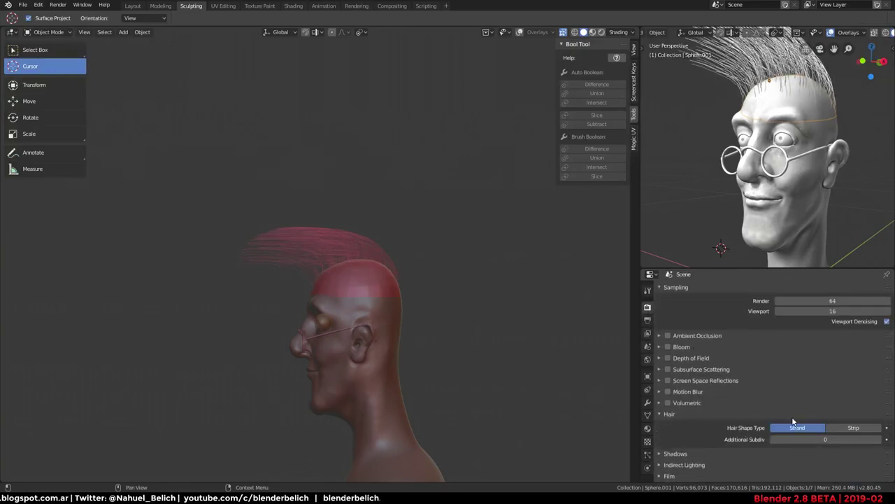
pyautogui.click(853, 427)
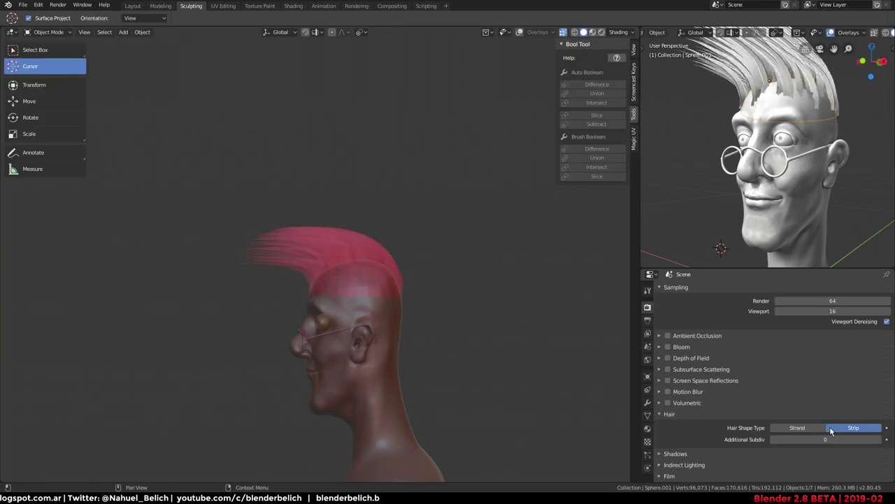
pyautogui.click(879, 441)
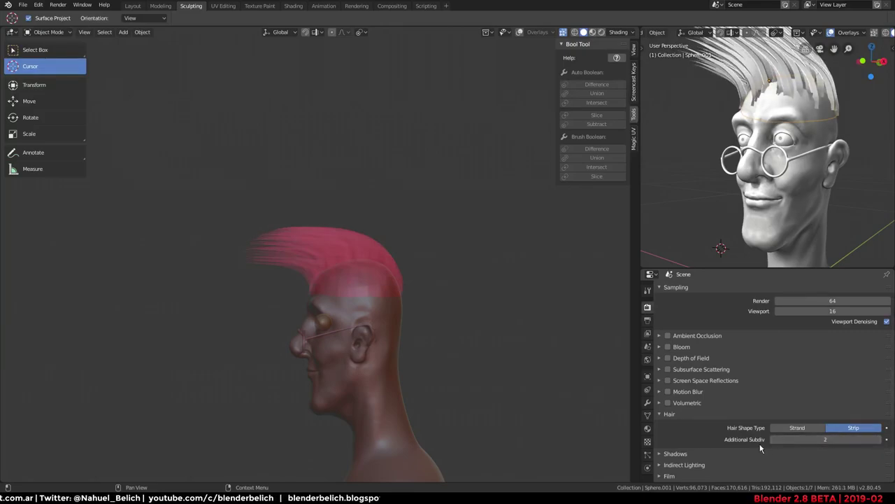
pyautogui.click(648, 416)
pyautogui.scroll(-1, 757, 422)
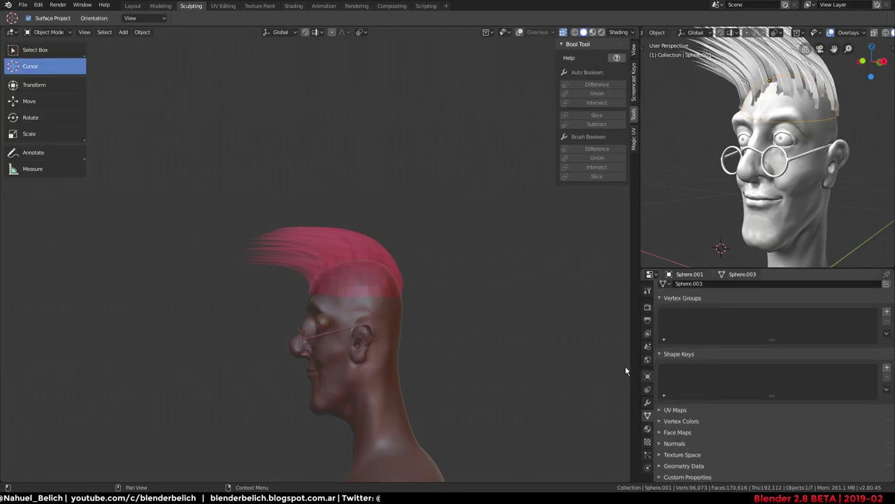
pyautogui.moveTo(627, 370); pyautogui.dragTo(406, 324, button='middle')
pyautogui.press('`')
pyautogui.moveTo(296, 384)
pyautogui.mouseDown(button='middle')
pyautogui.moveTo(353, 309)
pyautogui.moveTo(361, 280)
pyautogui.moveTo(407, 276)
pyautogui.mouseUp(button='middle')
# Set the Hair Shape radius to 0.2m at the root and 0.04m at the tip
pyautogui.click(678, 444)
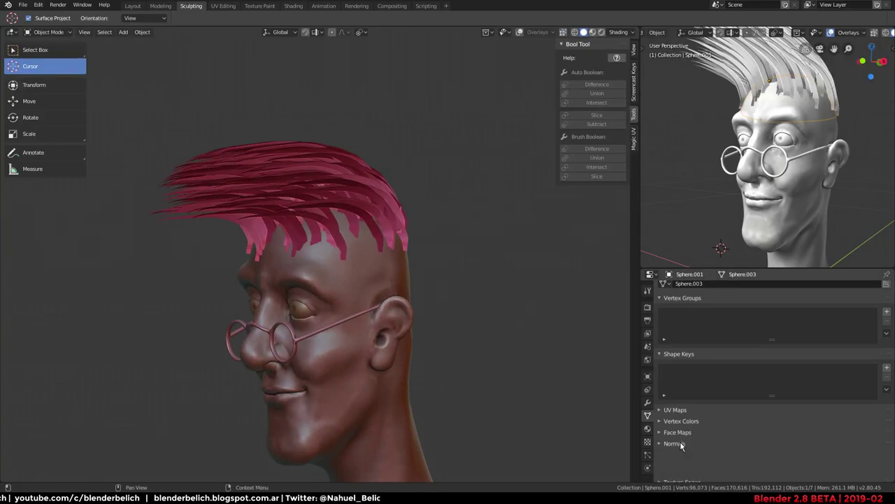
pyautogui.click(648, 455)
pyautogui.scroll(-5, 742, 363)
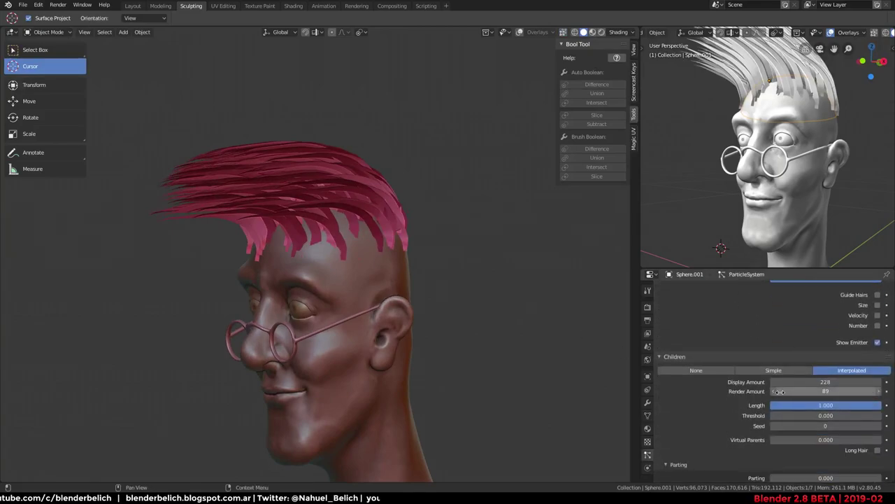
pyautogui.scroll(-4, 742, 392)
pyautogui.scroll(-1, 724, 384)
pyautogui.click(689, 420)
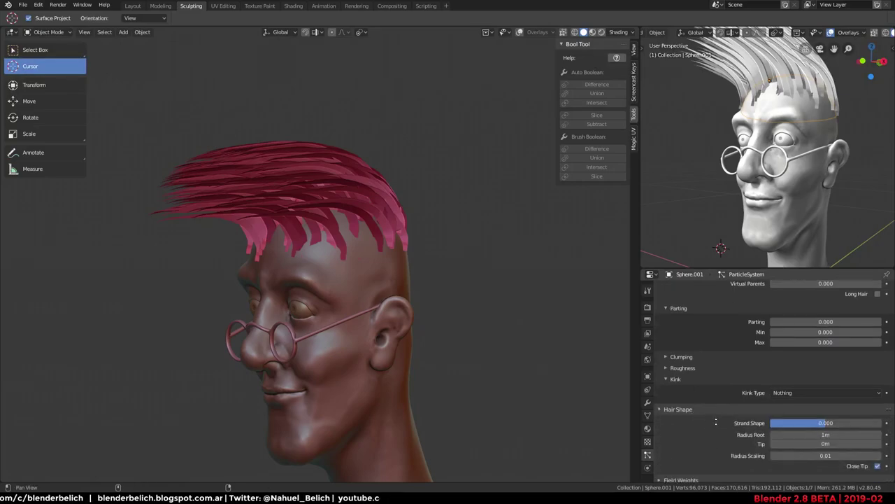
pyautogui.scroll(-2, 735, 419)
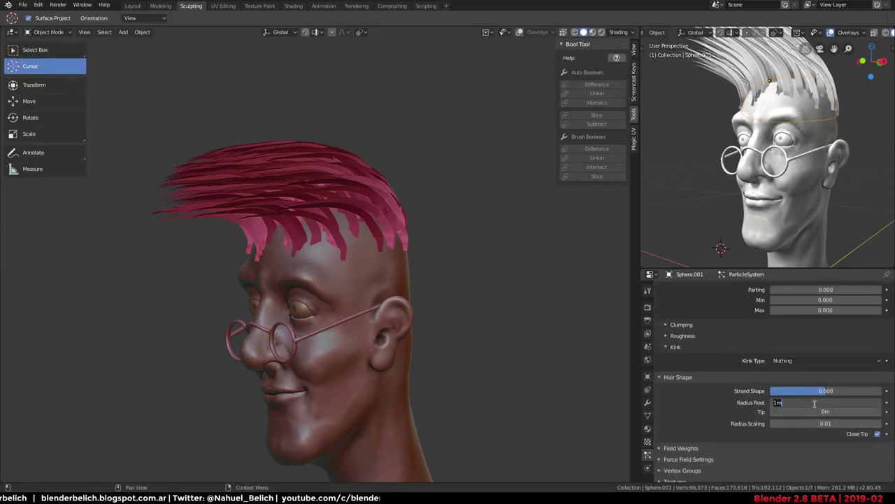
pyautogui.moveTo(808, 402); pyautogui.dragTo(748, 404)
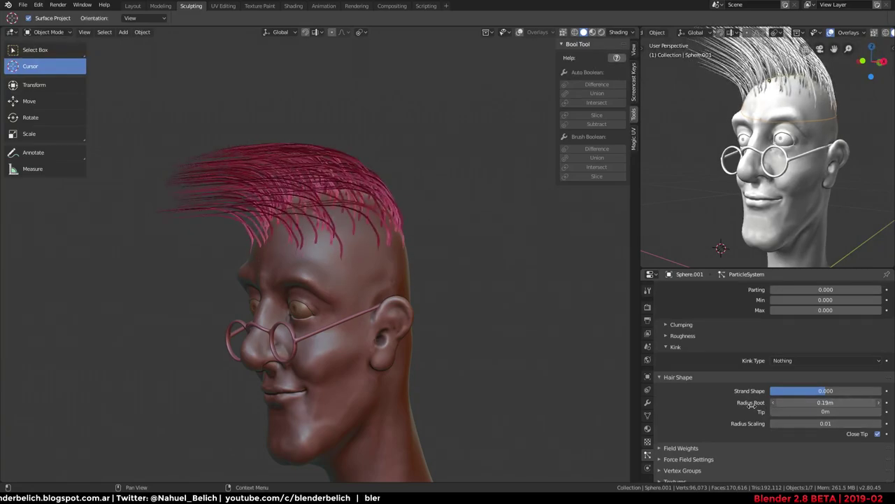
pyautogui.moveTo(805, 411)
pyautogui.mouseDown()
pyautogui.moveTo(837, 411)
pyautogui.moveTo(749, 439)
pyautogui.mouseUp()
pyautogui.click(795, 360)
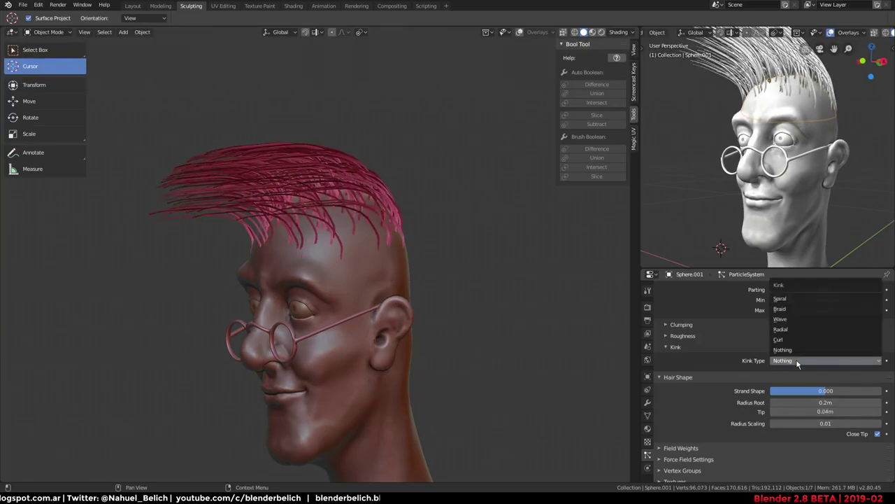
# Try Braid and then Spiral kink, with spiral amplitude about 0.028m
pyautogui.click(802, 309)
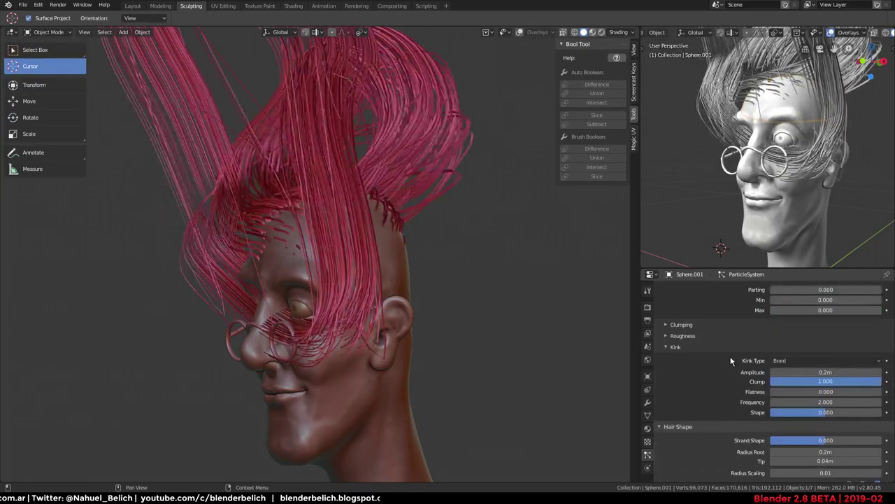
pyautogui.moveTo(824, 372); pyautogui.dragTo(742, 372)
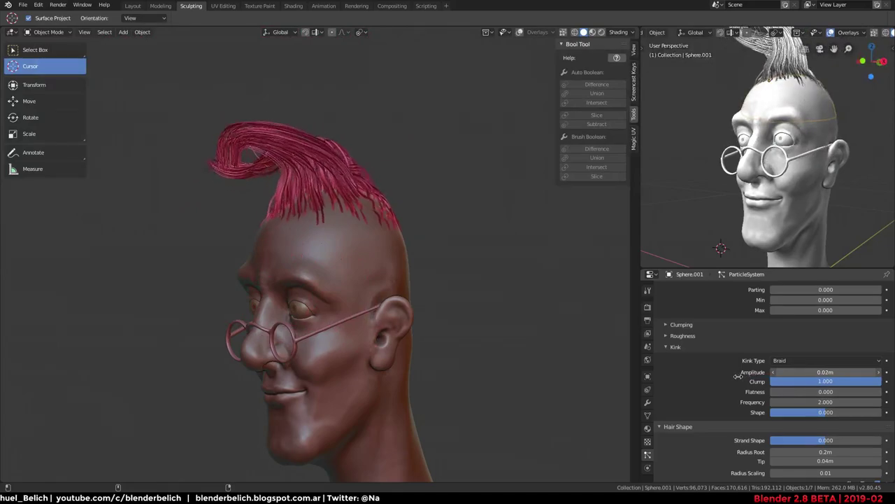
pyautogui.moveTo(515, 325)
pyautogui.mouseDown(button='middle')
pyautogui.moveTo(444, 254)
pyautogui.moveTo(468, 300)
pyautogui.mouseUp(button='middle')
pyautogui.click(797, 359)
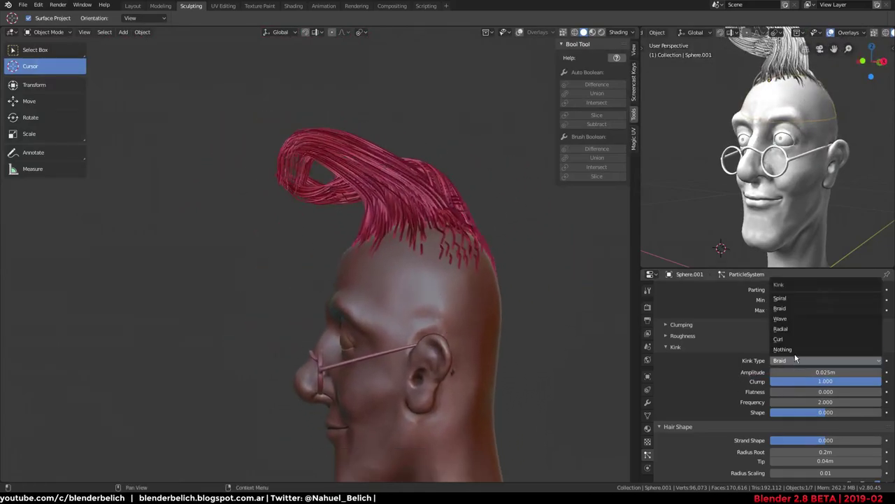
pyautogui.click(799, 299)
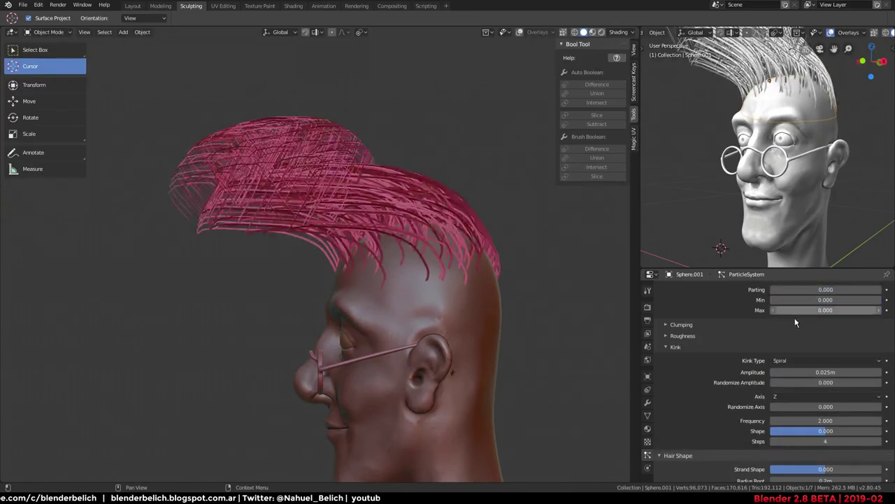
pyautogui.moveTo(814, 371); pyautogui.dragTo(775, 373)
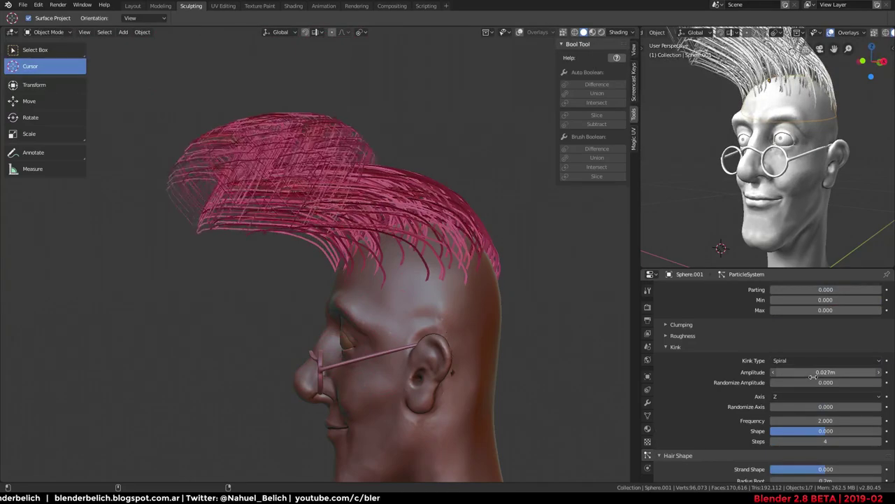
pyautogui.moveTo(775, 373); pyautogui.dragTo(812, 372)
pyautogui.moveTo(760, 209); pyautogui.dragTo(728, 217, button='middle')
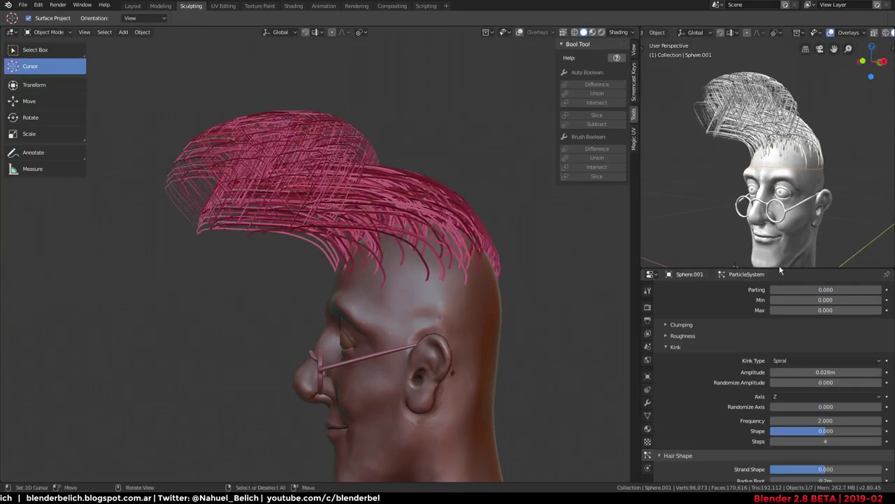
# Set kink to Curl with amplitude 0.041m, added flatness and higher frequency
pyautogui.click(794, 359)
pyautogui.click(804, 337)
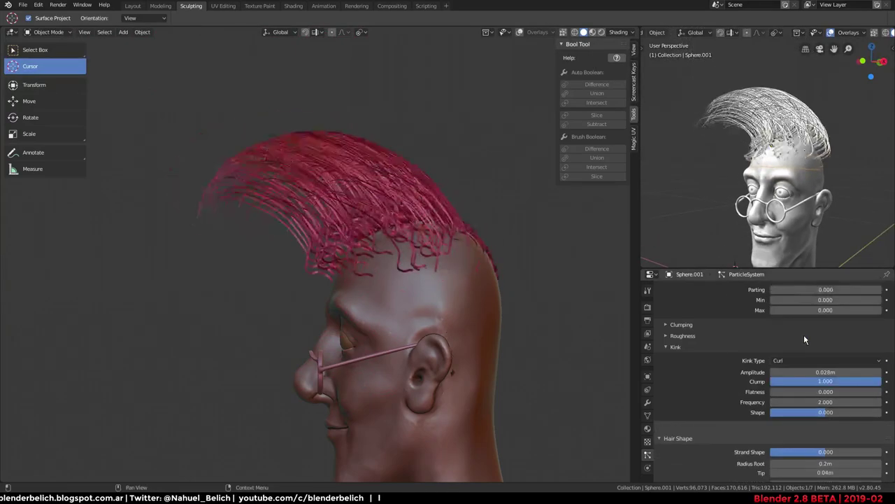
pyautogui.moveTo(811, 372); pyautogui.dragTo(787, 373)
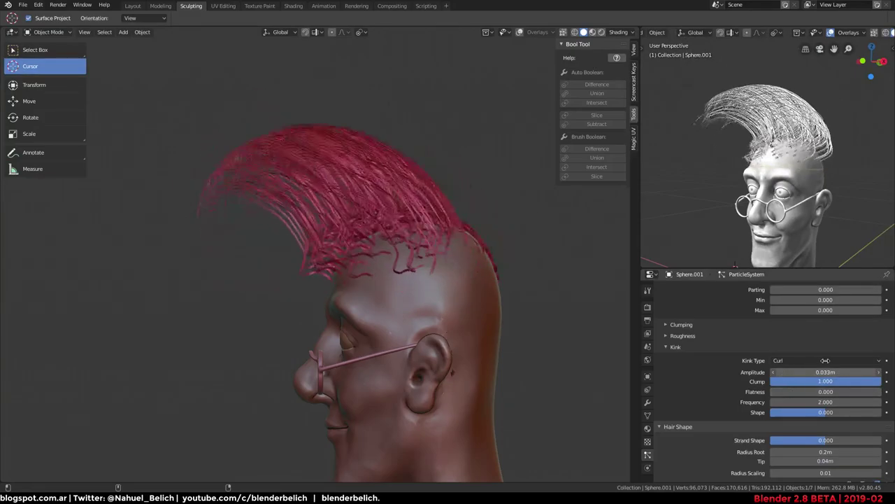
pyautogui.moveTo(788, 373); pyautogui.dragTo(829, 383)
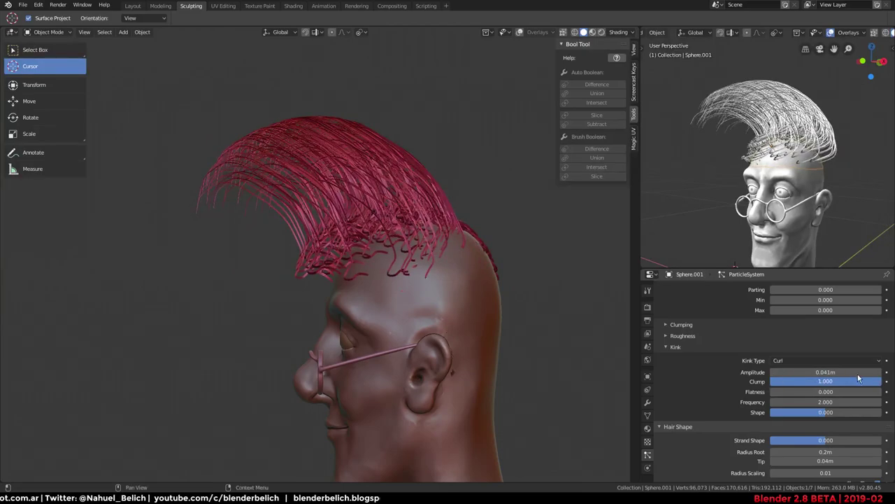
pyautogui.moveTo(798, 381); pyautogui.dragTo(843, 402)
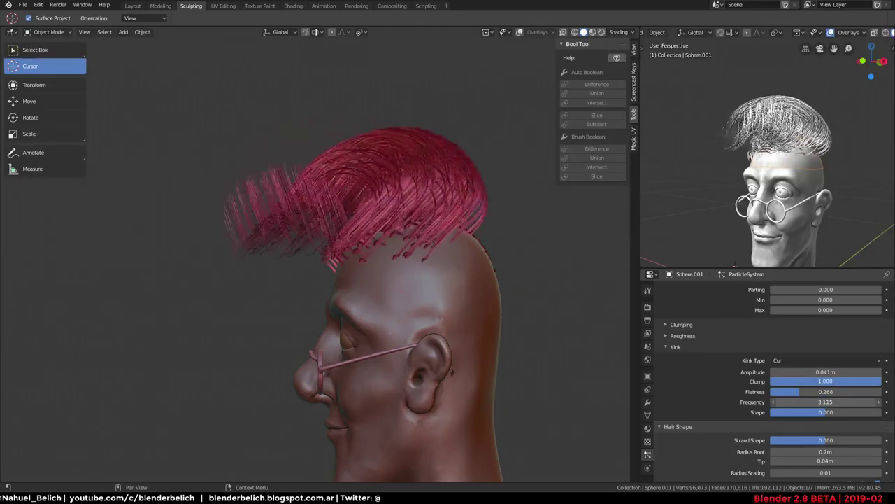
pyautogui.moveTo(826, 402); pyautogui.dragTo(860, 403)
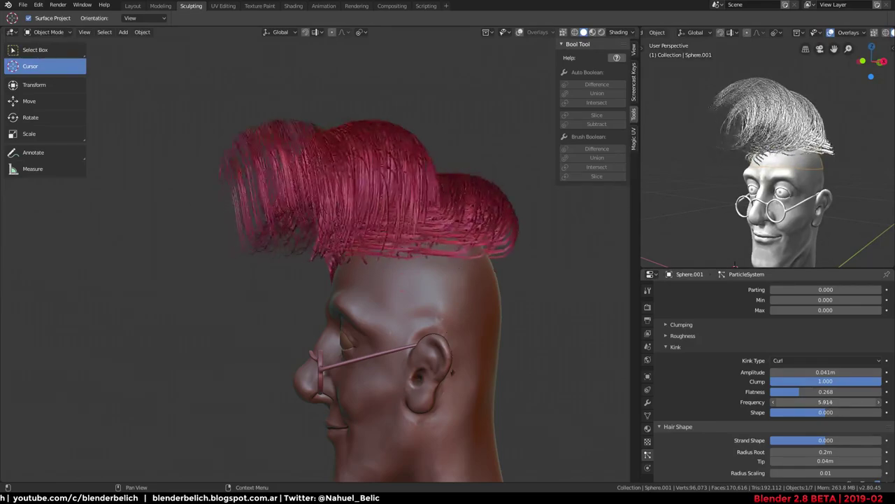
pyautogui.moveTo(805, 402); pyautogui.dragTo(839, 403)
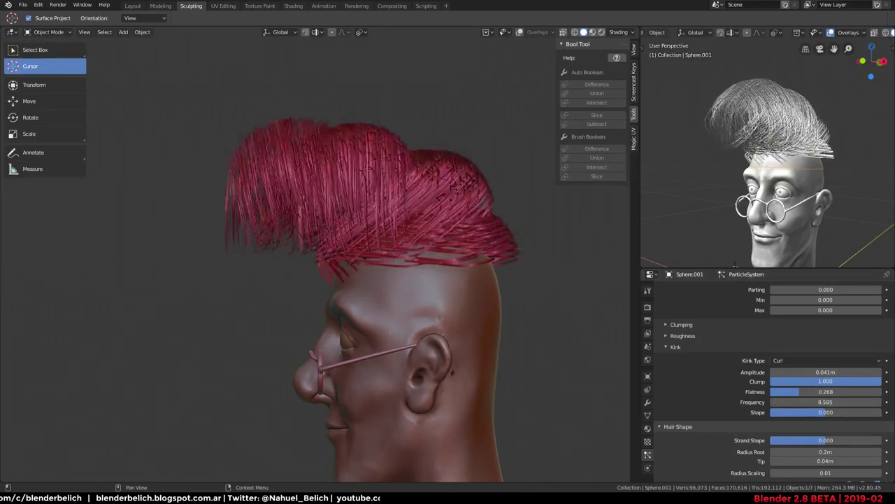
# Raise Strand Steps to 6 and lower the children display amount to 28
pyautogui.scroll(5, 811, 335)
pyautogui.scroll(2, 810, 335)
pyautogui.scroll(2, 811, 353)
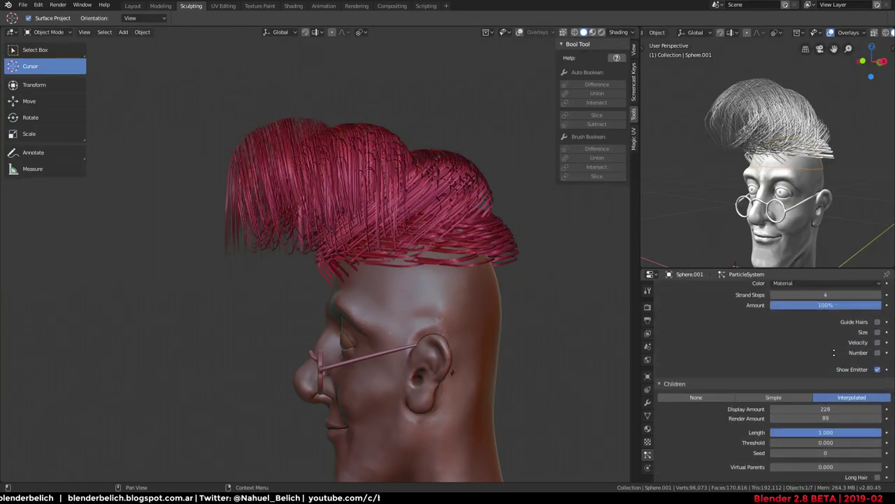
pyautogui.scroll(2, 813, 371)
pyautogui.click(880, 346)
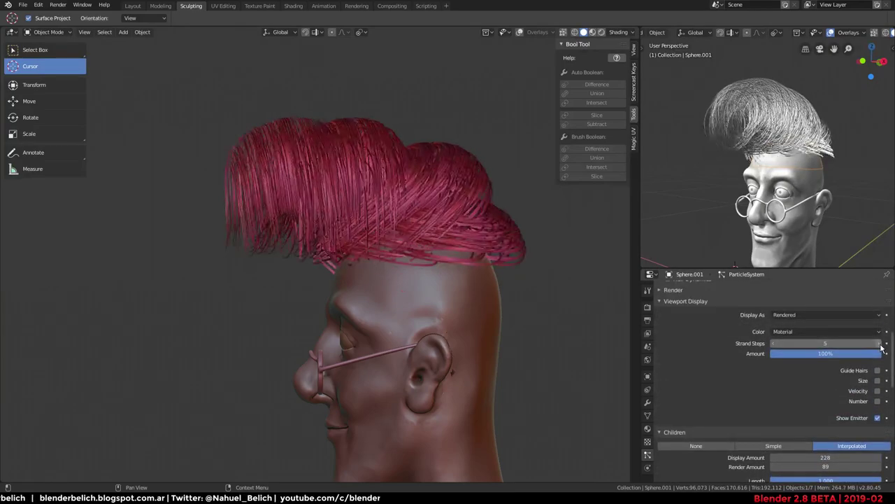
pyautogui.click(880, 346)
pyautogui.moveTo(315, 280)
pyautogui.mouseDown(button='middle')
pyautogui.moveTo(396, 278)
pyautogui.moveTo(334, 335)
pyautogui.moveTo(424, 314)
pyautogui.moveTo(382, 300)
pyautogui.mouseUp(button='middle')
pyautogui.scroll(2, 381, 300)
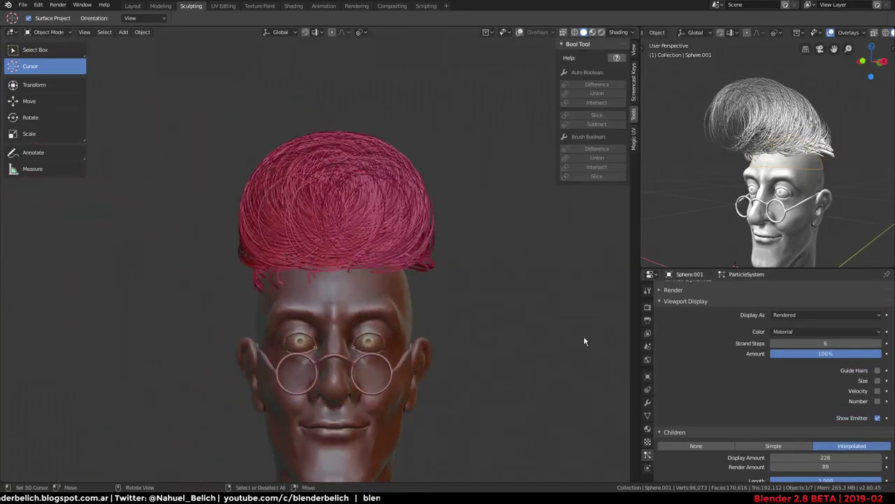
pyautogui.moveTo(756, 175); pyautogui.dragTo(791, 182, button='middle')
pyautogui.scroll(-2, 811, 383)
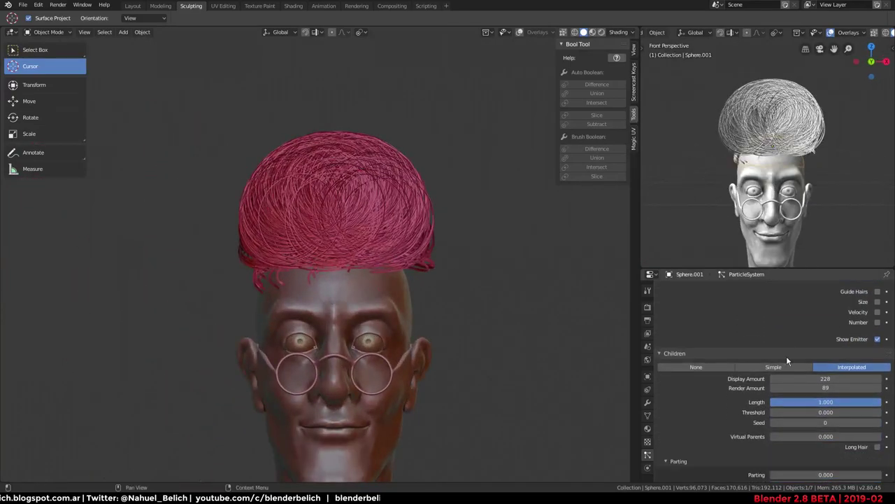
pyautogui.scroll(-2, 786, 355)
pyautogui.moveTo(826, 338); pyautogui.dragTo(671, 340)
# Delete the bottom edge loop of scalp cap faces, grown one ring upward
pyautogui.press('Tab')
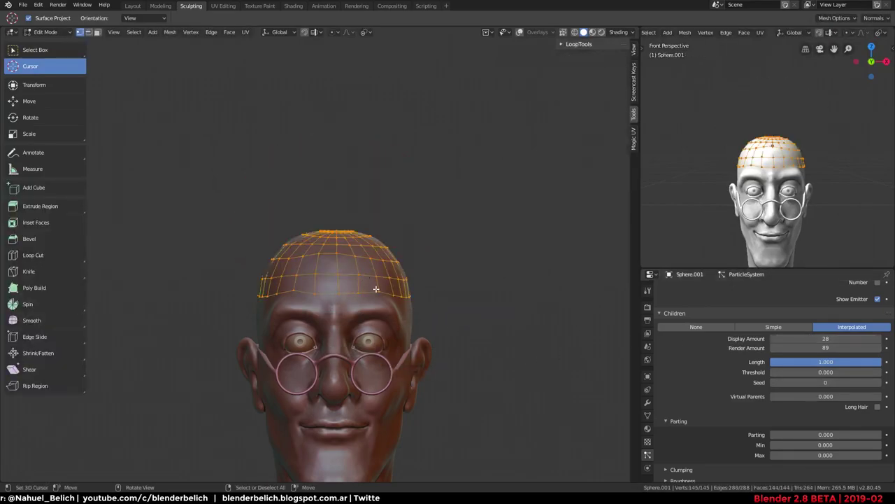
pyautogui.keyDown('alt'); pyautogui.click(372, 297); pyautogui.keyUp('alt')
pyautogui.press('ctrl+KP_Add')
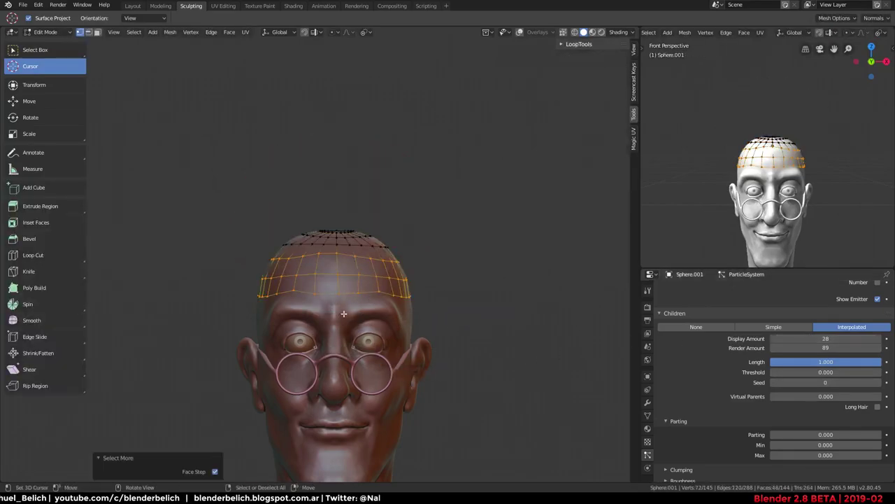
pyautogui.press('x')
pyautogui.click(371, 316)
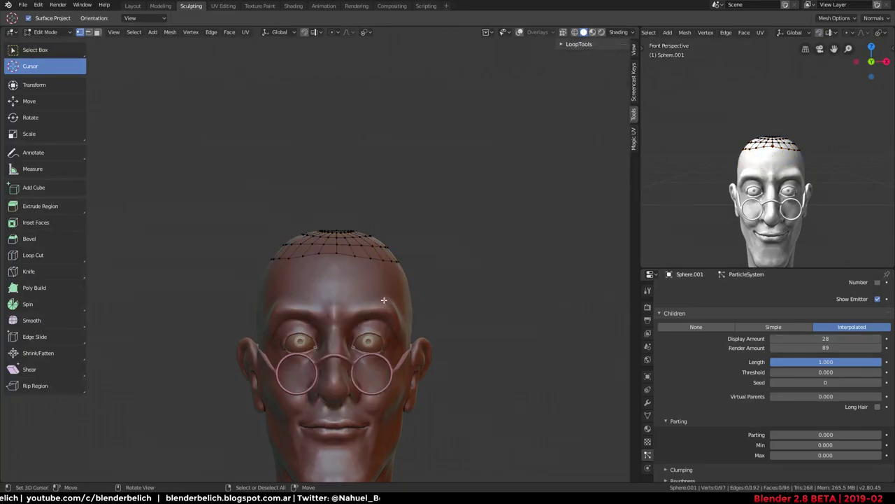
pyautogui.press('Tab')
pyautogui.moveTo(354, 296)
pyautogui.mouseDown(button='middle')
pyautogui.moveTo(273, 286)
pyautogui.moveTo(345, 248)
pyautogui.moveTo(310, 279)
pyautogui.mouseUp(button='middle')
# Switch the scalp cap into Vertex Paint mode through the mode menu
pyautogui.press('Tab')
pyautogui.hotkey('ctrl', 'Tab')
pyautogui.click(324, 220)
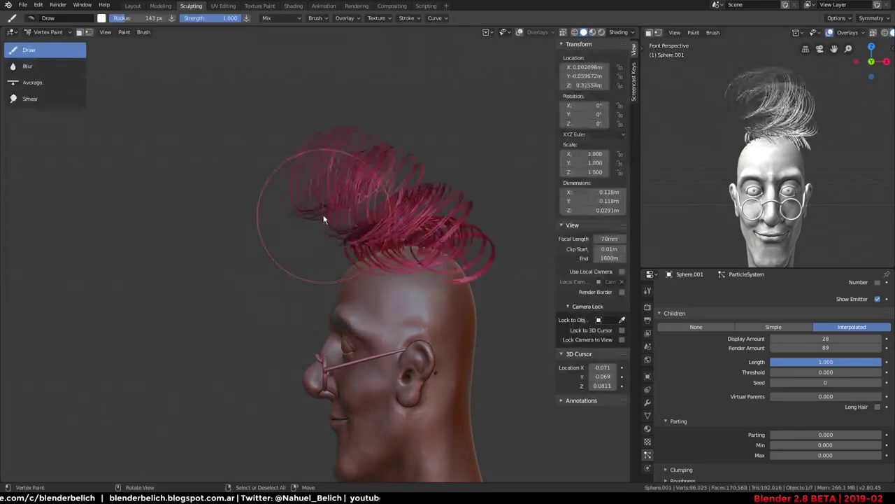
pyautogui.hotkey('ctrl', 'Tab')
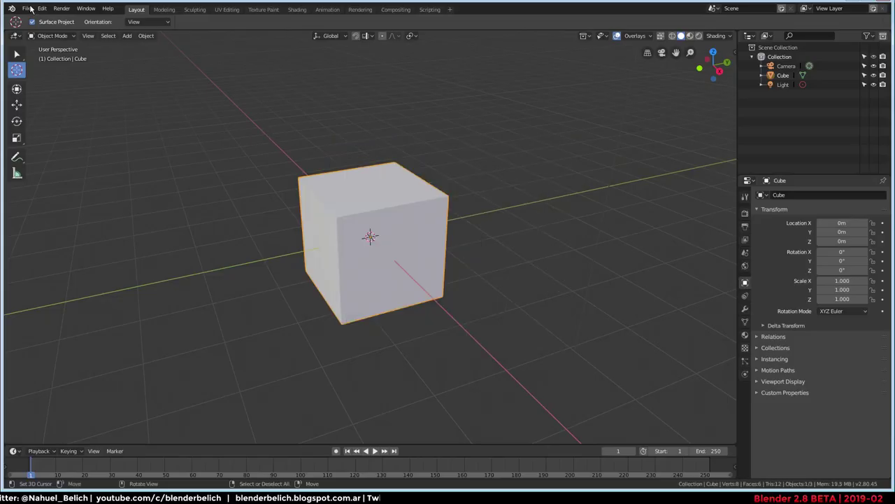
# Maximize the window and recover the Egon_v001.blend auto-save
pyautogui.click(867, 3)
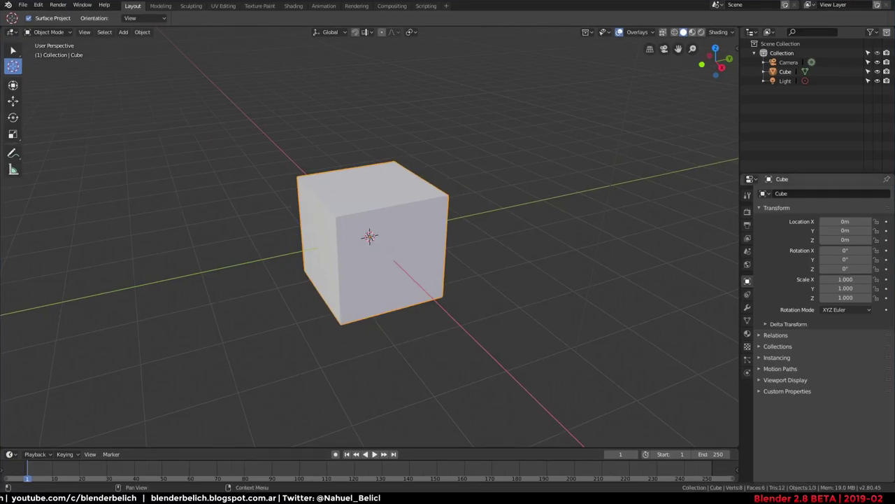
pyautogui.click(24, 6)
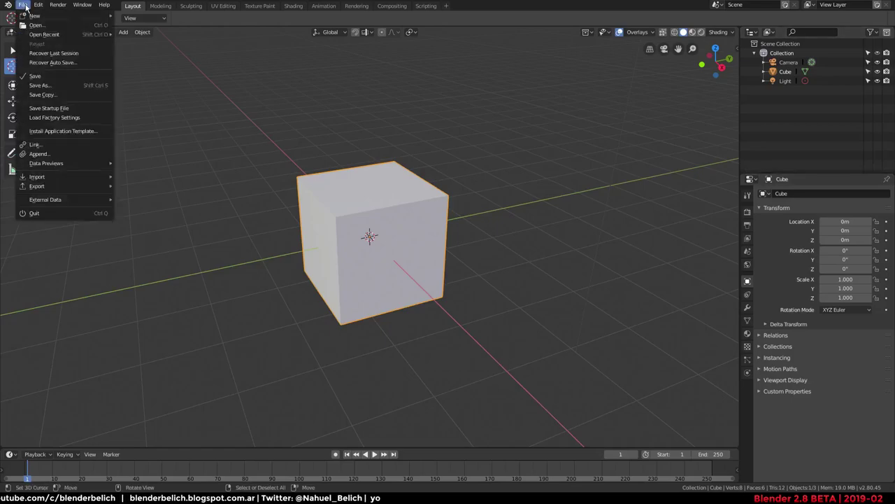
pyautogui.click(54, 63)
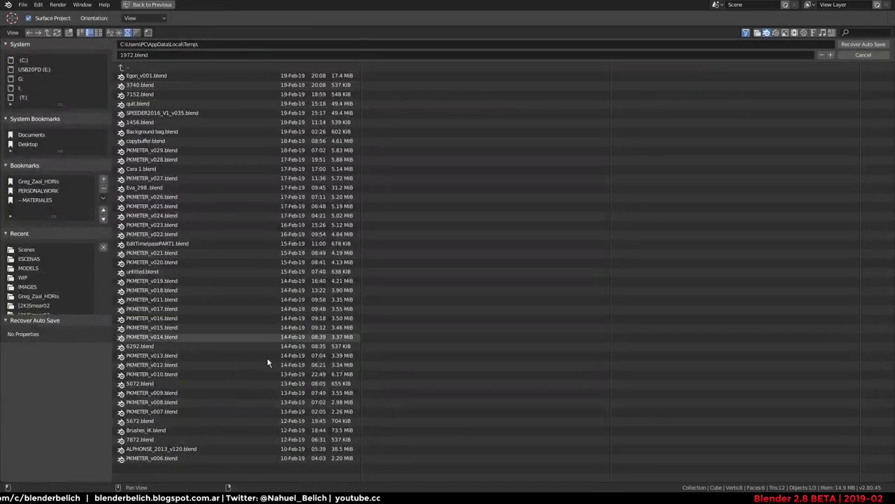
pyautogui.click(172, 75)
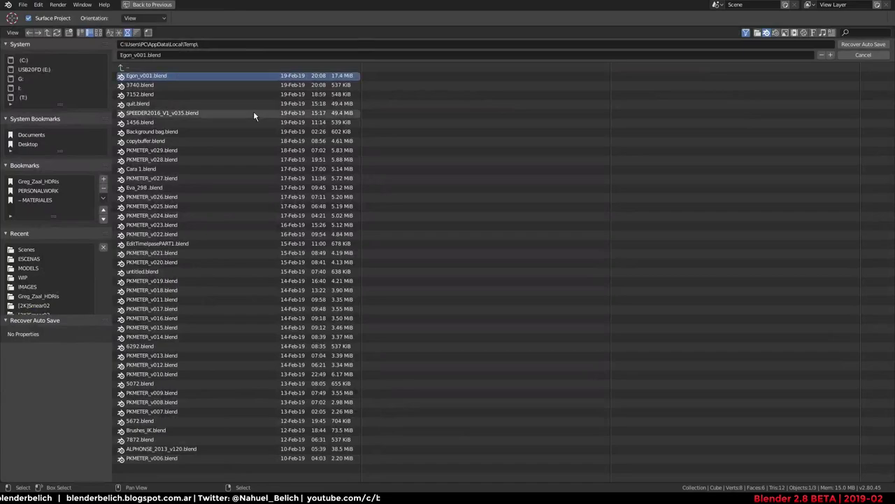
pyautogui.click(871, 46)
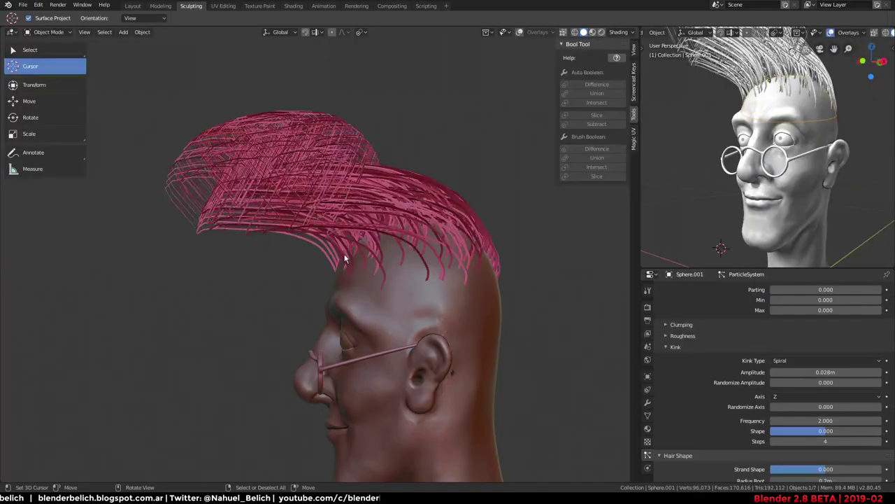
pyautogui.moveTo(405, 179)
pyautogui.mouseDown(button='middle')
pyautogui.moveTo(450, 204)
pyautogui.moveTo(408, 240)
pyautogui.moveTo(416, 257)
pyautogui.mouseUp(button='middle')
# Delete the vertices of the scalp cap's two bottom edge loops in Edit Mode
pyautogui.press('Tab')
pyautogui.keyDown('alt'); pyautogui.click(442, 264); pyautogui.keyUp('alt')
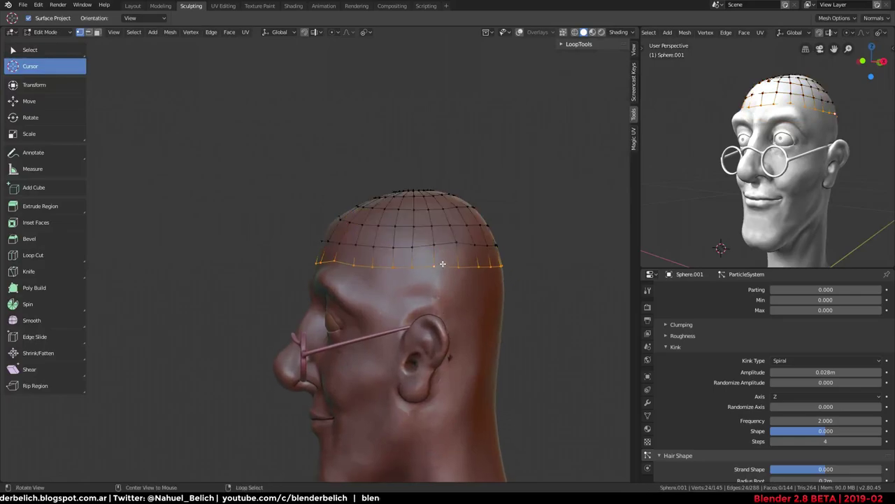
pyautogui.keyDown('alt'); pyautogui.keyDown('shift'); pyautogui.click(444, 249); pyautogui.keyUp('shift'); pyautogui.keyUp('alt')
pyautogui.press('x')
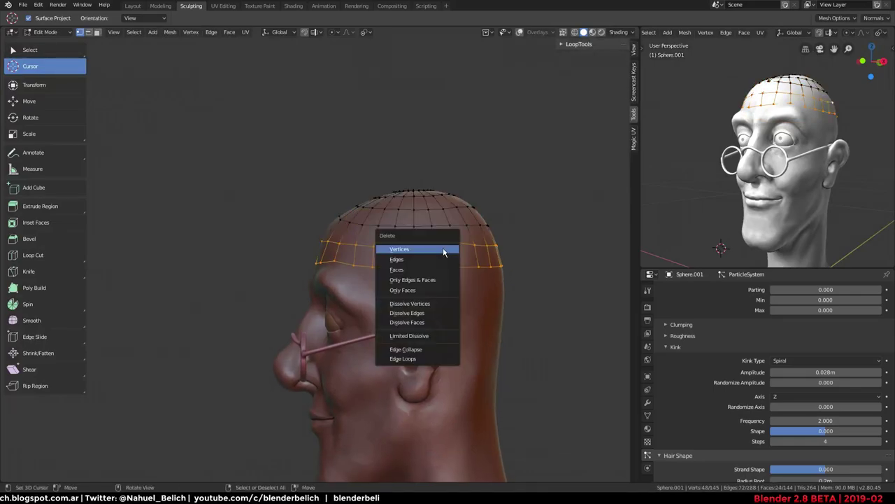
pyautogui.click(445, 249)
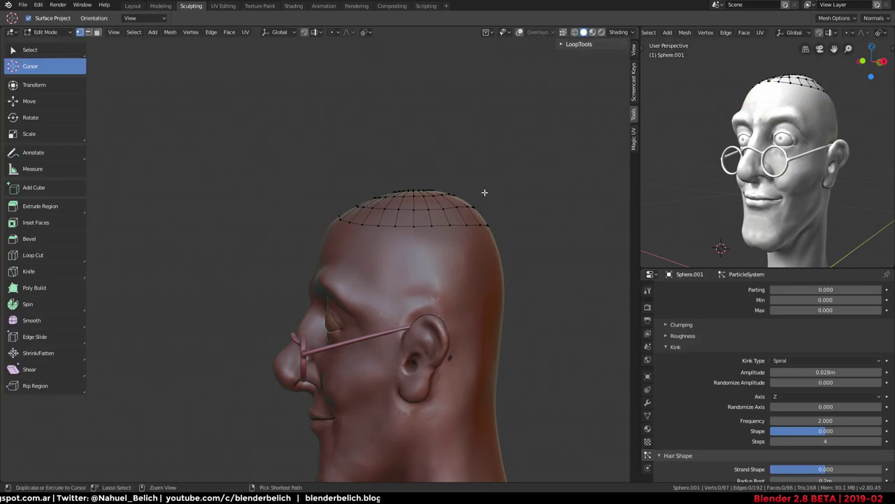
pyautogui.rightClick(464, 230)
pyautogui.press('Escape')
pyautogui.hotkey('ctrl', 'Tab')
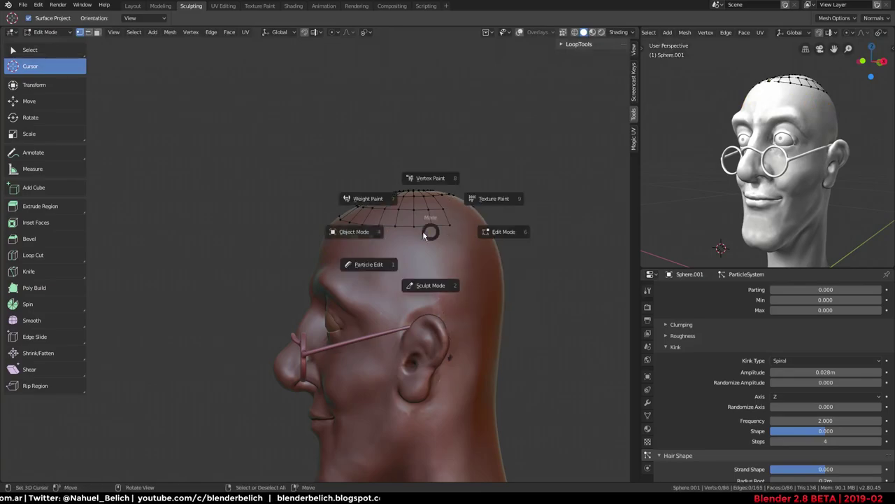
# In Particle Edit, comb the hair strands up and left, then hide child hairs
pyautogui.click(401, 259)
pyautogui.scroll(2, 417, 231)
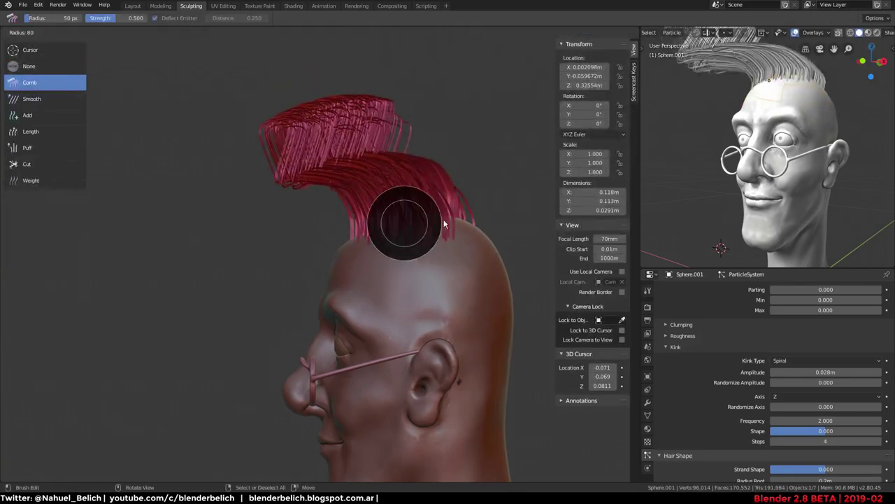
pyautogui.moveTo(361, 107); pyautogui.dragTo(274, 125)
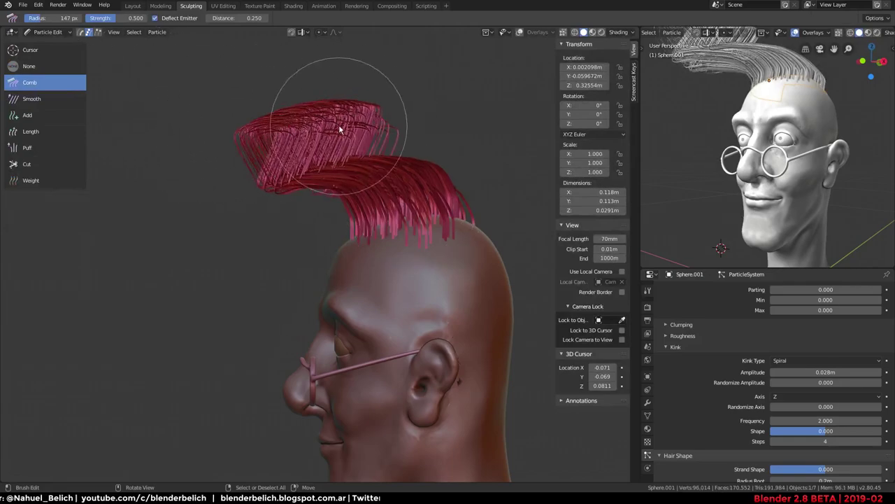
pyautogui.moveTo(338, 124); pyautogui.dragTo(286, 119)
pyautogui.moveTo(287, 124)
pyautogui.mouseDown(button='middle')
pyautogui.moveTo(319, 155)
pyautogui.moveTo(277, 158)
pyautogui.moveTo(317, 162)
pyautogui.moveTo(319, 203)
pyautogui.moveTo(301, 132)
pyautogui.moveTo(320, 140)
pyautogui.mouseUp(button='middle')
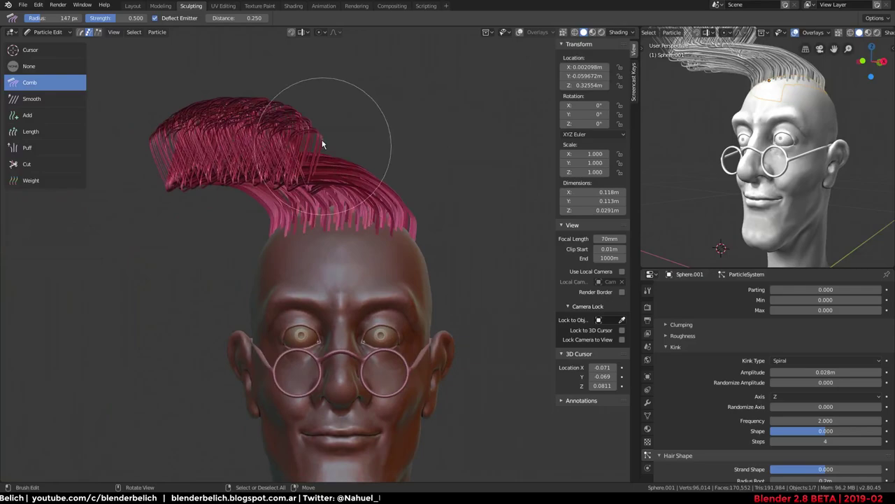
pyautogui.click(649, 293)
pyautogui.click(662, 462)
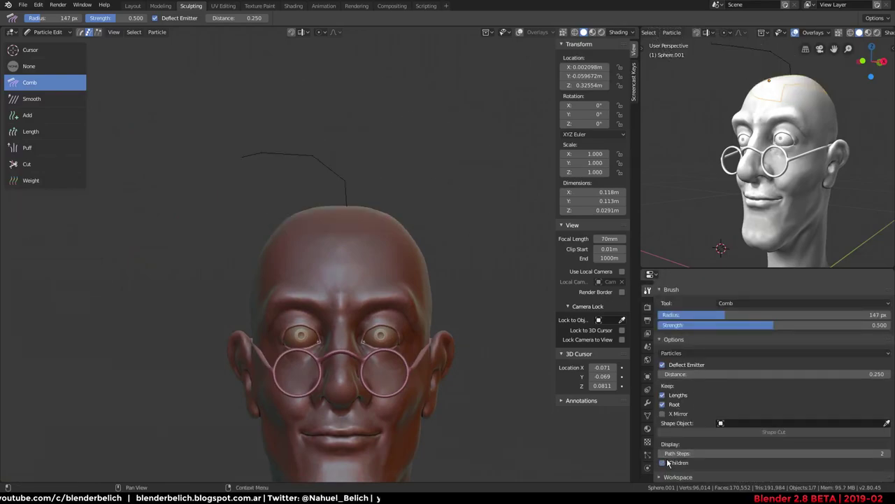
# Comb the guide strand into a forward bend lifted near horizontal, then restore children and exit
pyautogui.moveTo(349, 273); pyautogui.dragTo(308, 282, button='middle')
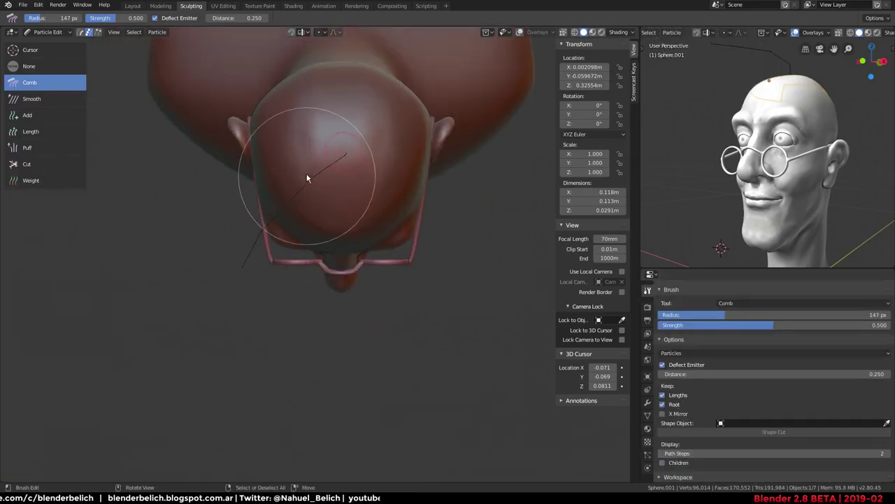
pyautogui.moveTo(287, 249)
pyautogui.mouseDown()
pyautogui.moveTo(317, 363)
pyautogui.moveTo(340, 320)
pyautogui.mouseUp()
pyautogui.moveTo(361, 307); pyautogui.dragTo(366, 364, button='middle')
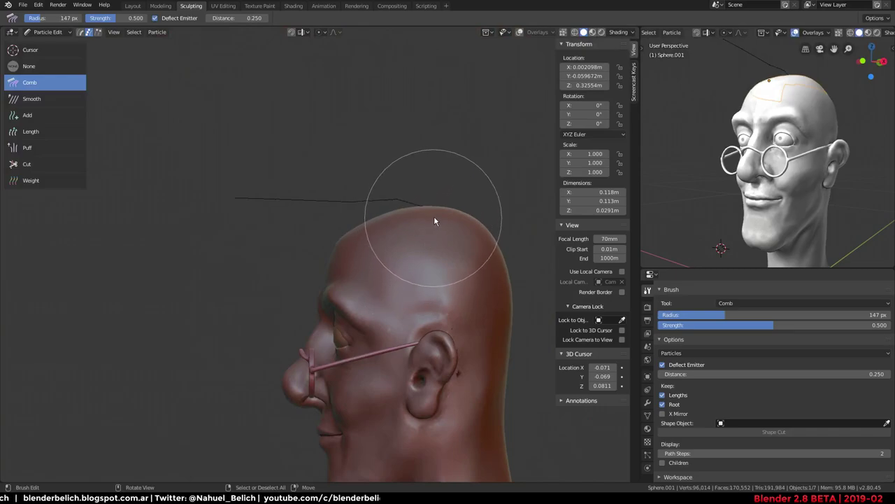
pyautogui.moveTo(434, 215); pyautogui.dragTo(308, 196)
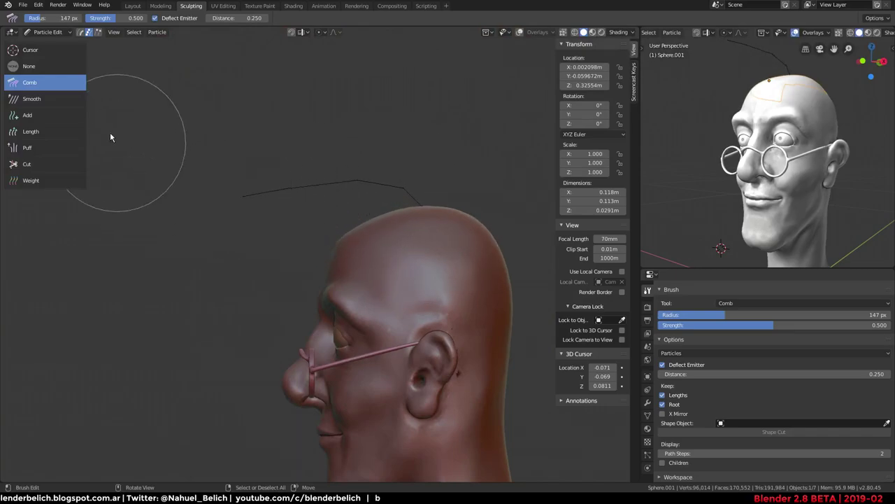
pyautogui.click(49, 131)
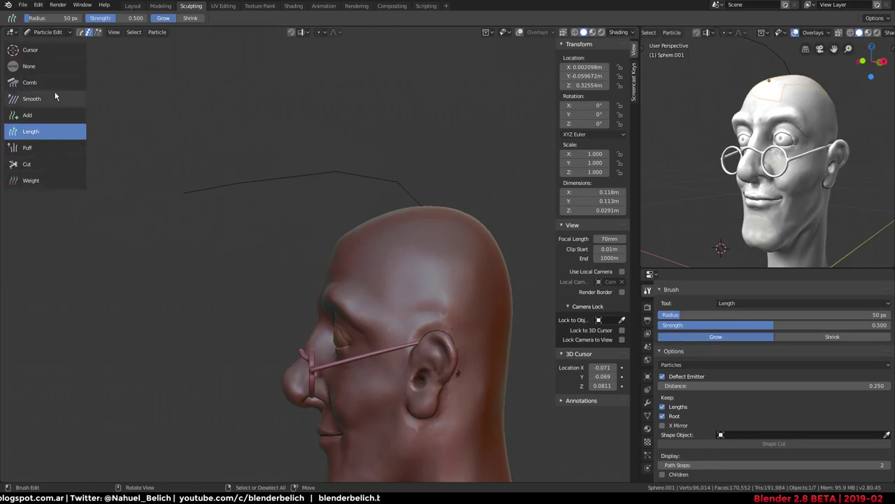
pyautogui.click(29, 82)
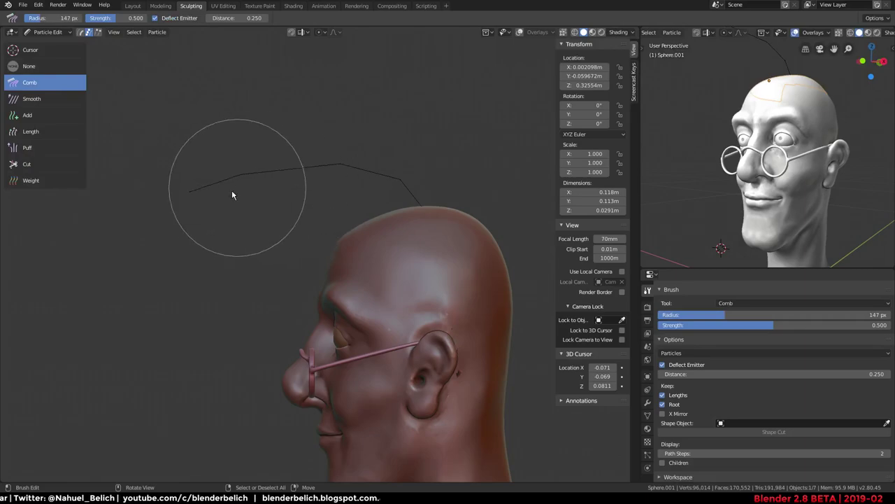
pyautogui.moveTo(196, 198); pyautogui.dragTo(240, 147)
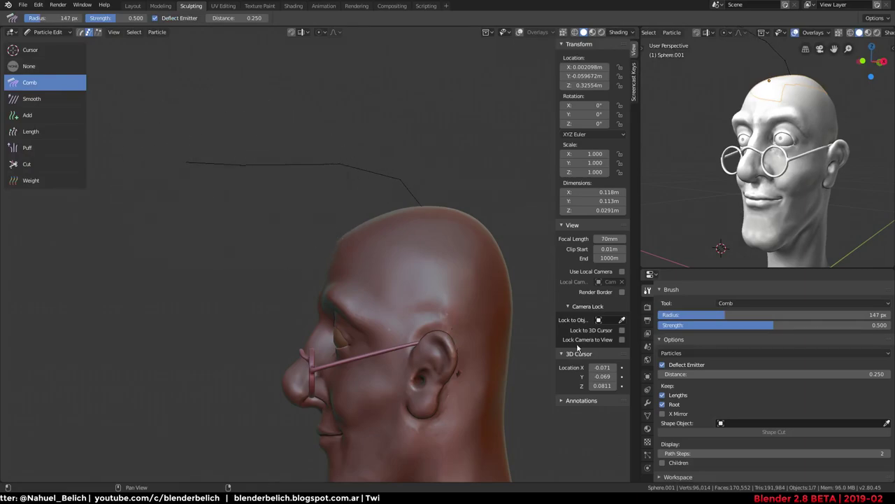
pyautogui.click(677, 464)
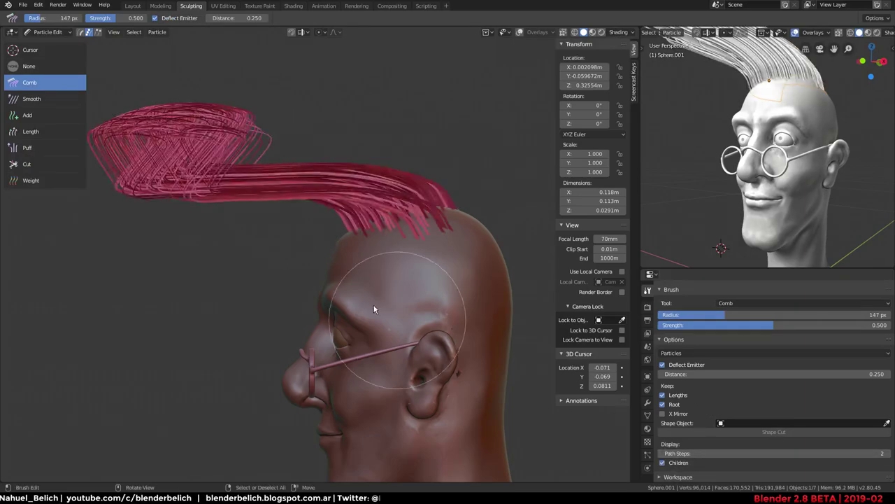
pyautogui.moveTo(374, 305)
pyautogui.mouseDown(button='middle')
pyautogui.moveTo(424, 253)
pyautogui.moveTo(308, 231)
pyautogui.moveTo(327, 256)
pyautogui.moveTo(328, 233)
pyautogui.mouseUp(button='middle')
pyautogui.press('Tab')
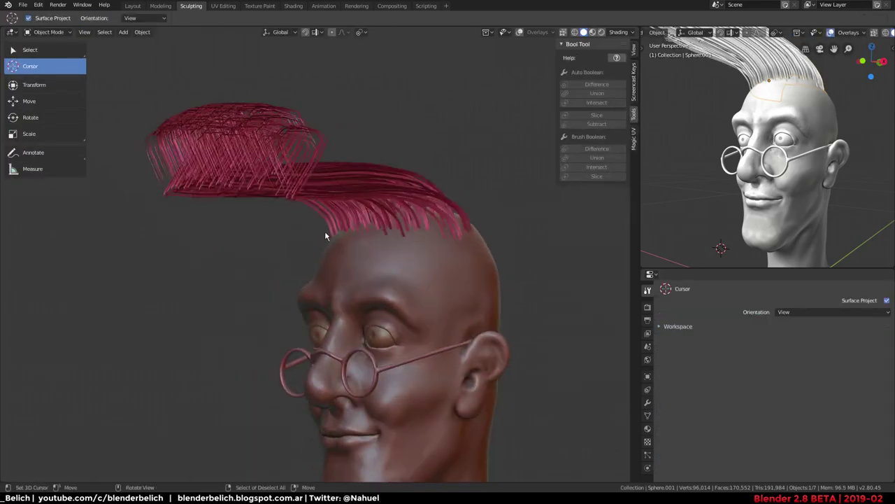
# Change the hair kink type to Curl with a frequency of 10
pyautogui.click(648, 415)
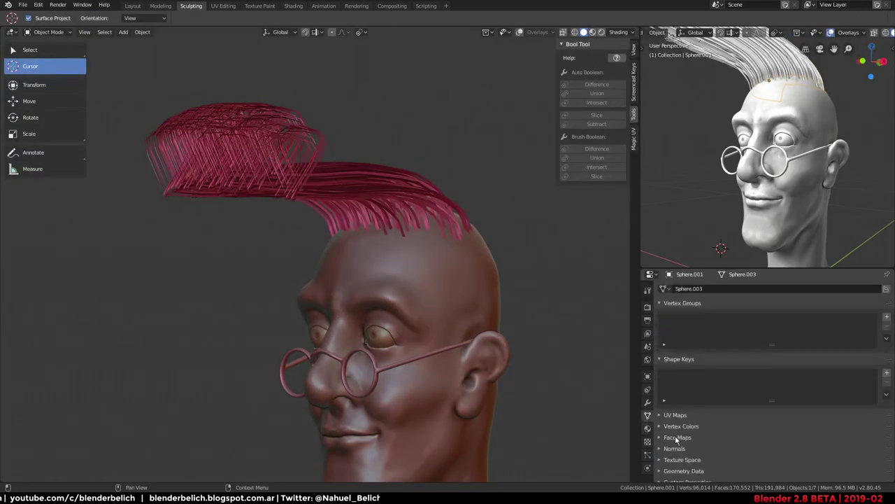
pyautogui.scroll(-1, 693, 379)
pyautogui.moveTo(748, 258)
pyautogui.mouseDown(button='middle')
pyautogui.moveTo(756, 178)
pyautogui.moveTo(697, 372)
pyautogui.mouseUp(button='middle')
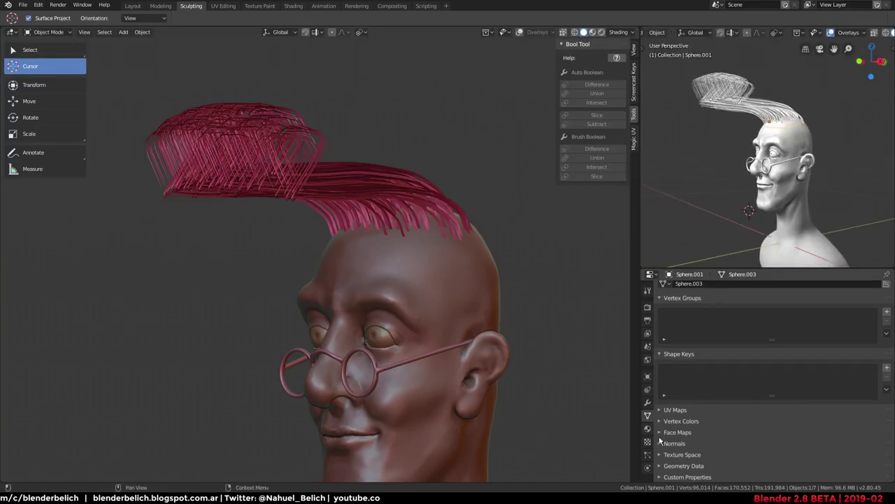
pyautogui.click(647, 454)
pyautogui.scroll(-3, 793, 330)
pyautogui.scroll(-3, 793, 330)
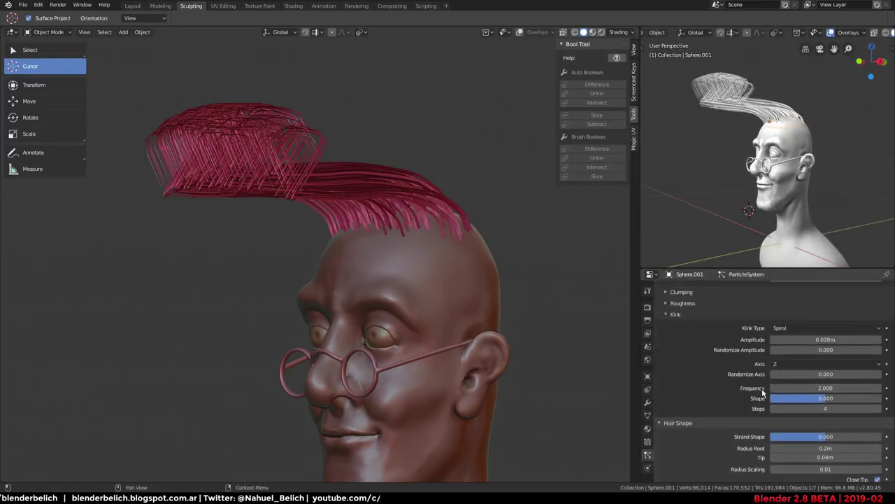
pyautogui.click(791, 328)
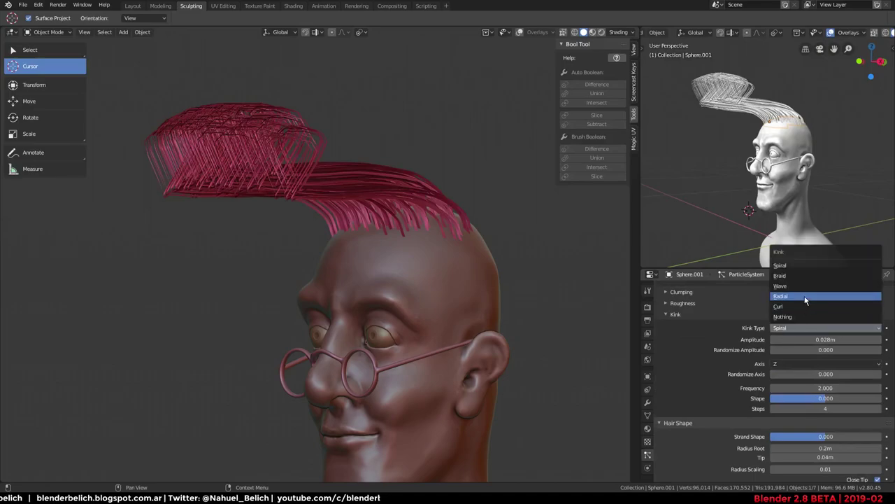
pyautogui.click(805, 306)
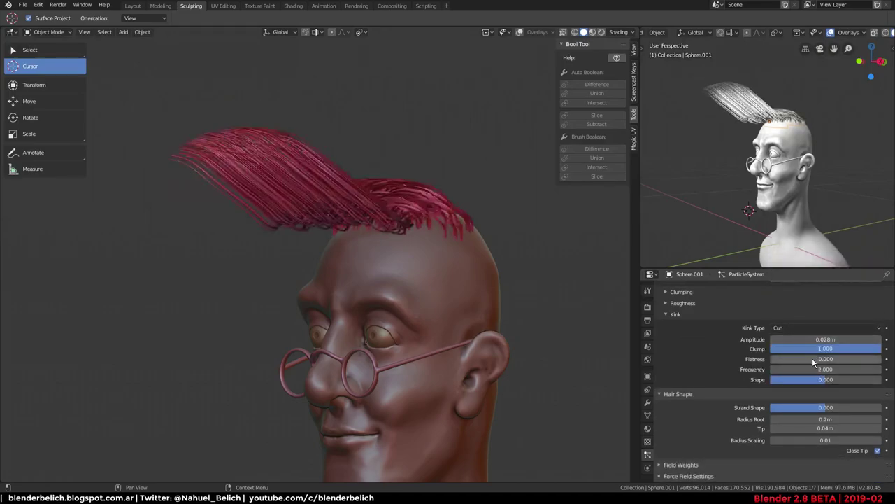
pyautogui.moveTo(805, 369); pyautogui.dragTo(824, 370)
pyautogui.write('10')
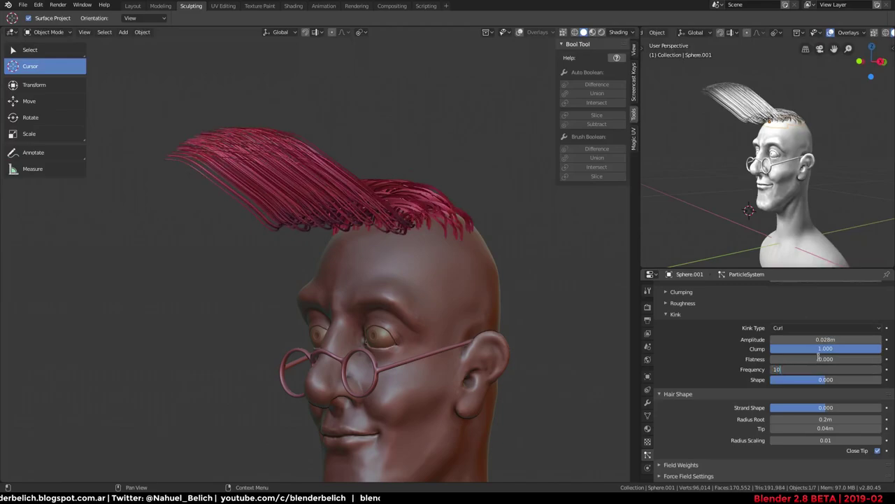
pyautogui.press('Return')
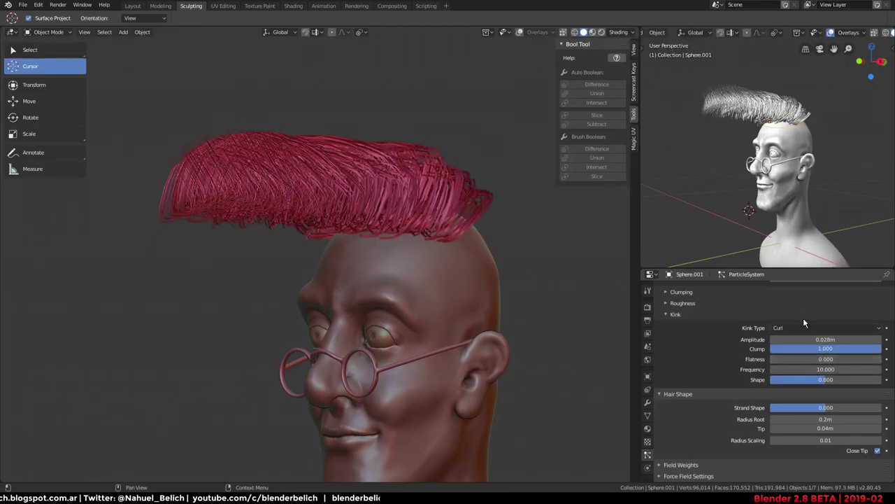
# Lower the curl Shape, reduce Flatness to 0.294 and raise Amplitude to 0.037 m
pyautogui.moveTo(468, 210)
pyautogui.mouseDown(button='middle')
pyautogui.moveTo(410, 210)
pyautogui.moveTo(430, 207)
pyautogui.moveTo(422, 223)
pyautogui.mouseUp(button='middle')
pyautogui.moveTo(383, 182)
pyautogui.mouseDown(button='middle')
pyautogui.moveTo(462, 218)
pyautogui.moveTo(498, 221)
pyautogui.mouseUp(button='middle')
pyautogui.moveTo(831, 384)
pyautogui.mouseDown()
pyautogui.moveTo(771, 383)
pyautogui.moveTo(792, 371)
pyautogui.moveTo(774, 371)
pyautogui.moveTo(886, 357)
pyautogui.mouseUp()
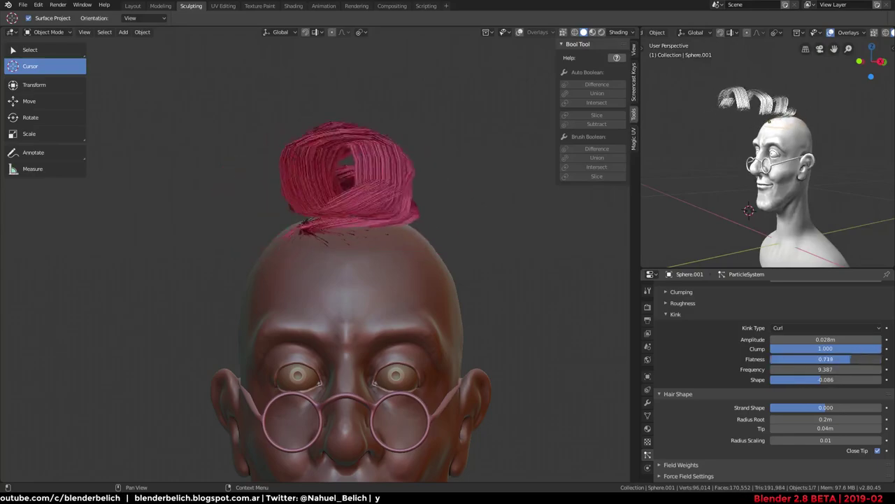
pyautogui.moveTo(885, 356); pyautogui.dragTo(846, 357)
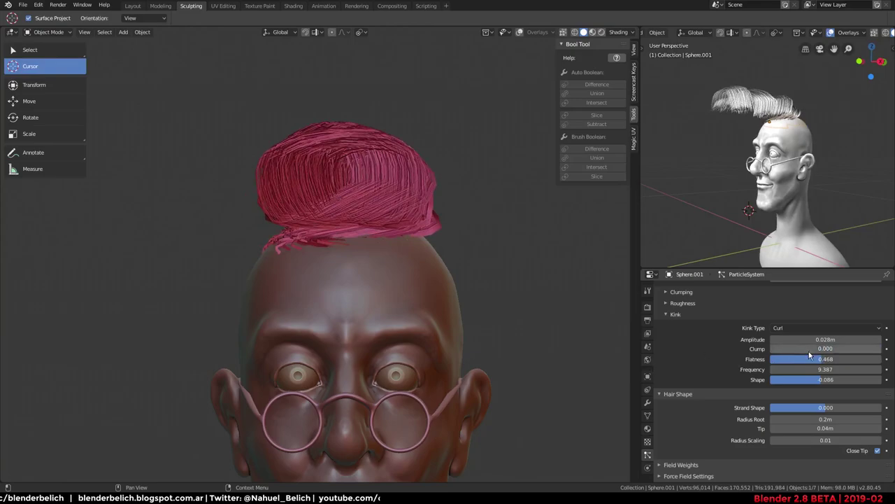
pyautogui.moveTo(817, 336); pyautogui.dragTo(798, 363)
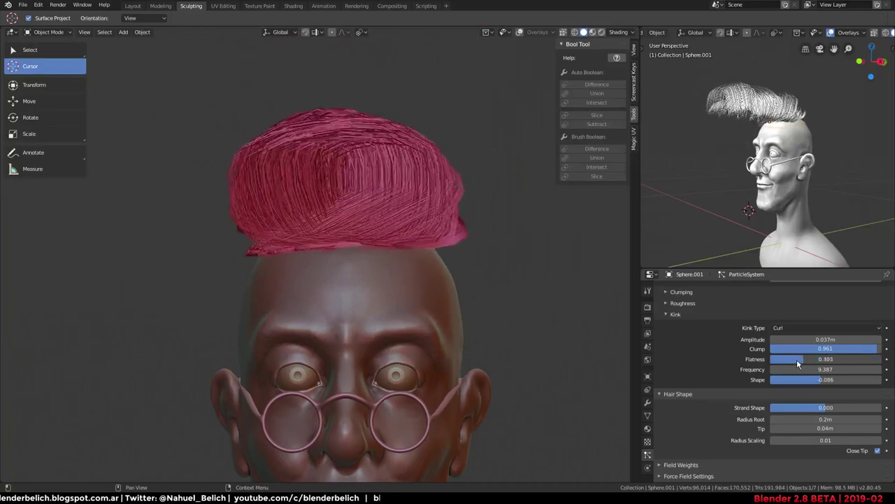
pyautogui.moveTo(536, 243)
pyautogui.mouseDown(button='middle')
pyautogui.moveTo(320, 205)
pyautogui.moveTo(387, 202)
pyautogui.moveTo(370, 229)
pyautogui.mouseUp(button='middle')
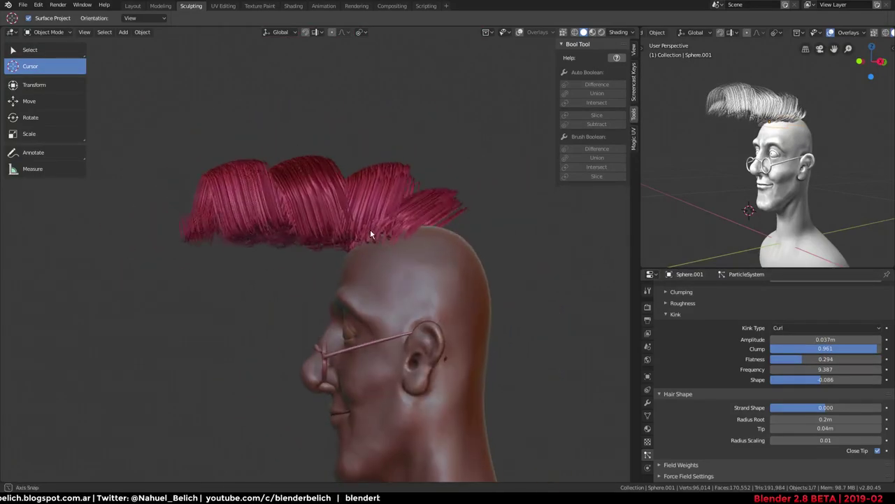
# Shorten the long front hair strand with the Length brush and check it in Object Mode
pyautogui.hotkey('ctrl', 'Tab')
pyautogui.click(343, 257)
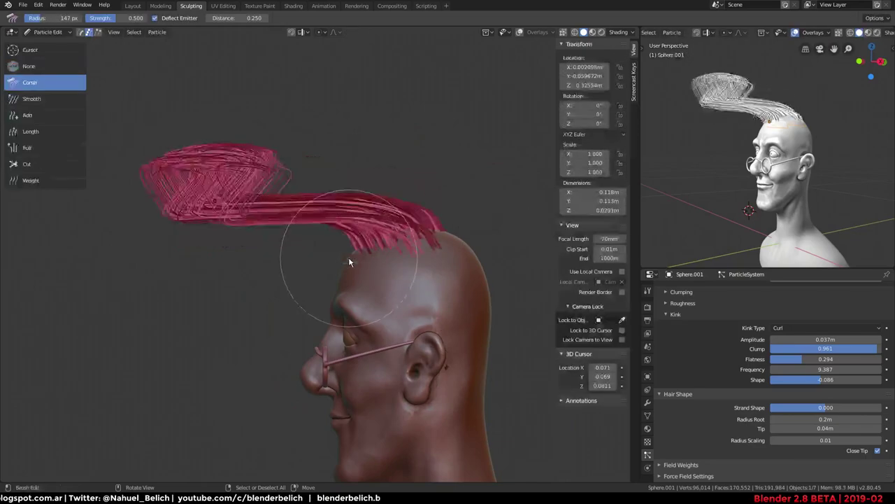
pyautogui.click(49, 133)
pyautogui.moveTo(178, 205); pyautogui.dragTo(252, 200)
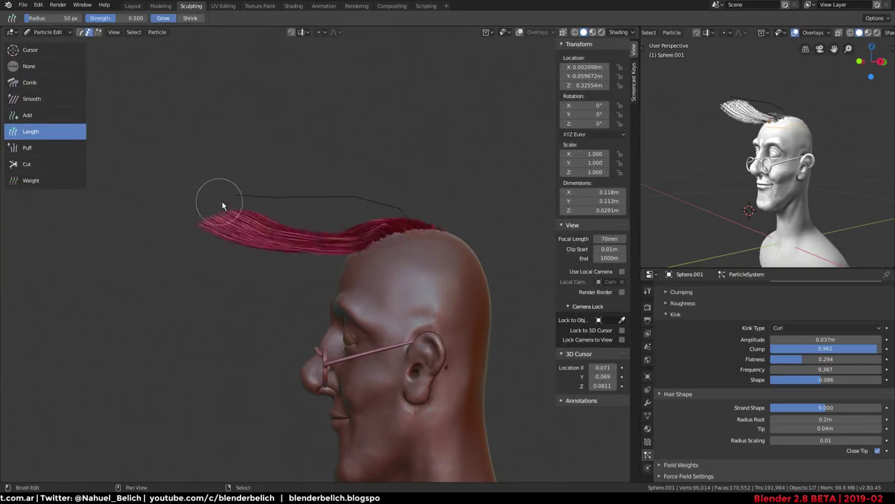
pyautogui.hotkey('ctrl', 'Tab')
pyautogui.click(215, 190)
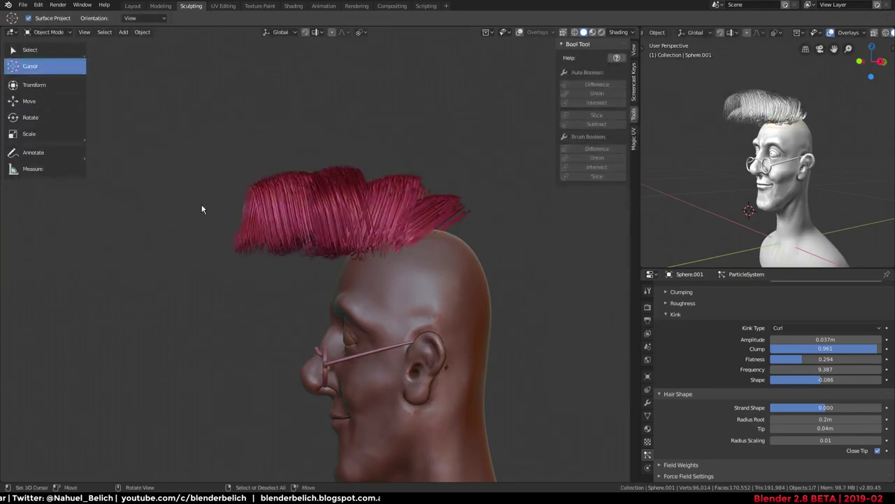
pyautogui.moveTo(320, 241)
pyautogui.mouseDown(button='middle')
pyautogui.moveTo(356, 205)
pyautogui.moveTo(436, 210)
pyautogui.moveTo(412, 250)
pyautogui.moveTo(307, 250)
pyautogui.mouseUp(button='middle')
# Comb the strand tip upward, then return to Object Mode and frame the head from the front
pyautogui.hotkey('ctrl', 'Tab')
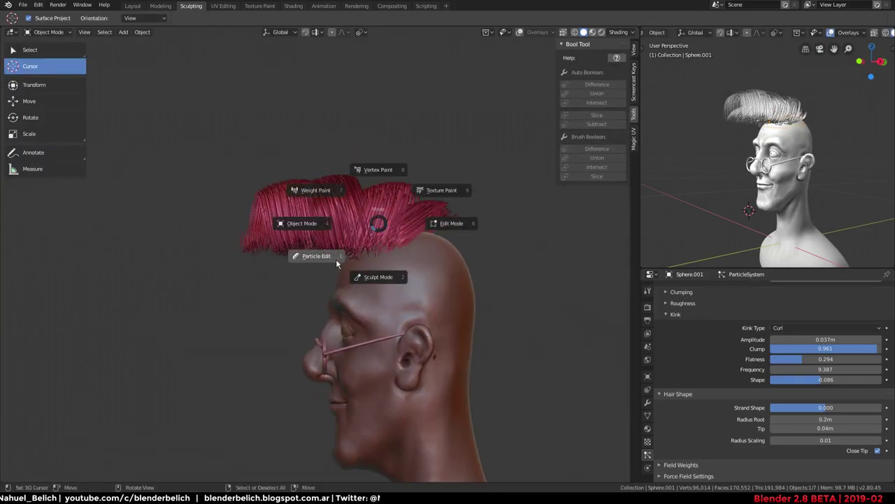
pyautogui.click(337, 263)
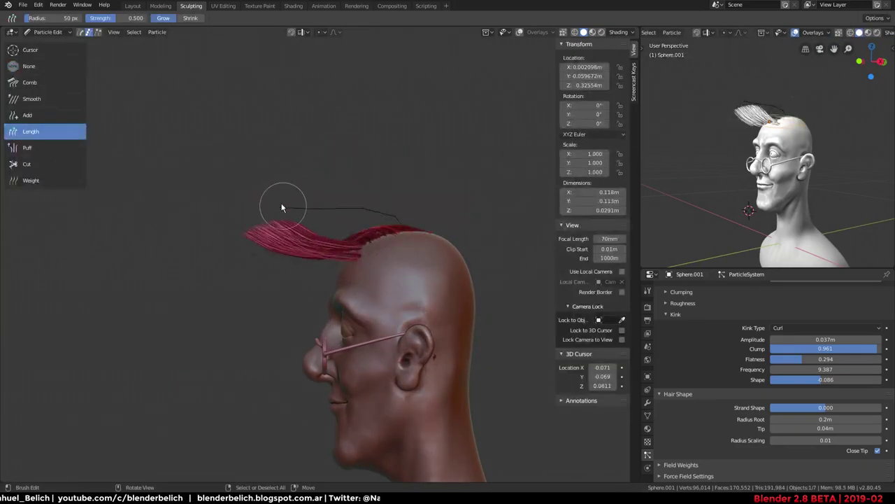
pyautogui.click(43, 82)
pyautogui.moveTo(224, 224); pyautogui.dragTo(258, 192)
pyautogui.press('f')
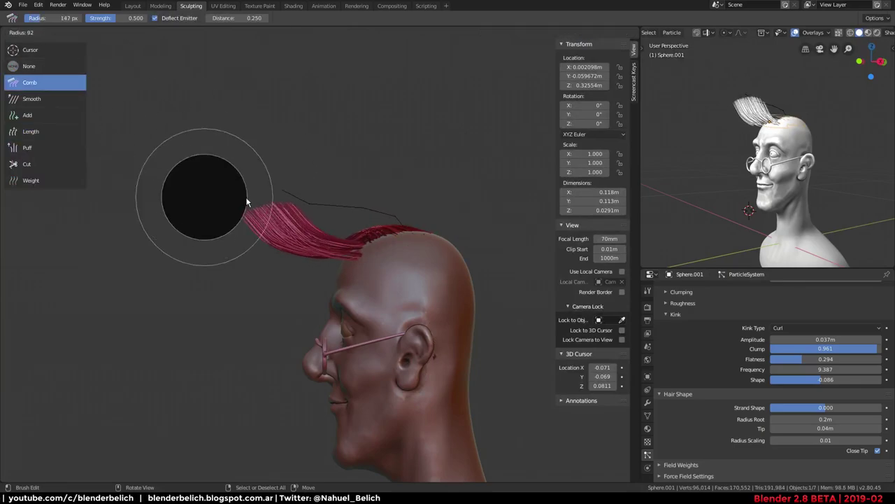
pyautogui.click(240, 199)
pyautogui.hotkey('ctrl', 'Tab')
pyautogui.click(158, 214)
pyautogui.press('KP_1')
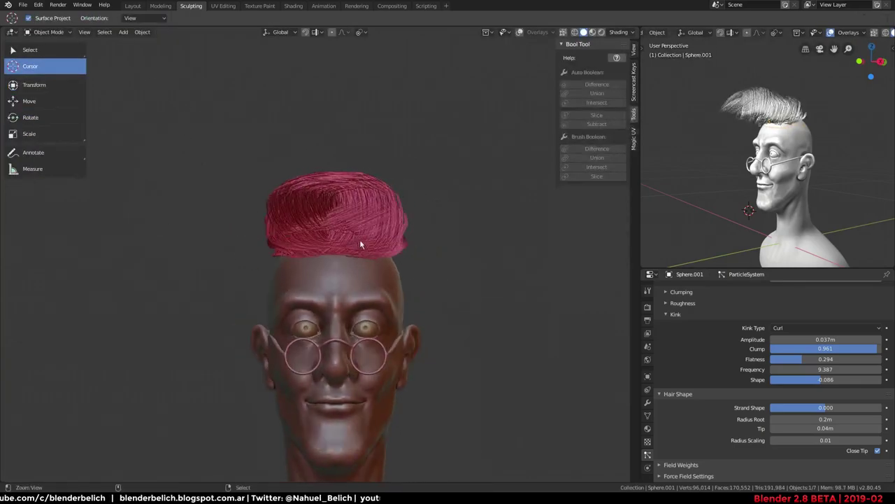
pyautogui.keyDown('ctrl'); pyautogui.moveTo(360, 244); pyautogui.dragTo(361, 211, button='middle'); pyautogui.keyUp('ctrl')
pyautogui.keyDown('shift'); pyautogui.moveTo(496, 243); pyautogui.dragTo(649, 346, button='middle'); pyautogui.keyUp('shift')
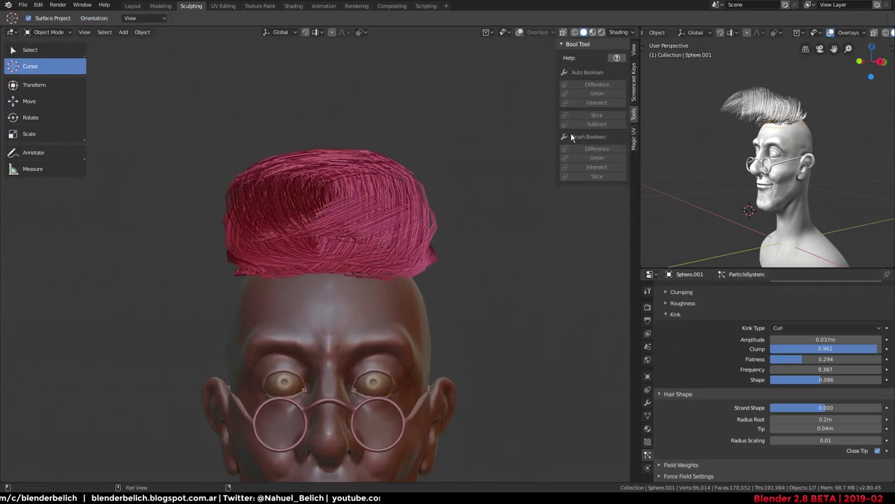
# Apply the scalp cap's scale
pyautogui.click(635, 49)
pyautogui.hotkey('ctrl', 'a')
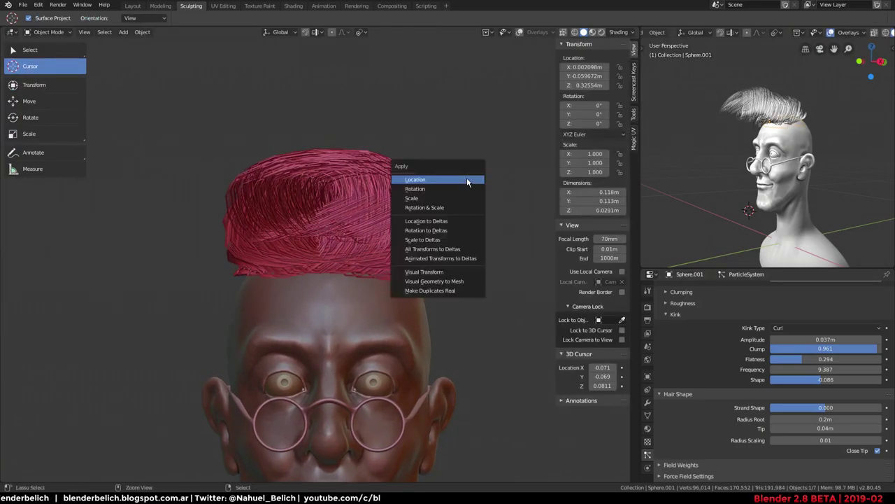
pyautogui.click(470, 198)
# Set the hair display amount to 127 children and increase strand steps for smoother hair
pyautogui.scroll(2, 722, 444)
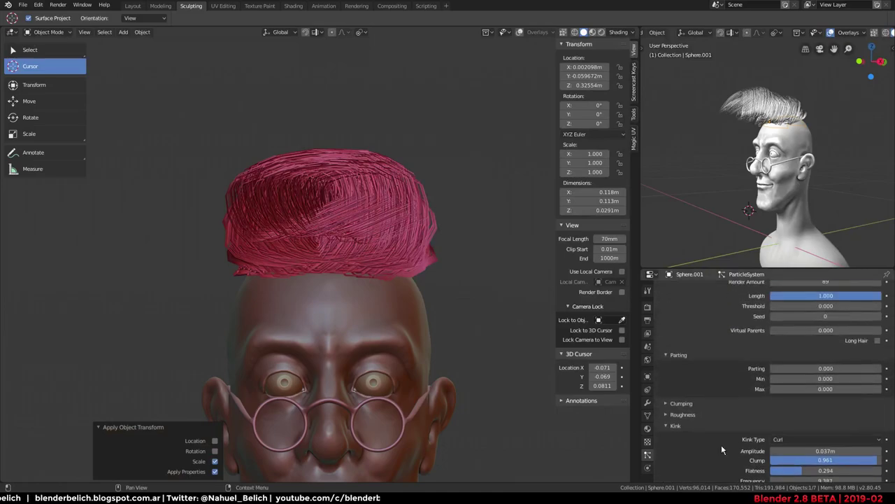
pyautogui.scroll(2, 735, 420)
pyautogui.scroll(3, 752, 386)
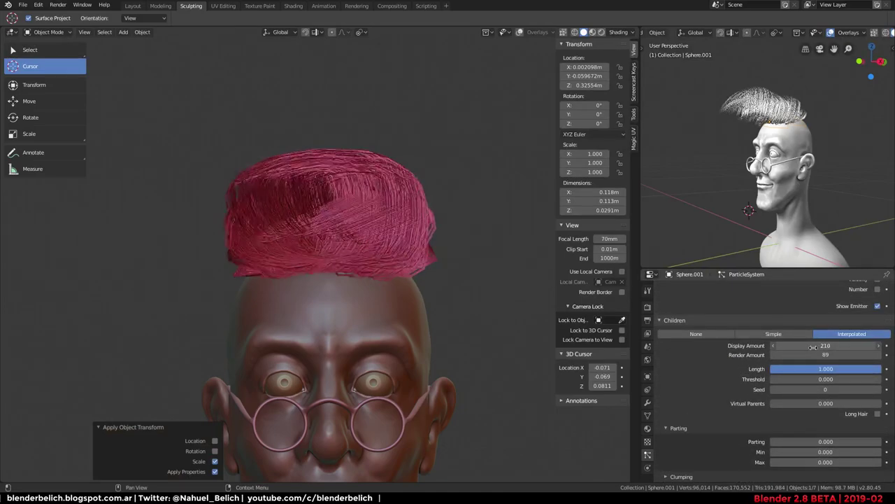
pyautogui.moveTo(825, 346); pyautogui.dragTo(822, 350)
pyautogui.scroll(2, 822, 357)
pyautogui.scroll(2, 822, 356)
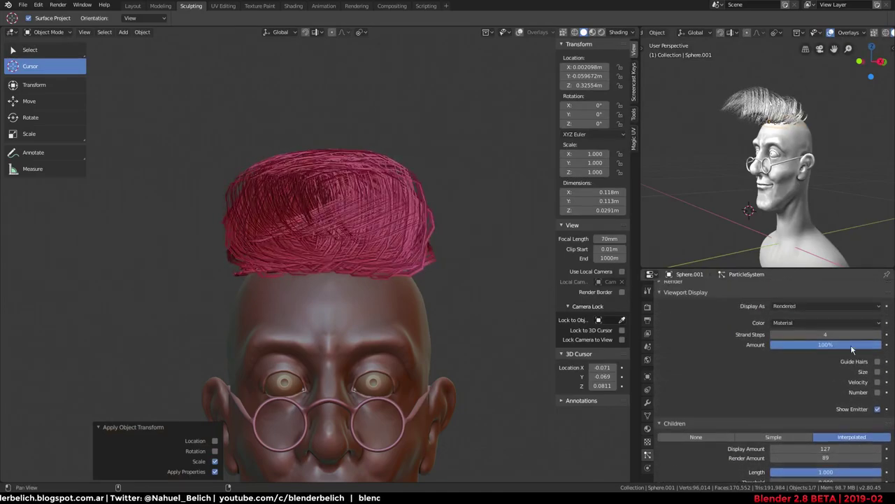
pyautogui.click(879, 335)
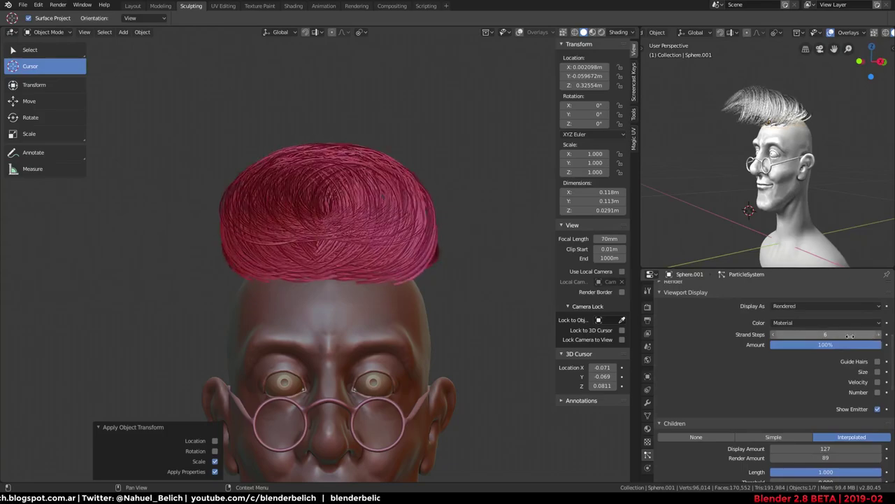
# Try a shorter child hair length, then restore it to 1.000
pyautogui.scroll(-2, 710, 386)
pyautogui.scroll(-3, 721, 377)
pyautogui.scroll(-1, 733, 371)
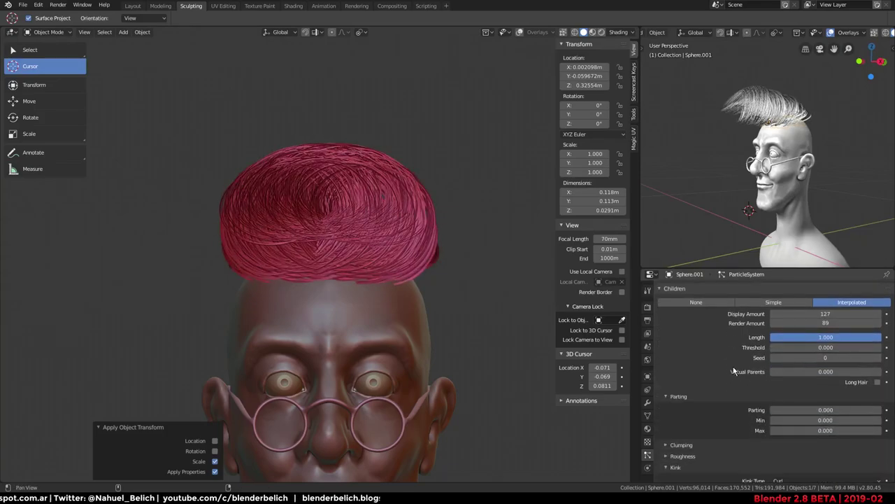
pyautogui.moveTo(837, 338); pyautogui.dragTo(799, 339)
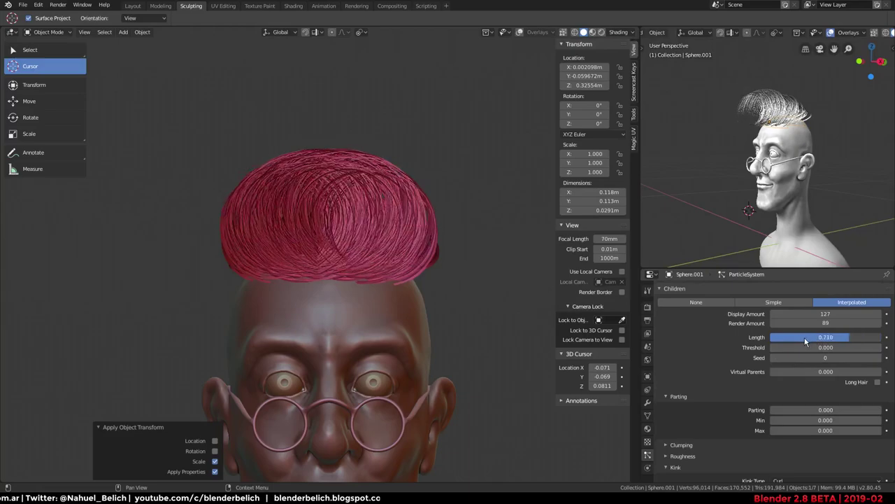
pyautogui.moveTo(364, 235); pyautogui.dragTo(402, 256, button='middle')
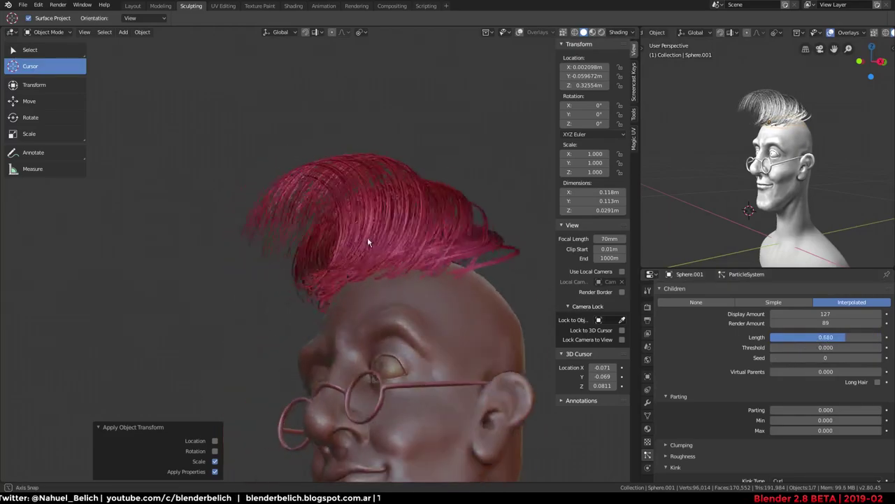
pyautogui.moveTo(811, 341); pyautogui.dragTo(860, 341)
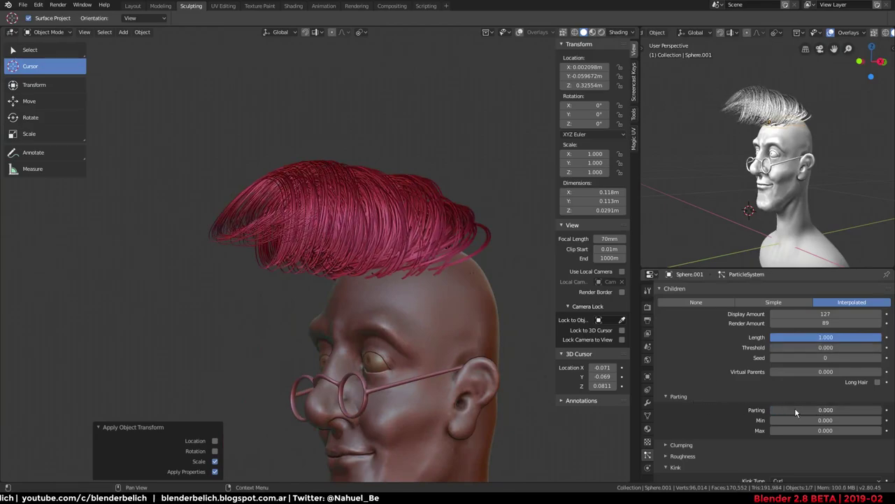
# Set the child Clumping clump value slightly negative
pyautogui.scroll(-2, 782, 407)
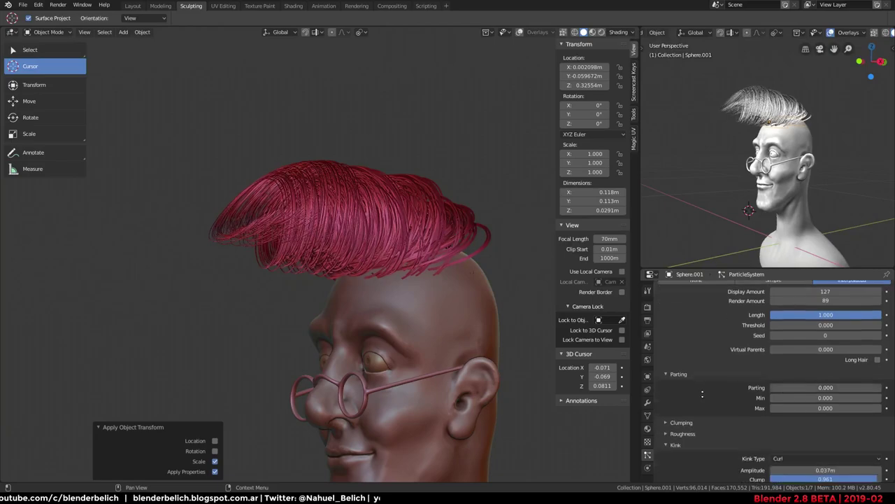
pyautogui.click(670, 368)
pyautogui.click(683, 378)
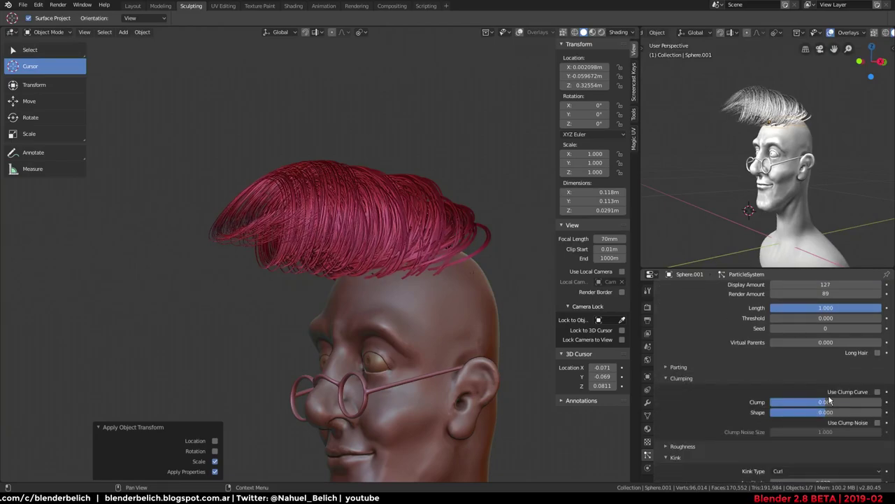
pyautogui.moveTo(826, 404); pyautogui.dragTo(825, 404)
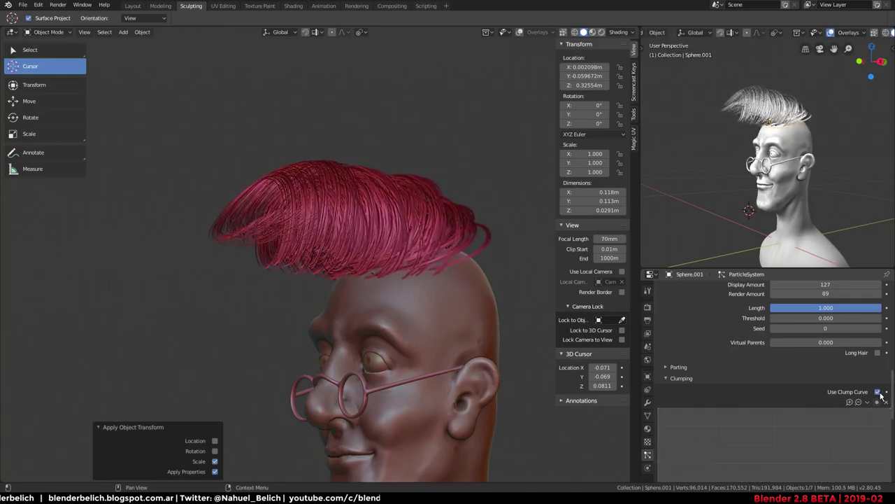
# Set the child Roughness uniform value to 0.032
pyautogui.scroll(-2, 786, 422)
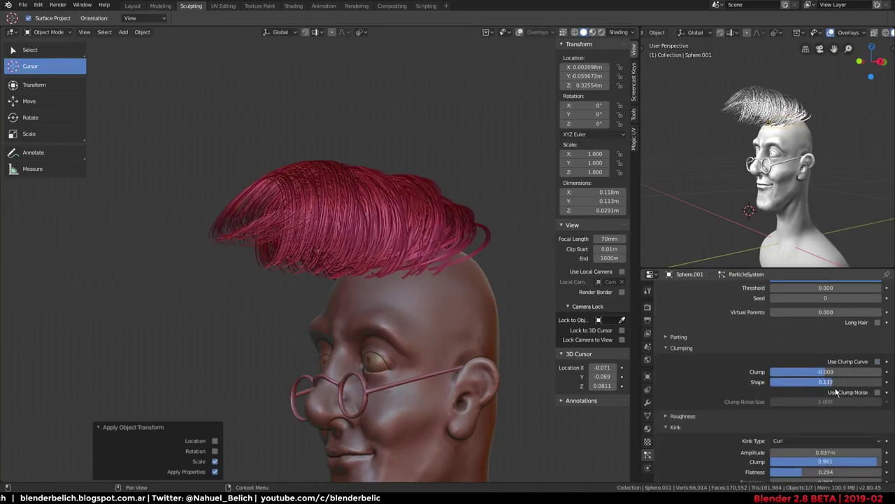
pyautogui.scroll(-2, 762, 411)
pyautogui.click(682, 320)
pyautogui.click(684, 329)
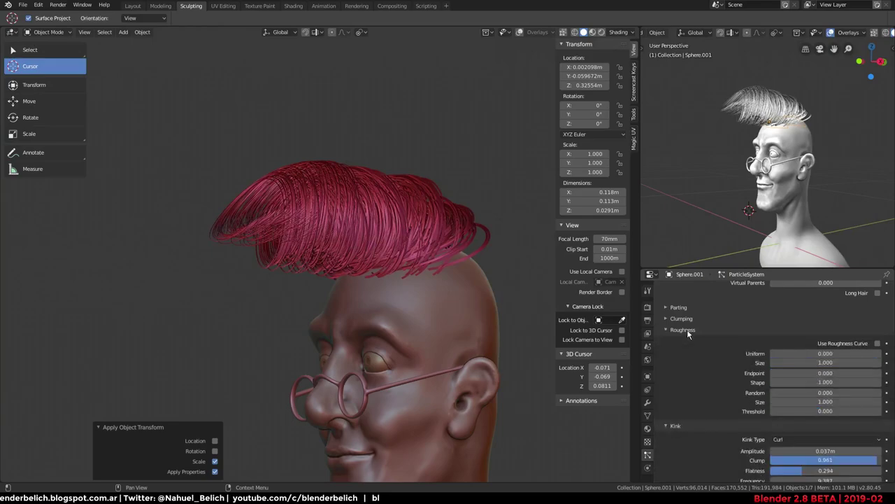
pyautogui.moveTo(810, 353); pyautogui.dragTo(817, 353)
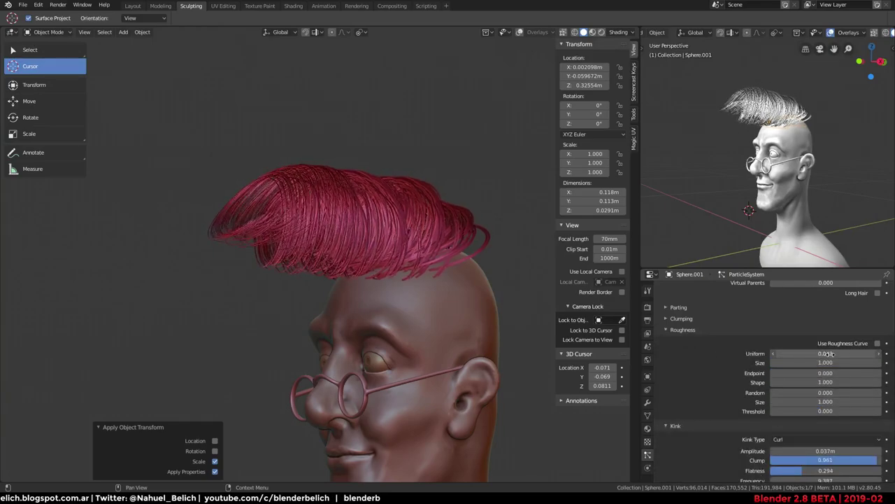
pyautogui.scroll(-3, 657, 317)
pyautogui.moveTo(531, 301)
pyautogui.mouseDown(button='middle')
pyautogui.moveTo(457, 288)
pyautogui.moveTo(474, 314)
pyautogui.mouseUp(button='middle')
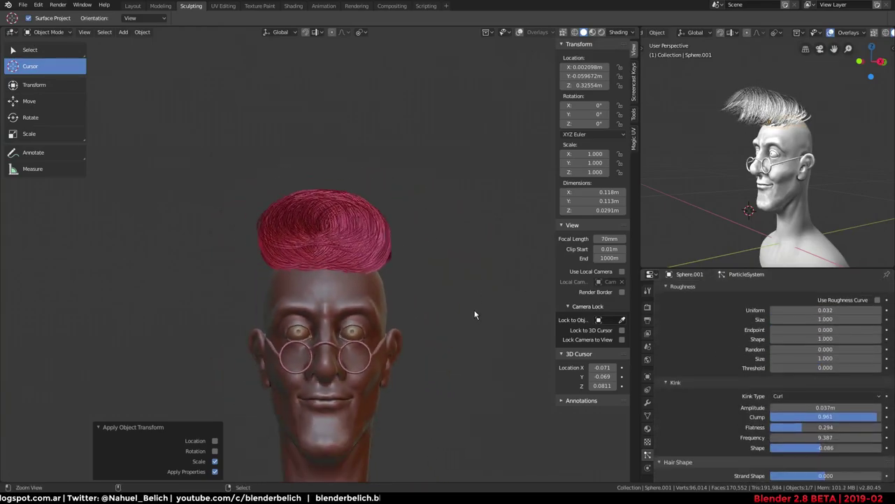
pyautogui.moveTo(450, 245)
pyautogui.mouseDown(button='middle')
pyautogui.moveTo(552, 240)
pyautogui.moveTo(440, 249)
pyautogui.mouseUp(button='middle')
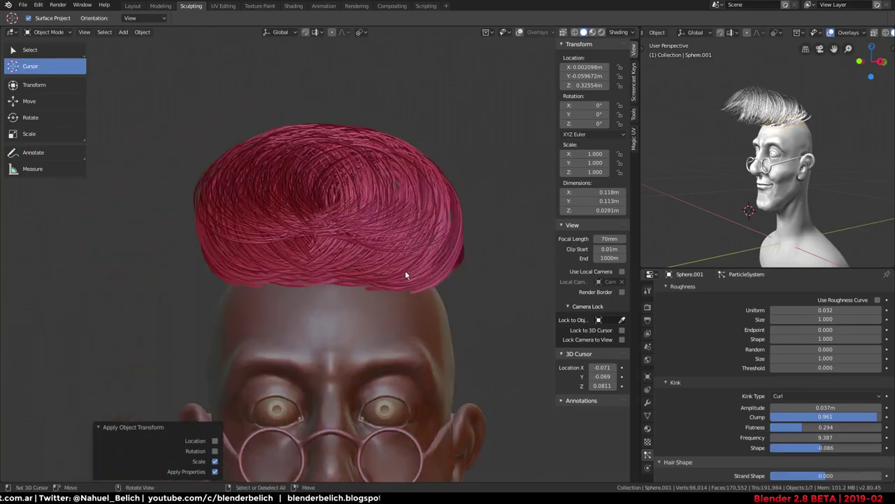
# Select and delete rim vertices of the scalp cap in Edit Mode
pyautogui.press('Tab')
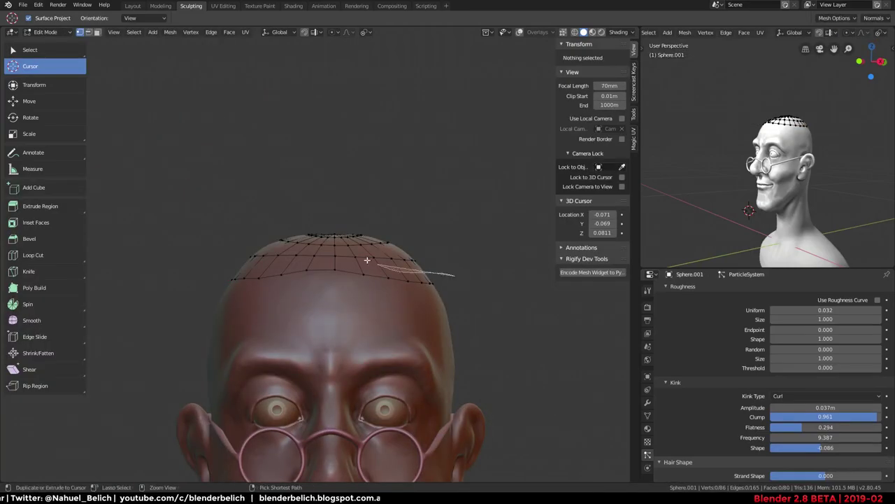
pyautogui.keyDown('ctrl'); pyautogui.moveTo(196, 271); pyautogui.dragTo(200, 271, button='right'); pyautogui.keyUp('ctrl')
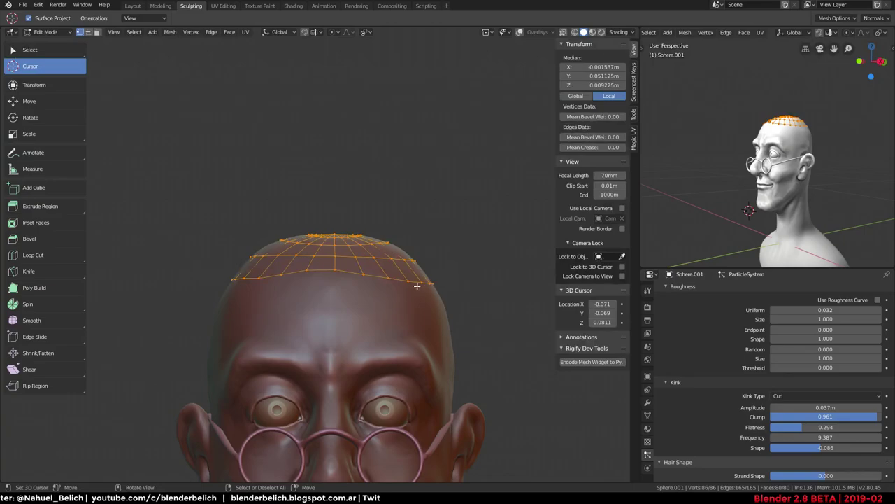
pyautogui.hotkey('alt', 'a')
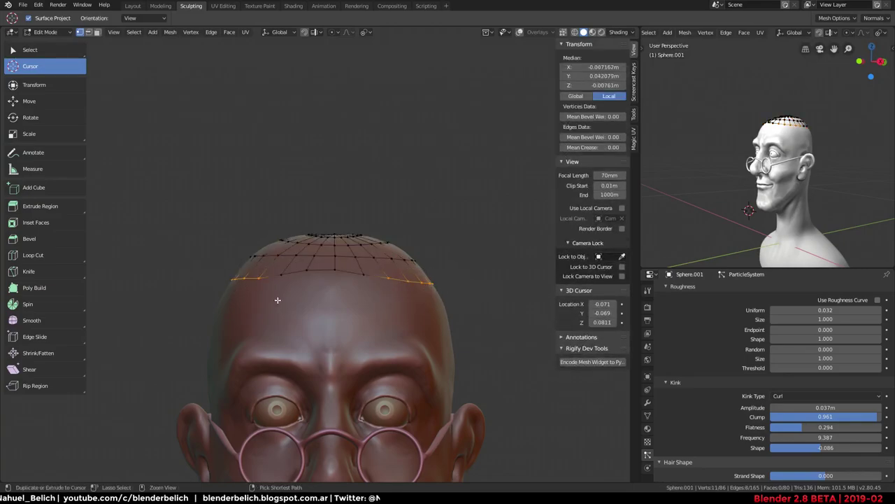
pyautogui.moveTo(277, 299); pyautogui.dragTo(268, 271, button='middle')
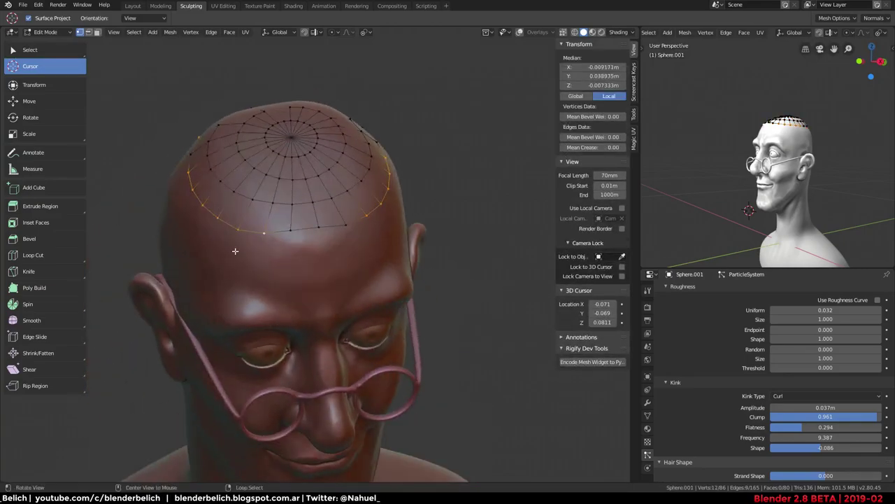
pyautogui.press('x')
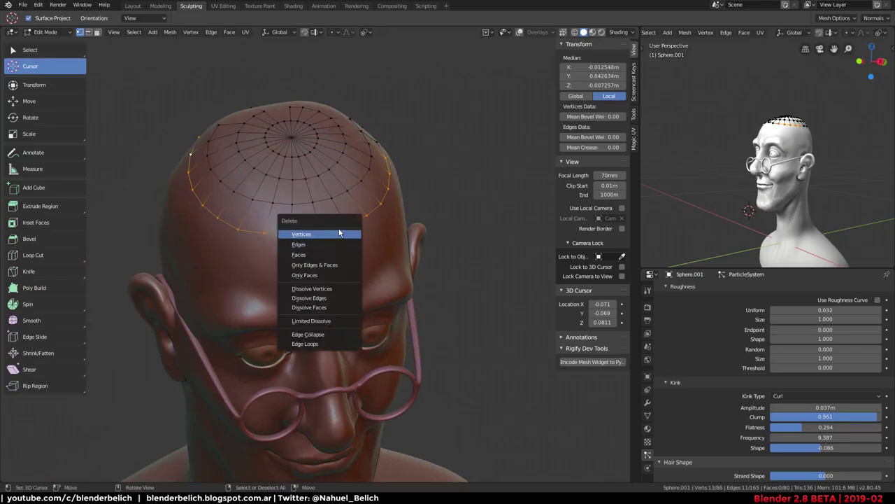
pyautogui.click(339, 232)
# Move a vertex forward toward the hairline and preview the hair in Object Mode
pyautogui.keyDown('alt'); pyautogui.moveTo(322, 230); pyautogui.dragTo(413, 207, button='middle'); pyautogui.keyUp('alt')
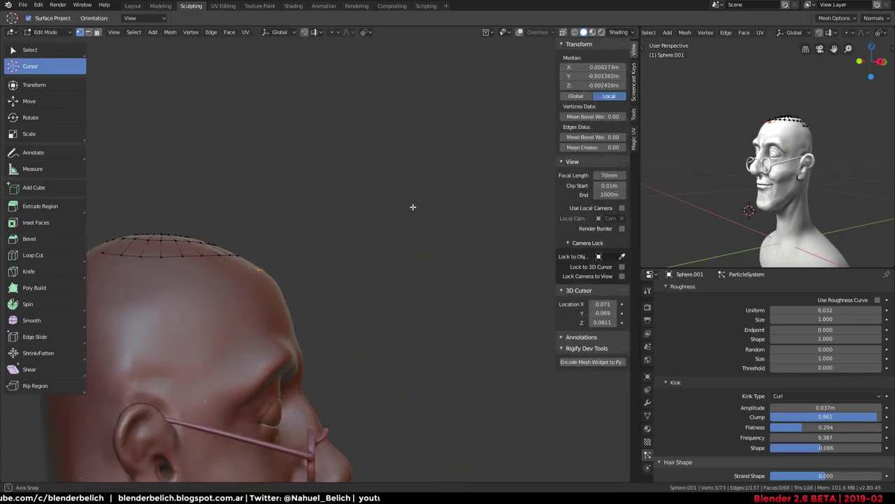
pyautogui.press('g')
pyautogui.click(433, 260)
pyautogui.moveTo(418, 345); pyautogui.dragTo(353, 299, button='middle')
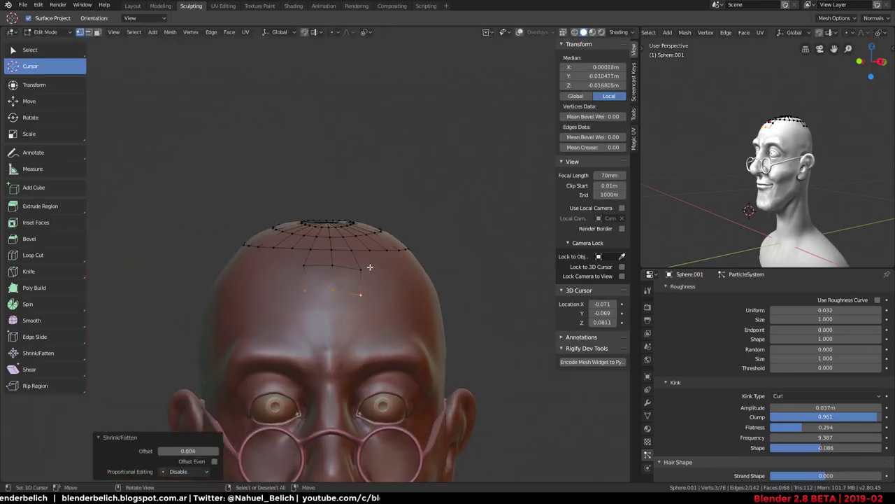
pyautogui.press('Tab')
pyautogui.keyDown('alt'); pyautogui.moveTo(262, 274); pyautogui.dragTo(350, 286, button='middle'); pyautogui.keyUp('alt')
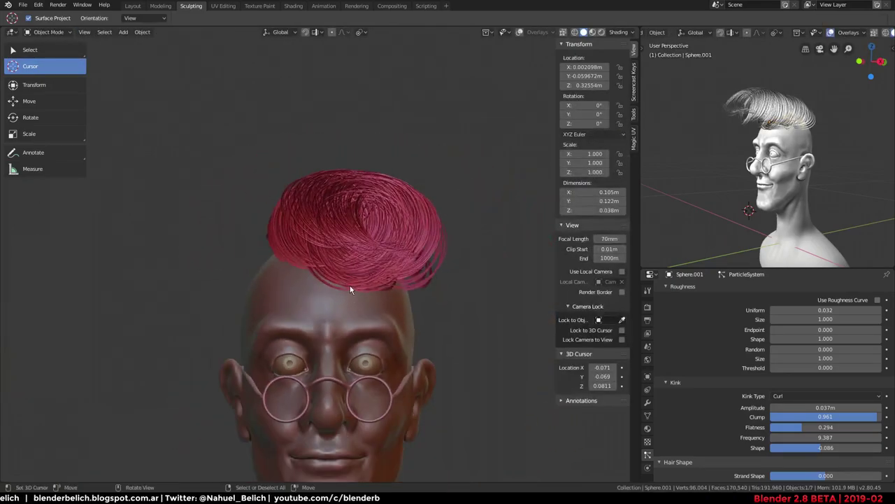
pyautogui.press('Tab')
pyautogui.keyDown('shift'); pyautogui.moveTo(400, 272); pyautogui.dragTo(378, 293, button='middle'); pyautogui.keyUp('shift')
# Extrude then delete the extra selected vertices, preview the hair, and return to Edit Mode
pyautogui.press('e')
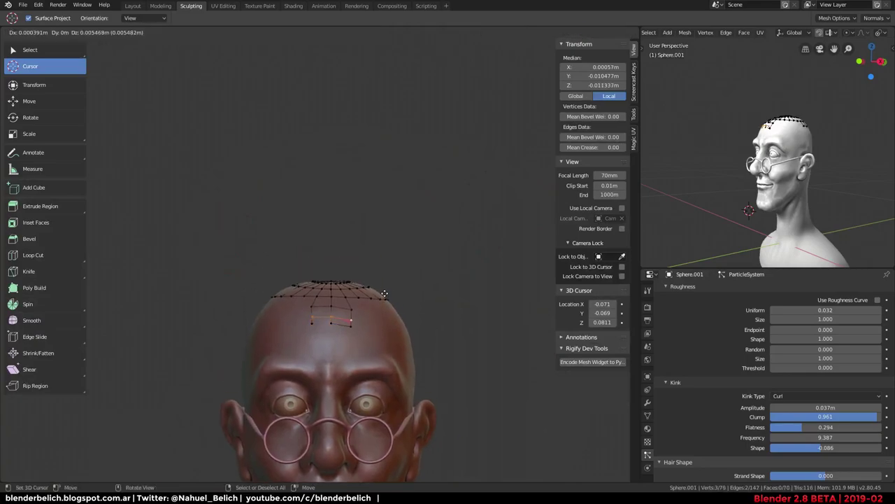
pyautogui.rightClick(384, 301)
pyautogui.press('x')
pyautogui.click(384, 301)
pyautogui.press('a')
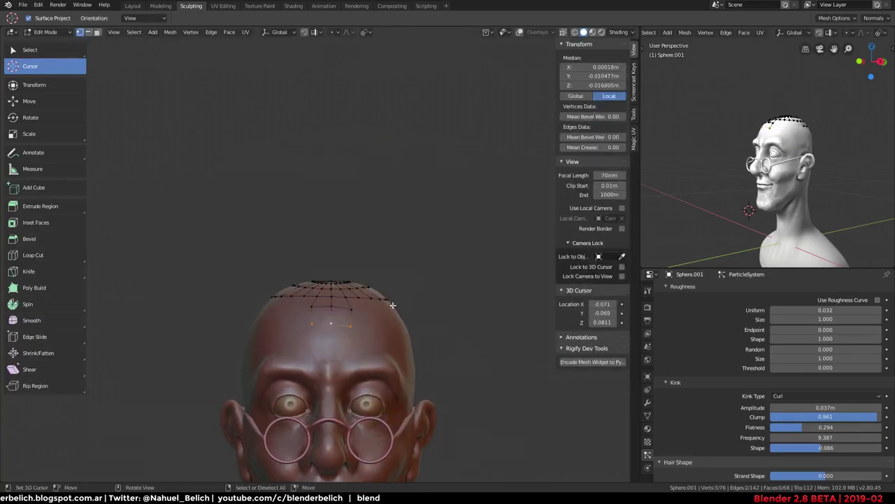
pyautogui.press('Tab')
pyautogui.moveTo(206, 321)
pyautogui.keyDown('alt'); pyautogui.mouseDown(button='middle')
pyautogui.moveTo(293, 309)
pyautogui.moveTo(334, 390)
pyautogui.moveTo(232, 290)
pyautogui.moveTo(299, 294)
pyautogui.moveTo(268, 278)
pyautogui.moveTo(371, 236)
pyautogui.moveTo(428, 271)
pyautogui.moveTo(397, 353)
pyautogui.moveTo(391, 411)
pyautogui.moveTo(368, 319)
pyautogui.moveTo(360, 362)
pyautogui.moveTo(369, 180)
pyautogui.mouseUp(button='middle'); pyautogui.keyUp('alt')
pyautogui.hotkey('ctrl', 'Tab')
pyautogui.click(460, 278)
# Delete the stray vertices along the scalp cap's top edge
pyautogui.click(342, 175)
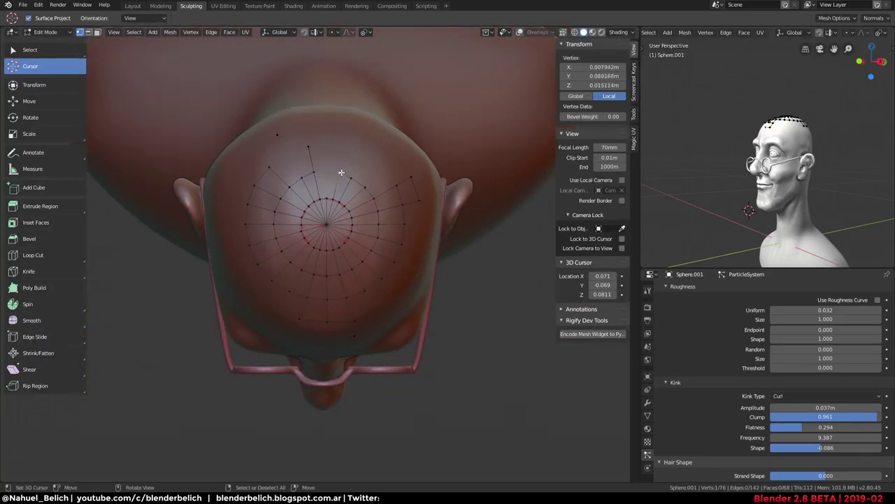
pyautogui.rightClick(369, 181)
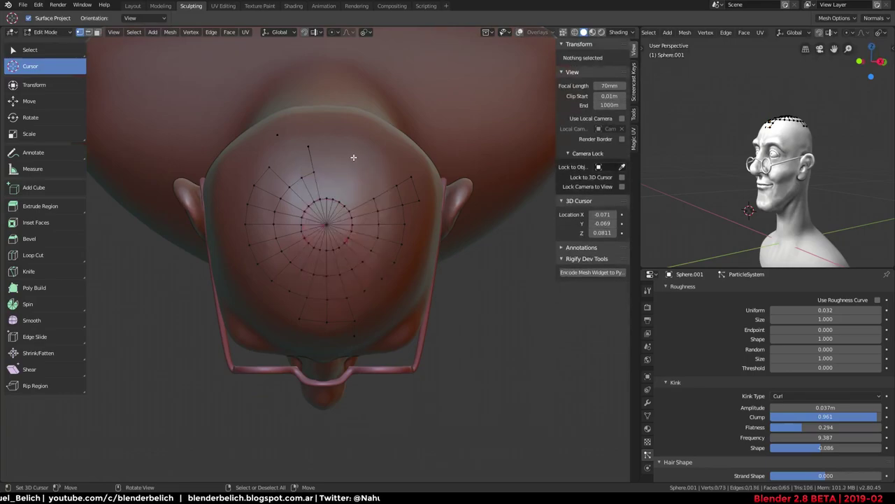
pyautogui.click(352, 168)
pyautogui.click(337, 194)
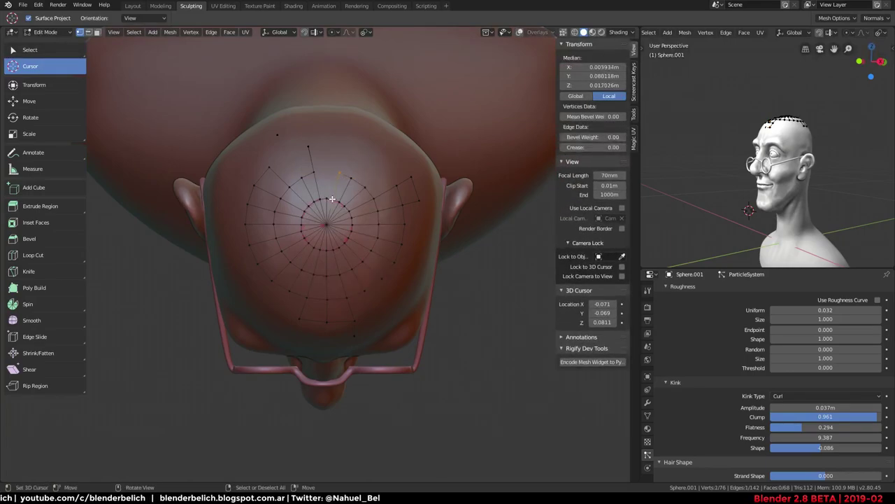
pyautogui.keyDown('shift'); pyautogui.click(314, 171); pyautogui.keyUp('shift')
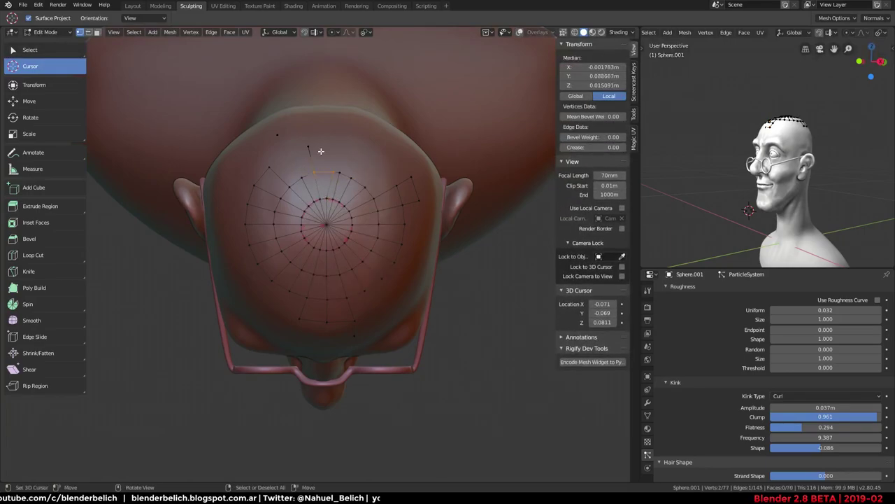
pyautogui.press('x')
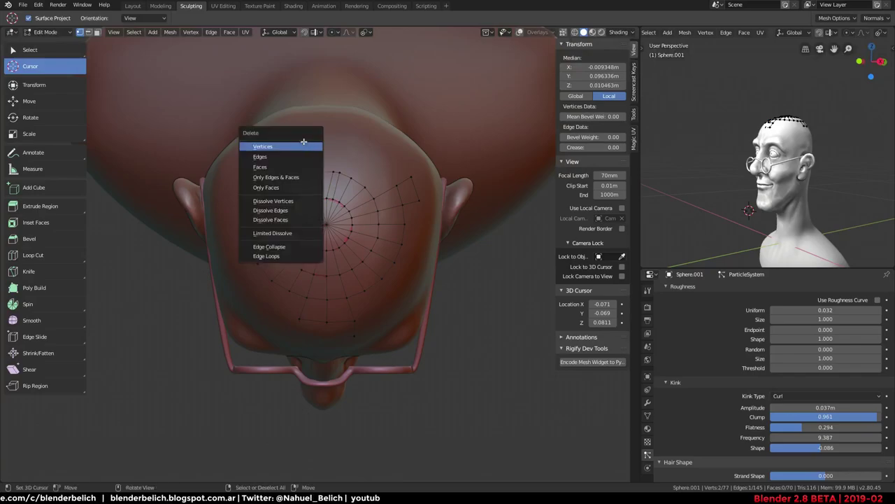
pyautogui.click(304, 144)
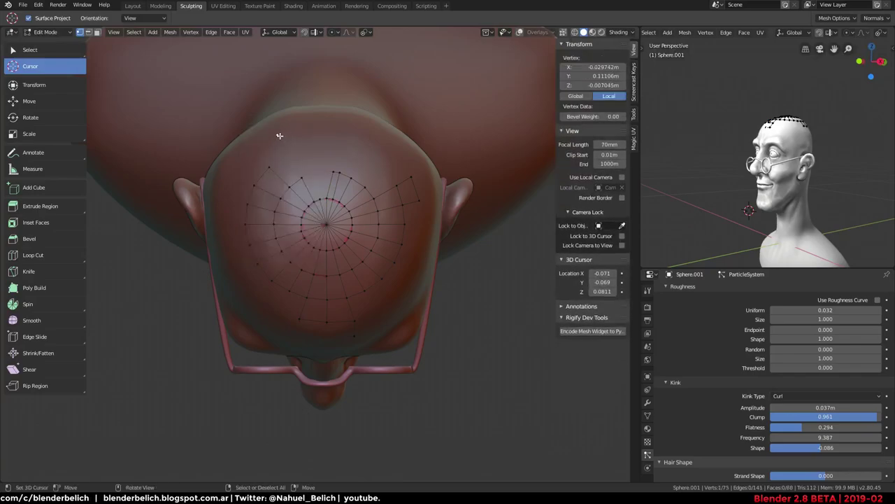
# Select more top-edge vertices and nudge the cap's top vertex slightly left
pyautogui.click(278, 134)
pyautogui.press('x')
pyautogui.click(286, 144)
pyautogui.click(315, 195)
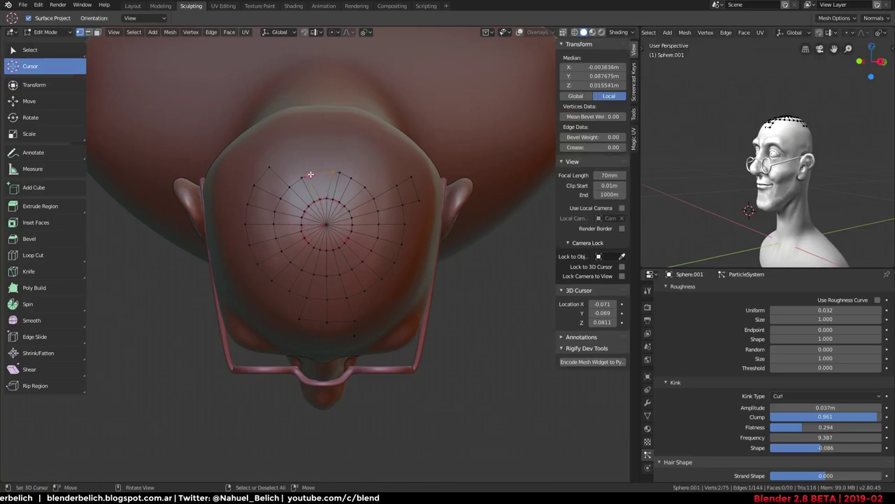
pyautogui.click(314, 174)
pyautogui.press('g')
pyautogui.click(330, 170)
pyautogui.press('g')
pyautogui.click(322, 170)
pyautogui.press('g')
pyautogui.press('x')
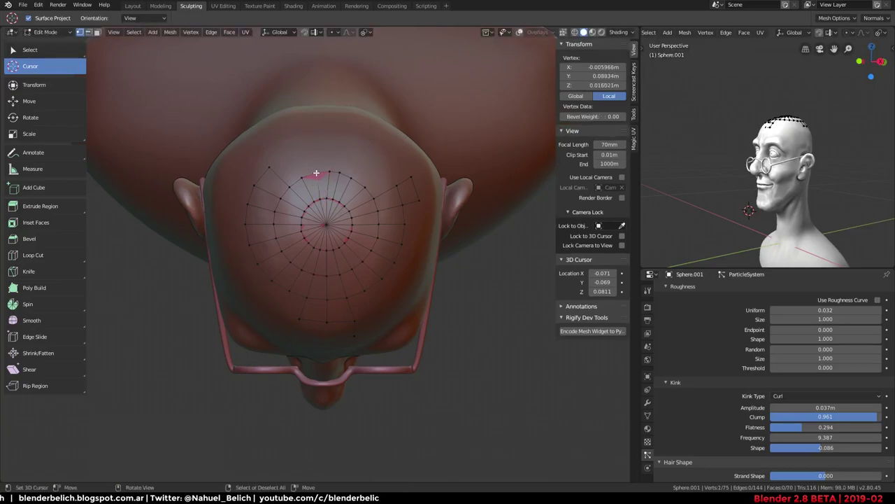
pyautogui.click(316, 170)
# Delete the stray right-side cap vertices and check the hair in Object Mode
pyautogui.click(404, 167)
pyautogui.press('x')
pyautogui.click(413, 172)
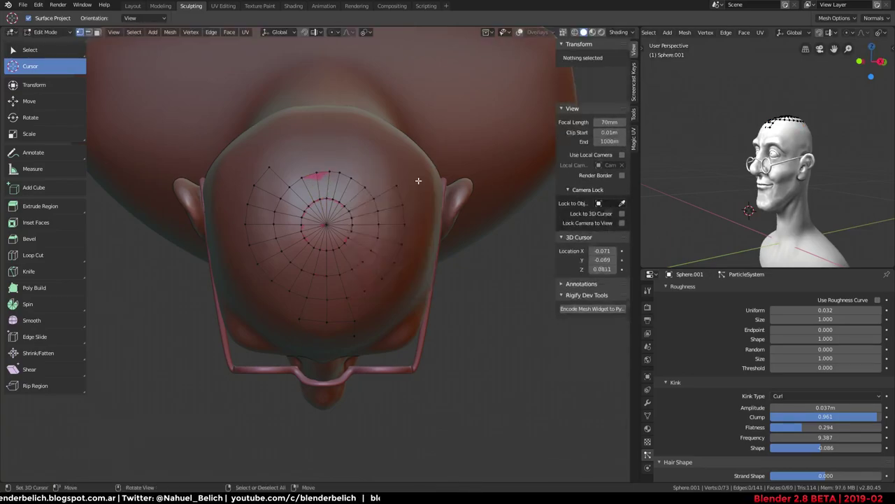
pyautogui.click(282, 159)
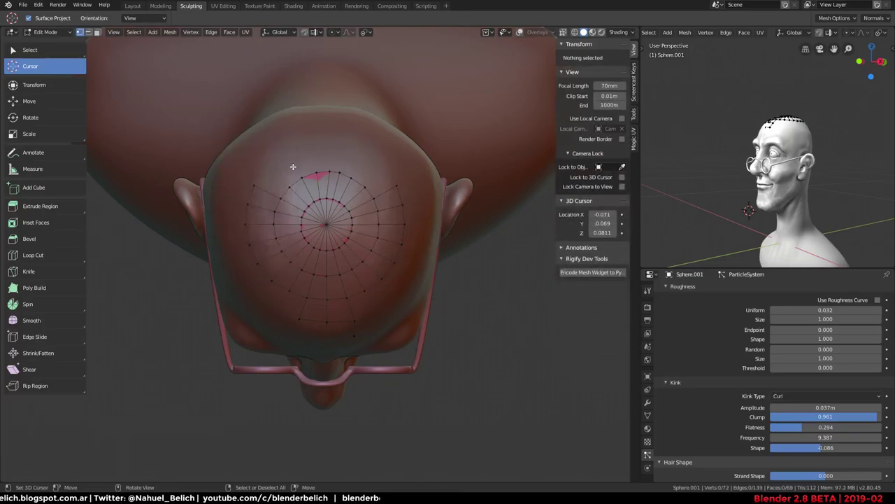
pyautogui.press('Tab')
pyautogui.moveTo(371, 238)
pyautogui.mouseDown(button='middle')
pyautogui.moveTo(347, 213)
pyautogui.moveTo(359, 157)
pyautogui.moveTo(380, 177)
pyautogui.mouseUp(button='middle')
pyautogui.moveTo(369, 235)
pyautogui.mouseDown(button='middle')
pyautogui.moveTo(375, 329)
pyautogui.moveTo(356, 236)
pyautogui.moveTo(292, 181)
pyautogui.mouseUp(button='middle')
# Lasso the outer left and right cap vertices, delete them, and return to Object Mode
pyautogui.press('Tab')
pyautogui.scroll(1, 356, 236)
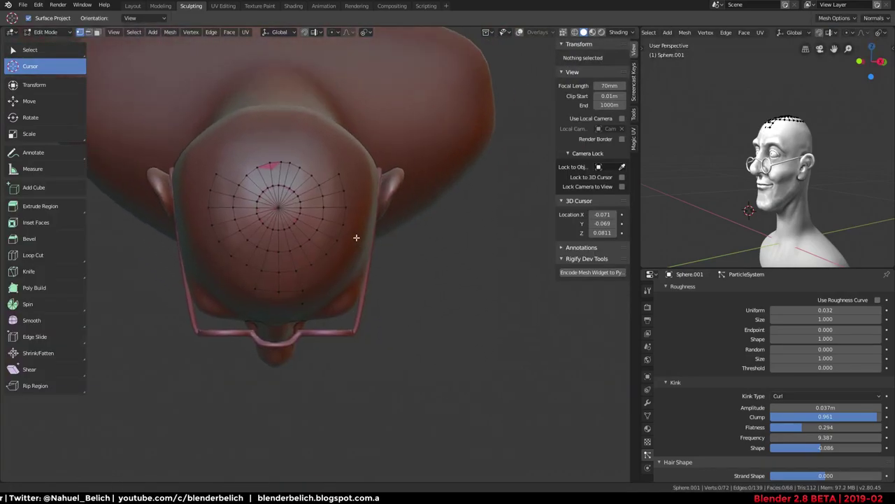
pyautogui.keyDown('alt'); pyautogui.click(345, 188); pyautogui.keyUp('alt')
pyautogui.press('a')
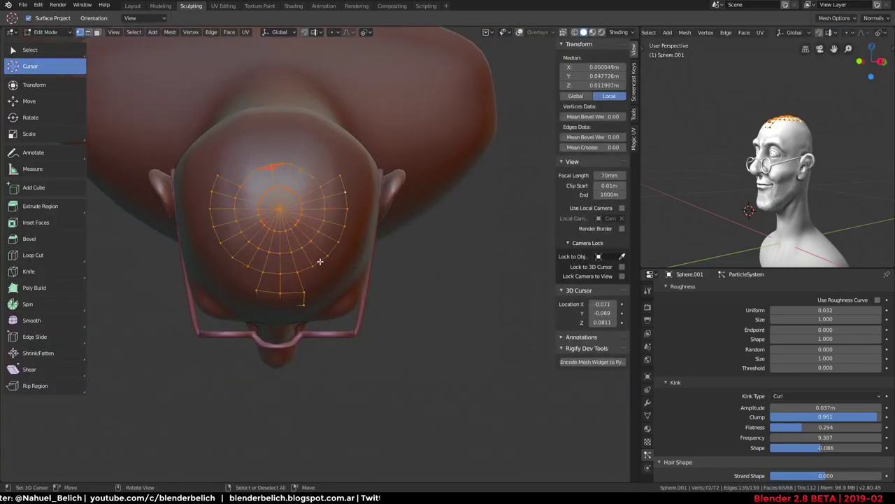
pyautogui.hotkey('alt', 'a')
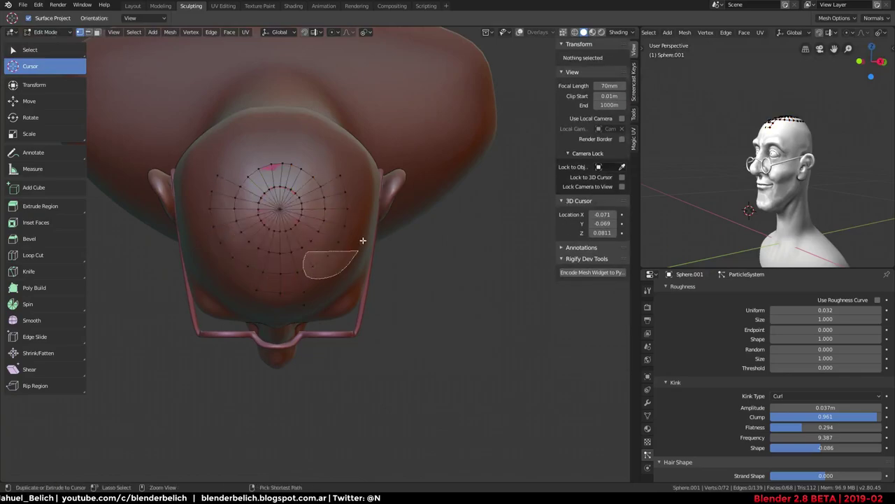
pyautogui.keyDown('ctrl'); pyautogui.moveTo(362, 240); pyautogui.dragTo(337, 177, button='right'); pyautogui.keyUp('ctrl')
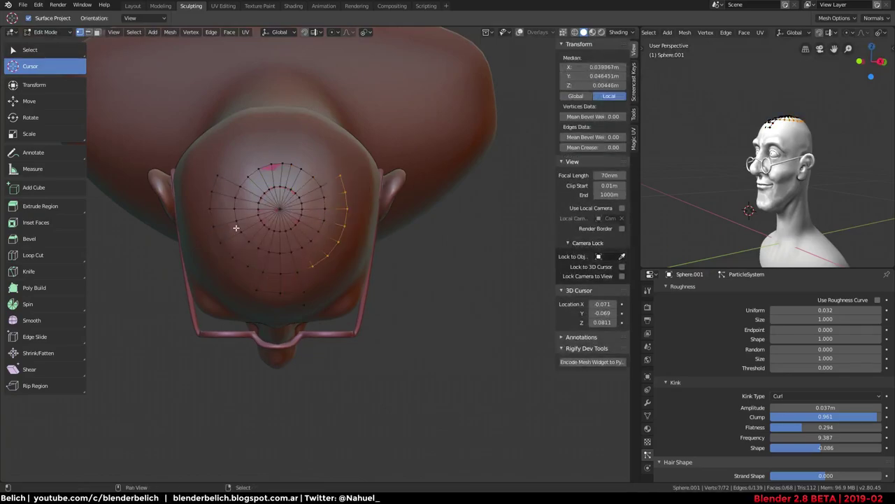
pyautogui.keyDown('ctrl'); pyautogui.moveTo(197, 250); pyautogui.dragTo(229, 191, button='right'); pyautogui.keyUp('ctrl')
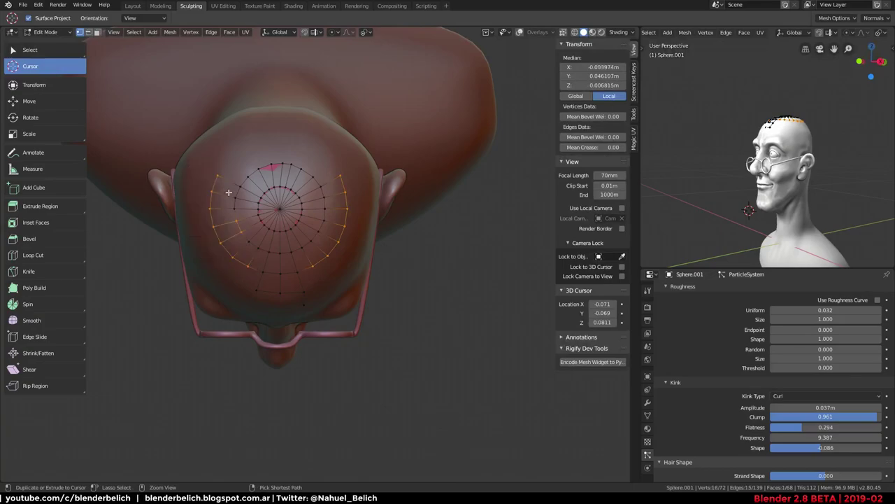
pyautogui.press('x')
pyautogui.click(249, 213)
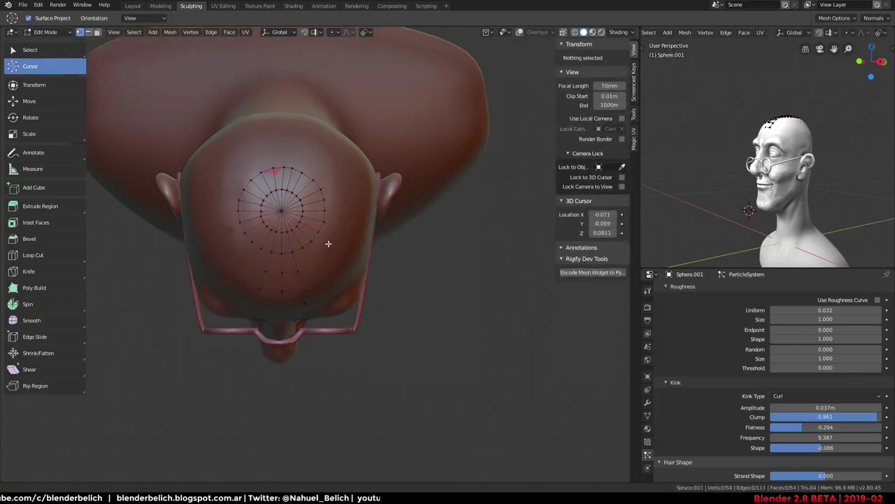
pyautogui.press('Tab')
pyautogui.moveTo(287, 252)
pyautogui.mouseDown(button='middle')
pyautogui.moveTo(332, 212)
pyautogui.moveTo(321, 260)
pyautogui.mouseUp(button='middle')
# Comb the cap's strands into an S-curve, then up into a raised crest from the side
pyautogui.hotkey('ctrl', 'Tab')
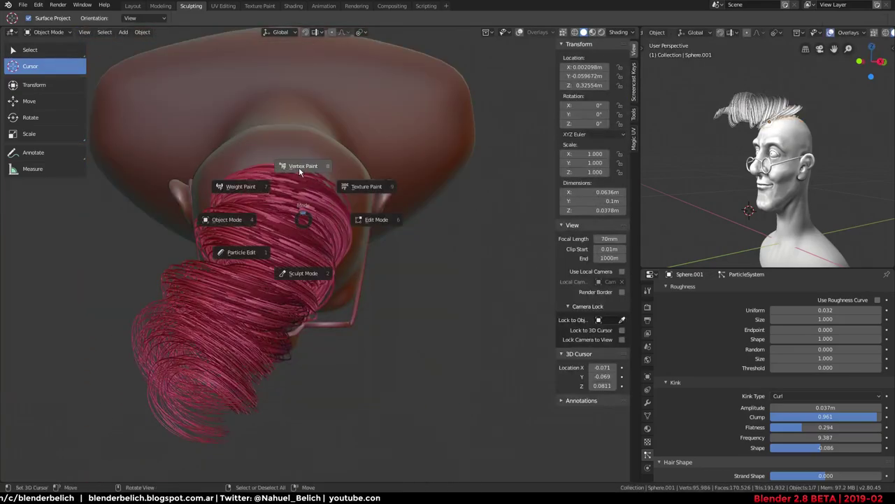
pyautogui.click(260, 243)
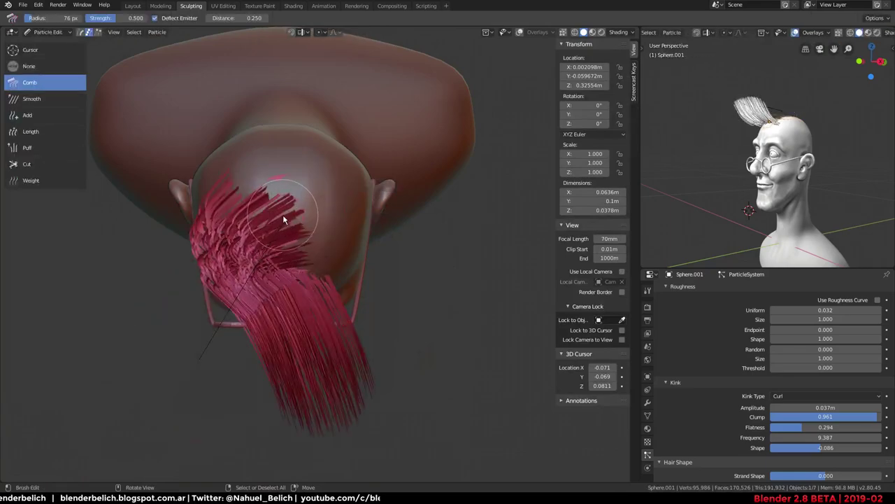
pyautogui.moveTo(284, 219); pyautogui.dragTo(285, 276)
pyautogui.moveTo(273, 203)
pyautogui.mouseDown()
pyautogui.moveTo(245, 373)
pyautogui.moveTo(299, 349)
pyautogui.moveTo(265, 413)
pyautogui.moveTo(234, 335)
pyautogui.moveTo(275, 384)
pyautogui.moveTo(254, 424)
pyautogui.moveTo(254, 393)
pyautogui.moveTo(302, 371)
pyautogui.moveTo(290, 300)
pyautogui.moveTo(284, 448)
pyautogui.mouseUp()
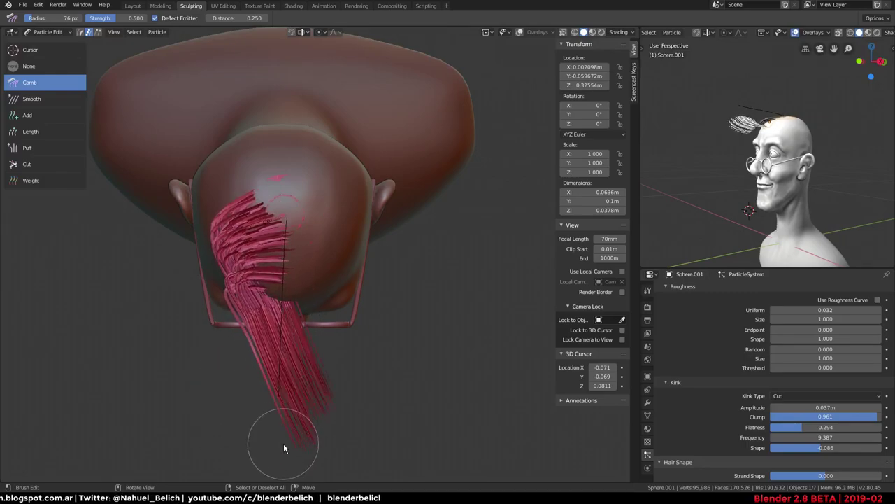
pyautogui.moveTo(339, 364)
pyautogui.mouseDown(button='middle')
pyautogui.moveTo(205, 220)
pyautogui.moveTo(225, 261)
pyautogui.mouseUp(button='middle')
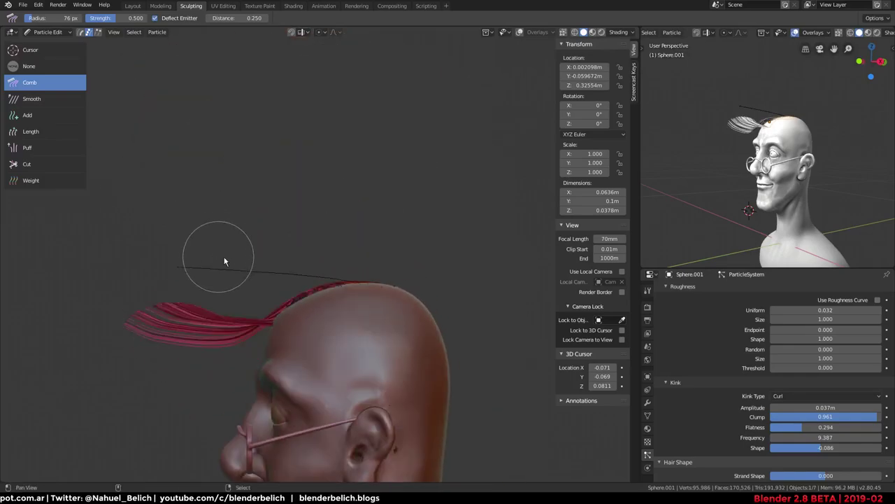
pyautogui.moveTo(330, 282)
pyautogui.mouseDown()
pyautogui.moveTo(353, 271)
pyautogui.moveTo(299, 256)
pyautogui.moveTo(247, 275)
pyautogui.moveTo(214, 263)
pyautogui.moveTo(201, 233)
pyautogui.mouseUp()
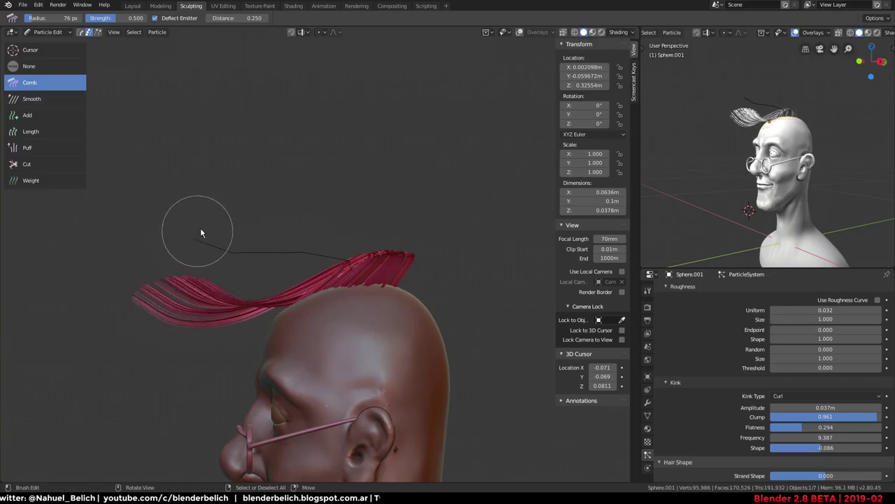
pyautogui.hotkey('ctrl', 'Tab')
# Set the hair Kink Flatness to 0 after briefly trying about 0.81
pyautogui.click(286, 225)
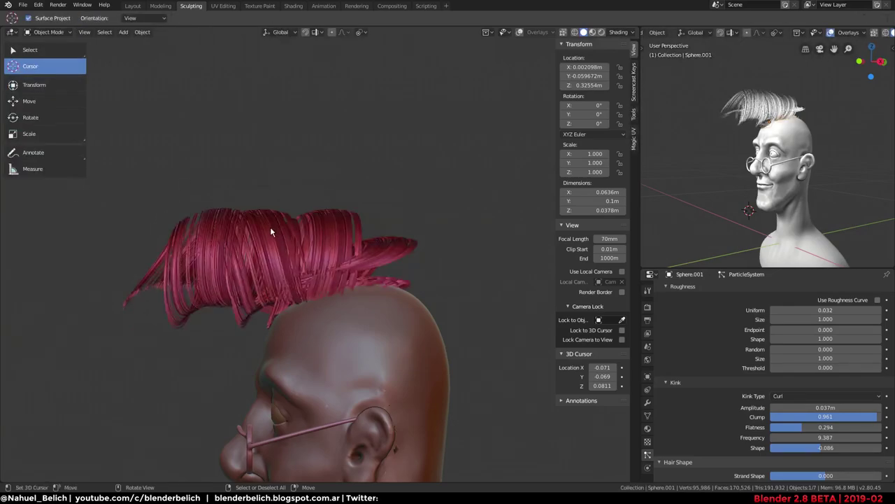
pyautogui.moveTo(270, 226)
pyautogui.mouseDown(button='middle')
pyautogui.moveTo(223, 273)
pyautogui.moveTo(327, 238)
pyautogui.moveTo(401, 272)
pyautogui.mouseUp(button='middle')
pyautogui.scroll(-3, 761, 400)
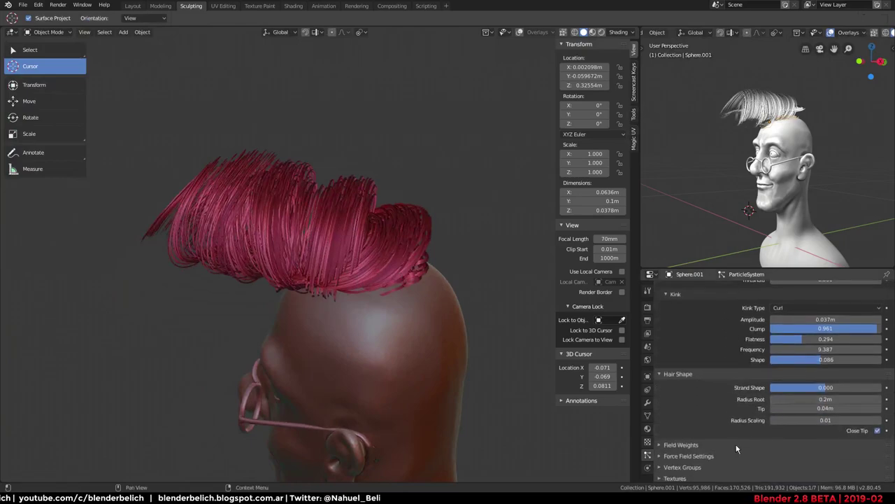
pyautogui.scroll(1, 741, 441)
pyautogui.scroll(1, 832, 403)
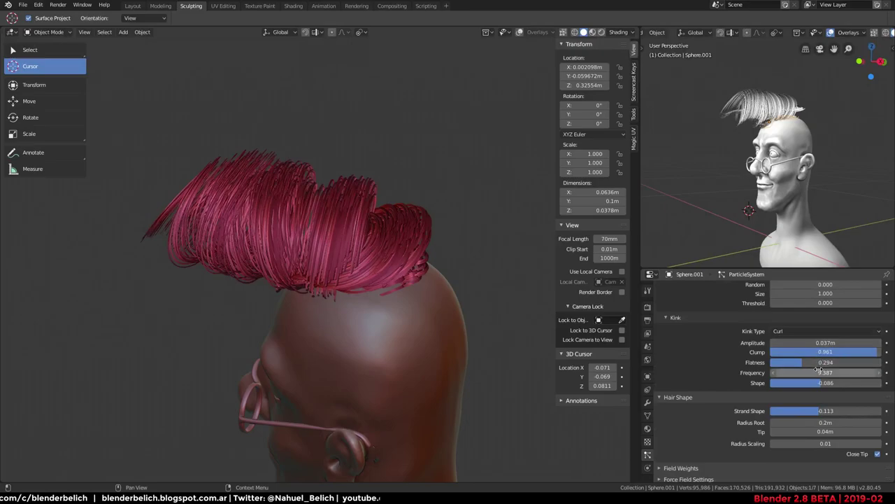
pyautogui.moveTo(817, 369)
pyautogui.mouseDown()
pyautogui.moveTo(833, 363)
pyautogui.moveTo(558, 316)
pyautogui.mouseUp()
pyautogui.moveTo(558, 316)
pyautogui.mouseDown(button='middle')
pyautogui.moveTo(371, 314)
pyautogui.moveTo(386, 284)
pyautogui.moveTo(345, 320)
pyautogui.moveTo(380, 314)
pyautogui.moveTo(368, 289)
pyautogui.moveTo(392, 294)
pyautogui.mouseUp(button='middle')
# Raise the child Display Amount to 178 and view the denser hair around the face
pyautogui.scroll(-1, 736, 342)
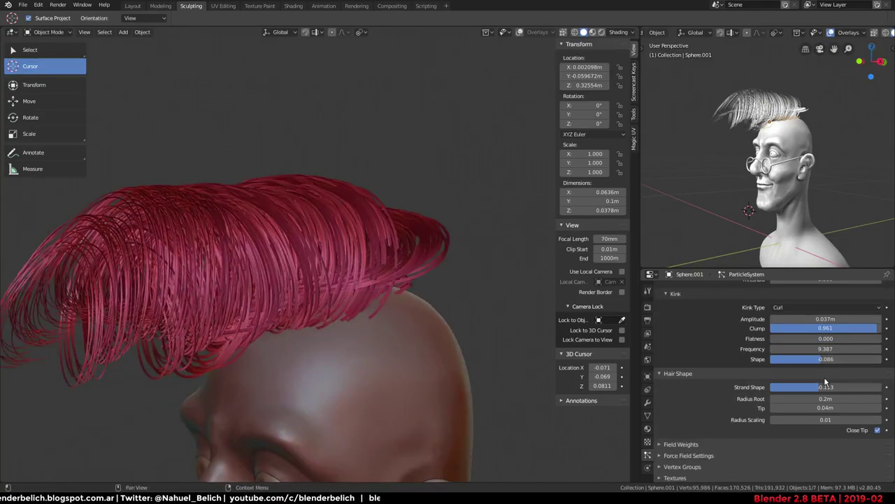
pyautogui.scroll(3, 824, 381)
pyautogui.scroll(3, 820, 353)
pyautogui.scroll(3, 817, 325)
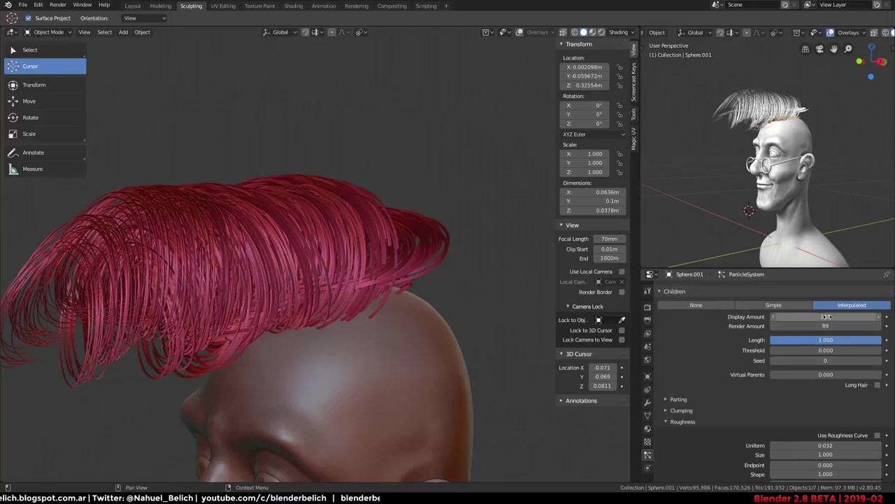
pyautogui.moveTo(825, 316); pyautogui.dragTo(833, 317)
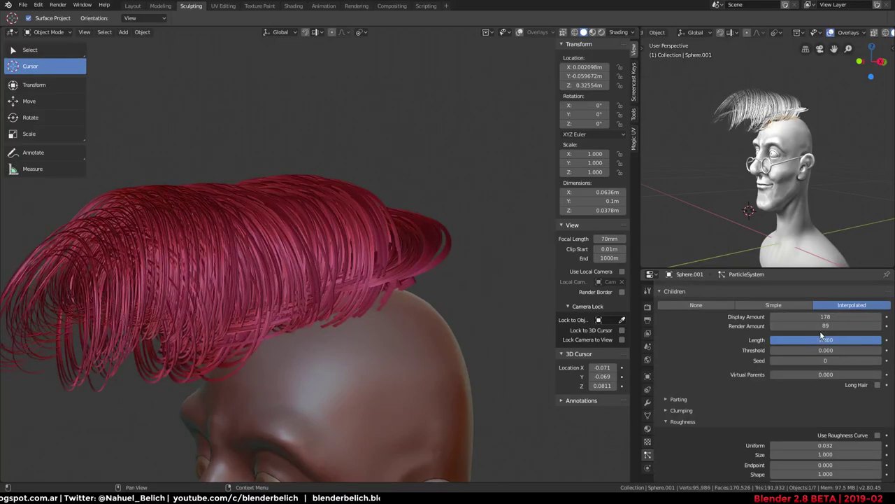
pyautogui.moveTo(369, 262)
pyautogui.mouseDown(button='middle')
pyautogui.moveTo(425, 287)
pyautogui.moveTo(389, 302)
pyautogui.moveTo(430, 296)
pyautogui.moveTo(425, 312)
pyautogui.moveTo(350, 298)
pyautogui.moveTo(382, 262)
pyautogui.moveTo(398, 289)
pyautogui.moveTo(340, 250)
pyautogui.moveTo(486, 220)
pyautogui.moveTo(420, 345)
pyautogui.moveTo(406, 345)
pyautogui.moveTo(471, 323)
pyautogui.mouseUp(button='middle')
pyautogui.moveTo(428, 295)
pyautogui.mouseDown(button='middle')
pyautogui.moveTo(391, 286)
pyautogui.moveTo(390, 296)
pyautogui.moveTo(394, 269)
pyautogui.mouseUp(button='middle')
# Snap the 3D cursor to the selected head and inspect it from the side
pyautogui.click(390, 295)
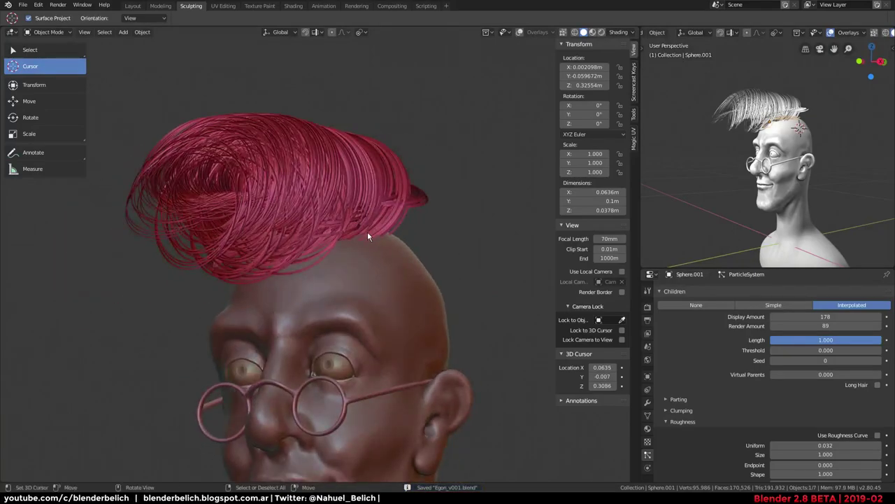
pyautogui.rightClick(391, 250)
pyautogui.moveTo(429, 170)
pyautogui.mouseDown(button='middle')
pyautogui.moveTo(433, 295)
pyautogui.moveTo(401, 348)
pyautogui.moveTo(384, 357)
pyautogui.mouseUp(button='middle')
pyautogui.hotkey('shift', 's')
pyautogui.click(391, 406)
pyautogui.moveTo(378, 395)
pyautogui.mouseDown(button='middle')
pyautogui.moveTo(349, 376)
pyautogui.moveTo(363, 308)
pyautogui.moveTo(319, 223)
pyautogui.mouseUp(button='middle')
pyautogui.moveTo(753, 195)
pyautogui.mouseDown(button='middle')
pyautogui.moveTo(724, 178)
pyautogui.moveTo(699, 203)
pyautogui.mouseUp(button='middle')
pyautogui.scroll(3, 742, 187)
pyautogui.scroll(-3, 715, 191)
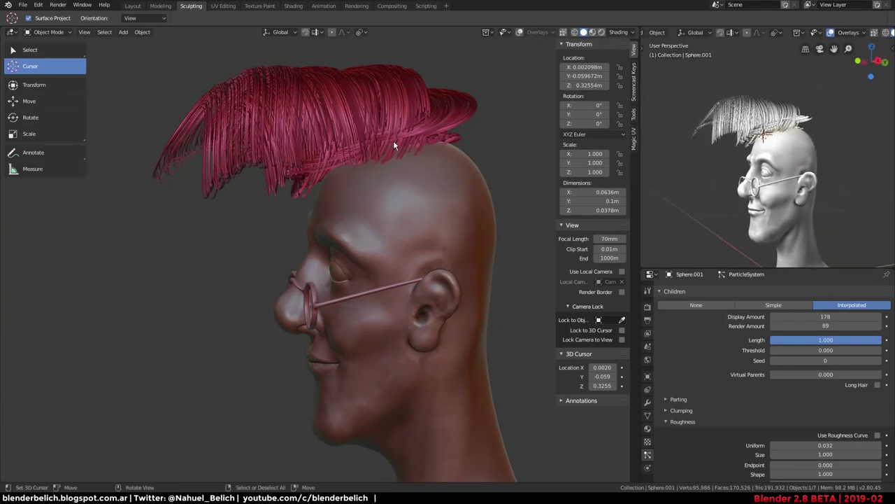
pyautogui.hotkey('ctrl', 'Tab')
# Comb the guide strands forward, then shorten them with the Cut brush
pyautogui.click(300, 174)
pyautogui.moveTo(364, 182)
pyautogui.mouseDown(button='middle')
pyautogui.moveTo(380, 193)
pyautogui.moveTo(275, 155)
pyautogui.mouseUp(button='middle')
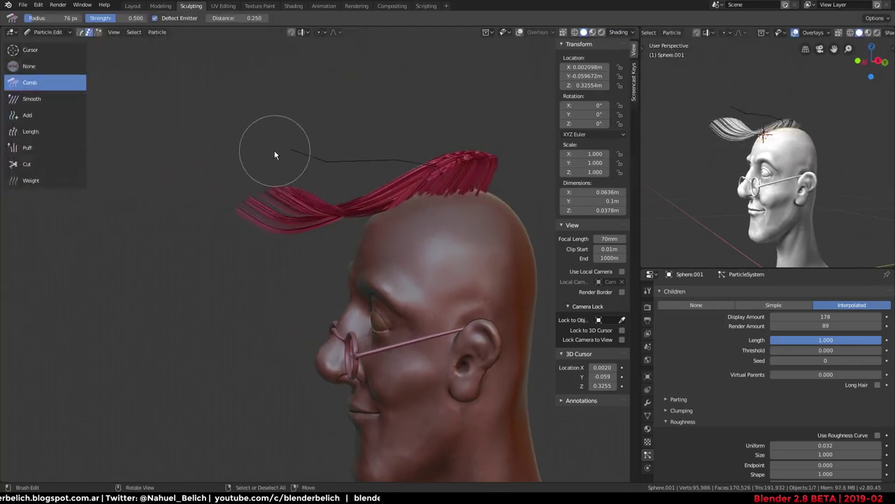
pyautogui.moveTo(275, 155); pyautogui.dragTo(128, 144)
pyautogui.click(43, 132)
pyautogui.moveTo(234, 150)
pyautogui.keyDown('shift'); pyautogui.mouseDown()
pyautogui.moveTo(292, 150)
pyautogui.moveTo(331, 172)
pyautogui.mouseUp(); pyautogui.keyUp('shift')
# Switch modes through the Ctrl+Tab pie, ending back in Particle Edit
pyautogui.hotkey('ctrl', 'Tab')
pyautogui.click(183, 186)
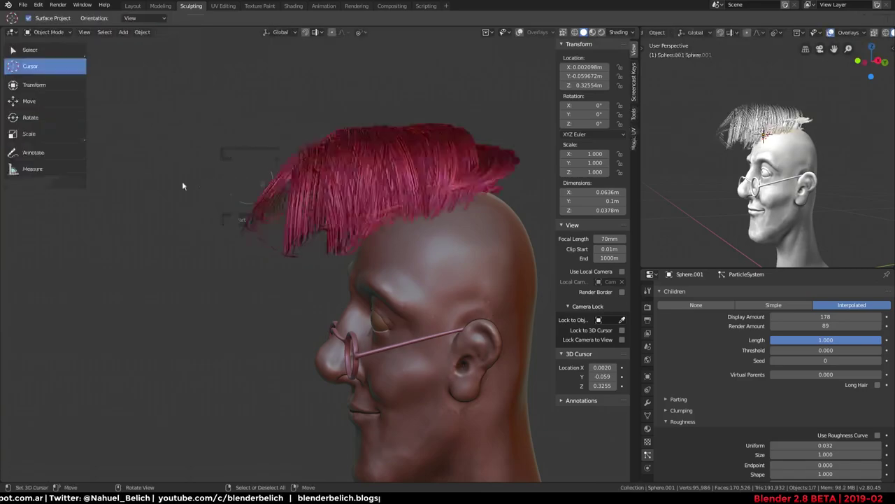
pyautogui.hotkey('ctrl', 'Tab')
pyautogui.click(210, 181)
pyautogui.hotkey('ctrl', 'Tab')
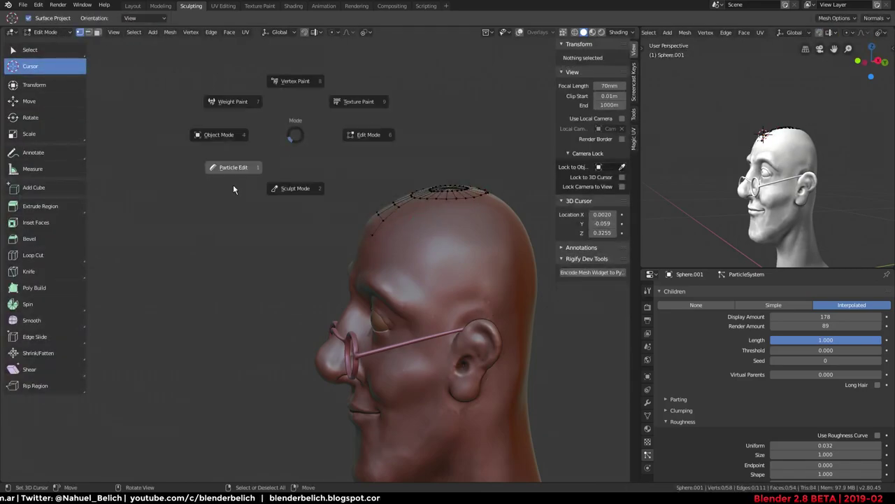
pyautogui.click(233, 184)
pyautogui.hotkey('ctrl', 'Tab')
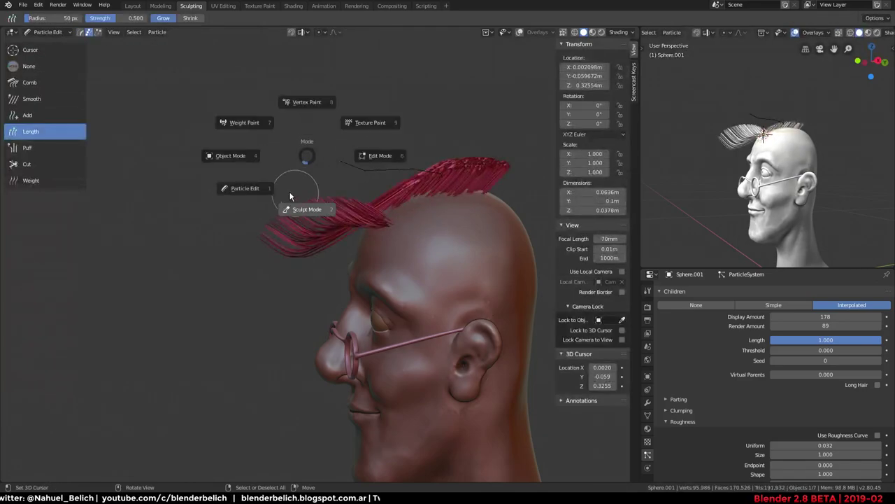
pyautogui.click(285, 190)
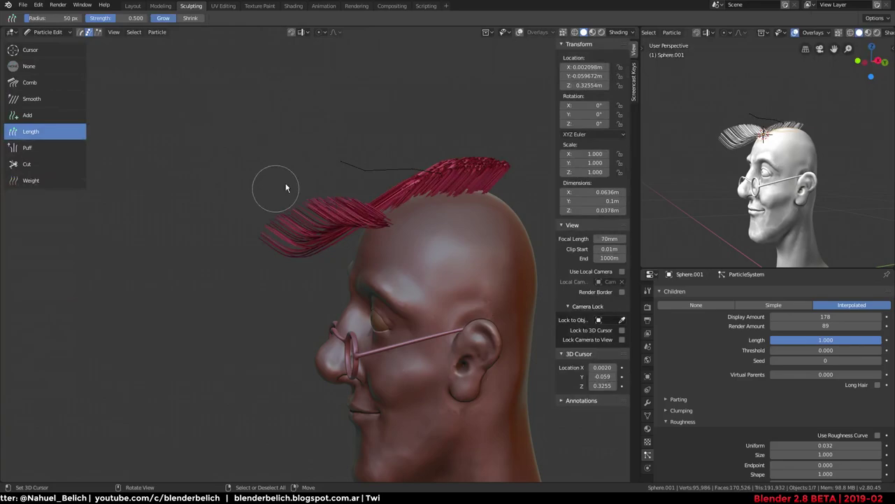
# Comb the red strands into a flat rightward sweep, then view the full hair from the front
pyautogui.click(29, 82)
pyautogui.moveTo(418, 174)
pyautogui.mouseDown()
pyautogui.moveTo(410, 148)
pyautogui.moveTo(353, 172)
pyautogui.moveTo(331, 146)
pyautogui.mouseUp()
pyautogui.moveTo(331, 147)
pyautogui.mouseDown(button='middle')
pyautogui.moveTo(411, 272)
pyautogui.moveTo(394, 233)
pyautogui.moveTo(484, 139)
pyautogui.mouseUp(button='middle')
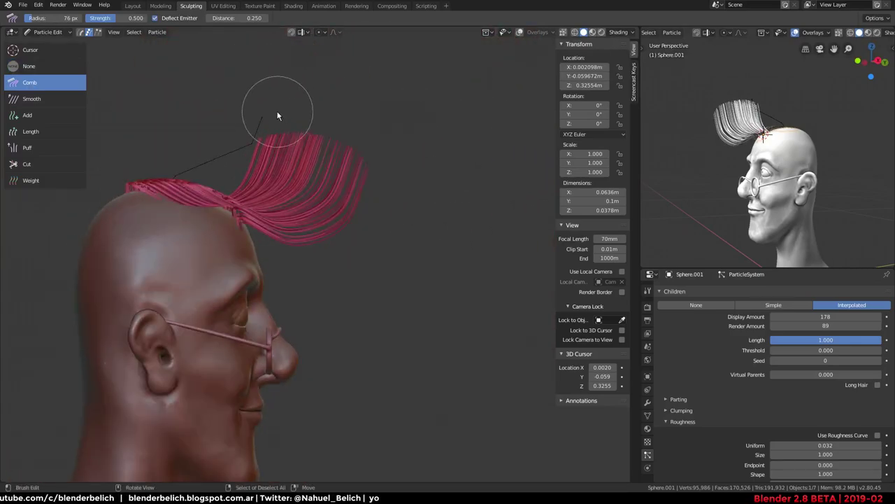
pyautogui.moveTo(277, 115)
pyautogui.mouseDown()
pyautogui.moveTo(220, 150)
pyautogui.moveTo(184, 156)
pyautogui.moveTo(252, 147)
pyautogui.moveTo(276, 130)
pyautogui.mouseUp()
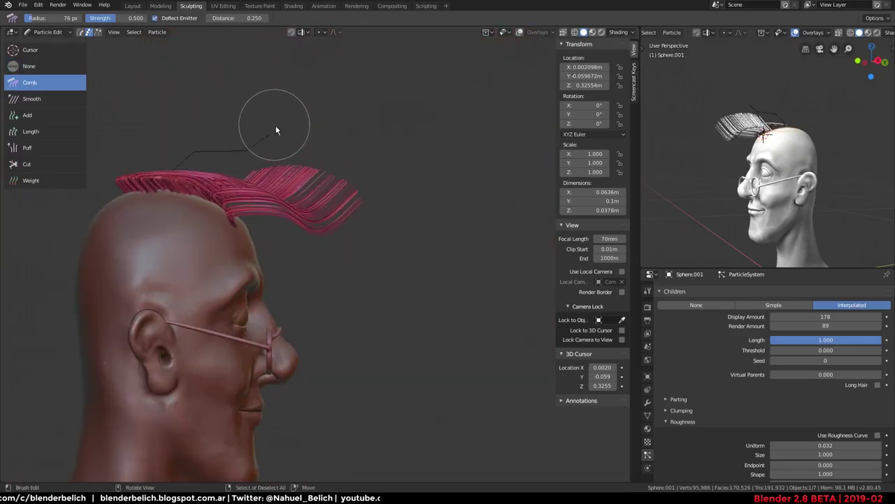
pyautogui.hotkey('ctrl', 'Tab')
pyautogui.click(198, 153)
pyautogui.moveTo(385, 151)
pyautogui.mouseDown(button='middle')
pyautogui.moveTo(259, 144)
pyautogui.moveTo(319, 170)
pyautogui.moveTo(292, 205)
pyautogui.moveTo(343, 169)
pyautogui.moveTo(412, 194)
pyautogui.moveTo(384, 184)
pyautogui.moveTo(497, 199)
pyautogui.moveTo(473, 166)
pyautogui.moveTo(471, 246)
pyautogui.moveTo(490, 252)
pyautogui.mouseUp(button='middle')
pyautogui.scroll(-1, 818, 412)
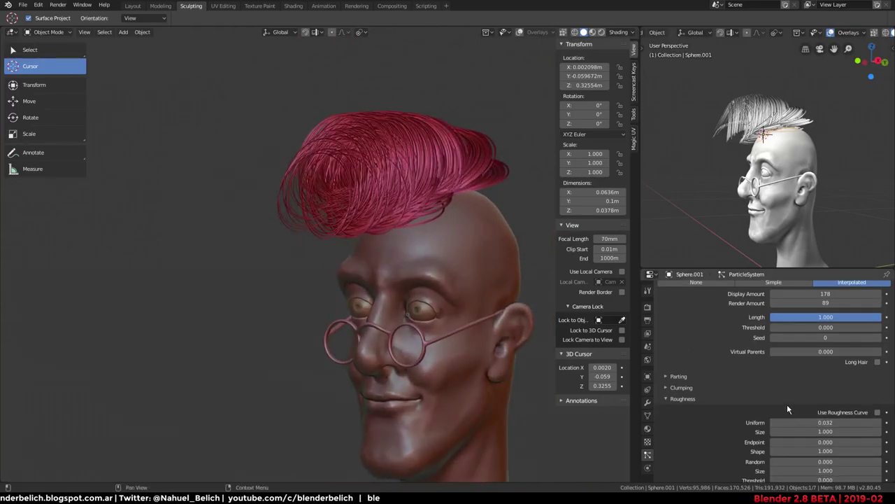
# Lower kink Amplitude to 0.019m, test Flatness around 0.25, then reset Flatness to 0
pyautogui.scroll(-3, 787, 403)
pyautogui.scroll(-2, 839, 384)
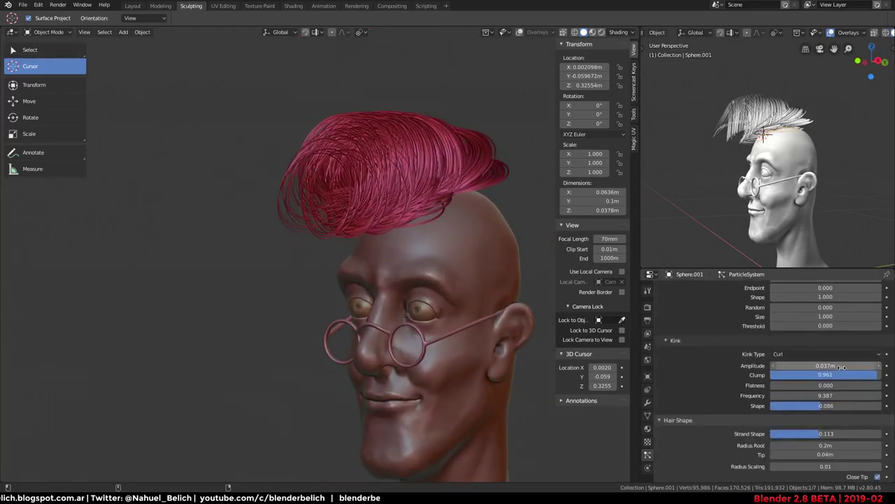
pyautogui.moveTo(841, 366); pyautogui.dragTo(819, 366)
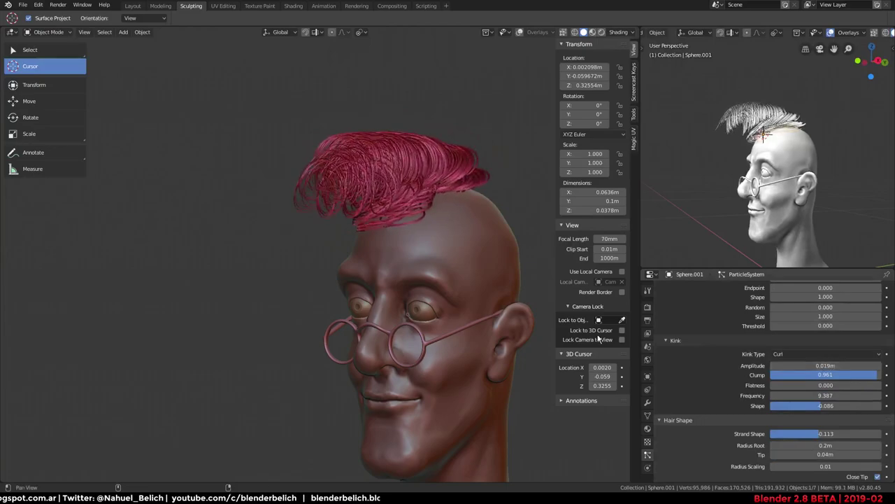
pyautogui.moveTo(518, 301)
pyautogui.mouseDown(button='middle')
pyautogui.moveTo(442, 248)
pyautogui.moveTo(436, 226)
pyautogui.moveTo(443, 226)
pyautogui.moveTo(364, 216)
pyautogui.moveTo(386, 266)
pyautogui.moveTo(410, 210)
pyautogui.moveTo(463, 212)
pyautogui.moveTo(400, 200)
pyautogui.moveTo(420, 210)
pyautogui.mouseUp(button='middle')
pyautogui.moveTo(838, 385); pyautogui.dragTo(875, 389)
pyautogui.moveTo(378, 226)
pyautogui.mouseDown(button='middle')
pyautogui.moveTo(494, 212)
pyautogui.moveTo(452, 212)
pyautogui.moveTo(426, 291)
pyautogui.moveTo(305, 254)
pyautogui.moveTo(330, 270)
pyautogui.moveTo(336, 304)
pyautogui.moveTo(380, 294)
pyautogui.moveTo(422, 254)
pyautogui.mouseUp(button='middle')
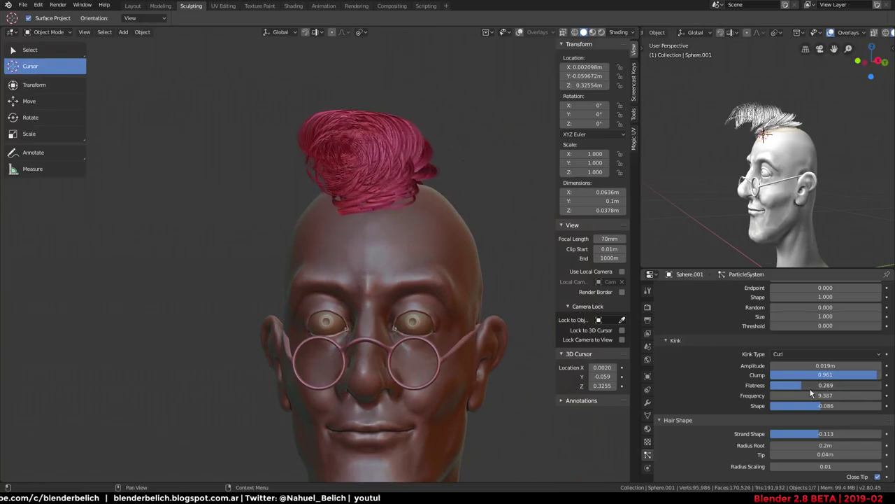
pyautogui.moveTo(812, 391); pyautogui.dragTo(781, 384)
pyautogui.press('Tab')
pyautogui.moveTo(461, 207); pyautogui.dragTo(396, 149, button='middle')
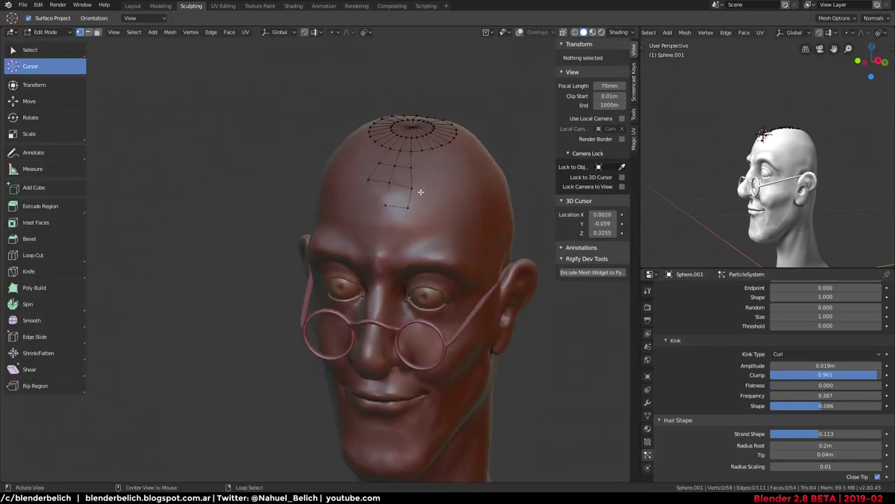
pyautogui.click(396, 149)
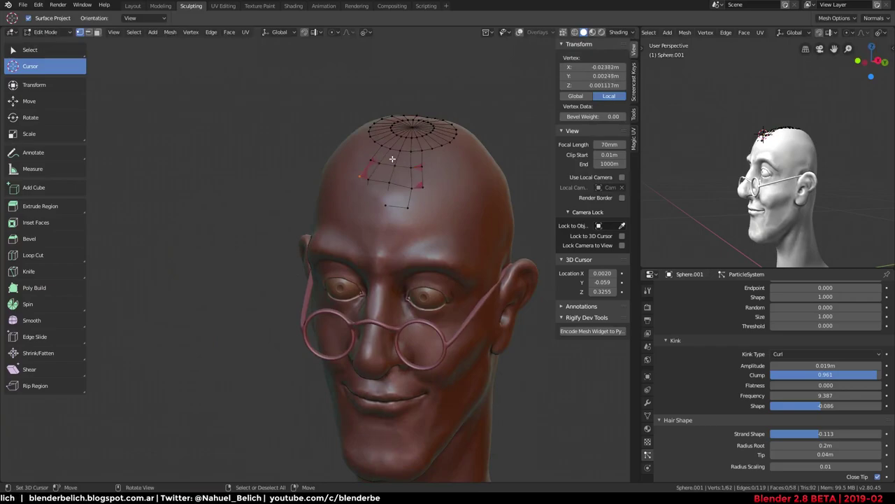
pyautogui.press('Tab')
pyautogui.moveTo(392, 159)
pyautogui.mouseDown(button='middle')
pyautogui.moveTo(376, 162)
pyautogui.moveTo(358, 147)
pyautogui.moveTo(416, 149)
pyautogui.moveTo(405, 205)
pyautogui.mouseUp(button='middle')
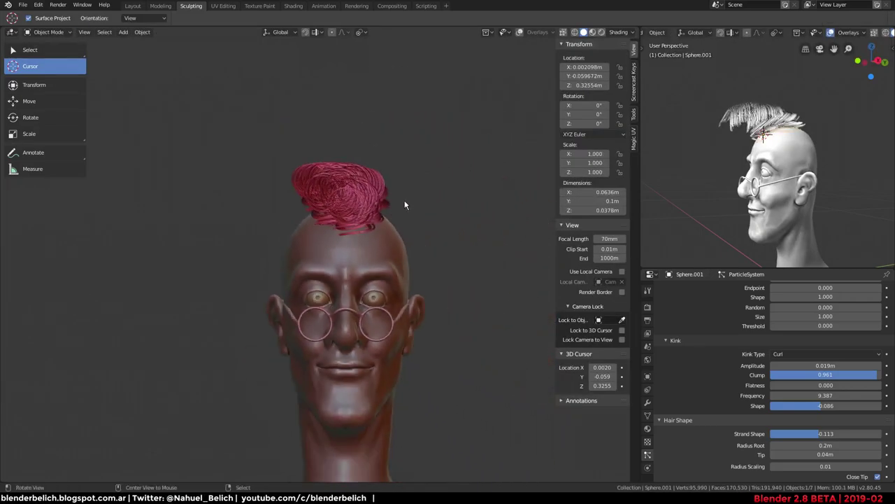
pyautogui.scroll(3, 399, 196)
pyautogui.press('Tab')
pyautogui.moveTo(456, 188); pyautogui.dragTo(433, 216, button='middle')
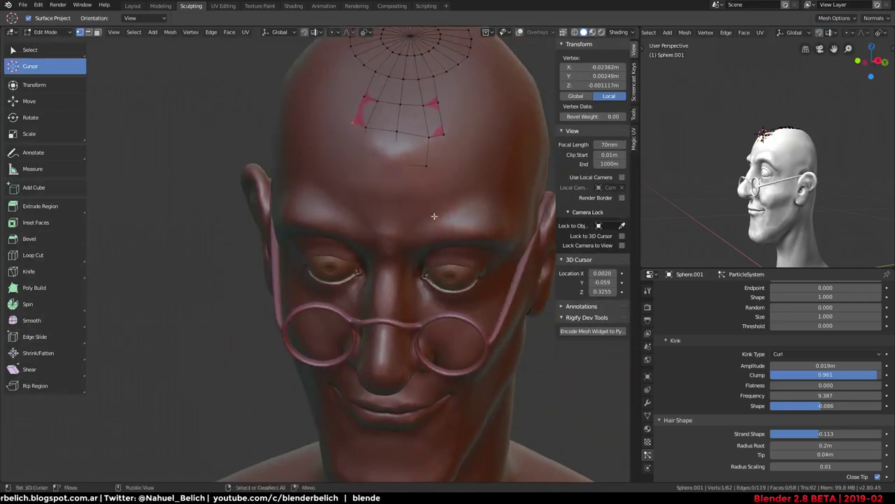
pyautogui.keyDown('alt'); pyautogui.moveTo(433, 216); pyautogui.dragTo(429, 211); pyautogui.keyUp('alt')
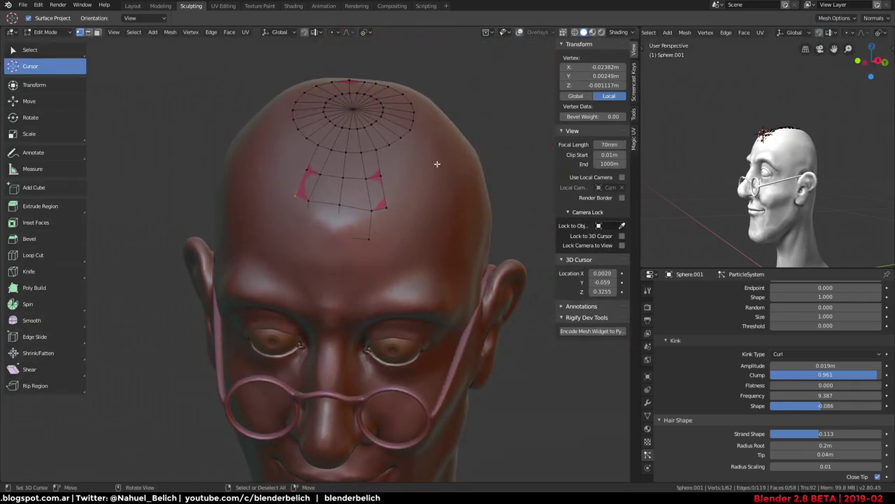
pyautogui.moveTo(424, 209); pyautogui.dragTo(444, 194, button='middle')
pyautogui.press('Tab')
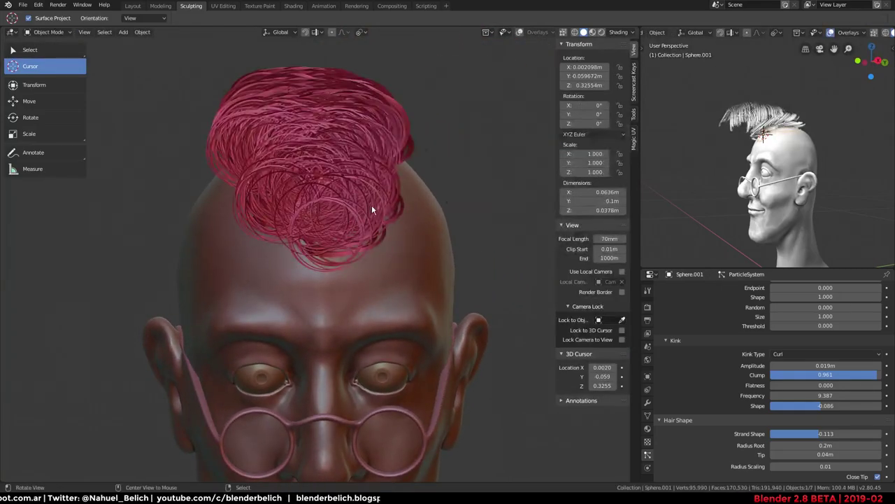
pyautogui.moveTo(372, 205)
pyautogui.mouseDown(button='middle')
pyautogui.moveTo(376, 194)
pyautogui.moveTo(352, 252)
pyautogui.moveTo(360, 162)
pyautogui.mouseUp(button='middle')
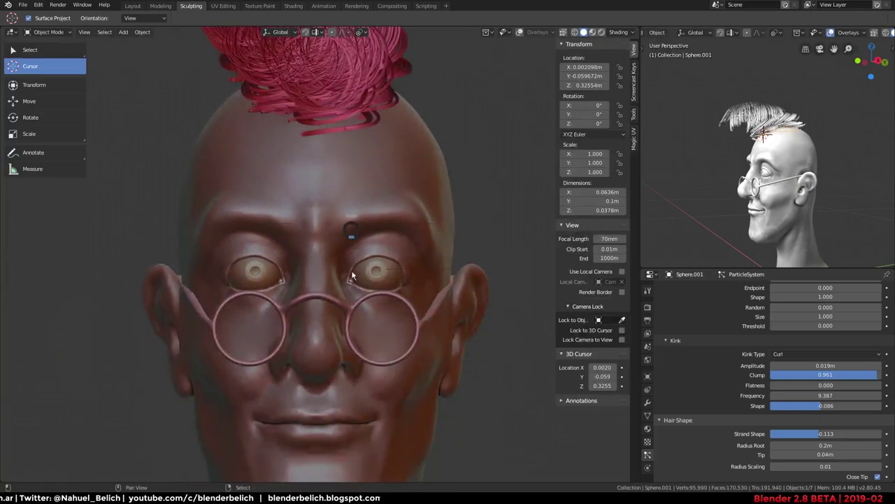
# Reset the cursor to world origin, add a UV sphere, and scale it to 0.069
pyautogui.hotkey('shift', 's')
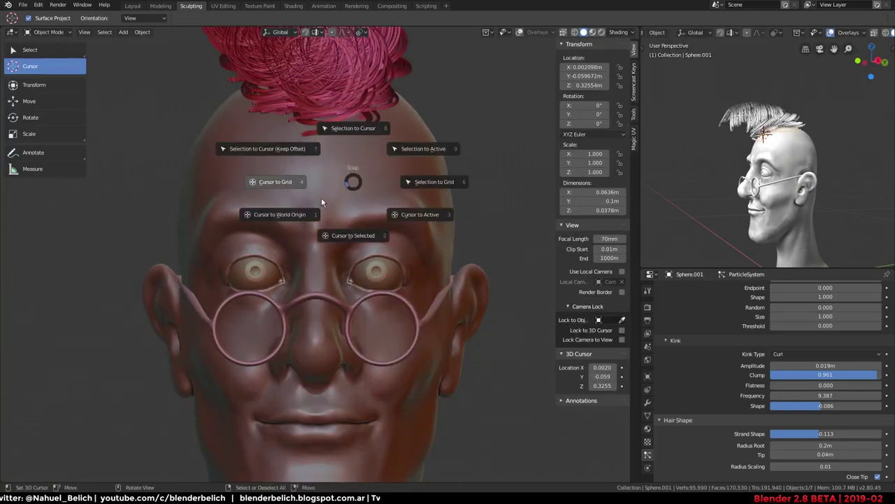
pyautogui.click(309, 218)
pyautogui.hotkey('shift', 'a')
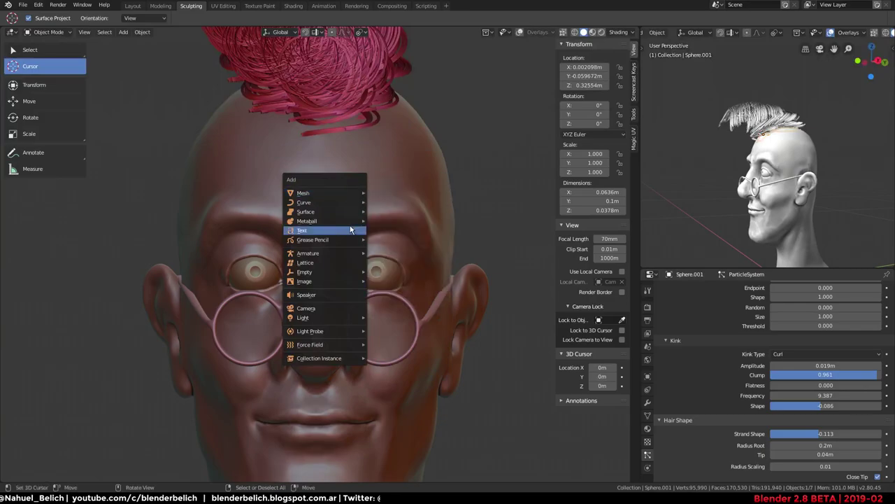
pyautogui.click(393, 220)
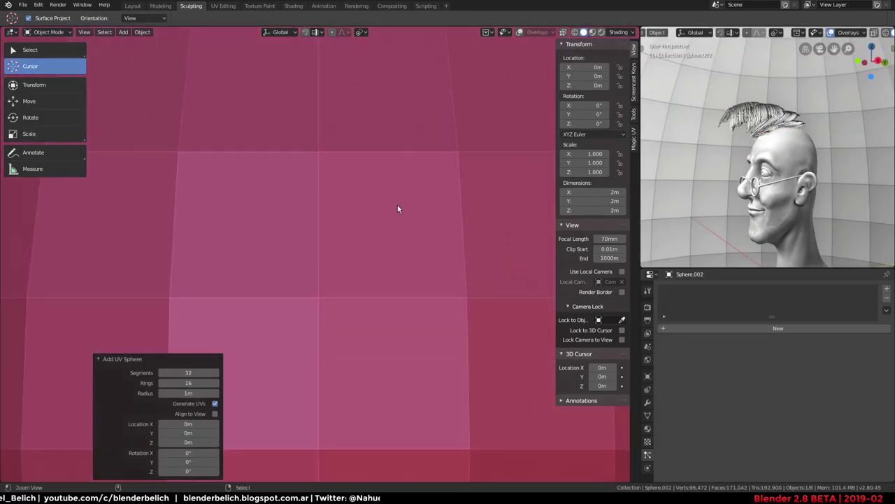
pyautogui.press('Tab')
pyautogui.press('s')
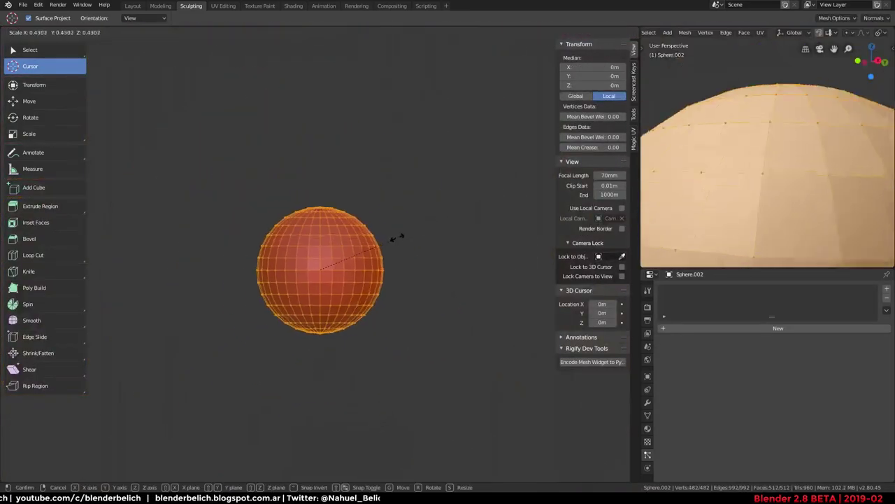
pyautogui.click(334, 272)
# Raise the small sphere along the Z axis
pyautogui.scroll(3, 334, 272)
pyautogui.scroll(3, 353, 241)
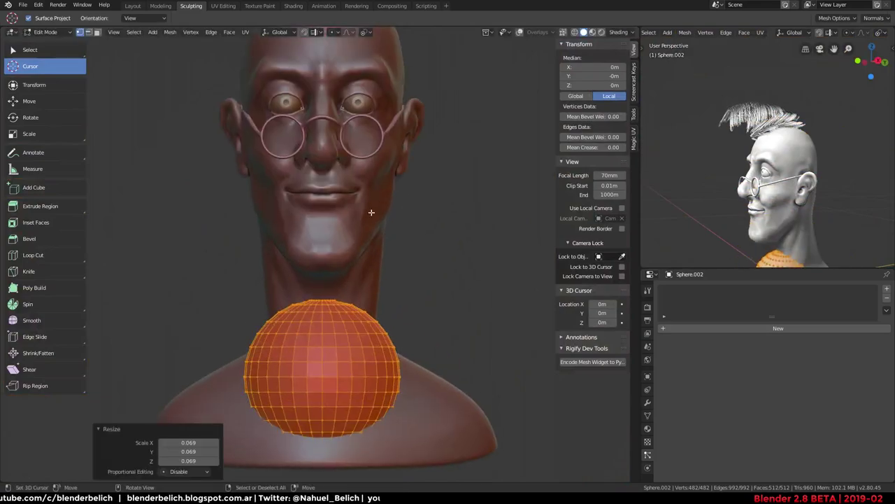
pyautogui.press('g')
pyautogui.press('z')
pyautogui.click(364, 307)
pyautogui.scroll(-3, 363, 306)
pyautogui.scroll(-2, 364, 306)
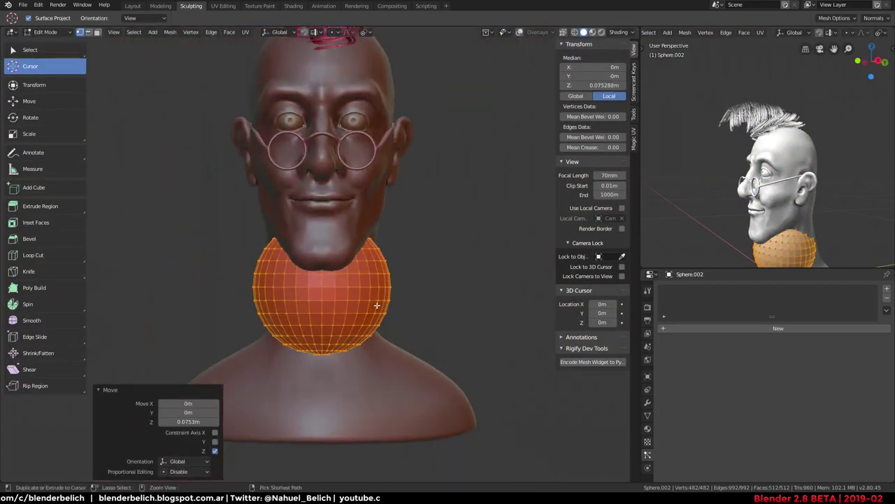
# Undo the move and lift the sphere along Z to the top of the head
pyautogui.hotkey('ctrl', 'z')
pyautogui.press('g')
pyautogui.press('z')
pyautogui.click(380, 114)
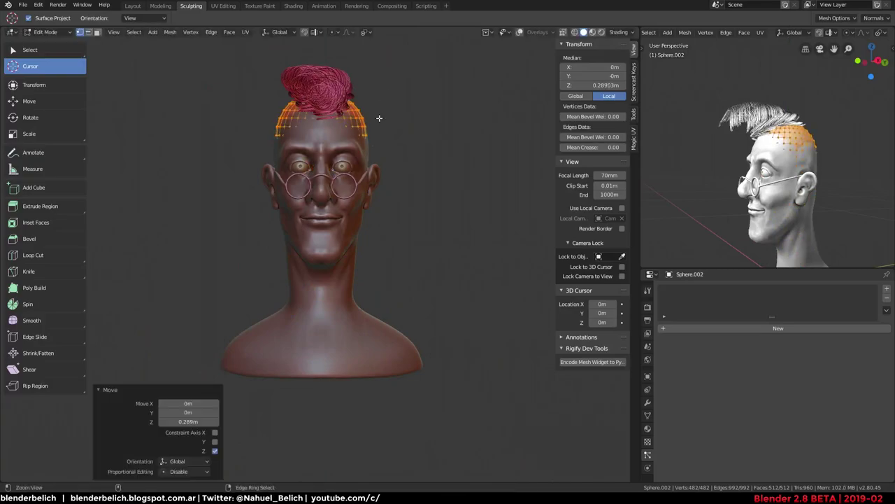
pyautogui.scroll(2, 379, 114)
pyautogui.moveTo(420, 266); pyautogui.dragTo(340, 270, button='middle')
pyautogui.scroll(2, 341, 269)
pyautogui.scroll(2, 340, 270)
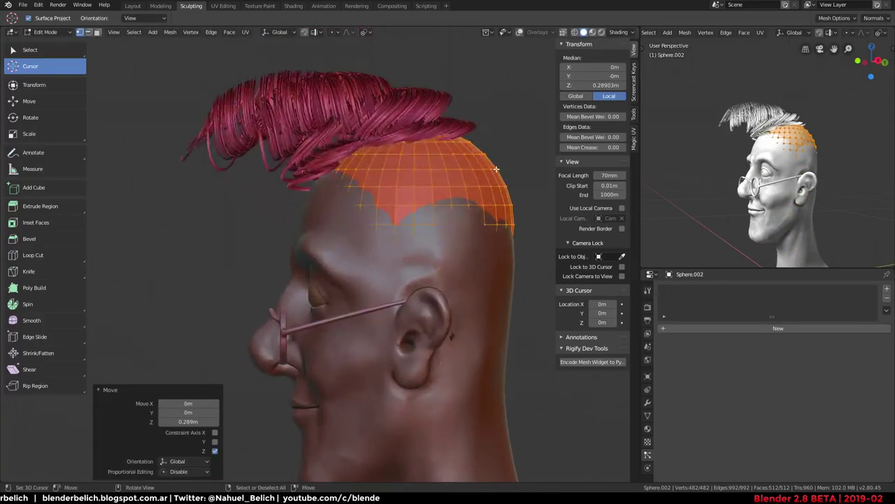
# Settle the sphere lower into the head, nudge it backward, and select its bottom pole vertex
pyautogui.press('g')
pyautogui.press('z')
pyautogui.click(477, 202)
pyautogui.moveTo(477, 202)
pyautogui.mouseDown(button='middle')
pyautogui.moveTo(410, 300)
pyautogui.moveTo(405, 214)
pyautogui.moveTo(415, 266)
pyautogui.mouseUp(button='middle')
pyautogui.press('g')
pyautogui.click(409, 252)
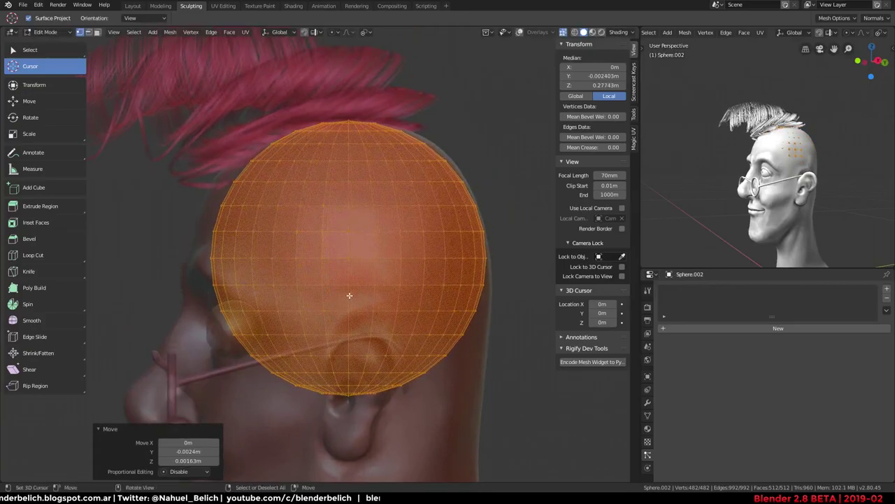
pyautogui.moveTo(349, 295); pyautogui.dragTo(356, 380, button='middle')
pyautogui.click(354, 381)
# Delete the sphere's bottom pole vertex and grow a selection from the bottom loop over the lower half
pyautogui.press('x')
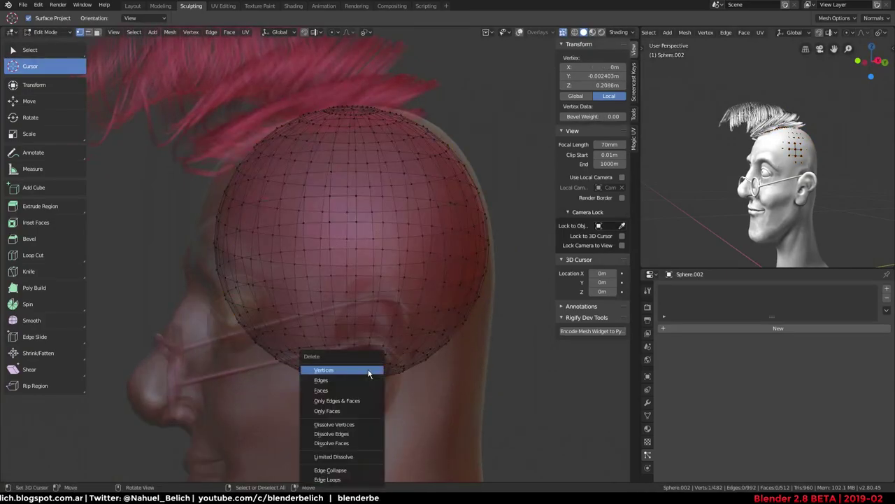
pyautogui.click(369, 371)
pyautogui.keyDown('alt'); pyautogui.click(342, 380); pyautogui.keyUp('alt')
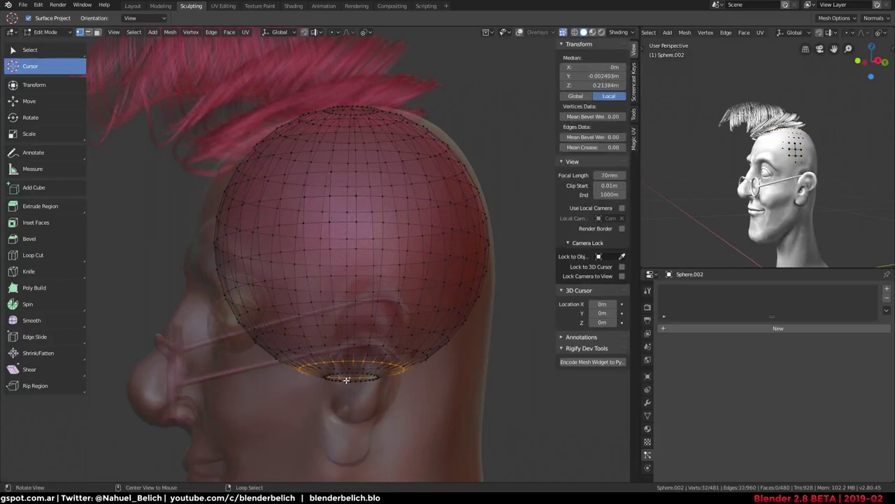
pyautogui.press('ctrl+KP_Add')
pyautogui.press('ctrl+KP_Add')
pyautogui.press('ctrl+KP_Add')
pyautogui.press('ctrl+KP_Add')
pyautogui.press('ctrl+KP_Add')
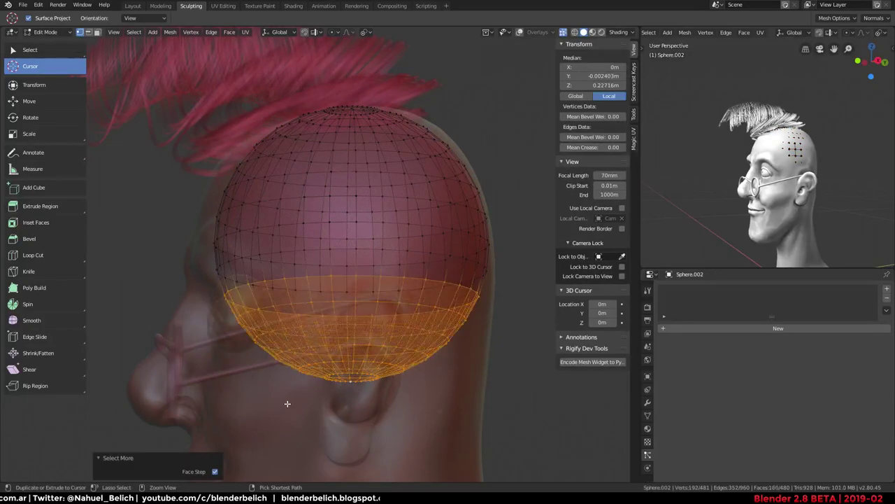
pyautogui.press('ctrl+KP_Add')
pyautogui.press('ctrl+KP_Add')
pyautogui.moveTo(287, 404)
pyautogui.mouseDown(button='middle')
pyautogui.moveTo(446, 236)
pyautogui.moveTo(450, 212)
pyautogui.mouseUp(button='middle')
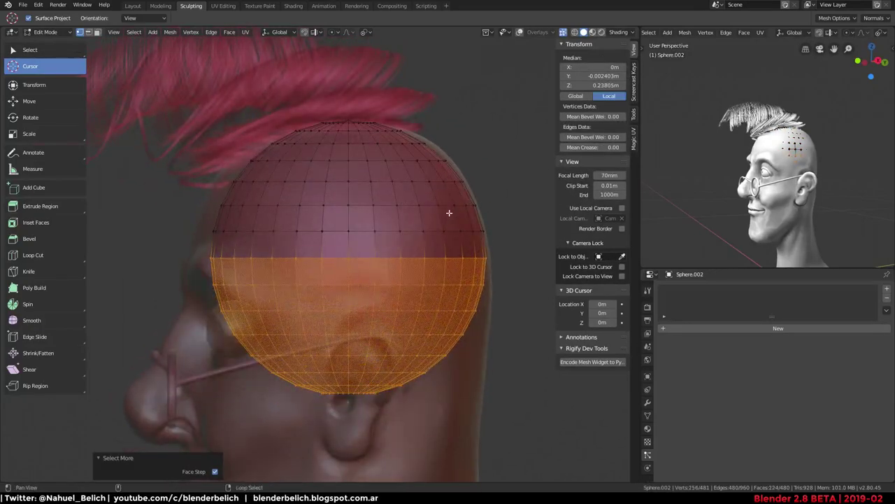
pyautogui.keyDown('shift'); pyautogui.moveTo(361, 360); pyautogui.dragTo(348, 262, button='middle'); pyautogui.keyUp('shift')
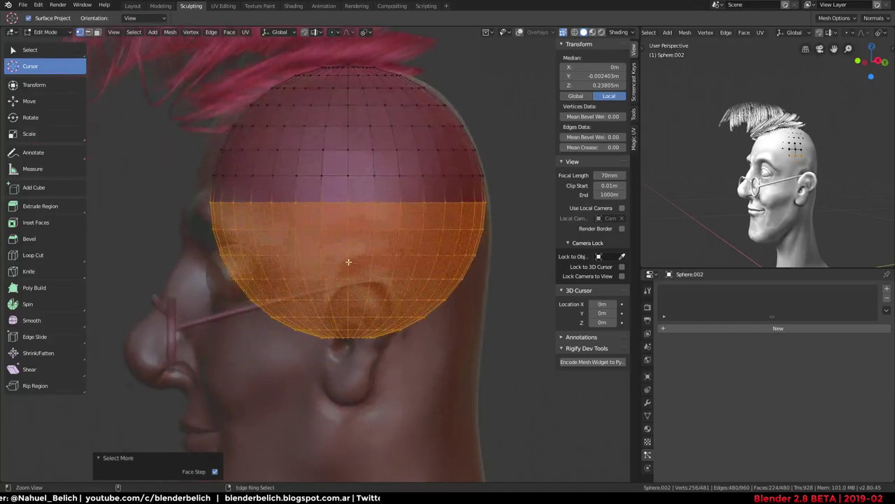
# Knife-cut along the hairline and delete the strip of faces over the forehead
pyautogui.hotkey('alt', 'a')
pyautogui.press('k')
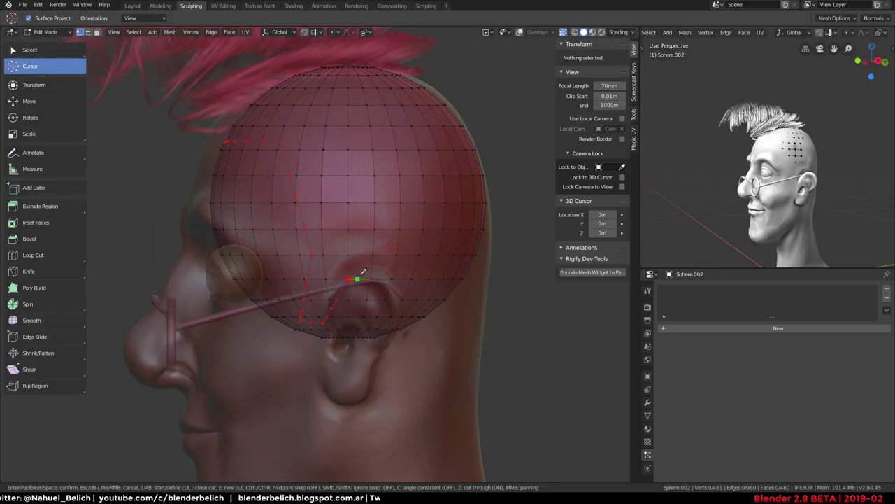
pyautogui.press('Return')
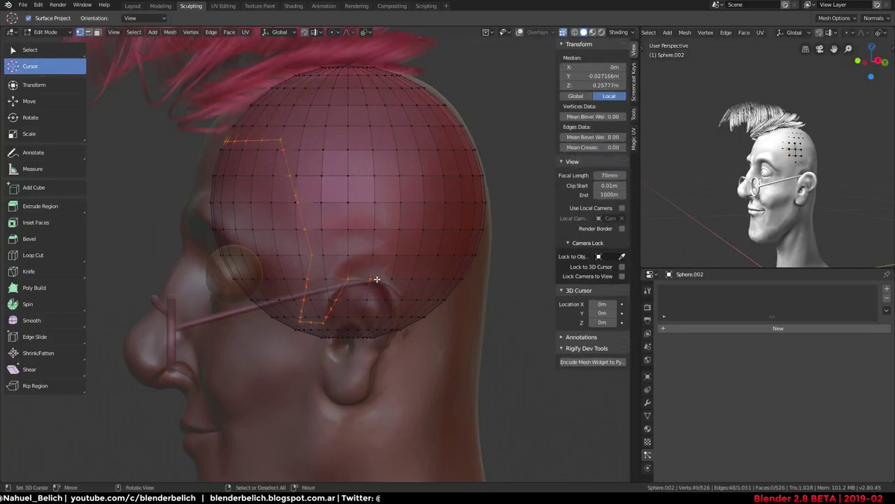
pyautogui.moveTo(363, 277); pyautogui.dragTo(462, 275, button='middle')
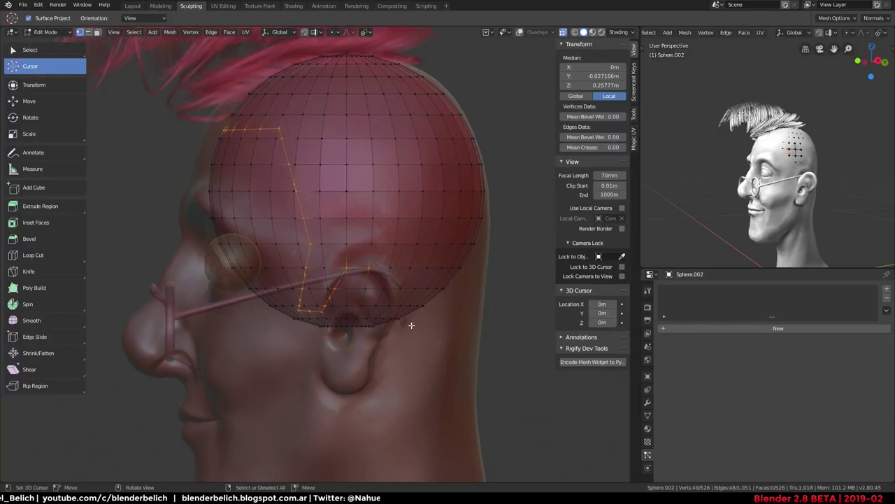
pyautogui.hotkey('alt', 'a')
pyautogui.moveTo(210, 134)
pyautogui.keyDown('ctrl'); pyautogui.mouseDown(button='right')
pyautogui.moveTo(233, 132)
pyautogui.moveTo(213, 238)
pyautogui.mouseUp(button='right'); pyautogui.keyUp('ctrl')
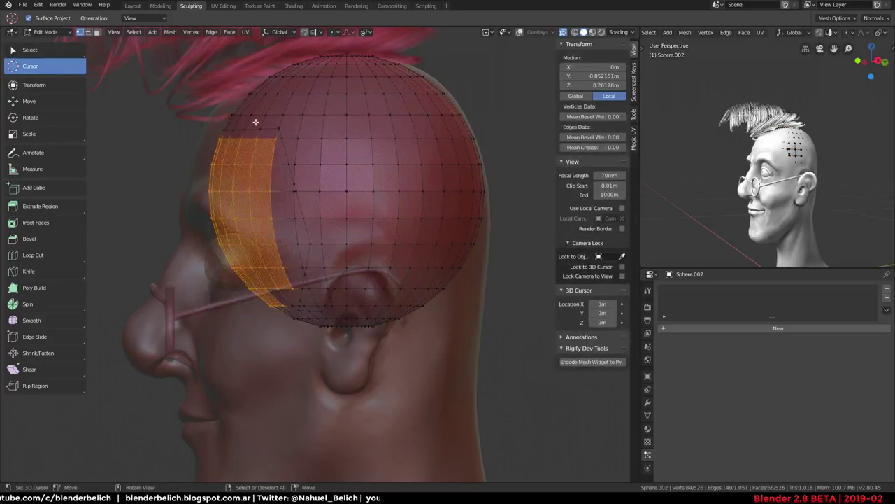
pyautogui.press('x')
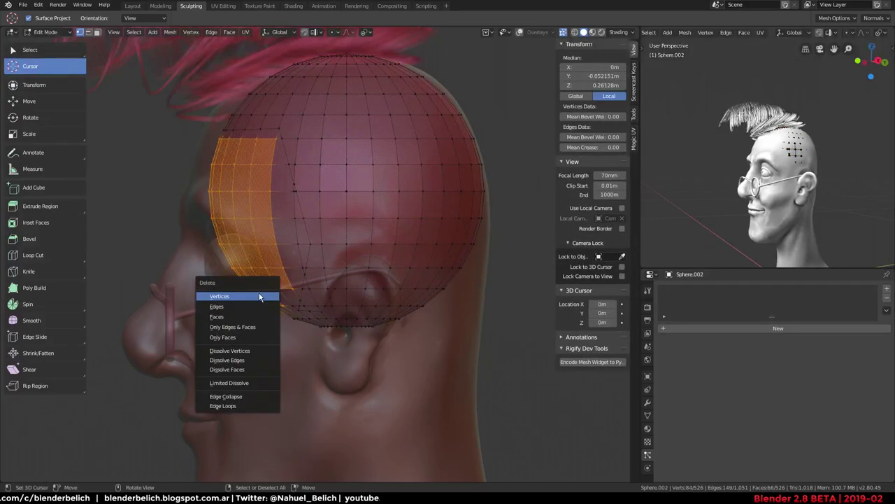
pyautogui.click(259, 297)
# Delete stray border vertices along the cap's jagged front edge
pyautogui.keyDown('shift'); pyautogui.moveTo(259, 297); pyautogui.dragTo(260, 333, button='middle'); pyautogui.keyUp('shift')
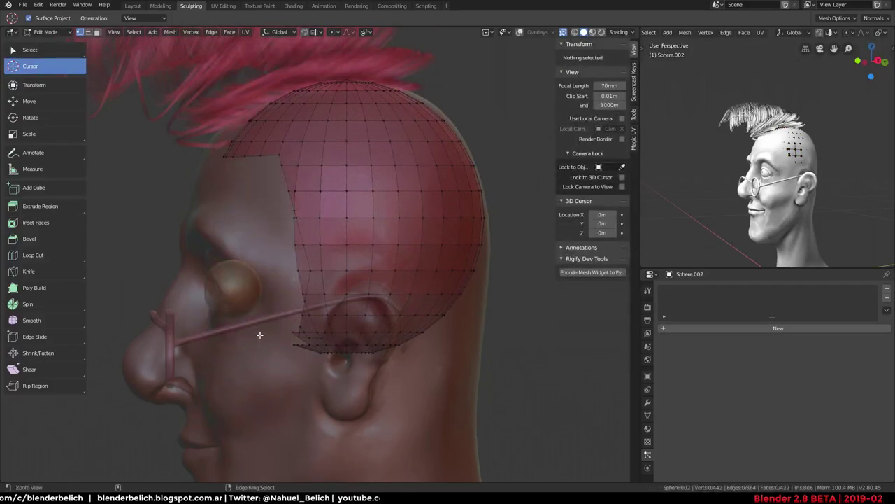
pyautogui.scroll(3, 286, 240)
pyautogui.keyDown('shift'); pyautogui.rightClick(295, 304); pyautogui.keyUp('shift')
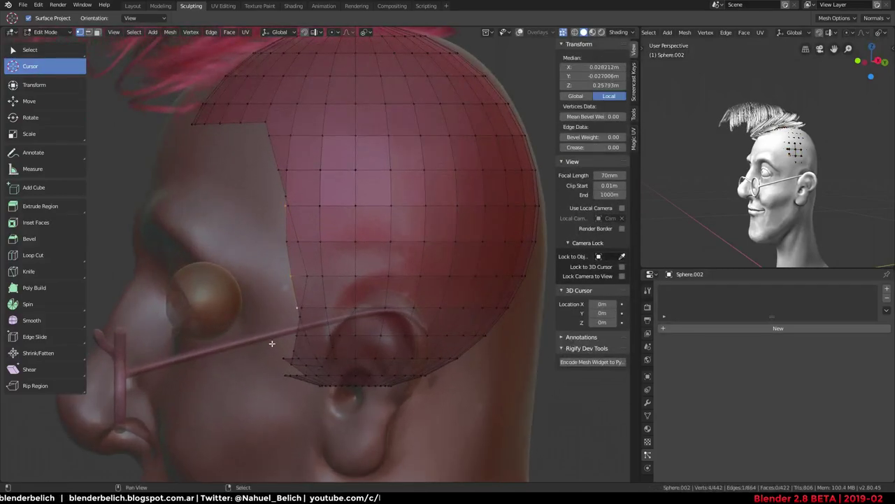
pyautogui.press('x')
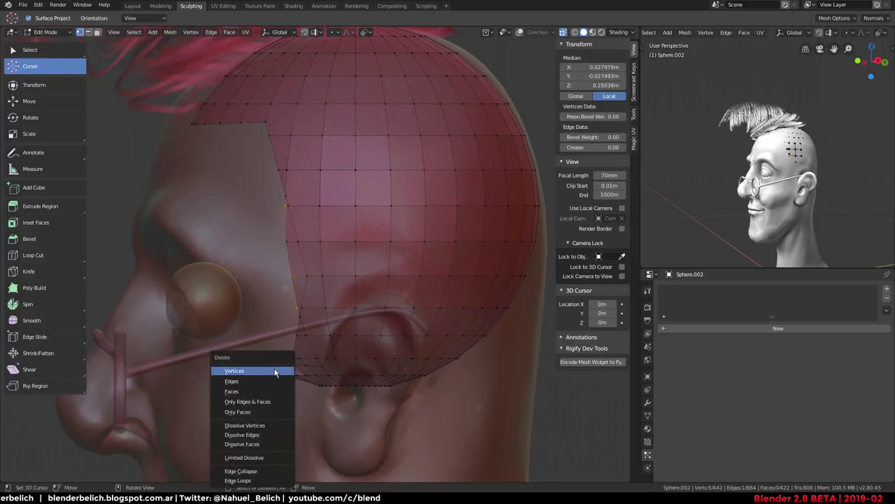
pyautogui.click(275, 371)
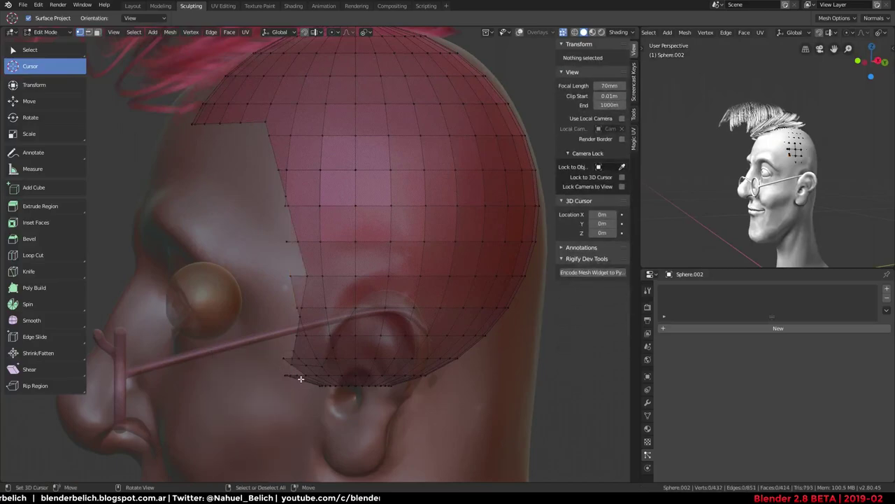
pyautogui.keyDown('shift'); pyautogui.rightClick(283, 359); pyautogui.keyUp('shift')
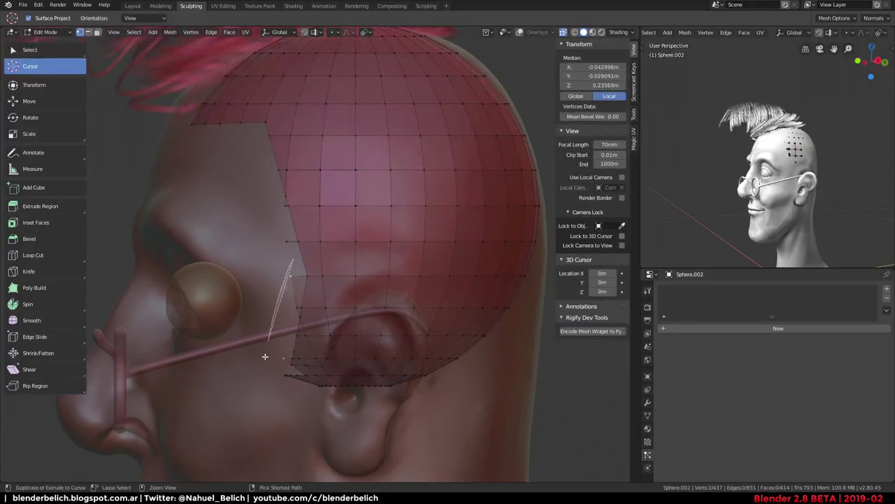
pyautogui.keyDown('ctrl'); pyautogui.moveTo(266, 357); pyautogui.dragTo(286, 348, button='right'); pyautogui.keyUp('ctrl')
pyautogui.keyDown('ctrl'); pyautogui.moveTo(300, 296); pyautogui.dragTo(299, 297, button='right'); pyautogui.keyUp('ctrl')
pyautogui.press('x')
pyautogui.click(294, 293)
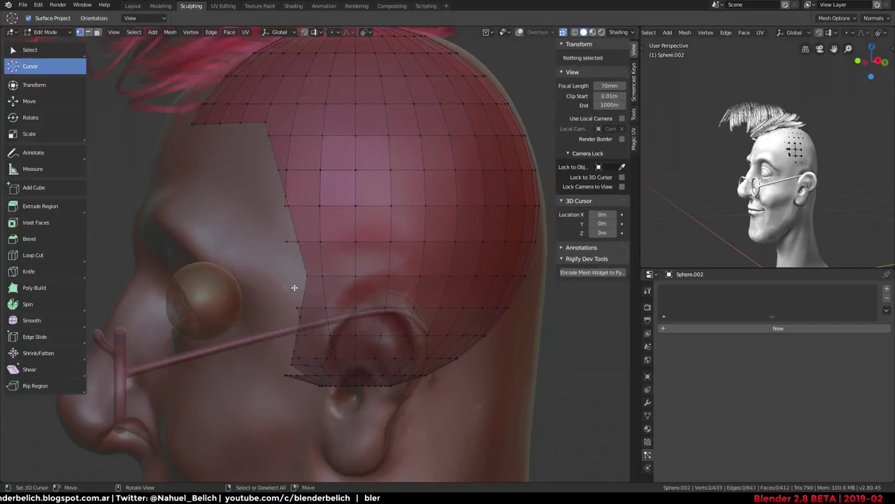
# Delete the remaining stray vertices on the front edge one by one
pyautogui.rightClick(299, 308)
pyautogui.press('x')
pyautogui.click(286, 233)
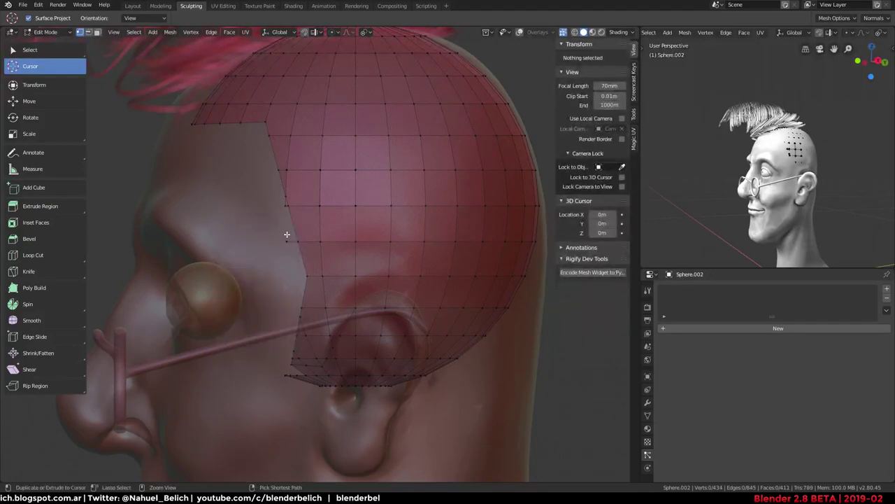
pyautogui.press('x')
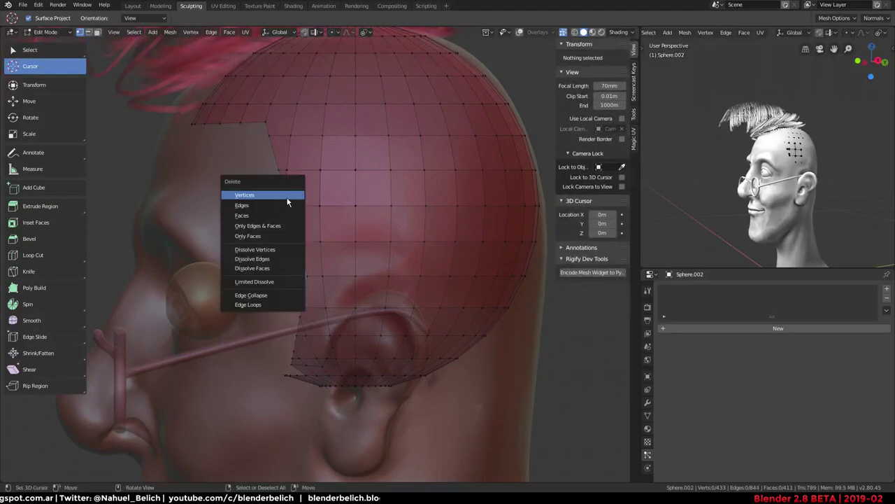
pyautogui.press('Escape')
pyautogui.press('x')
pyautogui.click(287, 210)
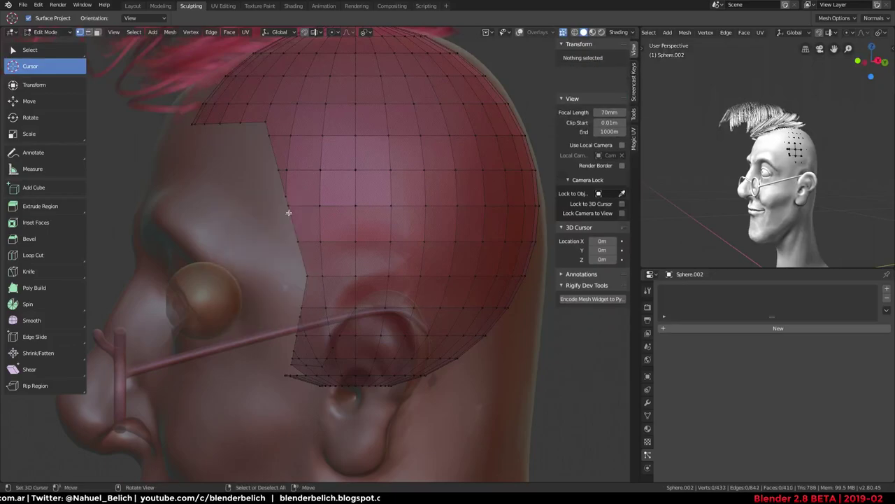
pyautogui.moveTo(287, 210)
pyautogui.keyDown('alt'); pyautogui.mouseDown()
pyautogui.moveTo(265, 274)
pyautogui.moveTo(504, 356)
pyautogui.mouseUp(); pyautogui.keyUp('alt')
# Box-select and delete the bottom row of vertices and the lower front corner vertices
pyautogui.press('b')
pyautogui.press('x')
pyautogui.click(479, 349)
pyautogui.moveTo(480, 349)
pyautogui.keyDown('shift'); pyautogui.mouseDown(button='middle')
pyautogui.moveTo(354, 326)
pyautogui.moveTo(228, 285)
pyautogui.mouseUp(button='middle'); pyautogui.keyUp('shift')
pyautogui.click(184, 283)
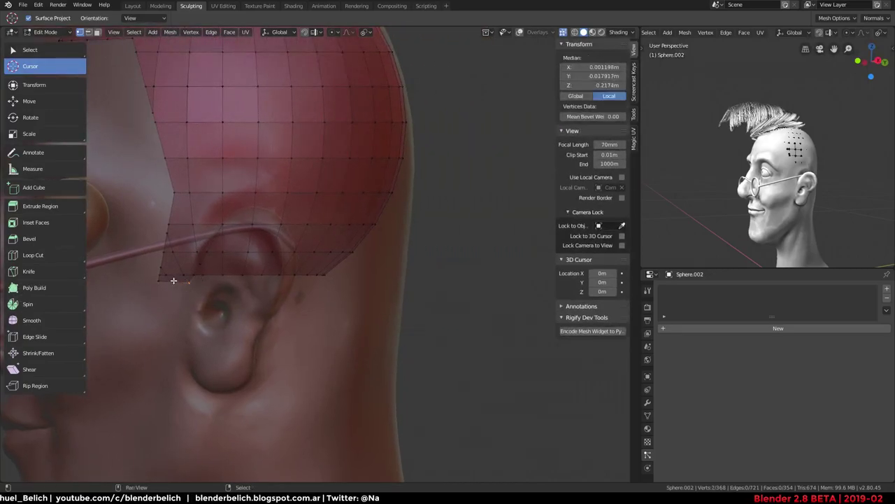
pyautogui.press('x')
pyautogui.click(210, 326)
pyautogui.moveTo(210, 325); pyautogui.dragTo(203, 297, button='middle')
pyautogui.scroll(2, 205, 280)
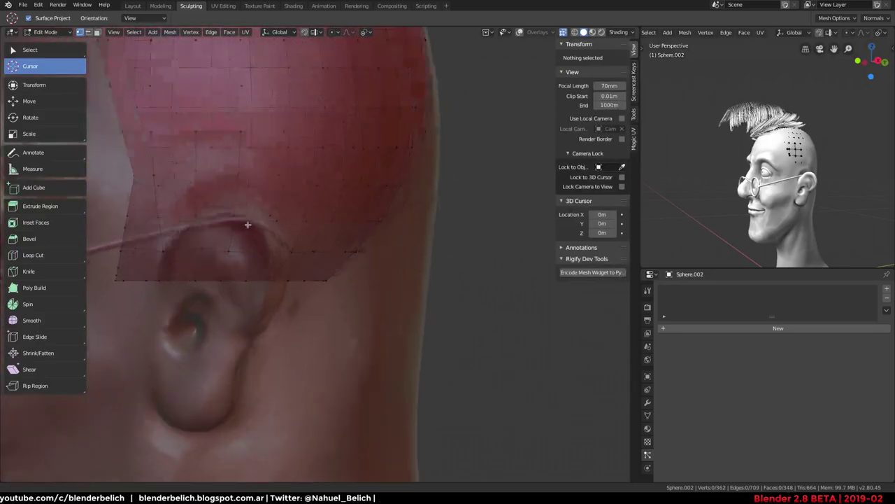
pyautogui.scroll(2, 290, 251)
# Delete the vertices overlapping the ear, then return to Object Mode
pyautogui.rightClick(244, 297)
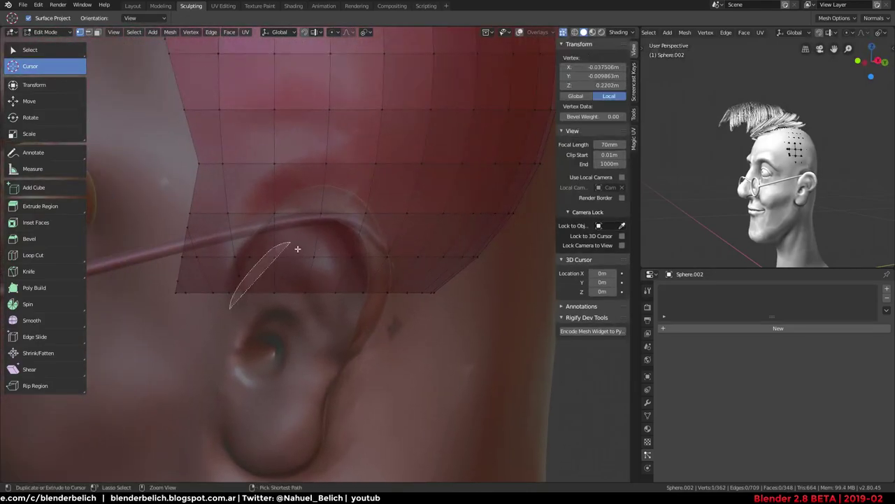
pyautogui.keyDown('ctrl'); pyautogui.moveTo(297, 248); pyautogui.dragTo(294, 250, button='right'); pyautogui.keyUp('ctrl')
pyautogui.press('a')
pyautogui.hotkey('alt', 'a')
pyautogui.press('x')
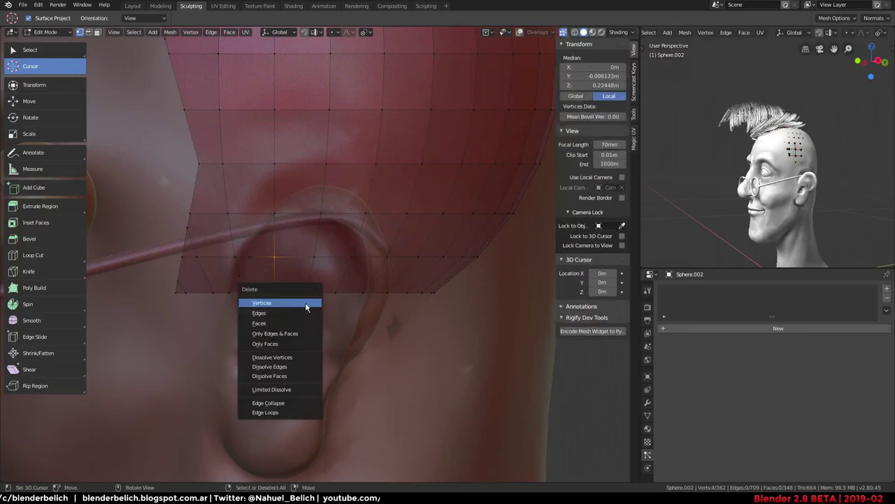
pyautogui.click(305, 302)
pyautogui.rightClick(336, 299)
pyautogui.press('x')
pyautogui.click(343, 284)
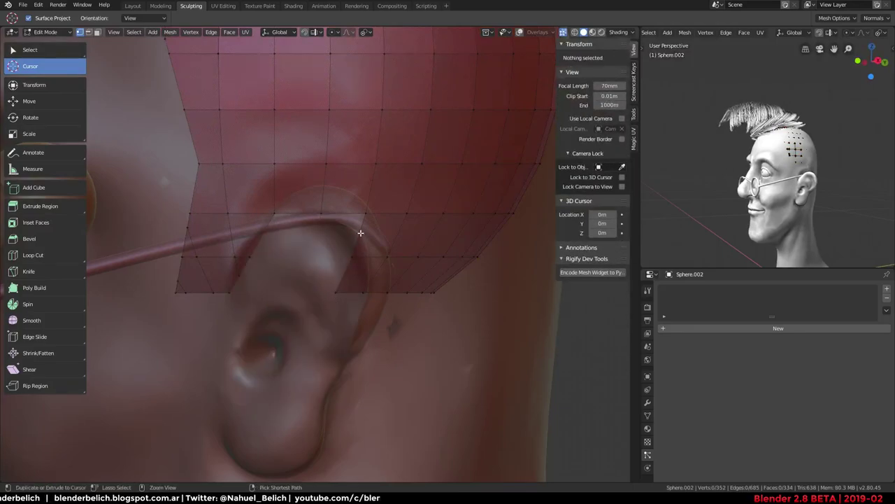
pyautogui.keyDown('ctrl'); pyautogui.moveTo(359, 233); pyautogui.dragTo(352, 301, button='right'); pyautogui.keyUp('ctrl')
pyautogui.moveTo(352, 300)
pyautogui.mouseDown(button='middle')
pyautogui.moveTo(278, 262)
pyautogui.moveTo(317, 268)
pyautogui.moveTo(235, 220)
pyautogui.moveTo(301, 292)
pyautogui.moveTo(340, 304)
pyautogui.moveTo(295, 355)
pyautogui.moveTo(313, 304)
pyautogui.moveTo(337, 283)
pyautogui.moveTo(384, 311)
pyautogui.moveTo(322, 298)
pyautogui.moveTo(390, 183)
pyautogui.mouseUp(button='middle')
pyautogui.press('Tab')
# Add a Shrinkwrap modifier to the cap with the head mesh Cube as target
pyautogui.click(648, 403)
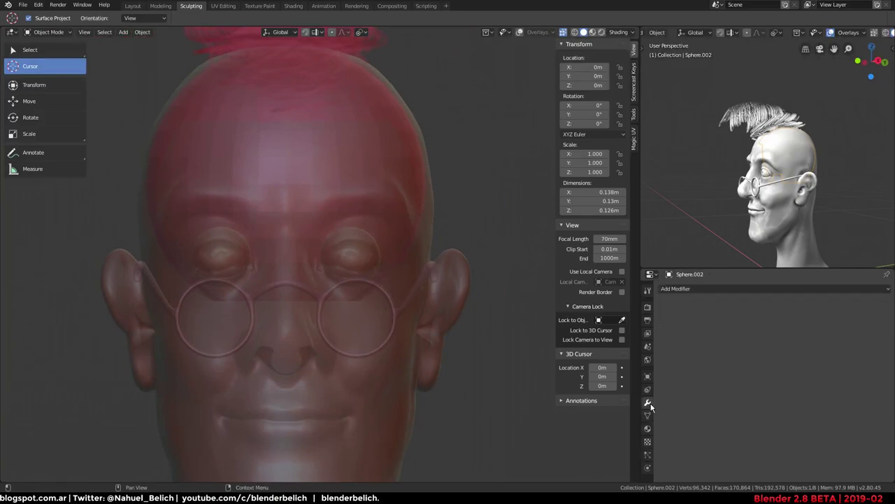
pyautogui.click(742, 287)
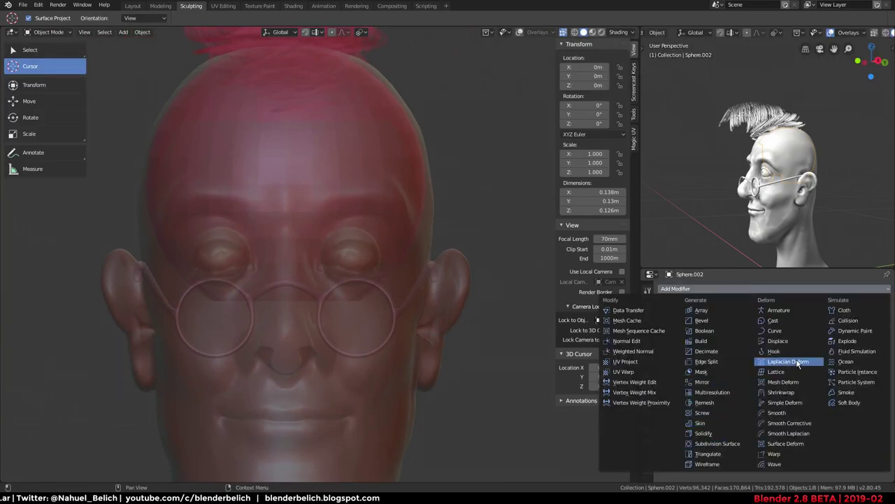
pyautogui.click(797, 394)
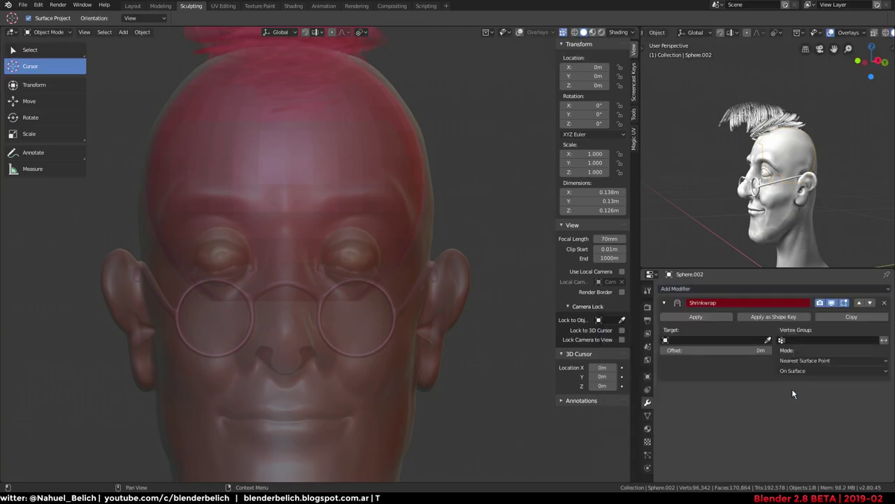
pyautogui.click(767, 340)
pyautogui.click(422, 265)
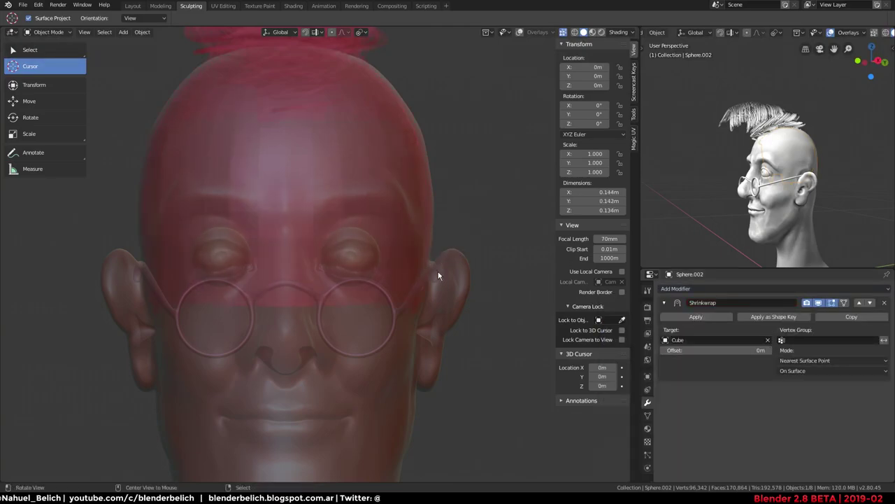
pyautogui.moveTo(436, 273); pyautogui.dragTo(331, 274, button='middle')
pyautogui.press('Tab')
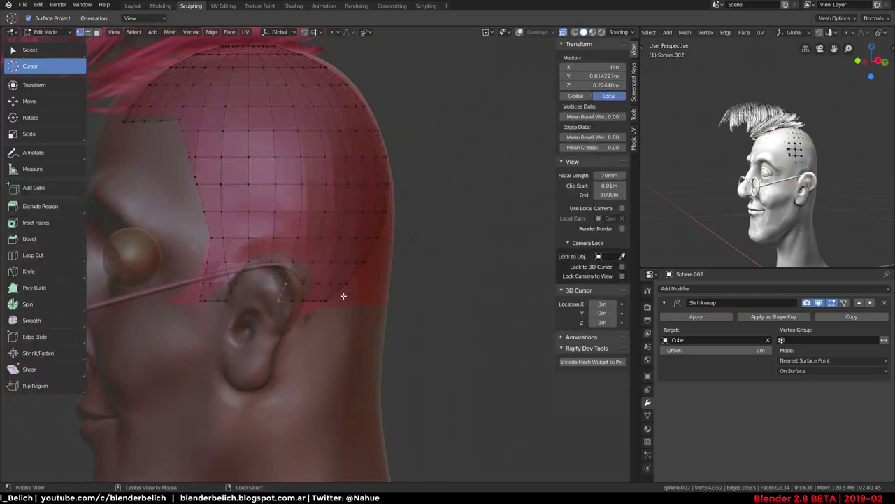
pyautogui.press('Tab')
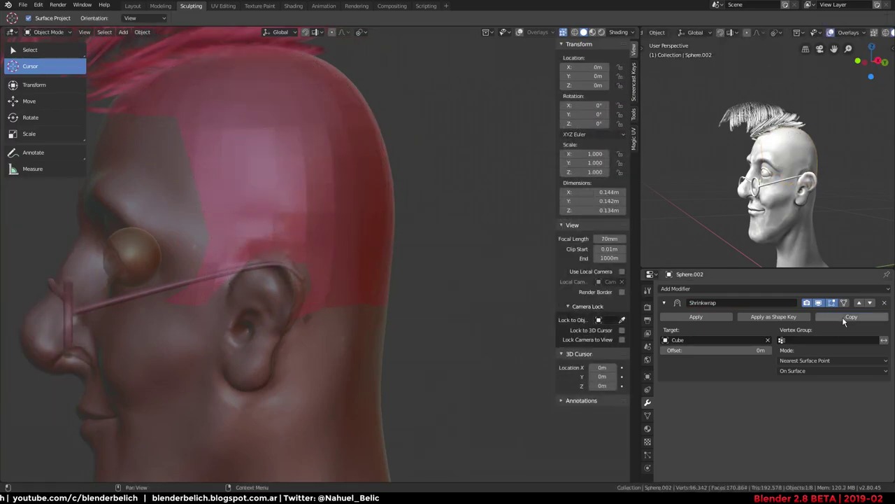
# Copy the Shrinkwrap modifier, then apply the first one, leaving Shrinkwrap.001 live
pyautogui.click(846, 317)
pyautogui.hotkey('ctrl', 'Tab')
pyautogui.click(420, 275)
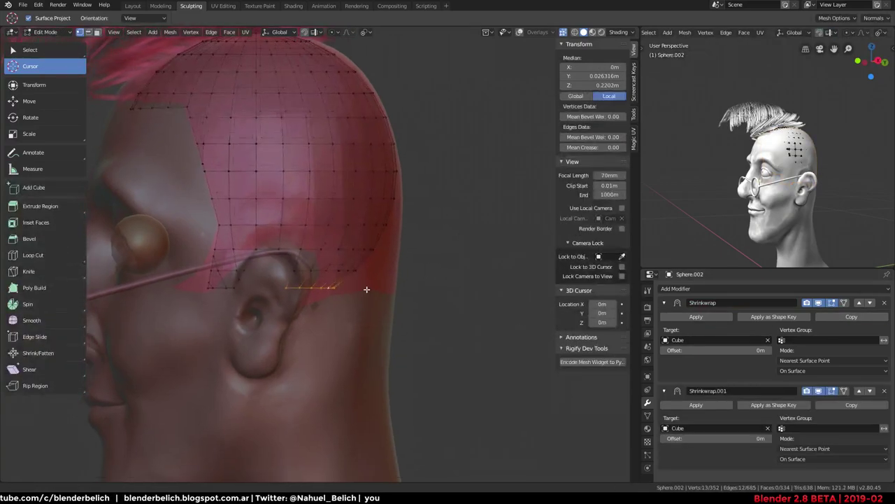
pyautogui.moveTo(420, 275); pyautogui.dragTo(479, 302, button='middle')
pyautogui.press('Tab')
pyautogui.click(696, 317)
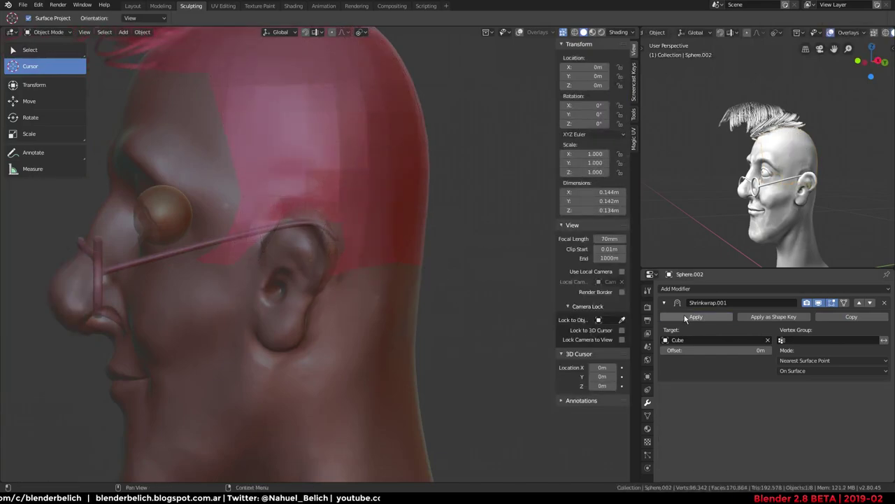
pyautogui.press('Tab')
# From a side view, select and delete the strip of vertices in front of the ear
pyautogui.press('KP_1')
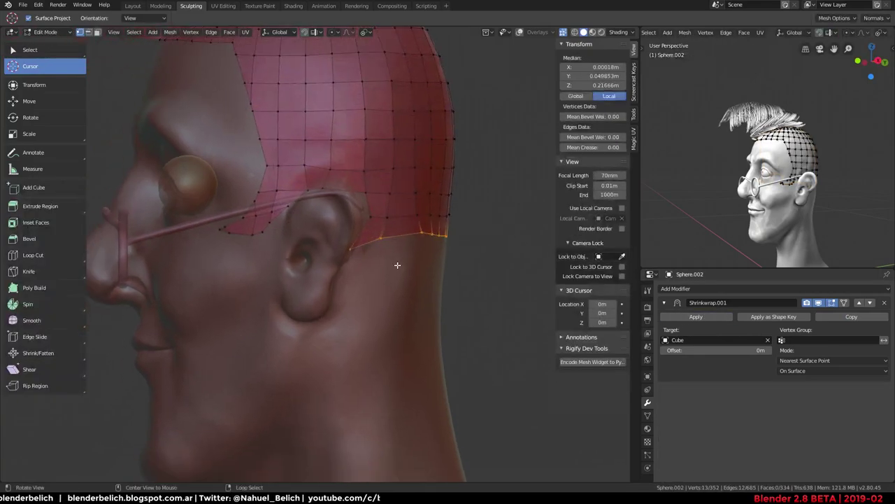
pyautogui.moveTo(317, 285); pyautogui.dragTo(351, 302, button='middle')
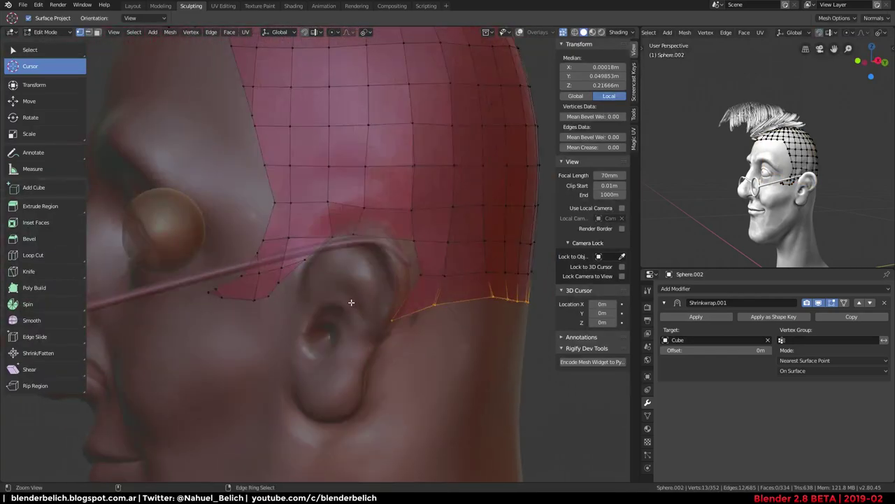
pyautogui.hotkey('alt', 'a')
pyautogui.keyDown('ctrl'); pyautogui.moveTo(231, 287); pyautogui.dragTo(309, 298, button='right'); pyautogui.keyUp('ctrl')
pyautogui.press('x')
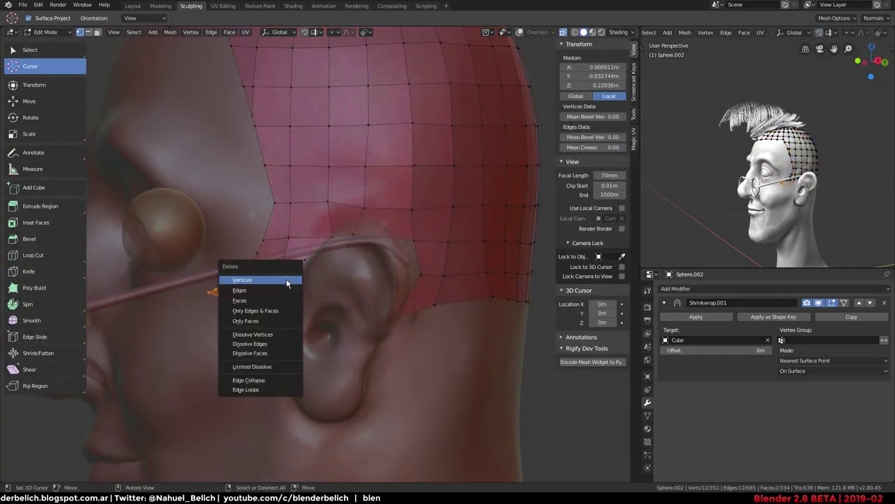
pyautogui.click(286, 278)
# Delete a stray vertex near the ear and dissolve one on the front edge
pyautogui.click(242, 278)
pyautogui.press('x')
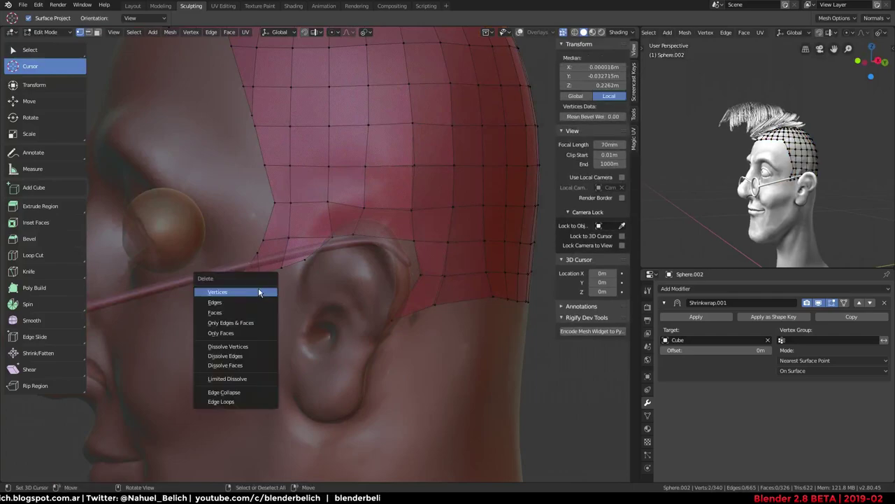
pyautogui.click(257, 295)
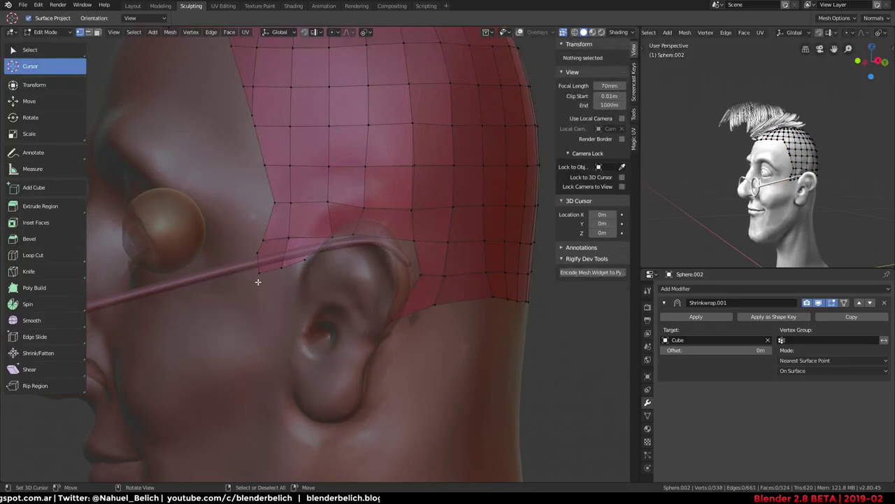
pyautogui.click(257, 253)
pyautogui.hotkey('ctrl', 'x')
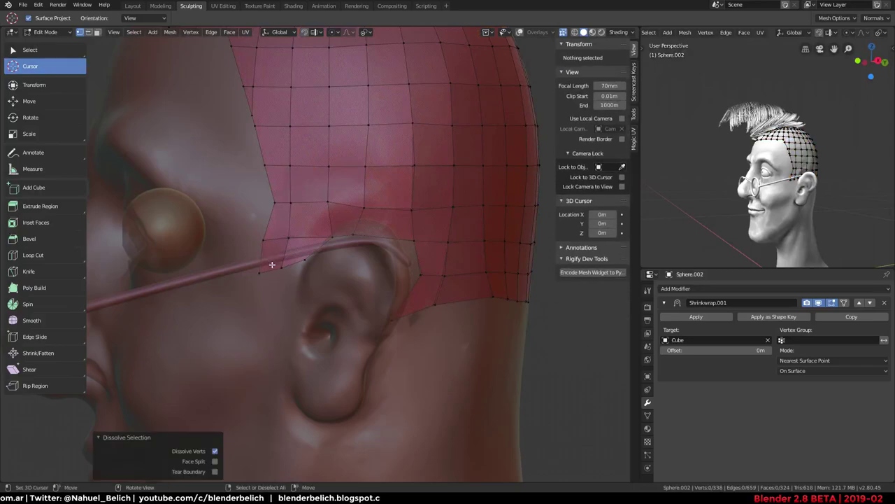
# Extrude a short front-border edge run into a strip, reposition it, then delete the extra faces
pyautogui.keyDown('alt'); pyautogui.rightClick(304, 263); pyautogui.keyUp('alt')
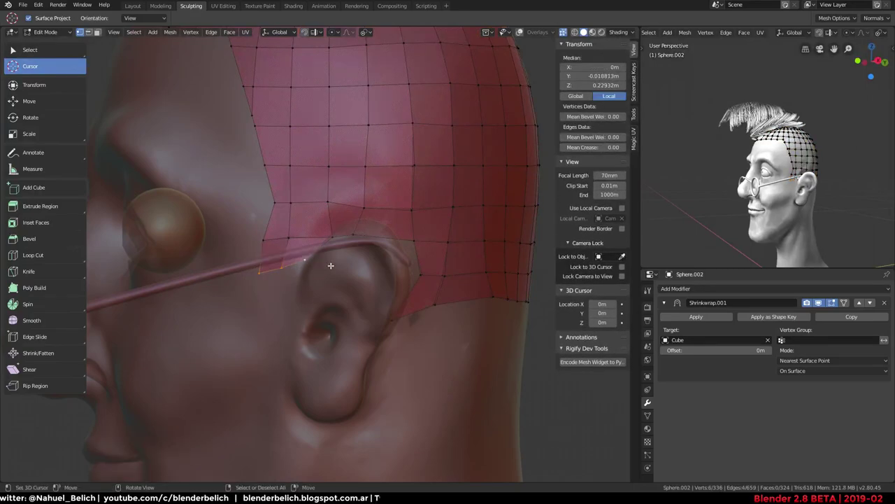
pyautogui.press('e')
pyautogui.click(316, 326)
pyautogui.press('g')
pyautogui.click(321, 334)
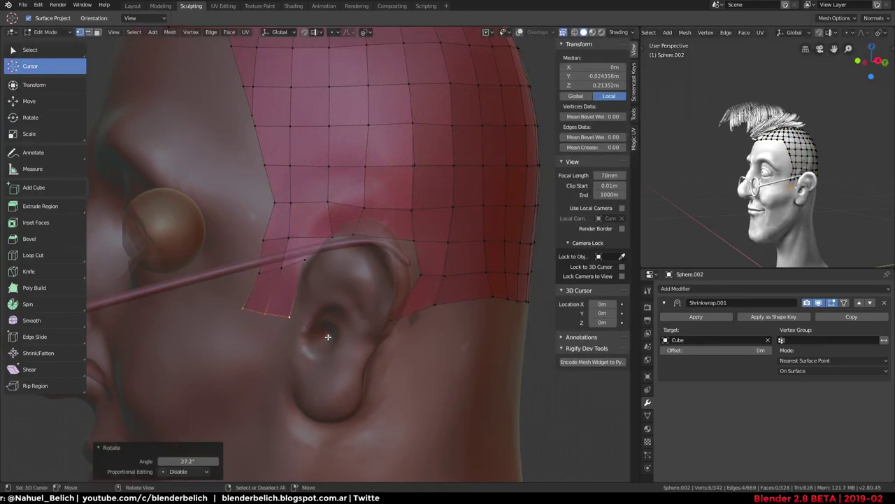
pyautogui.press('g')
pyautogui.click(327, 348)
pyautogui.press('s')
pyautogui.rightClick(337, 327)
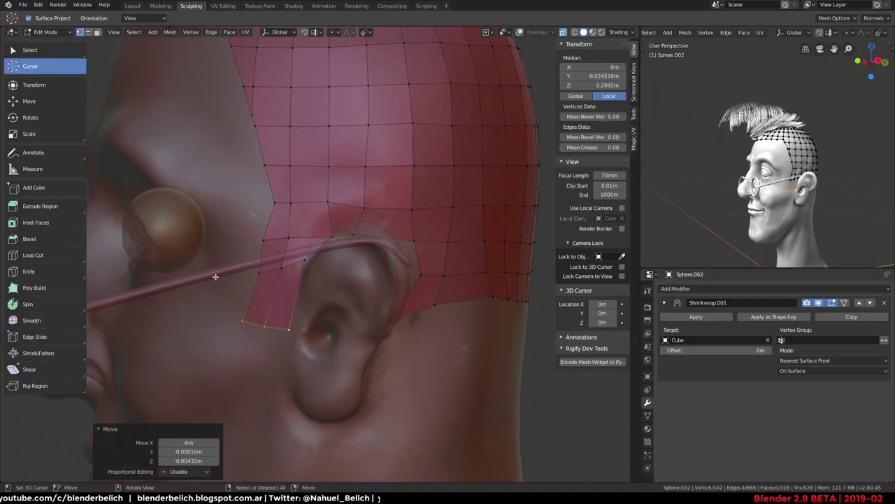
pyautogui.press('x')
pyautogui.click(279, 308)
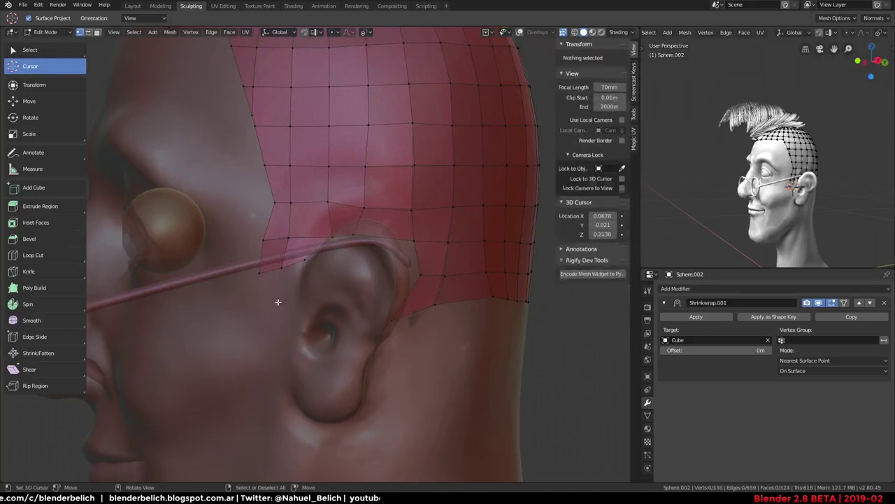
pyautogui.click(280, 300)
# Delete a front-edge vertex and move another up near the glasses arm
pyautogui.moveTo(270, 277)
pyautogui.mouseDown(button='middle')
pyautogui.moveTo(288, 222)
pyautogui.moveTo(264, 262)
pyautogui.mouseUp(button='middle')
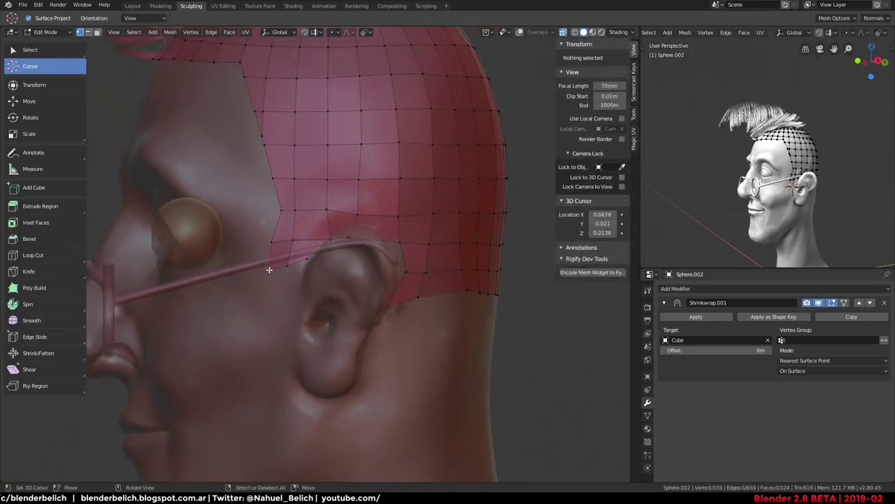
pyautogui.click(268, 269)
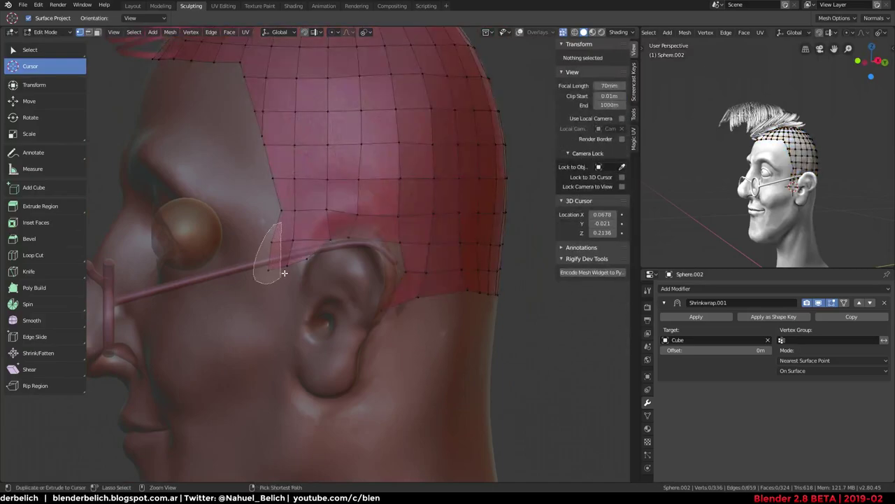
pyautogui.press('x')
pyautogui.click(280, 273)
pyautogui.click(285, 259)
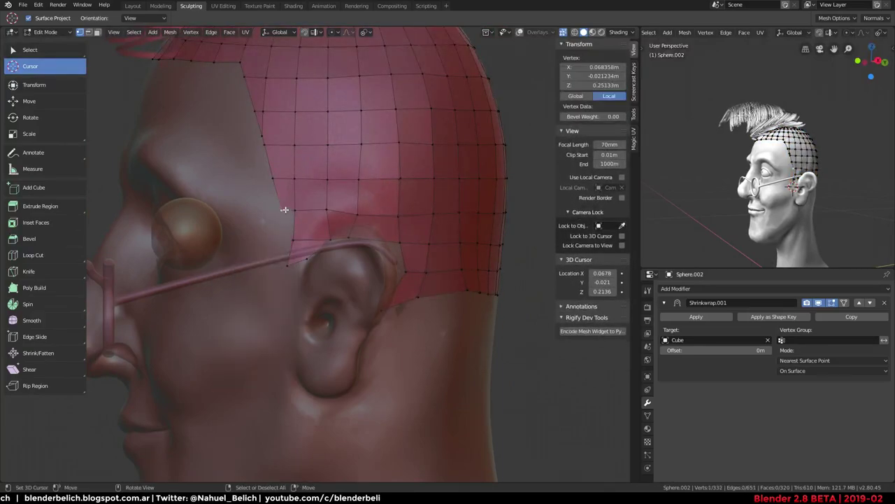
pyautogui.press('g')
pyautogui.click(287, 196)
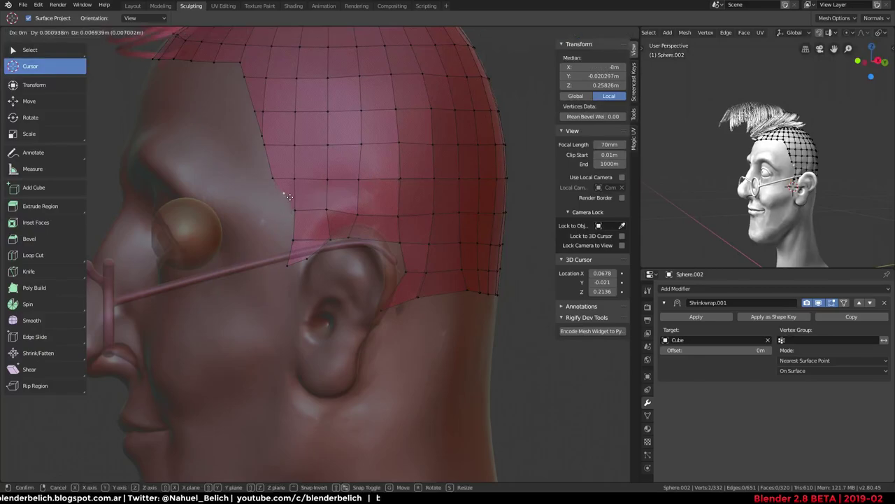
# Move two vertices above the glasses arm, delete the excess, and position the remaining edge vertex
pyautogui.press('a')
pyautogui.hotkey('alt', 'a')
pyautogui.click(292, 241)
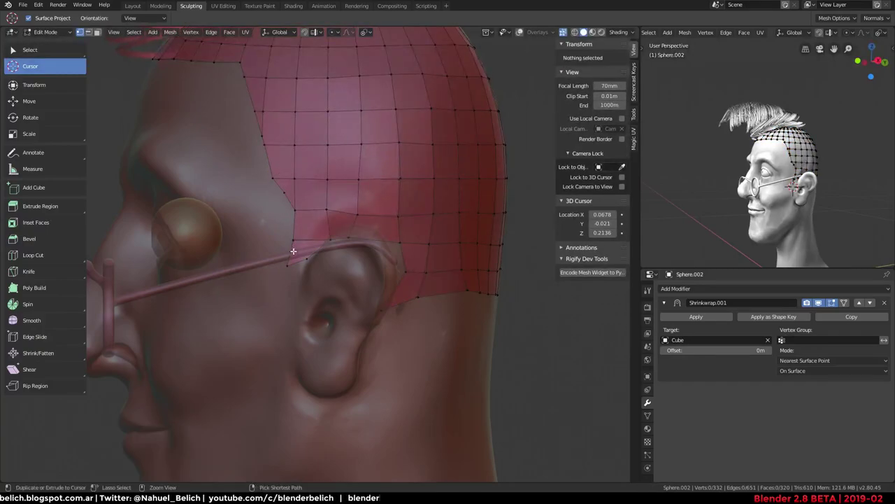
pyautogui.keyDown('shift'); pyautogui.click(287, 259); pyautogui.keyUp('shift')
pyautogui.press('g')
pyautogui.click(315, 259)
pyautogui.press('a')
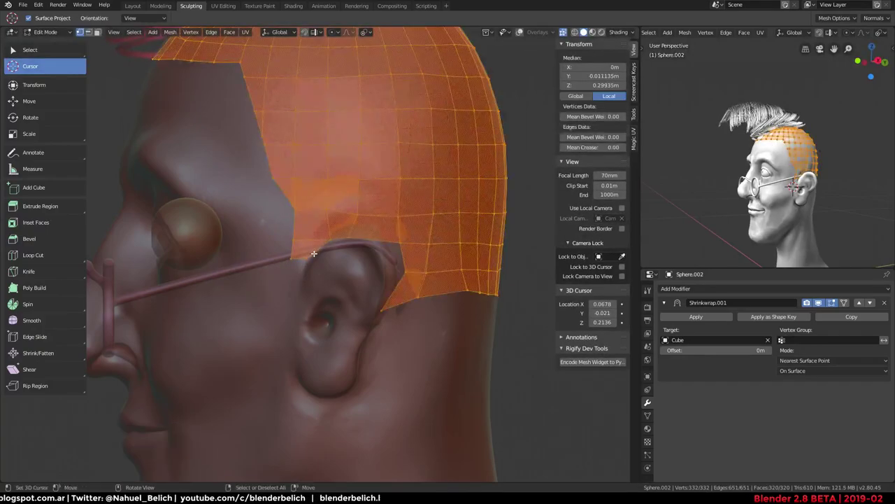
pyautogui.hotkey('alt', 'a')
pyautogui.press('x')
pyautogui.click(329, 273)
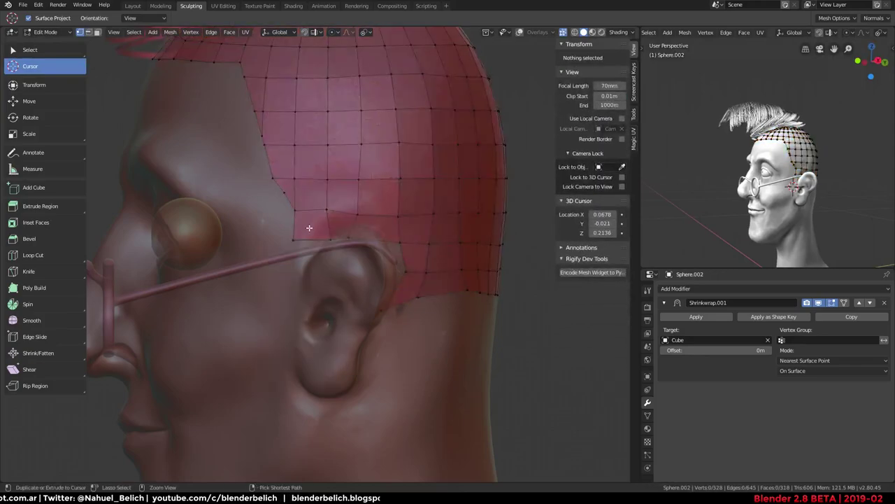
pyautogui.press('g')
pyautogui.click(296, 282)
# Return to Object Mode and orbit around the head to inspect the cap from front and profile
pyautogui.press('Tab')
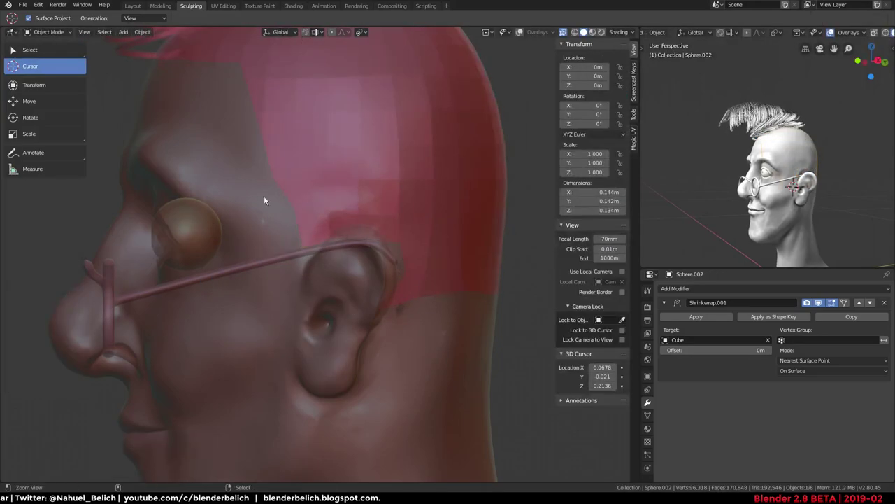
pyautogui.moveTo(266, 200)
pyautogui.mouseDown(button='middle')
pyautogui.moveTo(380, 234)
pyautogui.moveTo(403, 277)
pyautogui.moveTo(242, 260)
pyautogui.moveTo(362, 175)
pyautogui.mouseUp(button='middle')
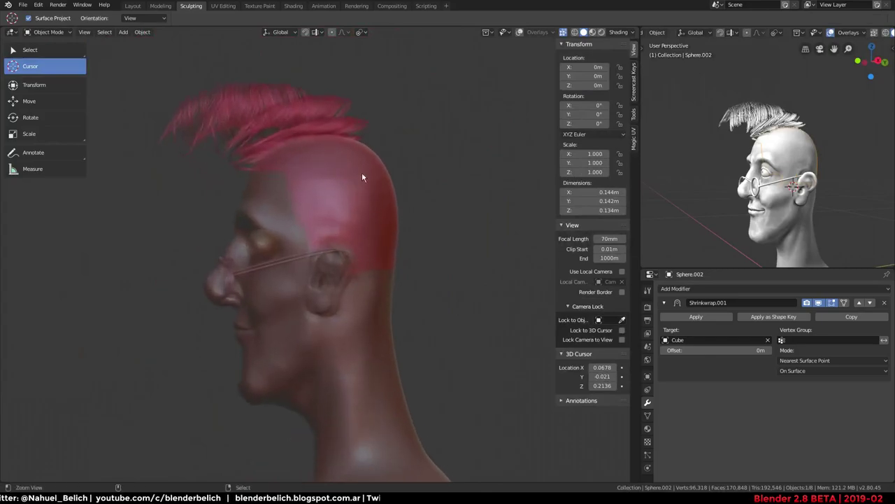
pyautogui.moveTo(238, 210)
pyautogui.mouseDown(button='middle')
pyautogui.moveTo(380, 254)
pyautogui.moveTo(368, 226)
pyautogui.moveTo(320, 206)
pyautogui.moveTo(348, 243)
pyautogui.moveTo(260, 280)
pyautogui.moveTo(227, 248)
pyautogui.moveTo(286, 202)
pyautogui.moveTo(415, 223)
pyautogui.moveTo(390, 186)
pyautogui.moveTo(375, 191)
pyautogui.mouseUp(button='middle')
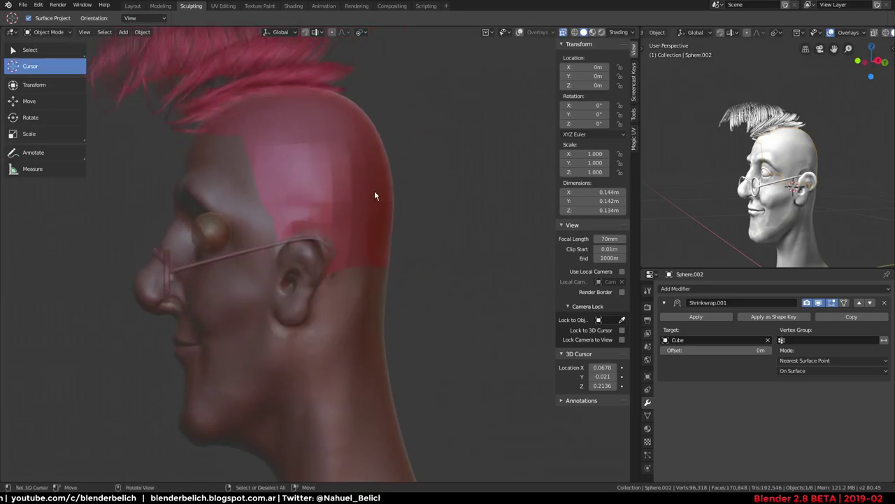
pyautogui.rightClick(377, 175)
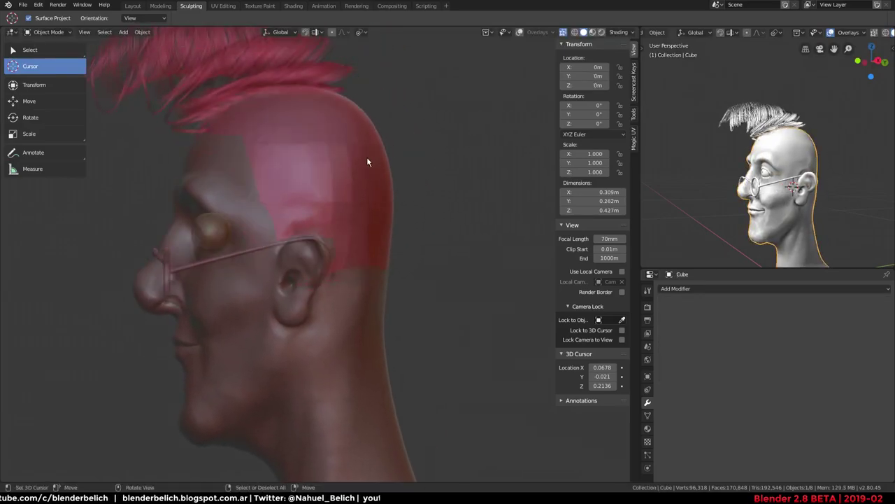
pyautogui.moveTo(368, 231); pyautogui.dragTo(427, 224, button='middle')
pyautogui.moveTo(769, 153)
pyautogui.mouseDown(button='middle')
pyautogui.moveTo(861, 152)
pyautogui.moveTo(718, 159)
pyautogui.mouseUp(button='middle')
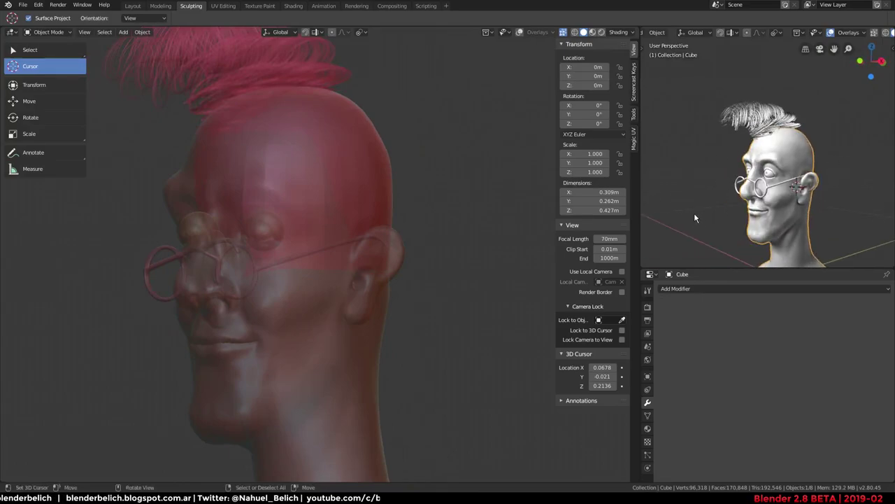
pyautogui.moveTo(282, 221)
pyautogui.mouseDown(button='middle')
pyautogui.moveTo(346, 211)
pyautogui.moveTo(324, 200)
pyautogui.moveTo(310, 206)
pyautogui.moveTo(285, 238)
pyautogui.moveTo(284, 223)
pyautogui.moveTo(229, 214)
pyautogui.moveTo(268, 257)
pyautogui.mouseUp(button='middle')
pyautogui.scroll(2, 268, 257)
pyautogui.scroll(1, 391, 203)
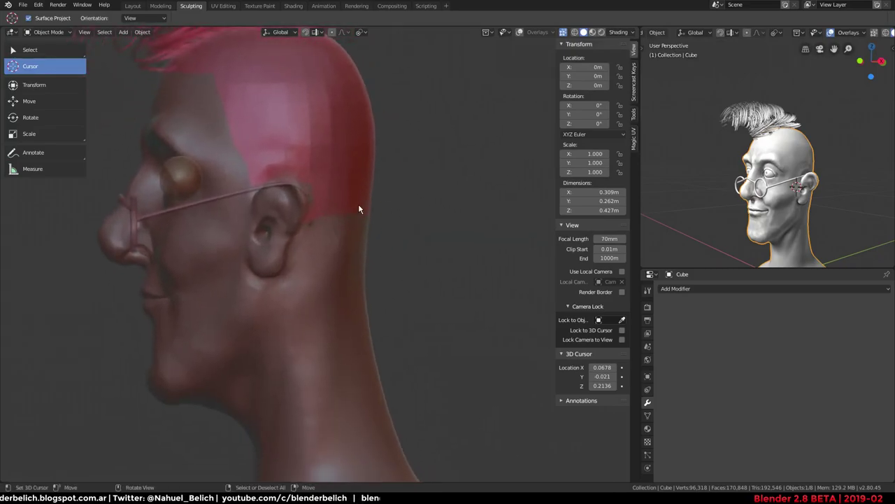
# Pick the Sphere.002 cap from the overlapping objects, enter Edit Mode and select its bottom edge loop
pyautogui.hotkey('ctrl', 'Tab')
pyautogui.click(368, 206)
pyautogui.hotkey('ctrl', 'Tab')
pyautogui.click(349, 200)
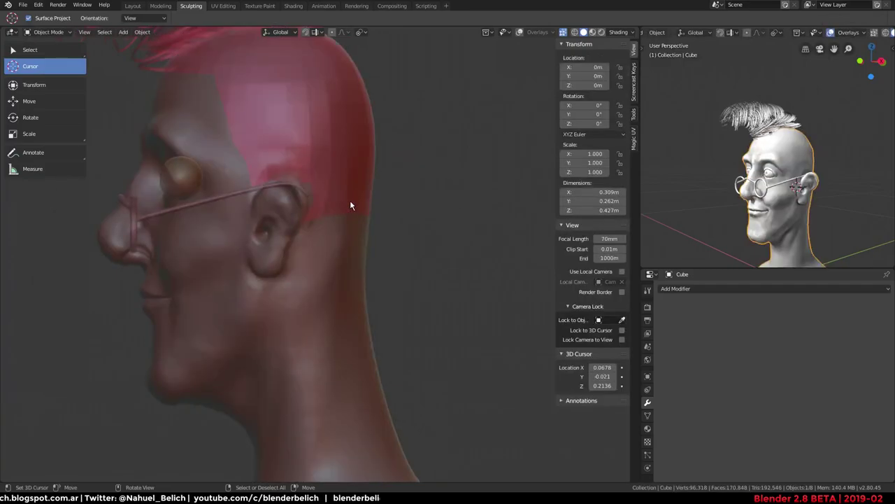
pyautogui.keyDown('alt'); pyautogui.click(350, 200); pyautogui.keyUp('alt')
pyautogui.click(349, 201)
pyautogui.press('Tab')
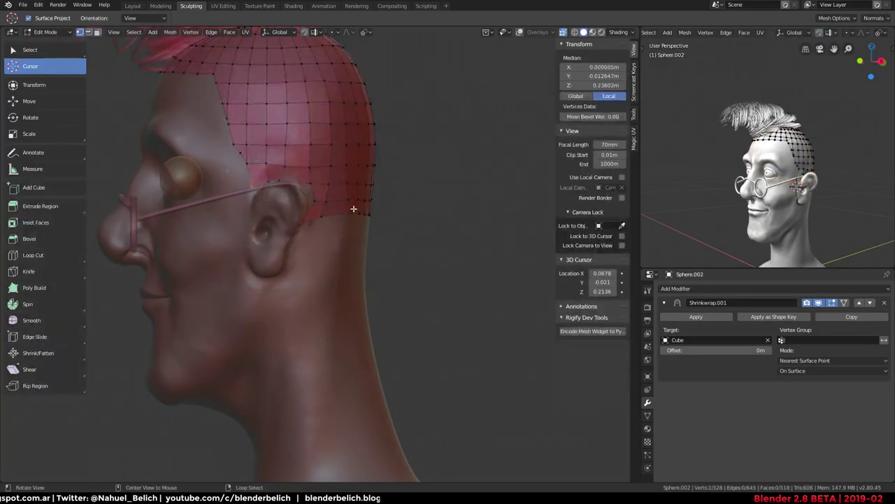
pyautogui.keyDown('alt'); pyautogui.click(354, 209); pyautogui.keyUp('alt')
pyautogui.moveTo(358, 211); pyautogui.dragTo(371, 193, button='middle')
# Extrude the cap's bottom loop behind the ear and lower it straight down
pyautogui.press('e')
pyautogui.click(375, 252)
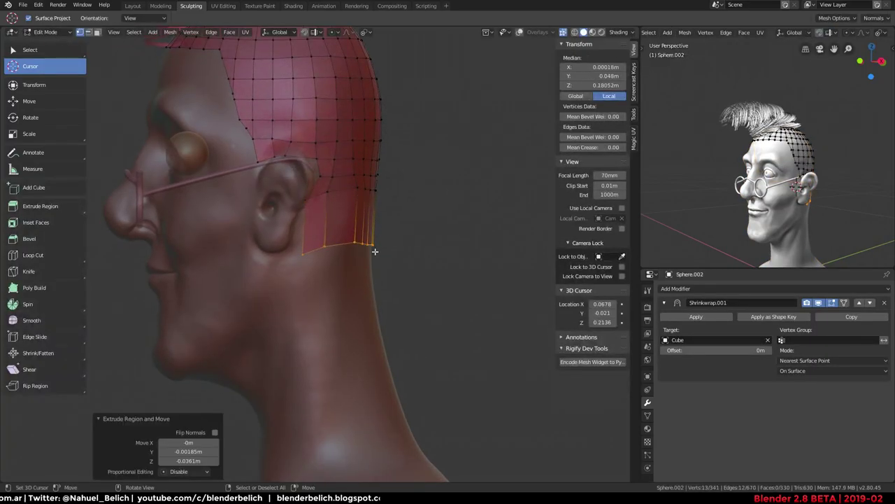
pyautogui.press('Tab')
pyautogui.press('Tab')
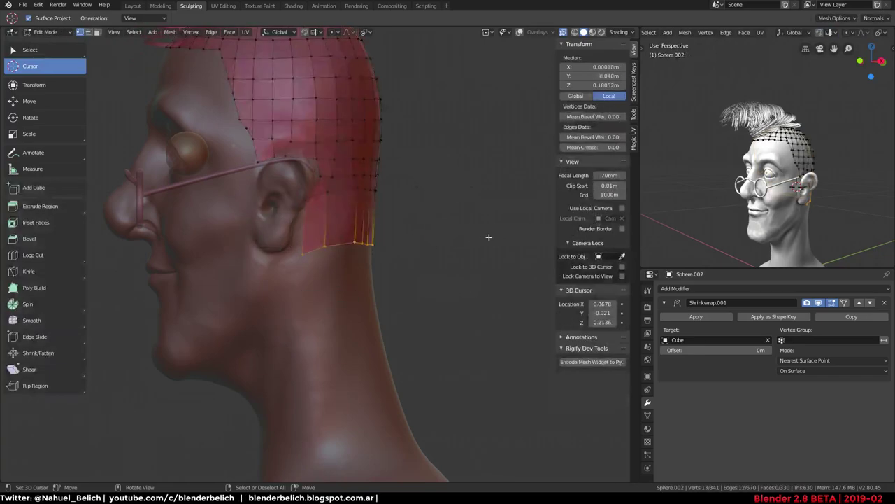
pyautogui.press('e')
pyautogui.press('z')
pyautogui.click(428, 264)
# Reposition two vertices on the cap's bottom edge, undoing an accidental duplicate
pyautogui.press('a')
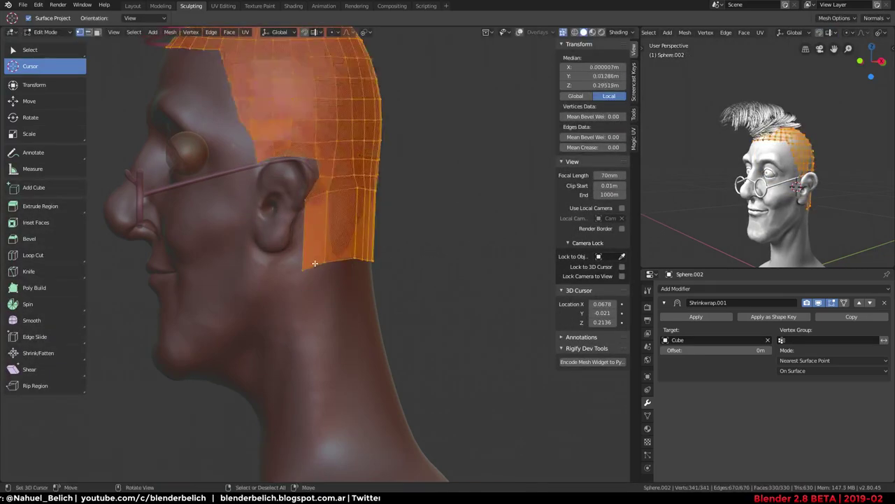
pyautogui.click(309, 259)
pyautogui.press('g')
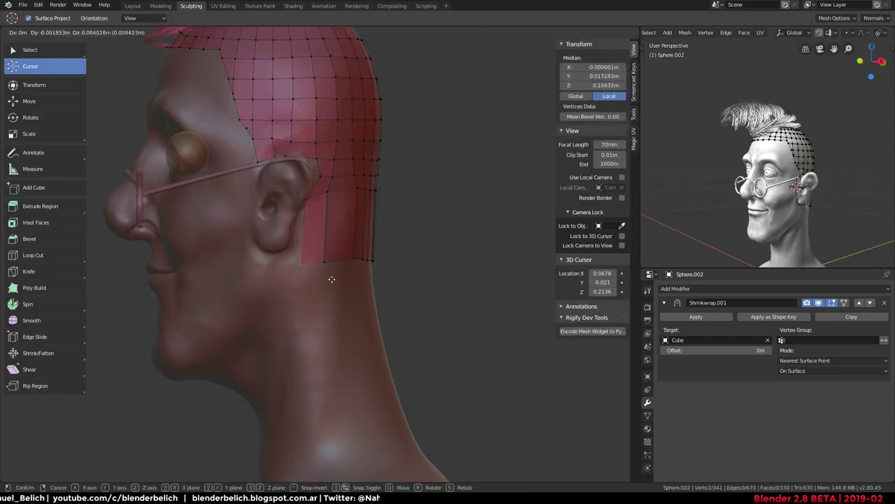
pyautogui.click(337, 248)
pyautogui.press('a')
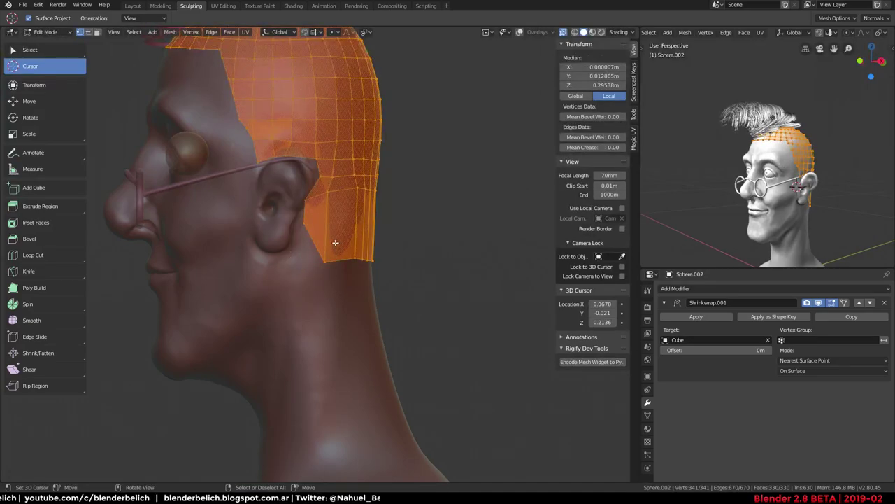
pyautogui.hotkey('shift', 'd')
pyautogui.hotkey('ctrl', 'z')
pyautogui.hotkey('ctrl', 'z')
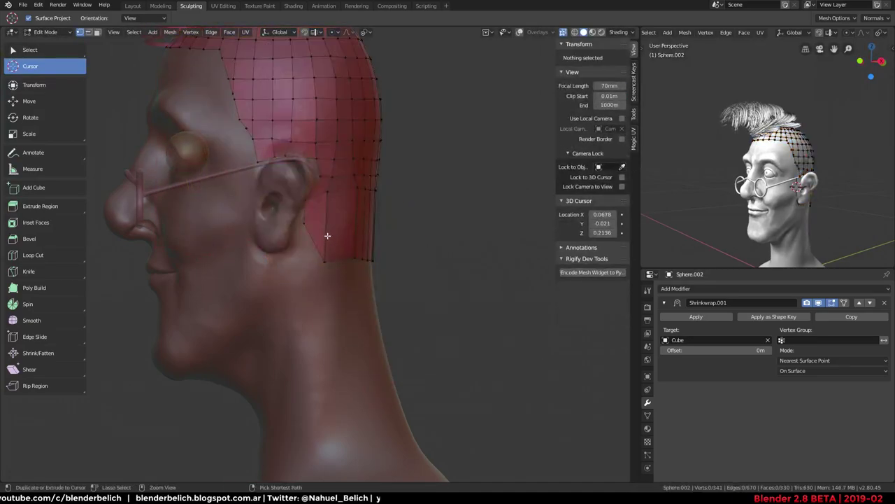
# From a three-quarter front view, nudge a vertex on the cap's lower edge
pyautogui.press('a')
pyautogui.moveTo(360, 195); pyautogui.dragTo(332, 270, button='middle')
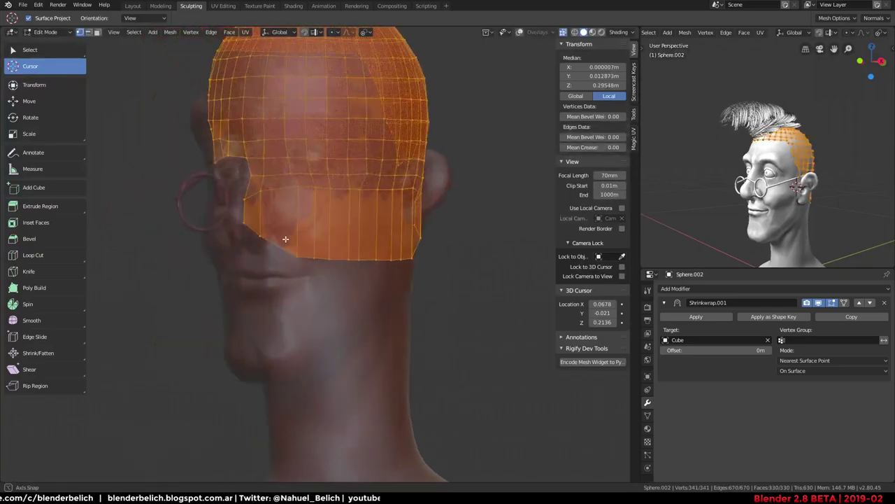
pyautogui.hotkey('alt', 'a')
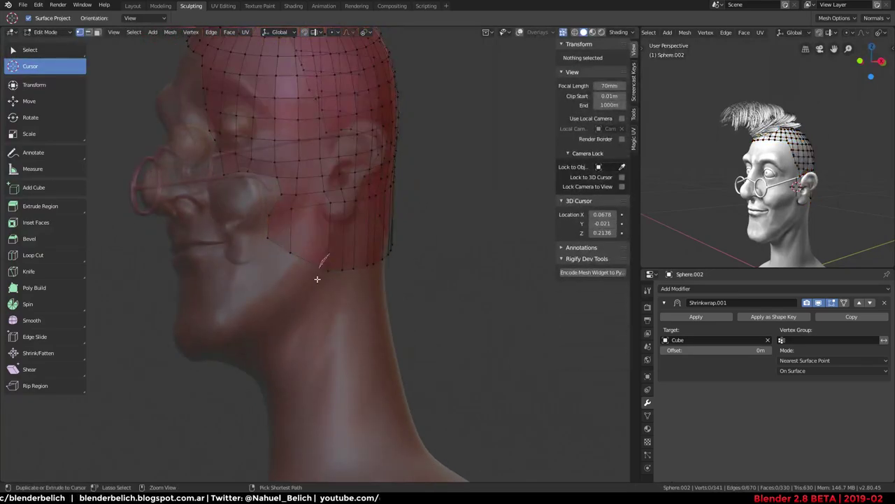
pyautogui.click(329, 268)
pyautogui.press('g')
pyautogui.click(330, 266)
# Slide the cap vertices behind the ear along their edge
pyautogui.moveTo(330, 266)
pyautogui.mouseDown(button='middle')
pyautogui.moveTo(341, 207)
pyautogui.moveTo(401, 190)
pyautogui.mouseUp(button='middle')
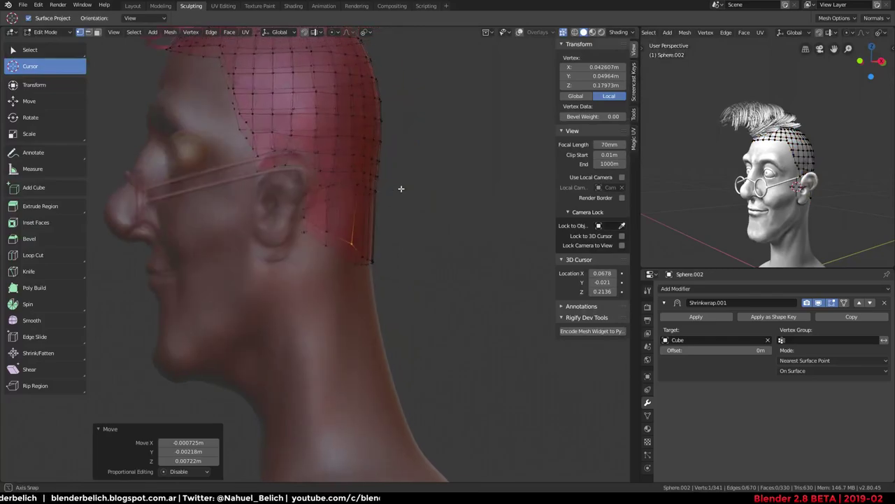
pyautogui.press('a')
pyautogui.hotkey('alt', 'a')
pyautogui.moveTo(388, 183)
pyautogui.keyDown('ctrl'); pyautogui.mouseDown(button='right')
pyautogui.moveTo(333, 184)
pyautogui.moveTo(357, 238)
pyautogui.mouseUp(button='right'); pyautogui.keyUp('ctrl')
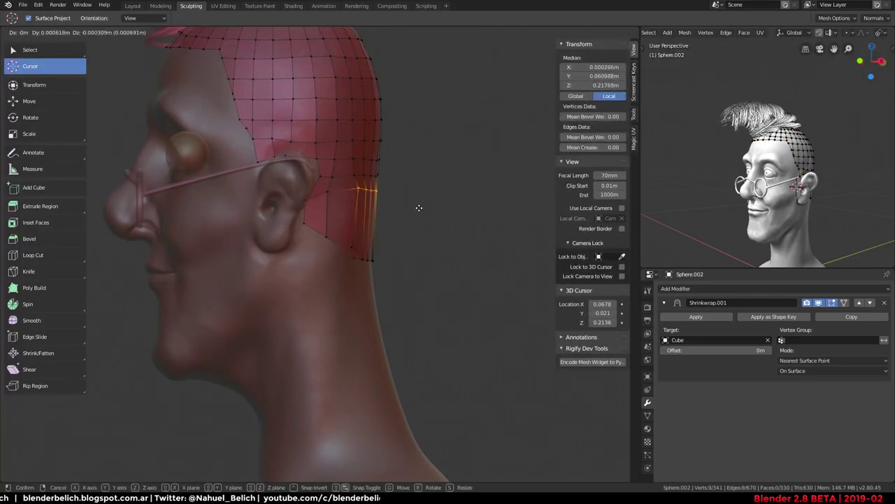
pyautogui.press('a')
pyautogui.hotkey('alt', 'a')
pyautogui.click(349, 200)
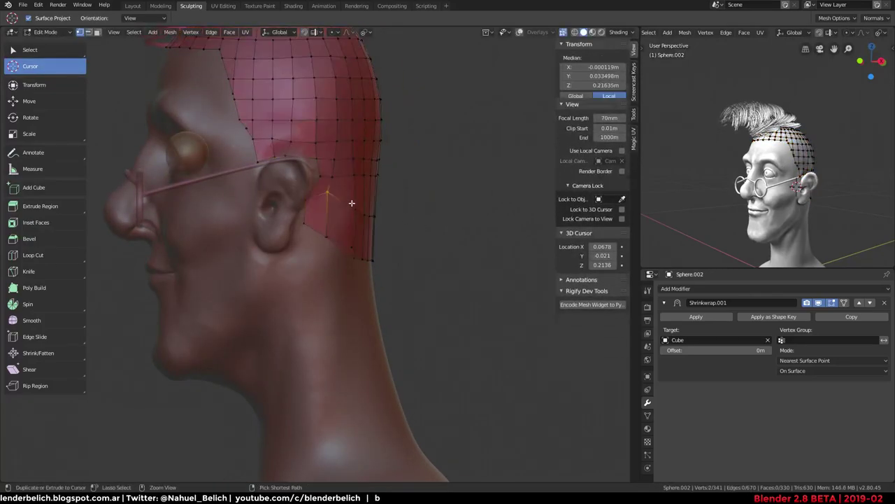
pyautogui.hotkey('shift', 'v')
pyautogui.click(353, 209)
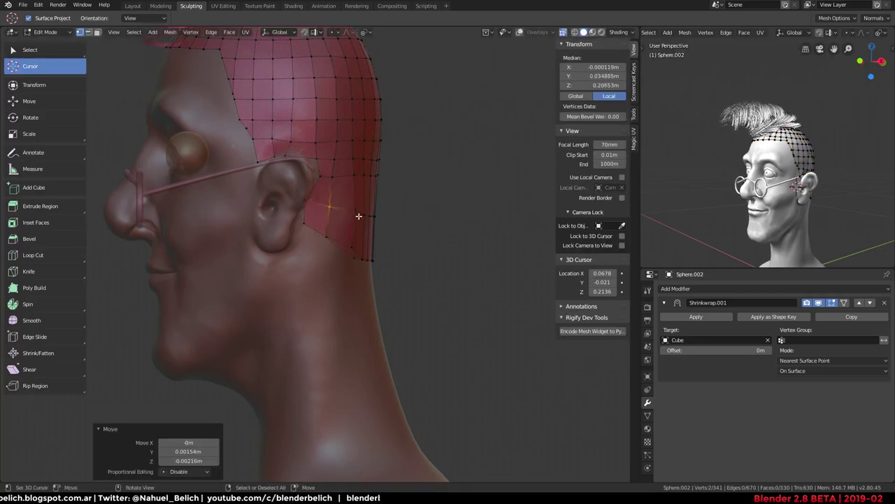
# Re-enter Edit Mode and, from the back view, select the cap's bottom edge
pyautogui.press('Tab')
pyautogui.press('KP_1')
pyautogui.moveTo(244, 216); pyautogui.dragTo(342, 216, button='middle')
pyautogui.hotkey('ctrl', 'Tab')
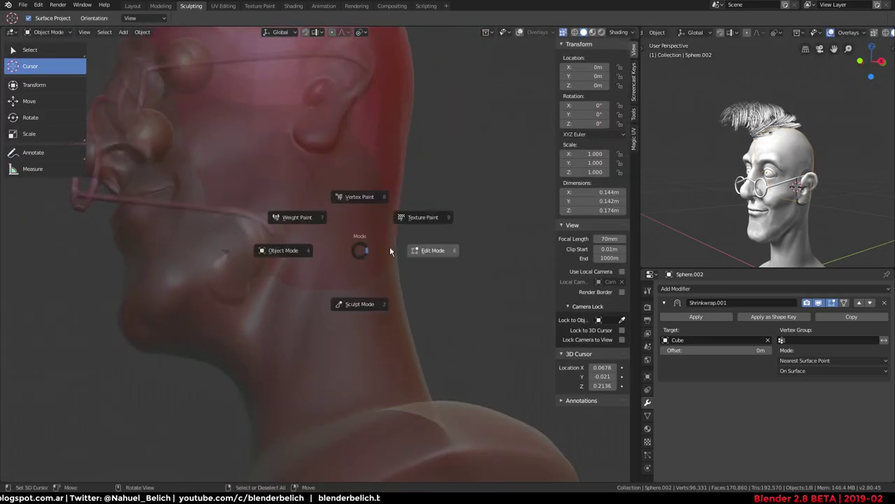
pyautogui.click(390, 246)
pyautogui.press('ctrl+KP_1')
pyautogui.click(319, 301)
pyautogui.keyDown('ctrl'); pyautogui.click(363, 299); pyautogui.keyUp('ctrl')
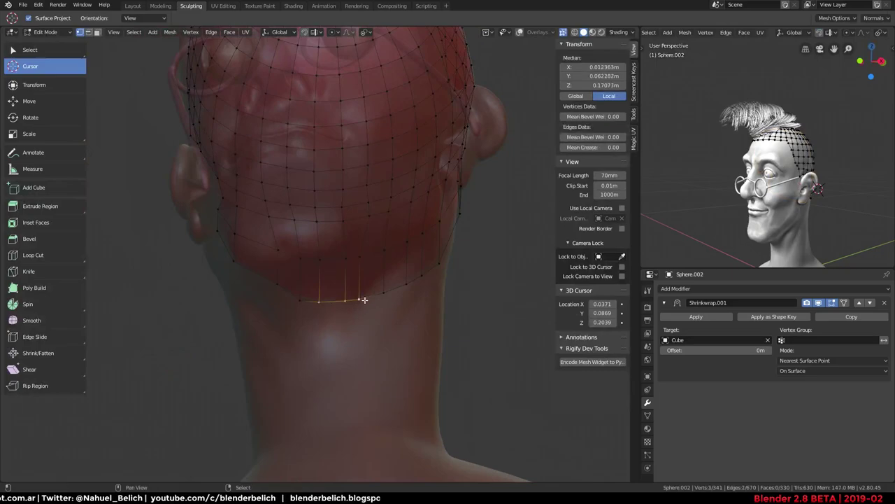
# Extrude the selected bottom edge downward and return to Object Mode
pyautogui.press('KP_1')
pyautogui.keyDown('shift'); pyautogui.moveTo(361, 265); pyautogui.dragTo(361, 263, button='middle'); pyautogui.keyUp('shift')
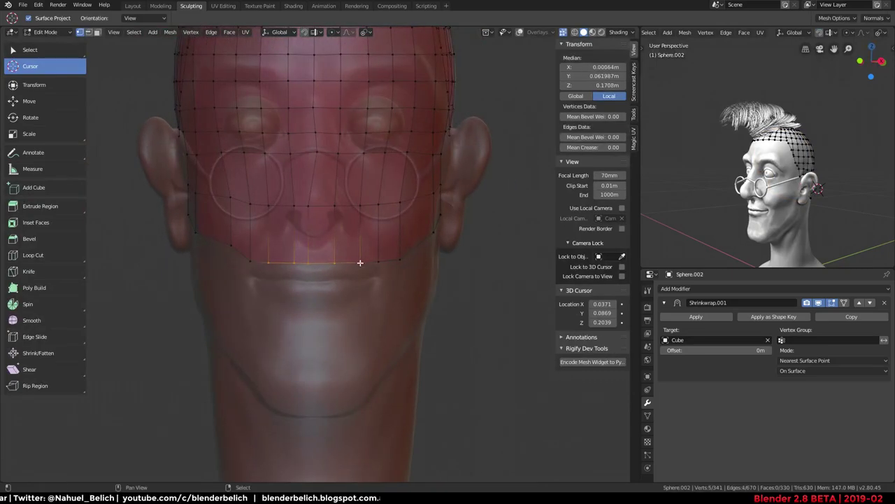
pyautogui.press('e')
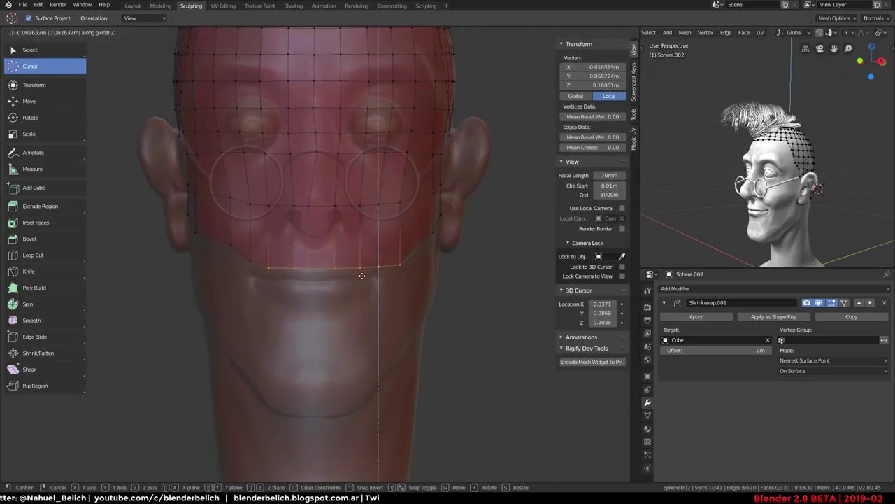
pyautogui.click(360, 284)
pyautogui.press('Tab')
pyautogui.scroll(-2, 345, 328)
pyautogui.moveTo(345, 331)
pyautogui.mouseDown(button='middle')
pyautogui.moveTo(336, 300)
pyautogui.moveTo(356, 304)
pyautogui.moveTo(256, 273)
pyautogui.mouseUp(button='middle')
# Turn off X-Ray so the head displays opaque
pyautogui.press('z')
pyautogui.click(296, 369)
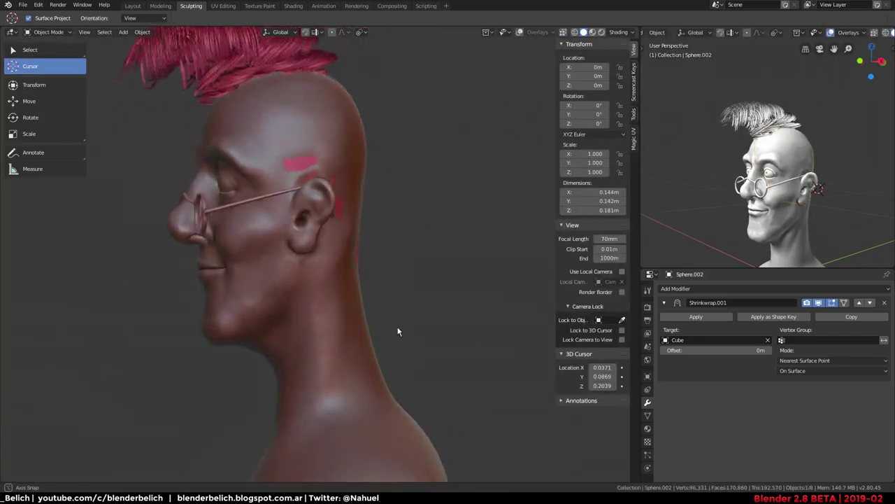
pyautogui.moveTo(295, 369); pyautogui.dragTo(414, 266, button='middle')
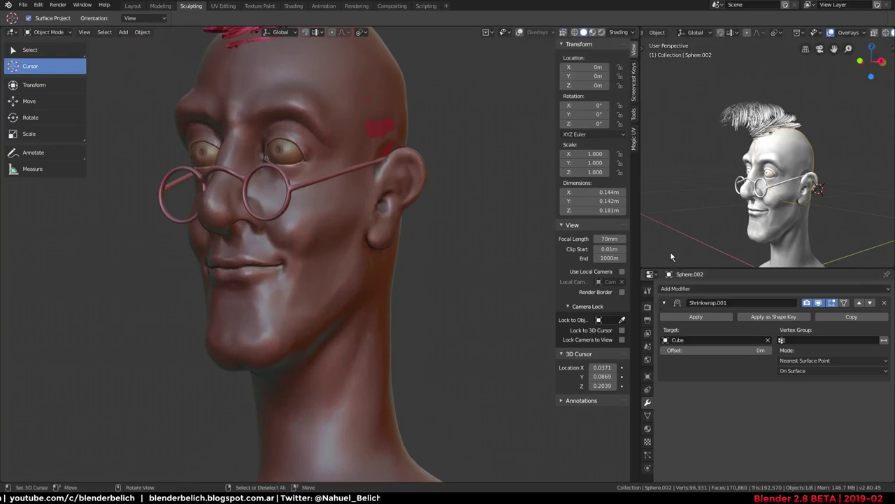
pyautogui.scroll(3, 706, 222)
# Give the right preview a MatCap and raise its Cavity Valley to 2.175
pyautogui.moveTo(707, 191)
pyautogui.mouseDown(button='middle')
pyautogui.moveTo(725, 165)
pyautogui.moveTo(730, 175)
pyautogui.mouseUp(button='middle')
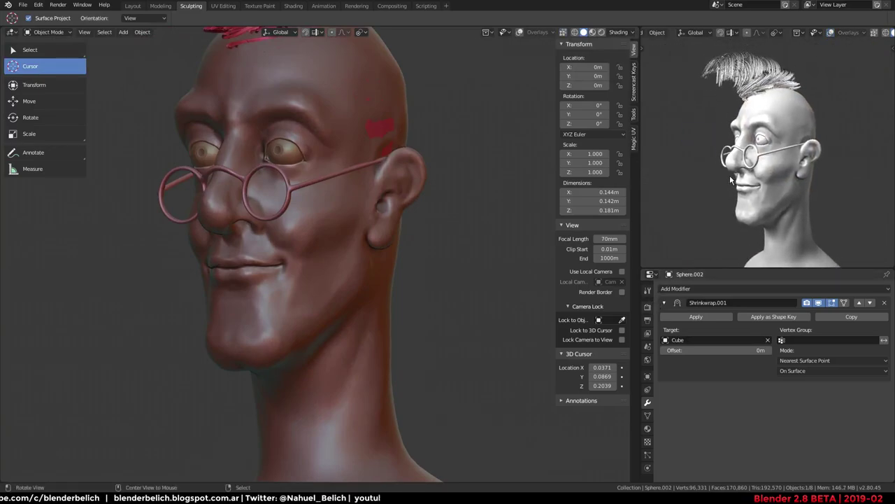
pyautogui.scroll(-3, 867, 32)
pyautogui.click(875, 32)
pyautogui.click(829, 82)
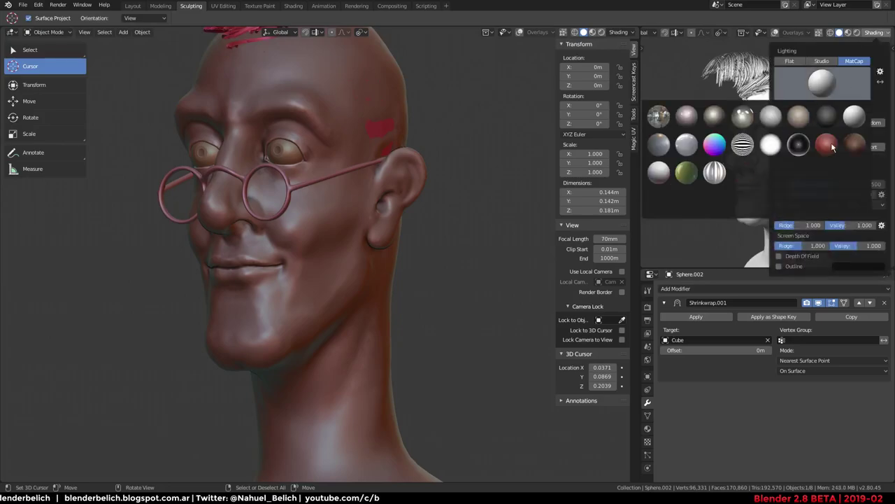
pyautogui.click(667, 172)
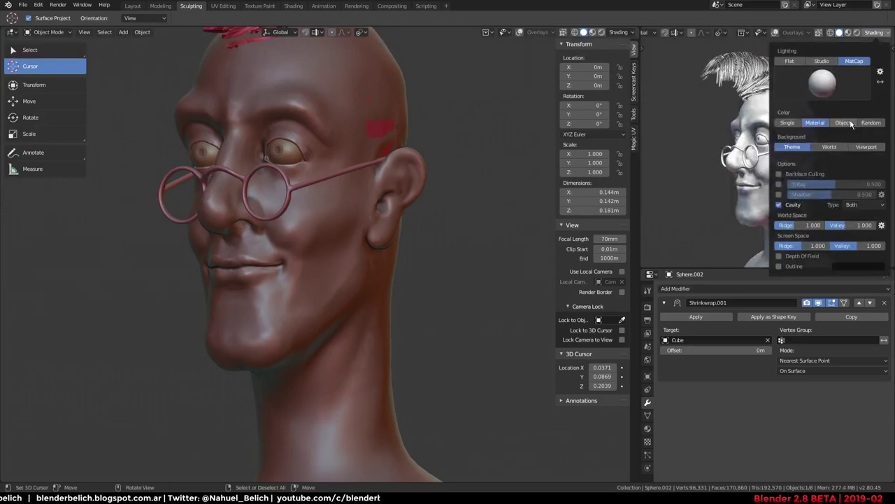
pyautogui.moveTo(847, 228); pyautogui.dragTo(859, 227)
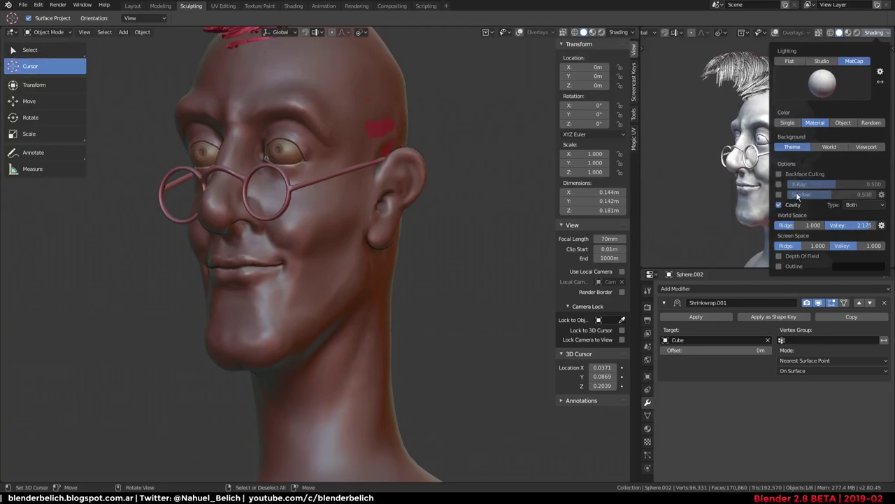
pyautogui.moveTo(797, 196); pyautogui.dragTo(784, 122, button='middle')
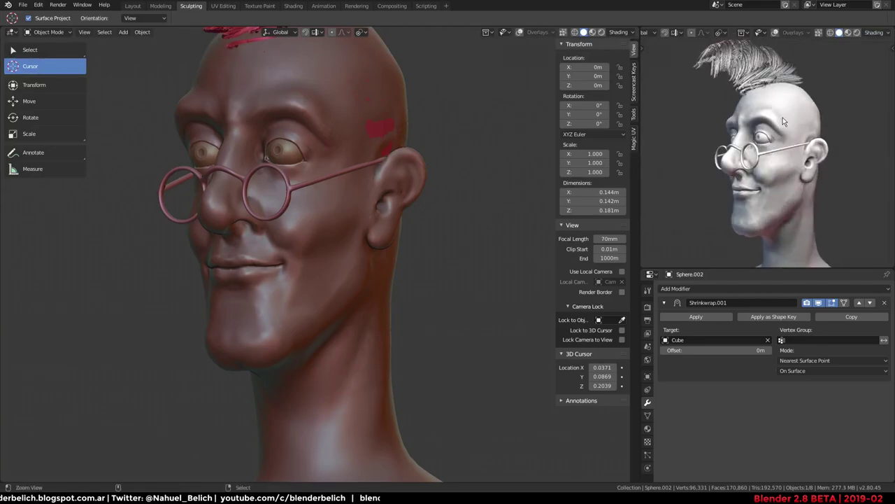
pyautogui.click(873, 32)
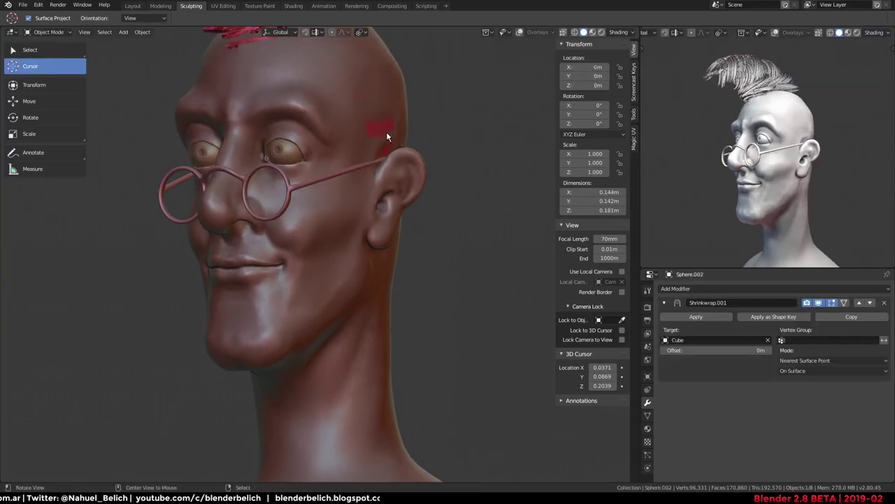
pyautogui.moveTo(386, 131); pyautogui.dragTo(436, 223, button='middle')
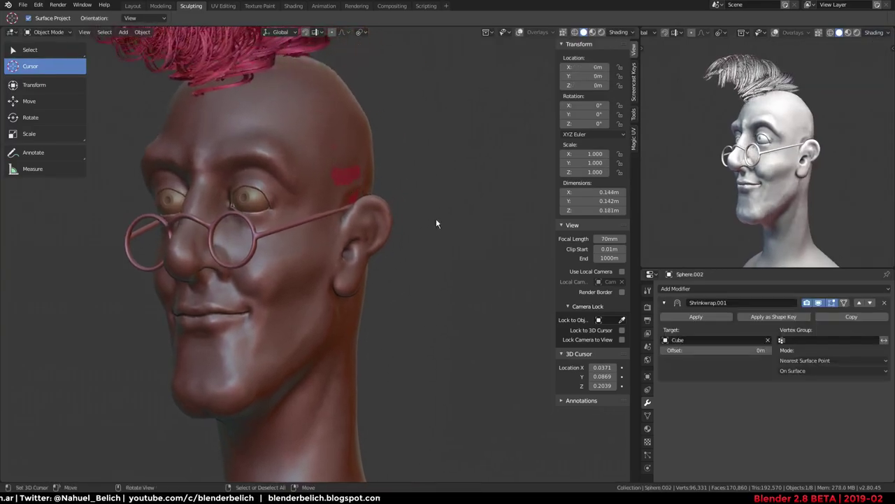
# Apply the Shrinkwrap.001 modifier on the scalp cap Sphere.002
pyautogui.click(696, 317)
pyautogui.click(648, 454)
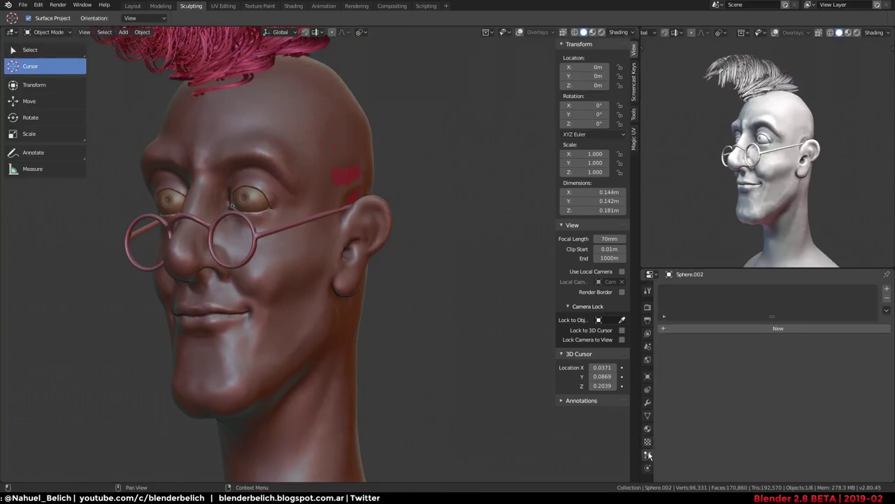
pyautogui.click(648, 415)
pyautogui.click(647, 454)
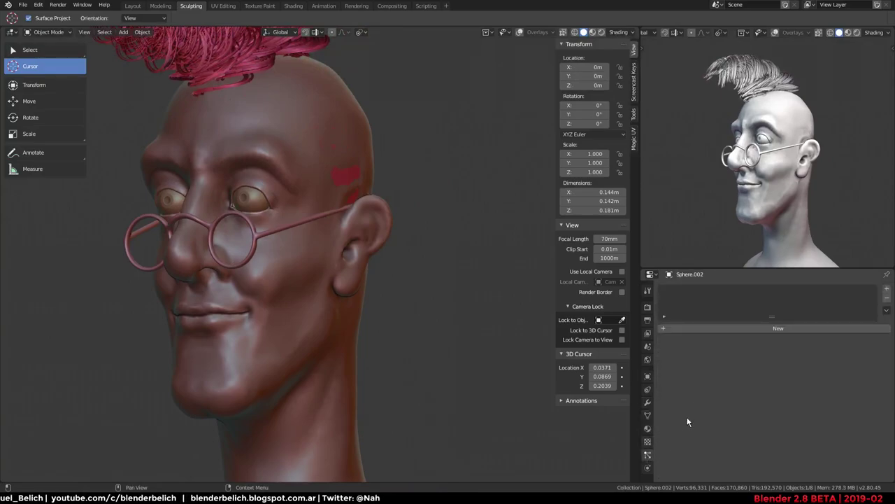
# Add a particle system to the cap with 100 particles, set to Hair
pyautogui.click(729, 328)
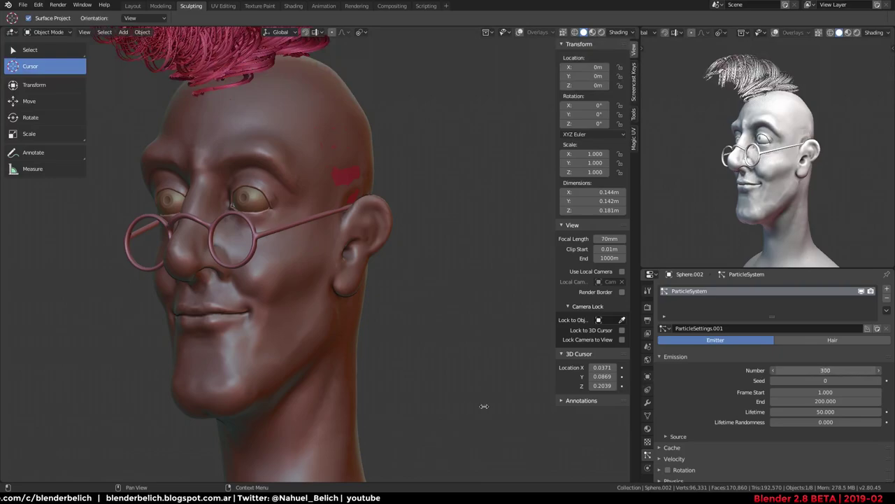
pyautogui.click(826, 370)
pyautogui.write('1')
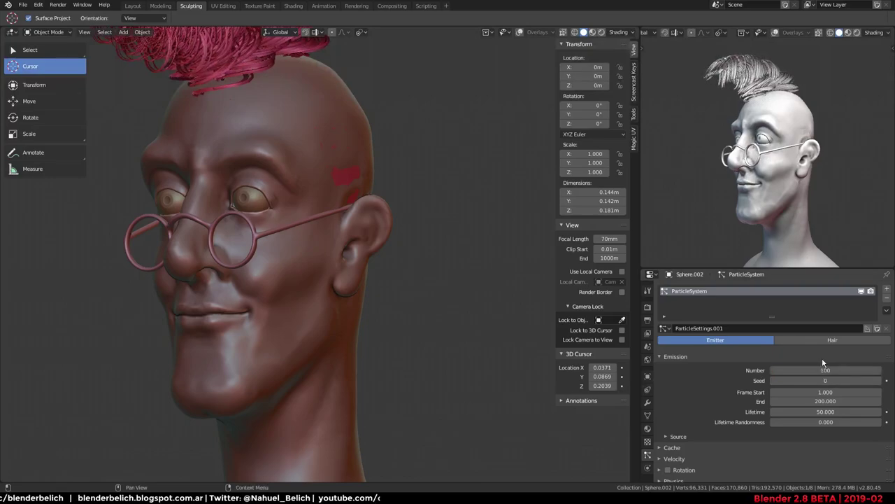
pyautogui.write('z')
pyautogui.click(803, 216)
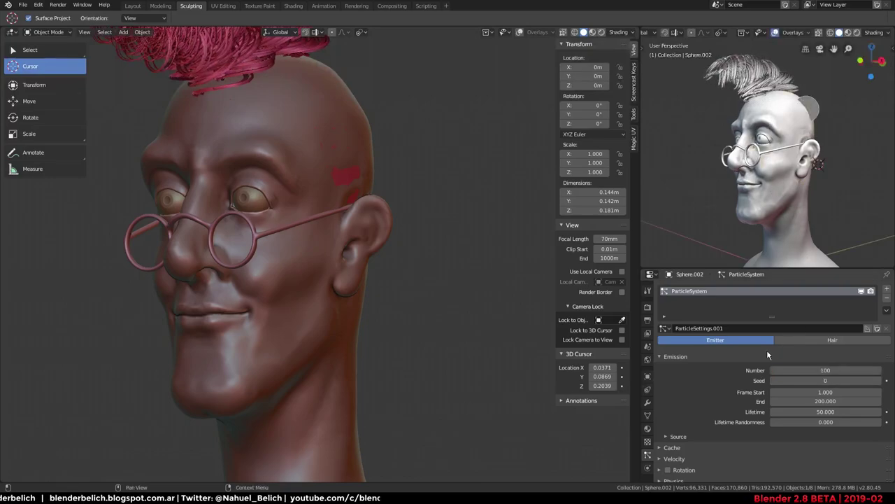
pyautogui.click(809, 340)
pyautogui.keyDown('ctrl'); pyautogui.moveTo(467, 200); pyautogui.dragTo(440, 242, button='middle'); pyautogui.keyUp('ctrl')
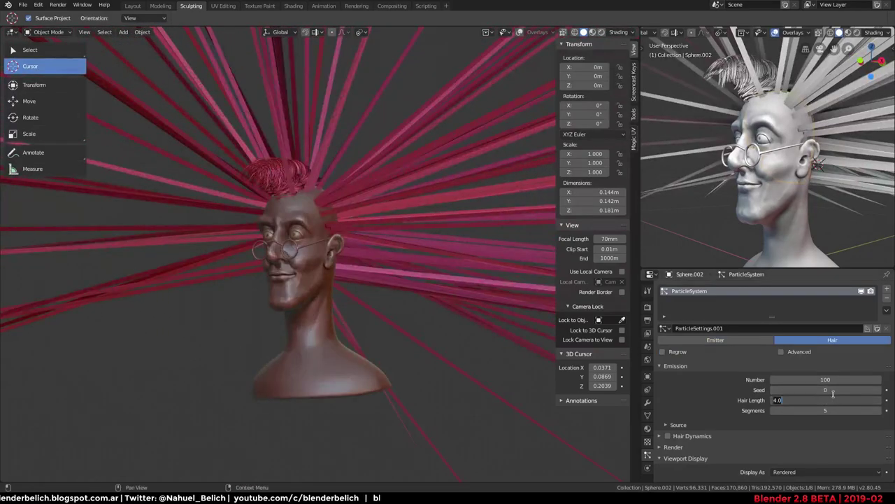
pyautogui.write('.4')
# Set the Hair Length to 0.1 and save the file
pyautogui.press('Return')
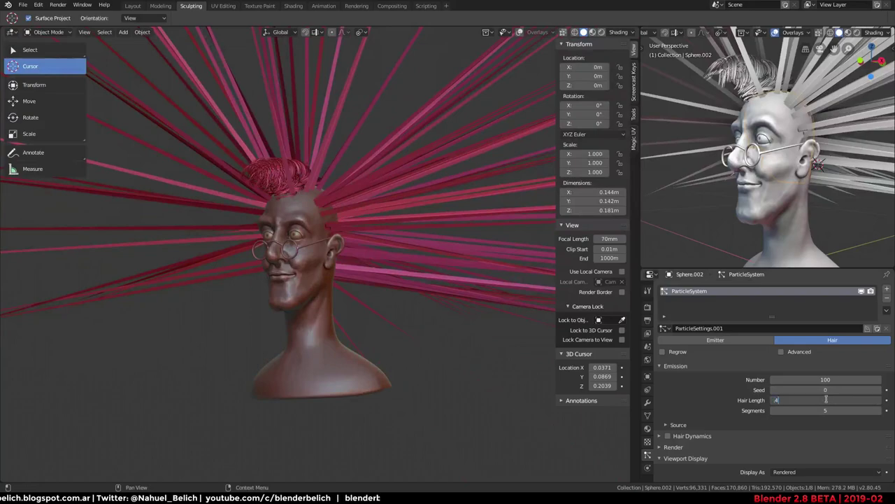
pyautogui.press('Return')
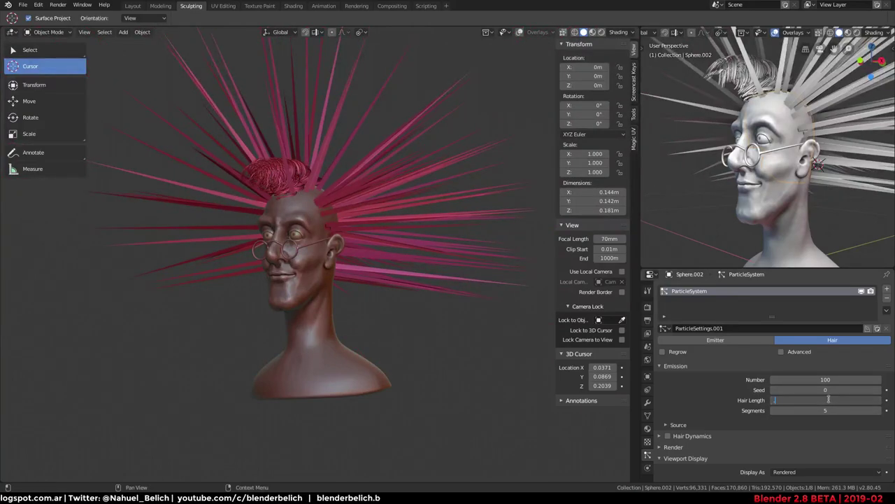
pyautogui.write('.1')
pyautogui.press('Return')
pyautogui.moveTo(400, 218); pyautogui.dragTo(390, 285, button='middle')
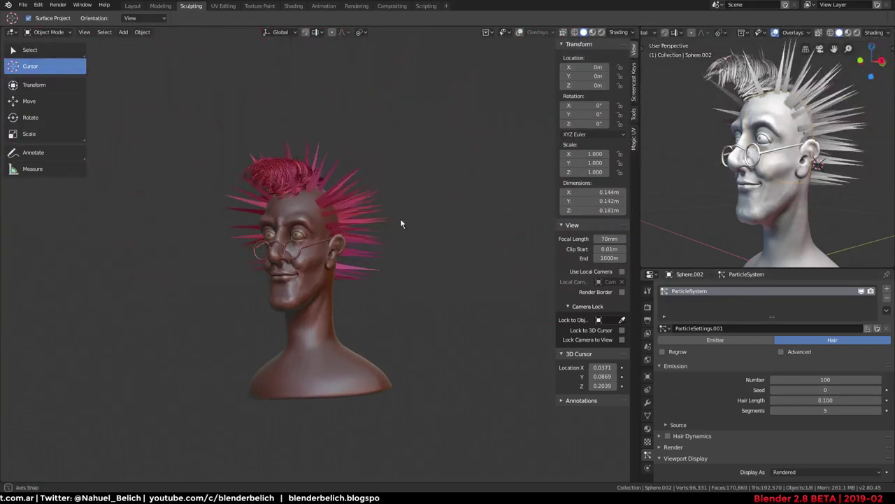
pyautogui.scroll(3, 388, 283)
pyautogui.hotkey('ctrl', 's')
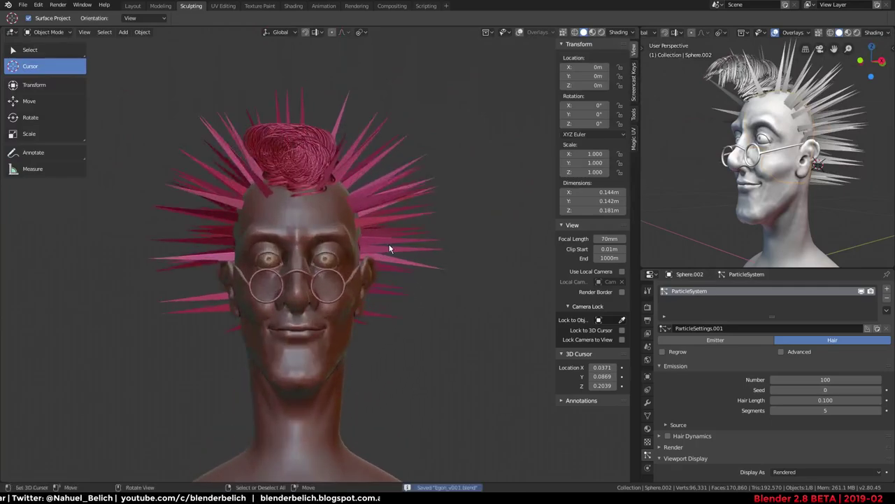
# In Particle Edit with the Comb brush, flatten the right-side hair against the skull
pyautogui.hotkey('ctrl', 'Tab')
pyautogui.click(404, 209)
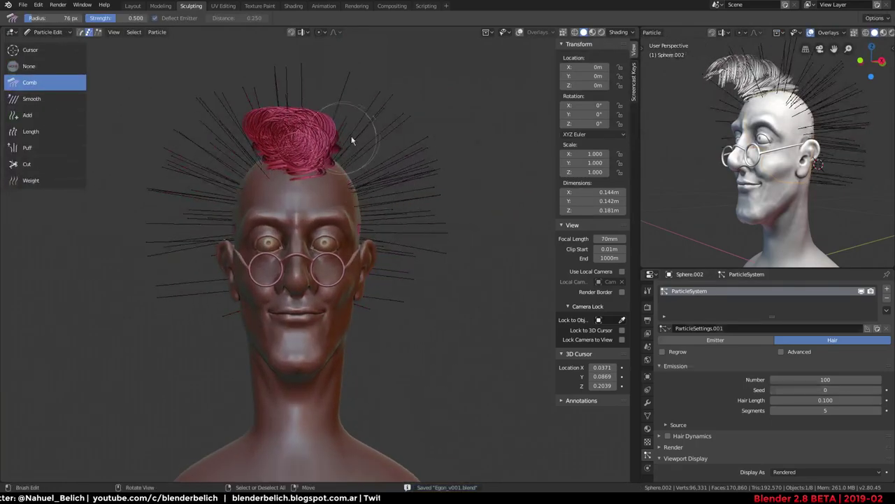
pyautogui.moveTo(332, 166)
pyautogui.mouseDown()
pyautogui.moveTo(401, 193)
pyautogui.moveTo(389, 260)
pyautogui.mouseUp()
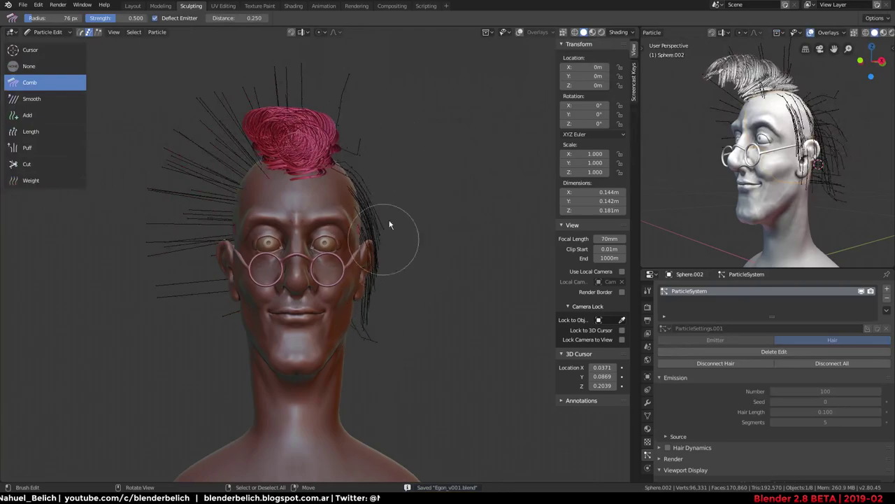
pyautogui.moveTo(389, 220); pyautogui.dragTo(338, 404)
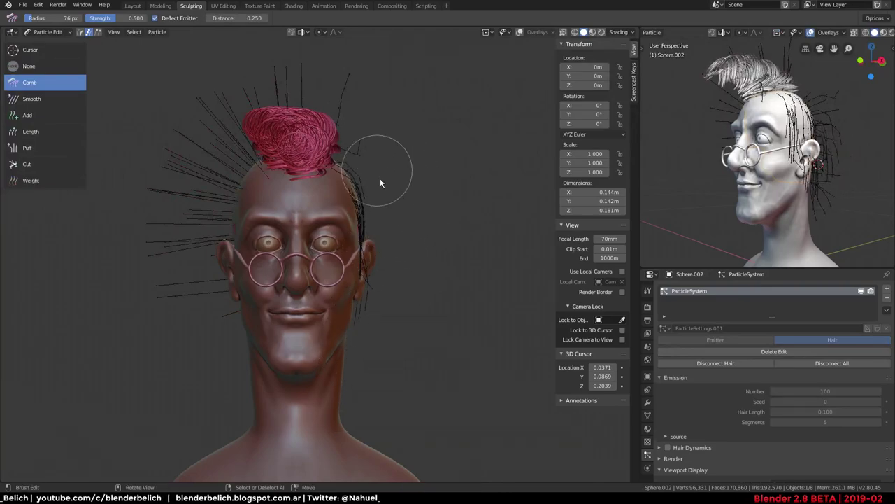
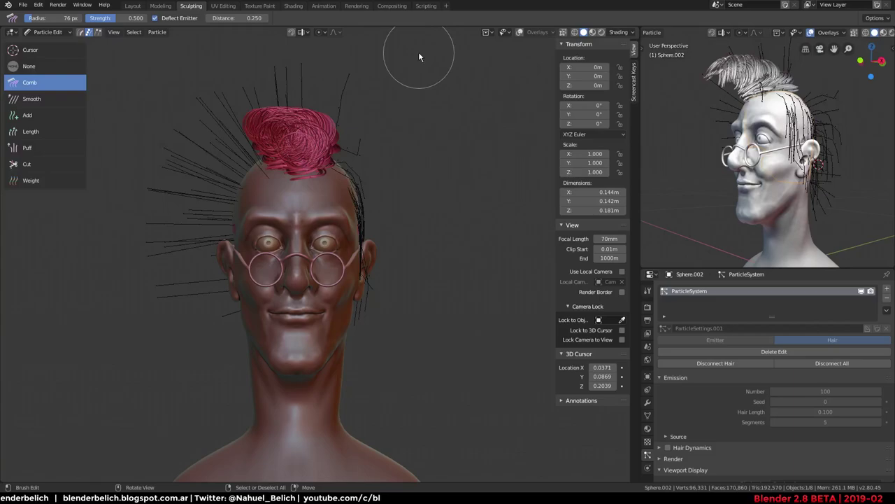
# Comb stray strands on the left side and behind the head down toward the ear and neck
pyautogui.click(648, 290)
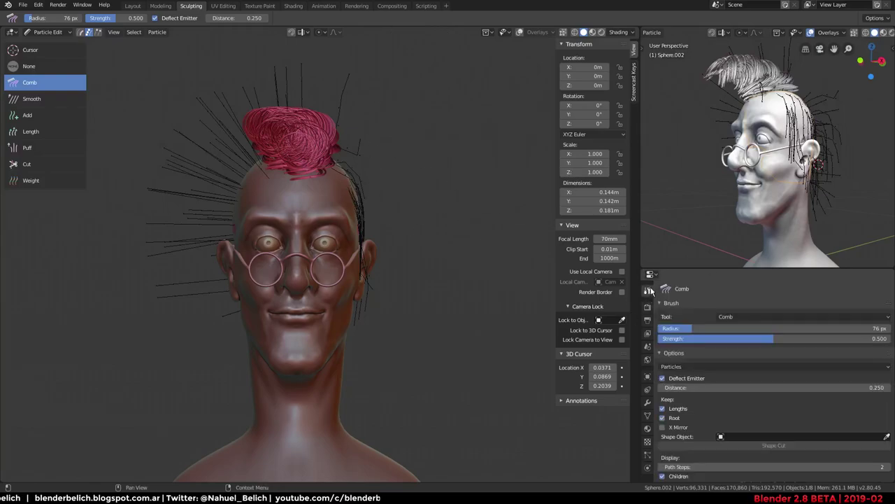
pyautogui.scroll(-1, 728, 423)
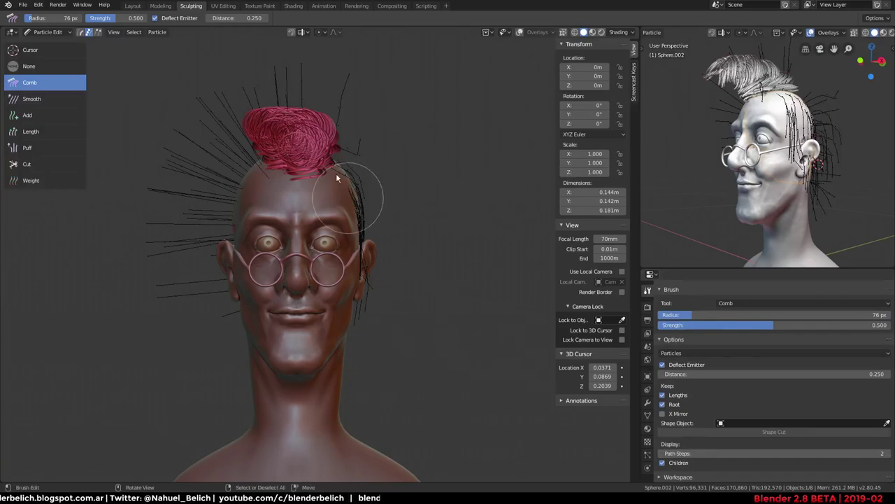
pyautogui.moveTo(251, 152); pyautogui.dragTo(200, 250)
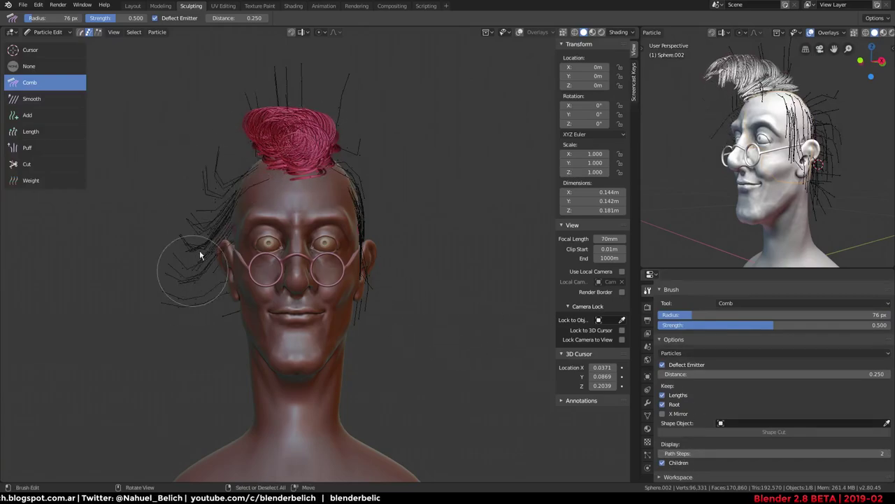
pyautogui.moveTo(210, 206); pyautogui.dragTo(217, 354)
pyautogui.moveTo(219, 347)
pyautogui.mouseDown(button='middle')
pyautogui.moveTo(360, 299)
pyautogui.moveTo(333, 304)
pyautogui.mouseUp(button='middle')
pyautogui.moveTo(243, 278); pyautogui.dragTo(236, 324)
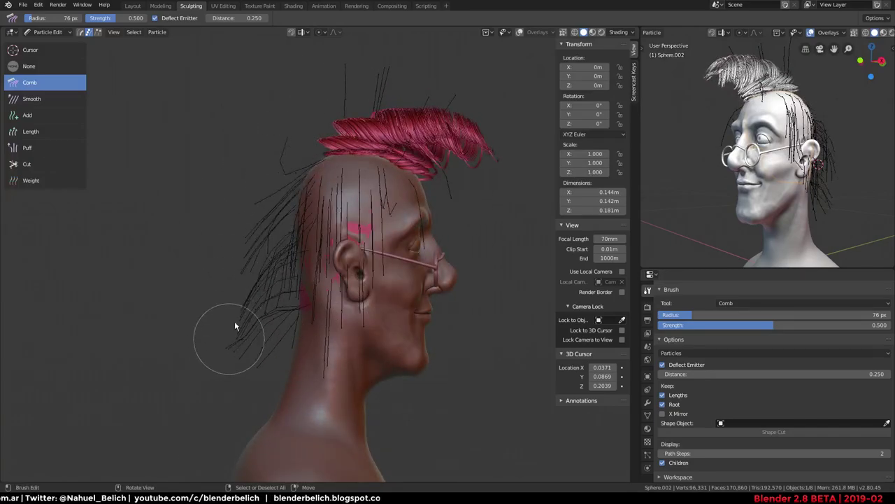
pyautogui.moveTo(259, 259); pyautogui.dragTo(250, 340)
# Comb the strands at the right and back of the neck downward, then return to Object Mode
pyautogui.moveTo(266, 340)
pyautogui.mouseDown(button='middle')
pyautogui.moveTo(372, 367)
pyautogui.moveTo(433, 303)
pyautogui.mouseUp(button='middle')
pyautogui.moveTo(430, 292); pyautogui.dragTo(402, 353)
pyautogui.moveTo(293, 335); pyautogui.dragTo(364, 371)
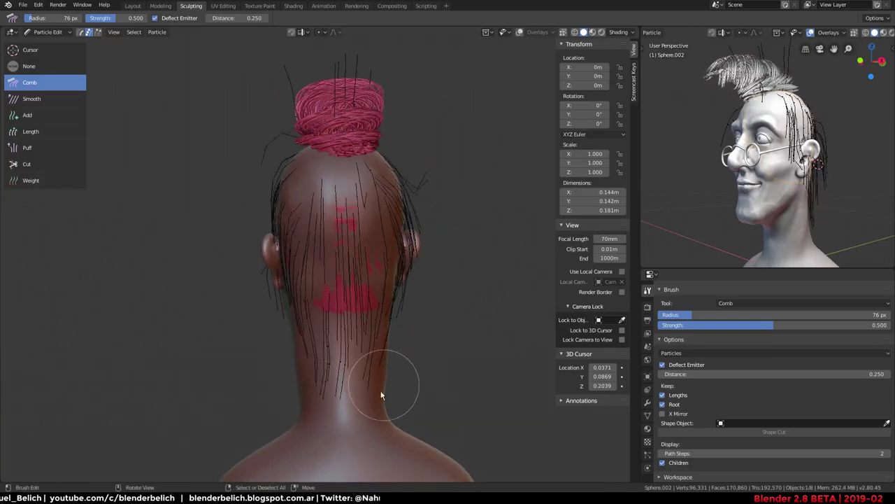
pyautogui.moveTo(382, 395); pyautogui.dragTo(426, 360, button='middle')
pyautogui.hotkey('ctrl', 'Tab')
pyautogui.moveTo(275, 325); pyautogui.dragTo(384, 276, button='middle')
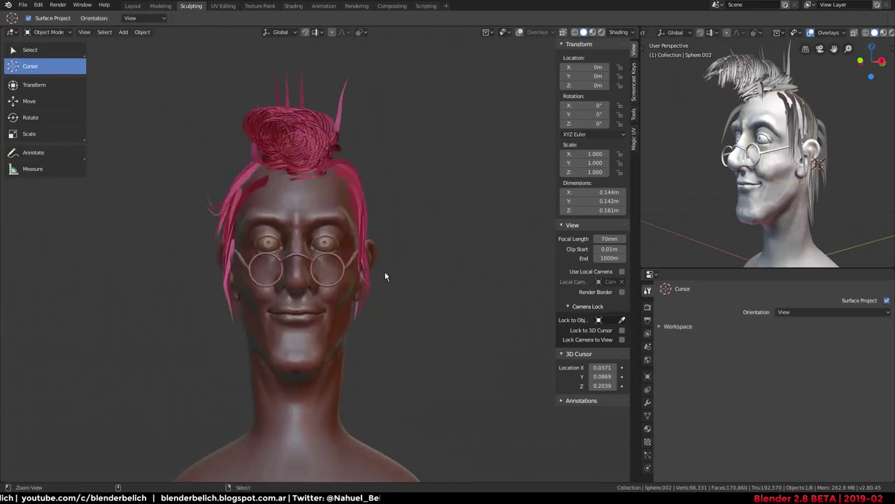
# Turn on Interpolated child hairs with a Display Amount of 100
pyautogui.click(648, 455)
pyautogui.scroll(-4, 728, 406)
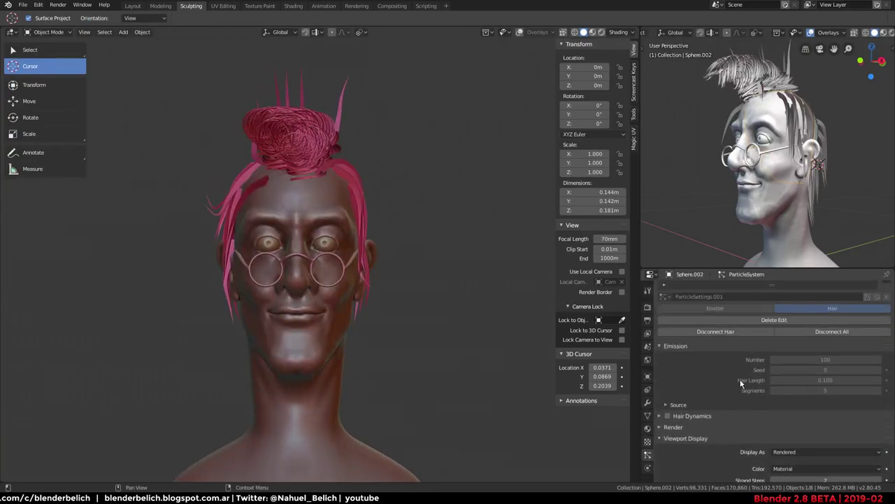
pyautogui.scroll(-3, 735, 402)
pyautogui.scroll(-3, 729, 421)
pyautogui.scroll(-2, 755, 392)
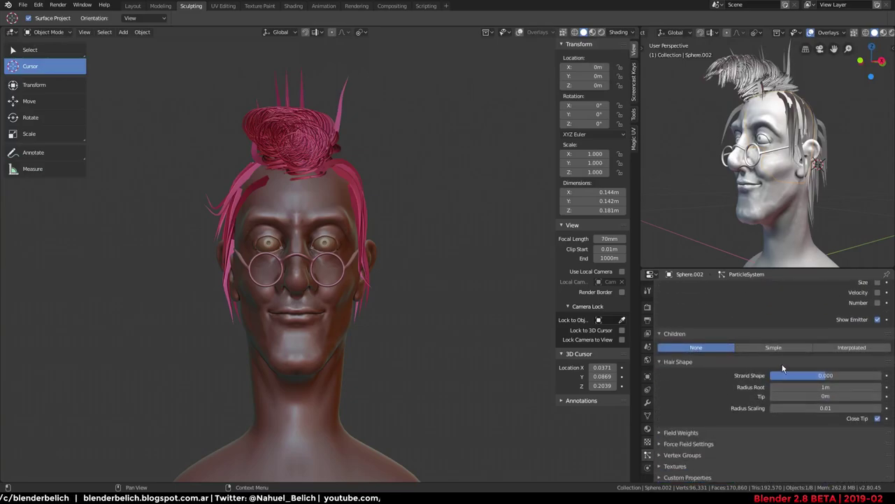
pyautogui.click(838, 351)
pyautogui.moveTo(376, 273)
pyautogui.mouseDown(button='middle')
pyautogui.moveTo(394, 216)
pyautogui.moveTo(372, 197)
pyautogui.moveTo(376, 312)
pyautogui.moveTo(263, 246)
pyautogui.moveTo(312, 262)
pyautogui.mouseUp(button='middle')
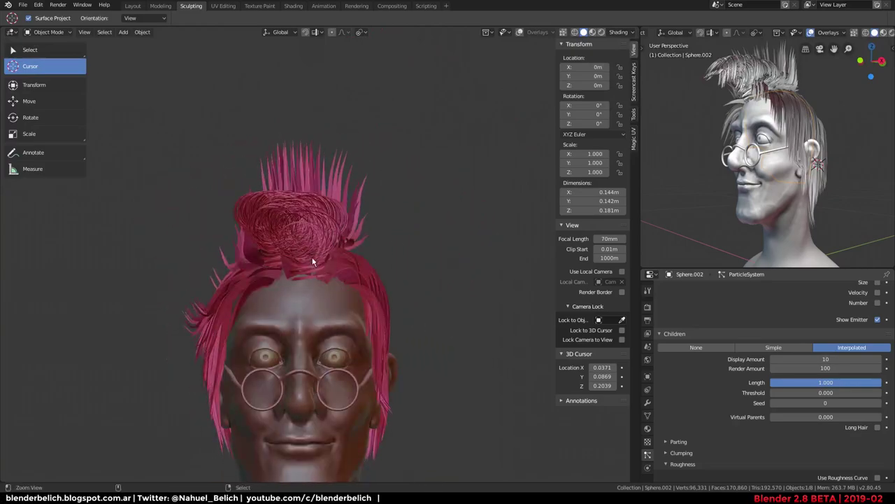
pyautogui.moveTo(819, 359); pyautogui.dragTo(830, 355)
pyautogui.click(830, 355)
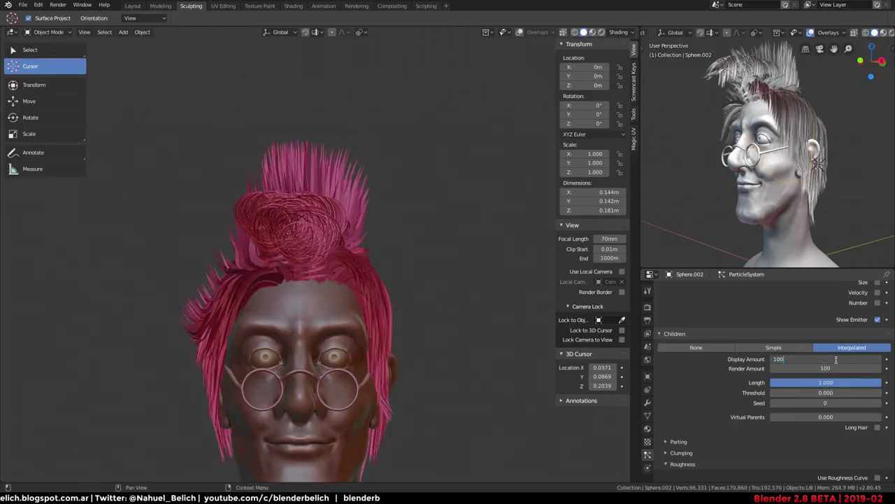
pyautogui.press('Return')
pyautogui.moveTo(449, 242)
pyautogui.mouseDown(button='middle')
pyautogui.moveTo(363, 209)
pyautogui.moveTo(364, 294)
pyautogui.moveTo(445, 274)
pyautogui.moveTo(363, 236)
pyautogui.moveTo(392, 238)
pyautogui.mouseUp(button='middle')
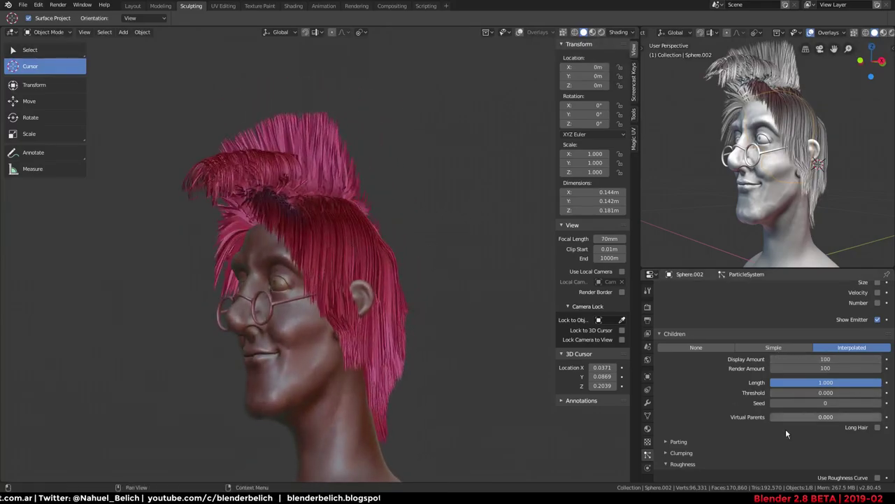
# Set the hair shape Radius Root to 0.1 m and Radius Scaling to 0.02
pyautogui.scroll(-2, 790, 394)
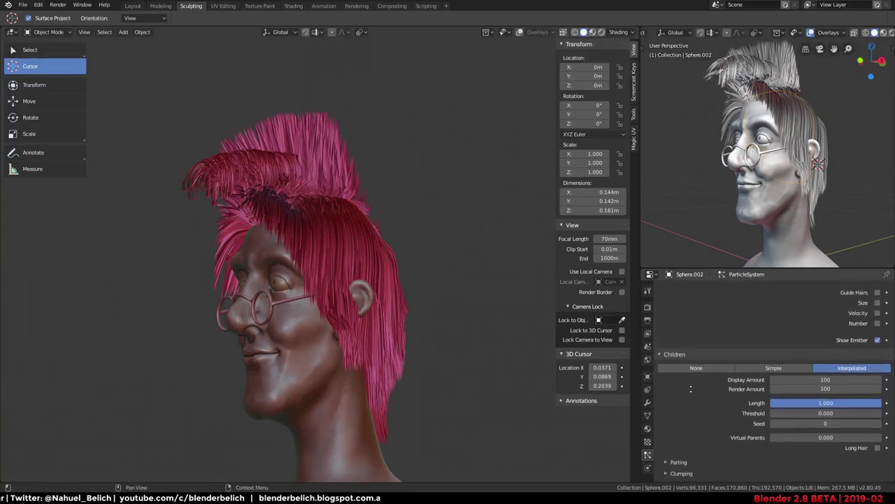
pyautogui.scroll(-2, 700, 335)
pyautogui.scroll(-3, 753, 353)
pyautogui.scroll(-1, 751, 358)
pyautogui.scroll(-2, 749, 353)
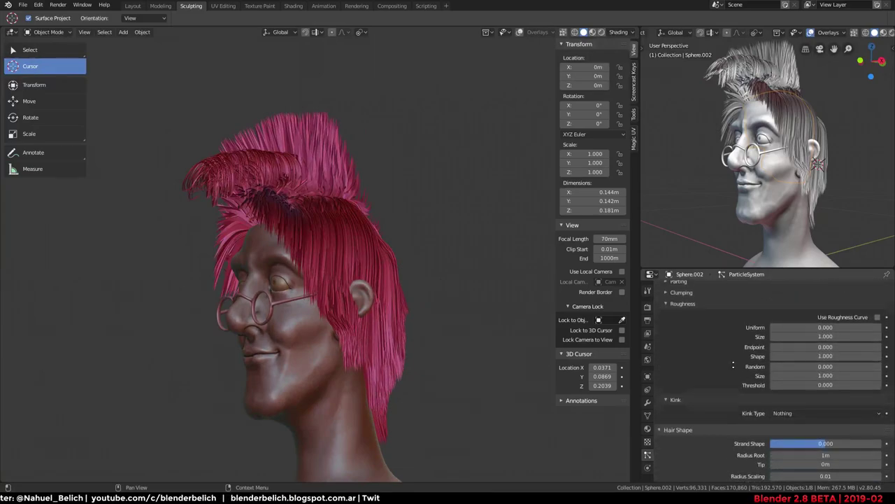
pyautogui.scroll(-2, 740, 339)
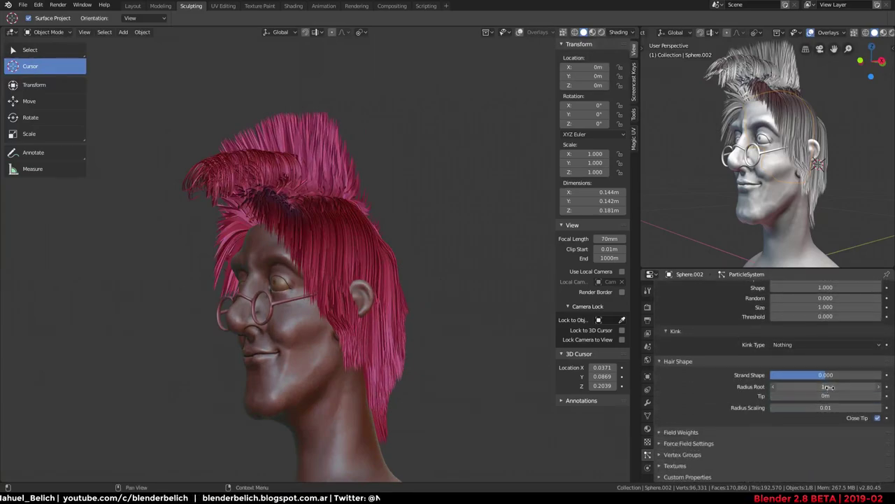
pyautogui.write('.05')
pyautogui.press('Return')
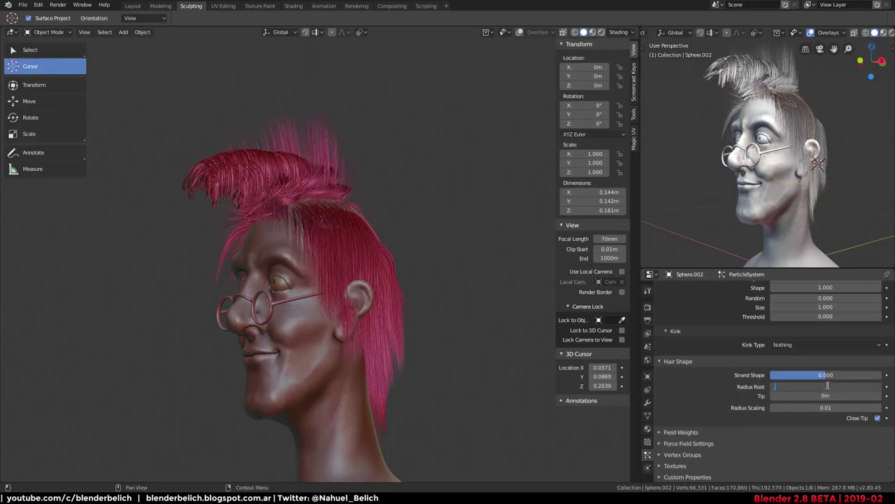
pyautogui.press('Return')
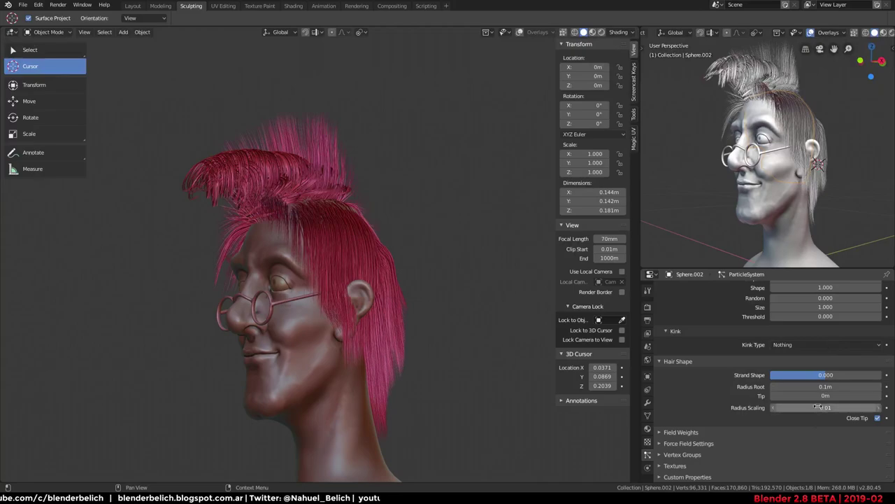
pyautogui.moveTo(827, 407); pyautogui.dragTo(841, 409)
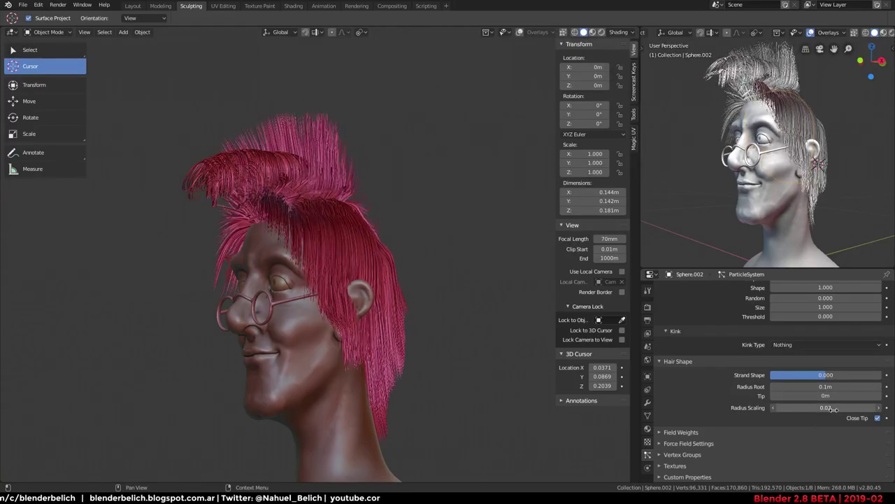
pyautogui.moveTo(350, 273); pyautogui.dragTo(511, 244, button='middle')
pyautogui.scroll(4, 420, 226)
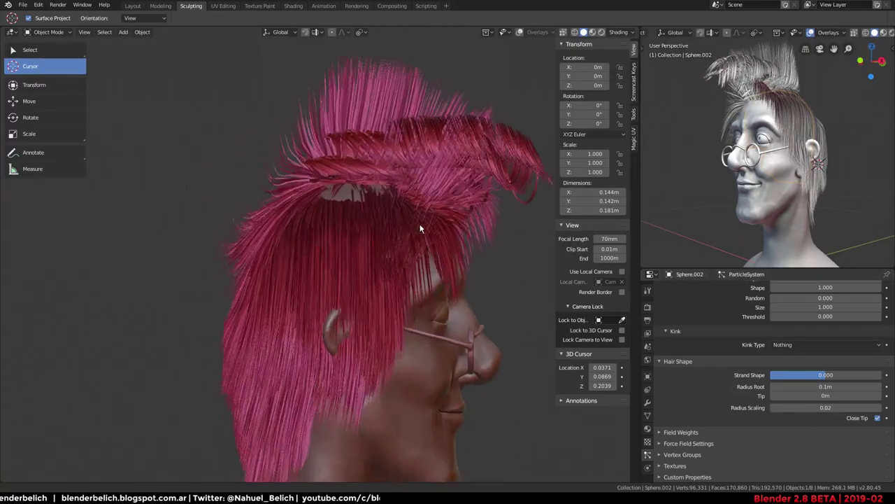
# Re-comb the hair along the side of the head and behind the ear
pyautogui.click(327, 252)
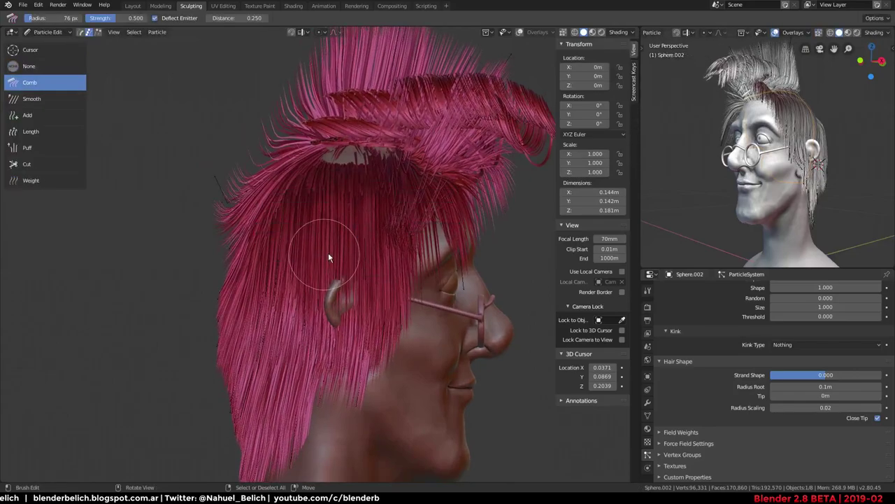
pyautogui.moveTo(329, 252)
pyautogui.mouseDown()
pyautogui.moveTo(399, 226)
pyautogui.moveTo(454, 183)
pyautogui.moveTo(306, 95)
pyautogui.moveTo(293, 112)
pyautogui.moveTo(339, 126)
pyautogui.moveTo(354, 110)
pyautogui.moveTo(384, 127)
pyautogui.moveTo(217, 235)
pyautogui.moveTo(189, 391)
pyautogui.moveTo(206, 386)
pyautogui.moveTo(230, 421)
pyautogui.moveTo(390, 169)
pyautogui.moveTo(384, 189)
pyautogui.moveTo(336, 210)
pyautogui.moveTo(426, 229)
pyautogui.mouseUp()
pyautogui.moveTo(427, 229)
pyautogui.mouseDown(button='middle')
pyautogui.moveTo(345, 287)
pyautogui.moveTo(413, 238)
pyautogui.moveTo(410, 248)
pyautogui.mouseUp(button='middle')
pyautogui.moveTo(409, 248); pyautogui.dragTo(436, 231)
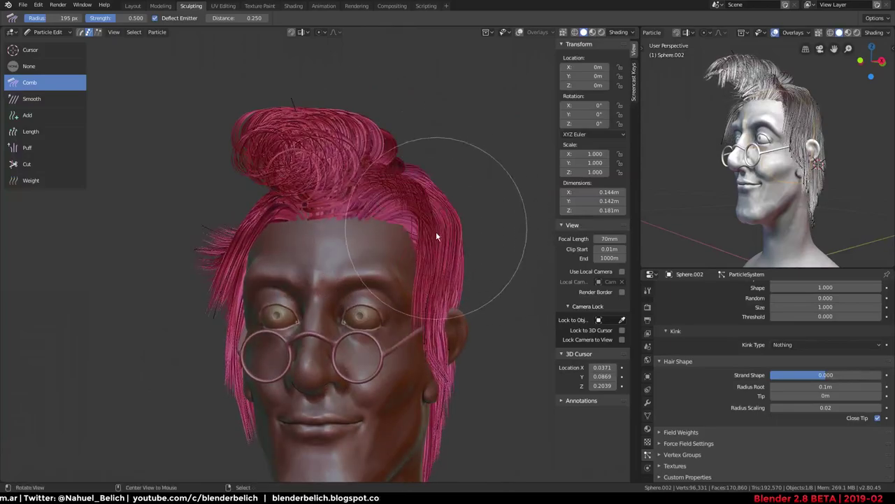
pyautogui.moveTo(436, 231); pyautogui.dragTo(231, 272, button='middle')
pyautogui.moveTo(231, 272)
pyautogui.mouseDown()
pyautogui.moveTo(182, 308)
pyautogui.moveTo(293, 364)
pyautogui.moveTo(260, 399)
pyautogui.mouseUp()
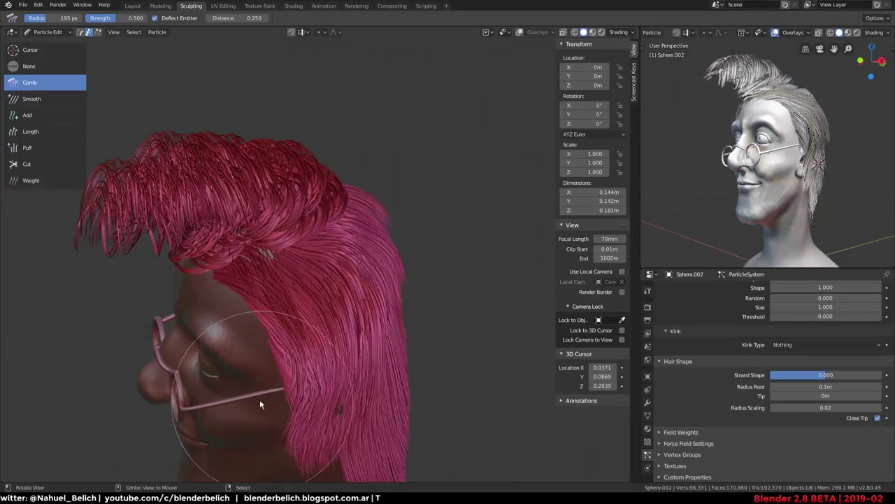
pyautogui.moveTo(260, 400); pyautogui.dragTo(241, 327, button='middle')
pyautogui.moveTo(276, 288); pyautogui.dragTo(324, 262)
pyautogui.moveTo(324, 262); pyautogui.dragTo(260, 286, button='middle')
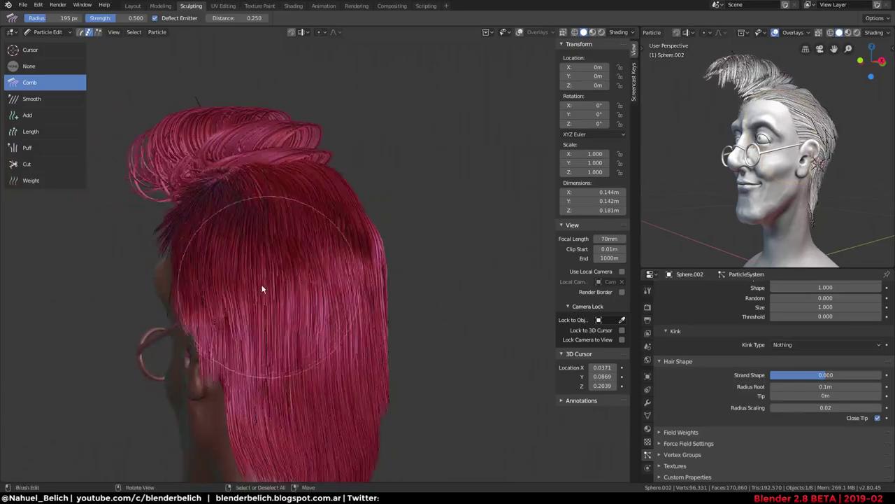
# Shrink the Comb brush to 111 px and comb the back and side hair off the ear
pyautogui.press('f')
pyautogui.click(196, 288)
pyautogui.moveTo(195, 288)
pyautogui.mouseDown(button='middle')
pyautogui.moveTo(219, 355)
pyautogui.moveTo(266, 400)
pyautogui.mouseUp(button='middle')
pyautogui.moveTo(266, 400)
pyautogui.mouseDown()
pyautogui.moveTo(261, 410)
pyautogui.moveTo(317, 405)
pyautogui.mouseUp()
pyautogui.moveTo(317, 405)
pyautogui.mouseDown(button='middle')
pyautogui.moveTo(360, 303)
pyautogui.moveTo(490, 245)
pyautogui.mouseUp(button='middle')
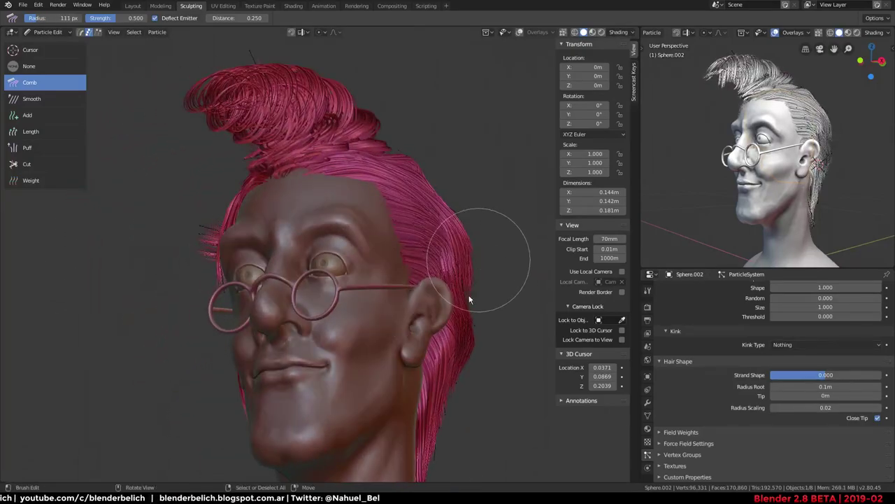
pyautogui.moveTo(469, 299)
pyautogui.mouseDown(button='middle')
pyautogui.moveTo(496, 314)
pyautogui.moveTo(436, 199)
pyautogui.moveTo(444, 177)
pyautogui.mouseUp(button='middle')
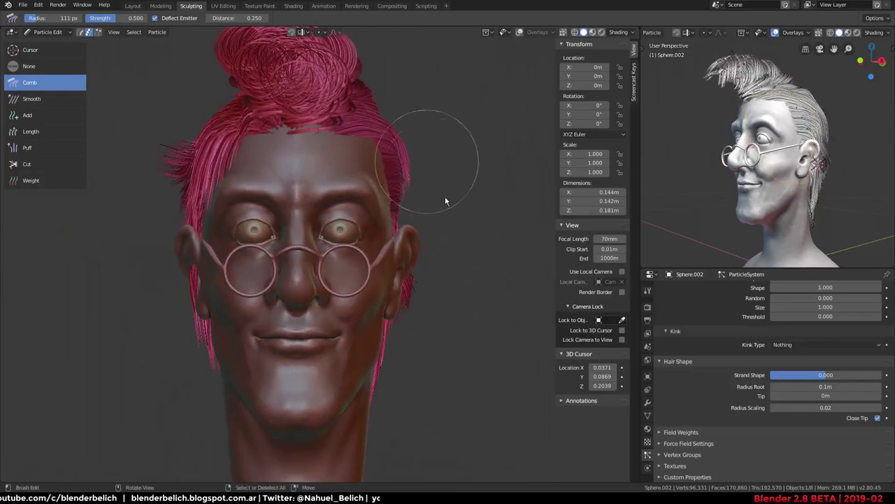
pyautogui.moveTo(396, 419)
pyautogui.mouseDown(button='middle')
pyautogui.moveTo(313, 265)
pyautogui.moveTo(440, 216)
pyautogui.moveTo(446, 202)
pyautogui.mouseUp(button='middle')
pyautogui.moveTo(405, 179); pyautogui.dragTo(367, 189)
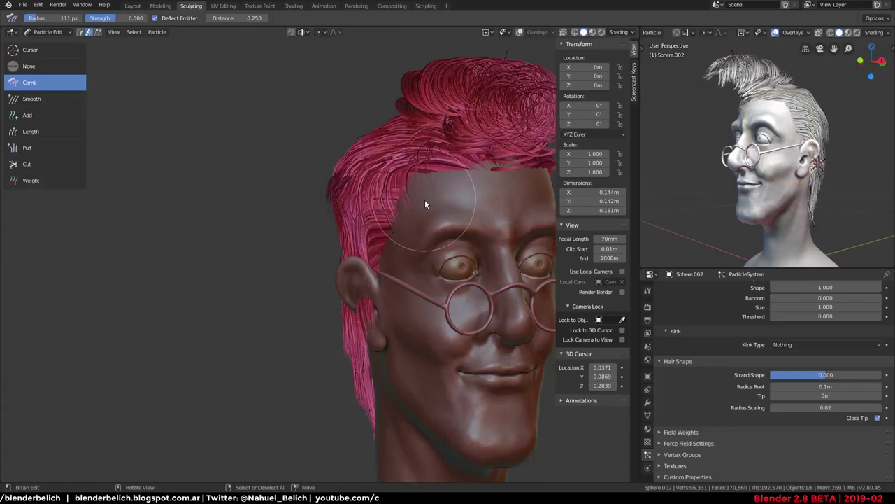
pyautogui.moveTo(425, 200)
pyautogui.mouseDown(button='middle')
pyautogui.moveTo(448, 203)
pyautogui.moveTo(425, 146)
pyautogui.moveTo(363, 136)
pyautogui.moveTo(329, 150)
pyautogui.moveTo(369, 210)
pyautogui.mouseUp(button='middle')
pyautogui.moveTo(310, 200); pyautogui.dragTo(306, 337, button='middle')
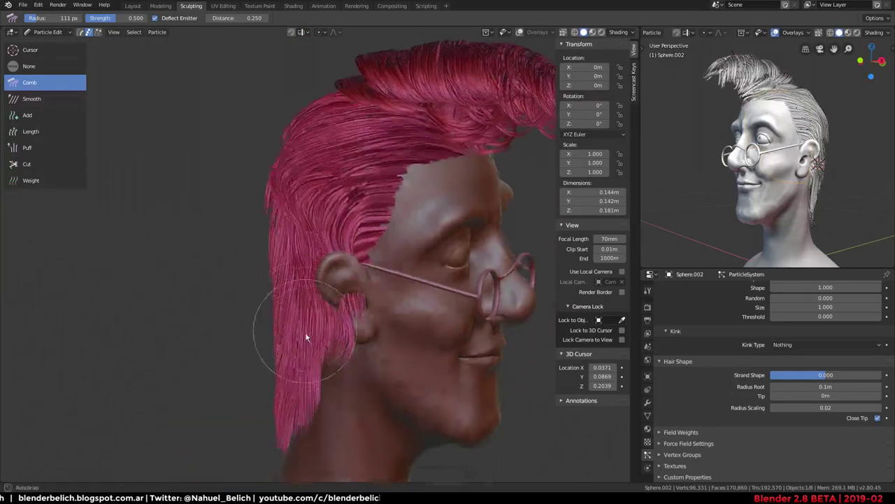
pyautogui.moveTo(306, 337); pyautogui.dragTo(371, 231)
pyautogui.moveTo(322, 321)
pyautogui.mouseDown()
pyautogui.moveTo(378, 223)
pyautogui.moveTo(363, 231)
pyautogui.moveTo(363, 310)
pyautogui.mouseUp()
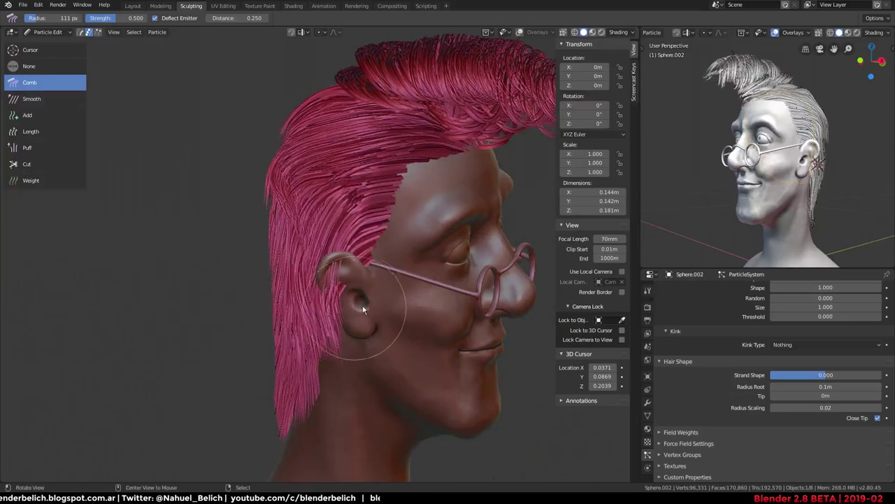
pyautogui.moveTo(363, 310); pyautogui.dragTo(340, 289, button='middle')
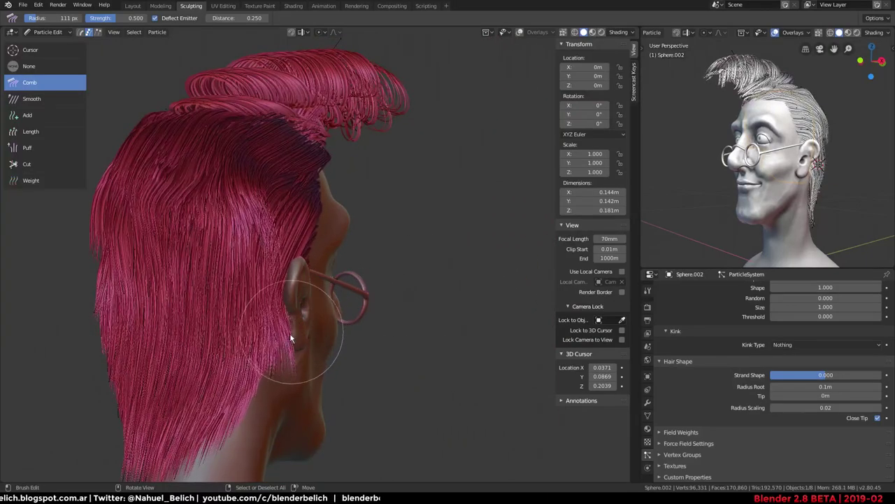
# Comb the lower back hair down and inward against the neck, checking from behind
pyautogui.moveTo(290, 333)
pyautogui.mouseDown(button='middle')
pyautogui.moveTo(269, 291)
pyautogui.moveTo(310, 320)
pyautogui.moveTo(329, 279)
pyautogui.moveTo(306, 308)
pyautogui.mouseUp(button='middle')
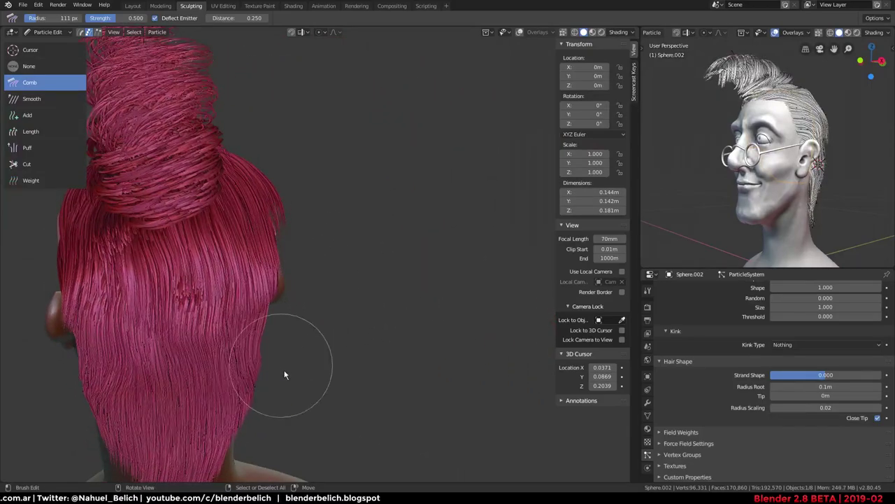
pyautogui.moveTo(284, 375)
pyautogui.mouseDown(button='middle')
pyautogui.moveTo(246, 320)
pyautogui.moveTo(362, 235)
pyautogui.moveTo(363, 308)
pyautogui.mouseUp(button='middle')
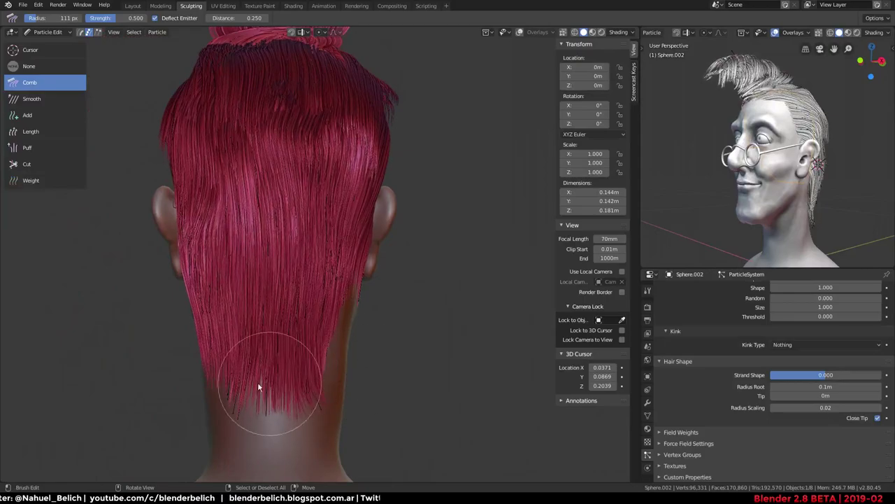
pyautogui.moveTo(194, 381)
pyautogui.mouseDown(button='middle')
pyautogui.moveTo(363, 350)
pyautogui.moveTo(335, 361)
pyautogui.moveTo(233, 288)
pyautogui.moveTo(201, 311)
pyautogui.mouseUp(button='middle')
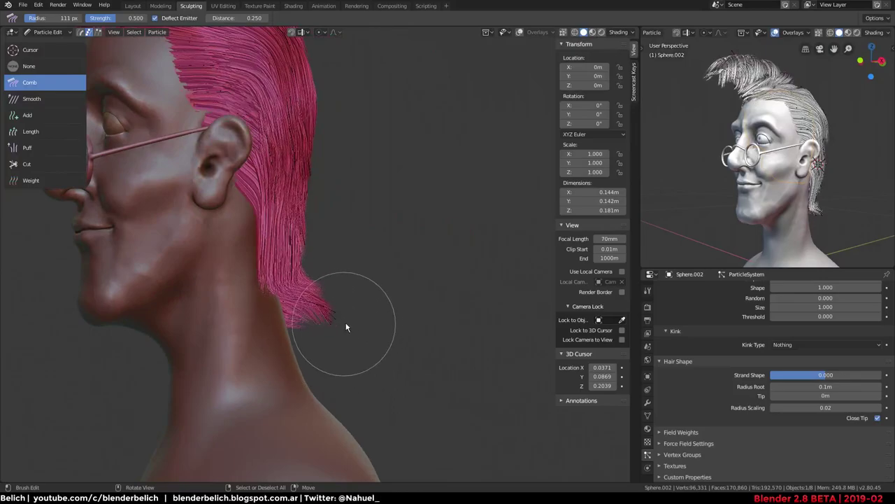
pyautogui.moveTo(365, 272); pyautogui.dragTo(325, 308)
pyautogui.moveTo(334, 342)
pyautogui.mouseDown(button='middle')
pyautogui.moveTo(300, 301)
pyautogui.moveTo(344, 296)
pyautogui.mouseUp(button='middle')
pyautogui.scroll(2, 770, 378)
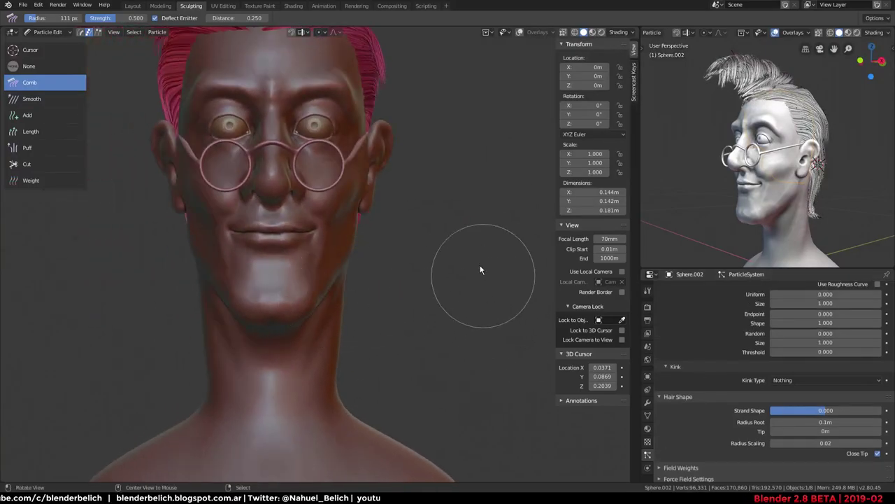
pyautogui.moveTo(480, 270)
pyautogui.mouseDown(button='middle')
pyautogui.moveTo(380, 280)
pyautogui.moveTo(345, 317)
pyautogui.mouseUp(button='middle')
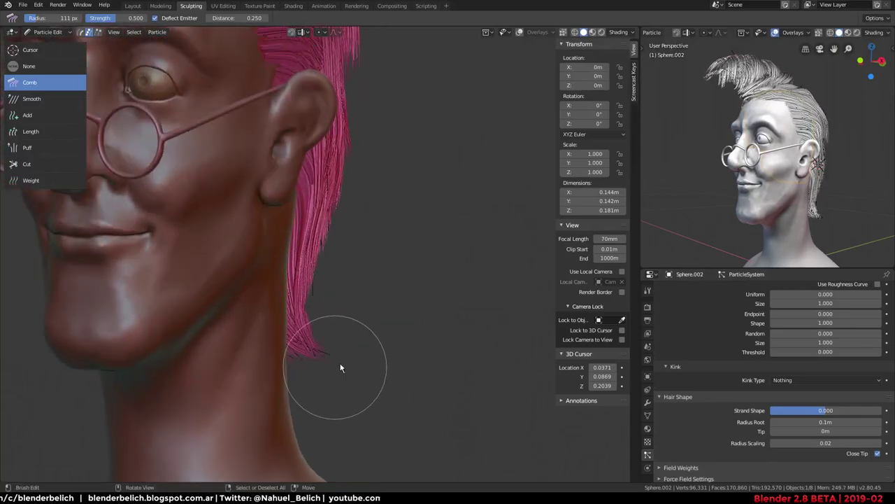
pyautogui.moveTo(441, 338)
pyautogui.mouseDown(button='middle')
pyautogui.moveTo(422, 300)
pyautogui.moveTo(429, 302)
pyautogui.moveTo(359, 369)
pyautogui.moveTo(202, 217)
pyautogui.mouseUp(button='middle')
# With a 167 px Comb brush, comb the strands on top and at the back of the hair
pyautogui.press('f')
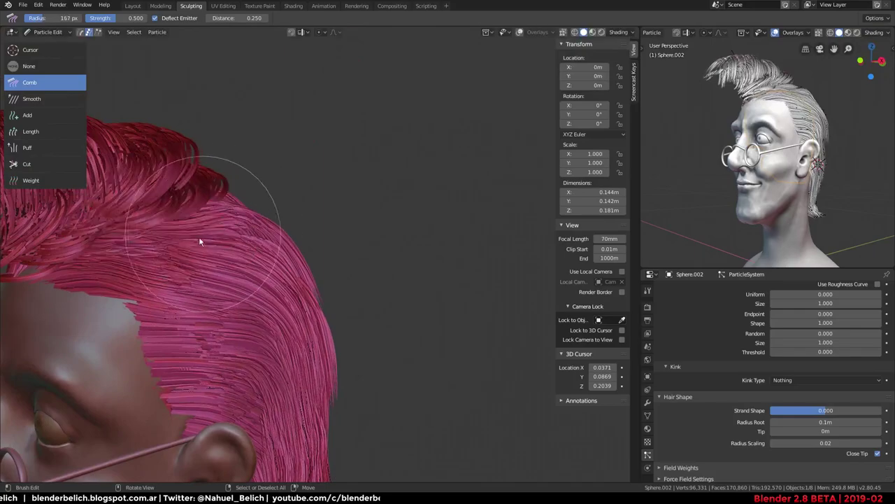
pyautogui.click(194, 229)
pyautogui.moveTo(194, 228); pyautogui.dragTo(211, 210)
pyautogui.moveTo(211, 210)
pyautogui.mouseDown(button='middle')
pyautogui.moveTo(196, 220)
pyautogui.moveTo(274, 254)
pyautogui.mouseUp(button='middle')
pyautogui.moveTo(198, 276)
pyautogui.mouseDown(button='middle')
pyautogui.moveTo(416, 298)
pyautogui.moveTo(316, 210)
pyautogui.moveTo(350, 296)
pyautogui.moveTo(242, 254)
pyautogui.moveTo(187, 283)
pyautogui.mouseUp(button='middle')
pyautogui.moveTo(187, 284)
pyautogui.mouseDown()
pyautogui.moveTo(163, 299)
pyautogui.moveTo(332, 271)
pyautogui.mouseUp()
pyautogui.moveTo(332, 271)
pyautogui.mouseDown(button='middle')
pyautogui.moveTo(308, 268)
pyautogui.moveTo(253, 286)
pyautogui.moveTo(310, 248)
pyautogui.moveTo(256, 243)
pyautogui.mouseUp(button='middle')
pyautogui.moveTo(256, 242)
pyautogui.mouseDown()
pyautogui.moveTo(351, 239)
pyautogui.moveTo(328, 206)
pyautogui.mouseUp()
pyautogui.moveTo(328, 206)
pyautogui.mouseDown(button='middle')
pyautogui.moveTo(246, 205)
pyautogui.moveTo(270, 203)
pyautogui.moveTo(310, 310)
pyautogui.mouseUp(button='middle')
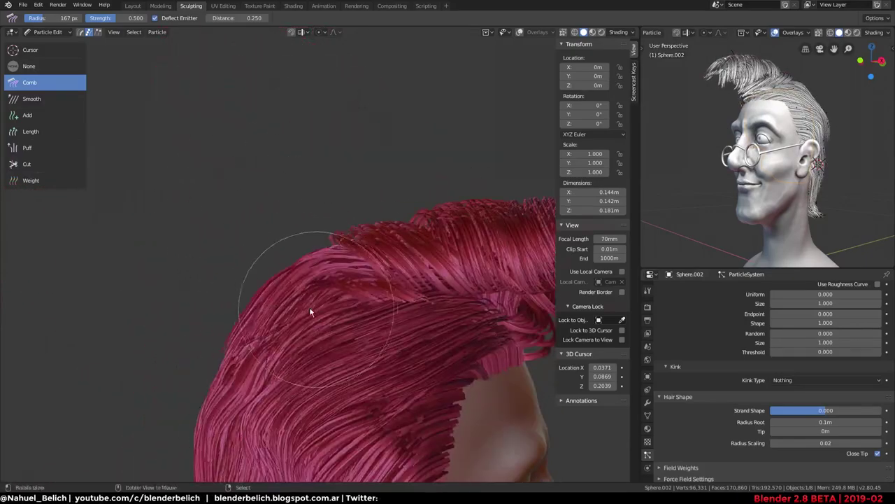
# Reduce the brush to 119 px and comb the upper-left hair upward to lift the silhouette
pyautogui.press('f')
pyautogui.click(260, 282)
pyautogui.moveTo(260, 282); pyautogui.dragTo(260, 306, button='middle')
pyautogui.press('f')
pyautogui.click(250, 311)
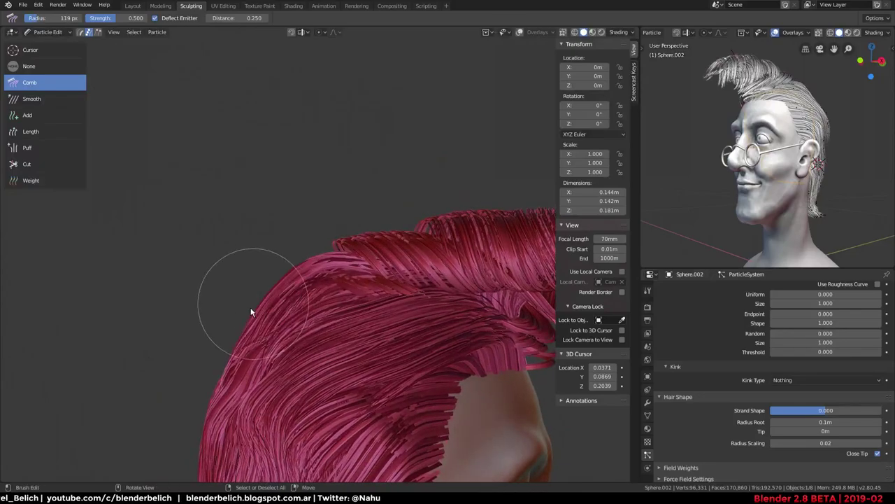
pyautogui.moveTo(254, 320); pyautogui.dragTo(310, 276)
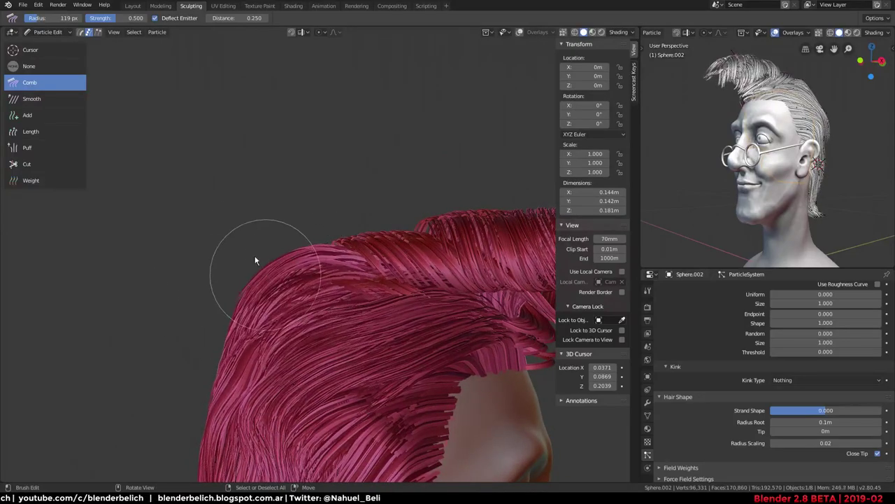
pyautogui.moveTo(256, 259)
pyautogui.mouseDown()
pyautogui.moveTo(264, 236)
pyautogui.moveTo(295, 217)
pyautogui.mouseUp()
pyautogui.moveTo(340, 203)
pyautogui.mouseDown(button='middle')
pyautogui.moveTo(429, 259)
pyautogui.moveTo(390, 239)
pyautogui.moveTo(358, 252)
pyautogui.mouseUp(button='middle')
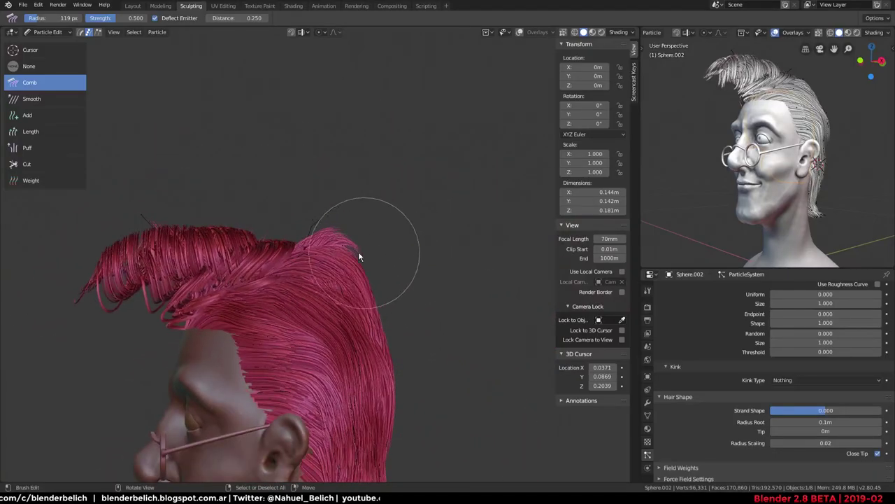
pyautogui.moveTo(386, 293)
pyautogui.mouseDown(button='middle')
pyautogui.moveTo(290, 344)
pyautogui.moveTo(230, 310)
pyautogui.moveTo(356, 279)
pyautogui.moveTo(421, 288)
pyautogui.moveTo(404, 299)
pyautogui.mouseUp(button='middle')
# At 94 px, push the tuft into a taller peak, curl it, and comb the right-side tuft
pyautogui.press('f')
pyautogui.click(399, 289)
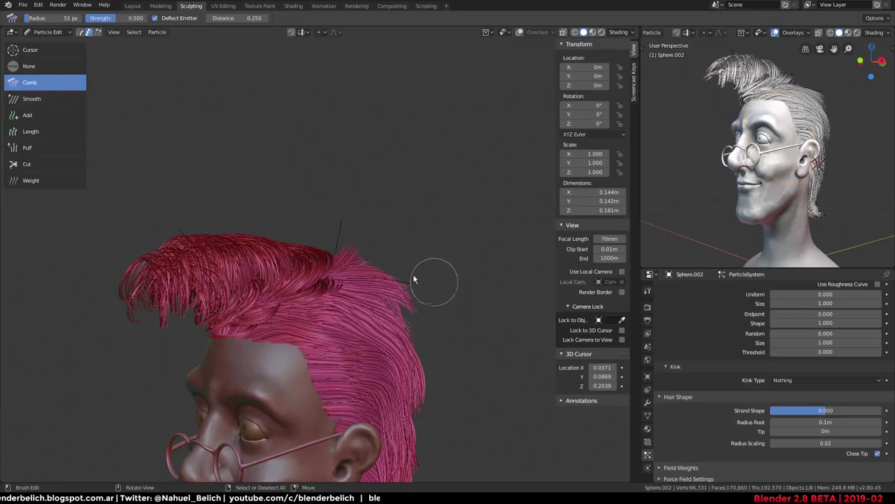
pyautogui.click(398, 294)
pyautogui.moveTo(370, 268); pyautogui.dragTo(333, 262, button='middle')
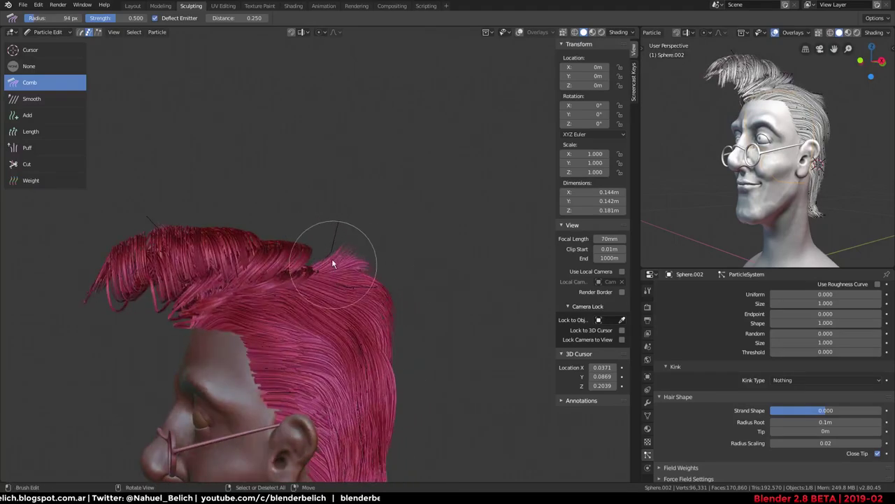
pyautogui.moveTo(328, 252)
pyautogui.mouseDown()
pyautogui.moveTo(343, 256)
pyautogui.moveTo(351, 225)
pyautogui.moveTo(361, 242)
pyautogui.mouseUp()
pyautogui.moveTo(362, 243); pyautogui.dragTo(342, 217, button='middle')
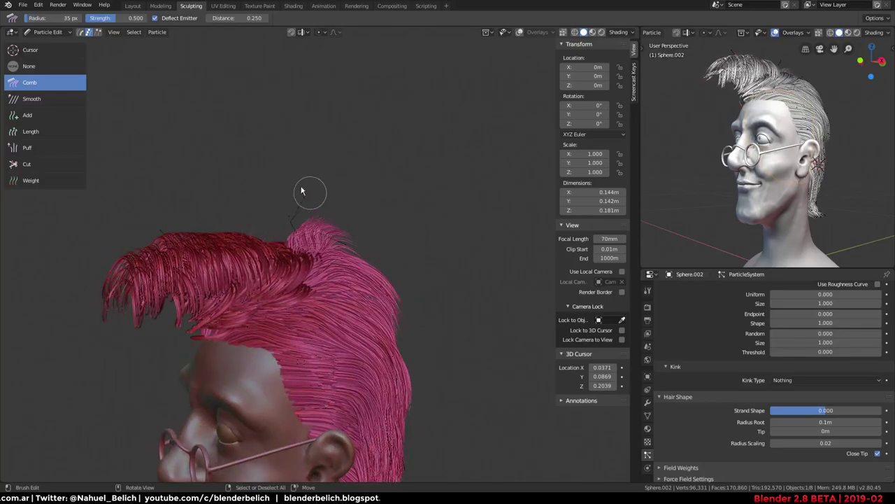
pyautogui.moveTo(311, 258)
pyautogui.mouseDown(button='middle')
pyautogui.moveTo(431, 266)
pyautogui.moveTo(394, 217)
pyautogui.moveTo(380, 259)
pyautogui.moveTo(382, 320)
pyautogui.moveTo(360, 278)
pyautogui.mouseUp(button='middle')
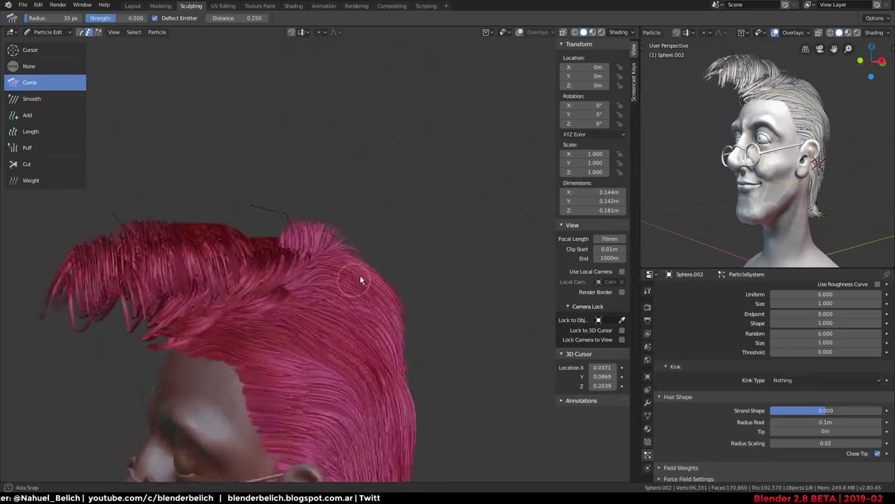
pyautogui.moveTo(409, 255)
pyautogui.mouseDown()
pyautogui.moveTo(400, 210)
pyautogui.moveTo(344, 194)
pyautogui.moveTo(345, 219)
pyautogui.moveTo(284, 203)
pyautogui.mouseUp()
pyautogui.moveTo(284, 202)
pyautogui.mouseDown(button='middle')
pyautogui.moveTo(250, 259)
pyautogui.moveTo(316, 260)
pyautogui.moveTo(391, 240)
pyautogui.moveTo(352, 239)
pyautogui.moveTo(308, 277)
pyautogui.moveTo(379, 322)
pyautogui.mouseUp(button='middle')
# Enlarge the brush to 167 then 141 px and comb the top hair into a swirl
pyautogui.press('f')
pyautogui.click(335, 277)
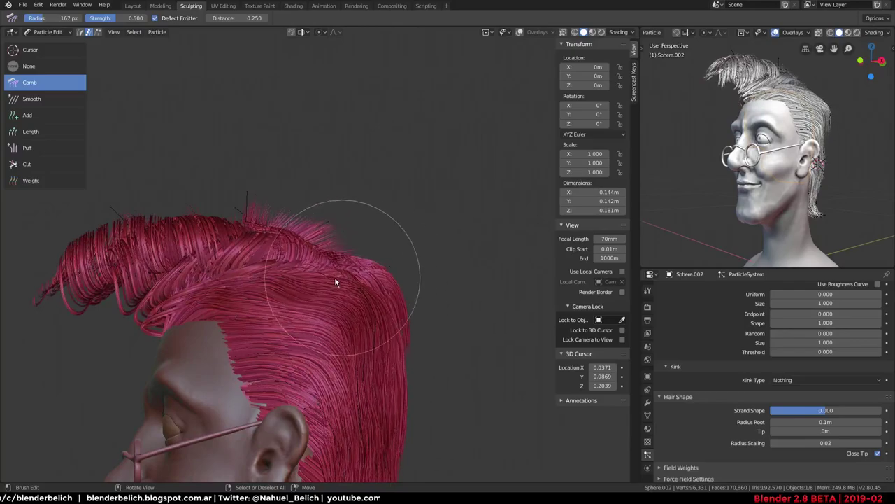
pyautogui.moveTo(334, 280); pyautogui.dragTo(336, 259)
pyautogui.moveTo(336, 260)
pyautogui.mouseDown(button='middle')
pyautogui.moveTo(385, 351)
pyautogui.moveTo(330, 236)
pyautogui.moveTo(328, 264)
pyautogui.moveTo(348, 255)
pyautogui.moveTo(385, 256)
pyautogui.moveTo(345, 269)
pyautogui.moveTo(389, 259)
pyautogui.moveTo(340, 250)
pyautogui.moveTo(359, 285)
pyautogui.moveTo(301, 386)
pyautogui.moveTo(326, 340)
pyautogui.moveTo(307, 226)
pyautogui.mouseUp(button='middle')
pyautogui.press('f')
pyautogui.click(394, 261)
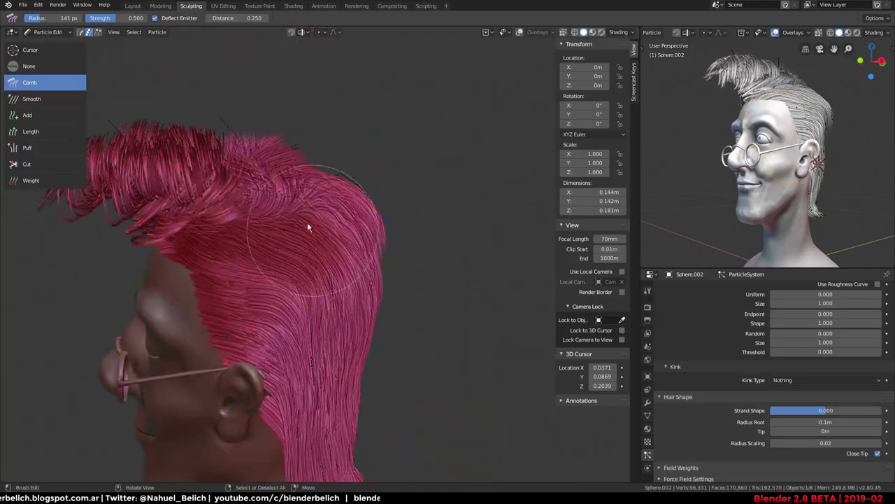
pyautogui.moveTo(242, 216); pyautogui.dragTo(197, 232)
pyautogui.moveTo(197, 233)
pyautogui.mouseDown(button='middle')
pyautogui.moveTo(263, 191)
pyautogui.moveTo(431, 270)
pyautogui.moveTo(347, 259)
pyautogui.moveTo(329, 199)
pyautogui.mouseUp(button='middle')
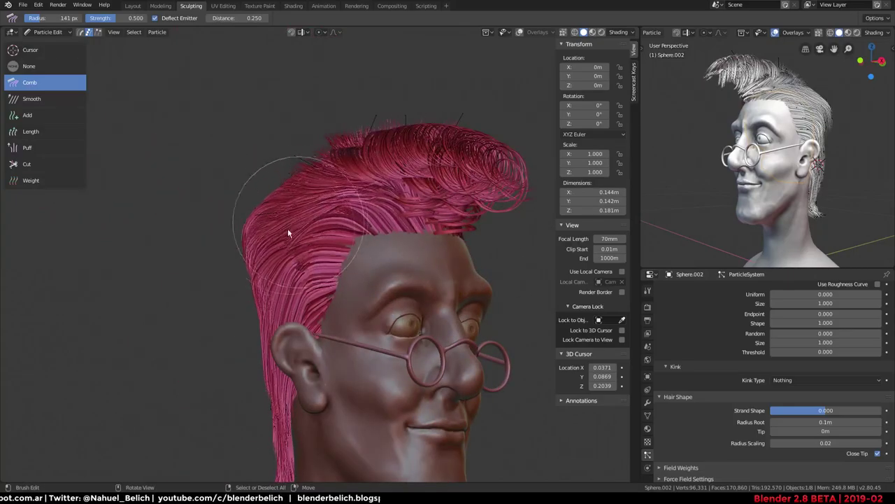
# Reduce the brush to 88 px and orbit around the head to review the quiff
pyautogui.press('f')
pyautogui.click(228, 226)
pyautogui.moveTo(228, 226); pyautogui.dragTo(220, 226, button='middle')
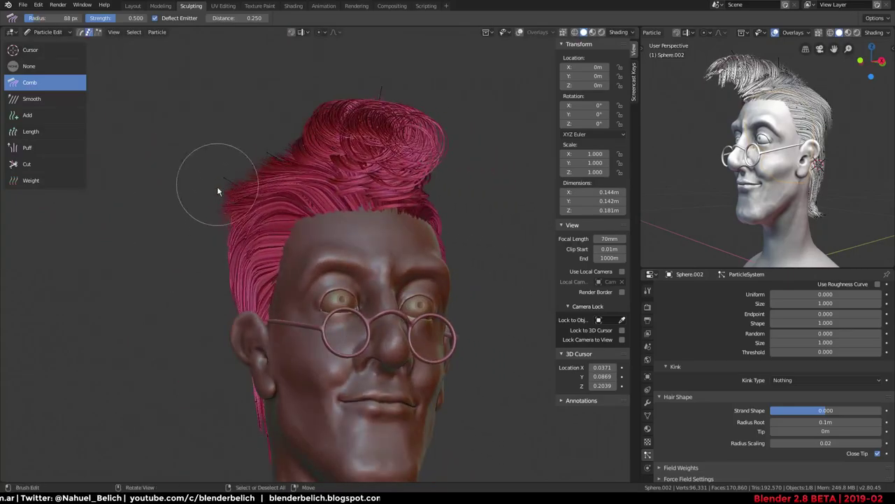
pyautogui.moveTo(226, 189)
pyautogui.mouseDown(button='middle')
pyautogui.moveTo(382, 227)
pyautogui.moveTo(448, 223)
pyautogui.moveTo(392, 224)
pyautogui.mouseUp(button='middle')
pyautogui.moveTo(755, 172)
pyautogui.mouseDown(button='middle')
pyautogui.moveTo(774, 183)
pyautogui.moveTo(834, 182)
pyautogui.moveTo(761, 144)
pyautogui.moveTo(850, 200)
pyautogui.moveTo(840, 189)
pyautogui.mouseUp(button='middle')
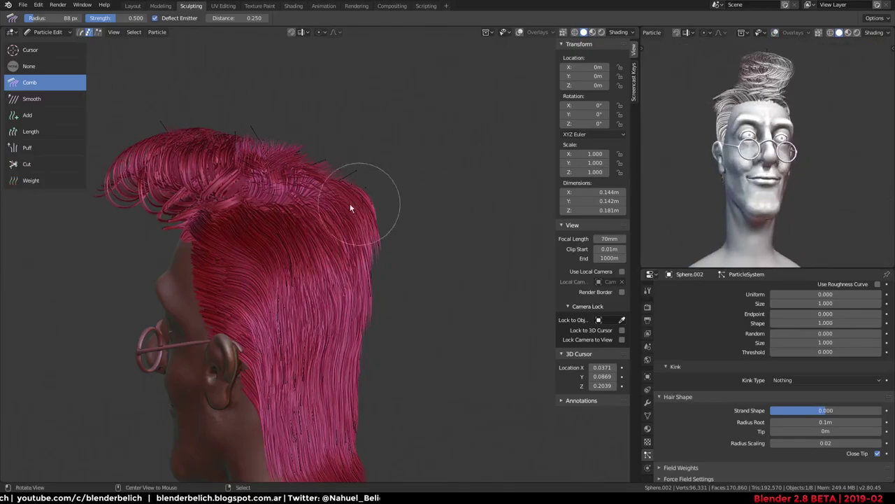
pyautogui.moveTo(351, 207)
pyautogui.mouseDown(button='middle')
pyautogui.moveTo(316, 202)
pyautogui.moveTo(305, 229)
pyautogui.mouseUp(button='middle')
# At 133 px, comb the top strands up-right then down-left to finish the quiff
pyautogui.press('f')
pyautogui.click(351, 220)
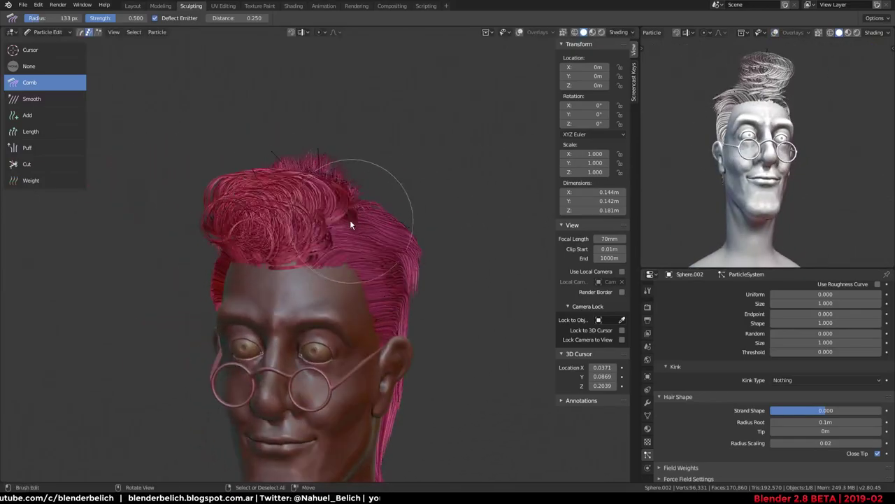
pyautogui.moveTo(351, 222); pyautogui.dragTo(356, 210)
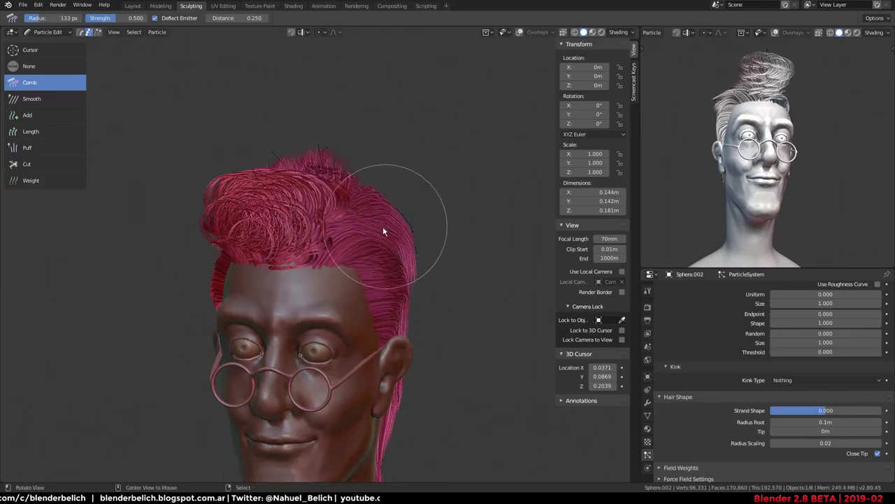
pyautogui.moveTo(382, 231)
pyautogui.mouseDown(button='middle')
pyautogui.moveTo(366, 202)
pyautogui.moveTo(345, 194)
pyautogui.moveTo(345, 234)
pyautogui.moveTo(271, 224)
pyautogui.moveTo(276, 202)
pyautogui.moveTo(275, 224)
pyautogui.moveTo(315, 258)
pyautogui.mouseUp(button='middle')
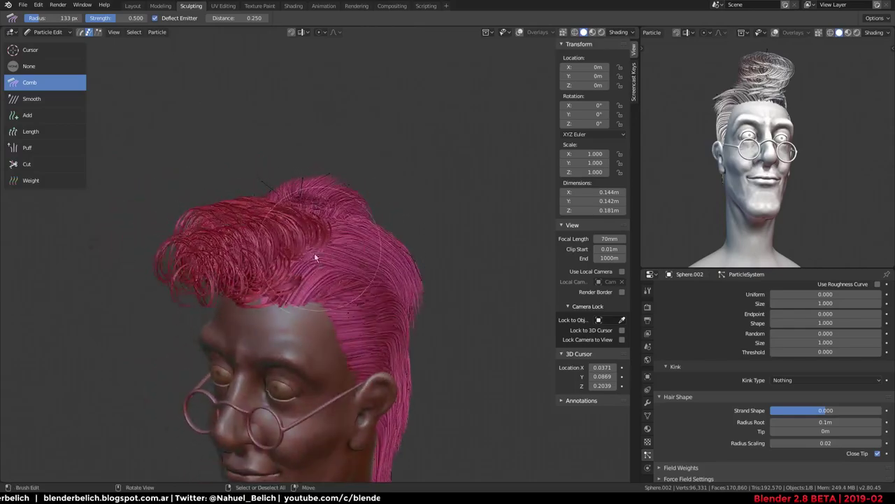
pyautogui.moveTo(315, 258); pyautogui.dragTo(298, 301)
pyautogui.moveTo(355, 310); pyautogui.dragTo(344, 278, button='middle')
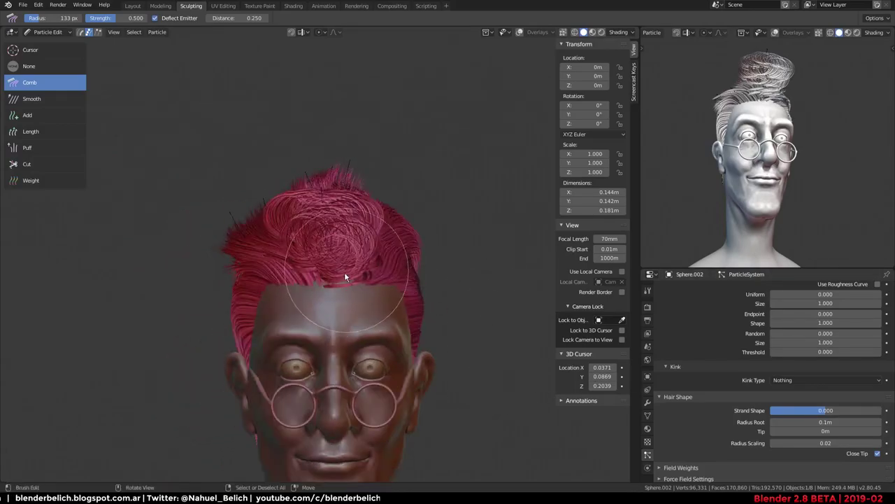
pyautogui.moveTo(260, 269); pyautogui.dragTo(273, 267)
pyautogui.moveTo(274, 267)
pyautogui.mouseDown(button='middle')
pyautogui.moveTo(373, 271)
pyautogui.moveTo(455, 250)
pyautogui.mouseUp(button='middle')
pyautogui.scroll(-2, 486, 276)
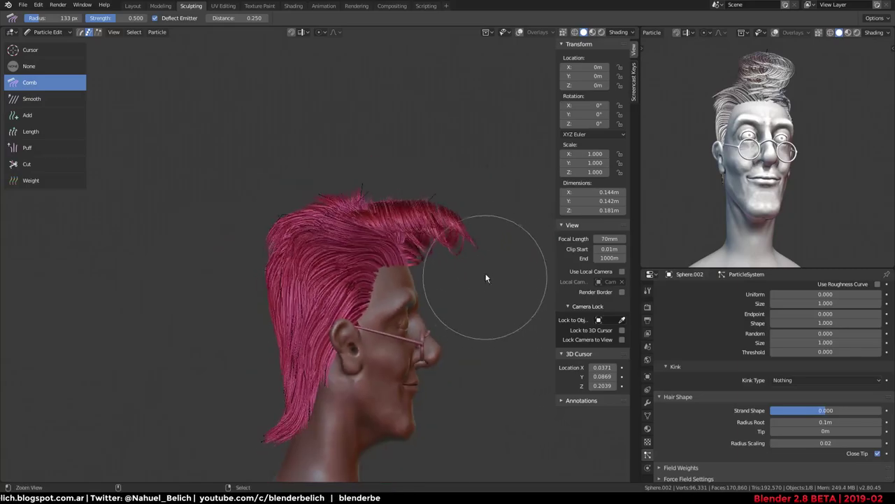
pyautogui.scroll(-2, 464, 292)
pyautogui.moveTo(465, 293)
pyautogui.mouseDown(button='middle')
pyautogui.moveTo(351, 209)
pyautogui.moveTo(325, 225)
pyautogui.moveTo(176, 222)
pyautogui.mouseUp(button='middle')
pyautogui.scroll(3, 350, 209)
# Select Sphere.001, set its hair Radius Root to 0.1 m, and enter Edit Mode on its mesh
pyautogui.press('Tab')
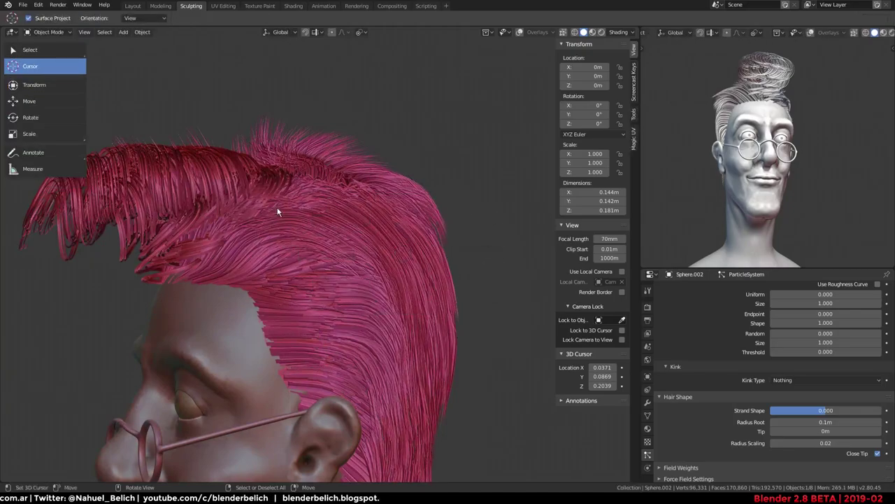
pyautogui.rightClick(197, 196)
pyautogui.scroll(-2, 741, 435)
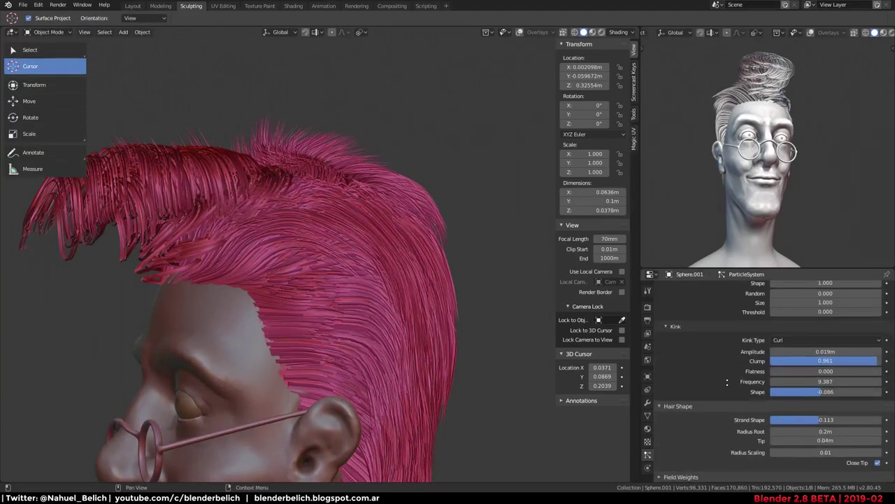
pyautogui.rightClick(436, 310)
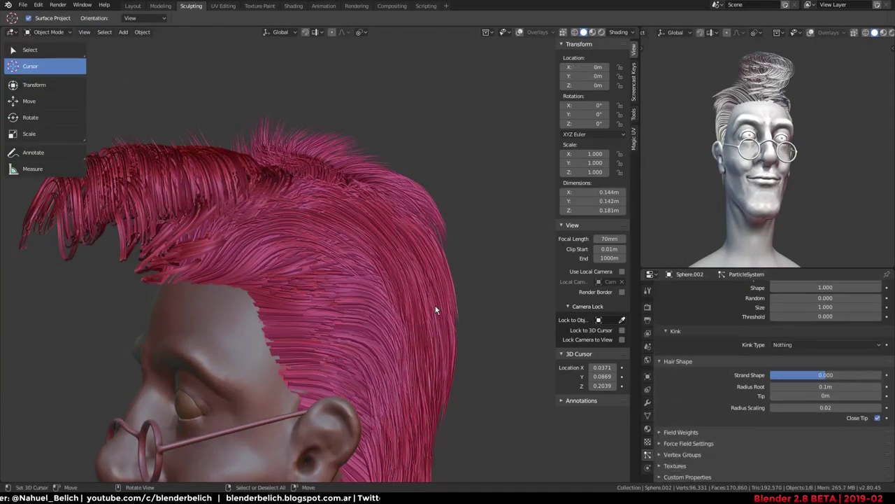
pyautogui.rightClick(202, 211)
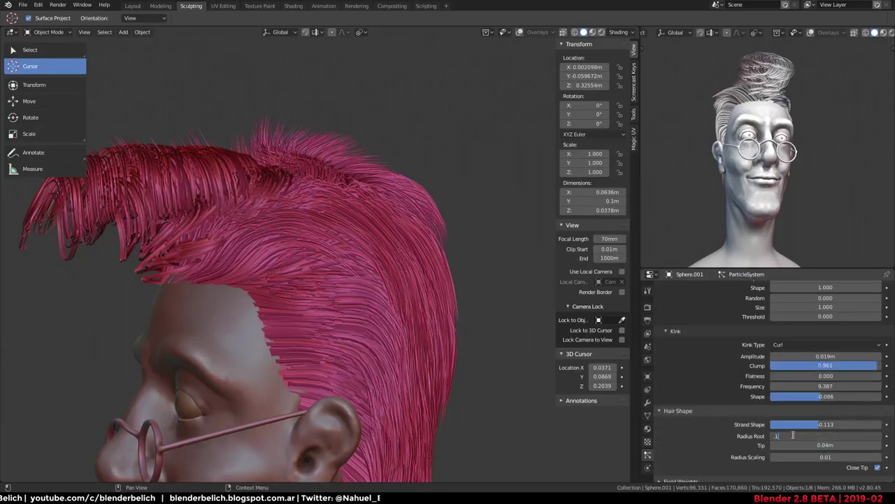
pyautogui.press('Return')
pyautogui.moveTo(290, 235)
pyautogui.mouseDown(button='middle')
pyautogui.moveTo(390, 240)
pyautogui.moveTo(409, 273)
pyautogui.moveTo(354, 259)
pyautogui.moveTo(349, 207)
pyautogui.moveTo(385, 296)
pyautogui.moveTo(324, 246)
pyautogui.moveTo(351, 239)
pyautogui.moveTo(328, 294)
pyautogui.moveTo(256, 234)
pyautogui.moveTo(371, 186)
pyautogui.moveTo(366, 235)
pyautogui.moveTo(499, 237)
pyautogui.mouseUp(button='middle')
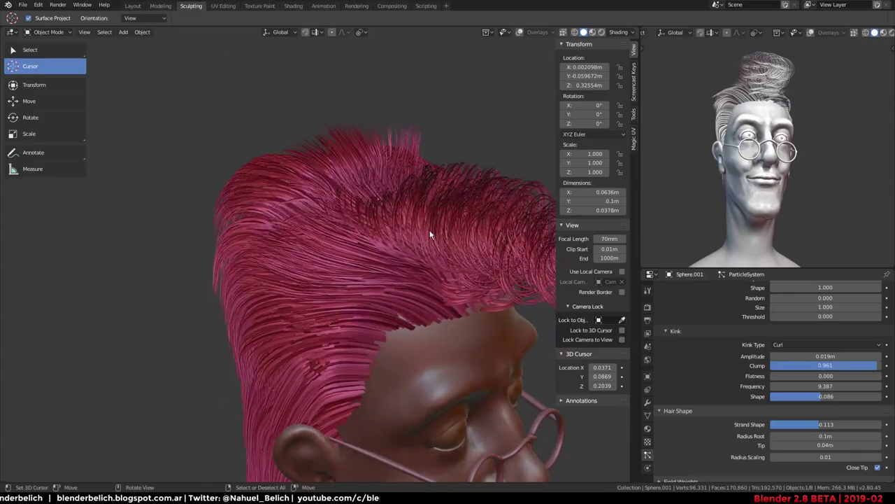
pyautogui.press('Tab')
# In X-ray, extrude the scalp patch's edge vertices, scaling the new ring outward and moving it
pyautogui.hotkey('alt', 'z')
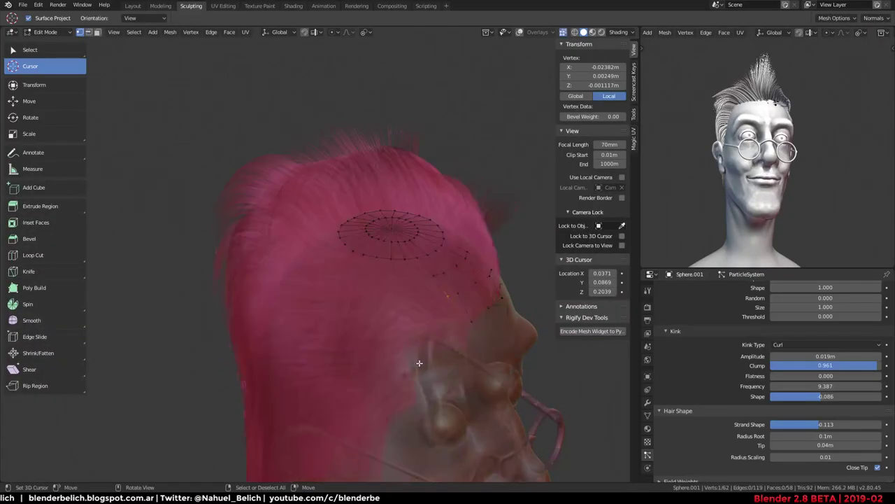
pyautogui.moveTo(436, 304)
pyautogui.mouseDown(button='middle')
pyautogui.moveTo(420, 324)
pyautogui.moveTo(349, 303)
pyautogui.moveTo(373, 296)
pyautogui.mouseUp(button='middle')
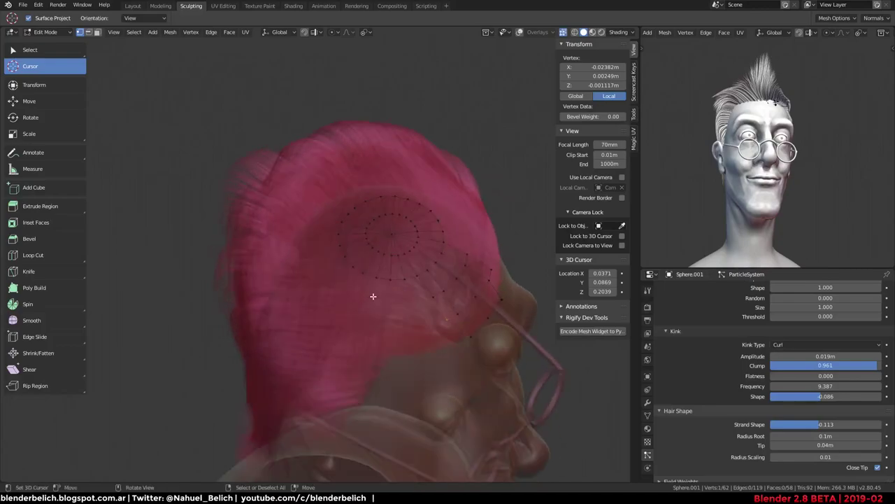
pyautogui.keyDown('shift'); pyautogui.rightClick(343, 260); pyautogui.keyUp('shift')
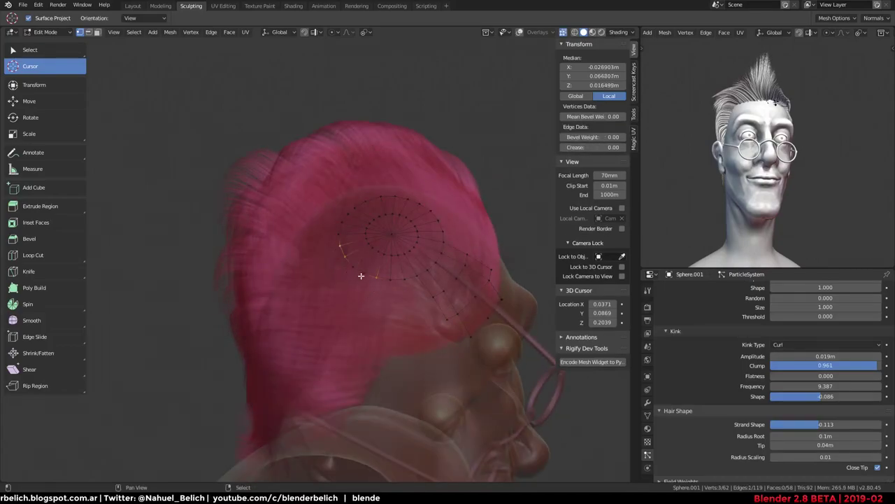
pyautogui.moveTo(380, 264)
pyautogui.mouseDown(button='middle')
pyautogui.moveTo(435, 274)
pyautogui.moveTo(441, 224)
pyautogui.mouseUp(button='middle')
pyautogui.press('e')
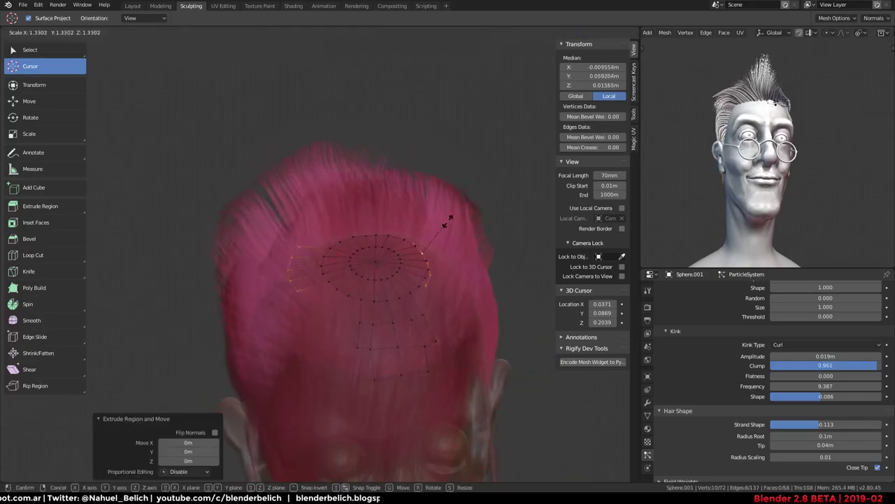
pyautogui.press('s')
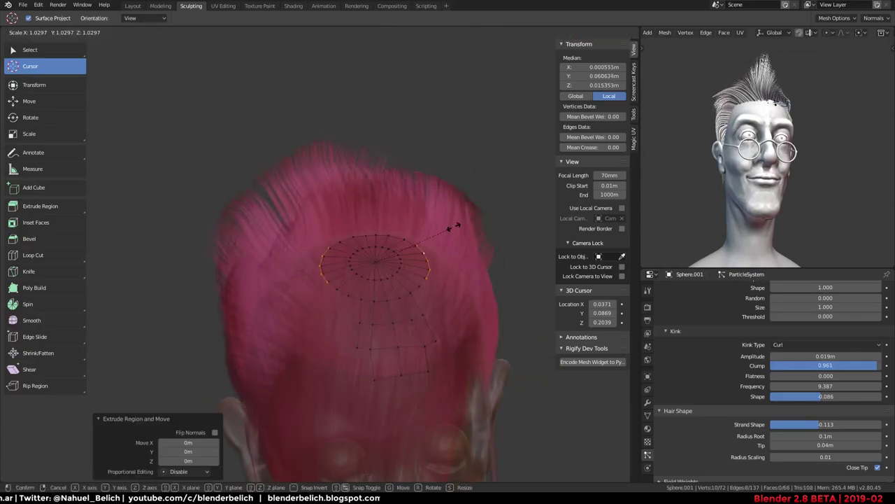
pyautogui.click(494, 217)
pyautogui.moveTo(494, 217); pyautogui.dragTo(406, 234, button='middle')
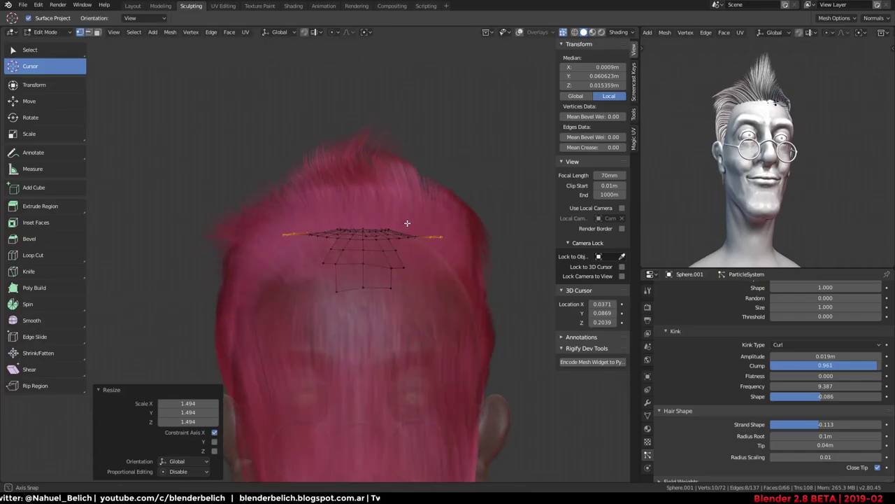
pyautogui.press('g')
pyautogui.click(418, 233)
# Check the regrown hair, then extrude the patch's front edge forward toward the forehead
pyautogui.press('Tab')
pyautogui.moveTo(340, 229); pyautogui.dragTo(324, 334, button='middle')
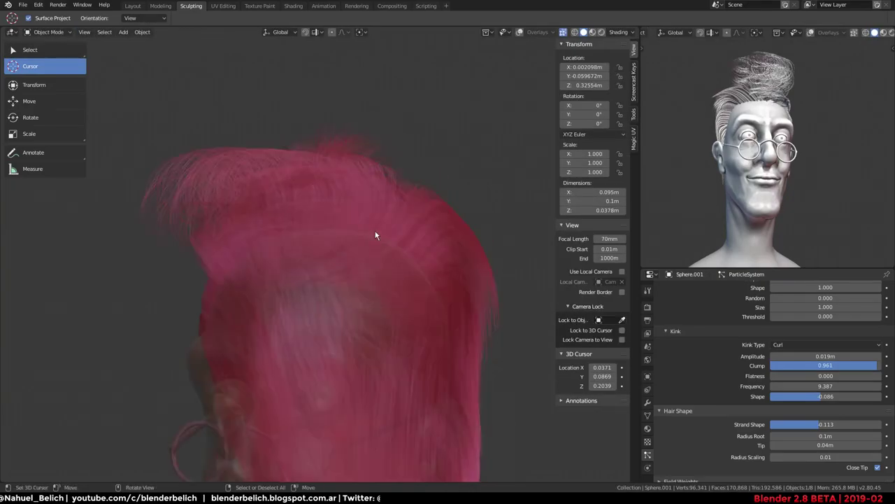
pyautogui.hotkey('ctrl', 'Tab')
pyautogui.click(420, 267)
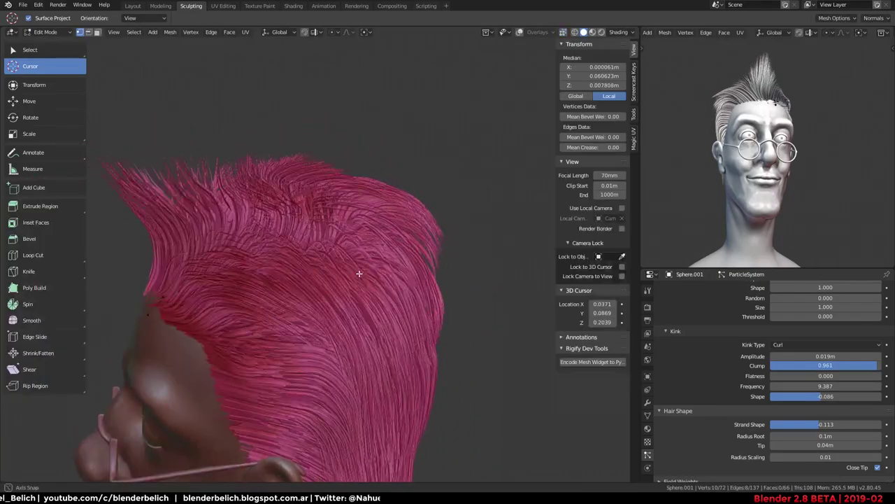
pyautogui.moveTo(353, 265); pyautogui.dragTo(339, 299, button='middle')
pyautogui.moveTo(315, 262); pyautogui.dragTo(307, 292, button='right')
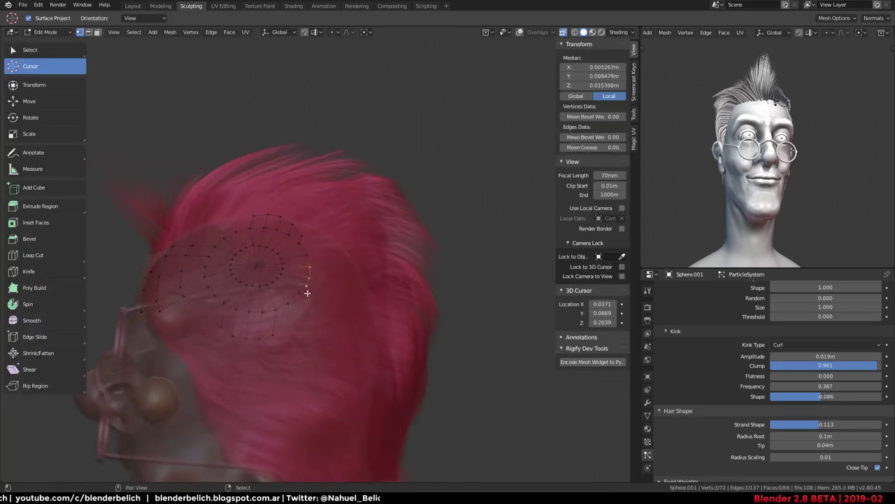
pyautogui.moveTo(310, 302); pyautogui.dragTo(386, 257, button='middle')
pyautogui.press('e')
pyautogui.click(385, 256)
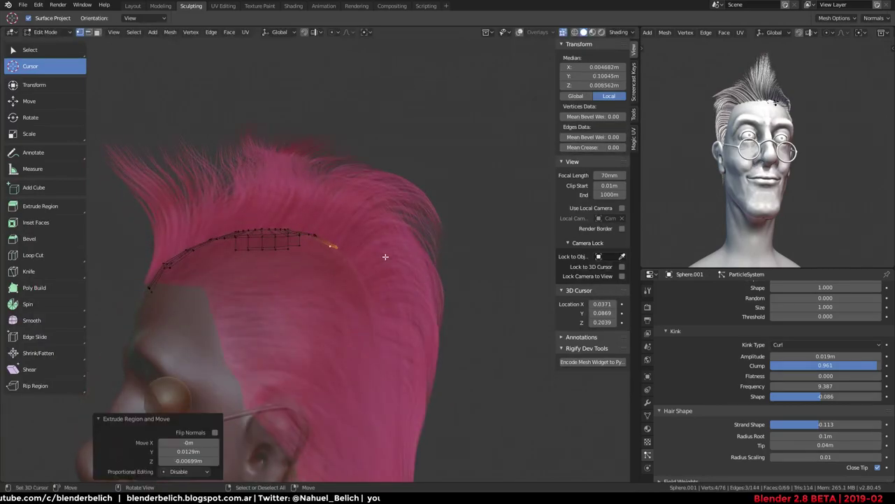
# Match both views to a side profile and comb the front strands forward over the forehead
pyautogui.click(317, 277)
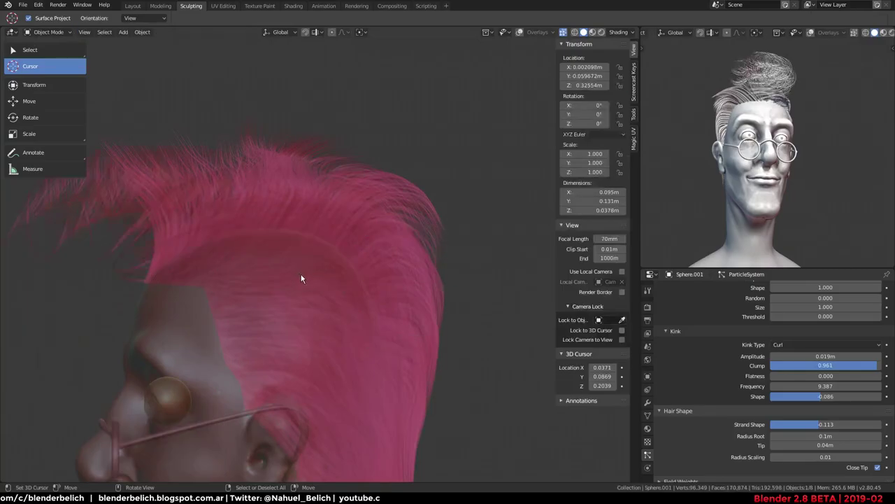
pyautogui.moveTo(302, 276)
pyautogui.mouseDown(button='middle')
pyautogui.moveTo(409, 312)
pyautogui.moveTo(464, 220)
pyautogui.moveTo(476, 276)
pyautogui.moveTo(433, 303)
pyautogui.mouseUp(button='middle')
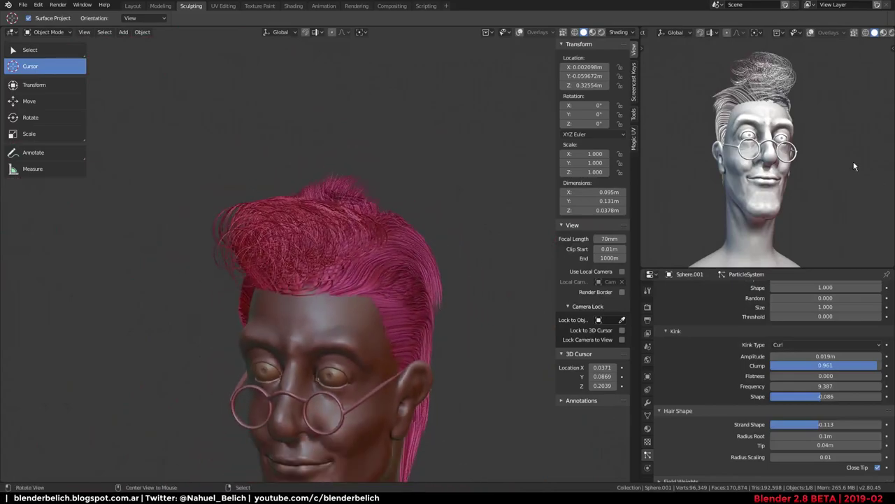
pyautogui.moveTo(854, 166); pyautogui.dragTo(753, 170, button='middle')
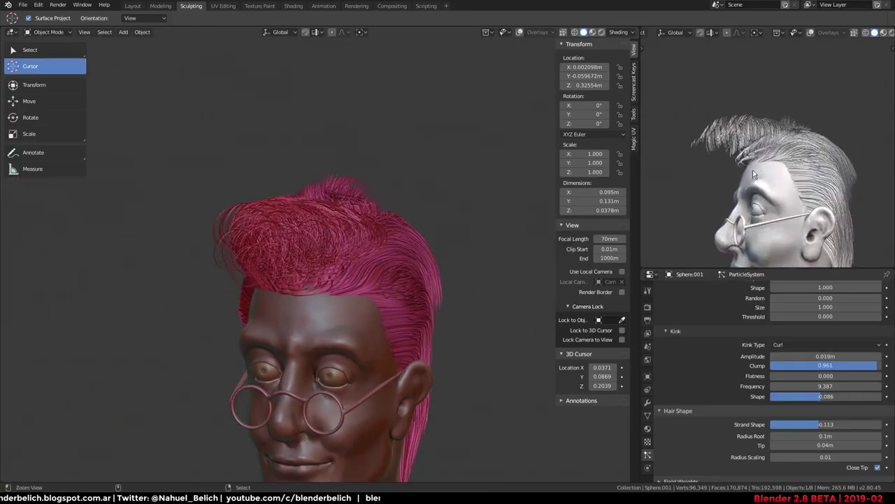
pyautogui.moveTo(352, 284); pyautogui.dragTo(326, 279, button='middle')
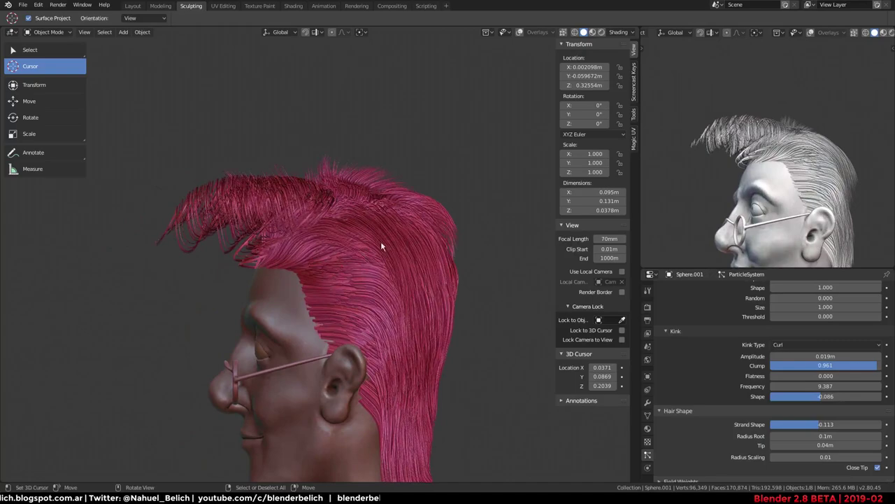
pyautogui.hotkey('ctrl', 'Tab')
pyautogui.click(466, 202)
pyautogui.hotkey('ctrl', 'Tab')
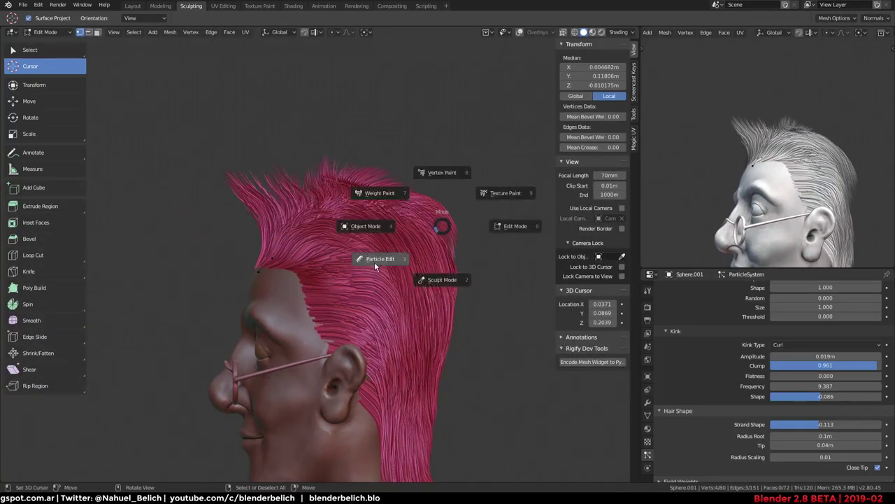
pyautogui.click(374, 260)
pyautogui.moveTo(263, 201); pyautogui.dragTo(213, 178)
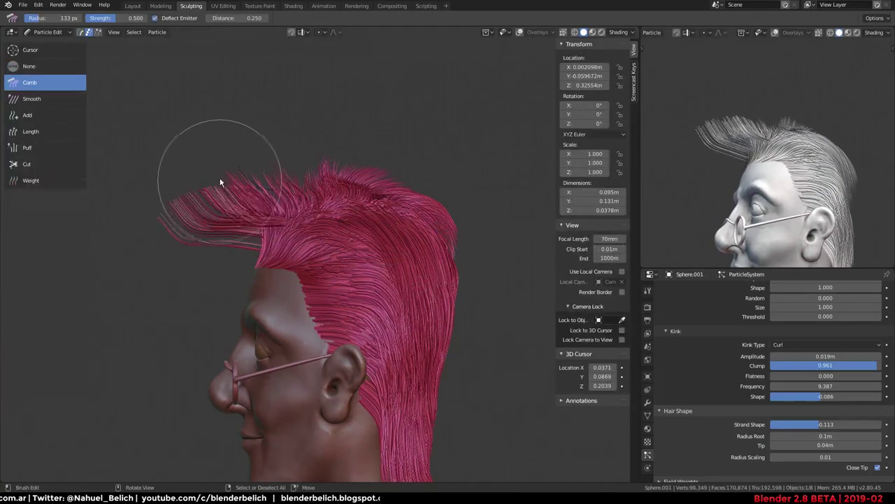
# Comb the top strands forward and up into a quiff, then preview it in Object Mode
pyautogui.hotkey('ctrl', 'Tab')
pyautogui.click(170, 197)
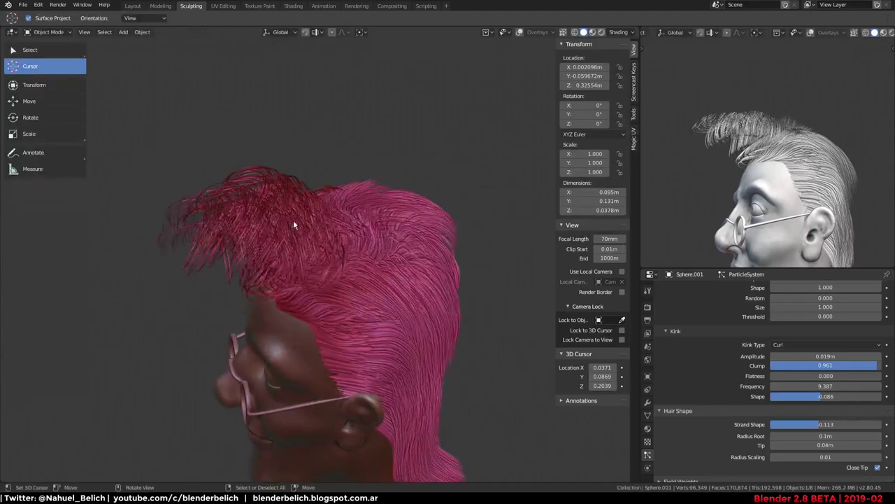
pyautogui.press('Tab')
pyautogui.hotkey('ctrl', 'Tab')
pyautogui.click(252, 229)
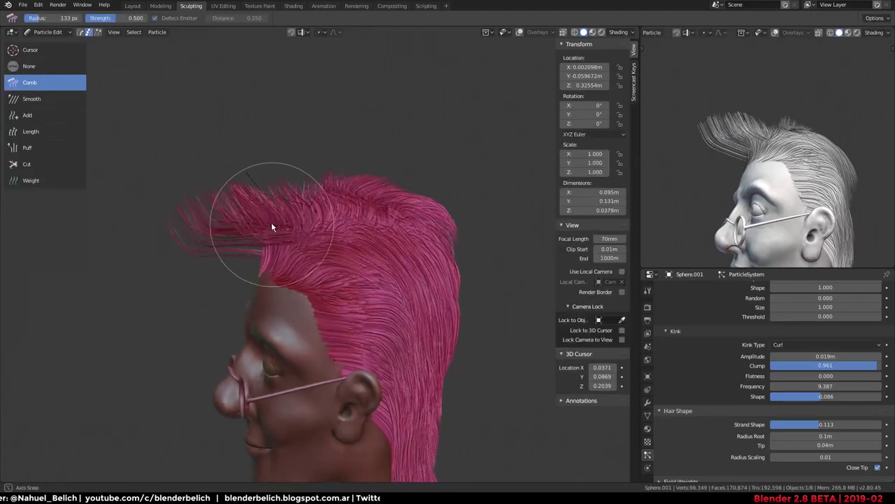
pyautogui.moveTo(337, 193)
pyautogui.mouseDown()
pyautogui.moveTo(337, 210)
pyautogui.moveTo(305, 229)
pyautogui.mouseUp()
pyautogui.hotkey('ctrl', 'Tab')
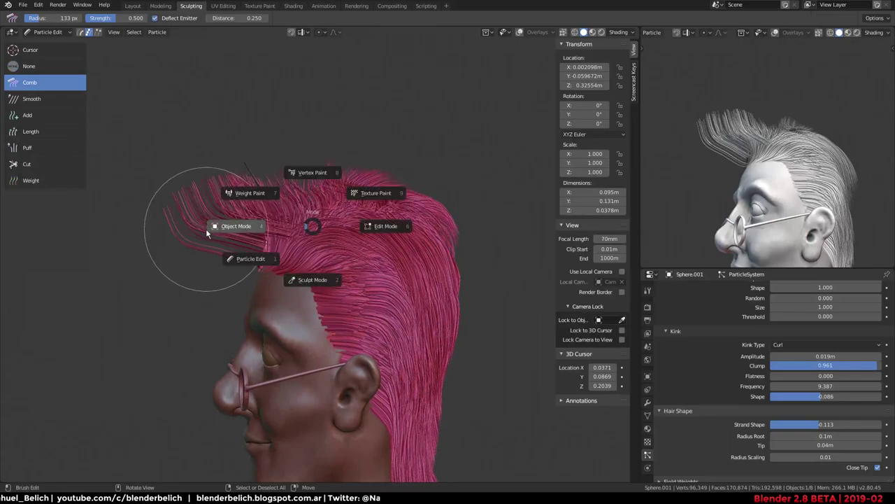
pyautogui.click(207, 228)
pyautogui.moveTo(207, 228)
pyautogui.mouseDown(button='middle')
pyautogui.moveTo(317, 248)
pyautogui.moveTo(399, 210)
pyautogui.moveTo(348, 208)
pyautogui.moveTo(281, 227)
pyautogui.mouseUp(button='middle')
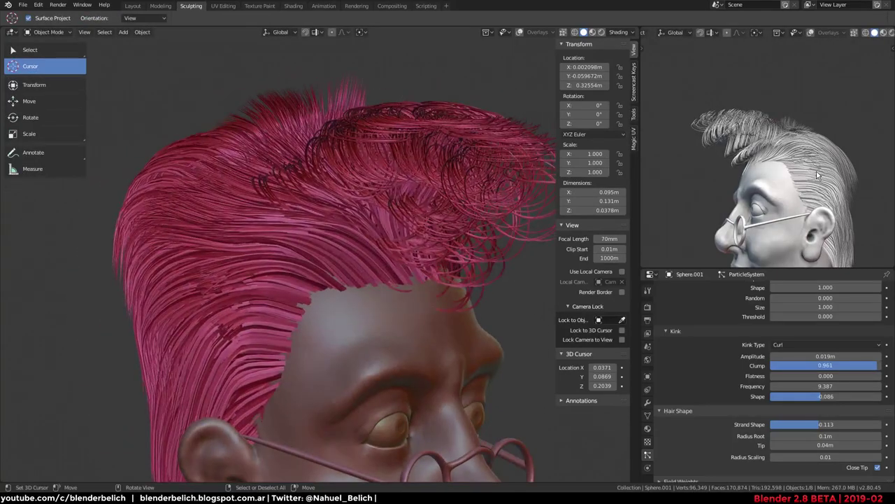
# Select Sphere.002 and comb its crown strands upward in Particle Edit
pyautogui.rightClick(297, 225)
pyautogui.hotkey('ctrl', 'Tab')
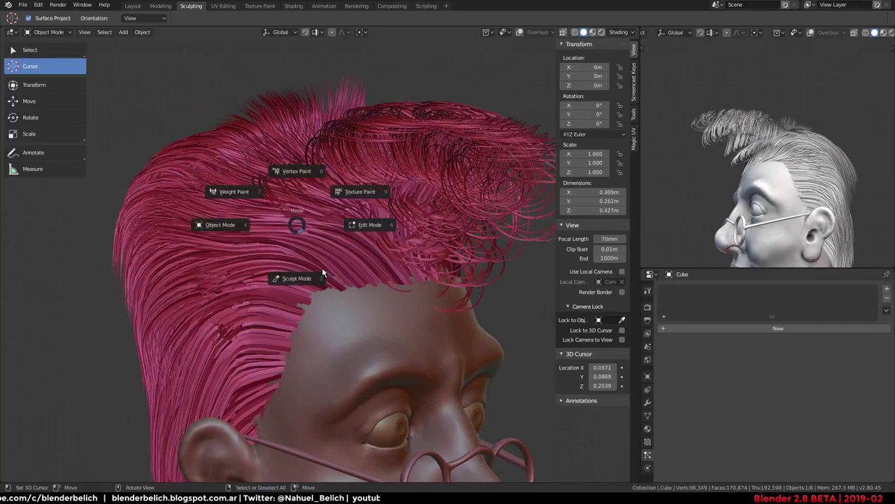
pyautogui.click(289, 259)
pyautogui.hotkey('ctrl', 'Tab')
pyautogui.click(302, 236)
pyautogui.rightClick(308, 239)
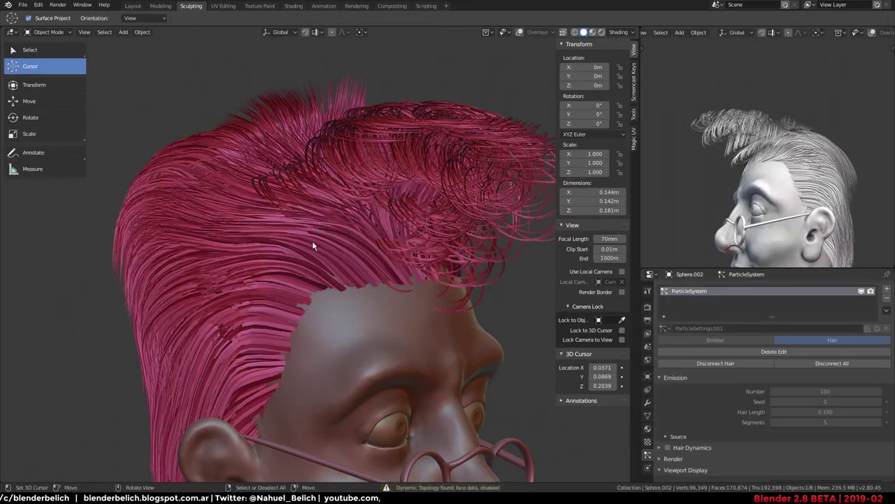
pyautogui.press('g')
pyautogui.rightClick(317, 219)
pyautogui.hotkey('ctrl', 'Tab')
pyautogui.click(278, 245)
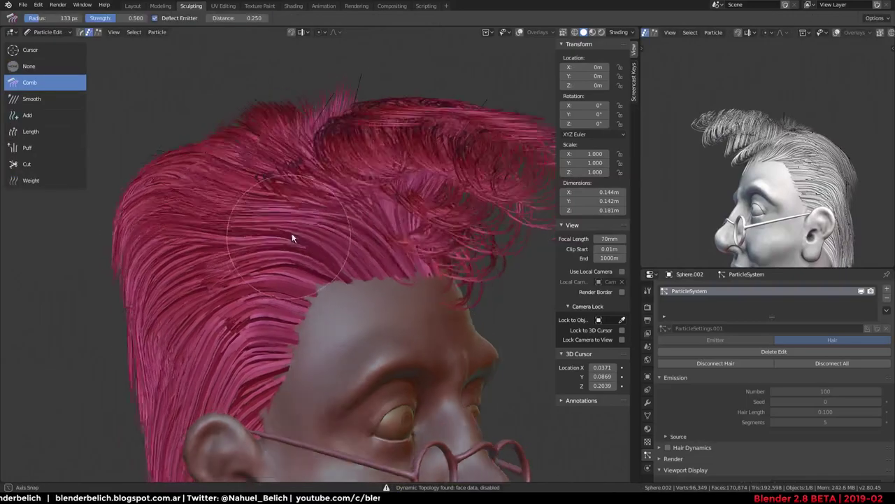
pyautogui.moveTo(314, 171)
pyautogui.mouseDown()
pyautogui.moveTo(372, 92)
pyautogui.moveTo(329, 90)
pyautogui.moveTo(398, 123)
pyautogui.mouseUp()
# Preview the crown from the front, then comb the top strands again so some stand up
pyautogui.moveTo(398, 123); pyautogui.dragTo(341, 203, button='middle')
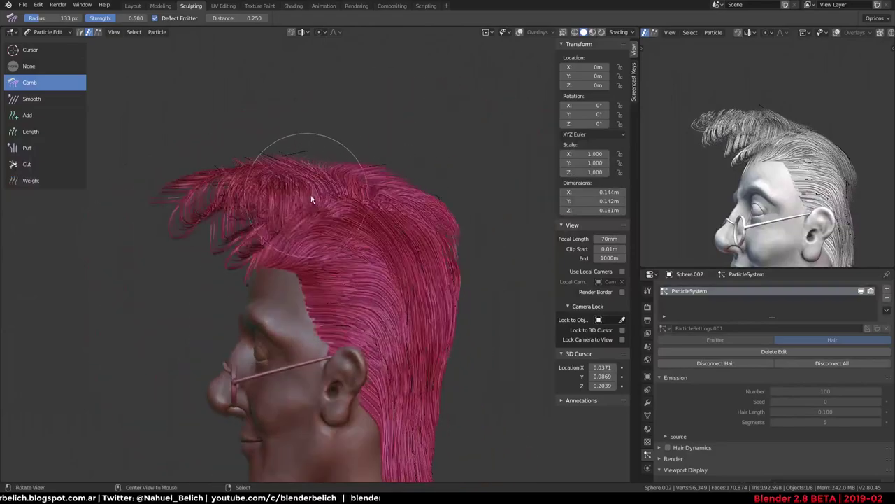
pyautogui.hotkey('ctrl', 'Tab')
pyautogui.moveTo(256, 224); pyautogui.dragTo(321, 230, button='middle')
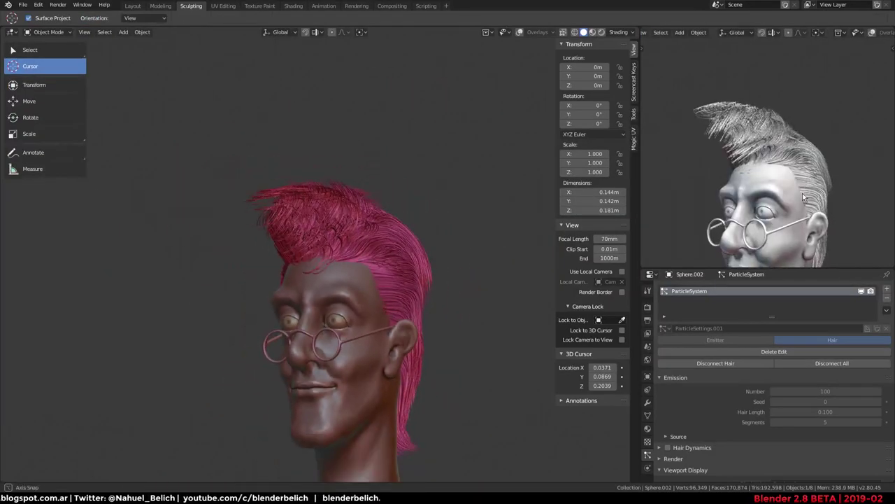
pyautogui.moveTo(777, 210)
pyautogui.mouseDown(button='middle')
pyautogui.moveTo(823, 214)
pyautogui.moveTo(814, 216)
pyautogui.moveTo(728, 139)
pyautogui.moveTo(715, 189)
pyautogui.moveTo(833, 207)
pyautogui.moveTo(825, 196)
pyautogui.mouseUp(button='middle')
pyautogui.scroll(5, 728, 138)
pyautogui.scroll(-4, 728, 139)
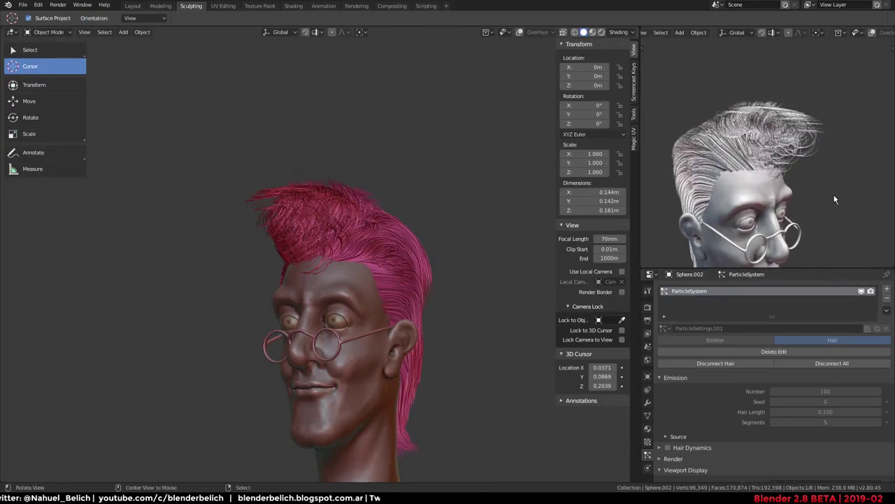
pyautogui.hotkey('ctrl', 'Tab')
pyautogui.moveTo(826, 201); pyautogui.dragTo(815, 200)
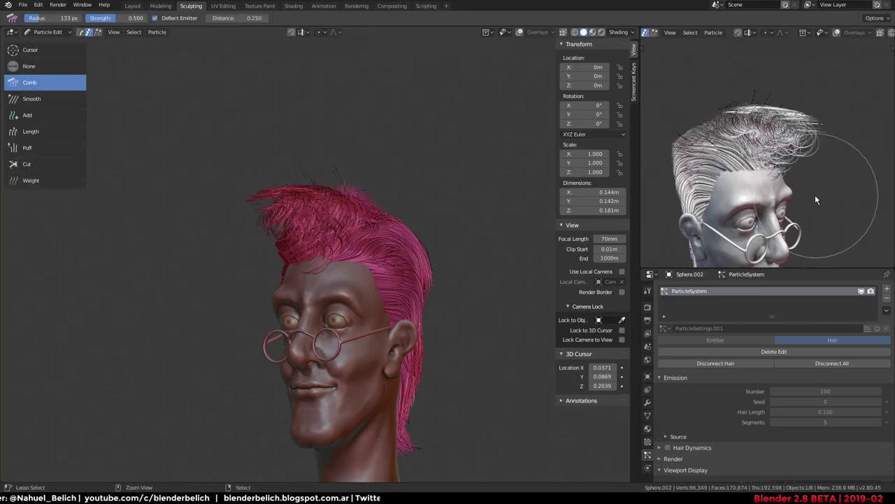
# Select Sphere.001 and cycle through Edit and Particle Edit back to Object Mode
pyautogui.hotkey('ctrl', 'Tab')
pyautogui.hotkey('ctrl', 'Tab')
pyautogui.hotkey('ctrl', 'Tab')
pyautogui.click(774, 168)
pyautogui.hotkey('ctrl', 'Tab')
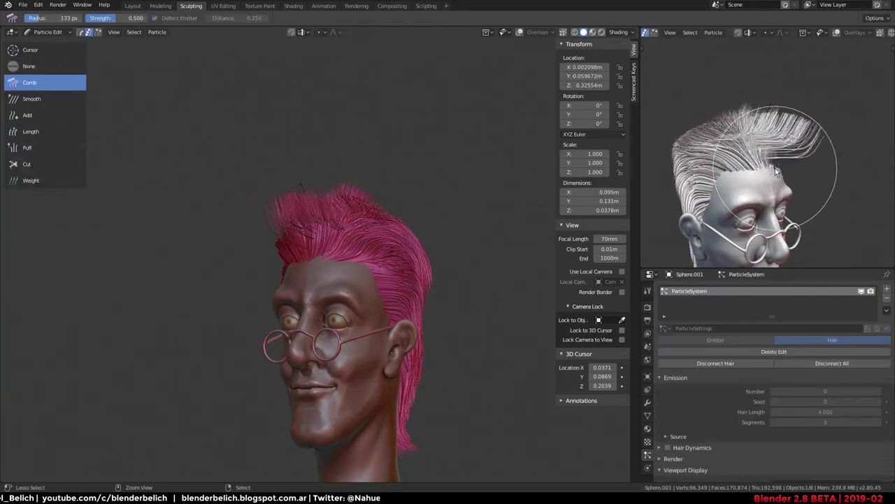
pyautogui.press('Tab')
pyautogui.hotkey('ctrl', 'Tab')
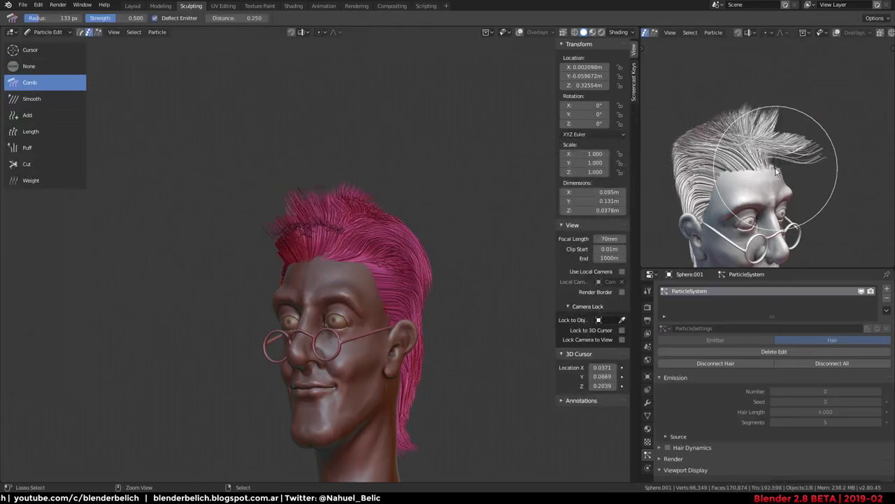
pyautogui.hotkey('ctrl', 'Tab')
pyautogui.press('Tab')
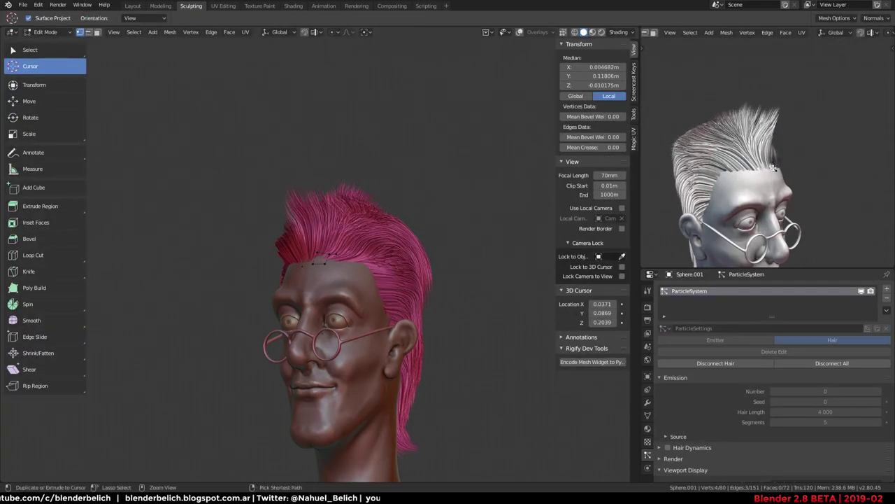
pyautogui.press('Tab')
# Inspect the combed quiff from both sides of the head, then select Sphere.002
pyautogui.moveTo(521, 223); pyautogui.dragTo(372, 220, button='middle')
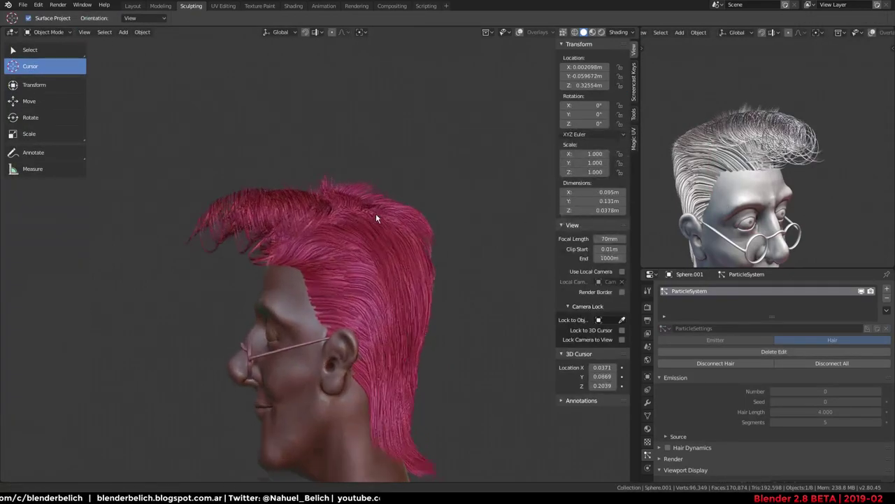
pyautogui.scroll(3, 376, 213)
pyautogui.moveTo(214, 229)
pyautogui.mouseDown(button='middle')
pyautogui.moveTo(369, 236)
pyautogui.moveTo(425, 228)
pyautogui.moveTo(425, 200)
pyautogui.moveTo(412, 220)
pyautogui.mouseUp(button='middle')
pyautogui.scroll(-3, 411, 220)
pyautogui.moveTo(383, 259)
pyautogui.mouseDown(button='middle')
pyautogui.moveTo(420, 245)
pyautogui.moveTo(381, 233)
pyautogui.moveTo(283, 253)
pyautogui.moveTo(370, 281)
pyautogui.mouseUp(button='middle')
pyautogui.click(478, 250)
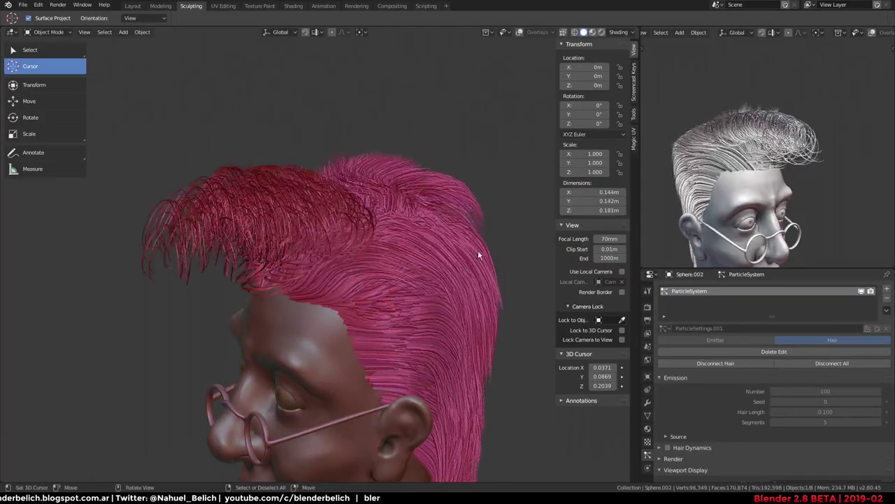
pyautogui.scroll(-3, 701, 398)
pyautogui.scroll(-3, 737, 400)
# Give Sphere.002's child hair roughness Uniform 0.011, Size 0.050, Shape 10 and slight Random
pyautogui.scroll(-3, 737, 400)
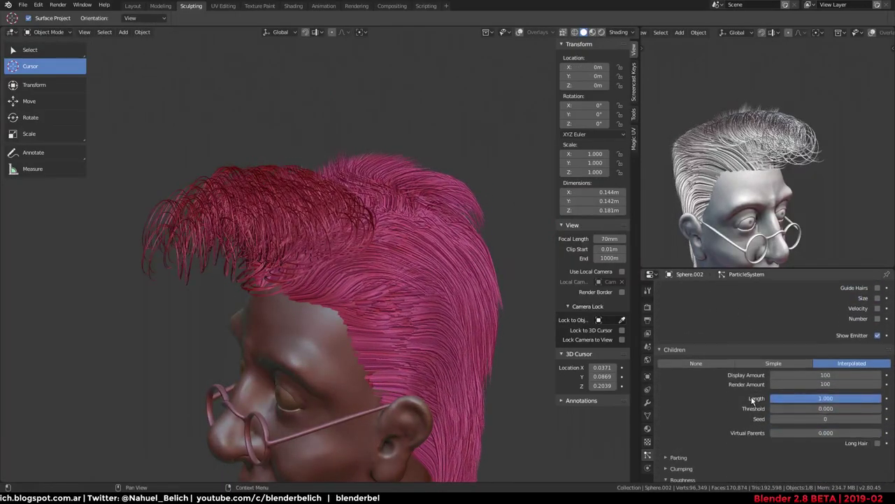
pyautogui.scroll(-3, 739, 382)
pyautogui.scroll(-2, 736, 393)
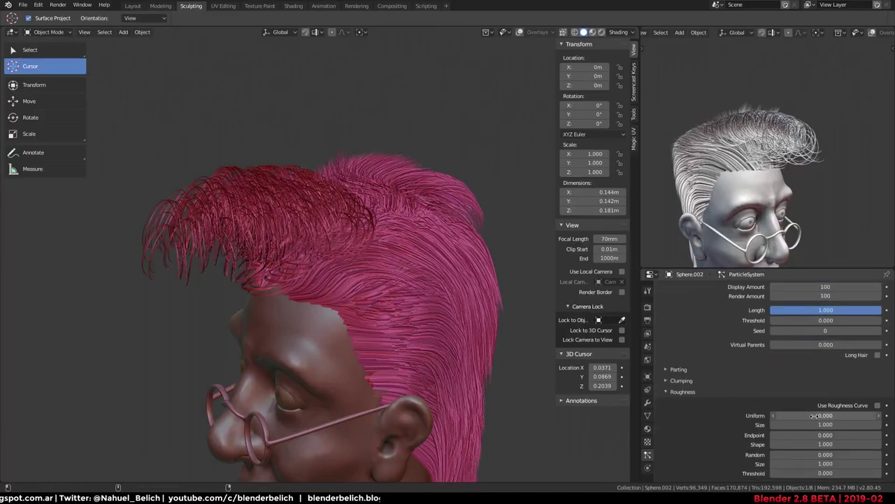
pyautogui.moveTo(822, 415)
pyautogui.mouseDown()
pyautogui.moveTo(854, 415)
pyautogui.moveTo(815, 425)
pyautogui.moveTo(316, 411)
pyautogui.mouseUp()
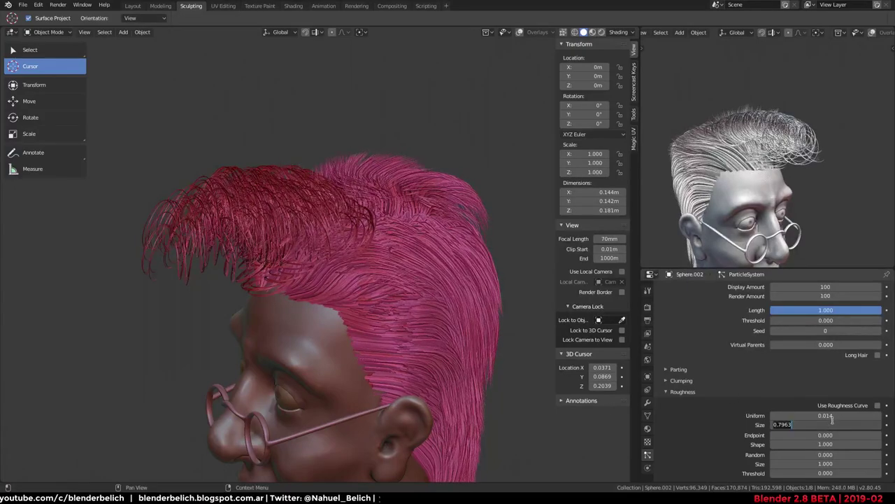
pyautogui.press('Return')
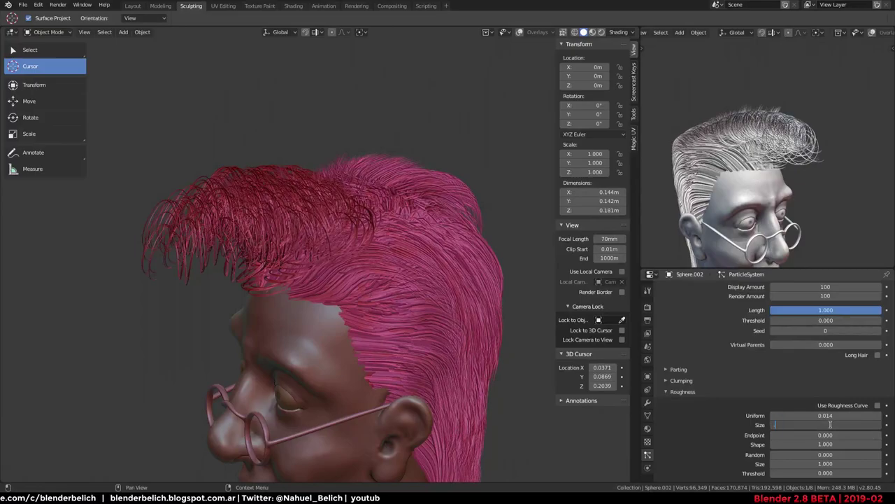
pyautogui.write('.05')
pyautogui.press('Return')
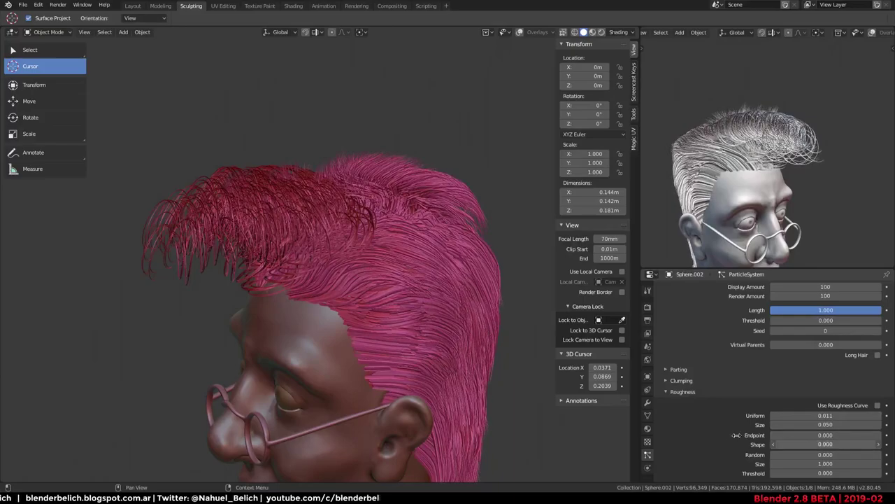
pyautogui.moveTo(812, 455)
pyautogui.mouseDown()
pyautogui.moveTo(825, 454)
pyautogui.moveTo(770, 462)
pyautogui.mouseUp()
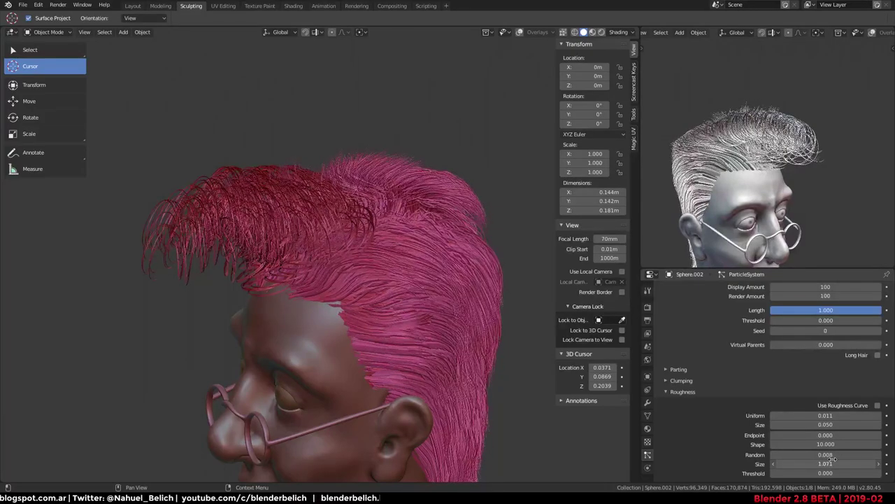
pyautogui.moveTo(501, 354); pyautogui.dragTo(393, 238, button='middle')
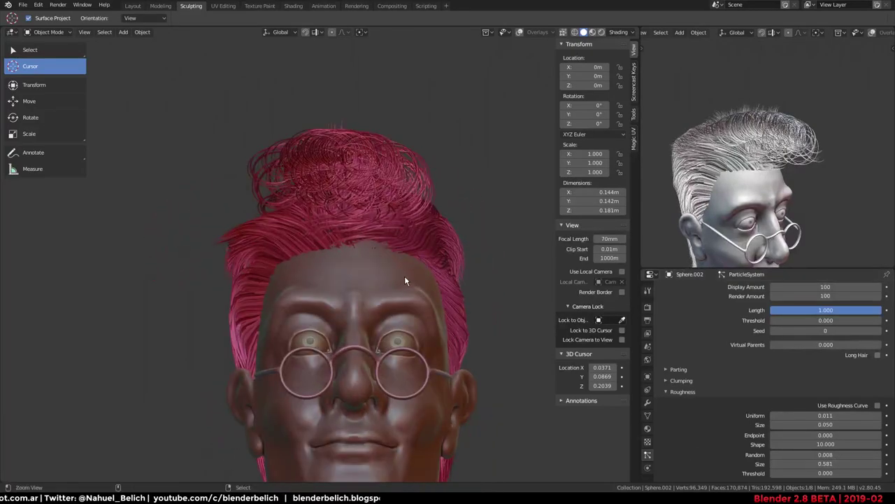
# Orbit the main and reference views to inspect the finished frizzy hair
pyautogui.moveTo(404, 276); pyautogui.dragTo(367, 272, button='middle')
pyautogui.scroll(2, 366, 271)
pyautogui.moveTo(770, 180)
pyautogui.mouseDown(button='middle')
pyautogui.moveTo(763, 168)
pyautogui.moveTo(787, 170)
pyautogui.moveTo(782, 183)
pyautogui.moveTo(756, 170)
pyautogui.moveTo(428, 314)
pyautogui.mouseUp(button='middle')
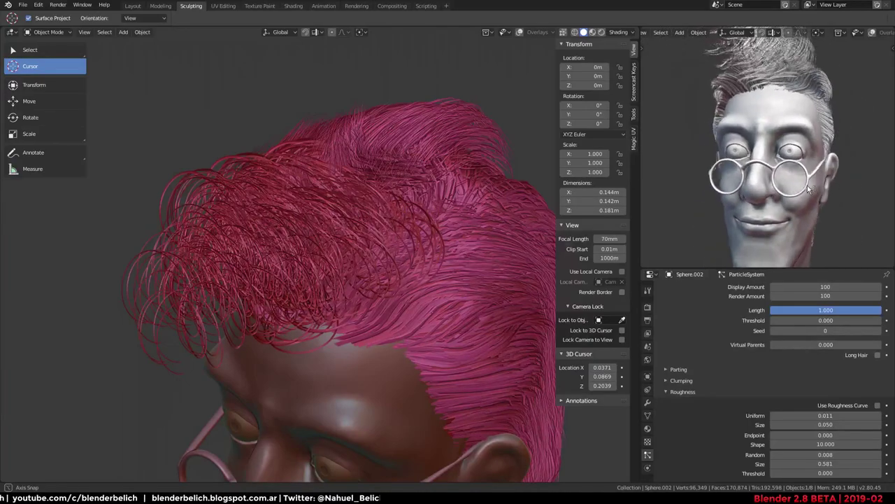
pyautogui.scroll(-5, 428, 315)
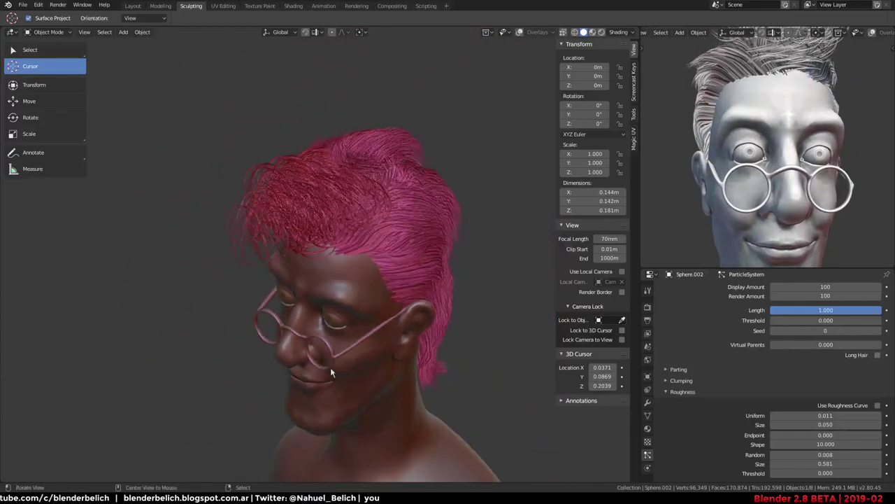
# Snap to a preset view, move close on the head's side, and select the head mesh
pyautogui.press('`')
pyautogui.click(335, 393)
pyautogui.scroll(3, 357, 325)
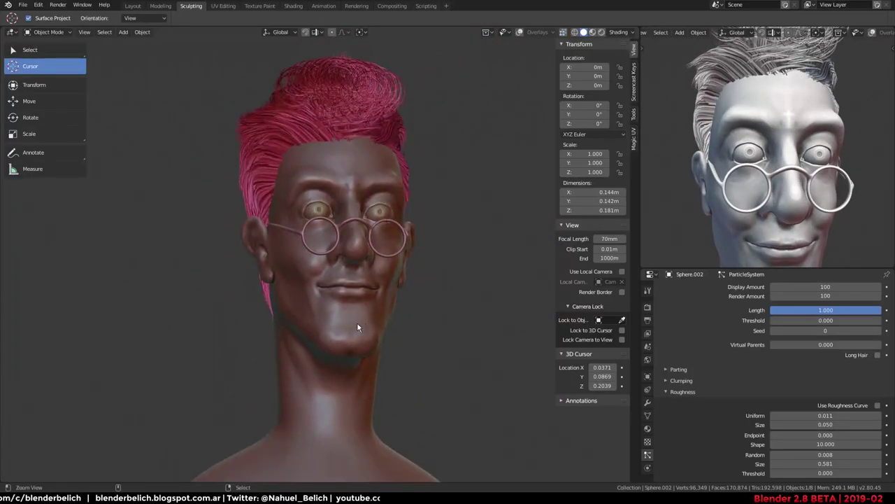
pyautogui.moveTo(356, 321)
pyautogui.mouseDown(button='middle')
pyautogui.moveTo(345, 263)
pyautogui.moveTo(438, 258)
pyautogui.moveTo(417, 282)
pyautogui.moveTo(369, 284)
pyautogui.moveTo(379, 325)
pyautogui.mouseUp(button='middle')
pyautogui.rightClick(431, 284)
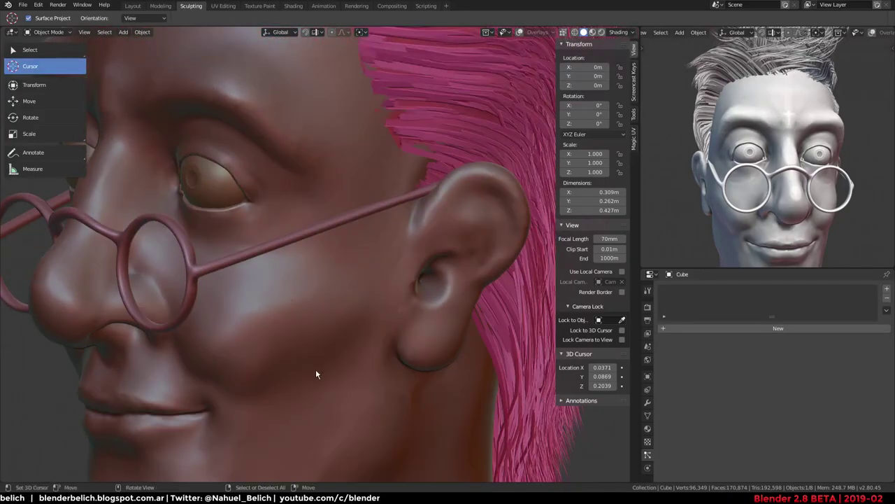
# Put the head in Sculpt Mode with the Crease brush sized to 49 px
pyautogui.hotkey('ctrl', 'Tab')
pyautogui.click(312, 427)
pyautogui.moveTo(312, 427)
pyautogui.mouseDown(button='middle')
pyautogui.moveTo(382, 360)
pyautogui.moveTo(352, 310)
pyautogui.mouseUp(button='middle')
pyautogui.press('f')
pyautogui.click(343, 330)
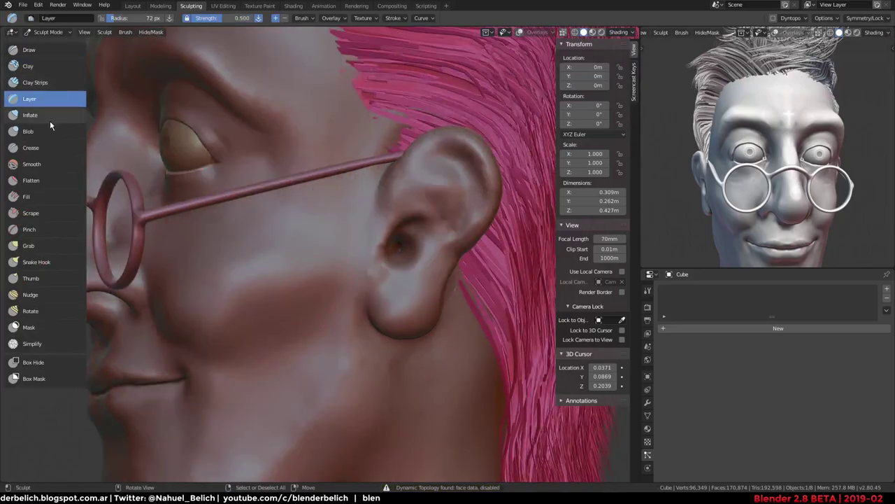
pyautogui.click(31, 147)
pyautogui.scroll(2, 351, 353)
pyautogui.moveTo(350, 353)
pyautogui.mouseDown(button='middle')
pyautogui.moveTo(415, 287)
pyautogui.moveTo(398, 258)
pyautogui.moveTo(428, 261)
pyautogui.mouseUp(button='middle')
pyautogui.press('f')
pyautogui.click(437, 262)
# Enable dynamic topology and carve a crease groove down the ear
pyautogui.hotkey('ctrl', 'd')
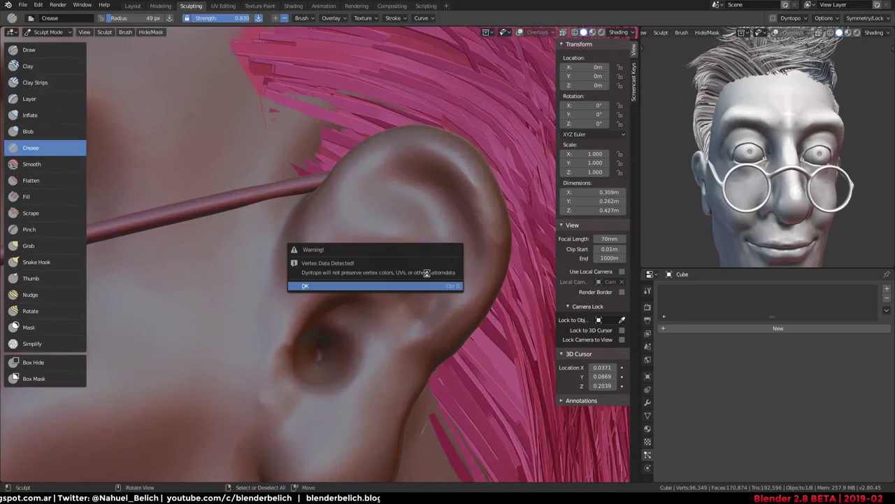
pyautogui.press('Return')
pyautogui.click(425, 272)
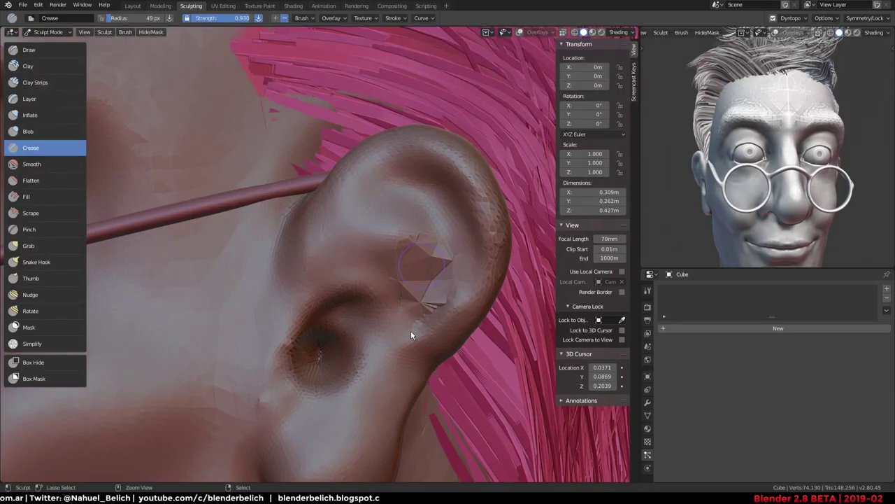
pyautogui.hotkey('ctrl', 'z')
pyautogui.click(803, 19)
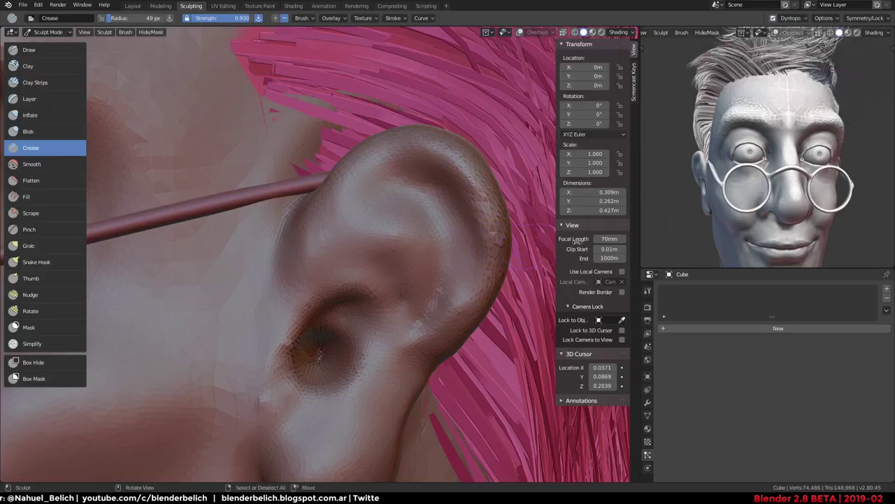
pyautogui.moveTo(777, 182); pyautogui.dragTo(754, 167, button='middle')
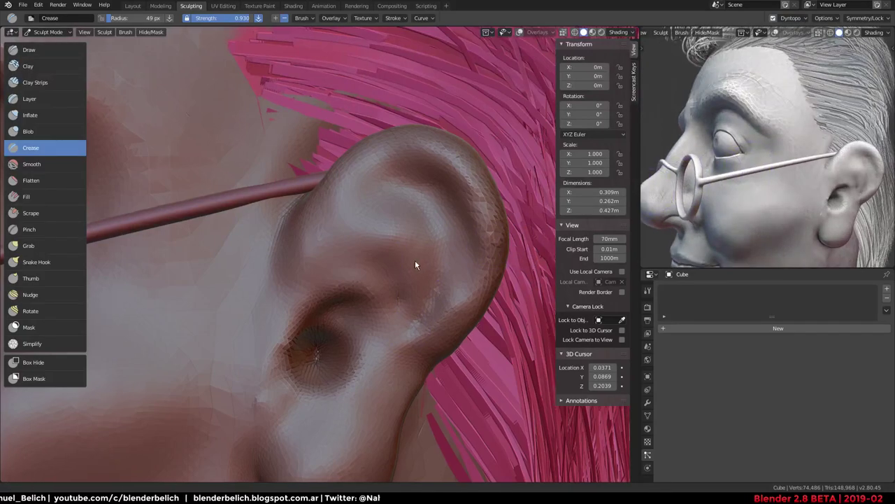
pyautogui.moveTo(415, 259); pyautogui.dragTo(359, 186, button='middle')
pyautogui.moveTo(396, 230); pyautogui.dragTo(403, 295)
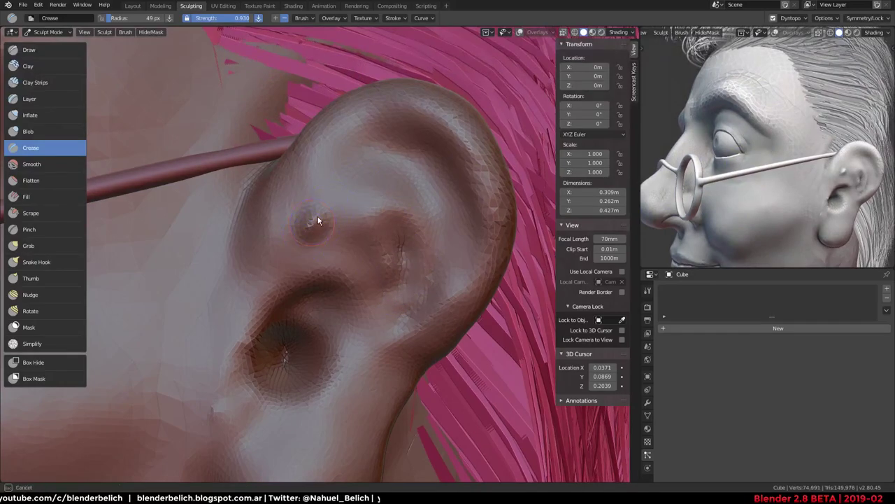
# Set Crease strength to 0.545 and size to 81 px, then deepen the crease near the ear canal
pyautogui.hotkey('shift', 'f')
pyautogui.click(395, 210)
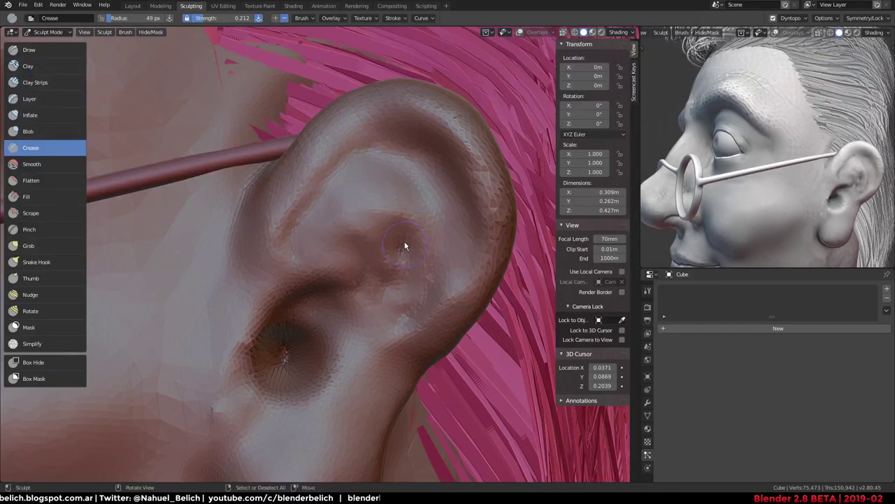
pyautogui.hotkey('shift', 'f')
pyautogui.click(413, 332)
pyautogui.press('f')
pyautogui.click(396, 359)
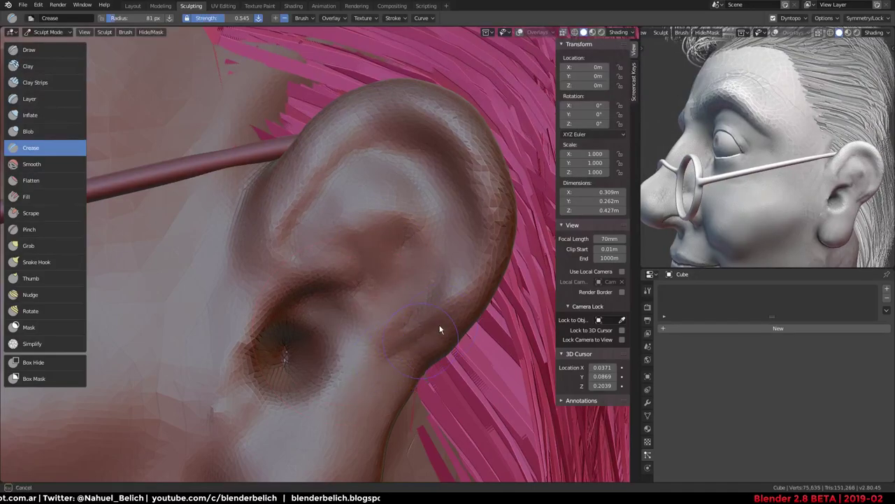
pyautogui.moveTo(403, 318)
pyautogui.keyDown('shift'); pyautogui.mouseDown(button='middle')
pyautogui.moveTo(384, 296)
pyautogui.moveTo(429, 278)
pyautogui.mouseUp(button='middle'); pyautogui.keyUp('shift')
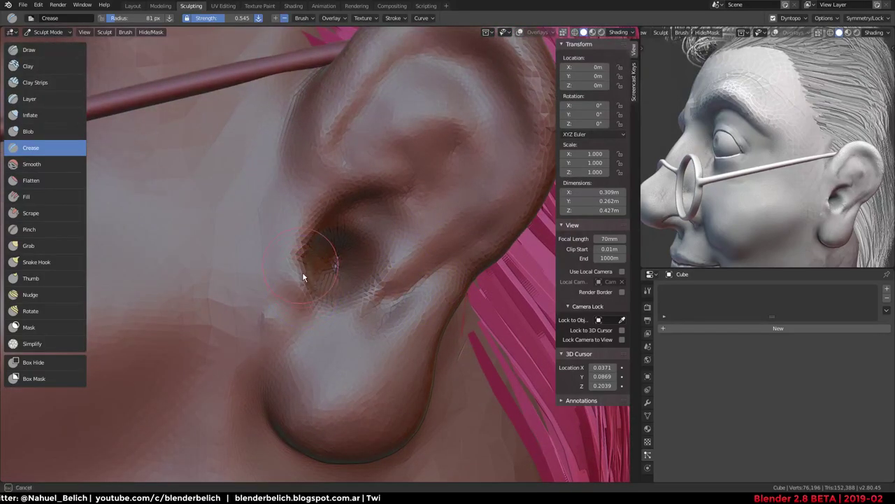
pyautogui.moveTo(303, 277); pyautogui.dragTo(296, 277)
# Reframe the ear and pull its upper rim into shape with the Grab brush
pyautogui.moveTo(312, 269)
pyautogui.mouseDown(button='middle')
pyautogui.moveTo(315, 330)
pyautogui.moveTo(295, 303)
pyautogui.mouseUp(button='middle')
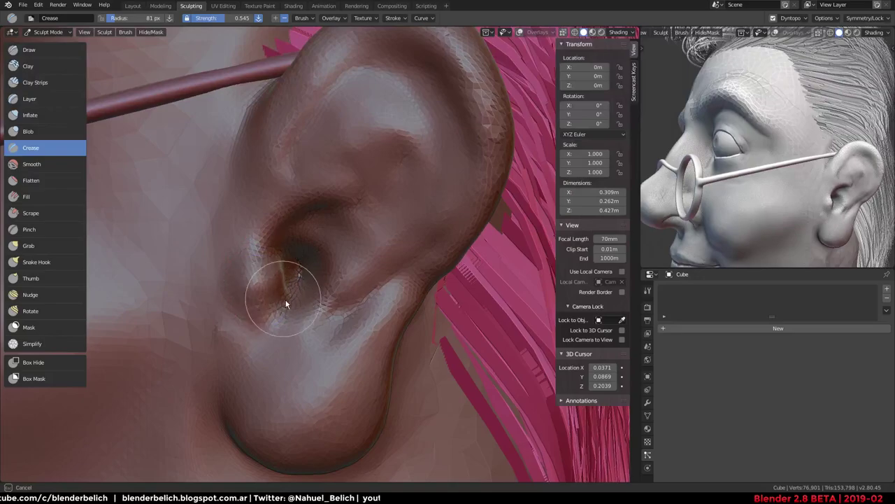
pyautogui.keyDown('ctrl'); pyautogui.moveTo(215, 312); pyautogui.dragTo(289, 306, button='middle'); pyautogui.keyUp('ctrl')
pyautogui.moveTo(398, 245)
pyautogui.keyDown('ctrl'); pyautogui.mouseDown(button='middle')
pyautogui.moveTo(426, 256)
pyautogui.moveTo(454, 188)
pyautogui.mouseUp(button='middle'); pyautogui.keyUp('ctrl')
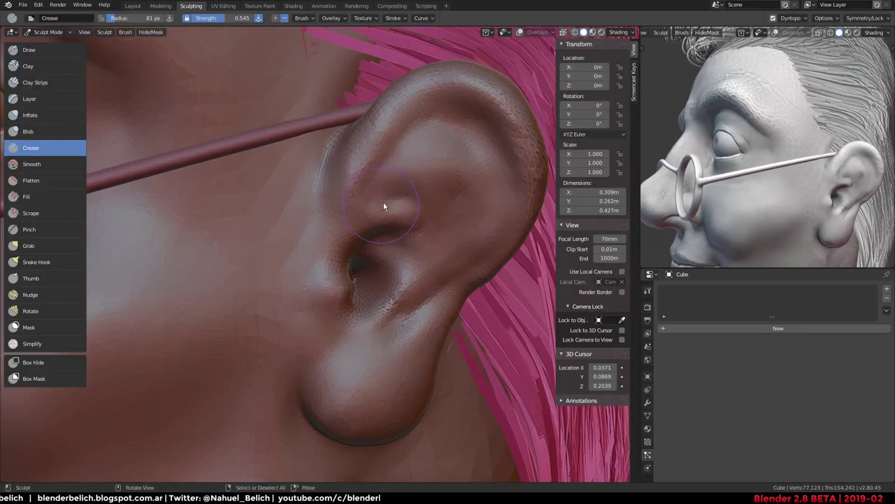
pyautogui.moveTo(443, 165)
pyautogui.mouseDown(button='middle')
pyautogui.moveTo(349, 190)
pyautogui.moveTo(382, 161)
pyautogui.moveTo(380, 180)
pyautogui.mouseUp(button='middle')
pyautogui.press('g')
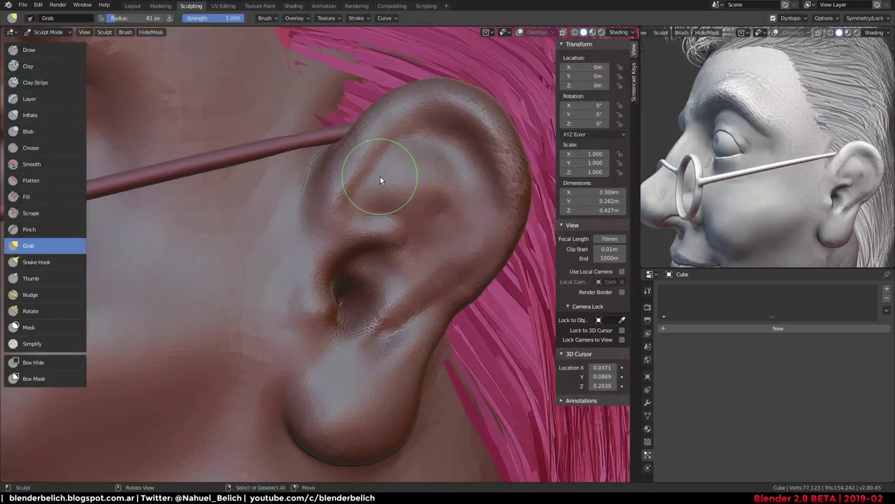
pyautogui.moveTo(373, 174)
pyautogui.mouseDown()
pyautogui.moveTo(359, 172)
pyautogui.moveTo(386, 137)
pyautogui.moveTo(348, 181)
pyautogui.moveTo(361, 171)
pyautogui.mouseUp()
pyautogui.hotkey('ctrl', 'Tab')
# Return to Object Mode and give the head object smooth shading
pyautogui.click(309, 174)
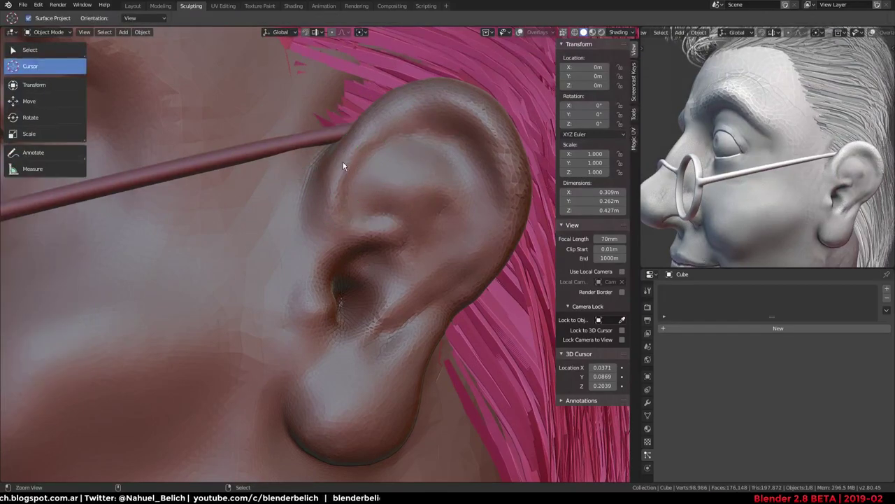
pyautogui.moveTo(343, 162)
pyautogui.mouseDown(button='middle')
pyautogui.moveTo(417, 248)
pyautogui.moveTo(354, 243)
pyautogui.moveTo(359, 268)
pyautogui.mouseUp(button='middle')
pyautogui.scroll(-3, 394, 224)
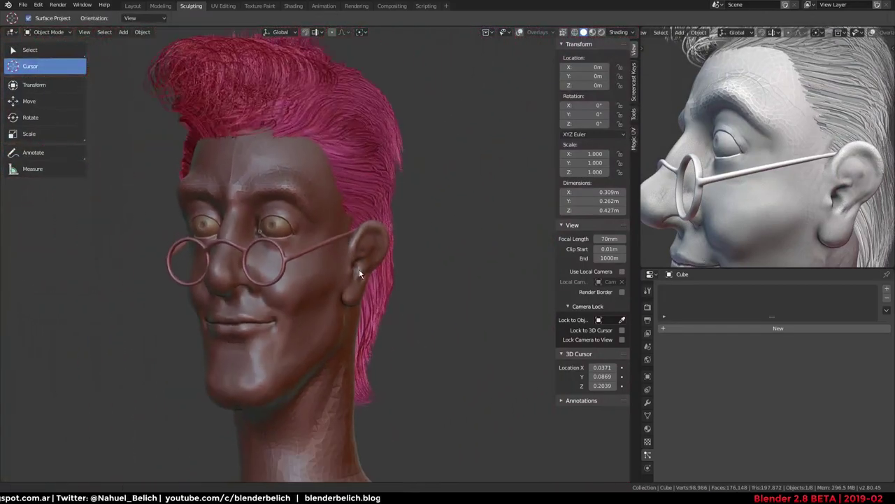
pyautogui.moveTo(789, 136); pyautogui.dragTo(779, 151, button='middle')
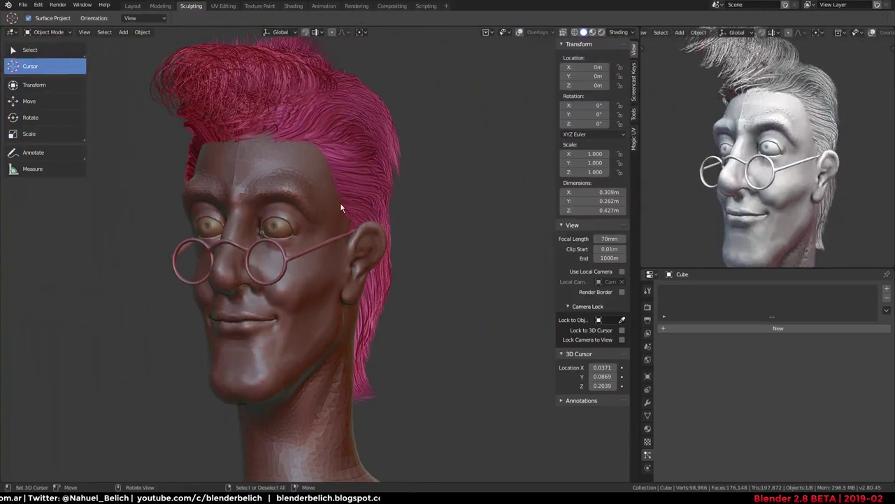
pyautogui.rightClick(291, 199)
pyautogui.click(291, 199)
pyautogui.moveTo(652, 183)
pyautogui.mouseDown(button='middle')
pyautogui.moveTo(790, 190)
pyautogui.moveTo(790, 199)
pyautogui.moveTo(865, 184)
pyautogui.moveTo(712, 175)
pyautogui.moveTo(768, 186)
pyautogui.moveTo(692, 168)
pyautogui.mouseUp(button='middle')
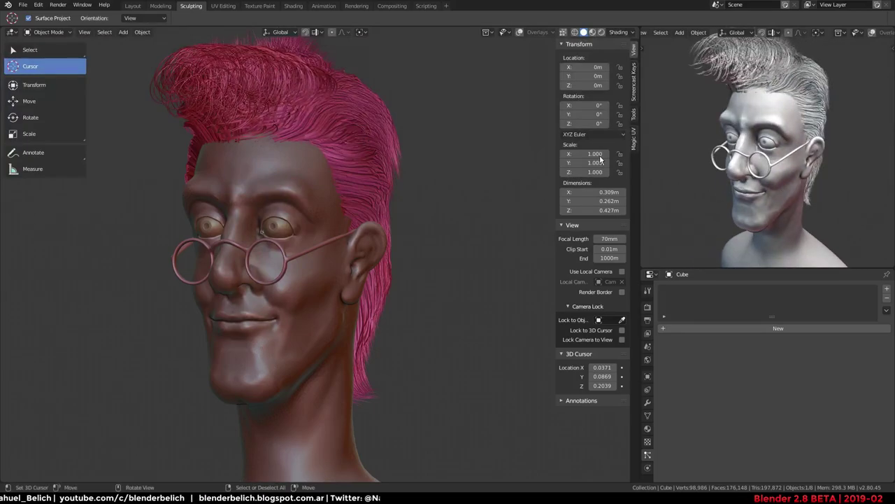
# Select the pink hair object and go back to its particle settings
pyautogui.click(268, 86)
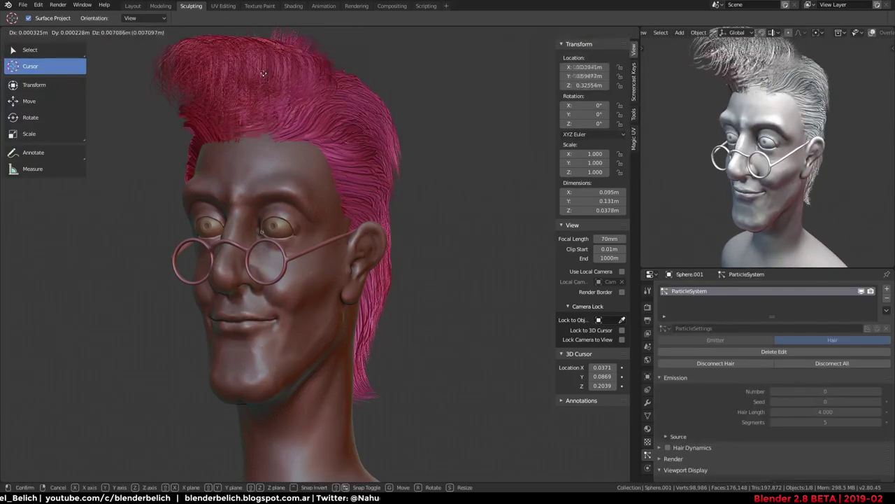
pyautogui.click(648, 428)
pyautogui.click(648, 415)
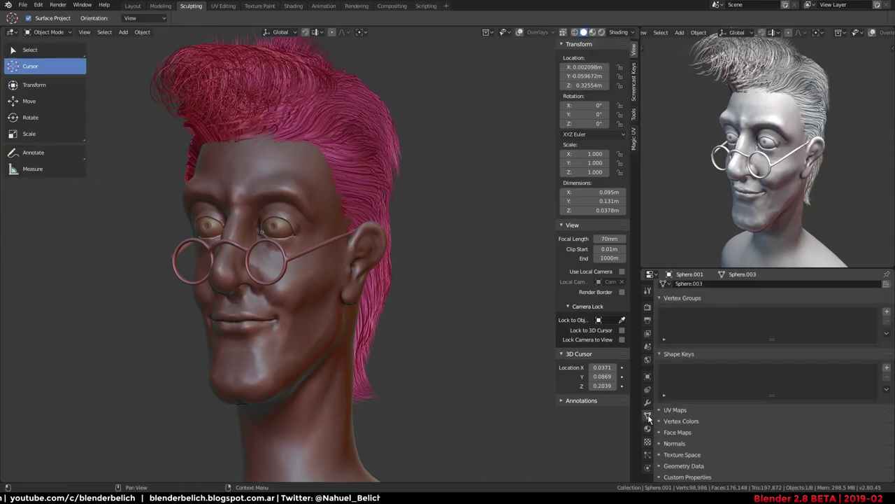
pyautogui.click(648, 453)
# Set the child Display Amount and Render Amount both to 300
pyautogui.scroll(-3, 756, 413)
pyautogui.scroll(-2, 796, 376)
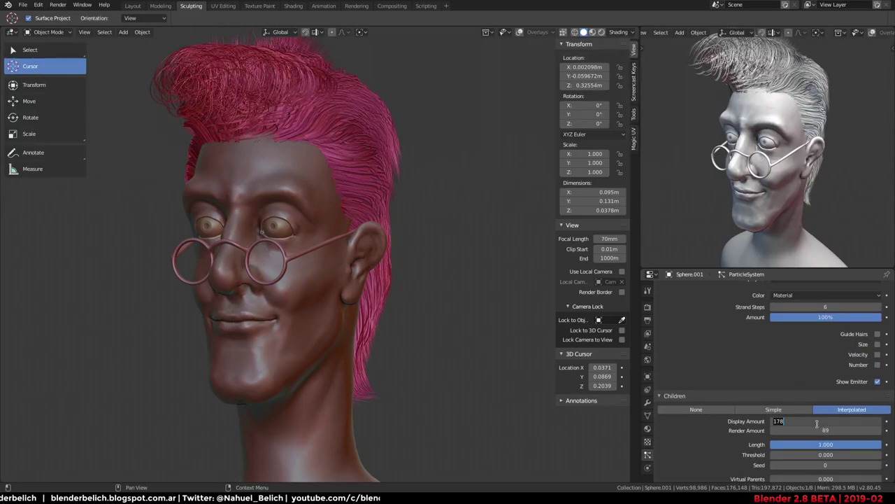
pyautogui.write('00')
pyautogui.press('Return')
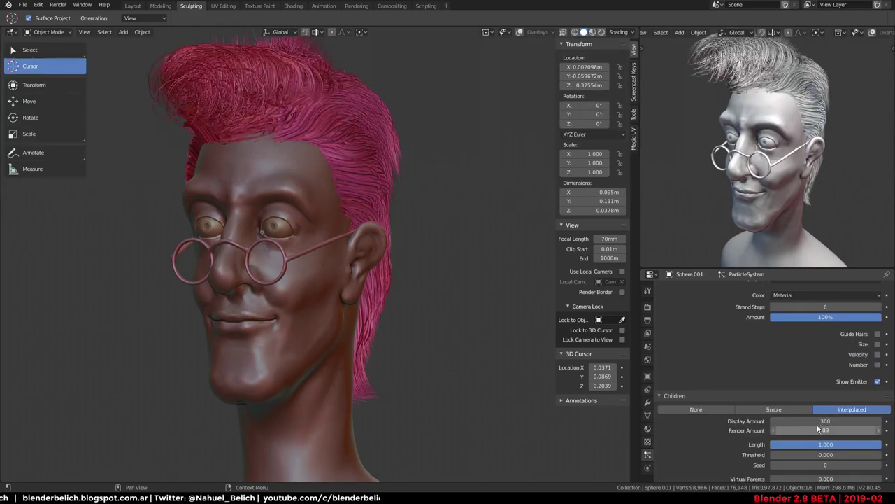
pyautogui.write('30')
pyautogui.press('Return')
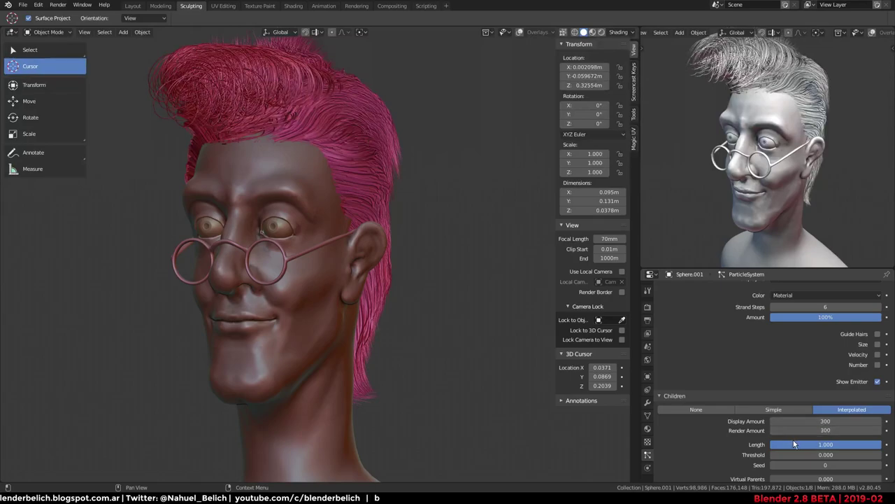
# Shorten the child hair Length to 0.784
pyautogui.scroll(-1, 795, 433)
pyautogui.moveTo(816, 430); pyautogui.dragTo(784, 429)
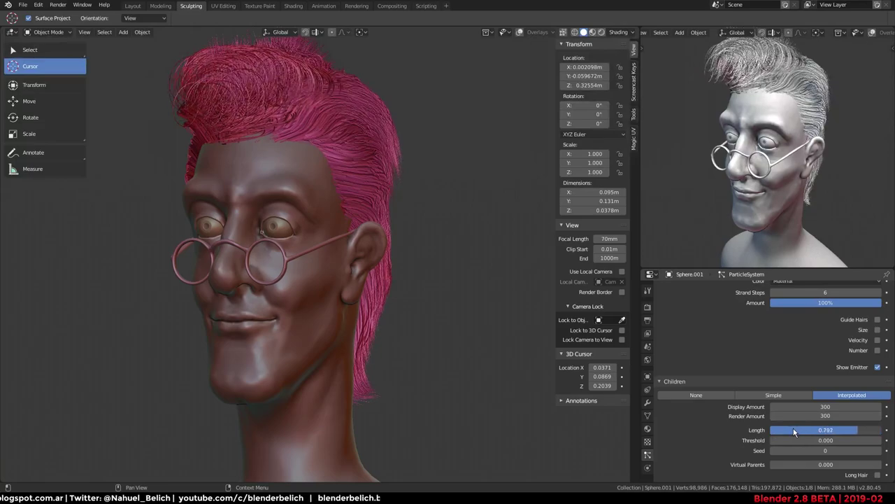
pyautogui.moveTo(794, 429); pyautogui.dragTo(790, 429)
# Orbit around the head to check the denser hair, then select the head mesh
pyautogui.moveTo(729, 242)
pyautogui.mouseDown(button='middle')
pyautogui.moveTo(775, 217)
pyautogui.moveTo(765, 191)
pyautogui.moveTo(762, 215)
pyautogui.moveTo(778, 217)
pyautogui.moveTo(813, 191)
pyautogui.moveTo(807, 200)
pyautogui.mouseUp(button='middle')
pyautogui.scroll(2, 777, 218)
pyautogui.moveTo(354, 338)
pyautogui.mouseDown(button='middle')
pyautogui.moveTo(375, 250)
pyautogui.moveTo(427, 277)
pyautogui.moveTo(230, 225)
pyautogui.mouseUp(button='middle')
pyautogui.moveTo(434, 245)
pyautogui.keyDown('ctrl'); pyautogui.mouseDown(button='middle')
pyautogui.moveTo(371, 261)
pyautogui.moveTo(303, 248)
pyautogui.moveTo(424, 275)
pyautogui.moveTo(447, 242)
pyautogui.mouseUp(button='middle'); pyautogui.keyUp('ctrl')
pyautogui.scroll(3, 389, 256)
pyautogui.moveTo(389, 256)
pyautogui.mouseDown(button='middle')
pyautogui.moveTo(336, 261)
pyautogui.moveTo(340, 279)
pyautogui.moveTo(364, 287)
pyautogui.moveTo(360, 275)
pyautogui.mouseUp(button='middle')
pyautogui.rightClick(355, 287)
# Enter Sculpt Mode and build up clay on the chin with Clay Strips
pyautogui.hotkey('ctrl', 'Tab')
pyautogui.click(362, 336)
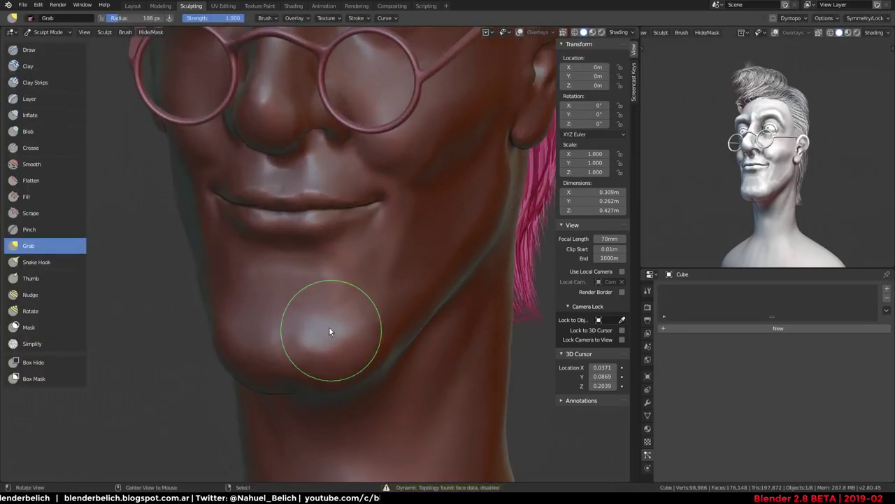
pyautogui.moveTo(329, 326); pyautogui.dragTo(266, 267, button='middle')
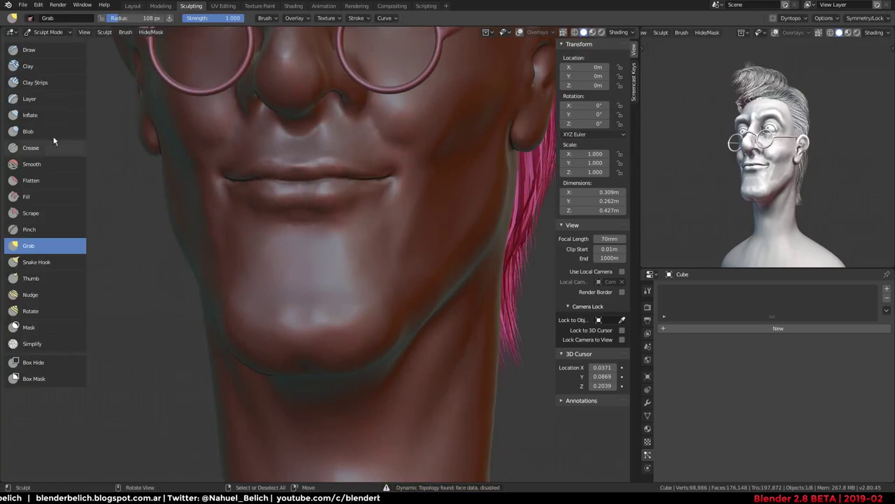
pyautogui.click(75, 82)
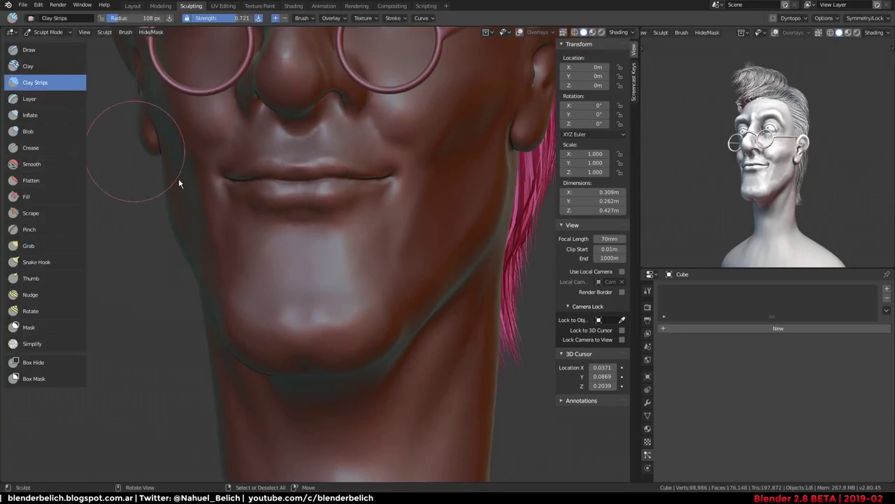
pyautogui.moveTo(180, 184); pyautogui.dragTo(368, 296, button='middle')
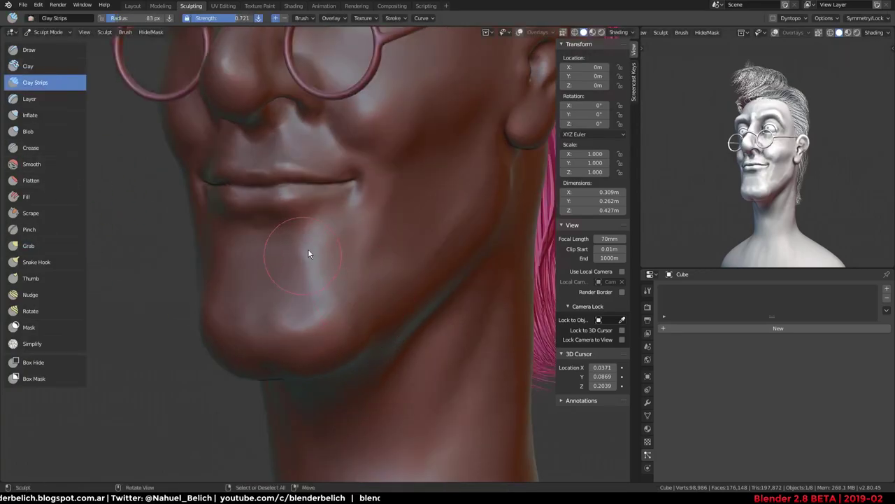
pyautogui.moveTo(308, 250)
pyautogui.mouseDown()
pyautogui.moveTo(301, 252)
pyautogui.moveTo(331, 244)
pyautogui.mouseUp()
pyautogui.scroll(1, 339, 287)
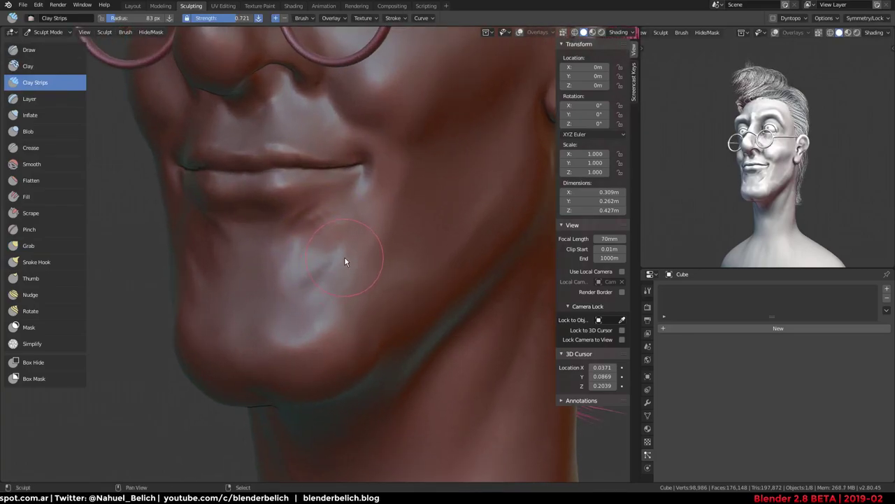
# Lower brush strength to about 0.32 and smooth the chin and area below the lip
pyautogui.hotkey('shift', 'f')
pyautogui.click(333, 256)
pyautogui.keyDown('shift'); pyautogui.moveTo(333, 208); pyautogui.dragTo(282, 271); pyautogui.keyUp('shift')
pyautogui.moveTo(258, 233)
pyautogui.keyDown('shift'); pyautogui.mouseDown()
pyautogui.moveTo(259, 246)
pyautogui.moveTo(298, 279)
pyautogui.moveTo(272, 247)
pyautogui.moveTo(286, 312)
pyautogui.moveTo(302, 300)
pyautogui.moveTo(309, 320)
pyautogui.moveTo(292, 329)
pyautogui.moveTo(310, 349)
pyautogui.mouseUp(); pyautogui.keyUp('shift')
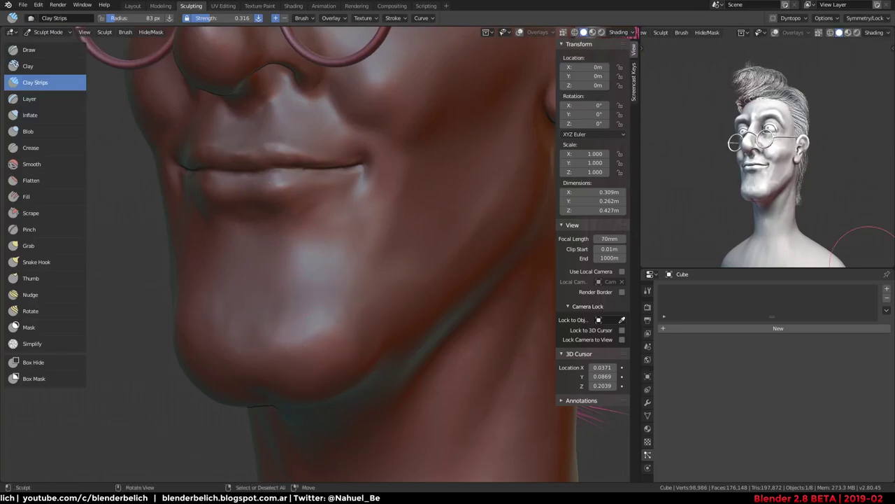
# Set a small 17 px brush radius and frame the area below the lips
pyautogui.moveTo(274, 249)
pyautogui.mouseDown(button='middle')
pyautogui.moveTo(406, 222)
pyautogui.moveTo(367, 217)
pyautogui.moveTo(365, 243)
pyautogui.mouseUp(button='middle')
pyautogui.moveTo(421, 208); pyautogui.dragTo(369, 203, button='middle')
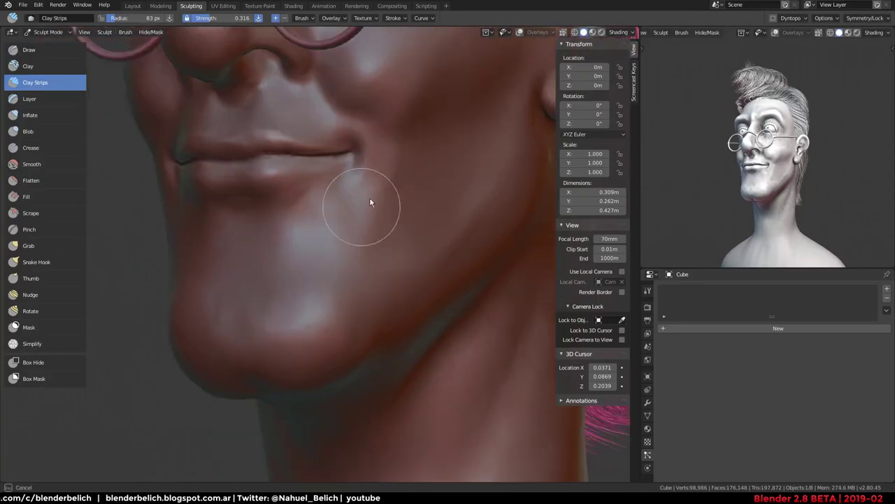
pyautogui.moveTo(378, 232)
pyautogui.keyDown('ctrl'); pyautogui.mouseDown(button='middle')
pyautogui.moveTo(342, 294)
pyautogui.moveTo(324, 250)
pyautogui.mouseUp(button='middle'); pyautogui.keyUp('ctrl')
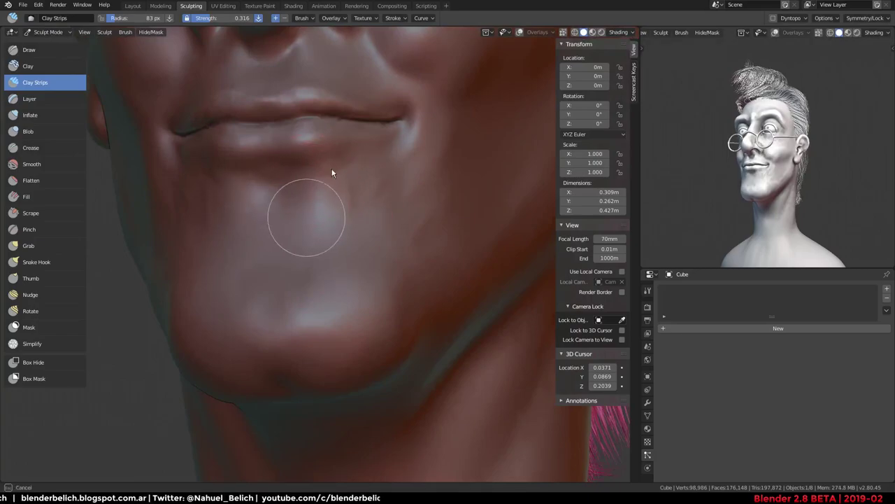
pyautogui.moveTo(434, 212)
pyautogui.mouseDown(button='middle')
pyautogui.moveTo(361, 146)
pyautogui.moveTo(373, 234)
pyautogui.moveTo(373, 202)
pyautogui.mouseUp(button='middle')
pyautogui.press('f')
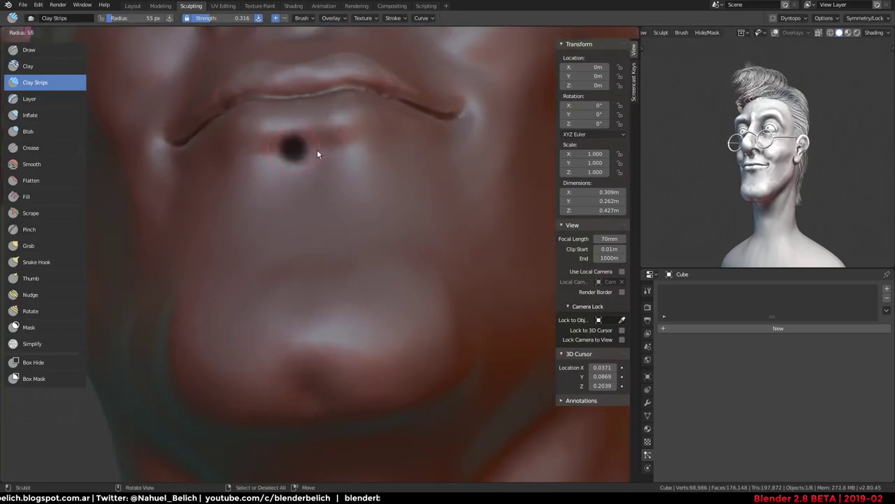
pyautogui.click(317, 153)
pyautogui.moveTo(306, 165); pyautogui.dragTo(323, 132, button='middle')
pyautogui.scroll(2, 330, 232)
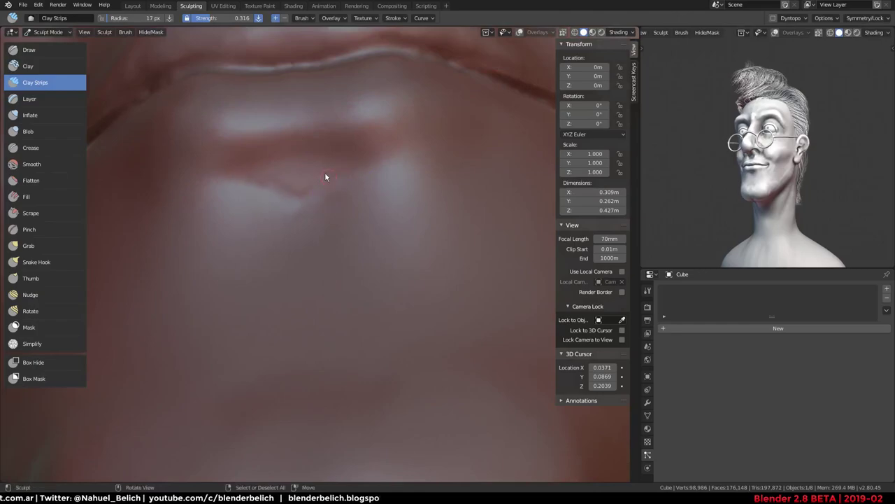
pyautogui.scroll(-3, 342, 207)
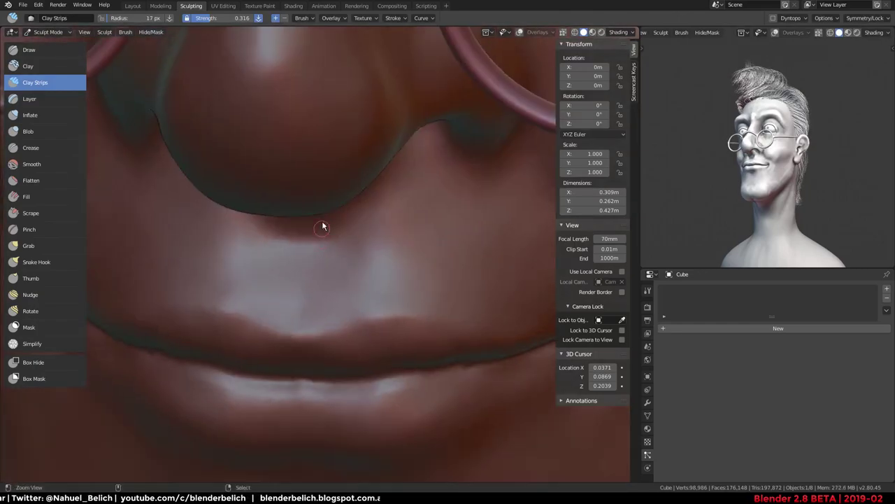
pyautogui.scroll(-2, 321, 226)
pyautogui.scroll(3, 314, 340)
pyautogui.scroll(2, 315, 254)
pyautogui.scroll(1, 311, 224)
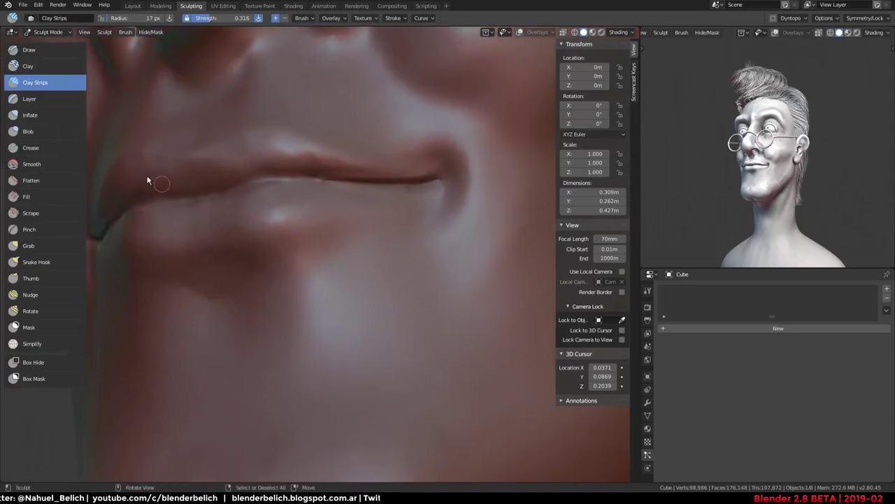
# Switch to the Crease brush at 56 px and carve a groove under the lower lip
pyautogui.hotkey('shift', 'c')
pyautogui.press('f')
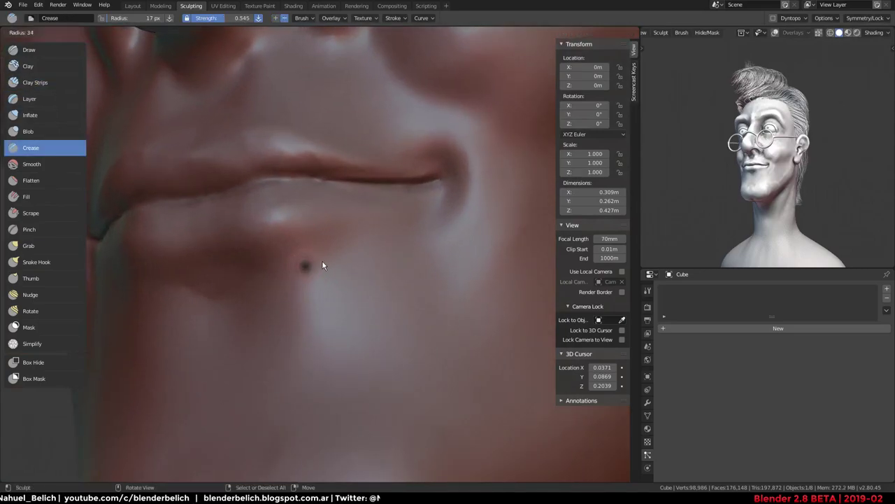
pyautogui.click(315, 268)
pyautogui.moveTo(315, 268); pyautogui.dragTo(398, 227)
pyautogui.moveTo(314, 263); pyautogui.dragTo(378, 224)
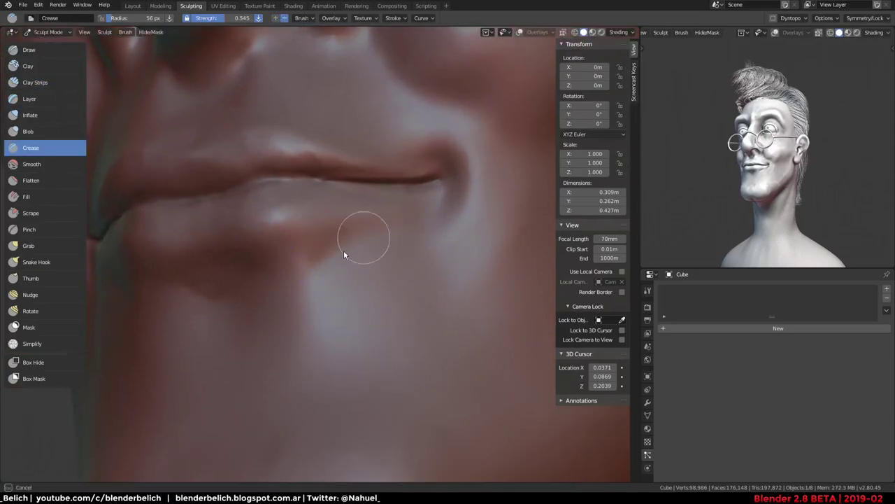
pyautogui.moveTo(332, 270); pyautogui.dragTo(384, 236)
pyautogui.moveTo(384, 236)
pyautogui.mouseDown(button='middle')
pyautogui.moveTo(322, 260)
pyautogui.moveTo(335, 323)
pyautogui.moveTo(376, 279)
pyautogui.mouseUp(button='middle')
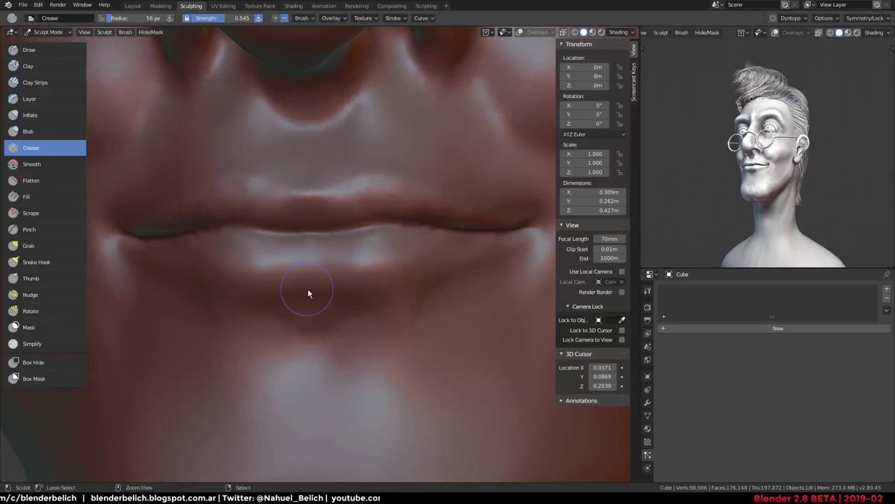
pyautogui.moveTo(310, 296)
pyautogui.mouseDown()
pyautogui.moveTo(416, 275)
pyautogui.moveTo(369, 308)
pyautogui.mouseUp()
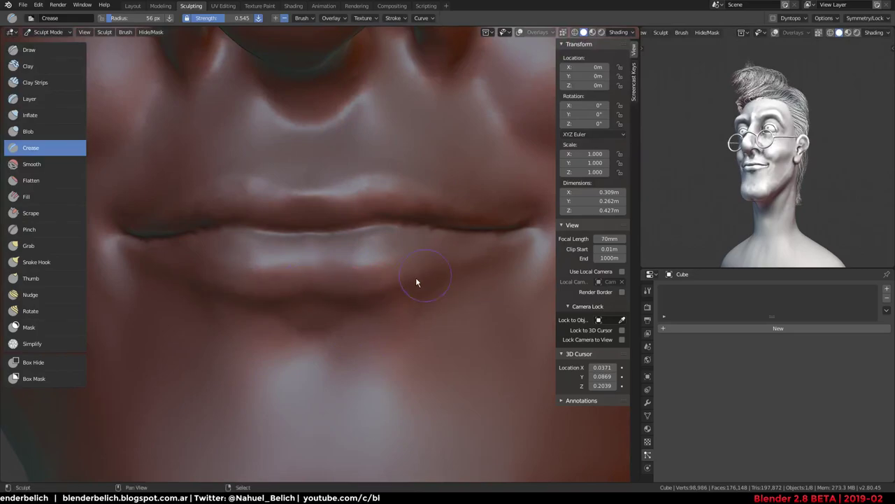
# Reshape the lower lip surface and crease its left side
pyautogui.moveTo(416, 282); pyautogui.dragTo(359, 213, button='middle')
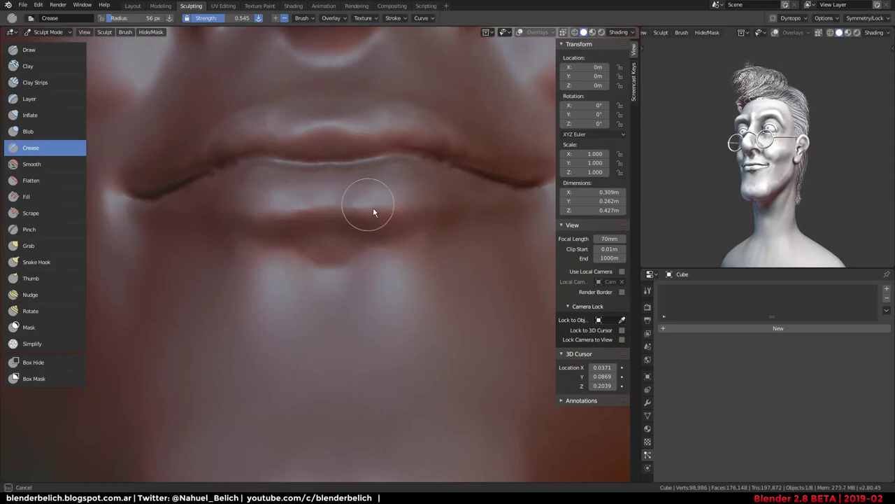
pyautogui.moveTo(381, 224); pyautogui.dragTo(365, 213)
pyautogui.moveTo(365, 213); pyautogui.dragTo(205, 268, button='middle')
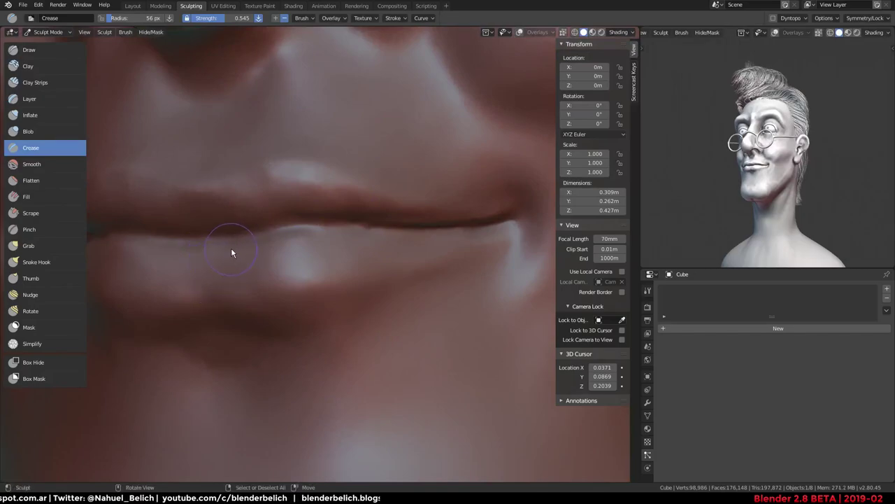
pyautogui.moveTo(232, 263)
pyautogui.mouseDown()
pyautogui.moveTo(256, 284)
pyautogui.moveTo(246, 294)
pyautogui.mouseUp()
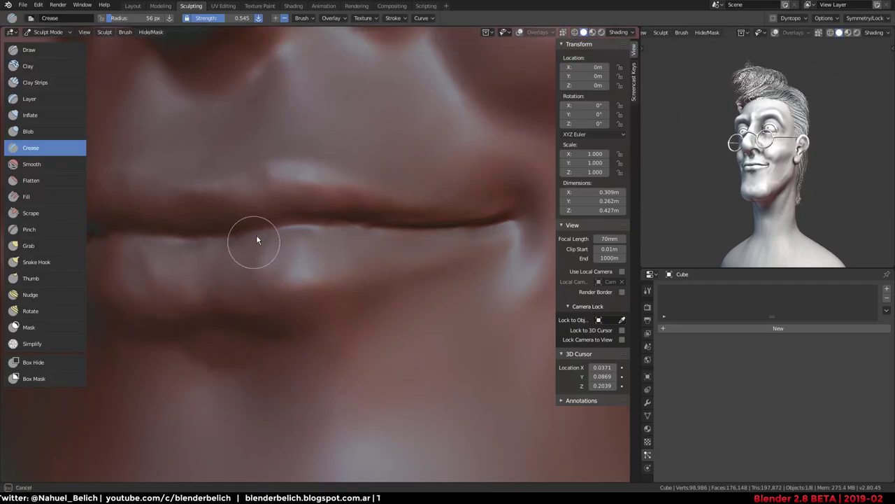
pyautogui.scroll(-1, 280, 248)
# Switch to the Inflate brush at 85 px and plump up the lower lip
pyautogui.press('i')
pyautogui.press('g')
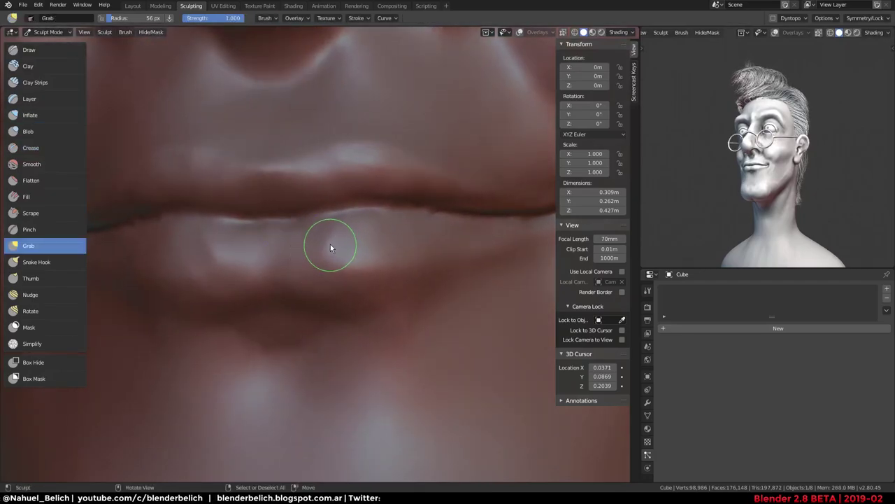
pyautogui.press('i')
pyautogui.press('f')
pyautogui.click(330, 239)
pyautogui.moveTo(312, 232)
pyautogui.mouseDown()
pyautogui.moveTo(312, 260)
pyautogui.moveTo(343, 254)
pyautogui.moveTo(306, 278)
pyautogui.moveTo(332, 282)
pyautogui.moveTo(368, 226)
pyautogui.moveTo(349, 231)
pyautogui.moveTo(401, 226)
pyautogui.moveTo(424, 249)
pyautogui.moveTo(452, 234)
pyautogui.moveTo(410, 234)
pyautogui.moveTo(413, 266)
pyautogui.mouseUp()
pyautogui.moveTo(414, 265)
pyautogui.mouseDown(button='middle')
pyautogui.moveTo(439, 249)
pyautogui.moveTo(384, 245)
pyautogui.mouseUp(button='middle')
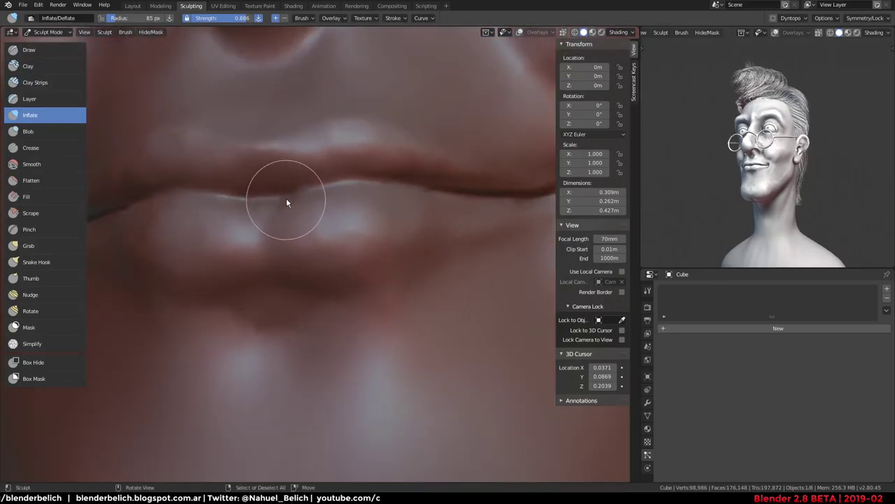
pyautogui.moveTo(286, 203)
pyautogui.mouseDown()
pyautogui.moveTo(284, 216)
pyautogui.moveTo(337, 217)
pyautogui.moveTo(322, 250)
pyautogui.moveTo(304, 246)
pyautogui.moveTo(408, 264)
pyautogui.mouseUp()
pyautogui.moveTo(408, 264)
pyautogui.mouseDown(button='middle')
pyautogui.moveTo(341, 231)
pyautogui.moveTo(357, 202)
pyautogui.moveTo(444, 260)
pyautogui.moveTo(343, 260)
pyautogui.mouseUp(button='middle')
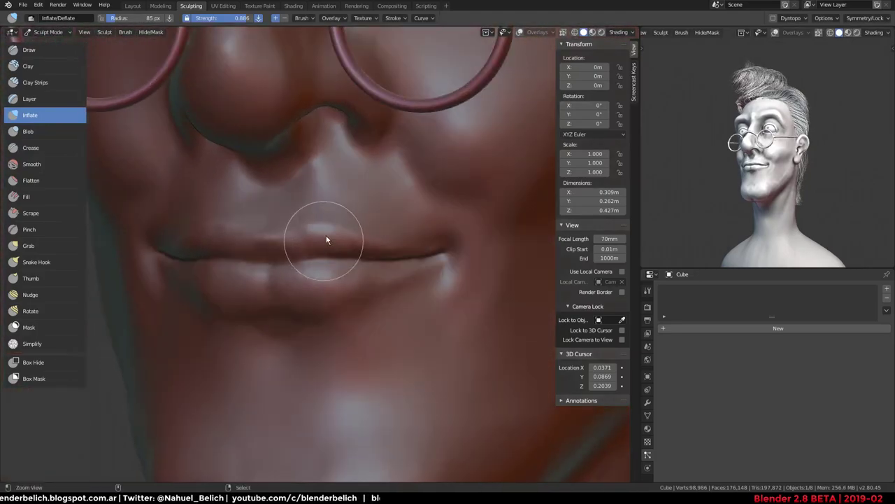
# Orbit along the lip line and to the front to inspect the inflated lips
pyautogui.scroll(1, 326, 240)
pyautogui.scroll(1, 316, 272)
pyautogui.scroll(1, 320, 244)
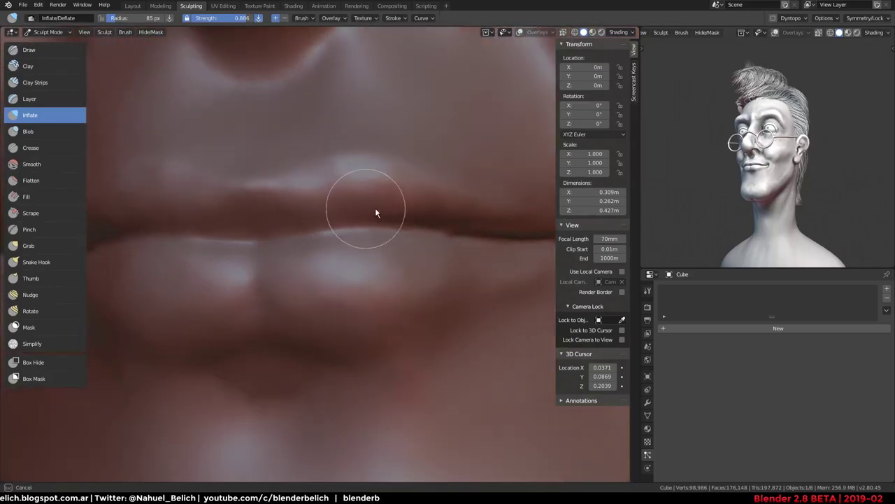
pyautogui.moveTo(357, 205)
pyautogui.mouseDown(button='middle')
pyautogui.moveTo(440, 203)
pyautogui.moveTo(380, 206)
pyautogui.mouseUp(button='middle')
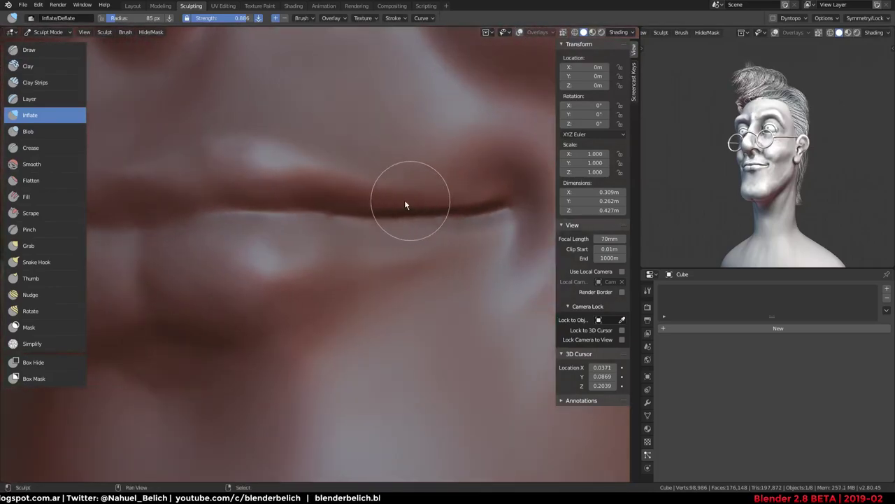
pyautogui.moveTo(225, 156); pyautogui.dragTo(355, 142, button='middle')
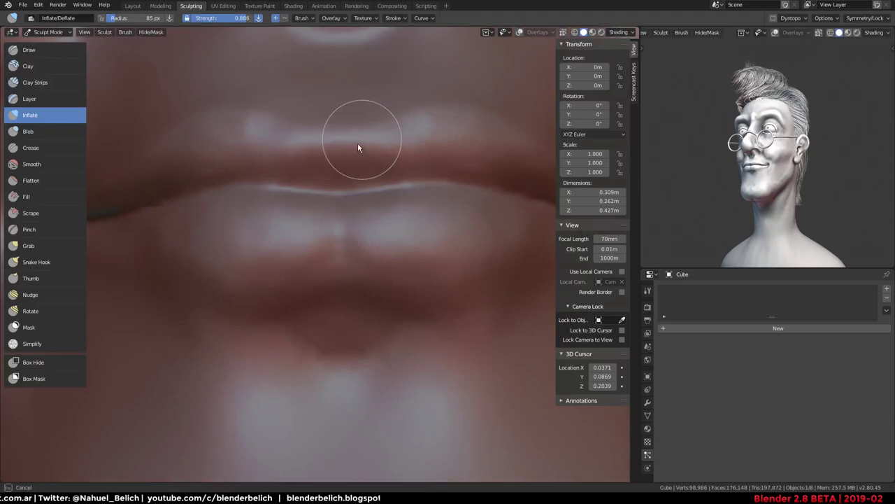
pyautogui.scroll(-5, 404, 198)
# Leave and re-enter Sculpt Mode on the head, picking a larger Grab brush
pyautogui.hotkey('ctrl', 'Tab')
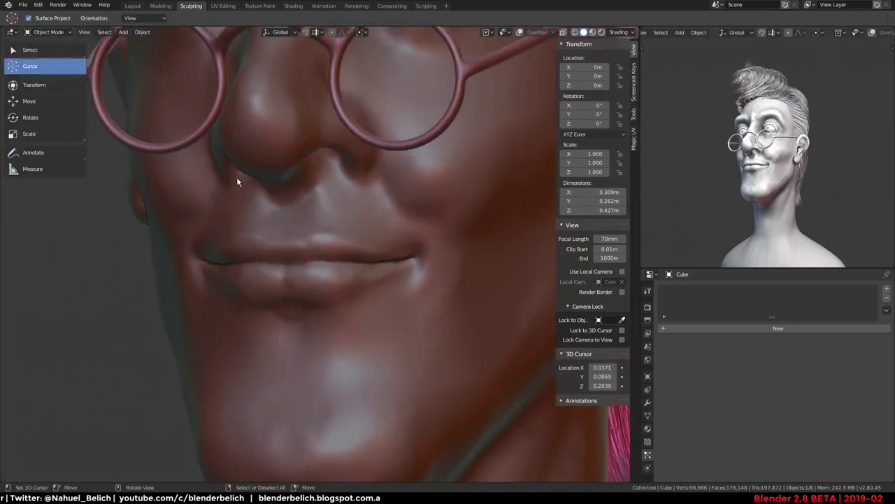
pyautogui.moveTo(236, 181)
pyautogui.mouseDown(button='middle')
pyautogui.moveTo(399, 196)
pyautogui.moveTo(331, 280)
pyautogui.moveTo(329, 240)
pyautogui.moveTo(315, 244)
pyautogui.moveTo(368, 242)
pyautogui.moveTo(425, 270)
pyautogui.moveTo(377, 278)
pyautogui.moveTo(358, 233)
pyautogui.moveTo(389, 249)
pyautogui.moveTo(395, 182)
pyautogui.moveTo(365, 230)
pyautogui.moveTo(310, 245)
pyautogui.moveTo(320, 230)
pyautogui.moveTo(417, 182)
pyautogui.moveTo(396, 226)
pyautogui.mouseUp(button='middle')
pyautogui.moveTo(364, 260)
pyautogui.mouseDown(button='middle')
pyautogui.moveTo(400, 184)
pyautogui.moveTo(329, 244)
pyautogui.moveTo(351, 201)
pyautogui.moveTo(330, 303)
pyautogui.moveTo(366, 228)
pyautogui.mouseUp(button='middle')
pyautogui.hotkey('ctrl', 'Tab')
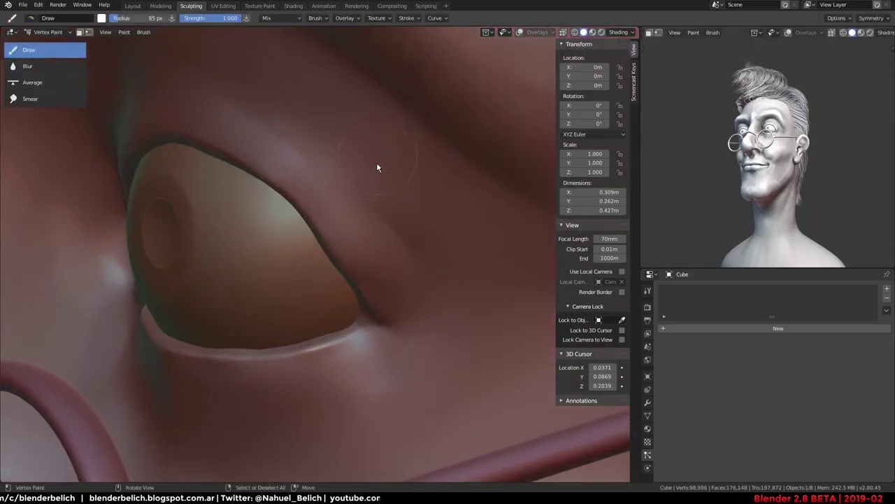
pyautogui.hotkey('ctrl', 'Tab')
pyautogui.click(385, 303)
pyautogui.press('g')
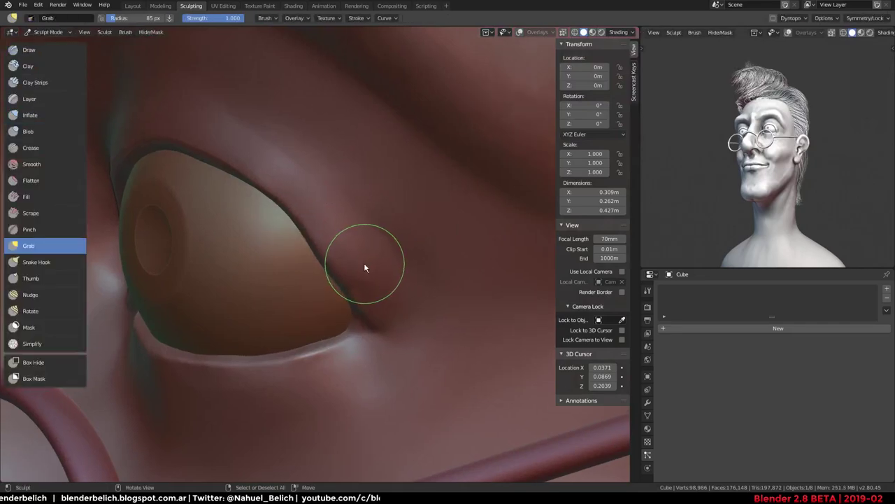
pyautogui.press('f')
pyautogui.click(395, 251)
# Switch to Snake Hook at about 111 px and pull the eyelid crease into shape
pyautogui.press('k')
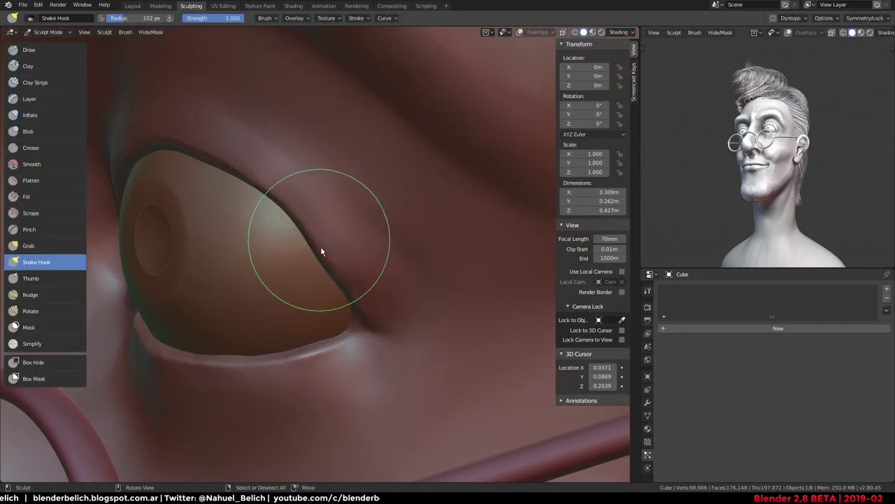
pyautogui.press('f')
pyautogui.click(306, 257)
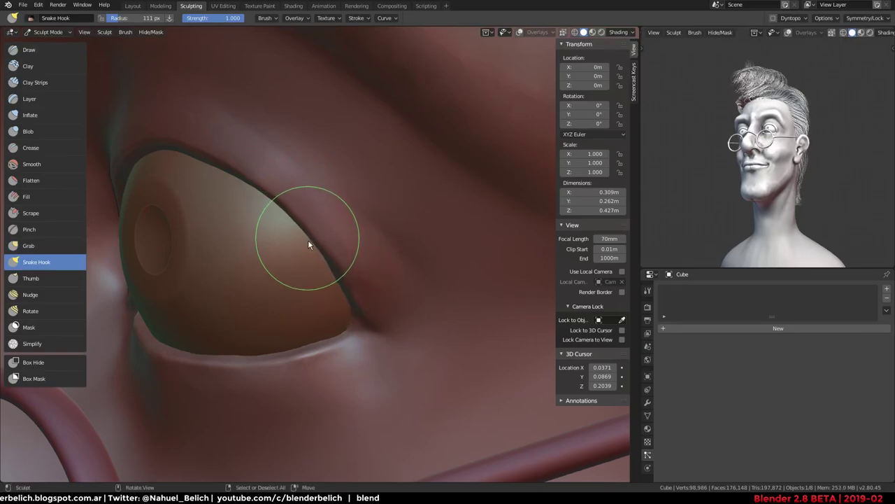
pyautogui.moveTo(308, 244); pyautogui.dragTo(329, 280)
pyautogui.moveTo(234, 210)
pyautogui.mouseDown(button='middle')
pyautogui.moveTo(312, 226)
pyautogui.moveTo(280, 195)
pyautogui.moveTo(285, 276)
pyautogui.moveTo(350, 259)
pyautogui.mouseUp(button='middle')
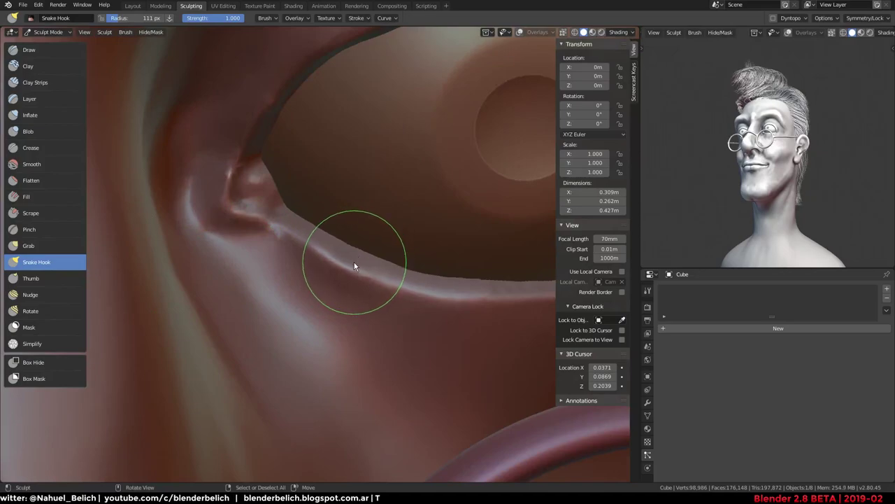
# Orbit around the eye to check the crease, then return to Object Mode
pyautogui.moveTo(424, 262); pyautogui.dragTo(392, 252, button='middle')
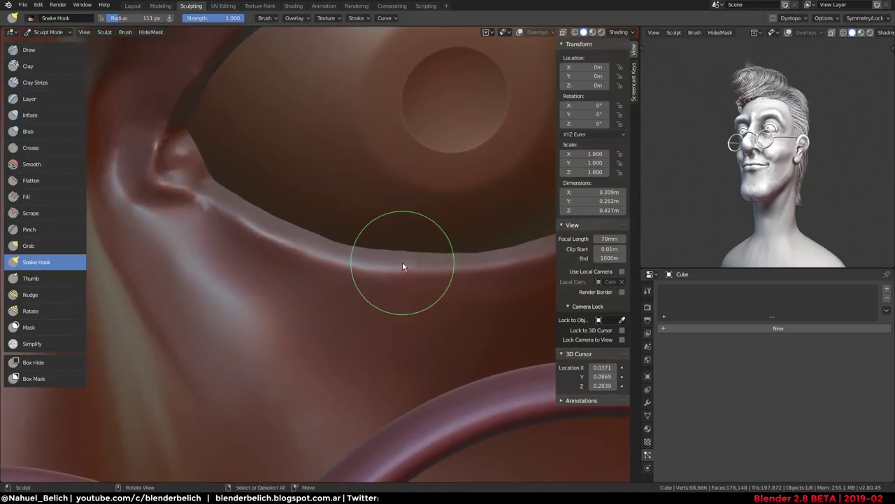
pyautogui.scroll(-3, 420, 252)
pyautogui.scroll(-3, 412, 250)
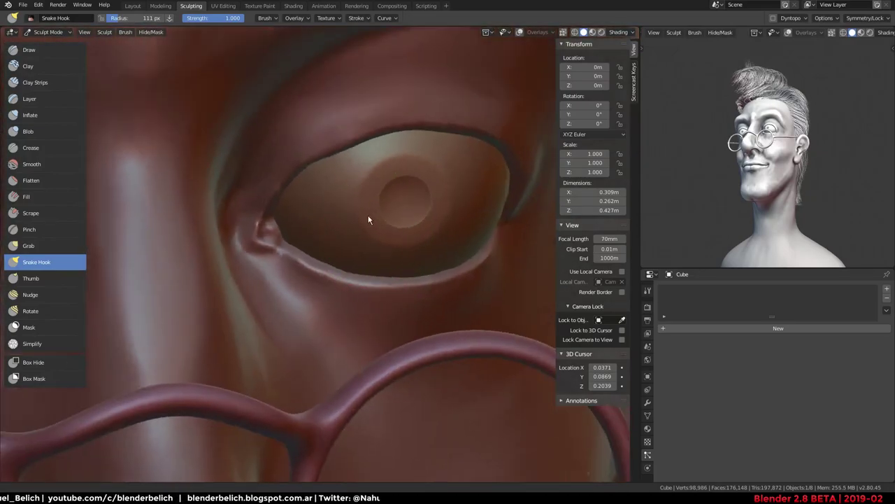
pyautogui.scroll(-3, 368, 220)
pyautogui.moveTo(369, 220)
pyautogui.mouseDown(button='middle')
pyautogui.moveTo(436, 200)
pyautogui.moveTo(424, 300)
pyautogui.moveTo(339, 219)
pyautogui.moveTo(271, 207)
pyautogui.mouseUp(button='middle')
pyautogui.hotkey('ctrl', 'Tab')
# Orbit to the neck and inflate a ridge down its front with the Inflate brush
pyautogui.scroll(3, 387, 190)
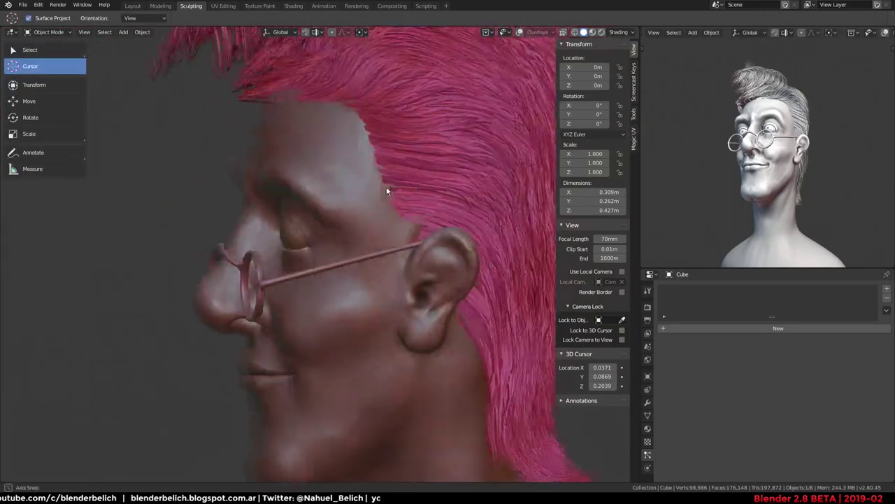
pyautogui.scroll(-3, 387, 191)
pyautogui.moveTo(387, 190)
pyautogui.mouseDown(button='middle')
pyautogui.moveTo(417, 242)
pyautogui.moveTo(394, 240)
pyautogui.moveTo(336, 174)
pyautogui.moveTo(360, 180)
pyautogui.mouseUp(button='middle')
pyautogui.scroll(-3, 342, 260)
pyautogui.moveTo(342, 260); pyautogui.dragTo(345, 234, button='middle')
pyautogui.scroll(4, 367, 232)
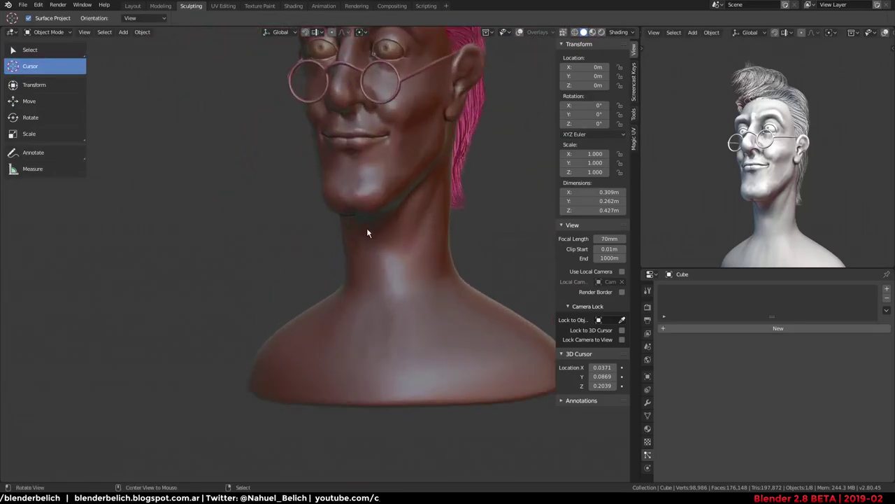
pyautogui.scroll(-2, 366, 232)
pyautogui.moveTo(394, 280)
pyautogui.mouseDown(button='middle')
pyautogui.moveTo(360, 279)
pyautogui.moveTo(452, 250)
pyautogui.moveTo(483, 294)
pyautogui.moveTo(368, 310)
pyautogui.mouseUp(button='middle')
pyautogui.moveTo(354, 353); pyautogui.dragTo(352, 332, button='middle')
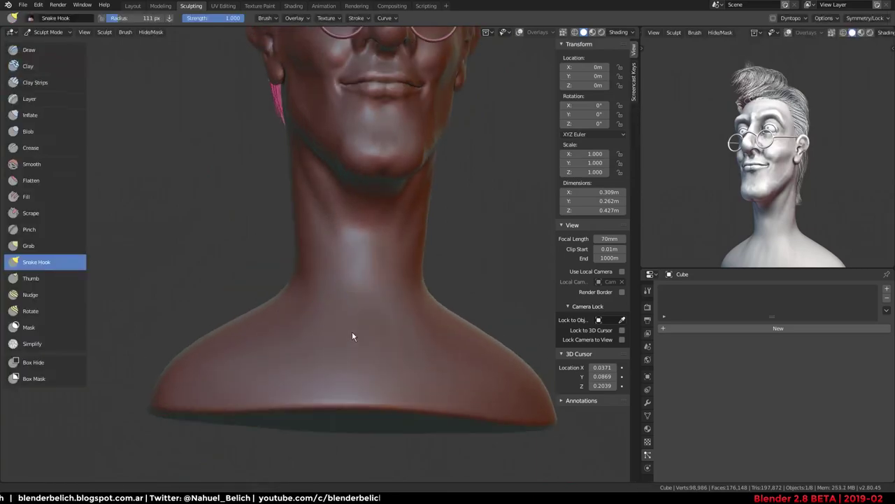
pyautogui.scroll(3, 352, 333)
pyautogui.press('i')
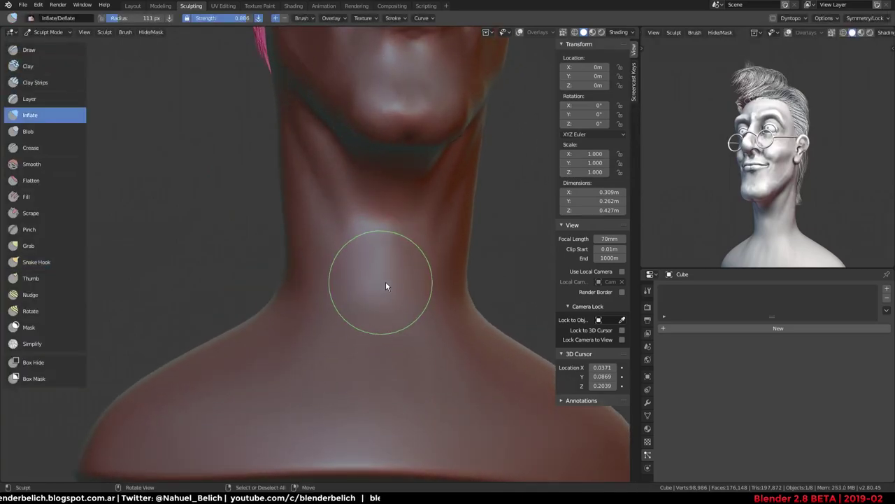
pyautogui.moveTo(396, 203); pyautogui.dragTo(384, 301)
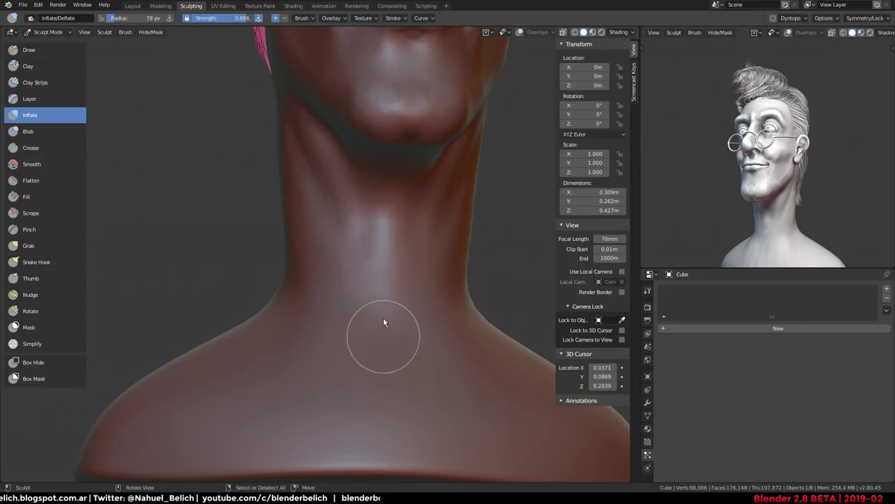
# Inflate a bump on the throat and enlarge the brush to about 113 px
pyautogui.moveTo(384, 337)
pyautogui.mouseDown(button='middle')
pyautogui.moveTo(412, 300)
pyautogui.moveTo(345, 259)
pyautogui.moveTo(346, 236)
pyautogui.moveTo(392, 266)
pyautogui.moveTo(402, 234)
pyautogui.mouseUp(button='middle')
pyautogui.moveTo(389, 266)
pyautogui.mouseDown(button='middle')
pyautogui.moveTo(406, 172)
pyautogui.moveTo(442, 243)
pyautogui.mouseUp(button='middle')
pyautogui.moveTo(417, 234)
pyautogui.mouseDown()
pyautogui.moveTo(410, 250)
pyautogui.moveTo(410, 236)
pyautogui.moveTo(392, 245)
pyautogui.moveTo(428, 257)
pyautogui.moveTo(429, 231)
pyautogui.moveTo(411, 229)
pyautogui.moveTo(419, 262)
pyautogui.moveTo(416, 231)
pyautogui.moveTo(431, 189)
pyautogui.moveTo(404, 282)
pyautogui.moveTo(422, 231)
pyautogui.moveTo(420, 244)
pyautogui.moveTo(414, 229)
pyautogui.moveTo(416, 284)
pyautogui.moveTo(450, 244)
pyautogui.moveTo(448, 253)
pyautogui.moveTo(442, 244)
pyautogui.moveTo(416, 260)
pyautogui.moveTo(426, 226)
pyautogui.moveTo(437, 233)
pyautogui.moveTo(424, 200)
pyautogui.moveTo(452, 175)
pyautogui.mouseUp()
pyautogui.press('f')
pyautogui.click(421, 230)
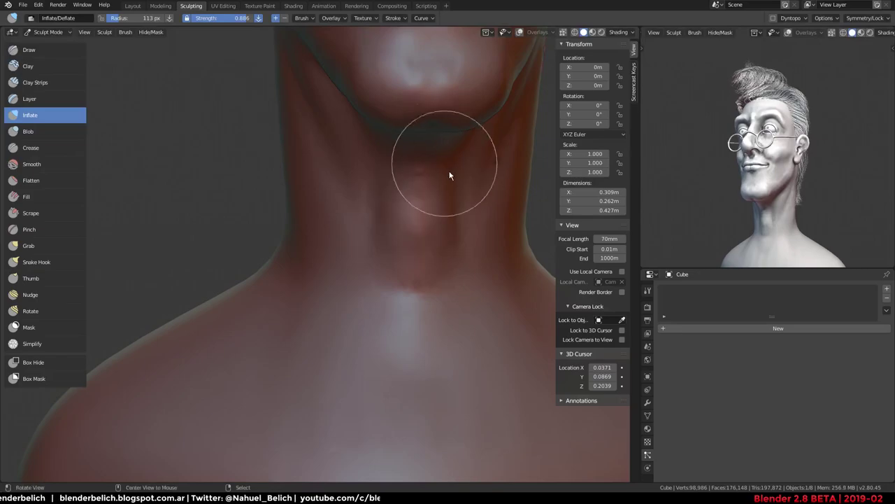
# Orbit around the neck to check the result, then return to Object Mode
pyautogui.scroll(-5, 452, 176)
pyautogui.moveTo(456, 184)
pyautogui.mouseDown(button='middle')
pyautogui.moveTo(427, 187)
pyautogui.moveTo(450, 284)
pyautogui.mouseUp(button='middle')
pyautogui.scroll(-2, 478, 240)
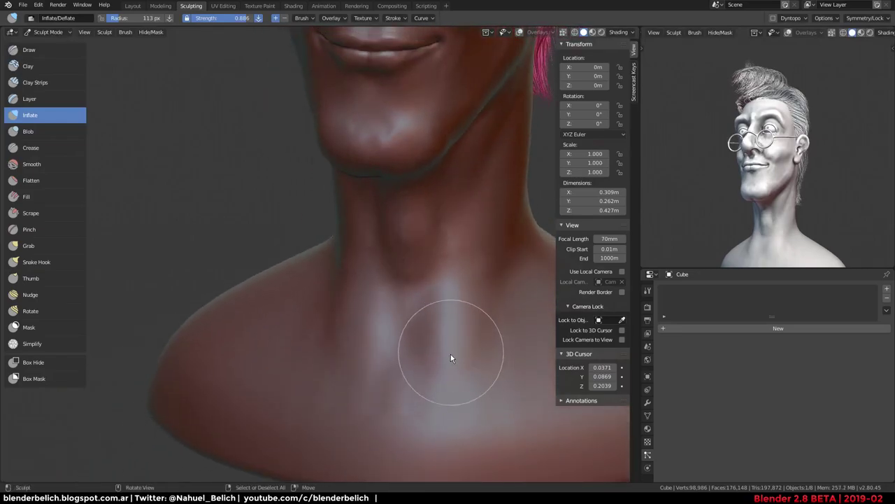
pyautogui.moveTo(452, 360)
pyautogui.mouseDown(button='middle')
pyautogui.moveTo(434, 332)
pyautogui.moveTo(527, 186)
pyautogui.mouseUp(button='middle')
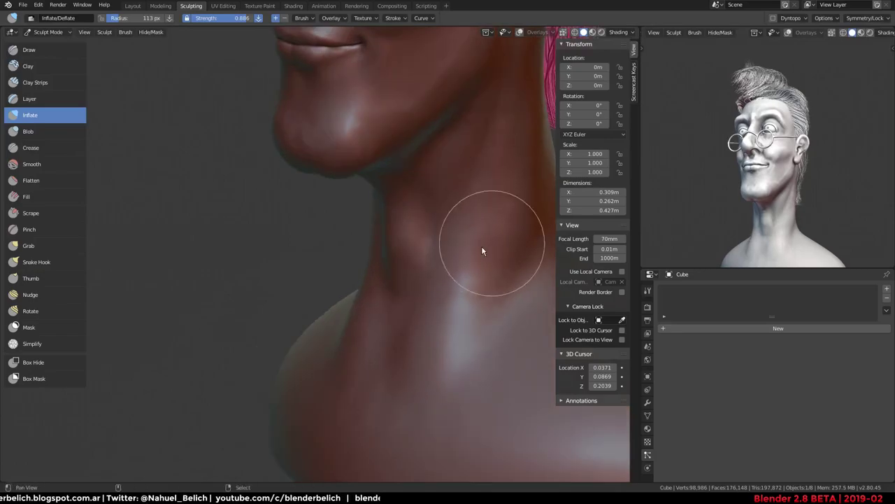
pyautogui.moveTo(484, 249); pyautogui.dragTo(401, 294, button='middle')
pyautogui.moveTo(462, 144)
pyautogui.mouseDown(button='middle')
pyautogui.moveTo(390, 332)
pyautogui.moveTo(393, 376)
pyautogui.mouseUp(button='middle')
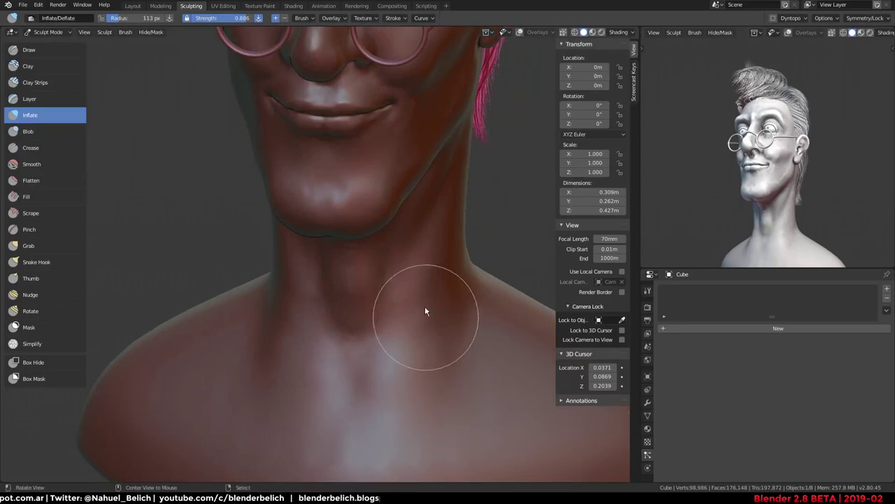
pyautogui.scroll(-3, 424, 310)
pyautogui.hotkey('ctrl', 'Tab')
pyautogui.moveTo(749, 164)
pyautogui.mouseDown(button='middle')
pyautogui.moveTo(761, 162)
pyautogui.moveTo(691, 154)
pyautogui.moveTo(736, 165)
pyautogui.moveTo(752, 137)
pyautogui.moveTo(761, 153)
pyautogui.moveTo(749, 159)
pyautogui.mouseUp(button='middle')
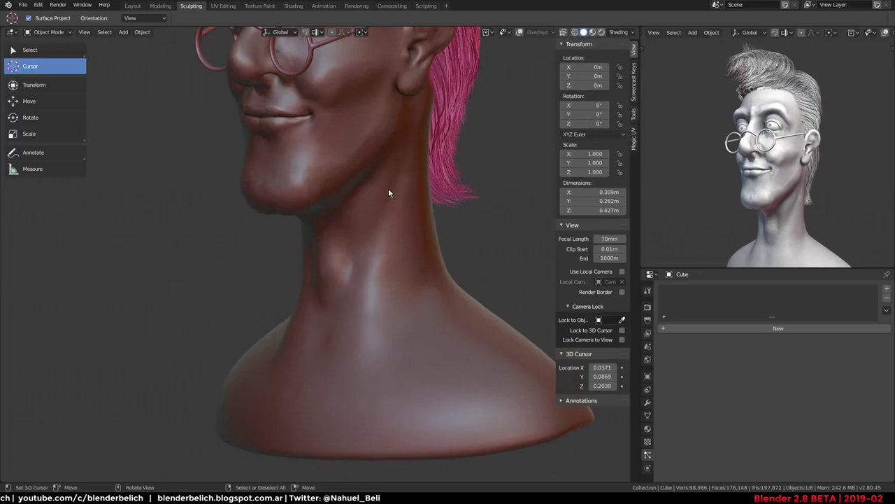
# Snap the 3D cursor back to the world origin and add a plane there
pyautogui.moveTo(397, 180)
pyautogui.mouseDown(button='middle')
pyautogui.moveTo(330, 170)
pyautogui.moveTo(340, 296)
pyautogui.moveTo(369, 244)
pyautogui.moveTo(458, 200)
pyautogui.moveTo(423, 218)
pyautogui.moveTo(418, 178)
pyautogui.moveTo(405, 193)
pyautogui.moveTo(398, 173)
pyautogui.moveTo(384, 222)
pyautogui.mouseUp(button='middle')
pyautogui.scroll(3, 392, 266)
pyautogui.click(399, 316)
pyautogui.hotkey('shift', 'a')
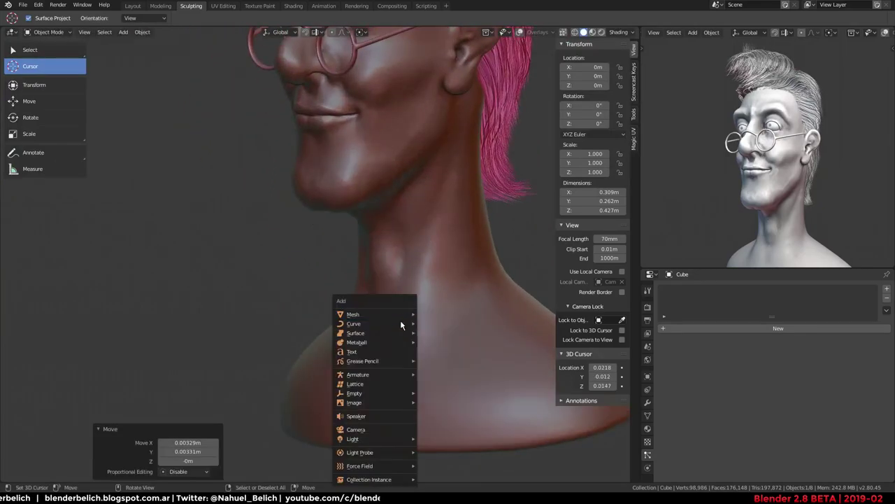
pyautogui.press('Escape')
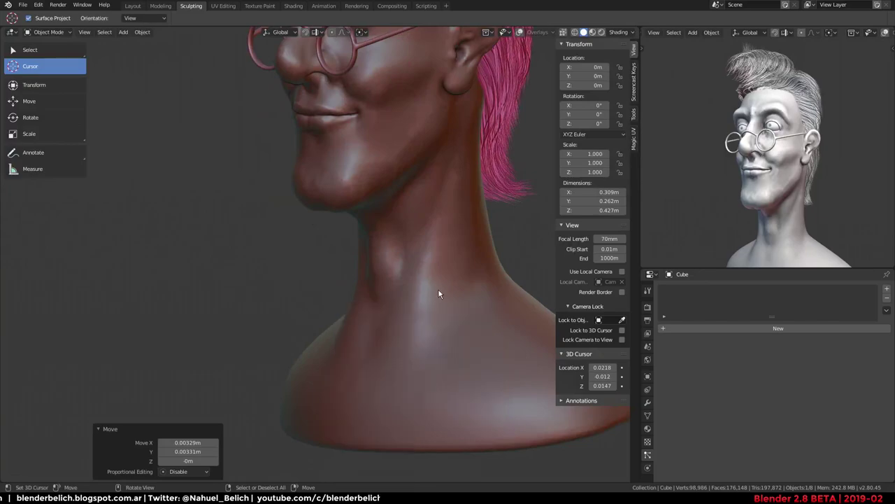
pyautogui.hotkey('shift', 's')
pyautogui.click(395, 336)
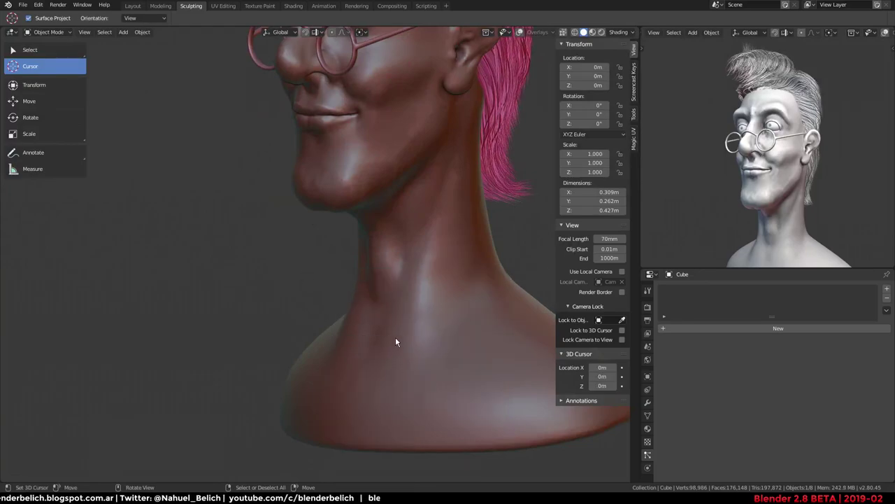
pyautogui.hotkey('shift', 'a')
pyautogui.click(434, 316)
# In Edit Mode, shrink the plane to 0.425 and move it beside the neck
pyautogui.moveTo(409, 319); pyautogui.dragTo(421, 313, button='middle')
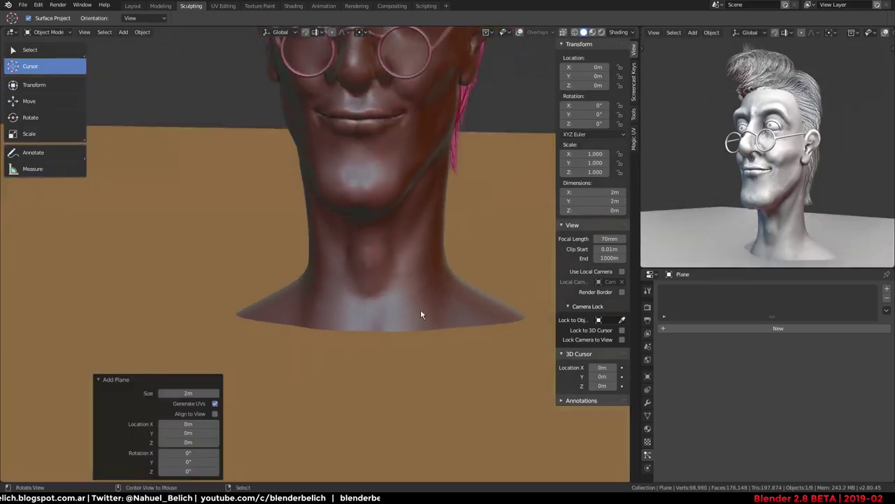
pyautogui.scroll(-3, 424, 306)
pyautogui.scroll(-2, 424, 306)
pyautogui.hotkey('ctrl', 'Tab')
pyautogui.click(483, 278)
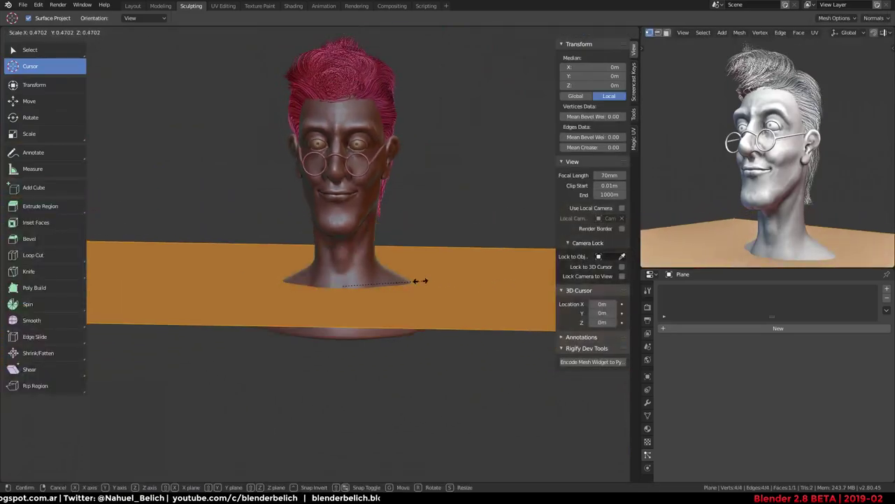
pyautogui.press('s')
pyautogui.click(361, 281)
pyautogui.press('g')
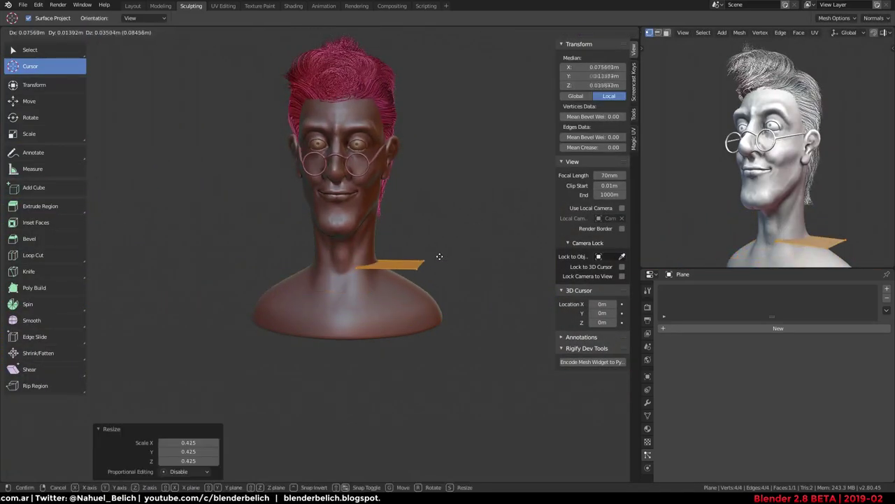
pyautogui.click(448, 284)
# Tilt the plane about -37.9° from a side view and bring up the Add Modifier list
pyautogui.moveTo(448, 284)
pyautogui.mouseDown(button='middle')
pyautogui.moveTo(356, 300)
pyautogui.moveTo(392, 313)
pyautogui.moveTo(420, 294)
pyautogui.moveTo(460, 306)
pyautogui.mouseUp(button='middle')
pyautogui.press('r')
pyautogui.click(462, 270)
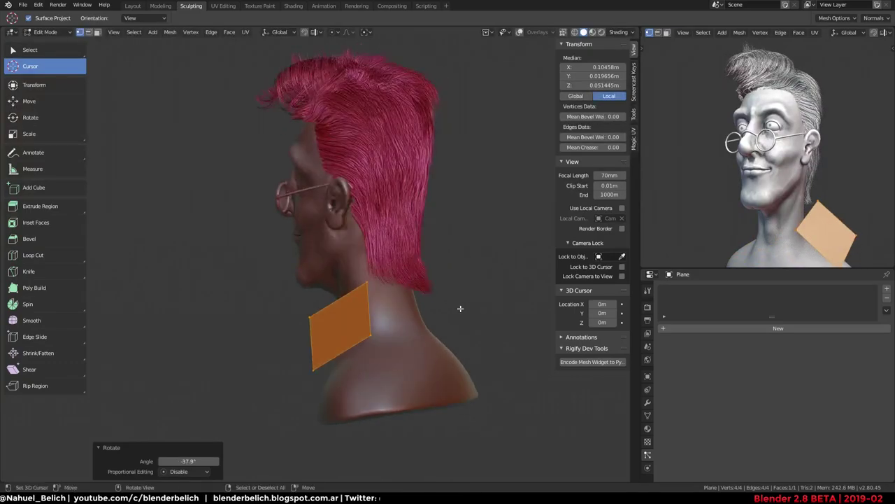
pyautogui.click(647, 403)
pyautogui.click(732, 289)
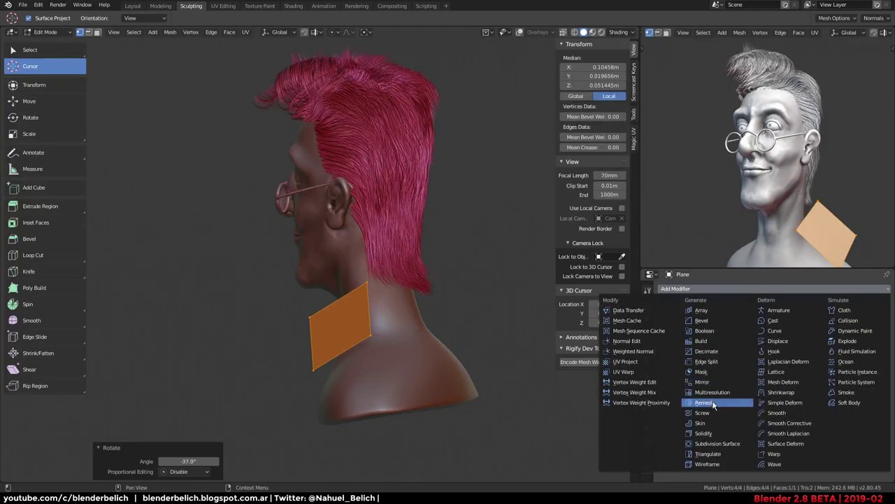
# Add a Mirror modifier, then rotate one plane edge around the X axis
pyautogui.click(703, 382)
pyautogui.moveTo(480, 285); pyautogui.dragTo(620, 393, button='middle')
pyautogui.scroll(-1, 749, 431)
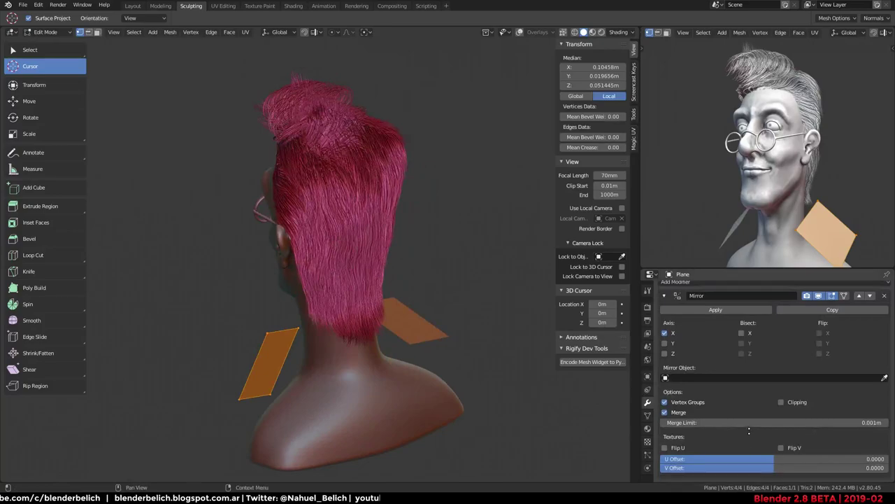
pyautogui.click(292, 348)
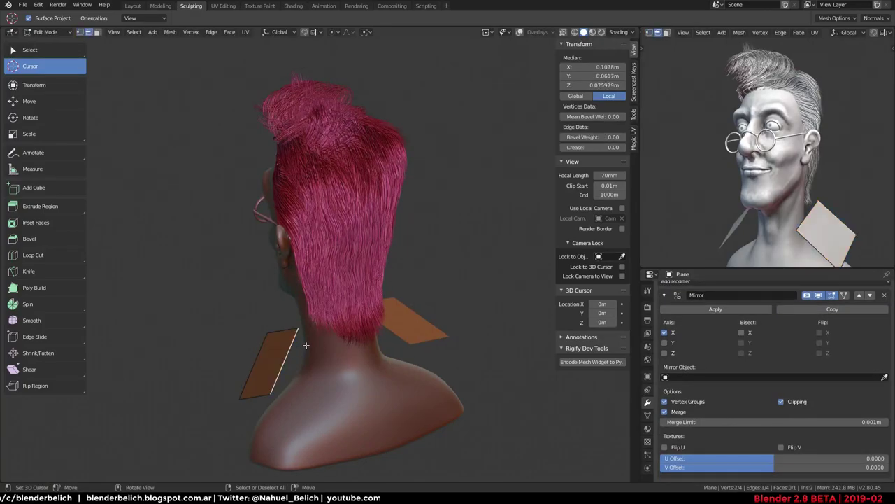
pyautogui.rightClick(334, 344)
pyautogui.press('r')
pyautogui.press('x')
pyautogui.click(392, 318)
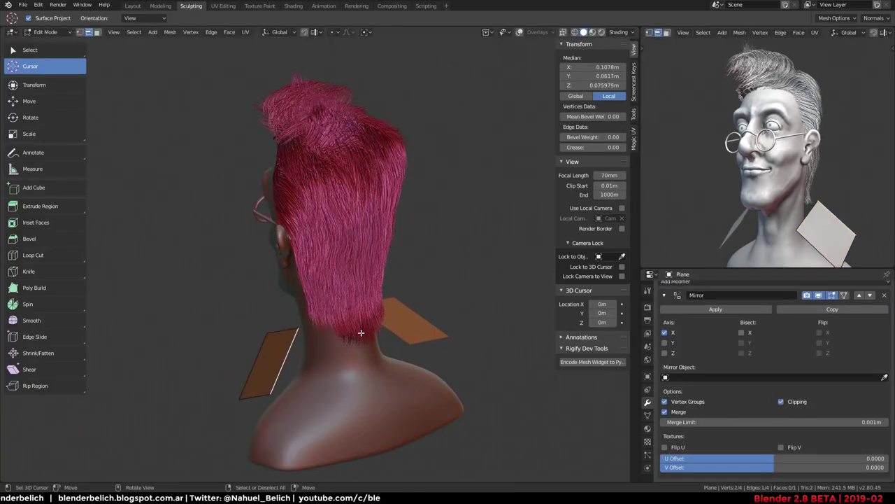
# Extrude the edge along X into a collar strip and reposition it
pyautogui.press('e')
pyautogui.press('x')
pyautogui.click(371, 322)
pyautogui.moveTo(372, 322)
pyautogui.mouseDown(button='middle')
pyautogui.moveTo(429, 308)
pyautogui.moveTo(475, 326)
pyautogui.moveTo(463, 331)
pyautogui.mouseUp(button='middle')
pyautogui.press('g')
pyautogui.click(429, 335)
# Move the selected collar vertices to flatten the right collar piece
pyautogui.keyDown('shift'); pyautogui.click(392, 301); pyautogui.keyUp('shift')
pyautogui.press('g')
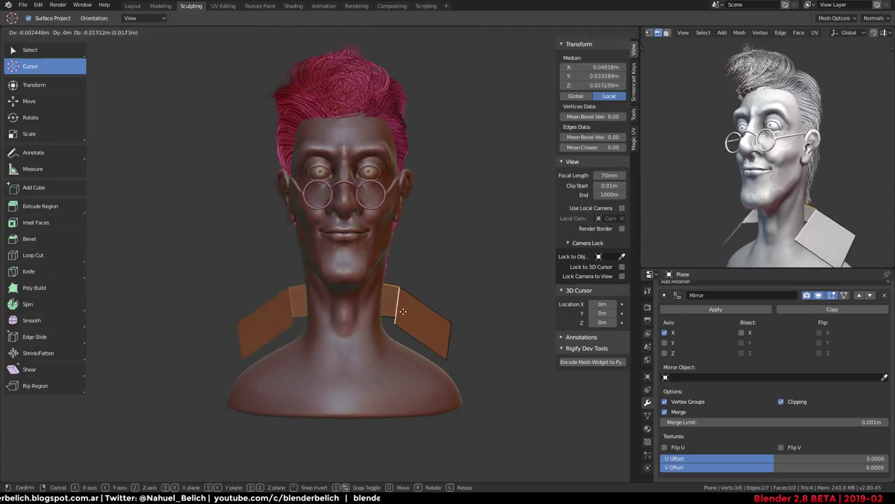
pyautogui.click(399, 327)
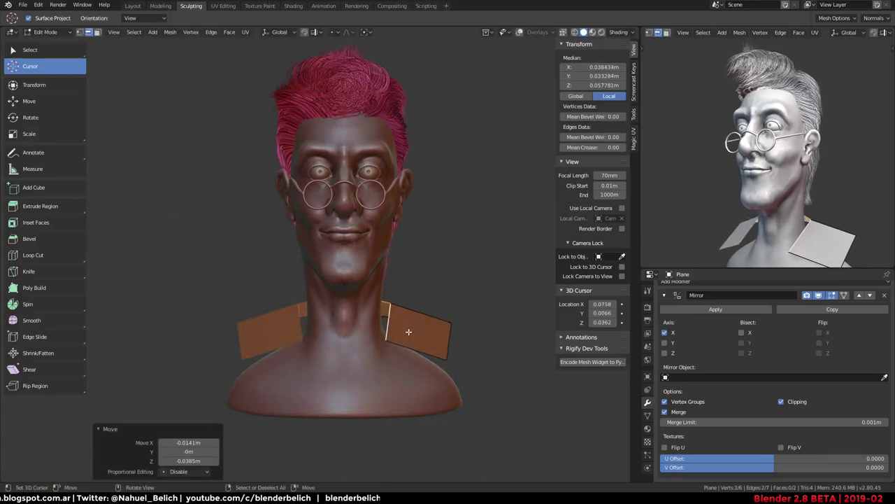
pyautogui.moveTo(409, 332)
pyautogui.mouseDown(button='middle')
pyautogui.moveTo(415, 317)
pyautogui.moveTo(294, 340)
pyautogui.moveTo(413, 377)
pyautogui.mouseUp(button='middle')
pyautogui.press('g')
pyautogui.click(415, 318)
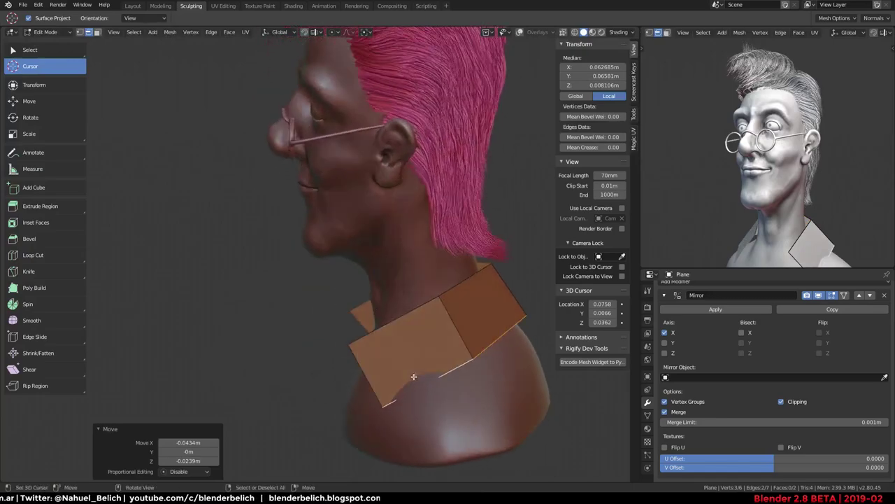
# Add an edge loop across the collar and pull the lower-left corner outward
pyautogui.click(443, 372)
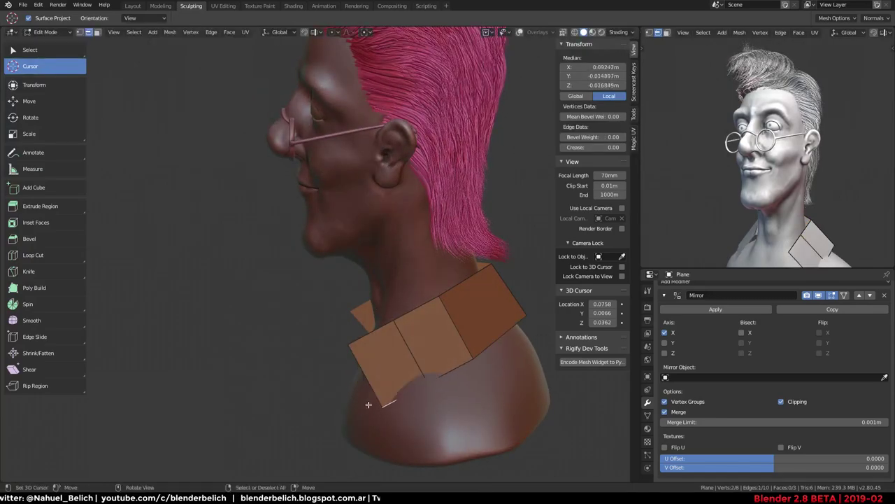
pyautogui.press('g')
pyautogui.click(341, 406)
pyautogui.rightClick(348, 353)
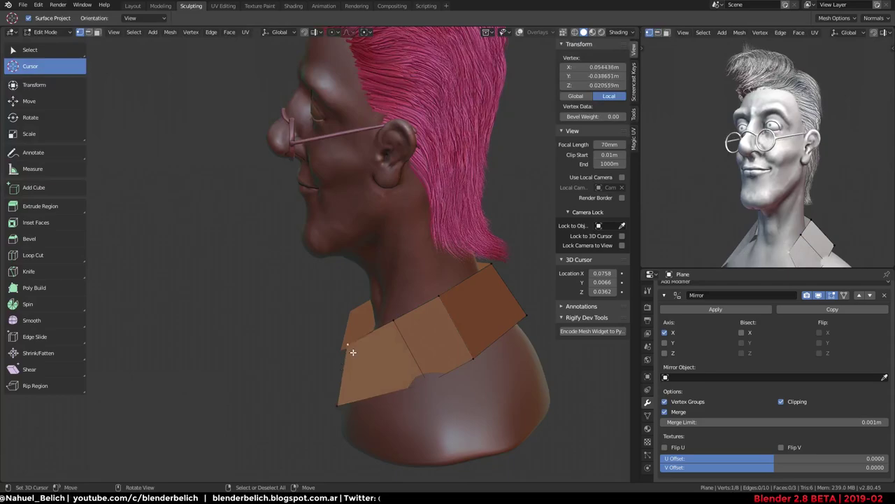
pyautogui.moveTo(348, 354)
pyautogui.mouseDown(button='middle')
pyautogui.moveTo(375, 366)
pyautogui.moveTo(436, 364)
pyautogui.moveTo(392, 306)
pyautogui.moveTo(352, 320)
pyautogui.moveTo(441, 293)
pyautogui.moveTo(450, 316)
pyautogui.mouseUp(button='middle')
pyautogui.press('g')
pyautogui.click(408, 304)
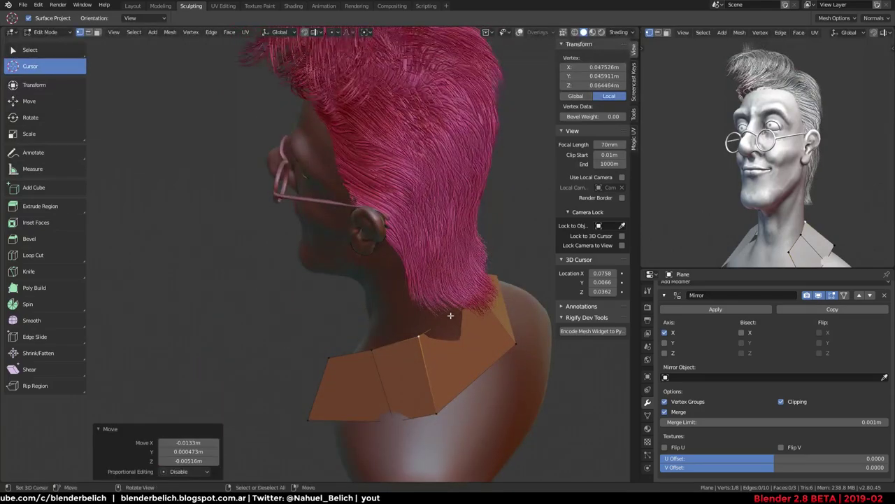
# Add a second edge loop and push the collar edges along their normals with Shrink/Fatten
pyautogui.click(483, 373)
pyautogui.rightClick(482, 372)
pyautogui.hotkey('alt', 's')
pyautogui.click(489, 424)
pyautogui.moveTo(490, 424)
pyautogui.mouseDown(button='middle')
pyautogui.moveTo(432, 329)
pyautogui.moveTo(377, 309)
pyautogui.moveTo(440, 329)
pyautogui.mouseUp(button='middle')
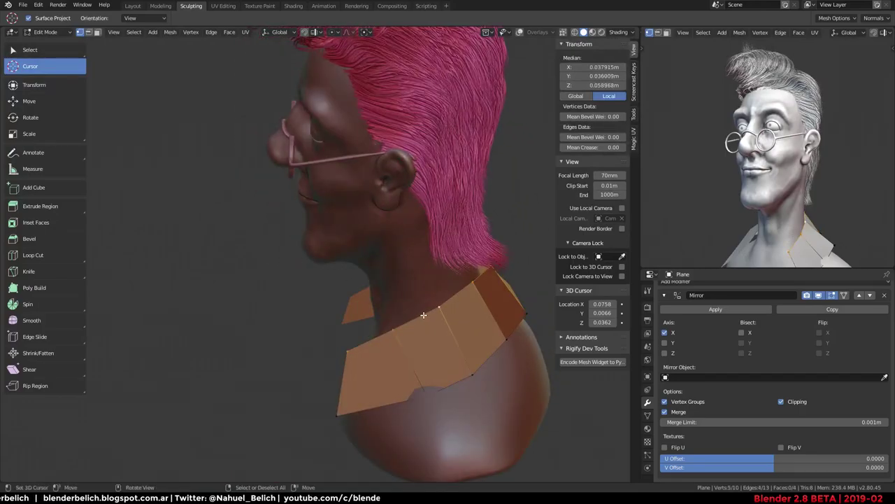
# Smooth the selected collar vertices twice and nudge one vertex into place
pyautogui.rightClick(423, 315)
pyautogui.press('Escape')
pyautogui.hotkey('ctrl', 'v')
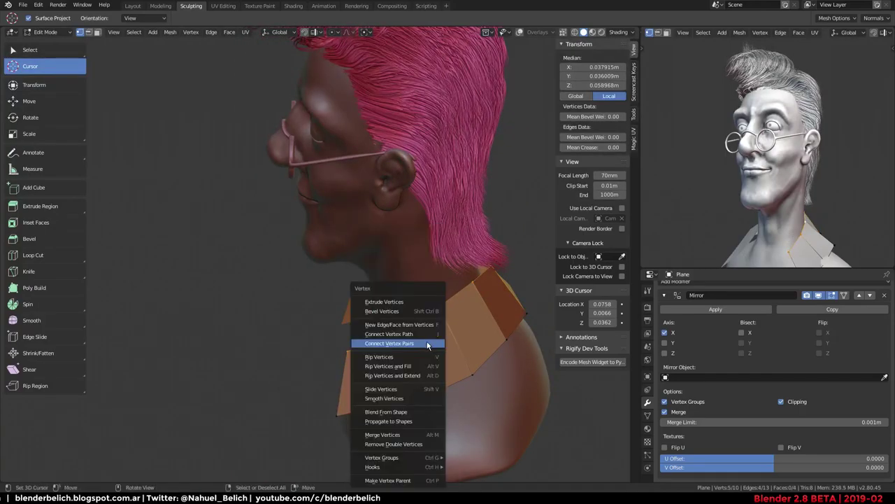
pyautogui.click(408, 397)
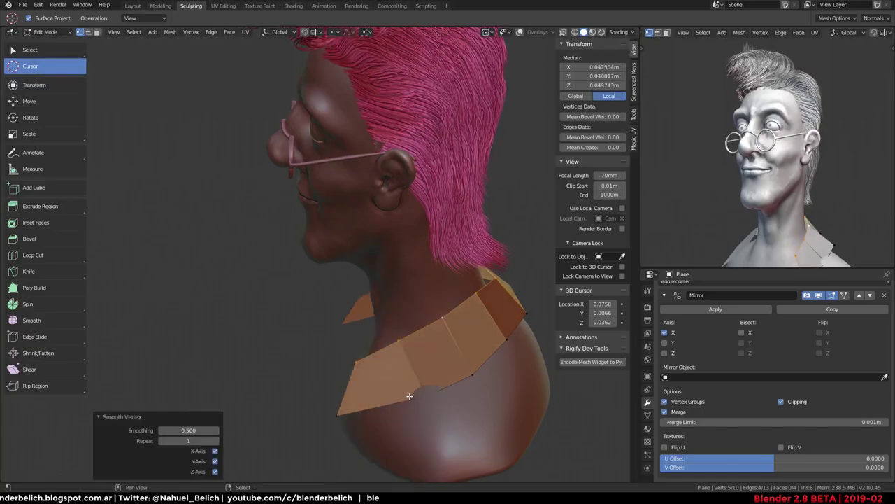
pyautogui.moveTo(477, 363)
pyautogui.mouseDown(button='middle')
pyautogui.moveTo(451, 370)
pyautogui.moveTo(420, 354)
pyautogui.moveTo(468, 341)
pyautogui.moveTo(490, 322)
pyautogui.moveTo(429, 324)
pyautogui.moveTo(455, 367)
pyautogui.moveTo(450, 338)
pyautogui.mouseUp(button='middle')
pyautogui.hotkey('shift', 'r')
pyautogui.rightClick(419, 354)
pyautogui.press('g')
pyautogui.click(402, 353)
# Extrude the selected collar edge downward and adjust one of its vertices
pyautogui.press('l')
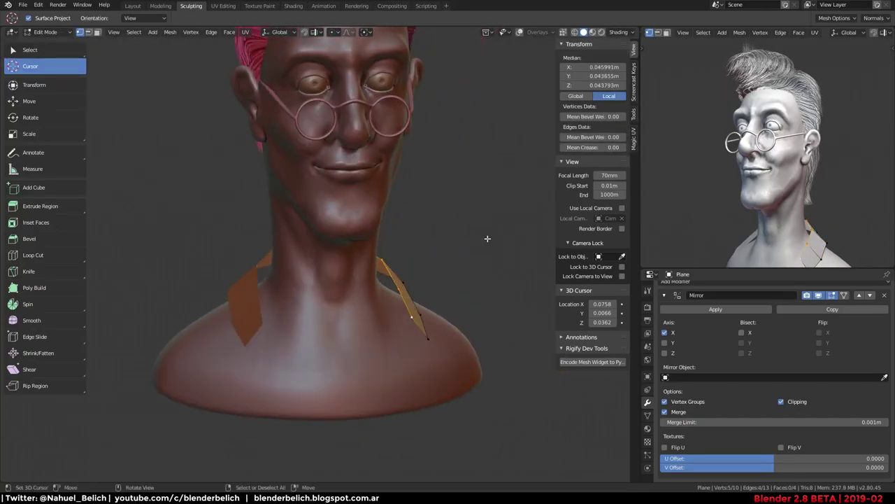
pyautogui.moveTo(487, 239)
pyautogui.mouseDown(button='middle')
pyautogui.moveTo(441, 244)
pyautogui.moveTo(419, 280)
pyautogui.moveTo(405, 256)
pyautogui.moveTo(402, 273)
pyautogui.mouseUp(button='middle')
pyautogui.press('e')
pyautogui.click(438, 256)
pyautogui.click(418, 294)
pyautogui.press('g')
pyautogui.click(396, 302)
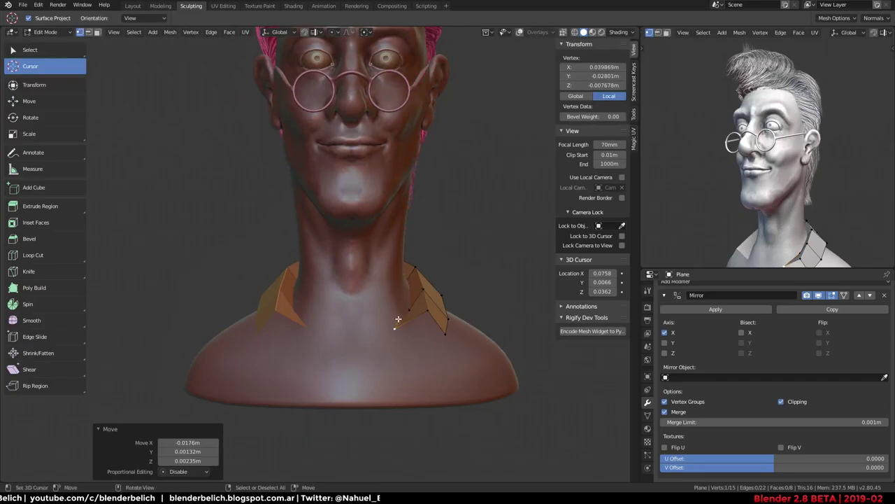
# Extrude a new vertex from the collar and slide it horizontally, locking Z
pyautogui.moveTo(398, 319); pyautogui.dragTo(413, 345, button='middle')
pyautogui.press('g')
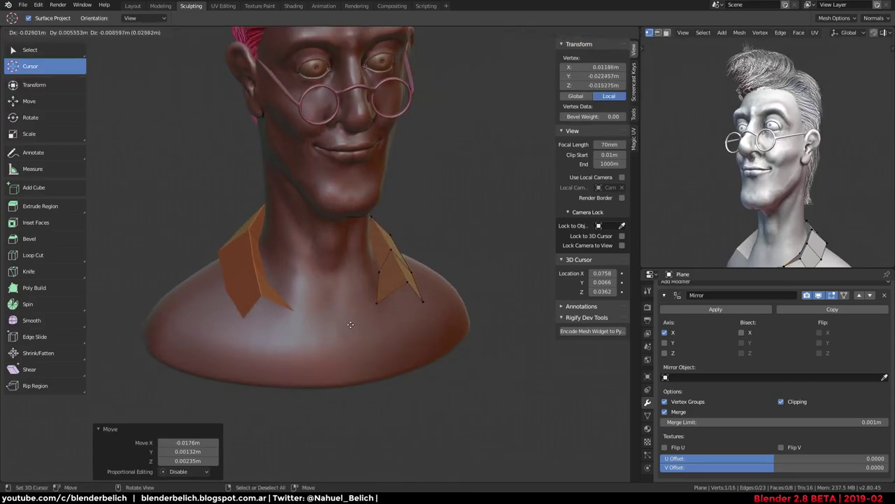
pyautogui.click(328, 320)
pyautogui.press('e')
pyautogui.rightClick(328, 320)
pyautogui.moveTo(328, 320); pyautogui.dragTo(380, 330, button='middle')
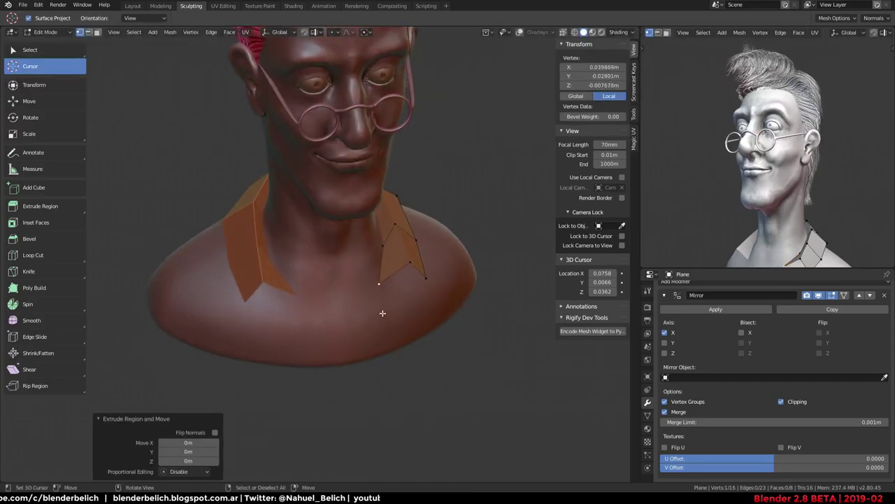
pyautogui.press('g')
pyautogui.hotkey('shift', 'z')
pyautogui.click(333, 325)
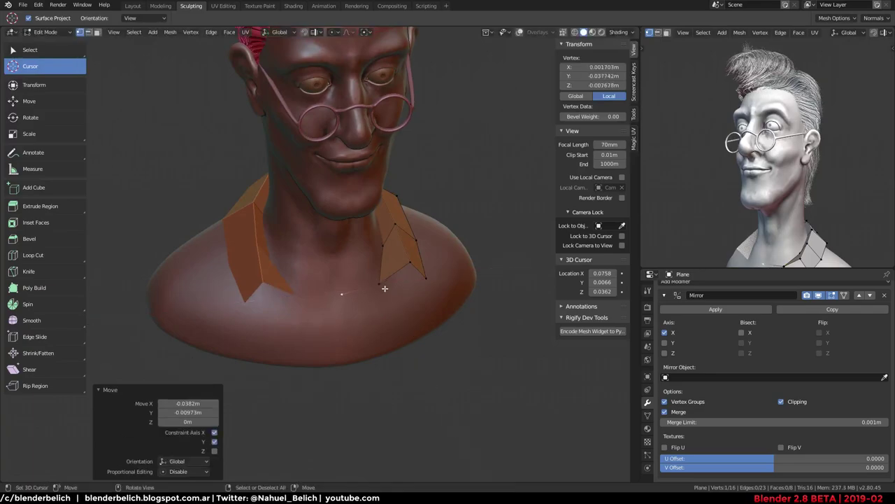
# Extrude a two-vertex edge into new collar faces
pyautogui.keyDown('shift'); pyautogui.click(380, 286); pyautogui.keyUp('shift')
pyautogui.press('e')
pyautogui.click(384, 326)
pyautogui.moveTo(384, 327)
pyautogui.mouseDown(button='middle')
pyautogui.moveTo(486, 366)
pyautogui.moveTo(419, 308)
pyautogui.moveTo(442, 333)
pyautogui.moveTo(454, 284)
pyautogui.mouseUp(button='middle')
# Turn on X-ray and extrude another edge into a new face at the front of the neck
pyautogui.click(413, 340)
pyautogui.hotkey('ctrl', 'l')
pyautogui.hotkey('alt', 'z')
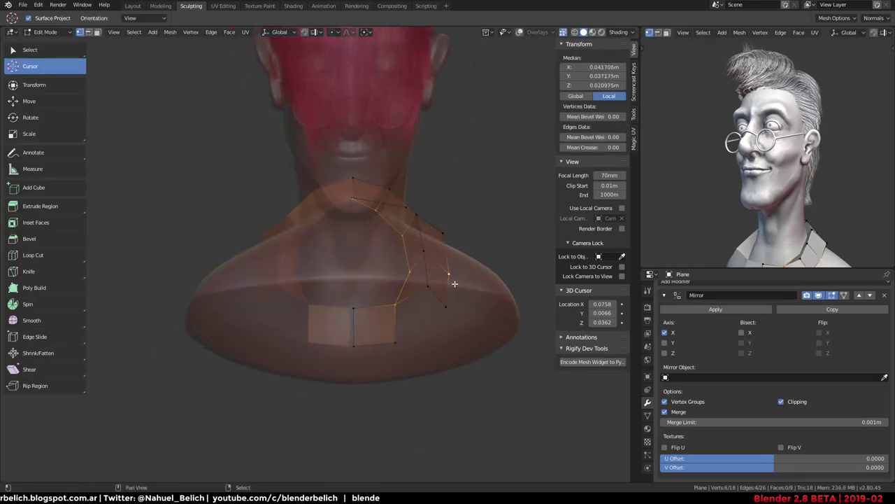
pyautogui.moveTo(391, 293)
pyautogui.mouseDown(button='middle')
pyautogui.moveTo(434, 282)
pyautogui.moveTo(406, 300)
pyautogui.moveTo(410, 289)
pyautogui.moveTo(392, 316)
pyautogui.moveTo(373, 303)
pyautogui.moveTo(382, 325)
pyautogui.mouseUp(button='middle')
pyautogui.click(372, 298)
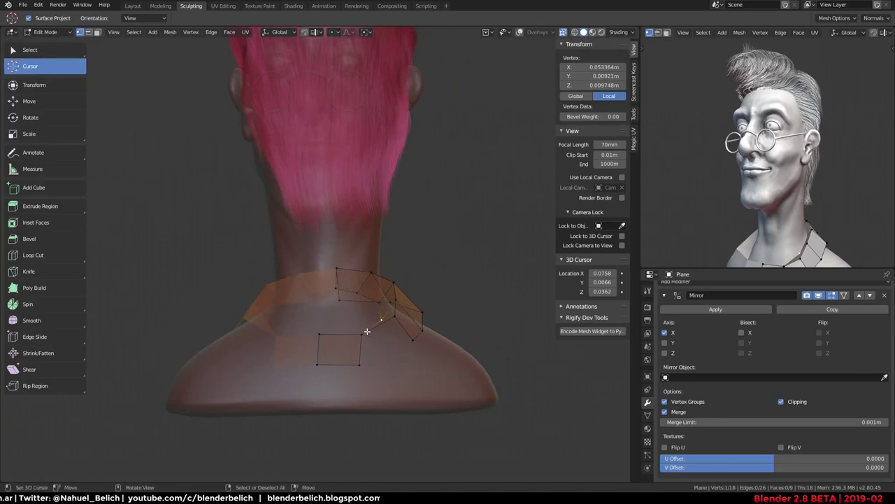
pyautogui.keyDown('shift'); pyautogui.click(366, 331); pyautogui.keyUp('shift')
pyautogui.press('e')
pyautogui.click(410, 356)
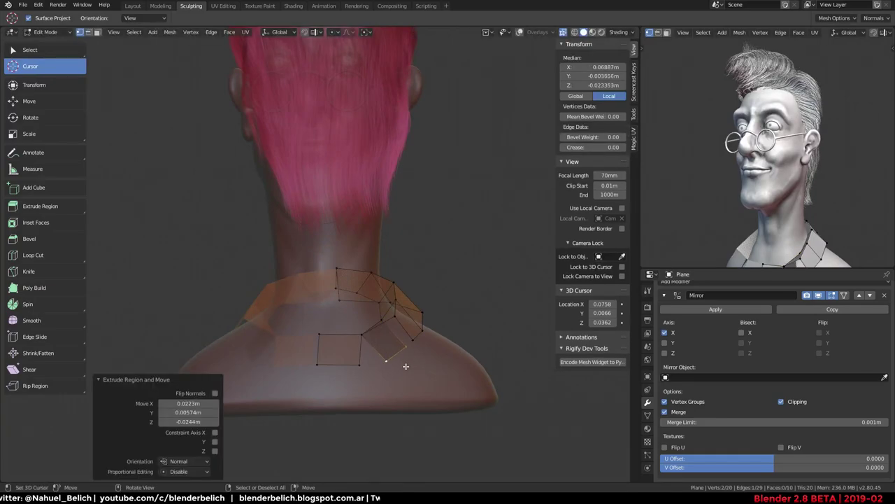
pyautogui.press('g')
pyautogui.click(416, 346)
# Extrude a single vertex to a new spot, then select the whole collar mesh
pyautogui.click(395, 343)
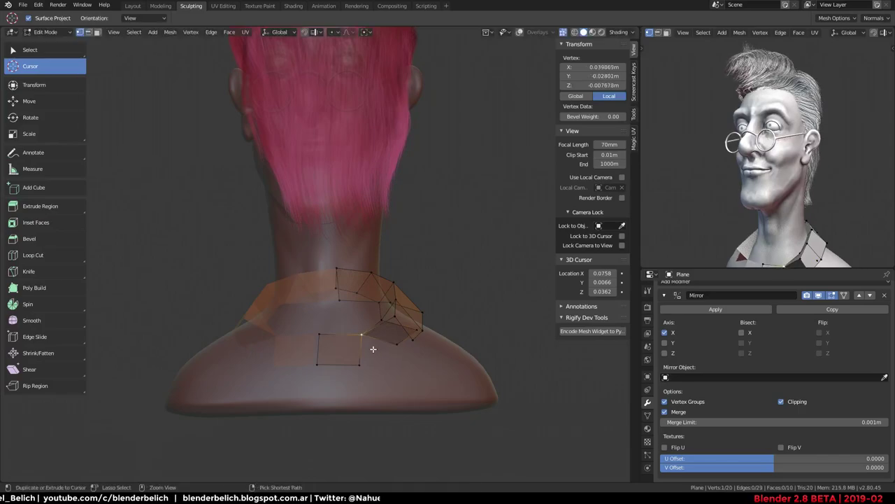
pyautogui.press('e')
pyautogui.click(398, 365)
pyautogui.keyDown('ctrl'); pyautogui.click(359, 364); pyautogui.keyUp('ctrl')
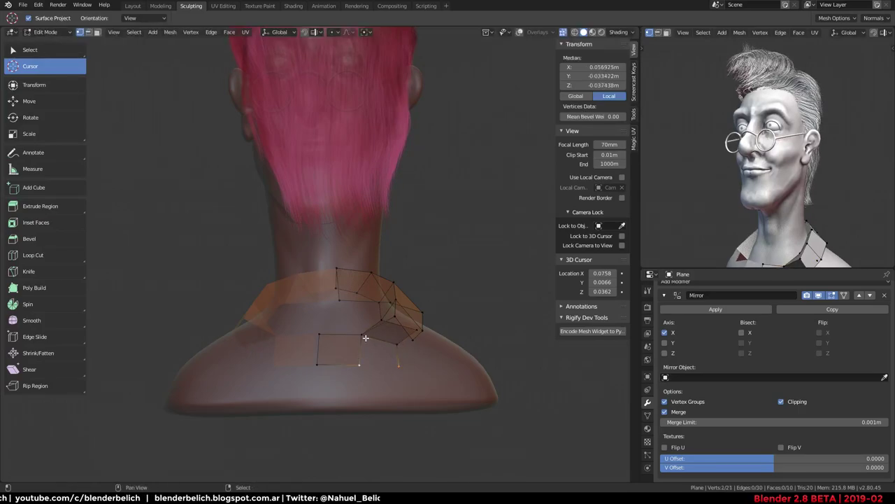
pyautogui.moveTo(396, 348)
pyautogui.mouseDown(button='middle')
pyautogui.moveTo(372, 376)
pyautogui.moveTo(419, 337)
pyautogui.mouseUp(button='middle')
pyautogui.press('a')
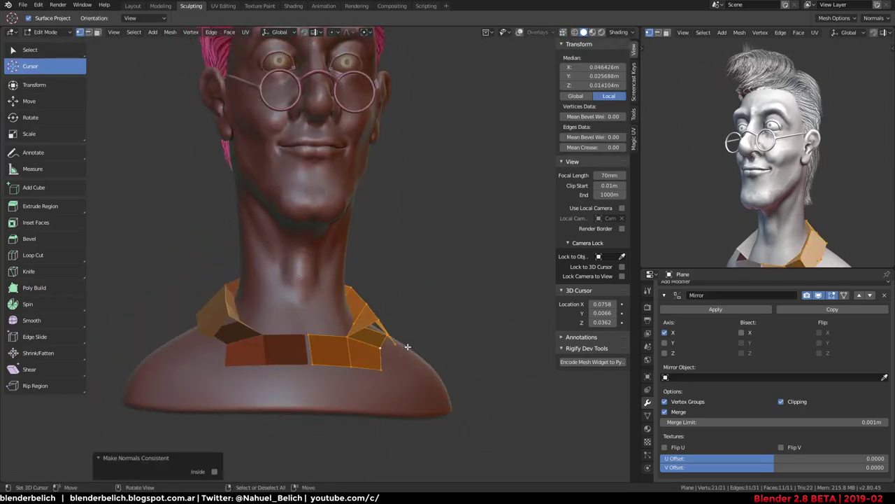
# Check the collar in Object Mode, then back in Edit Mode move two collar vertices
pyautogui.press('Tab')
pyautogui.moveTo(340, 352)
pyautogui.mouseDown(button='middle')
pyautogui.moveTo(364, 365)
pyautogui.moveTo(322, 299)
pyautogui.mouseUp(button='middle')
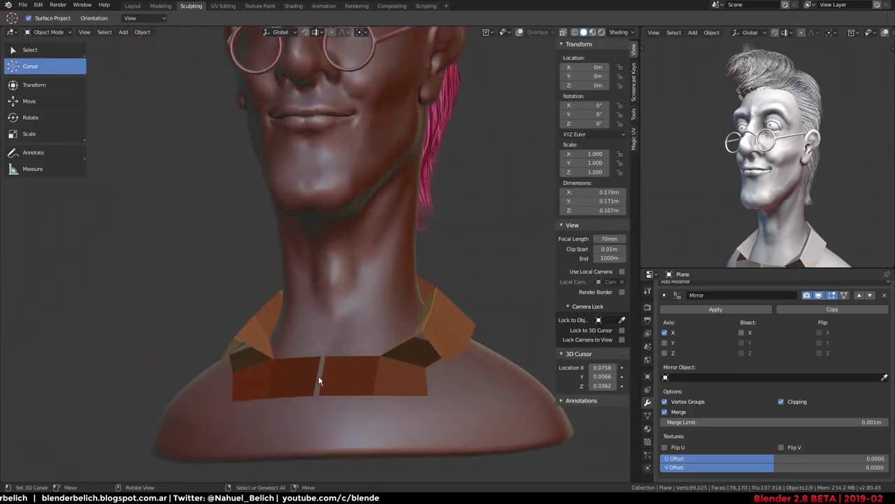
pyautogui.press('Tab')
pyautogui.moveTo(318, 376)
pyautogui.mouseDown(button='middle')
pyautogui.moveTo(350, 375)
pyautogui.moveTo(310, 364)
pyautogui.mouseUp(button='middle')
pyautogui.press('g')
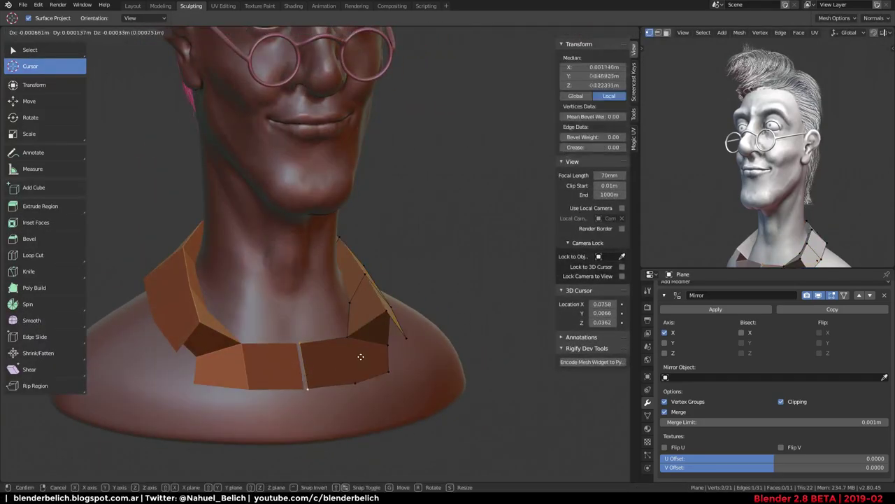
pyautogui.click(343, 361)
# Extrude the selected collar edges into new flaps down the chest
pyautogui.keyDown('shift'); pyautogui.click(388, 343); pyautogui.keyUp('shift')
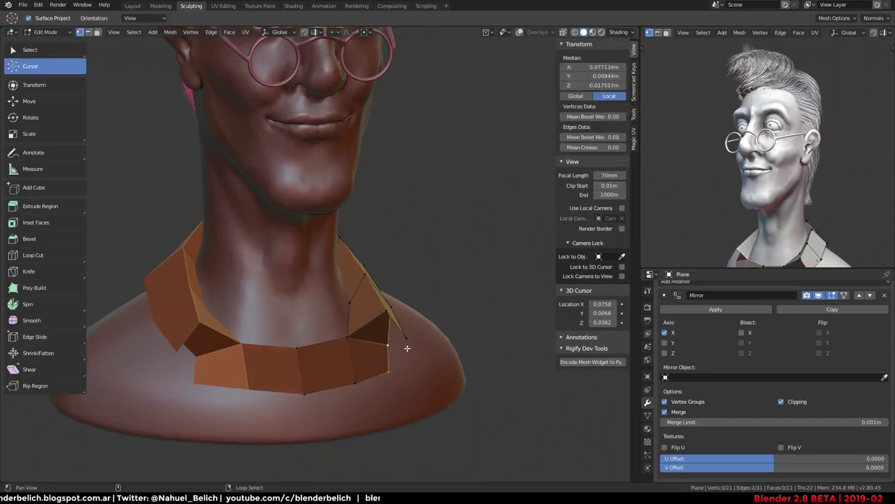
pyautogui.moveTo(389, 342)
pyautogui.mouseDown(button='middle')
pyautogui.moveTo(366, 315)
pyautogui.moveTo(448, 353)
pyautogui.mouseUp(button='middle')
pyautogui.press('e')
pyautogui.click(427, 328)
# Set snapping to Face with Project Individual Elements enabled
pyautogui.hotkey('ctrl', 'shift', 'Tab')
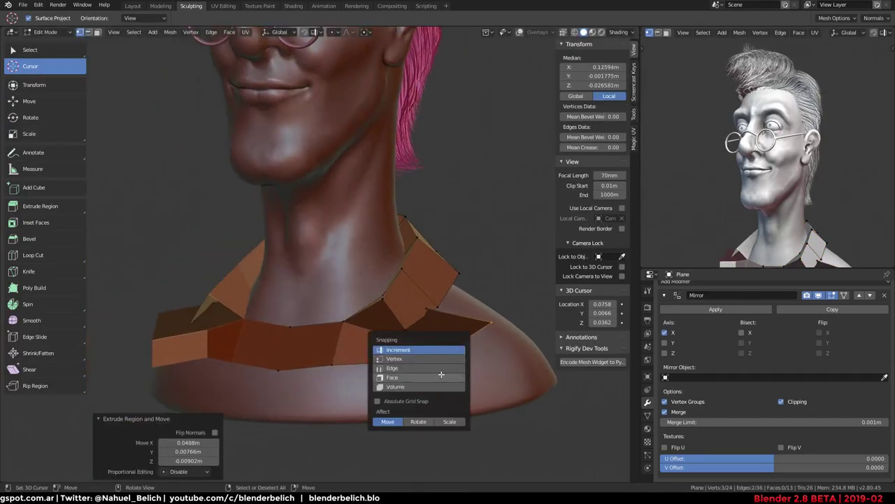
pyautogui.click(441, 375)
pyautogui.click(322, 33)
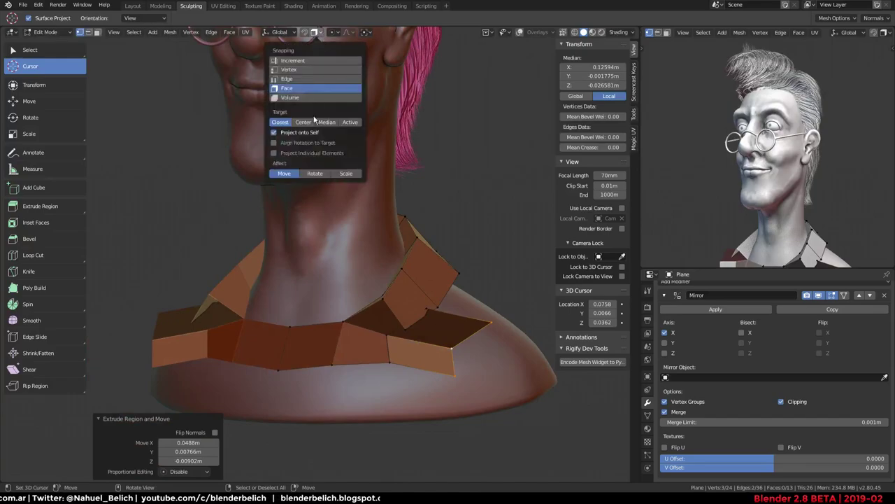
pyautogui.click(316, 152)
# Snap several collar vertices onto the bust surface, pulling a corner down over the shoulder
pyautogui.moveTo(324, 186); pyautogui.dragTo(427, 322, button='middle')
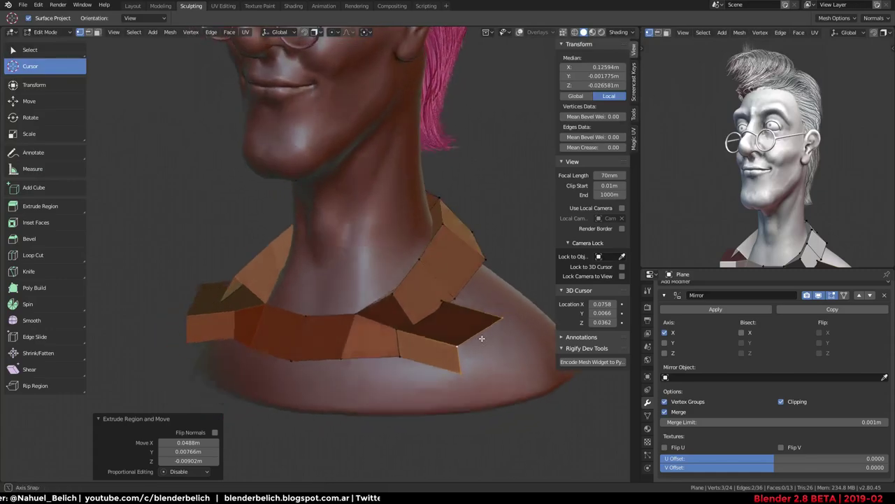
pyautogui.press('g')
pyautogui.click(444, 335)
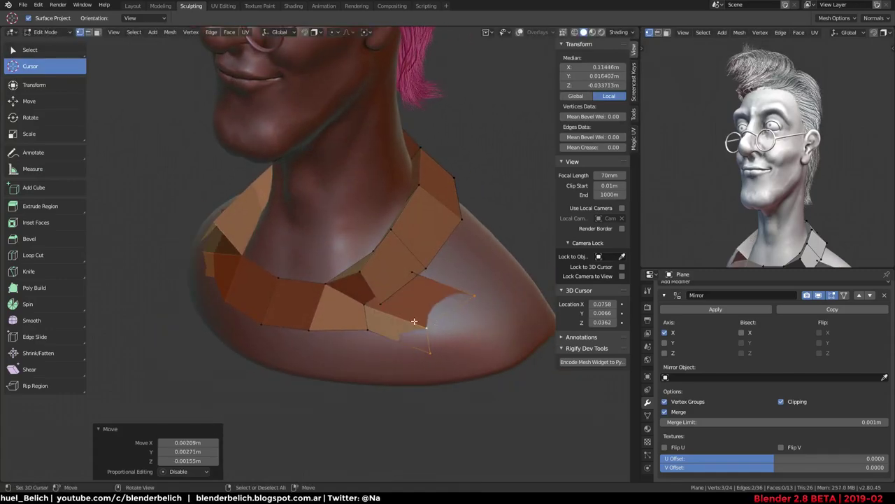
pyautogui.rightClick(310, 329)
pyautogui.press('g')
pyautogui.click(318, 336)
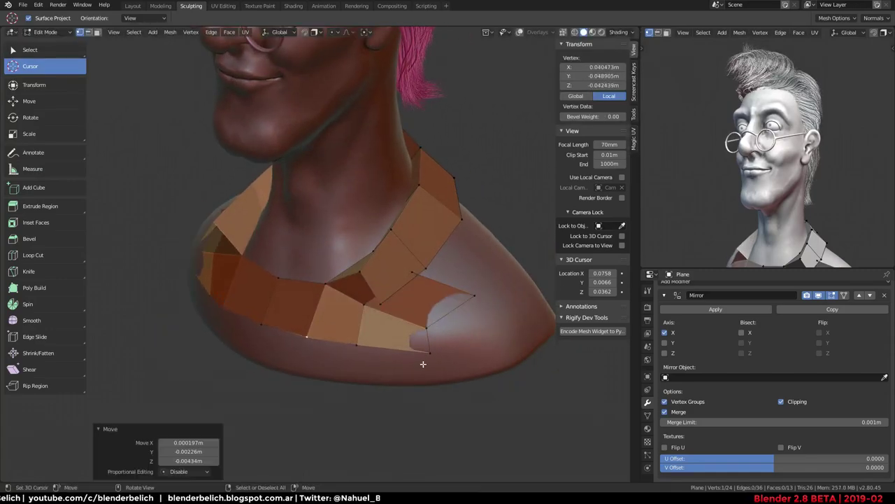
pyautogui.rightClick(425, 328)
pyautogui.press('g')
pyautogui.click(442, 328)
pyautogui.moveTo(430, 352)
pyautogui.mouseDown(button='right')
pyautogui.moveTo(417, 352)
pyautogui.moveTo(426, 364)
pyautogui.mouseUp(button='right')
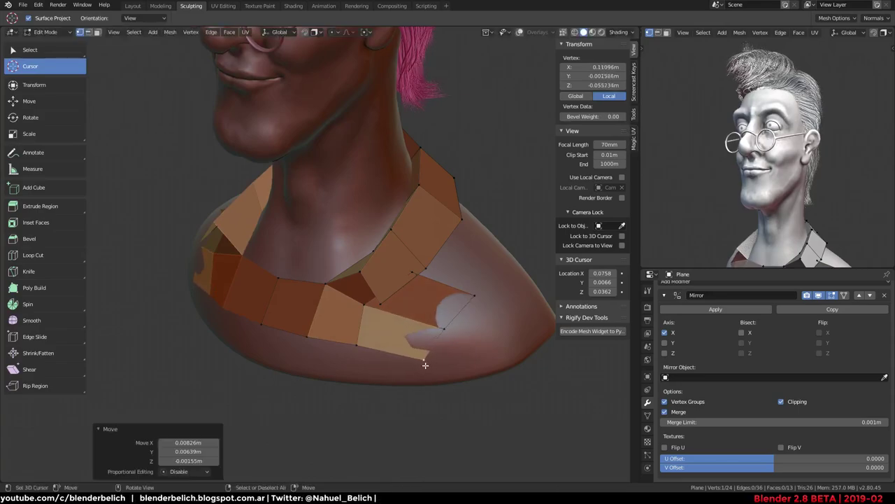
pyautogui.rightClick(423, 332)
# Select the whole collar mesh and return to Object Mode
pyautogui.moveTo(510, 265); pyautogui.dragTo(784, 203, button='middle')
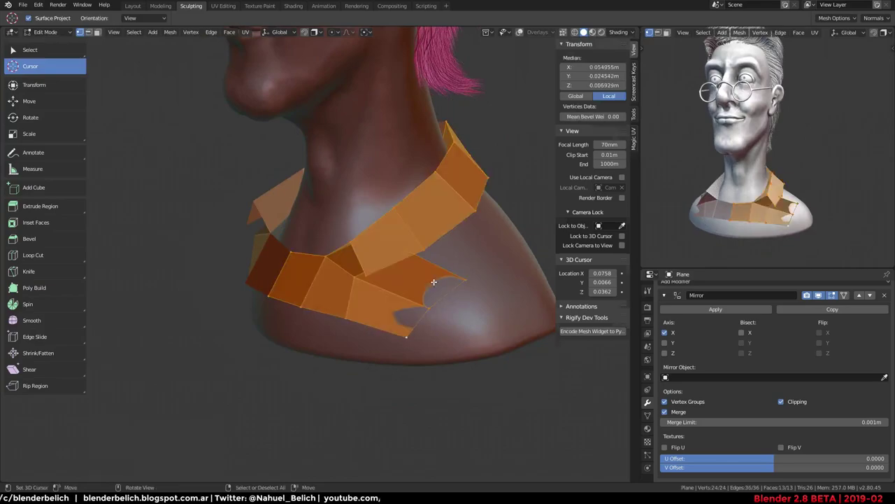
pyautogui.press('a')
pyautogui.press('Tab')
pyautogui.click(647, 415)
# Add a Solidify modifier with -0.002m thickness so the collar thickens inward
pyautogui.click(647, 402)
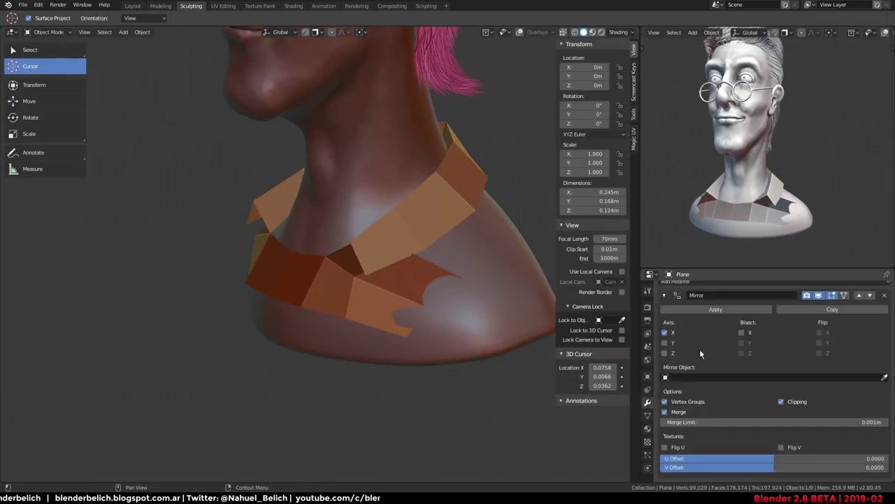
pyautogui.scroll(2, 707, 292)
pyautogui.click(694, 289)
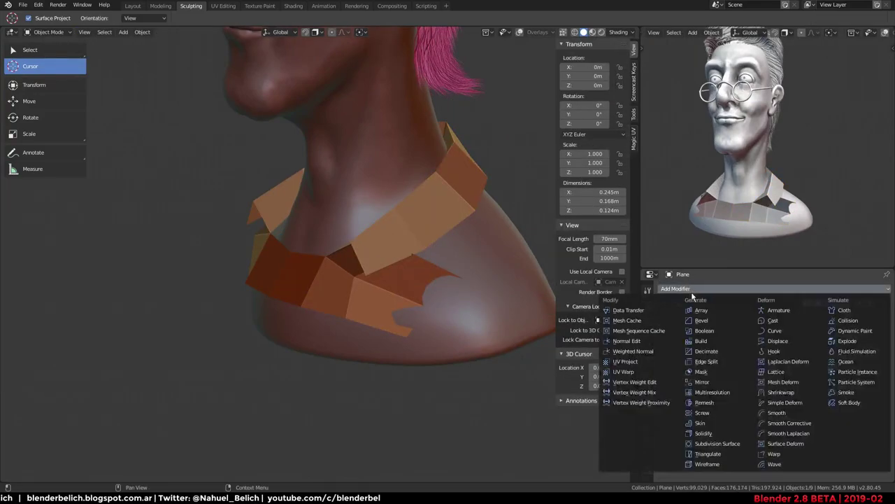
pyautogui.click(717, 434)
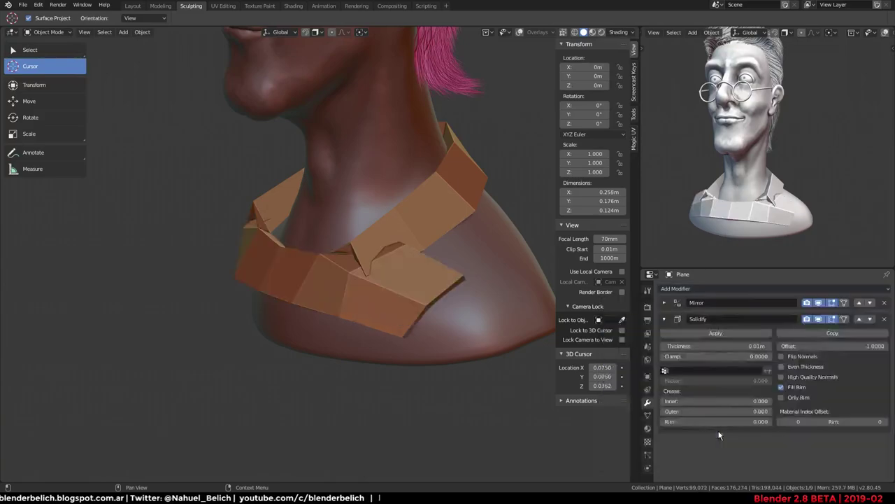
pyautogui.moveTo(732, 346); pyautogui.dragTo(724, 345)
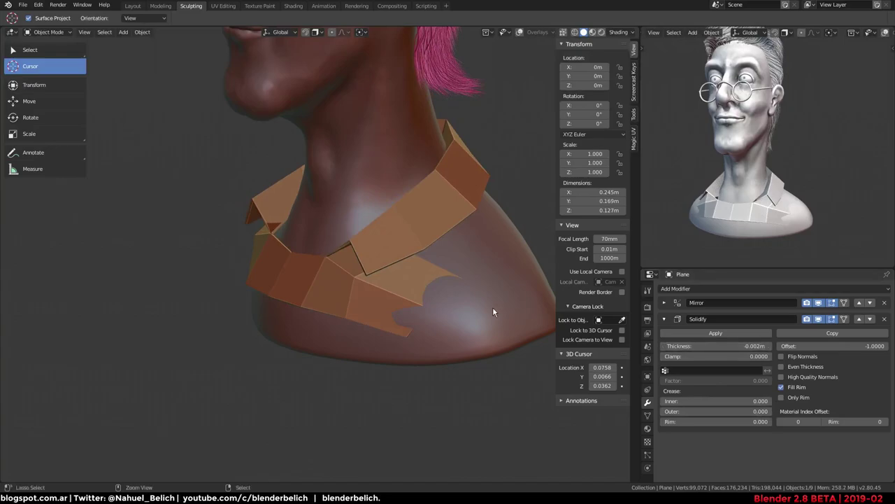
# Add a level-1 Subdivision Surface with Ctrl+1 and switch the collar back to Edit Mode
pyautogui.hotkey('ctrl', '1')
pyautogui.moveTo(344, 324)
pyautogui.mouseDown(button='middle')
pyautogui.moveTo(416, 310)
pyautogui.moveTo(332, 267)
pyautogui.mouseUp(button='middle')
pyautogui.scroll(3, 416, 310)
pyautogui.press('Tab')
pyautogui.scroll(2, 332, 268)
# Lower a collar vertex, then scale, lower and shrink/fatten the collar's bottom edge loop outward
pyautogui.press('g')
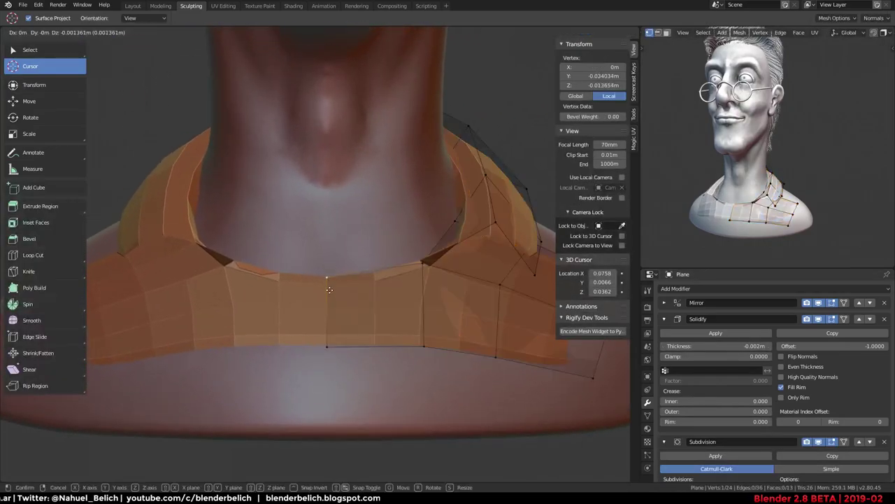
pyautogui.click(330, 294)
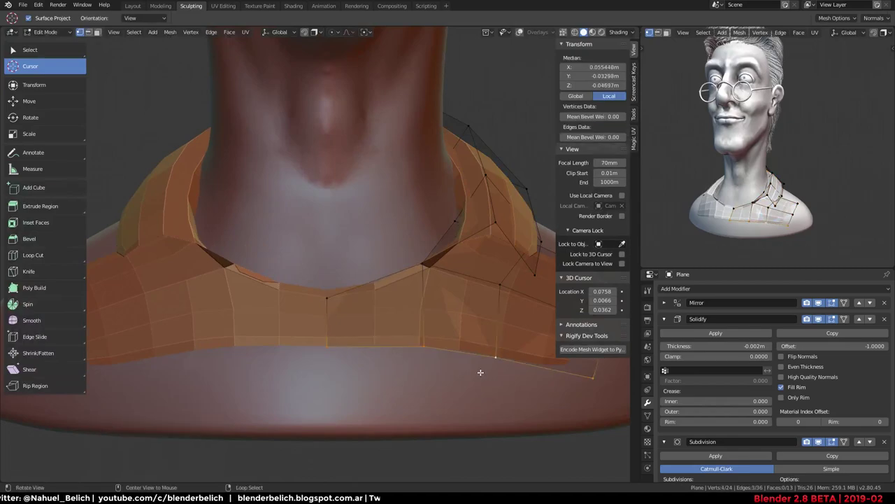
pyautogui.keyDown('alt'); pyautogui.click(448, 351); pyautogui.keyUp('alt')
pyautogui.moveTo(402, 360); pyautogui.dragTo(502, 371, button='middle')
pyautogui.press('s')
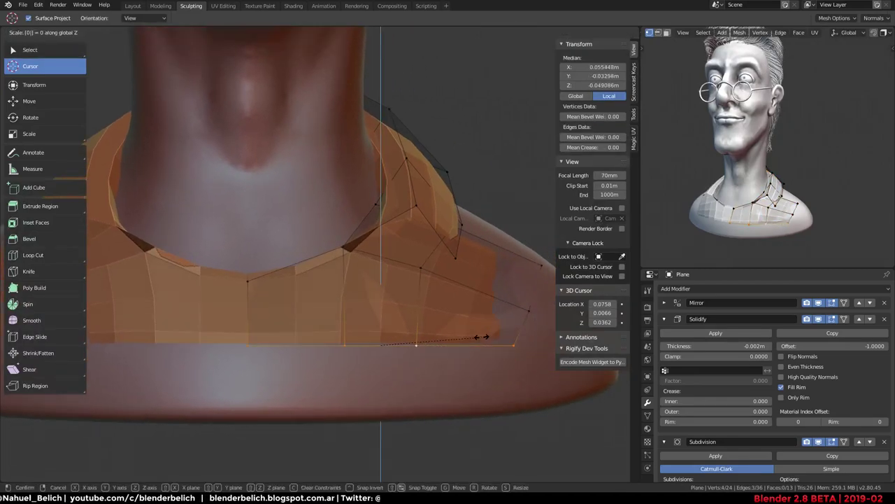
pyautogui.click(481, 337)
pyautogui.press('g')
pyautogui.click(412, 311)
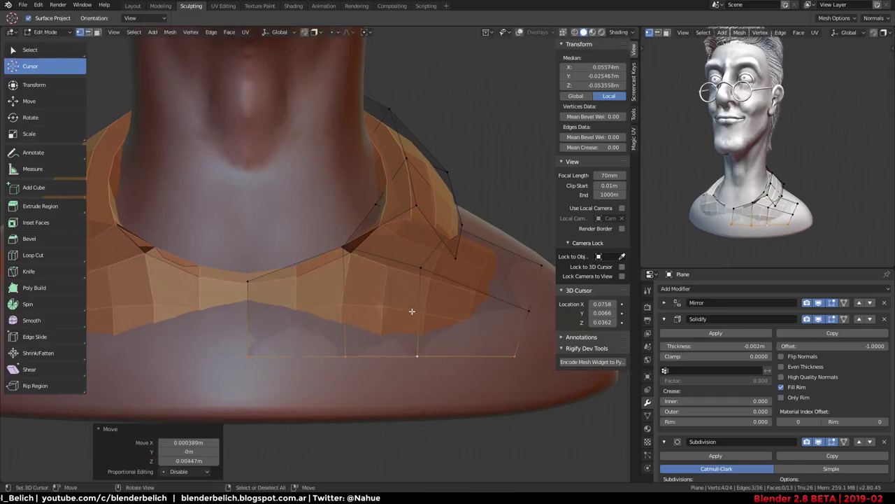
pyautogui.hotkey('alt', 's')
pyautogui.click(420, 294)
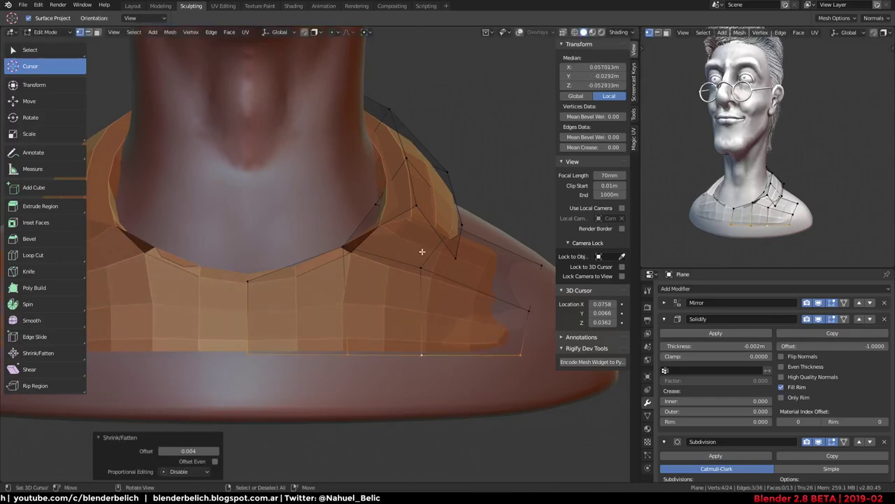
# Extend the bottom loop straight down on Z and push the bottom and middle loops off the body
pyautogui.press('g')
pyautogui.press('z')
pyautogui.click(422, 343)
pyautogui.hotkey('alt', 's')
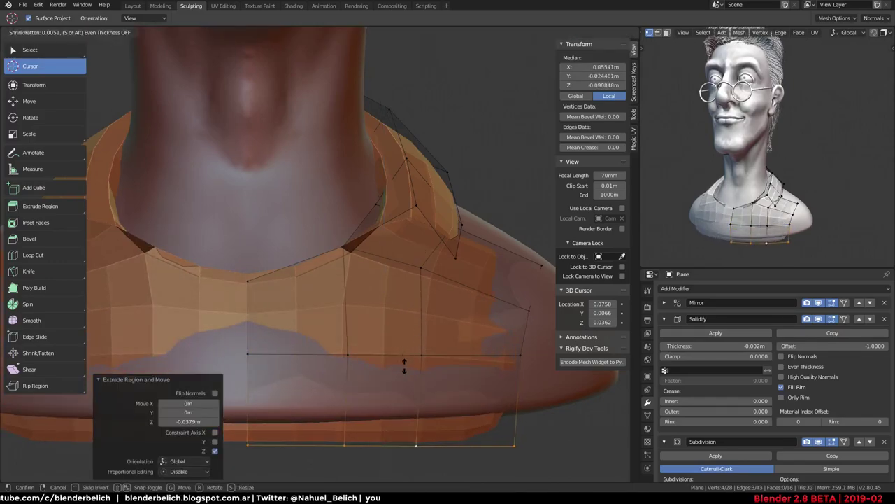
pyautogui.click(403, 300)
pyautogui.keyDown('alt'); pyautogui.click(364, 356); pyautogui.keyUp('alt')
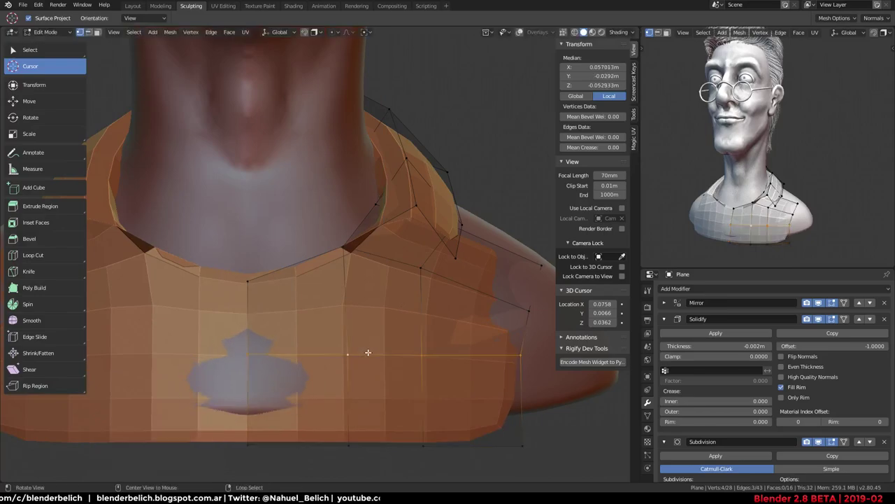
pyautogui.hotkey('alt', 's')
pyautogui.click(384, 304)
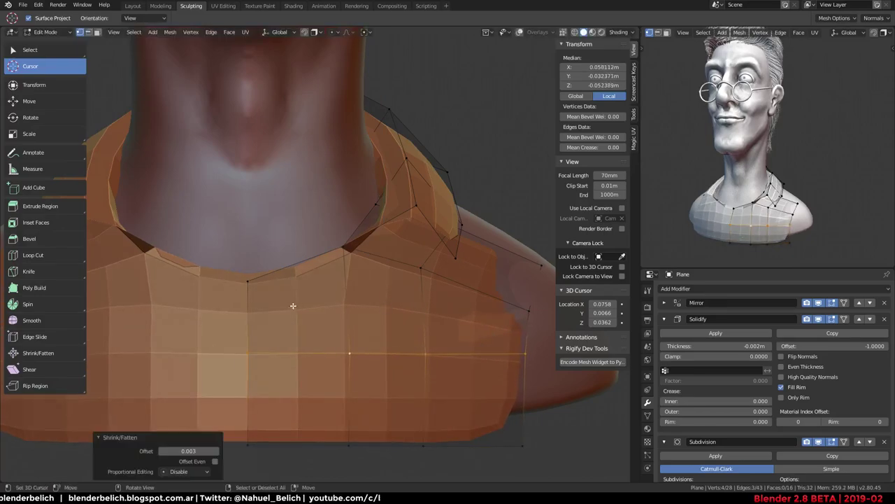
# Check the shirt shape in Object Mode, then hide the selected collar faces in Edit Mode
pyautogui.press('Tab')
pyautogui.moveTo(331, 286)
pyautogui.mouseDown(button='middle')
pyautogui.moveTo(296, 265)
pyautogui.moveTo(275, 297)
pyautogui.moveTo(336, 306)
pyautogui.moveTo(350, 360)
pyautogui.moveTo(366, 289)
pyautogui.moveTo(411, 285)
pyautogui.moveTo(492, 234)
pyautogui.mouseUp(button='middle')
pyautogui.press('Tab')
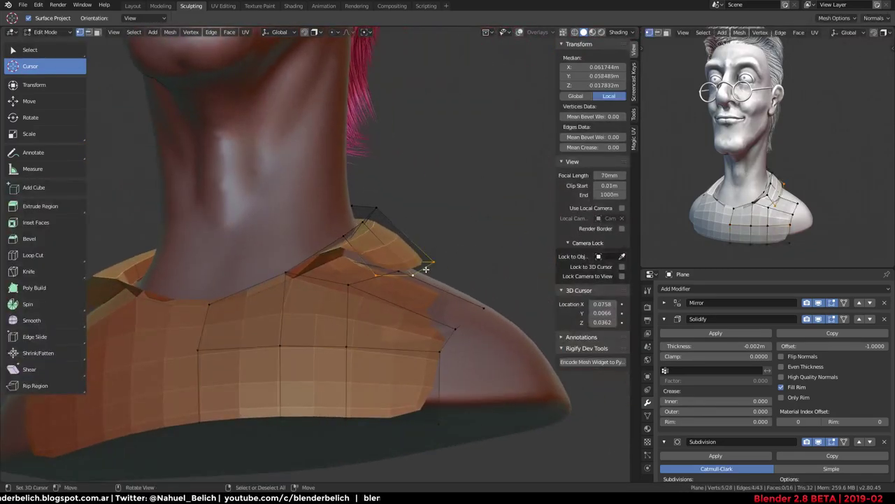
pyautogui.press('h')
pyautogui.moveTo(422, 264)
pyautogui.mouseDown(button='middle')
pyautogui.moveTo(380, 260)
pyautogui.moveTo(429, 224)
pyautogui.moveTo(300, 259)
pyautogui.moveTo(349, 287)
pyautogui.mouseUp(button='middle')
pyautogui.moveTo(315, 262)
pyautogui.mouseDown(button='middle')
pyautogui.moveTo(399, 296)
pyautogui.moveTo(286, 243)
pyautogui.moveTo(329, 198)
pyautogui.moveTo(285, 225)
pyautogui.moveTo(378, 262)
pyautogui.moveTo(406, 296)
pyautogui.mouseUp(button='middle')
# Reposition two collar faces and a single shoulder-side edge
pyautogui.click(286, 243)
pyautogui.press('g')
pyautogui.click(311, 207)
pyautogui.click(298, 214)
pyautogui.press('g')
pyautogui.click(294, 210)
pyautogui.press('2')
pyautogui.click(396, 262)
pyautogui.press('g')
pyautogui.click(401, 317)
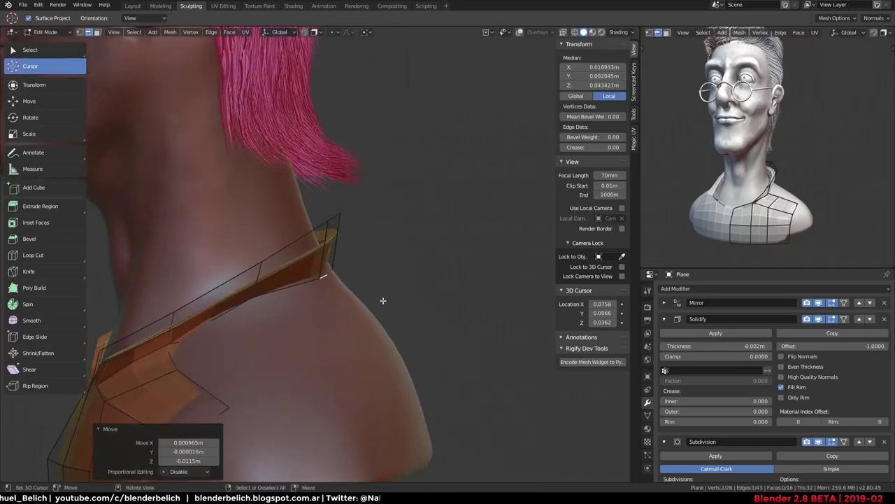
# Extrude the shoulder edge into a new face and scale it, undoing the shrink/fatten offset
pyautogui.moveTo(263, 329); pyautogui.dragTo(251, 317, button='middle')
pyautogui.press('e')
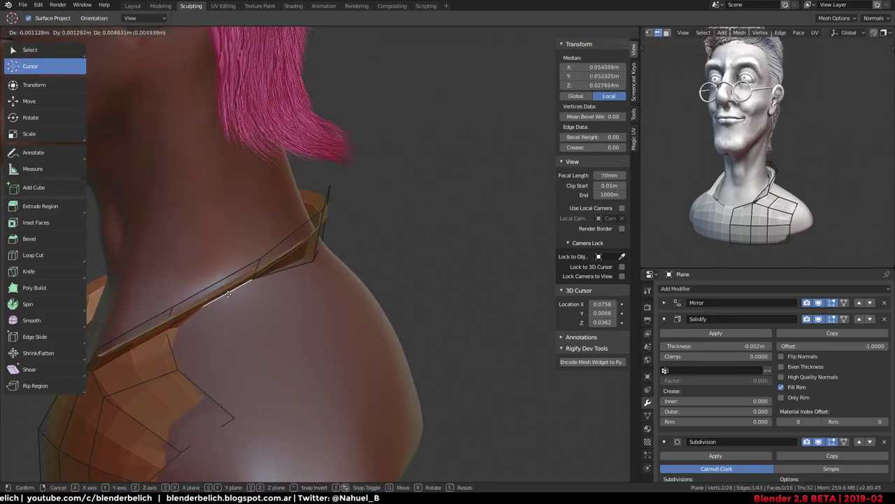
pyautogui.click(327, 313)
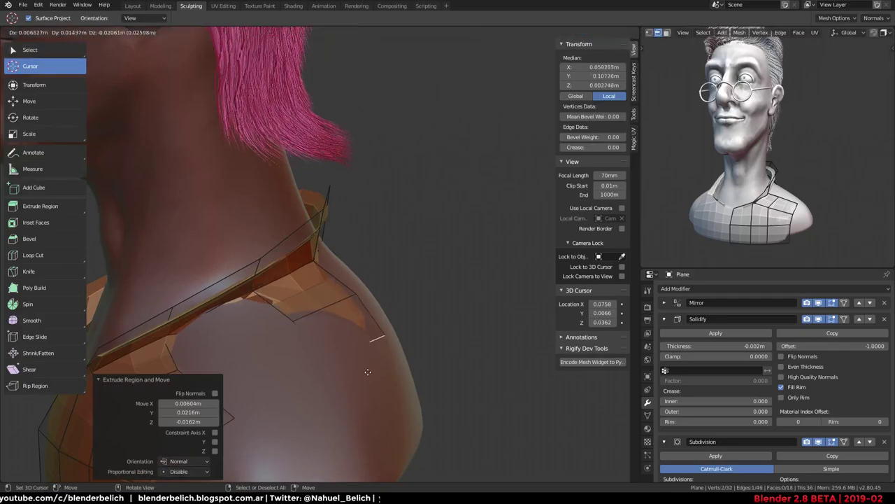
pyautogui.moveTo(326, 312); pyautogui.dragTo(339, 346, button='middle')
pyautogui.press('s')
pyautogui.hotkey('alt', 's')
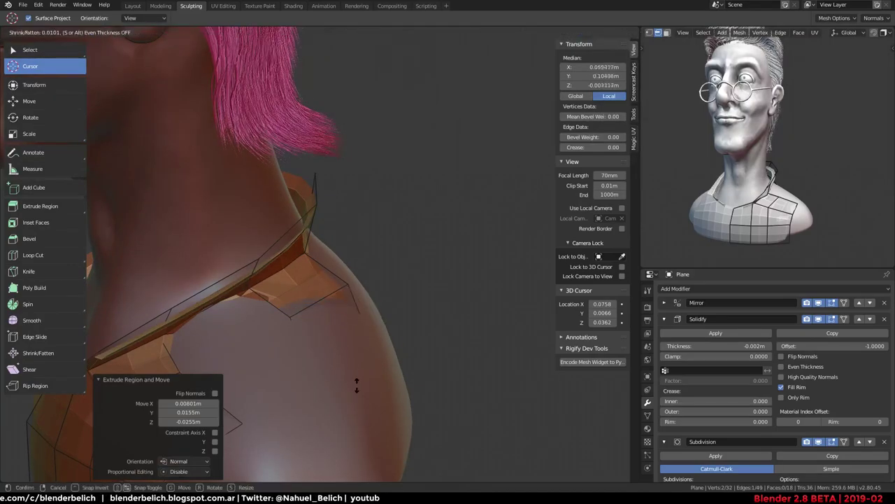
pyautogui.click(356, 378)
pyautogui.moveTo(356, 378); pyautogui.dragTo(391, 310, button='middle')
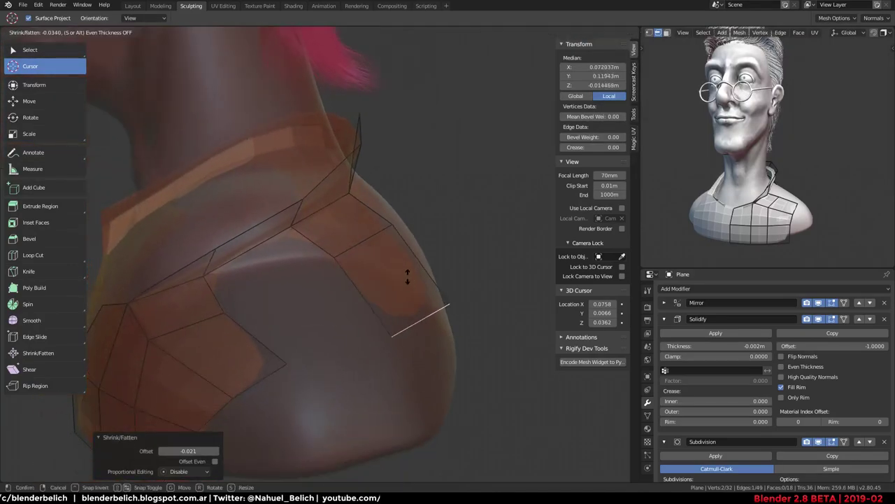
pyautogui.hotkey('ctrl', 'z')
pyautogui.hotkey('ctrl', 'z')
# Inspect the collar from other angles and re-enter Edit Mode on the mesh
pyautogui.moveTo(271, 304)
pyautogui.mouseDown(button='middle')
pyautogui.moveTo(344, 322)
pyautogui.moveTo(366, 362)
pyautogui.moveTo(423, 330)
pyautogui.mouseUp(button='middle')
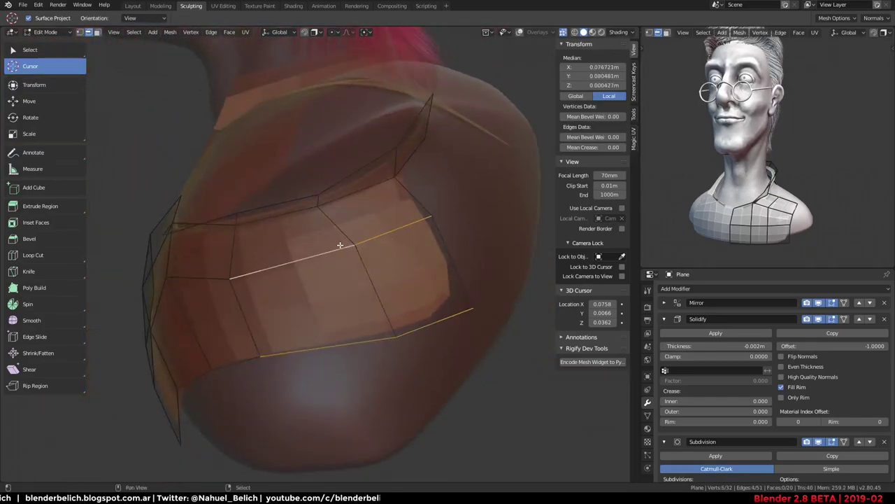
pyautogui.press('g')
pyautogui.moveTo(412, 261)
pyautogui.mouseDown(button='middle')
pyautogui.moveTo(360, 300)
pyautogui.moveTo(394, 338)
pyautogui.mouseUp(button='middle')
pyautogui.press('Tab')
pyautogui.hotkey('ctrl', 'Tab')
pyautogui.click(502, 327)
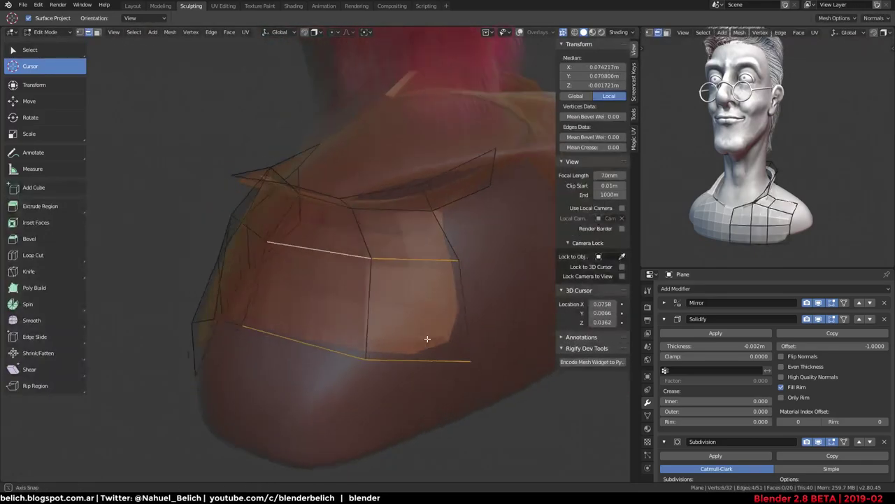
# Reposition the bottom and middle edges of the shoulder patch
pyautogui.click(420, 365)
pyautogui.press('g')
pyautogui.click(378, 339)
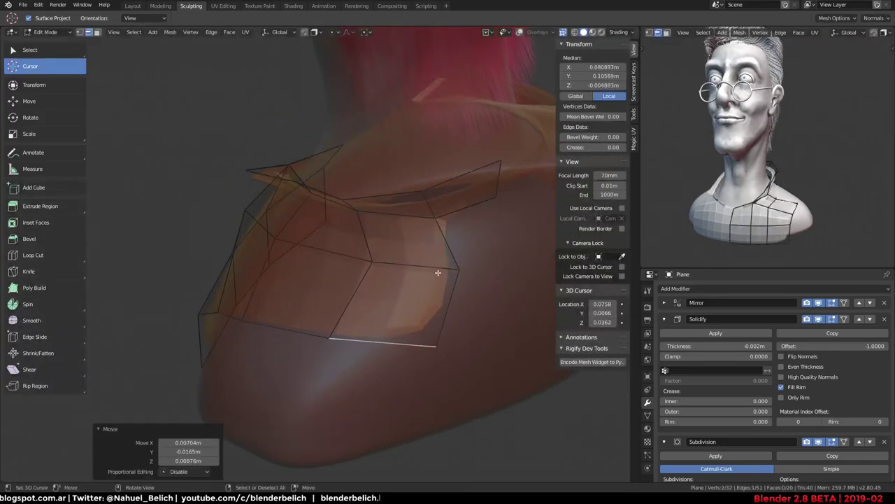
pyautogui.click(412, 260)
pyautogui.press('g')
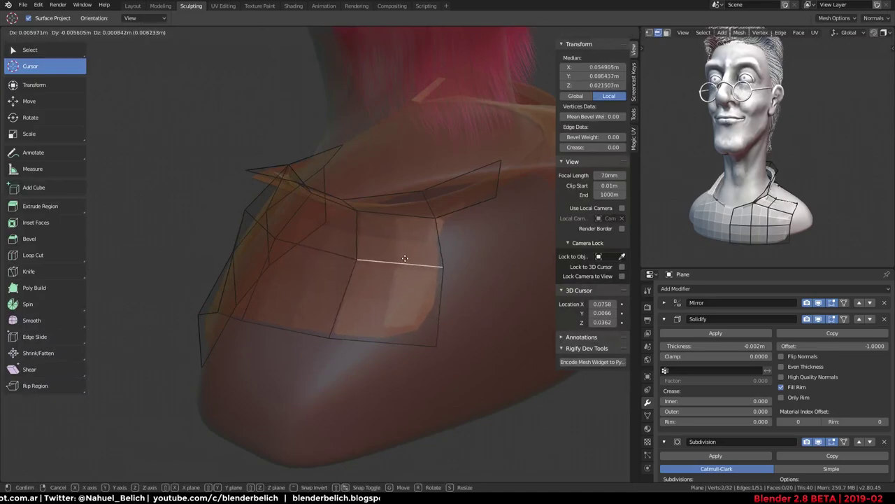
pyautogui.click(402, 261)
pyautogui.moveTo(402, 260)
pyautogui.mouseDown(button='middle')
pyautogui.moveTo(416, 295)
pyautogui.moveTo(409, 354)
pyautogui.mouseUp(button='middle')
# Fill a face across the shoulder gap and push it off the shoulder with Alt+S
pyautogui.click(299, 320)
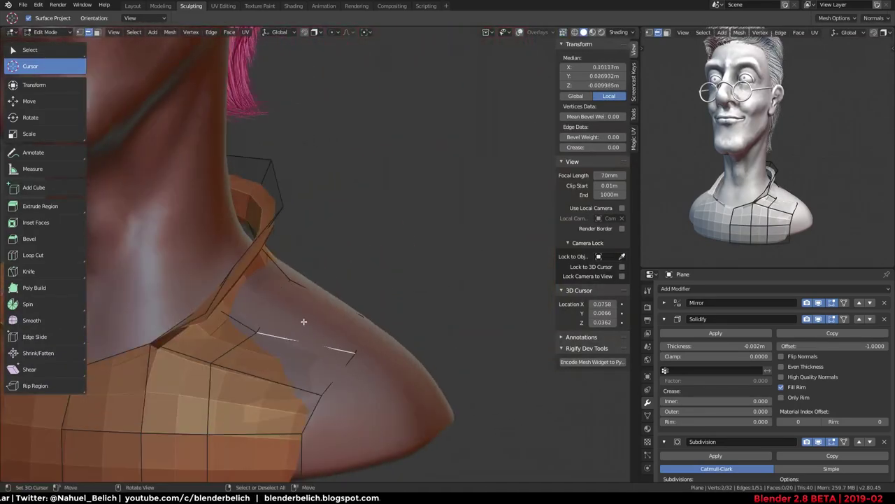
pyautogui.moveTo(299, 320); pyautogui.dragTo(322, 317, button='middle')
pyautogui.keyDown('shift'); pyautogui.click(313, 321); pyautogui.keyUp('shift')
pyautogui.press('f')
pyautogui.hotkey('alt', 's')
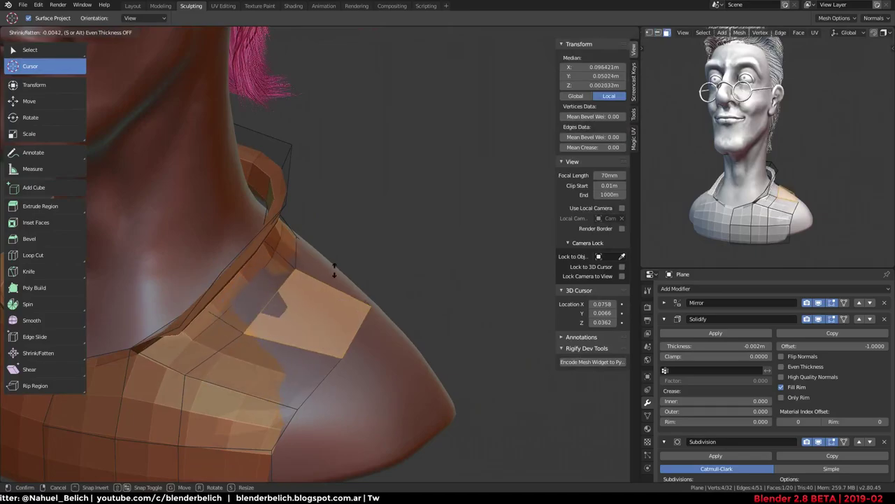
pyautogui.click(344, 229)
# Push a shoulder vertex outward from the body with shrink/fatten
pyautogui.moveTo(343, 229); pyautogui.dragTo(429, 276, button='middle')
pyautogui.click(427, 282)
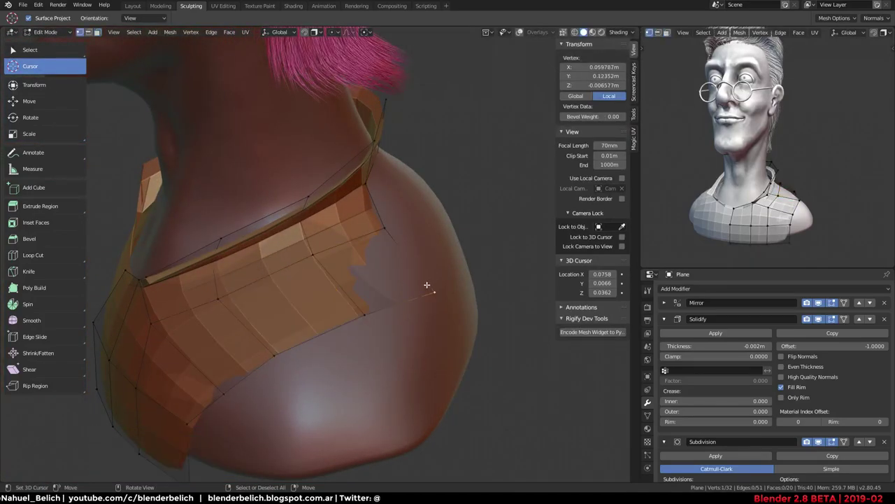
pyautogui.hotkey('alt', 's')
pyautogui.click(459, 187)
pyautogui.hotkey('ctrl', 'Tab')
# Review the whole shirt, then return to Edit Mode and push the selected vertex outward
pyautogui.click(285, 228)
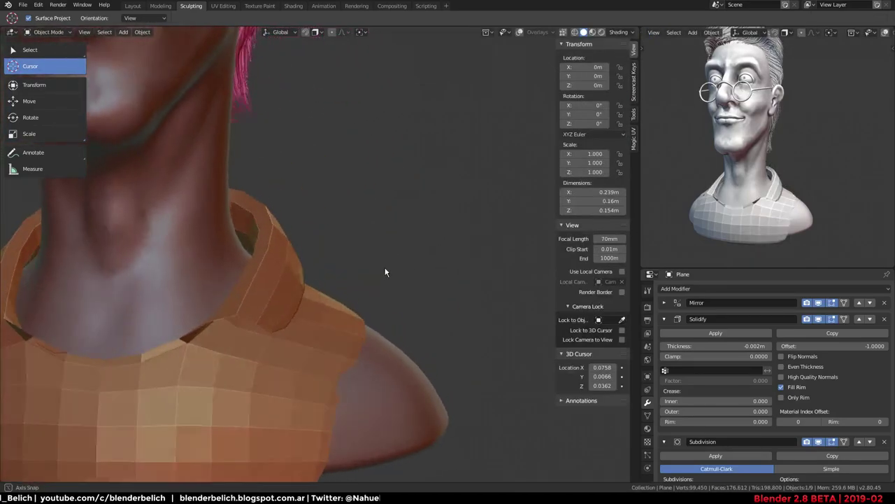
pyautogui.moveTo(386, 268); pyautogui.dragTo(374, 300, button='middle')
pyautogui.scroll(-3, 374, 300)
pyautogui.hotkey('ctrl', 'Tab')
pyautogui.click(376, 344)
pyautogui.hotkey('alt', 's')
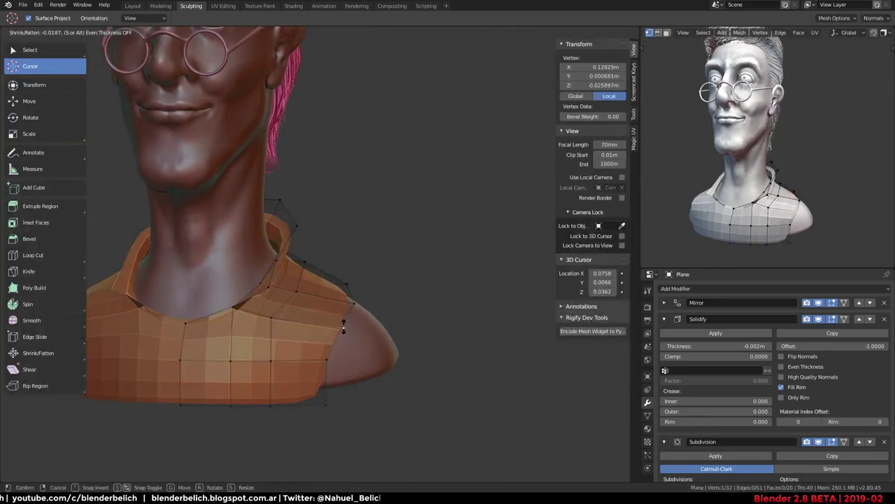
pyautogui.click(339, 327)
pyautogui.press('g')
# Select two shoulder-edge vertices and extrude them twice to start the sleeve strip
pyautogui.click(335, 325)
pyautogui.keyDown('shift'); pyautogui.click(357, 305); pyautogui.keyUp('shift')
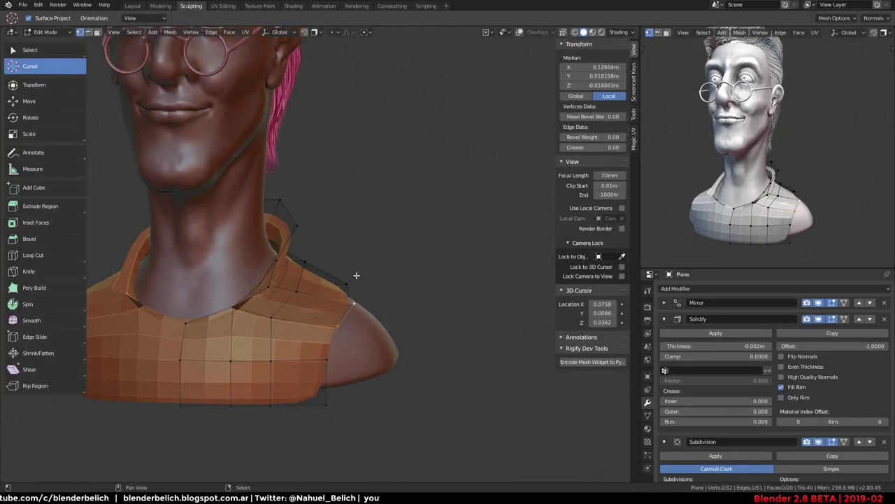
pyautogui.keyDown('shift'); pyautogui.moveTo(357, 316); pyautogui.dragTo(377, 249, button='middle'); pyautogui.keyUp('shift')
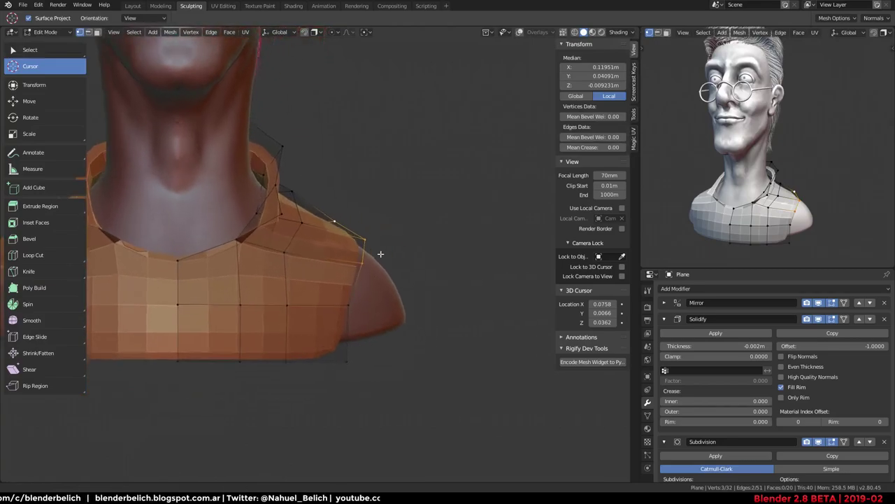
pyautogui.press('e')
pyautogui.click(464, 267)
pyautogui.press('e')
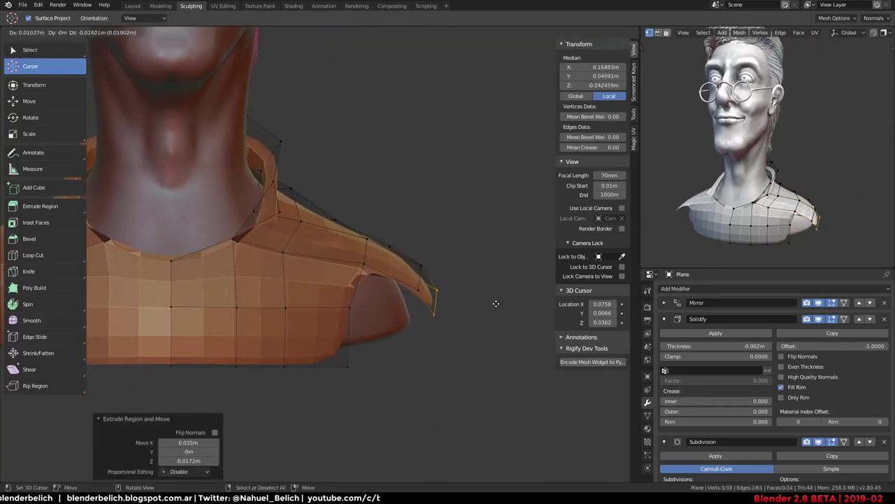
pyautogui.click(506, 352)
# Reposition the sleeve edge and fill a face with the neighbouring shoulder edge
pyautogui.moveTo(421, 287); pyautogui.dragTo(389, 286, button='middle')
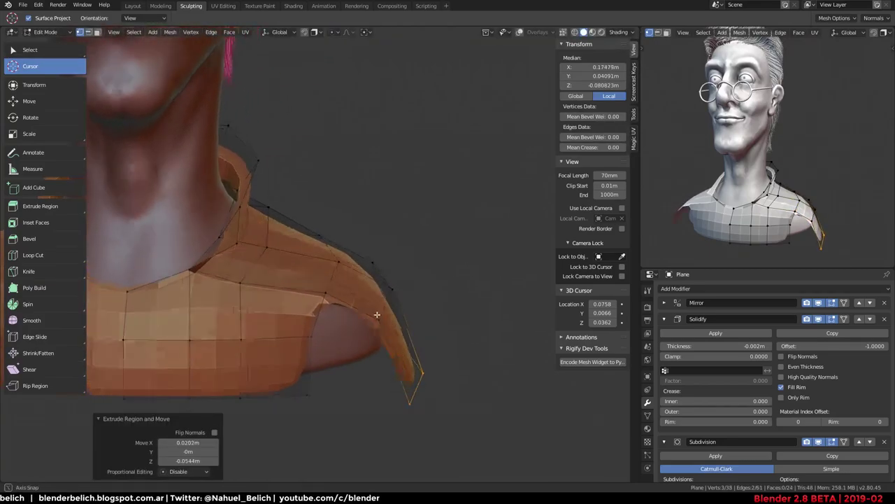
pyautogui.press('g')
pyautogui.click(411, 270)
pyautogui.click(378, 273)
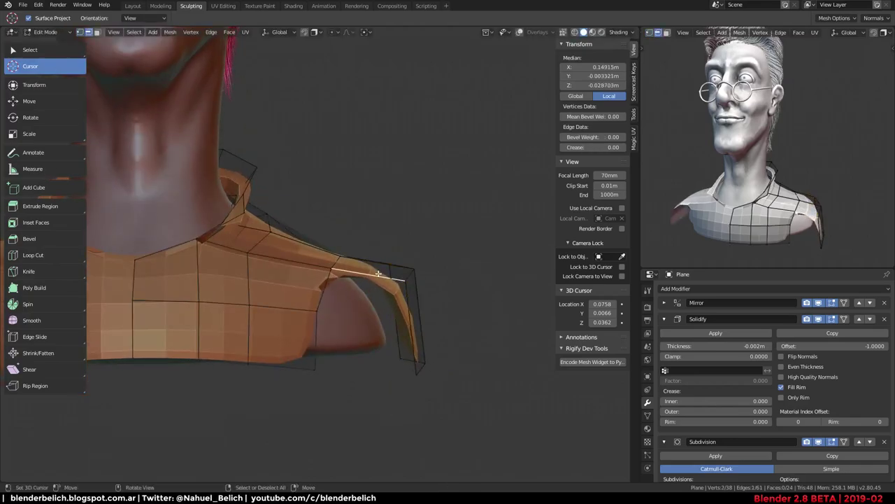
pyautogui.press('f')
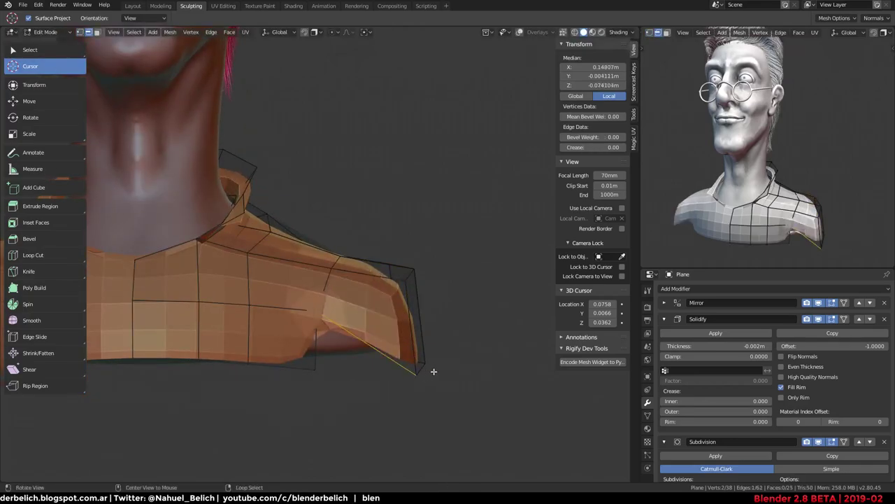
# Raise the sleeve edge along Z and switch to vertex selection
pyautogui.moveTo(434, 371); pyautogui.dragTo(416, 369, button='middle')
pyautogui.press('g')
pyautogui.click(410, 369)
pyautogui.press('g')
pyautogui.press('z')
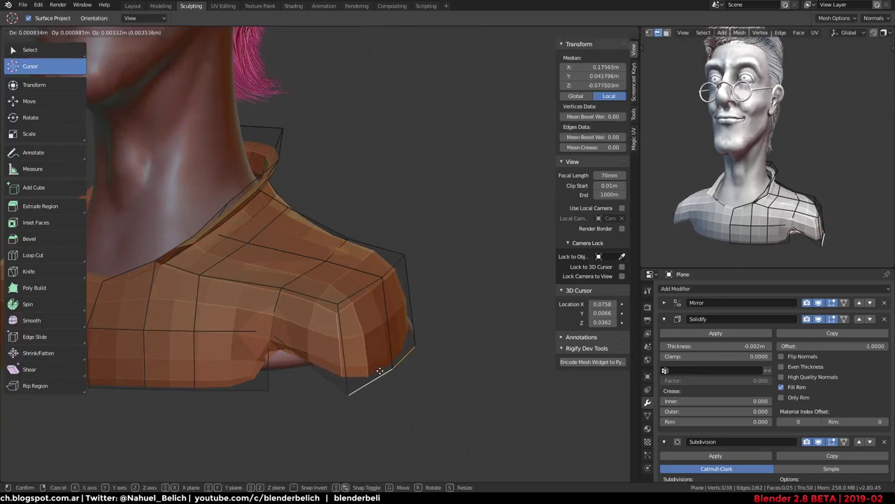
pyautogui.click(343, 346)
pyautogui.moveTo(280, 333)
pyautogui.mouseDown(button='middle')
pyautogui.moveTo(307, 349)
pyautogui.moveTo(306, 386)
pyautogui.mouseUp(button='middle')
pyautogui.press('1')
# Enlarge the brush, enable see-through shading, and inflate the shirt around the sleeve in Sculpt Mode
pyautogui.press('Tab')
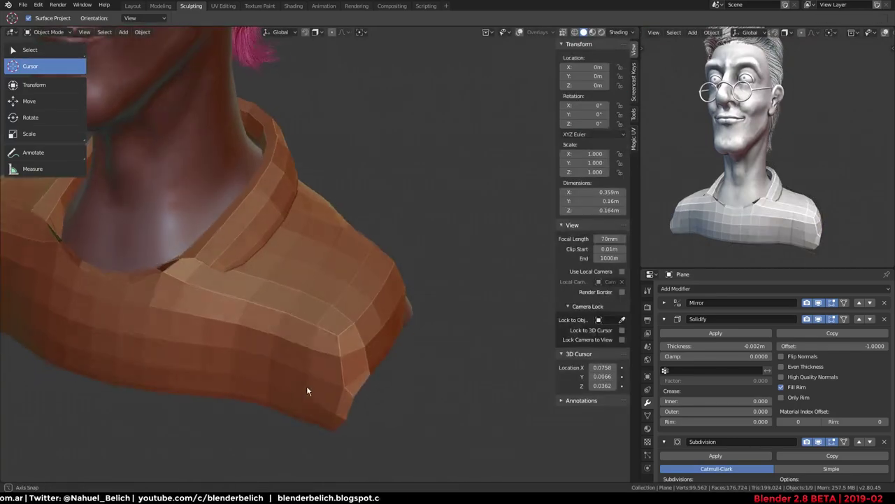
pyautogui.hotkey('ctrl', 'Tab')
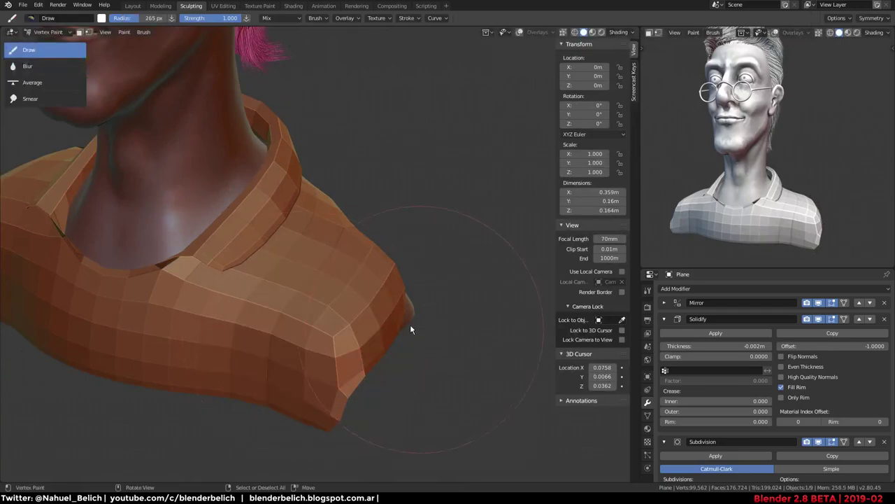
pyautogui.press('f')
pyautogui.click(333, 354)
pyautogui.press('z')
pyautogui.click(363, 445)
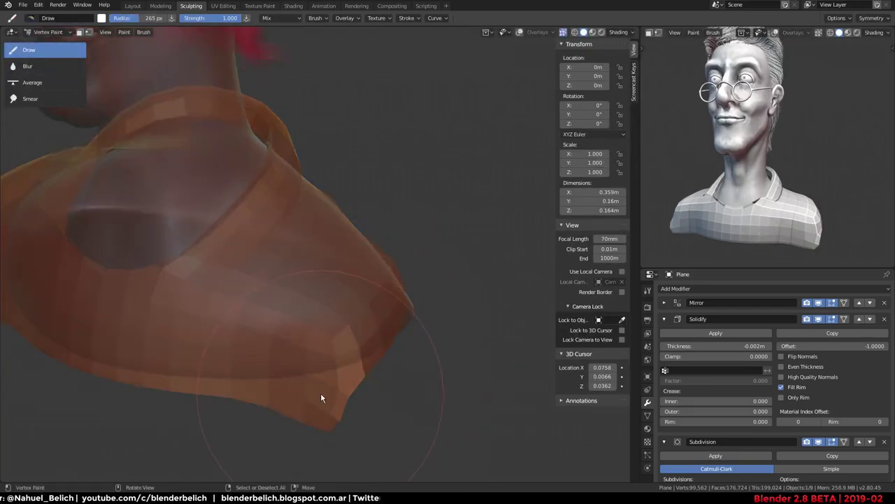
pyautogui.hotkey('ctrl', 'Tab')
pyautogui.click(367, 392)
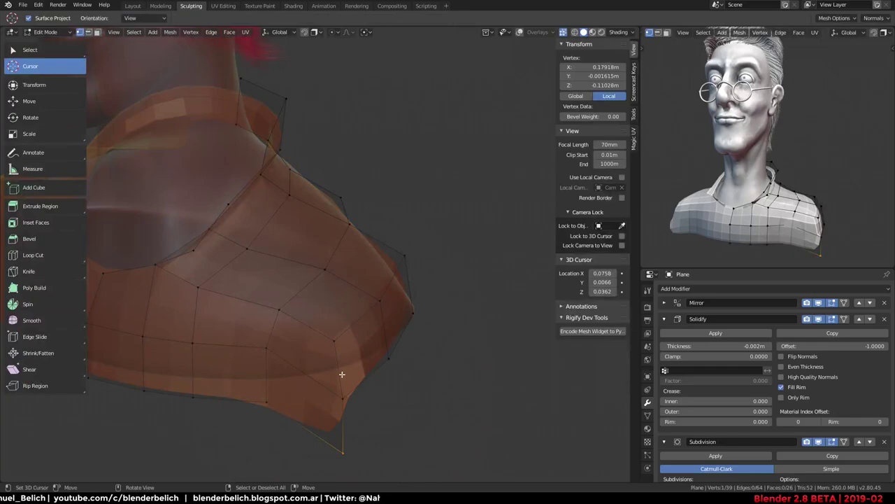
pyautogui.hotkey('ctrl', 'Tab')
pyautogui.click(337, 409)
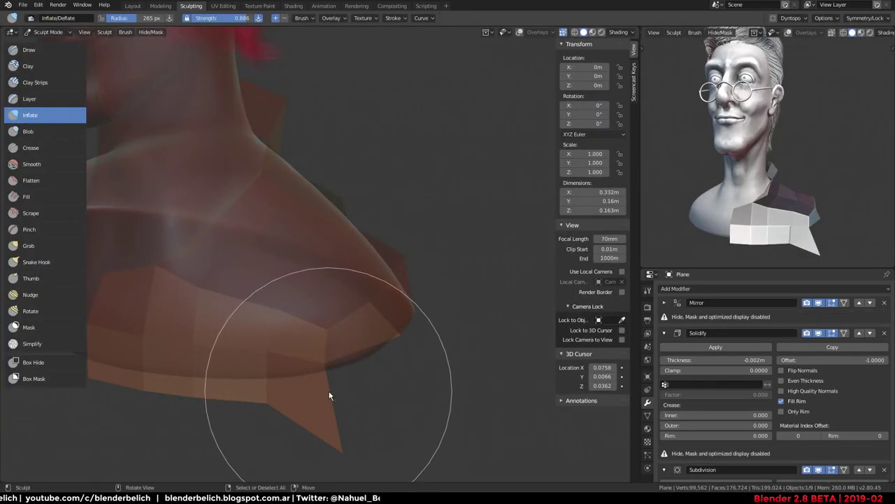
pyautogui.moveTo(331, 396)
pyautogui.mouseDown()
pyautogui.moveTo(344, 363)
pyautogui.moveTo(310, 359)
pyautogui.mouseUp()
# Shrink the shirt's side-edge vertices by -0.009 and smooth them at 0.500
pyautogui.press('Tab')
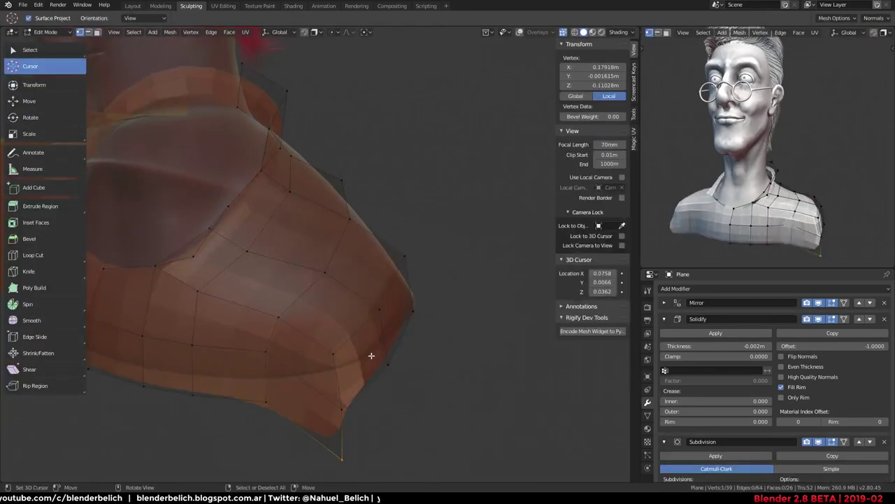
pyautogui.moveTo(372, 356)
pyautogui.mouseDown(button='middle')
pyautogui.moveTo(310, 336)
pyautogui.moveTo(400, 278)
pyautogui.mouseUp(button='middle')
pyautogui.keyDown('alt'); pyautogui.click(403, 281); pyautogui.keyUp('alt')
pyautogui.keyDown('alt'); pyautogui.click(400, 278); pyautogui.keyUp('alt')
pyautogui.hotkey('alt', 's')
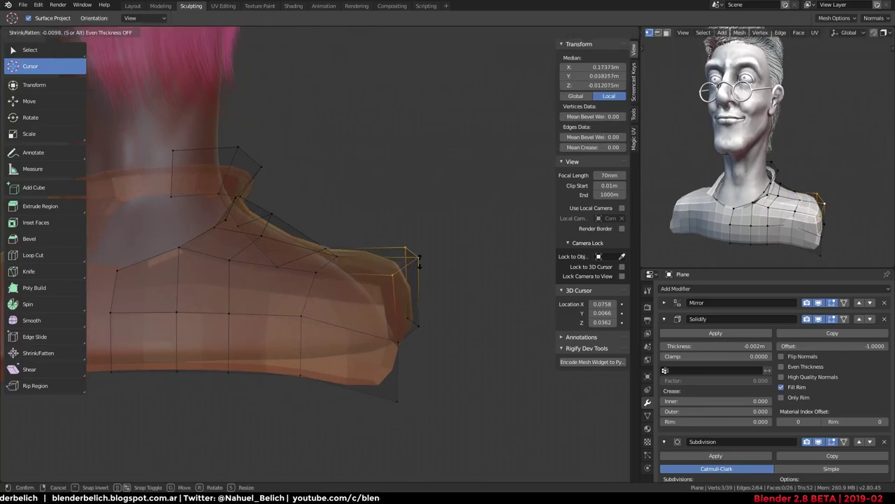
pyautogui.click(253, 411)
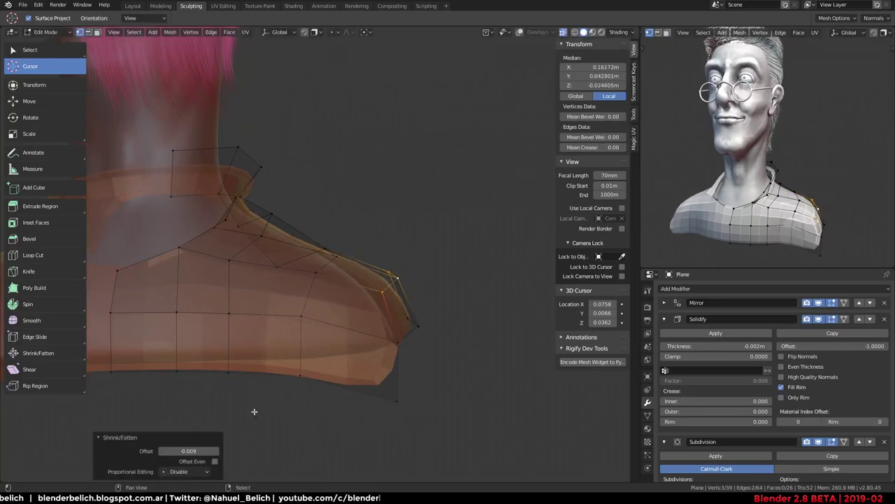
pyautogui.hotkey('ctrl', 'v')
pyautogui.click(415, 256)
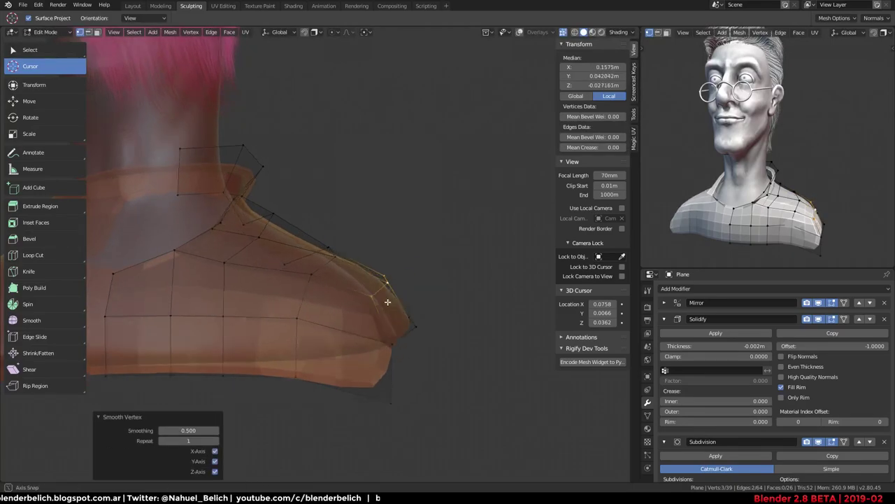
# Return to Object Mode and view the neck and collar from the front
pyautogui.moveTo(410, 257); pyautogui.dragTo(320, 314, button='middle')
pyautogui.hotkey('ctrl', 'Tab')
pyautogui.click(231, 356)
pyautogui.moveTo(230, 355)
pyautogui.mouseDown(button='middle')
pyautogui.moveTo(252, 414)
pyautogui.moveTo(326, 383)
pyautogui.moveTo(286, 370)
pyautogui.moveTo(350, 326)
pyautogui.moveTo(326, 346)
pyautogui.mouseUp(button='middle')
pyautogui.hotkey('ctrl', 'Tab')
# Reveal the hidden collar geometry in Edit Mode and add a loop cut across the collar
pyautogui.click(392, 256)
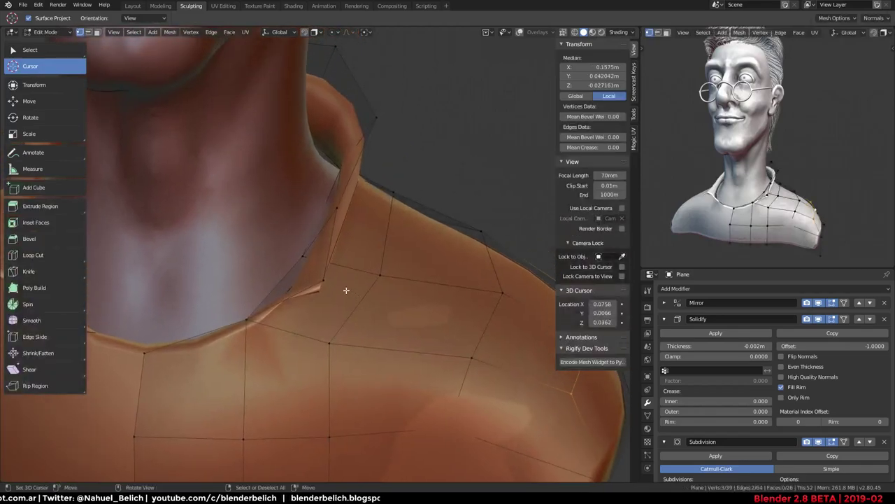
pyautogui.moveTo(345, 294); pyautogui.dragTo(369, 211, button='middle')
pyautogui.hotkey('alt', 'h')
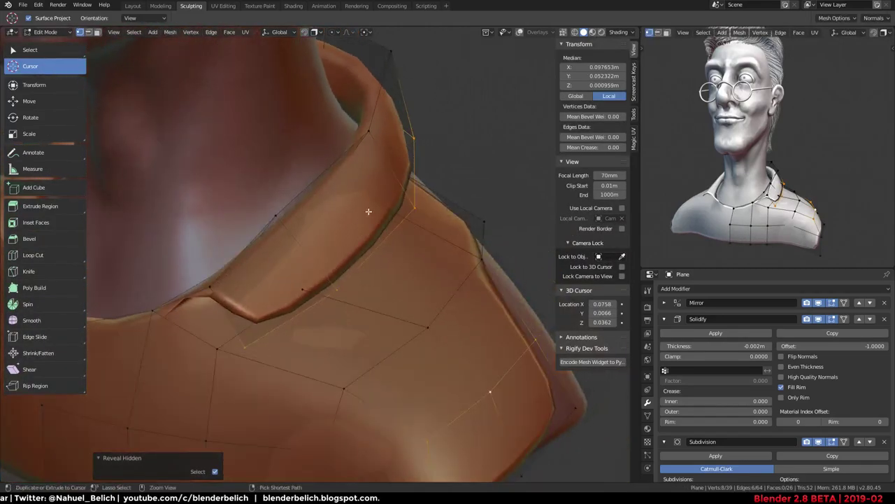
pyautogui.click(397, 177)
pyautogui.click(397, 177)
# Pull the collar's front vertex down to form a V-shaped point
pyautogui.click(234, 360)
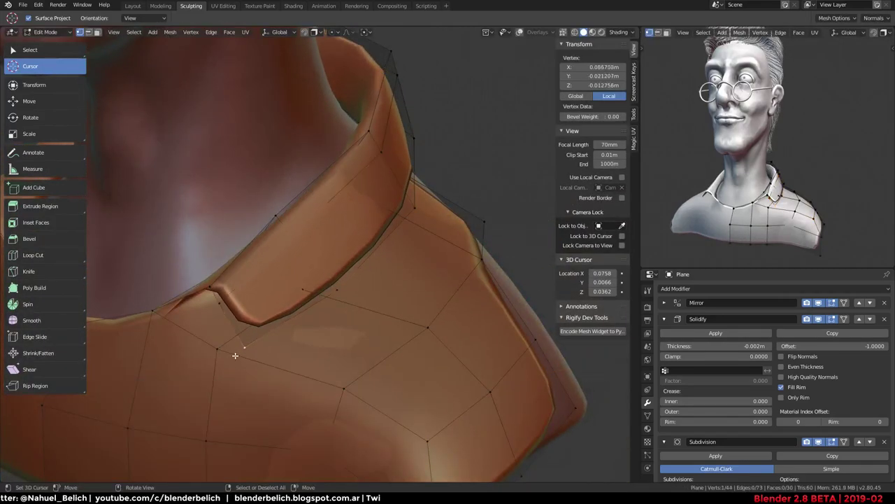
pyautogui.press('g')
pyautogui.click(271, 442)
pyautogui.moveTo(310, 366); pyautogui.dragTo(378, 314, button='middle')
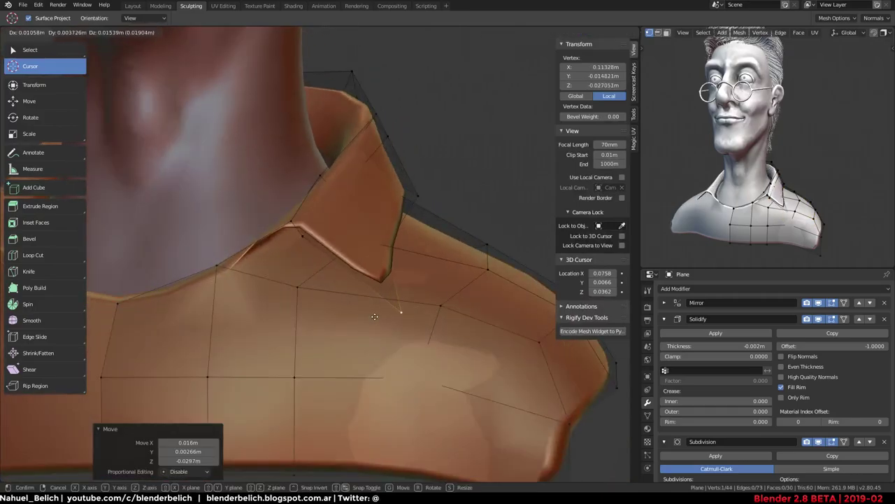
pyautogui.keyDown('alt'); pyautogui.moveTo(379, 314); pyautogui.dragTo(385, 308); pyautogui.keyUp('alt')
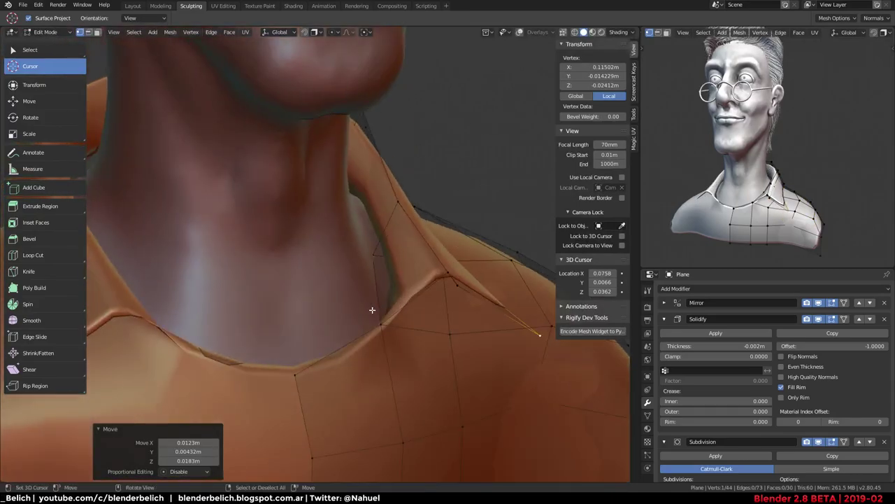
# Rip the neckline open at the front centre and pull the ripped edges apart
pyautogui.keyDown('alt'); pyautogui.click(376, 303); pyautogui.keyUp('alt')
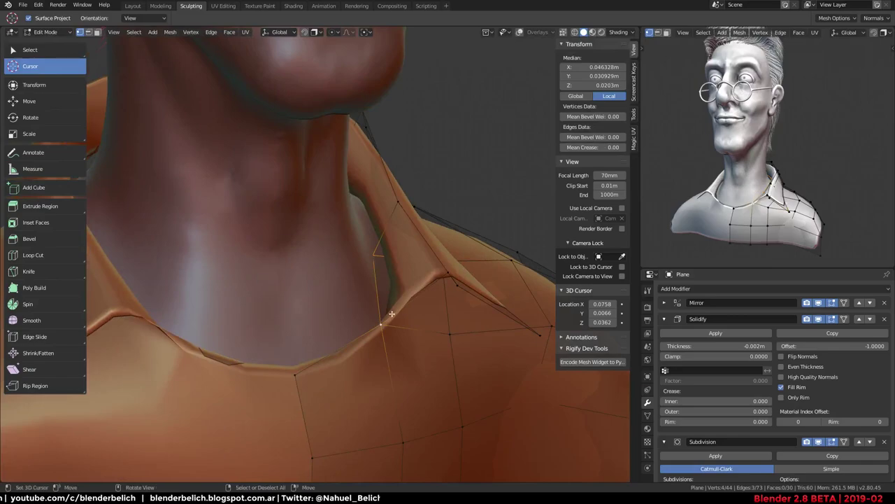
pyautogui.hotkey('alt', 'z')
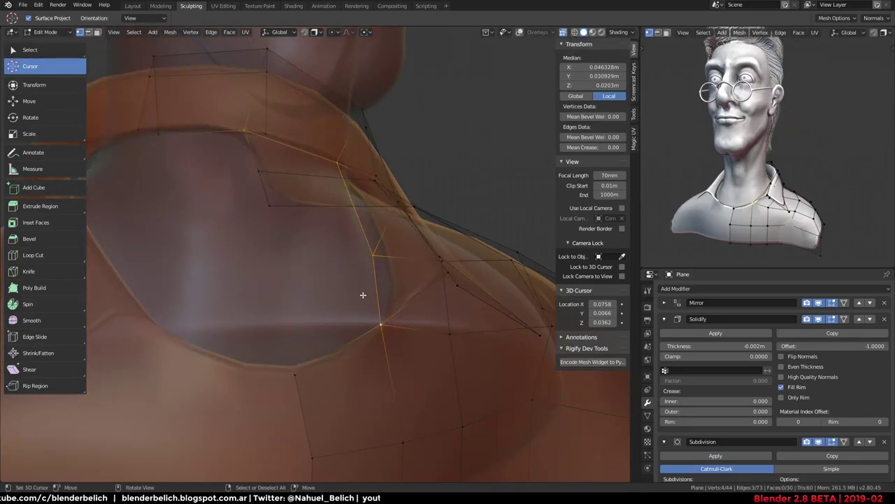
pyautogui.keyDown('alt'); pyautogui.moveTo(324, 257); pyautogui.dragTo(239, 222); pyautogui.keyUp('alt')
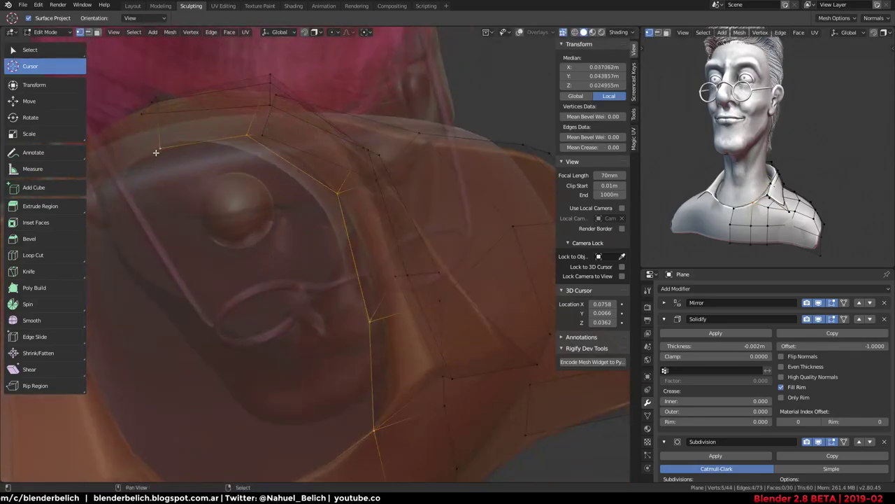
pyautogui.press('v')
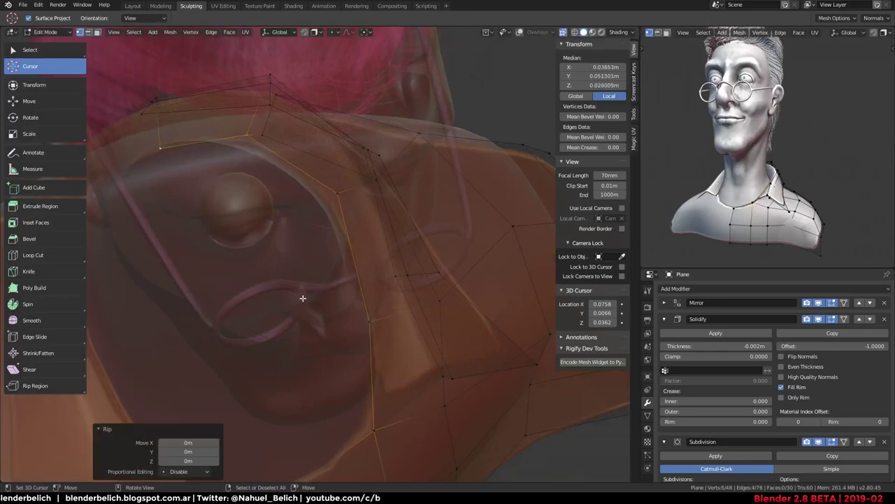
pyautogui.hotkey('alt', 'z')
pyautogui.moveTo(299, 330)
pyautogui.keyDown('alt'); pyautogui.mouseDown()
pyautogui.moveTo(282, 346)
pyautogui.moveTo(428, 282)
pyautogui.mouseUp(); pyautogui.keyUp('alt')
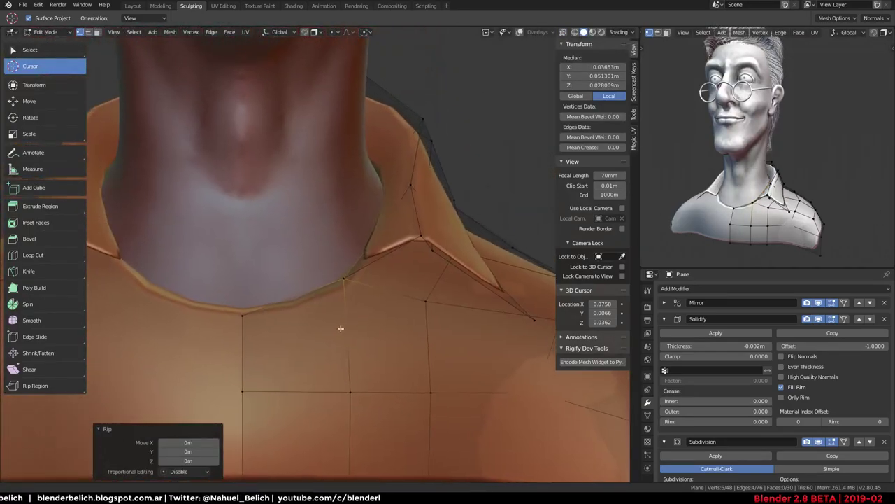
pyautogui.moveTo(448, 283); pyautogui.dragTo(420, 278, button='right')
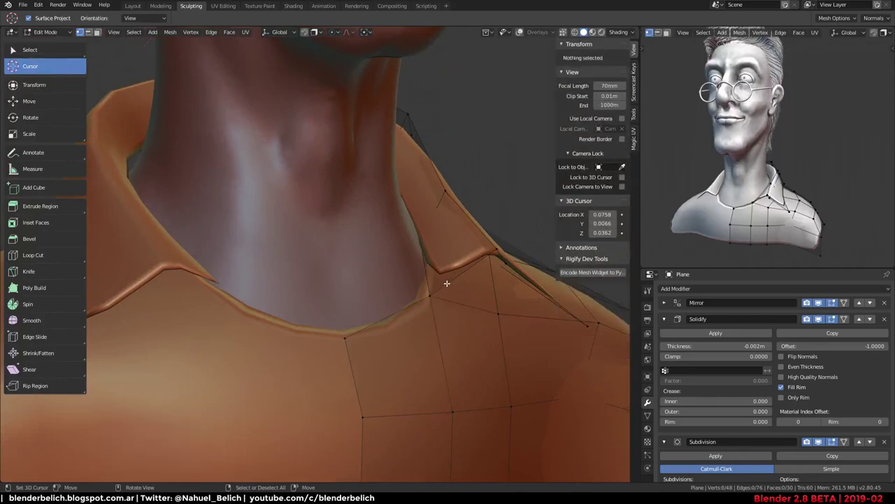
# Extrude the ripped neckline edge and lower it along the Z axis
pyautogui.hotkey('ctrl', 'z')
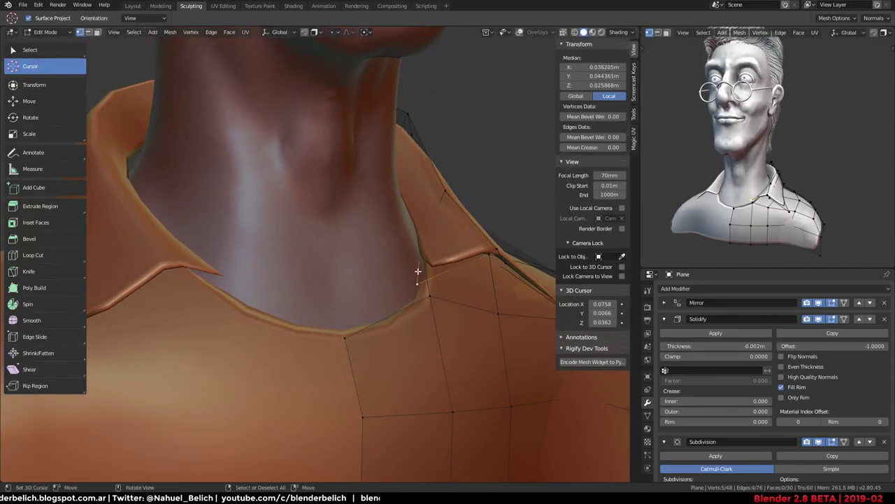
pyautogui.press('e')
pyautogui.press('Escape')
pyautogui.hotkey('alt', 'z')
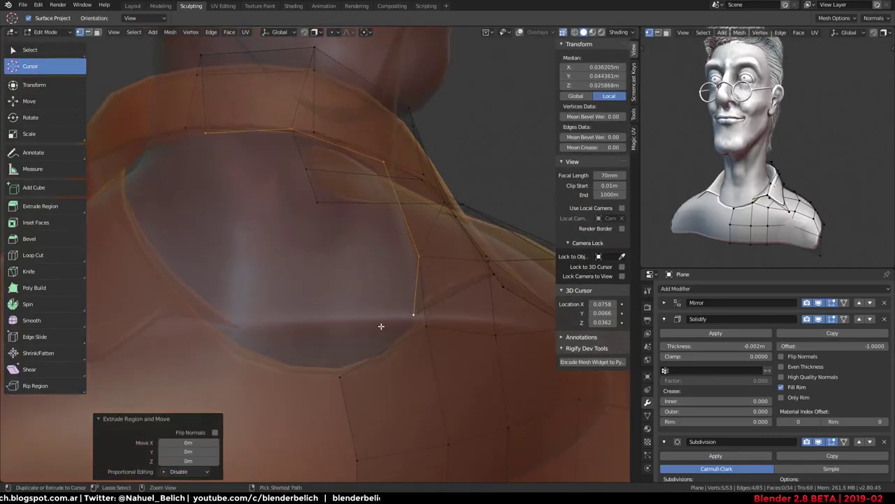
pyautogui.press('g')
pyautogui.press('z')
pyautogui.click(373, 354)
# Return to Object Mode with X-ray off, view from the front, and expand the Mirror modifier
pyautogui.press('Tab')
pyautogui.hotkey('alt', 'z')
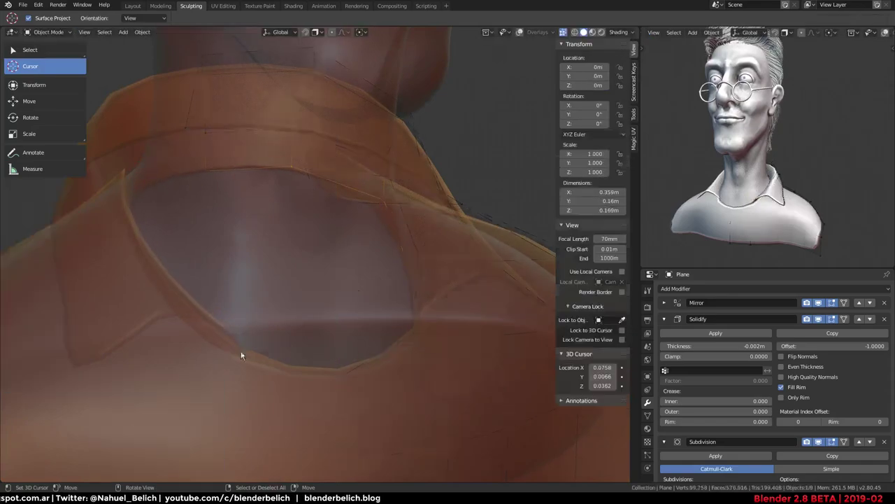
pyautogui.press('`')
pyautogui.click(294, 409)
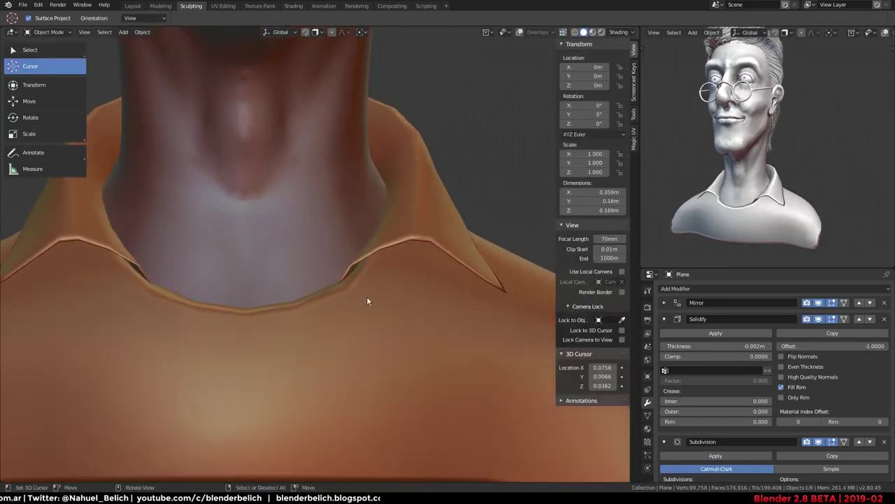
pyautogui.click(666, 303)
# Set Solidify crease inner 0.025 and outer 0.198, and Subdivision viewport levels to 3
pyautogui.scroll(-4, 713, 294)
pyautogui.scroll(-4, 695, 327)
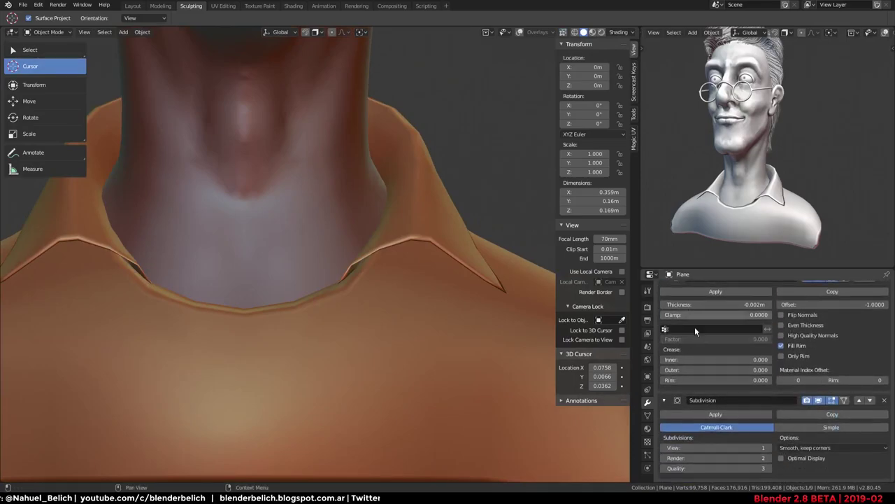
pyautogui.moveTo(736, 360); pyautogui.dragTo(805, 356)
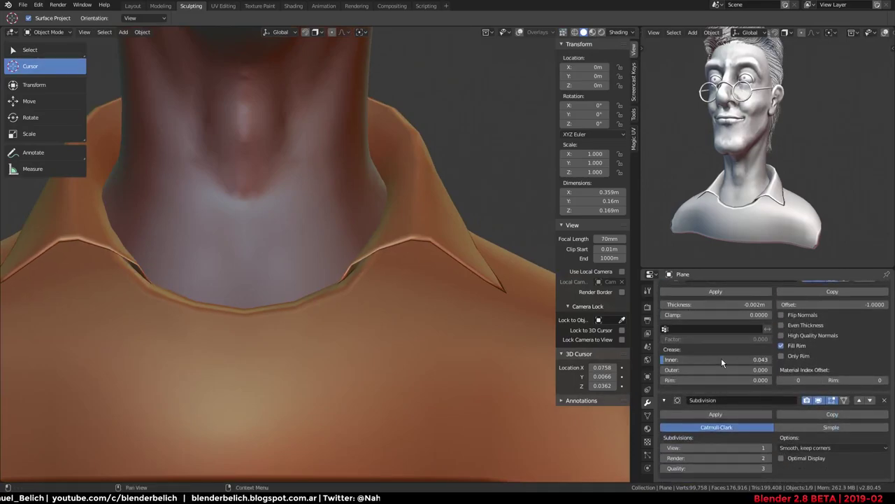
pyautogui.moveTo(721, 357); pyautogui.dragTo(723, 356)
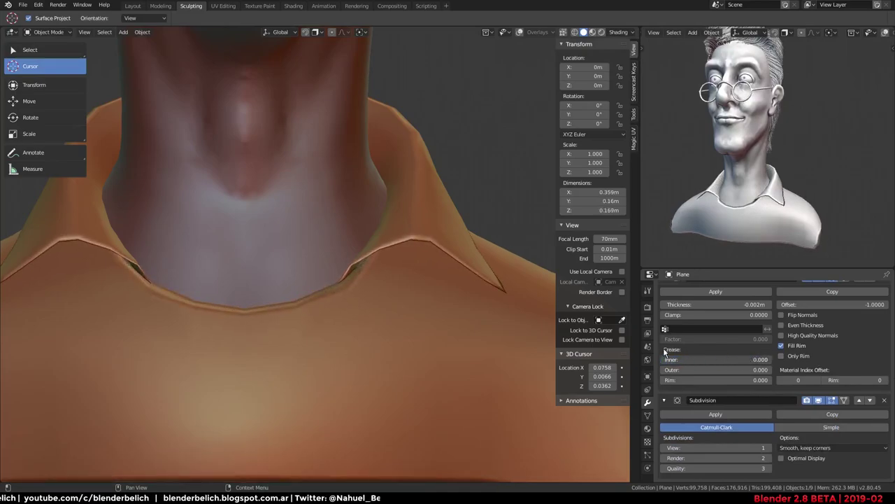
pyautogui.moveTo(713, 369)
pyautogui.mouseDown()
pyautogui.moveTo(755, 373)
pyautogui.moveTo(730, 371)
pyautogui.mouseUp()
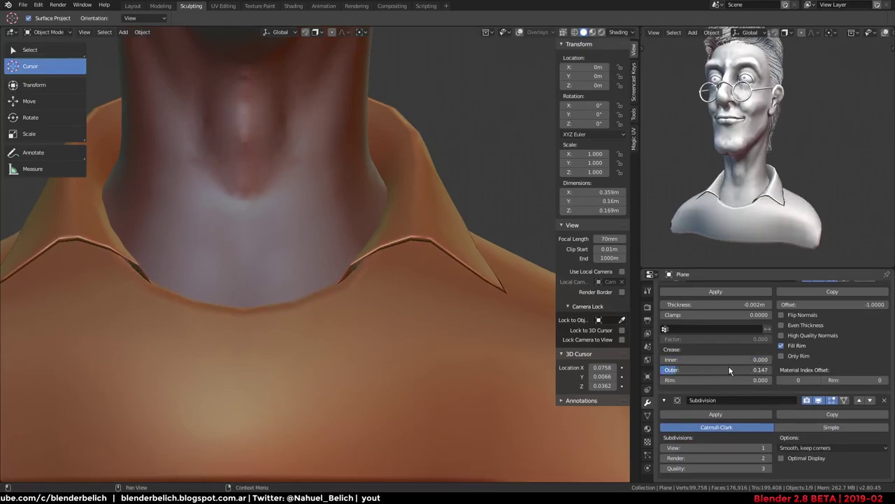
pyautogui.click(766, 446)
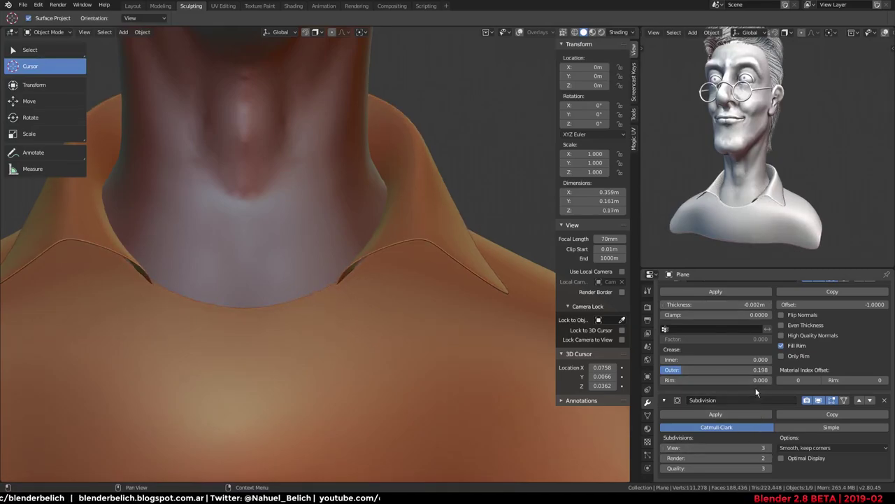
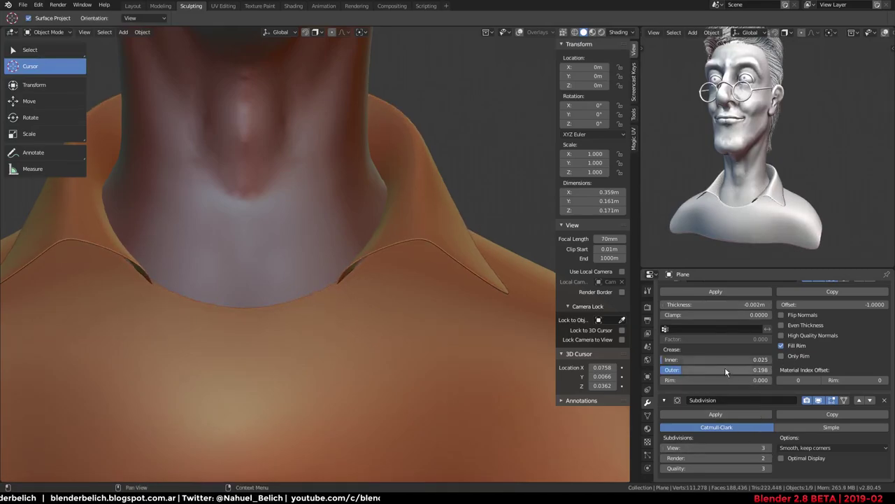
# Change the collar's Solidify thickness from -0.002m to 0.008m, then enter Edit Mode
pyautogui.scroll(3, 726, 328)
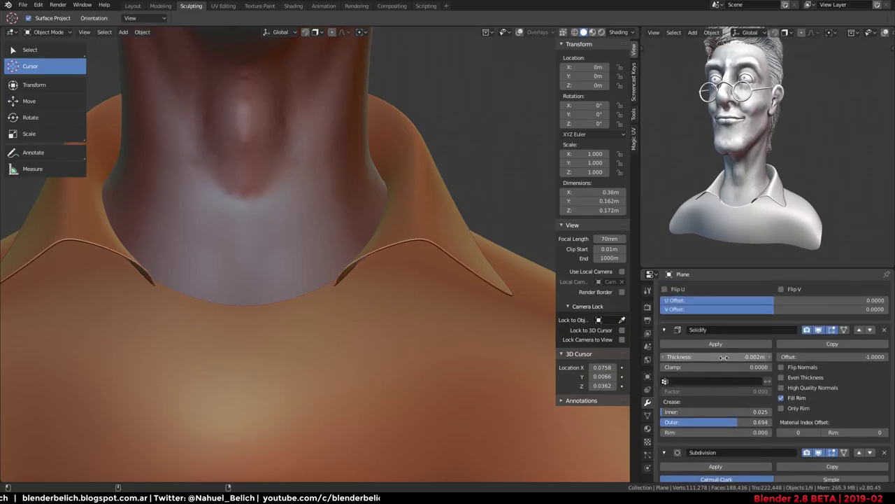
pyautogui.moveTo(723, 356); pyautogui.dragTo(748, 353)
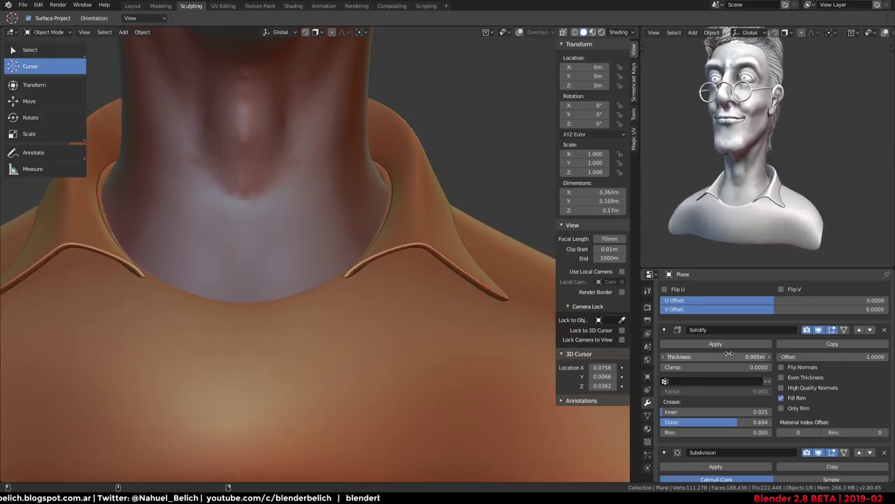
pyautogui.press('Tab')
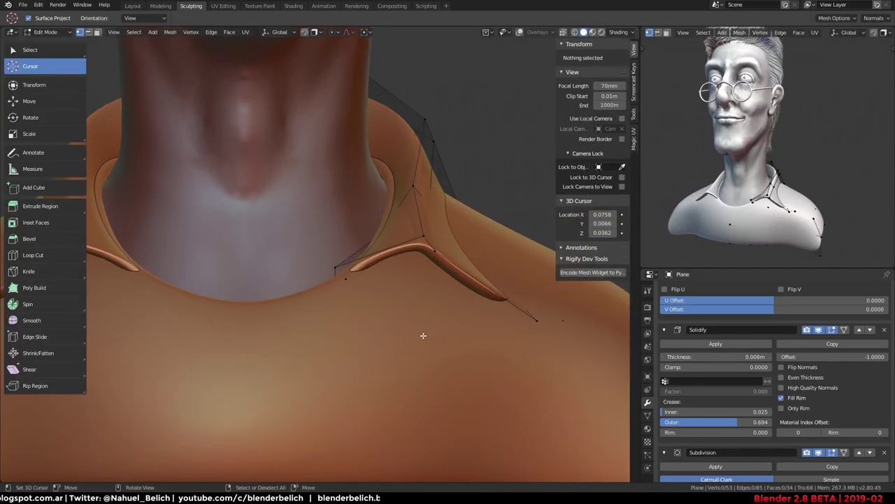
# Select a collar edge loop and orbit to view the collar against the neck
pyautogui.press('a')
pyautogui.rightClick(426, 330)
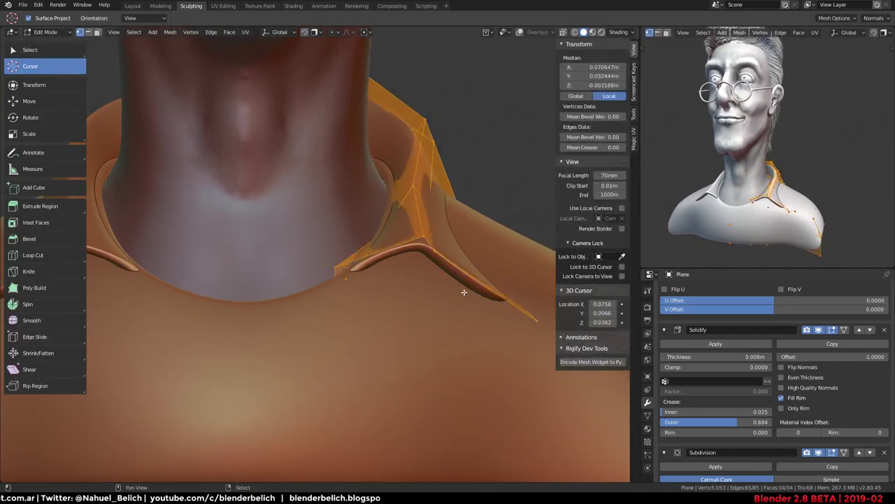
pyautogui.press('a')
pyautogui.press('Tab')
pyautogui.moveTo(347, 305)
pyautogui.mouseDown(button='middle')
pyautogui.moveTo(405, 324)
pyautogui.moveTo(386, 325)
pyautogui.moveTo(470, 325)
pyautogui.moveTo(456, 306)
pyautogui.moveTo(431, 303)
pyautogui.mouseUp(button='middle')
pyautogui.press('Tab')
pyautogui.keyDown('alt'); pyautogui.click(431, 303); pyautogui.keyUp('alt')
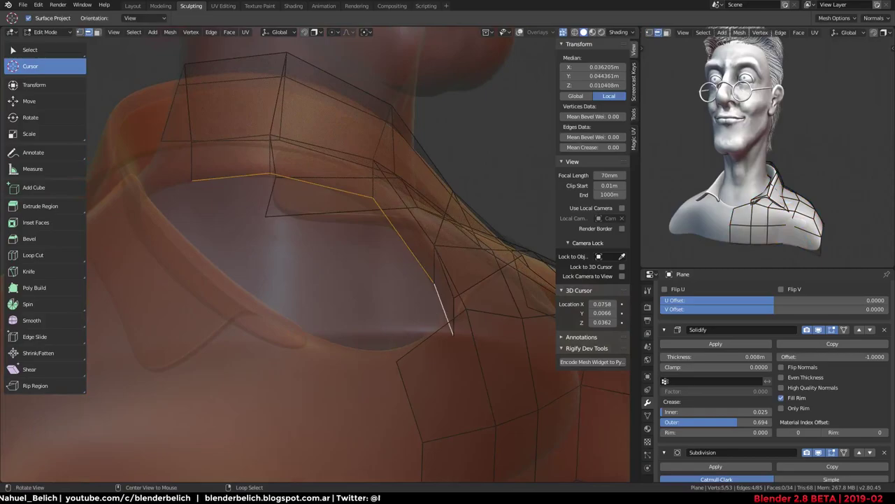
pyautogui.hotkey('ctrl', 'Tab')
pyautogui.click(346, 313)
pyautogui.moveTo(450, 374)
pyautogui.mouseDown(button='middle')
pyautogui.moveTo(451, 404)
pyautogui.moveTo(410, 366)
pyautogui.moveTo(410, 326)
pyautogui.moveTo(436, 356)
pyautogui.moveTo(433, 323)
pyautogui.mouseUp(button='middle')
pyautogui.hotkey('ctrl', 'Tab')
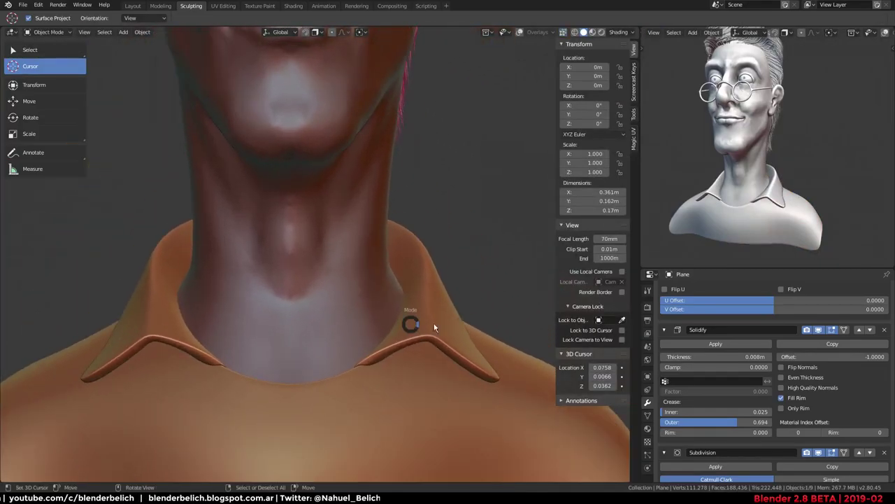
pyautogui.click(417, 282)
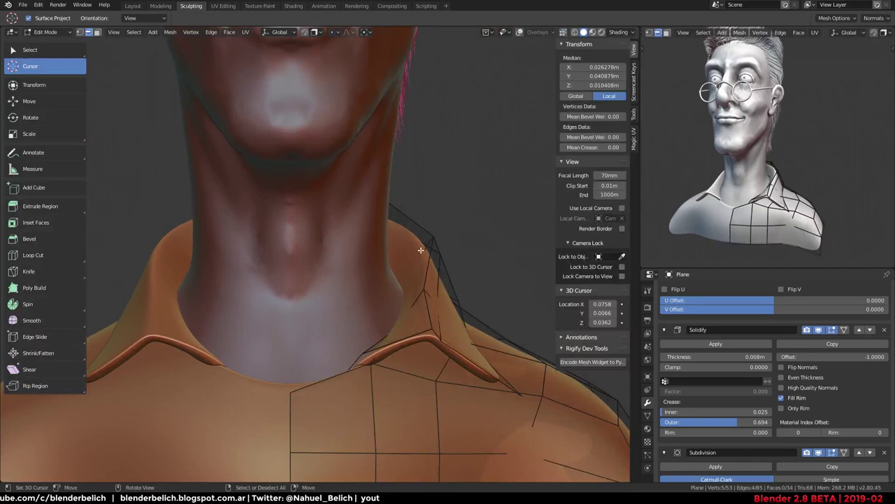
# Loop cut the collar and shrink the new loop slightly inward
pyautogui.hotkey('ctrl', 'r')
pyautogui.click(416, 292)
pyautogui.click(418, 285)
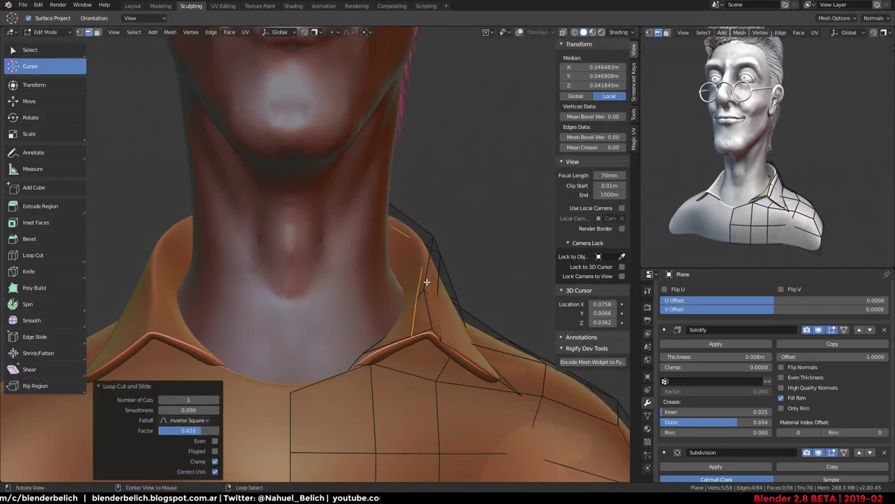
pyautogui.hotkey('alt', 's')
pyautogui.click(428, 294)
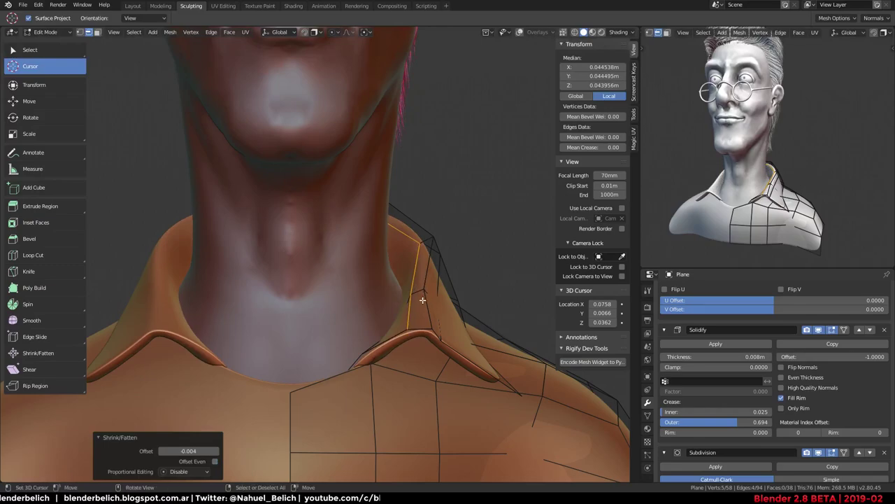
# Grow the selection into a band and raise it vertically along Z
pyautogui.press('ctrl+KP_Add')
pyautogui.press('g')
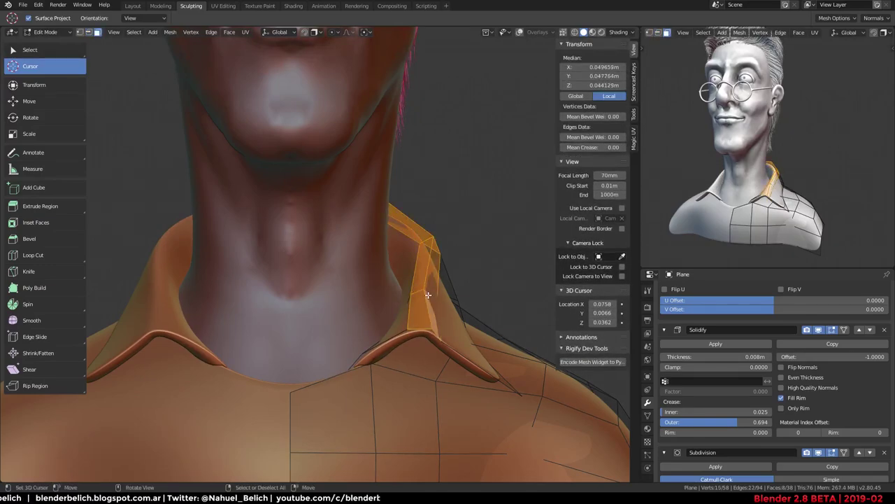
pyautogui.press('z')
pyautogui.click(428, 289)
pyautogui.hotkey('ctrl', 'Tab')
pyautogui.click(406, 263)
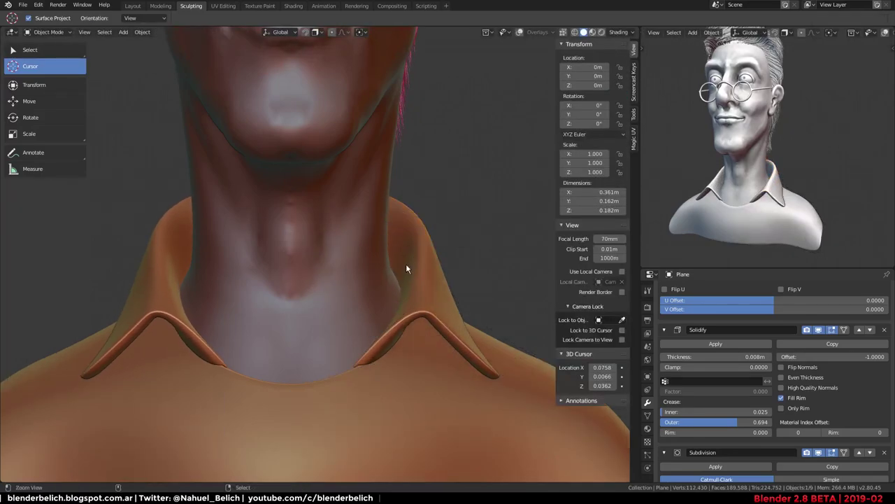
# From a three-quarter view, shrink the collar selection inward and add another loop
pyautogui.scroll(-2, 408, 303)
pyautogui.moveTo(444, 325)
pyautogui.mouseDown(button='middle')
pyautogui.moveTo(392, 306)
pyautogui.moveTo(355, 327)
pyautogui.moveTo(403, 318)
pyautogui.mouseUp(button='middle')
pyautogui.press('Tab')
pyautogui.hotkey('alt', 's')
pyautogui.click(420, 311)
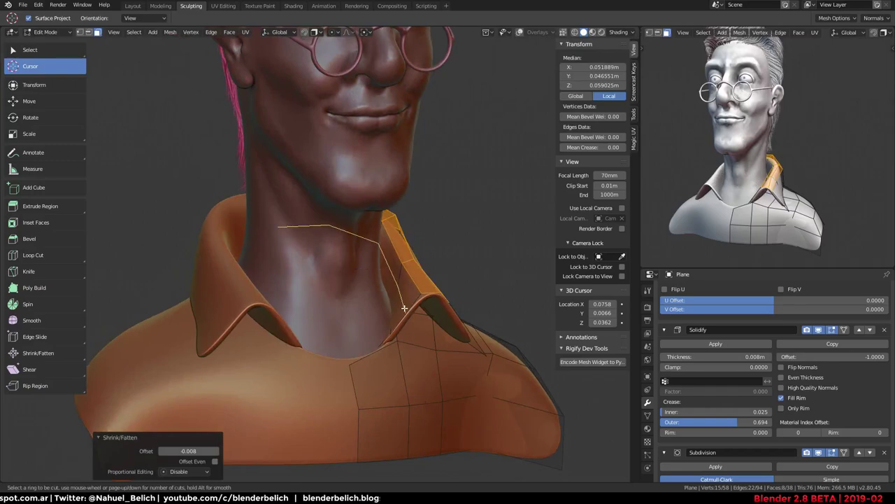
pyautogui.click(404, 308)
pyautogui.press('Return')
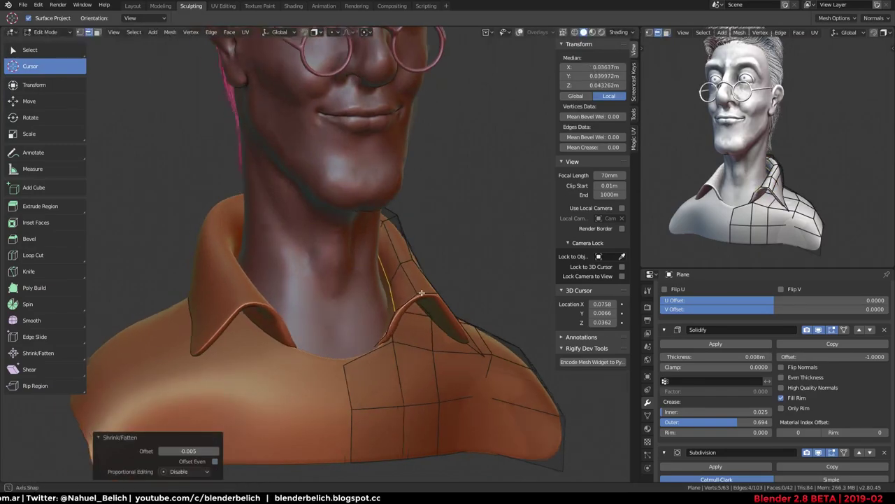
# Shrink the collar inward once more and return to Object Mode to check it
pyautogui.moveTo(454, 273); pyautogui.dragTo(418, 270, button='middle')
pyautogui.hotkey('alt', 's')
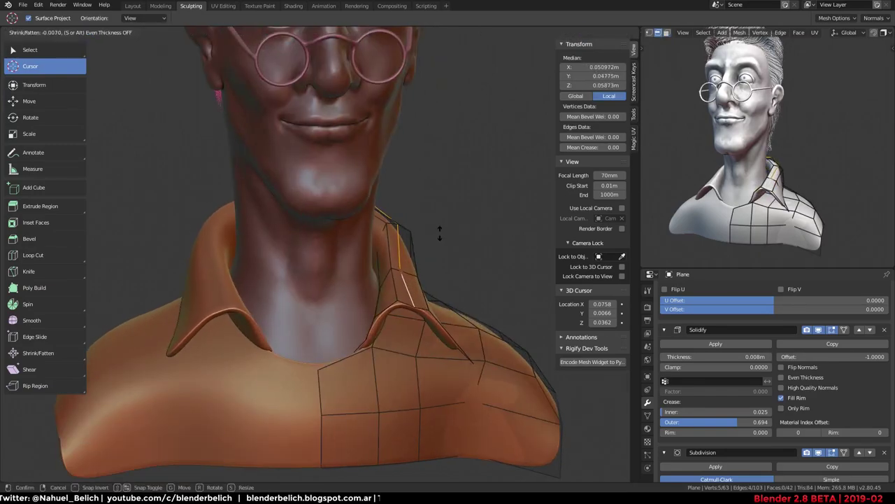
pyautogui.click(436, 217)
pyautogui.moveTo(436, 216)
pyautogui.mouseDown(button='middle')
pyautogui.moveTo(413, 244)
pyautogui.moveTo(381, 256)
pyautogui.mouseUp(button='middle')
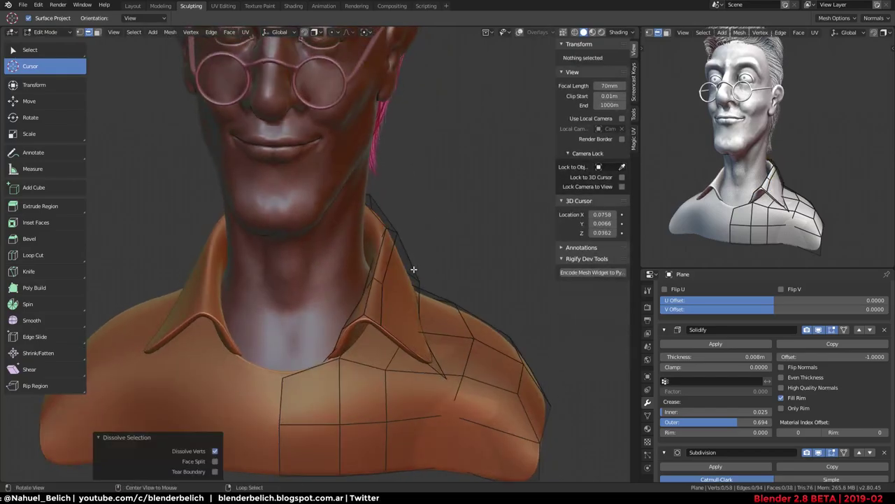
pyautogui.hotkey('ctrl', 'Tab')
pyautogui.click(326, 256)
pyautogui.moveTo(326, 256)
pyautogui.mouseDown(button='middle')
pyautogui.moveTo(376, 274)
pyautogui.moveTo(382, 310)
pyautogui.moveTo(420, 301)
pyautogui.mouseUp(button='middle')
pyautogui.moveTo(762, 182)
pyautogui.mouseDown(button='middle')
pyautogui.moveTo(782, 203)
pyautogui.moveTo(785, 180)
pyautogui.moveTo(757, 195)
pyautogui.moveTo(765, 216)
pyautogui.moveTo(773, 194)
pyautogui.mouseUp(button='middle')
pyautogui.scroll(-3, 784, 181)
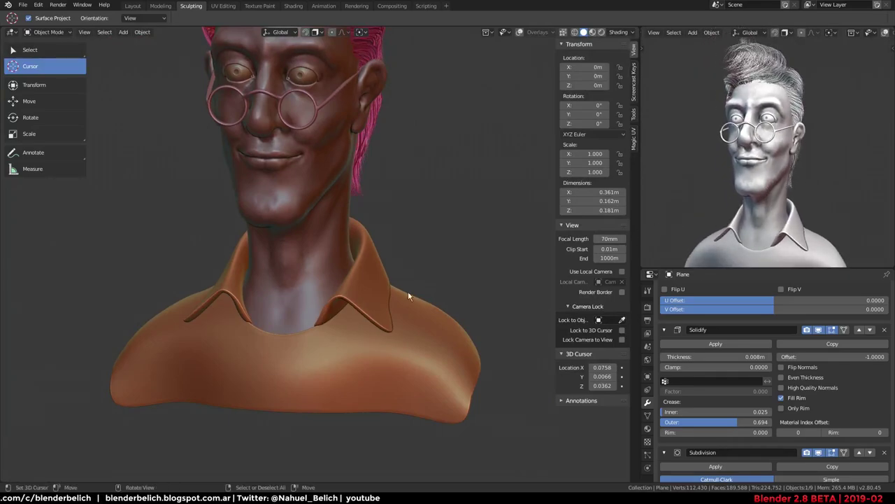
# Add two new vertices extending the shirt edge from its bottom tip
pyautogui.press('Tab')
pyautogui.moveTo(251, 340)
pyautogui.mouseDown(button='middle')
pyautogui.moveTo(226, 406)
pyautogui.moveTo(315, 334)
pyautogui.moveTo(368, 330)
pyautogui.moveTo(367, 390)
pyautogui.moveTo(381, 380)
pyautogui.moveTo(365, 376)
pyautogui.moveTo(354, 329)
pyautogui.mouseUp(button='middle')
pyautogui.click(366, 411)
pyautogui.keyDown('ctrl'); pyautogui.rightClick(402, 384); pyautogui.keyUp('ctrl')
pyautogui.keyDown('ctrl'); pyautogui.rightClick(339, 344); pyautogui.keyUp('ctrl')
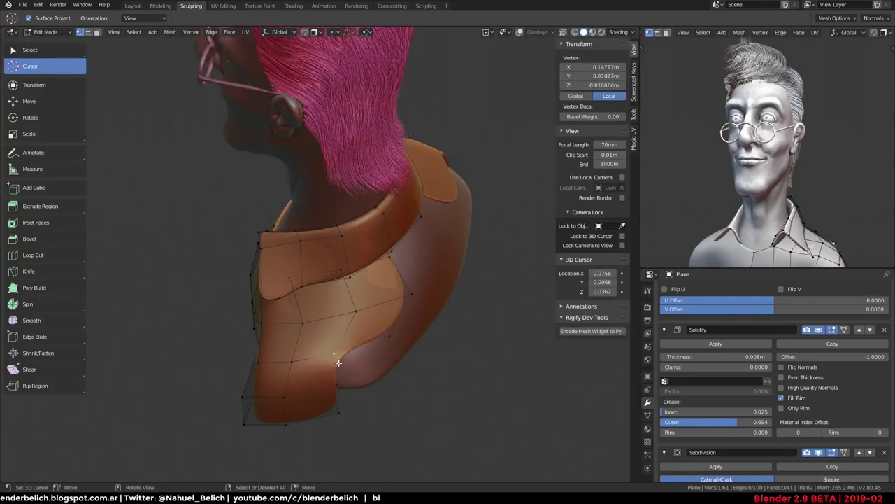
# Extrude the edge beside the collar gap and fill a face across it
pyautogui.moveTo(423, 333); pyautogui.dragTo(354, 338, button='middle')
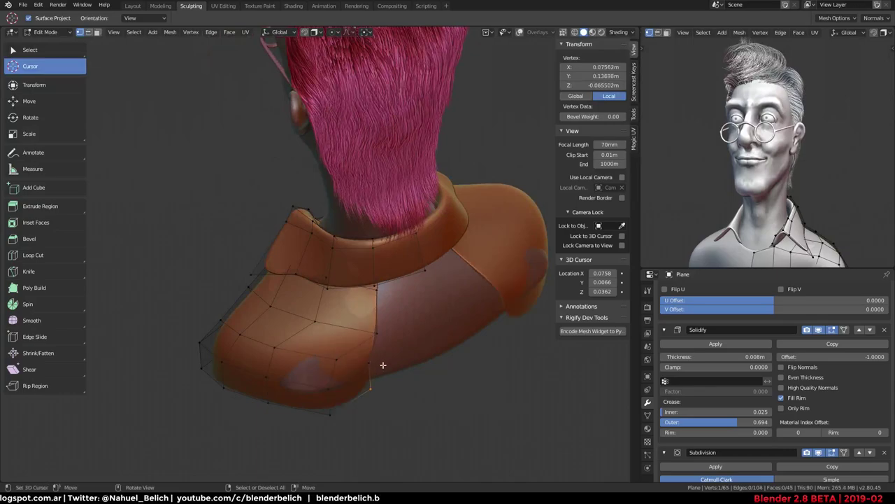
pyautogui.moveTo(386, 345); pyautogui.dragTo(372, 347, button='middle')
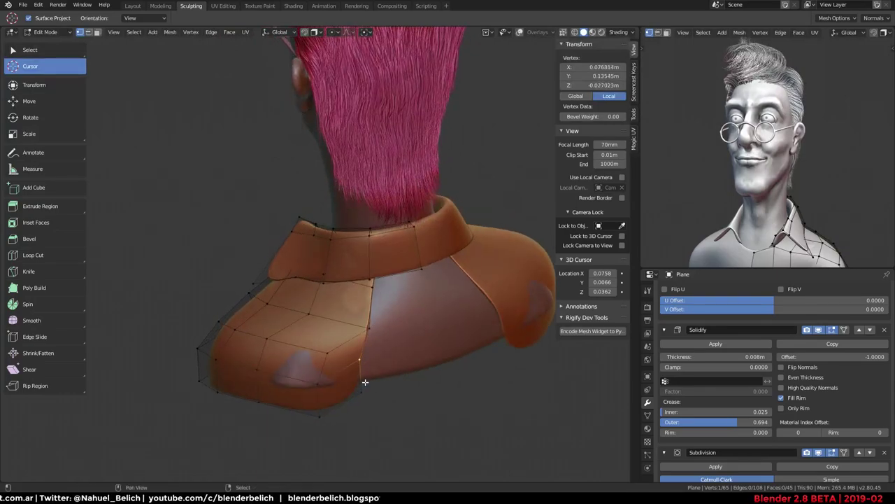
pyautogui.keyDown('shift'); pyautogui.click(383, 365); pyautogui.keyUp('shift')
pyautogui.press('e')
pyautogui.click(501, 326)
pyautogui.moveTo(501, 326); pyautogui.dragTo(420, 336, button='middle')
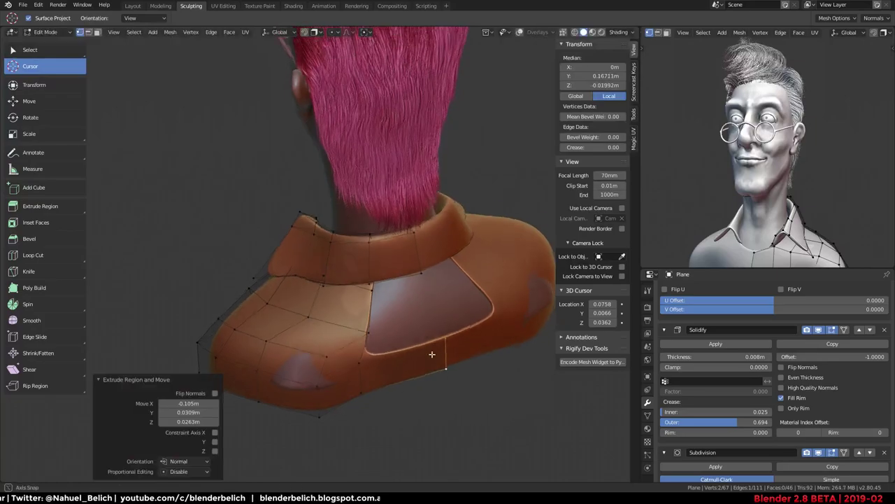
pyautogui.click(361, 362)
pyautogui.press('f')
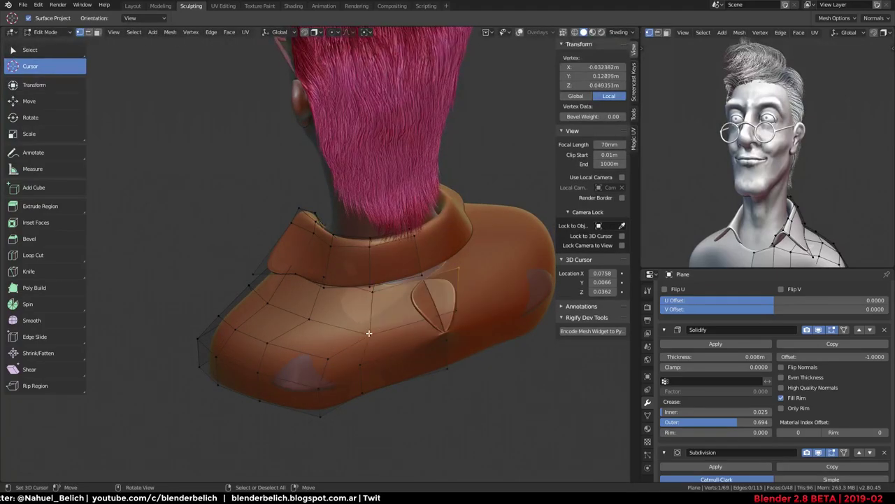
# Move the vertices beside the collar into place
pyautogui.press('g')
pyautogui.click(445, 289)
pyautogui.hotkey('alt', 'a')
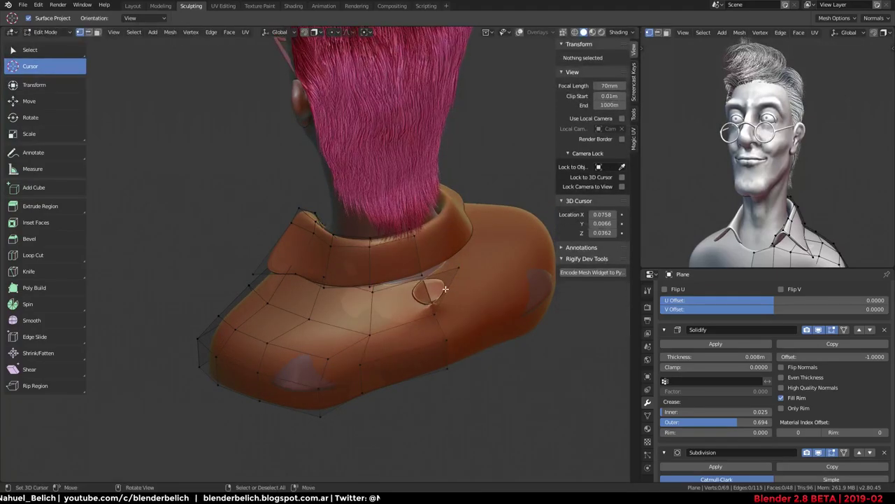
pyautogui.click(459, 270)
pyautogui.press('g')
pyautogui.click(455, 280)
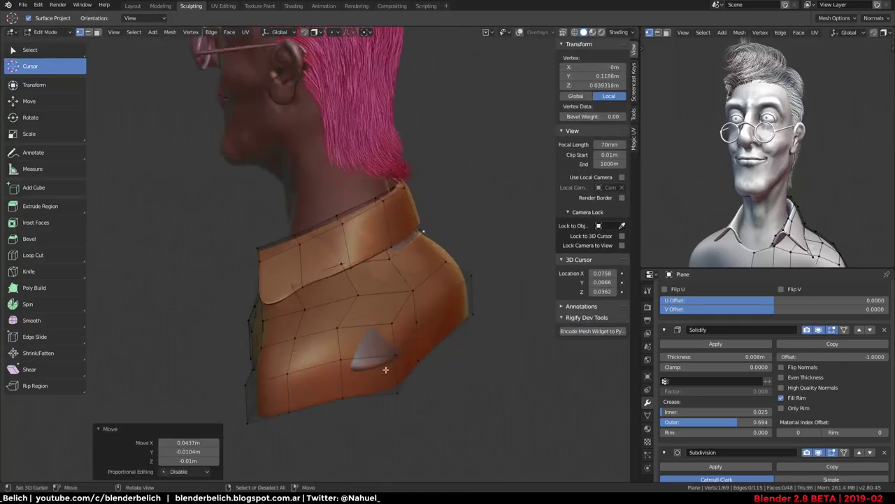
pyautogui.moveTo(455, 280)
pyautogui.mouseDown(button='middle')
pyautogui.moveTo(433, 362)
pyautogui.moveTo(405, 266)
pyautogui.moveTo(416, 296)
pyautogui.mouseUp(button='middle')
# Extrude the shirt's bottom edge loop 0.0589m downward to lengthen the torso
pyautogui.hotkey('ctrl', 'Tab')
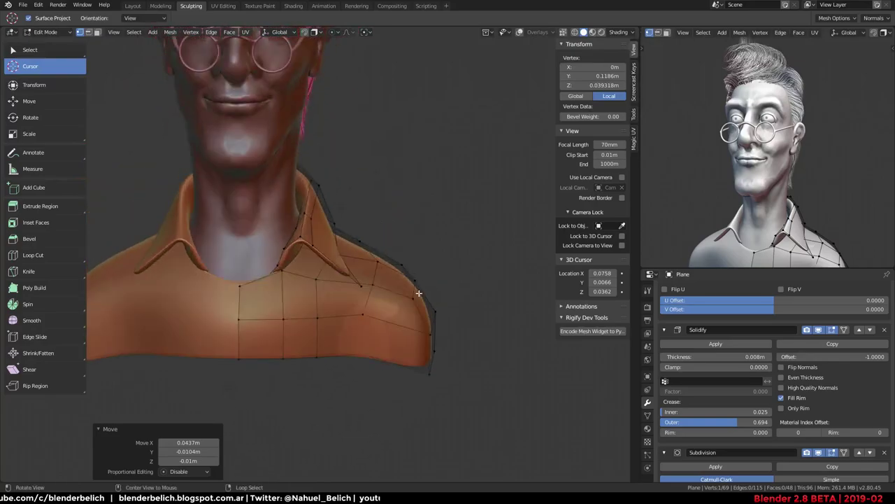
pyautogui.keyDown('alt'); pyautogui.click(385, 366); pyautogui.keyUp('alt')
pyautogui.press('e')
pyautogui.click(420, 375)
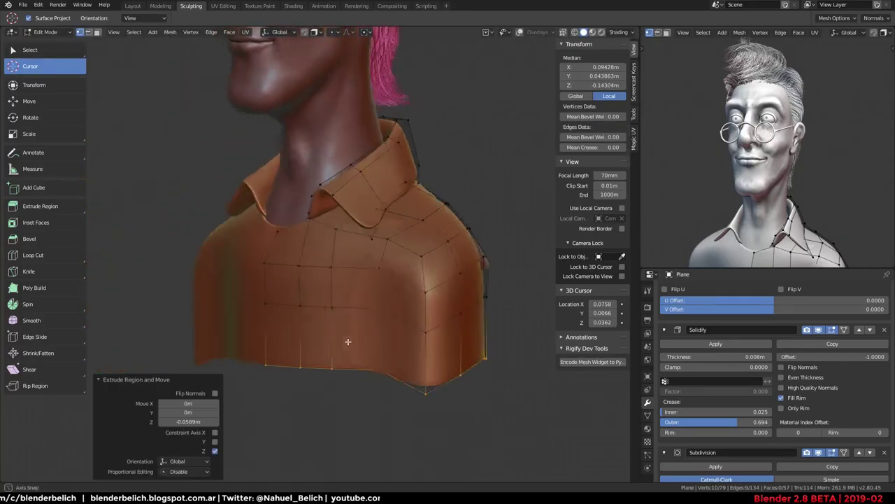
pyautogui.moveTo(420, 376); pyautogui.dragTo(403, 335, button='middle')
pyautogui.hotkey('ctrl', 'Tab')
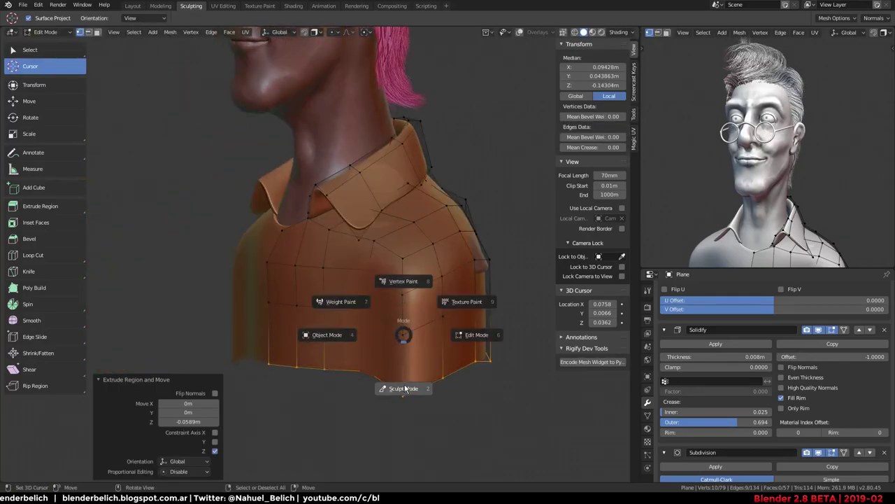
# Inflate the shirt shoulder in Sculpt Mode, then reshape it with the Grab brush
pyautogui.click(404, 389)
pyautogui.moveTo(436, 326)
pyautogui.mouseDown()
pyautogui.moveTo(435, 305)
pyautogui.moveTo(467, 275)
pyautogui.mouseUp()
pyautogui.moveTo(428, 299)
pyautogui.mouseDown(button='middle')
pyautogui.moveTo(440, 310)
pyautogui.moveTo(429, 320)
pyautogui.moveTo(462, 300)
pyautogui.mouseUp(button='middle')
pyautogui.press('g')
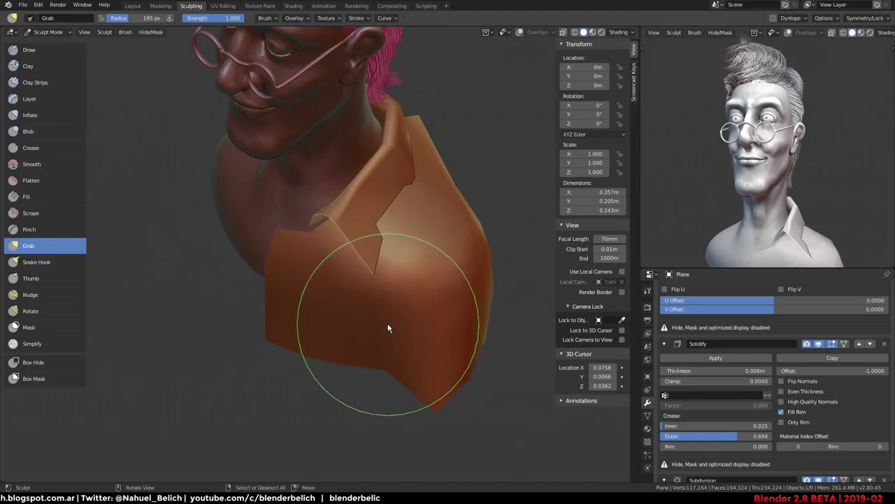
pyautogui.moveTo(398, 319); pyautogui.dragTo(395, 319)
pyautogui.hotkey('ctrl', 'Tab')
pyautogui.moveTo(375, 307)
pyautogui.mouseDown(button='middle')
pyautogui.moveTo(399, 286)
pyautogui.moveTo(406, 320)
pyautogui.moveTo(408, 277)
pyautogui.moveTo(420, 303)
pyautogui.moveTo(463, 336)
pyautogui.mouseUp(button='middle')
pyautogui.press('Tab')
pyautogui.press('Tab')
# Save the bust as Egon_v001.blend
pyautogui.moveTo(398, 297)
pyautogui.mouseDown(button='middle')
pyautogui.moveTo(426, 306)
pyautogui.moveTo(371, 323)
pyautogui.moveTo(417, 277)
pyautogui.mouseUp(button='middle')
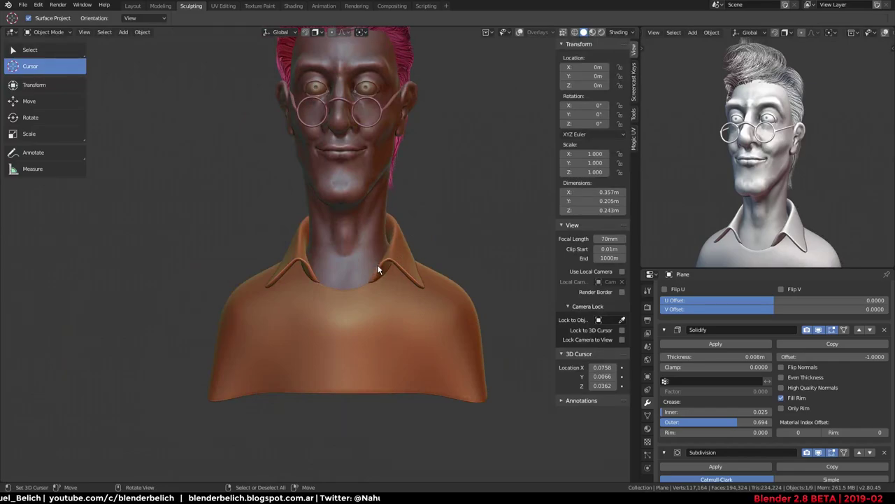
pyautogui.moveTo(759, 133); pyautogui.dragTo(727, 140, button='middle')
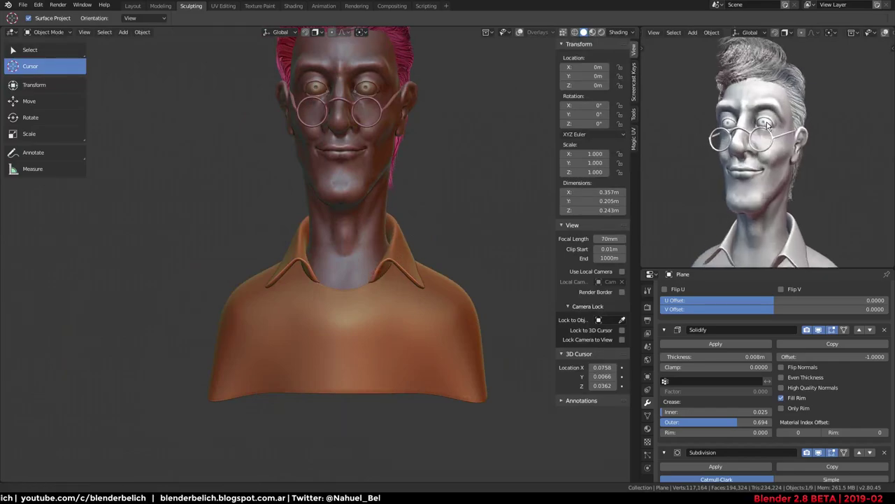
pyautogui.moveTo(381, 213); pyautogui.dragTo(352, 213, button='middle')
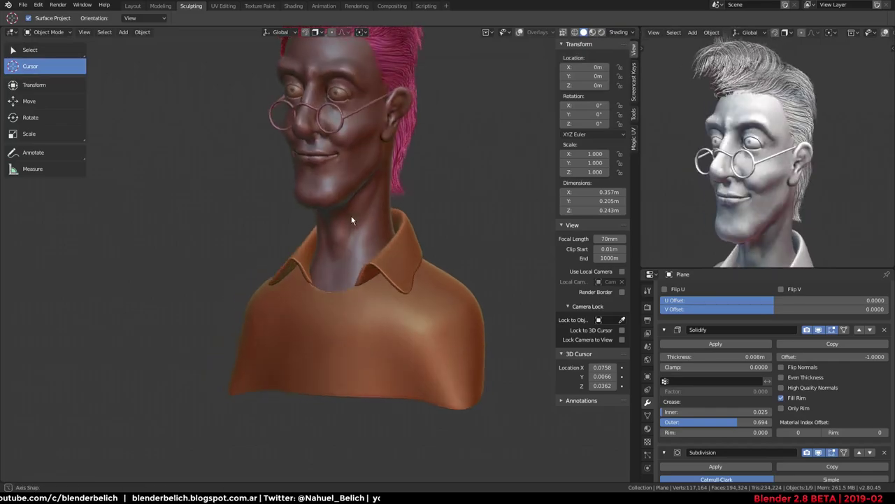
pyautogui.hotkey('ctrl', 's')
pyautogui.hotkey('ctrl', 'shift', 's')
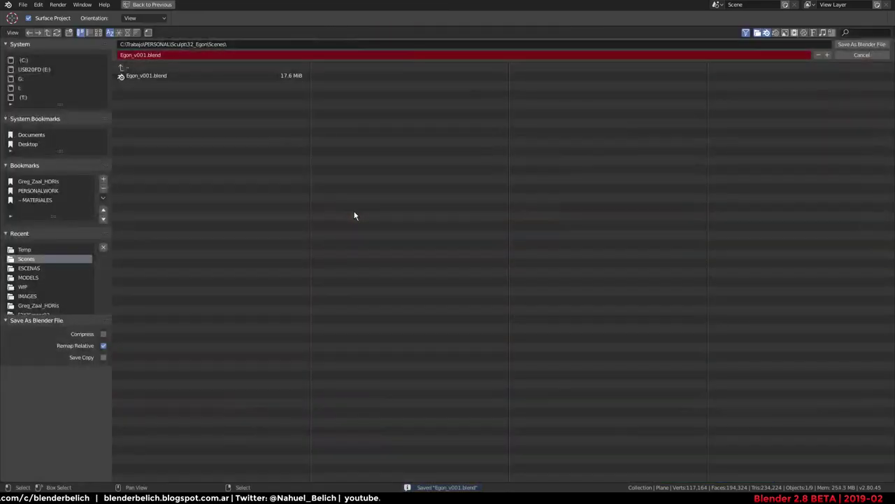
pyautogui.press('Escape')
pyautogui.press('Escape')
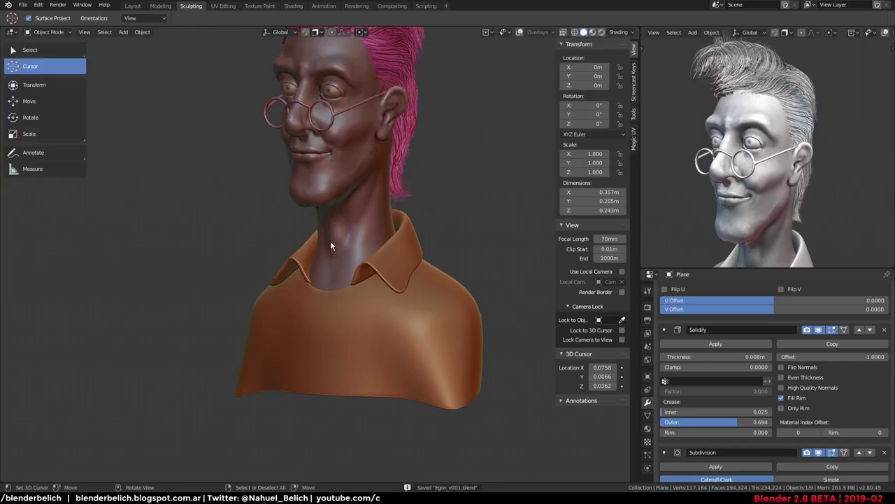
# Orbit to a side profile of the bust and bring up the Add menu
pyautogui.moveTo(316, 212)
pyautogui.mouseDown(button='middle')
pyautogui.moveTo(346, 204)
pyautogui.moveTo(299, 258)
pyautogui.moveTo(291, 252)
pyautogui.moveTo(338, 255)
pyautogui.mouseUp(button='middle')
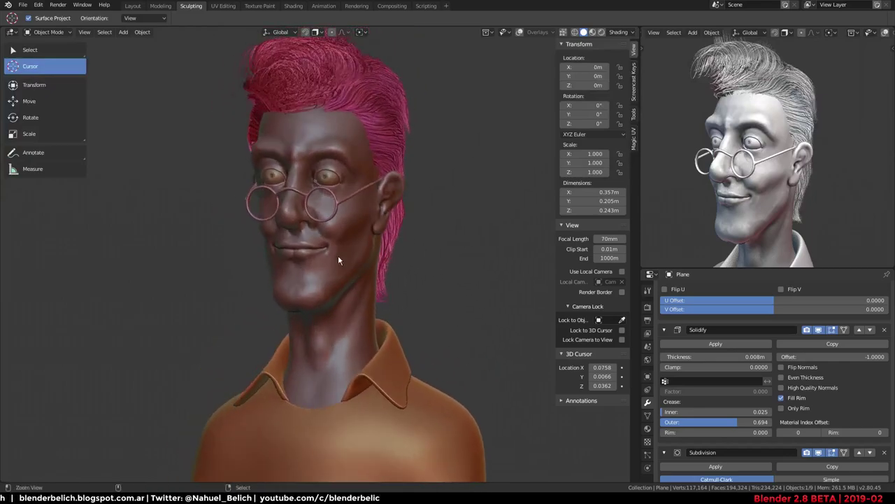
pyautogui.moveTo(734, 203); pyautogui.dragTo(743, 205, button='middle')
pyautogui.moveTo(389, 261); pyautogui.dragTo(404, 277, button='middle')
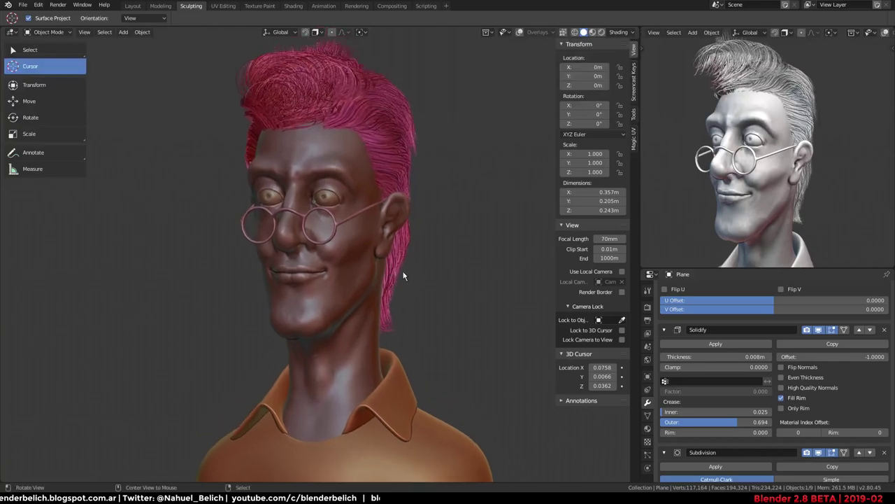
pyautogui.keyDown('ctrl'); pyautogui.moveTo(379, 326); pyautogui.dragTo(369, 338, button='middle'); pyautogui.keyUp('ctrl')
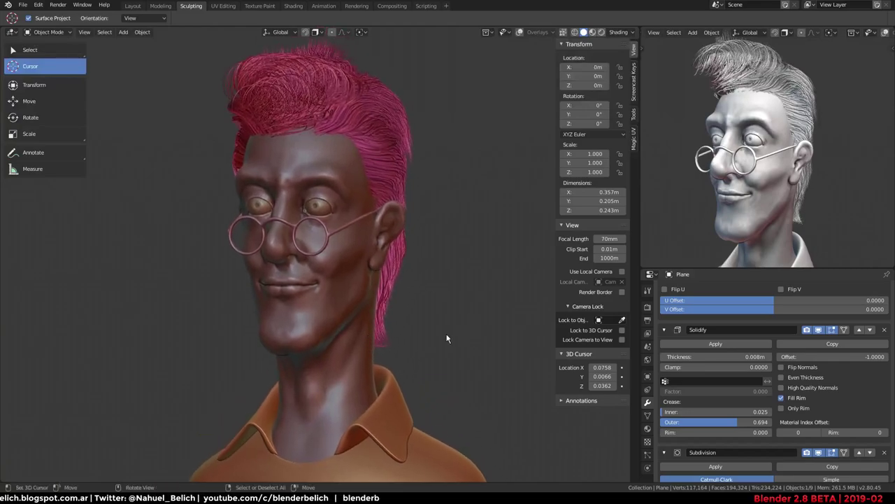
pyautogui.moveTo(447, 339); pyautogui.dragTo(341, 384, button='middle')
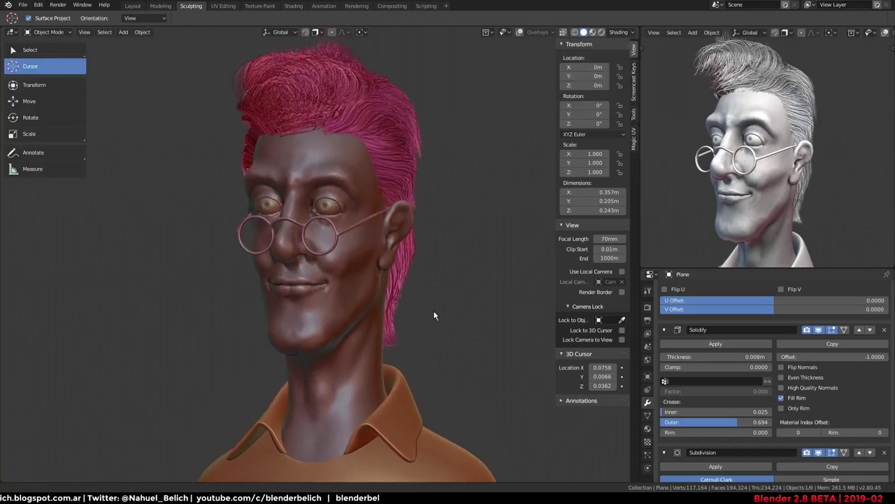
pyautogui.rightClick(325, 339)
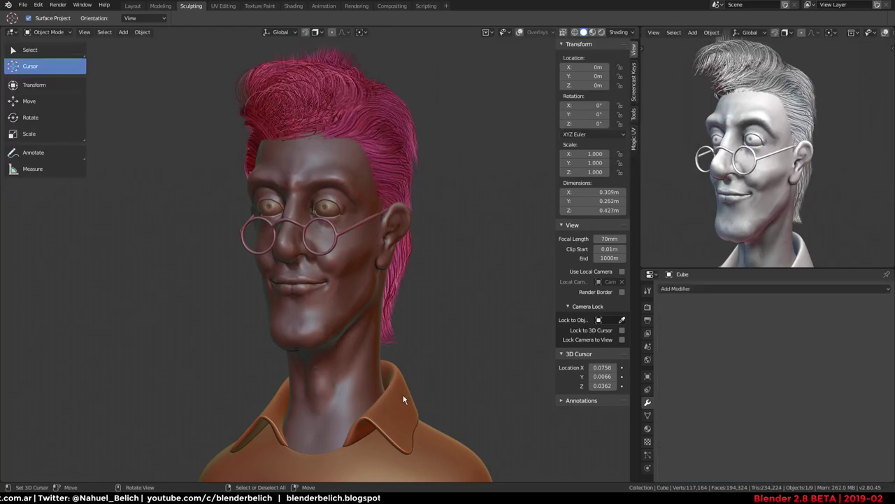
pyautogui.moveTo(390, 403)
pyautogui.mouseDown(button='middle')
pyautogui.moveTo(386, 352)
pyautogui.moveTo(383, 376)
pyautogui.moveTo(391, 358)
pyautogui.mouseUp(button='middle')
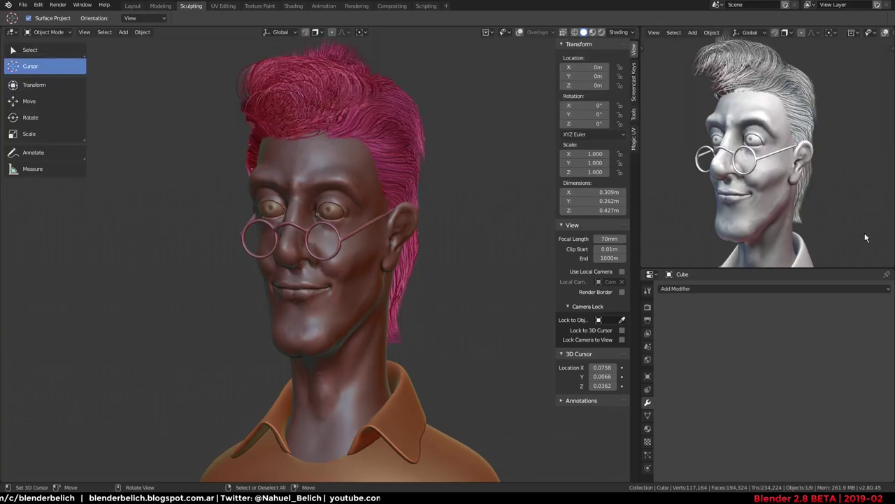
pyautogui.moveTo(401, 232)
pyautogui.mouseDown(button='middle')
pyautogui.moveTo(378, 231)
pyautogui.moveTo(491, 222)
pyautogui.moveTo(388, 234)
pyautogui.moveTo(403, 233)
pyautogui.mouseUp(button='middle')
pyautogui.scroll(2, 409, 208)
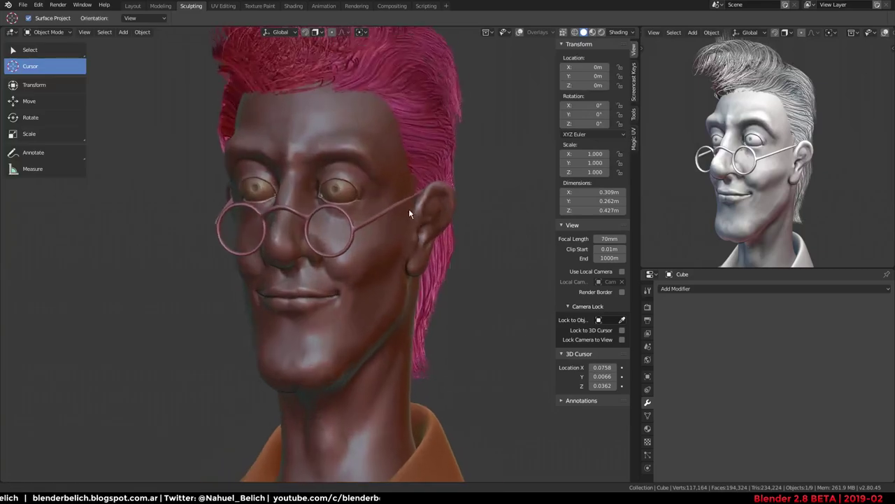
pyautogui.scroll(3, 426, 179)
pyautogui.scroll(-3, 424, 193)
pyautogui.scroll(-2, 417, 224)
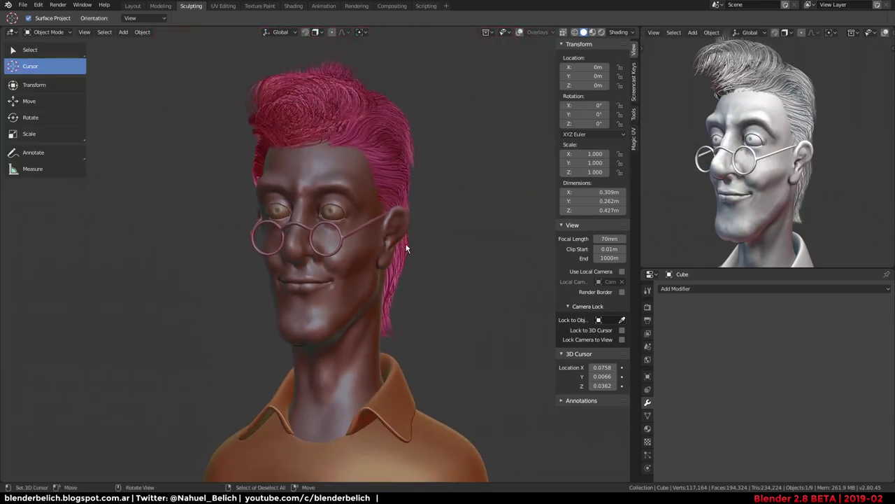
pyautogui.hotkey('shift', 'a')
# Add a camera, view through it, and set resolution to 703 × 1080 px
pyautogui.click(462, 399)
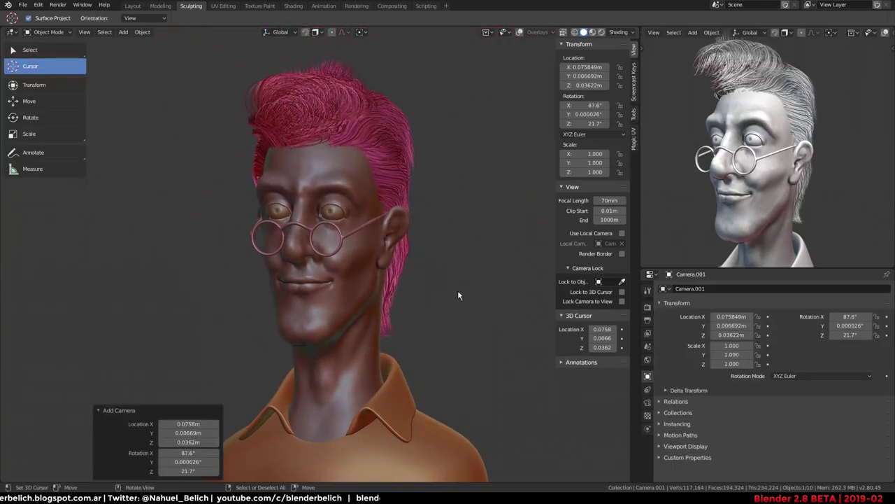
pyautogui.press('KP_0')
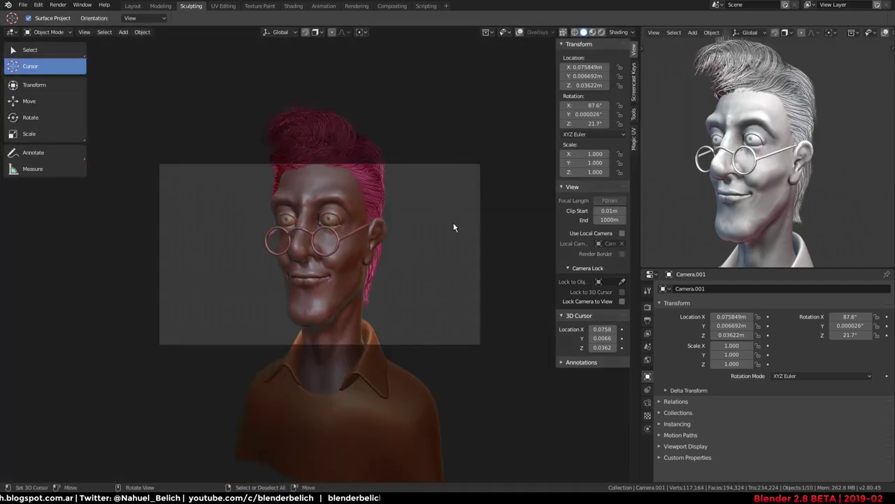
pyautogui.click(648, 307)
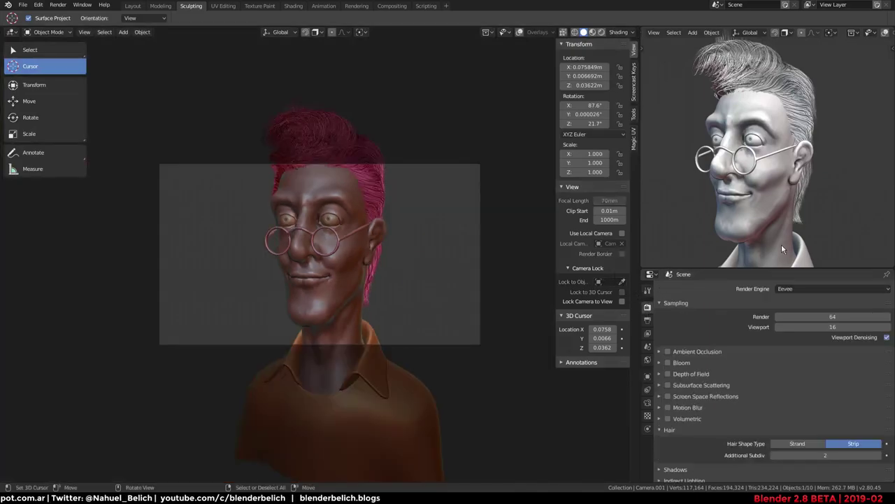
pyautogui.click(647, 320)
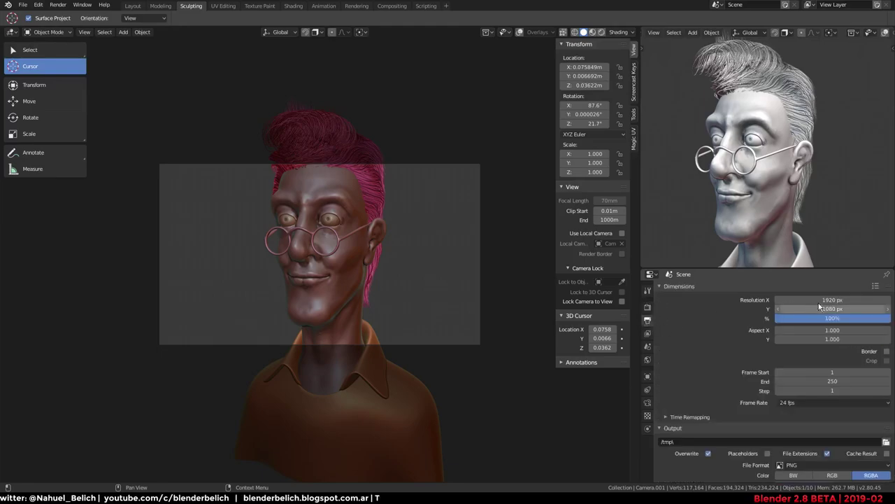
pyautogui.moveTo(832, 301)
pyautogui.mouseDown()
pyautogui.moveTo(308, 337)
pyautogui.moveTo(272, 316)
pyautogui.moveTo(272, 302)
pyautogui.mouseUp()
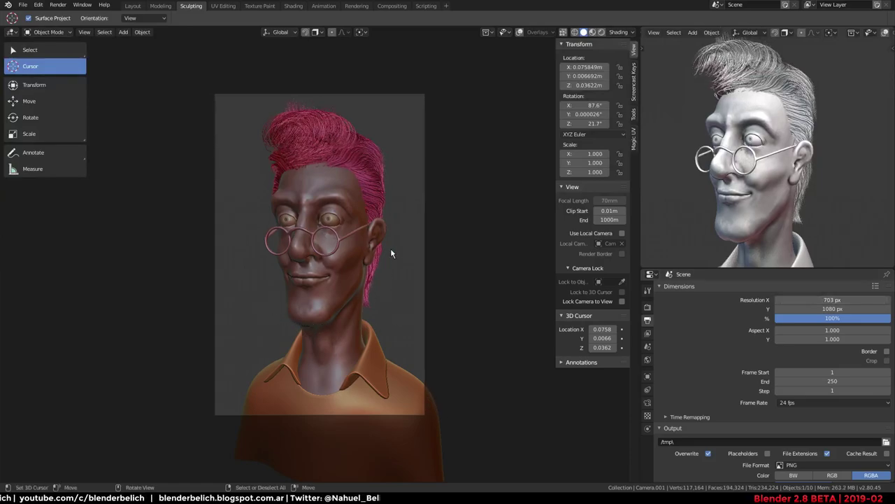
pyautogui.press('g')
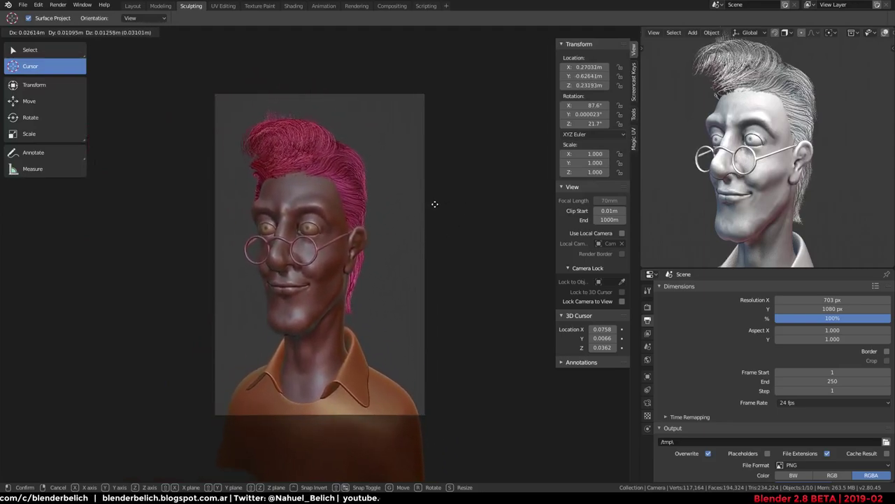
# Set the camera's focal length to 85mm
pyautogui.click(435, 206)
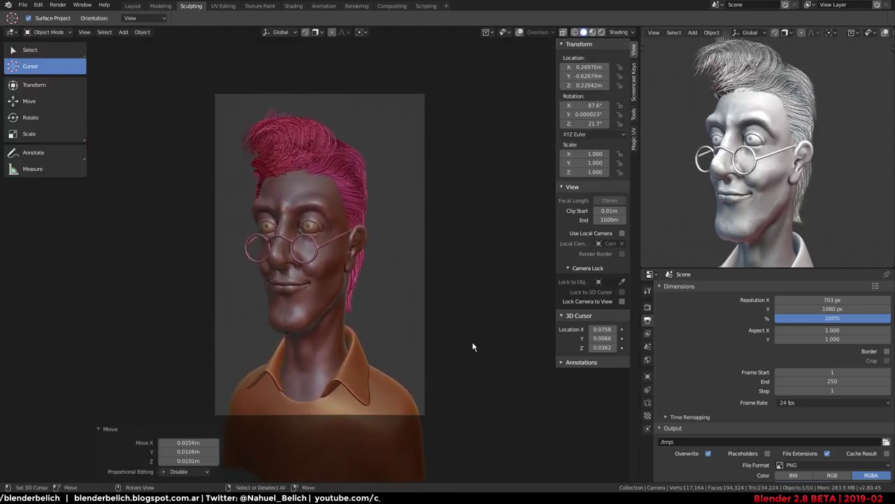
pyautogui.click(649, 402)
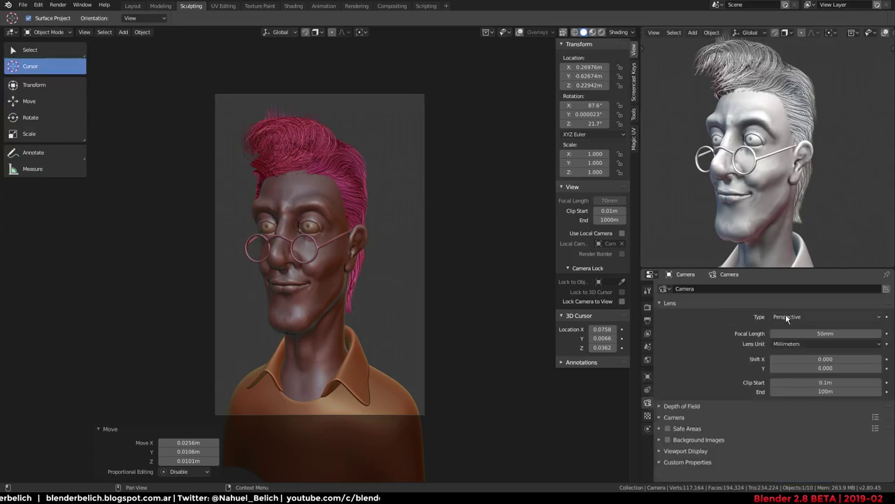
pyautogui.click(819, 332)
pyautogui.write('85')
pyautogui.press('Return')
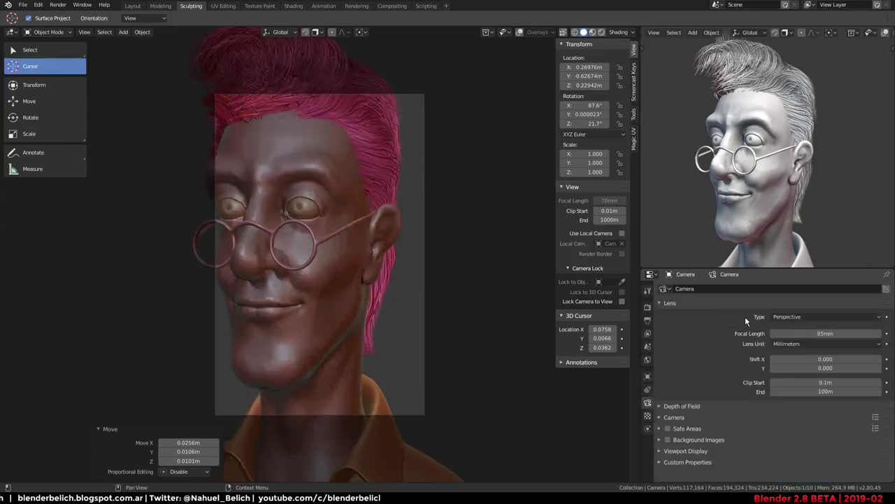
# Pull the camera back and frame the bust's head and shoulders, then turn off Lock Camera to View
pyautogui.press('g')
pyautogui.press('z')
pyautogui.press('z')
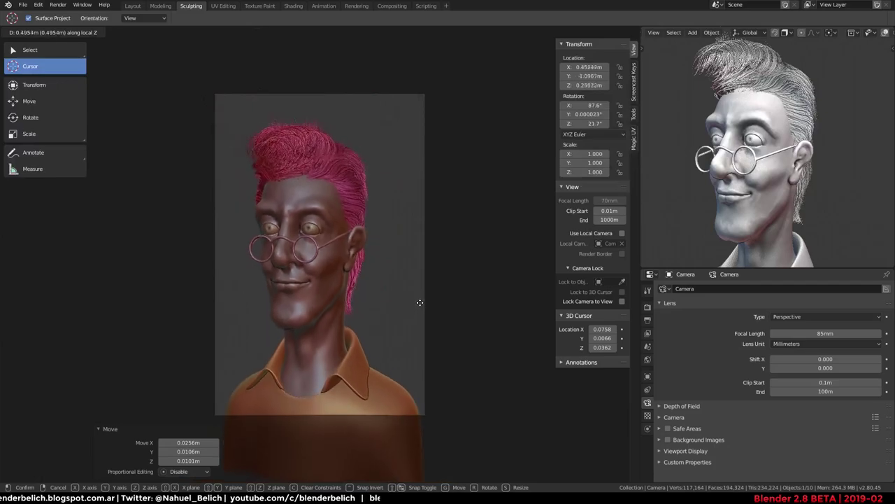
pyautogui.click(420, 299)
pyautogui.press('KP_0')
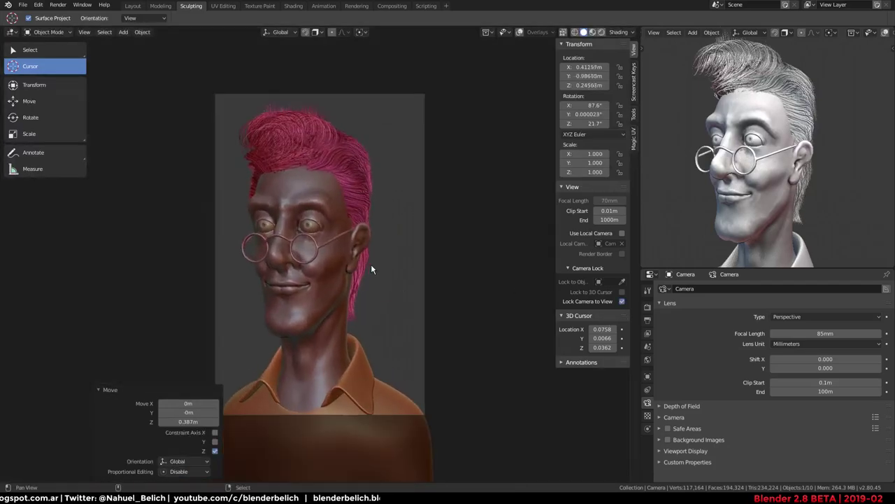
pyautogui.moveTo(371, 268)
pyautogui.mouseDown(button='middle')
pyautogui.moveTo(382, 269)
pyautogui.moveTo(382, 286)
pyautogui.moveTo(345, 287)
pyautogui.moveTo(378, 287)
pyautogui.moveTo(369, 280)
pyautogui.moveTo(379, 274)
pyautogui.mouseUp(button='middle')
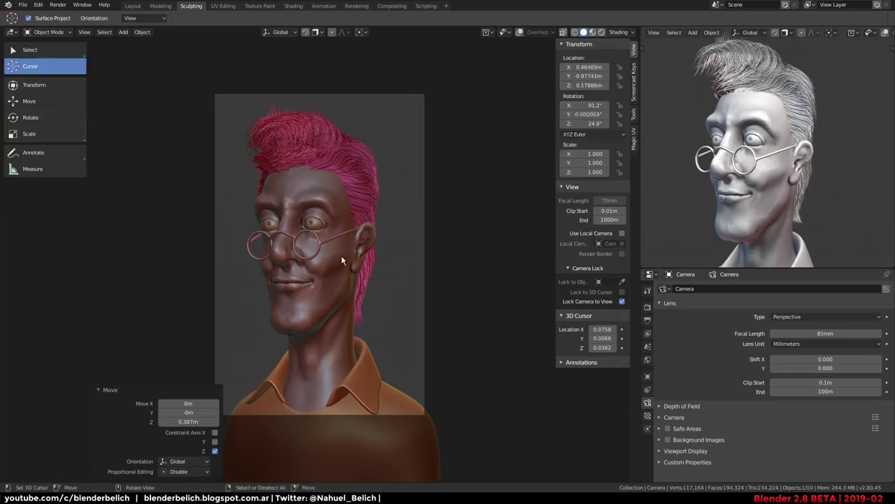
pyautogui.click(325, 250)
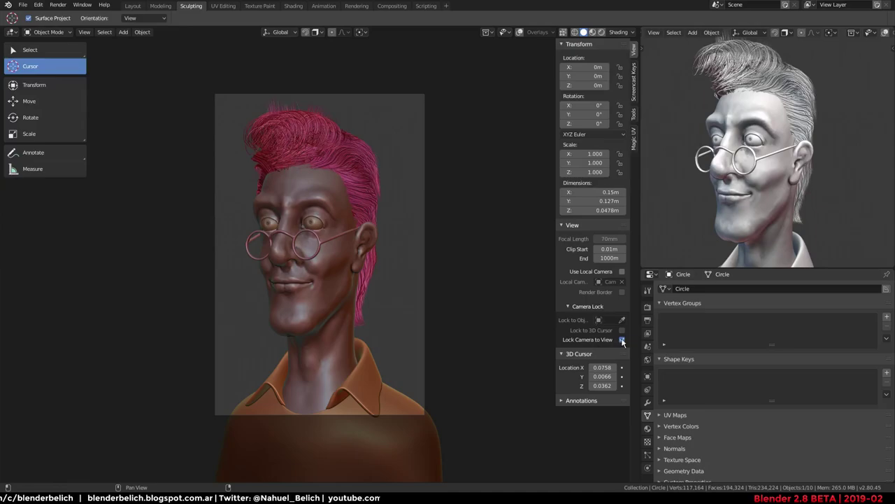
pyautogui.scroll(1, 336, 288)
pyautogui.scroll(1, 334, 284)
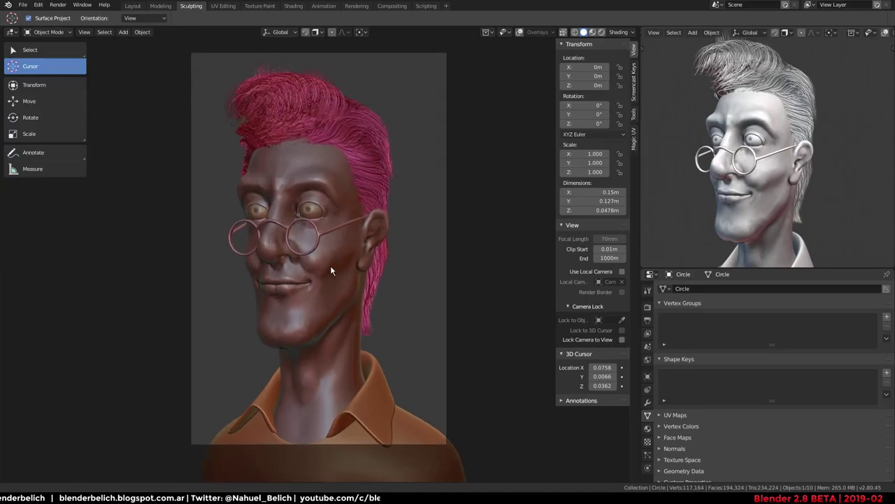